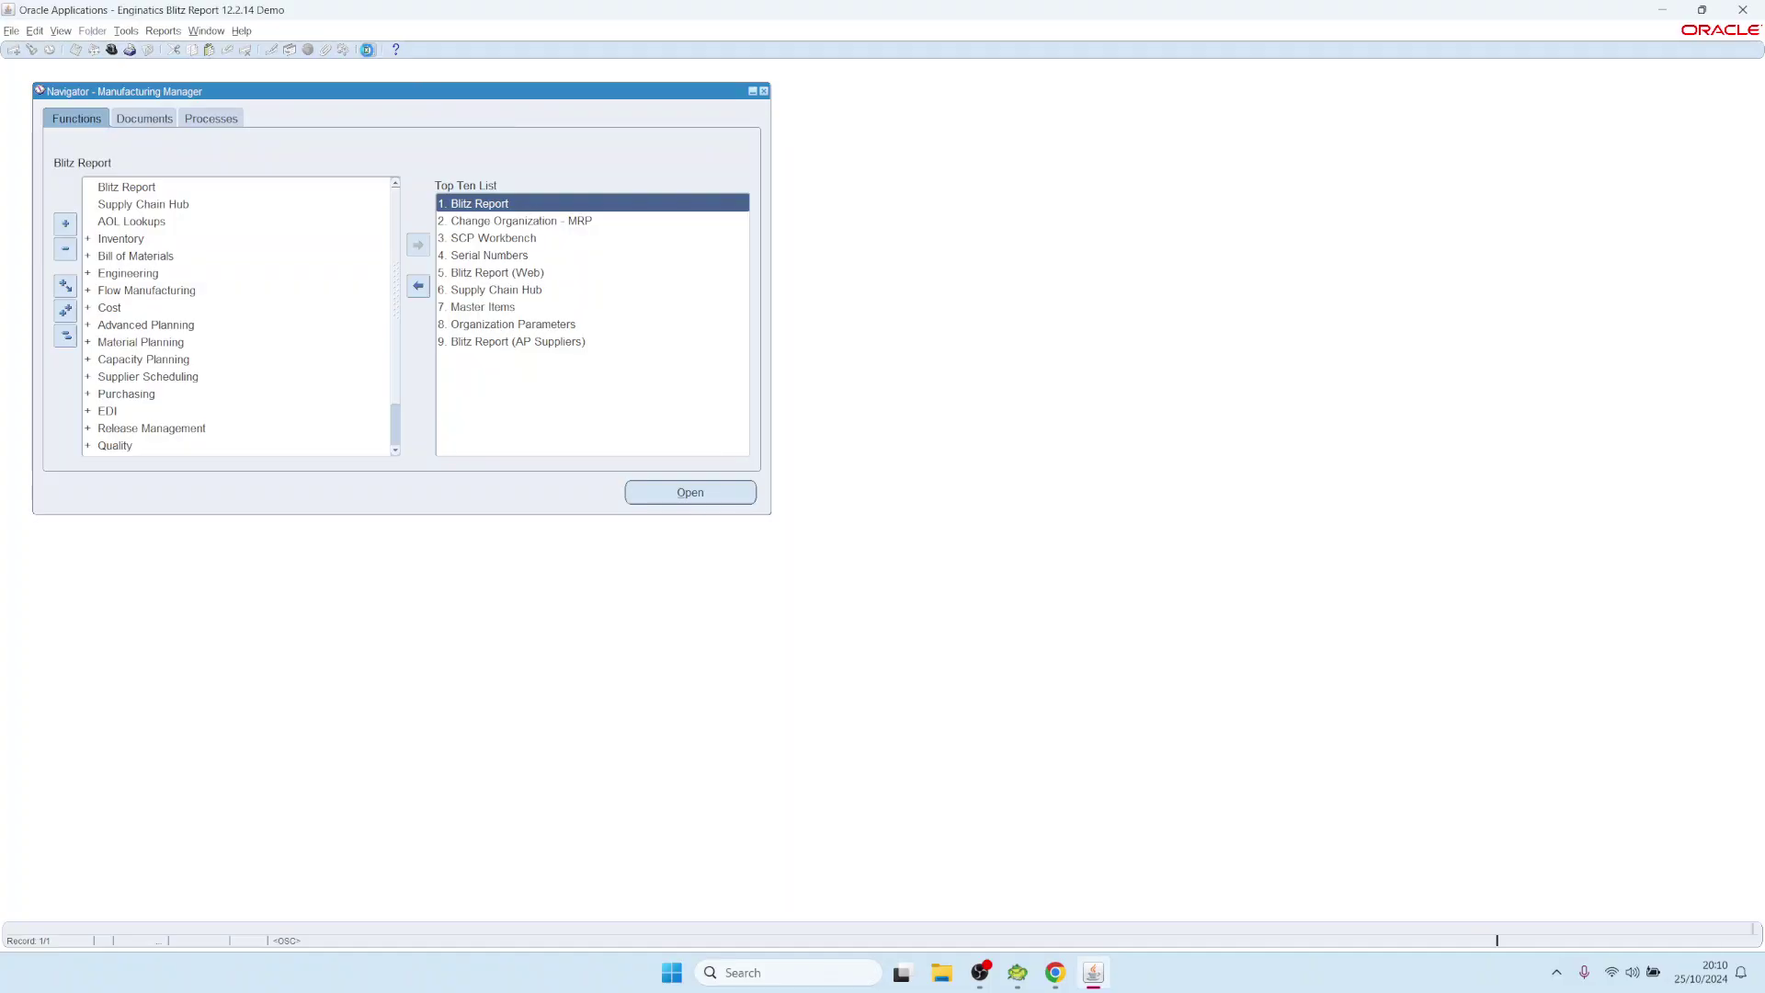
Open the AP Test report's setup from the Blitz Report form and review its SQL's vendor columns, tables and join condition
{"action": "left_click", "coordinate": [368, 50]}
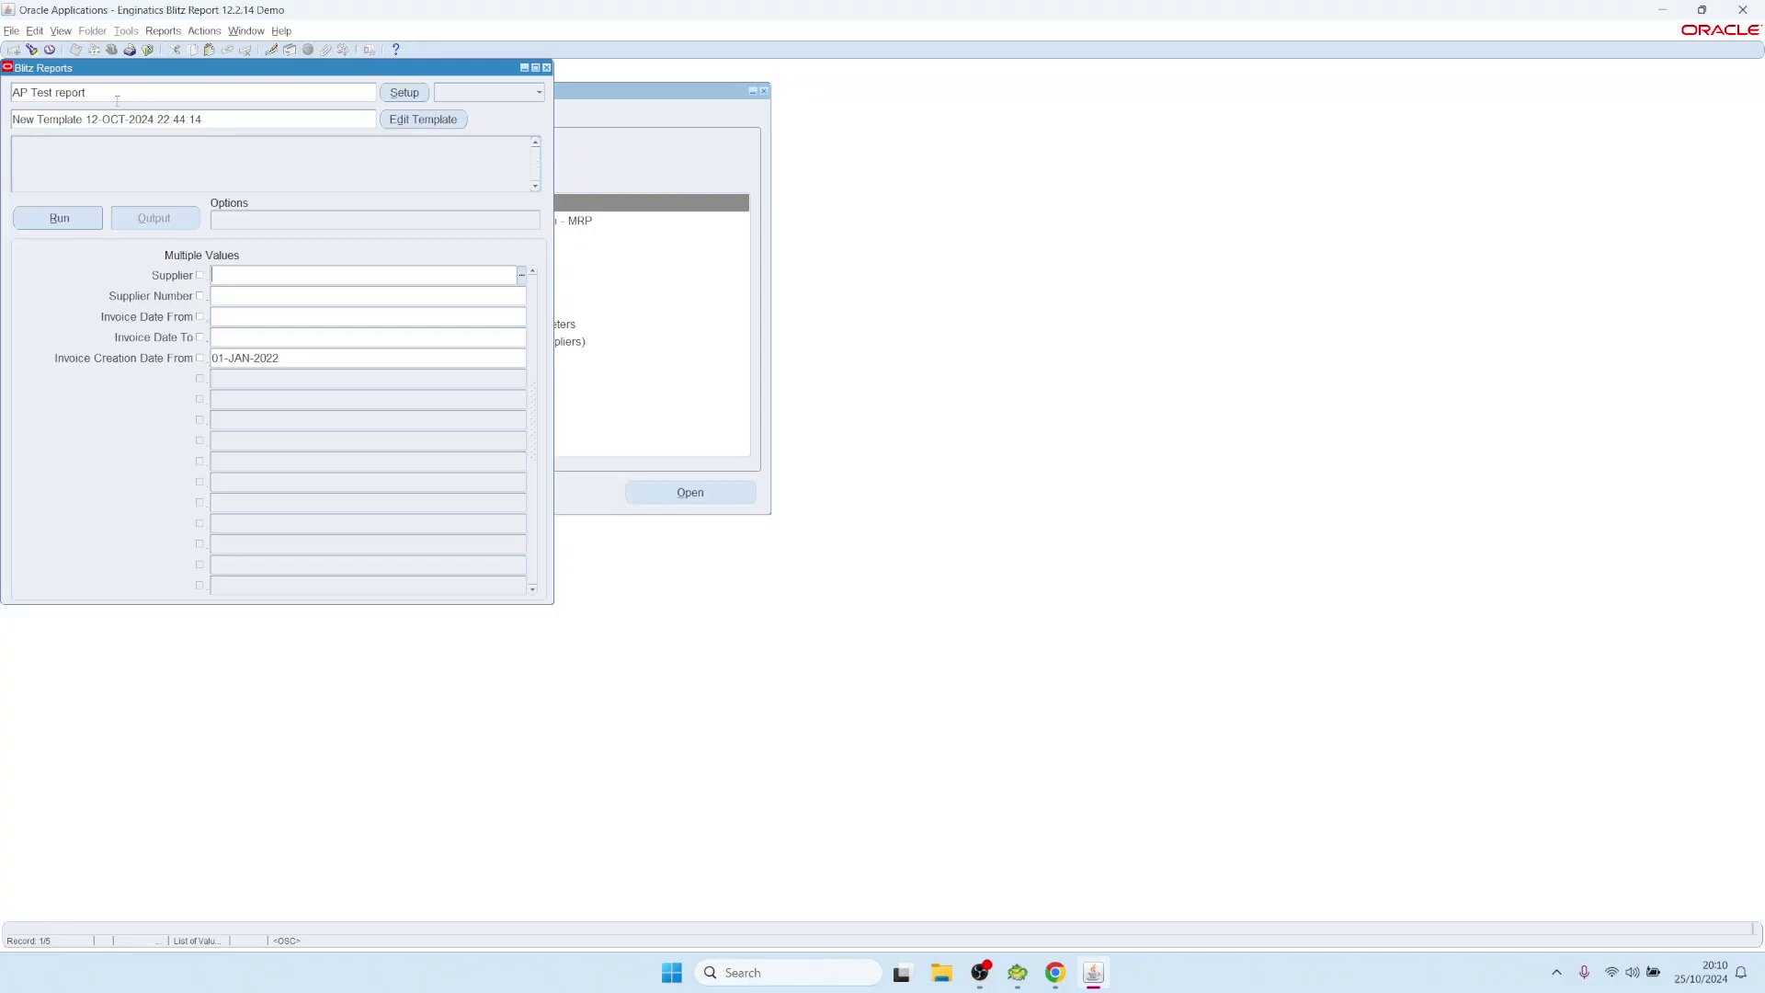
{"action": "left_click", "coordinate": [421, 95]}
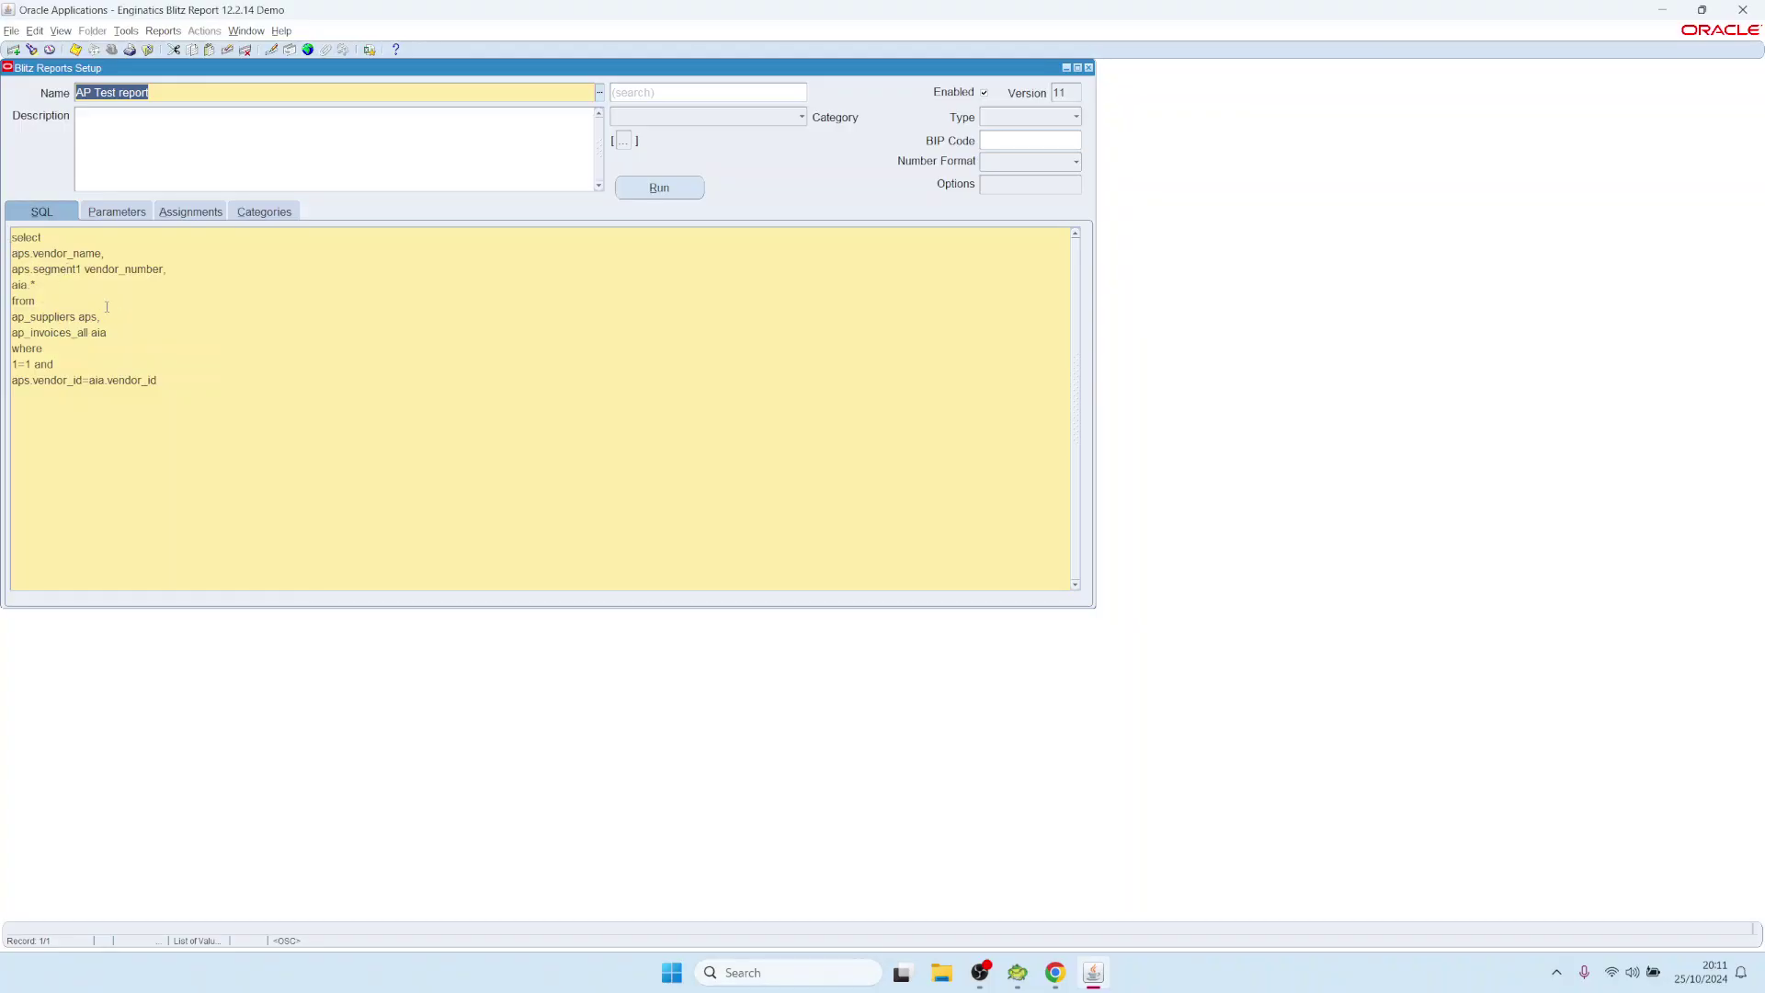
{"action": "left_click_drag", "start_coordinate": [106, 306], "coordinate": [41, 317]}
{"action": "left_click_drag", "start_coordinate": [202, 267], "coordinate": [19, 251]}
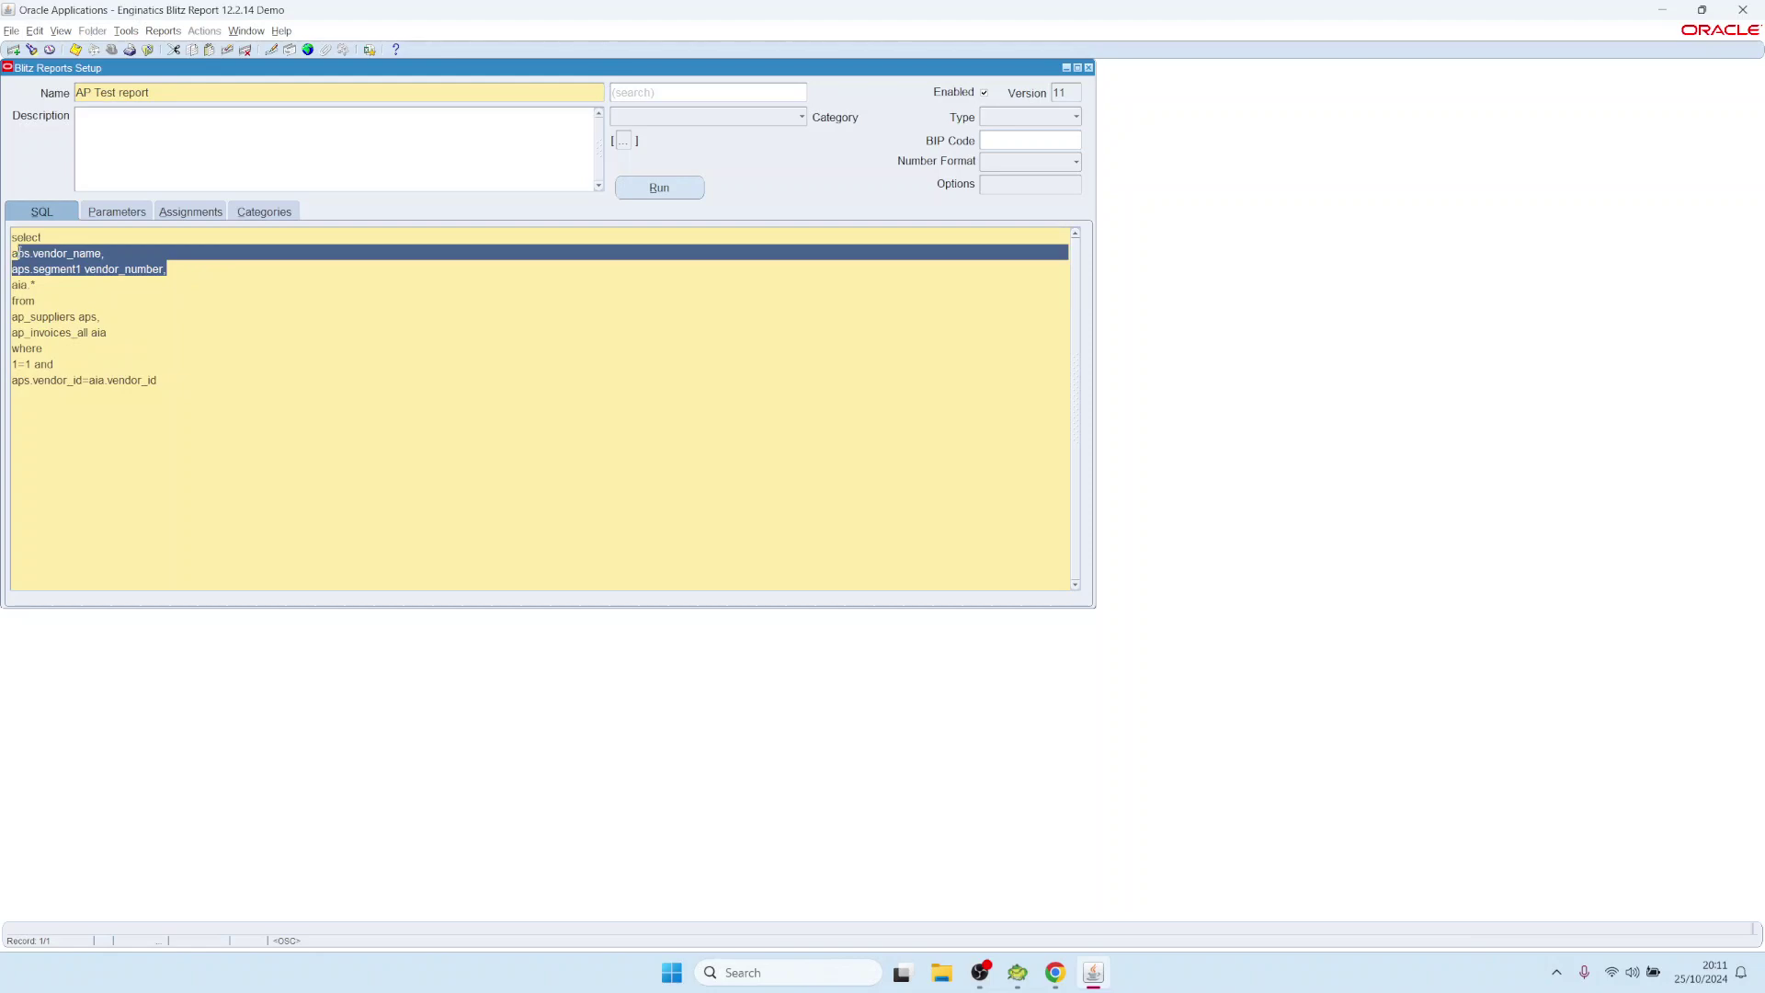
{"action": "left_click_drag", "start_coordinate": [123, 345], "coordinate": [11, 333]}
{"action": "left_click", "coordinate": [199, 382]}
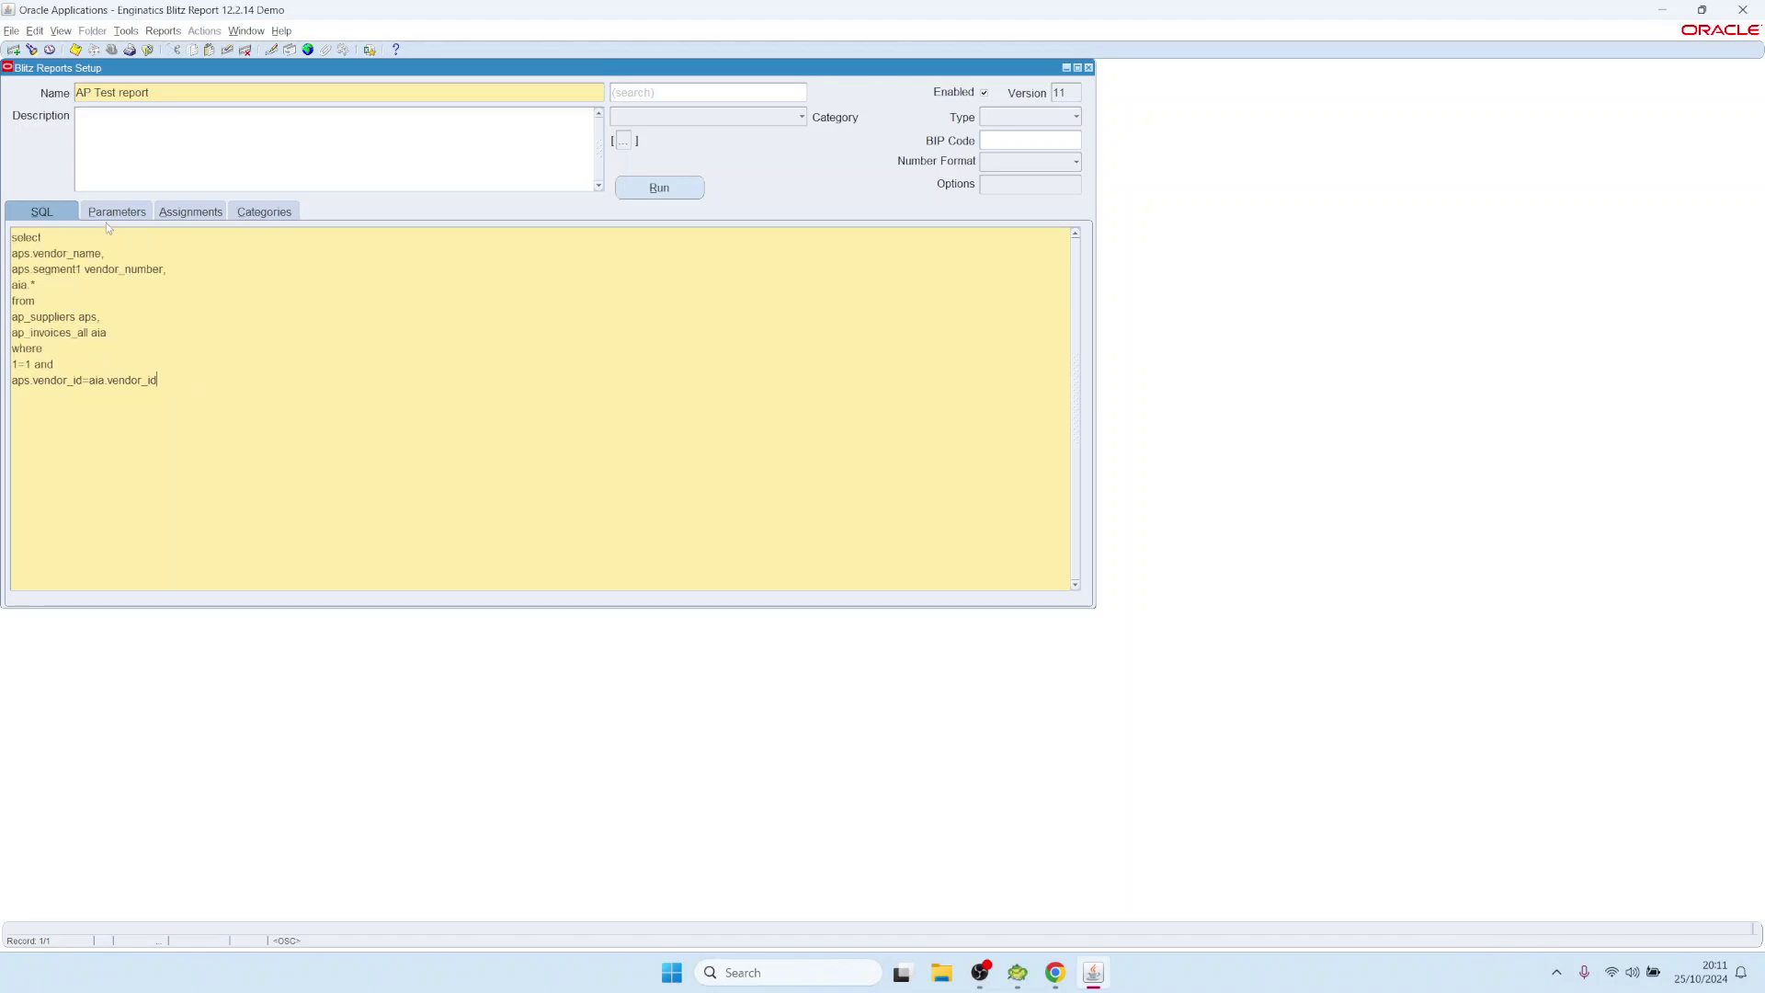
Go through the AP Test report's parameters, from Supplier and Supplier Number to the invoice date and Invoice Creation Date From parameters
{"action": "left_click", "coordinate": [114, 213]}
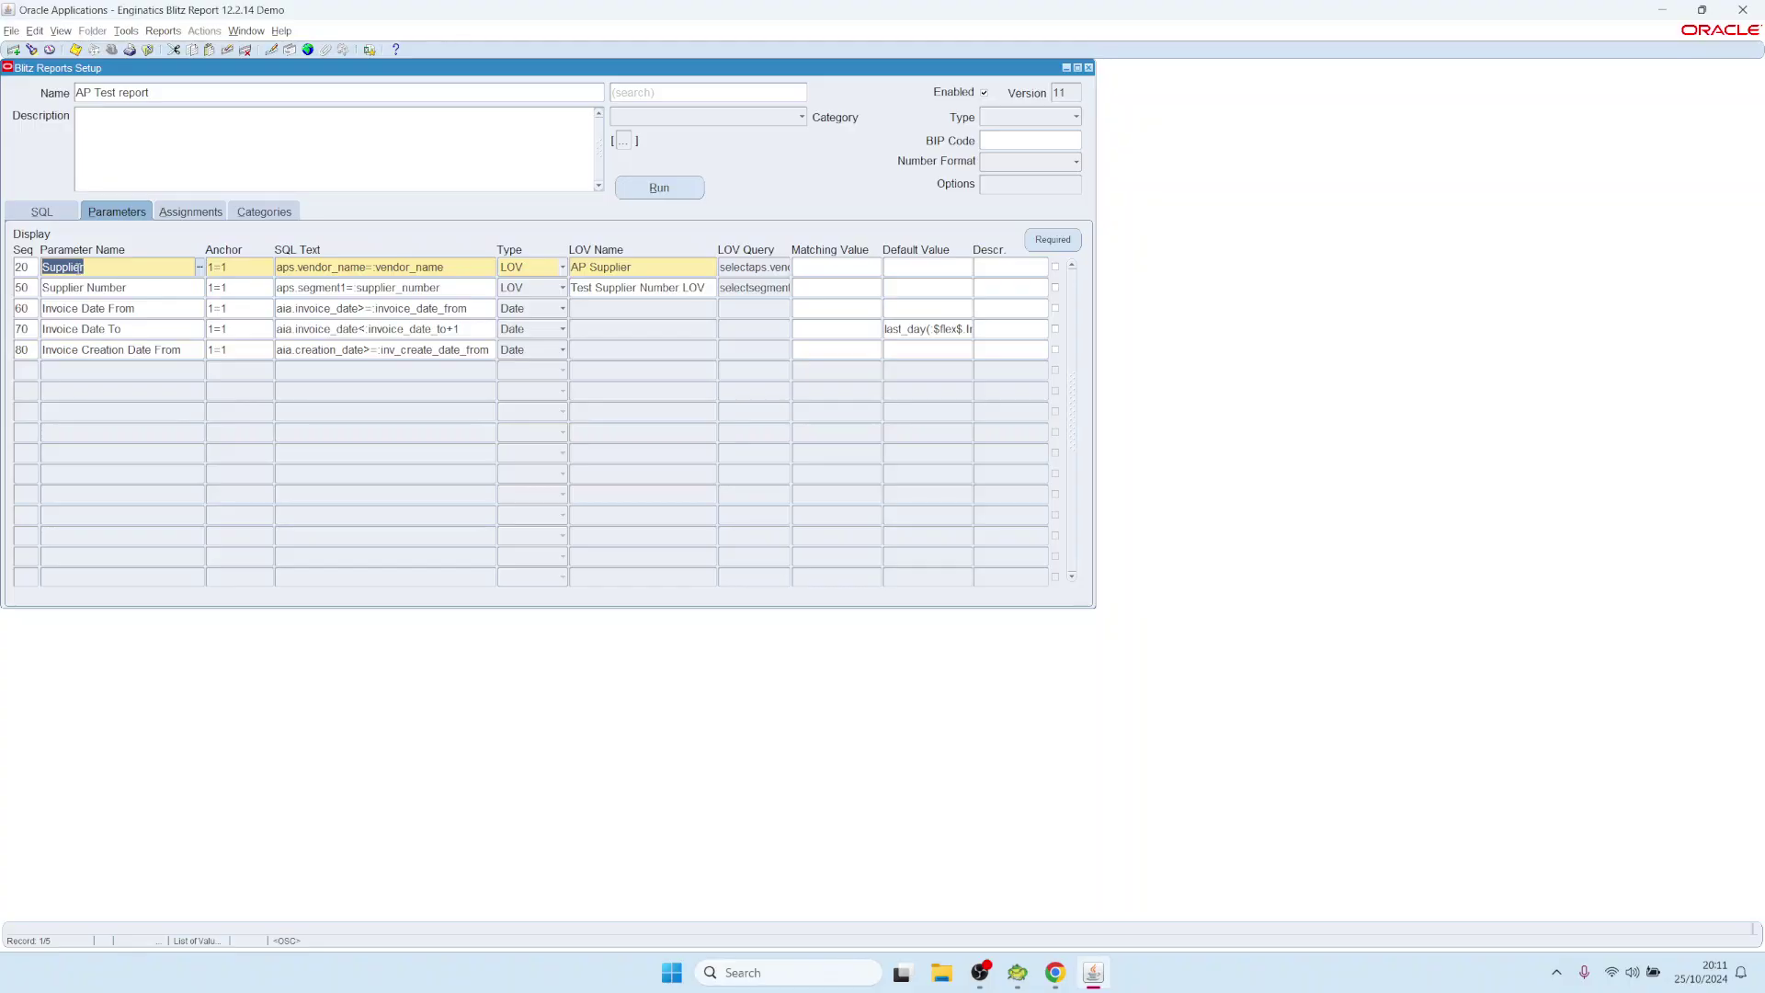
{"action": "left_click", "coordinate": [76, 288]}
{"action": "left_click", "coordinate": [86, 311]}
{"action": "left_click", "coordinate": [87, 330]}
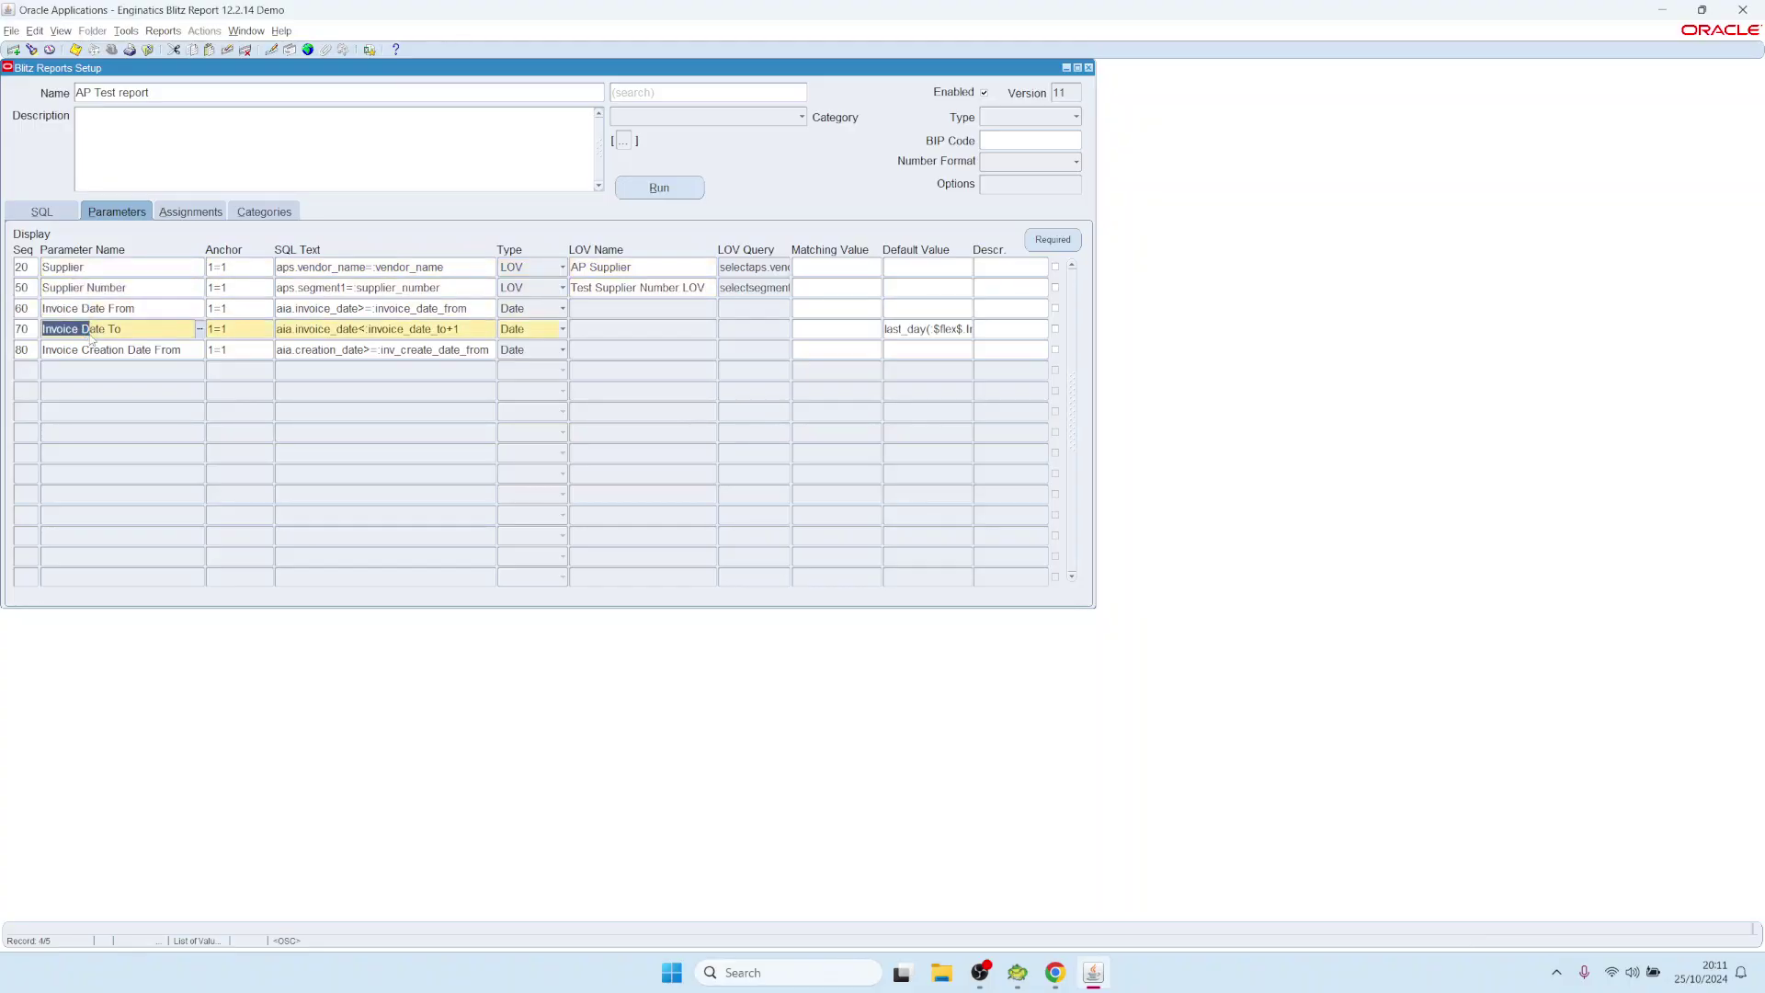
{"action": "left_click", "coordinate": [107, 350]}
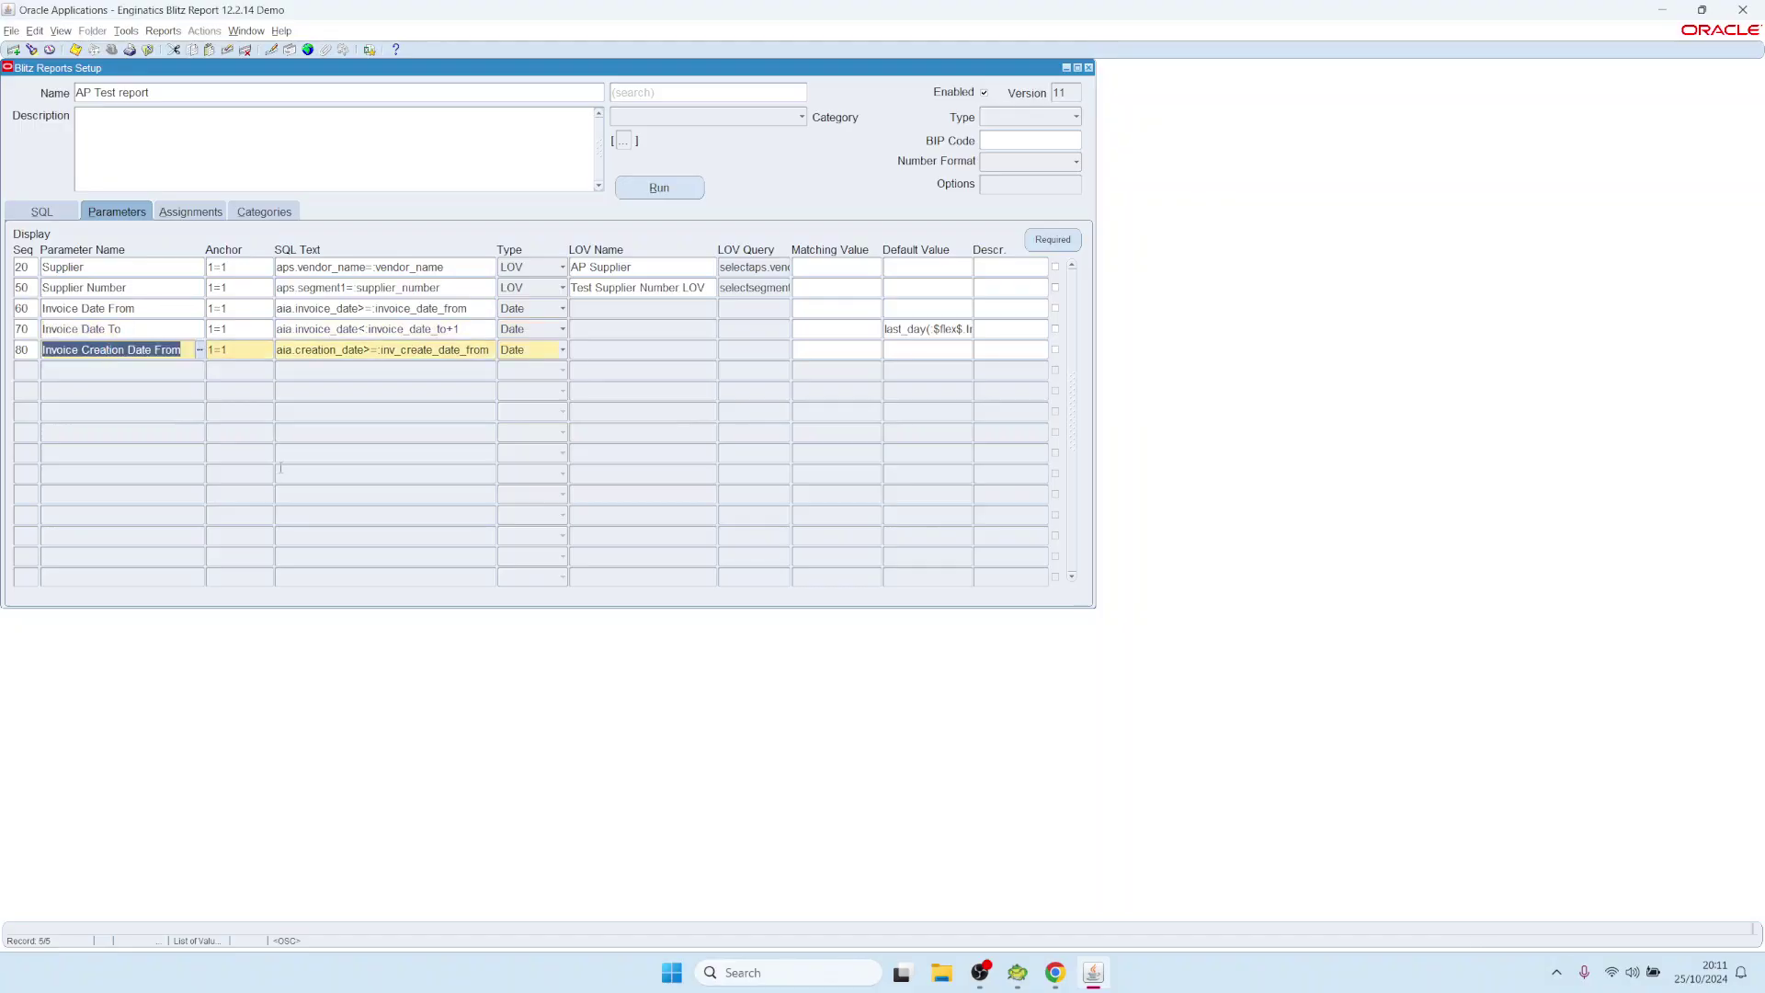
Compare the Supplier parameter's SQL text and 1=1 anchor with the 1=1 placeholder in the report's SQL
{"action": "left_click", "coordinate": [104, 268]}
{"action": "left_click", "coordinate": [444, 266]}
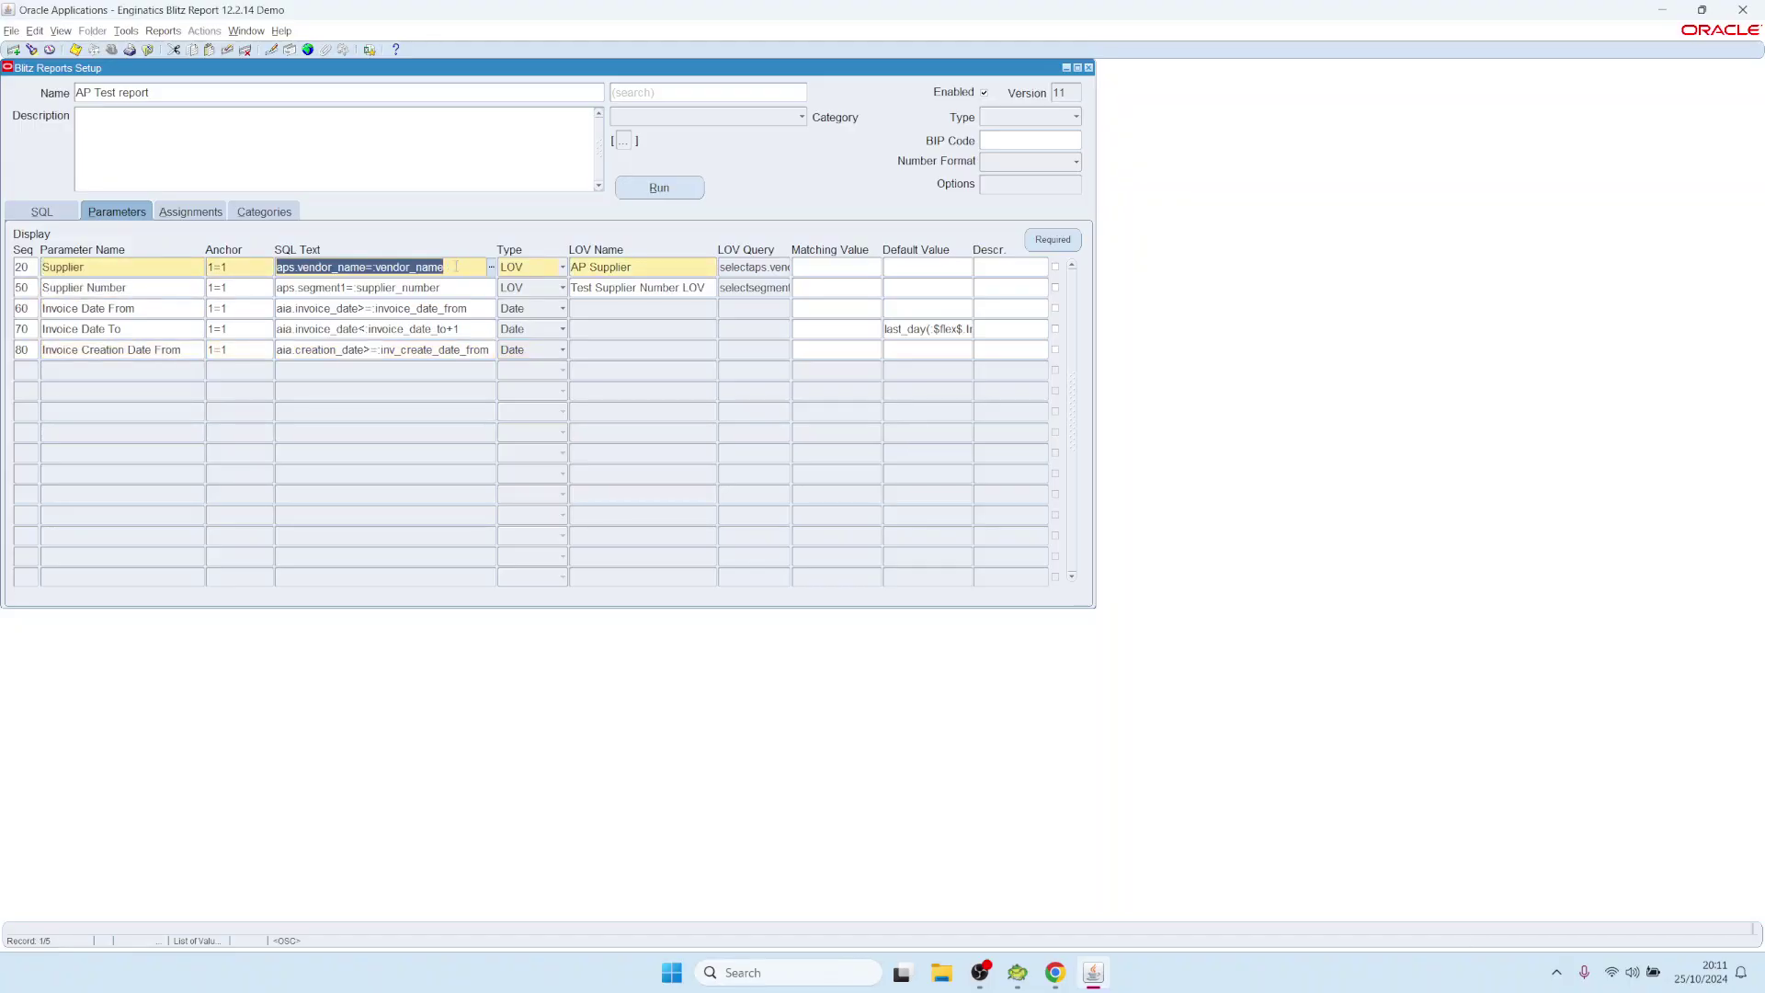
{"action": "left_click", "coordinate": [249, 265]}
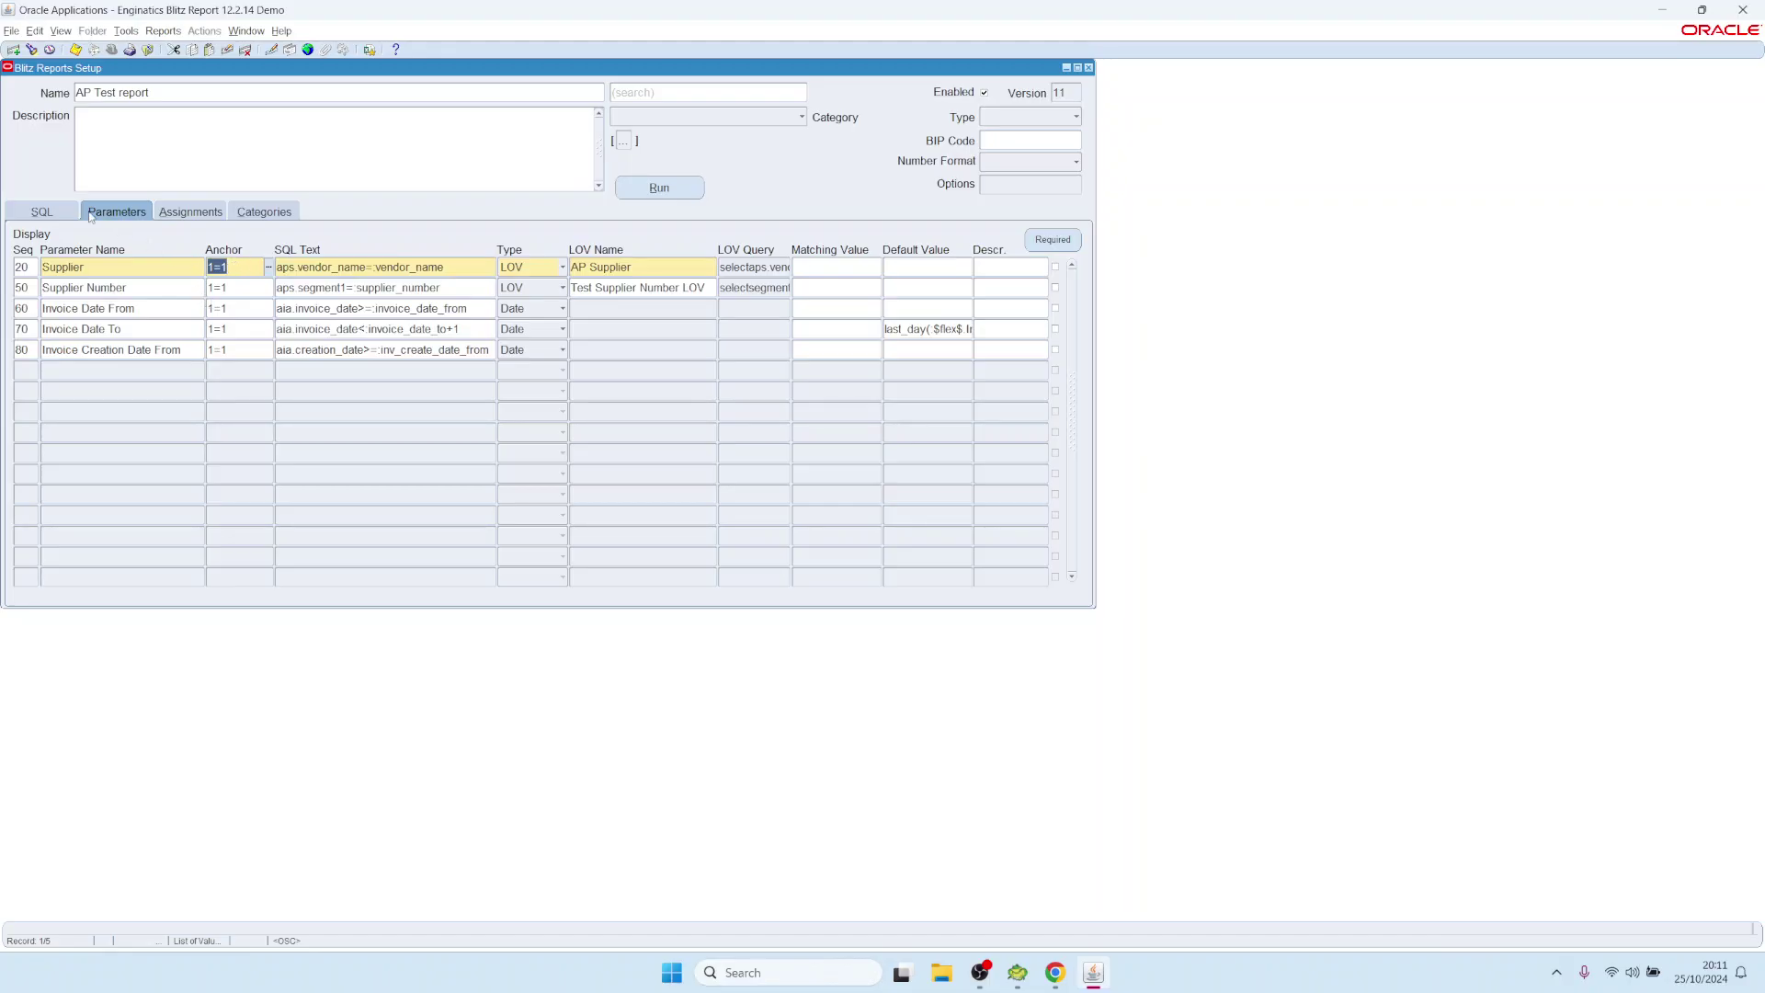
{"action": "left_click", "coordinate": [51, 213]}
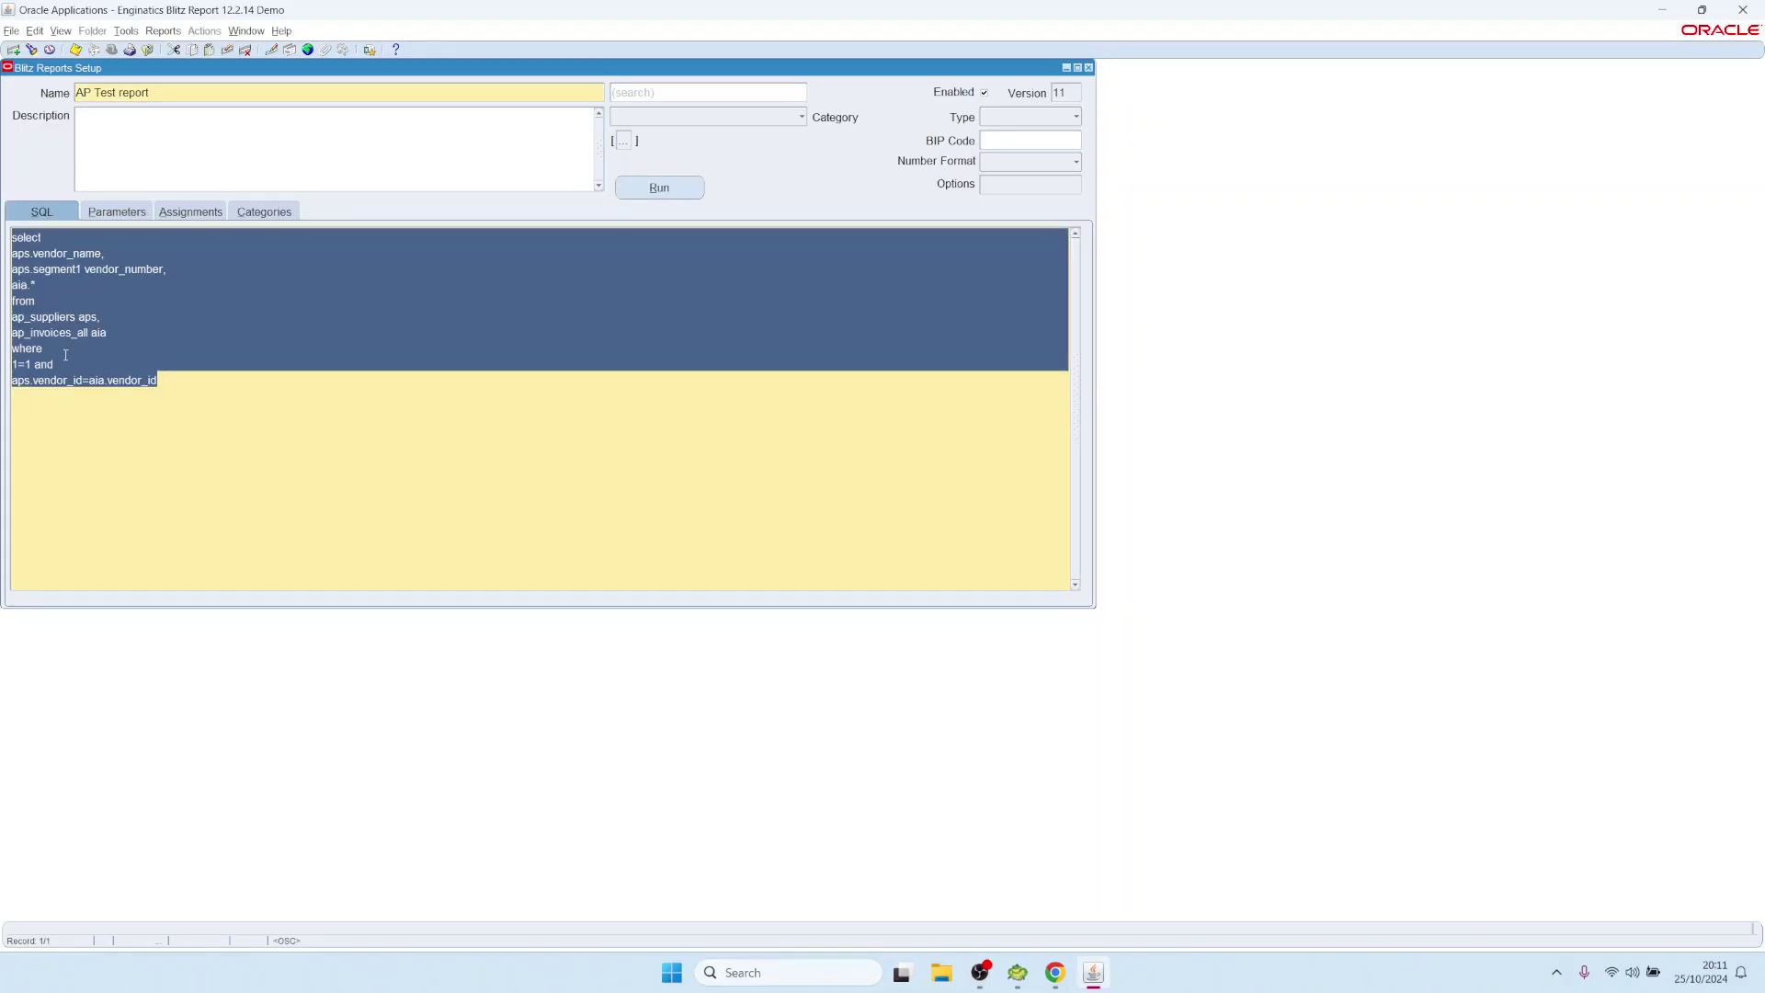
{"action": "left_click", "coordinate": [35, 366]}
{"action": "key", "text": "shift+Home"}
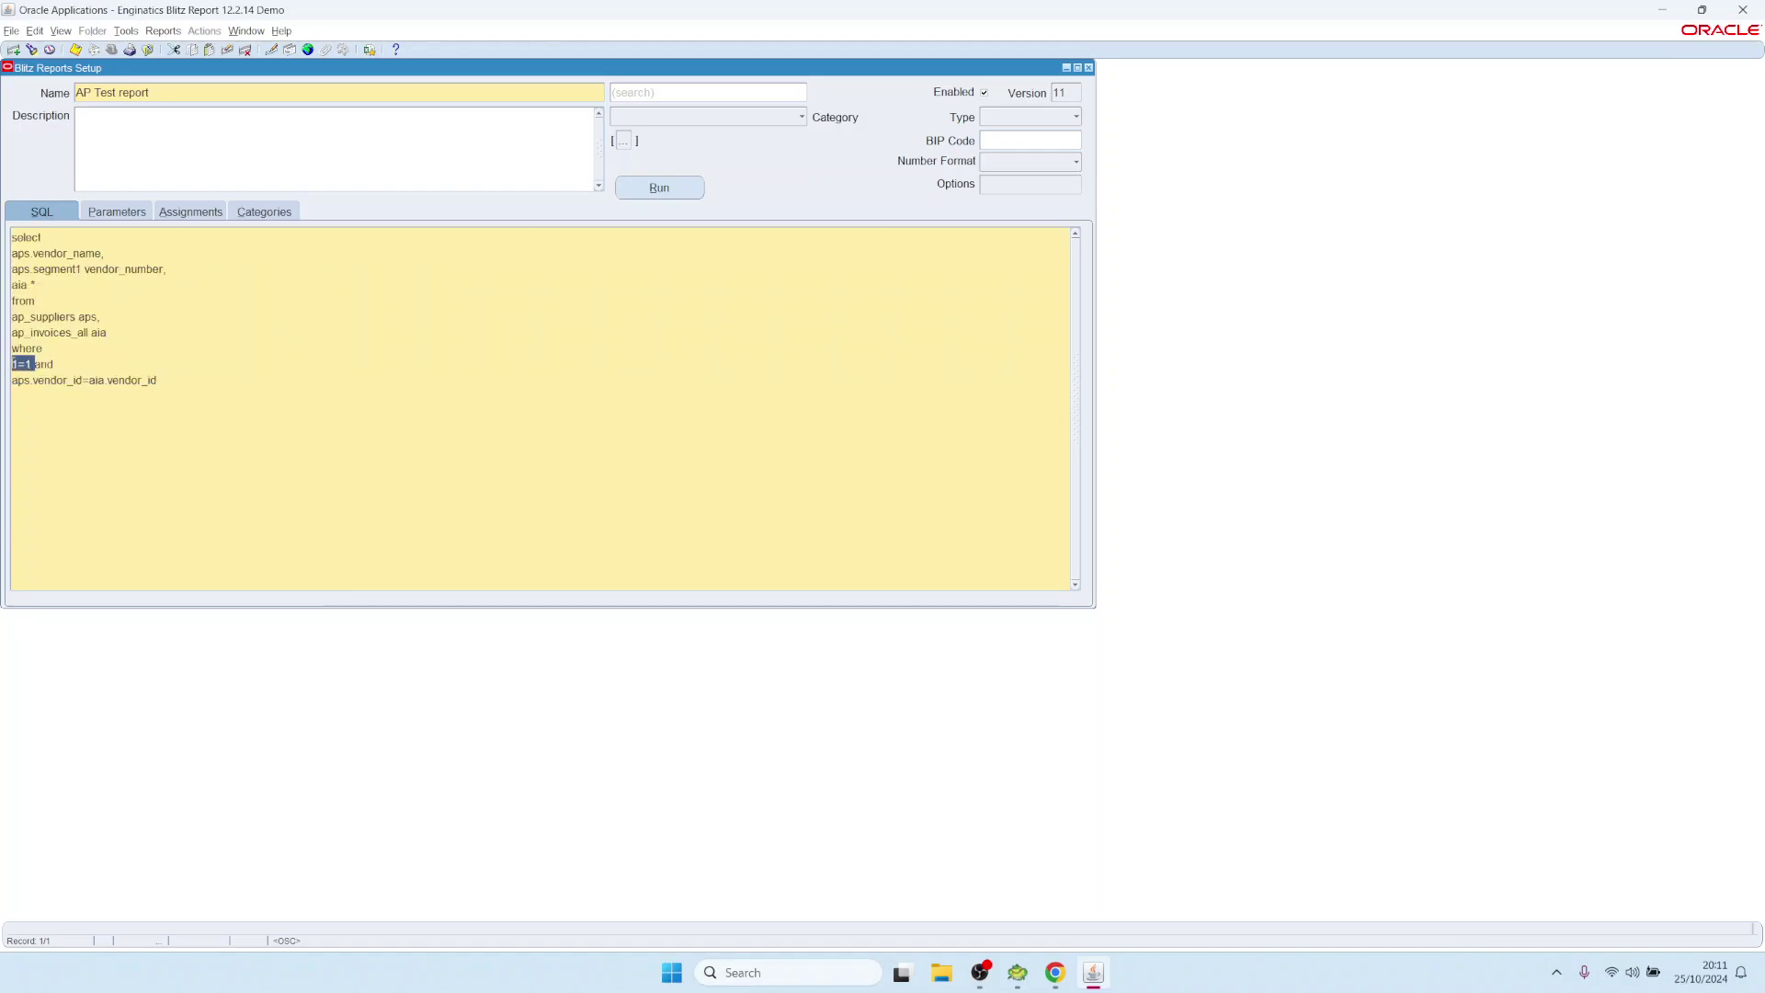
{"action": "left_click", "coordinate": [118, 214]}
{"action": "double_click", "coordinate": [240, 267]}
{"action": "left_click", "coordinate": [42, 212]}
{"action": "left_click", "coordinate": [53, 358]}
{"action": "left_click", "coordinate": [119, 214]}
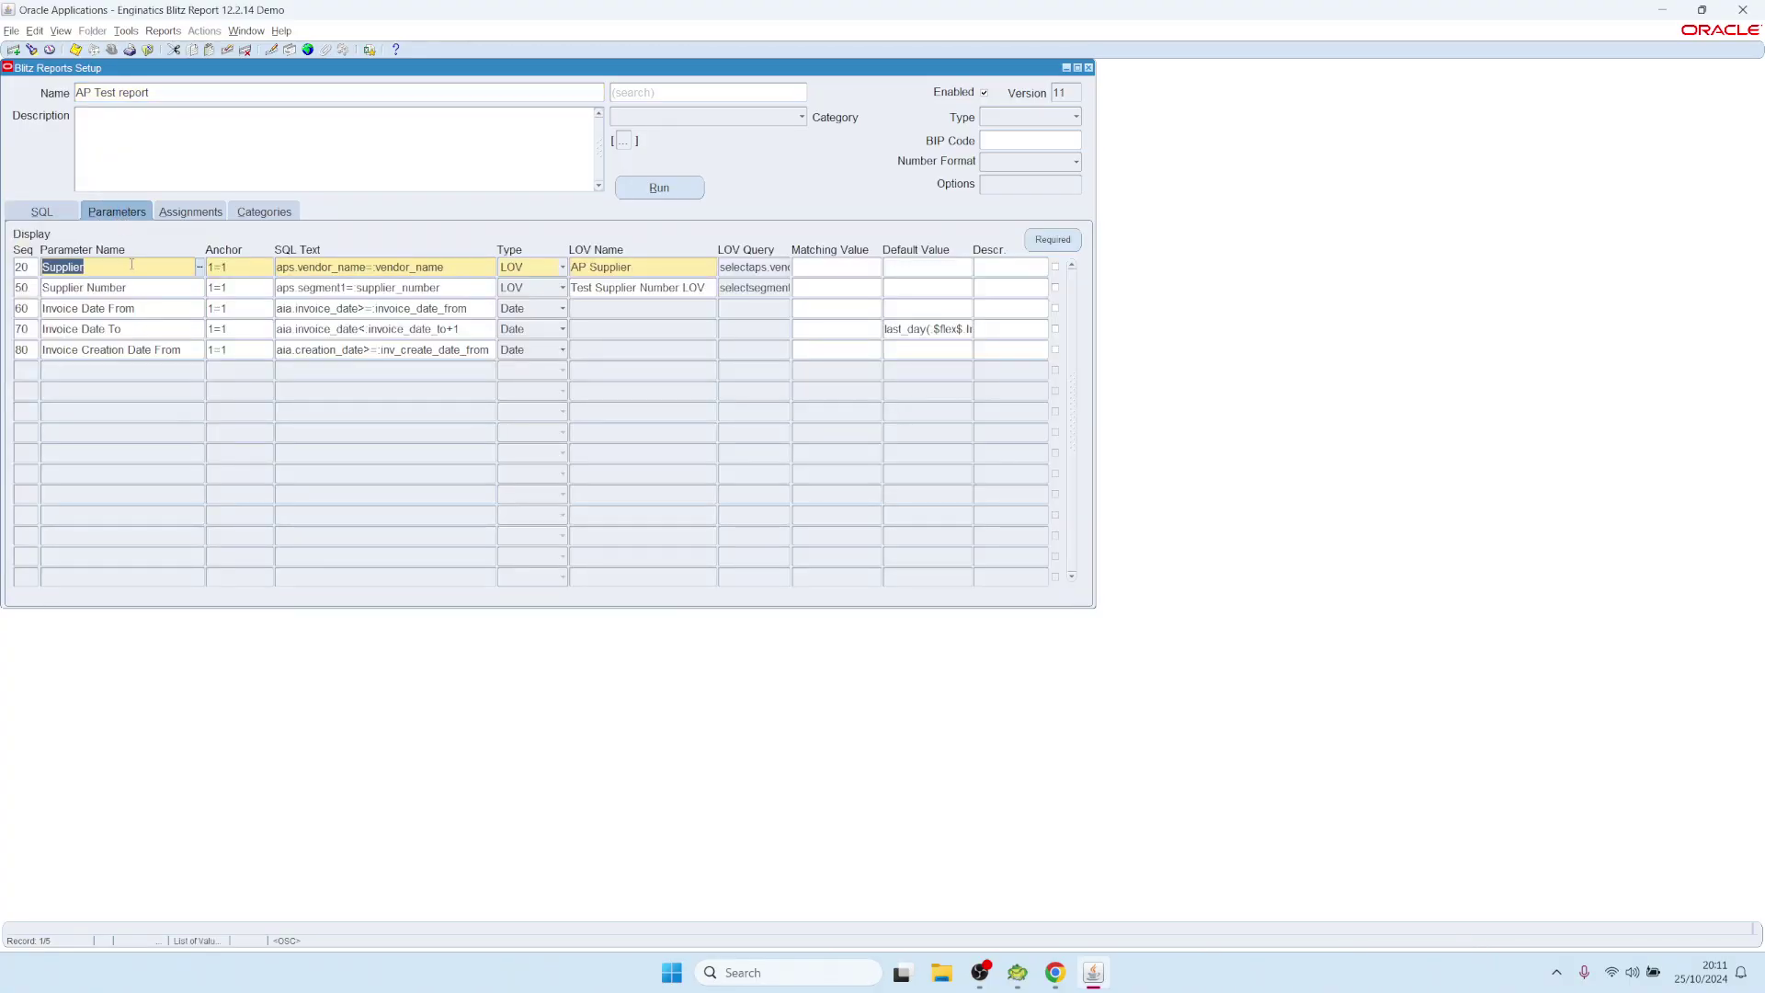
Examine the Supplier parameter's SQL text together with its anchor in the parameter list
{"action": "left_click", "coordinate": [456, 268]}
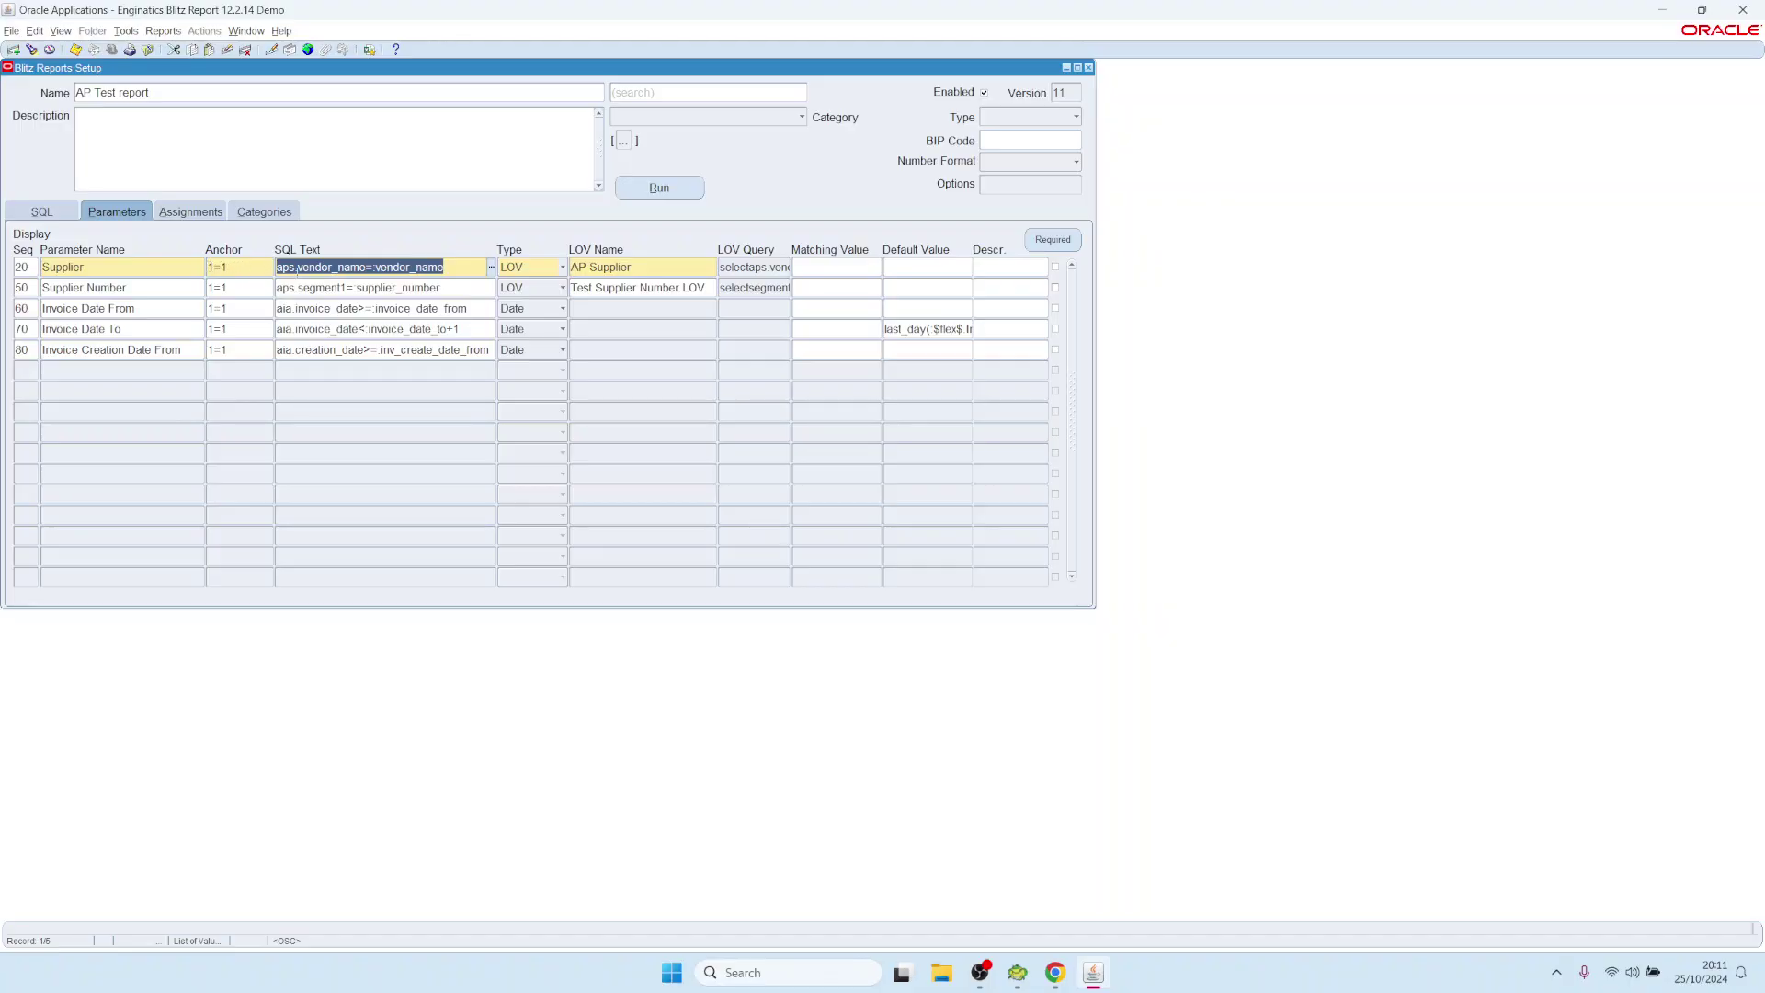
{"action": "left_click", "coordinate": [390, 268]}
{"action": "left_click_drag", "start_coordinate": [452, 269], "coordinate": [276, 268]}
{"action": "left_click", "coordinate": [230, 267]}
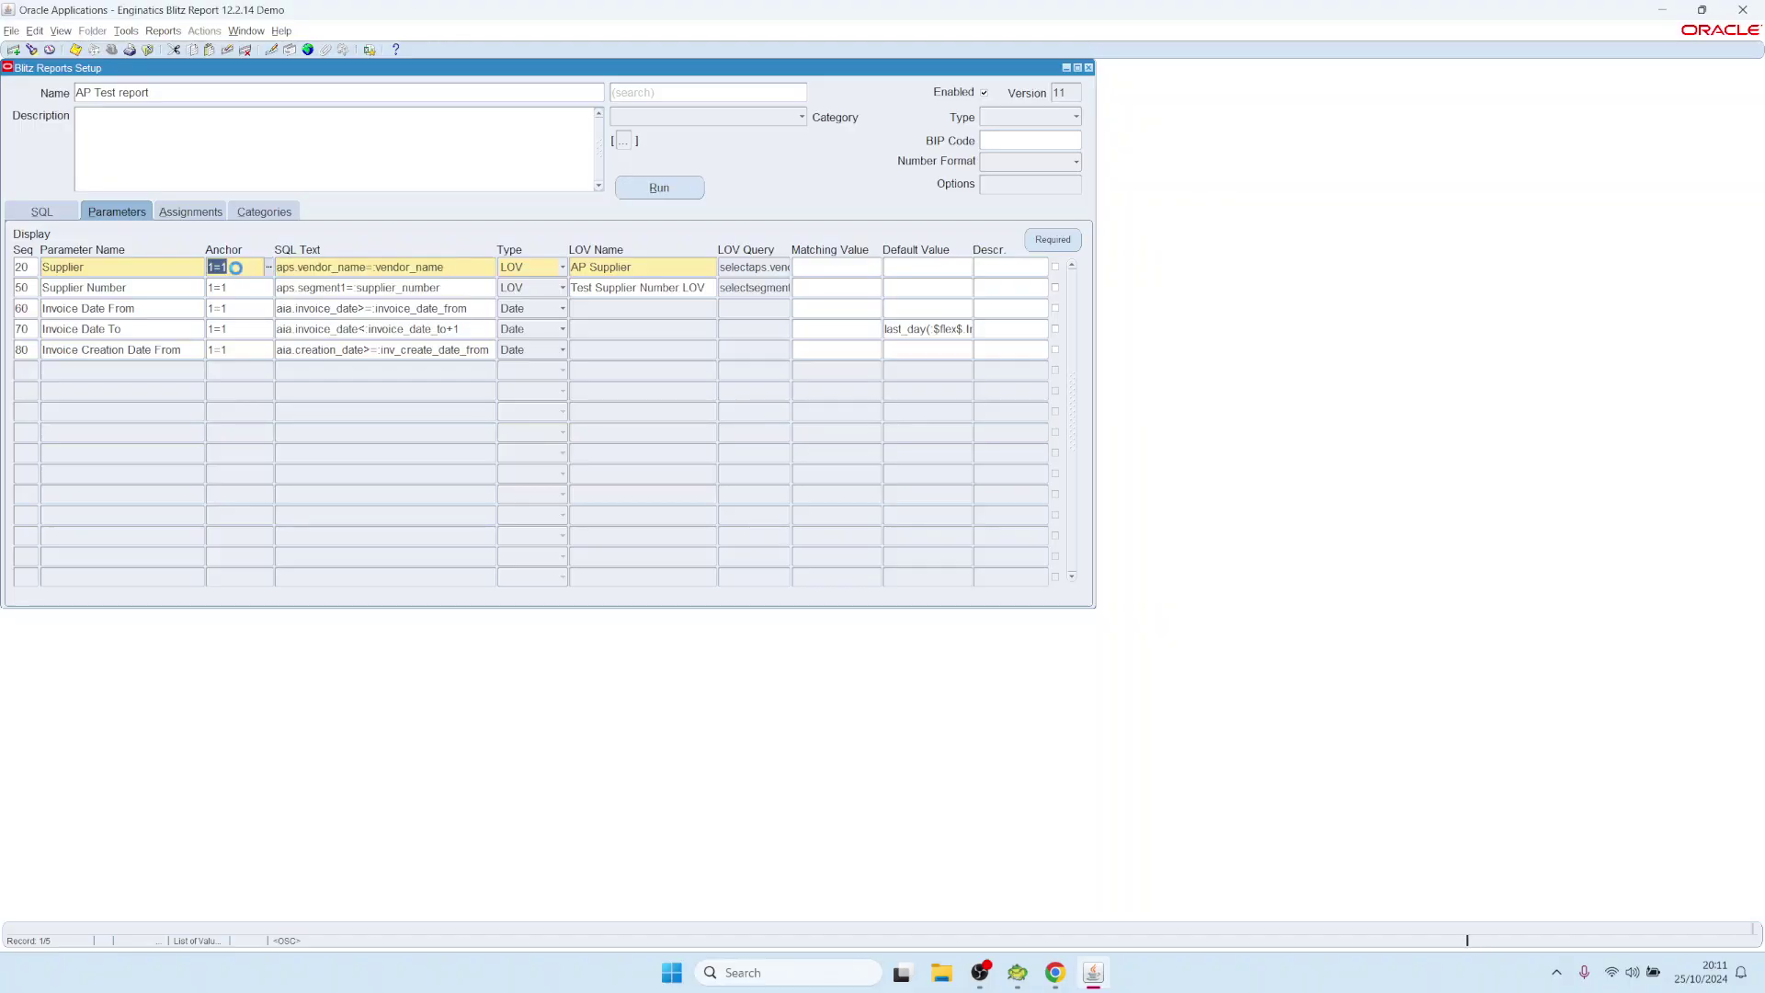
{"action": "left_click", "coordinate": [227, 267]}
{"action": "left_click_drag", "start_coordinate": [227, 267], "coordinate": [191, 264]}
Switch to Chrome and open section 1.2 Anchors and binds of the Blitz Report Developer Guide on the Enginatics website
{"action": "mouse_move", "coordinate": [1056, 977]}
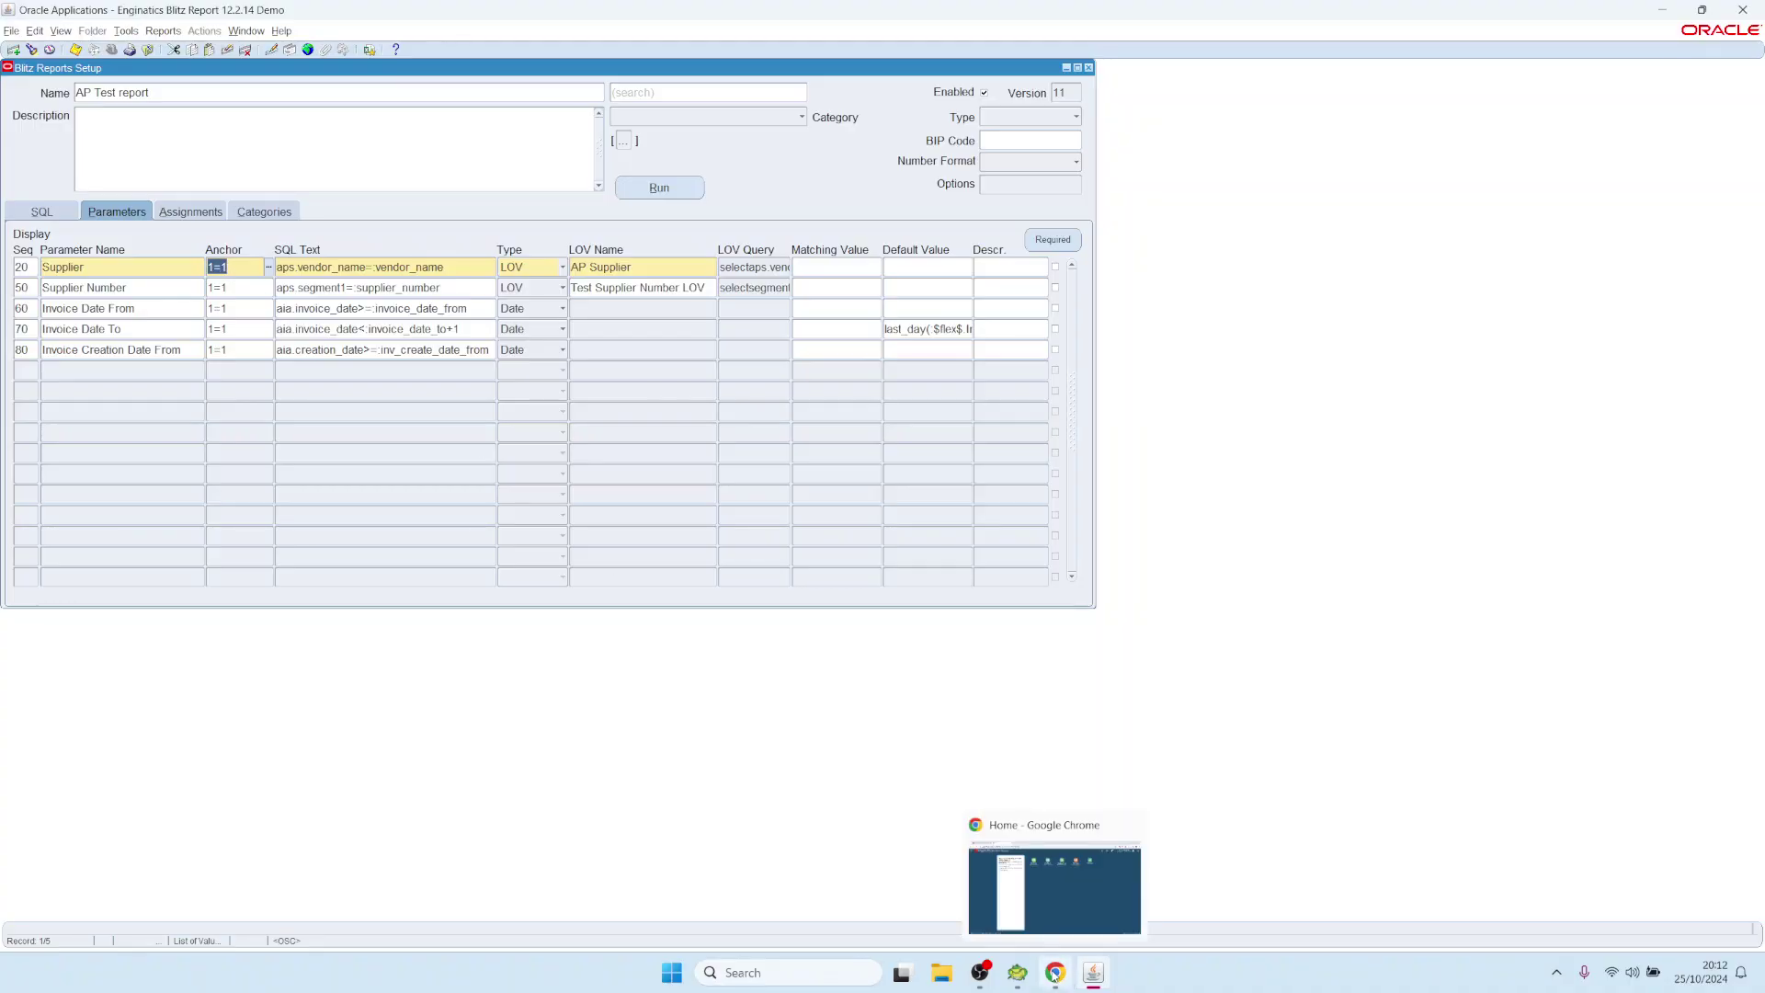
{"action": "left_click", "coordinate": [1054, 887]}
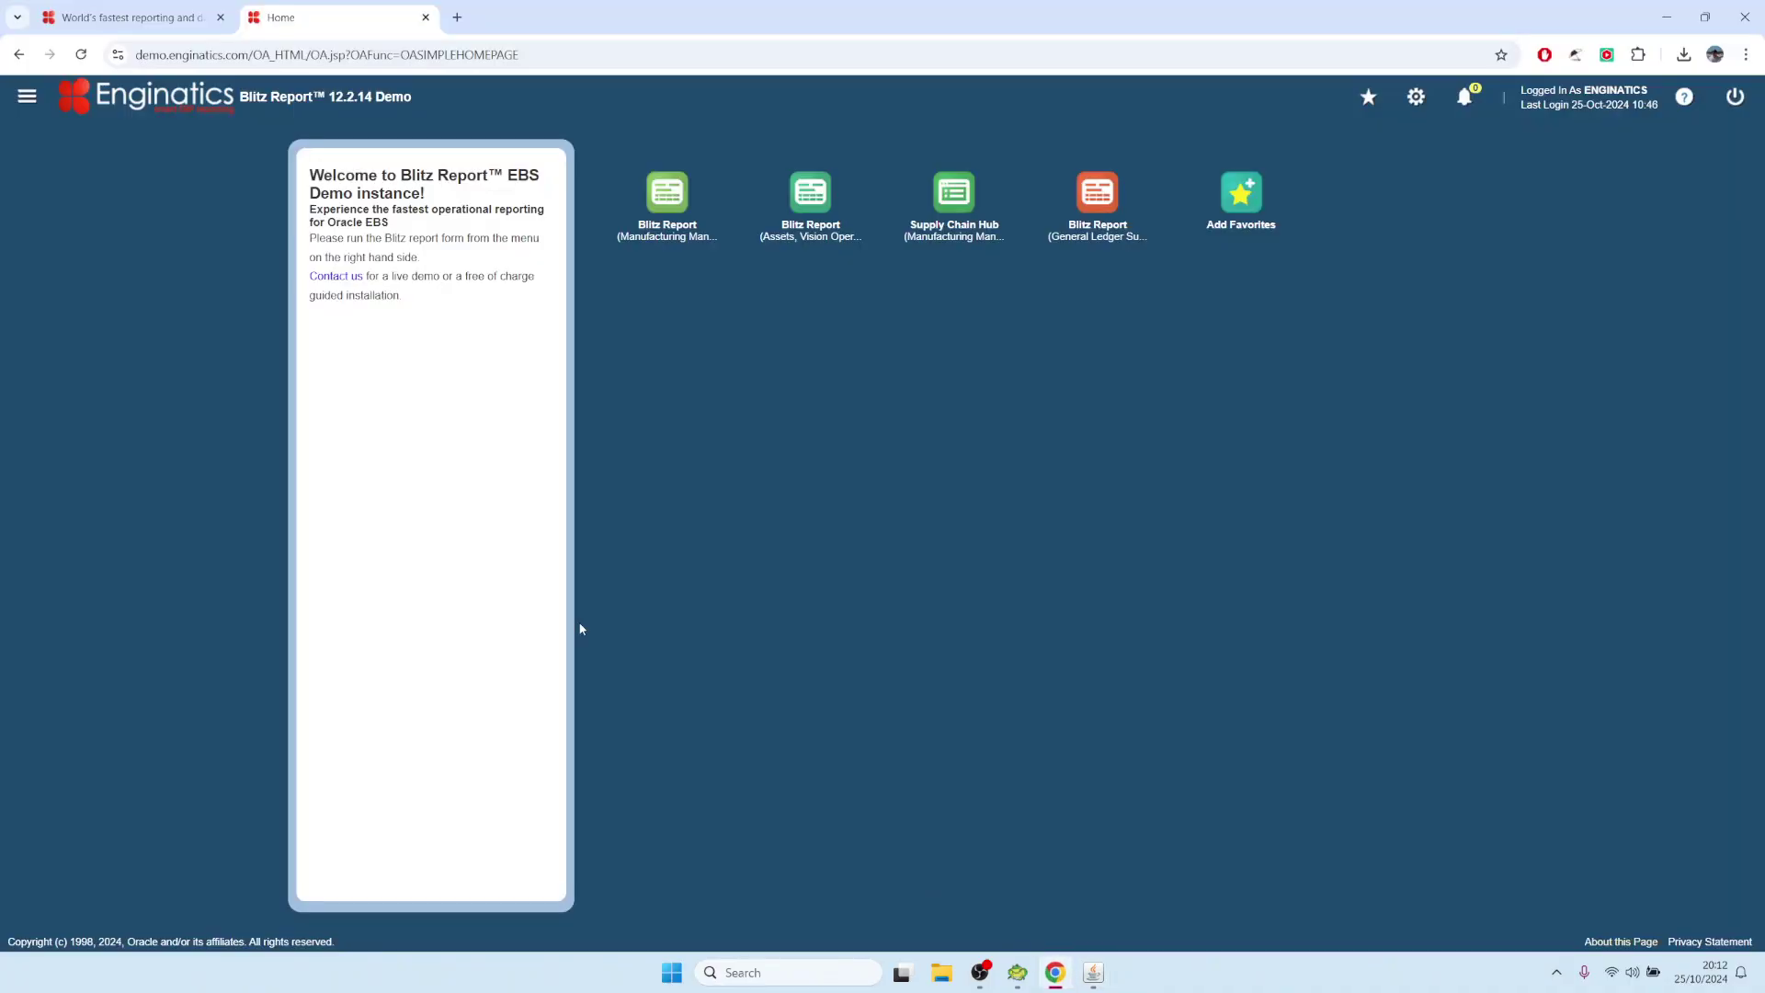
{"action": "left_click", "coordinate": [129, 16]}
{"action": "mouse_move", "coordinate": [735, 140]}
{"action": "left_click", "coordinate": [759, 386]}
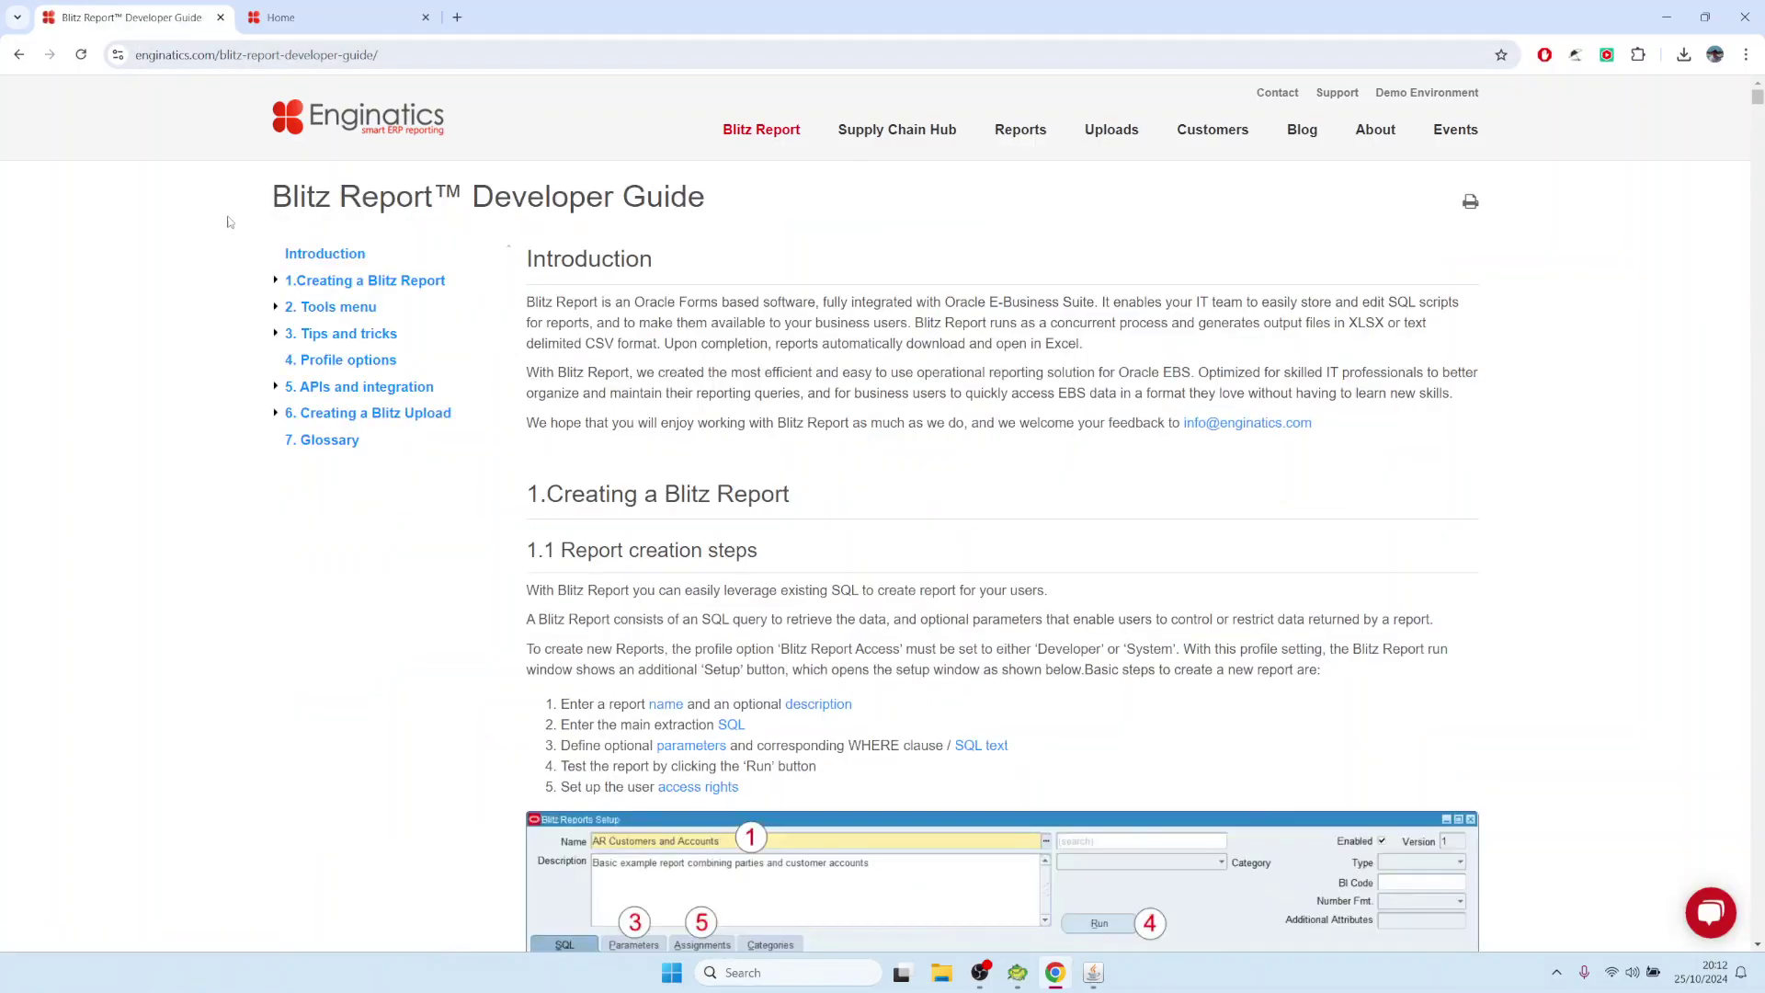
{"action": "left_click", "coordinate": [275, 284]}
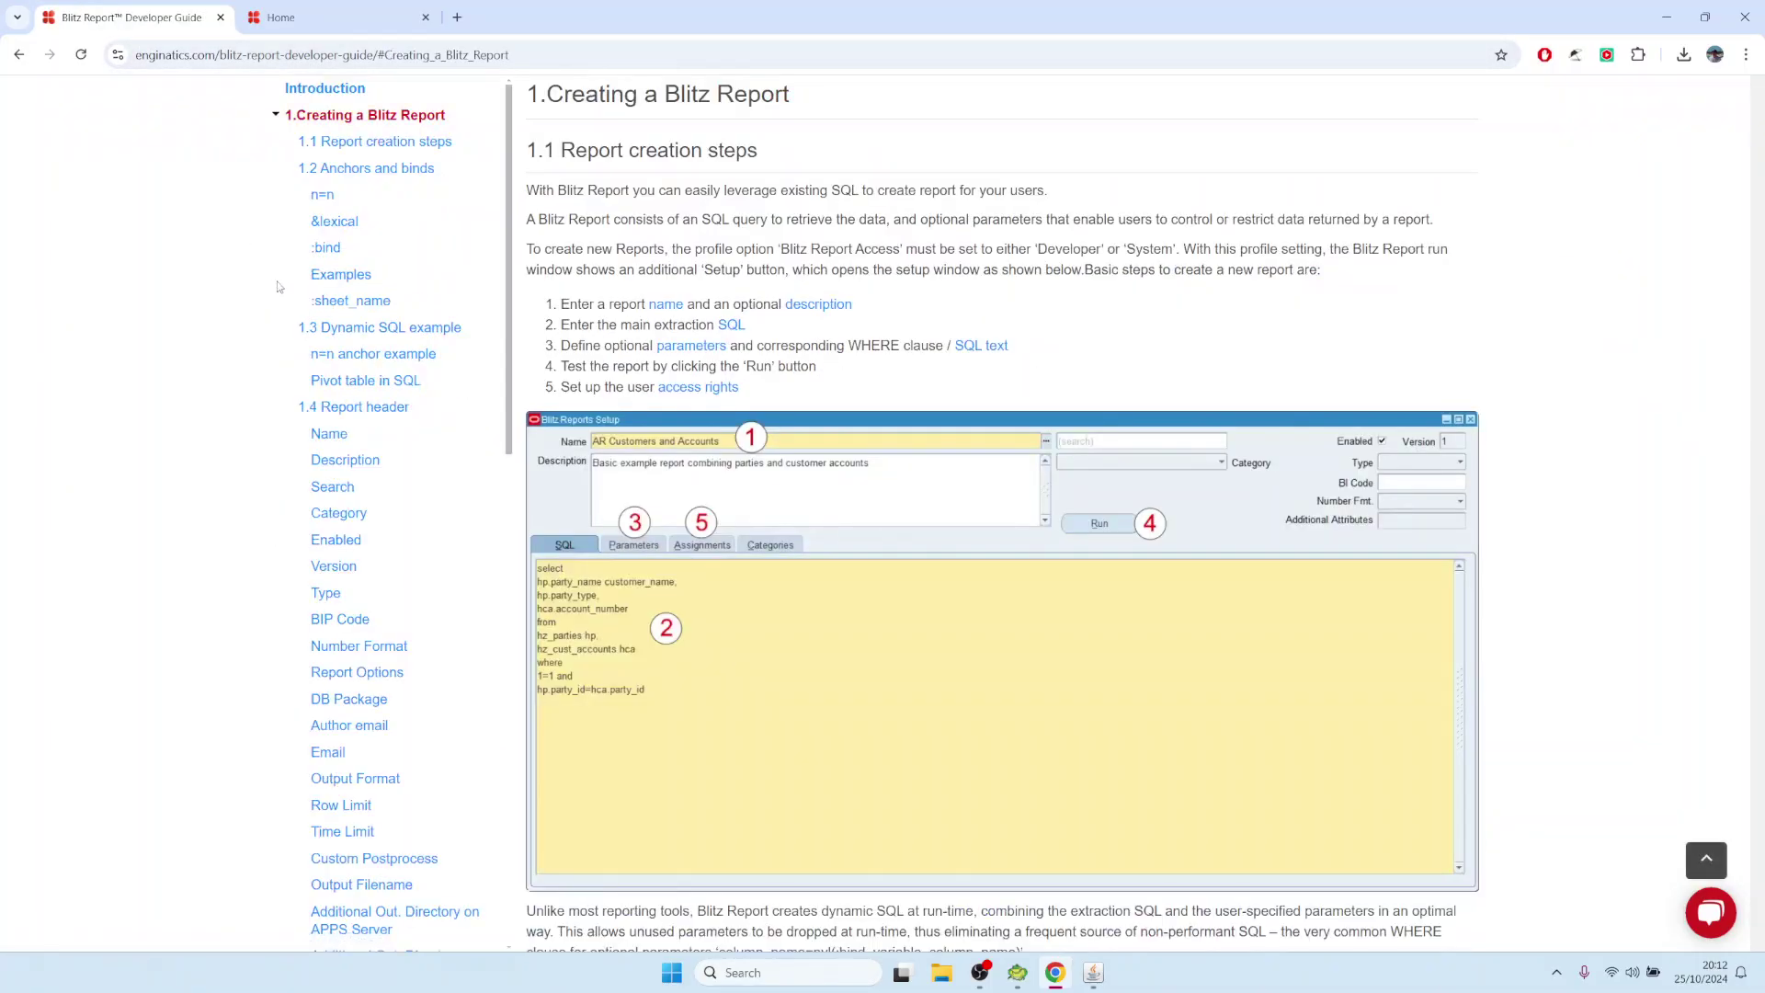
{"action": "left_click", "coordinate": [337, 173]}
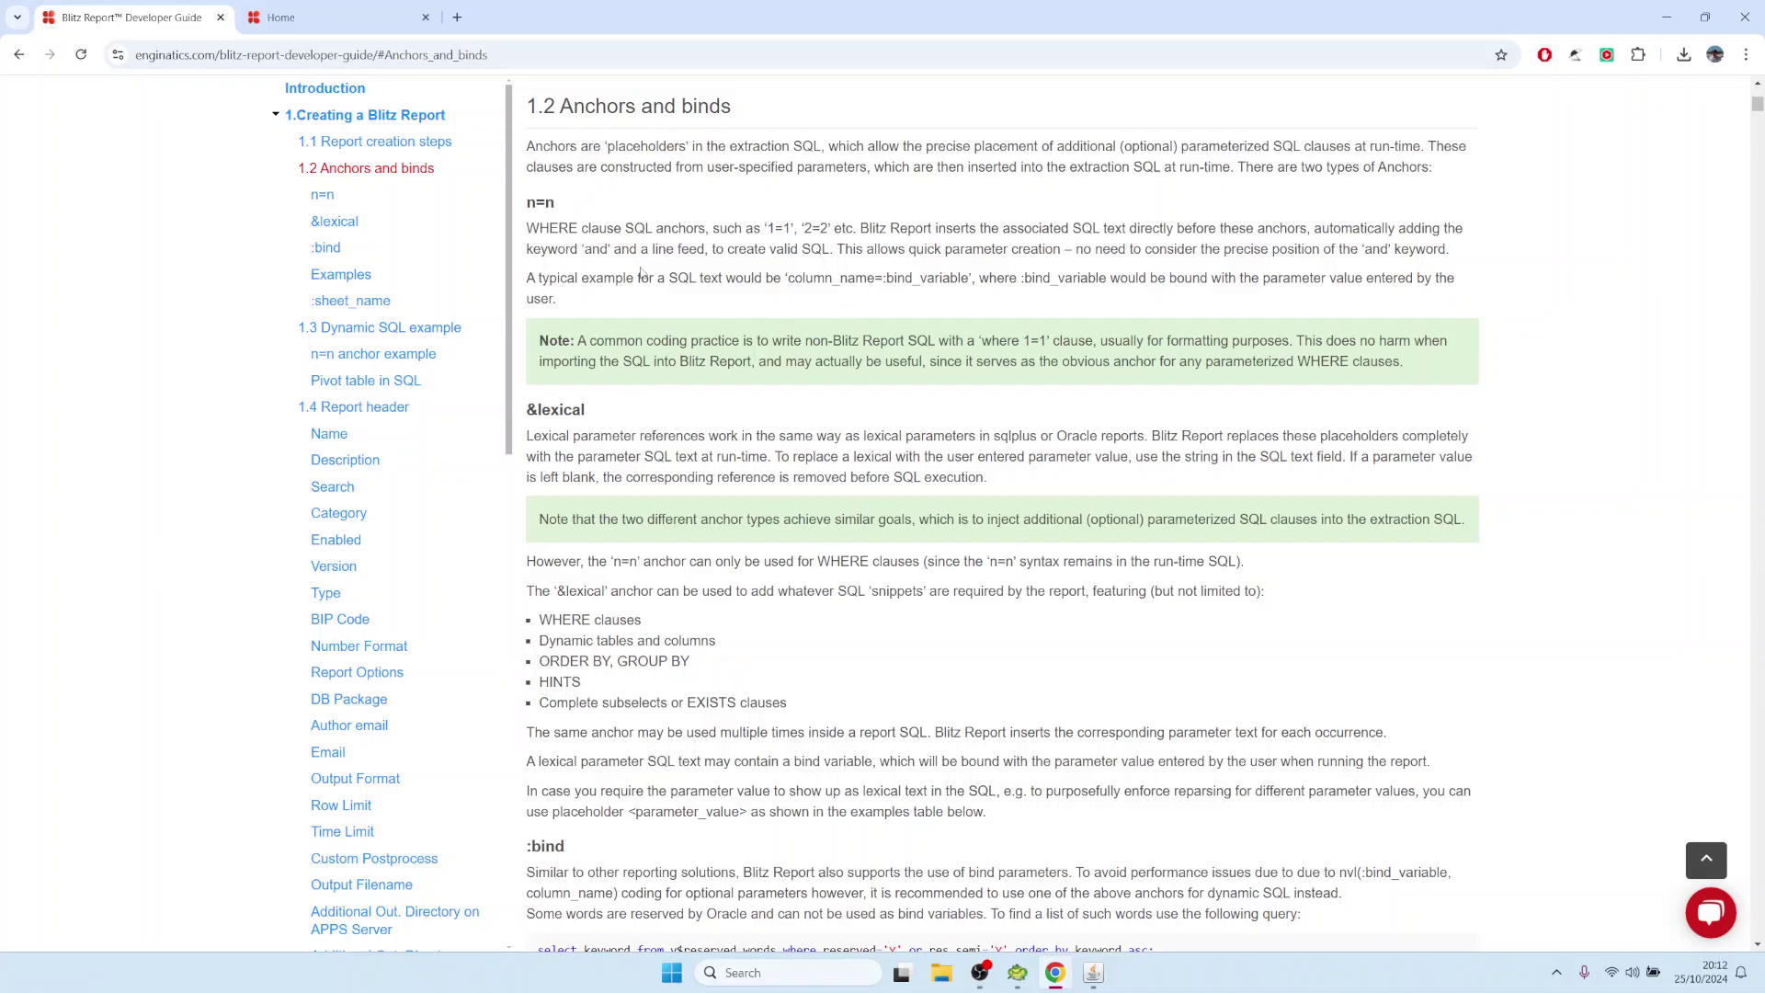
Read the guide's explanations of the n=n, &lexical and :bind types and look through the examples table
{"action": "left_click_drag", "start_coordinate": [535, 230], "coordinate": [579, 230]}
{"action": "left_click_drag", "start_coordinate": [596, 415], "coordinate": [525, 415]}
{"action": "scroll", "coordinate": [722, 436], "scroll_direction": "down", "scroll_amount": 4}
{"action": "scroll", "coordinate": [575, 239], "scroll_direction": "up", "scroll_amount": 2}
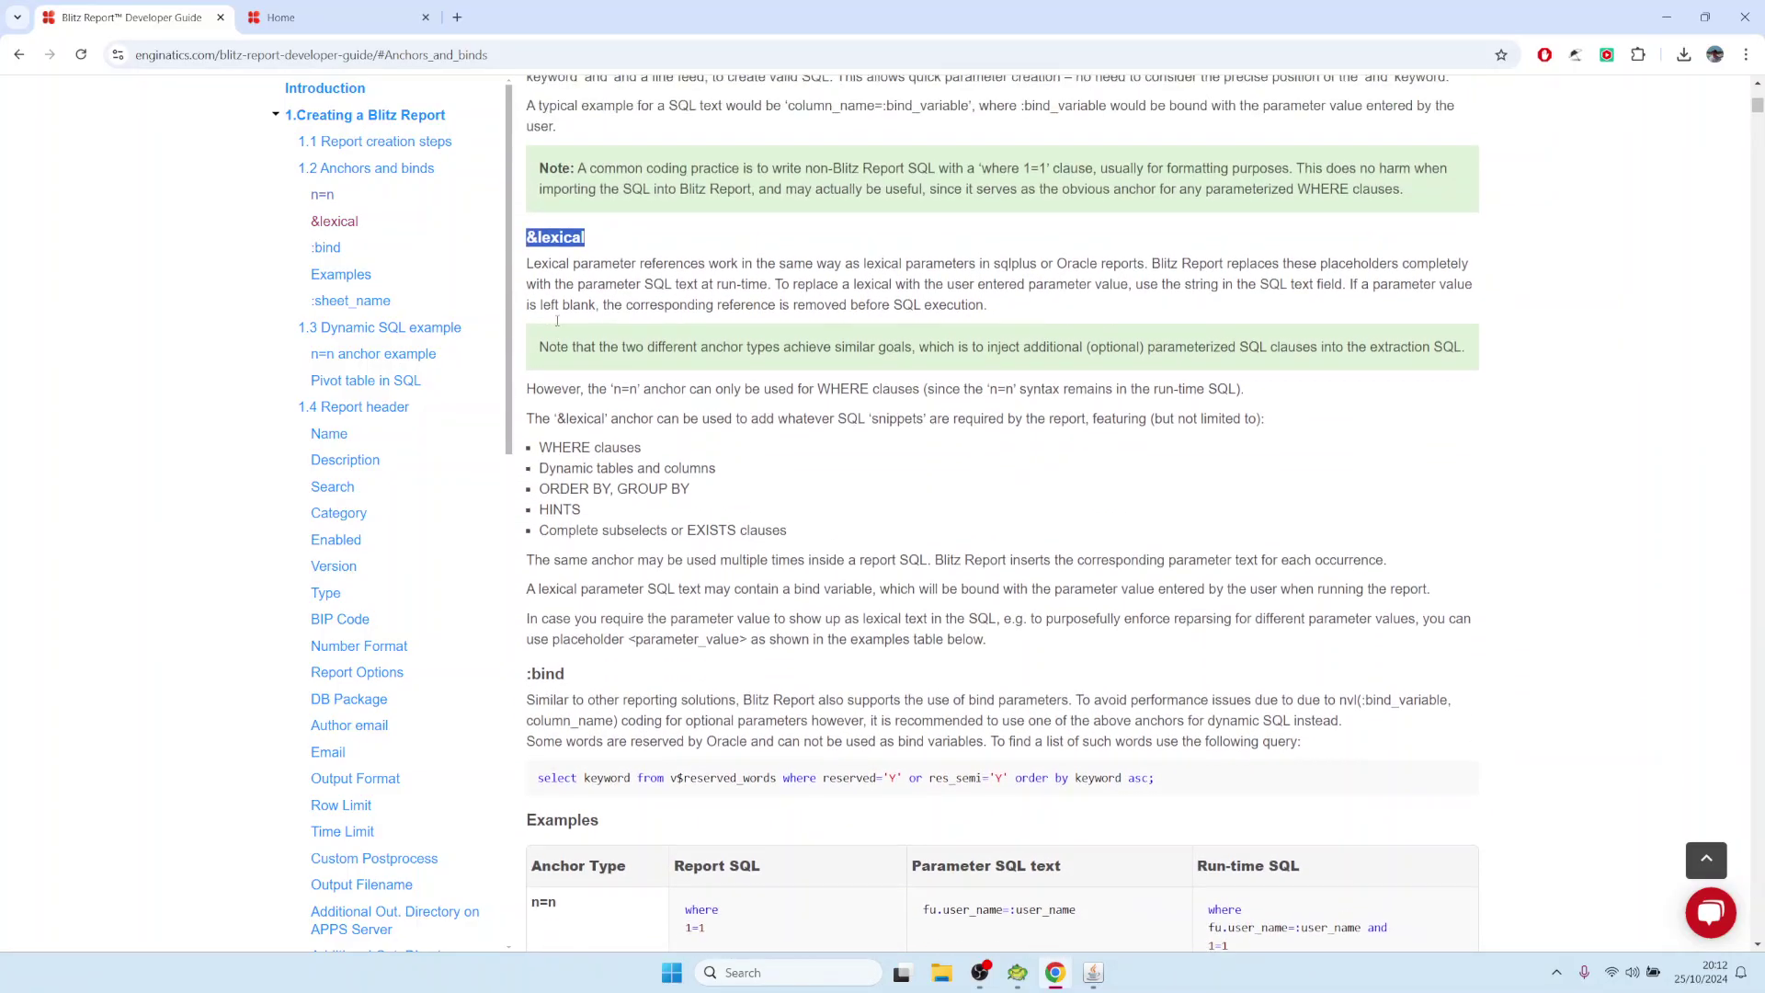
{"action": "left_click_drag", "start_coordinate": [578, 681], "coordinate": [526, 685]}
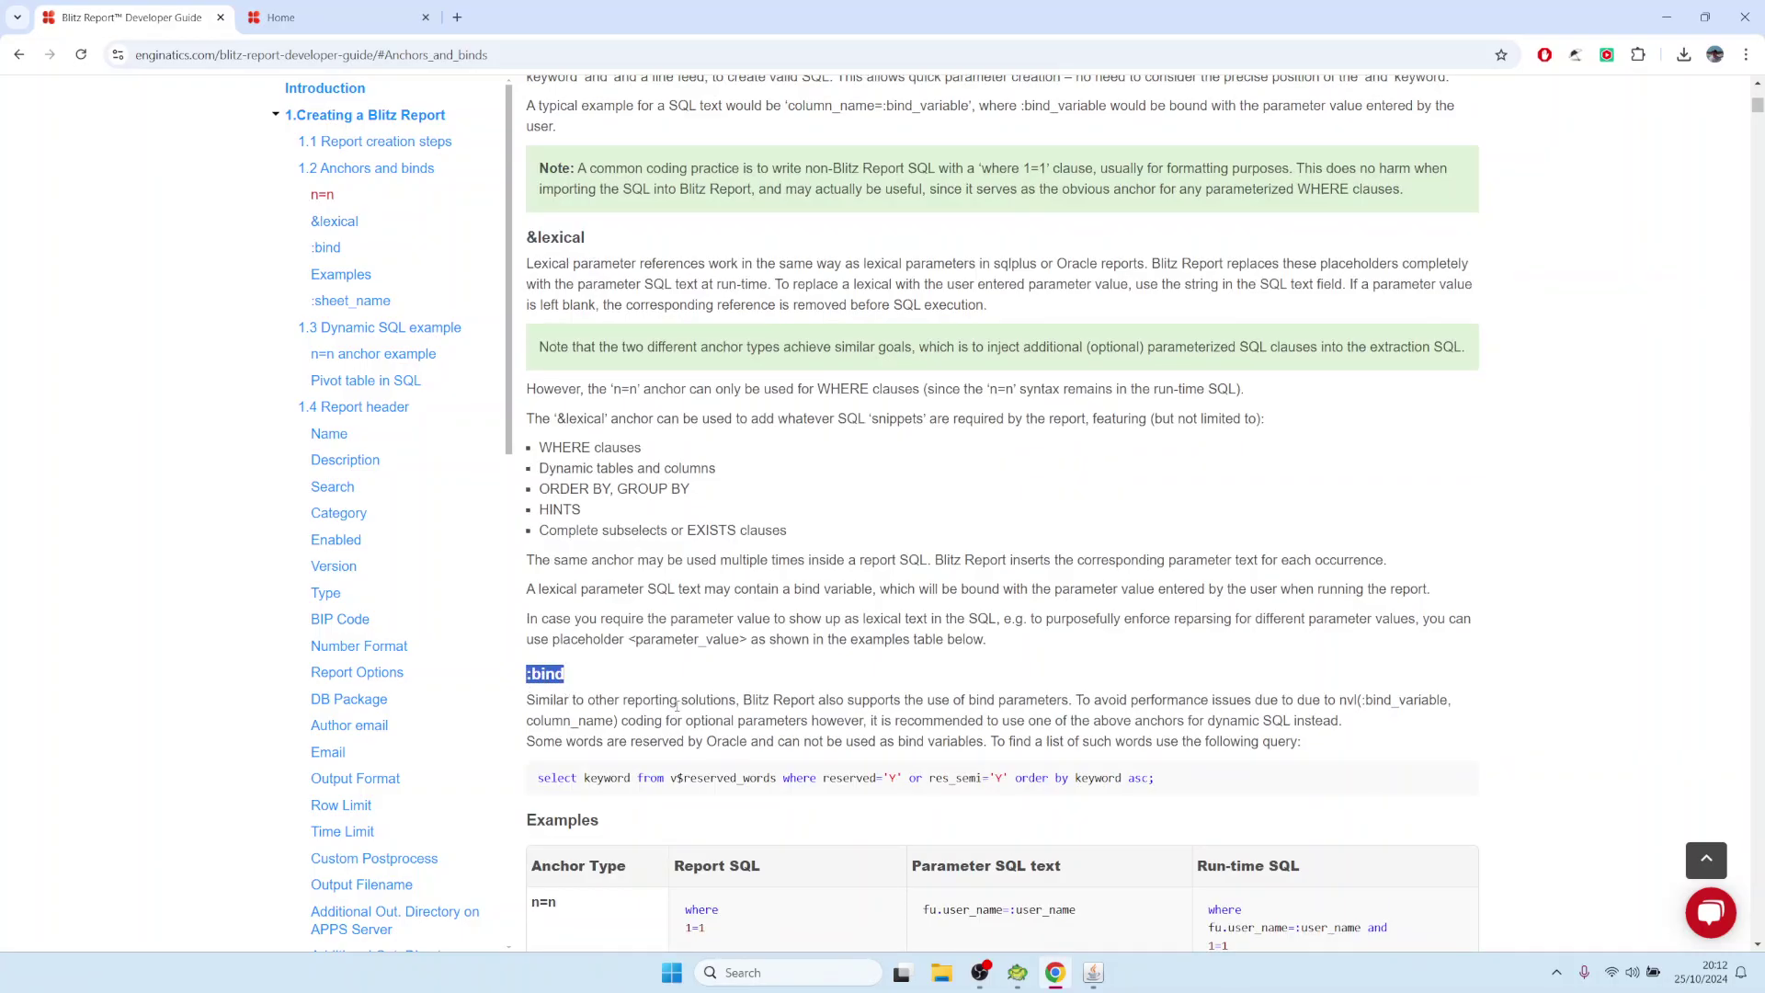
{"action": "scroll", "coordinate": [678, 700], "scroll_direction": "down", "scroll_amount": 5}
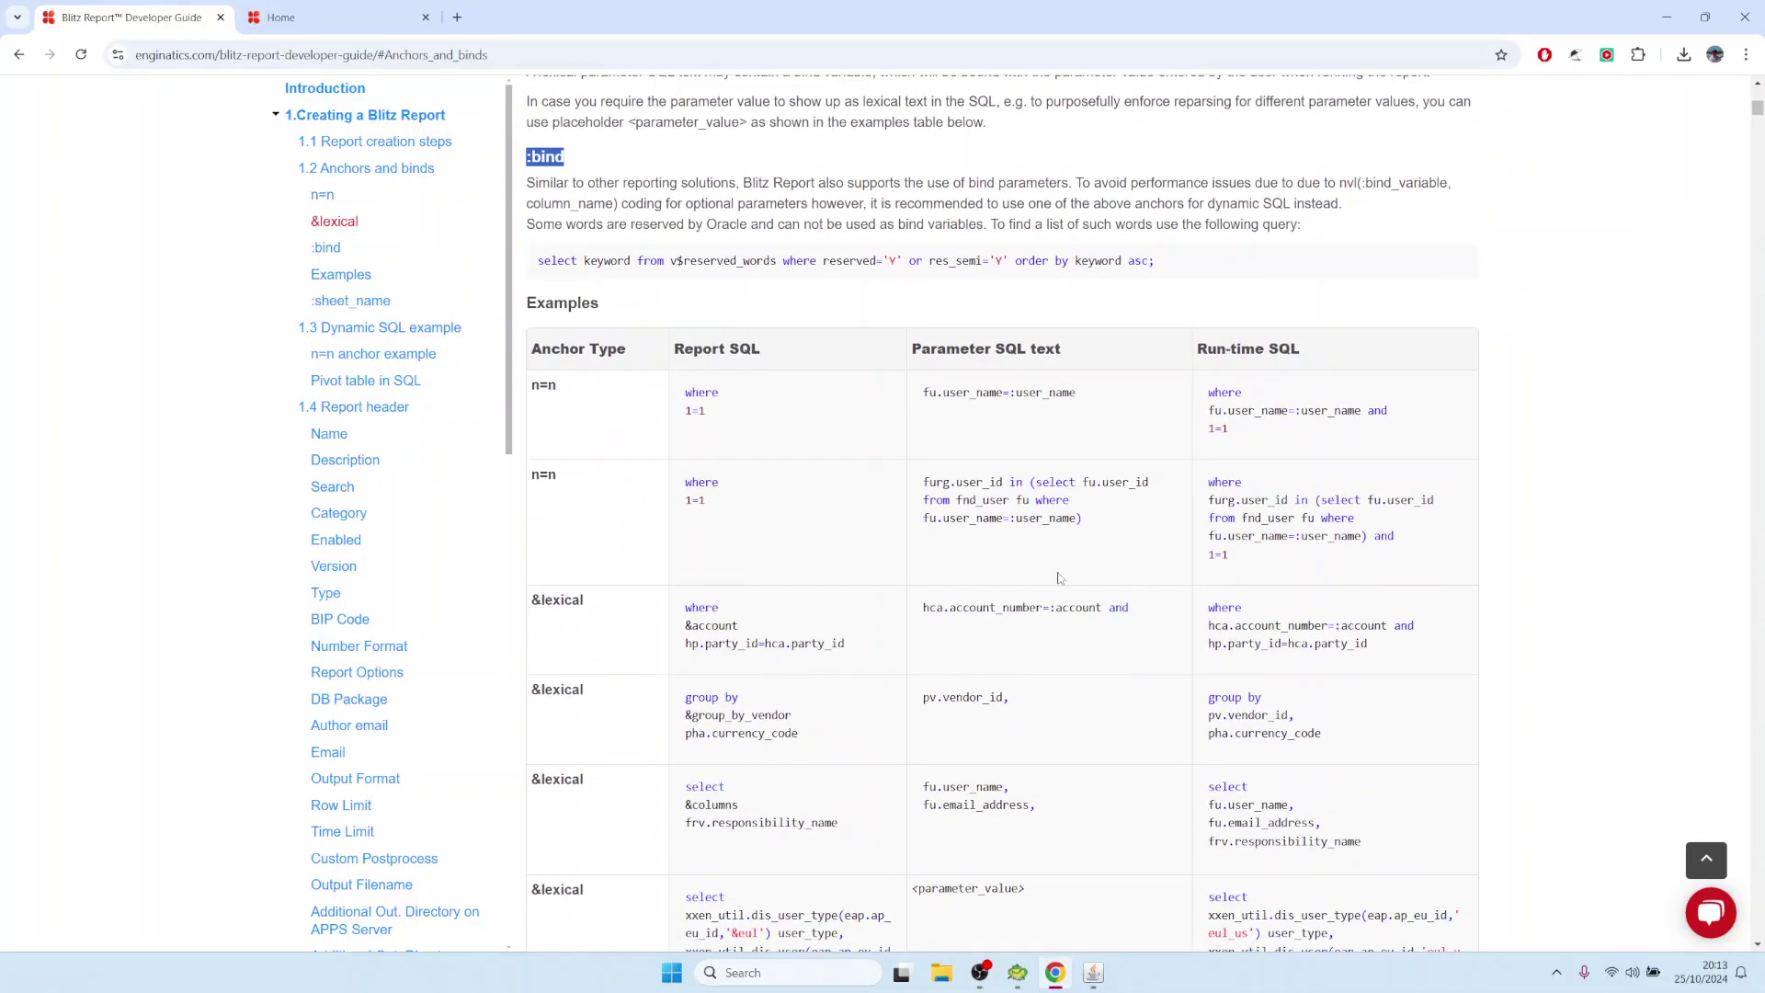
{"action": "scroll", "coordinate": [890, 634], "scroll_direction": "down", "scroll_amount": 3}
{"action": "scroll", "coordinate": [884, 631], "scroll_direction": "up", "scroll_amount": 8}
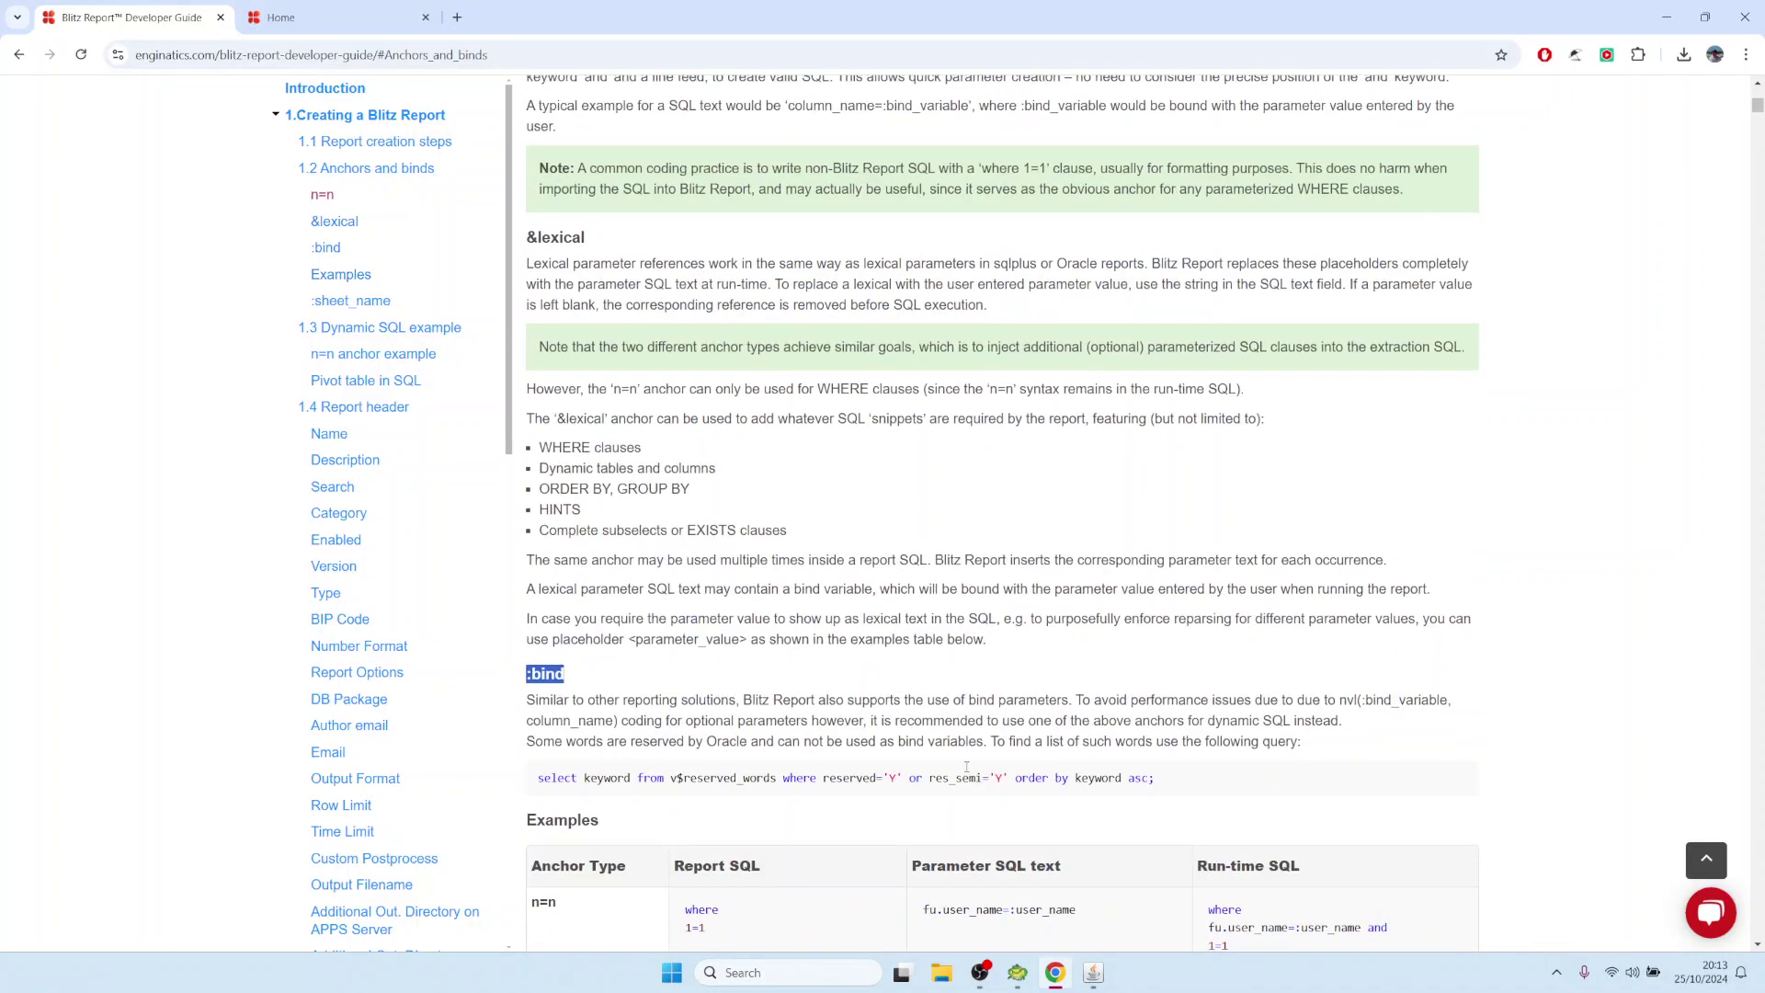
Return to Oracle Applications and run the AP Test report with Invoice Creation Date From 01-JAN-2022
{"action": "left_click", "coordinate": [1093, 973]}
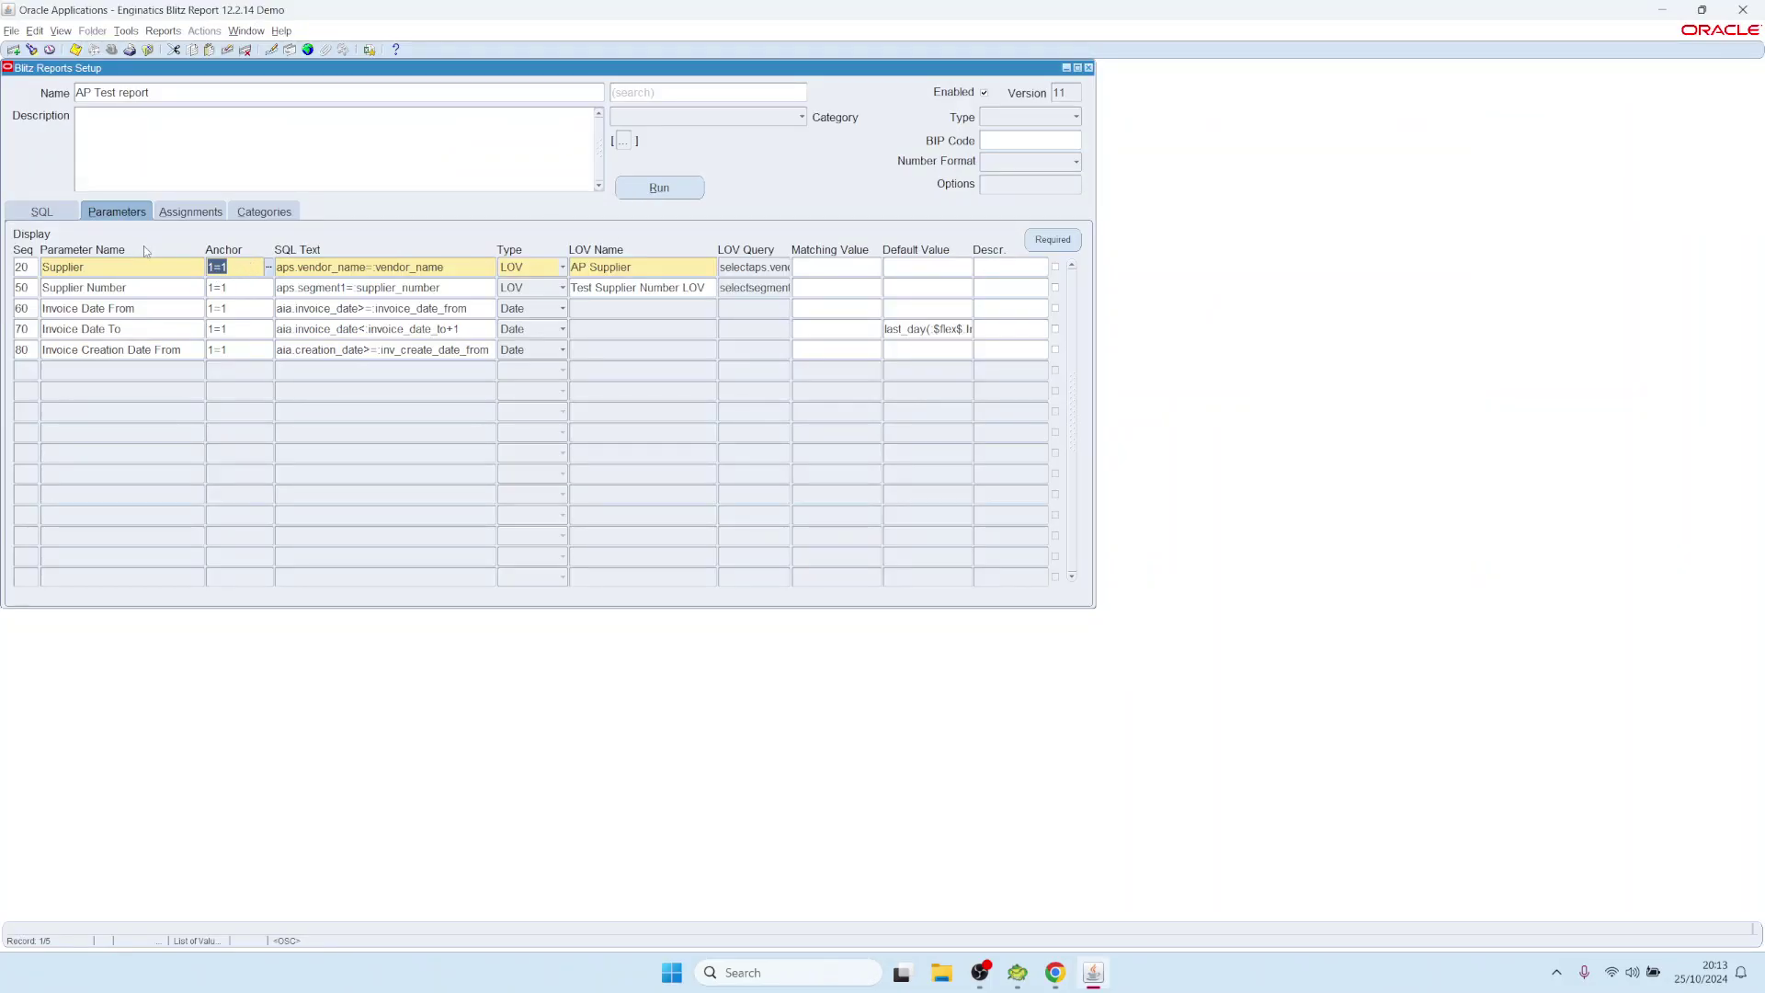
{"action": "left_click", "coordinate": [672, 193]}
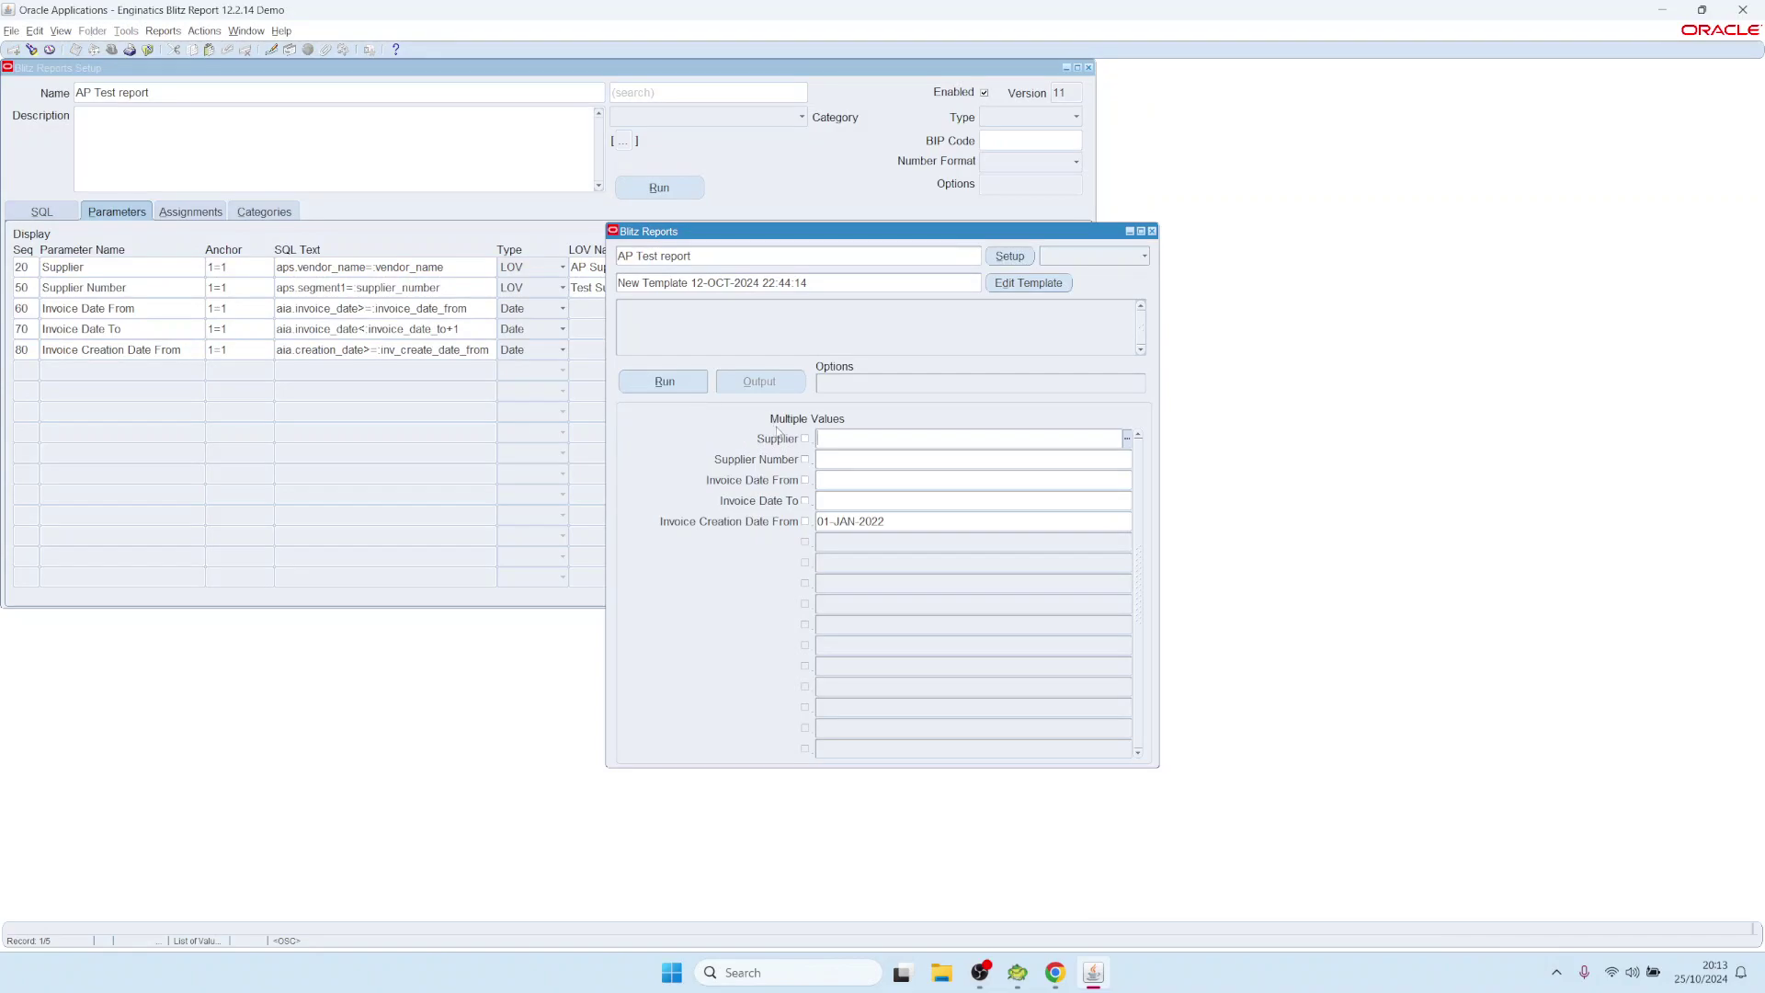
{"action": "left_click", "coordinate": [900, 521]}
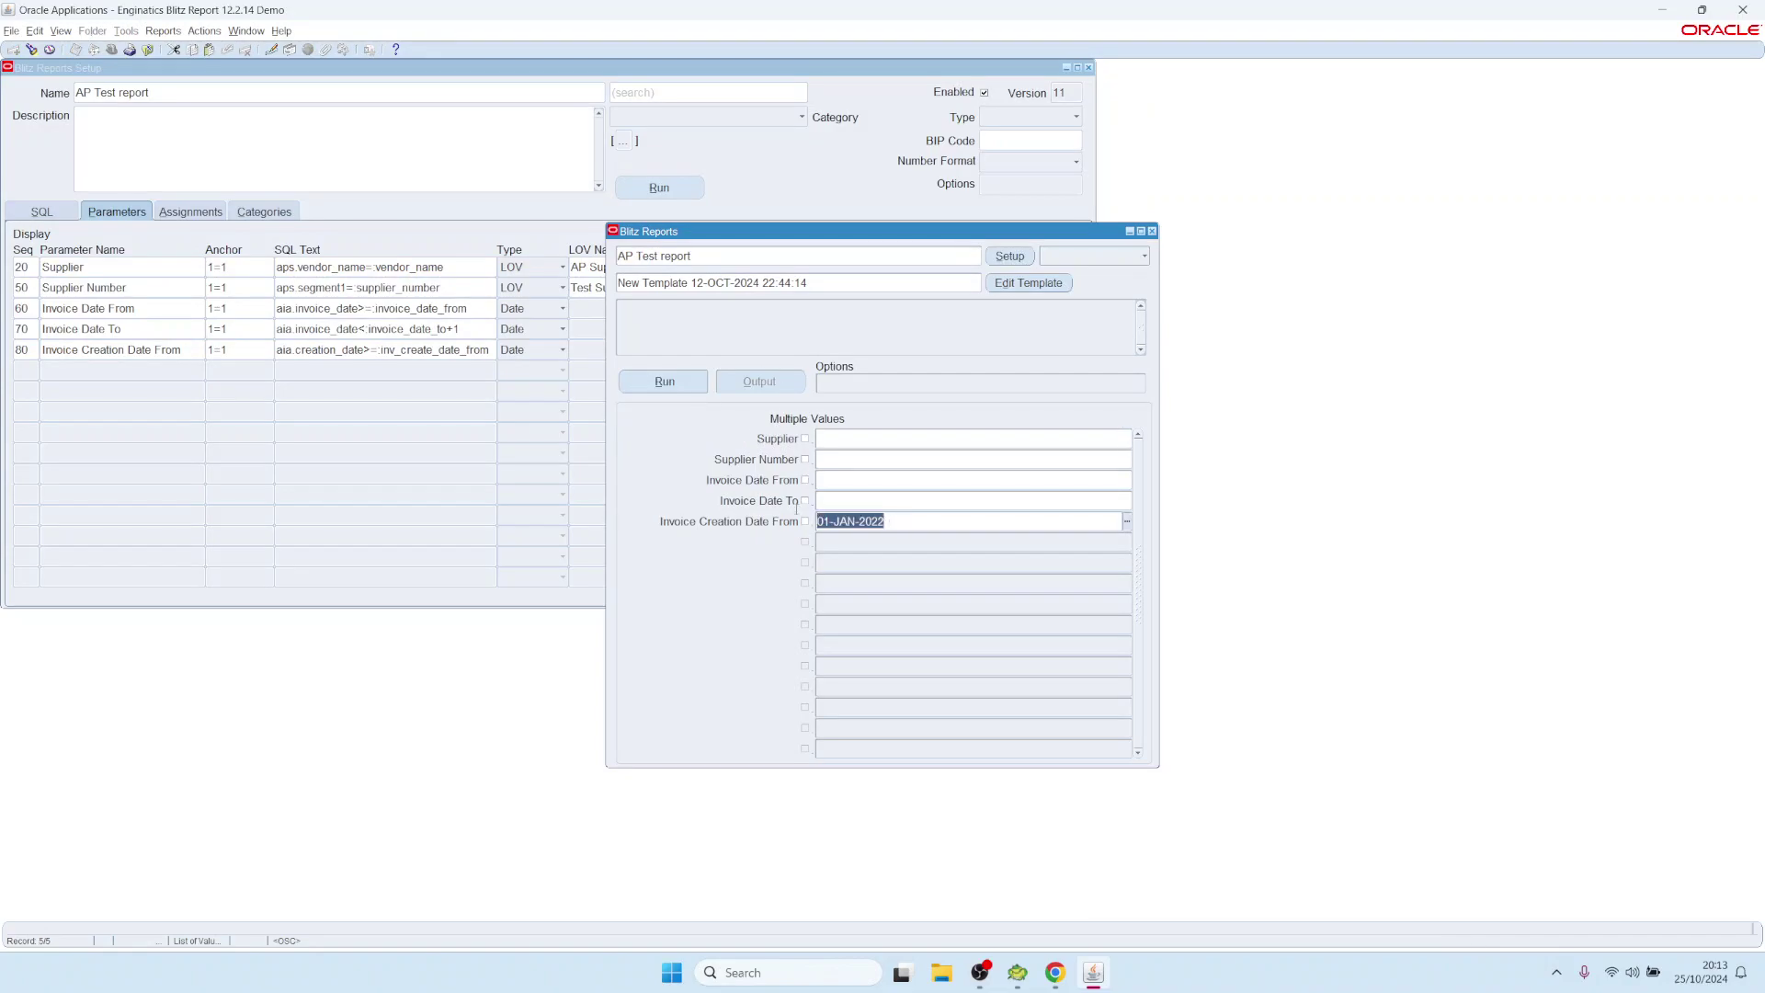
{"action": "left_click", "coordinate": [676, 382]}
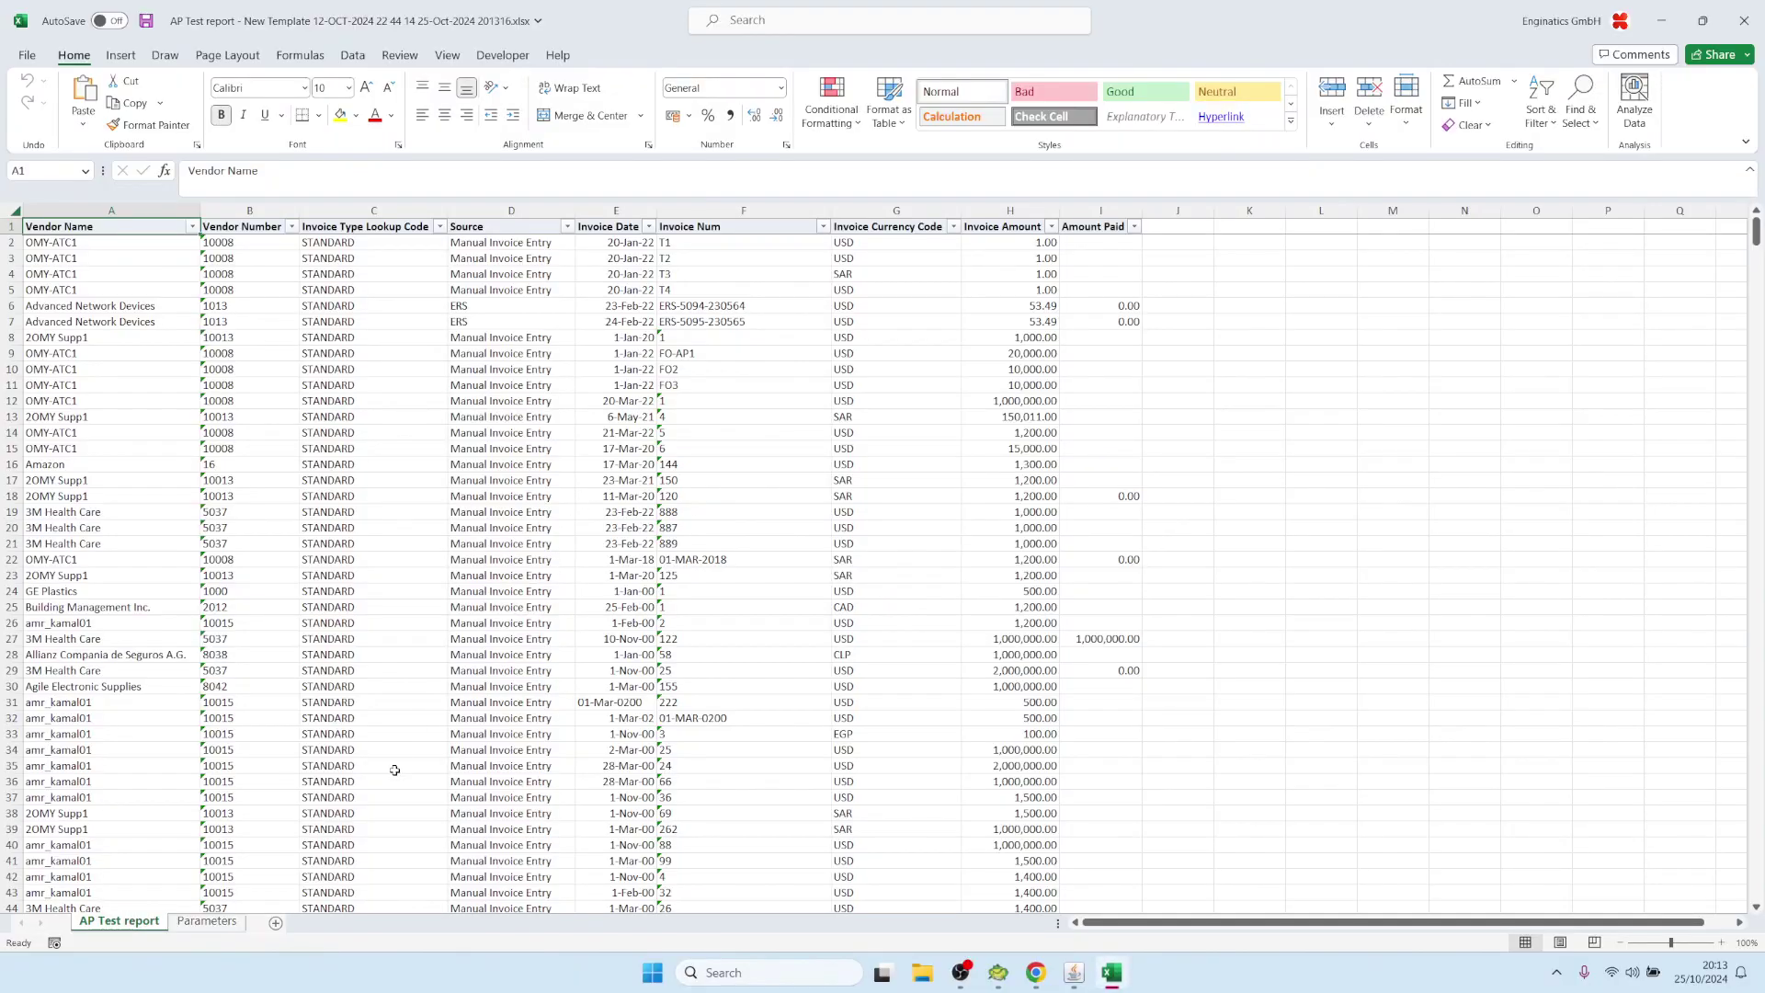
Examine the run-time SQL on the Excel output's Parameters sheet, comparing the inserted creation date condition with the 1=1 anchor
{"action": "left_click", "coordinate": [208, 922]}
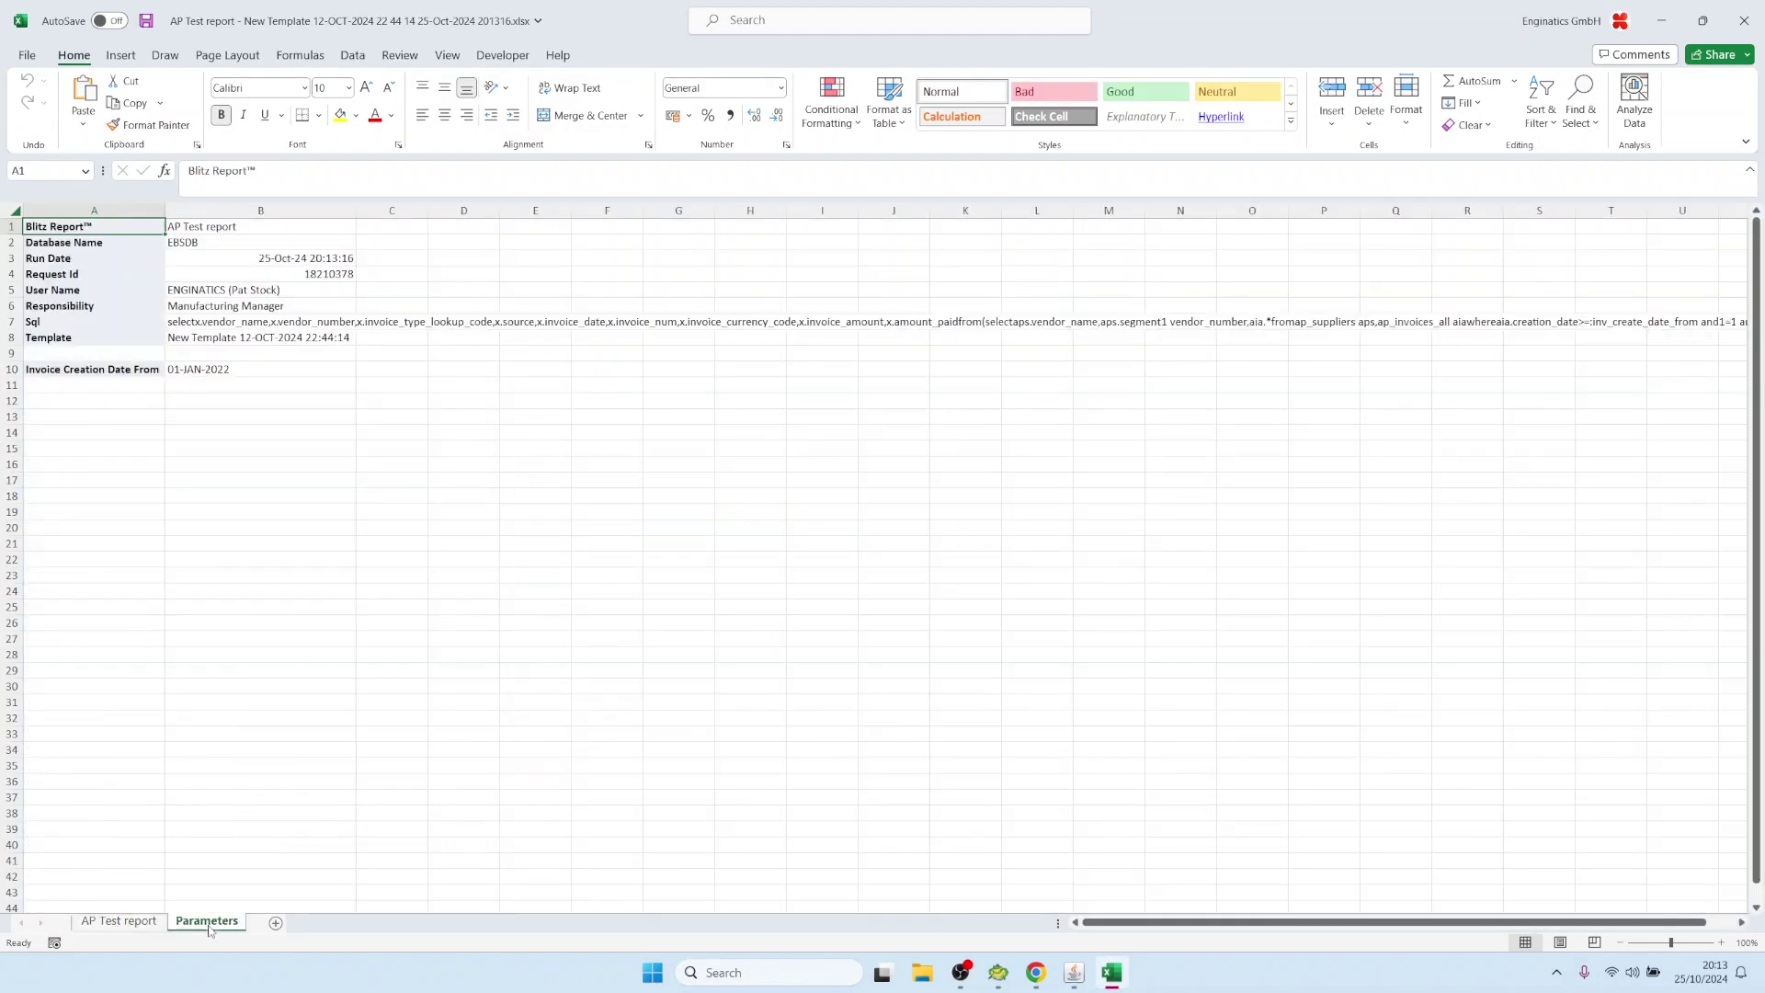
{"action": "double_click", "coordinate": [236, 324]}
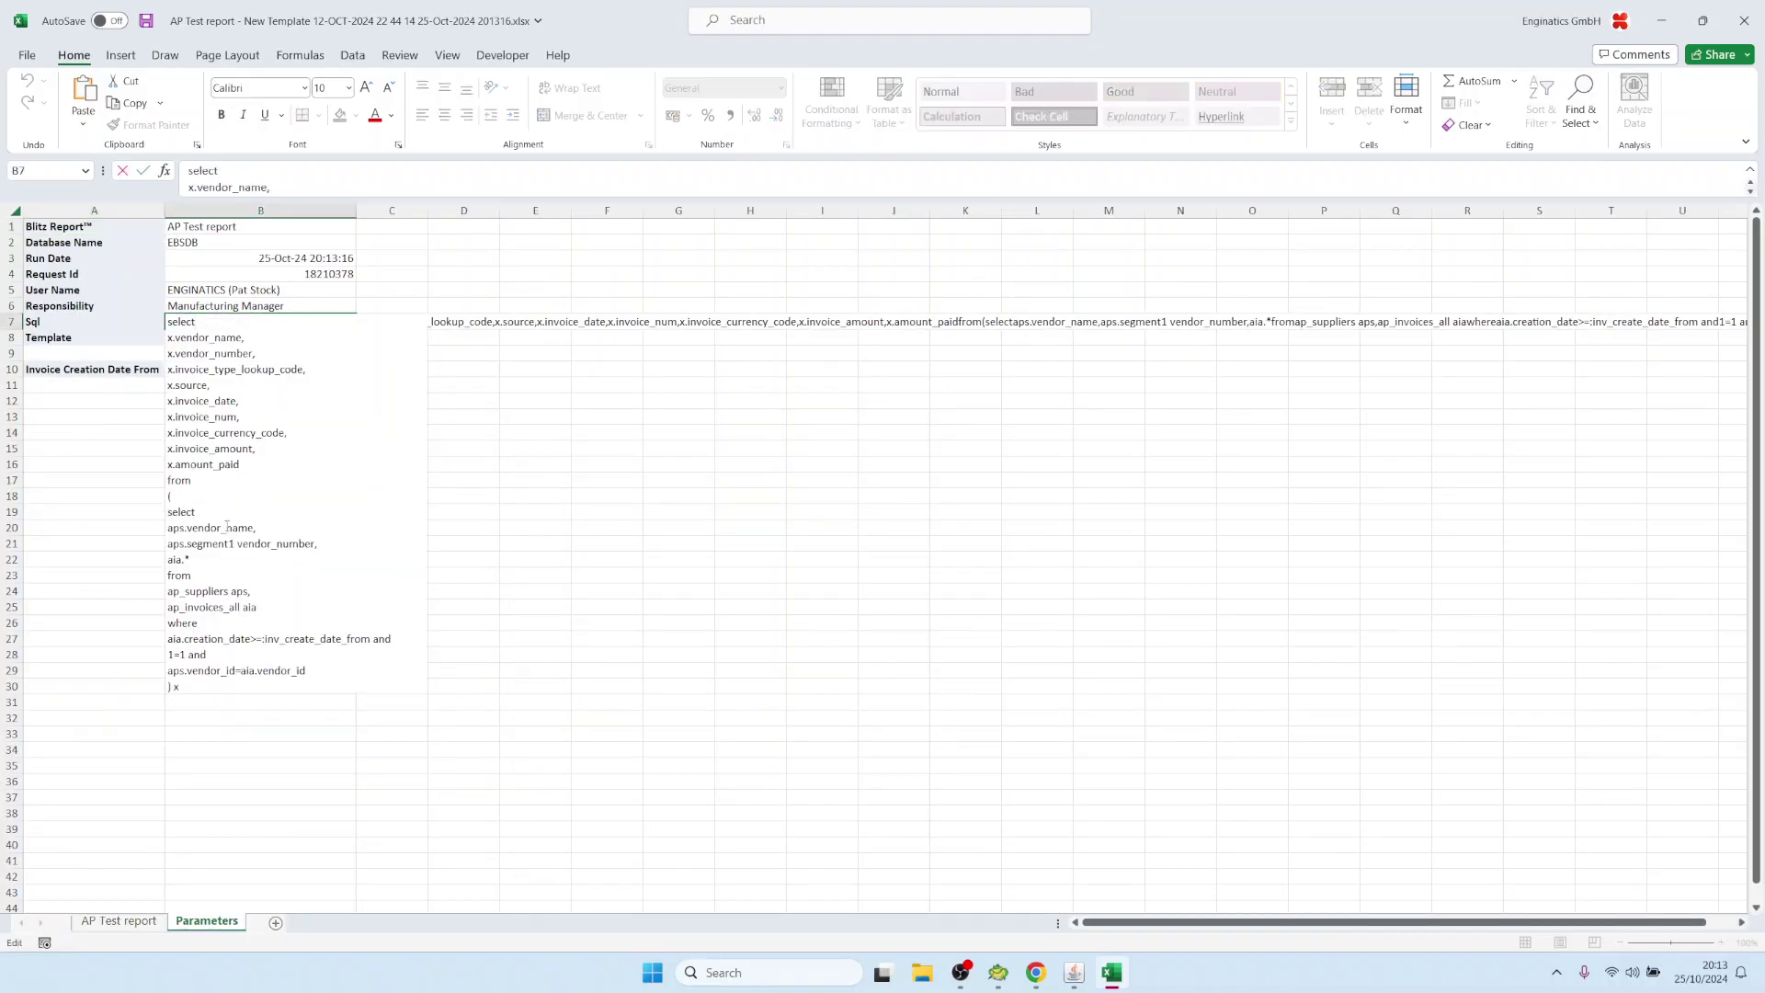
{"action": "left_click_drag", "start_coordinate": [370, 639], "coordinate": [152, 640]}
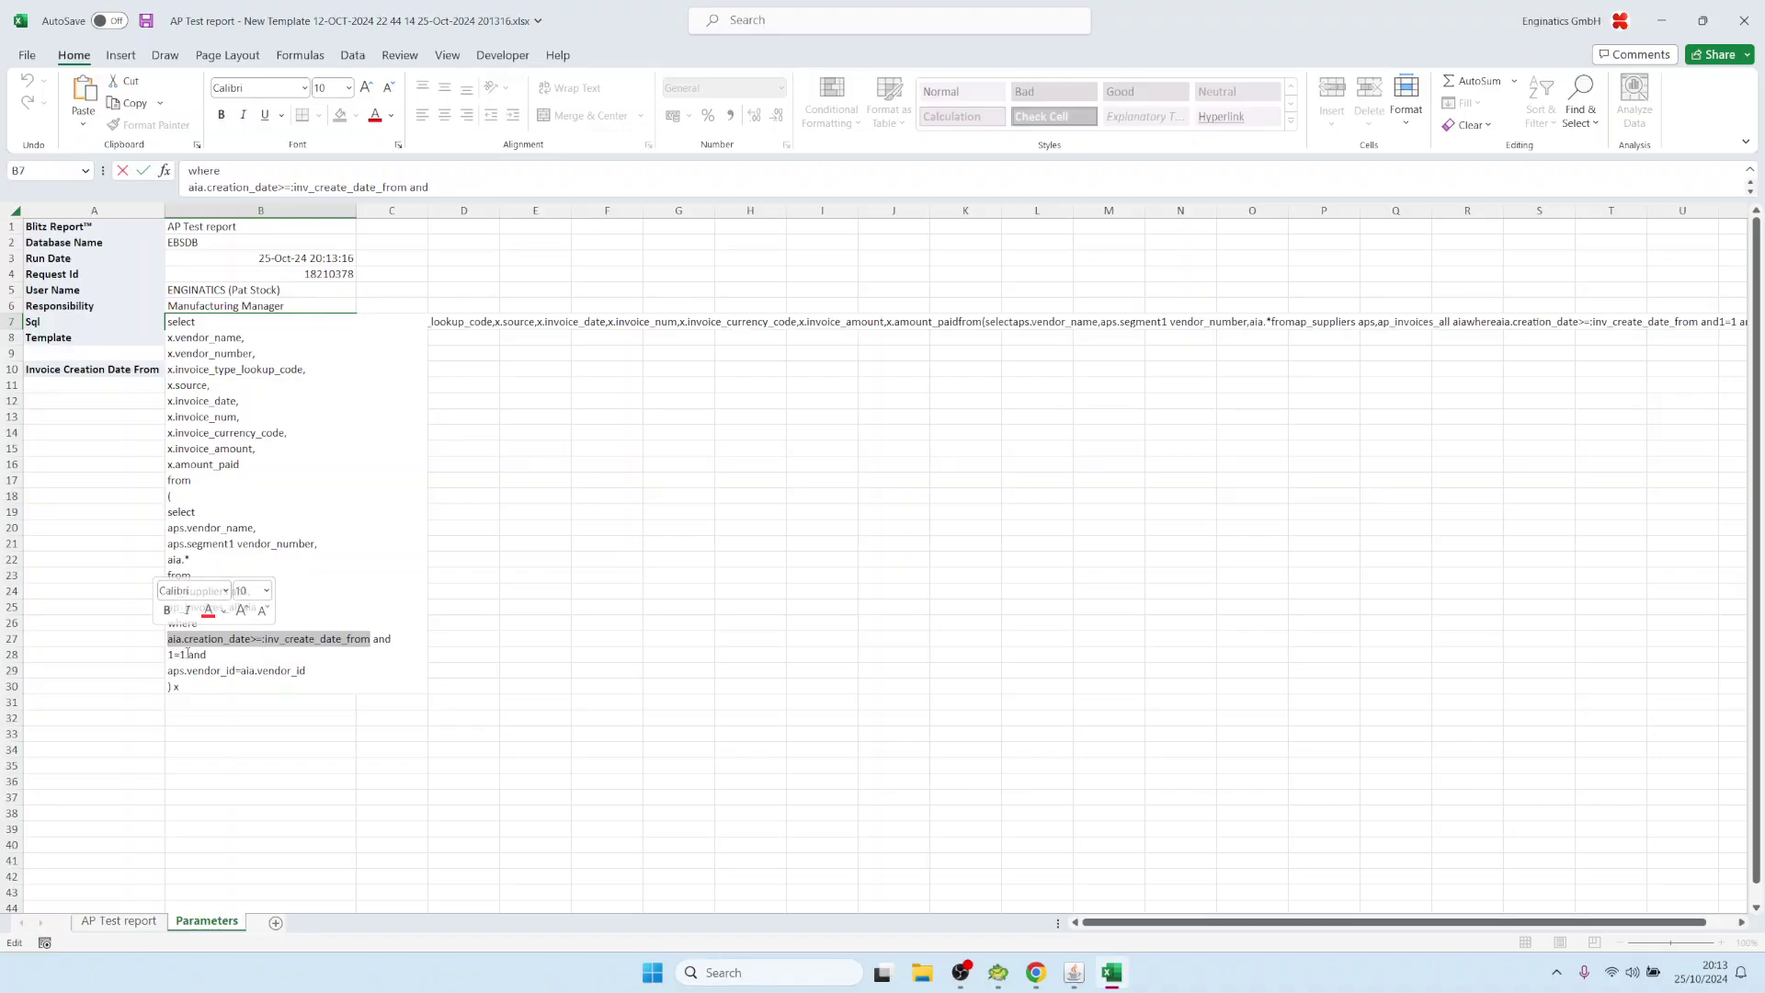
{"action": "left_click_drag", "start_coordinate": [187, 655], "coordinate": [167, 655]}
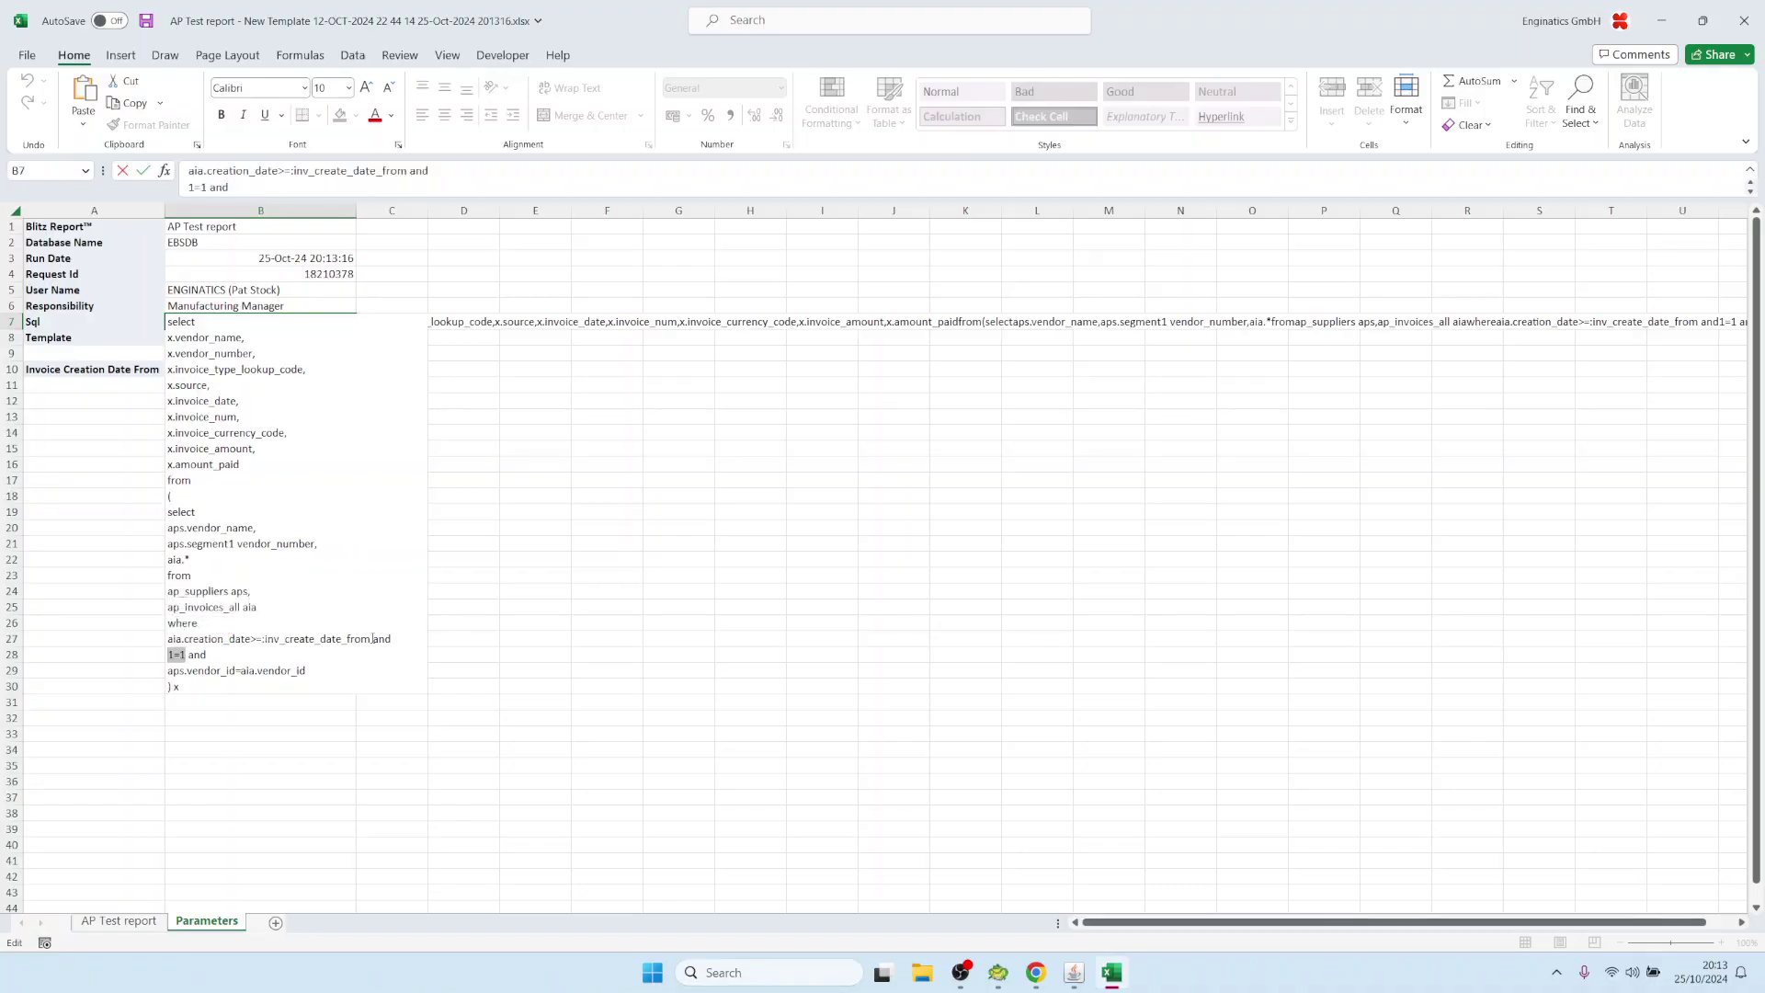
{"action": "left_click_drag", "start_coordinate": [367, 639], "coordinate": [146, 633]}
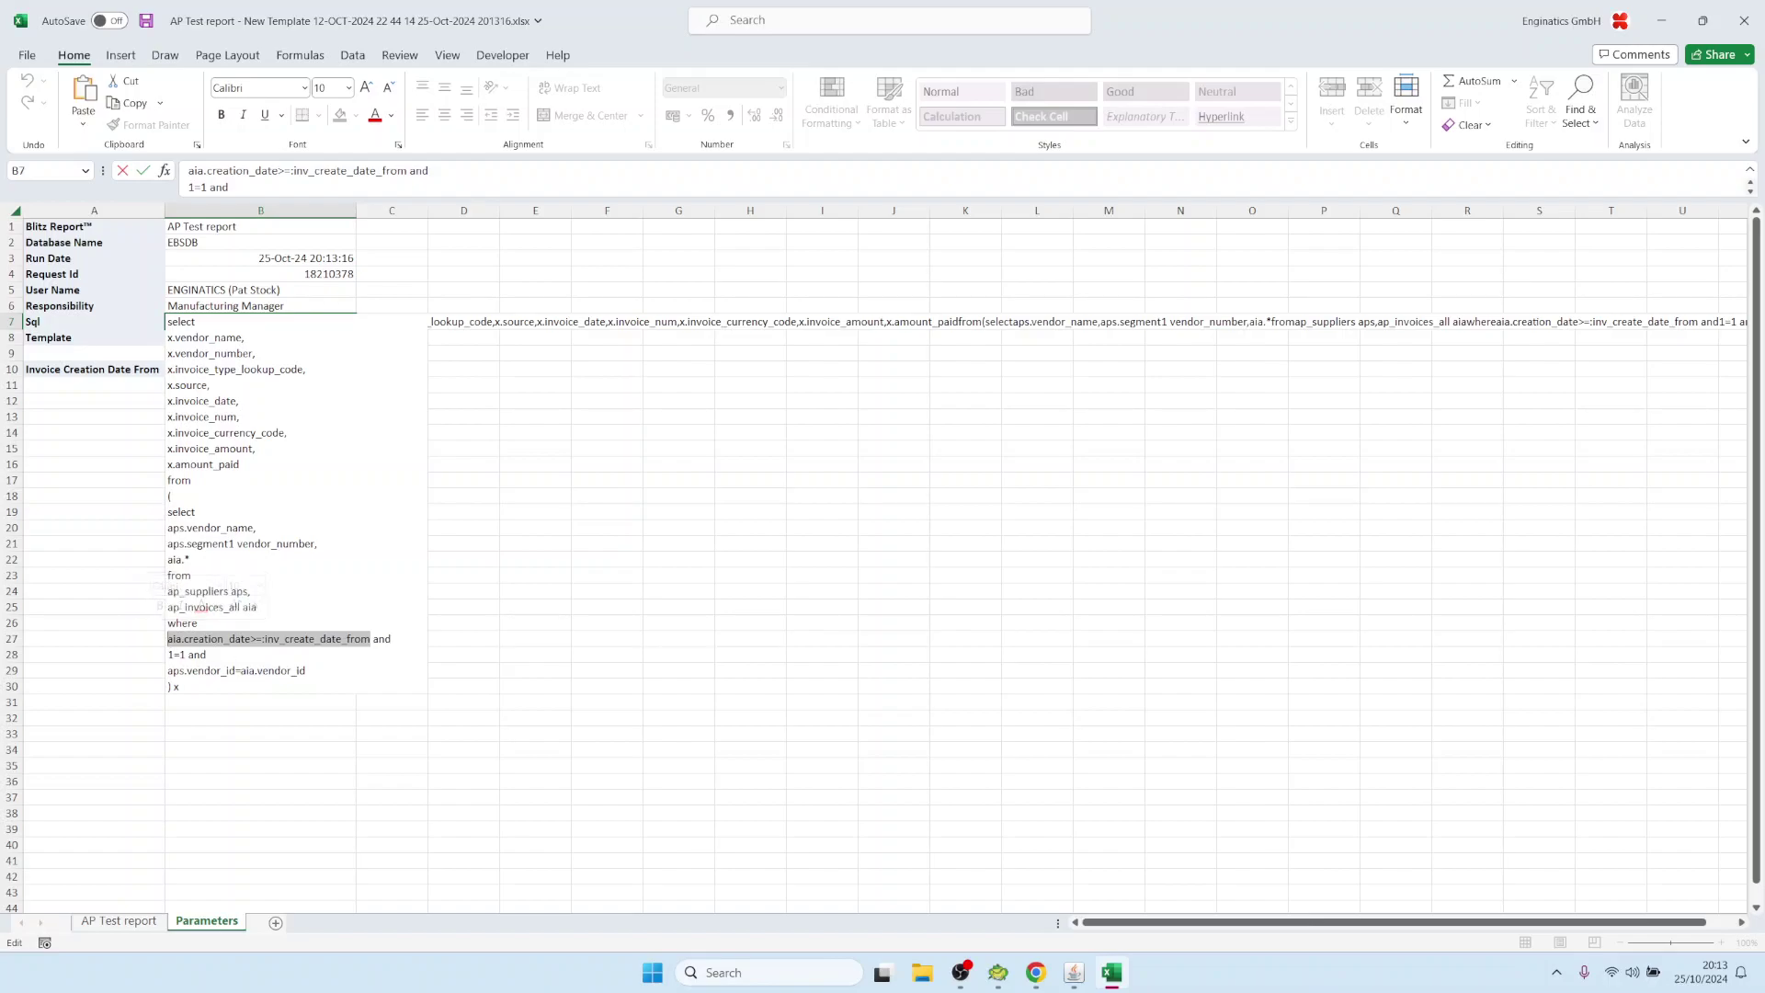
{"action": "left_click_drag", "start_coordinate": [189, 654], "coordinate": [167, 653]}
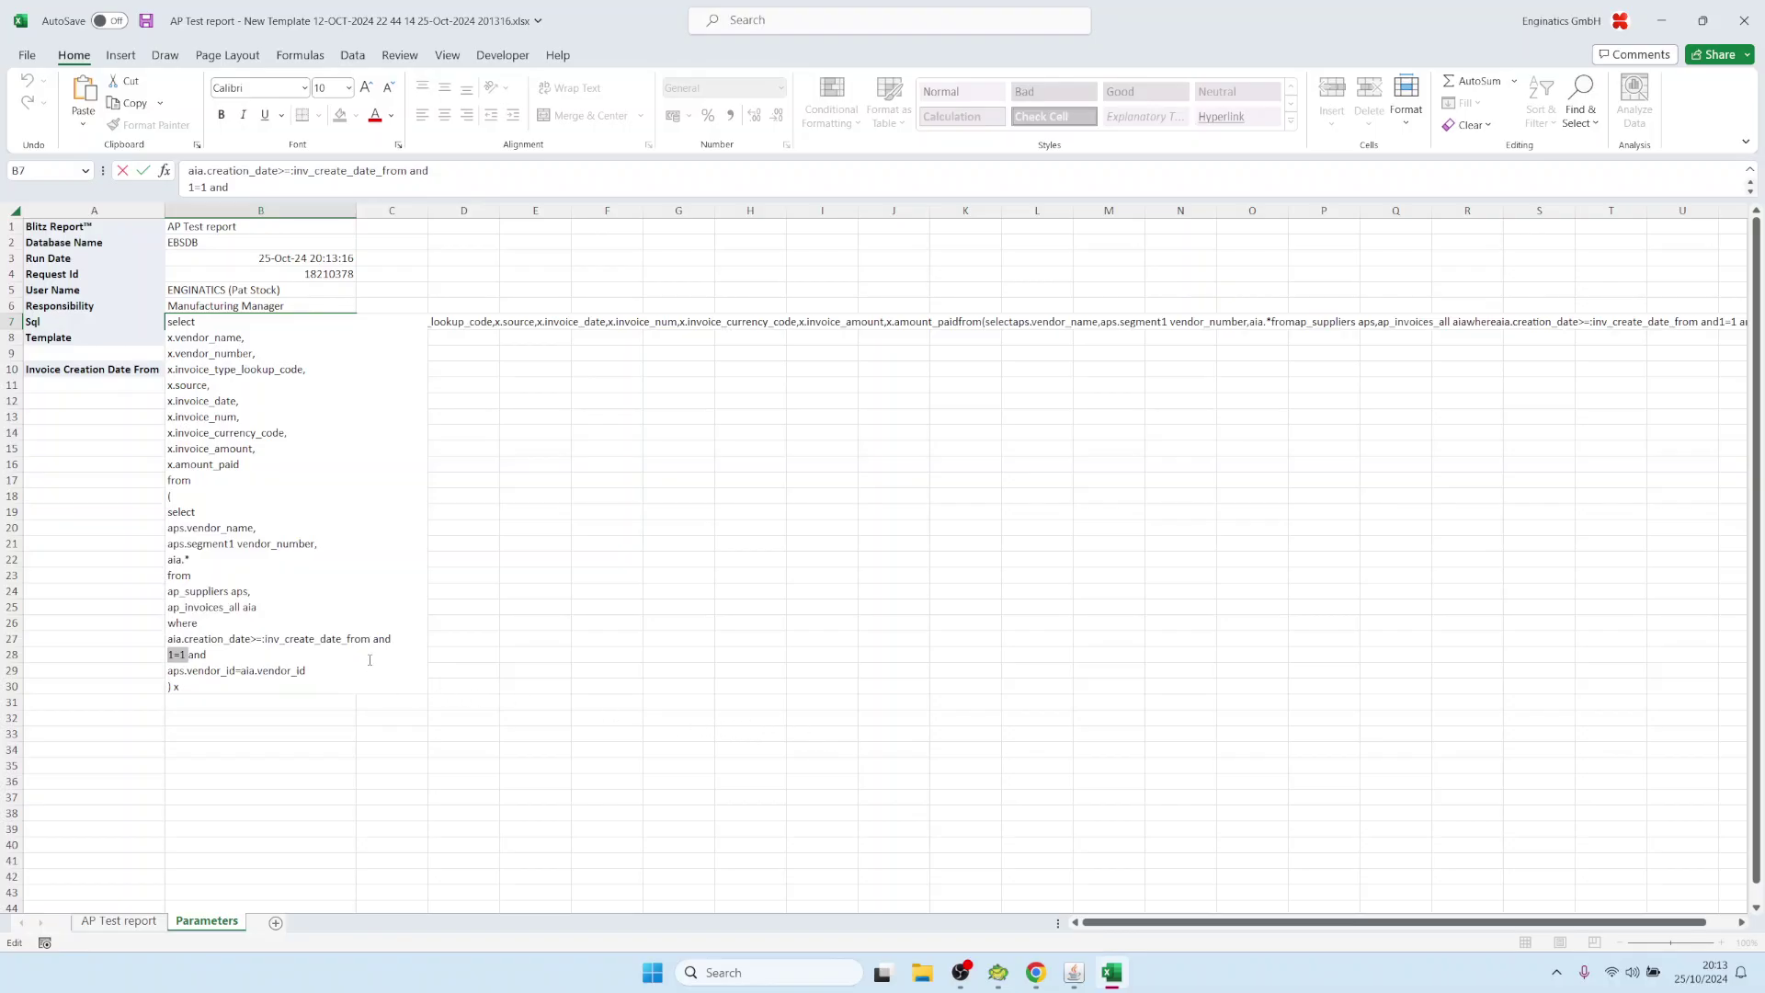
{"action": "left_click_drag", "start_coordinate": [368, 640], "coordinate": [168, 640]}
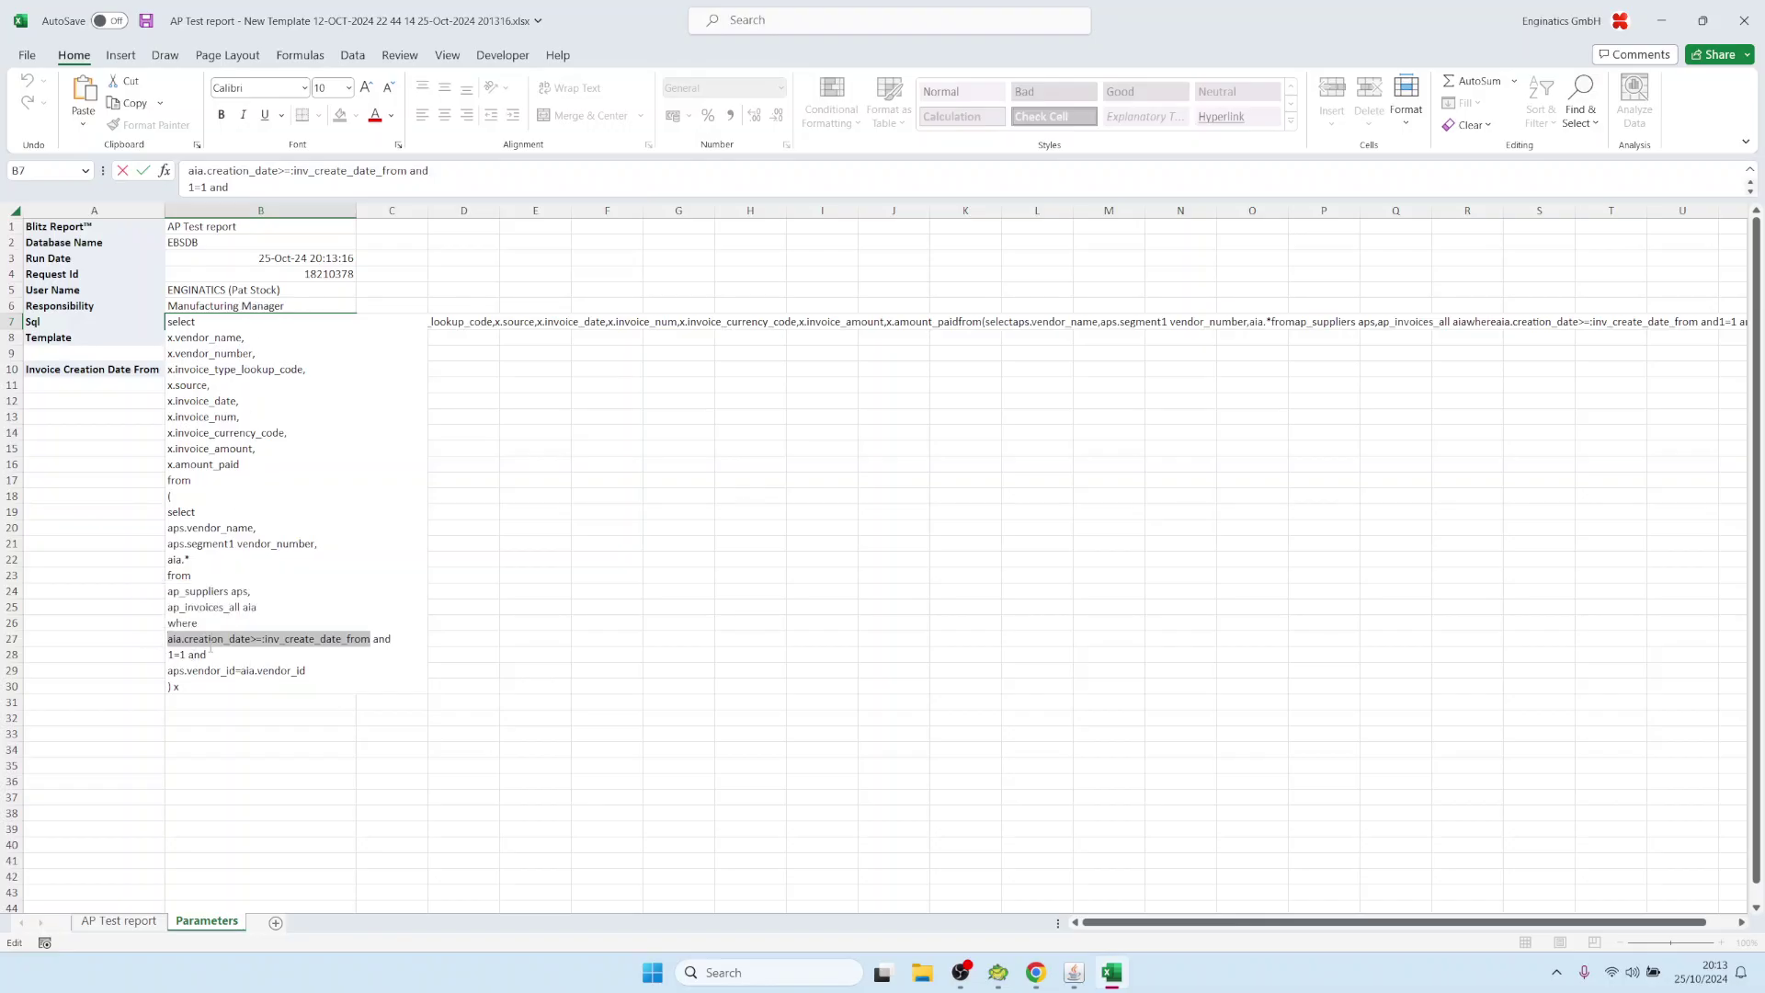
{"action": "left_click_drag", "start_coordinate": [189, 655], "coordinate": [164, 656]}
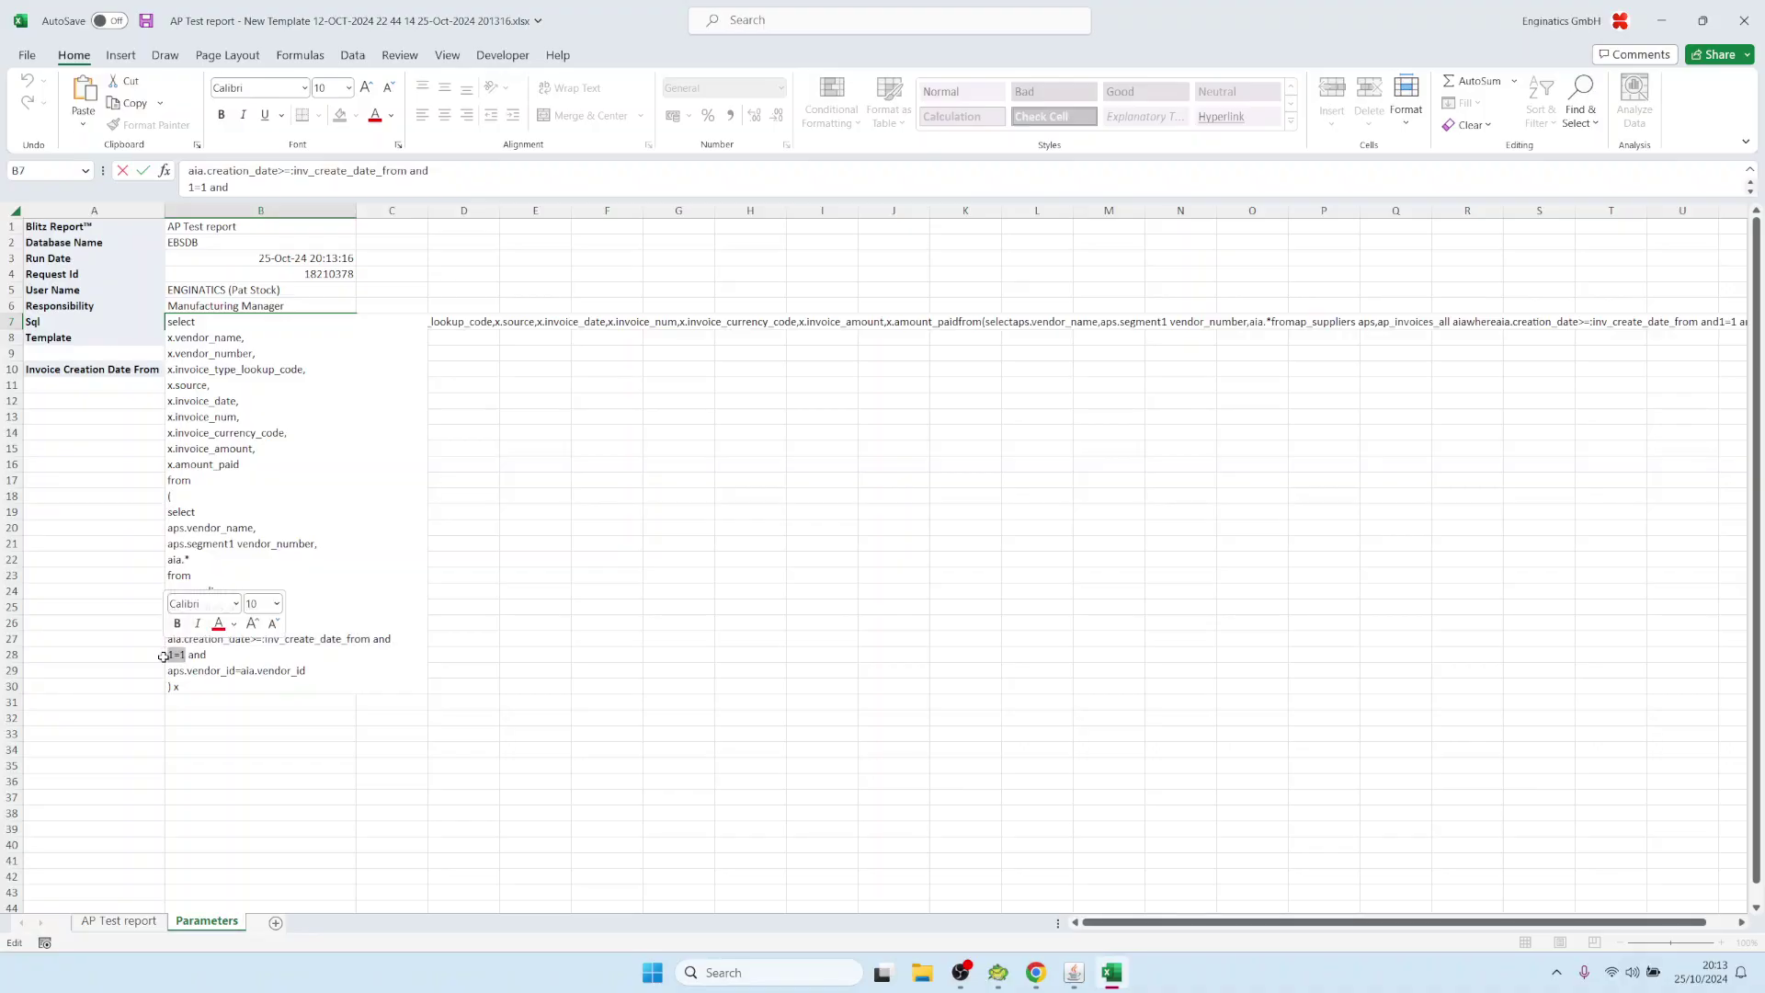
Return to Oracle Applications and append "and" plus a new line 6=6 to the end of the AP Test report's setup SQL
{"action": "key", "text": "Escape"}
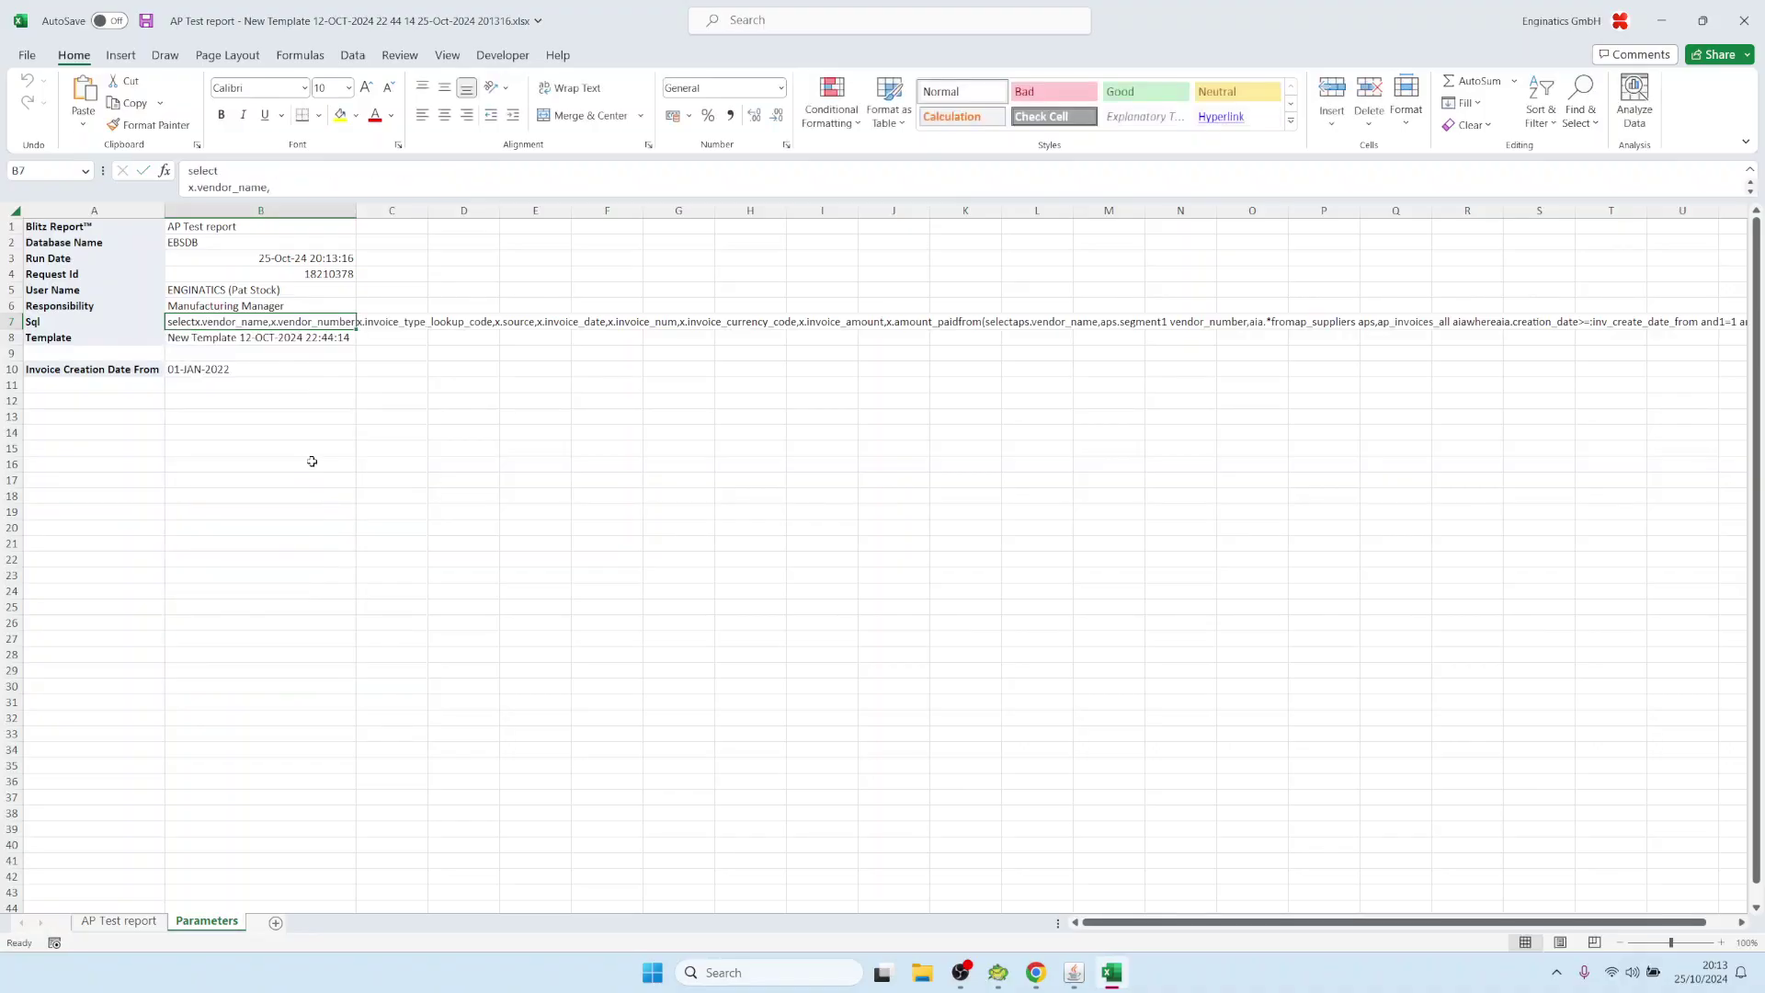
{"action": "mouse_move", "coordinate": [1073, 980]}
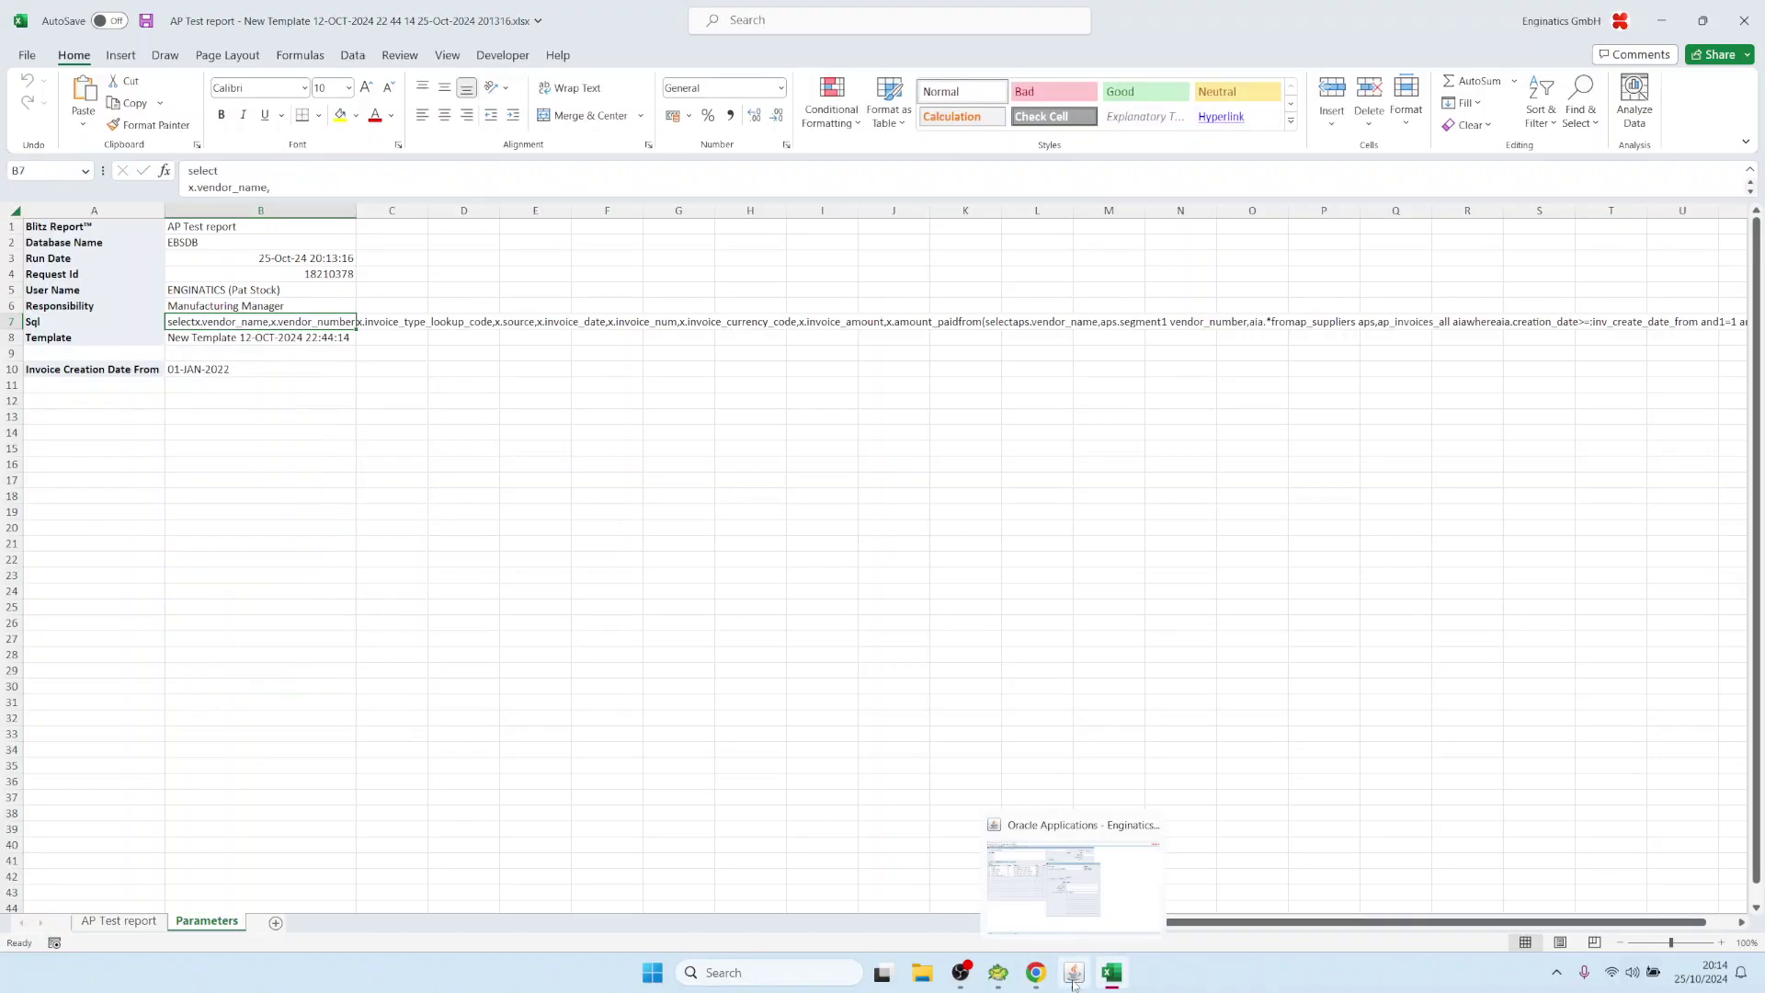
{"action": "left_click", "coordinate": [1085, 890]}
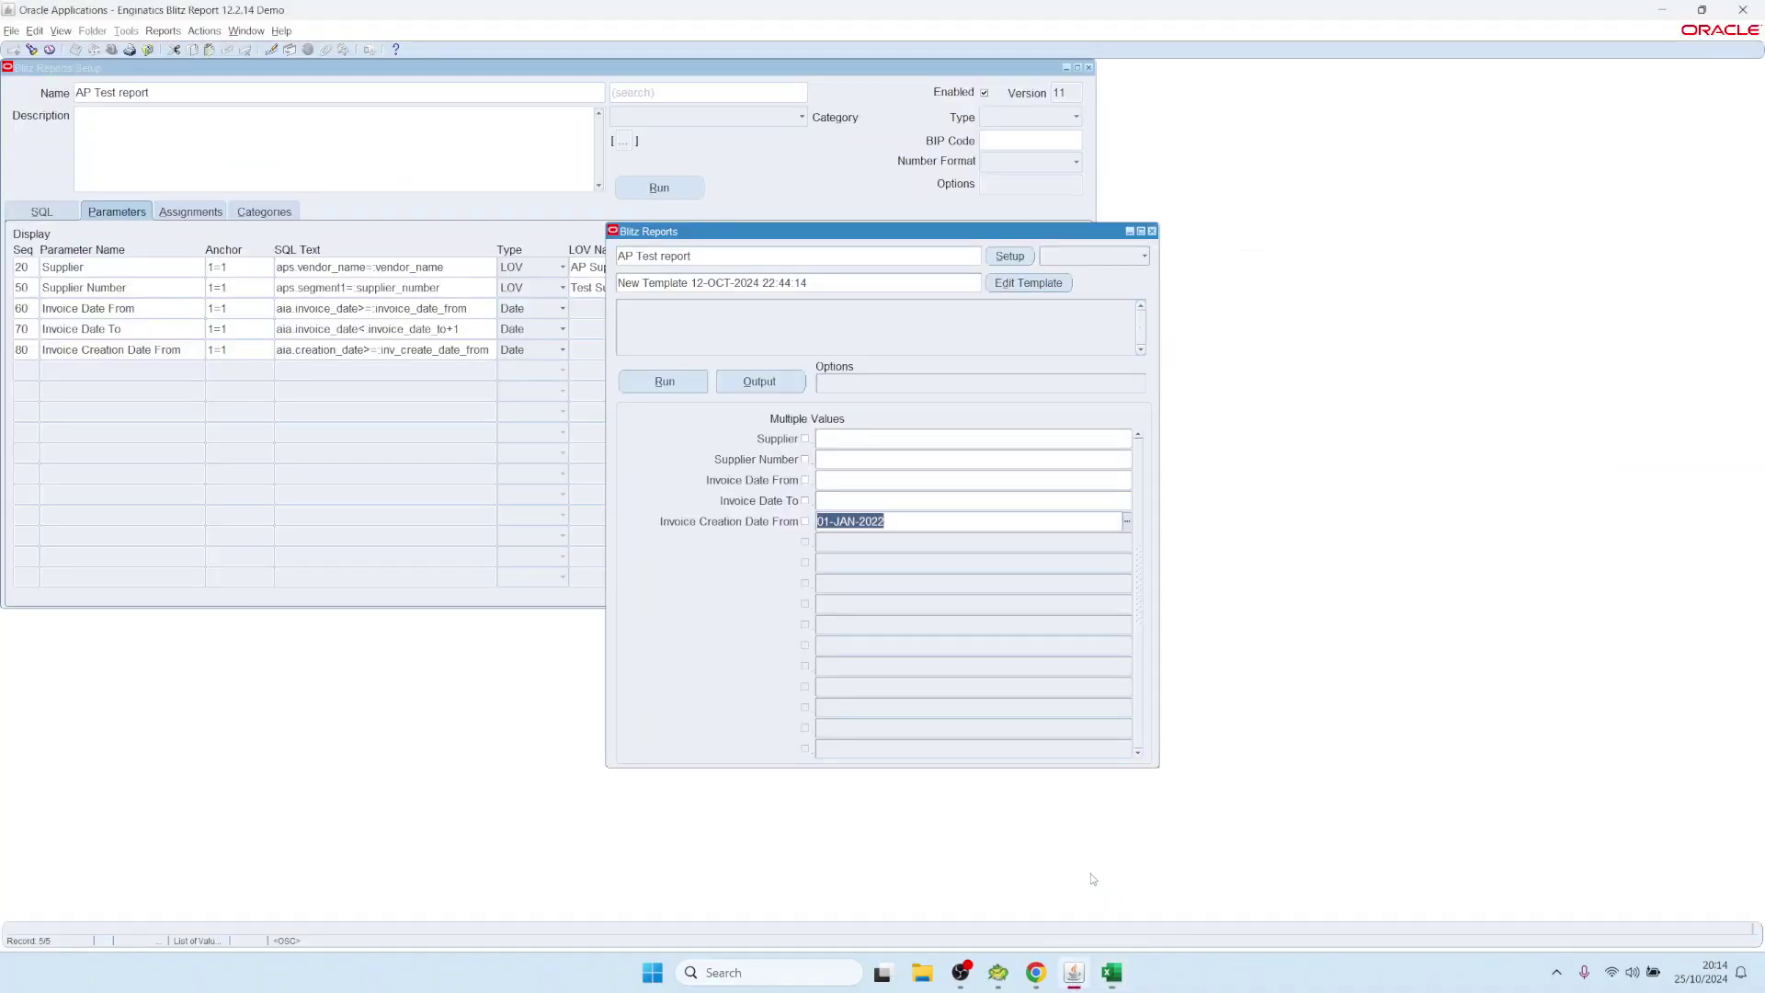
{"action": "left_click", "coordinate": [1010, 256]}
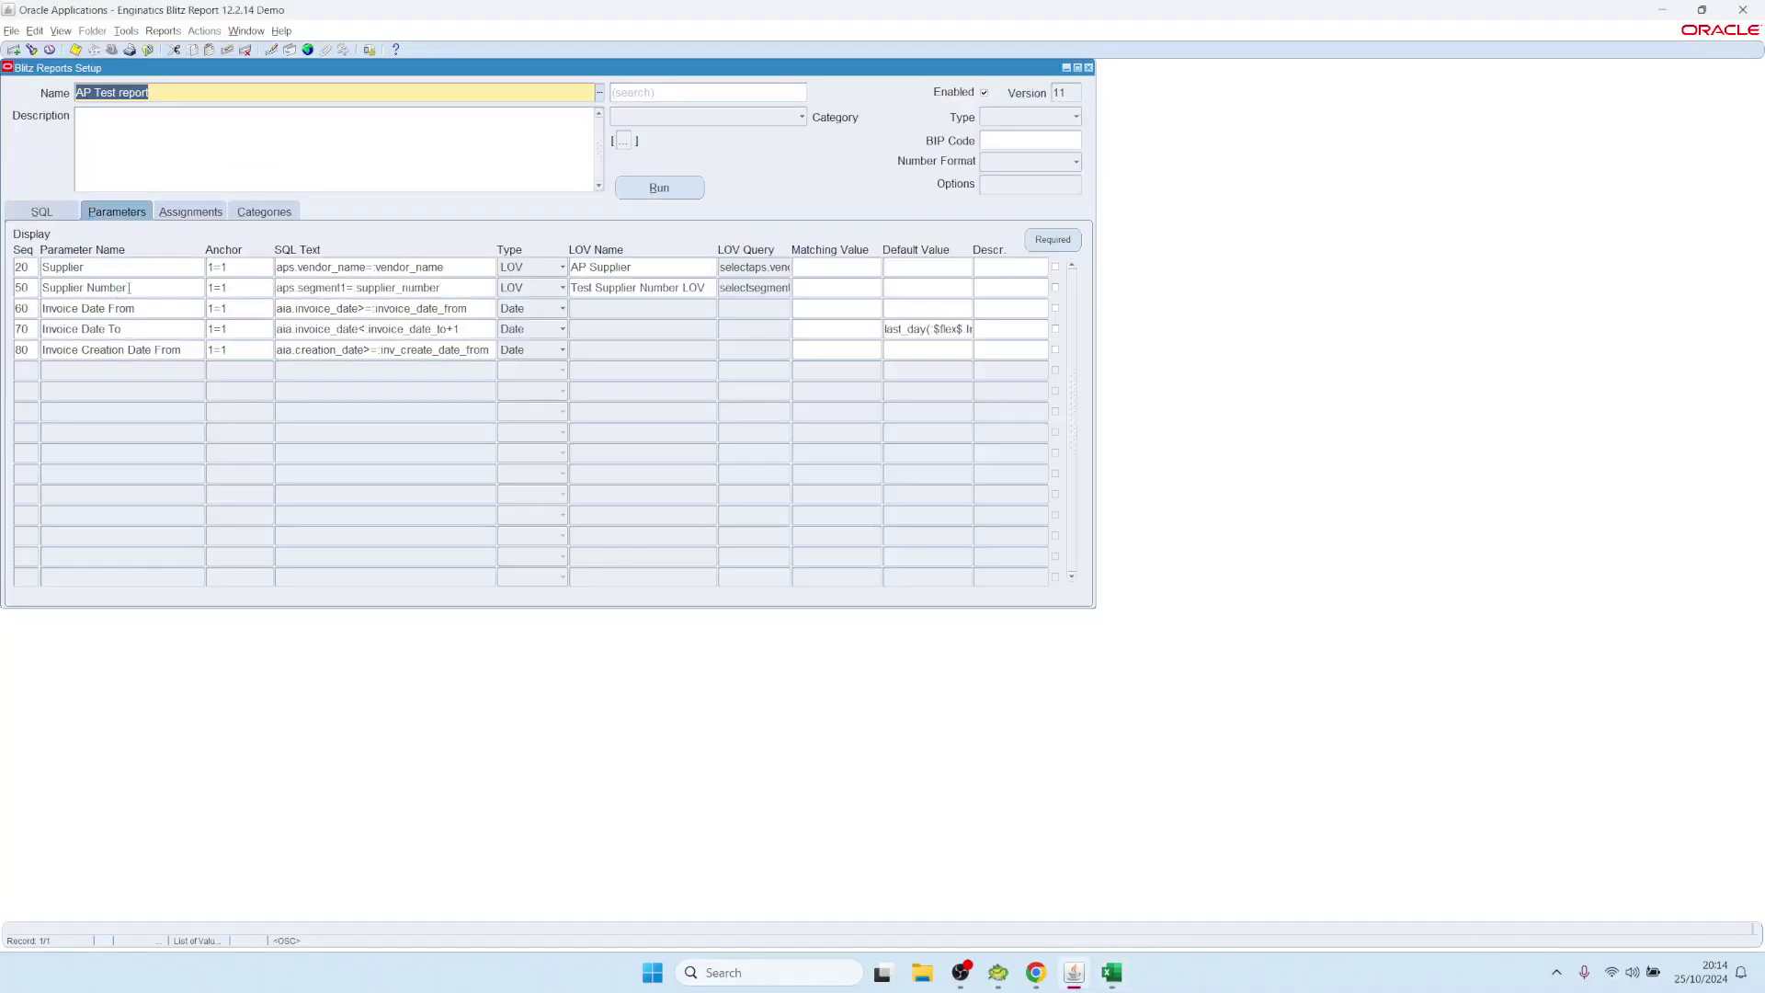
{"action": "left_click", "coordinate": [182, 288]}
{"action": "left_click", "coordinate": [55, 213]}
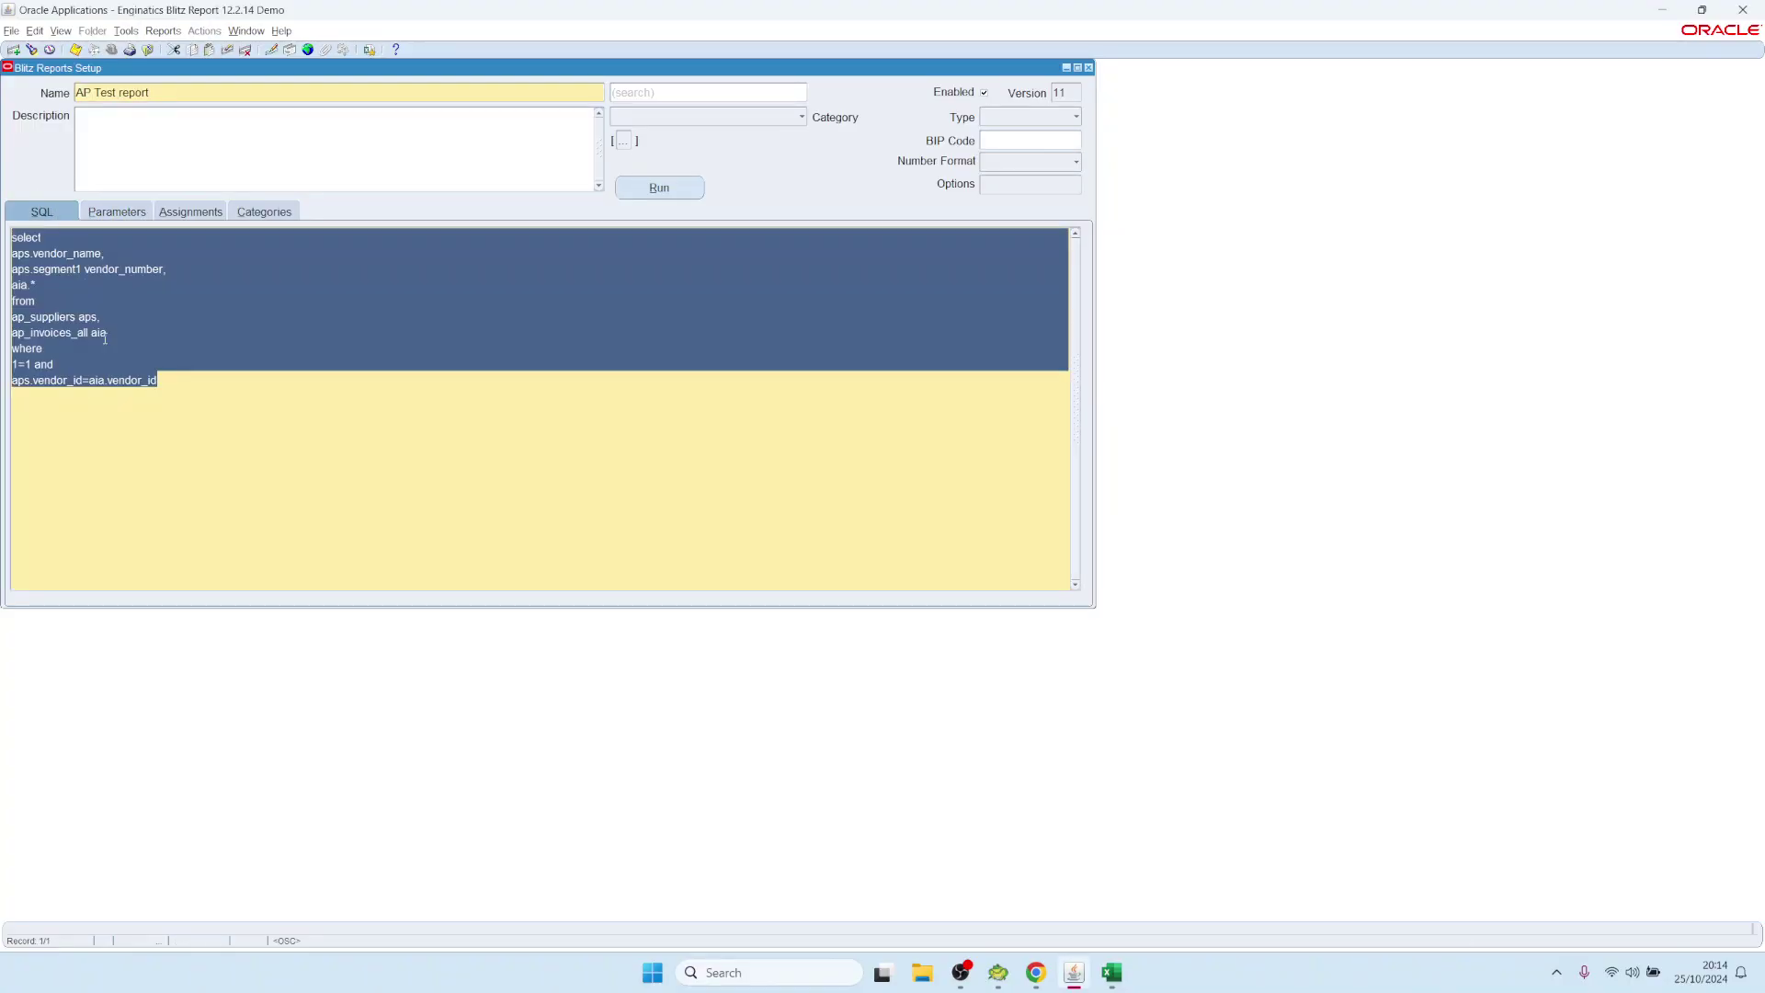
{"action": "left_click", "coordinate": [181, 379]}
{"action": "type", "text": "and "}
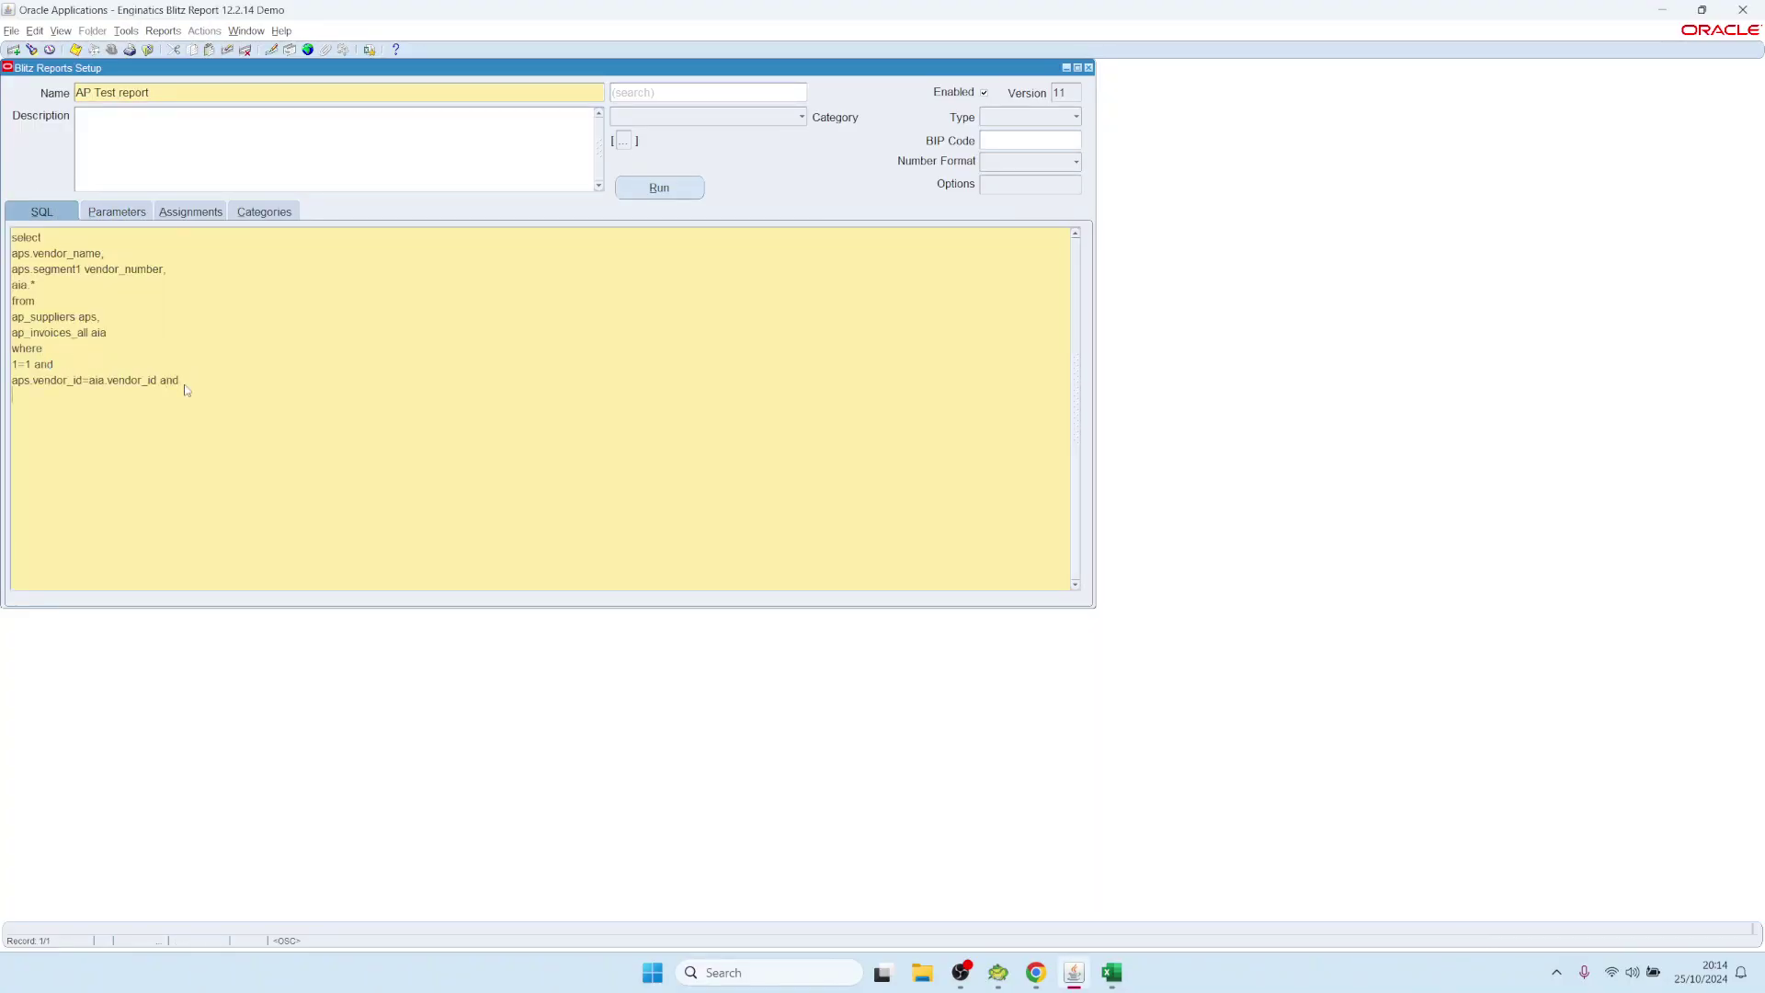
{"action": "type", "text": "6=6"}
Set the anchor of the Supplier Number parameter to 6=6
{"action": "left_click", "coordinate": [129, 212]}
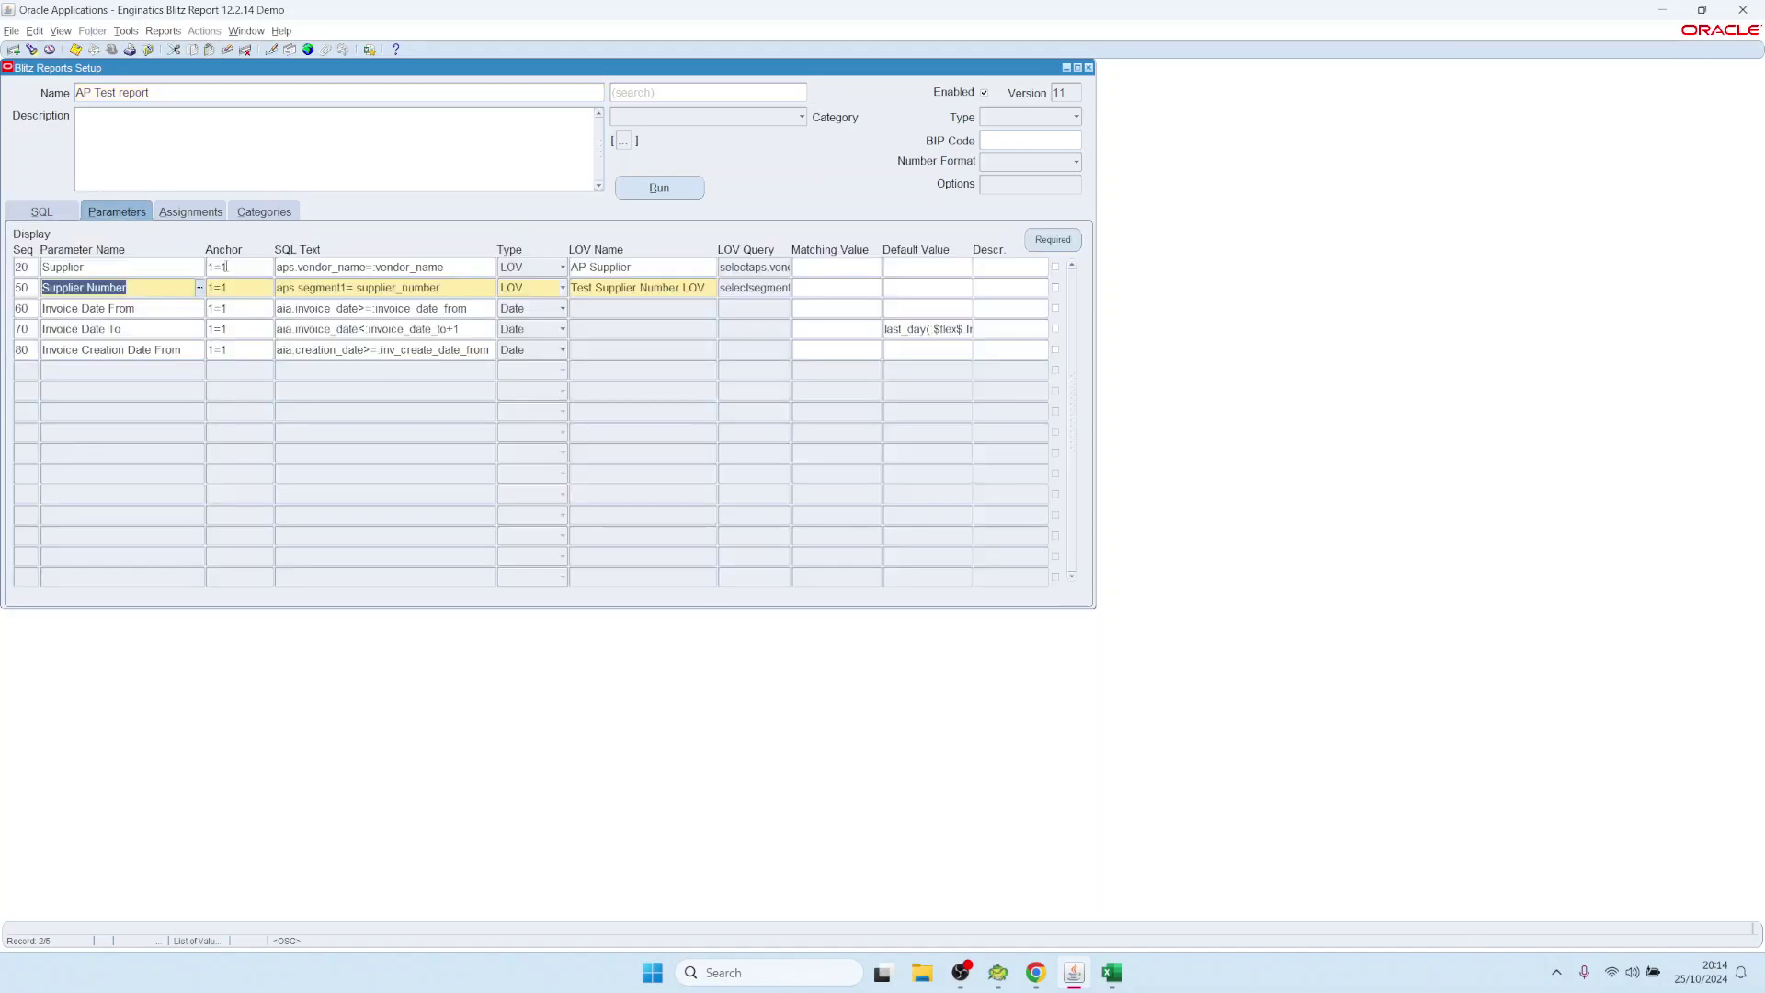
{"action": "left_click", "coordinate": [260, 291]}
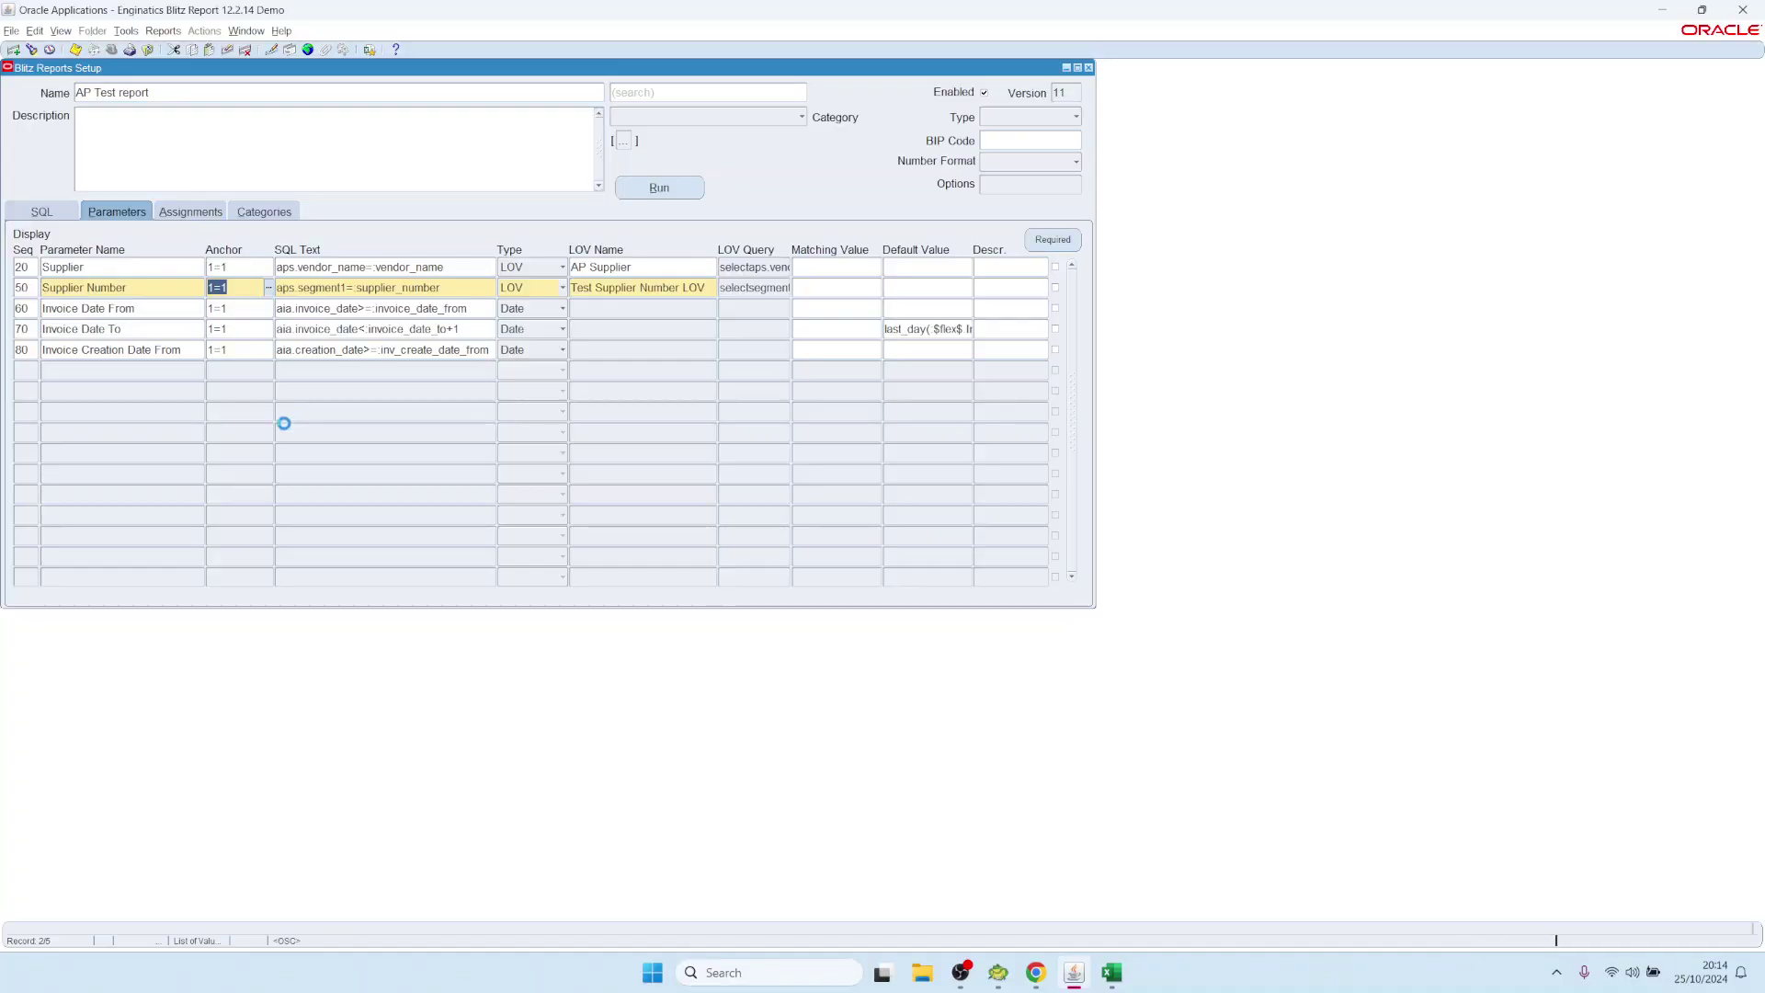
{"action": "key", "text": "ctrl+l"}
{"action": "left_click", "coordinate": [231, 398]}
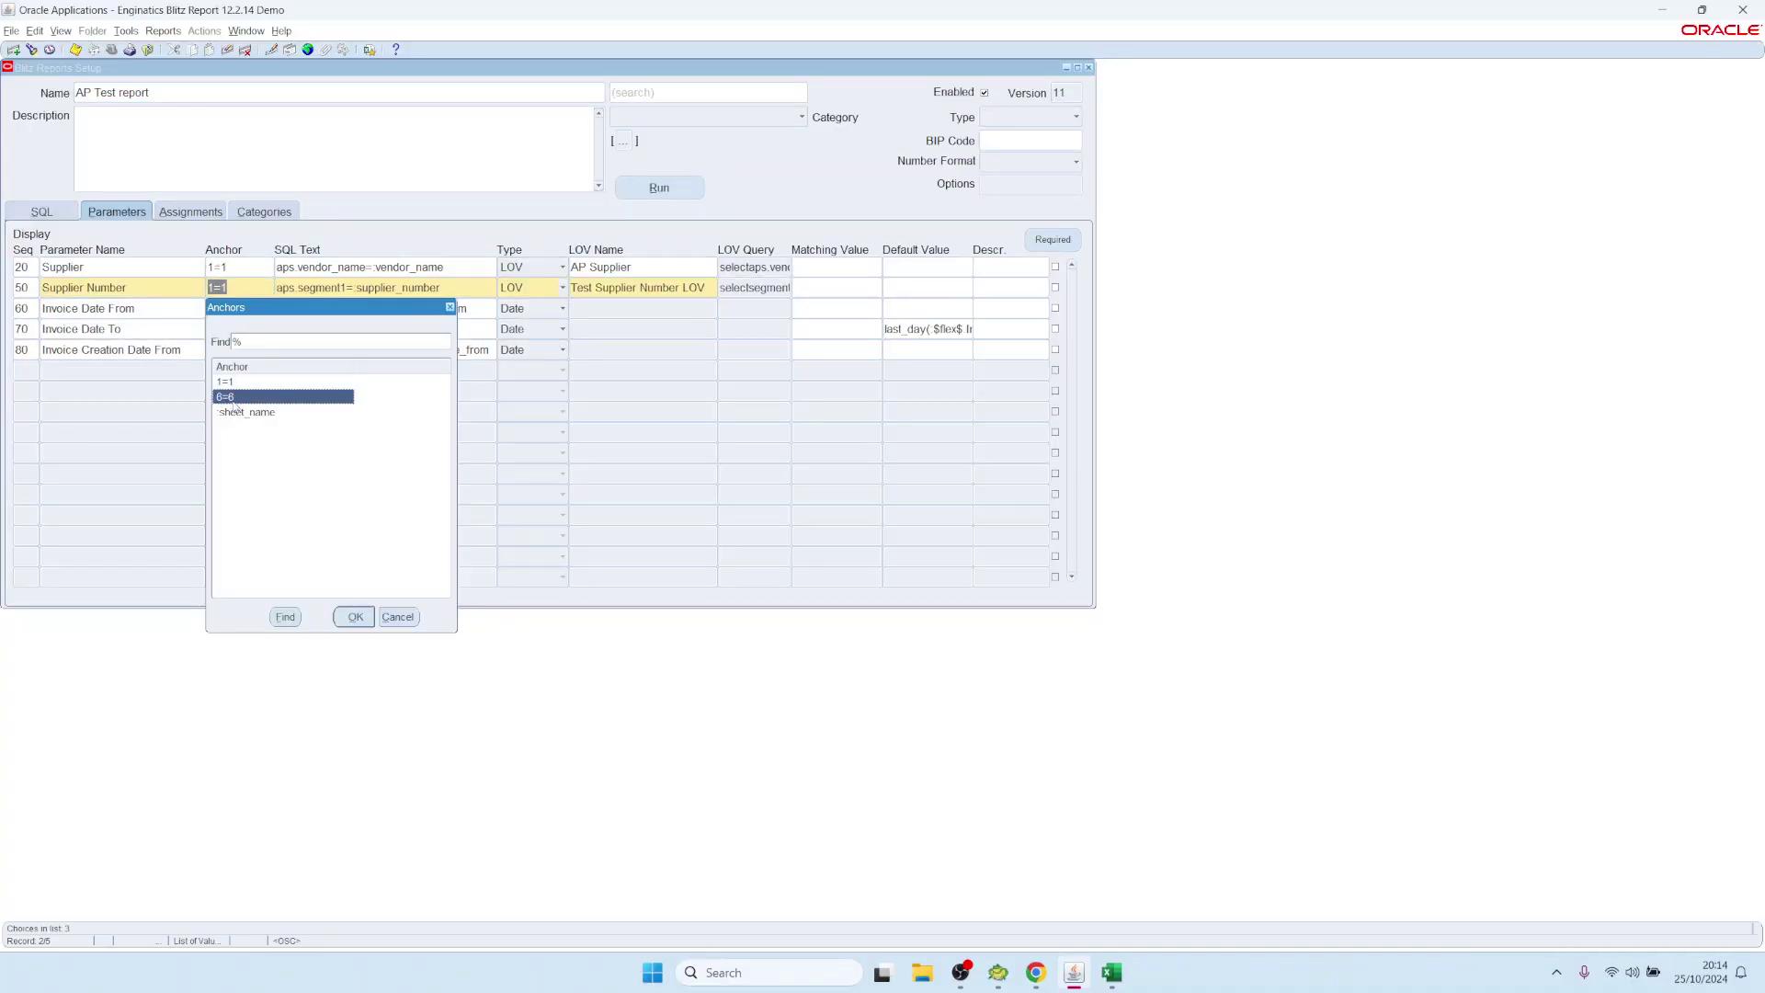
{"action": "double_click", "coordinate": [233, 398]}
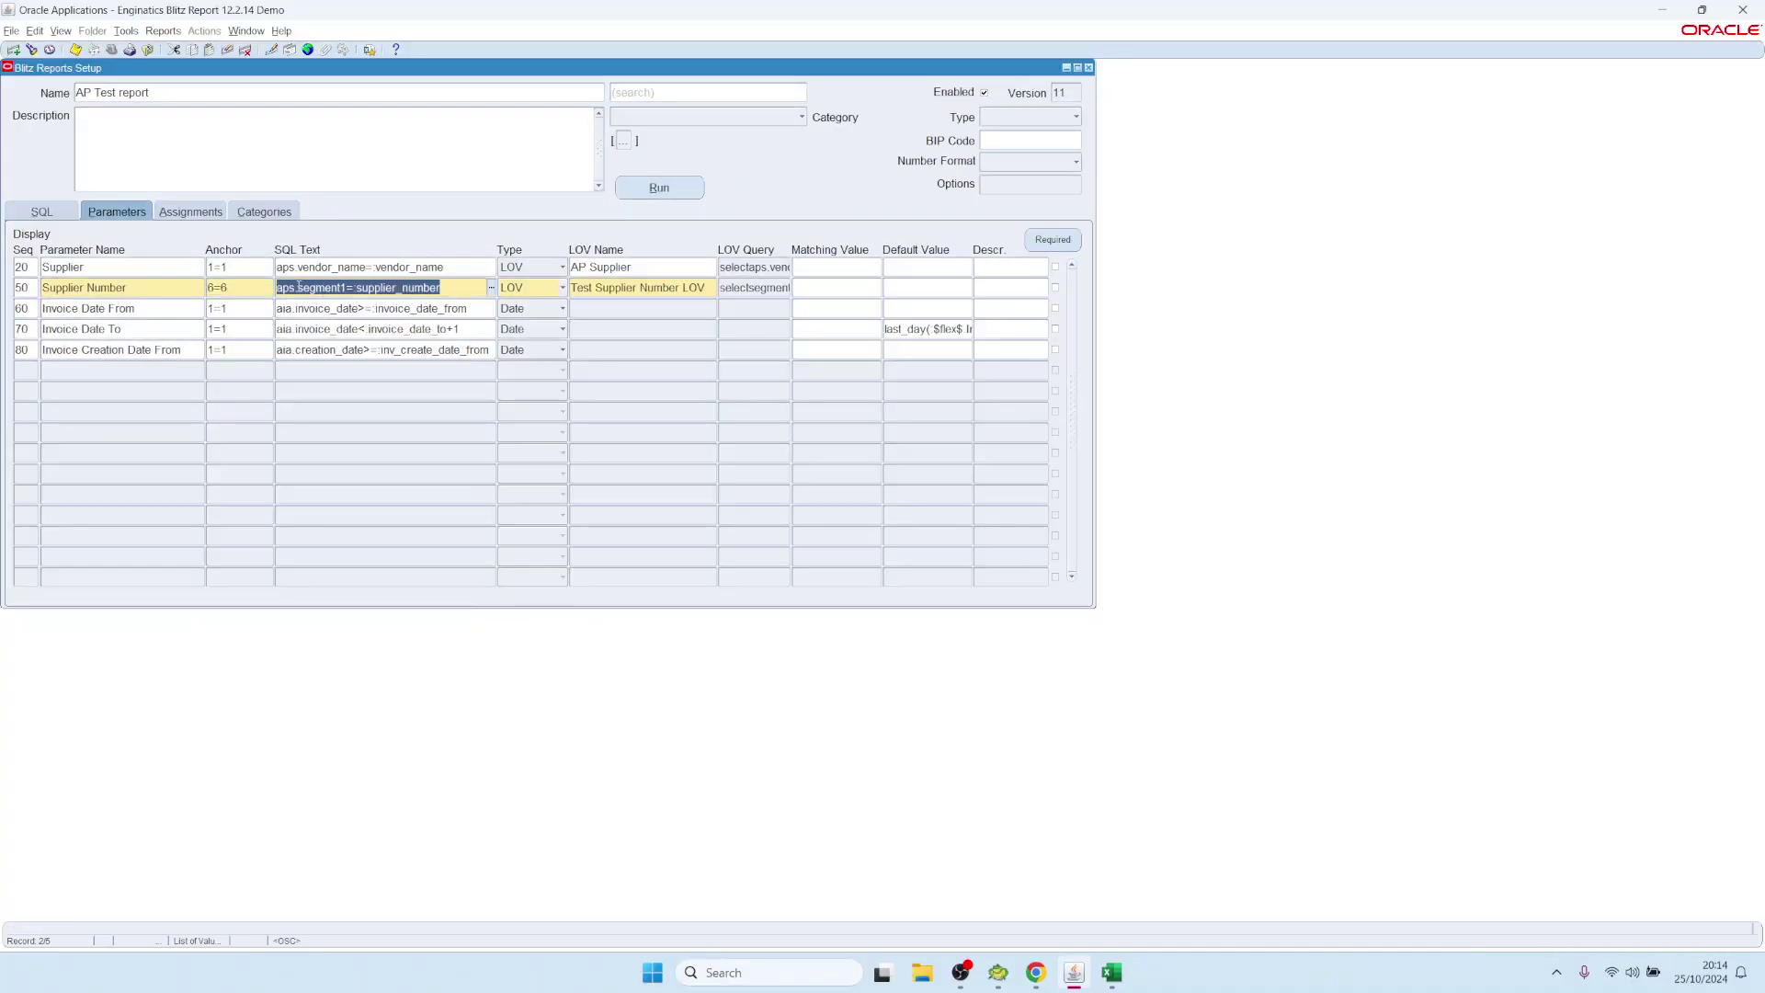
Run the AP Test report with GE Plastics chosen as the Supplier Number value
{"action": "left_click", "coordinate": [680, 188]}
{"action": "left_click", "coordinate": [881, 459]}
{"action": "left_click", "coordinate": [722, 487]}
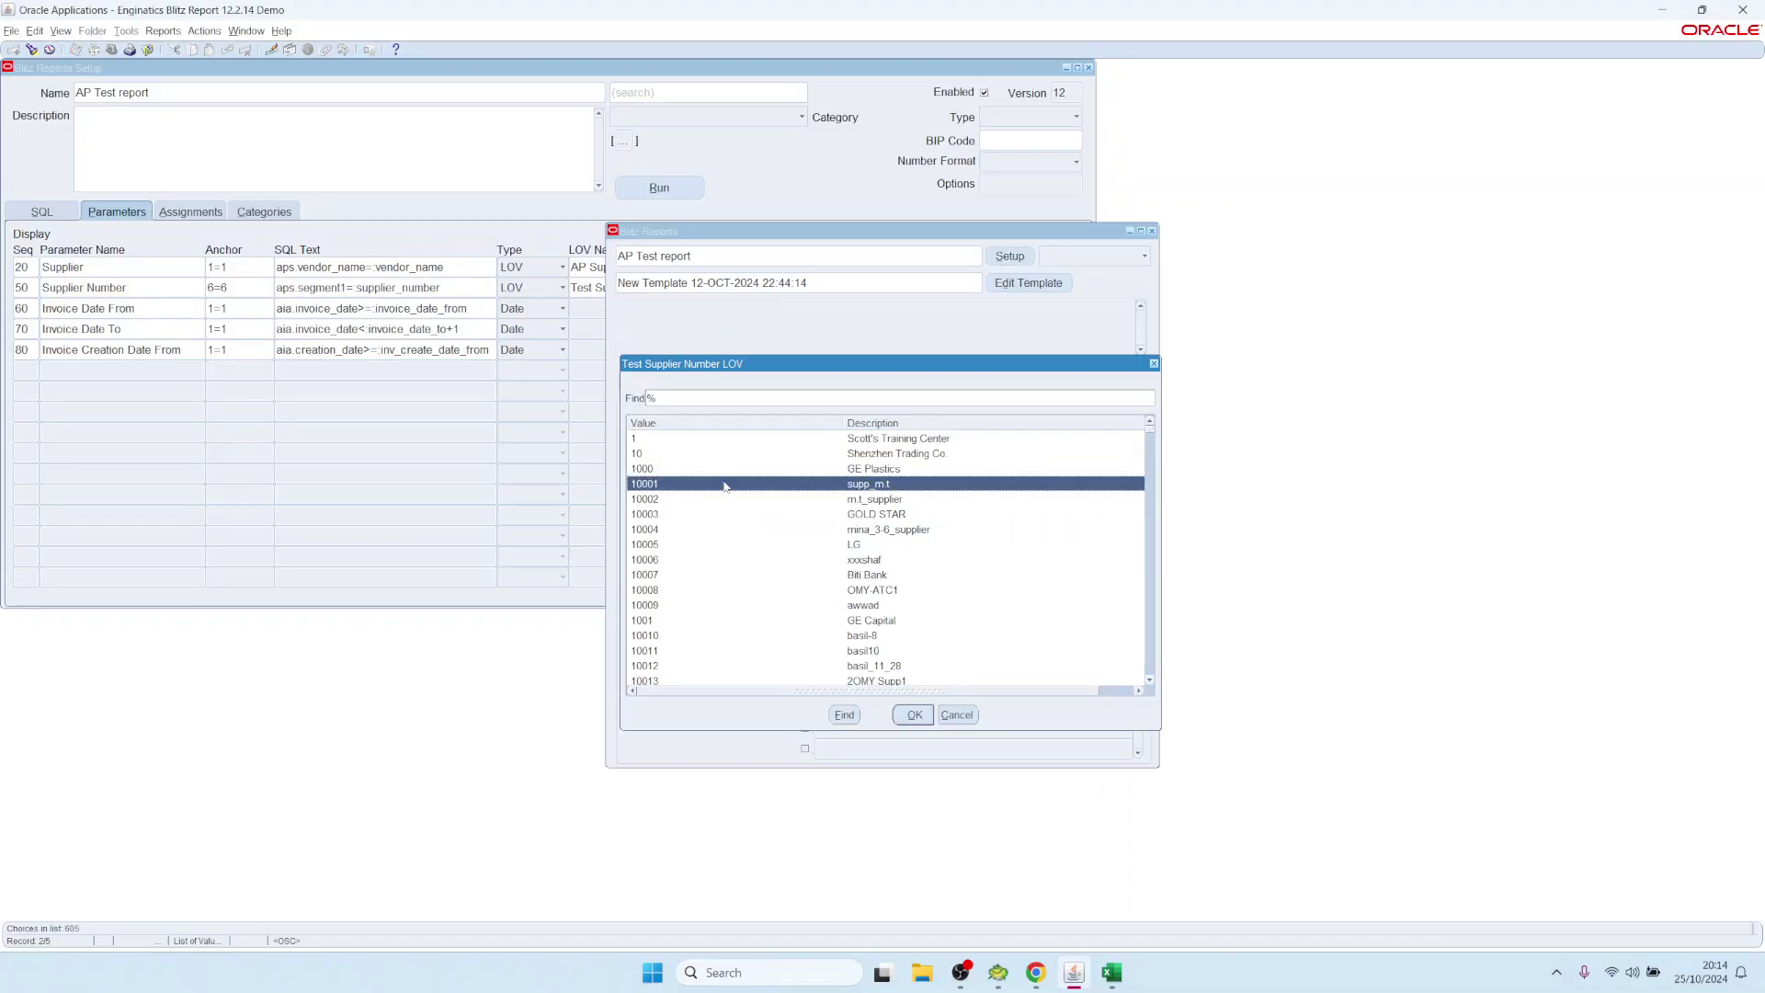
{"action": "left_click", "coordinate": [767, 470]}
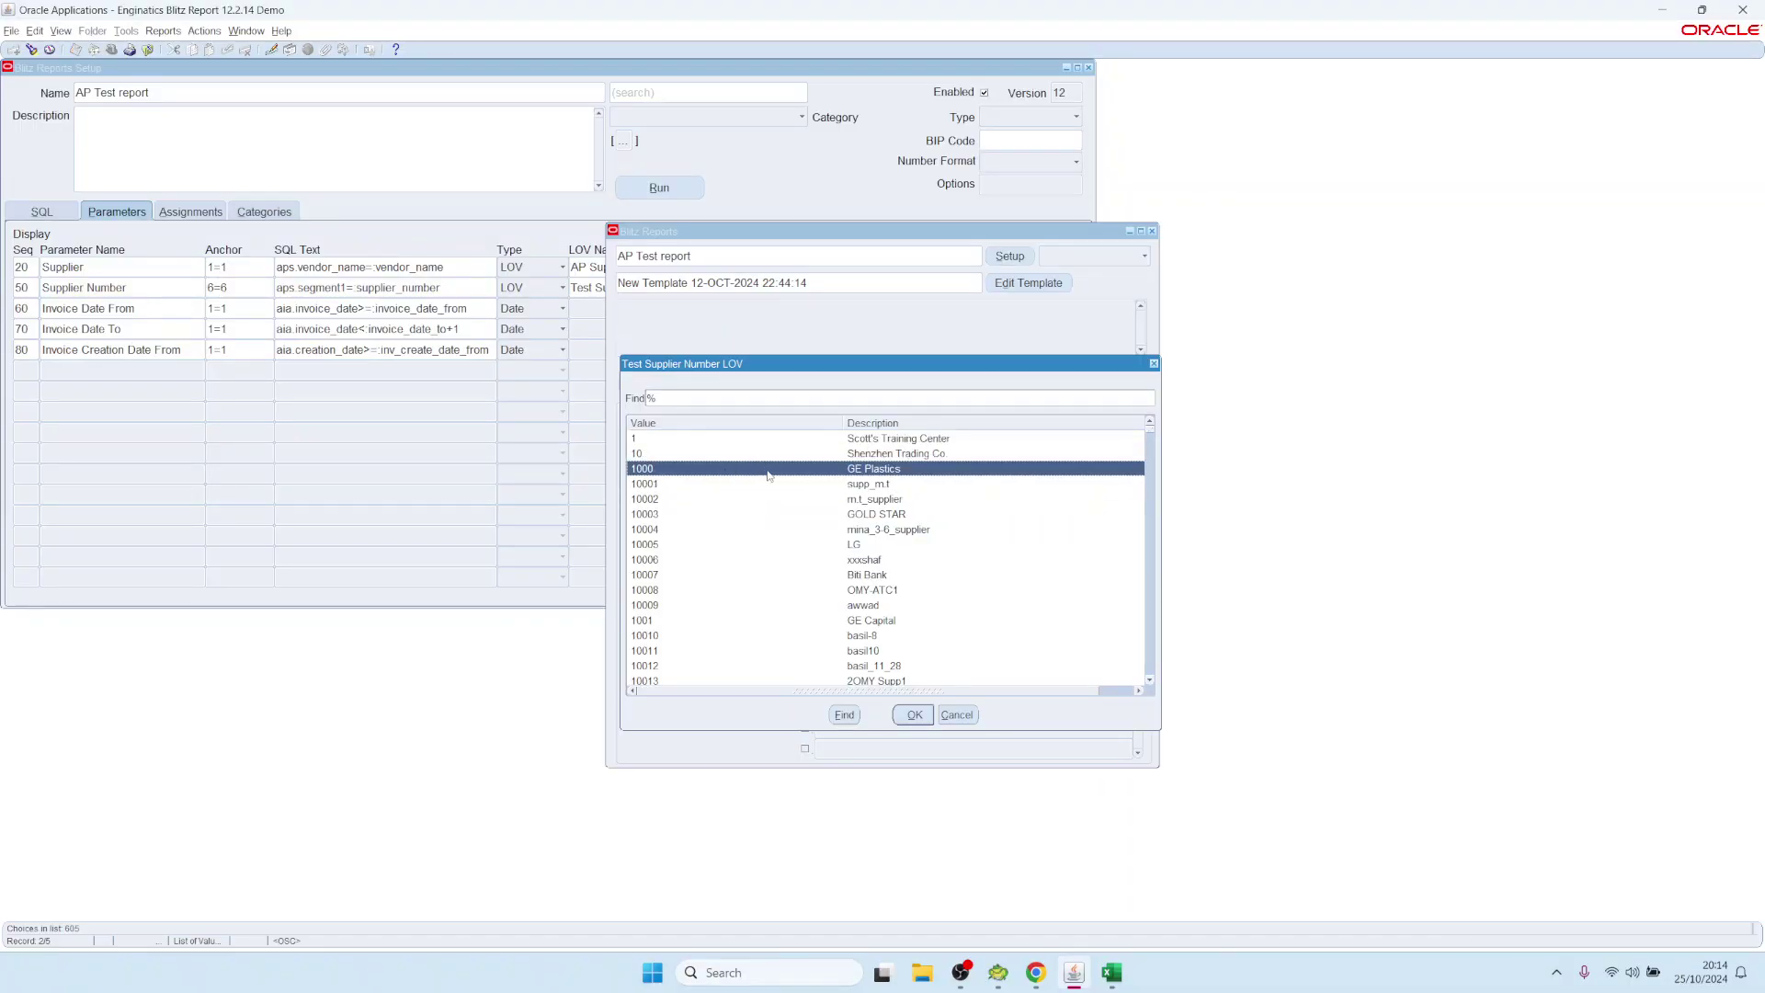
{"action": "left_click", "coordinate": [914, 715]}
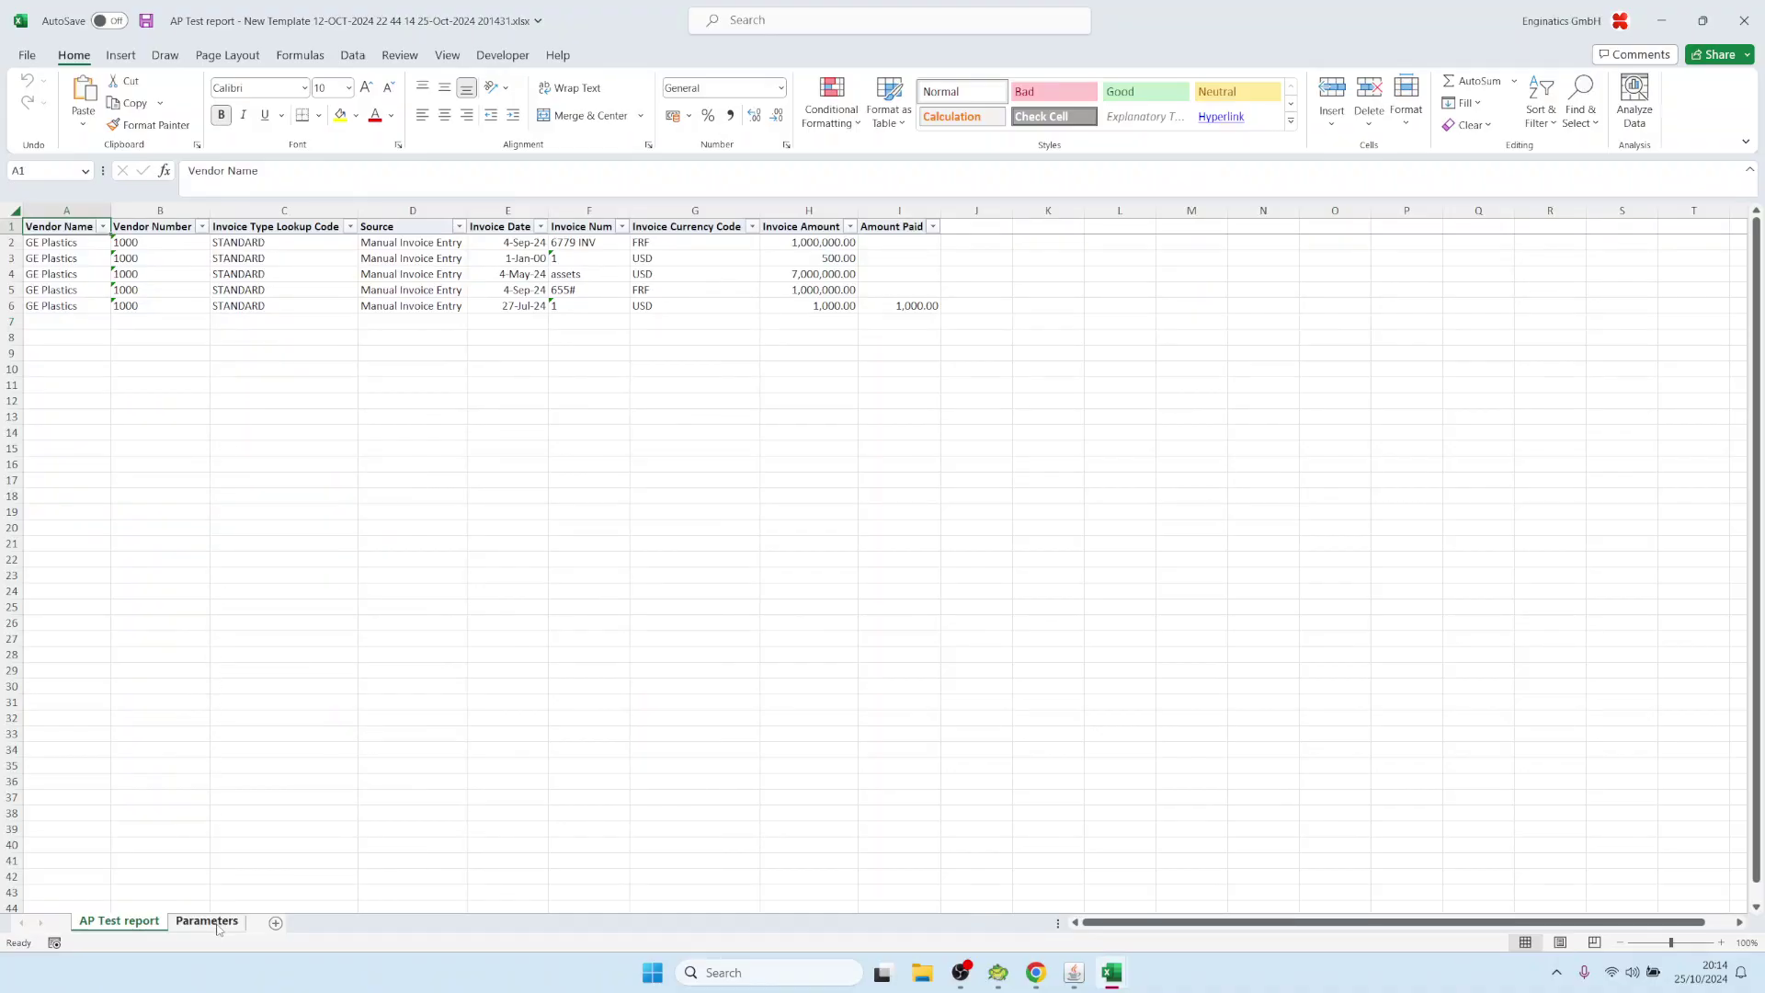
Examine the run-time SQL on the Excel output's Parameters sheet, comparing the conditions inserted at the 1=1 and 6=6 anchors
{"action": "left_click", "coordinate": [207, 921]}
{"action": "double_click", "coordinate": [231, 325]}
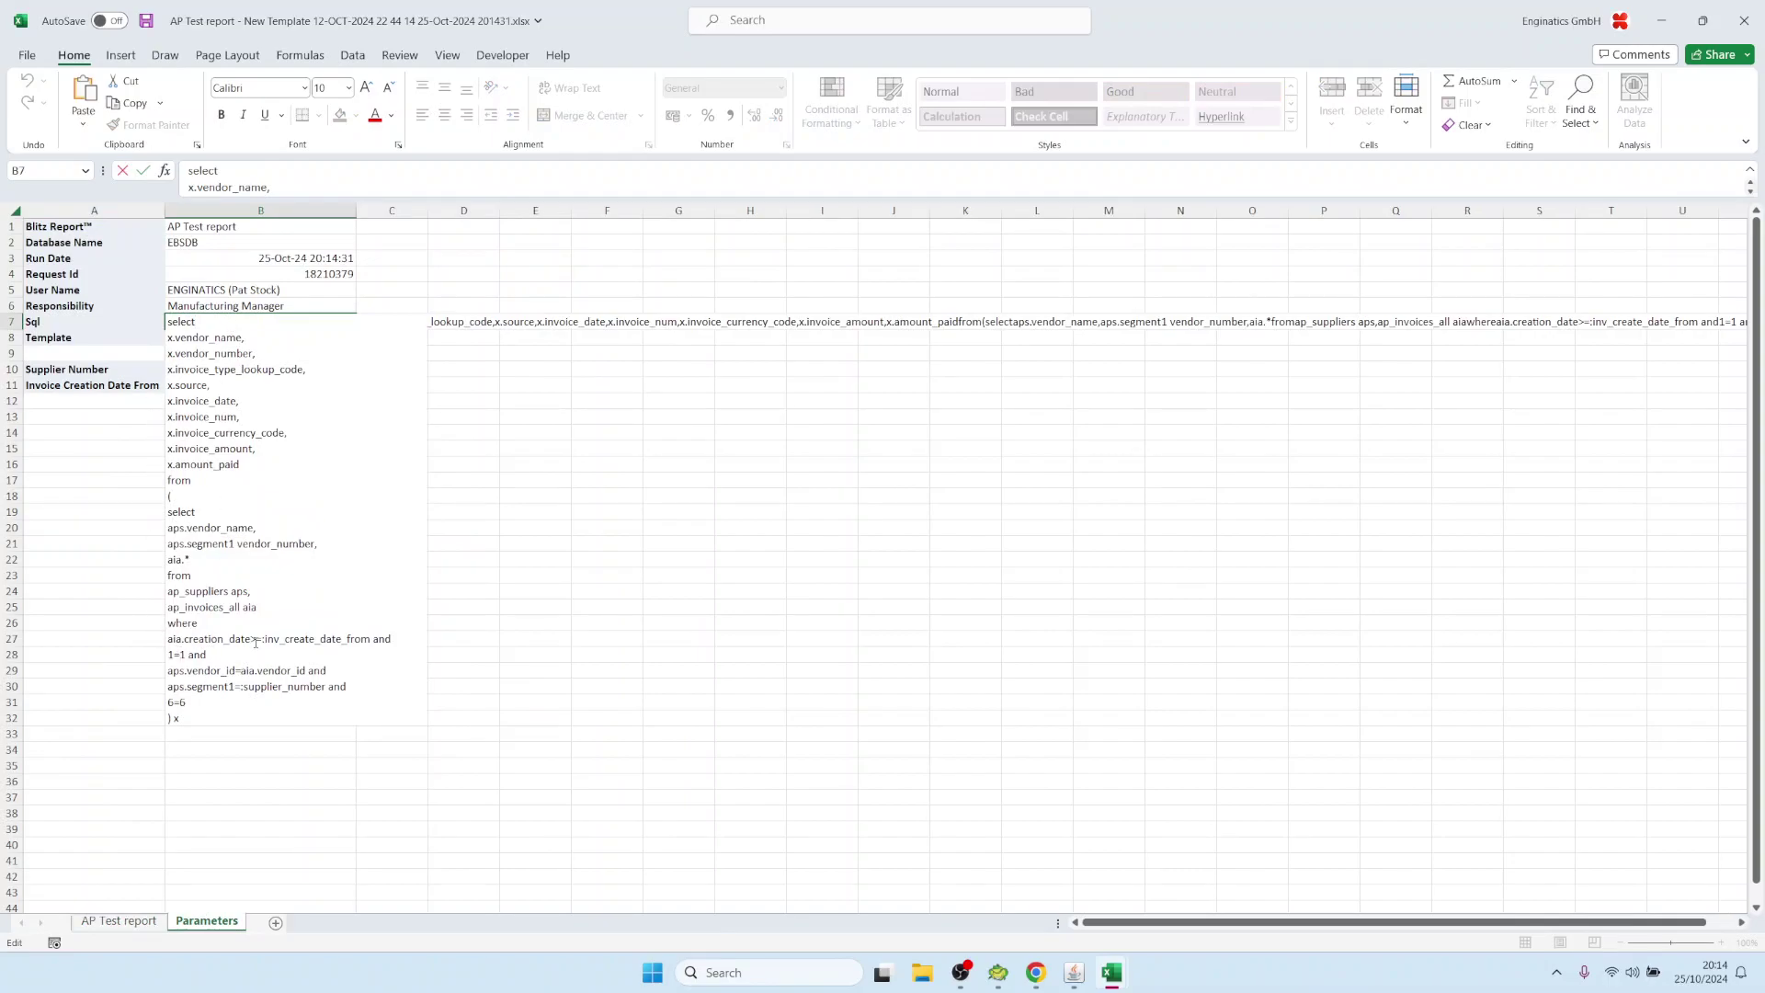
{"action": "left_click_drag", "start_coordinate": [368, 638], "coordinate": [185, 655]}
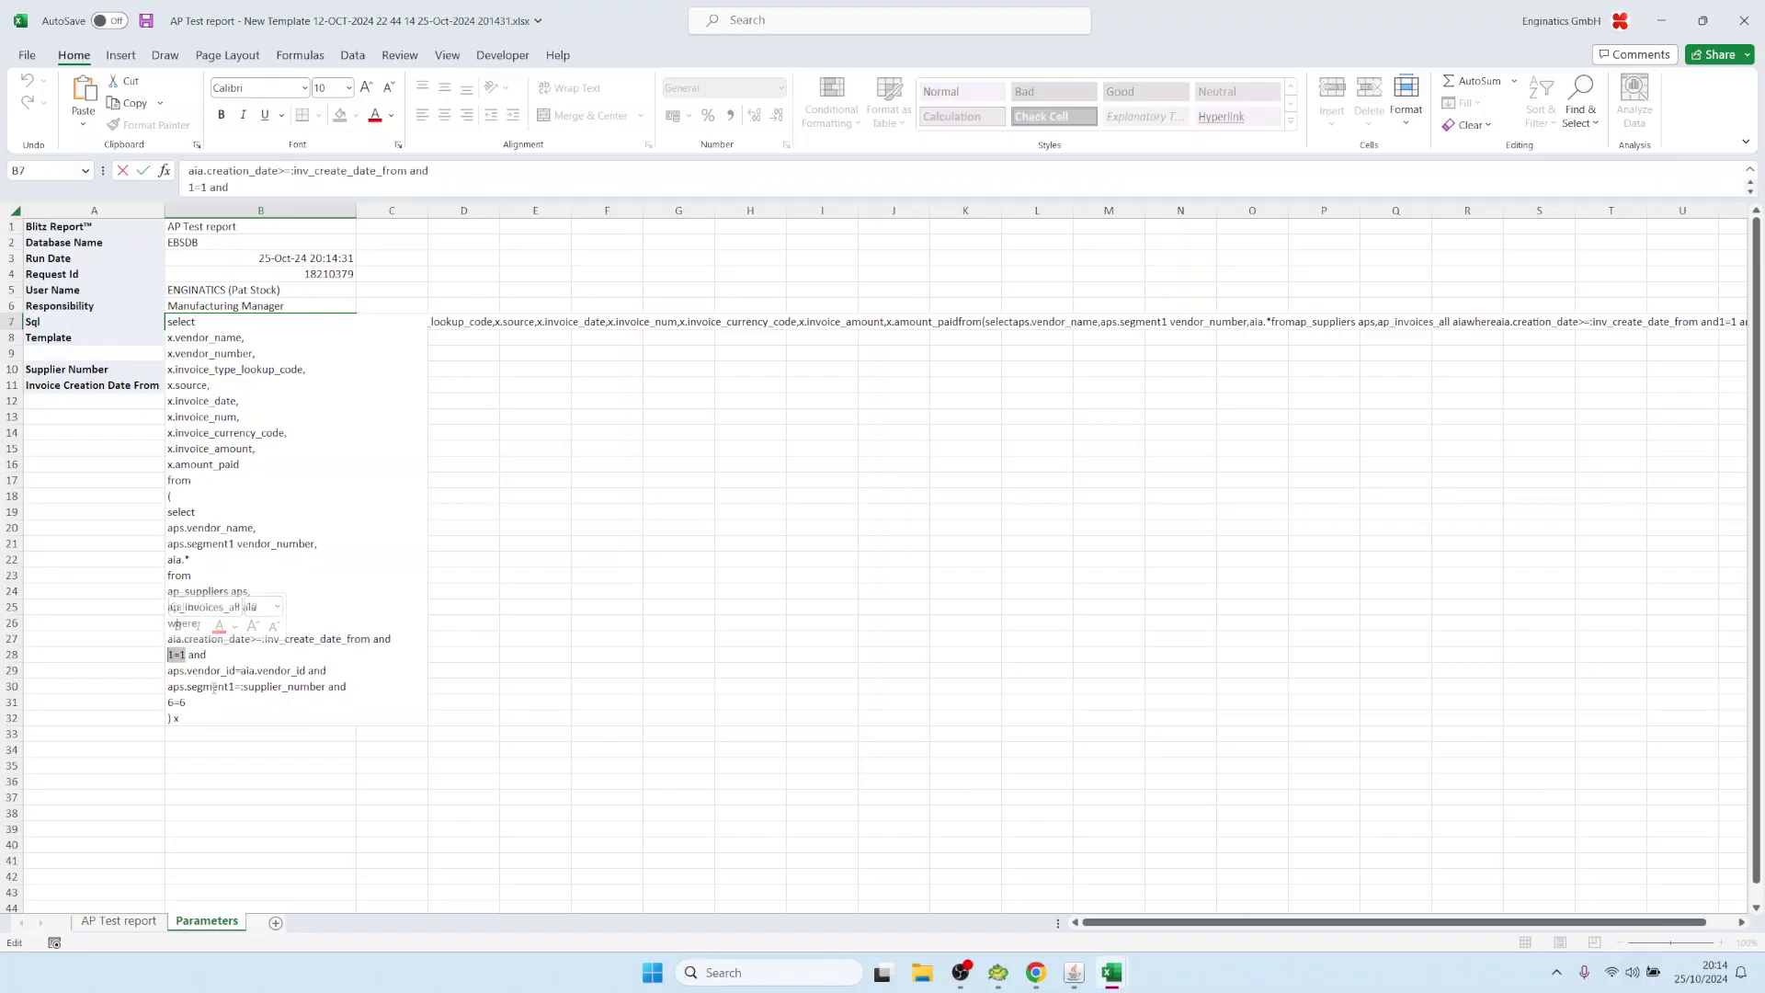
{"action": "left_click_drag", "start_coordinate": [328, 687], "coordinate": [168, 704]}
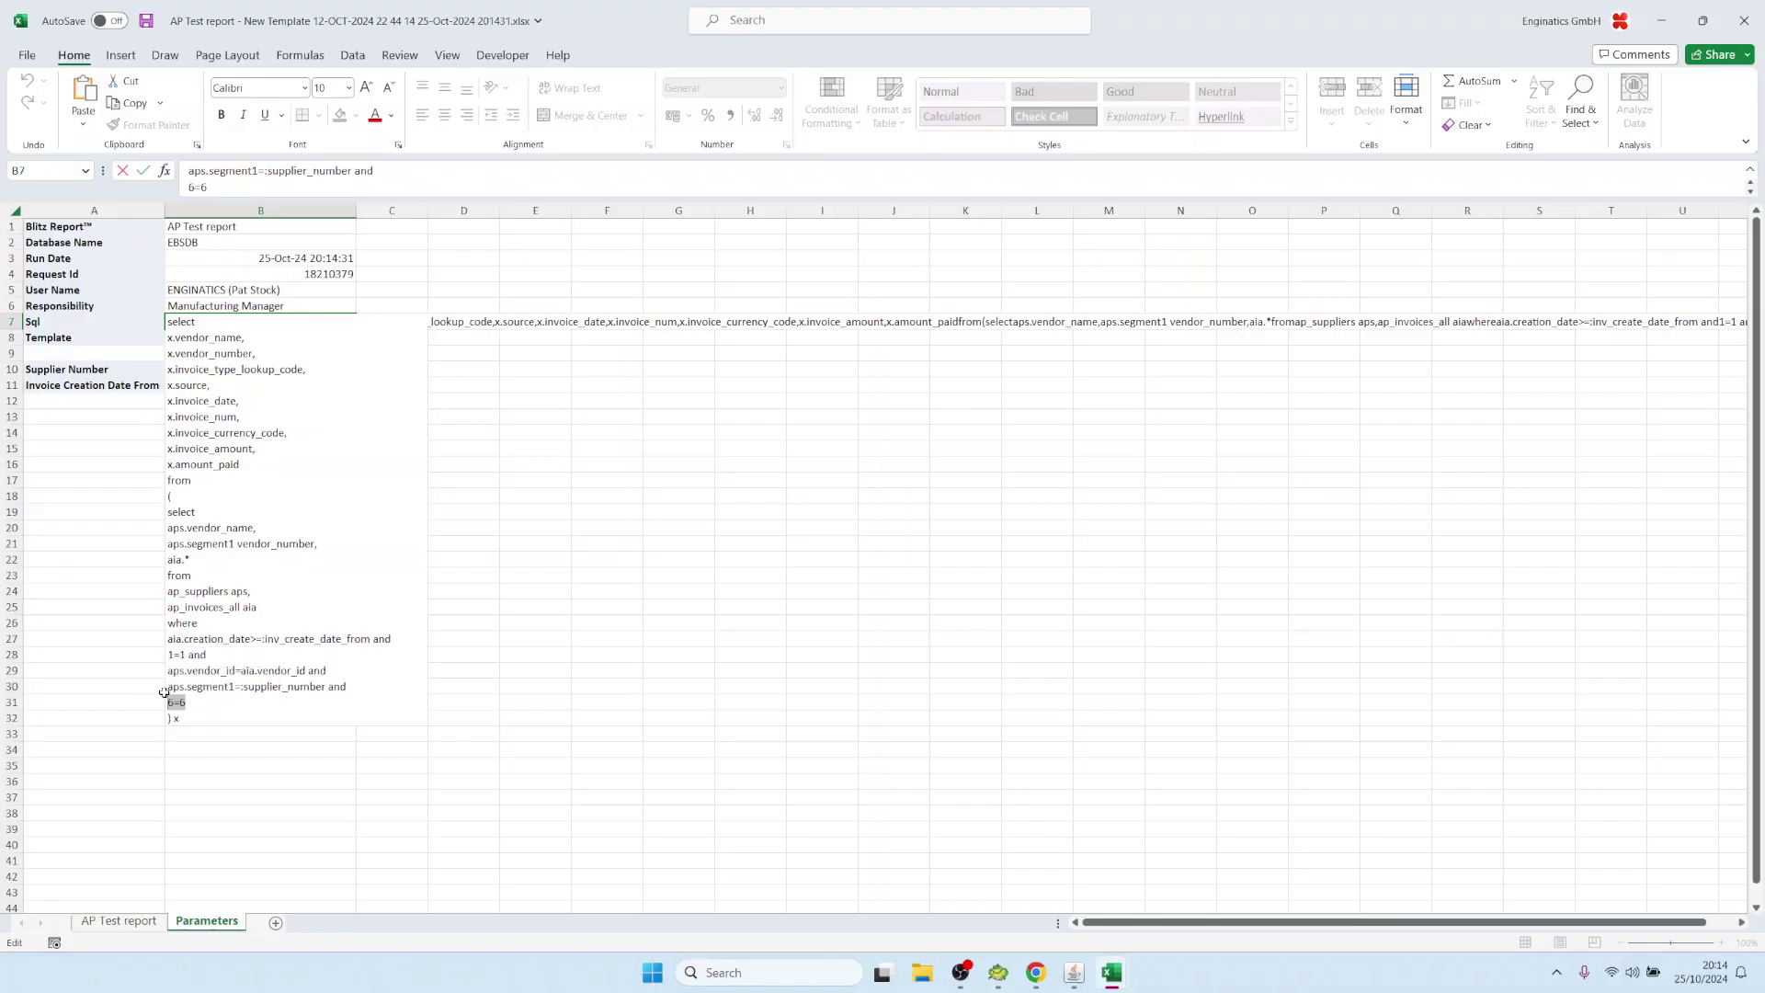
{"action": "left_click_drag", "start_coordinate": [360, 683], "coordinate": [134, 682]}
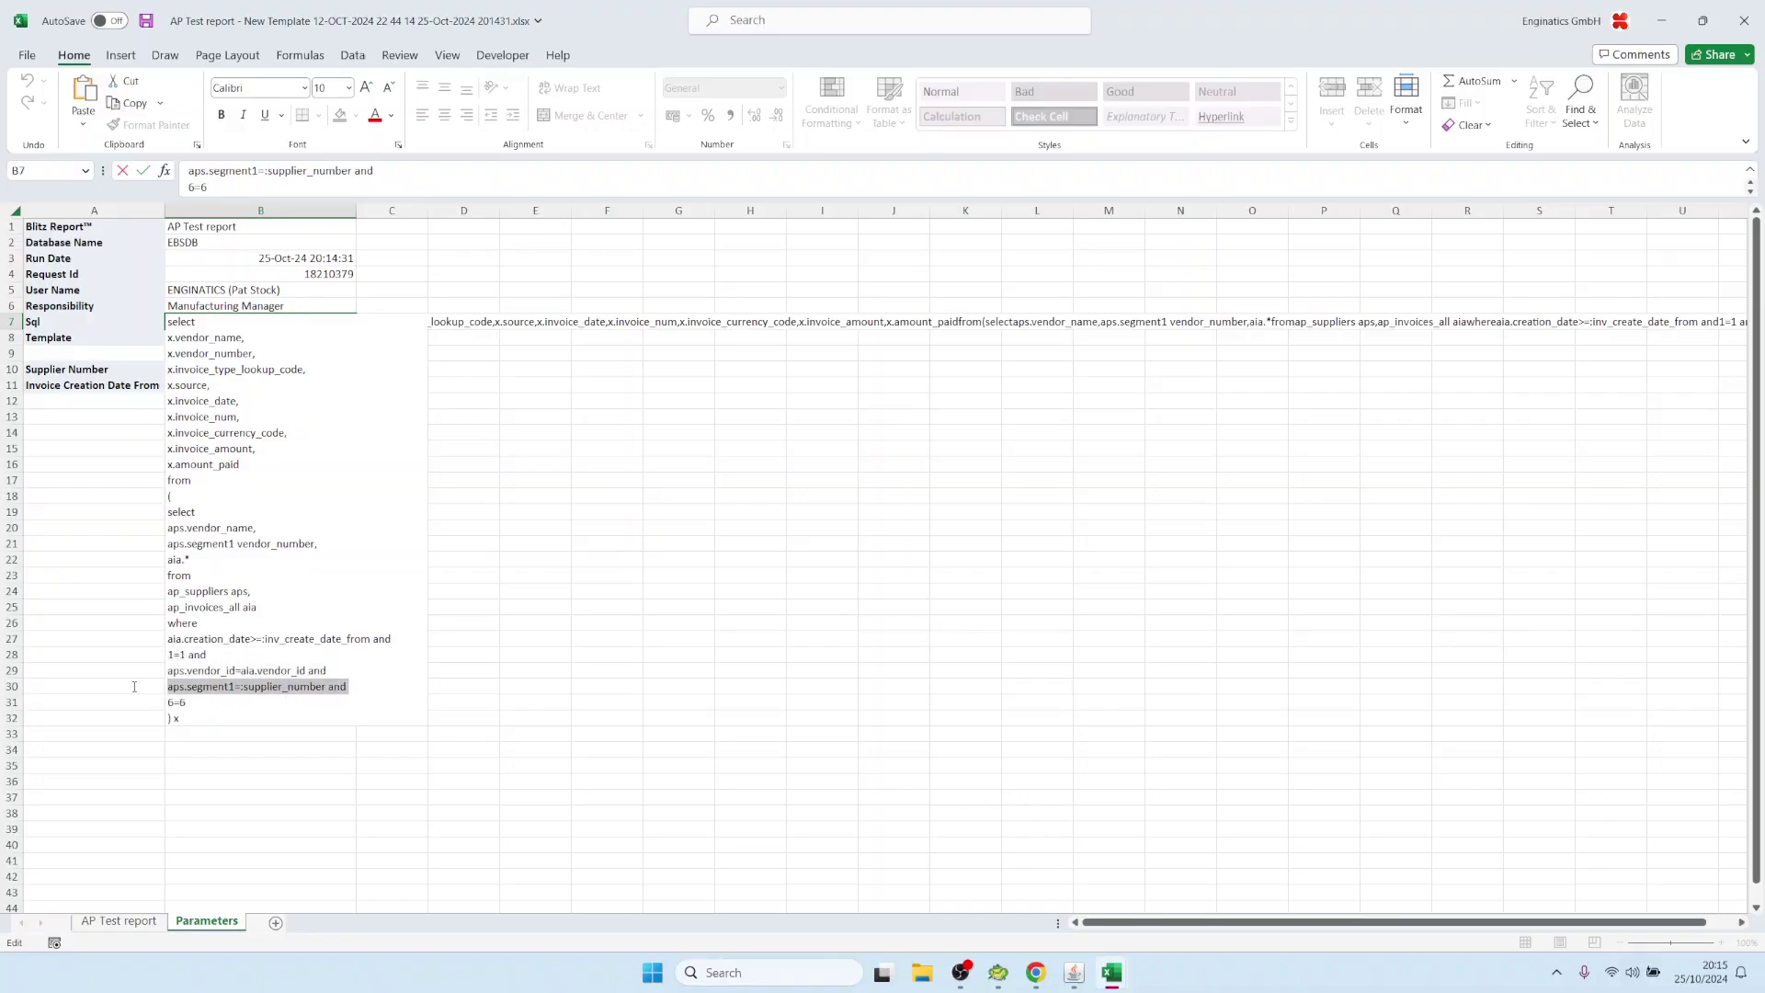
{"action": "left_click_drag", "start_coordinate": [393, 637], "coordinate": [163, 638]}
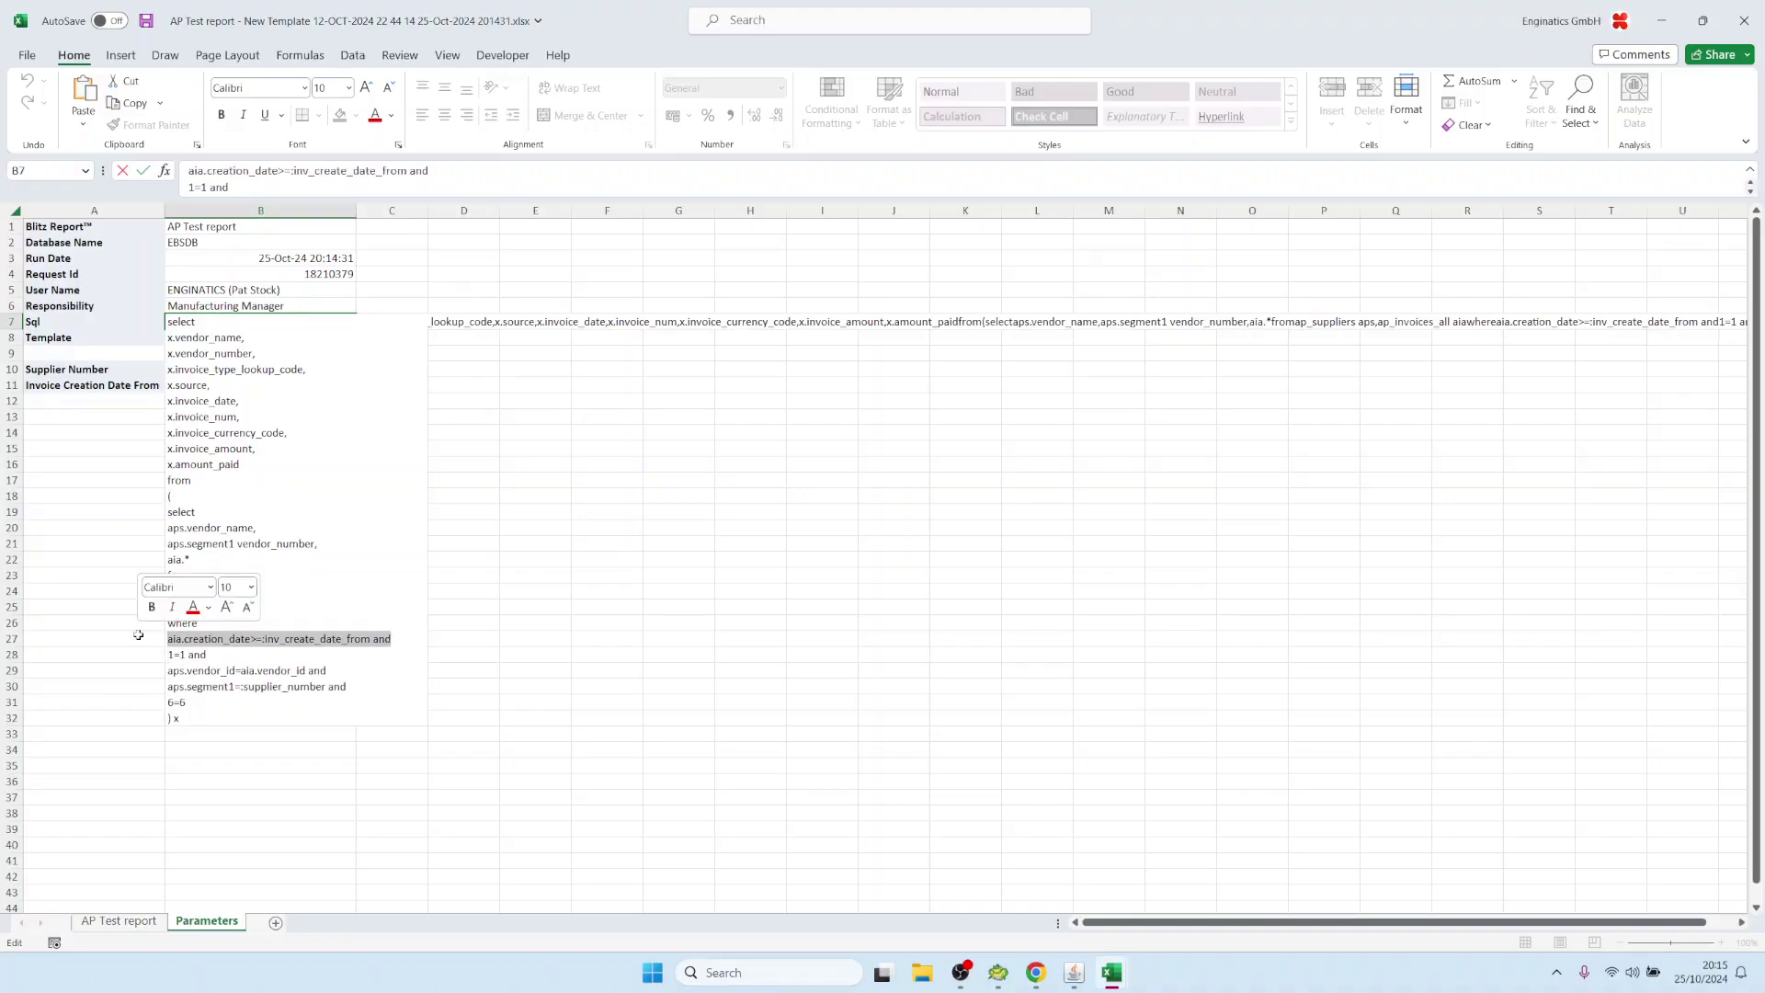
{"action": "key", "text": "Escape"}
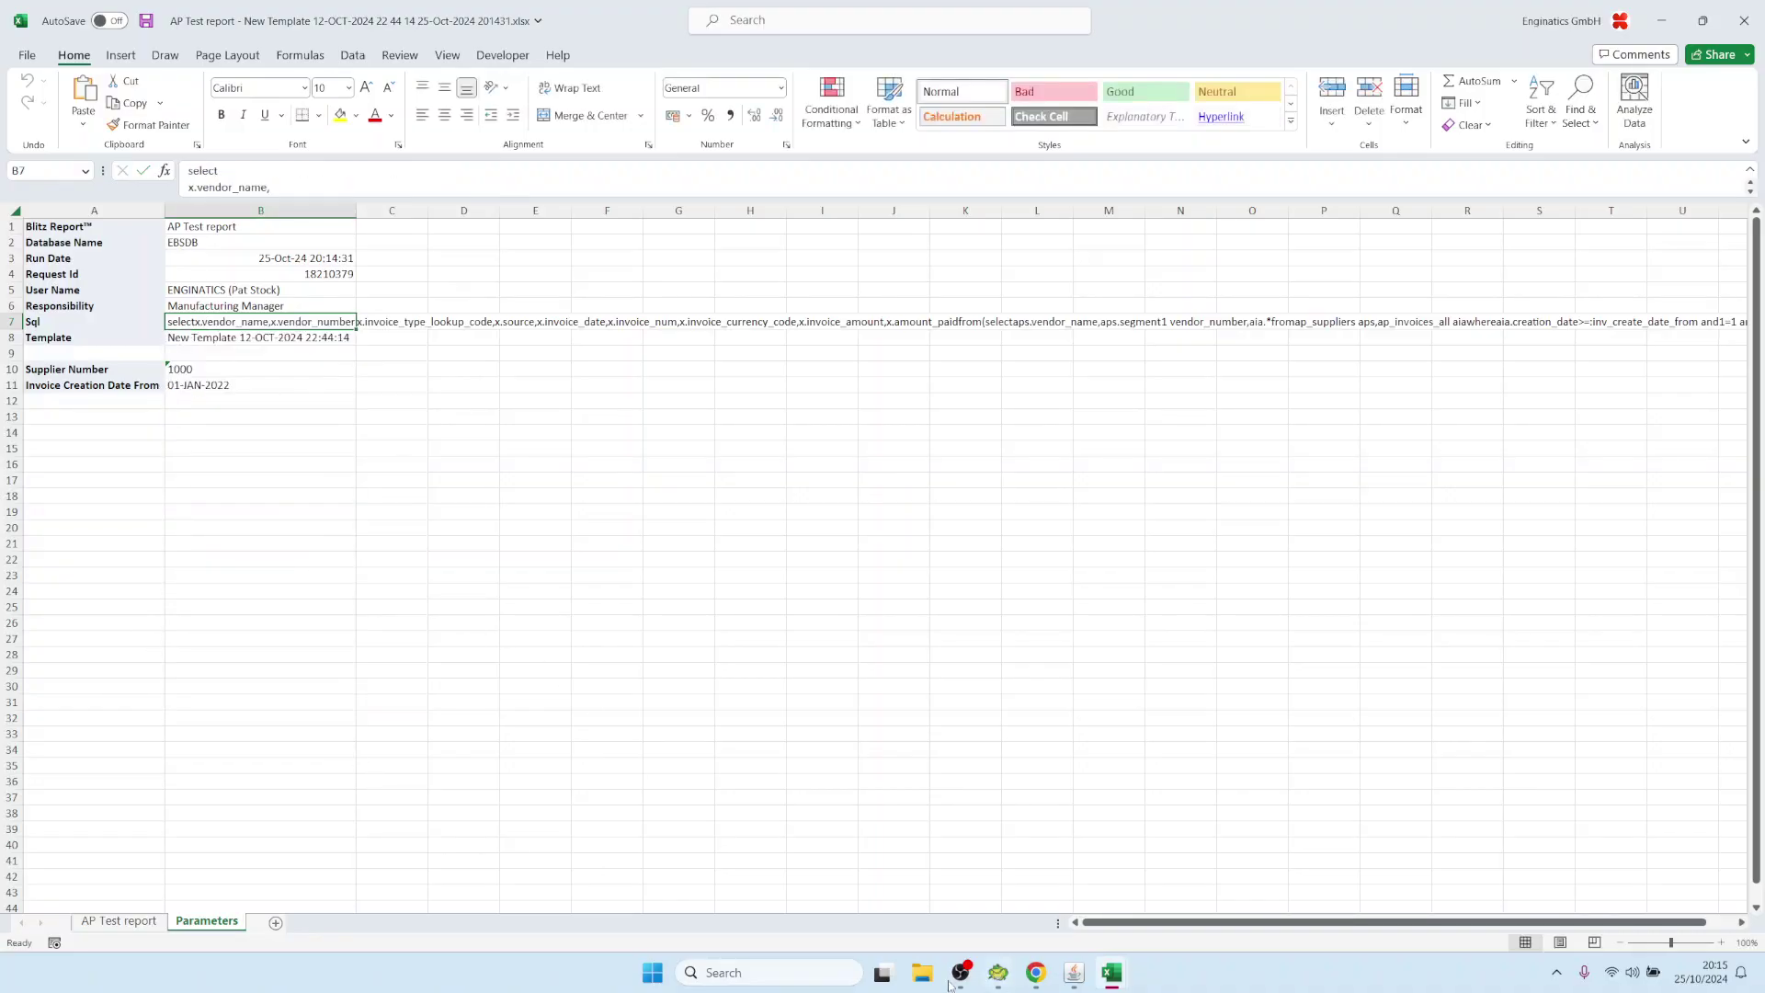
Switch to Chrome and review the n=n and &lexical sections of the Blitz Report Developer Guide
{"action": "left_click", "coordinate": [1037, 973]}
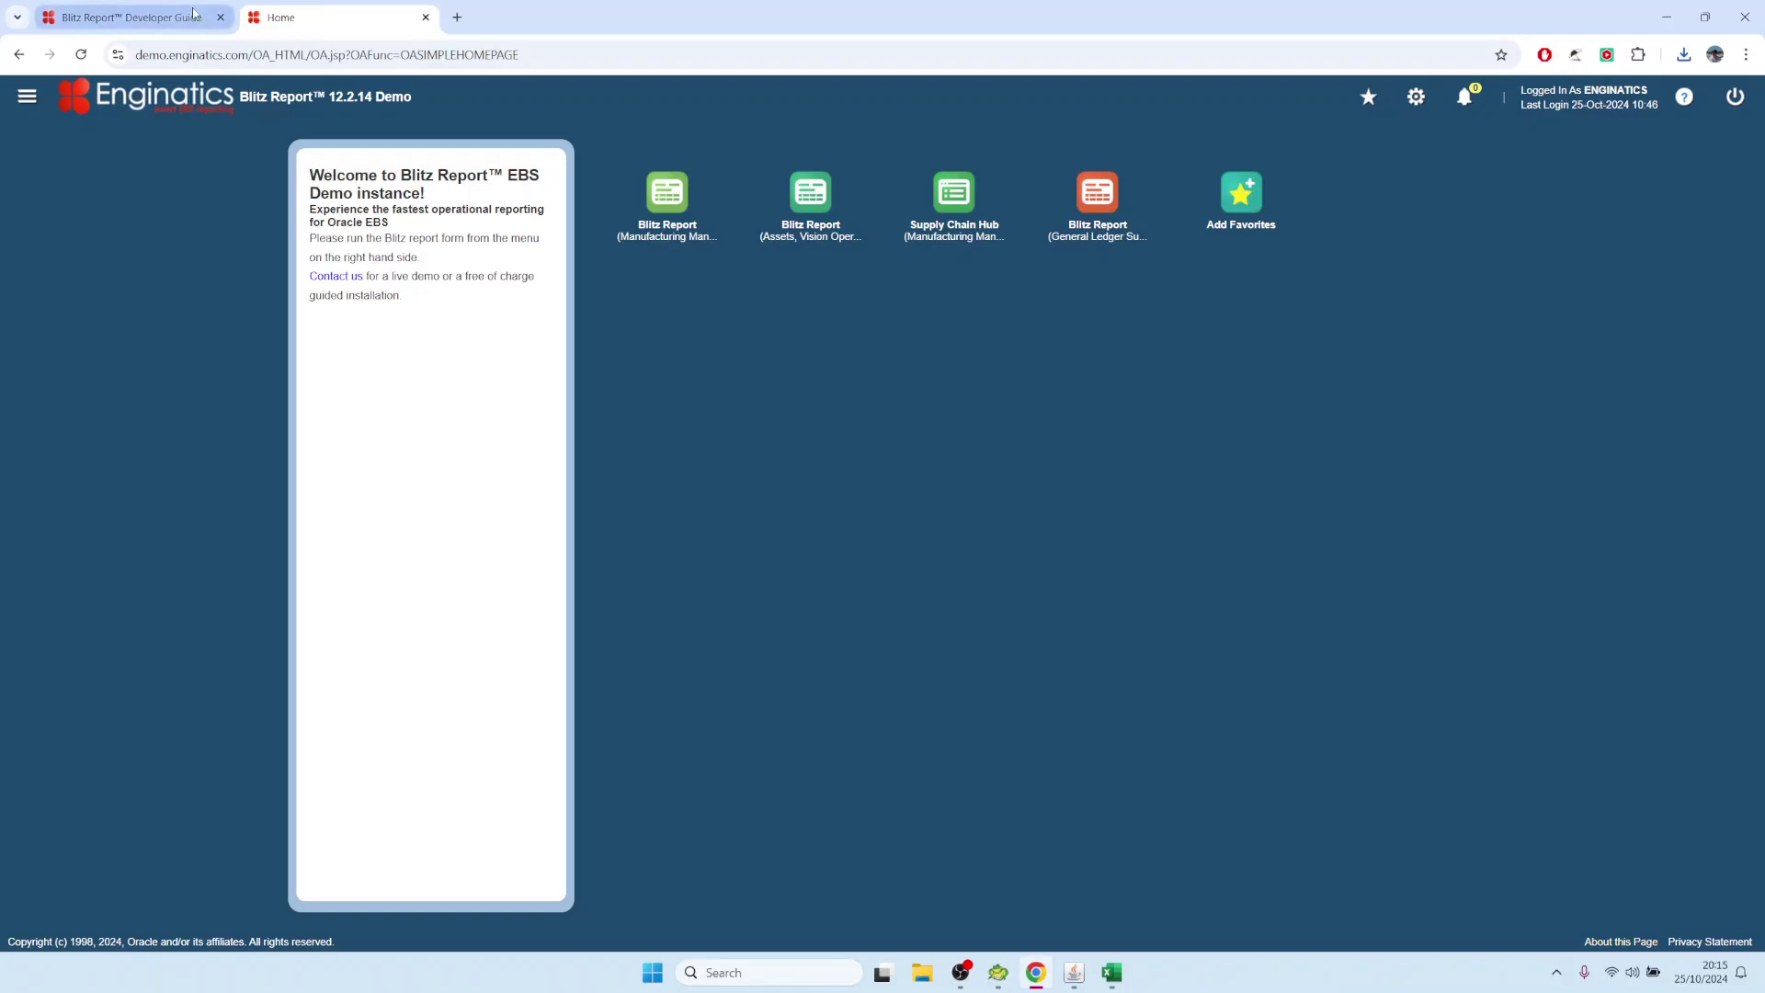
{"action": "left_click", "coordinate": [129, 16]}
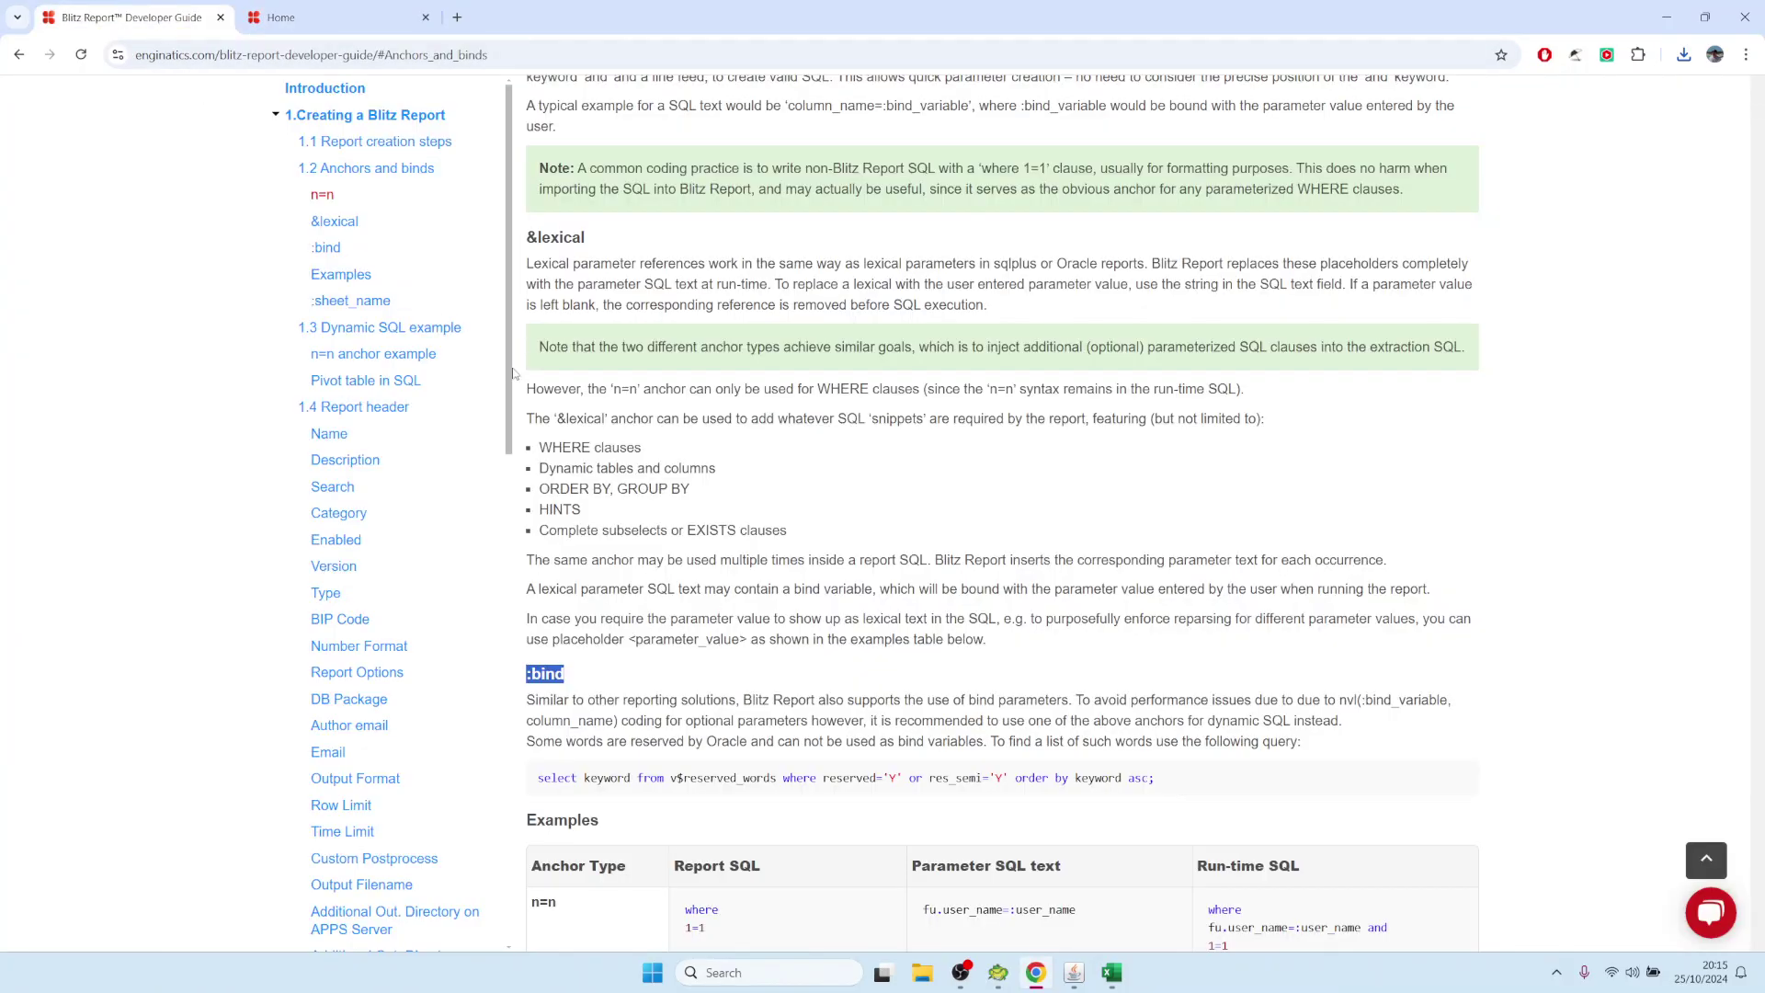
{"action": "left_click", "coordinate": [323, 196]}
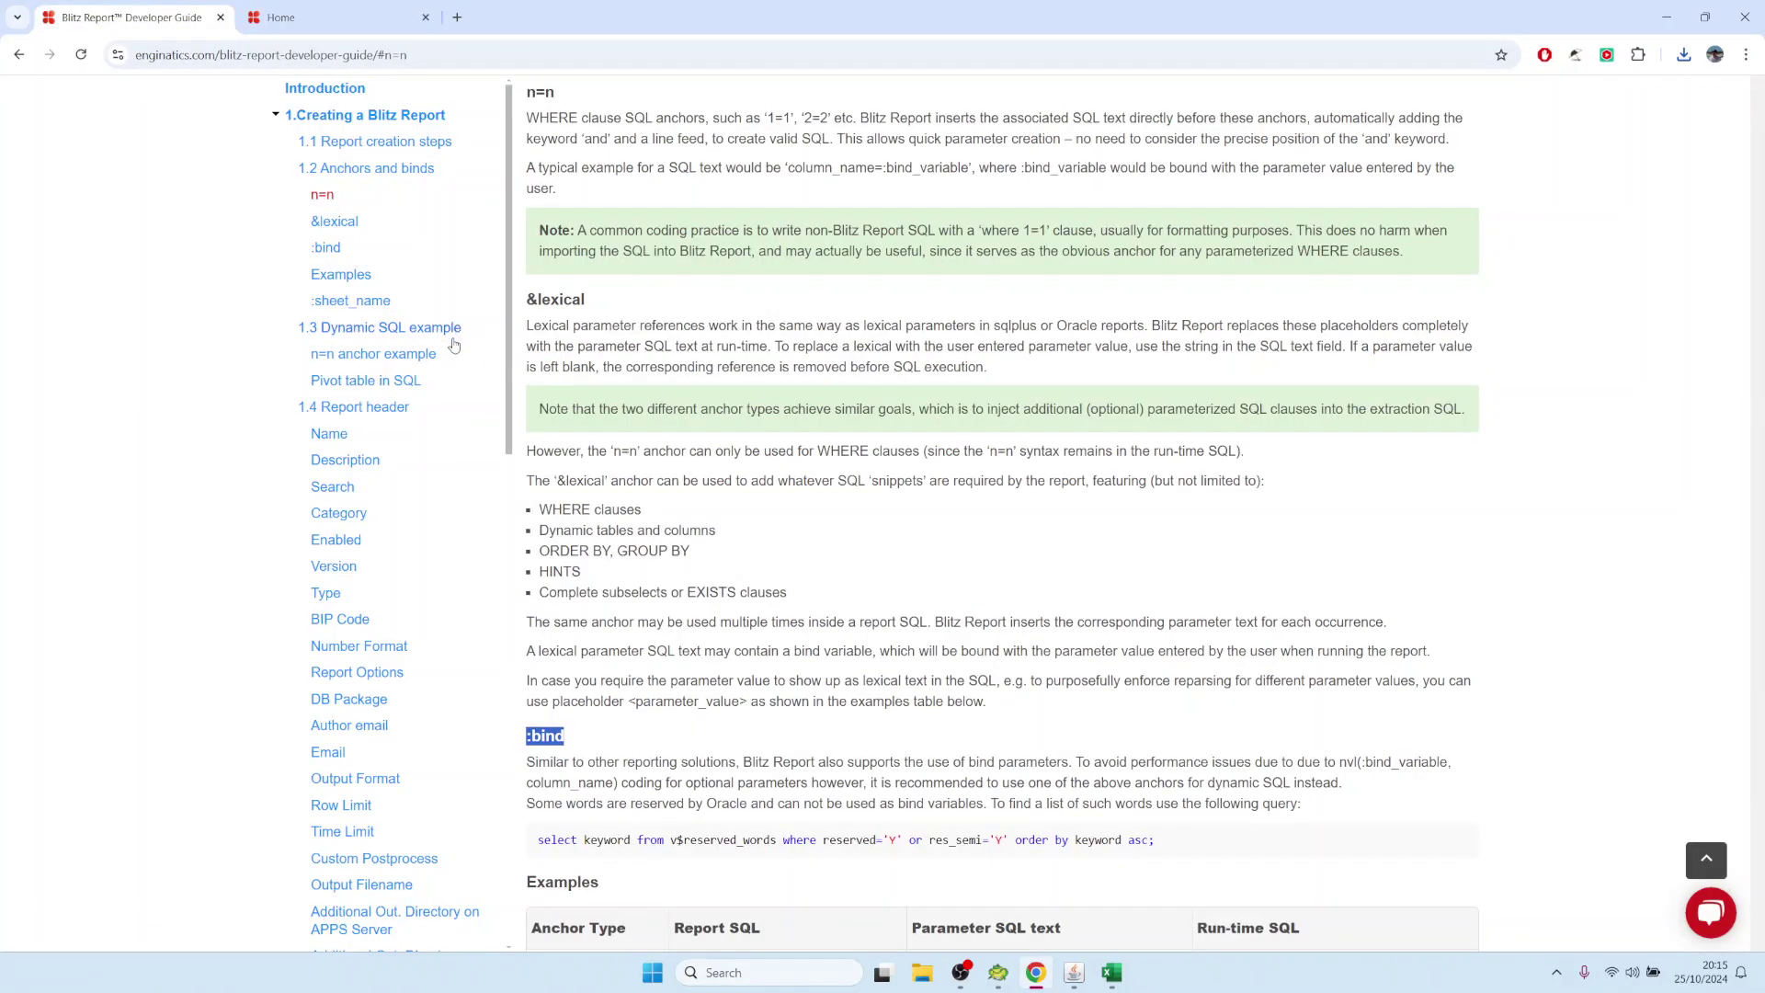
{"action": "left_click_drag", "start_coordinate": [586, 300], "coordinate": [524, 303]}
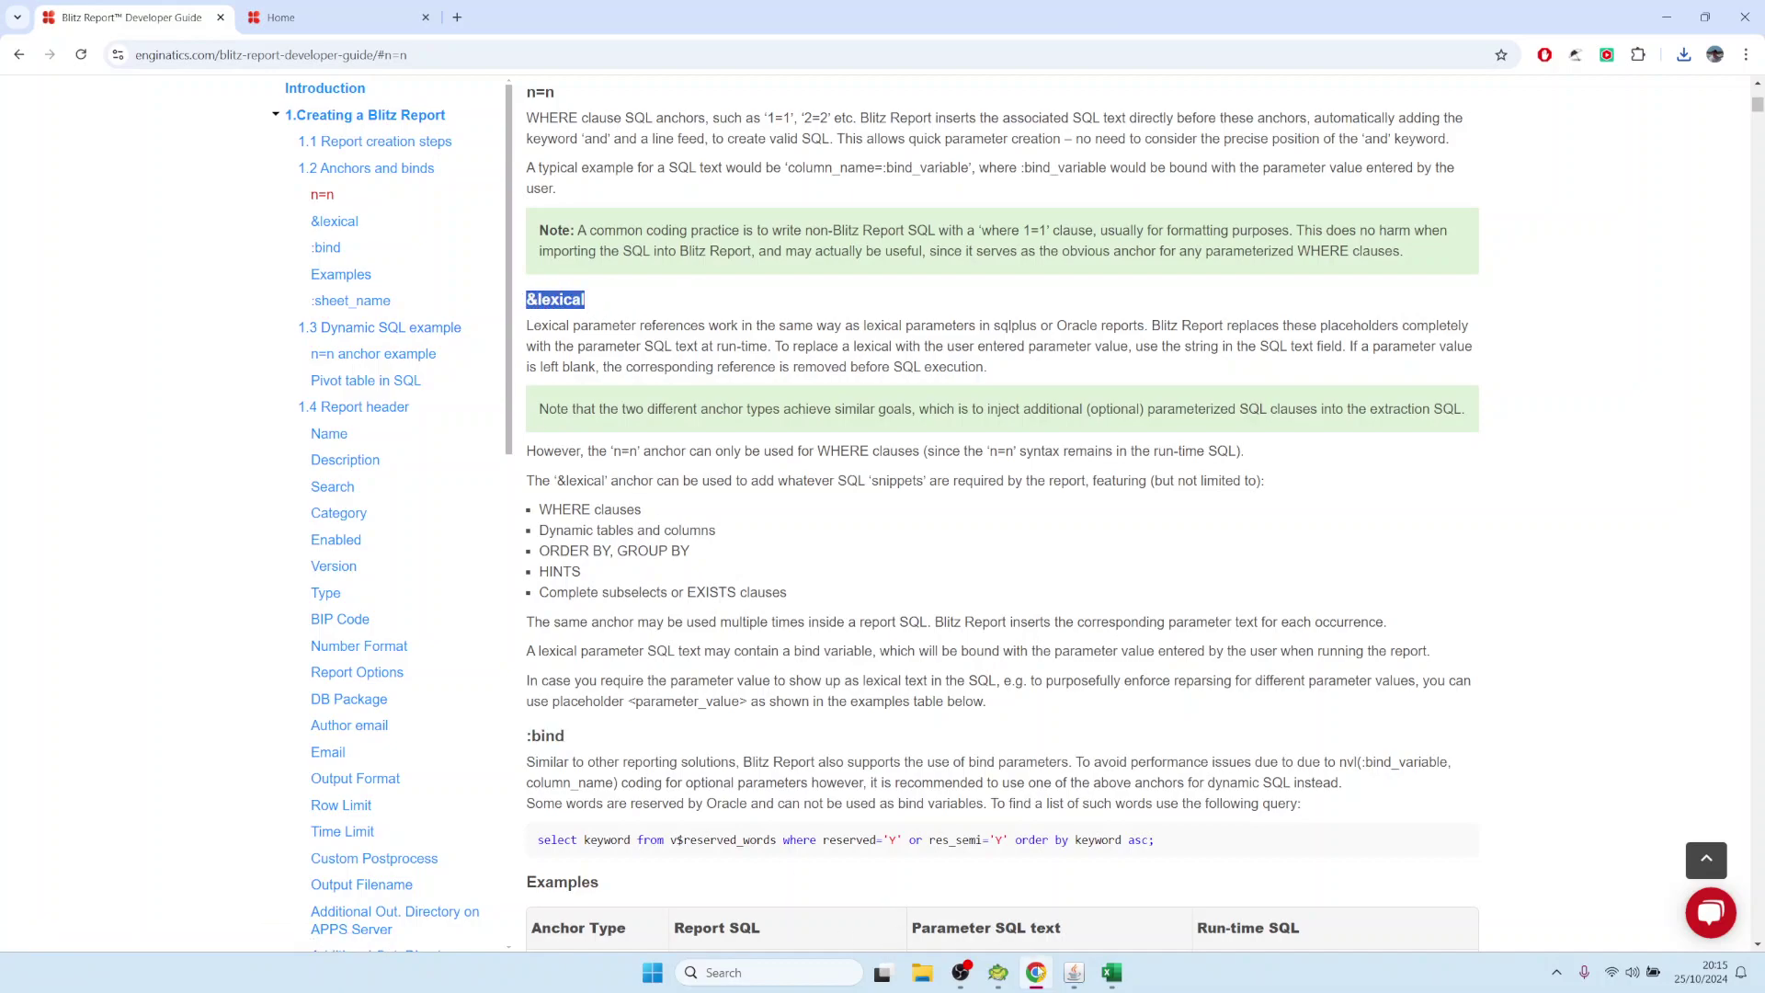
Return to Oracle Applications and insert the lexical &where_clause on a new line below "1=1 and" in the AP Test report's SQL
{"action": "left_click", "coordinate": [1074, 972]}
{"action": "left_click", "coordinate": [1009, 256]}
{"action": "left_click", "coordinate": [60, 209]}
{"action": "left_click", "coordinate": [72, 349]}
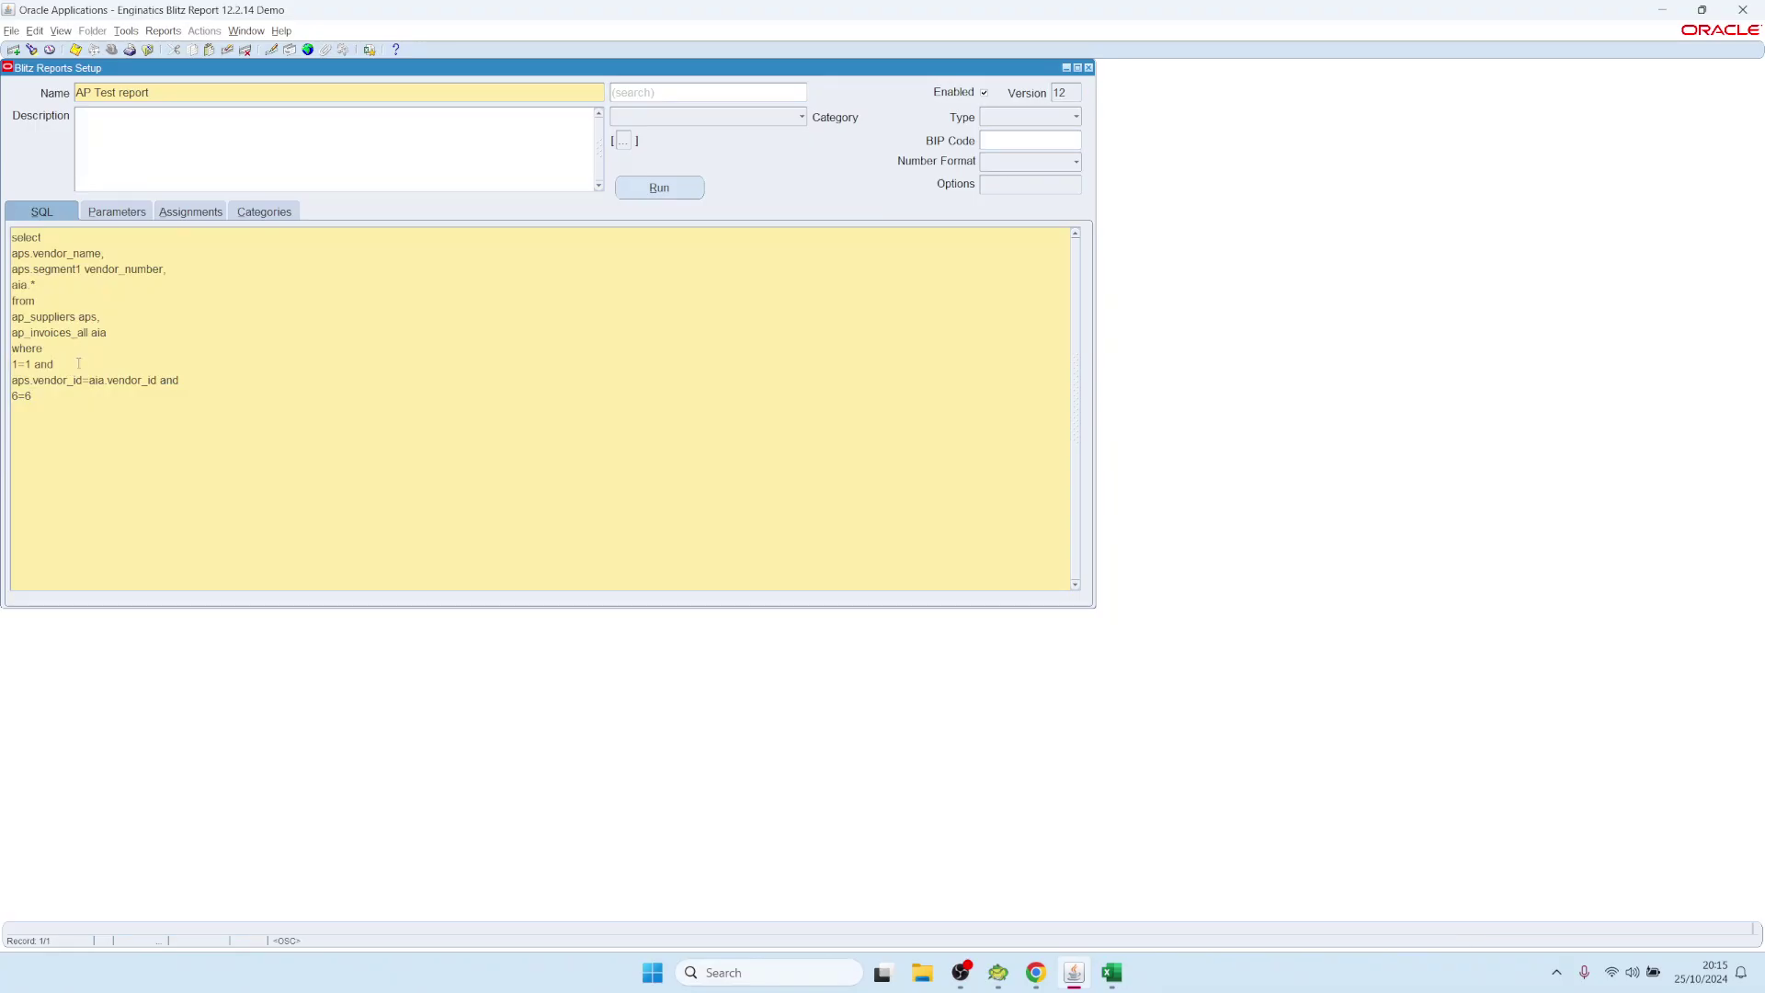
{"action": "left_click", "coordinate": [79, 363]}
{"action": "key", "text": "Return"}
{"action": "type", "text": "&where_clause"}
{"action": "left_click_drag", "start_coordinate": [89, 380], "coordinate": [7, 380]}
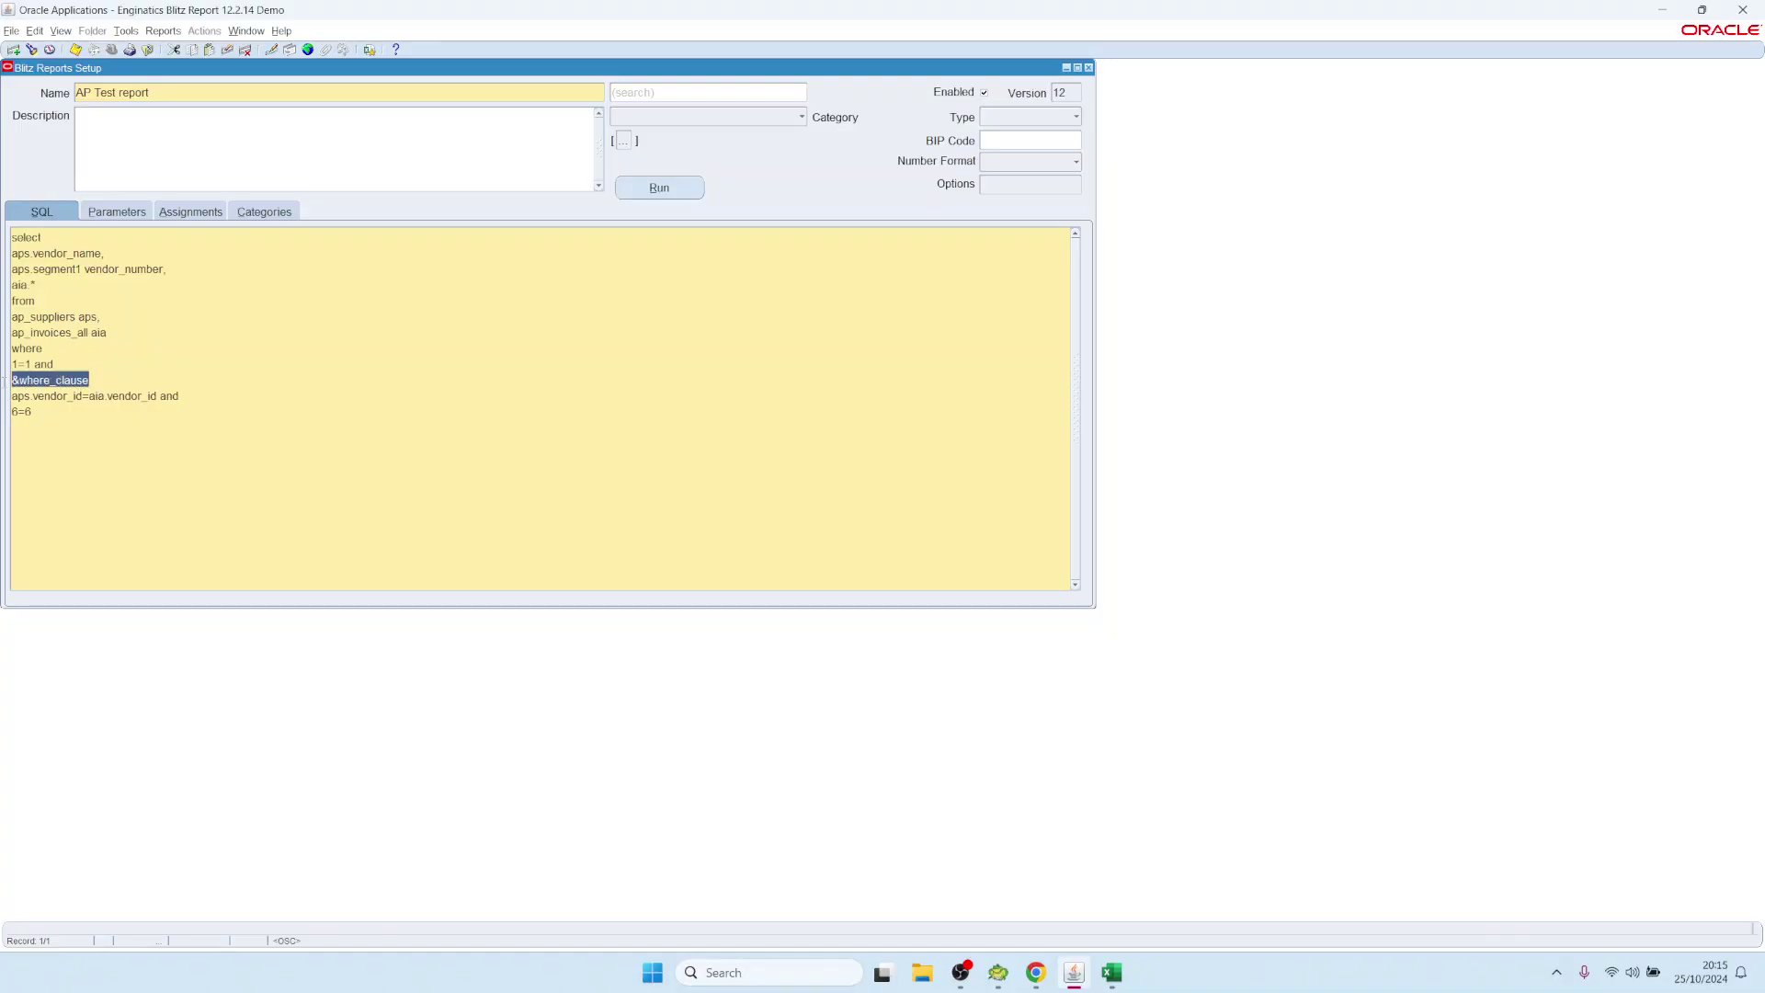
Set the anchor of the Supplier parameter to &where_clause
{"action": "left_click", "coordinate": [118, 213]}
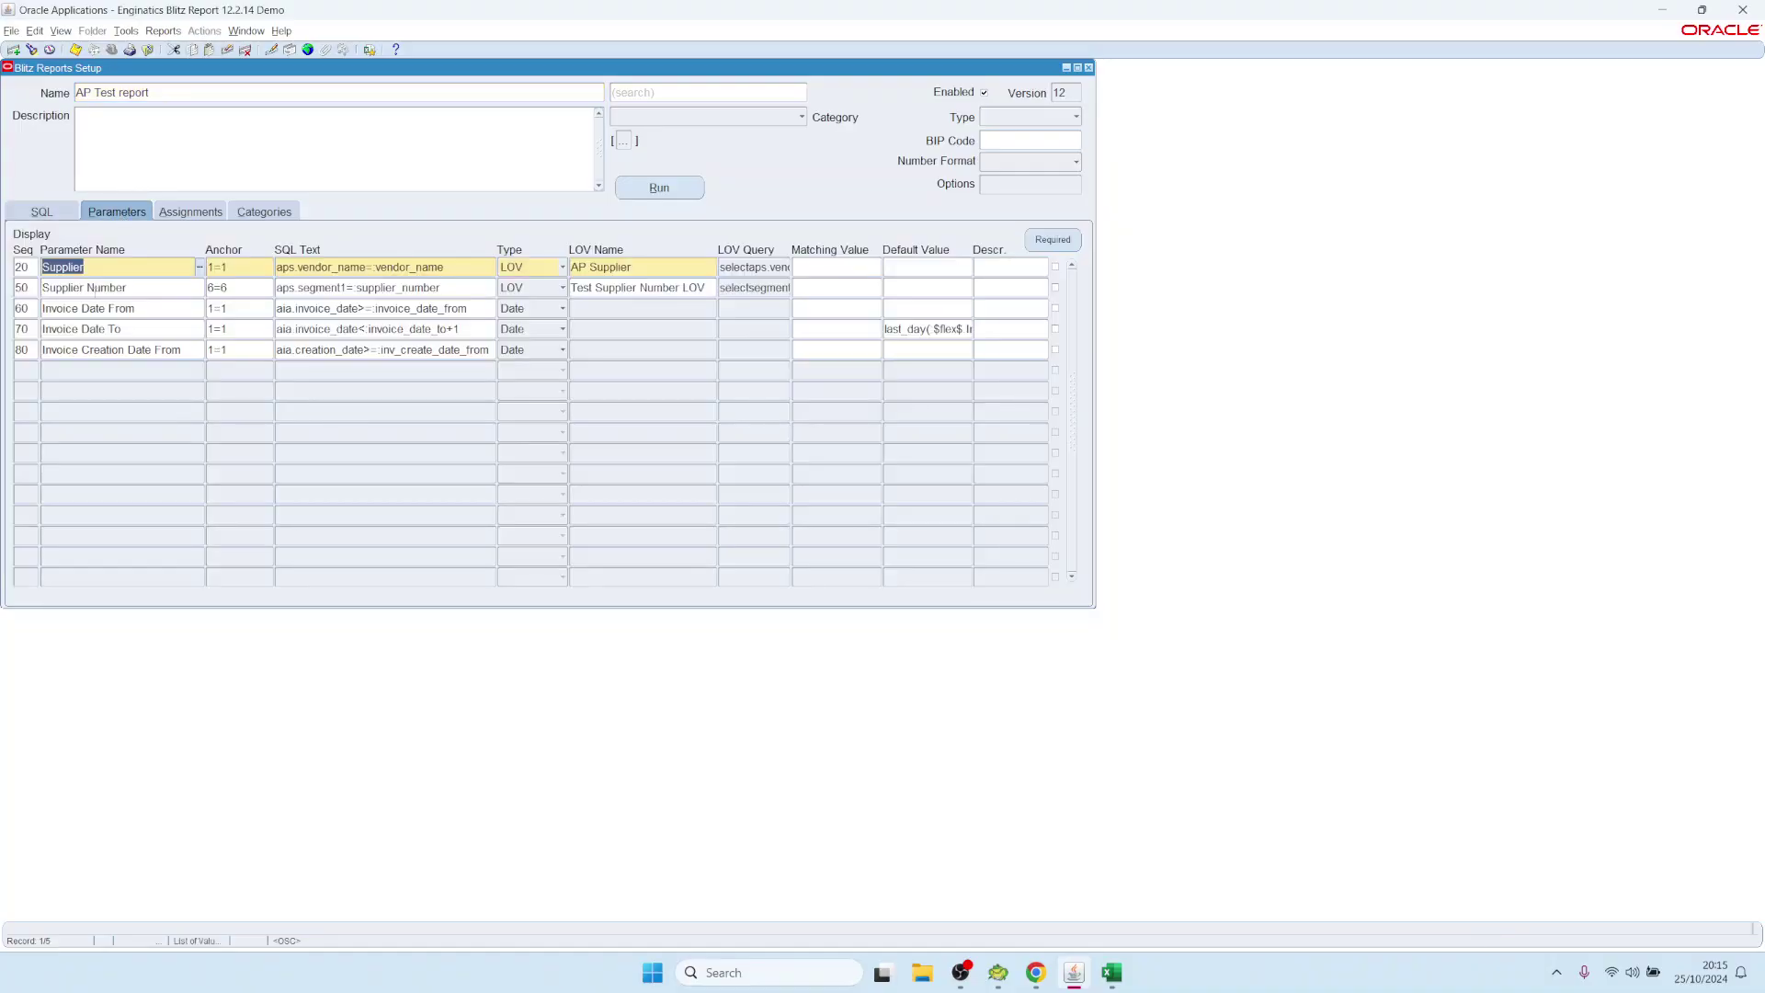
{"action": "left_click", "coordinate": [221, 267]}
{"action": "left_click", "coordinate": [265, 268]}
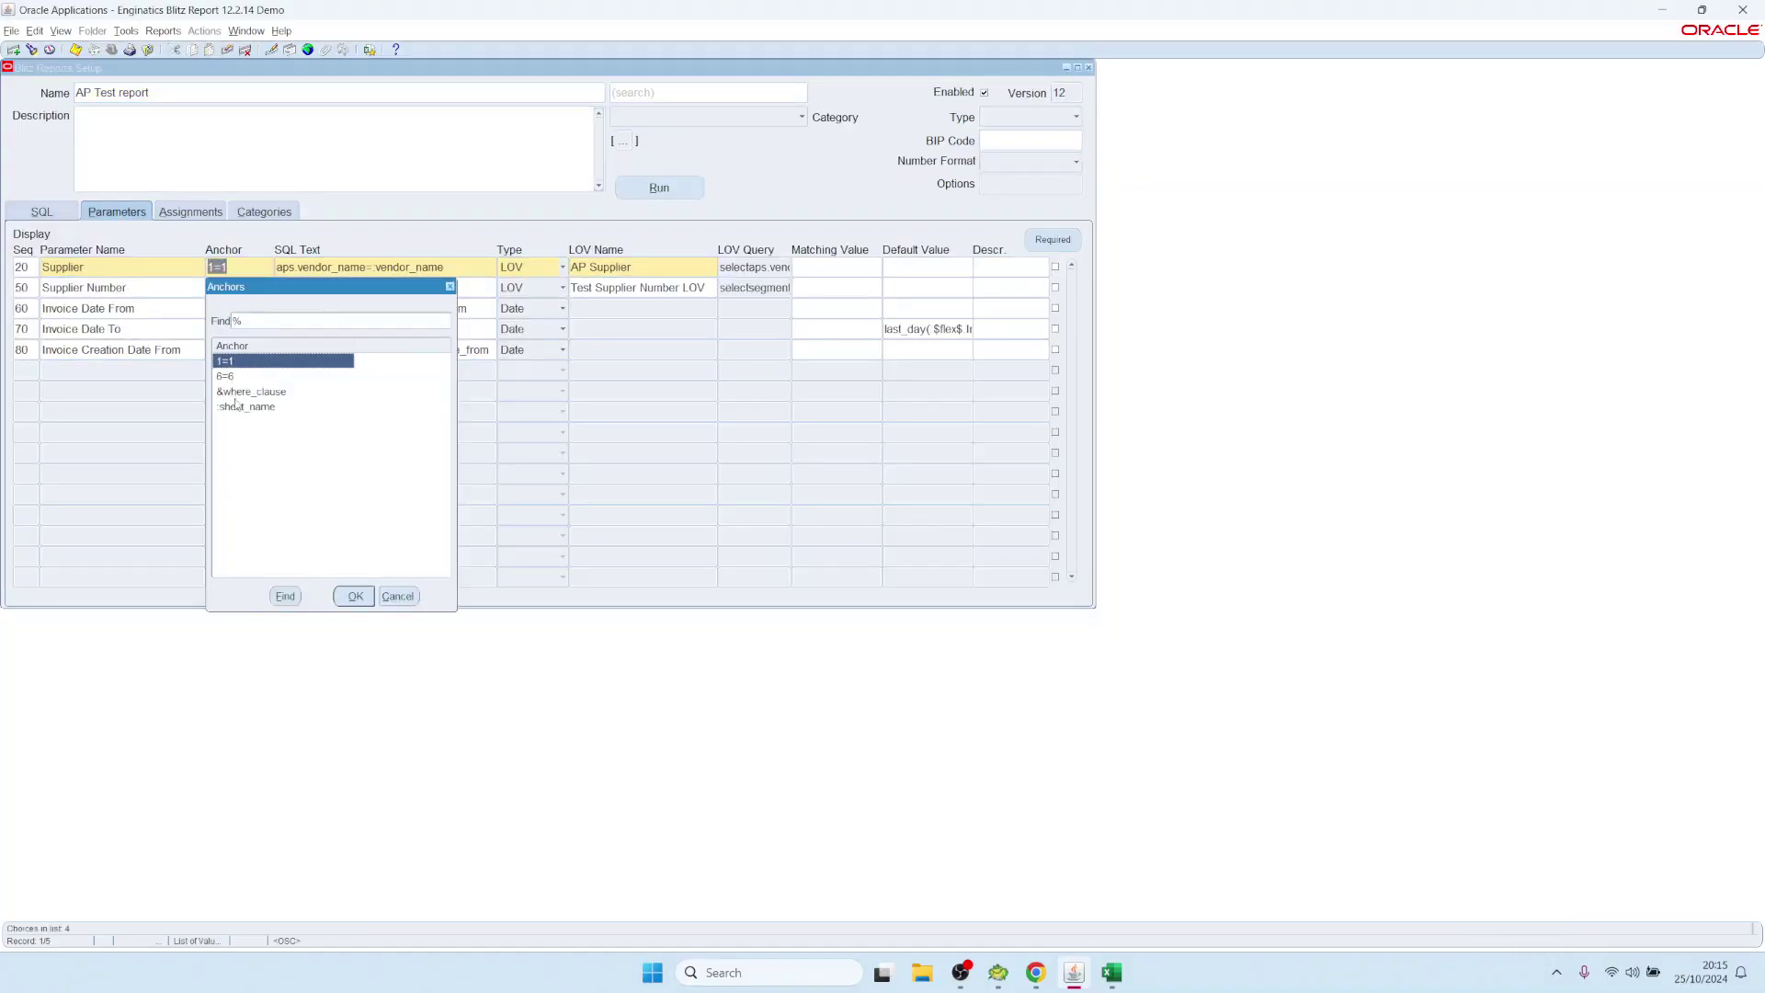
{"action": "left_click", "coordinate": [254, 393]}
{"action": "double_click", "coordinate": [265, 392]}
{"action": "key", "text": "Tab"}
Append "and" to the Supplier parameter's SQL text so it reads aps.vendor_name=:vendor_name and
{"action": "left_click", "coordinate": [335, 268]}
{"action": "triple_click", "coordinate": [457, 270]}
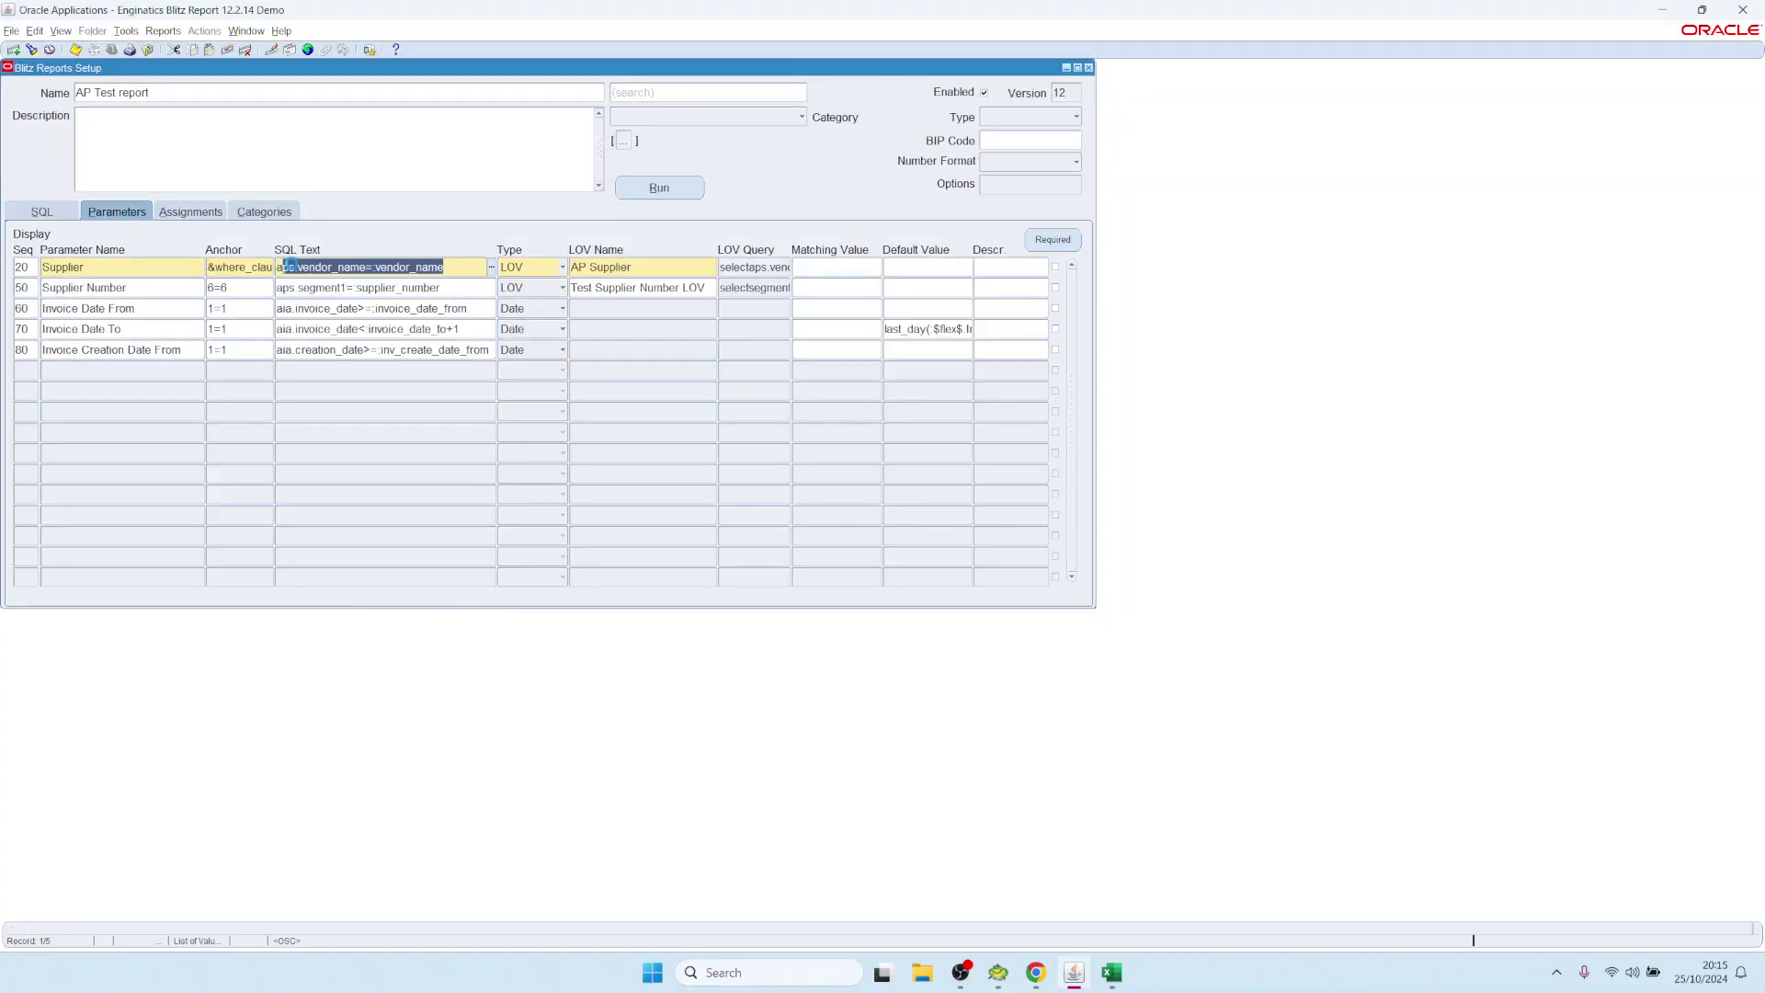
{"action": "left_click", "coordinate": [382, 274]}
{"action": "left_click_drag", "start_coordinate": [467, 270], "coordinate": [252, 264]}
{"action": "double_click", "coordinate": [458, 267]}
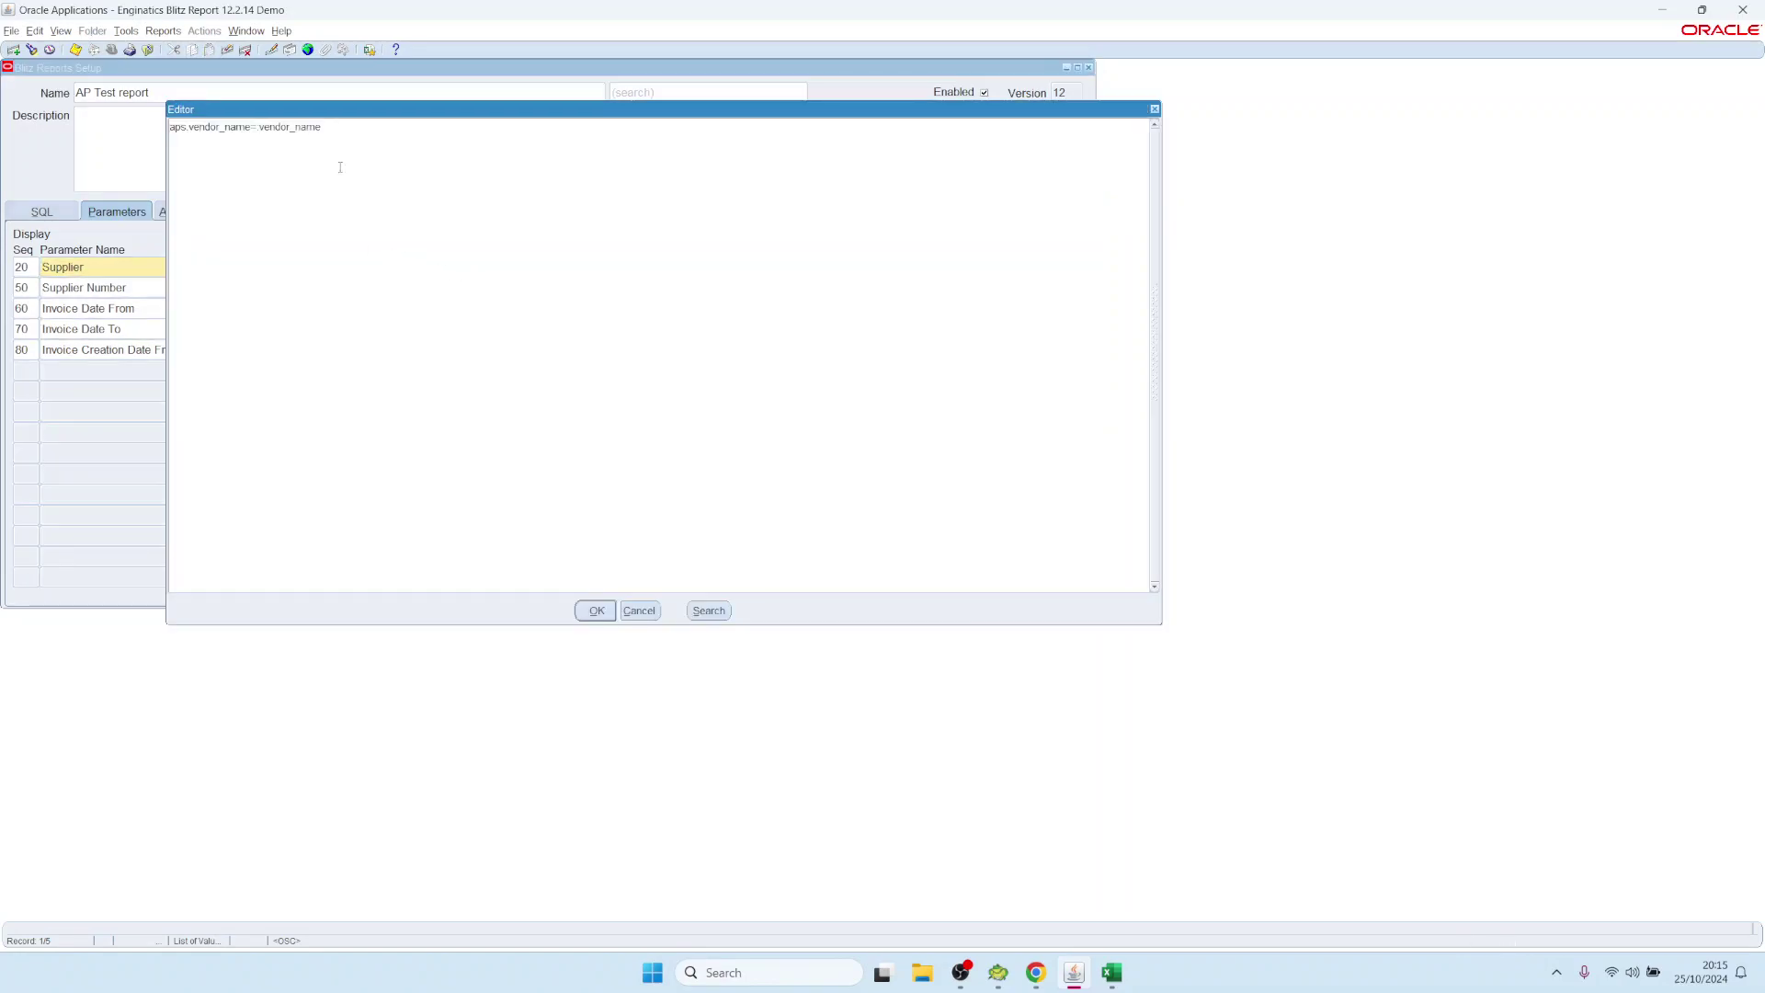
{"action": "type", "text": "and"}
{"action": "left_click", "coordinate": [602, 612]}
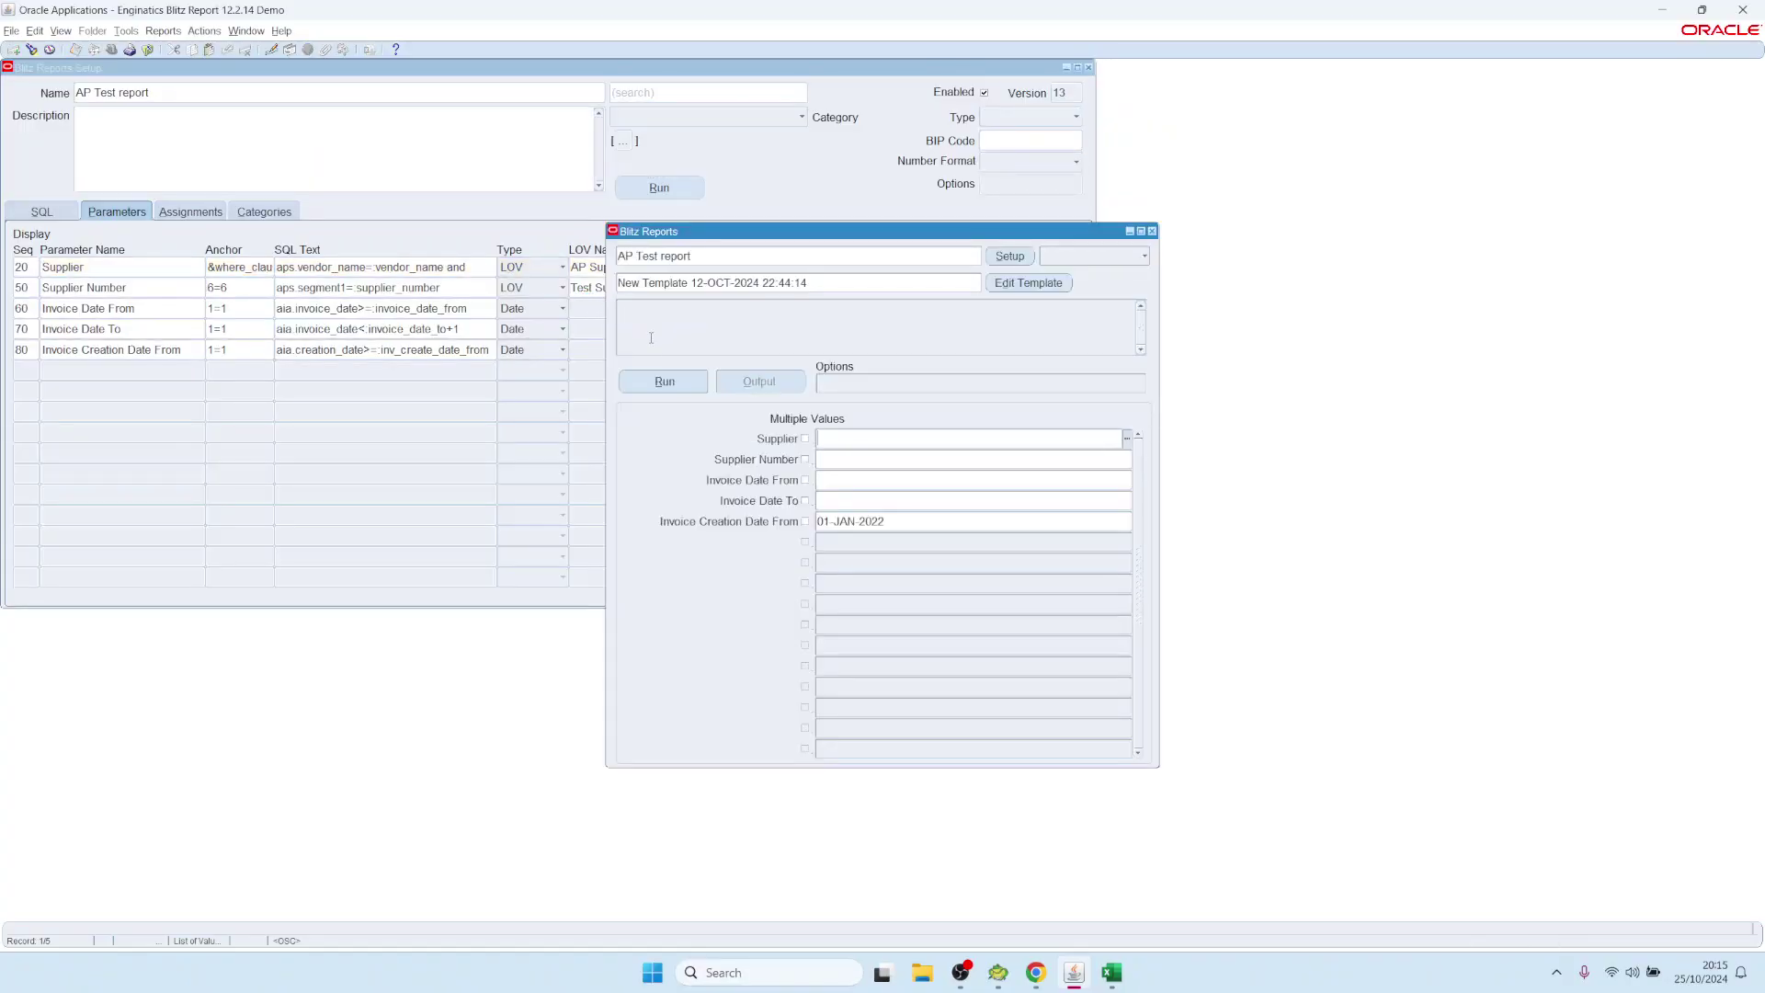
List all suppliers with % and run the AP Test report with Supplier 3M Health Care
{"action": "double_click", "coordinate": [860, 444]}
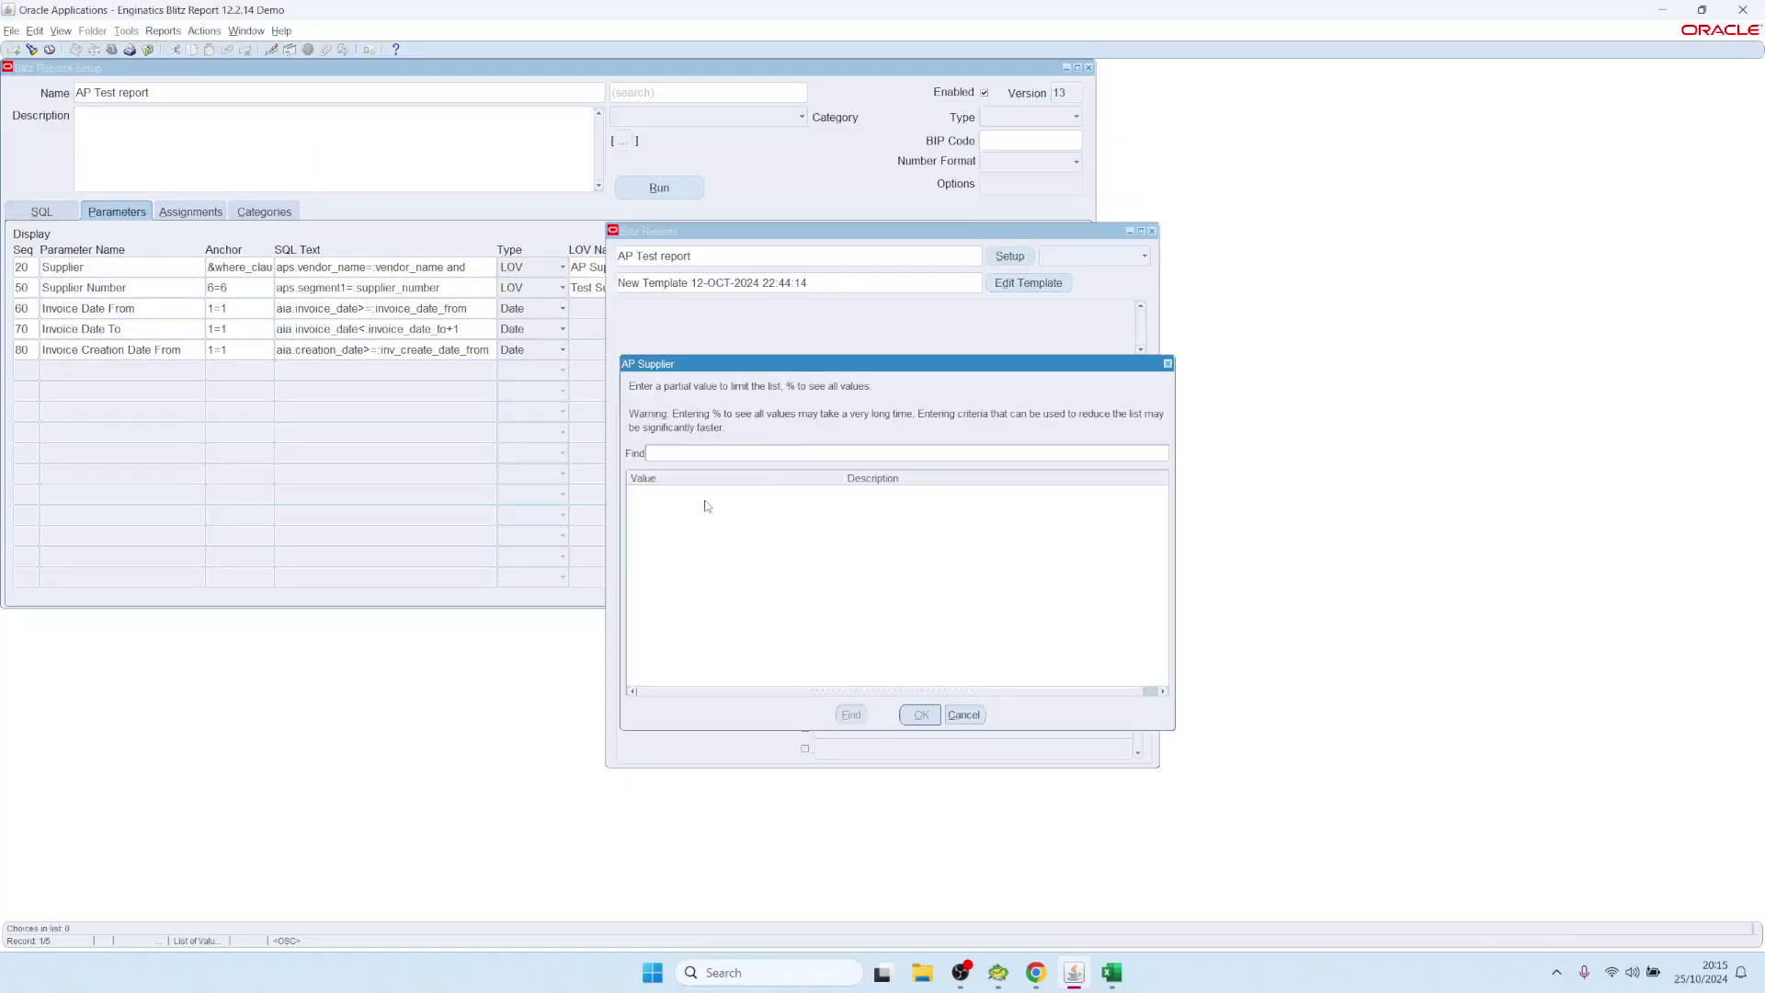
{"action": "type", "text": "&"}
{"action": "key", "text": "BackSpace"}
{"action": "type", "text": "%"}
{"action": "key", "text": "Return"}
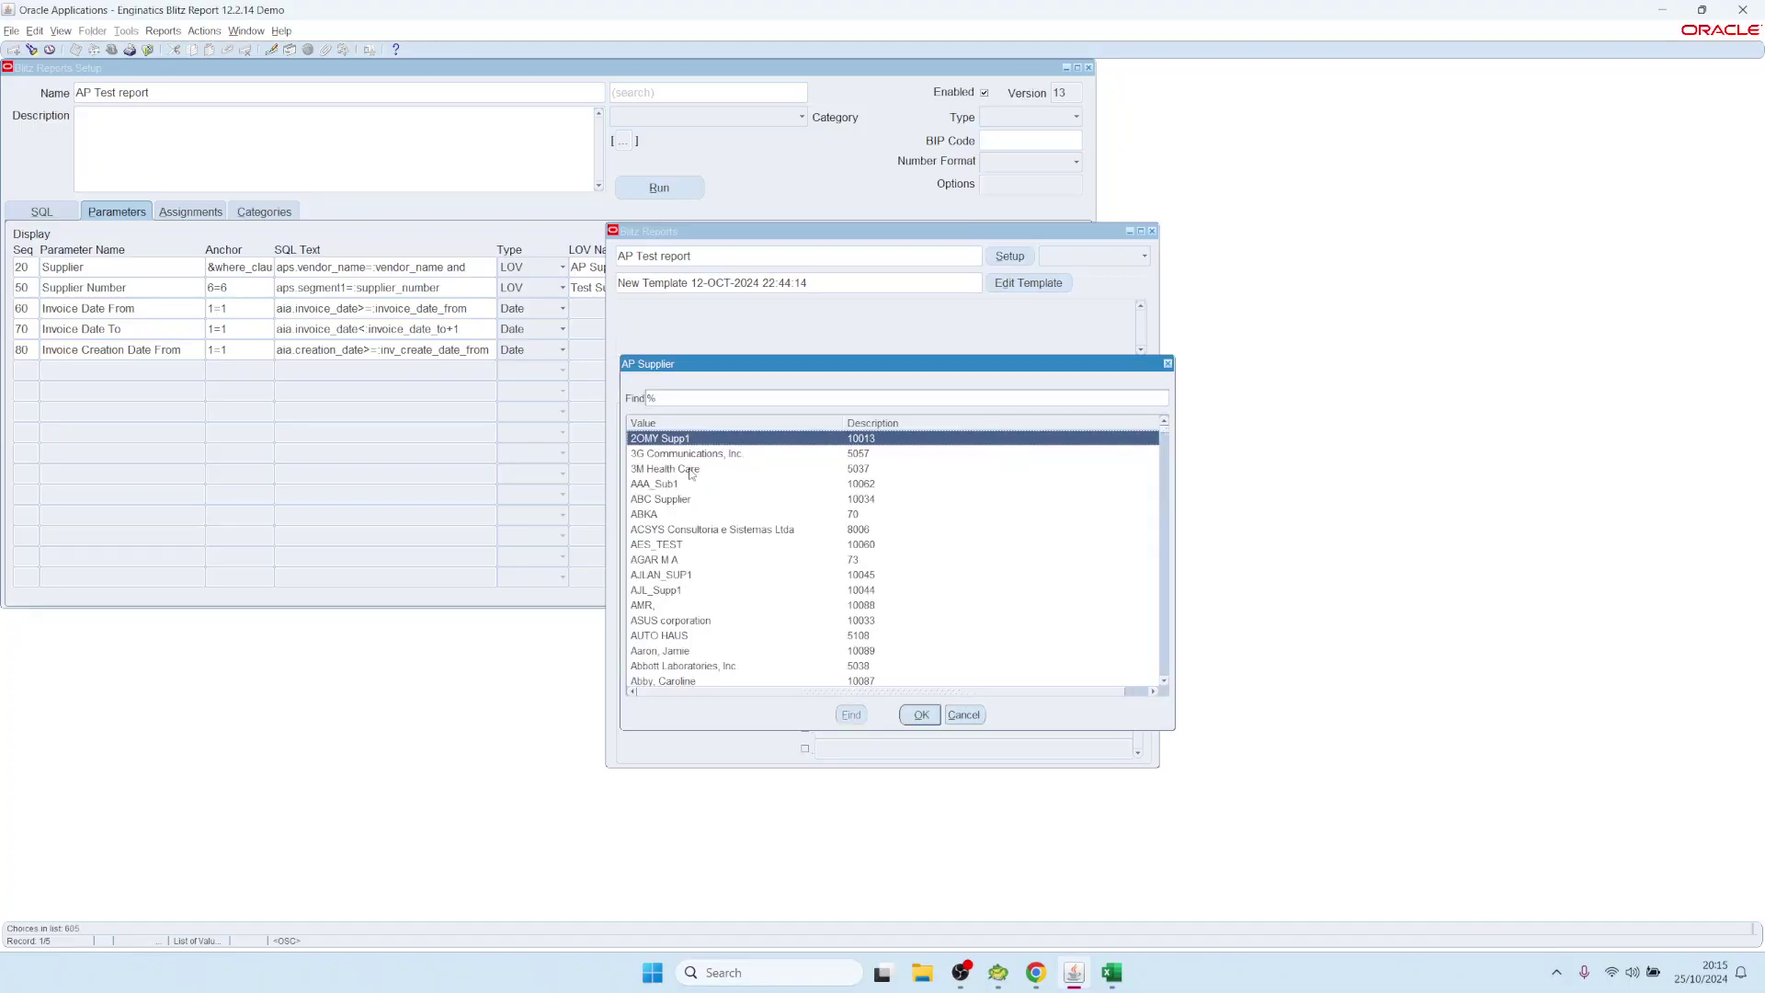
{"action": "double_click", "coordinate": [696, 468]}
{"action": "left_click", "coordinate": [688, 385]}
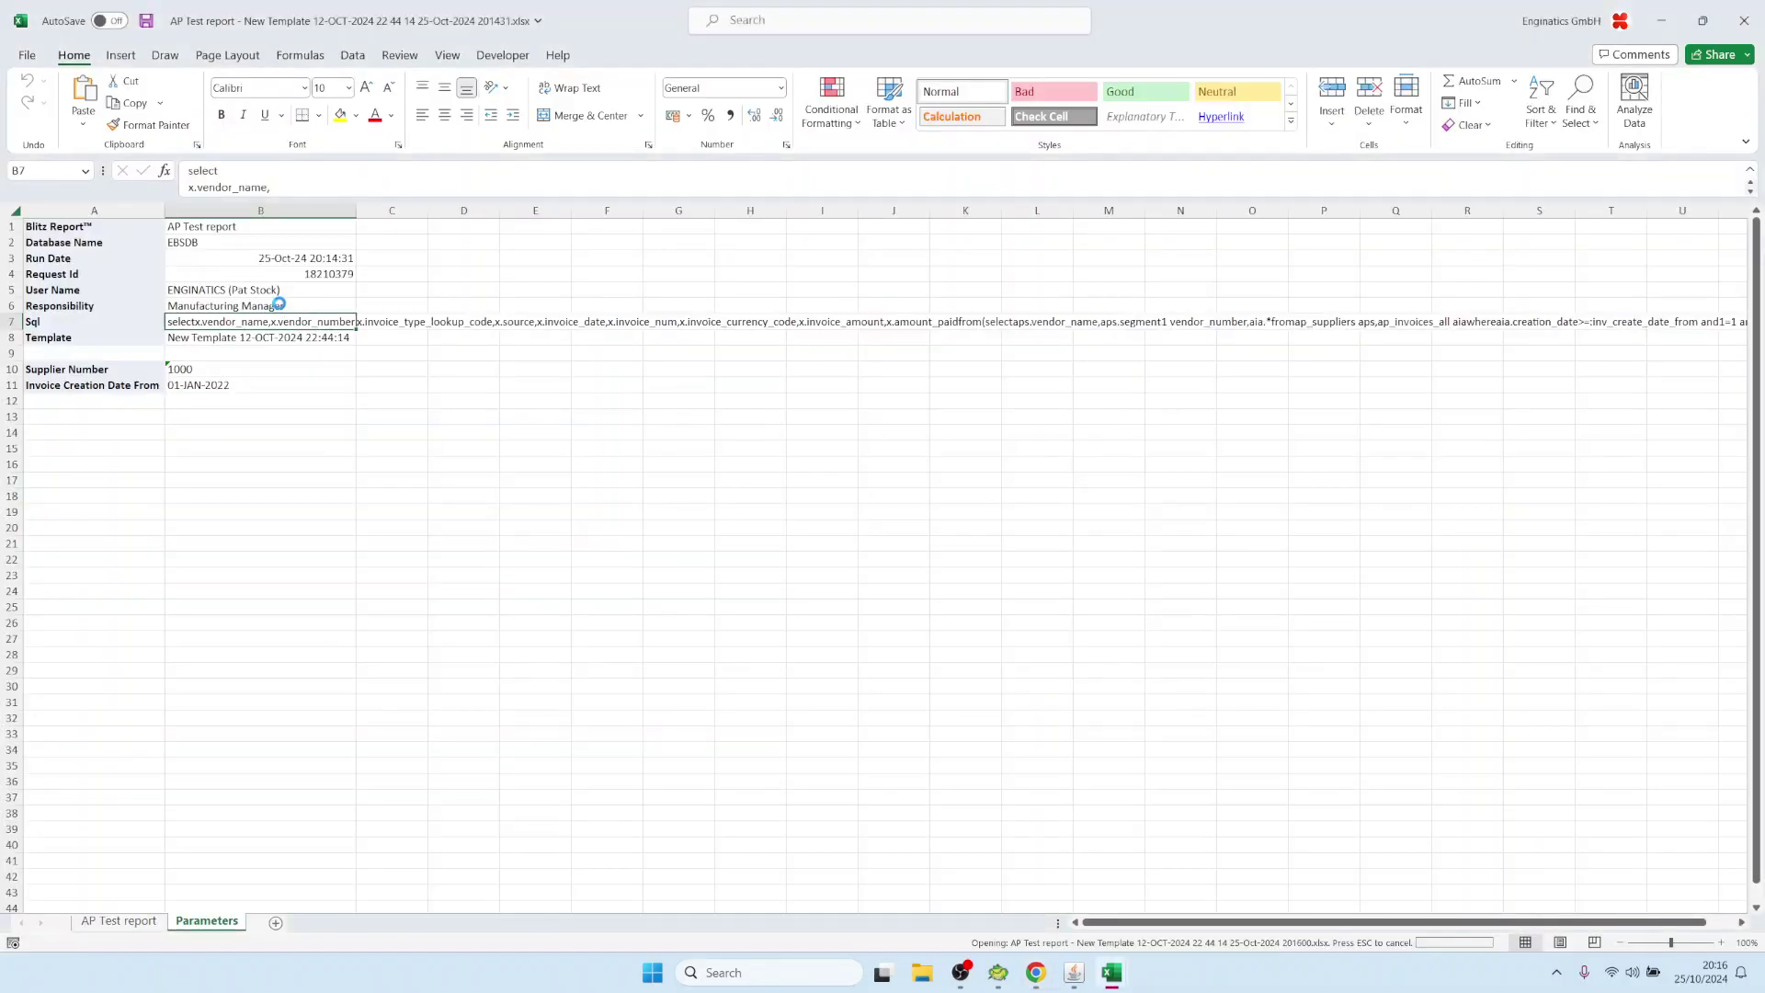
Examine the executed SQL on the workbook's Parameters sheet, focusing on the aps.vendor_name=:vendor_name and line and its trailing and
{"action": "left_click", "coordinate": [204, 923]}
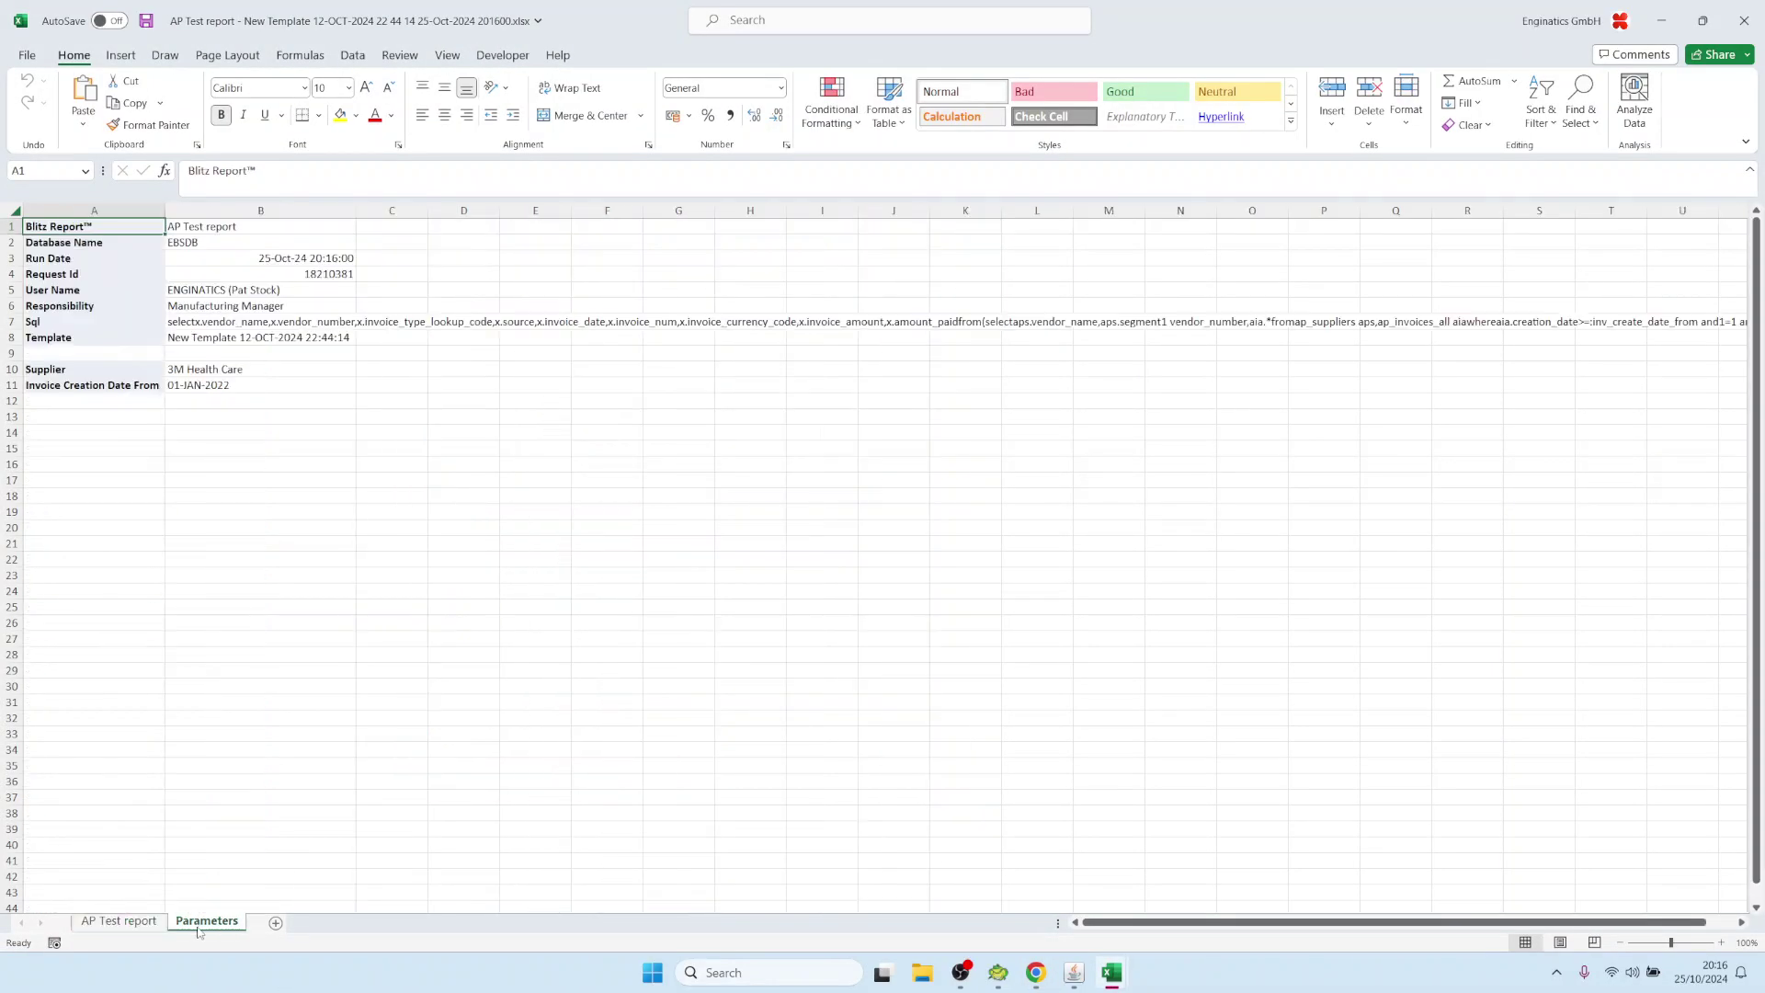
{"action": "double_click", "coordinate": [221, 323]}
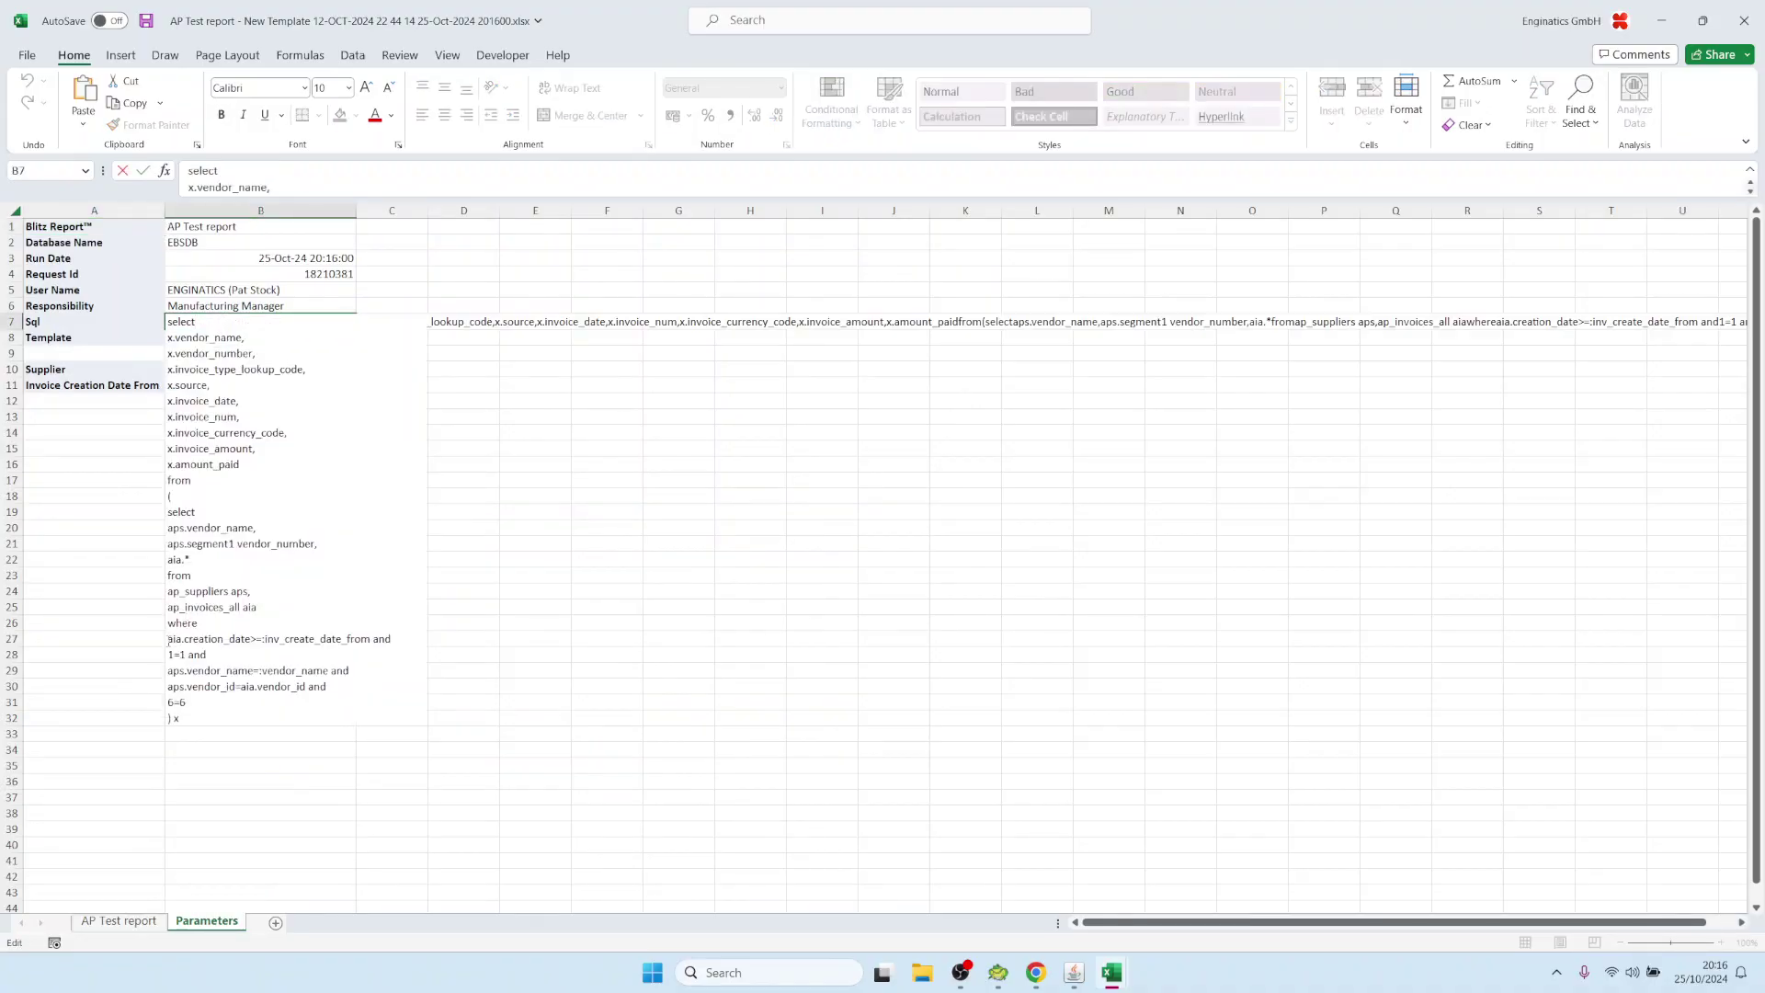
{"action": "left_click_drag", "start_coordinate": [167, 671], "coordinate": [365, 674]}
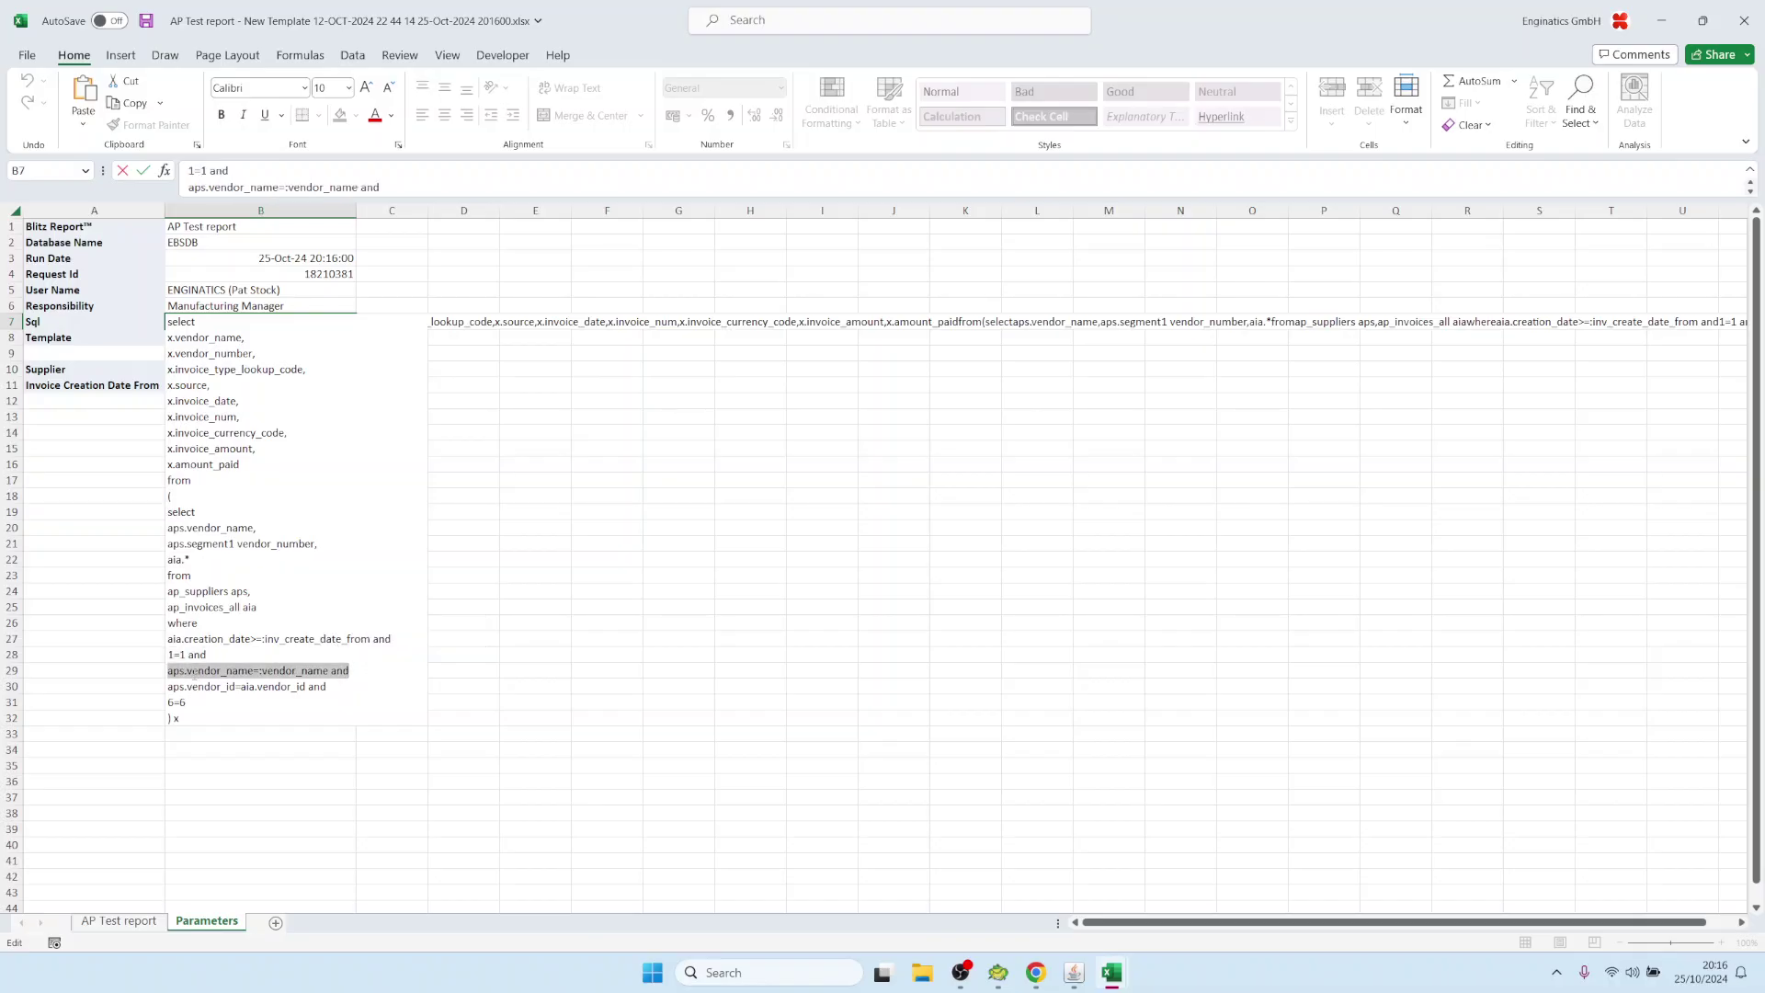
{"action": "left_click", "coordinate": [198, 323]}
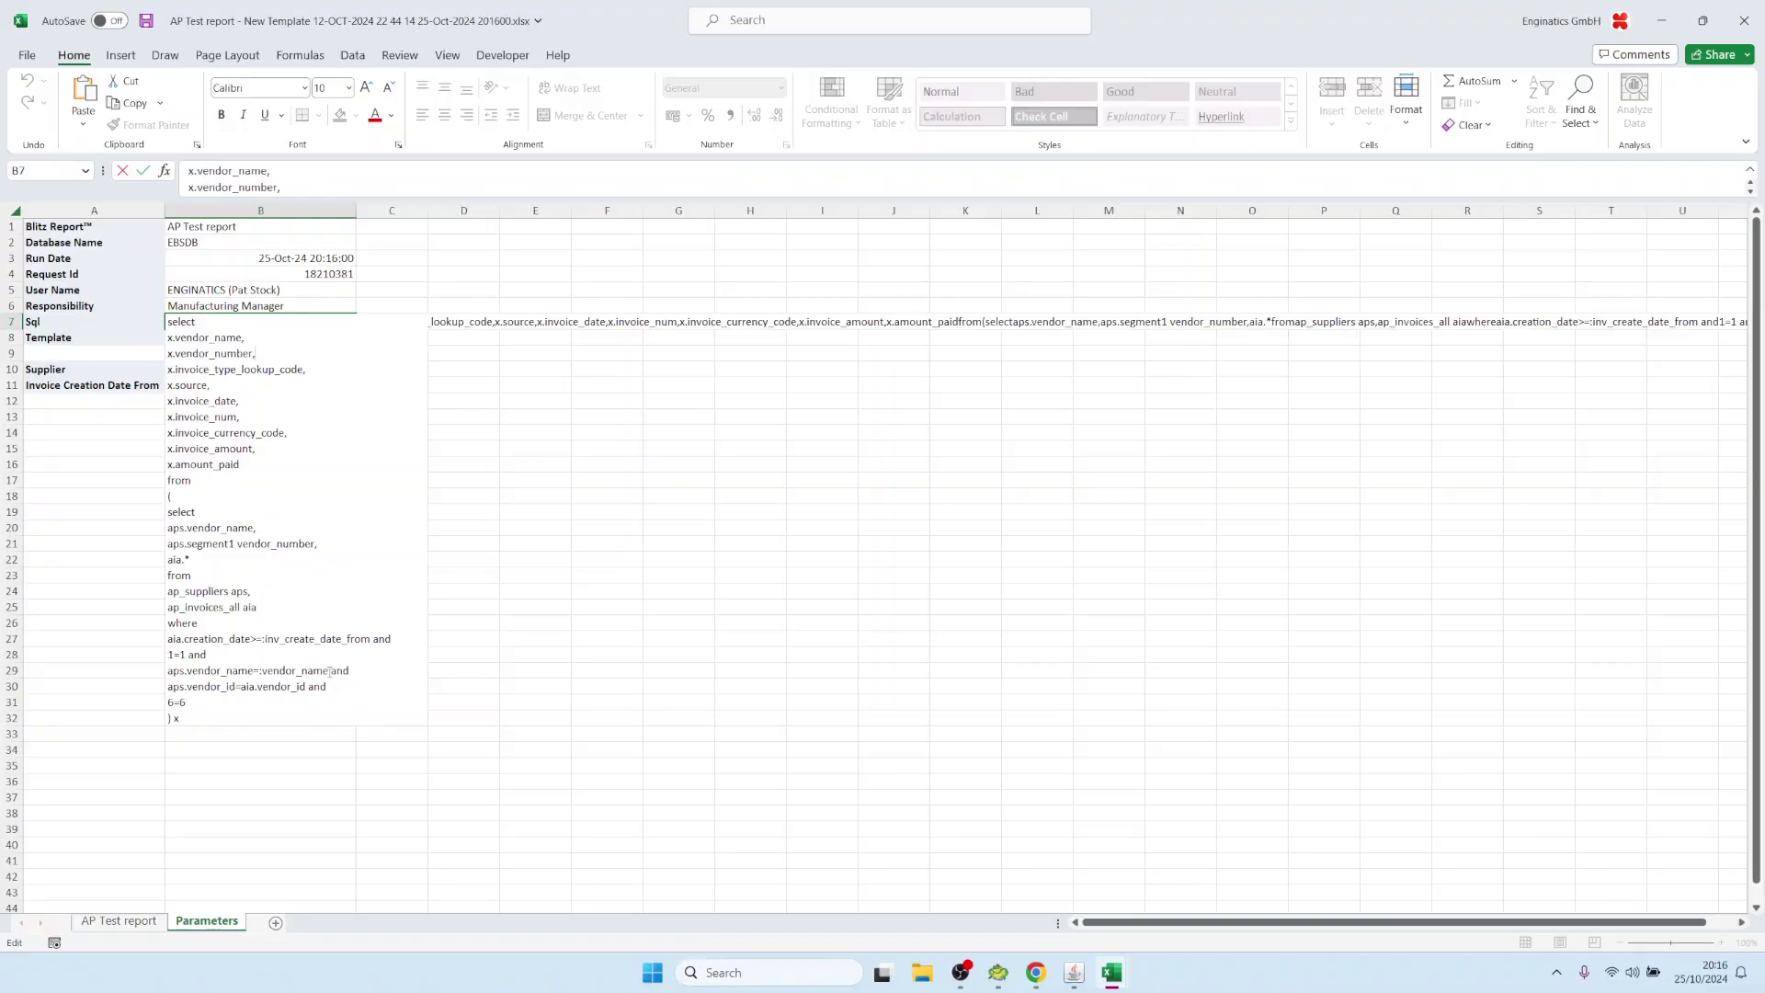
{"action": "double_click", "coordinate": [178, 656]}
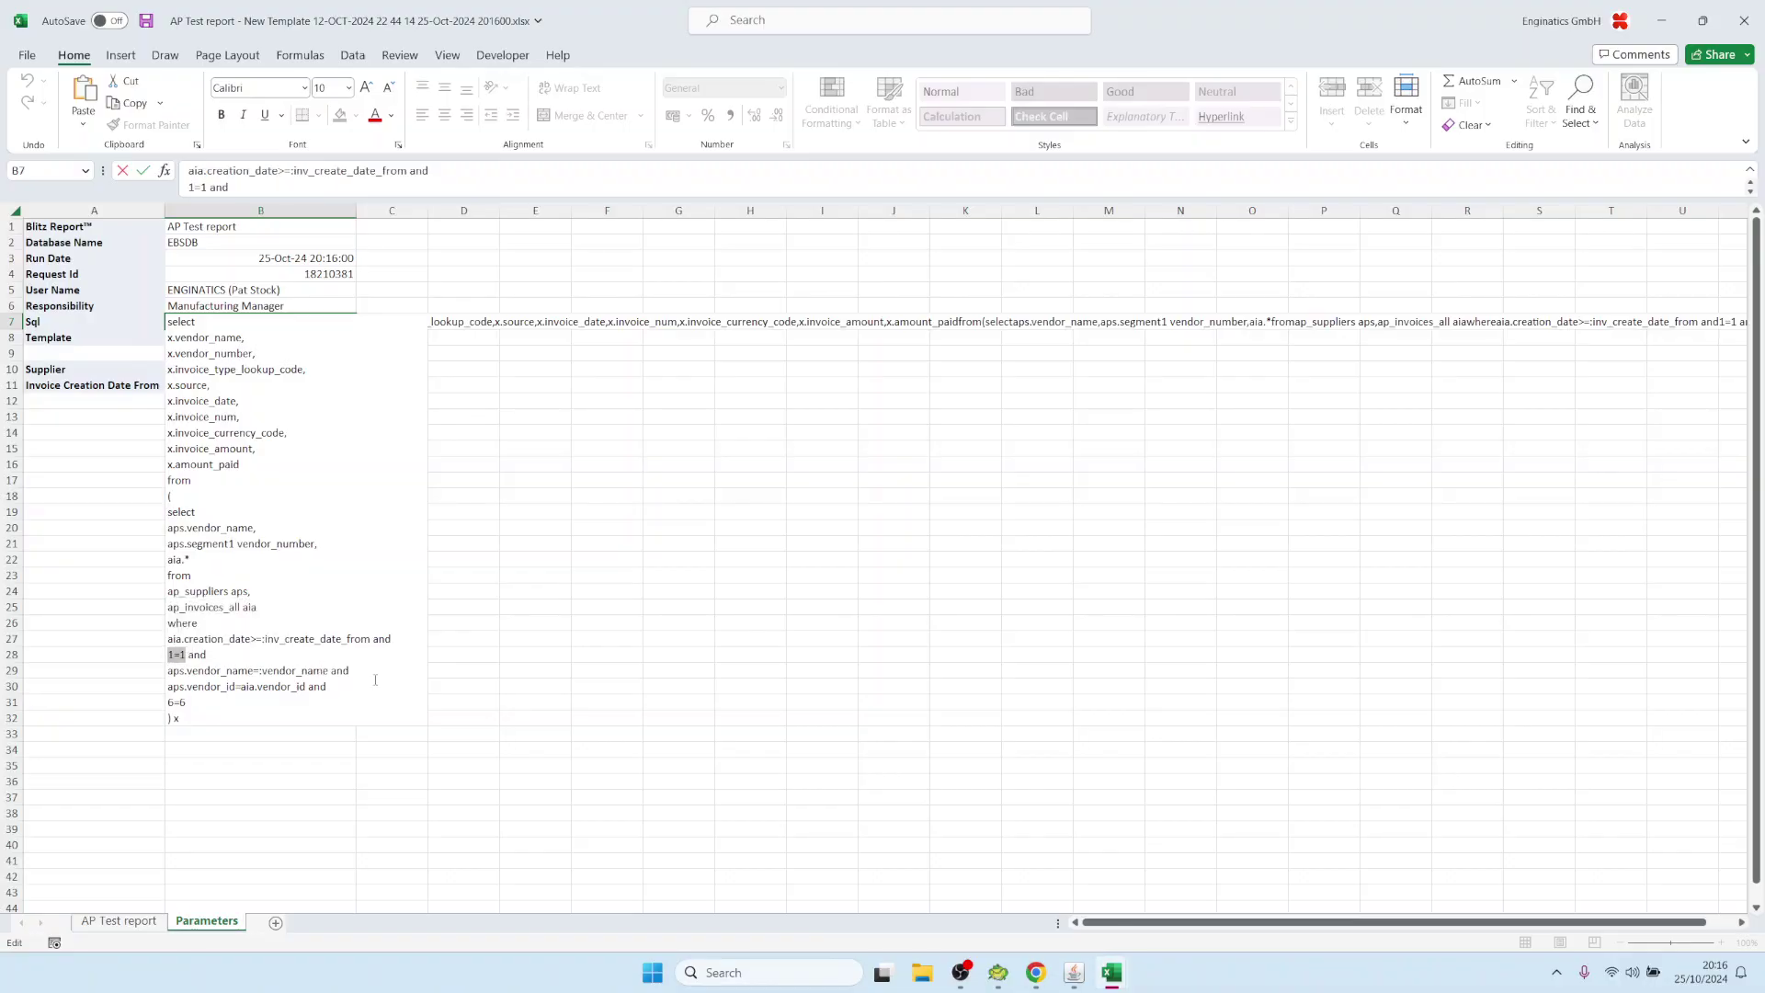
{"action": "left_click_drag", "start_coordinate": [188, 702], "coordinate": [321, 691]}
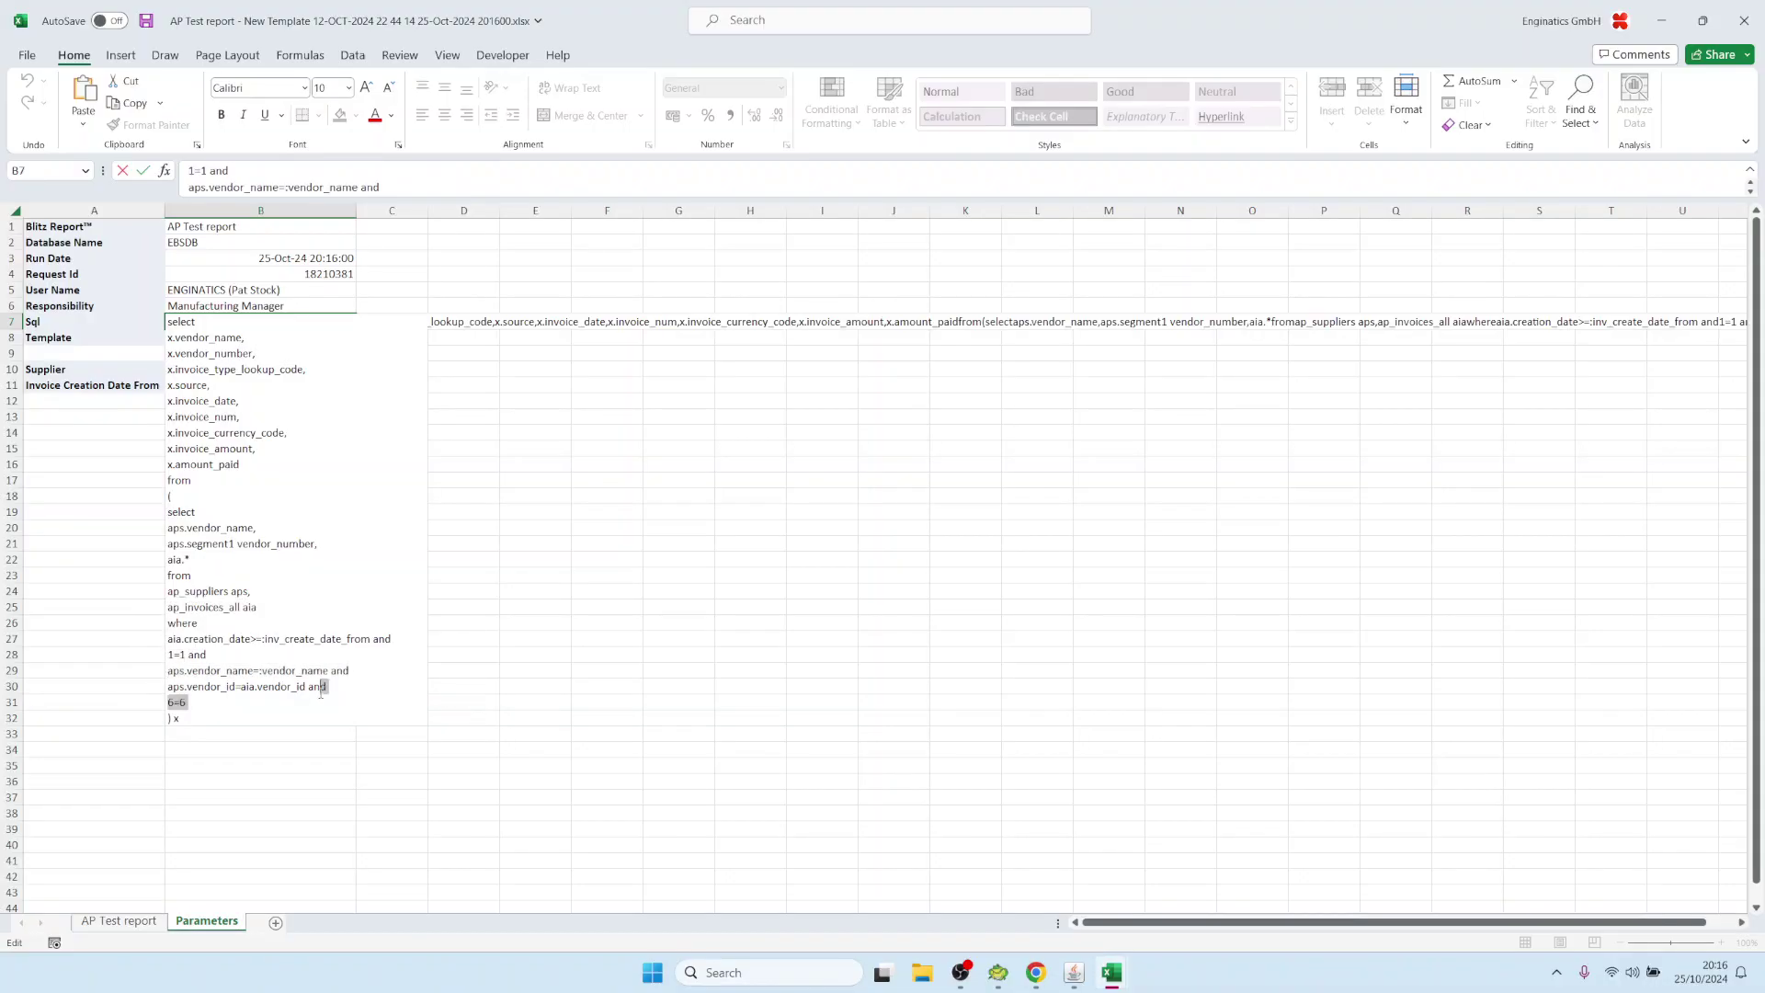
{"action": "left_click", "coordinate": [347, 677]}
{"action": "double_click", "coordinate": [340, 671]}
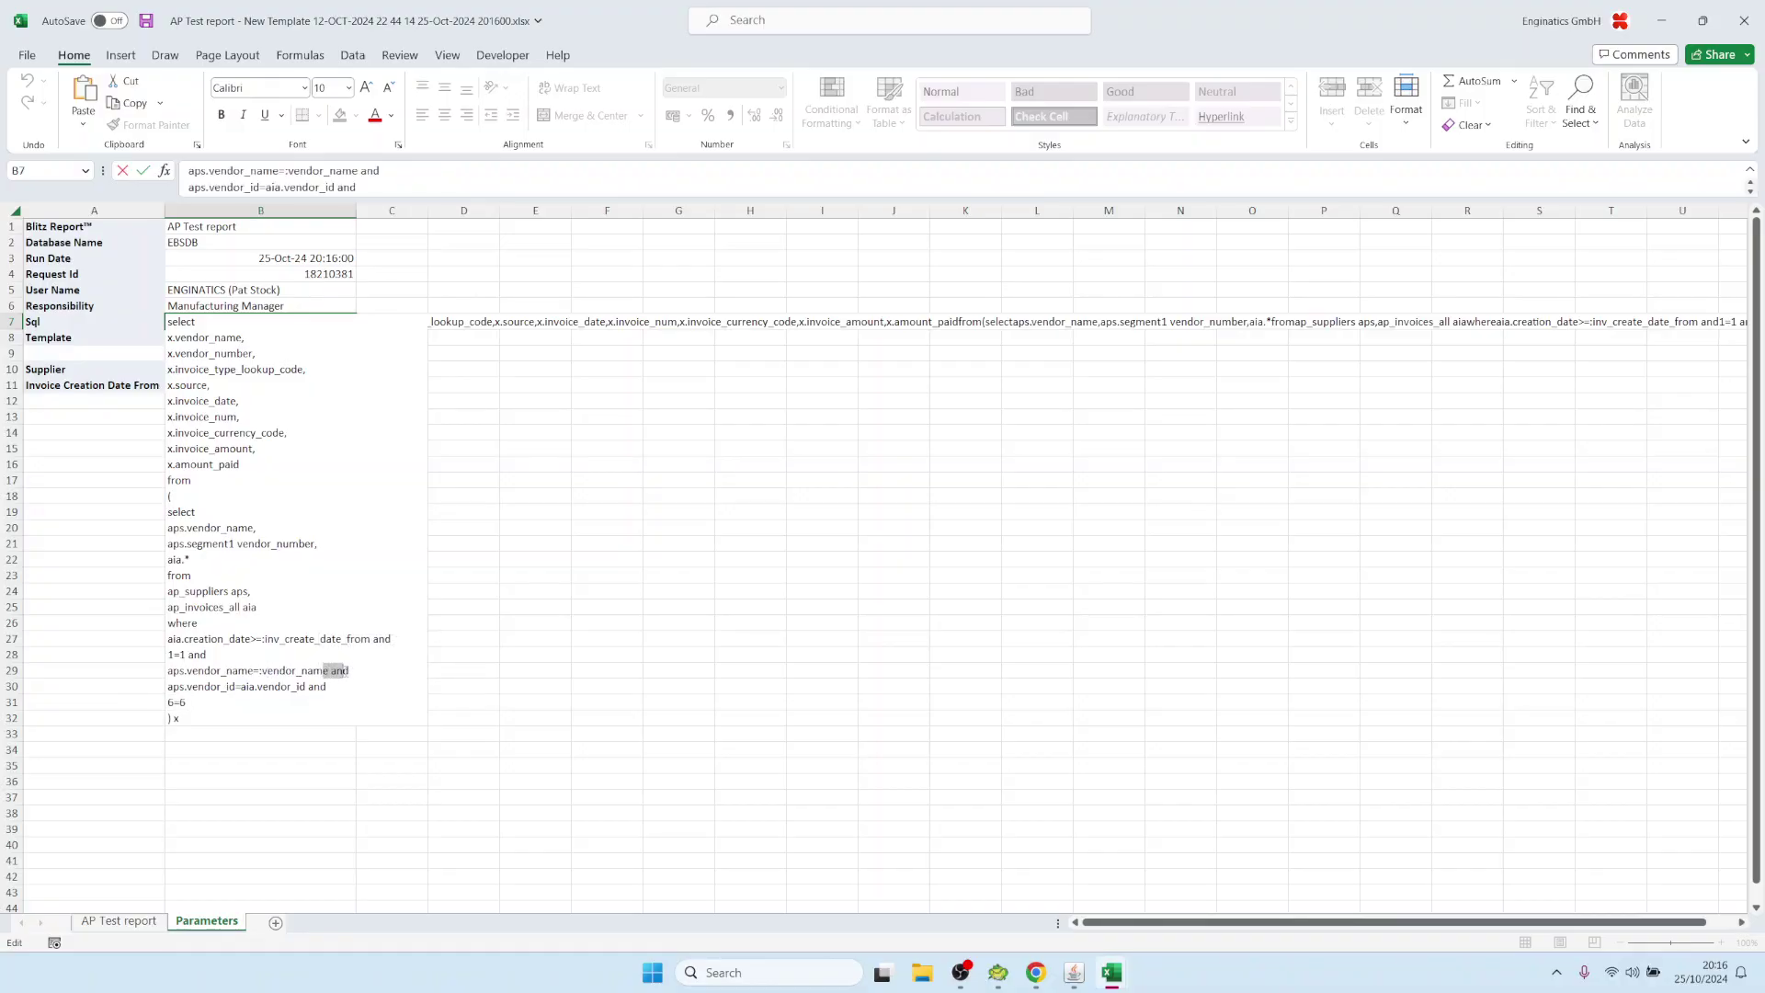
{"action": "left_click", "coordinate": [359, 659]}
{"action": "double_click", "coordinate": [340, 671]}
{"action": "left_click", "coordinate": [230, 664]}
Compare the 1=1 anchor with the aia.creation_date condition above it in the executed SQL, leaving the cell unedited
{"action": "double_click", "coordinate": [182, 654]}
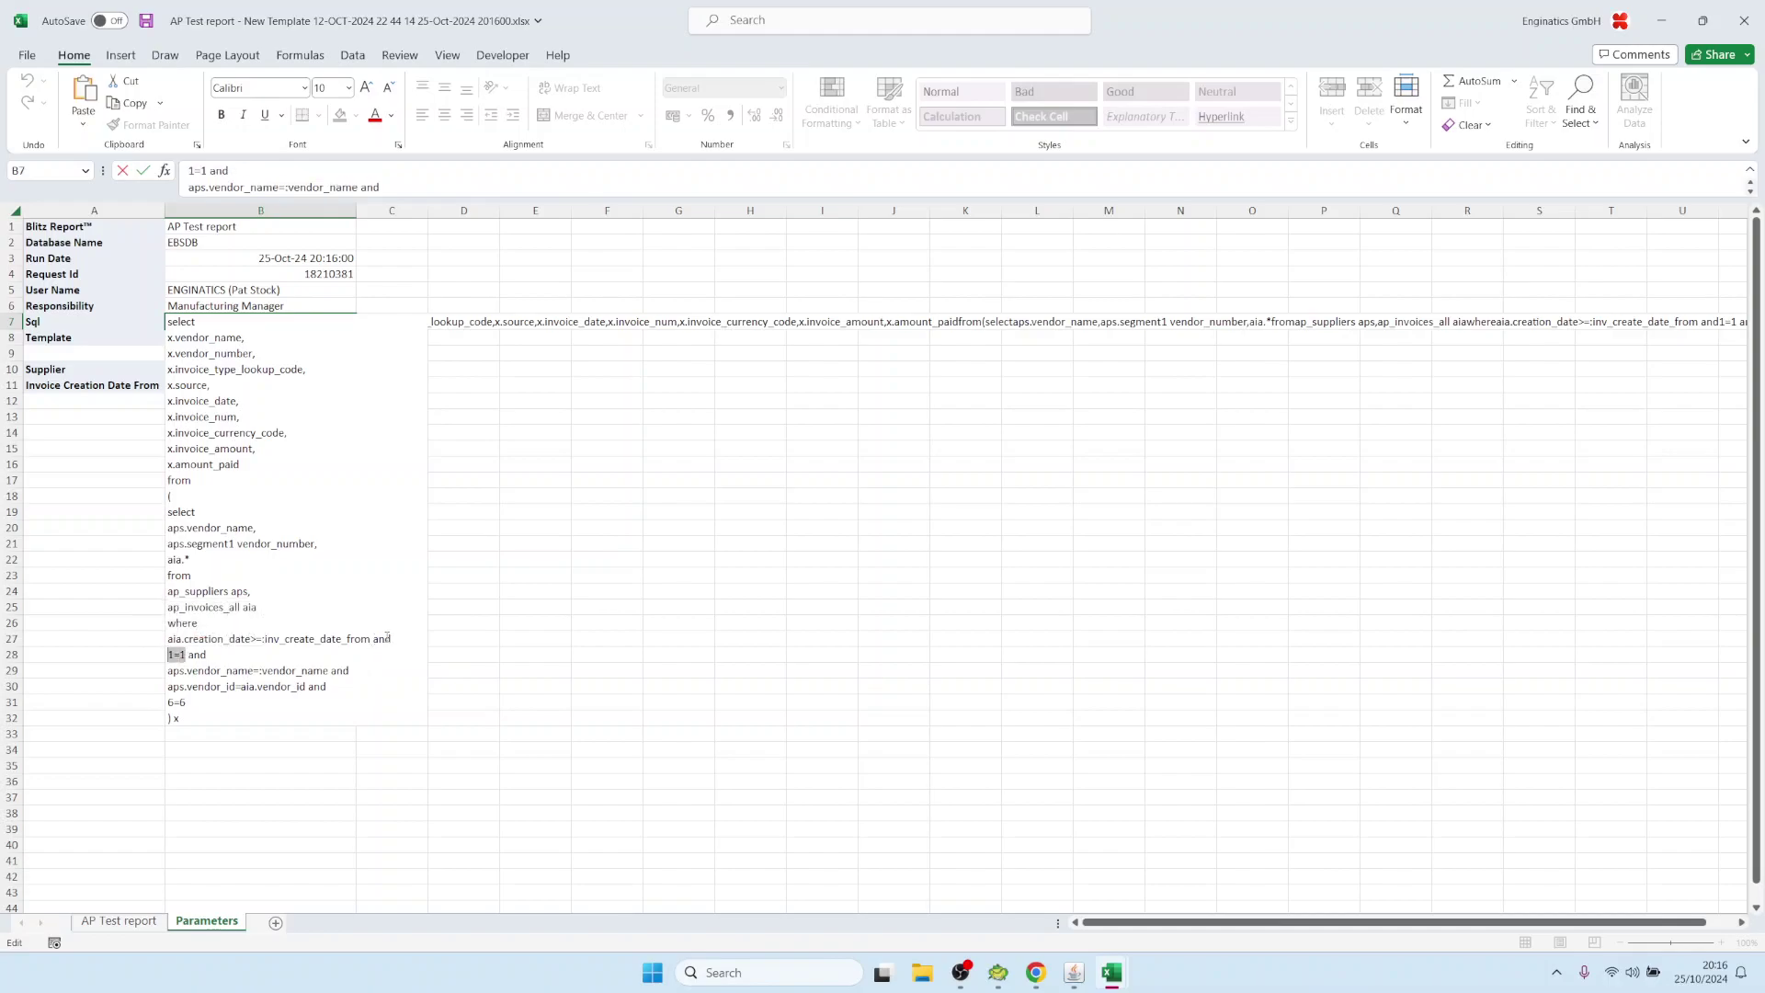
{"action": "left_click_drag", "start_coordinate": [370, 642], "coordinate": [393, 638]}
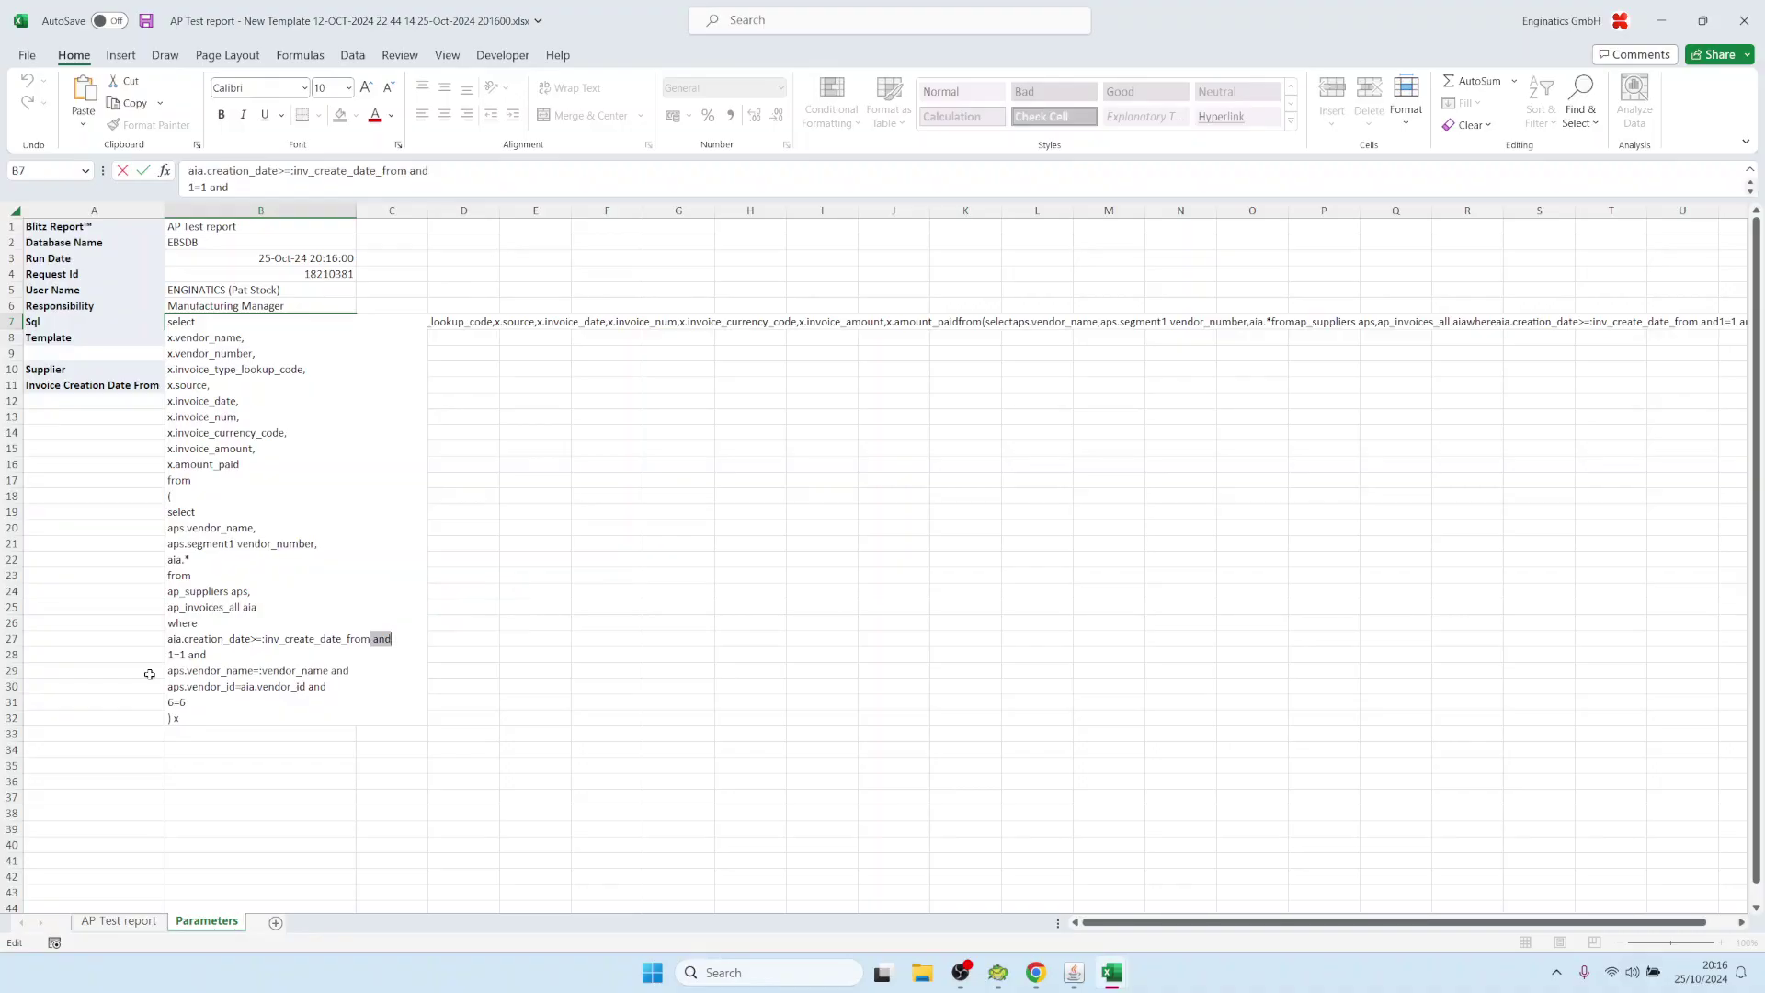
{"action": "left_click", "coordinate": [265, 644]}
{"action": "left_click_drag", "start_coordinate": [368, 638], "coordinate": [167, 638]}
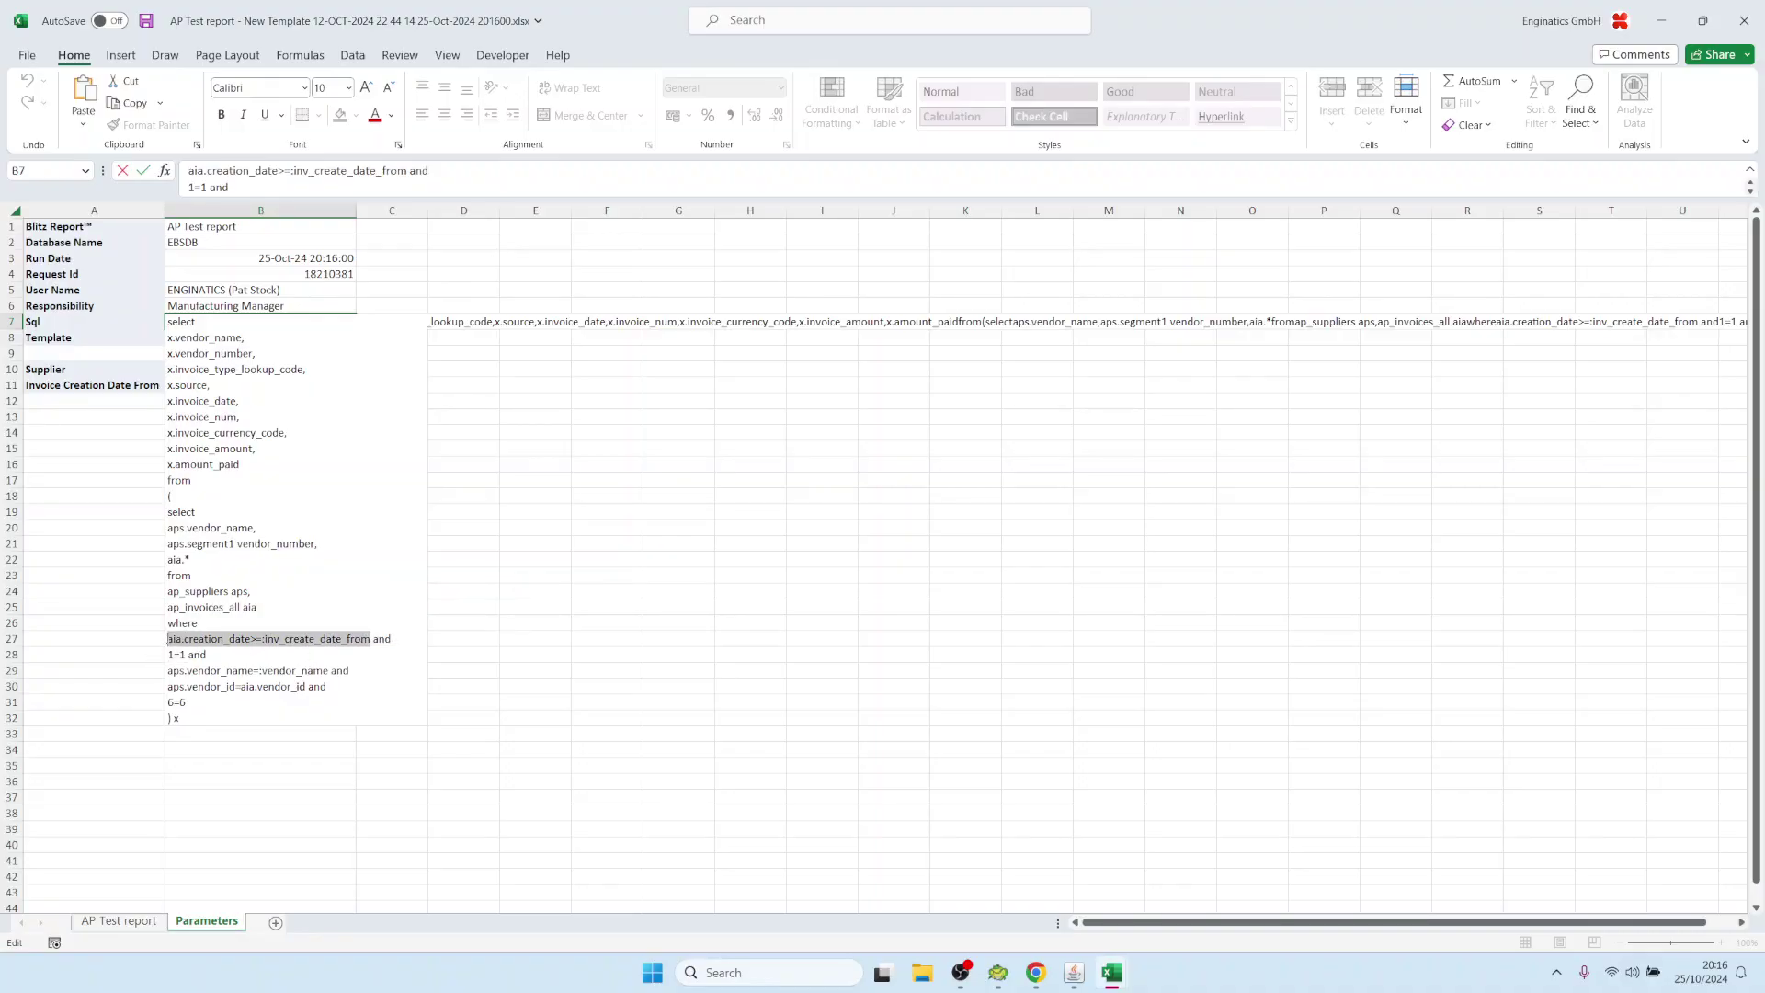
{"action": "left_click", "coordinate": [409, 595]}
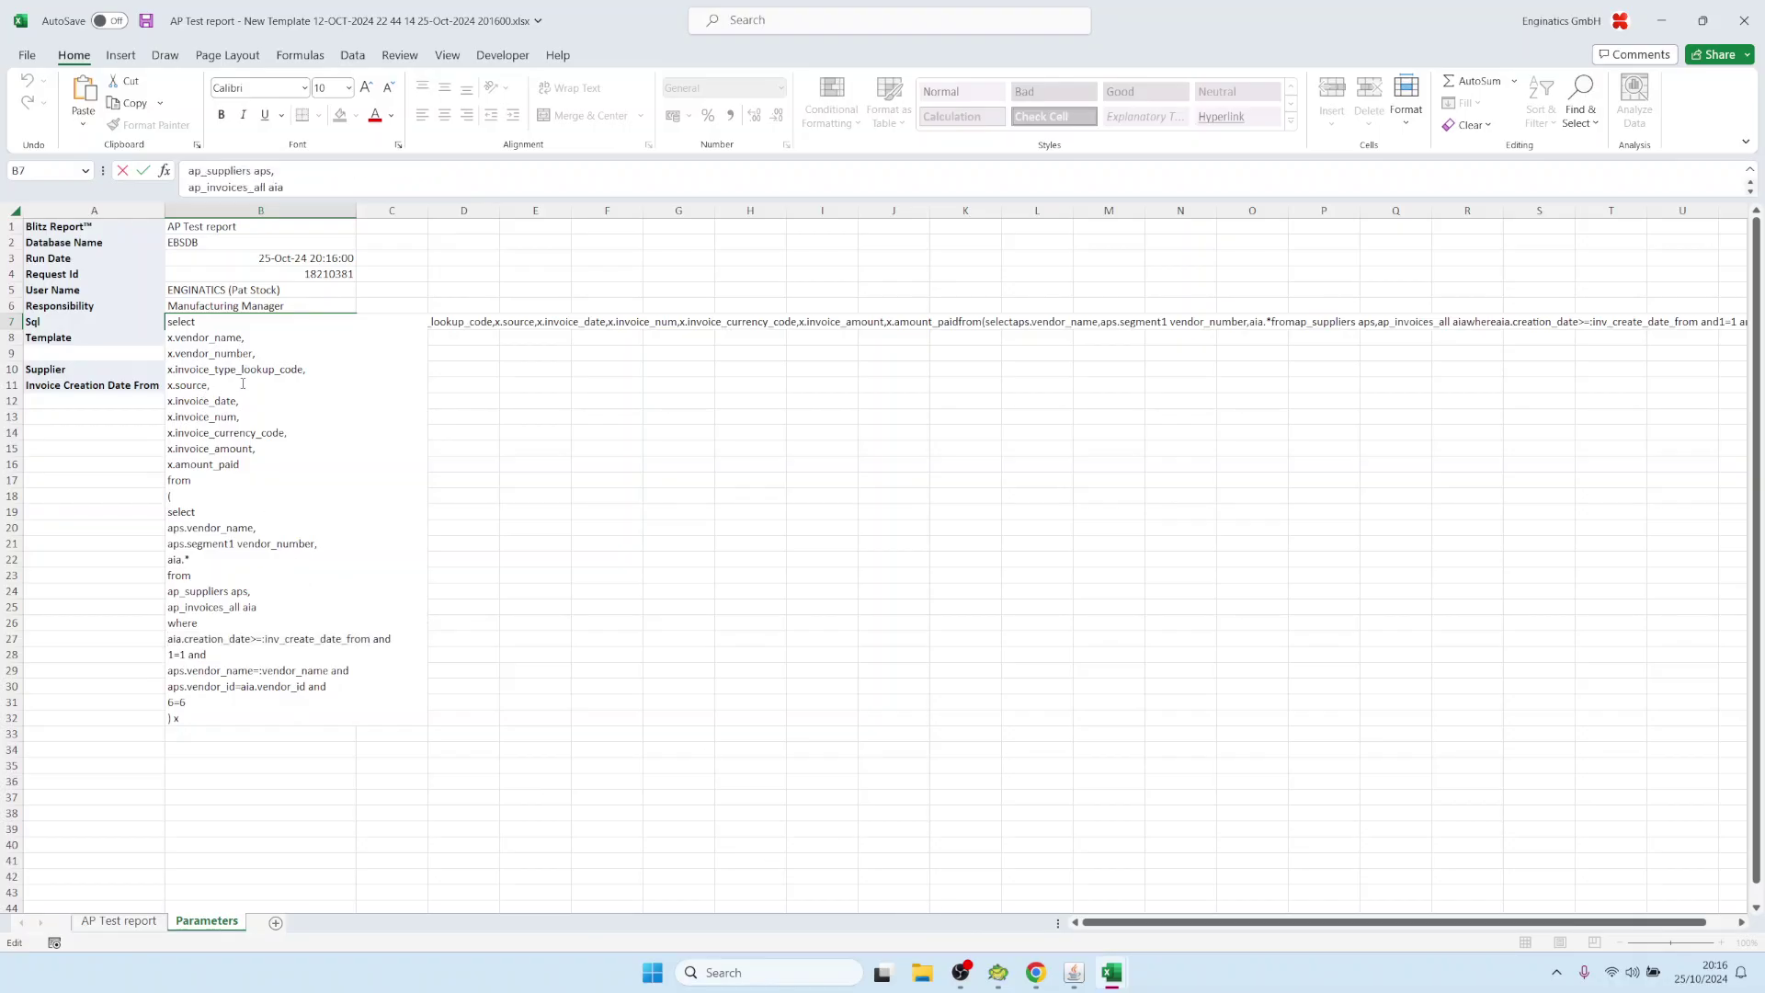
{"action": "left_click", "coordinate": [276, 356]}
{"action": "key", "text": "Escape"}
Switch to the Blitz Reports Setup form in Oracle Applications
{"action": "left_click", "coordinate": [998, 972]}
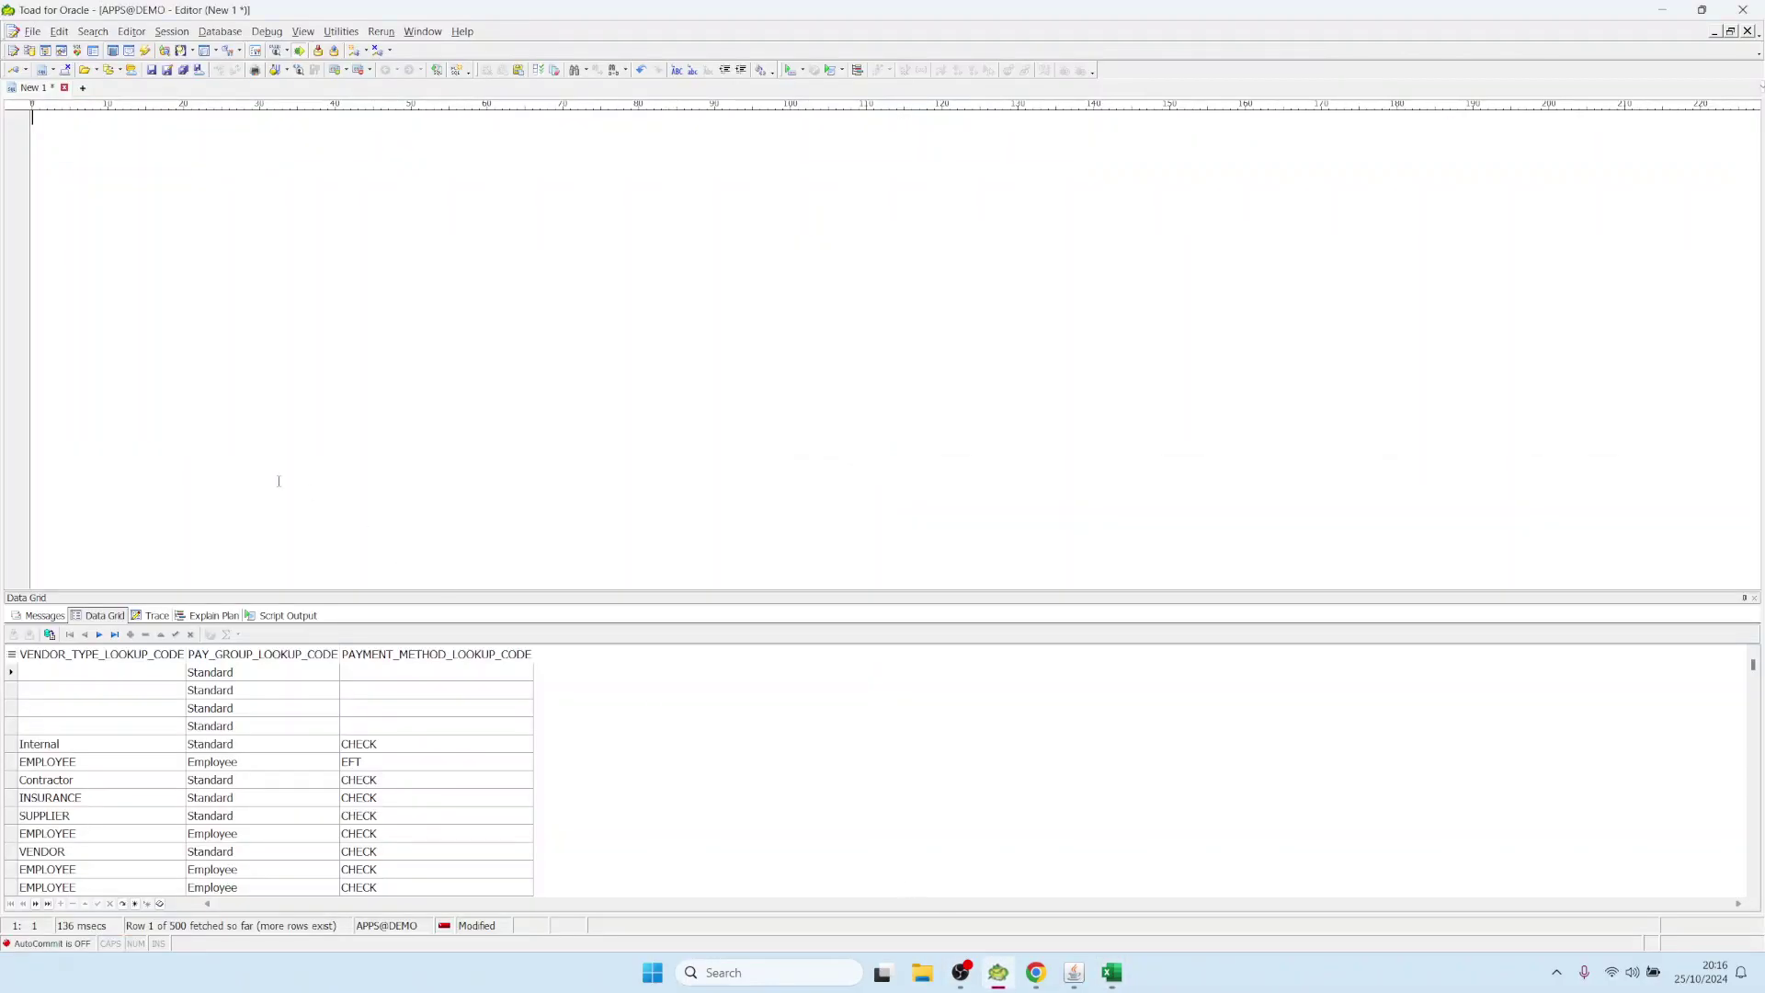
{"action": "left_click", "coordinate": [1074, 972]}
{"action": "left_click", "coordinate": [1022, 257]}
{"action": "left_click", "coordinate": [108, 370]}
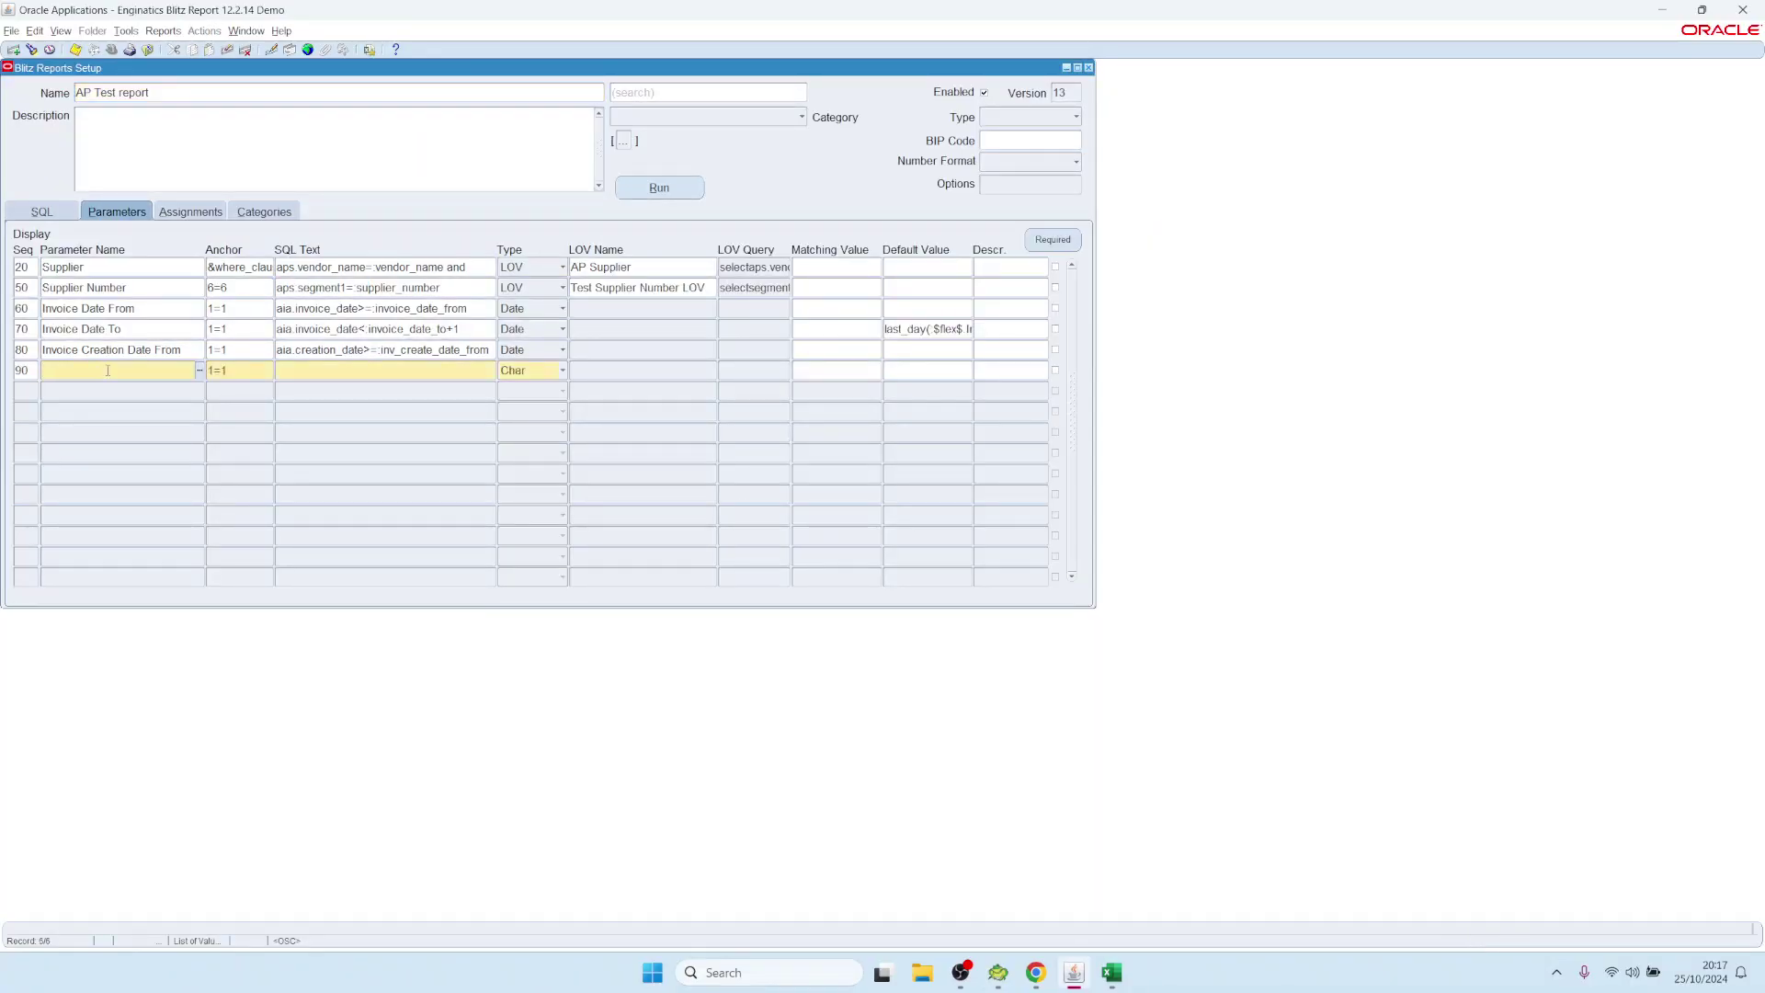
{"action": "type", "text": "Sh"}
{"action": "key", "text": "BackSpace"}
{"action": "key", "text": "BackSpace"}
{"action": "left_click", "coordinate": [244, 50]}
In the AP Test report's SQL, insert &supplier_columns on a new line above aia.* and delete the &where_clause line
{"action": "left_click", "coordinate": [55, 212]}
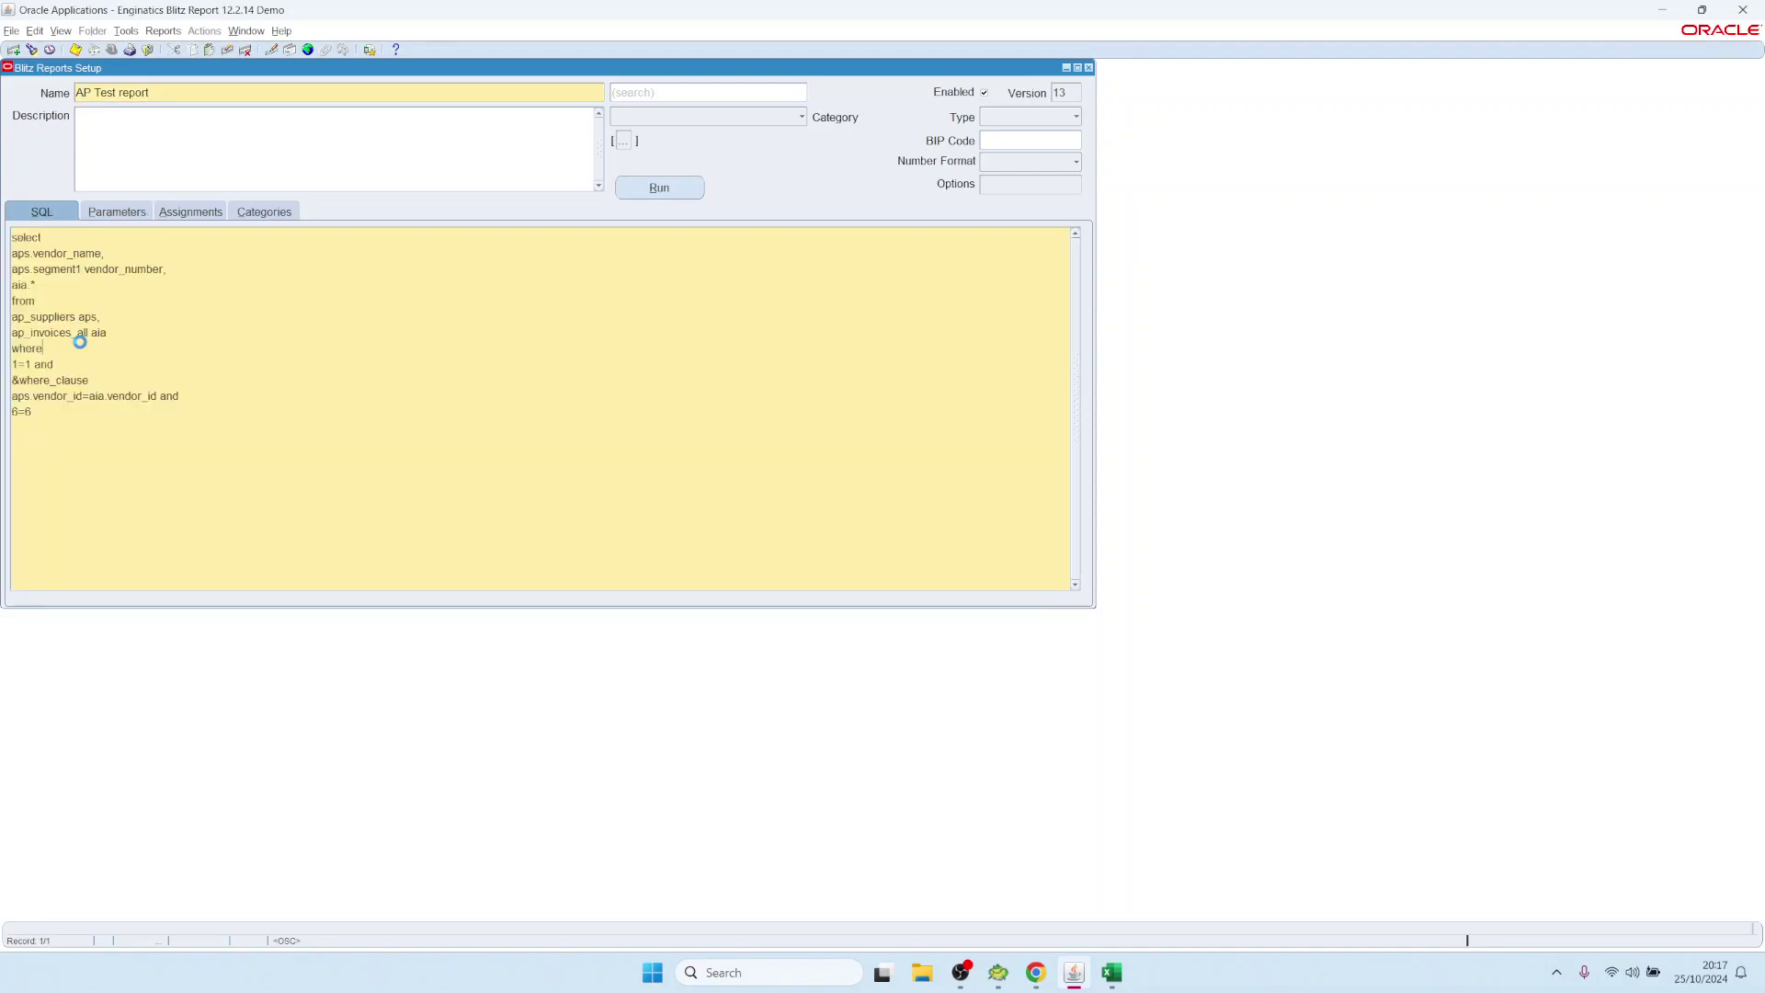
{"action": "key", "text": "End"}
{"action": "key", "text": "Return"}
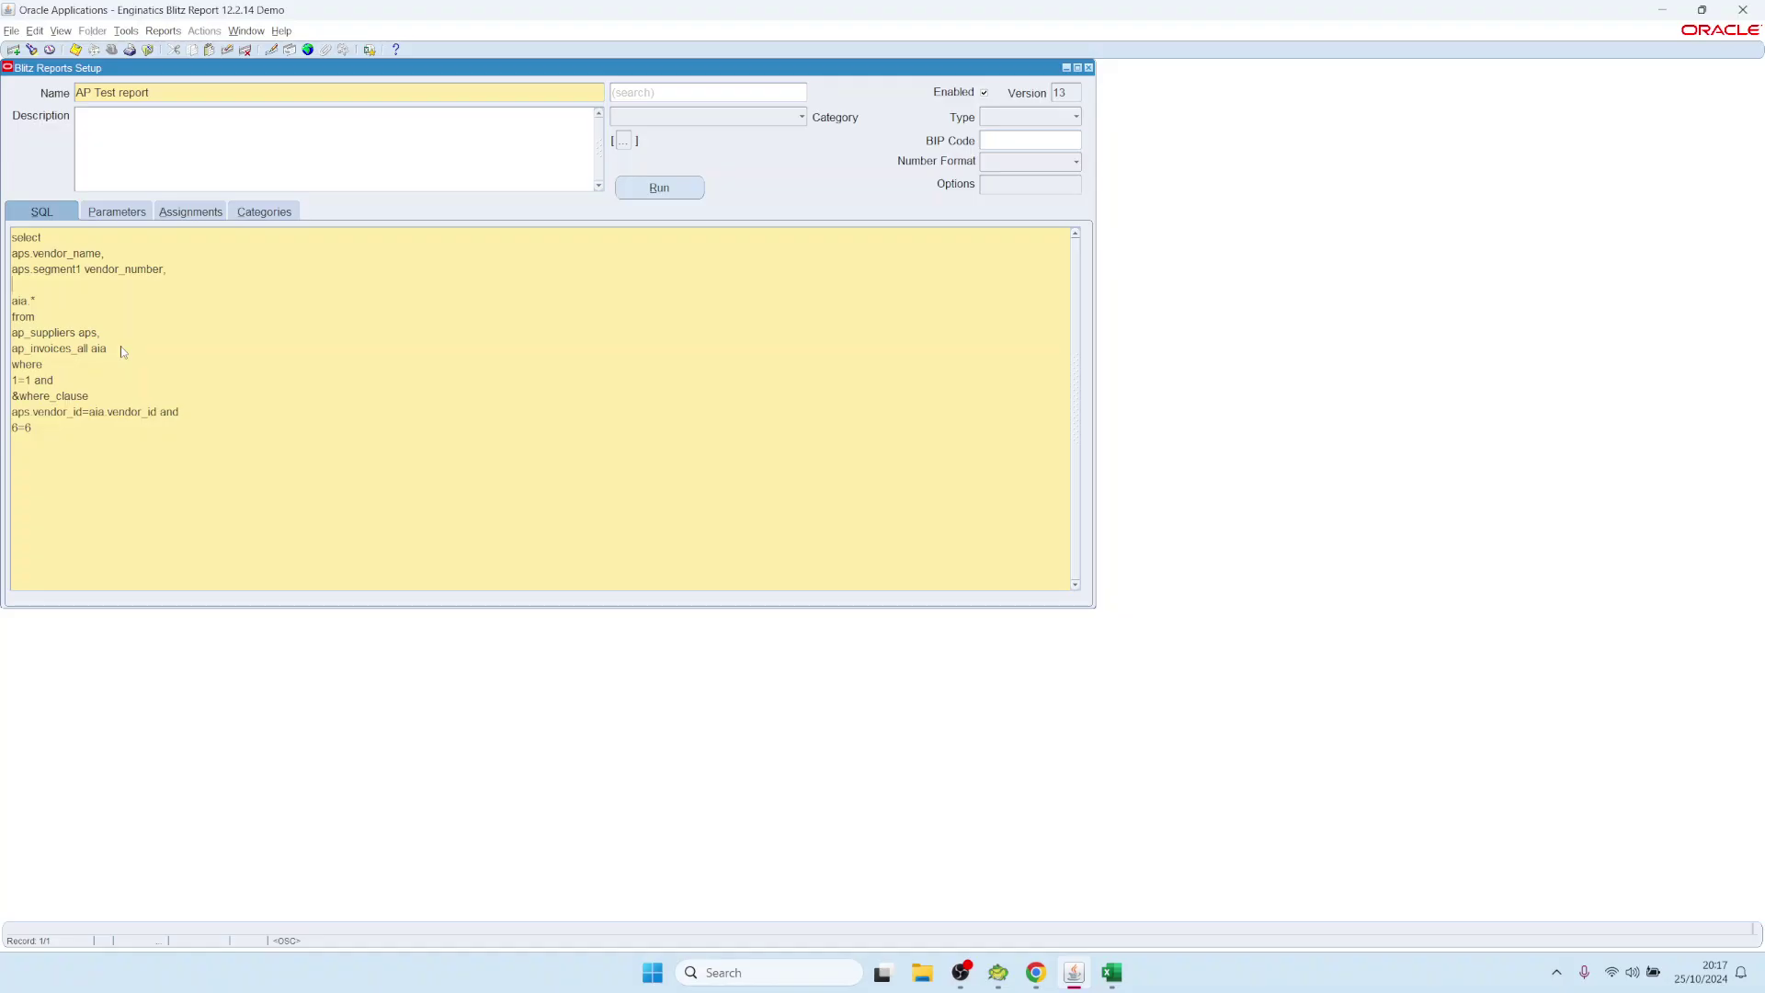
{"action": "type", "text": "&supplier_columns"}
{"action": "key", "text": "shift+Home"}
{"action": "key", "text": "BackSpace"}
{"action": "key", "text": "BackSpace"}
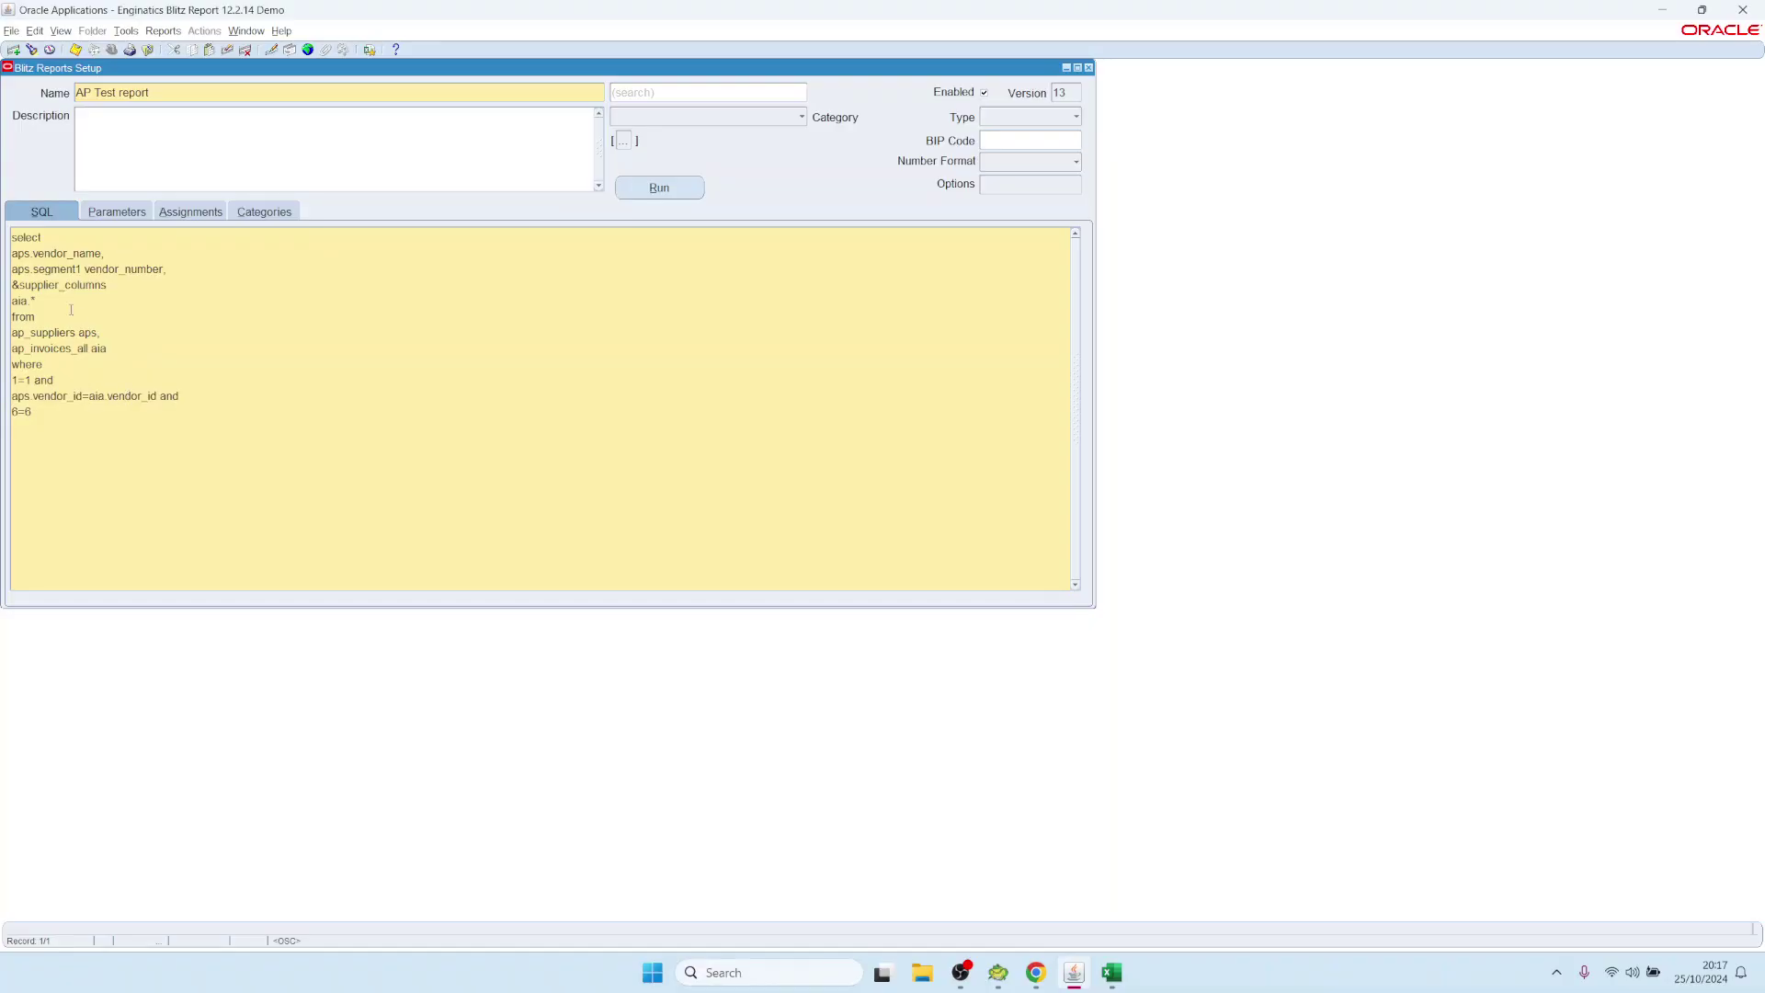
{"action": "left_click_drag", "start_coordinate": [143, 291], "coordinate": [11, 286]}
{"action": "left_click", "coordinate": [3, 287]}
{"action": "key", "text": "shift+End"}
{"action": "left_click", "coordinate": [134, 217]}
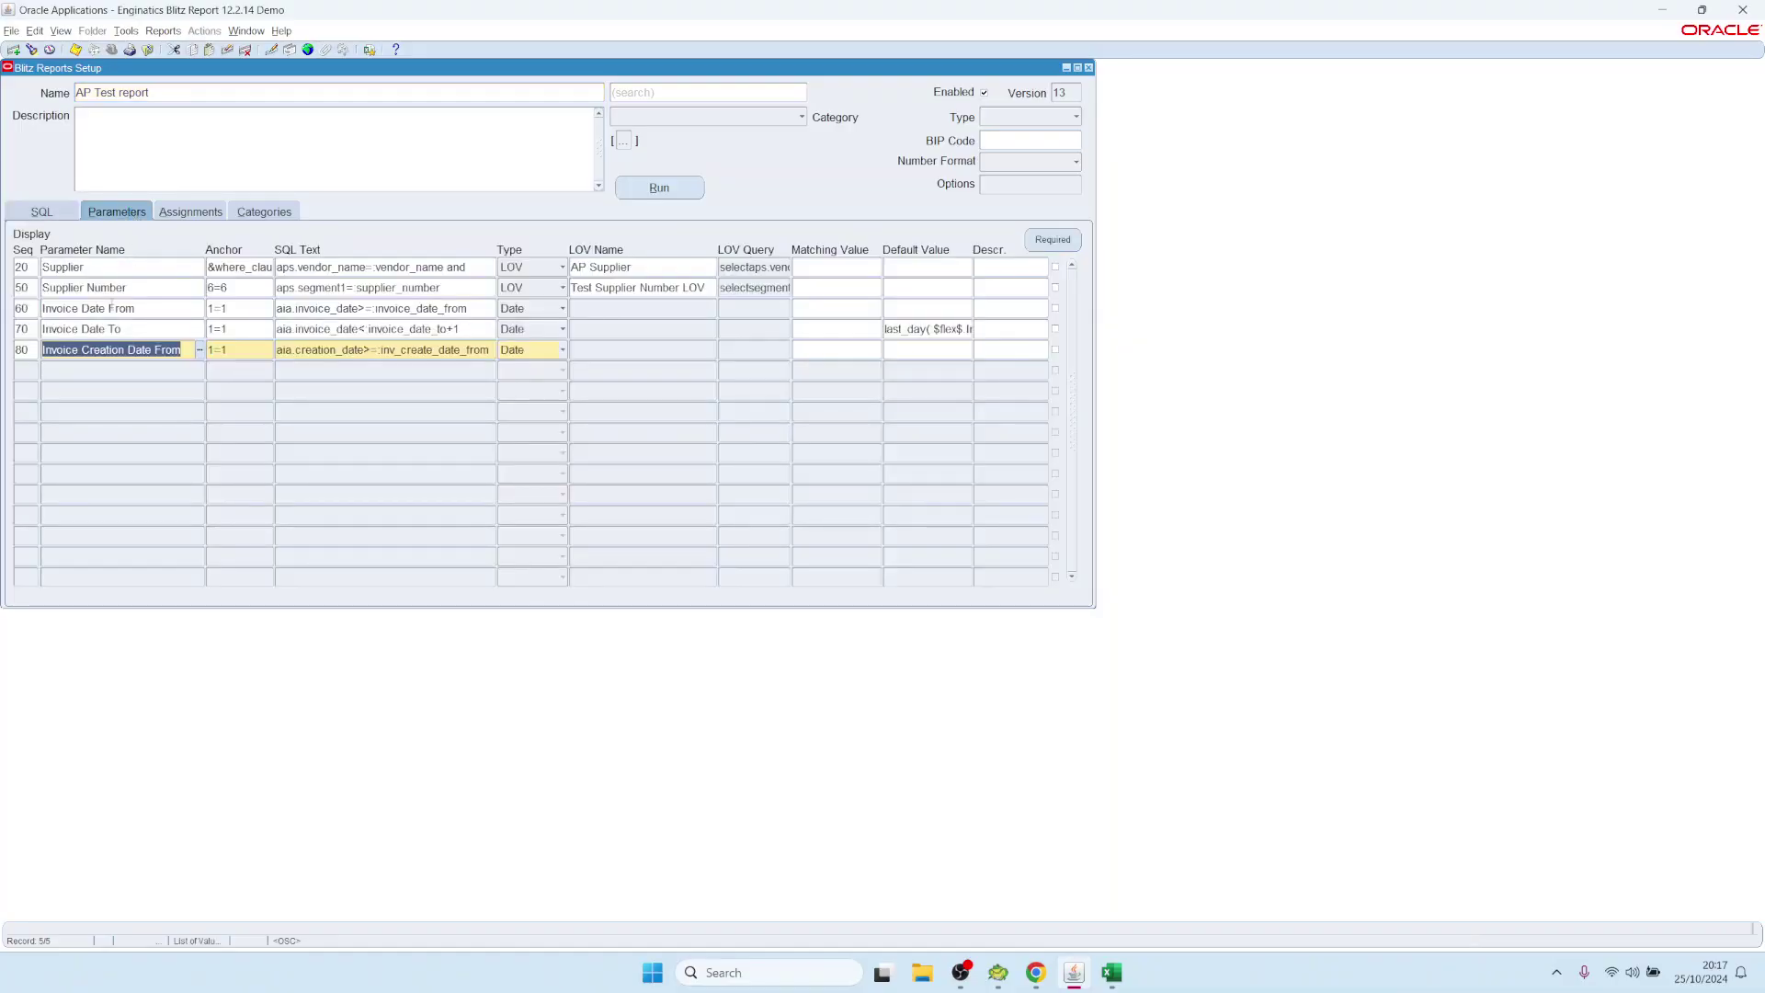
{"action": "left_click", "coordinate": [63, 217]}
{"action": "left_click", "coordinate": [108, 268]}
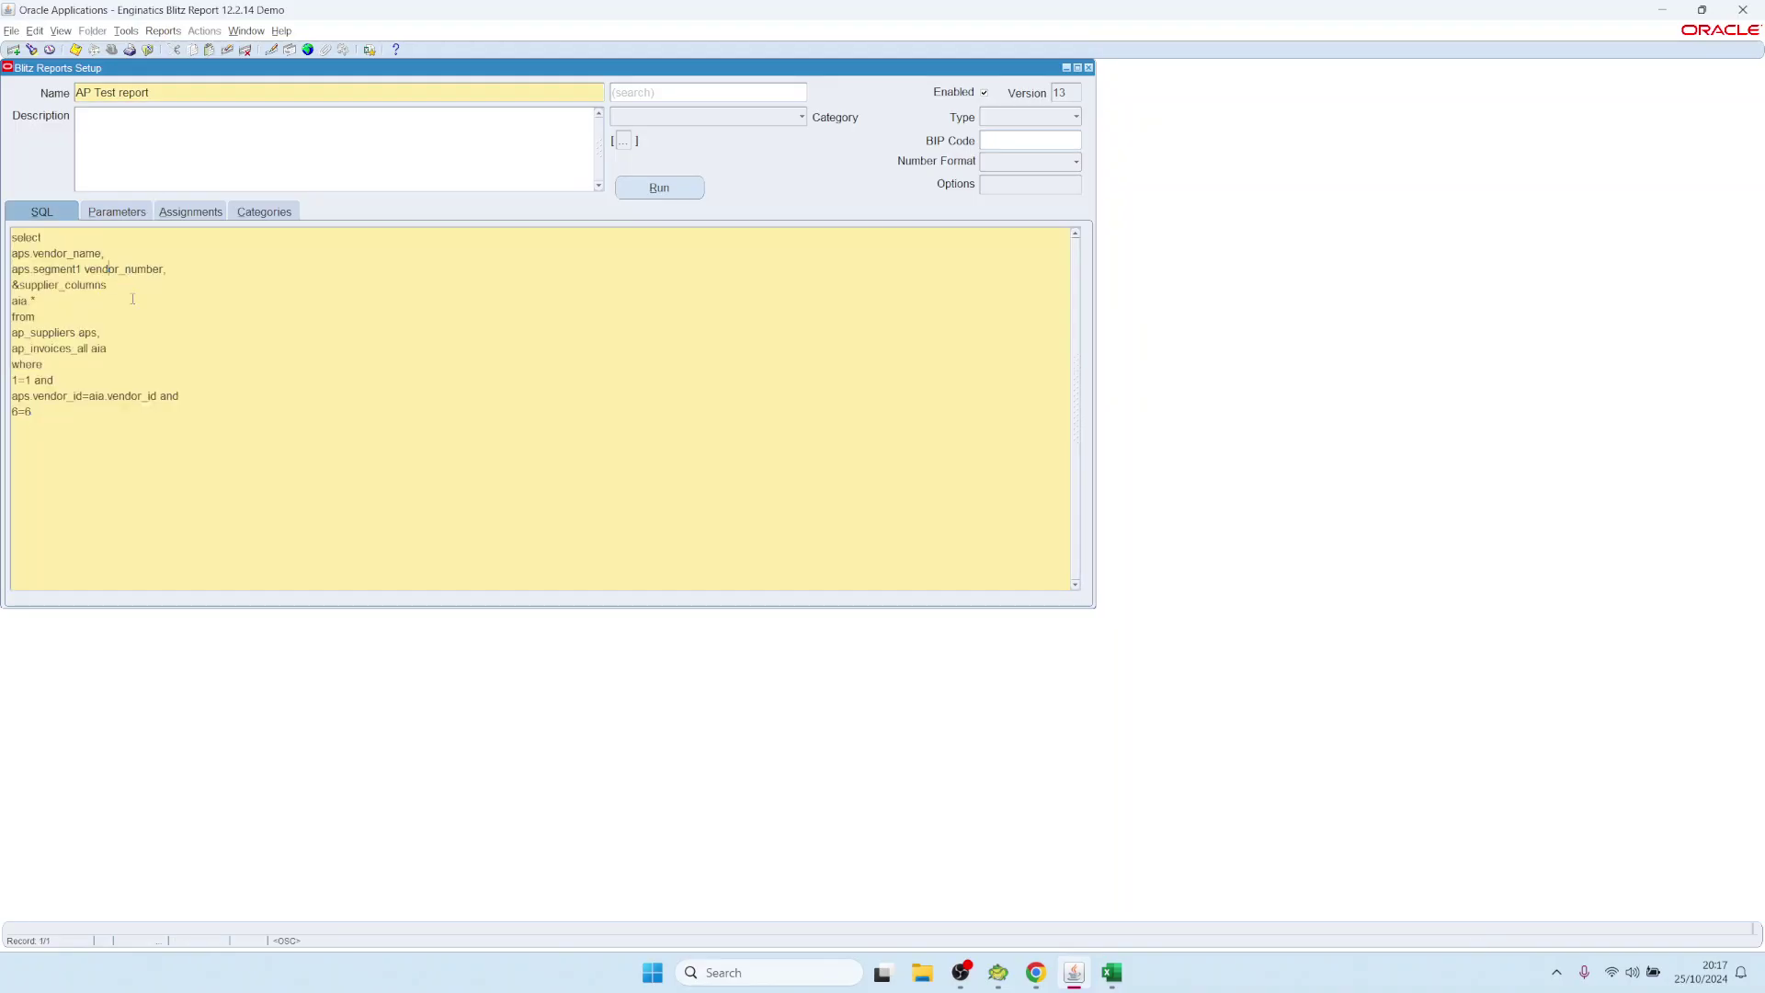
{"action": "left_click_drag", "start_coordinate": [111, 285], "coordinate": [6, 281]}
Set the anchor of the Supplier parameter to 1=1 from the list of available anchors
{"action": "left_click", "coordinate": [116, 211]}
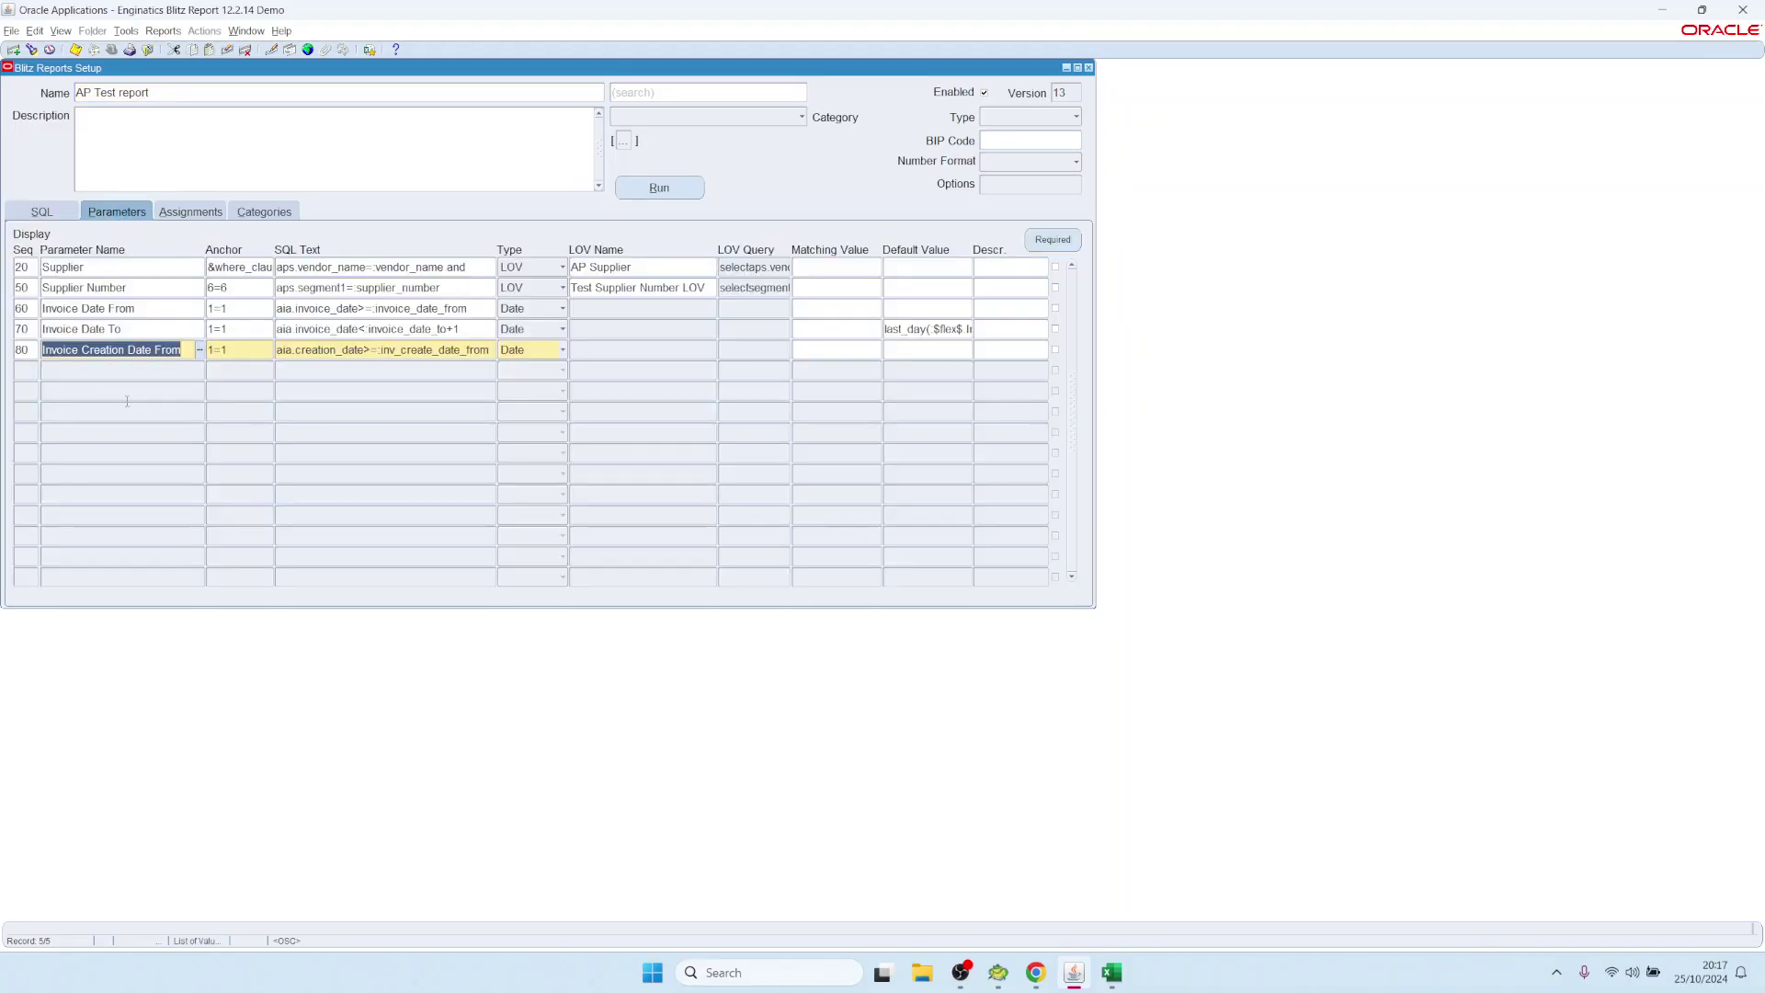
{"action": "left_click", "coordinate": [240, 265]}
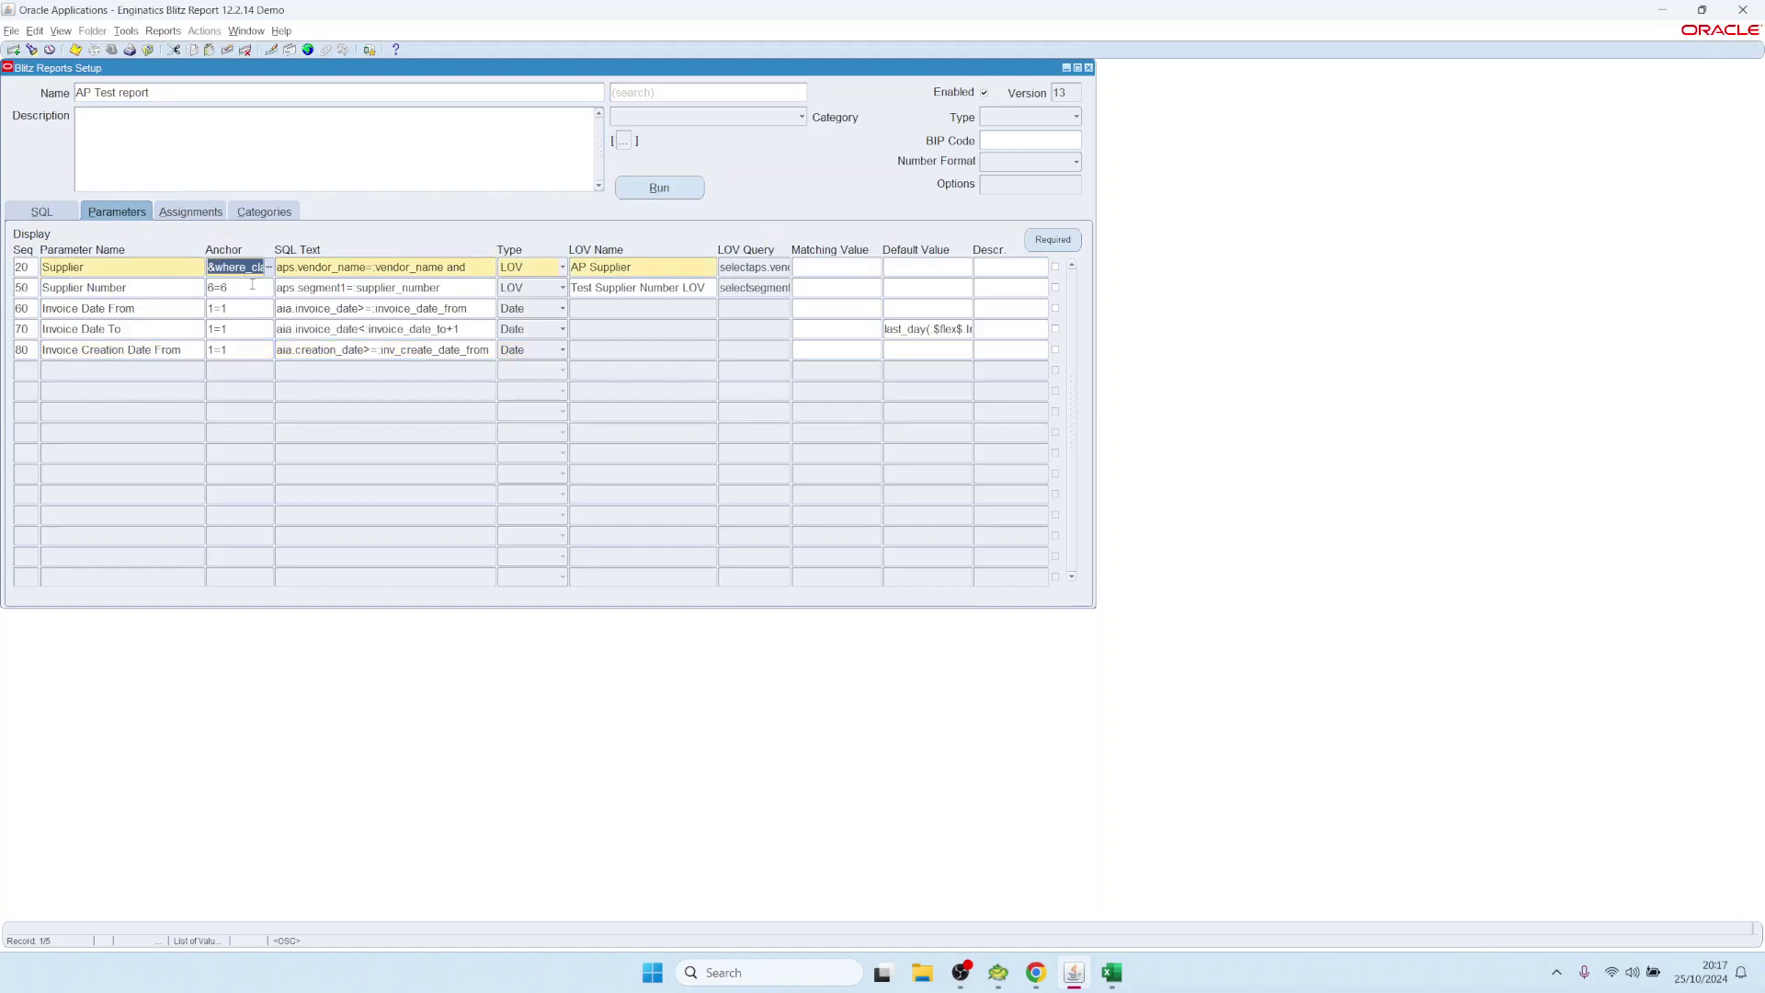
{"action": "key", "text": "ctrl+l"}
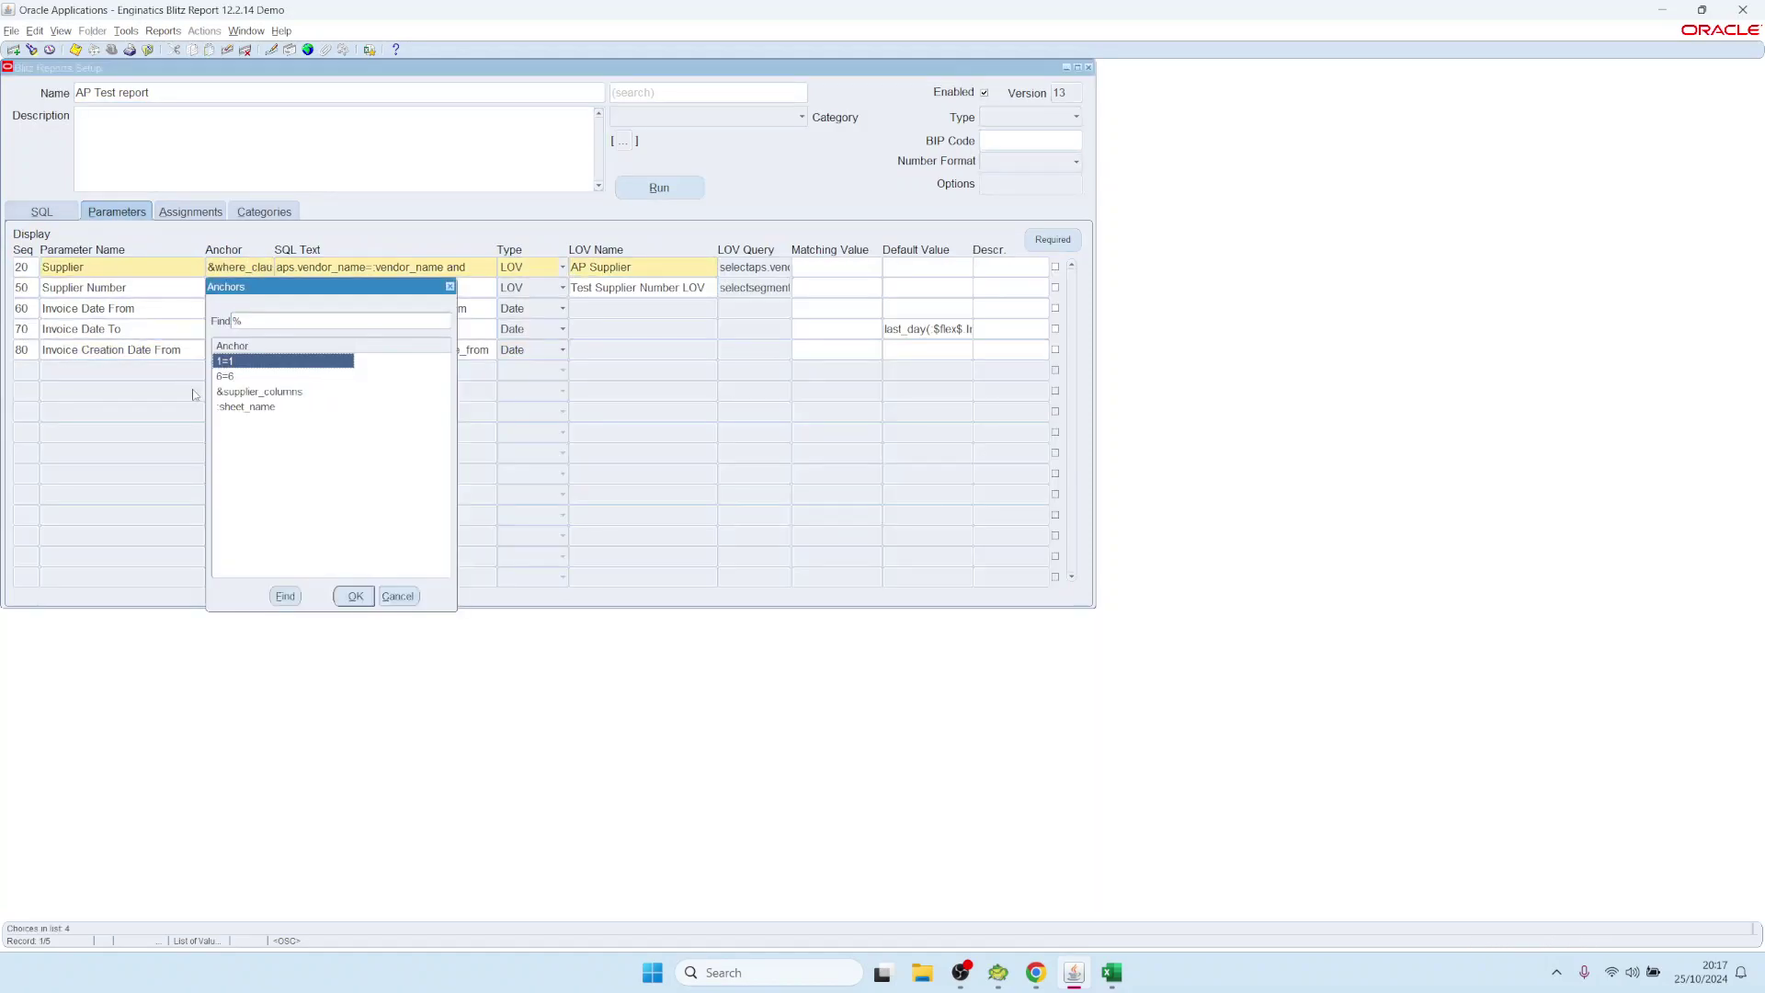
{"action": "double_click", "coordinate": [241, 361]}
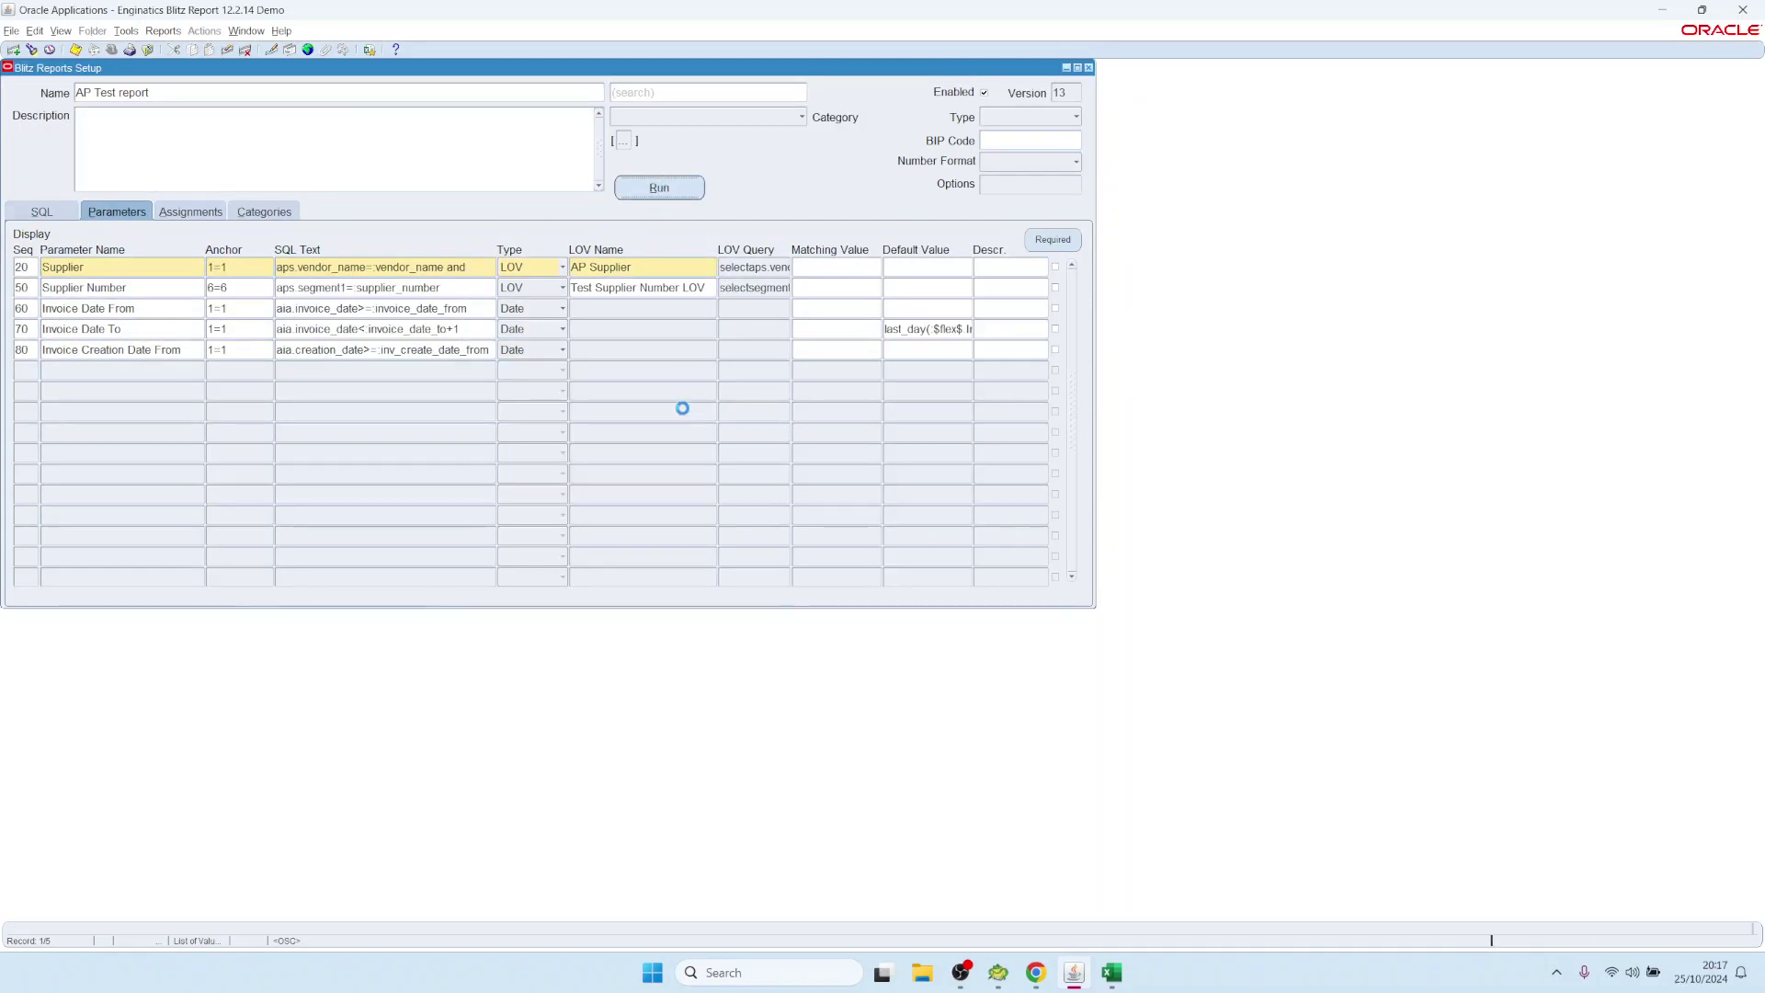
Run the AP Test report without a Supplier value and review the executed SQL on the output's Parameters sheet
{"action": "key", "text": "alt+r"}
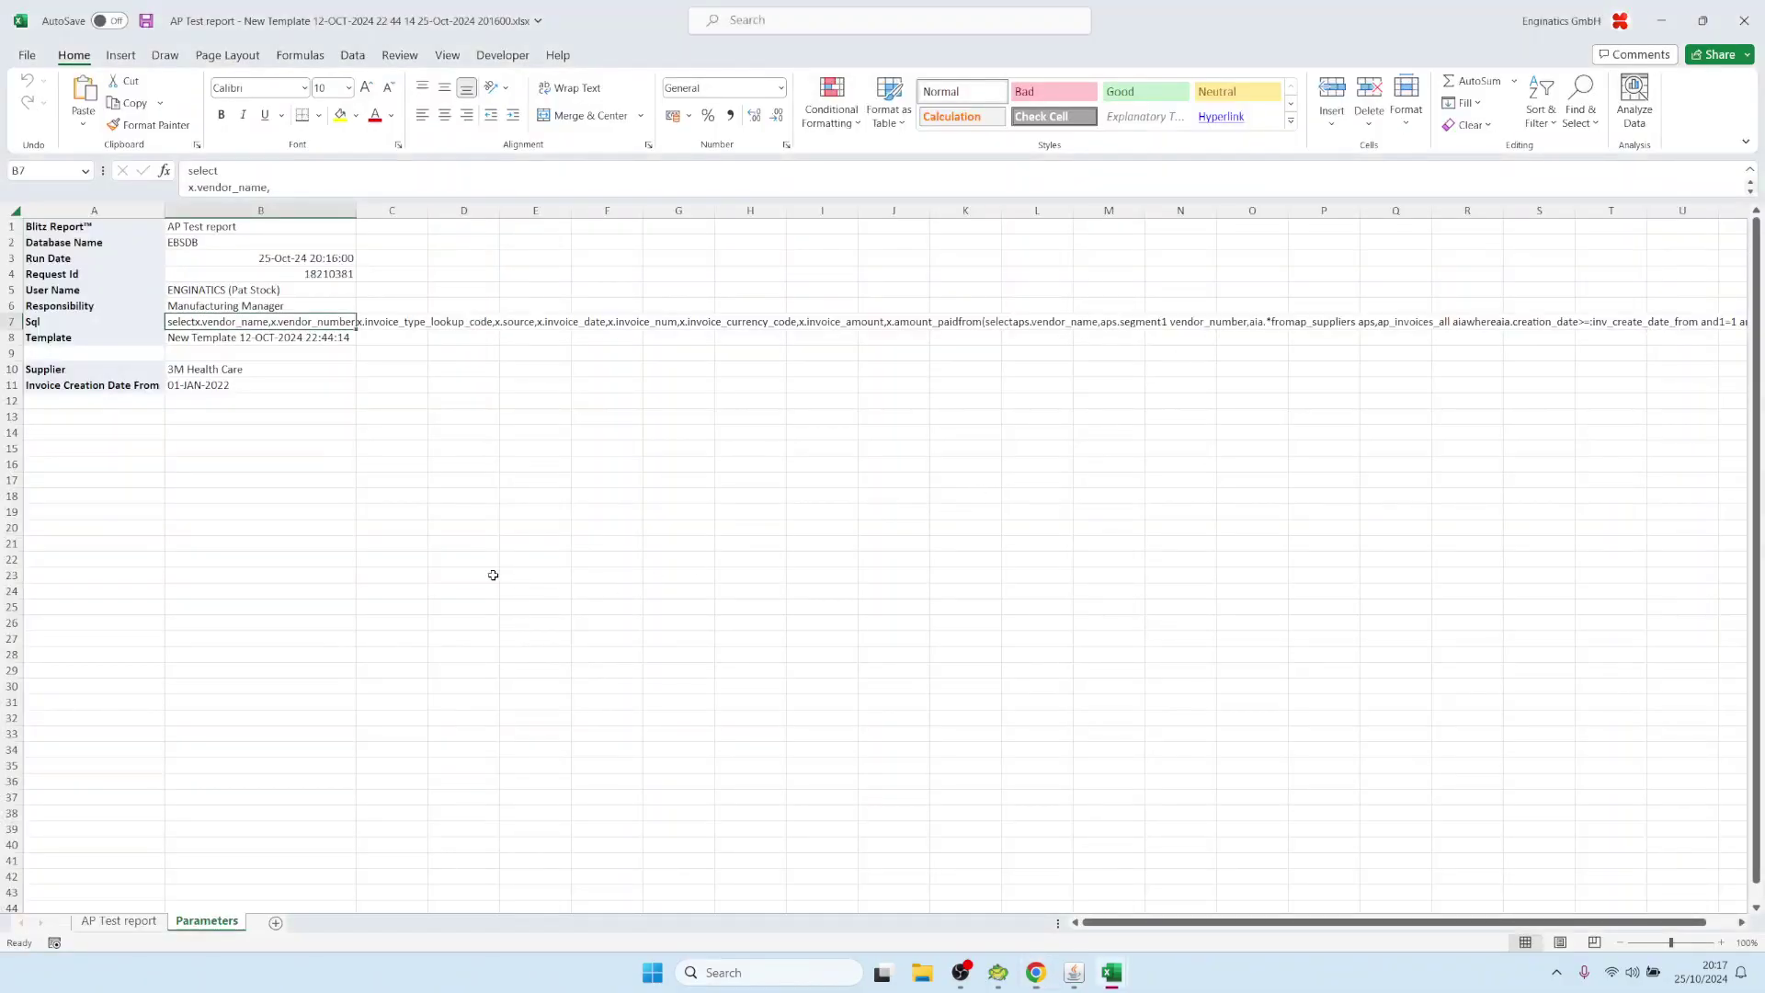
{"action": "left_click", "coordinate": [309, 444]}
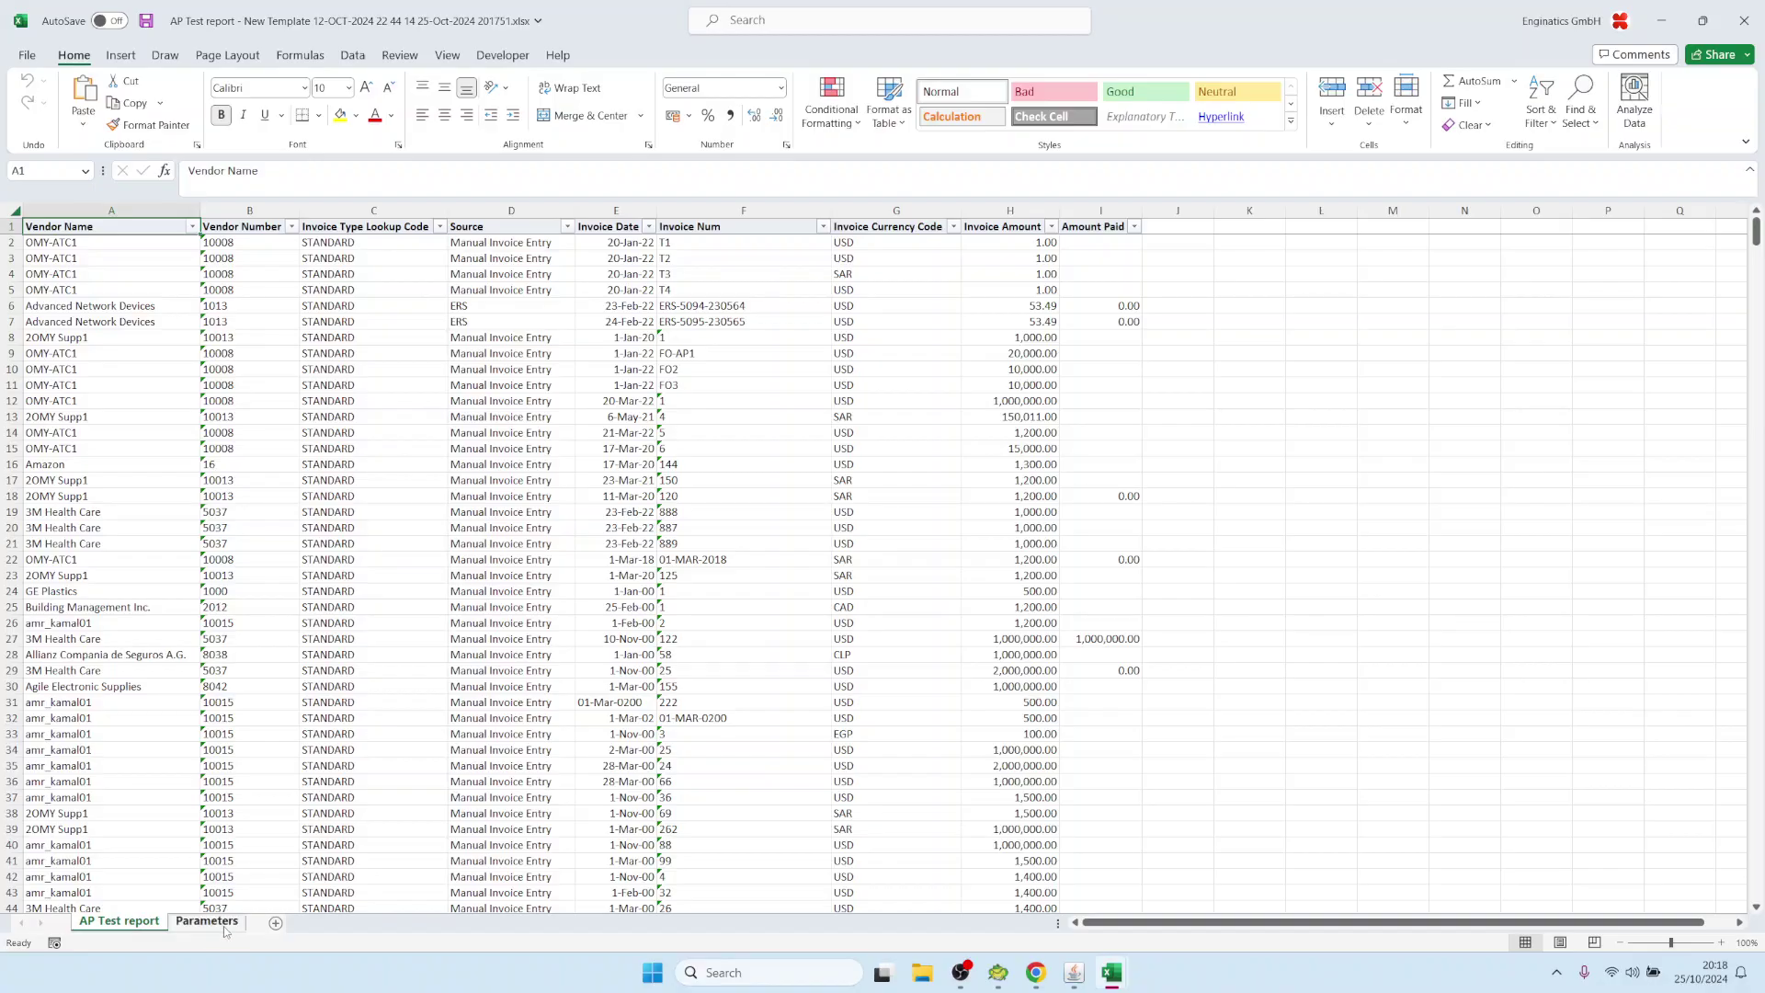
{"action": "left_click", "coordinate": [217, 920]}
{"action": "double_click", "coordinate": [260, 324]}
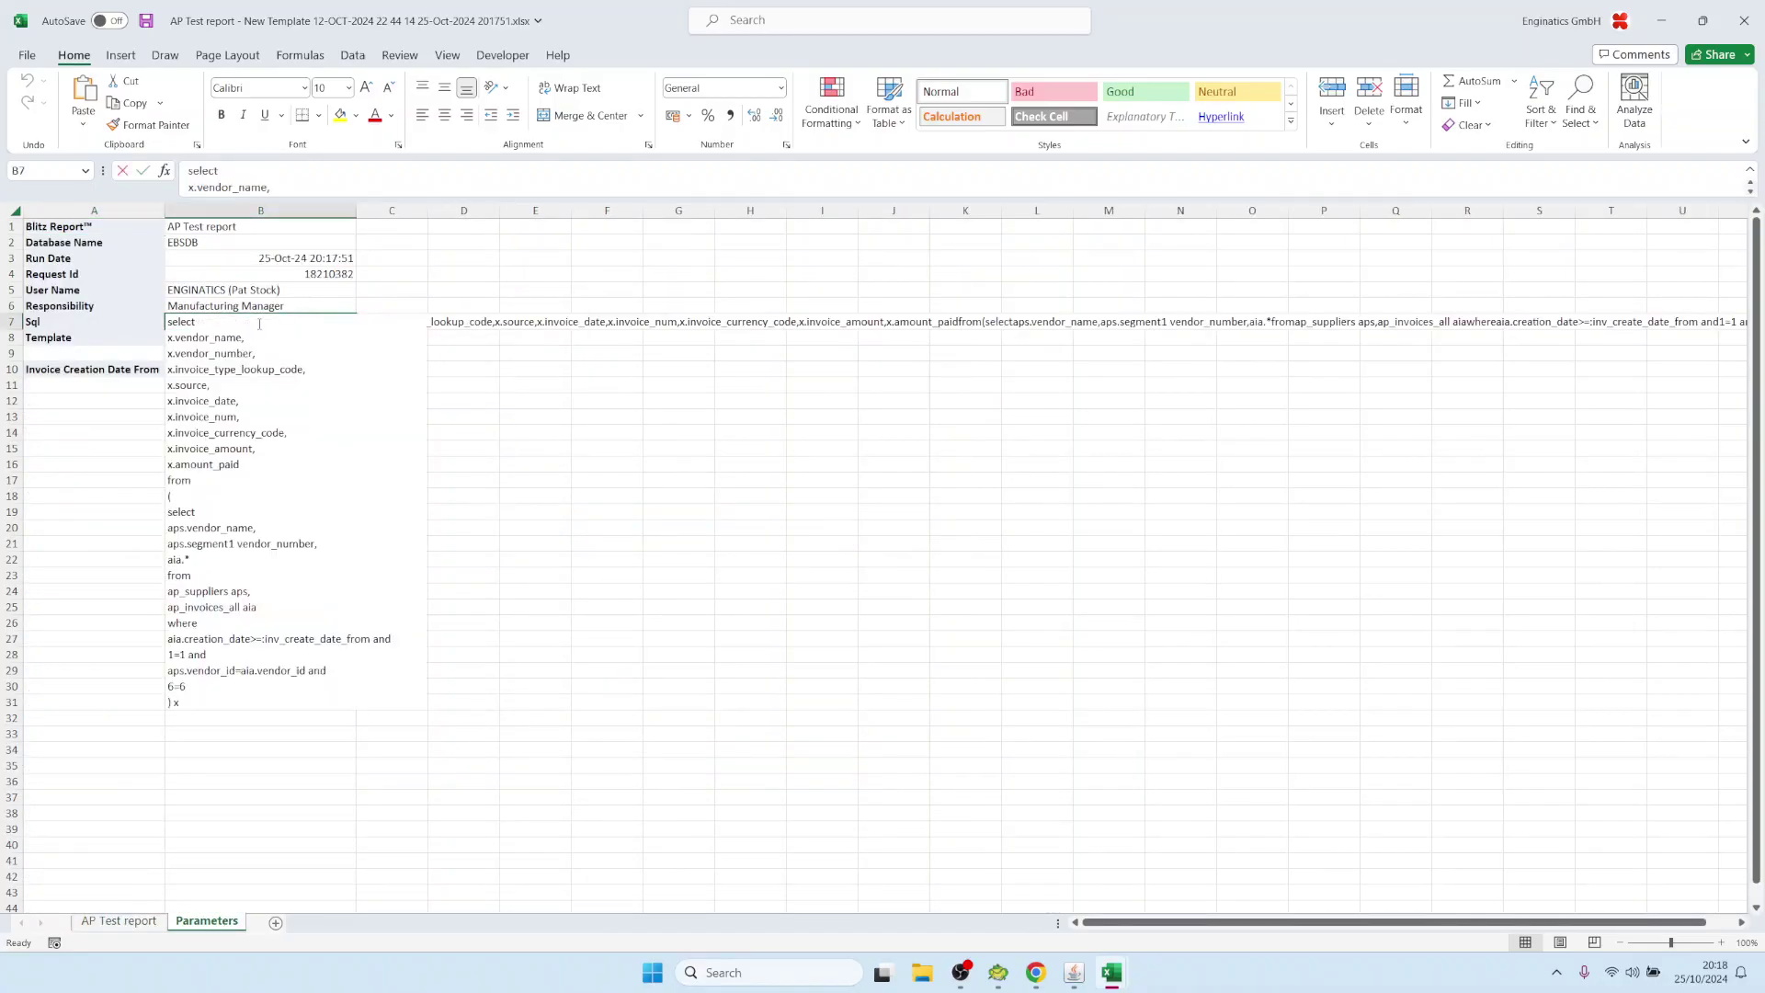
{"action": "left_click", "coordinate": [291, 357]}
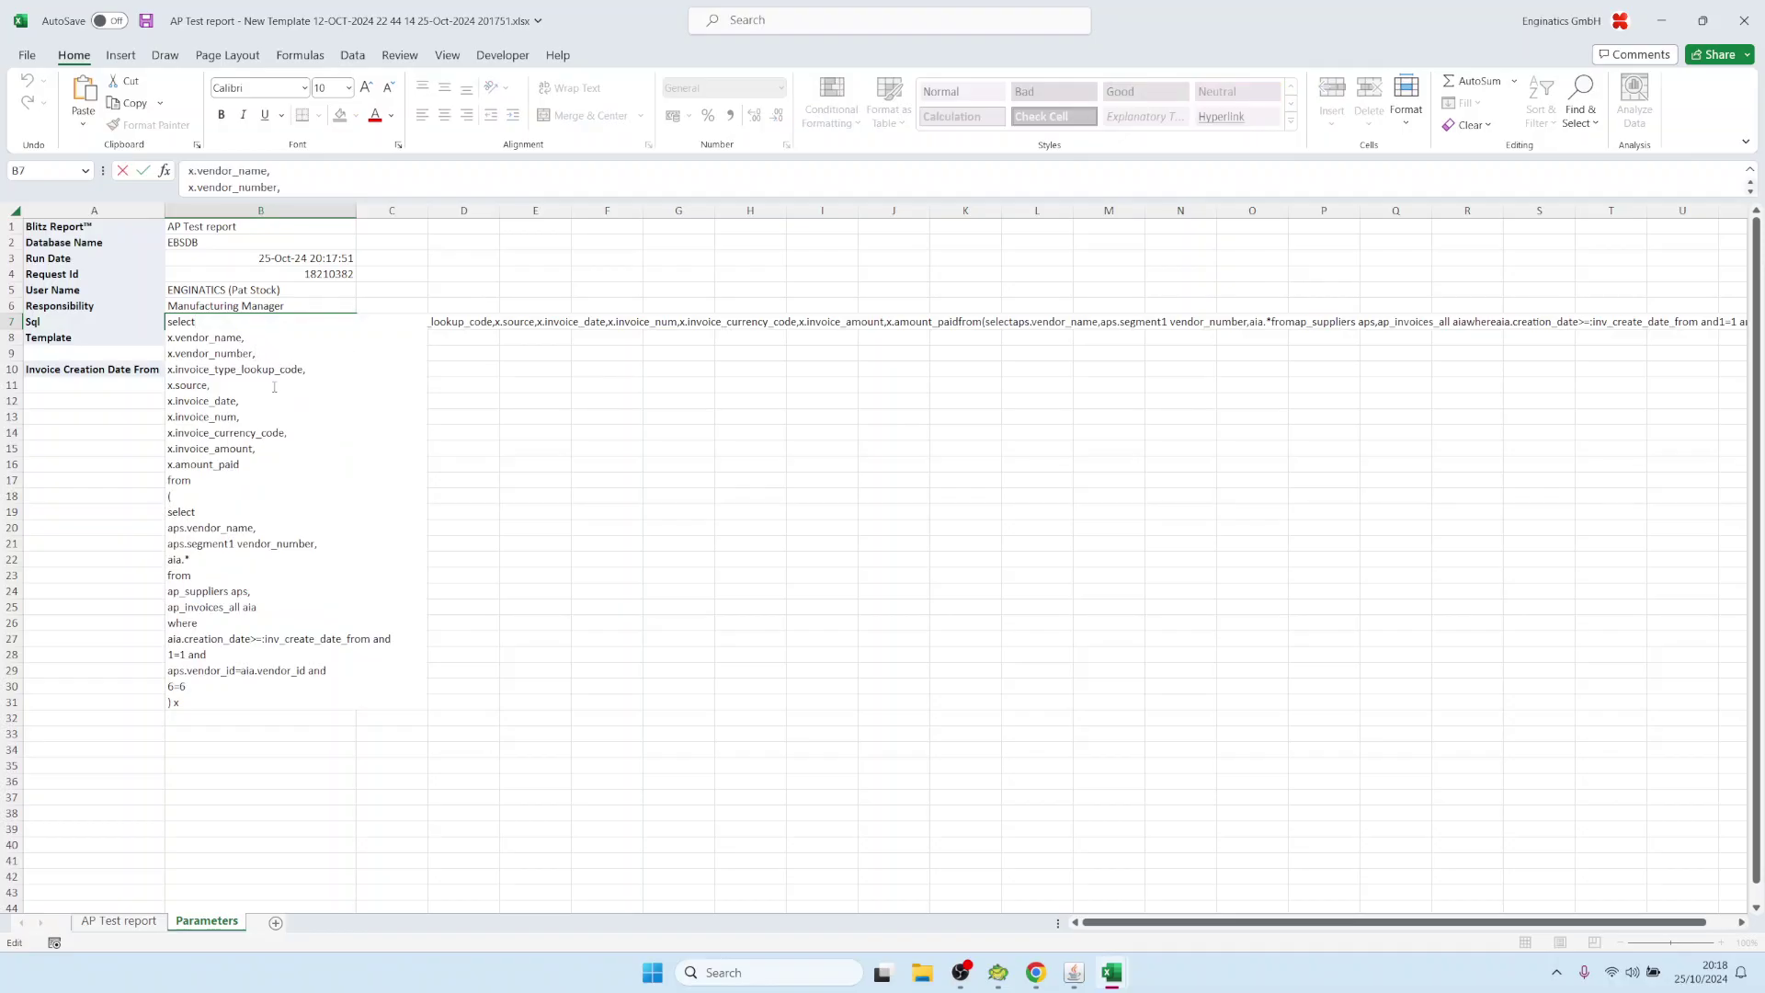
{"action": "key", "text": "Escape"}
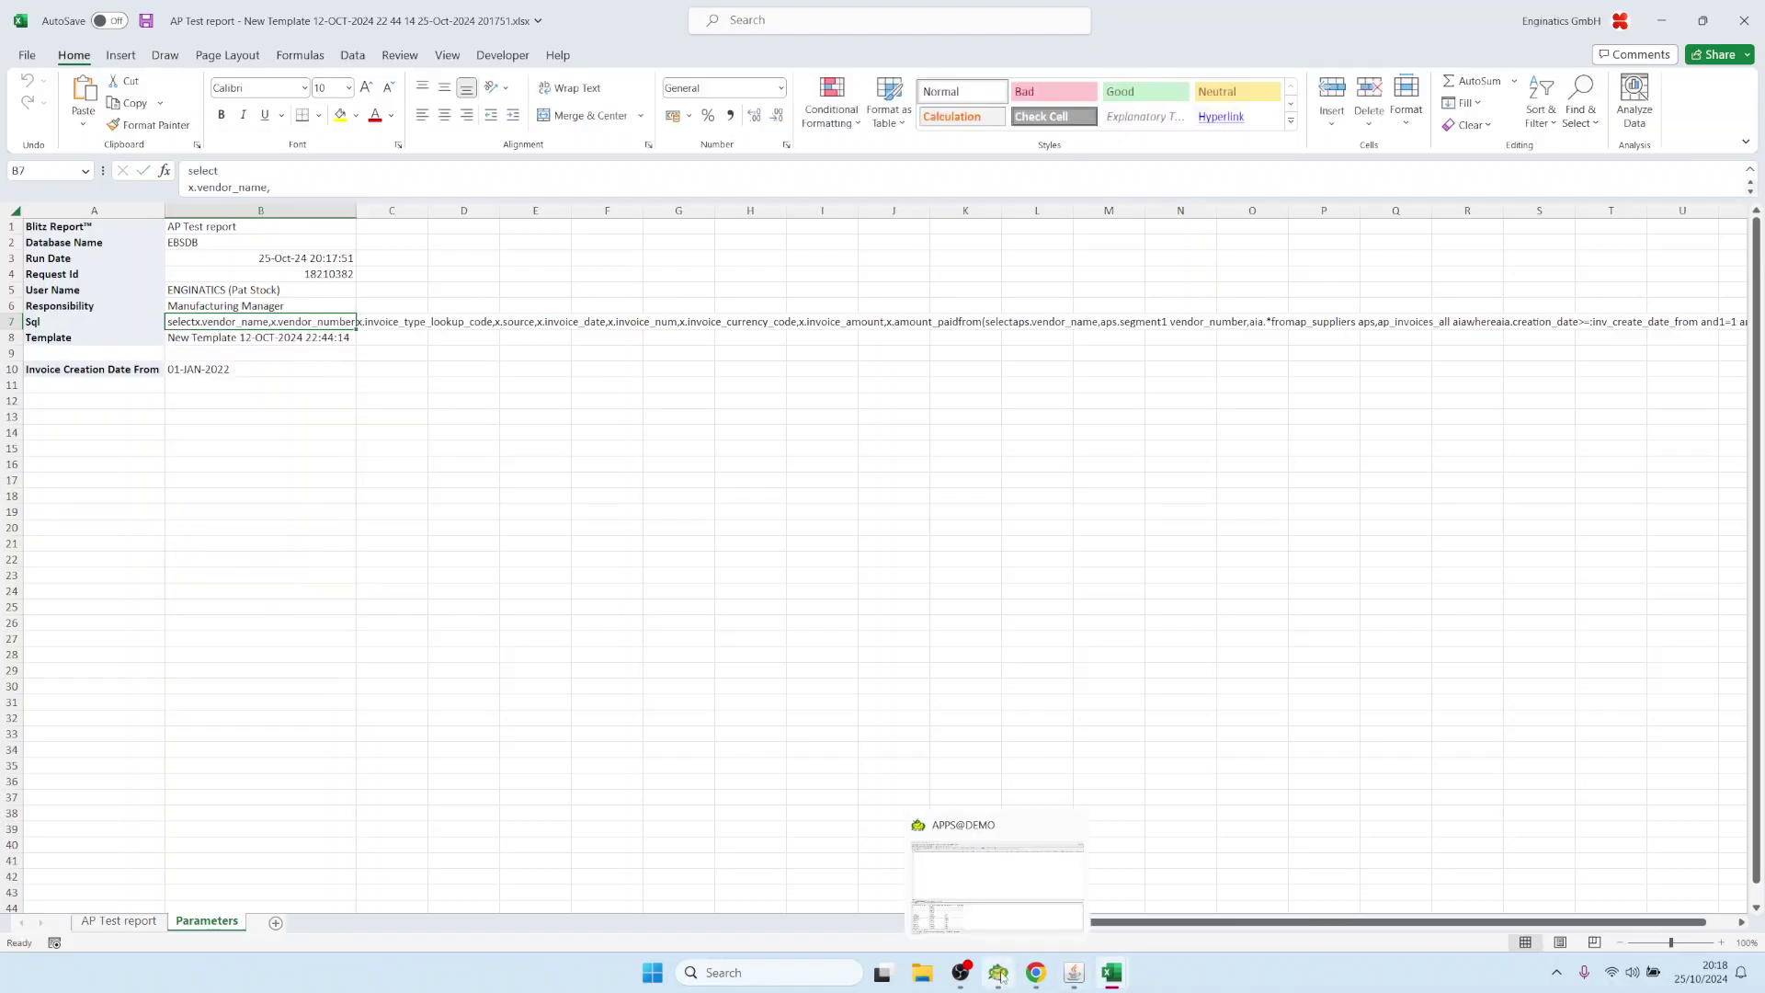
Return to the report setup in Oracle Applications and add a new parameter named Show supplier details
{"action": "left_click", "coordinate": [1073, 973]}
{"action": "left_click", "coordinate": [1009, 257]}
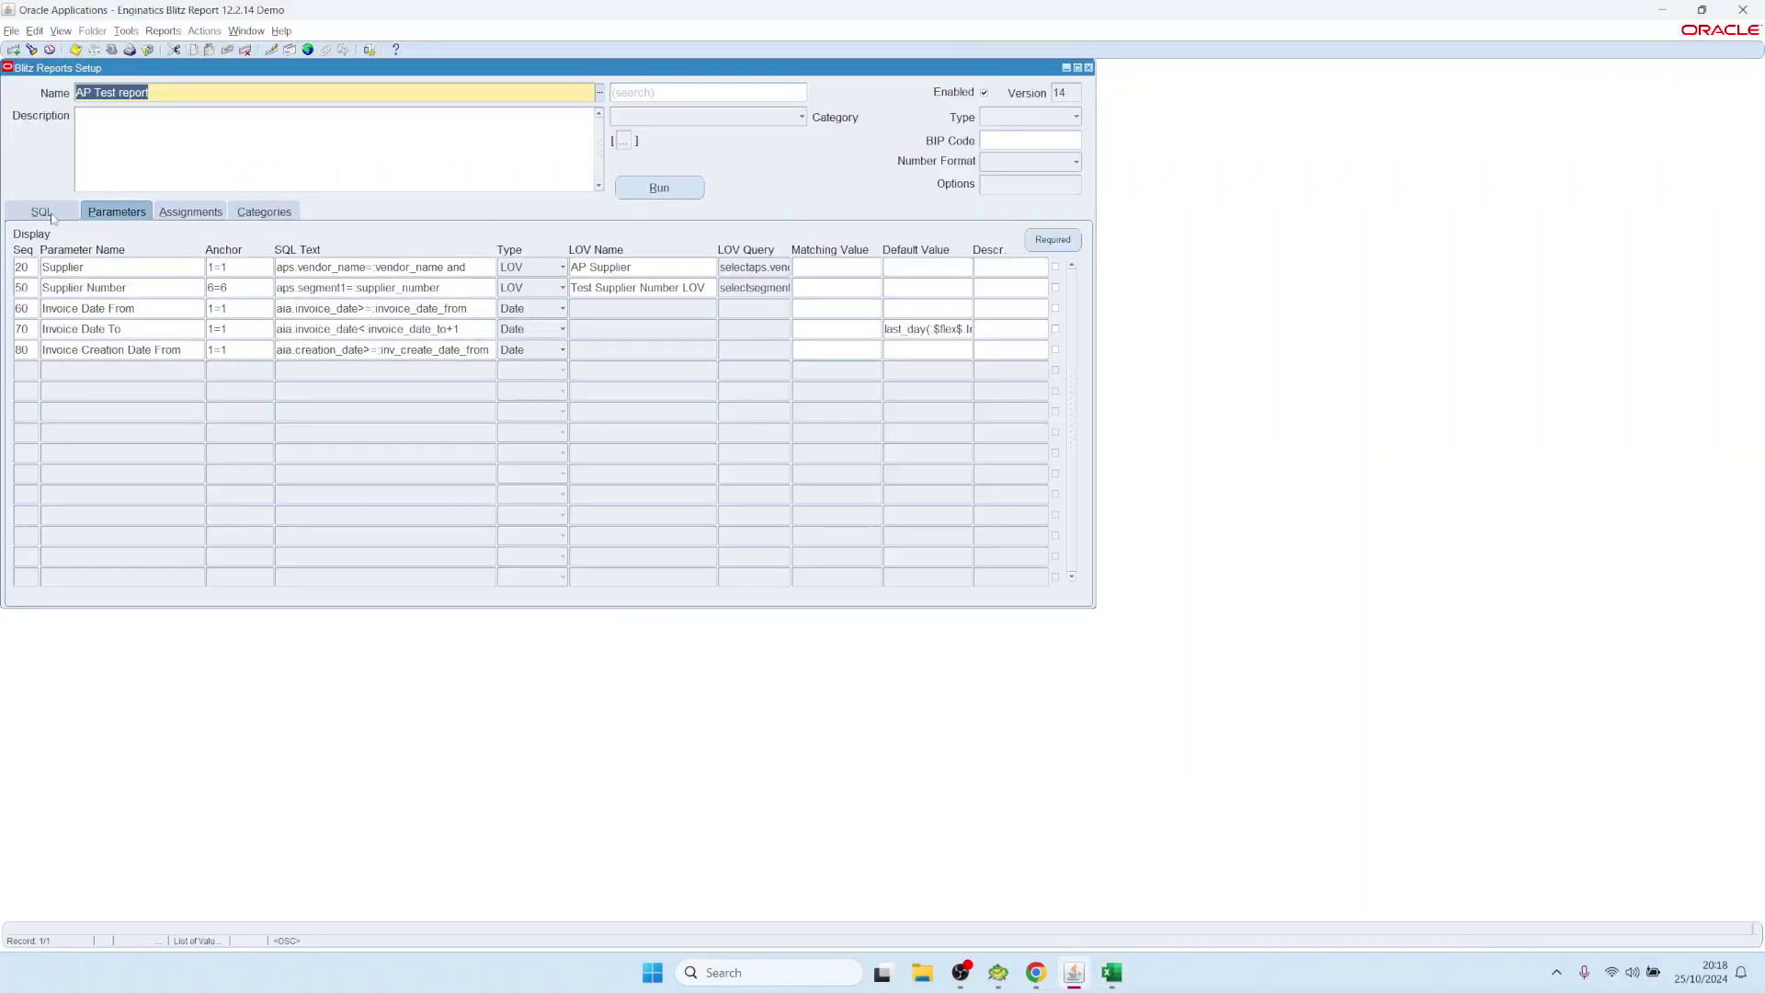
{"action": "left_click", "coordinate": [111, 372]}
{"action": "type", "text": "Show supplier details"}
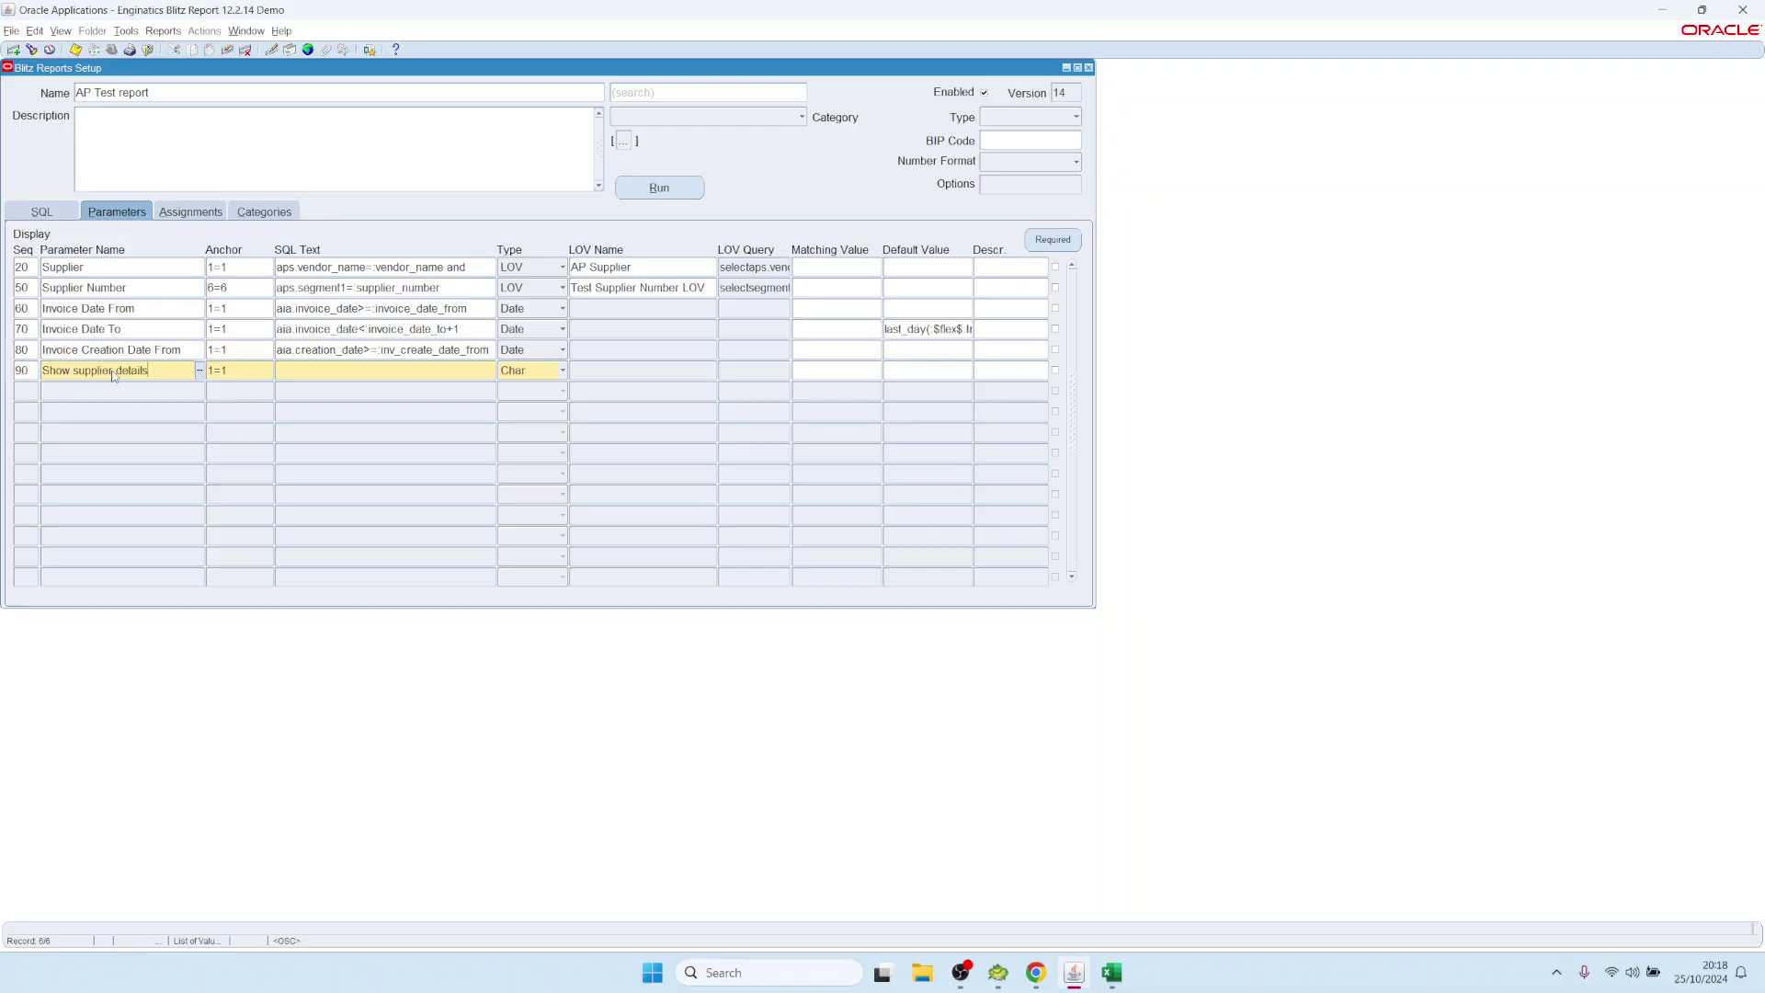
Set the Show supplier details parameter's anchor to &supplier_columns and open its SQL text in the editor
{"action": "key", "text": "Tab"}
{"action": "left_click", "coordinate": [268, 371]}
{"action": "left_click", "coordinate": [272, 496]}
{"action": "double_click", "coordinate": [272, 497]}
{"action": "key", "text": "ctrl+e"}
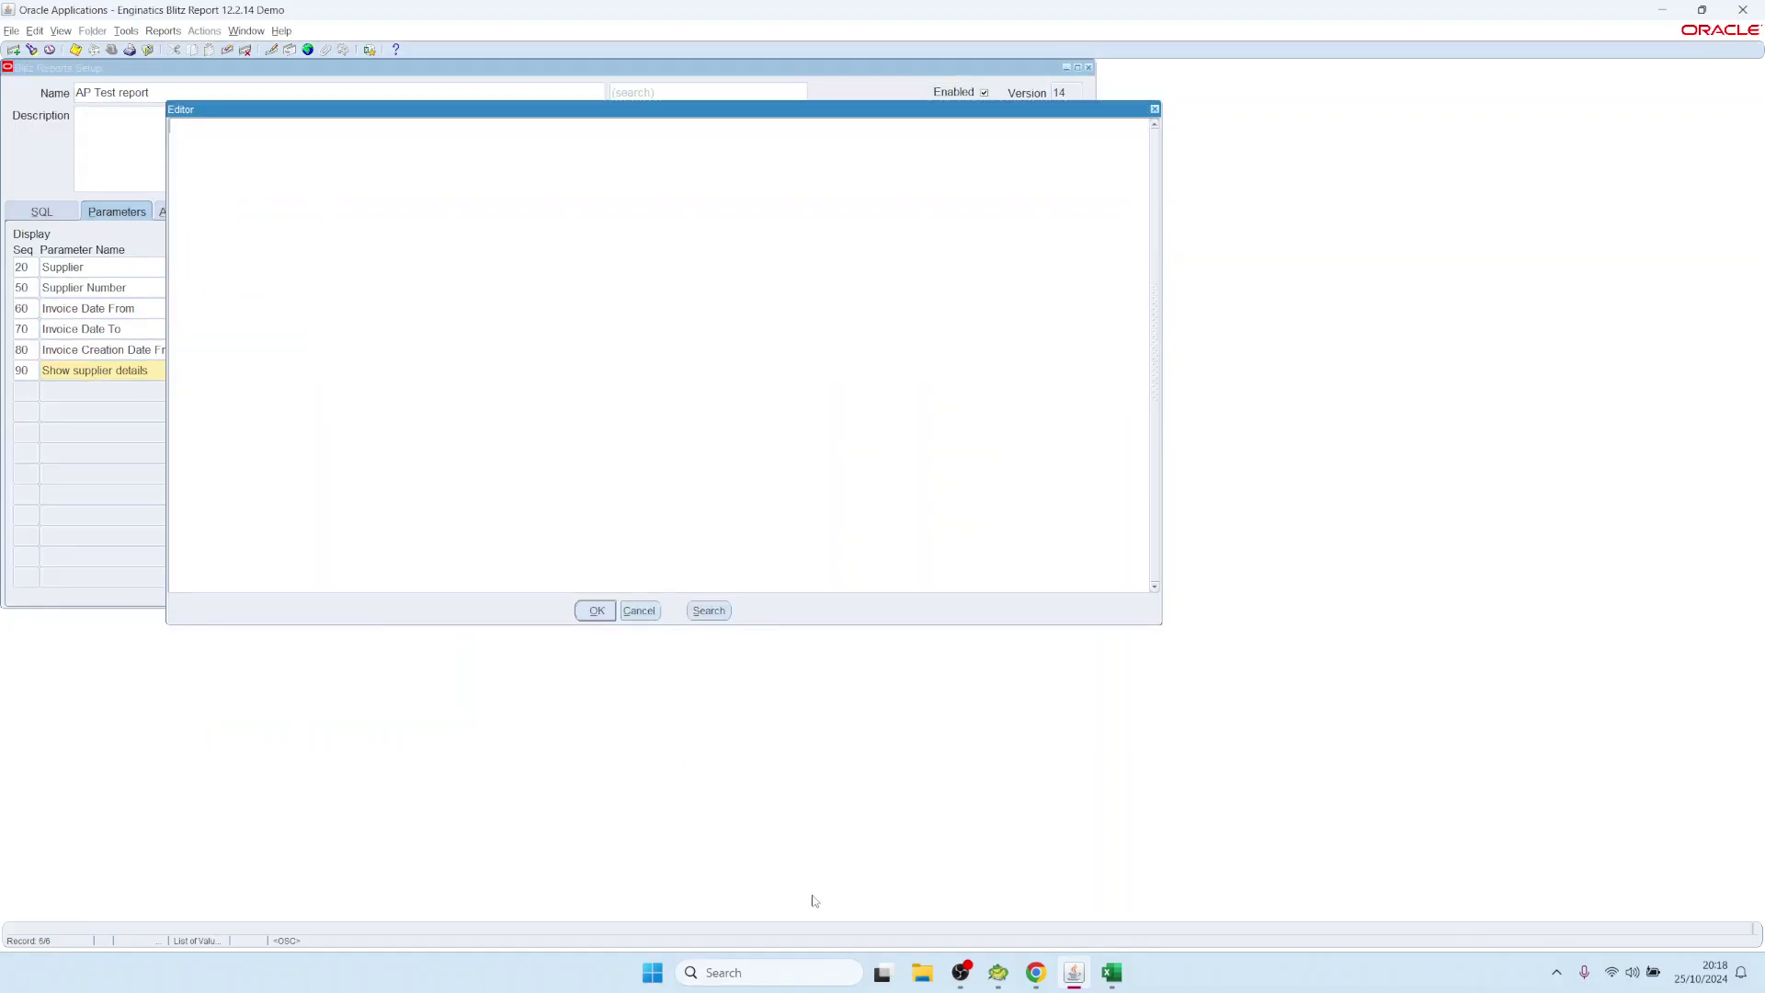
Switch to Toad for Oracle and write a query selecting * from ap_suppliers aps
{"action": "left_click", "coordinate": [999, 972]}
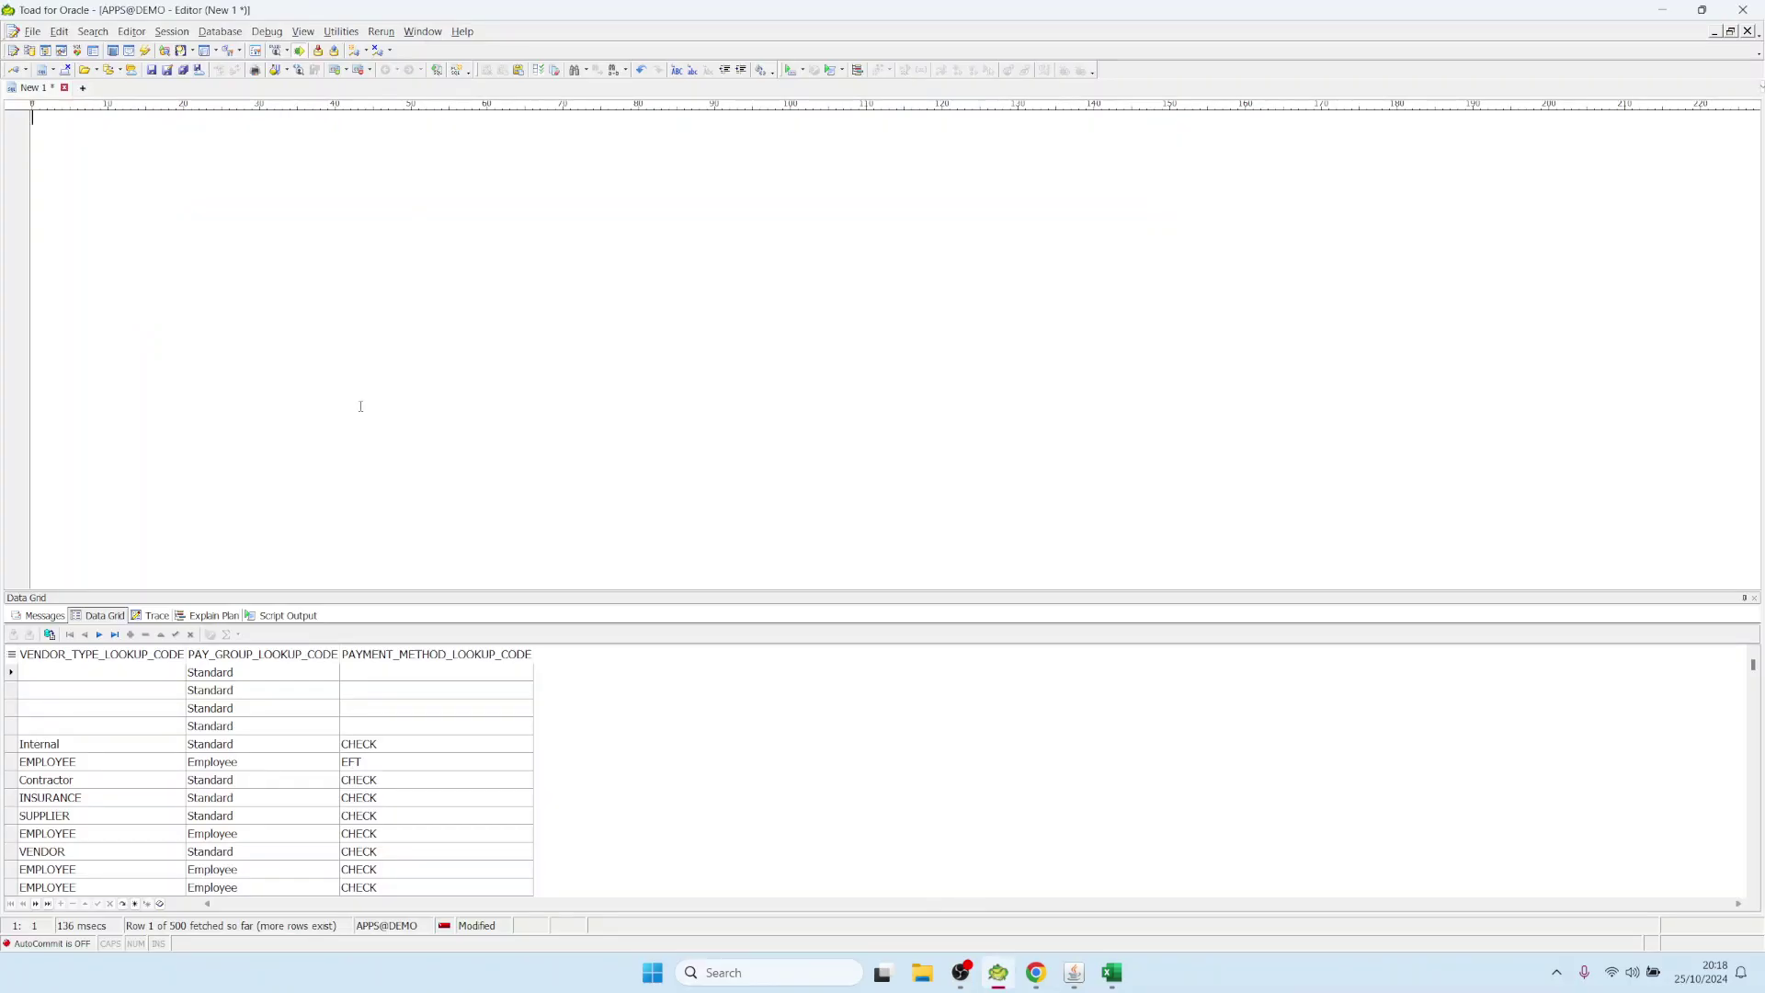
{"action": "type", "text": "select"}
{"action": "key", "text": "Return"}
{"action": "type", "text": "* "}
{"action": "type", "text": "from "}
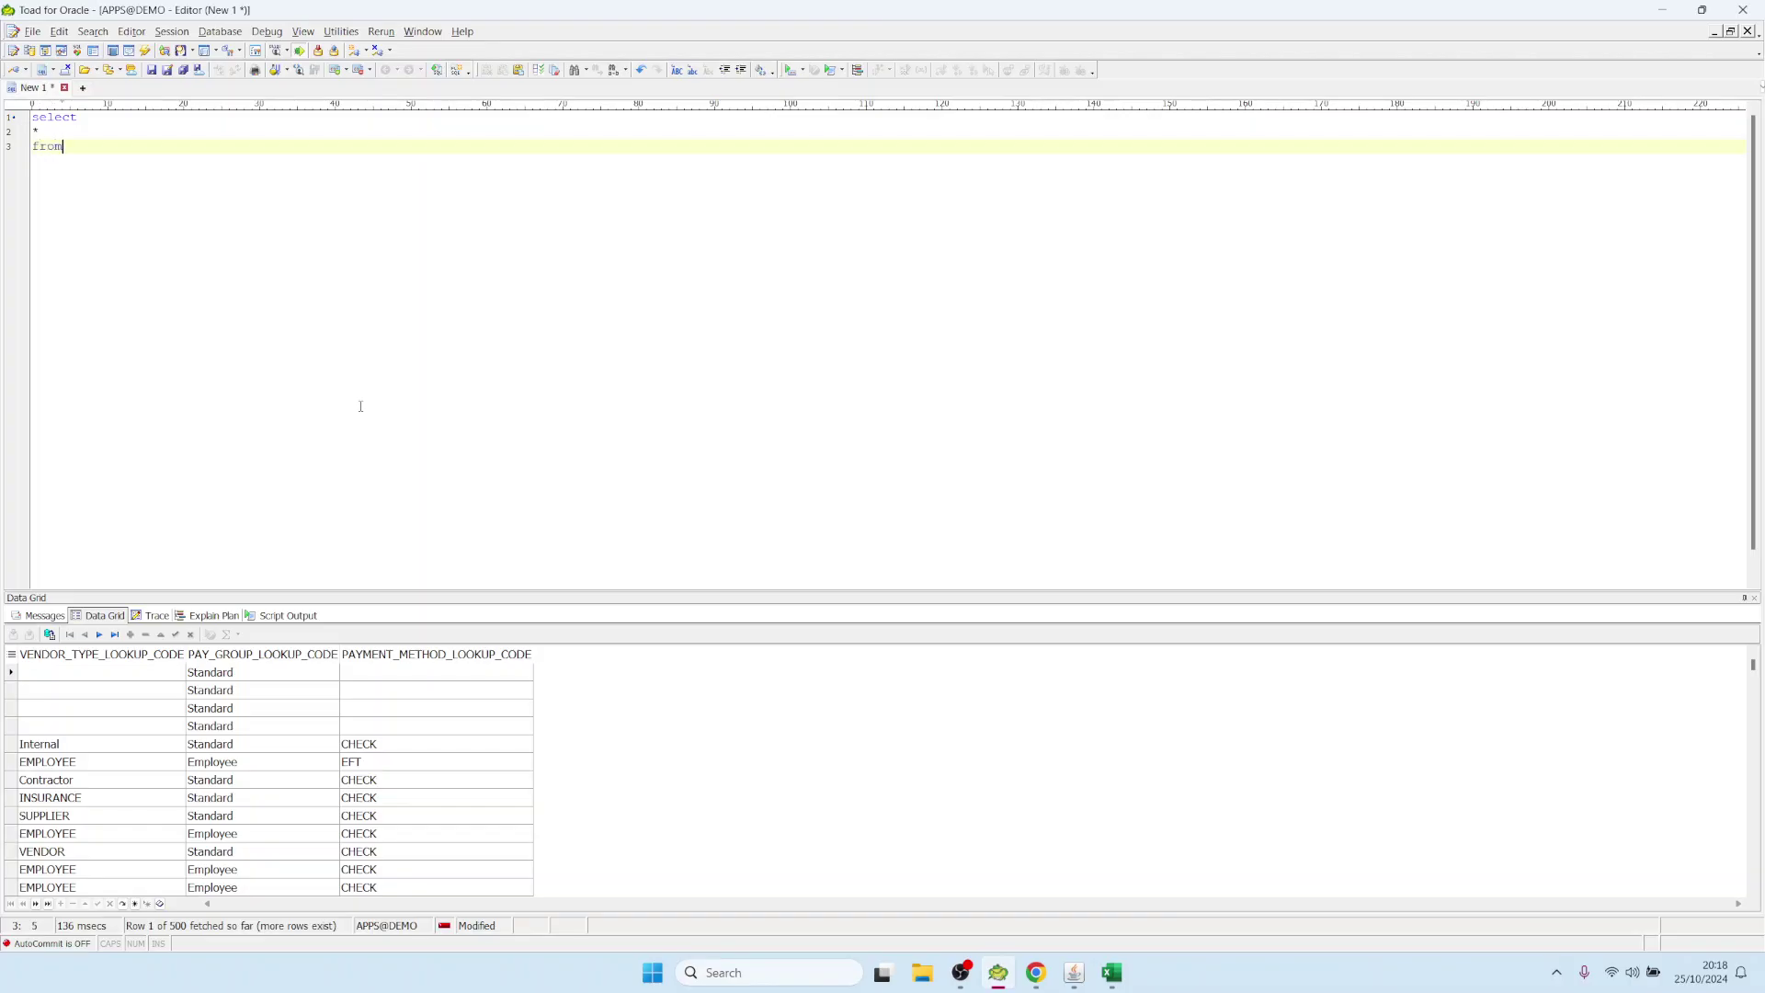
{"action": "type", "text": "ap_suppliers aps,"}
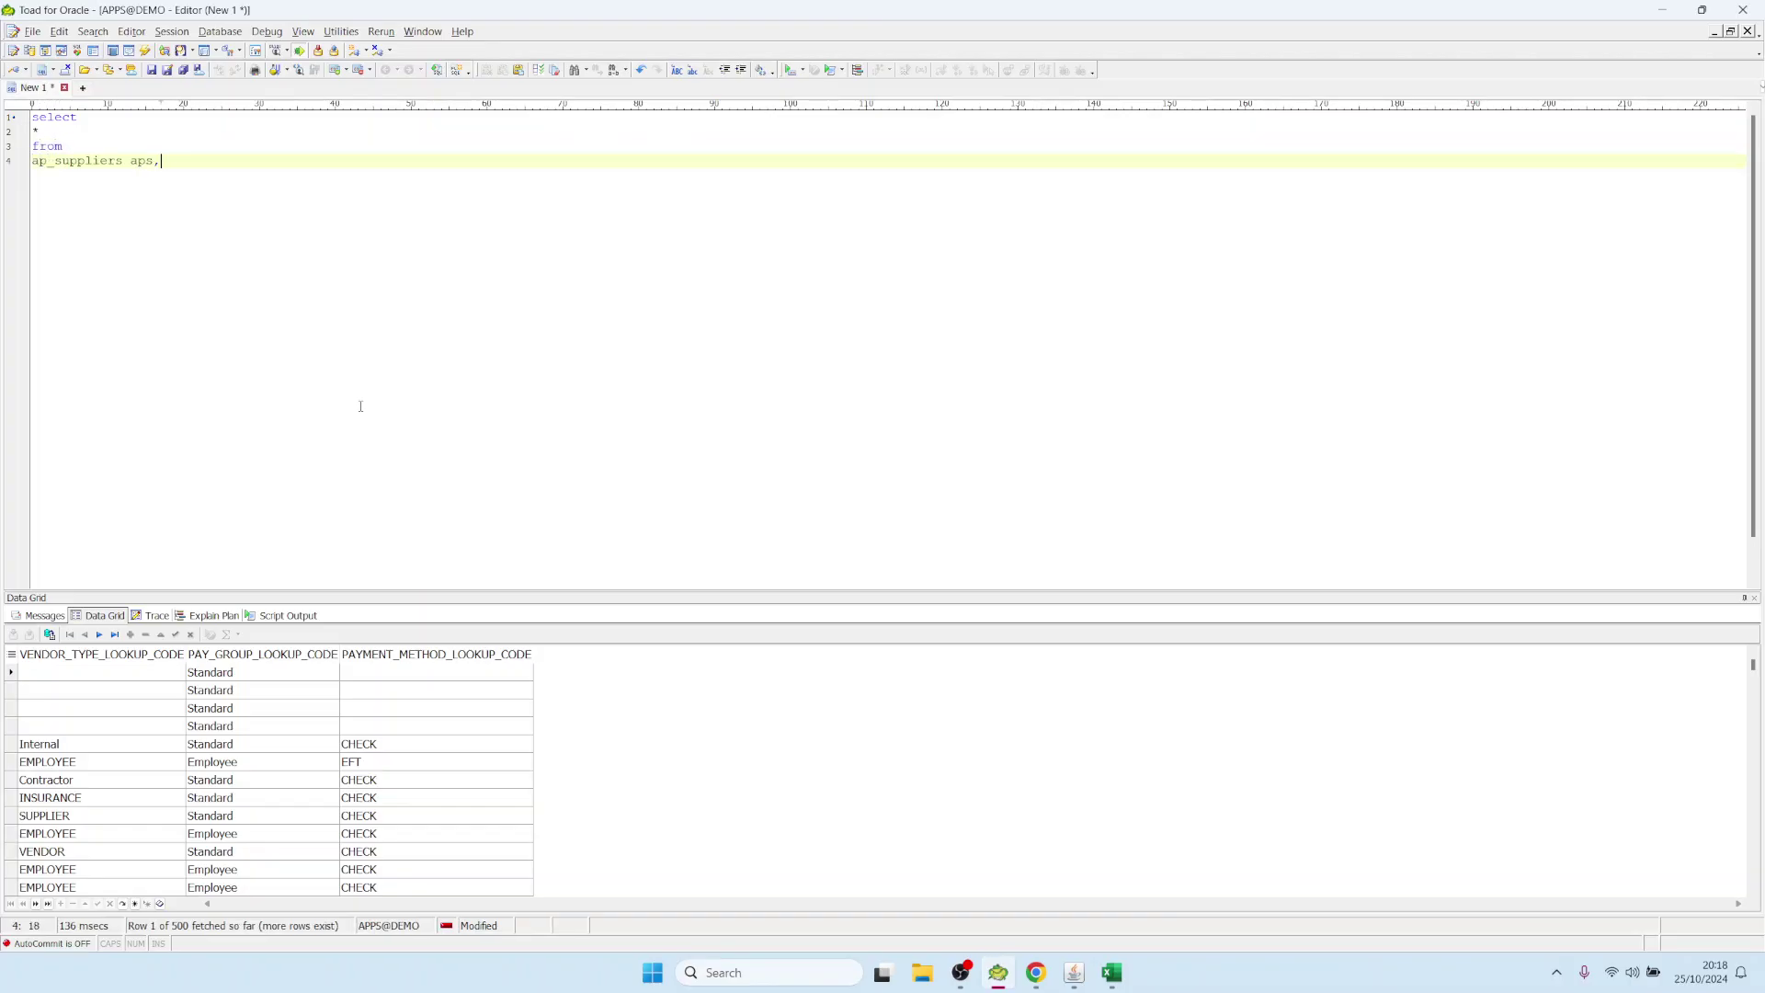
Replace the asterisk in the select list with aps.vendor_type_lookup_code followed by a comma
{"action": "key", "text": "Up"}
{"action": "key", "text": "Up"}
{"action": "key", "text": "shift+Home"}
{"action": "type", "text": "a"}
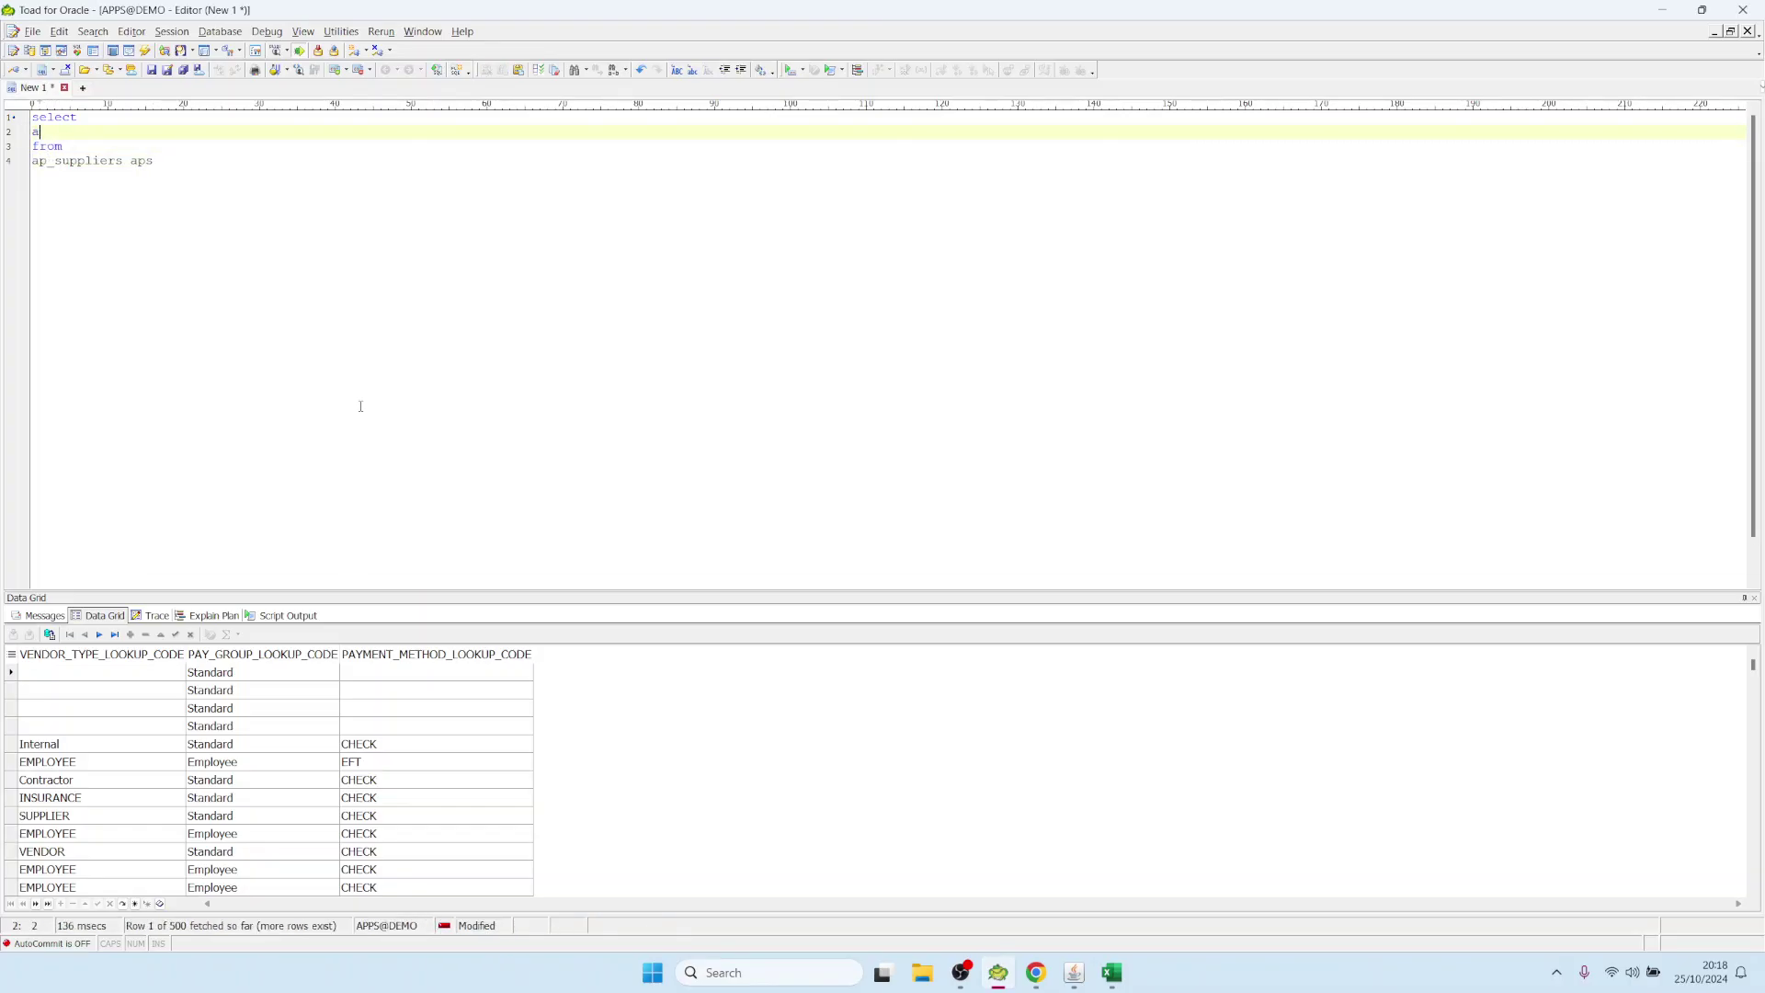
{"action": "type", "text": "ps."}
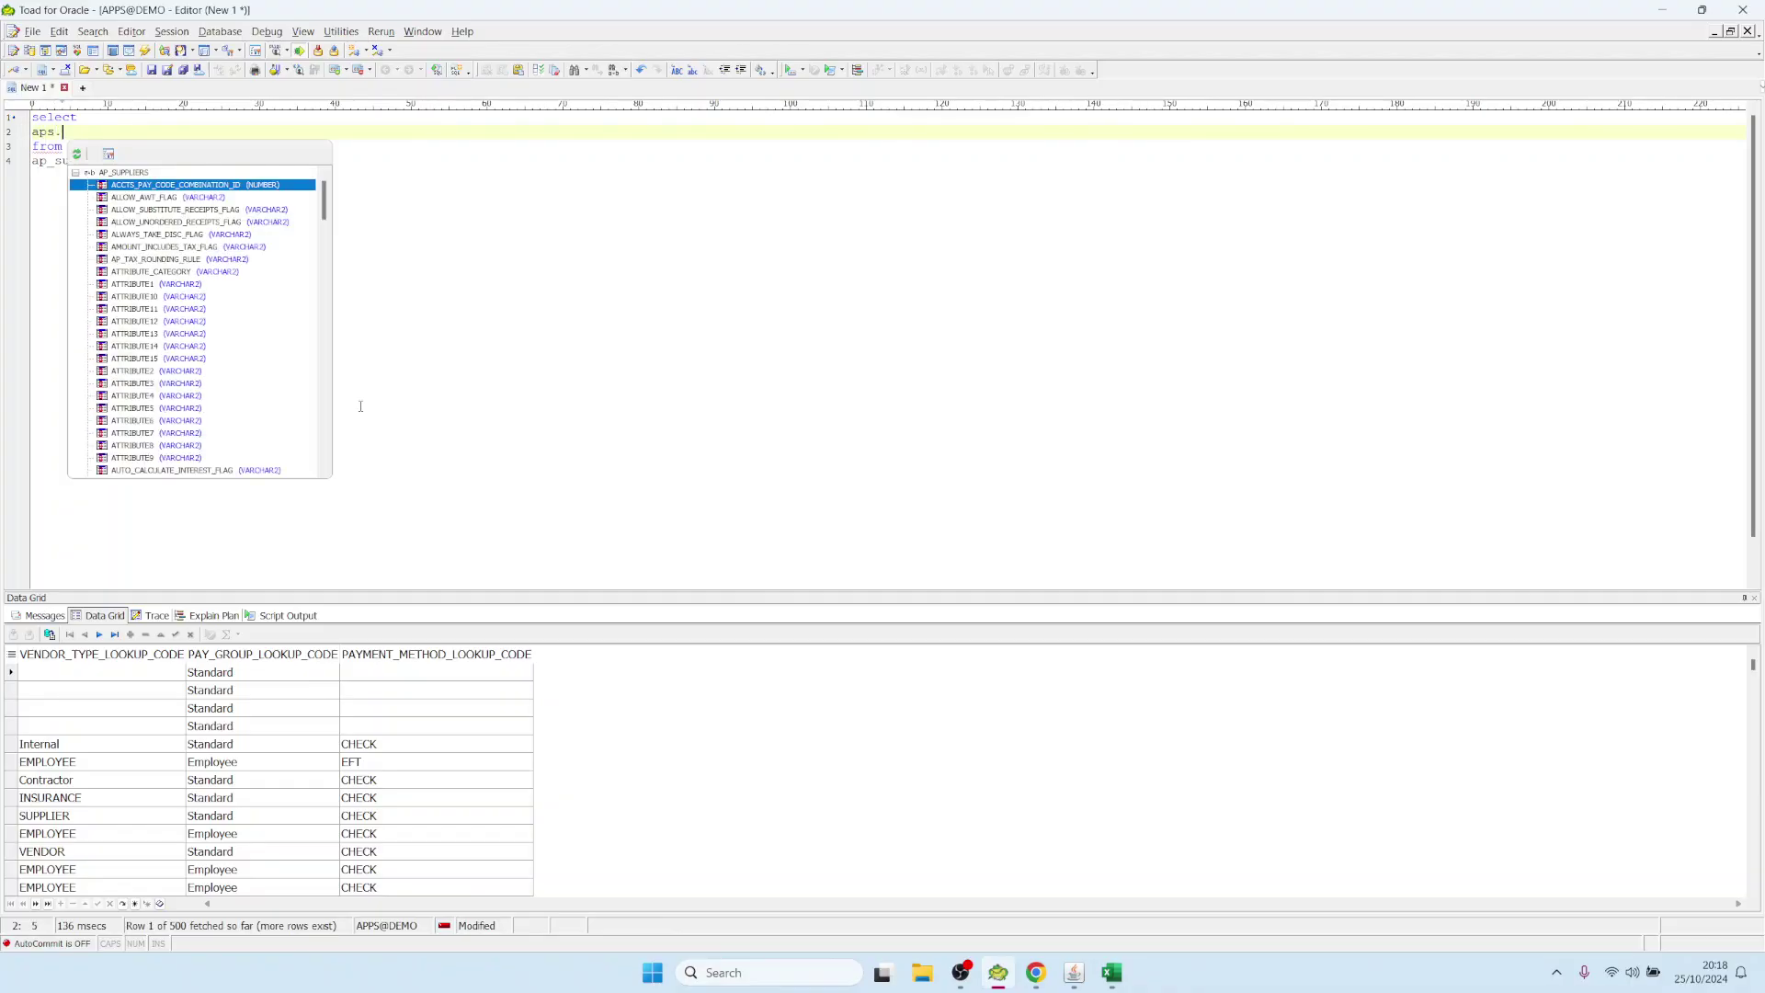
{"action": "type", "text": "v"}
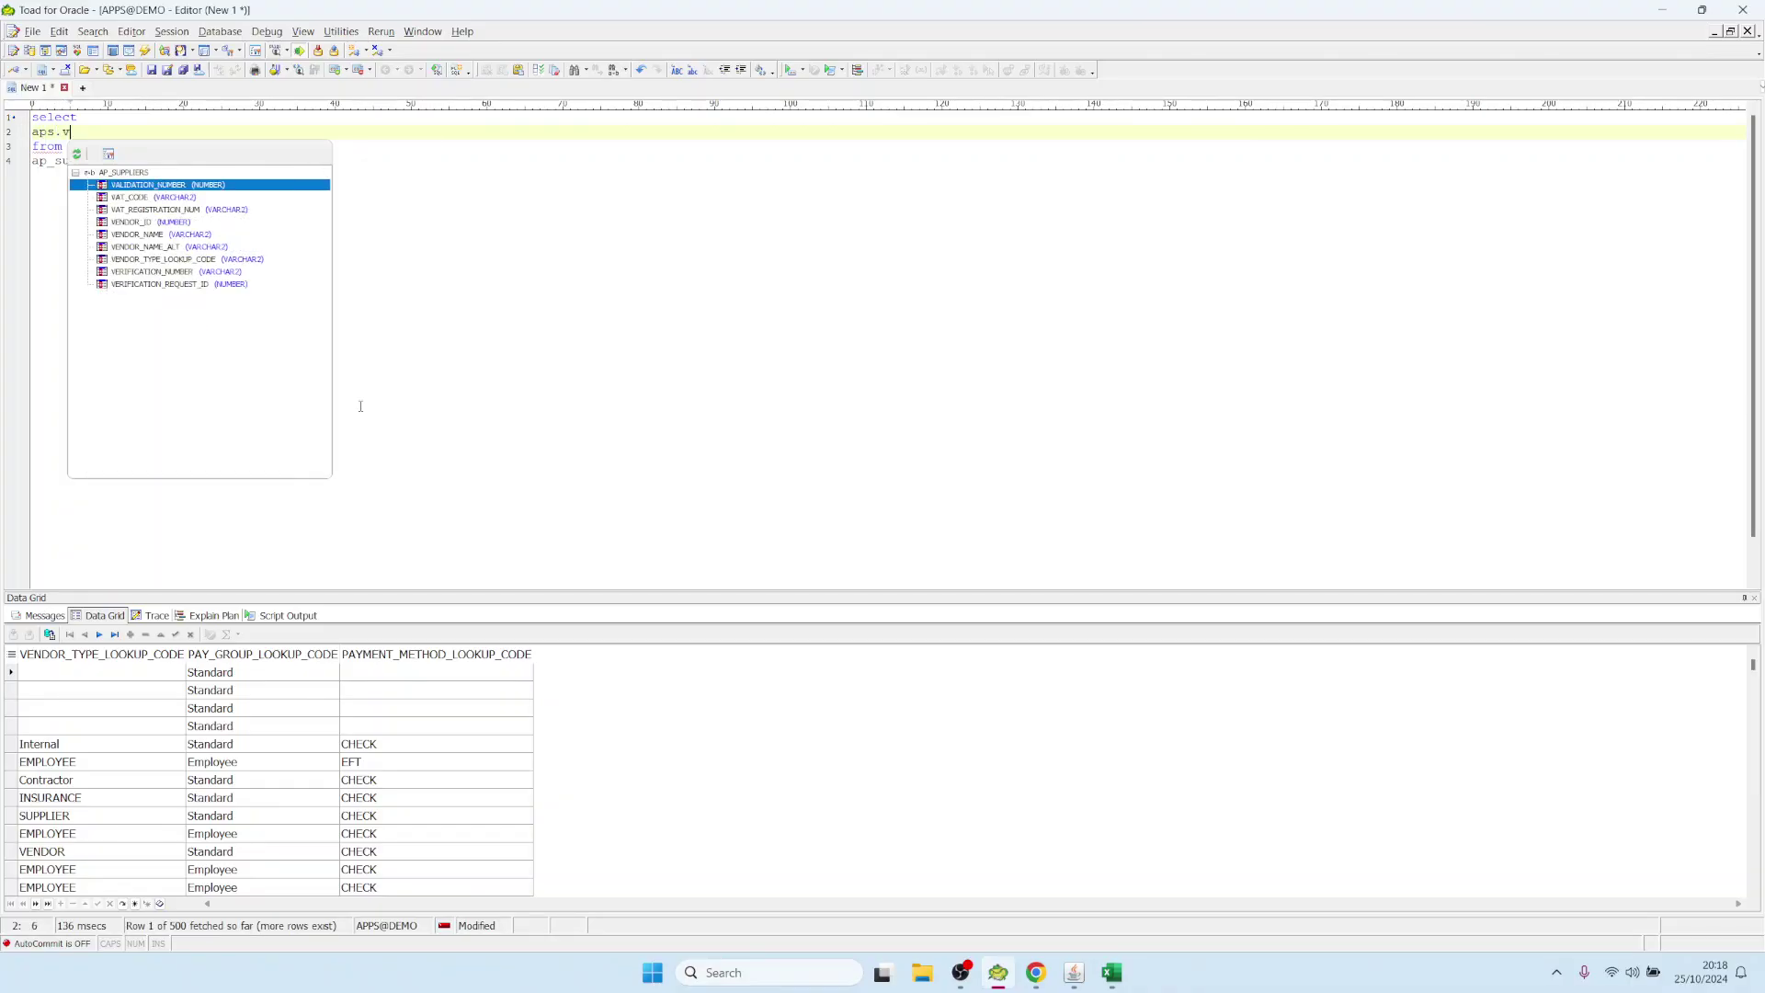
{"action": "key", "text": "Down"}
{"action": "key", "text": "Down"}
{"action": "key", "text": "Down"}
{"action": "key", "text": "Down"}
{"action": "key", "text": "Down"}
{"action": "key", "text": "Down"}
{"action": "key", "text": "Return"}
{"action": "type", "text": ","}
{"action": "key", "text": "Return"}
Add aps.pay_group_lookup_code as the second column of the supplier query
{"action": "type", "text": "aps."}
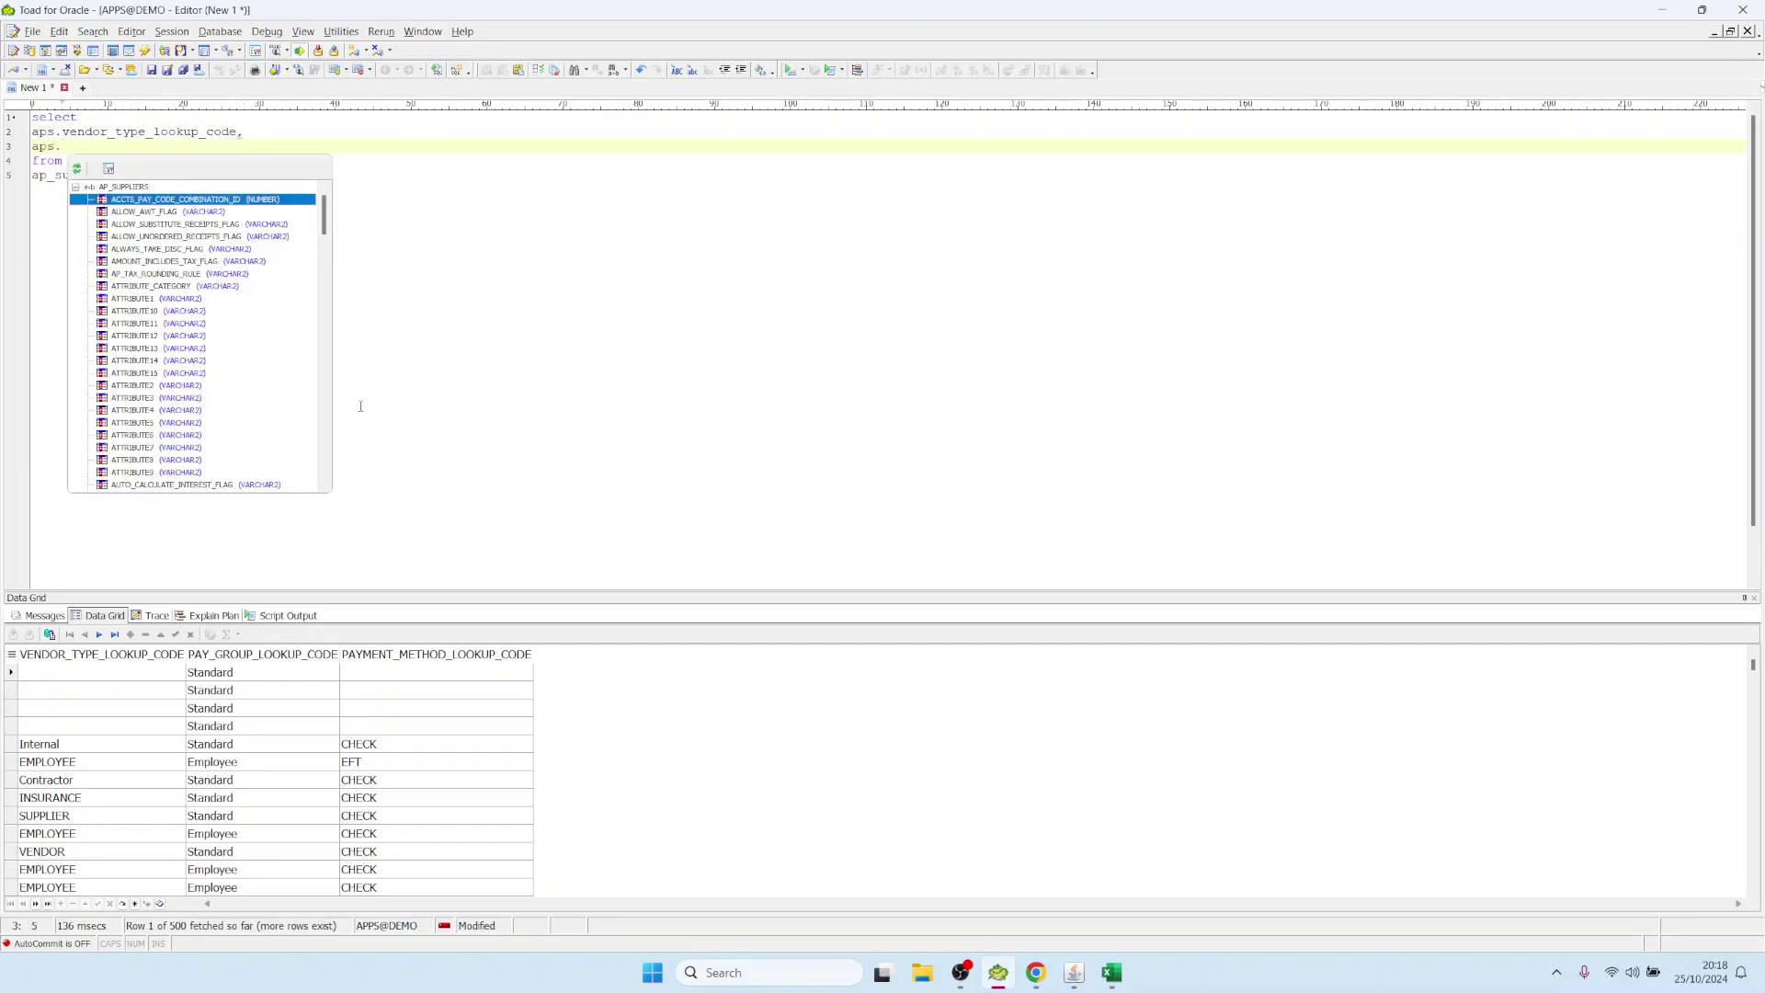
{"action": "type", "text": "pa"}
{"action": "key", "text": "Down"}
{"action": "key", "text": "Down"}
{"action": "key", "text": "Down"}
{"action": "key", "text": "Down"}
{"action": "key", "text": "Down"}
{"action": "key", "text": "Down"}
{"action": "key", "text": "Down"}
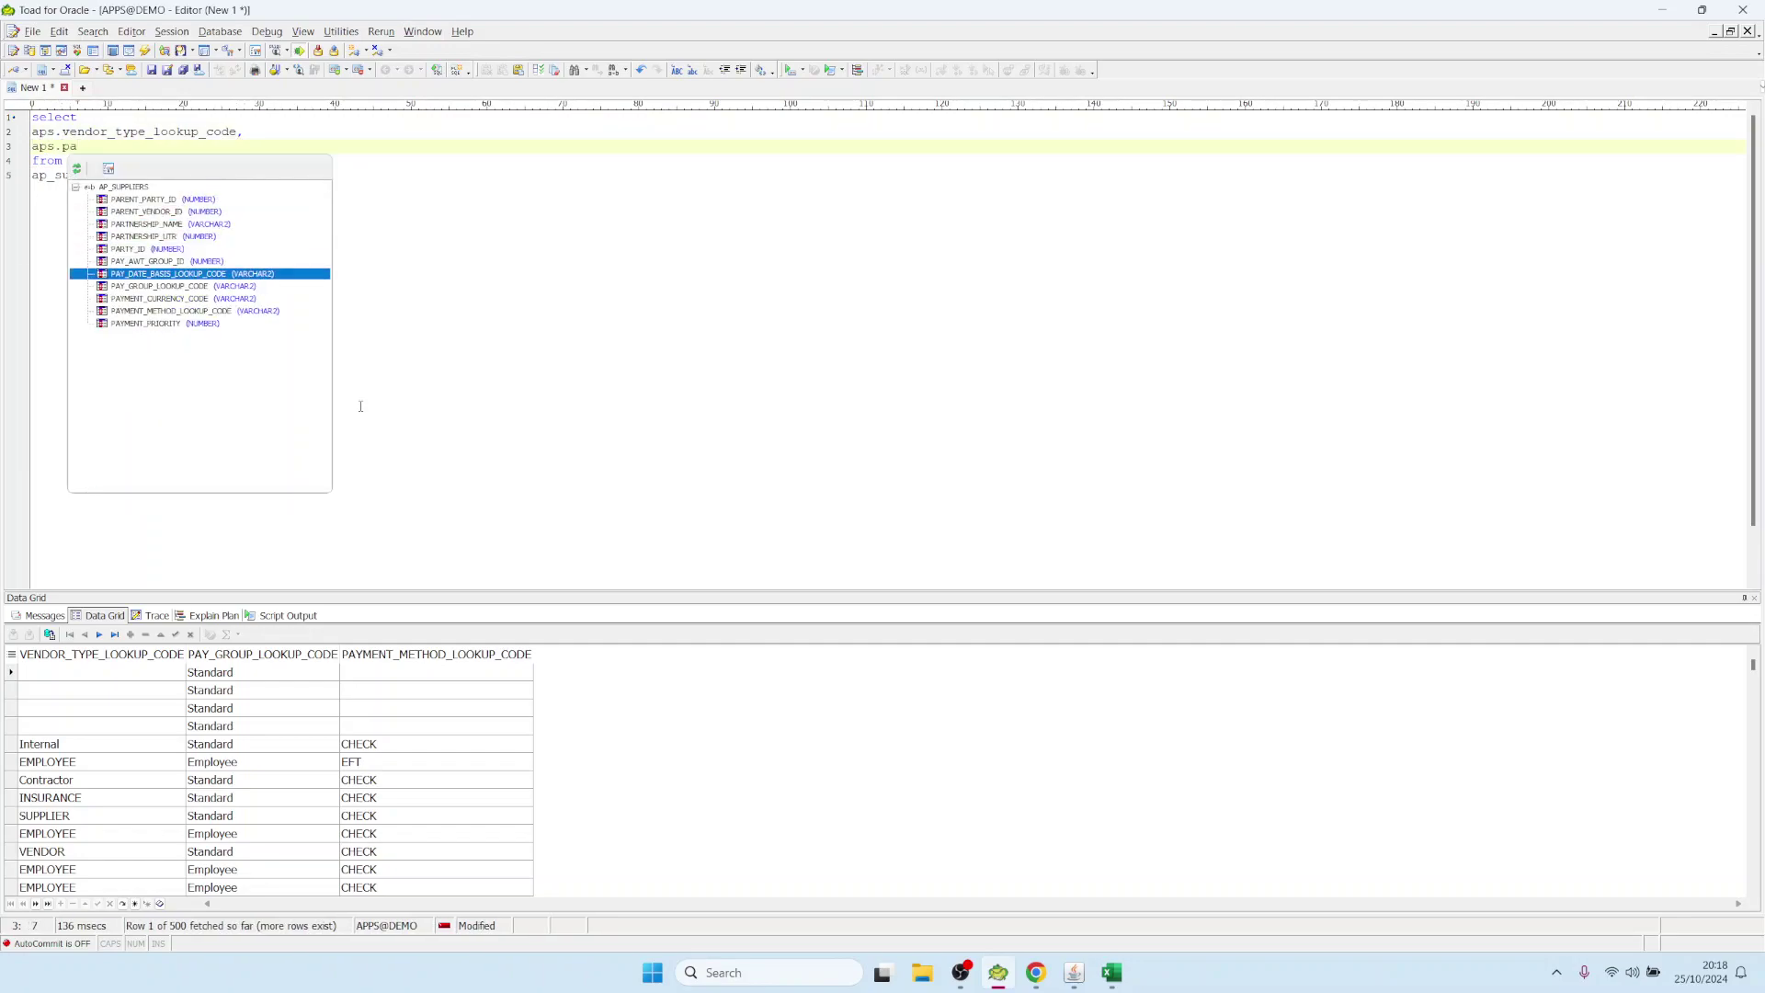
{"action": "key", "text": "Return"}
Add aps.payment_method_lookup_code as the third column of the supplier query
{"action": "key", "text": "Return"}
{"action": "type", "text": "aps.pay"}
{"action": "key", "text": "Down"}
{"action": "key", "text": "Down"}
{"action": "key", "text": "Down"}
{"action": "key", "text": "Down"}
{"action": "key", "text": "Down"}
{"action": "key", "text": "Up"}
{"action": "key", "text": "Return"}
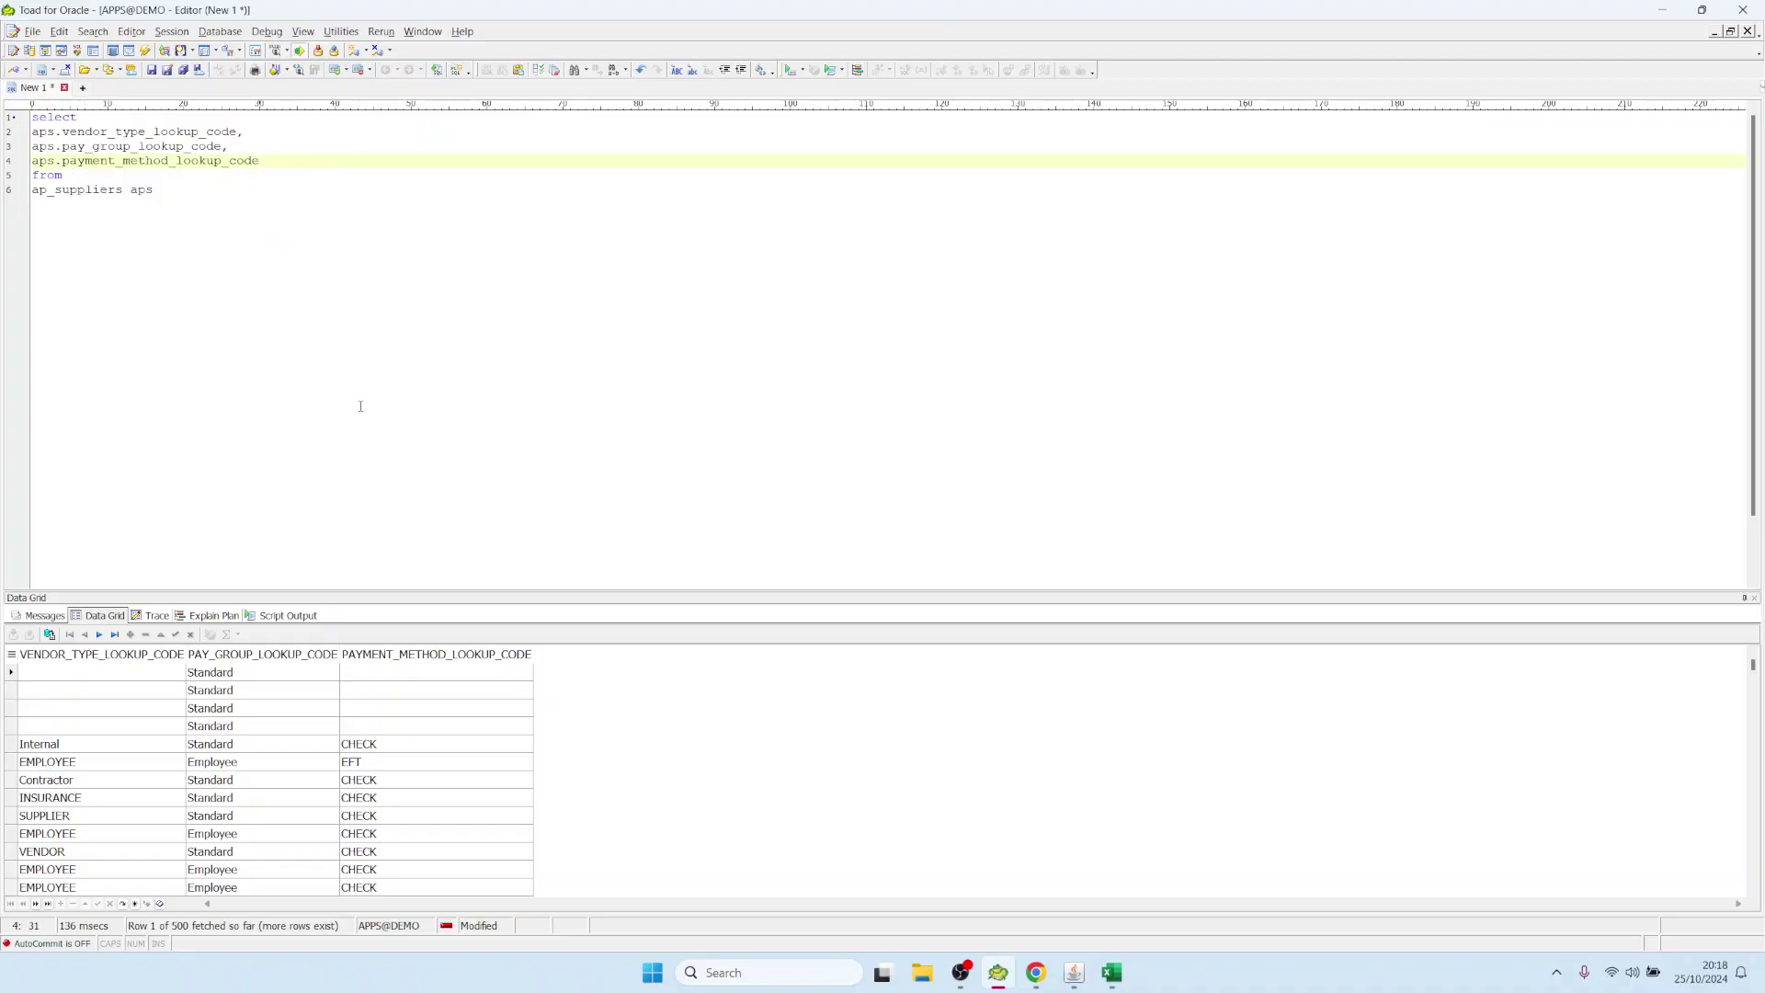
Copy the three supplier columns, each ending with a comma, into the Show supplier details parameter's SQL text in Oracle Applications
{"action": "type", "text": ","}
{"action": "key", "text": "shift+Up"}
{"action": "key", "text": "shift+Up"}
{"action": "key", "text": "shift+Home"}
{"action": "key", "text": "ctrl+c"}
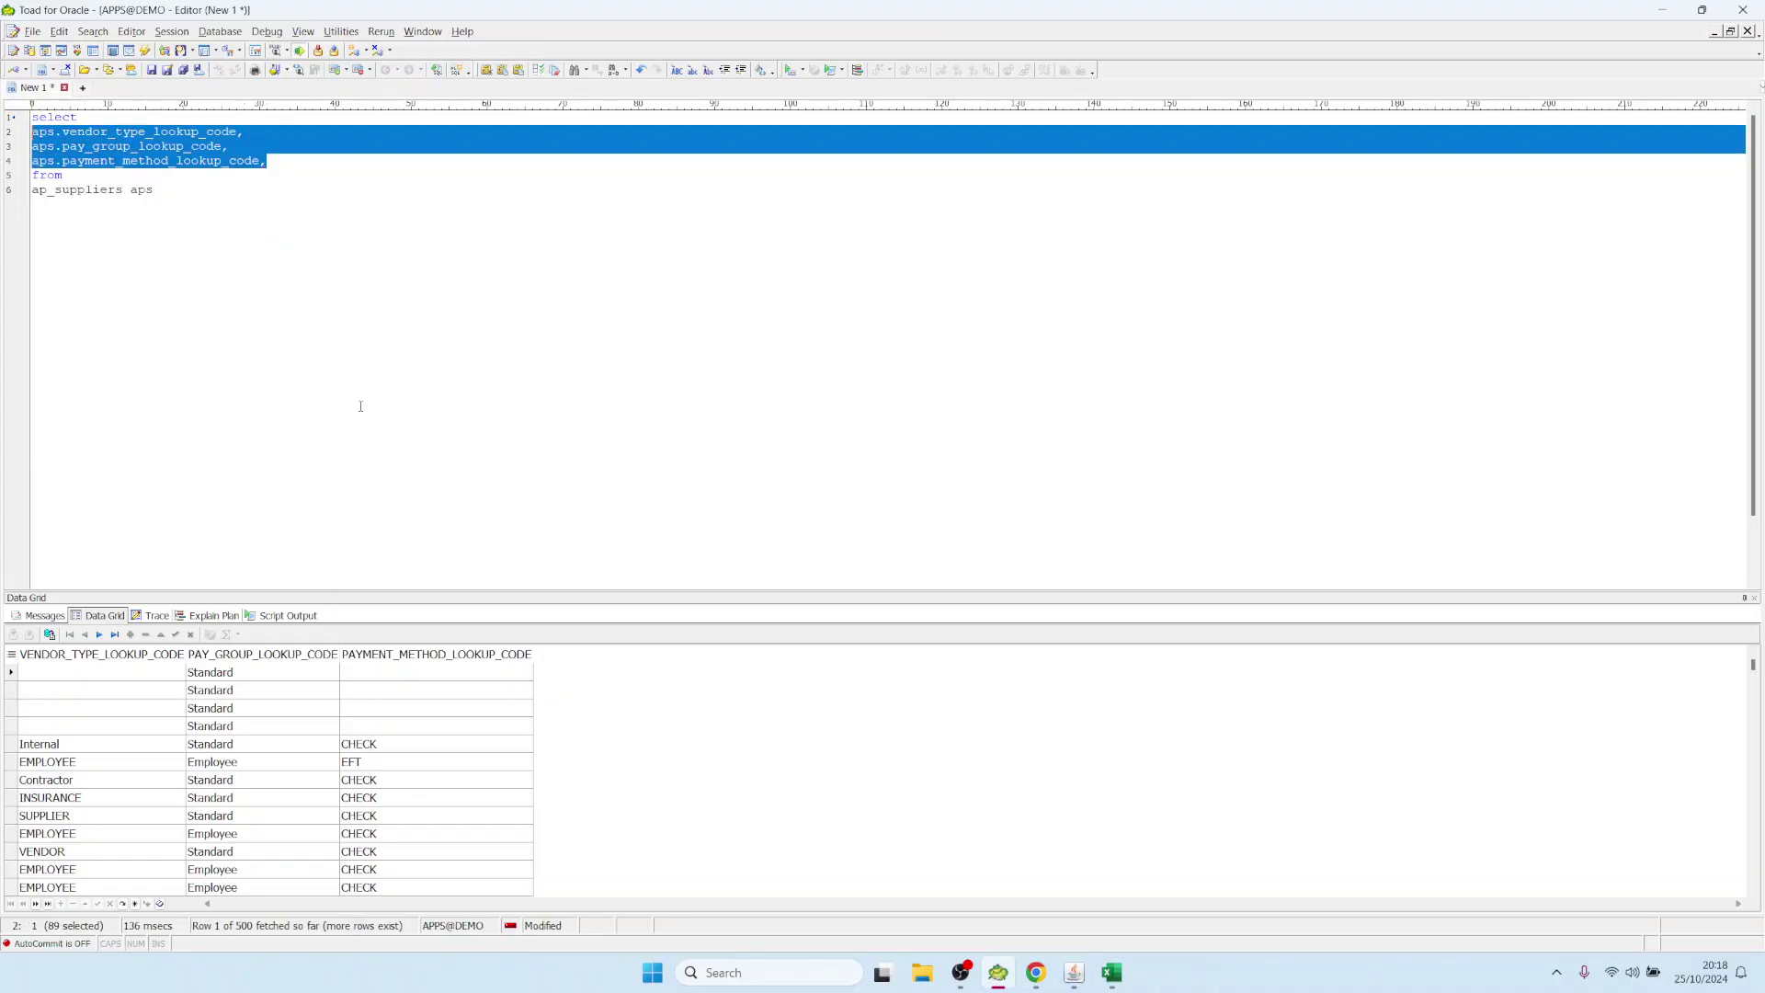
{"action": "left_click", "coordinate": [1074, 973]}
{"action": "key", "text": "ctrl+v"}
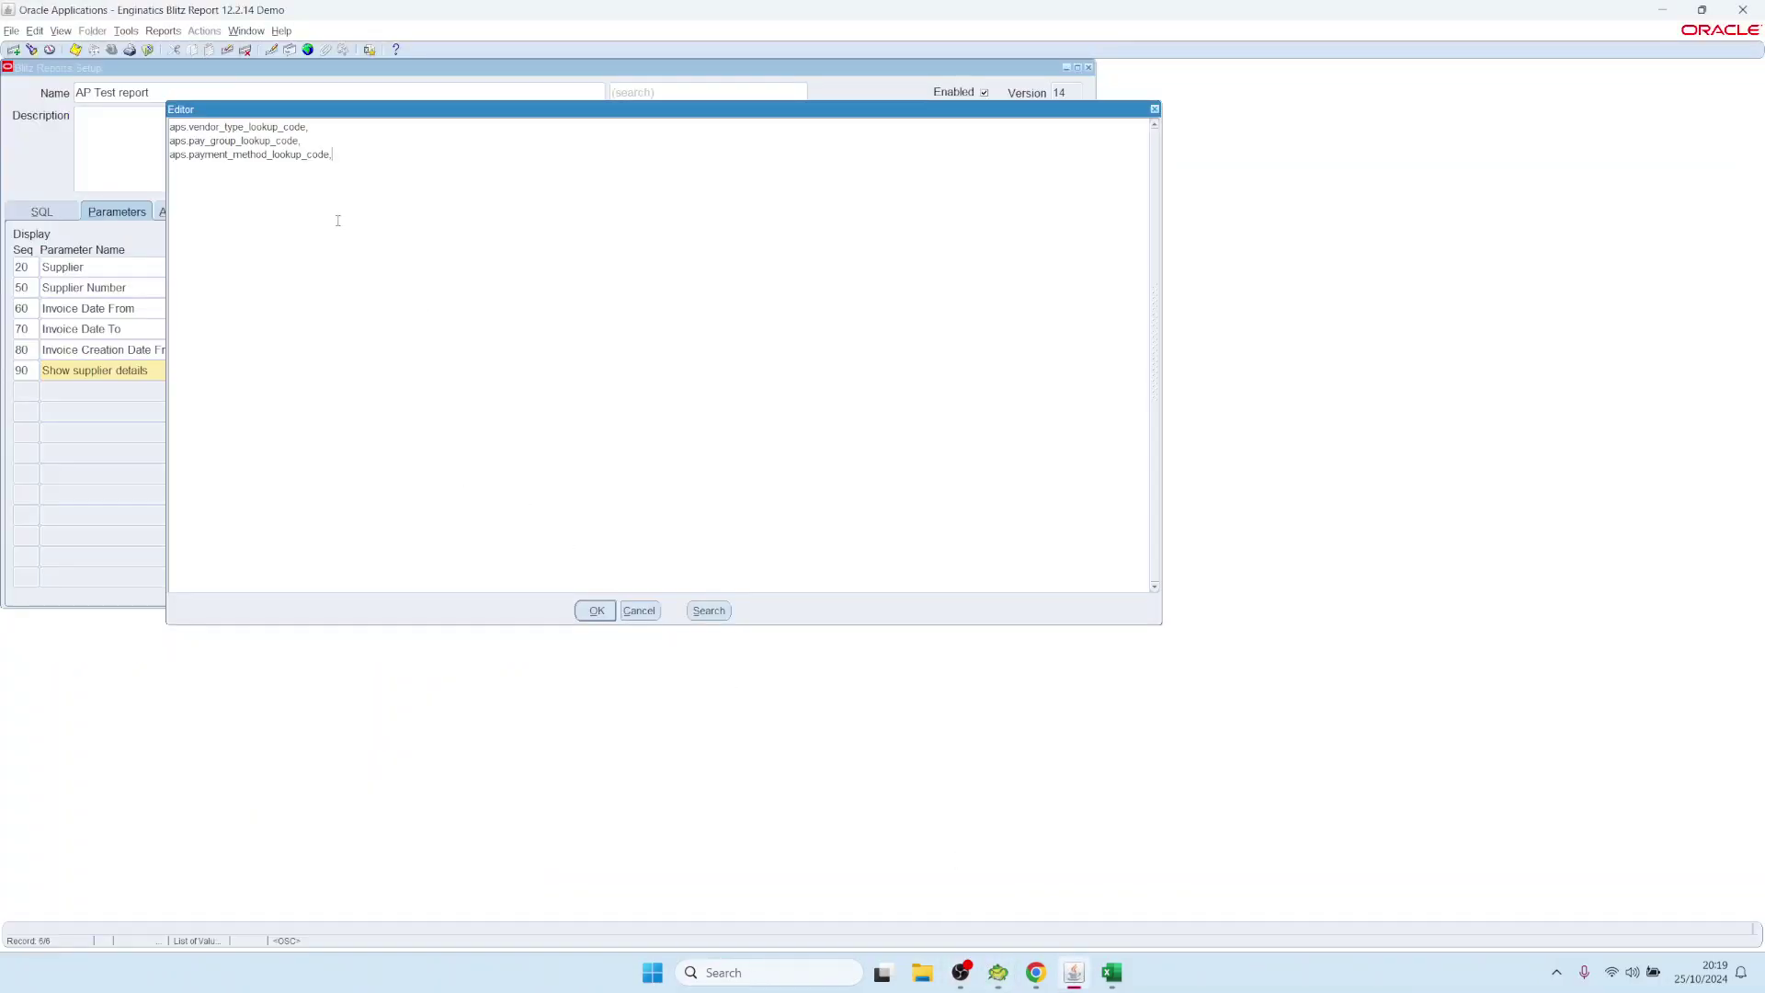
{"action": "left_click", "coordinate": [596, 611]}
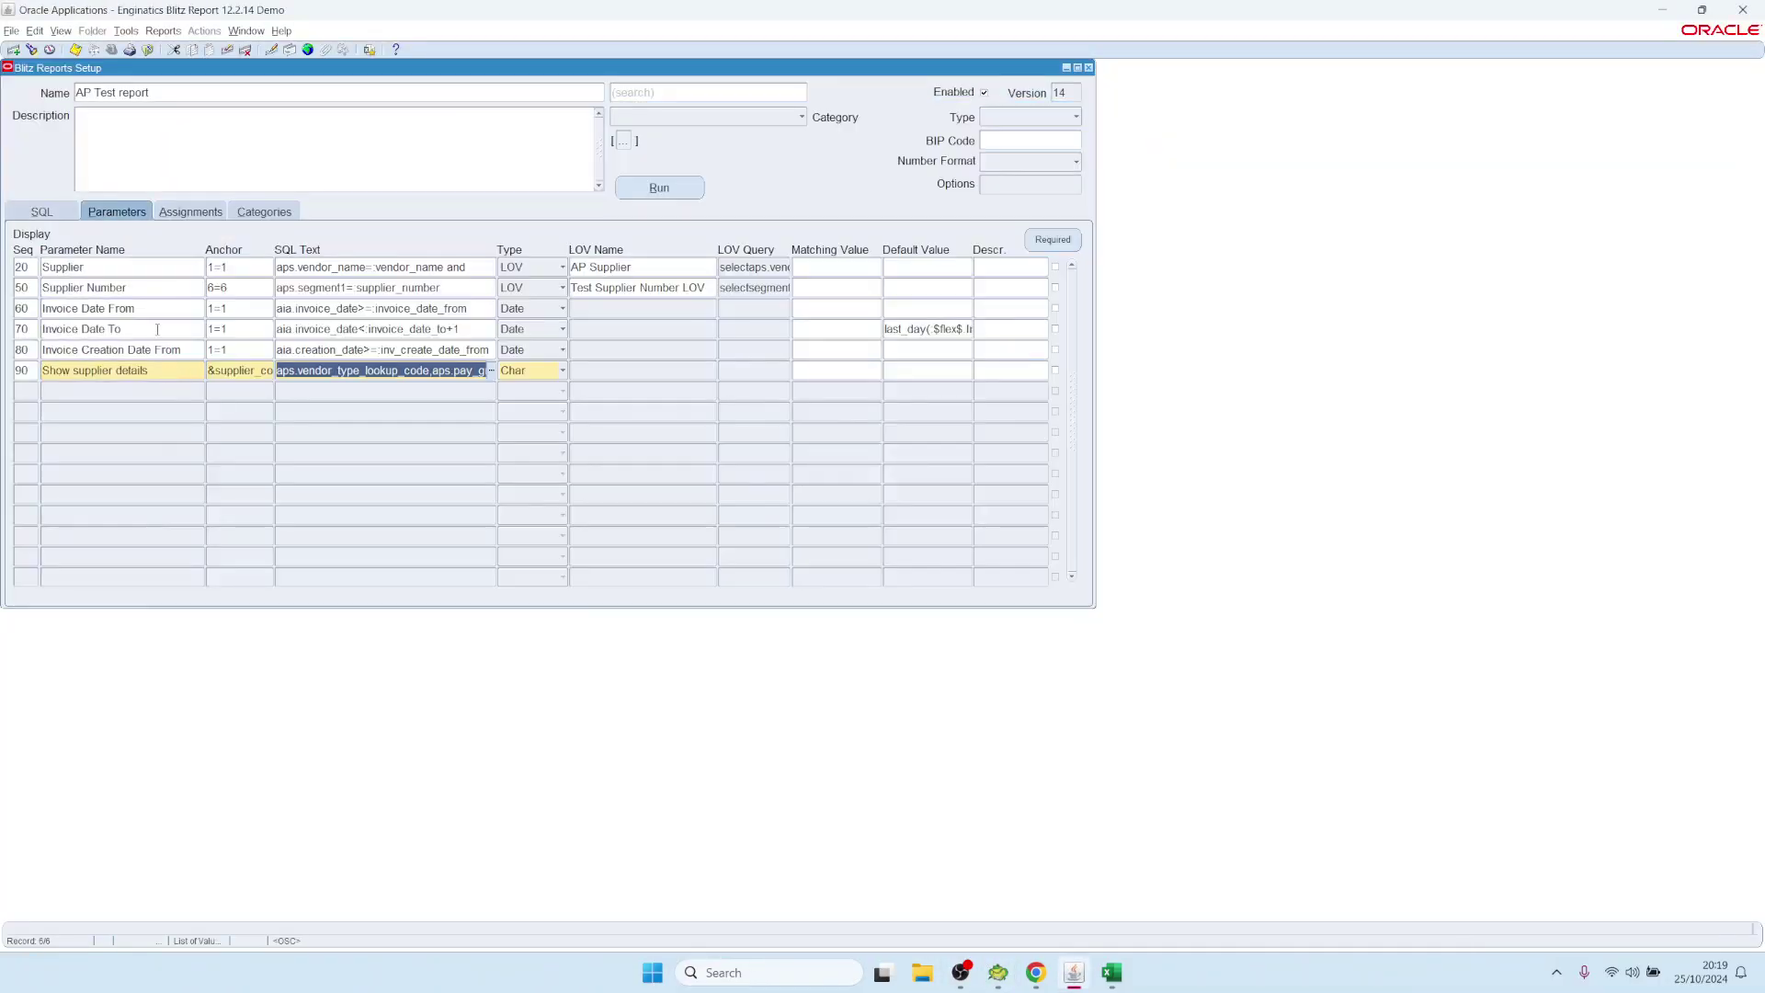
{"action": "left_click", "coordinate": [333, 370]}
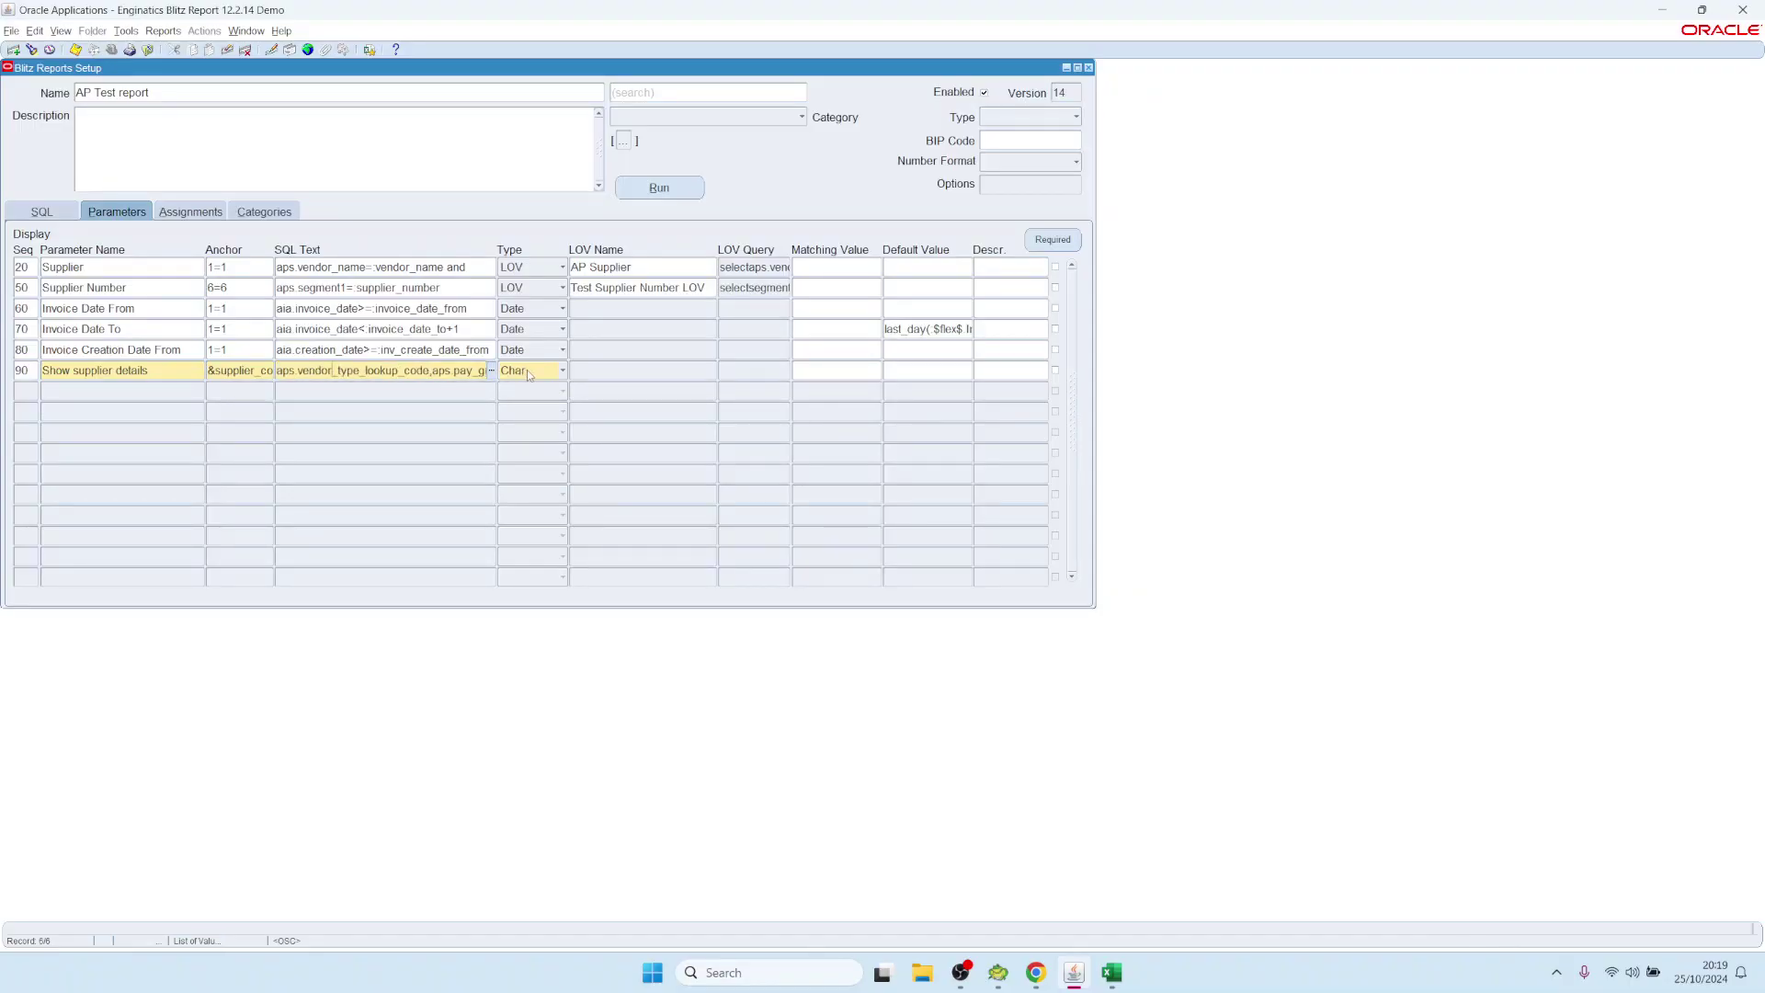
{"action": "left_click_drag", "start_coordinate": [372, 371], "coordinate": [380, 370]}
{"action": "left_click", "coordinate": [425, 369]}
Open the AP Test report's run form, set Show supplier details to Y and run the report
{"action": "left_click", "coordinate": [675, 189]}
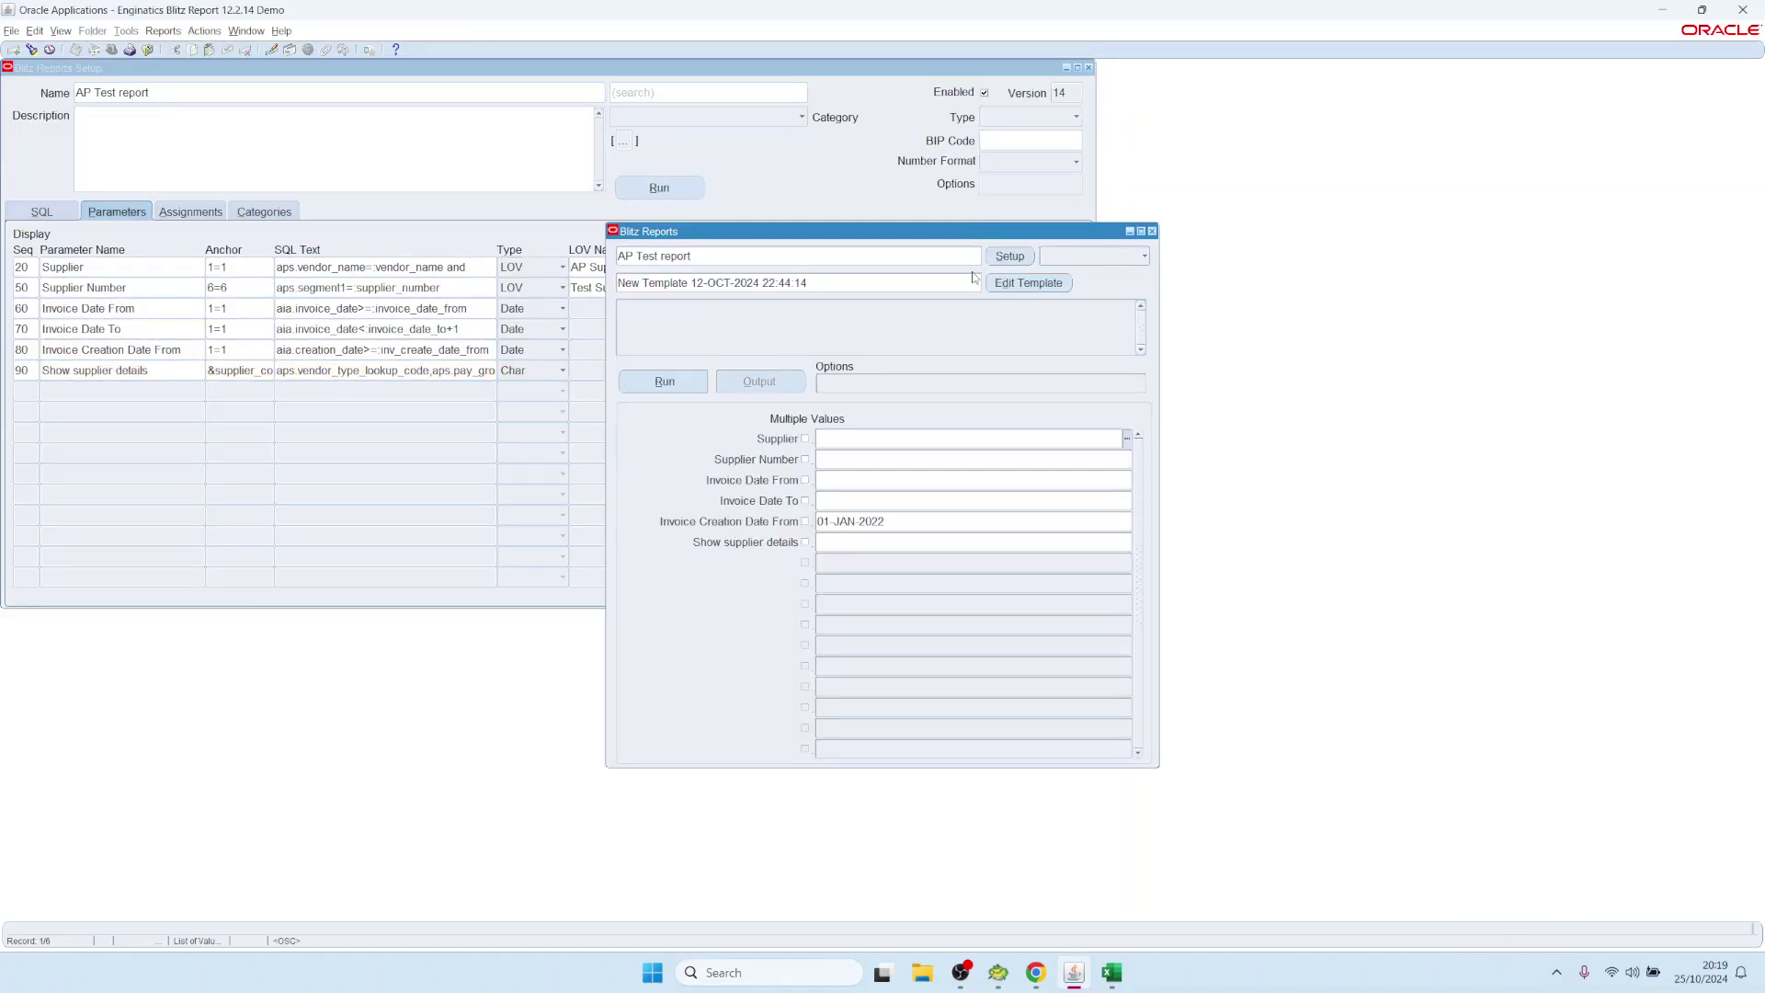
{"action": "left_click", "coordinate": [862, 548]}
{"action": "left_click", "coordinate": [311, 367]}
{"action": "double_click", "coordinate": [310, 367]}
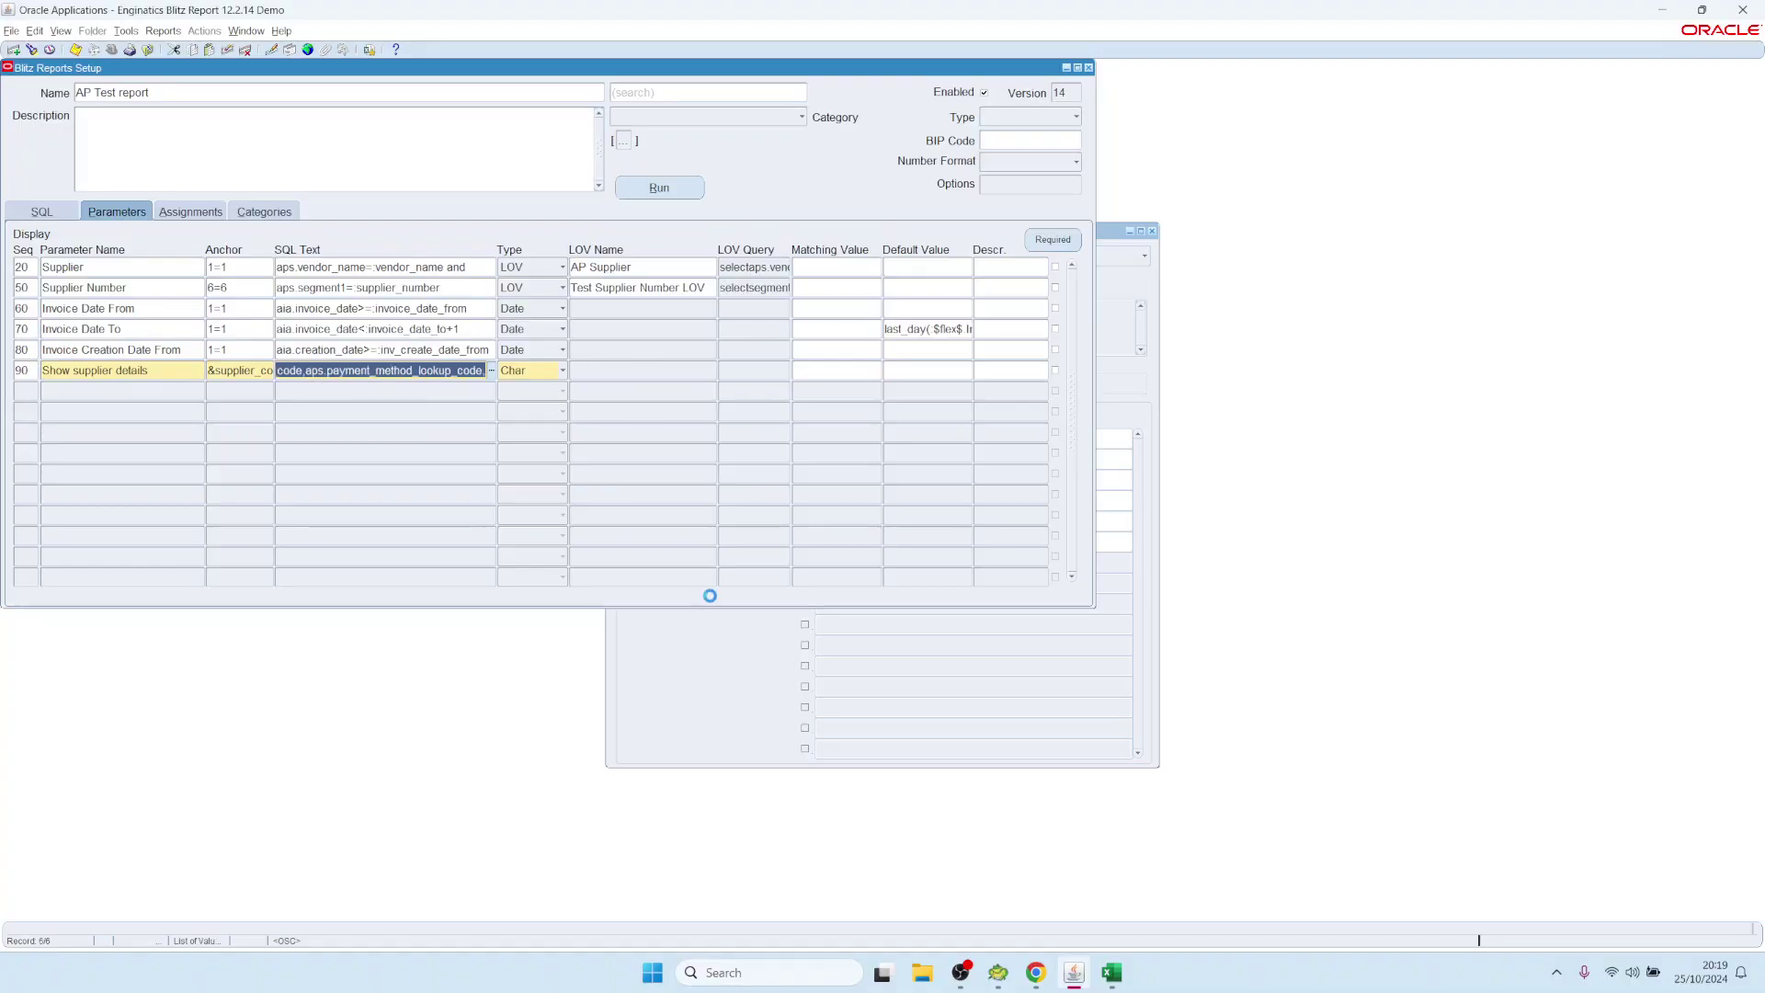
{"action": "left_click", "coordinate": [664, 503]}
{"action": "type", "text": "qf3wfrewf"}
{"action": "key", "text": "shift+Home"}
{"action": "type", "text": "Y"}
{"action": "left_click", "coordinate": [665, 380]}
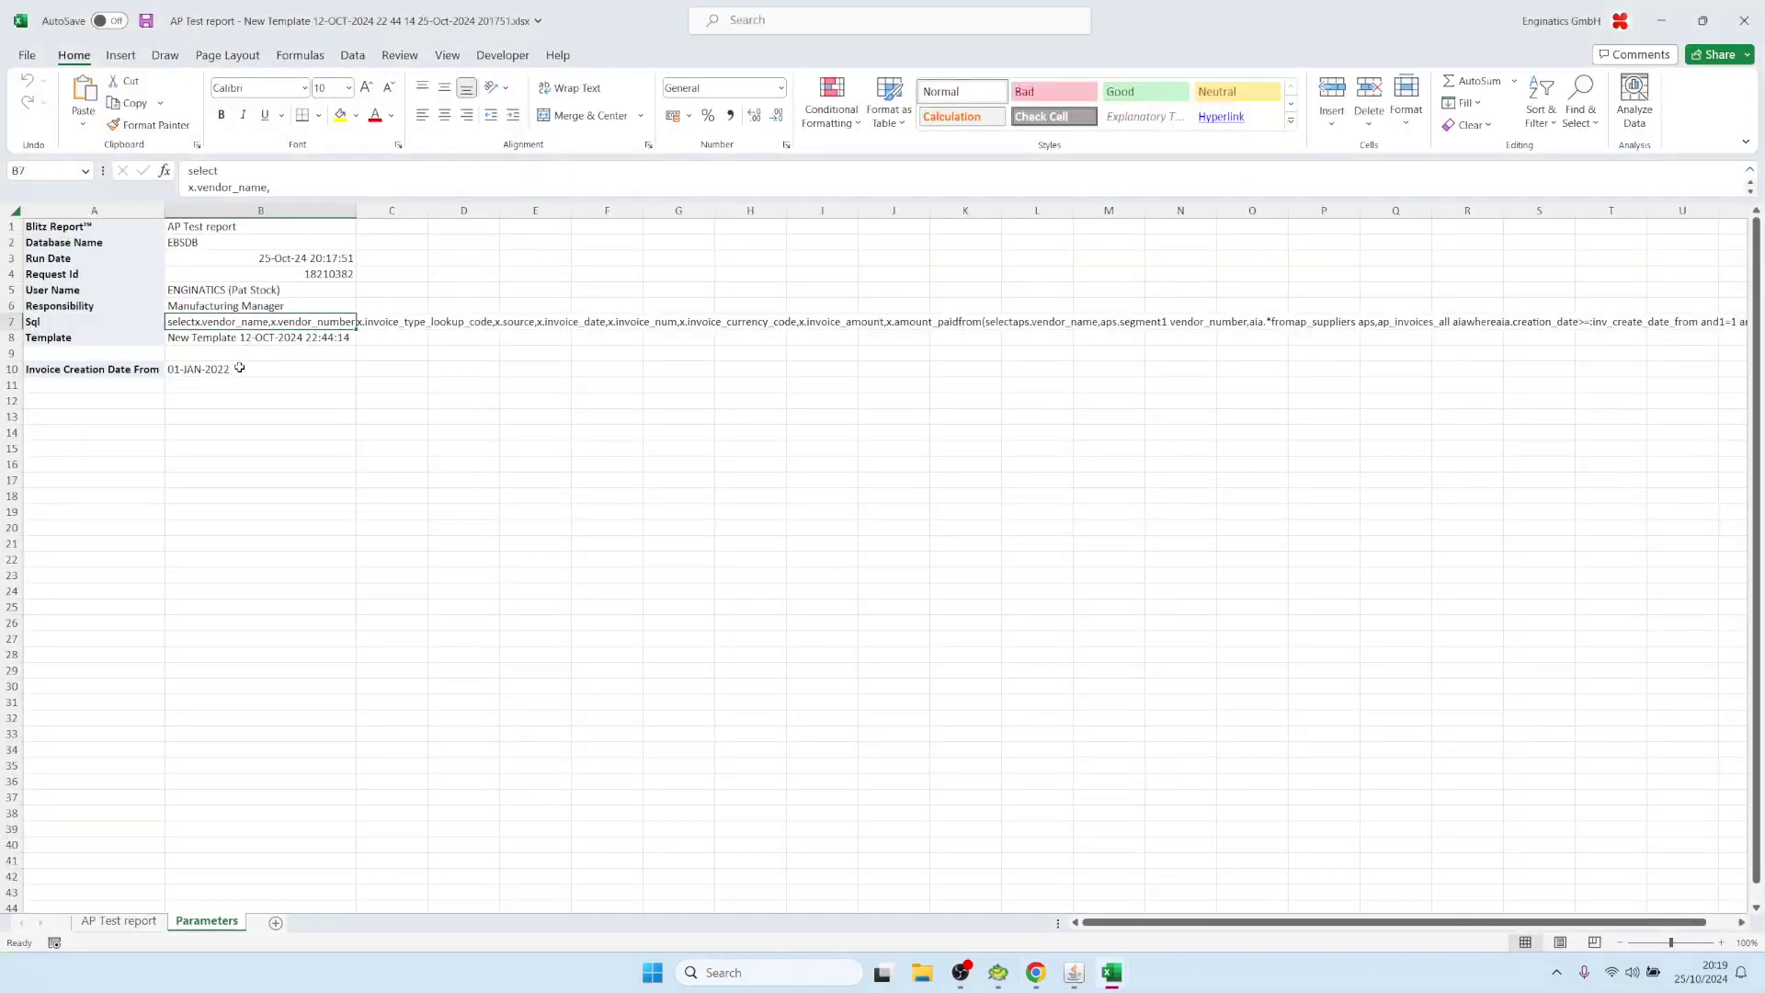
Examine the vendor type and neighbouring lookup code columns in the generated AP Test report output
{"action": "left_click", "coordinate": [239, 368]}
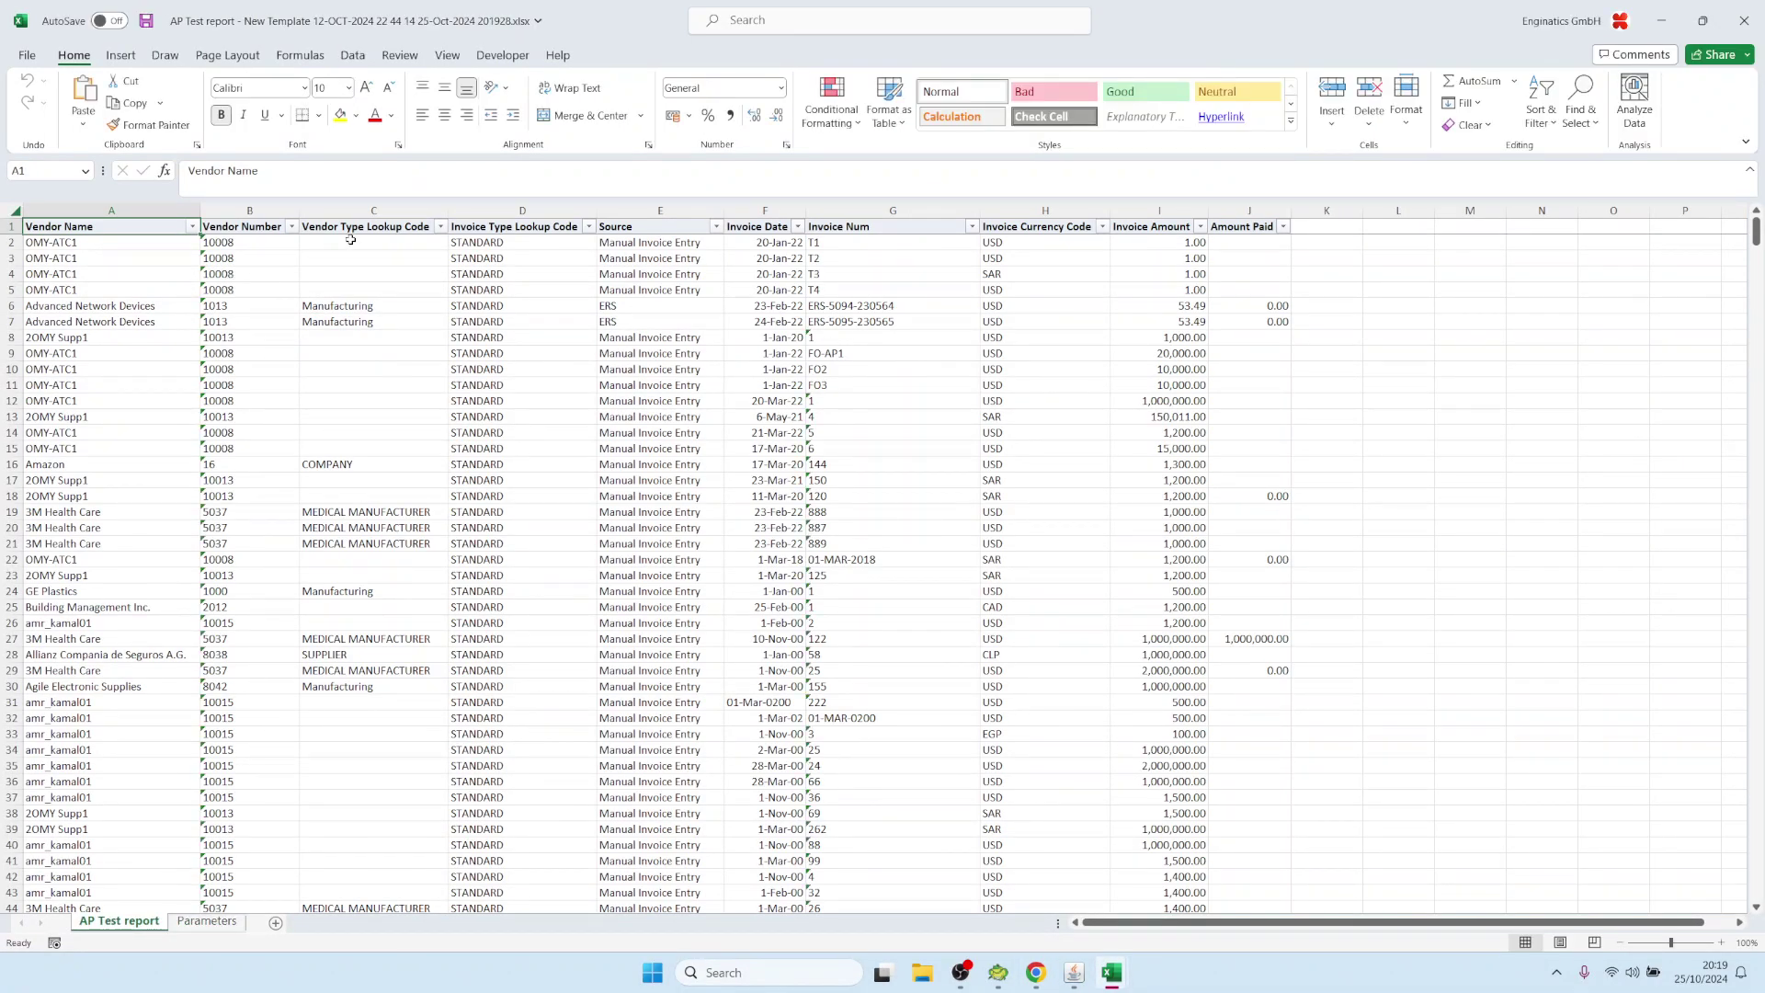
{"action": "left_click_drag", "start_coordinate": [378, 211], "coordinate": [478, 210]}
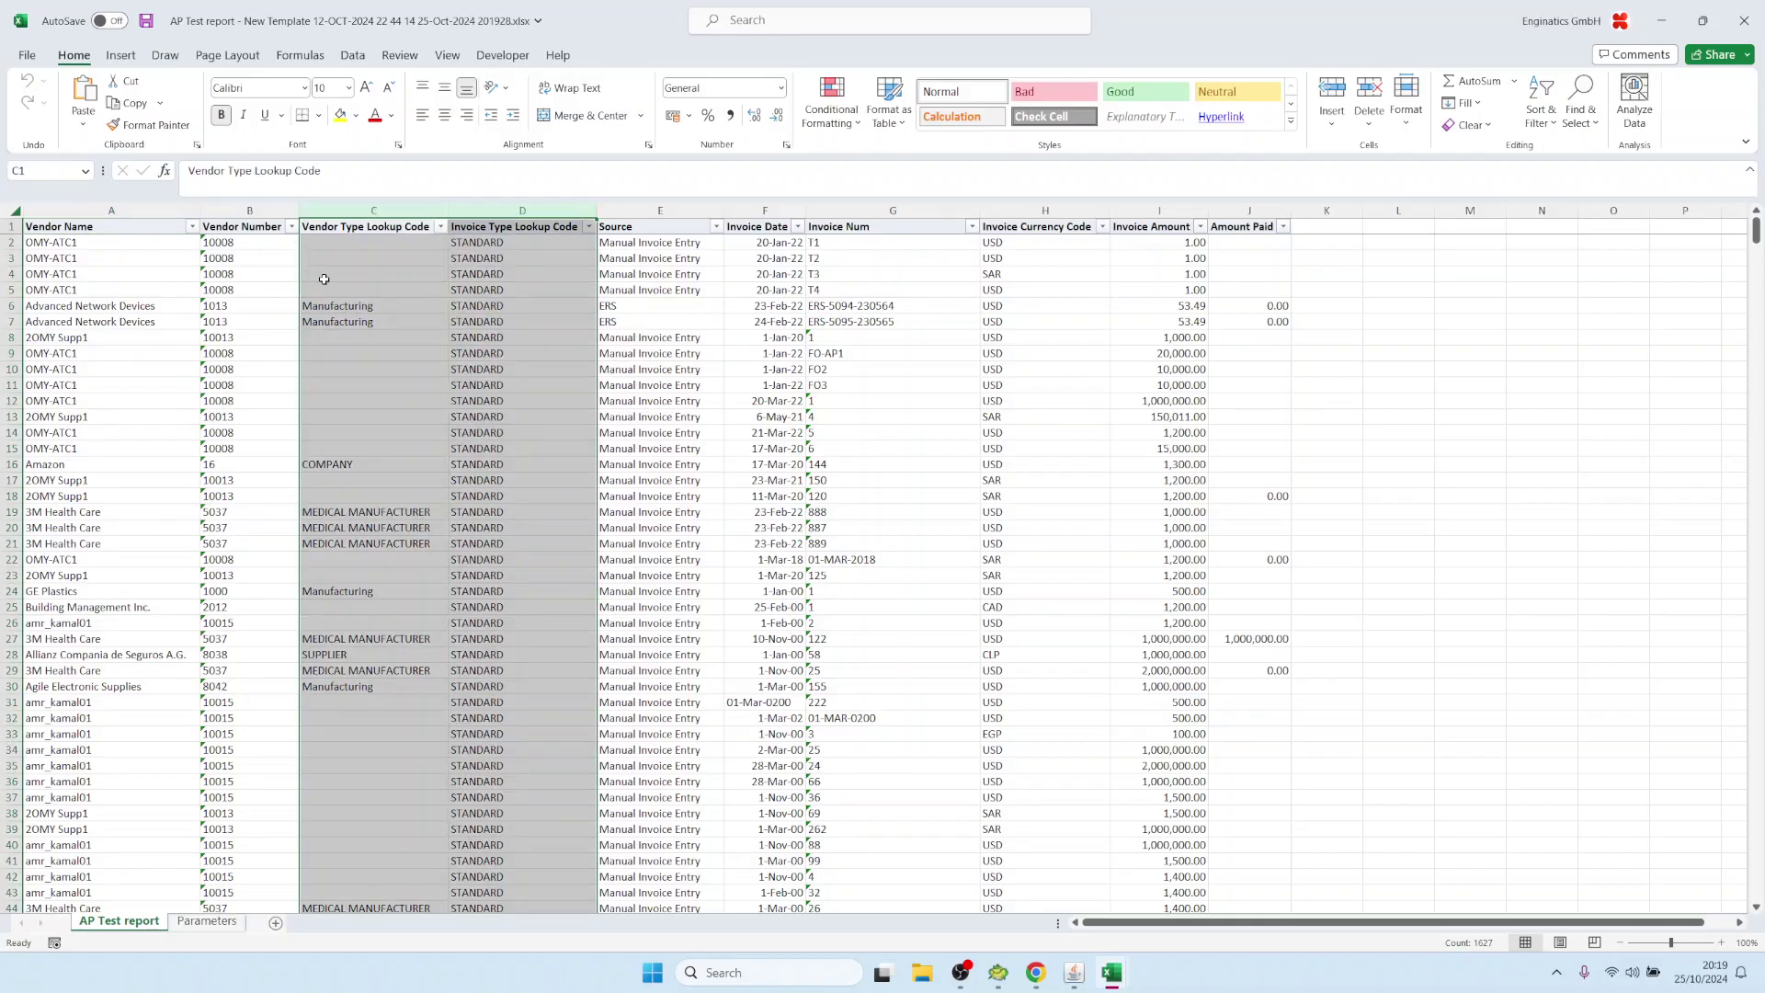
{"action": "left_click_drag", "start_coordinate": [322, 290], "coordinate": [317, 275]}
Review the executed SQL on the output's Parameters sheet, checking the vendor_type_lookup_code line
{"action": "left_click", "coordinate": [207, 921]}
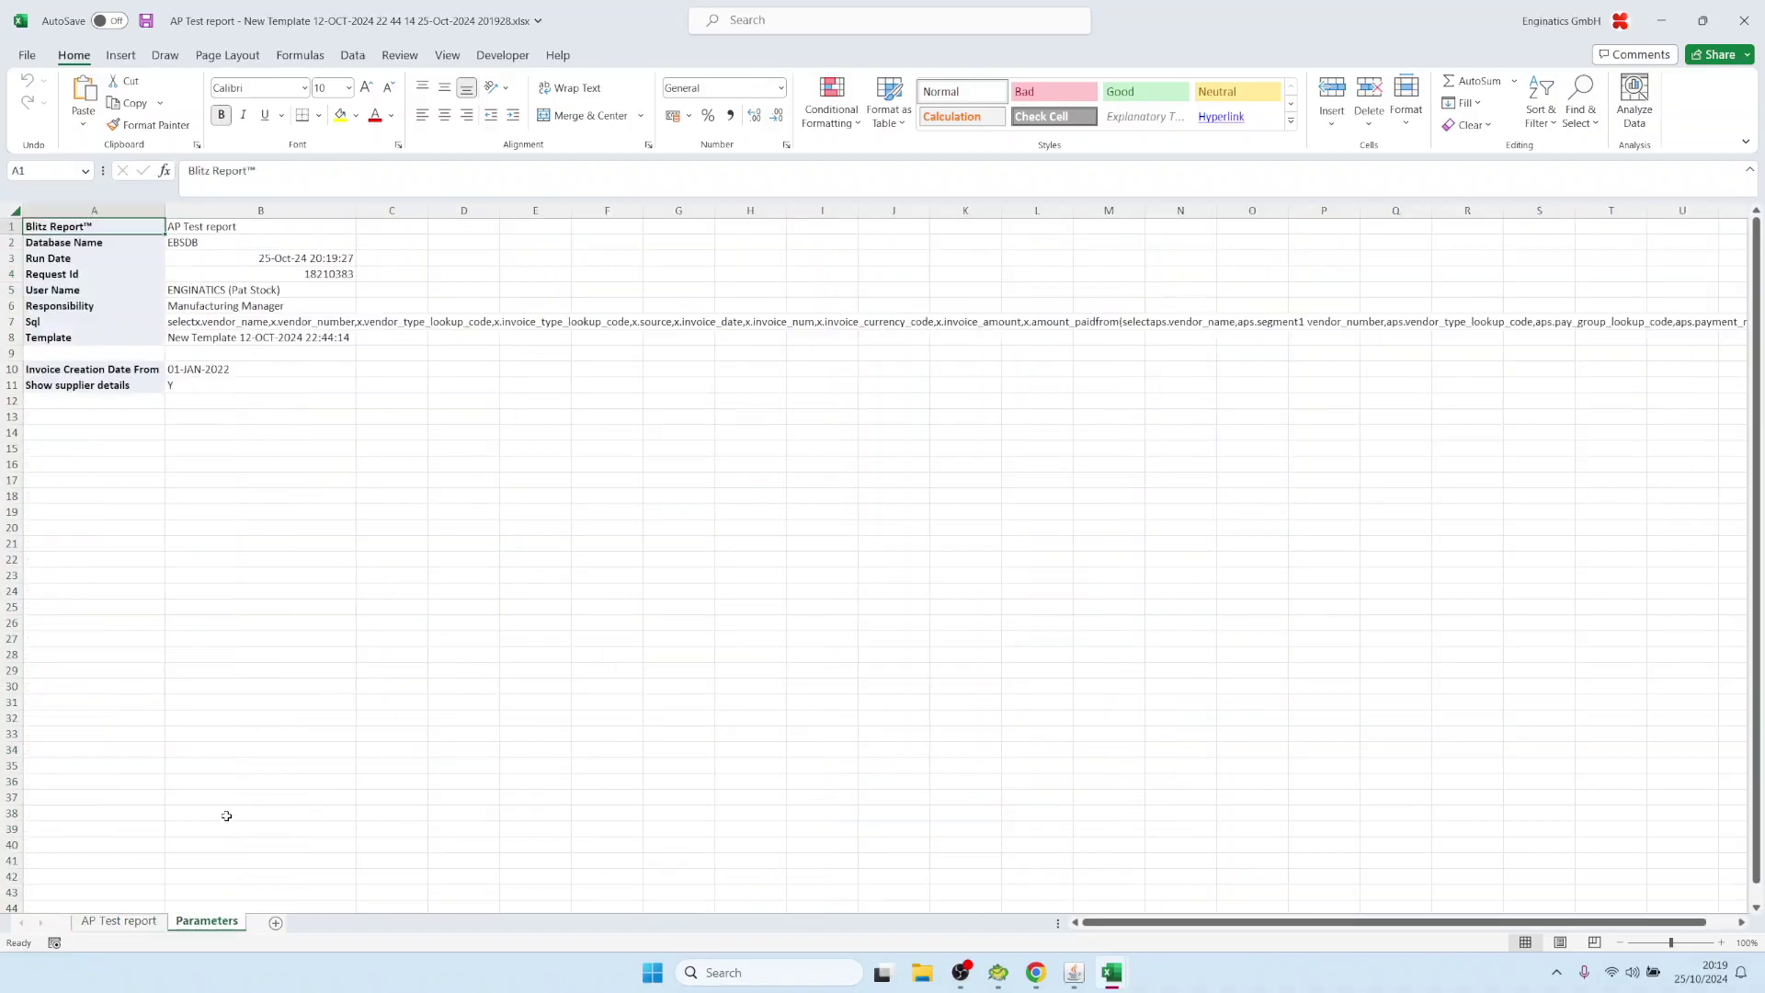
{"action": "left_click", "coordinate": [215, 339]}
{"action": "left_click", "coordinate": [217, 321]}
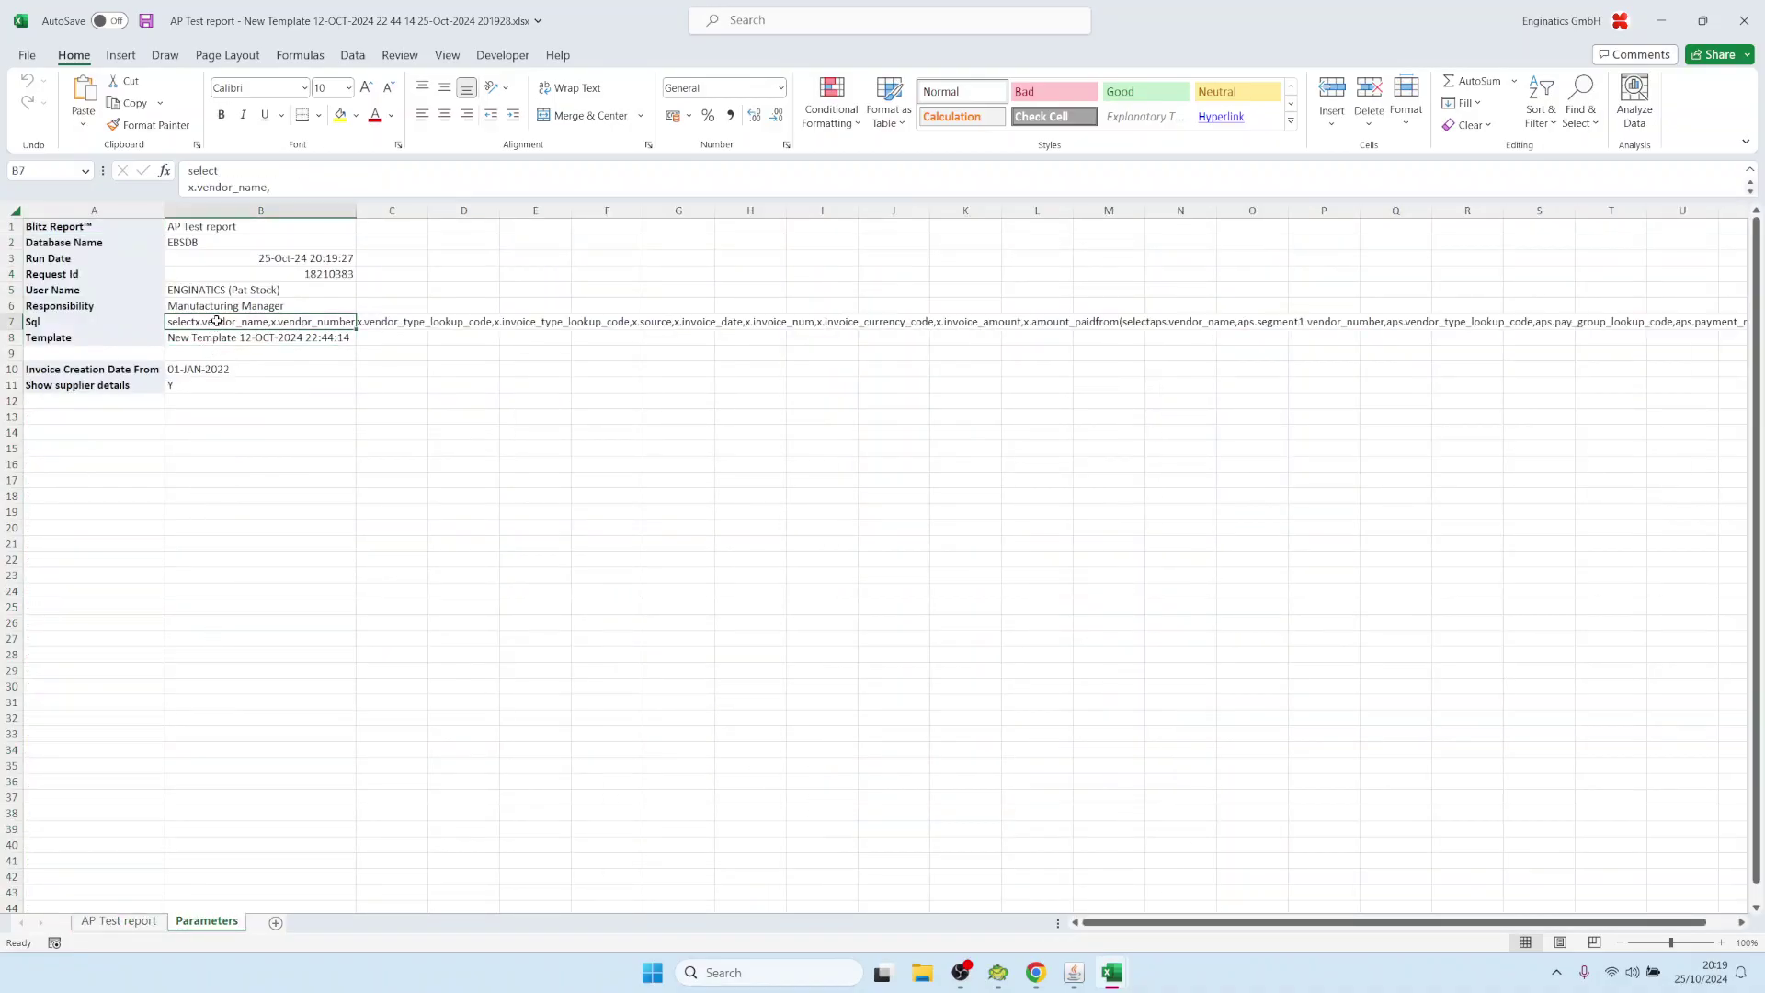
{"action": "double_click", "coordinate": [217, 320]}
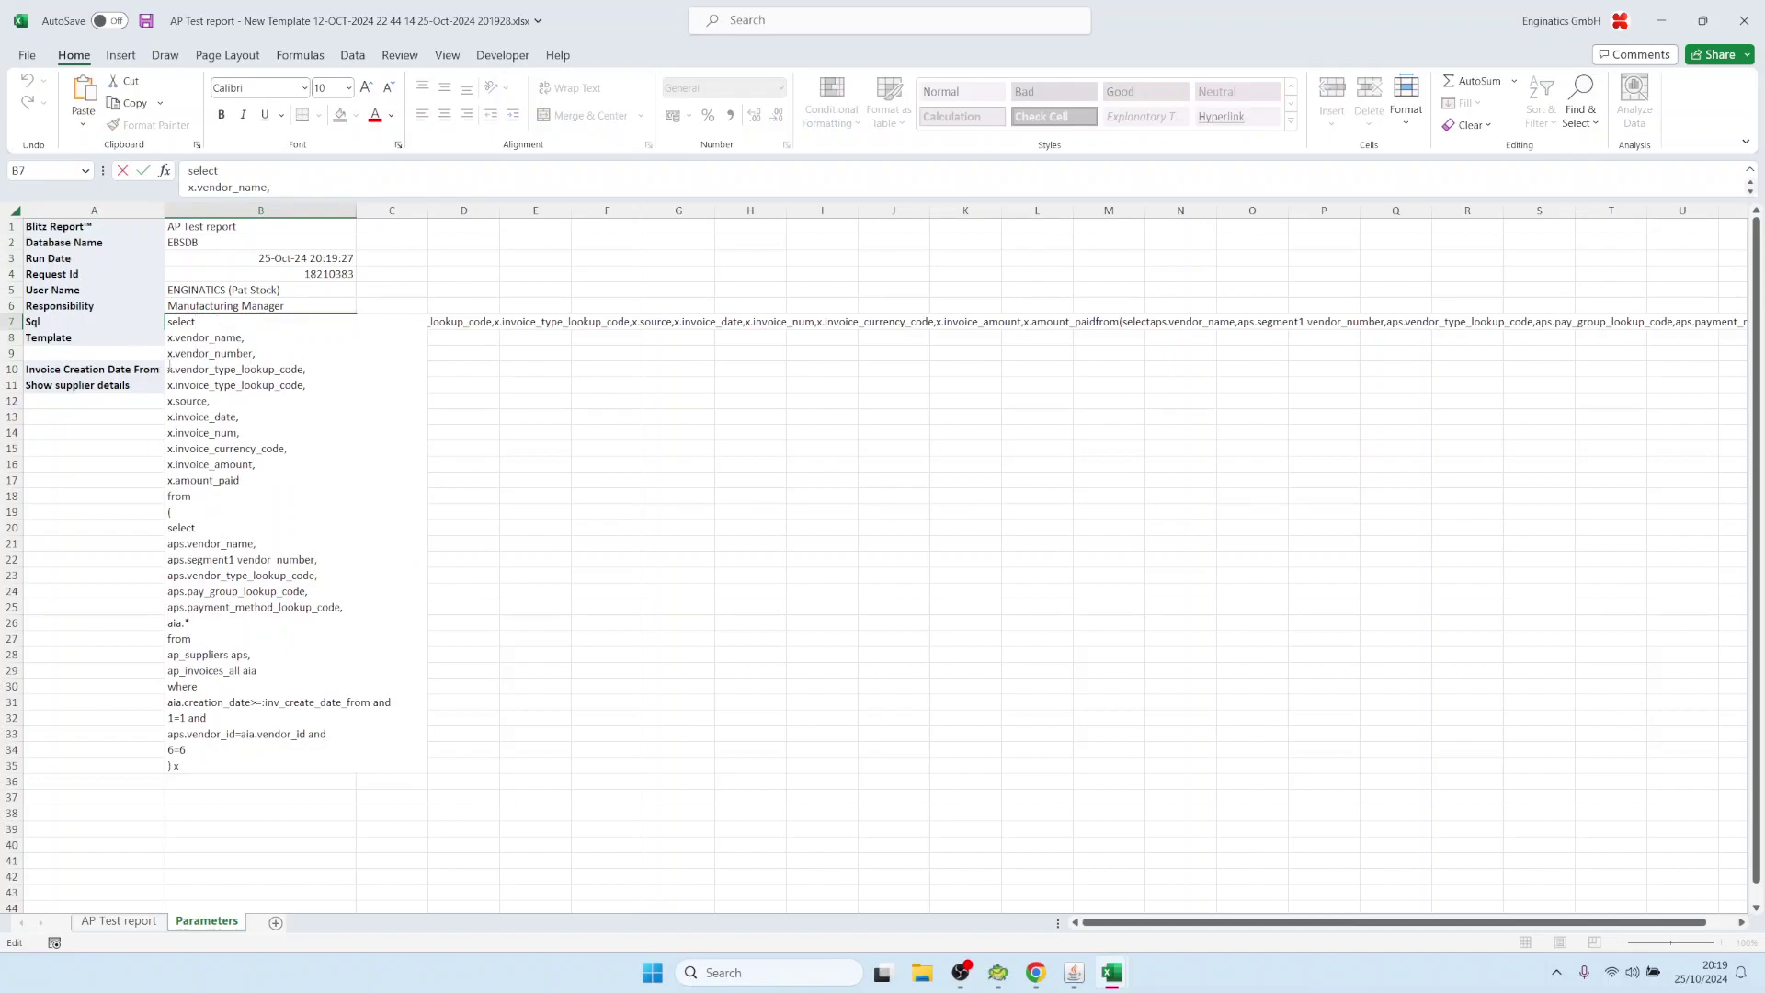
{"action": "left_click_drag", "start_coordinate": [167, 369], "coordinate": [309, 386]}
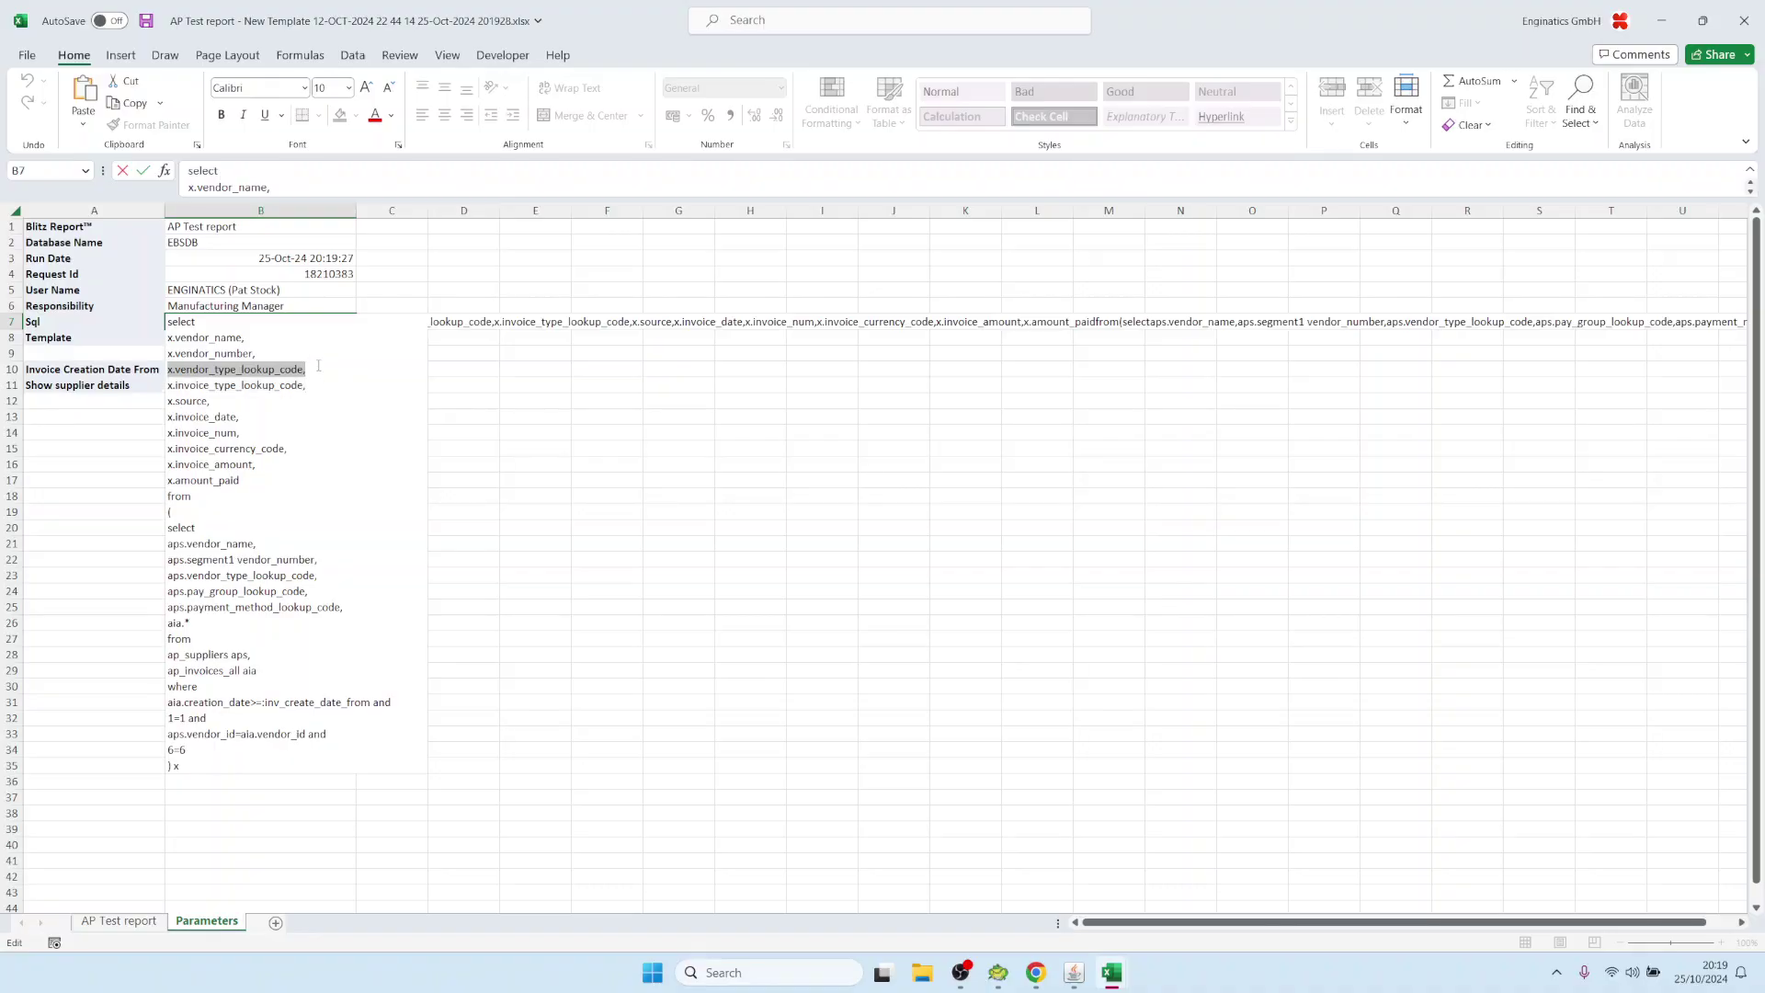
{"action": "left_click", "coordinate": [275, 369]}
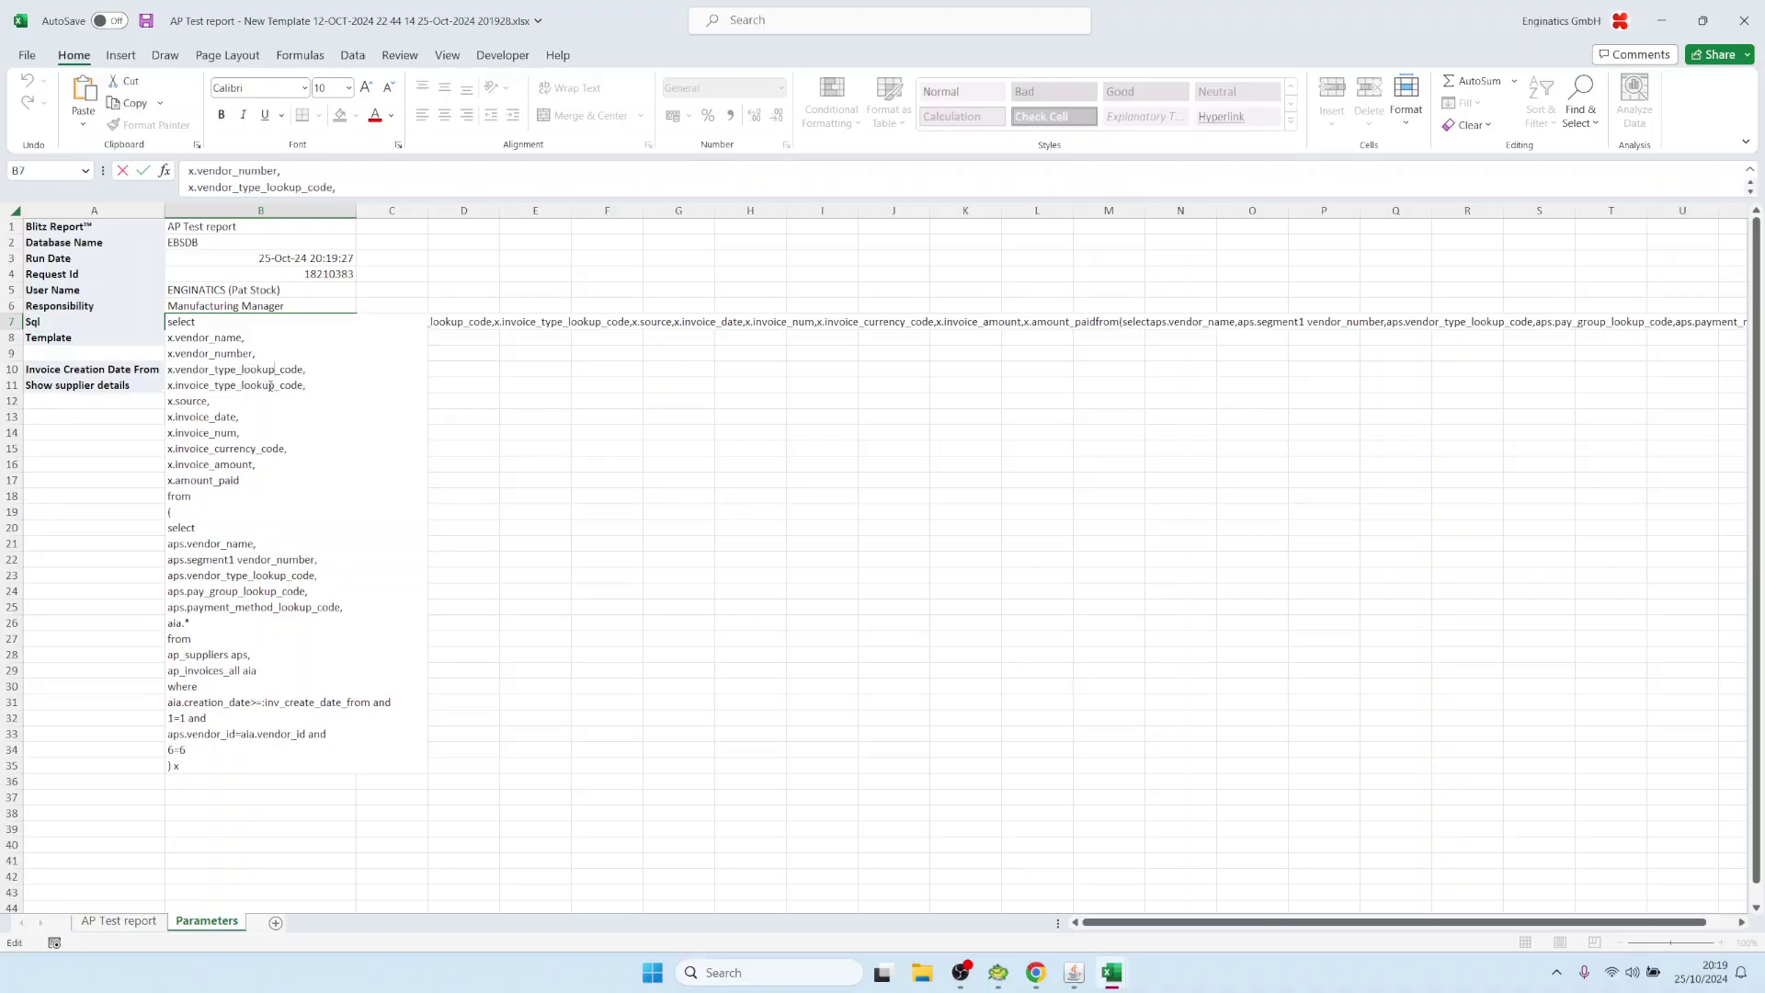
{"action": "key", "text": "Escape"}
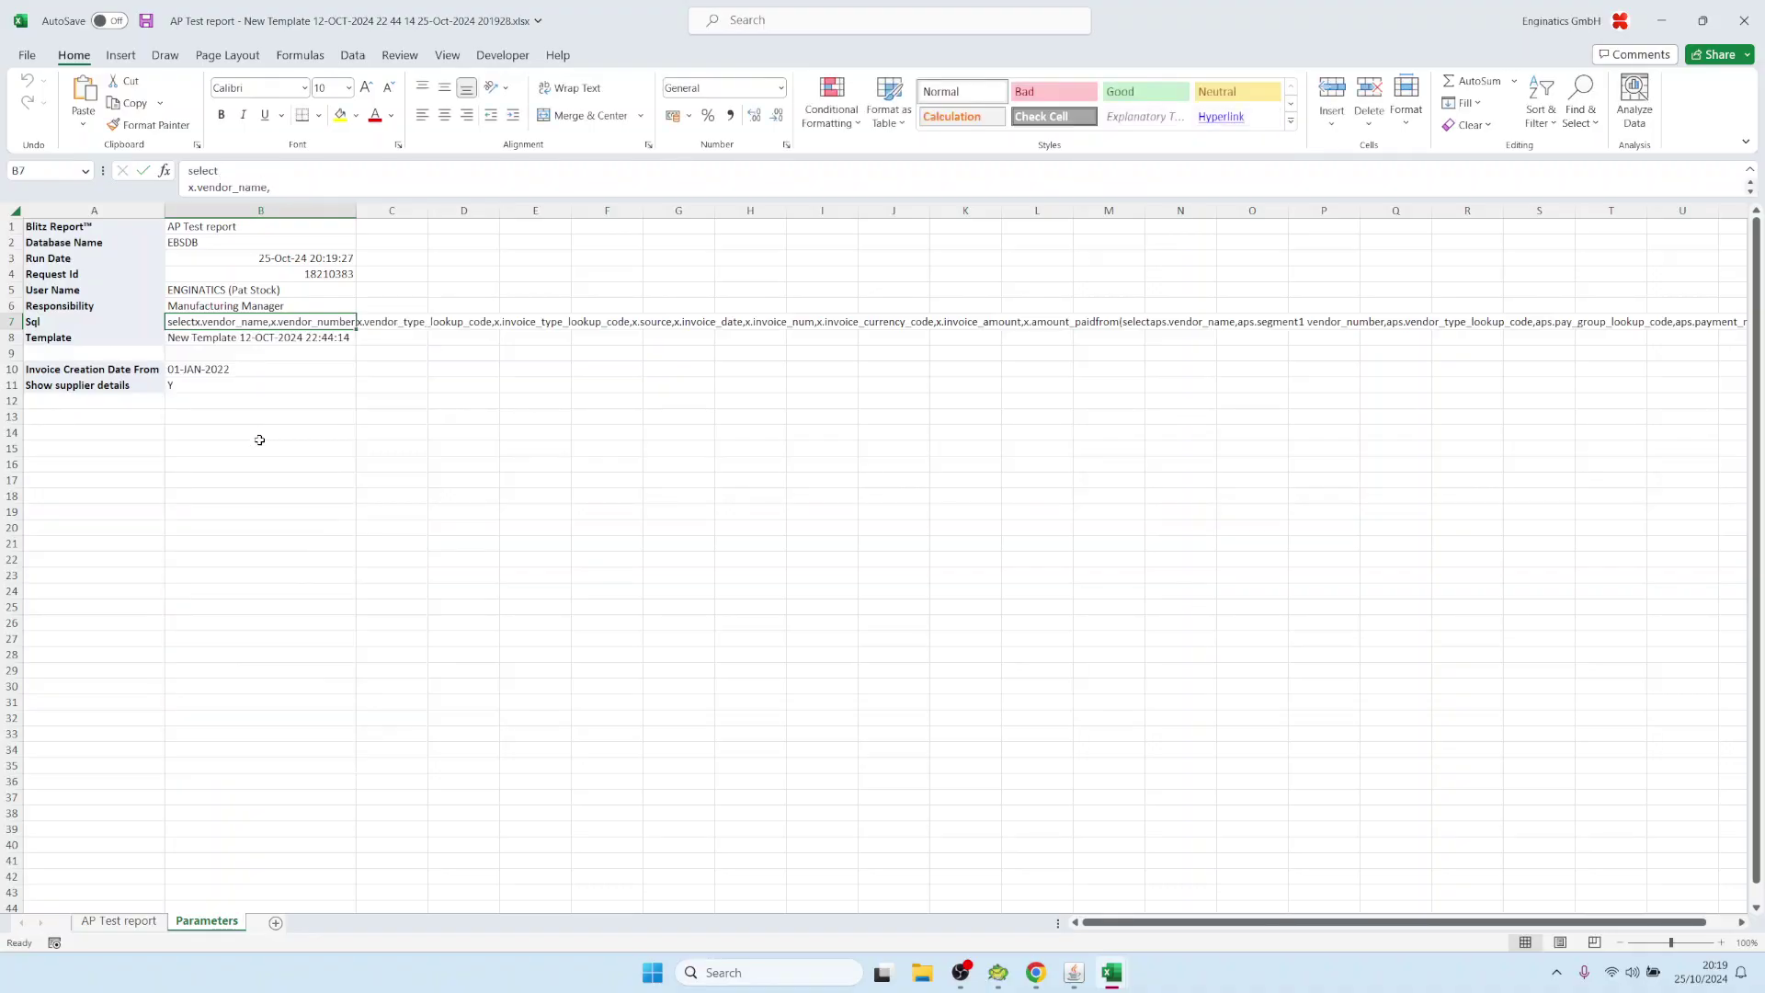
Clear the template in Oracle Applications, rerun the AP Test report and examine the supplier detail columns in the output
{"action": "mouse_move", "coordinate": [1073, 976]}
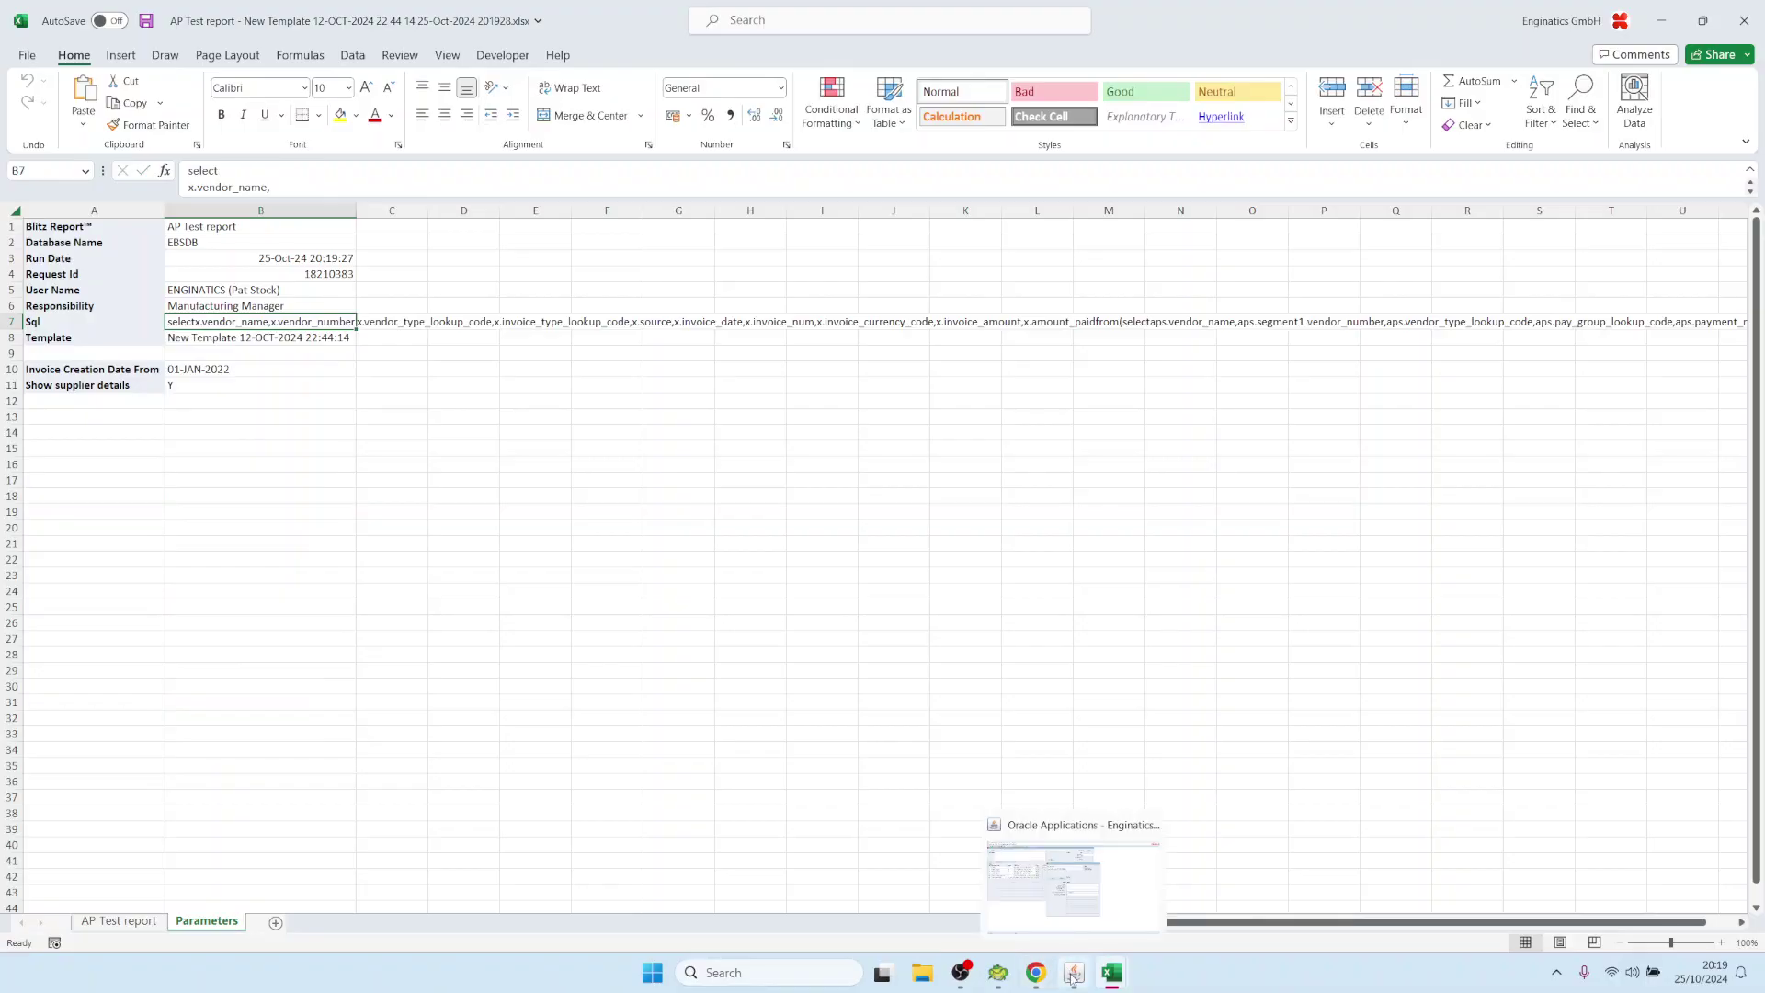
{"action": "left_click", "coordinate": [1066, 905]}
{"action": "left_click", "coordinate": [824, 284]}
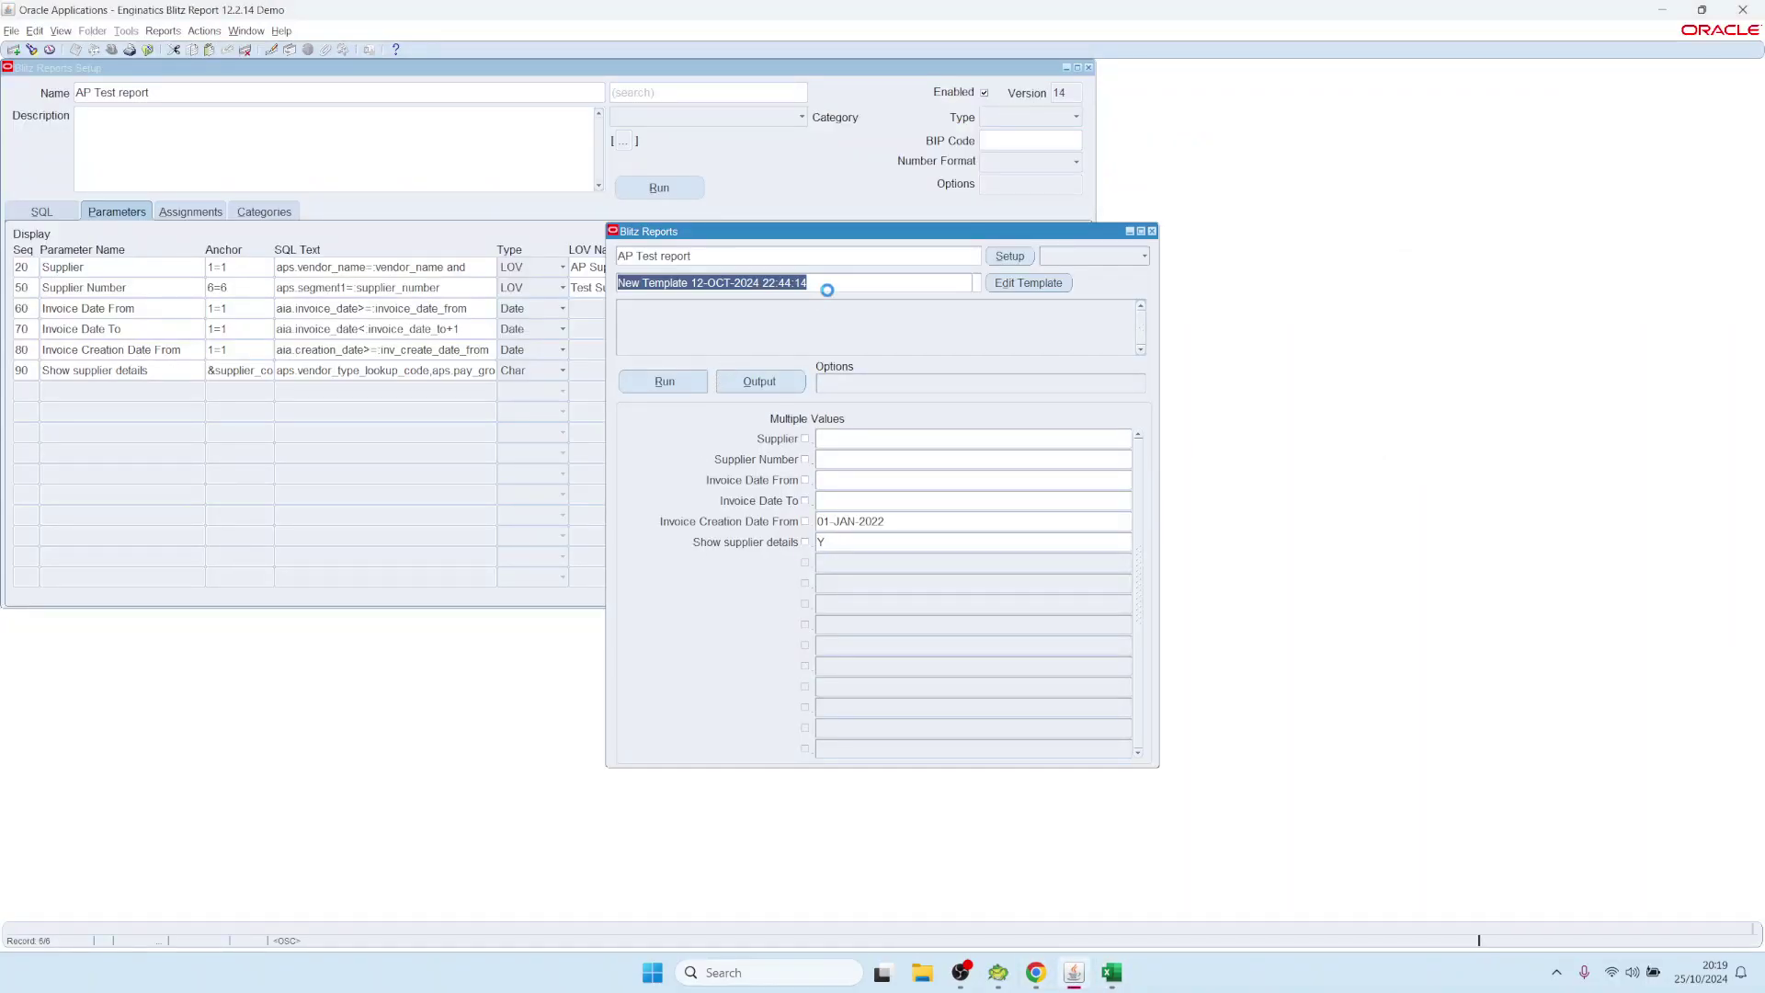
{"action": "key", "text": "Delete"}
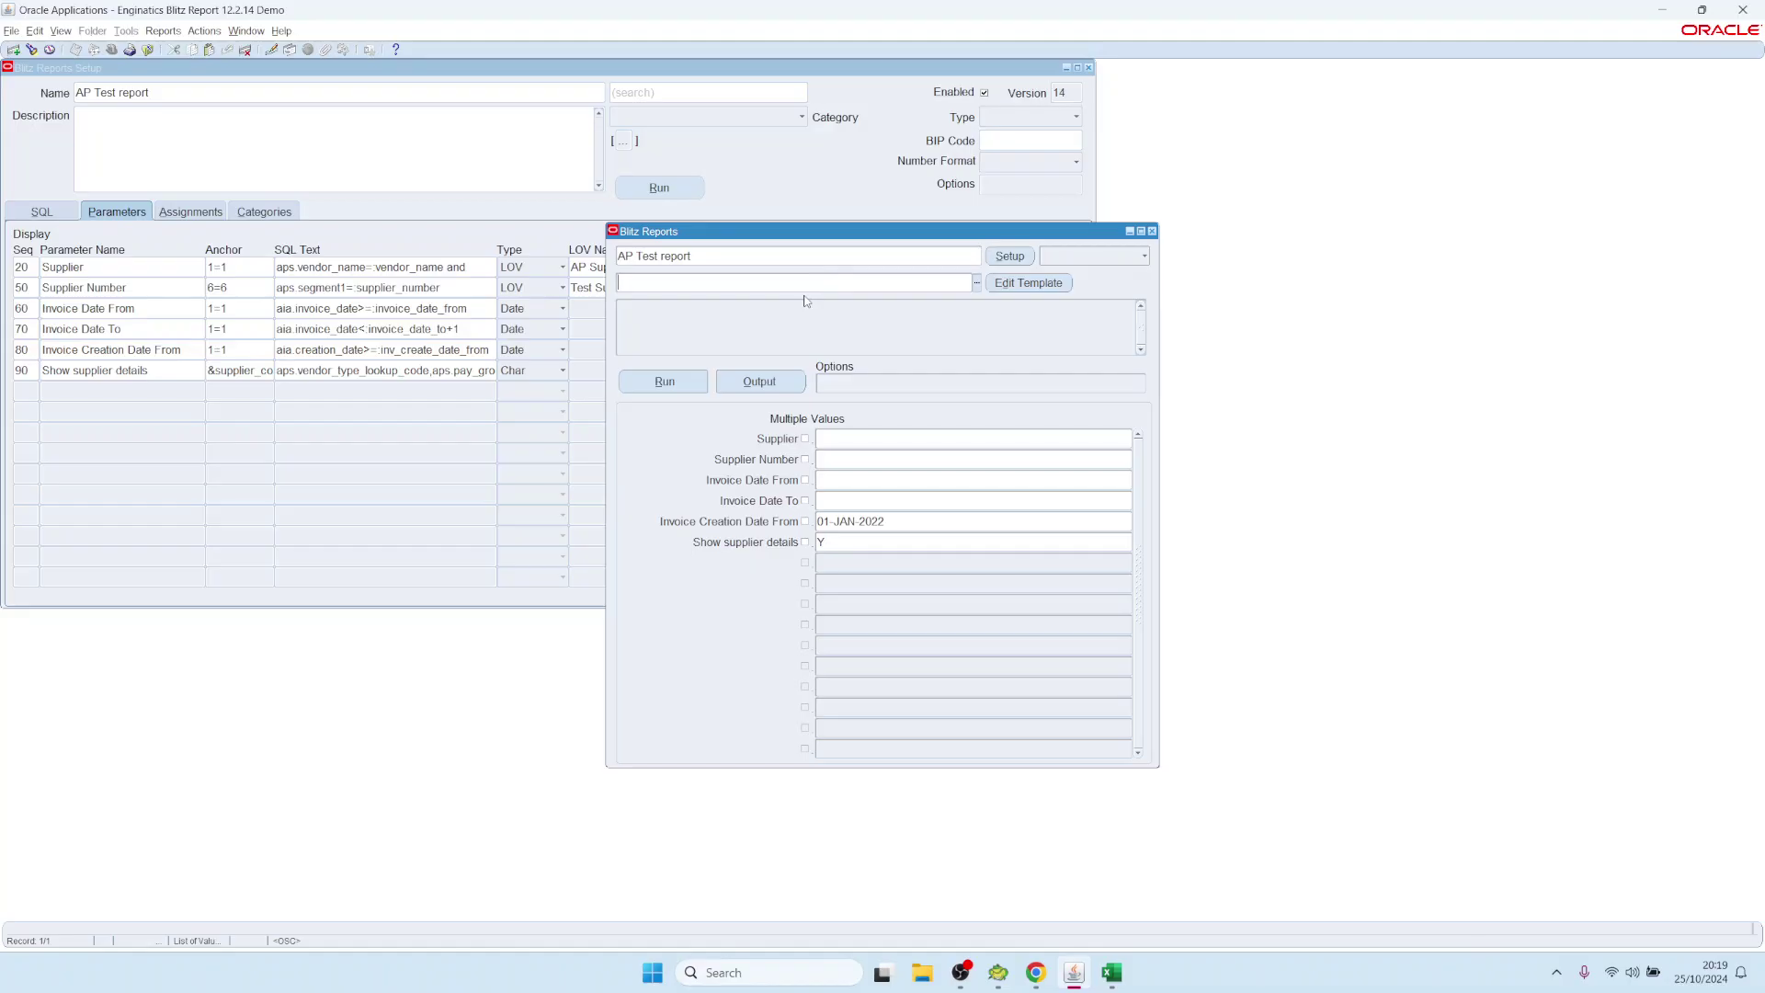
{"action": "left_click", "coordinate": [669, 377]}
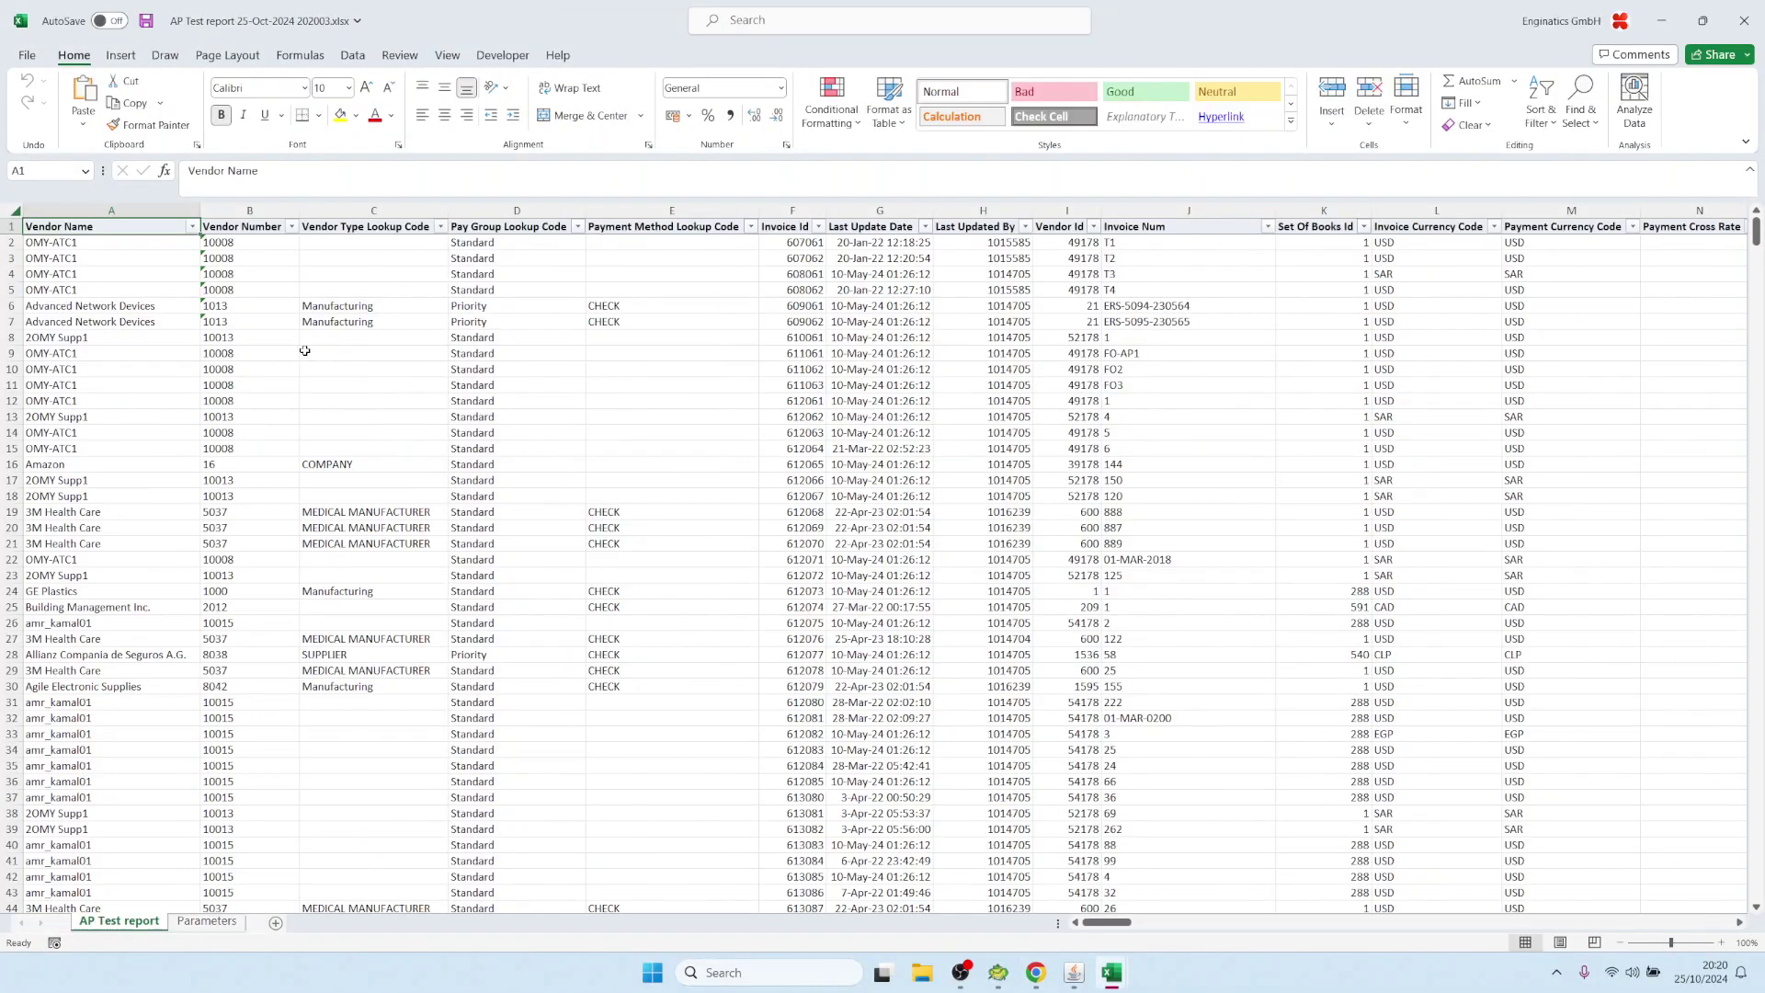
{"action": "left_click_drag", "start_coordinate": [370, 210], "coordinate": [638, 190]}
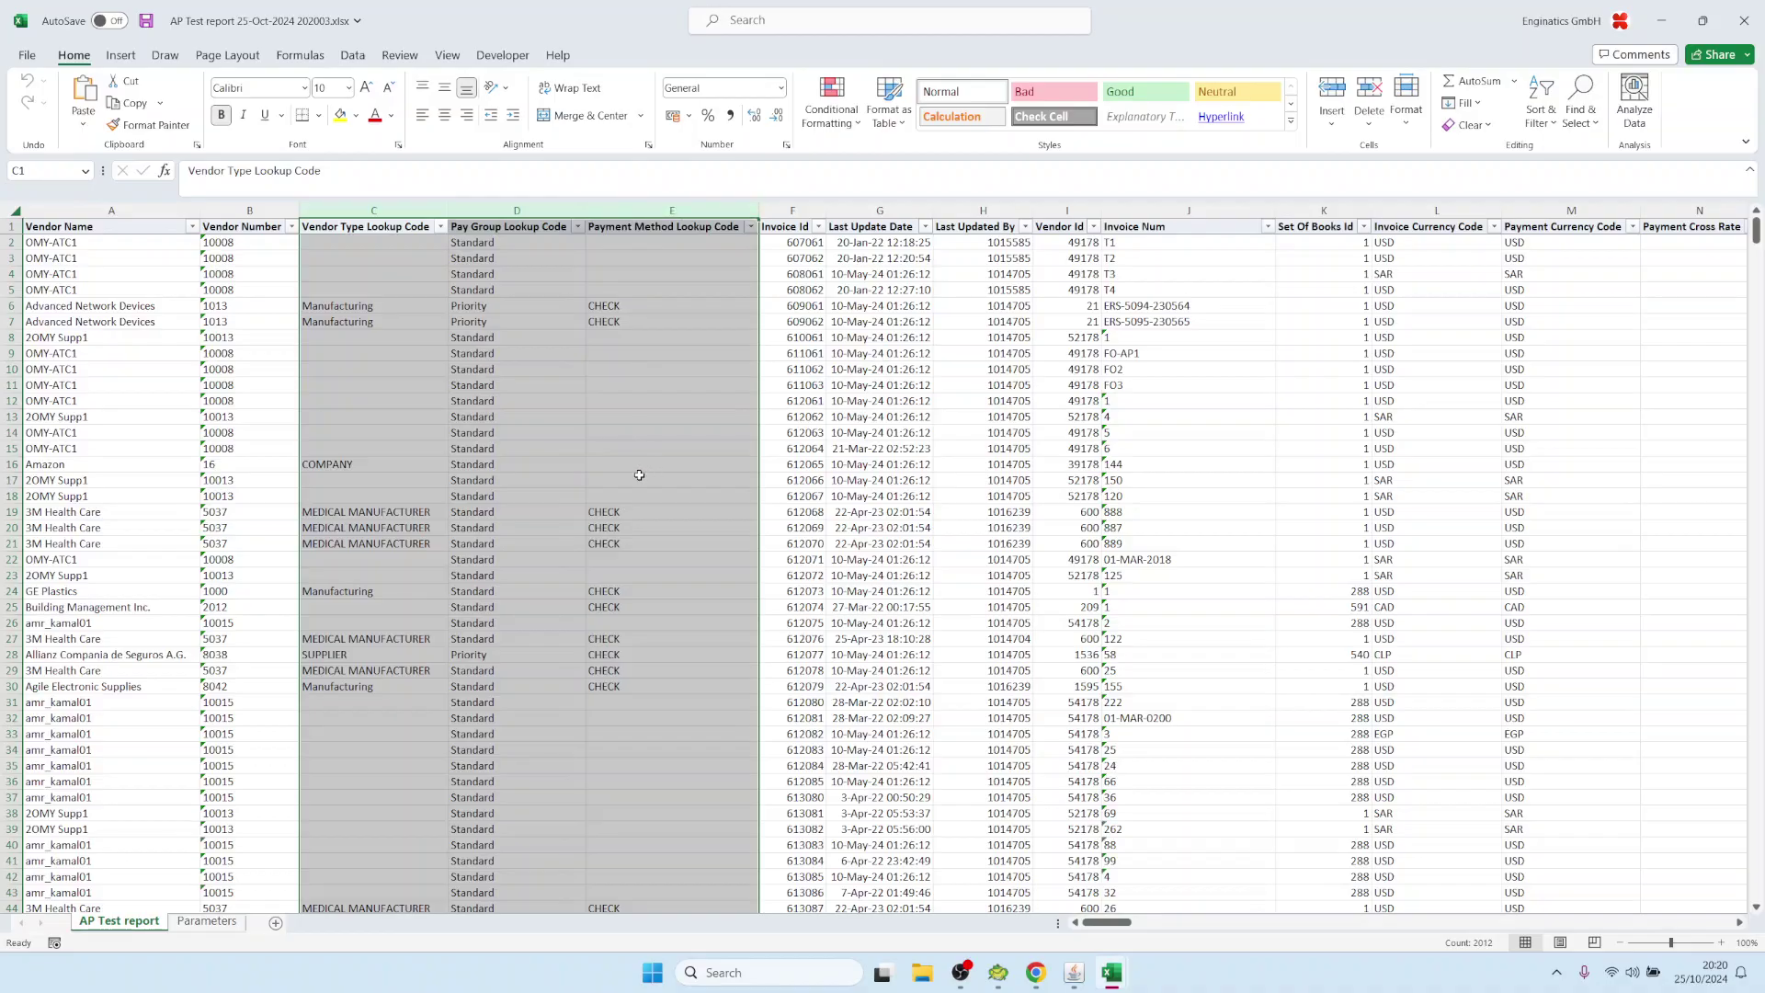
Return to Oracle Applications, clear the Show supplier details value and rerun the AP Test report
{"action": "mouse_move", "coordinate": [1073, 972]}
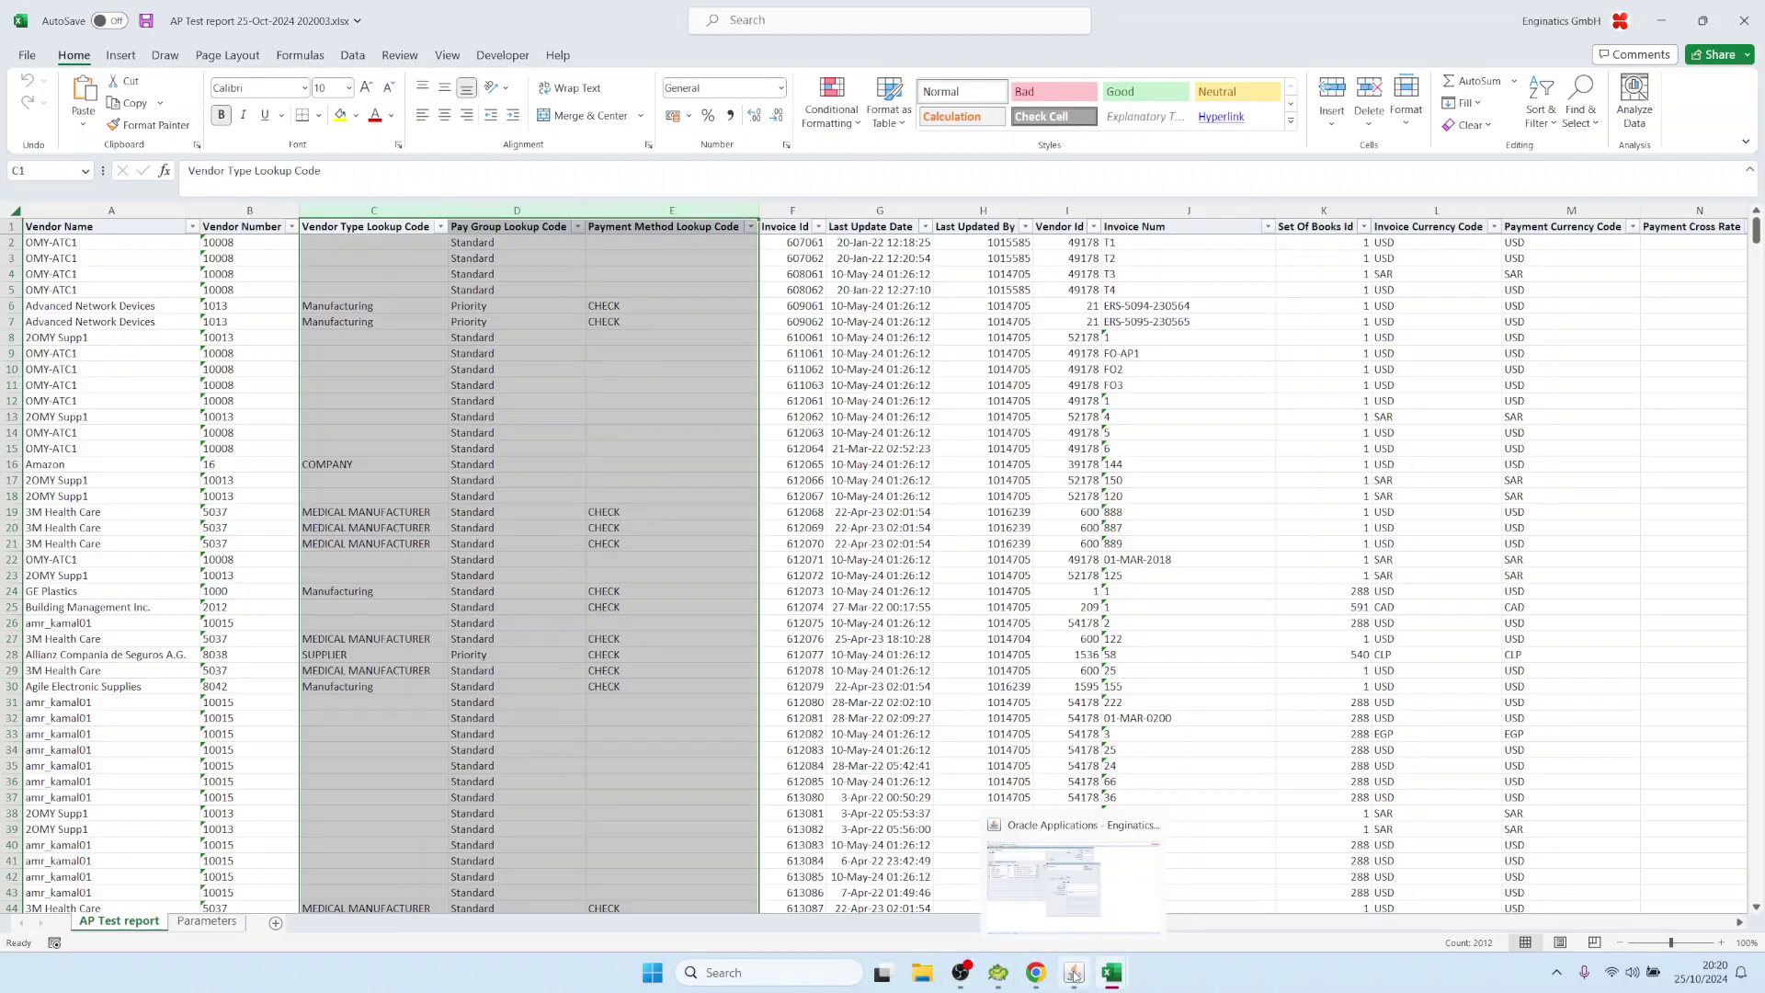
{"action": "left_click", "coordinate": [1074, 972]}
{"action": "left_click", "coordinate": [861, 542]}
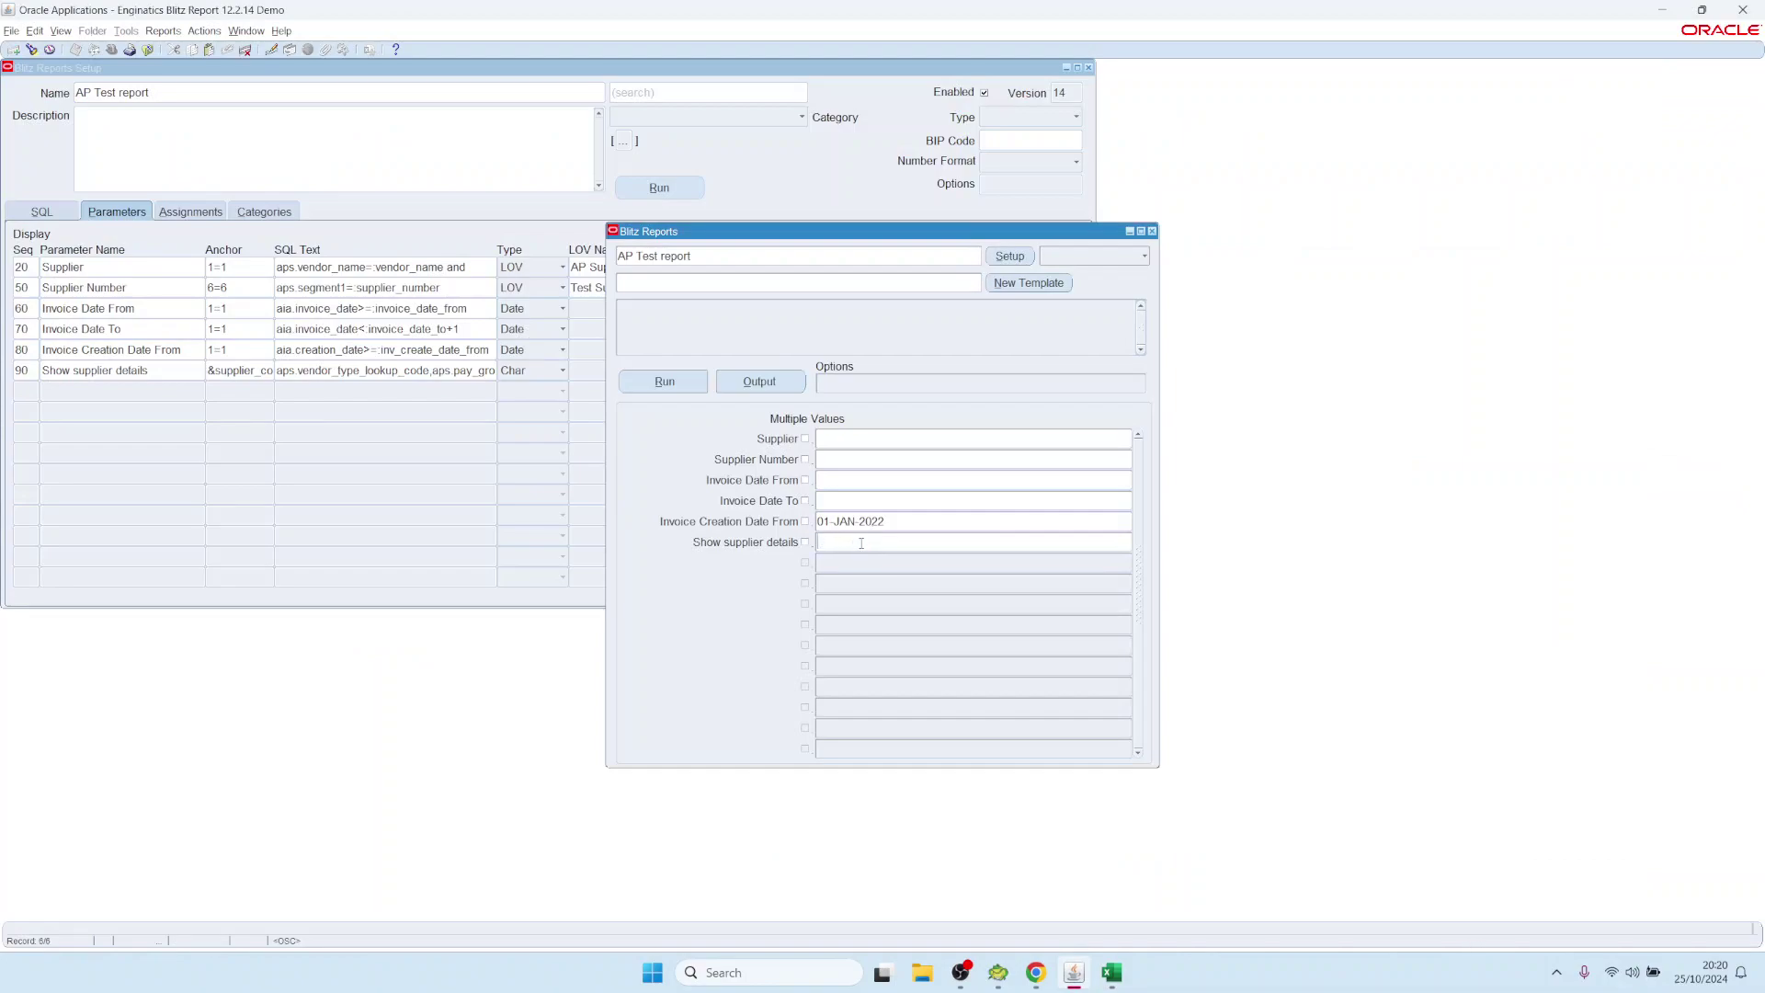
{"action": "left_click", "coordinate": [664, 381]}
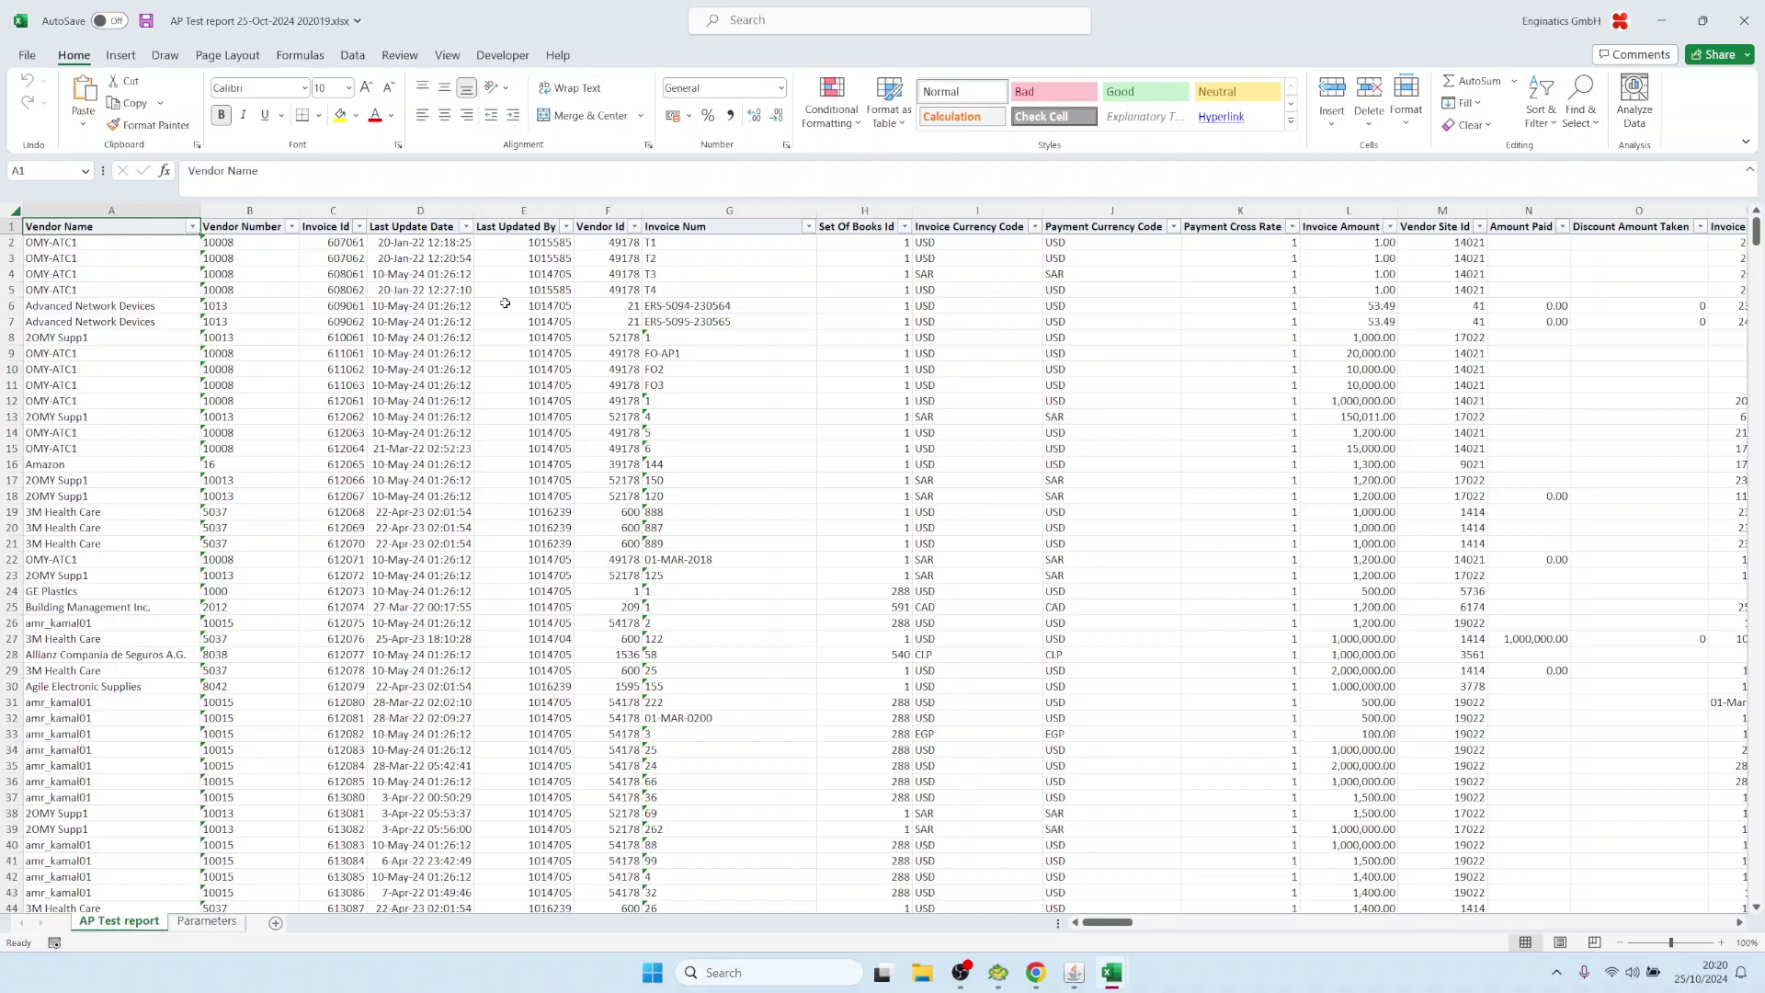
Return to Oracle Applications and change the Show supplier details parameter's type to LOV, using the Yes LOV
{"action": "left_click", "coordinate": [1075, 971]}
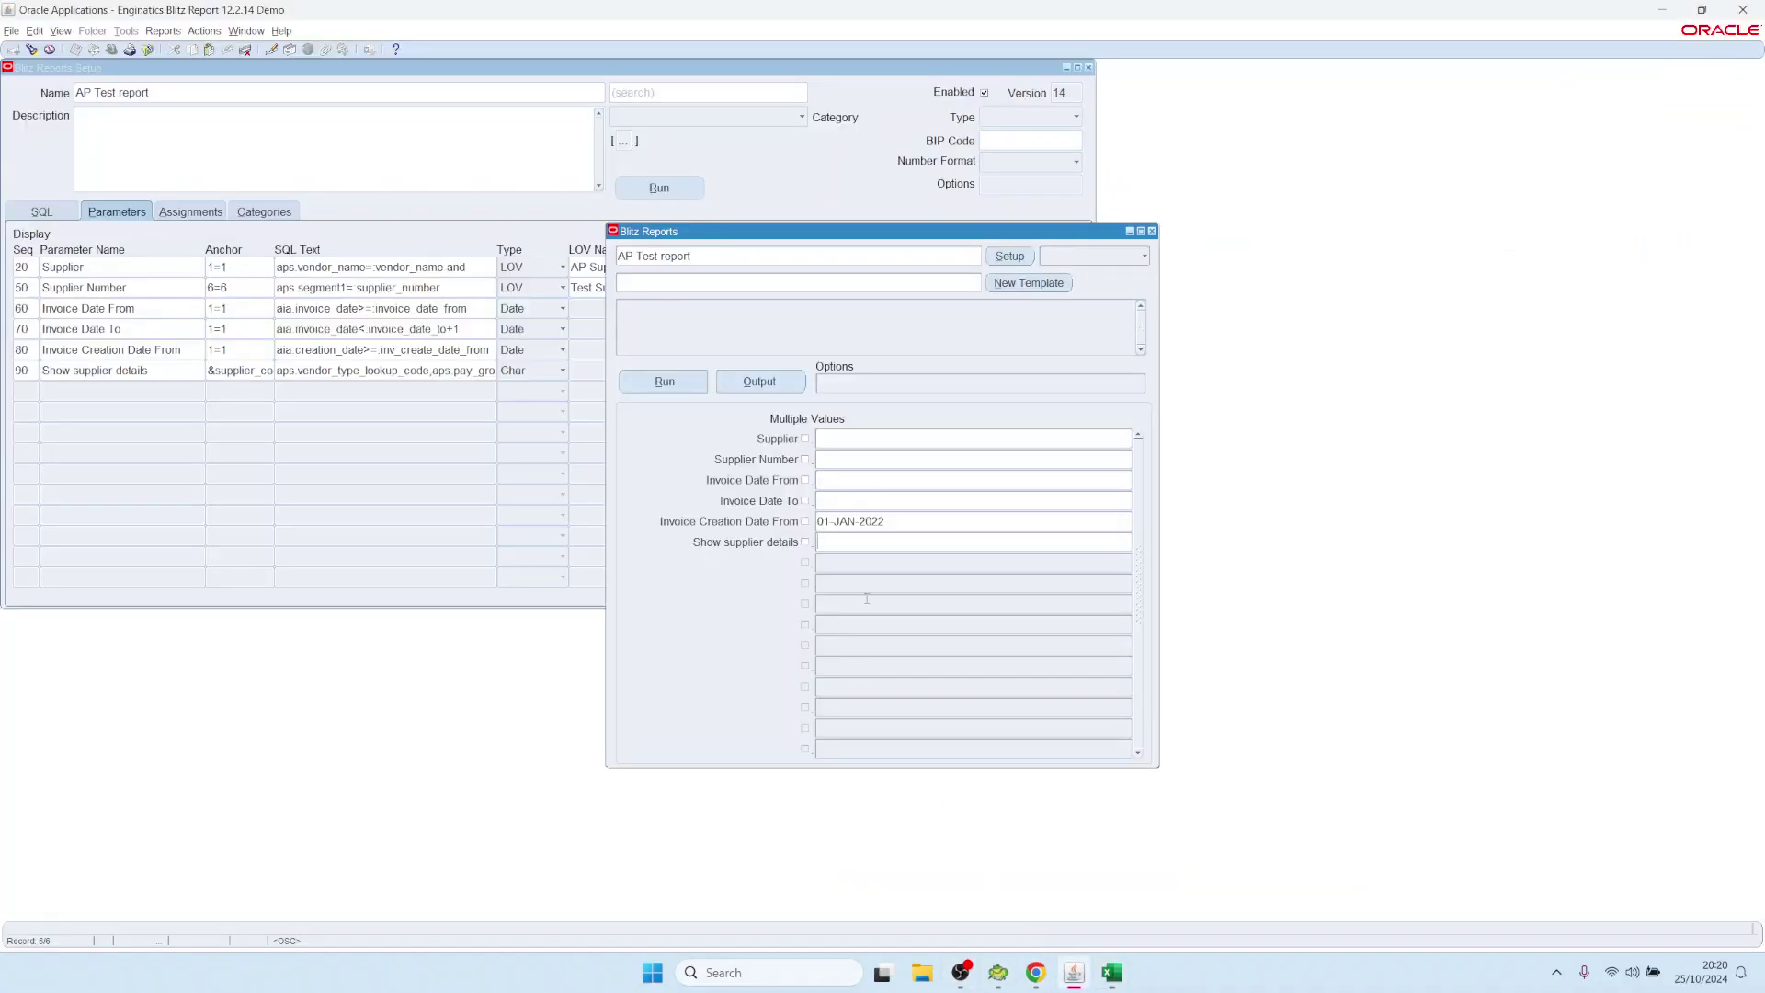
{"action": "left_click", "coordinate": [822, 550]}
{"action": "left_click", "coordinate": [1008, 256]}
{"action": "left_click", "coordinate": [537, 371]}
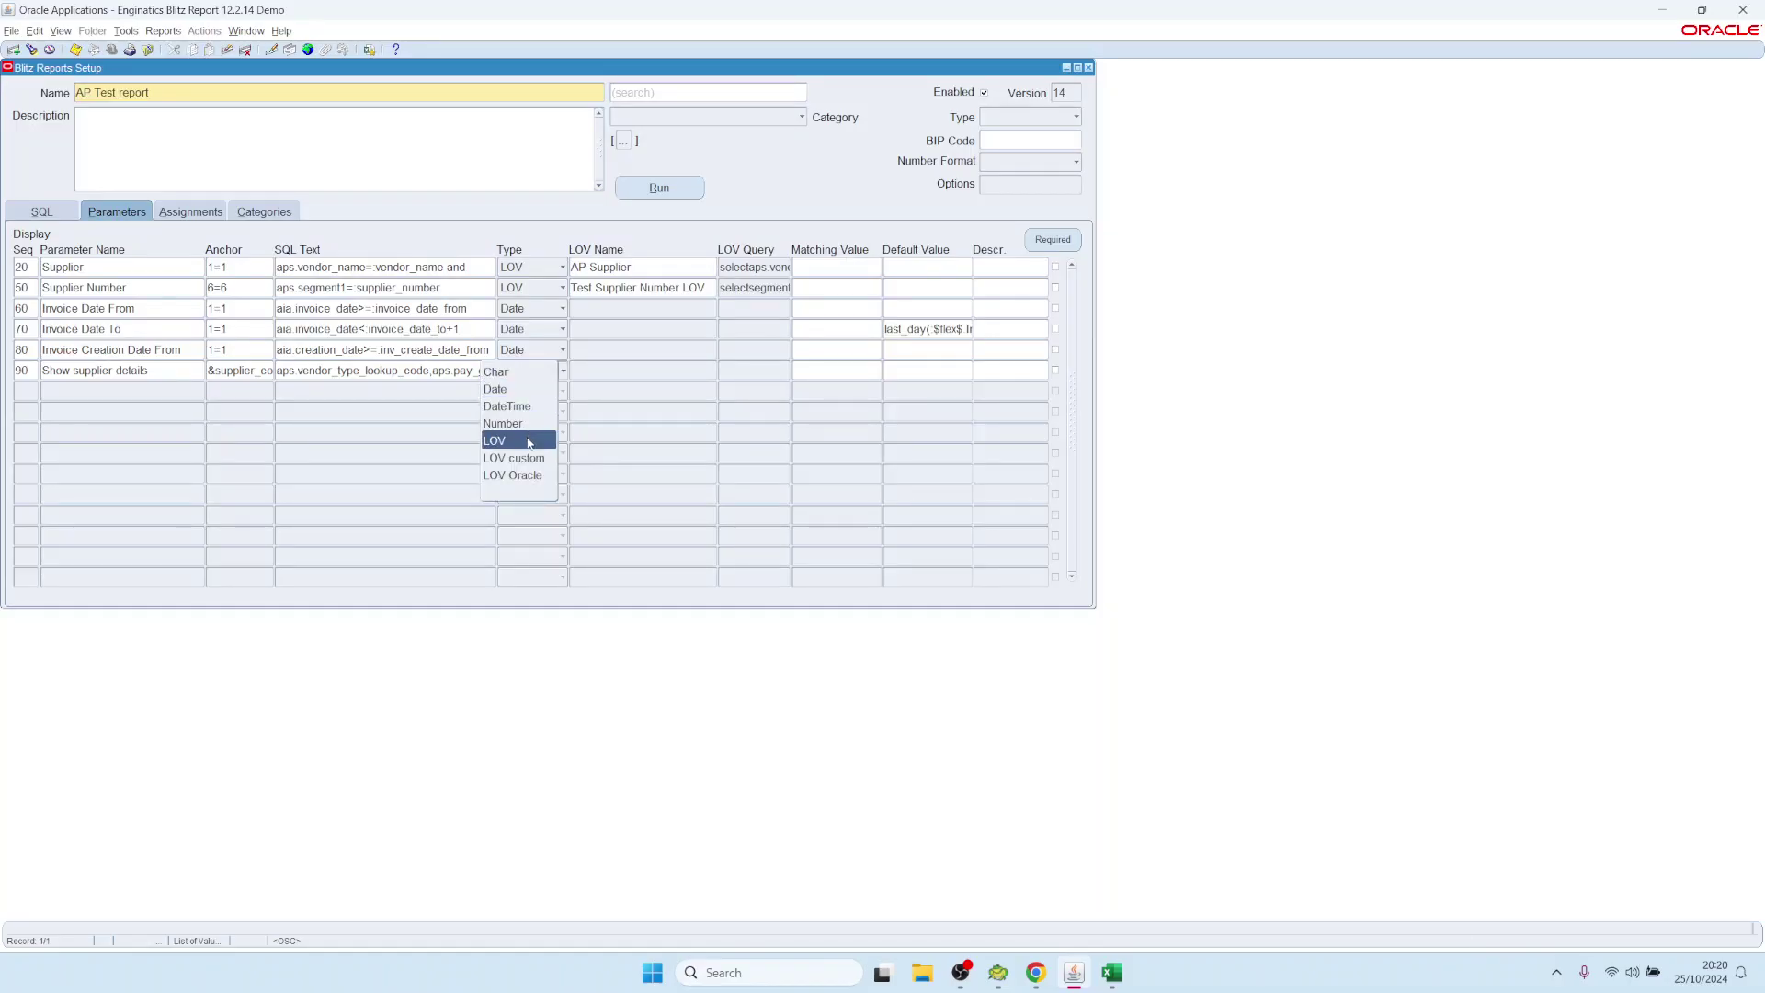
{"action": "left_click", "coordinate": [111, 369]}
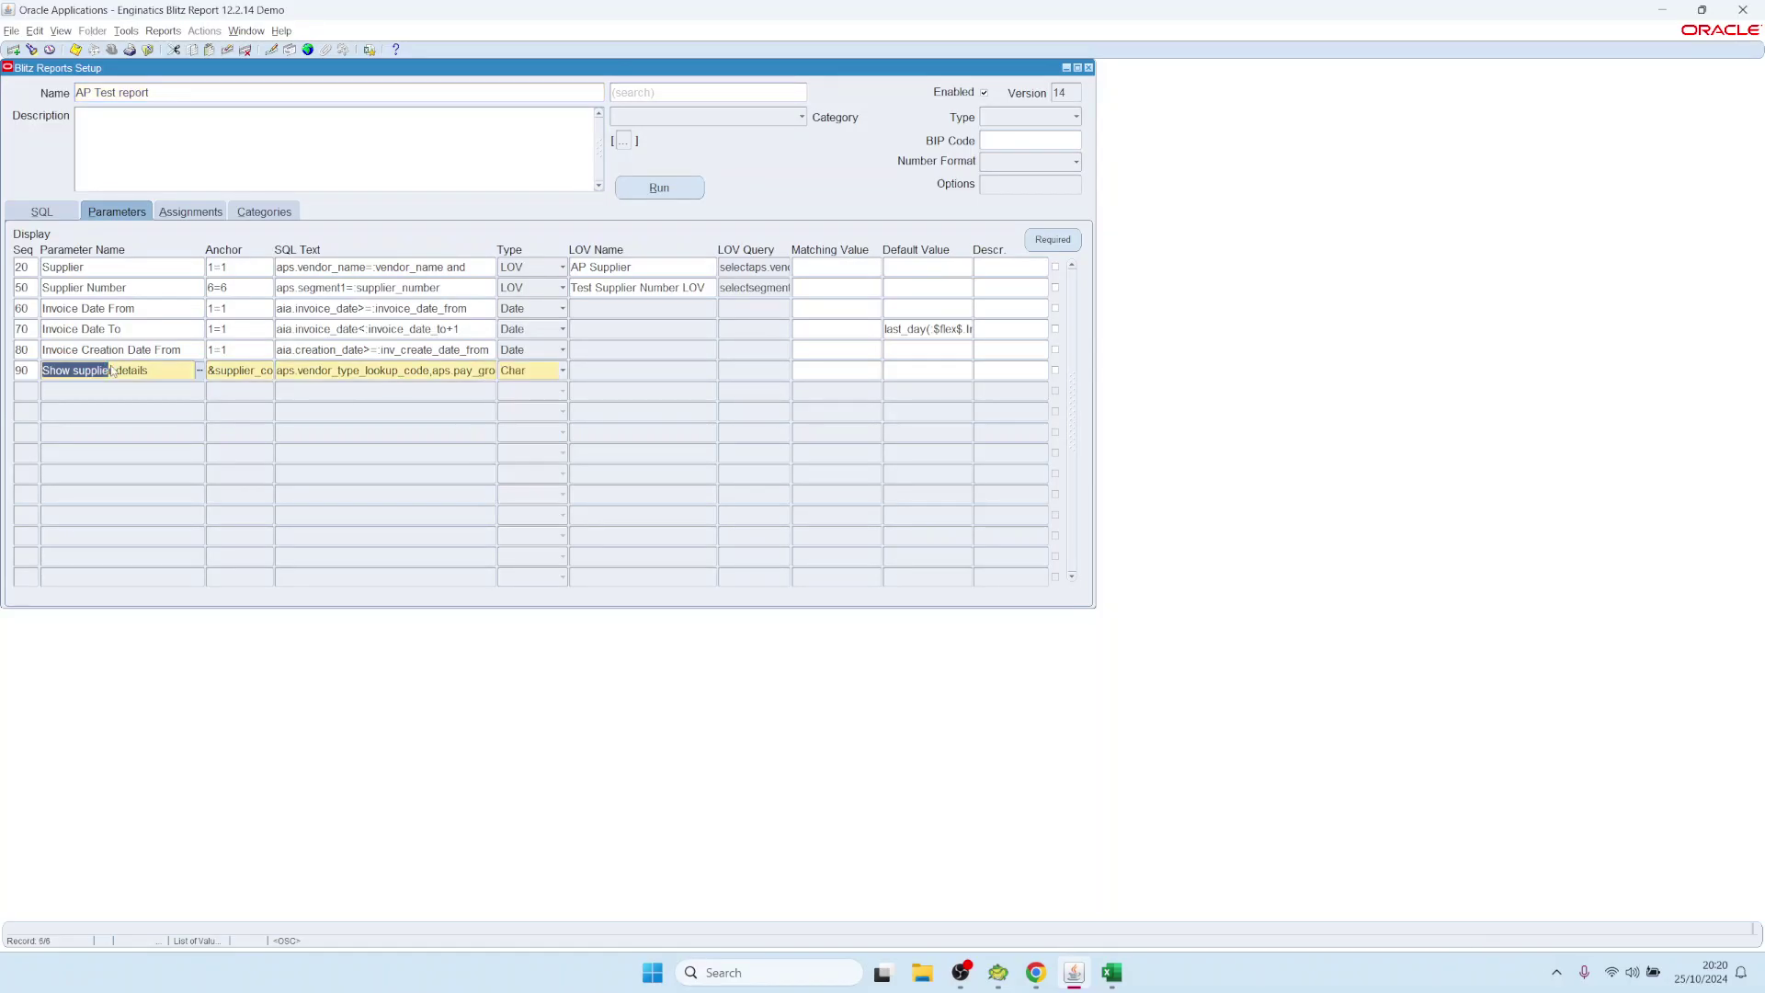
{"action": "left_click", "coordinate": [333, 369]}
{"action": "left_click", "coordinate": [526, 371]}
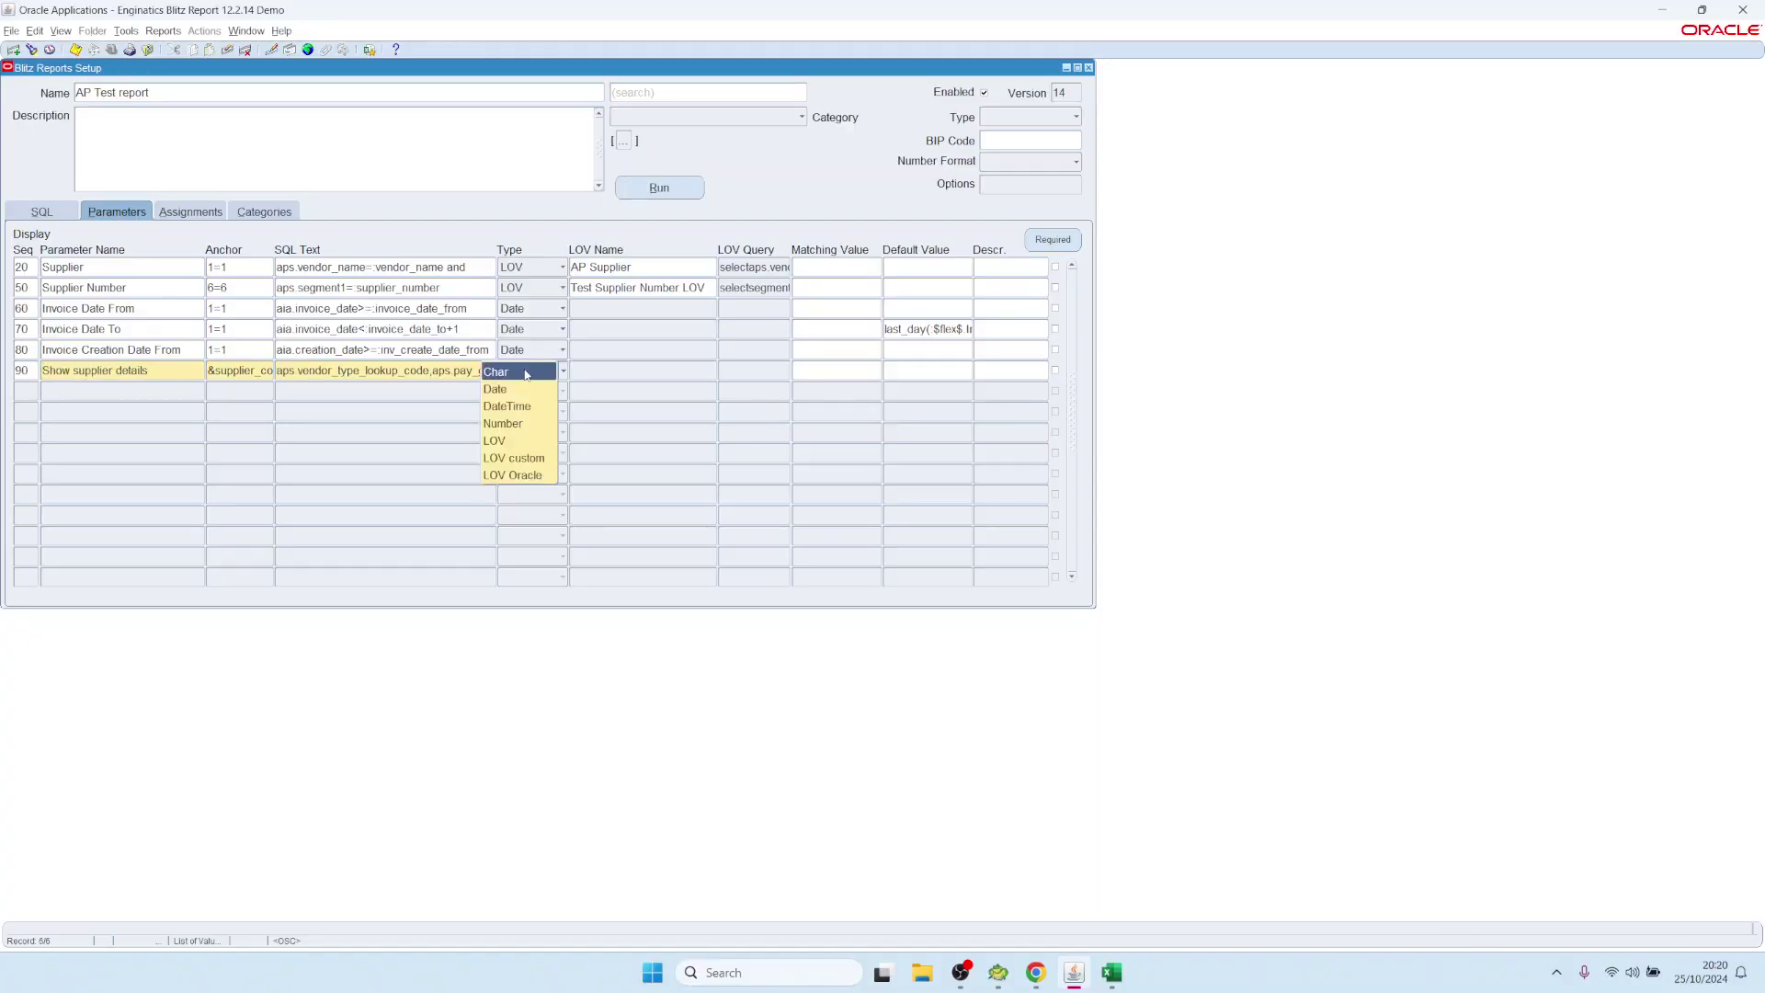
{"action": "left_click", "coordinate": [516, 443]}
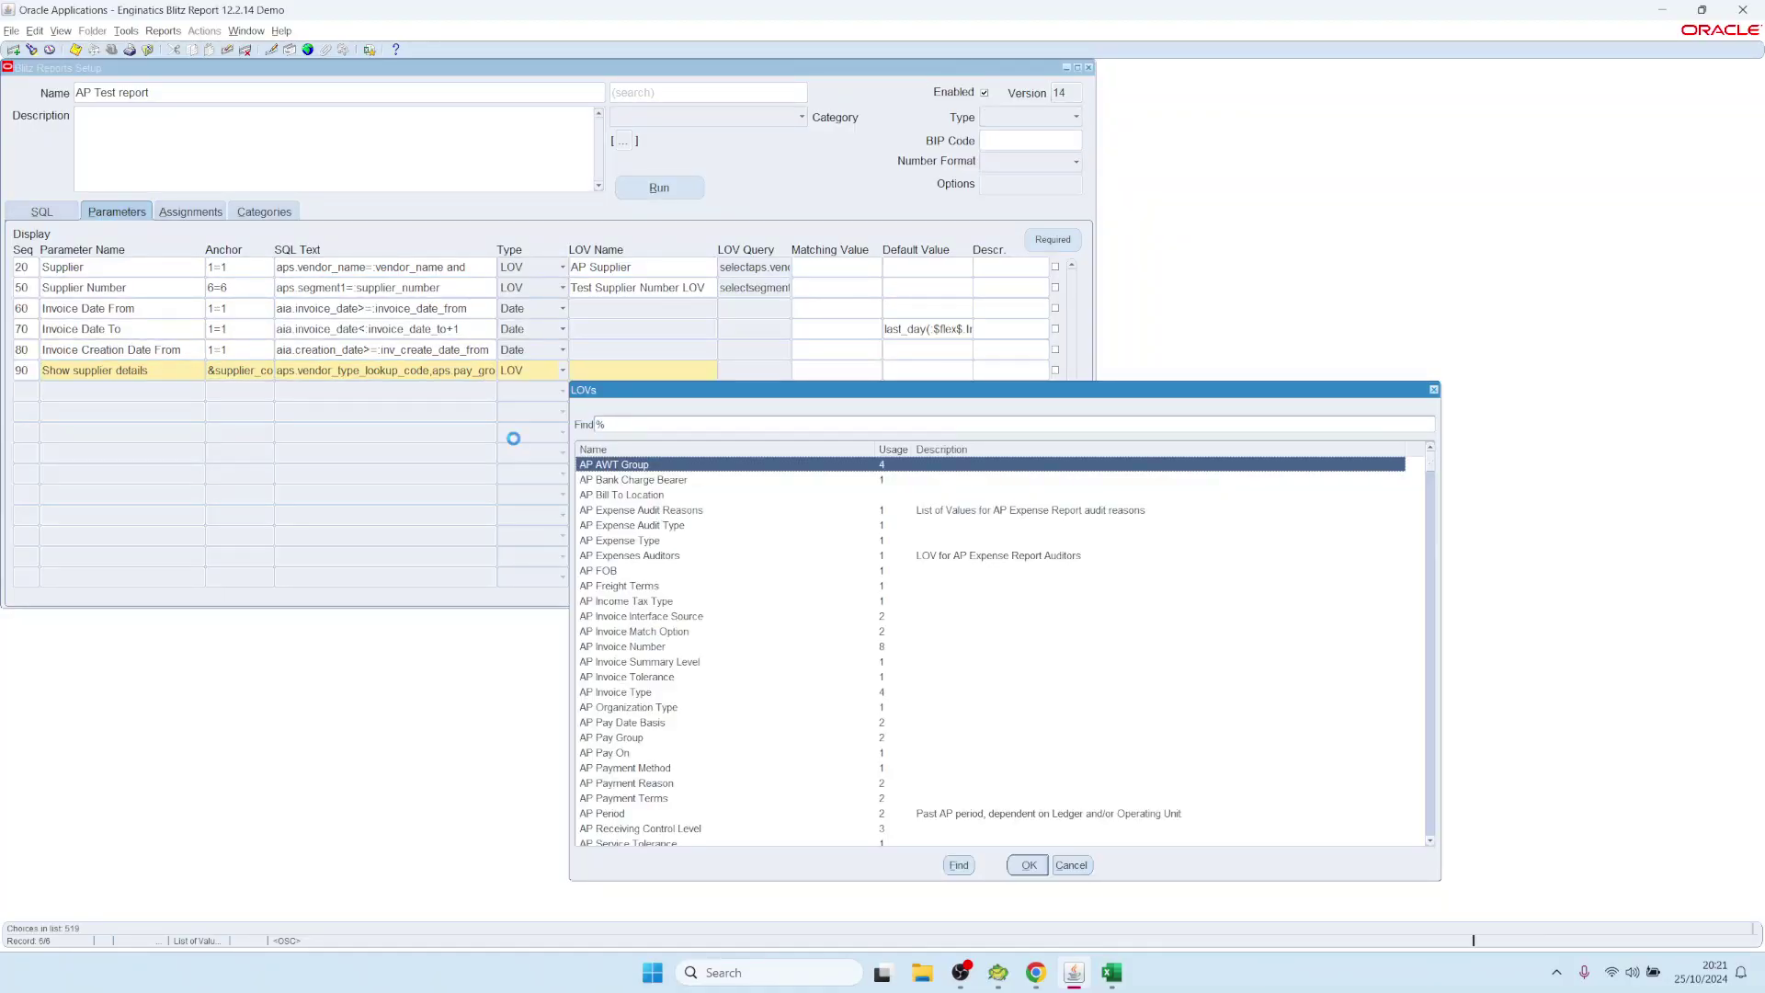
{"action": "type", "text": "yes"}
{"action": "left_click", "coordinate": [593, 480]}
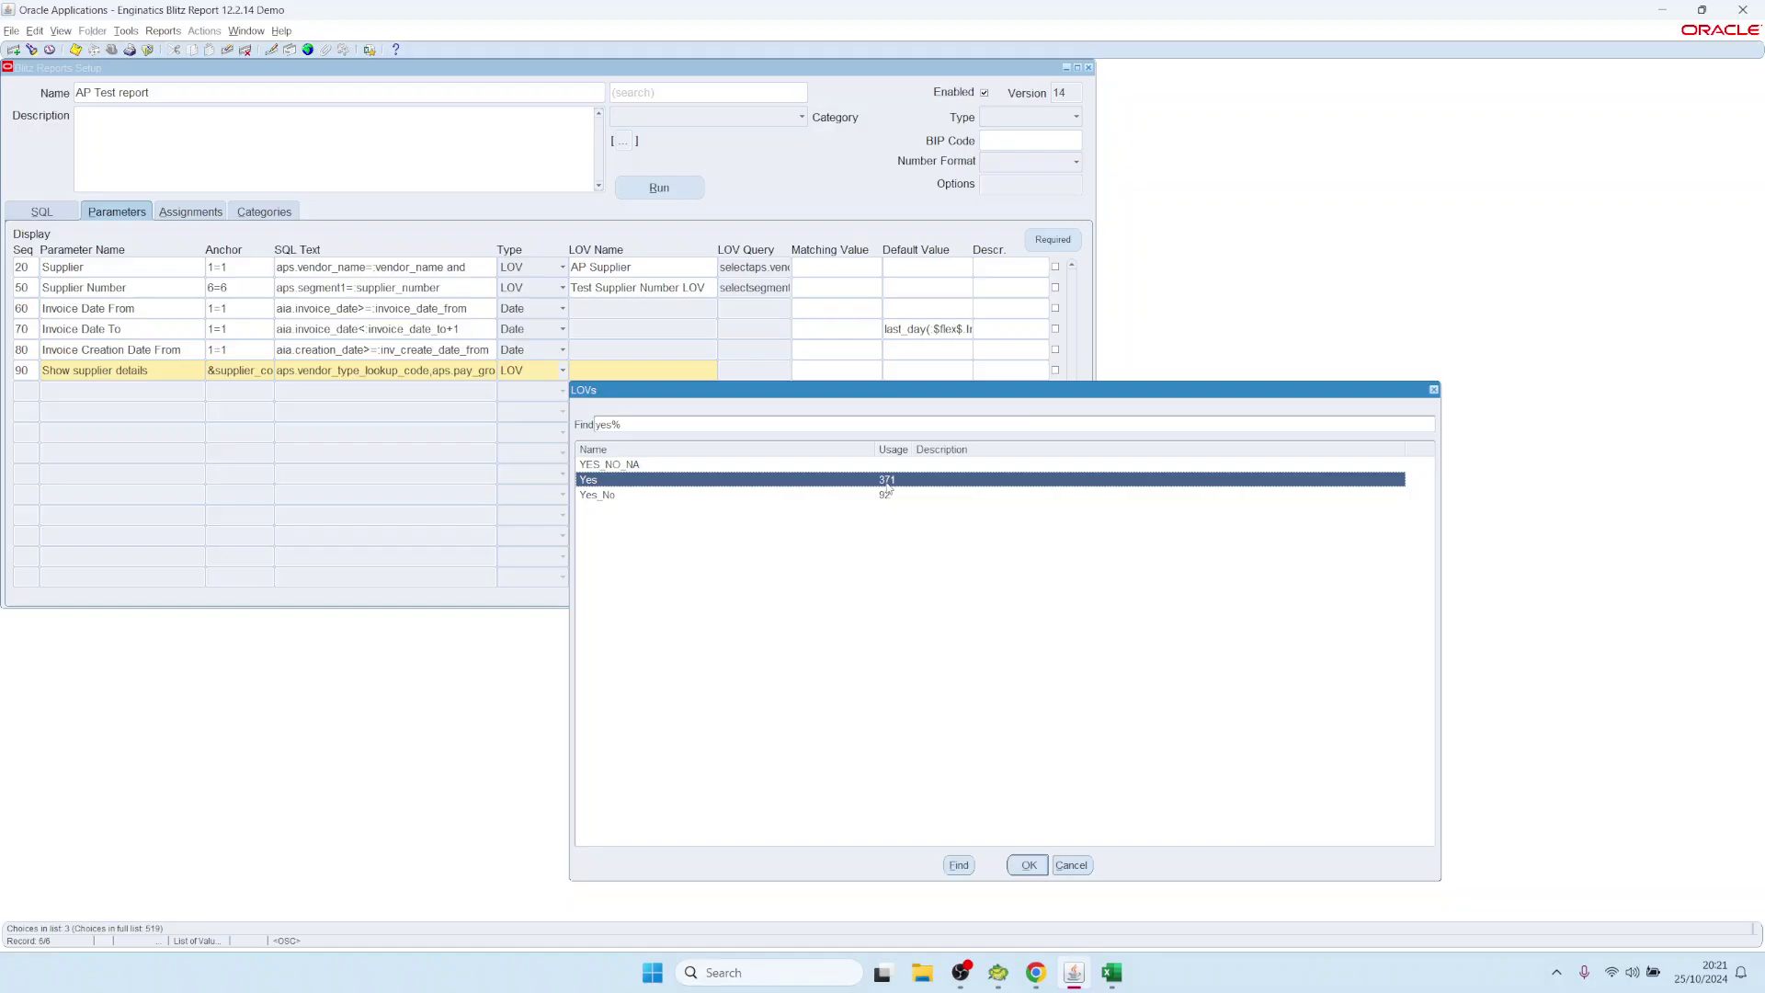
{"action": "double_click", "coordinate": [631, 482]}
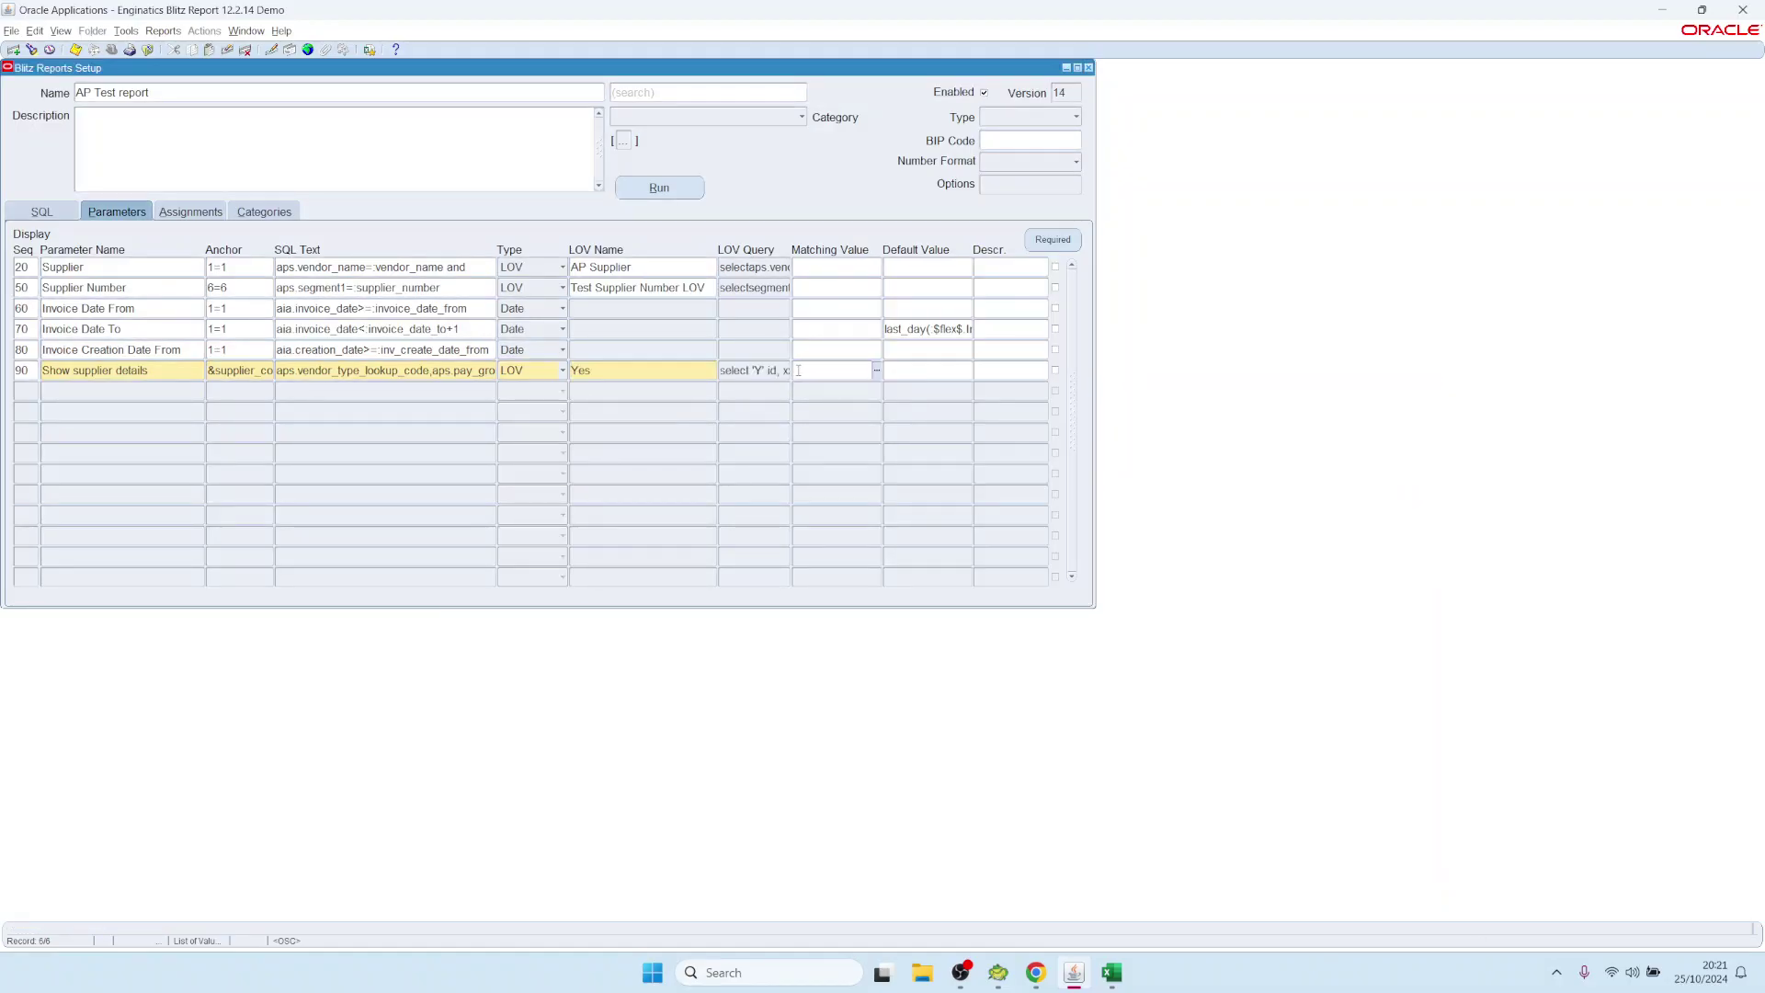
Review the LOV query behind the Yes list of values, then save and close its definition
{"action": "double_click", "coordinate": [749, 369]}
{"action": "left_click_drag", "start_coordinate": [499, 357], "coordinate": [1027, 367]}
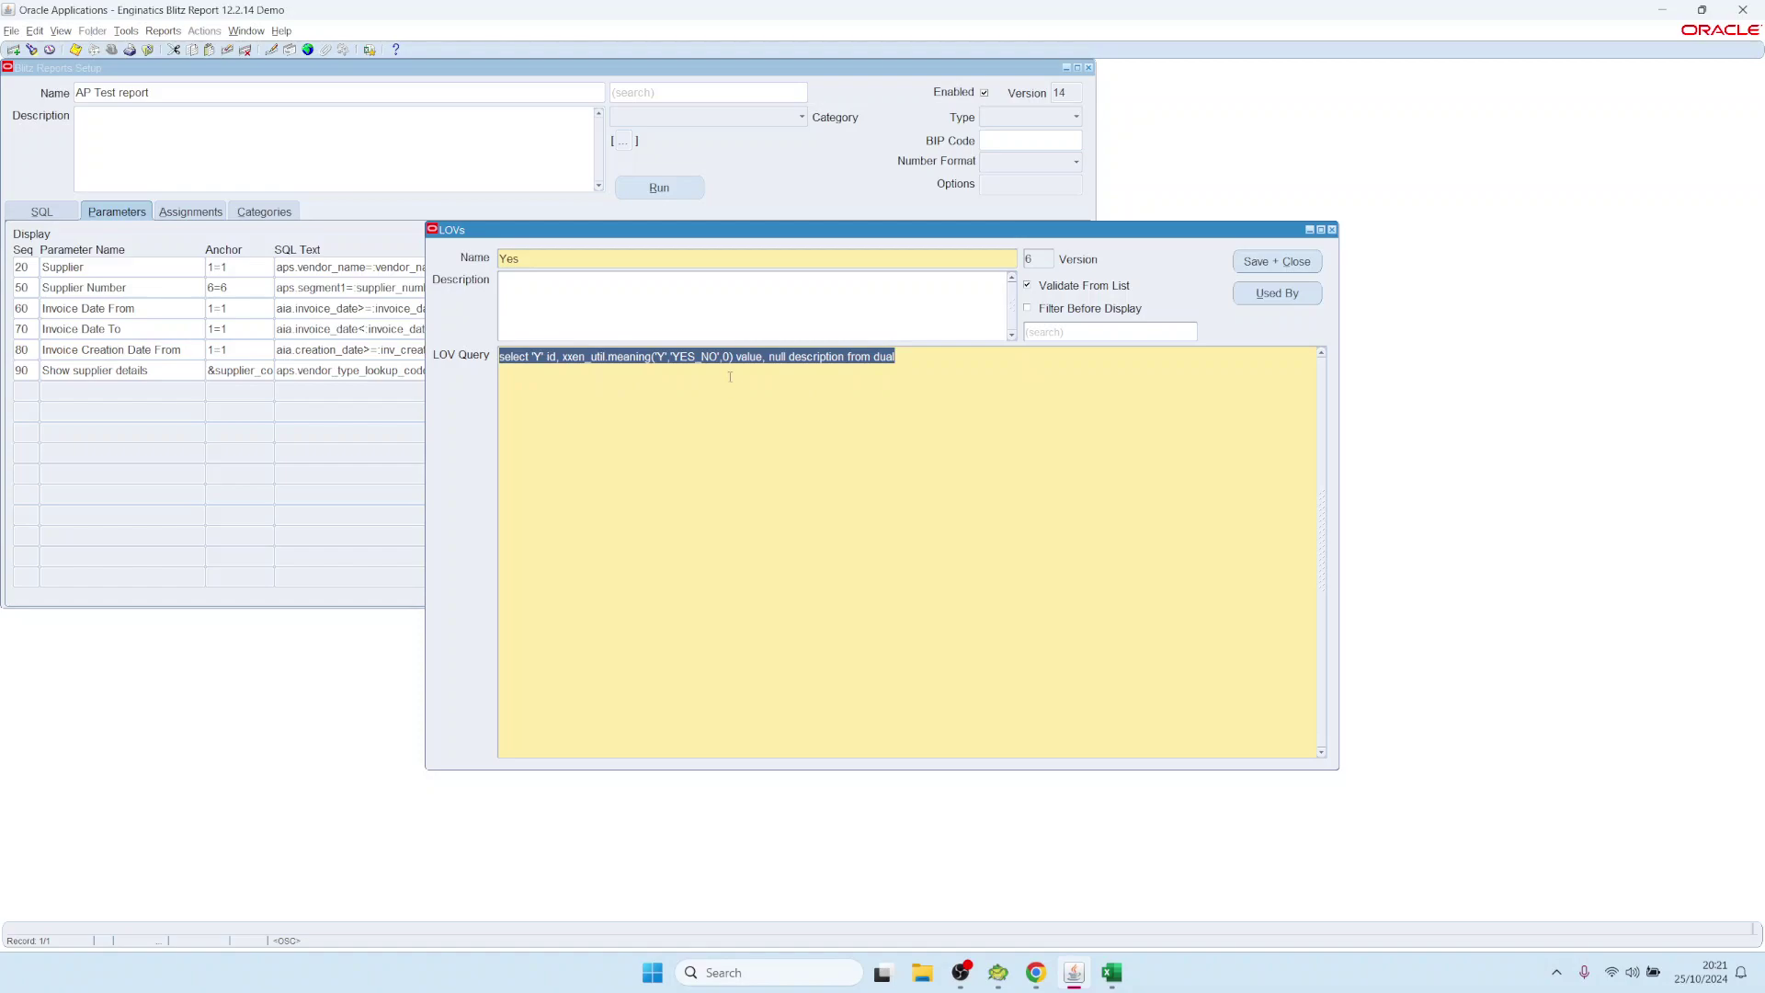
{"action": "left_click", "coordinate": [1277, 261]}
Run the AP Test report with Show supplier details set to Yes and examine the supplier columns in the output
{"action": "left_click", "coordinate": [659, 186]}
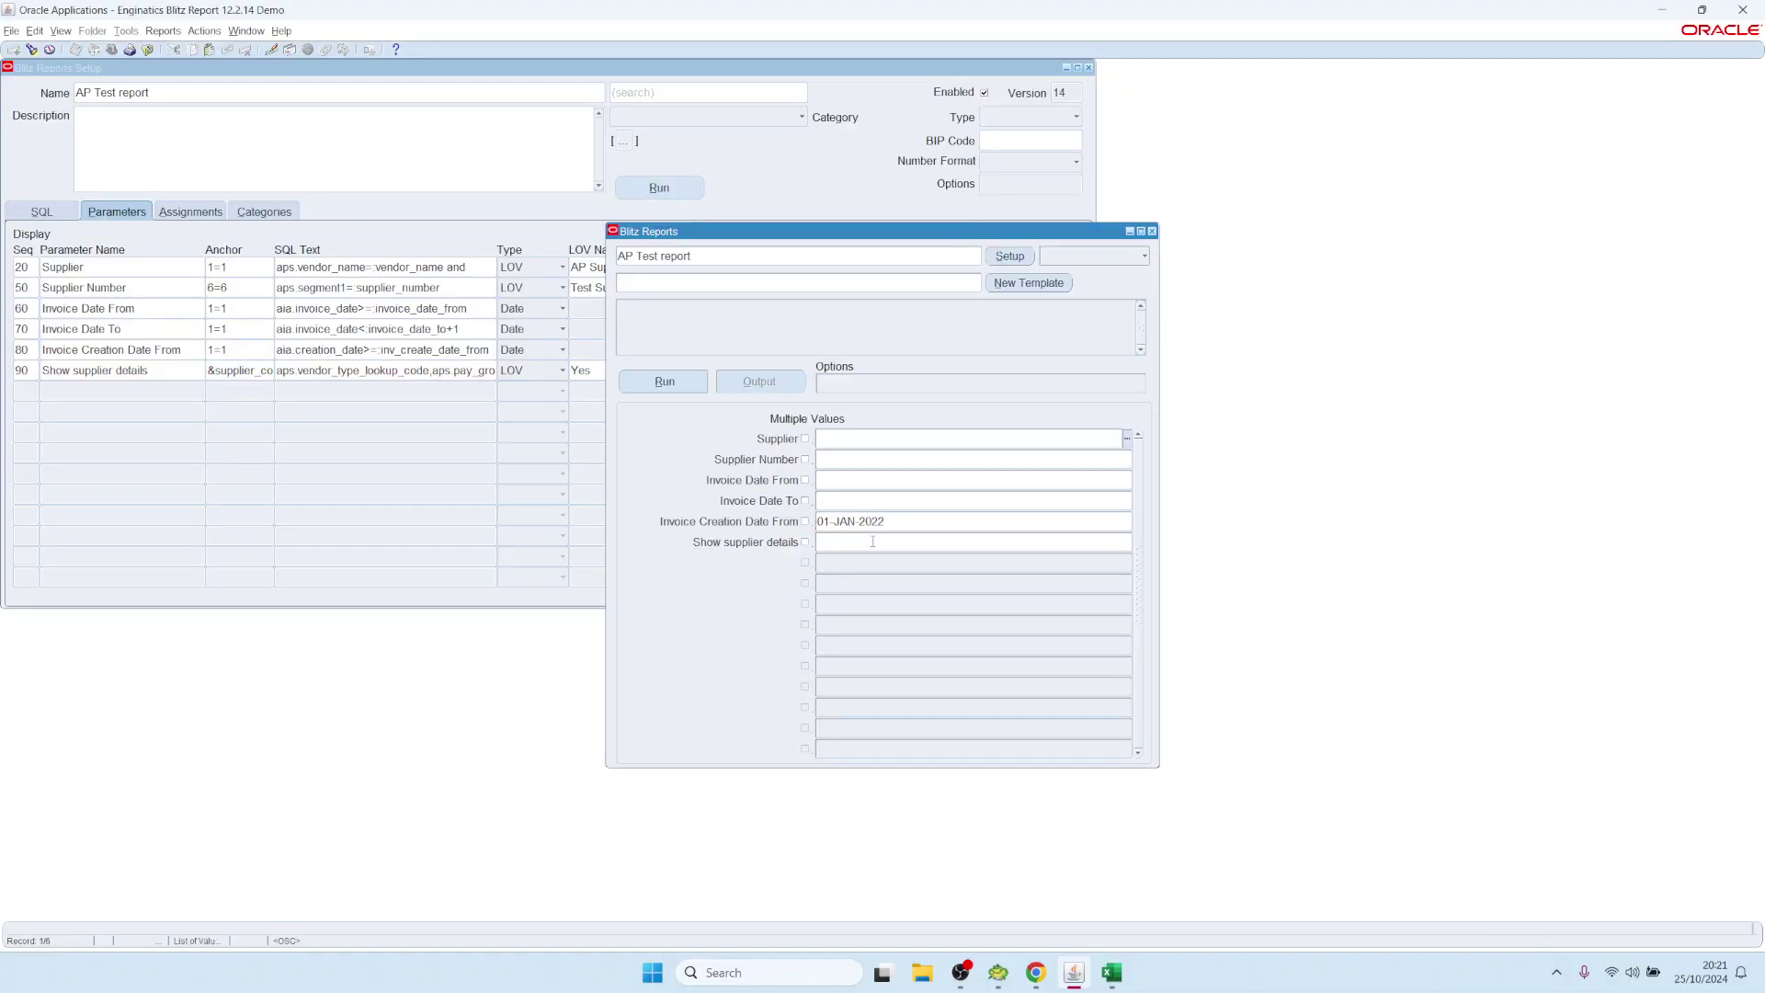
{"action": "left_click", "coordinate": [685, 379]}
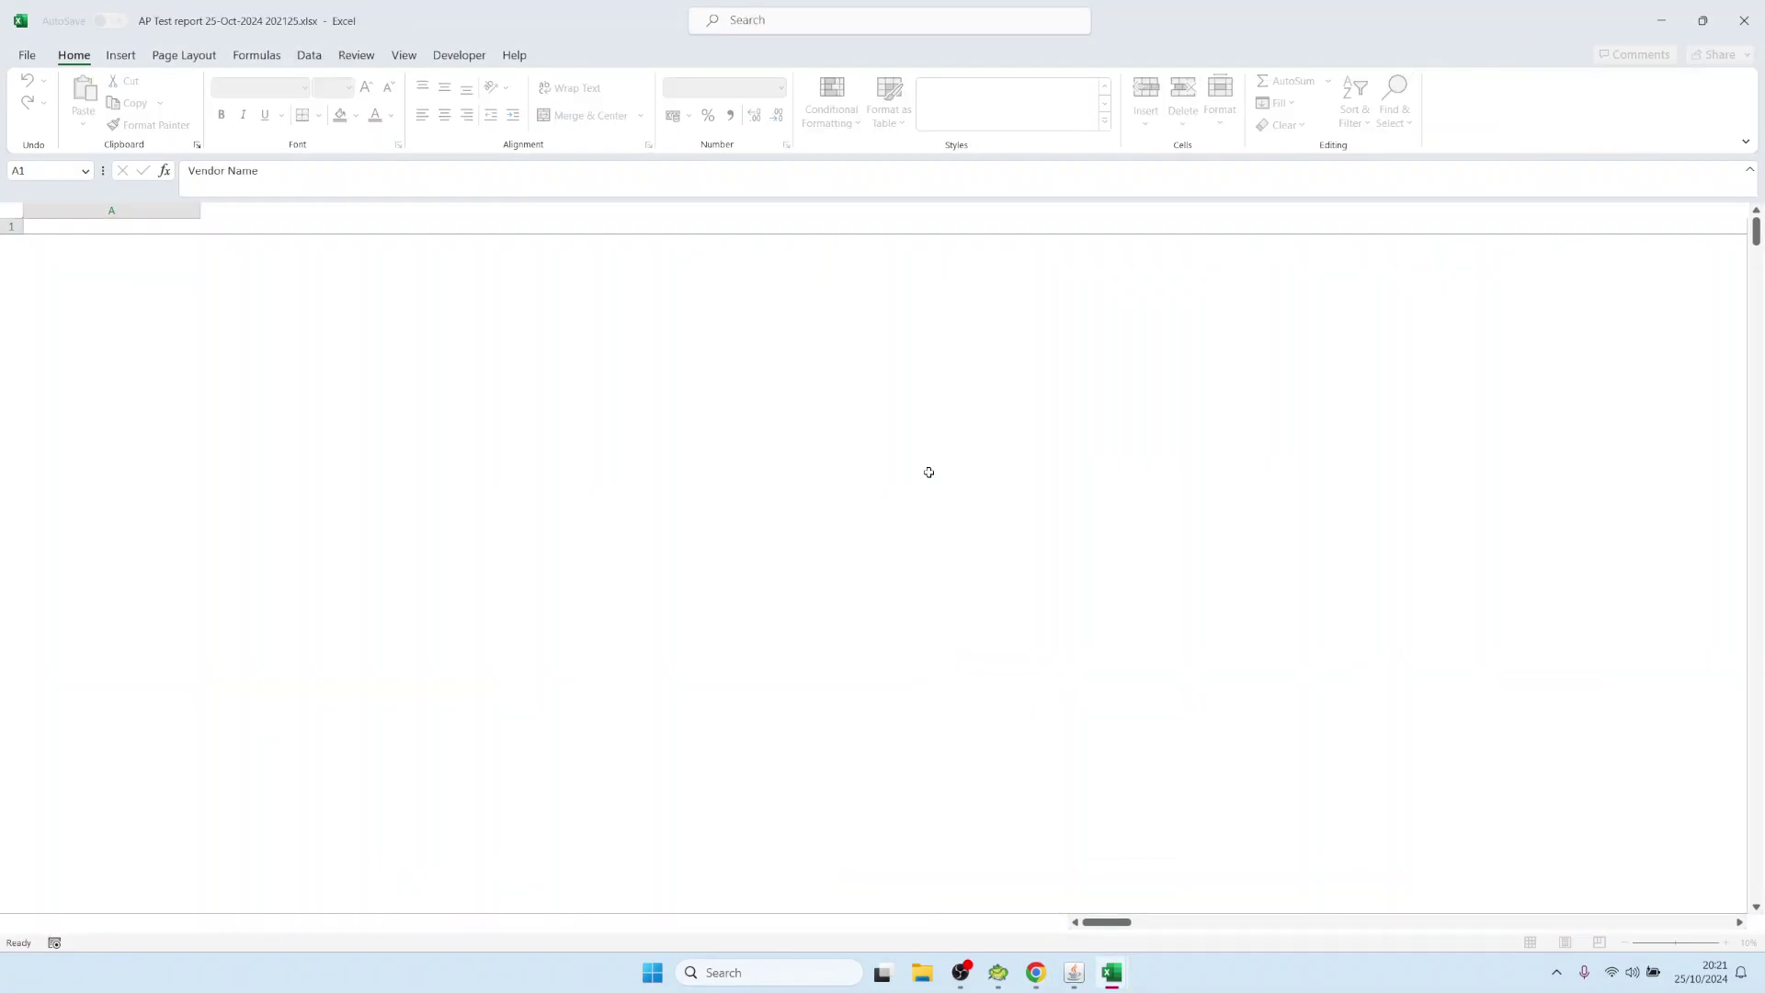
{"action": "left_click_drag", "start_coordinate": [374, 212], "coordinate": [757, 540]}
Return to Oracle Applications, clear the Show supplier details value and reopen the AP Test report setup
{"action": "left_click", "coordinate": [1066, 974]}
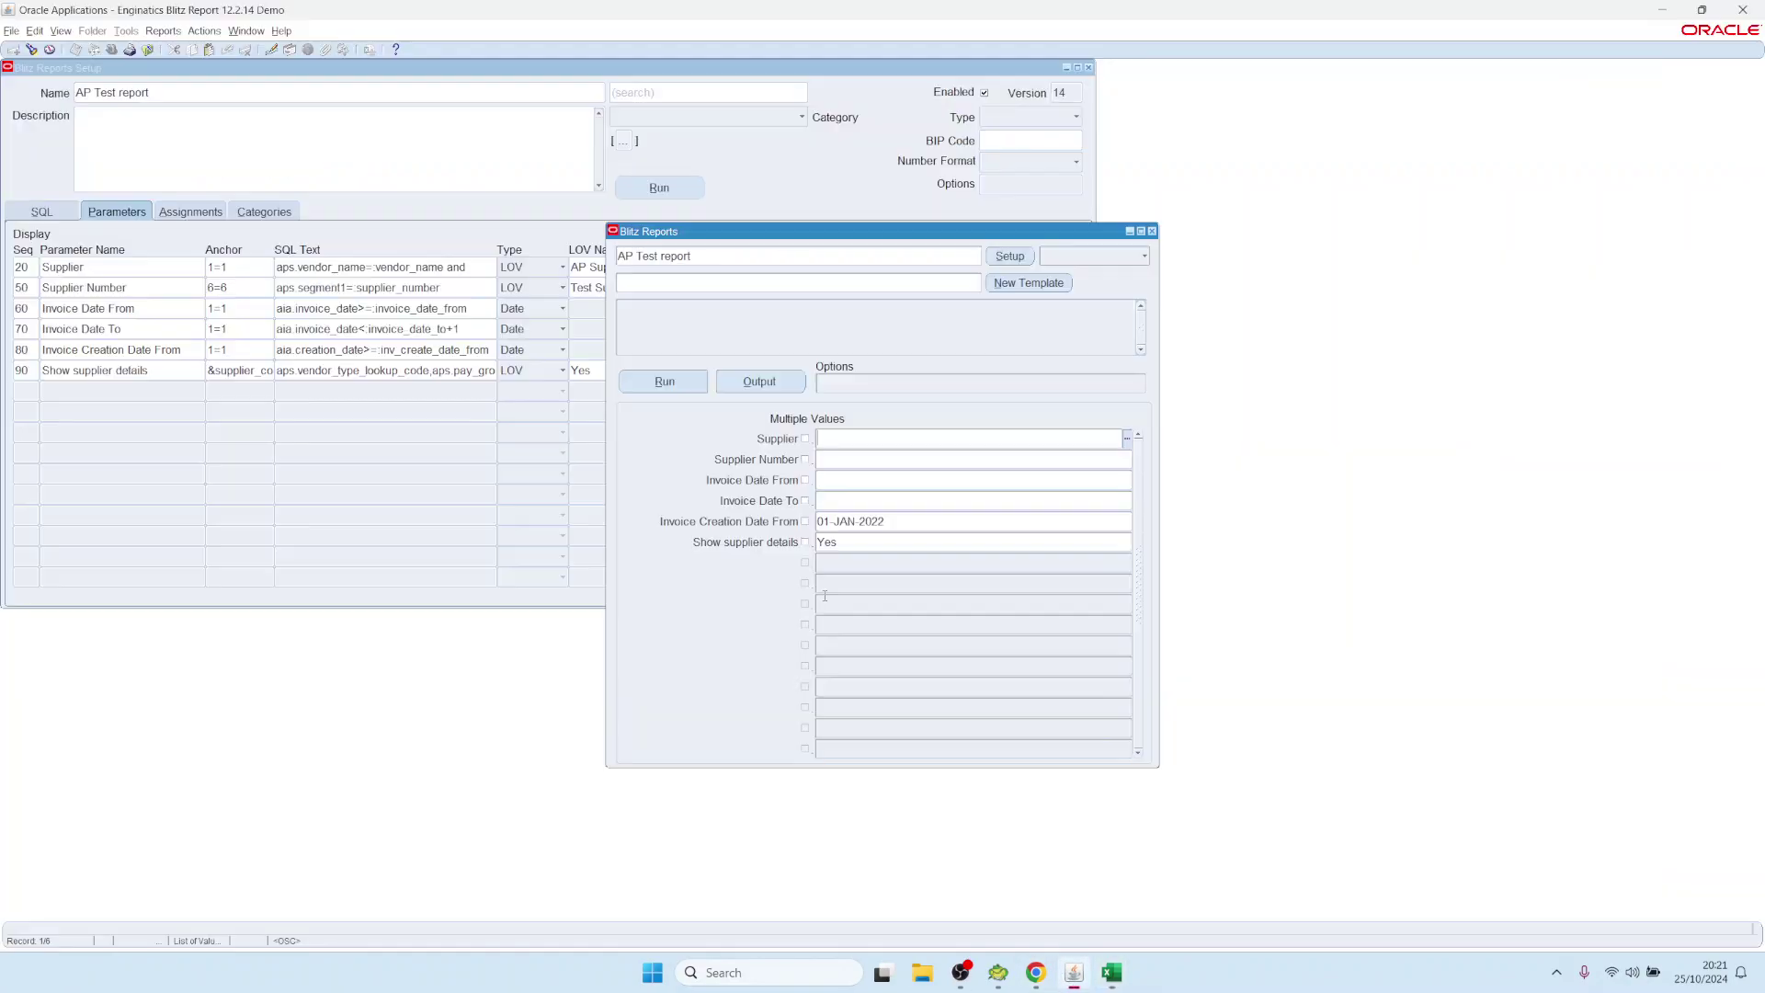
{"action": "left_click", "coordinate": [851, 544]}
{"action": "key", "text": "BackSpace"}
{"action": "left_click", "coordinate": [1009, 256]}
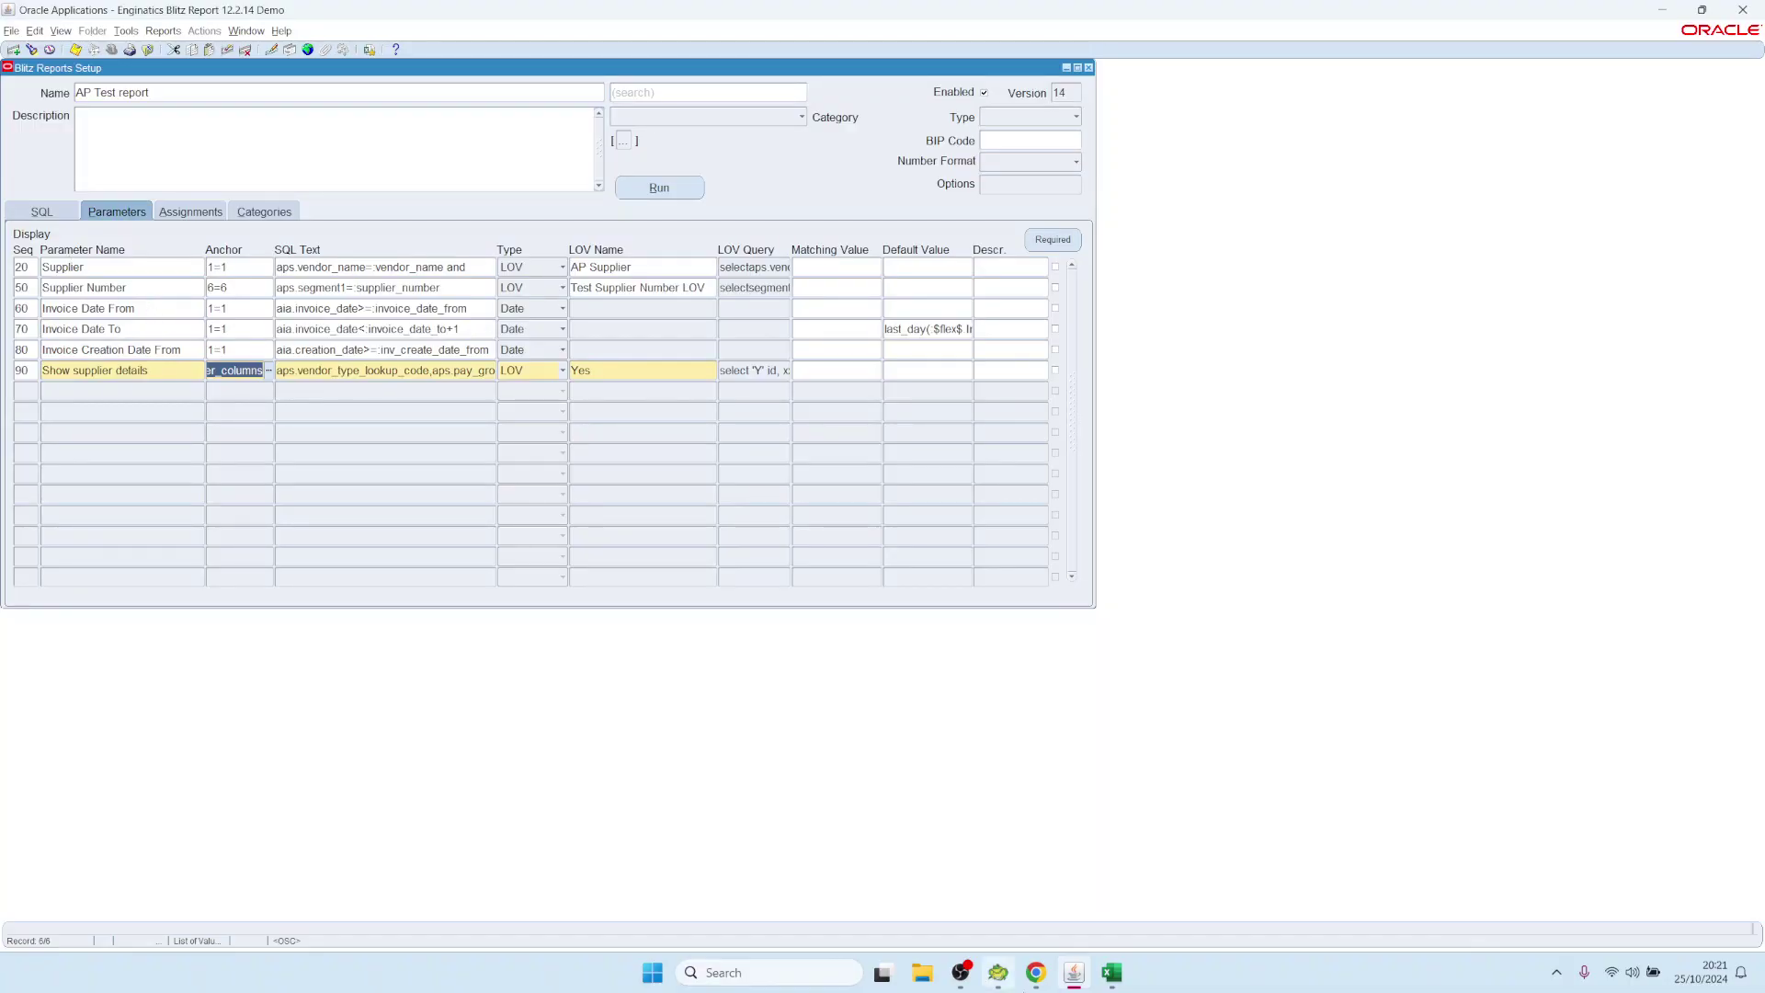
Switch to Chrome and read the :bind section of the Blitz Report Developer Guide
{"action": "left_click", "coordinate": [1036, 972]}
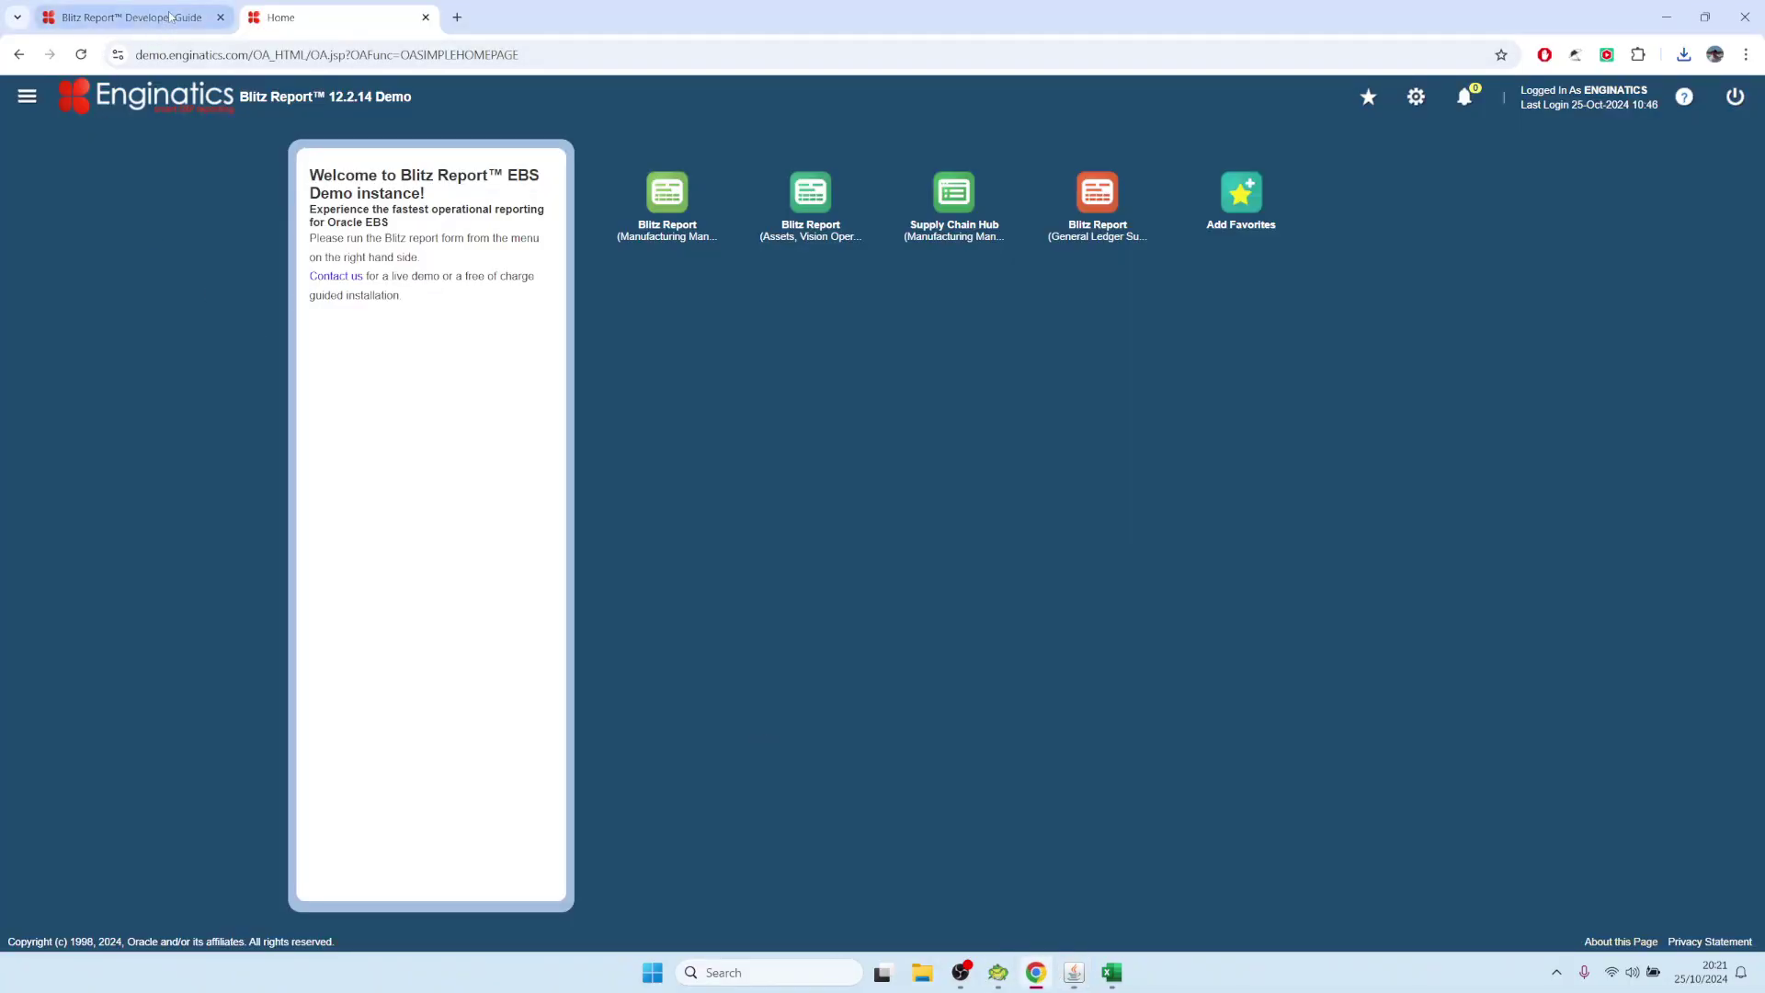
{"action": "key", "text": "ctrl+Tab"}
{"action": "scroll", "coordinate": [570, 591], "scroll_direction": "down", "scroll_amount": 5}
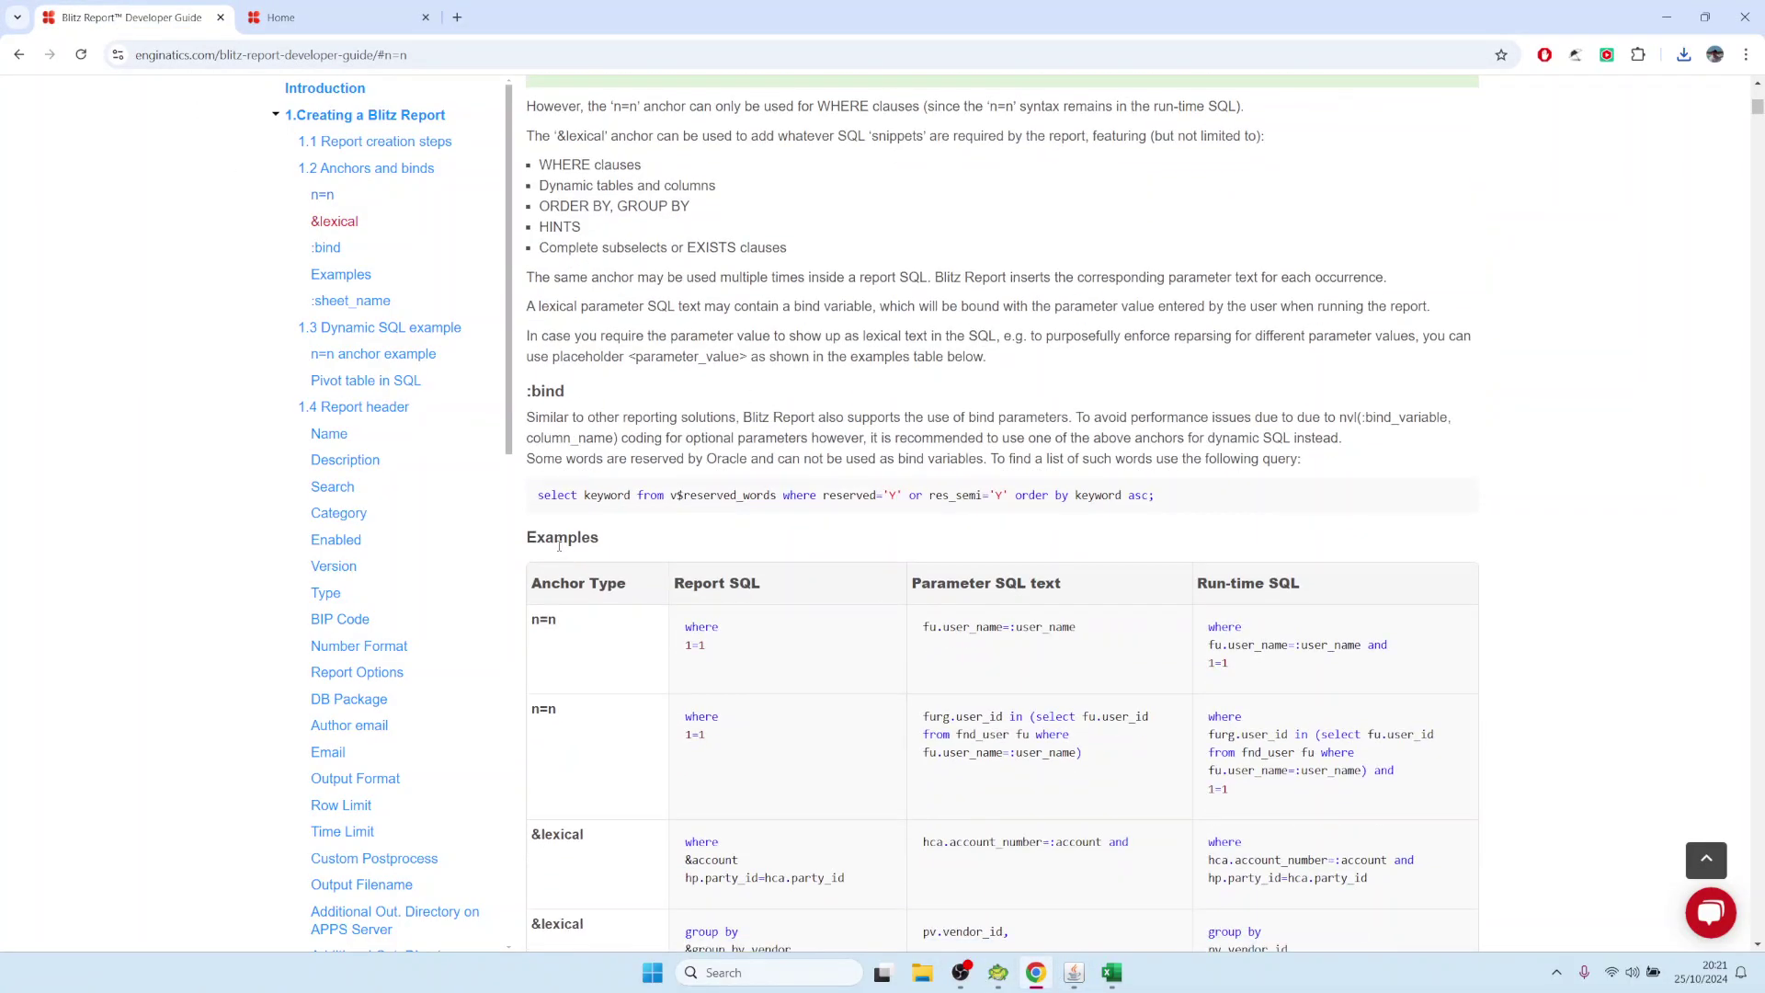
{"action": "left_click_drag", "start_coordinate": [586, 224], "coordinate": [521, 209]}
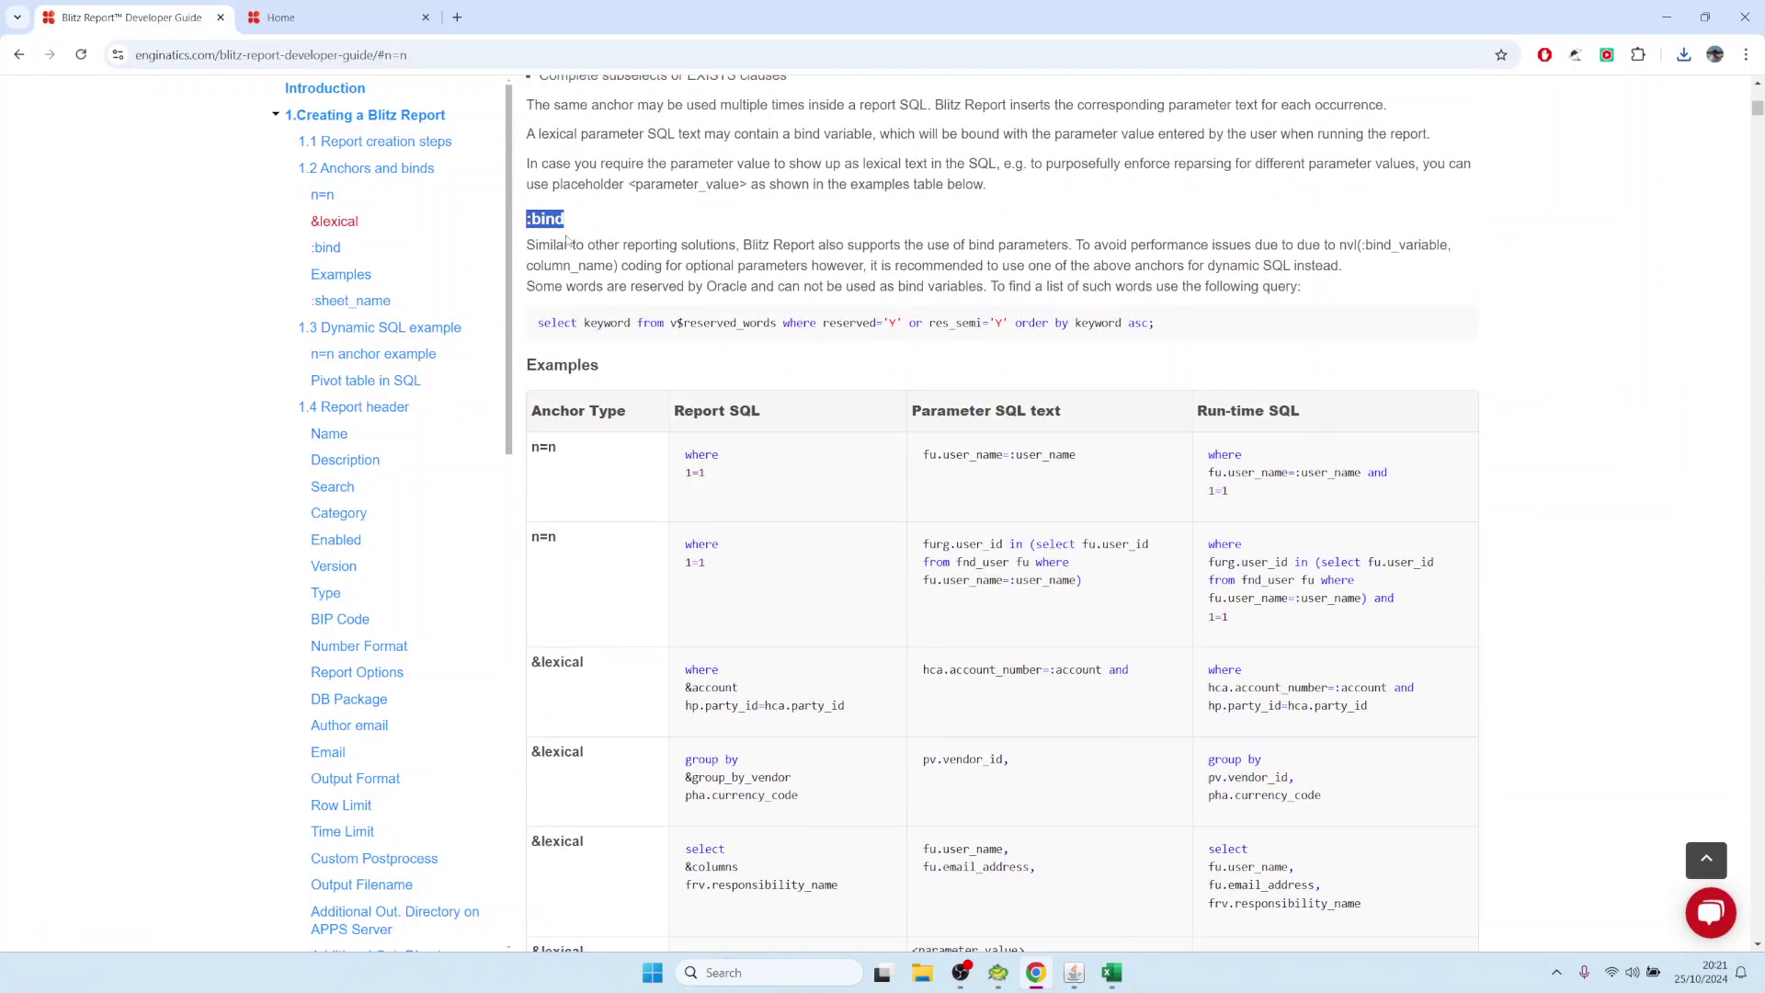
Switch back to Oracle Applications and copy the Supplier parameter's SQL text
{"action": "left_click", "coordinate": [1074, 972]}
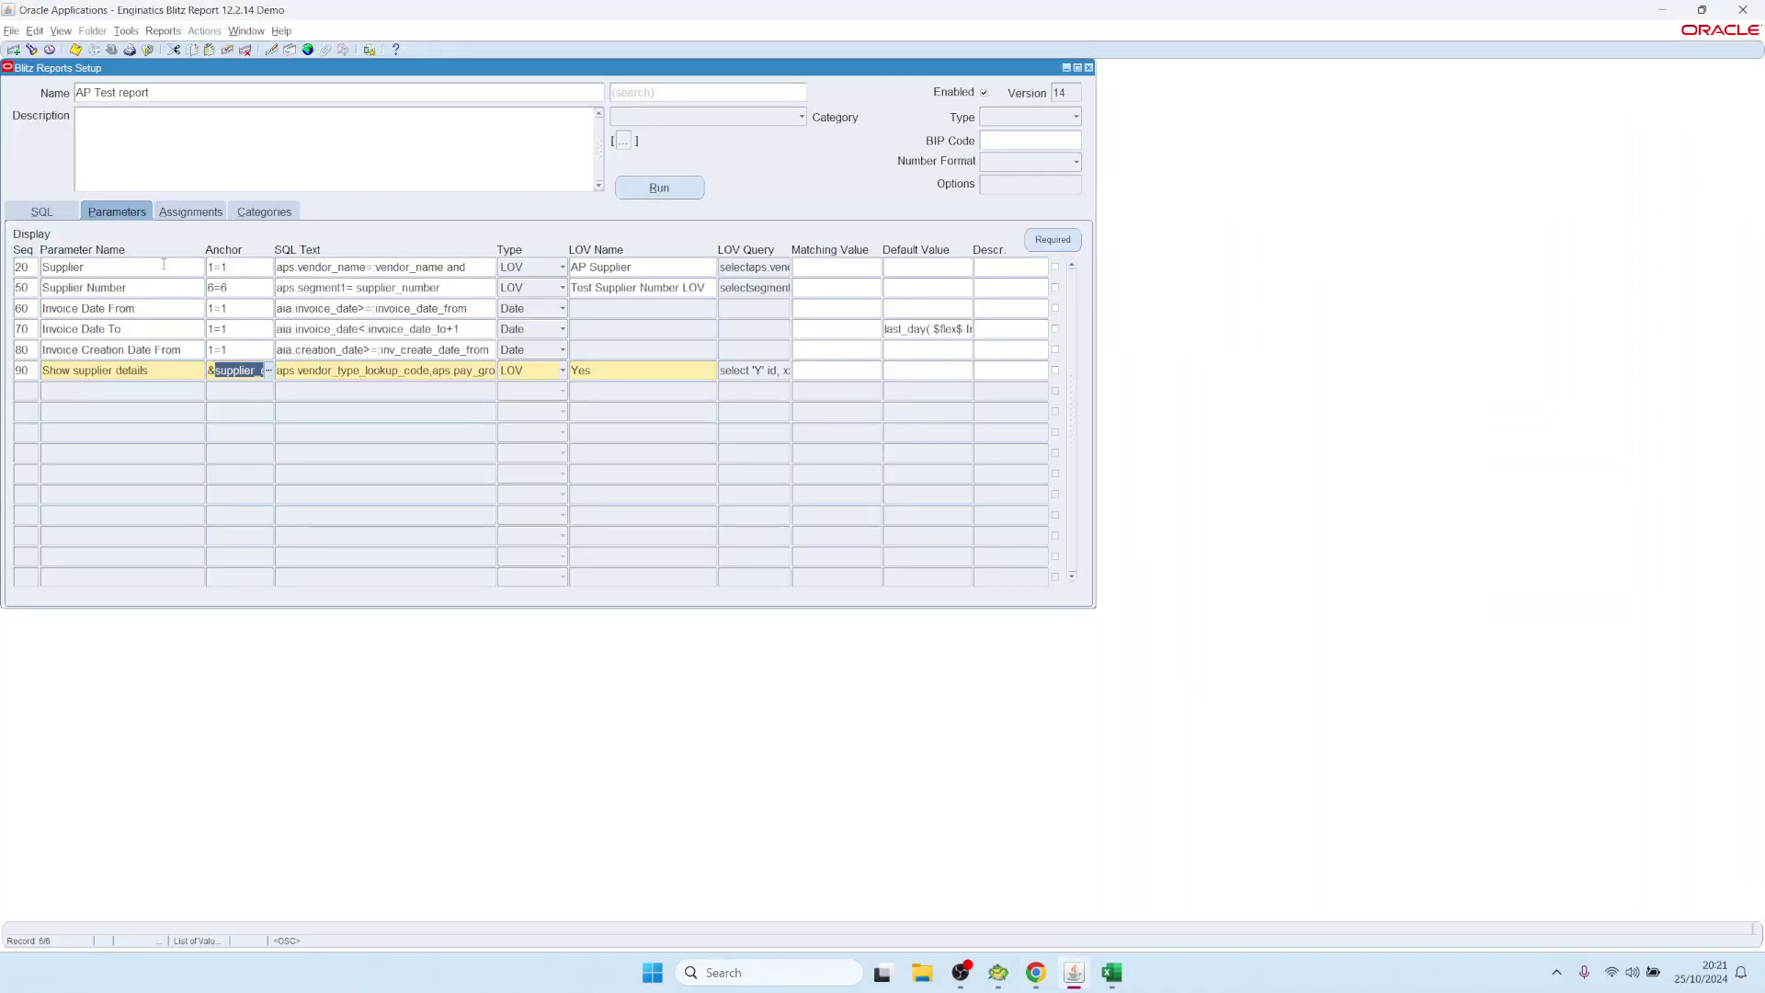
{"action": "left_click", "coordinate": [126, 268]}
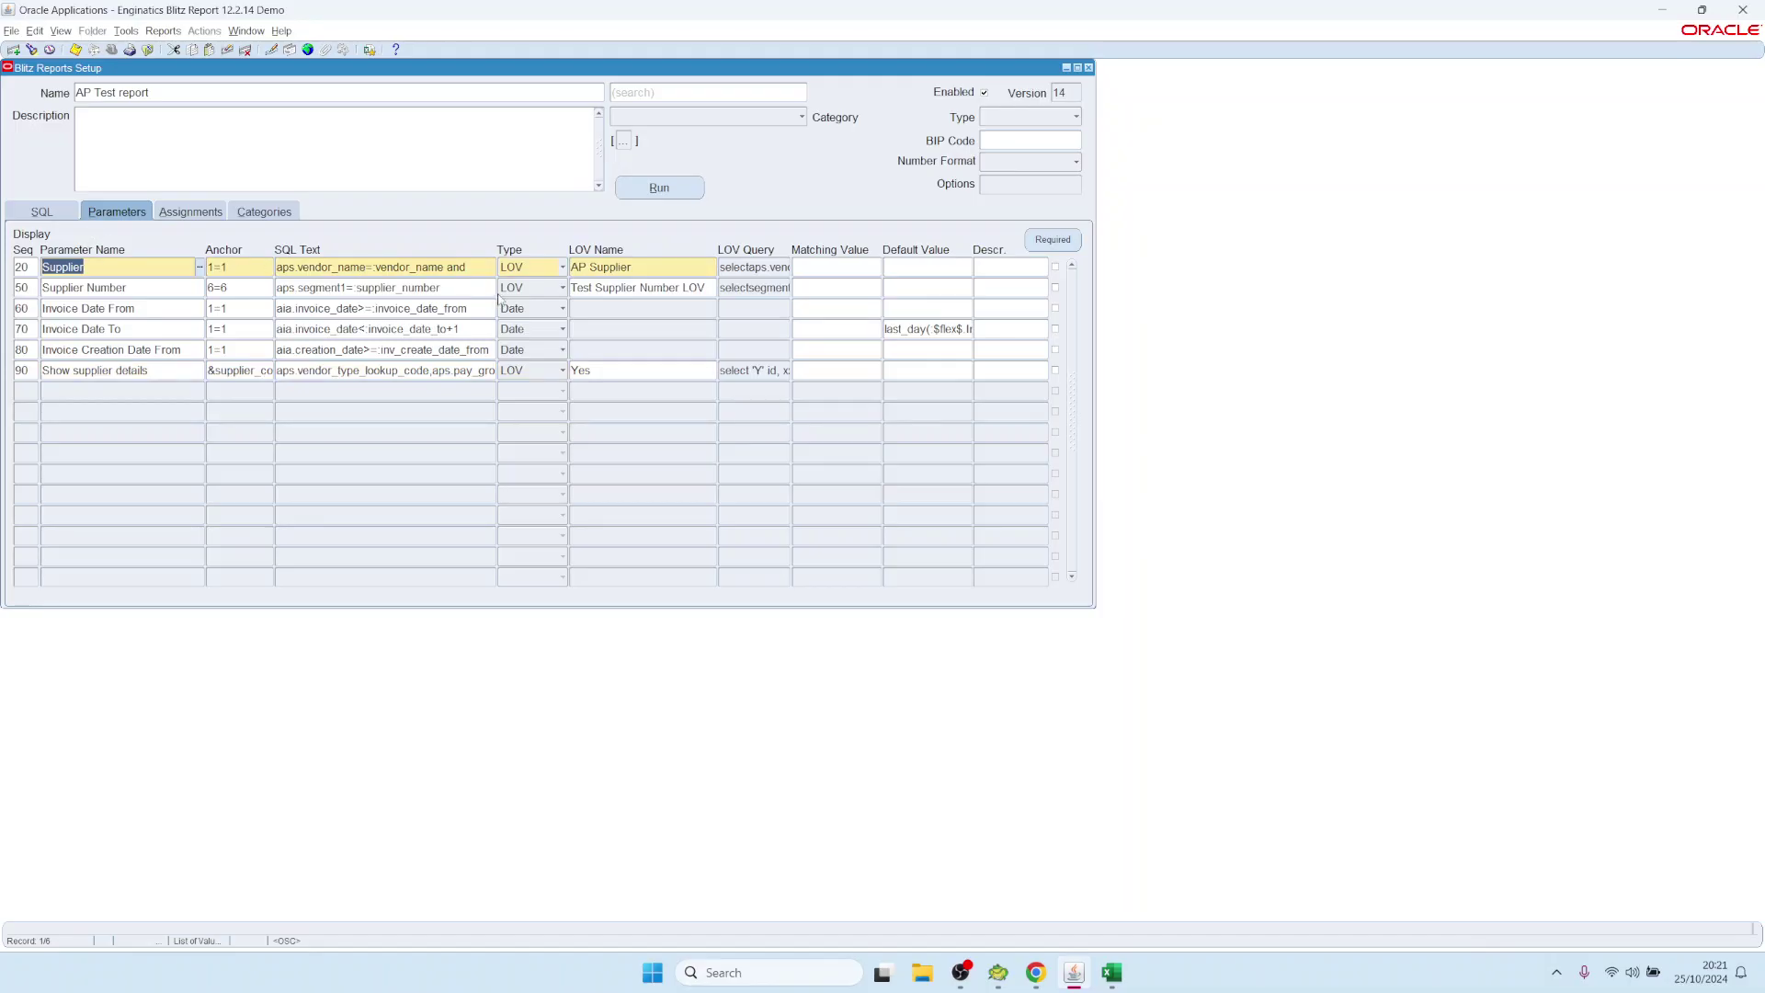
{"action": "triple_click", "coordinate": [474, 267]}
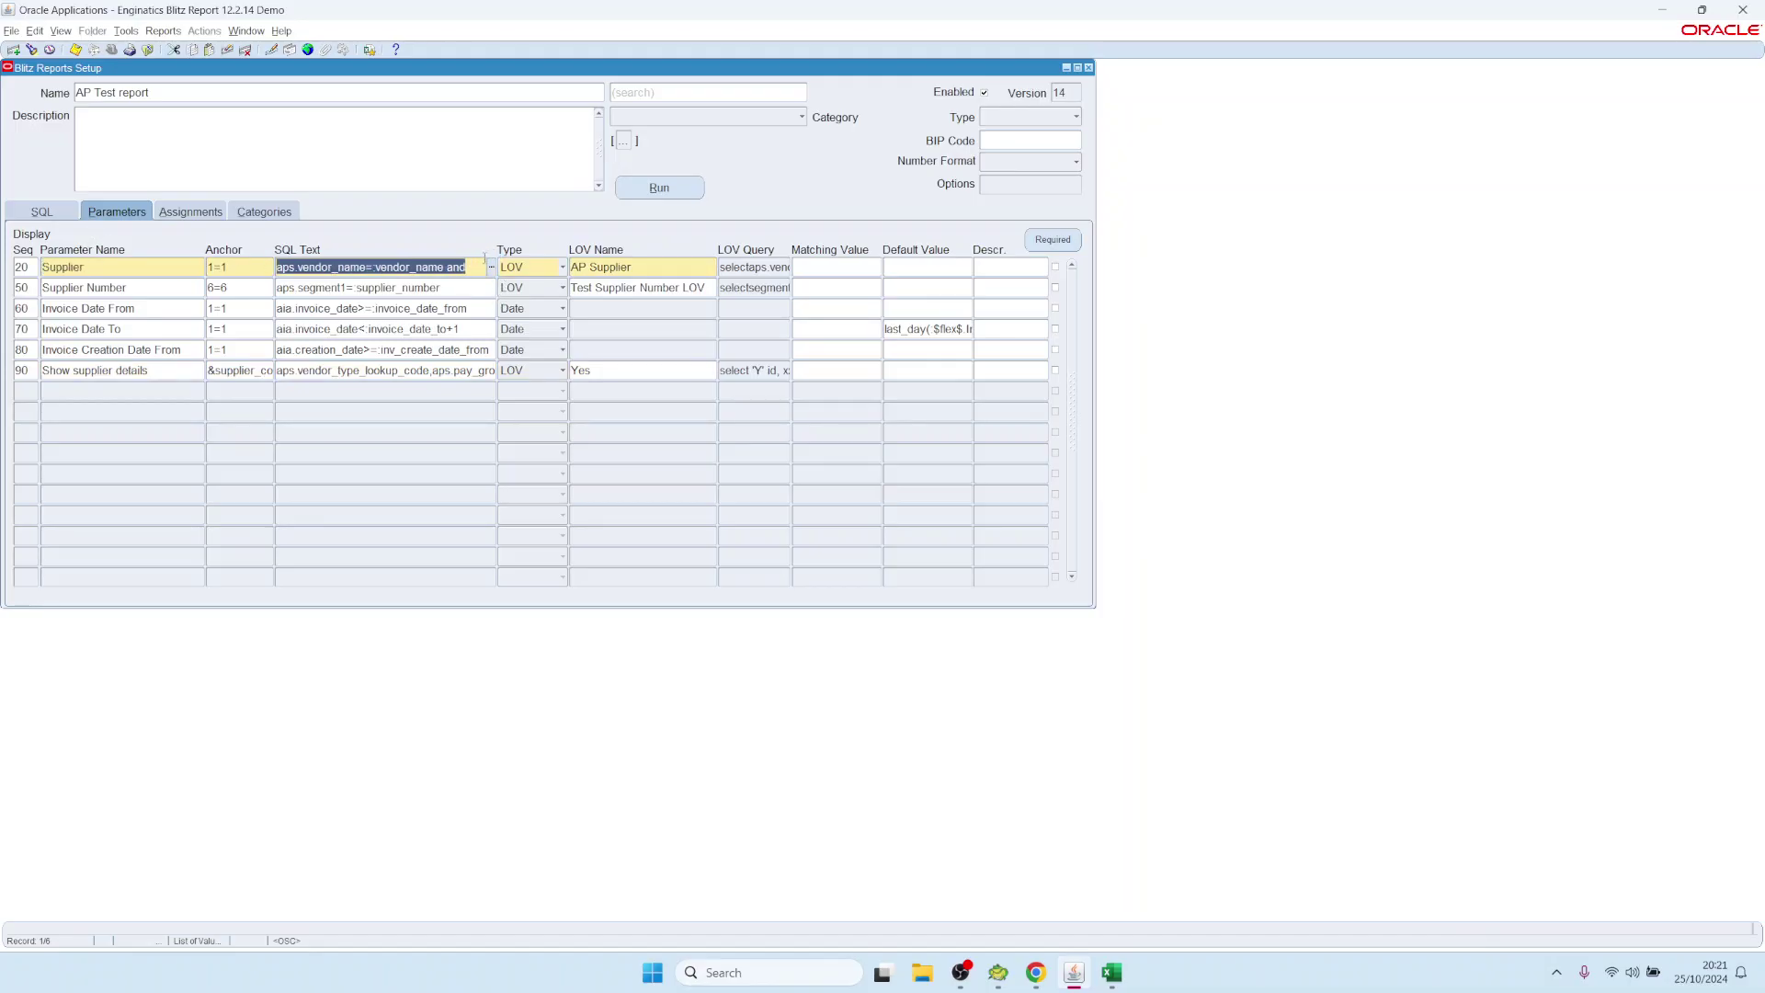
Add the condition aps.vendor_name=:vendor_name_2 and on its own line before 6=6 in the report SQL
{"action": "left_click", "coordinate": [69, 213]}
{"action": "left_click", "coordinate": [69, 315]}
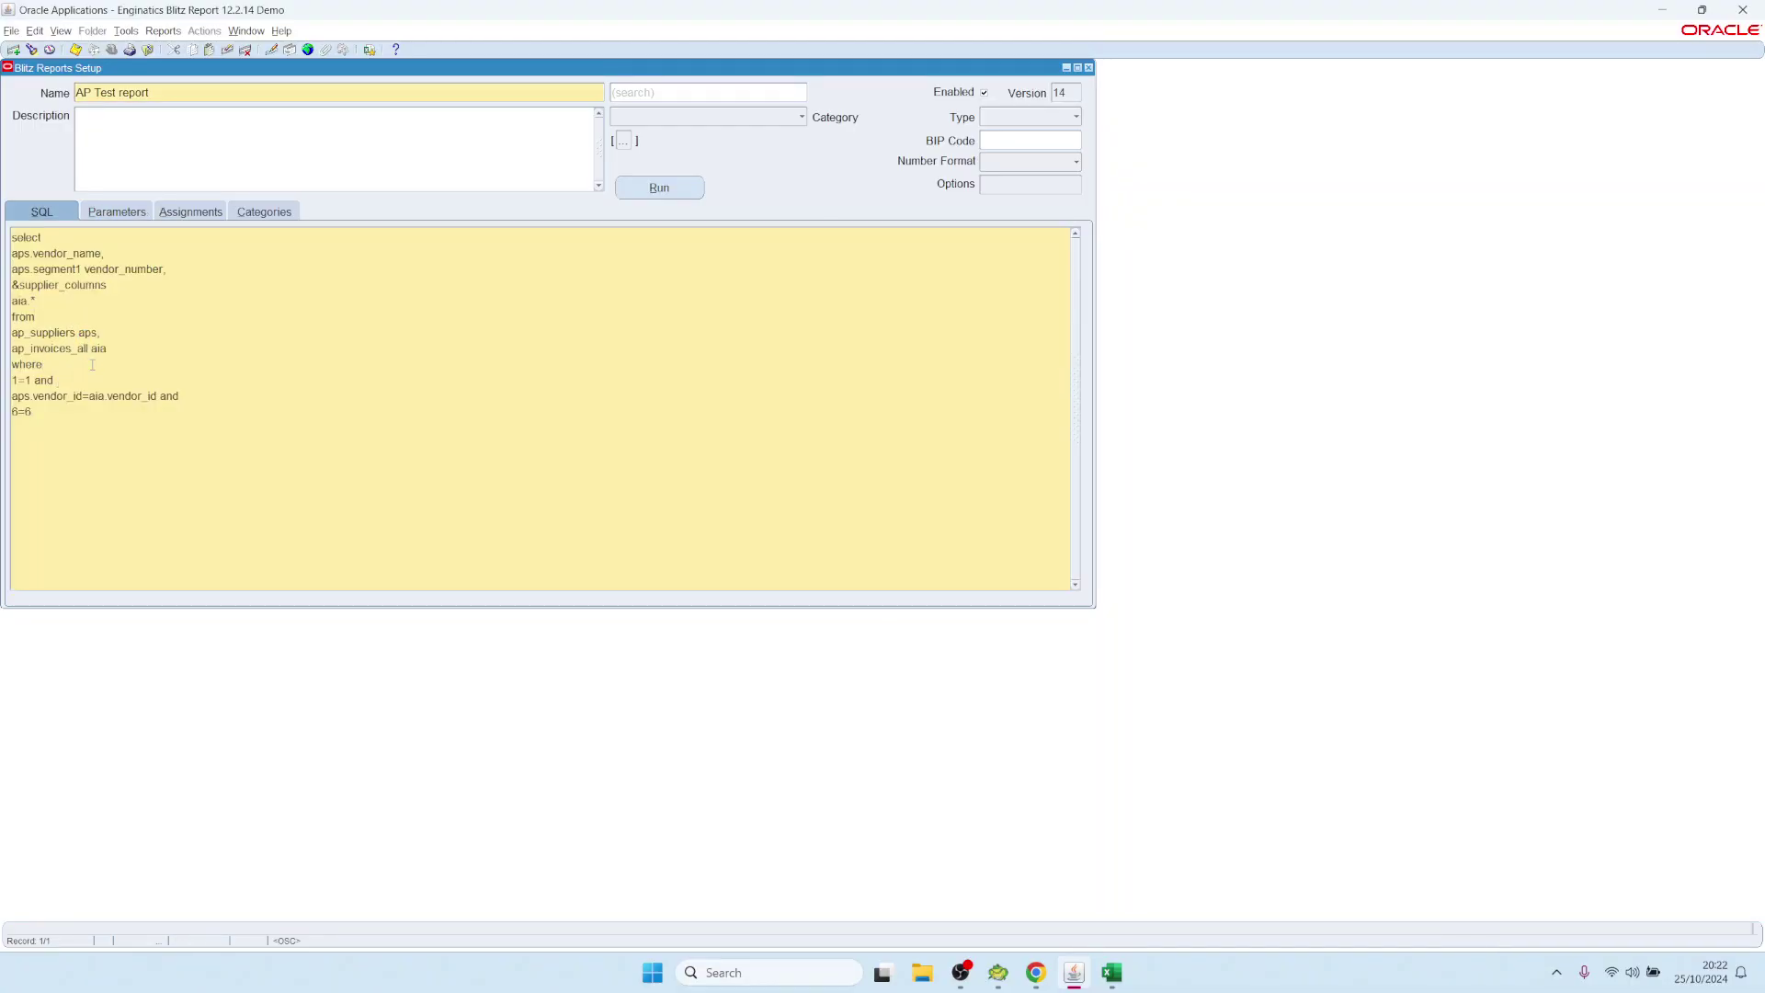
{"action": "key", "text": "Down"}
{"action": "key", "text": "Down"}
{"action": "key", "text": "Down"}
{"action": "key", "text": "Down"}
{"action": "key", "text": "Home"}
{"action": "key", "text": "Return"}
{"action": "key", "text": "Up"}
{"action": "type", "text": "aps.vendor_name= vendor_name and"}
{"action": "key", "text": "BackSpace"}
{"action": "type", "text": "_2"}
Save the SQL change and set the Supplier parameter's anchor to the bind variable :vendor_name_2
{"action": "left_click", "coordinate": [694, 187]}
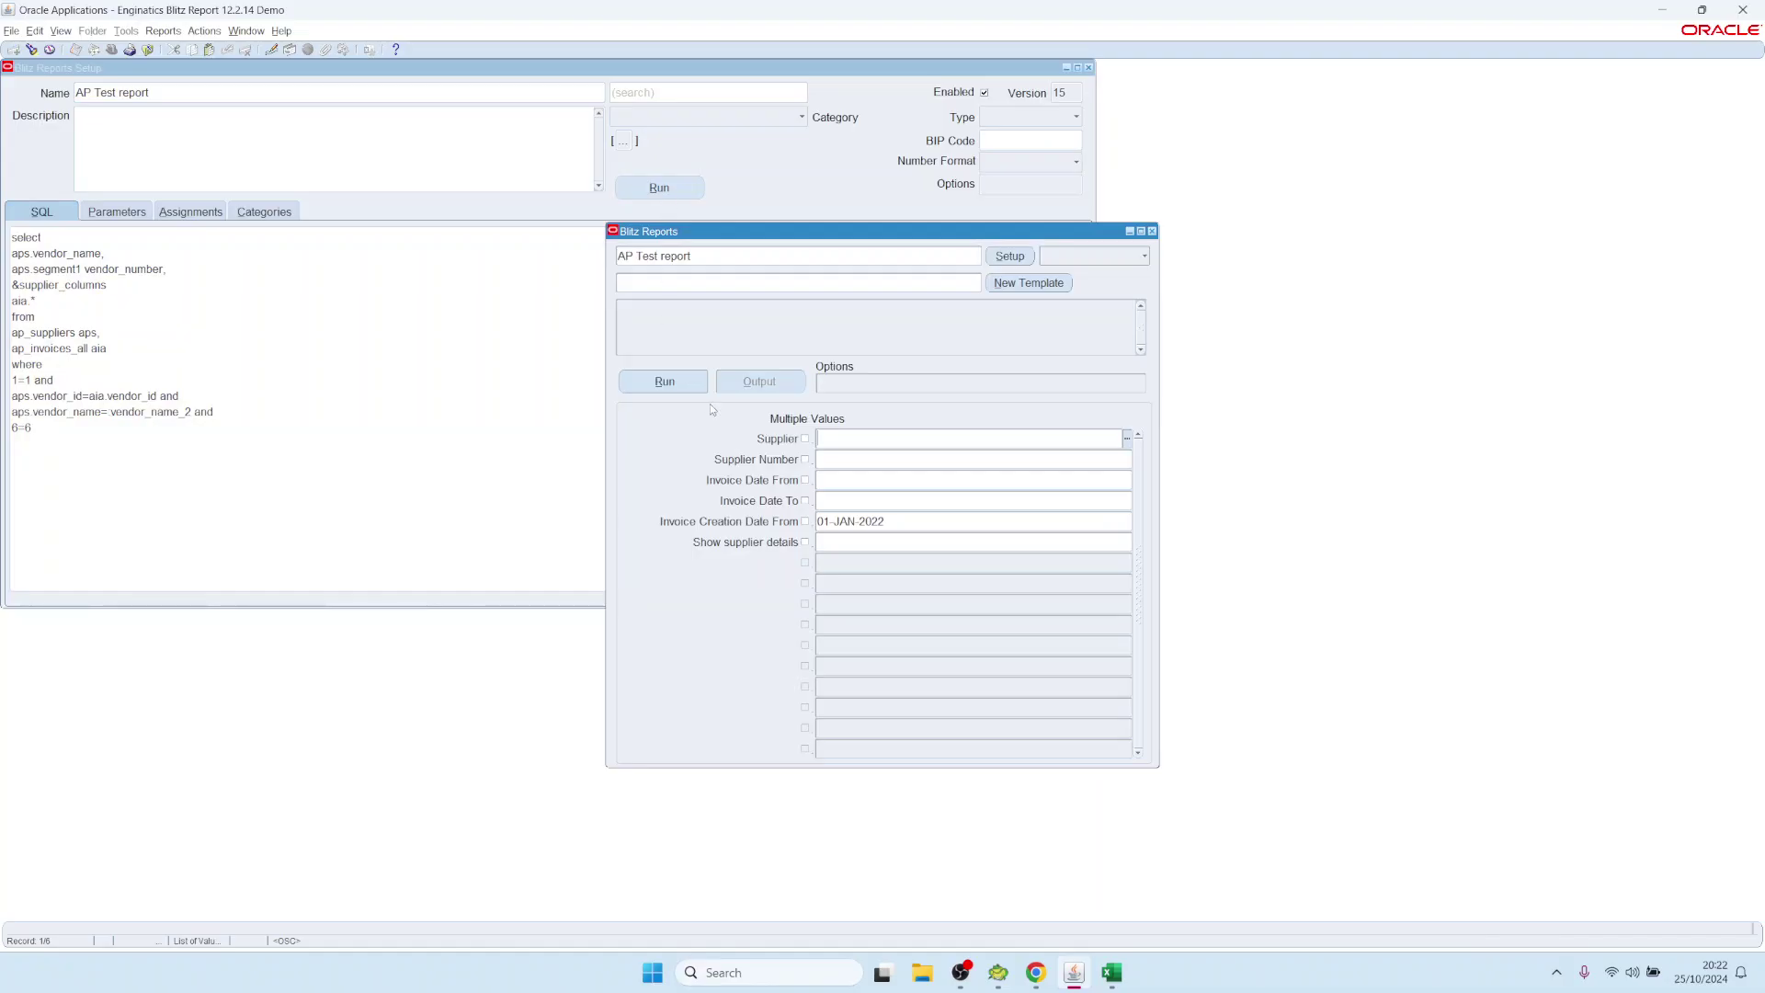
{"action": "left_click", "coordinate": [1009, 255]}
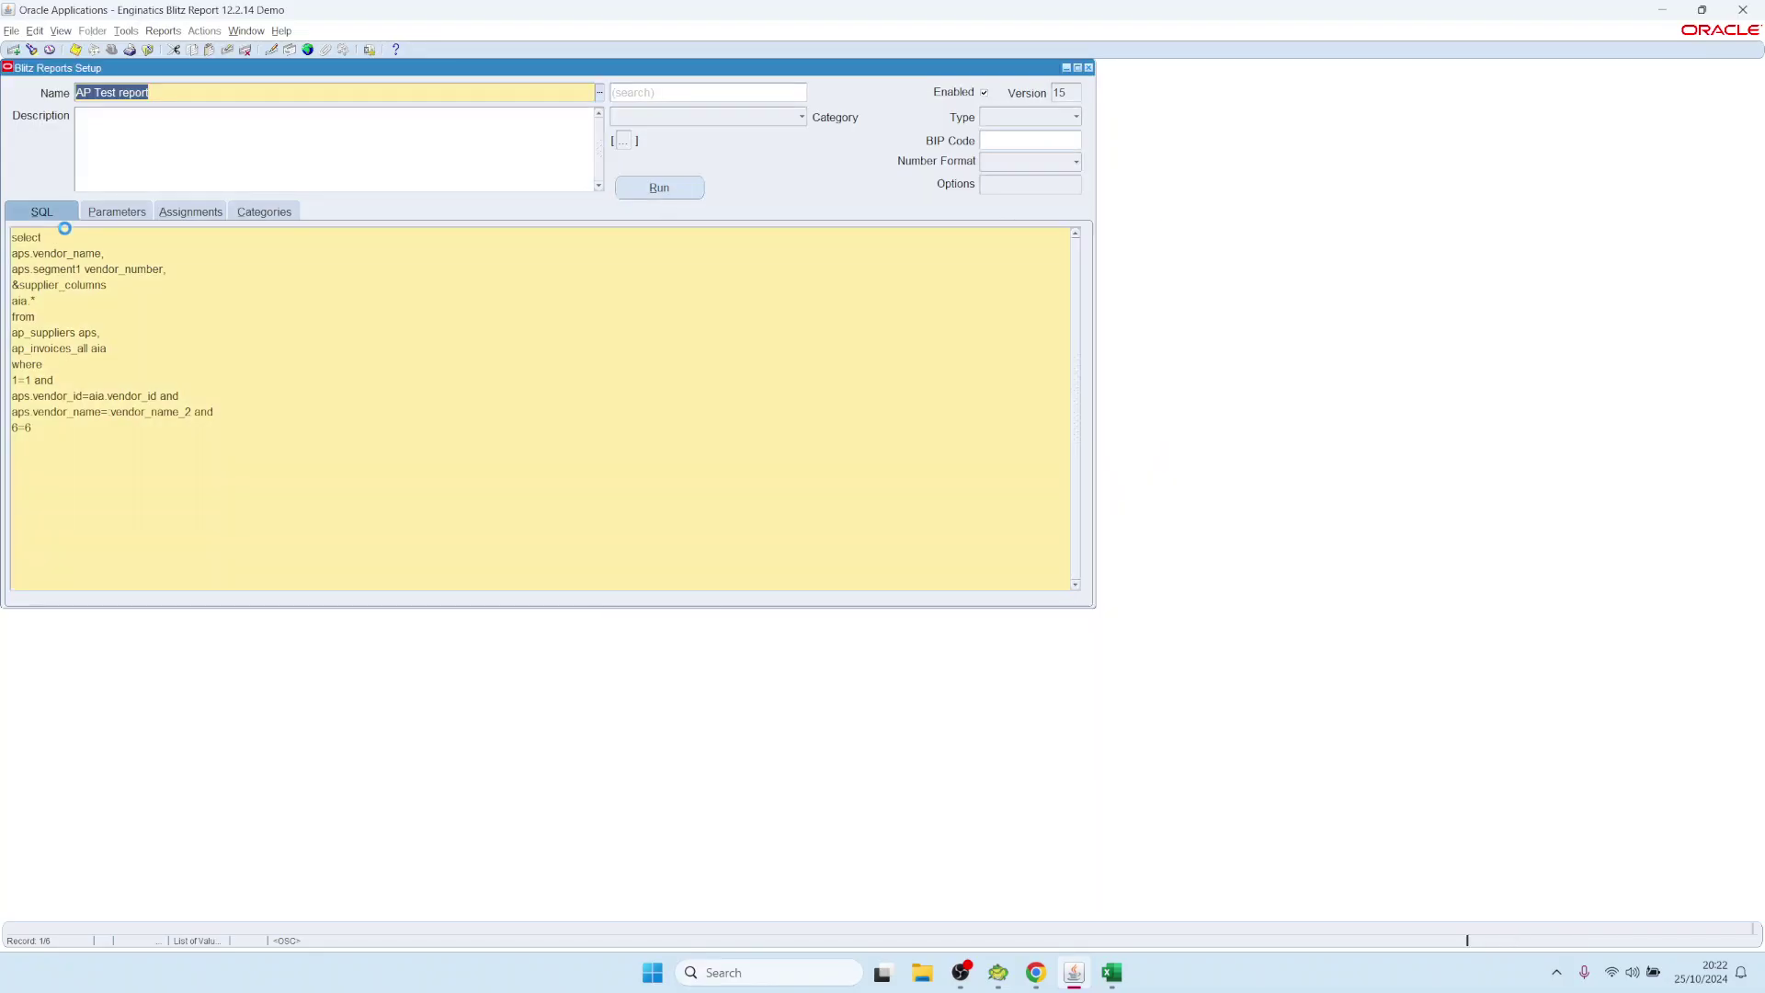
{"action": "left_click", "coordinate": [117, 211]}
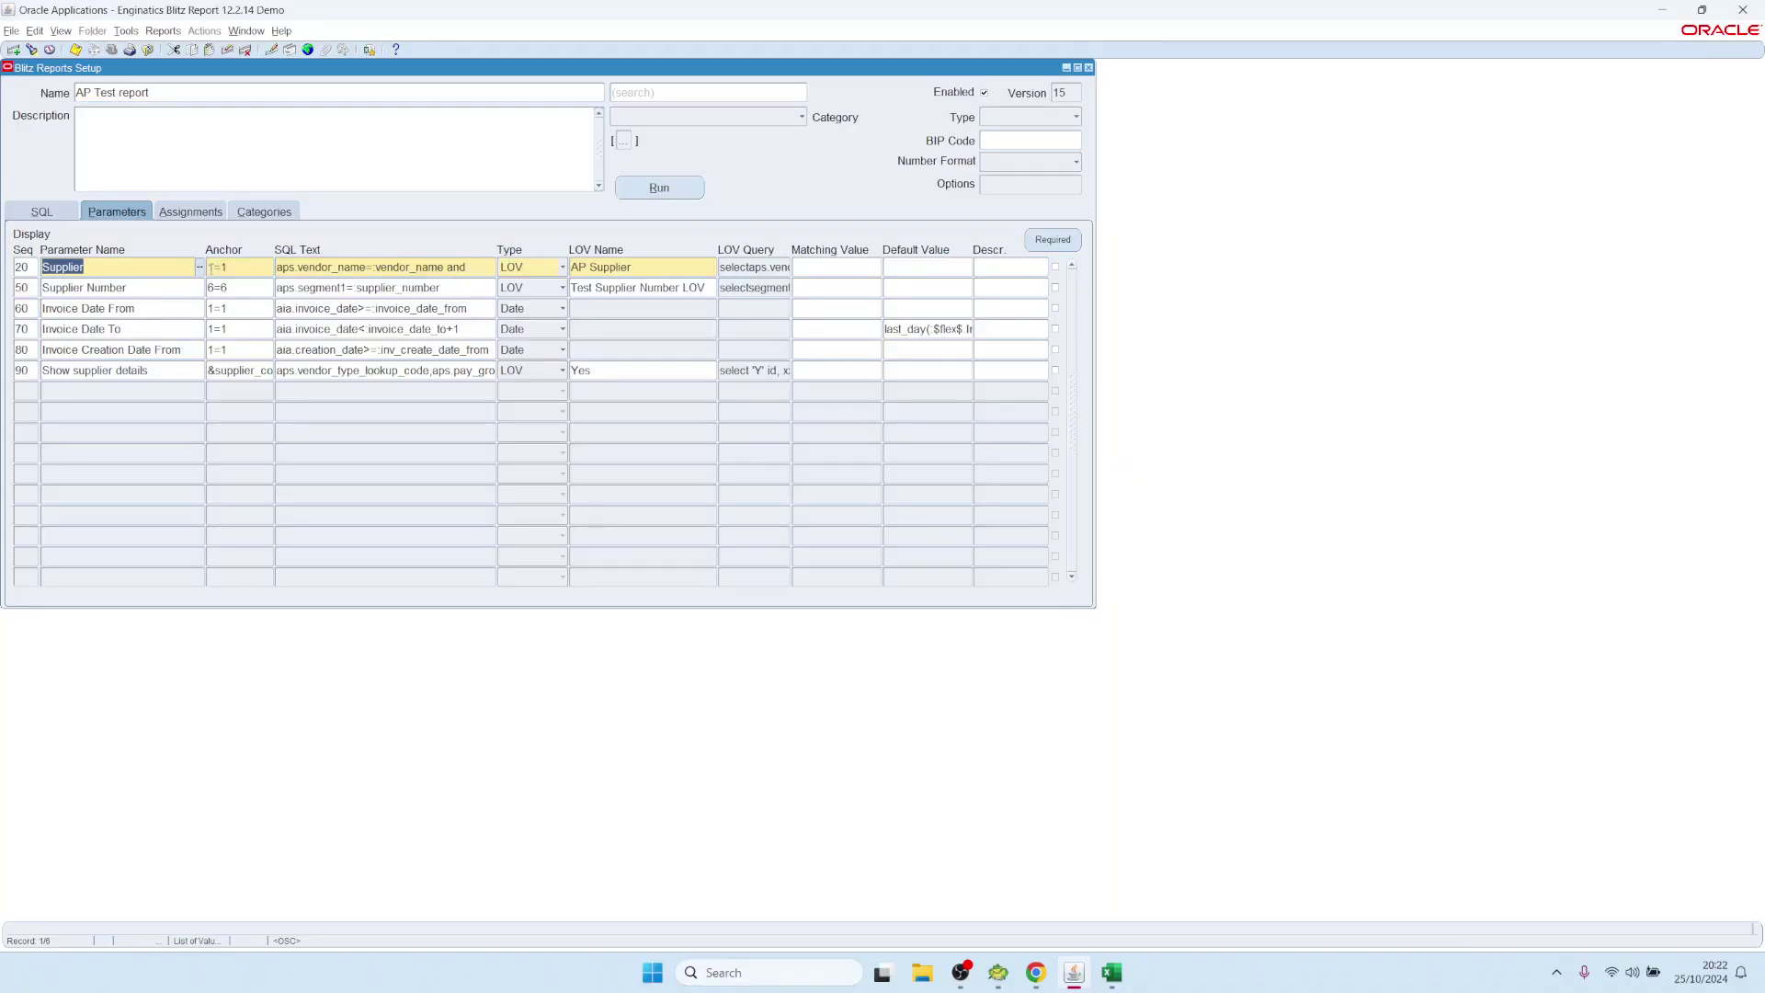
{"action": "left_click", "coordinate": [362, 266]}
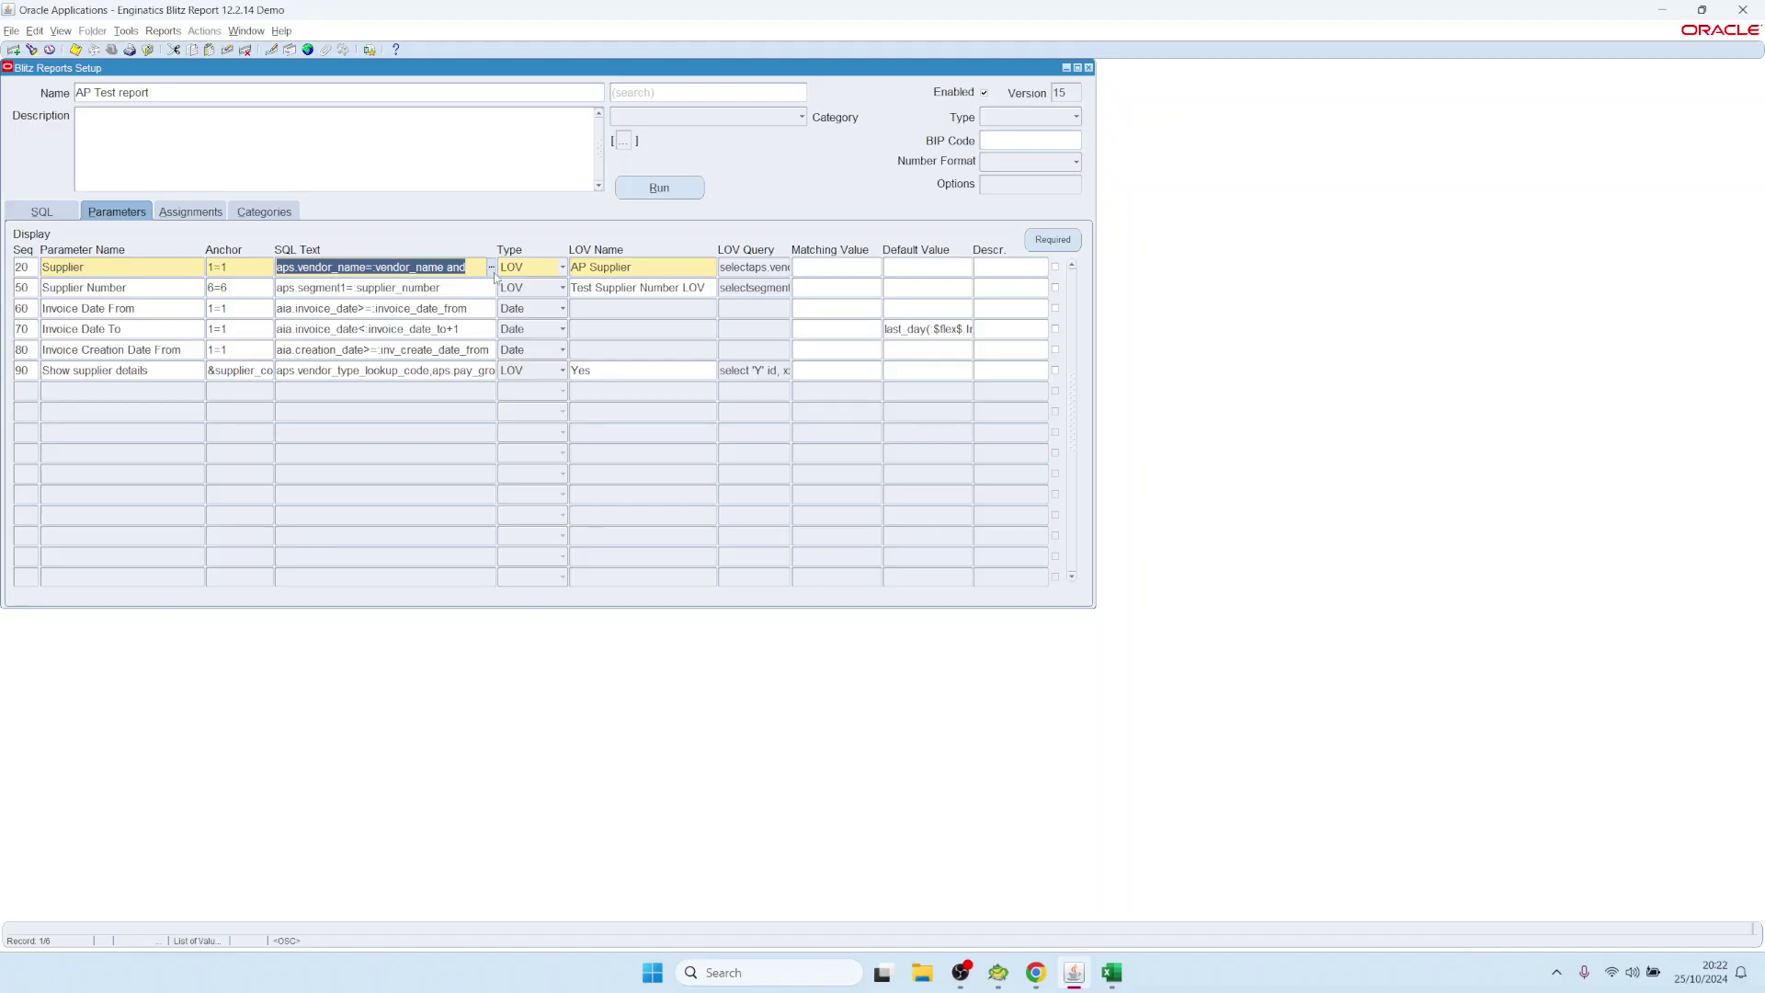
{"action": "left_click", "coordinate": [265, 270]}
{"action": "left_click", "coordinate": [269, 269]}
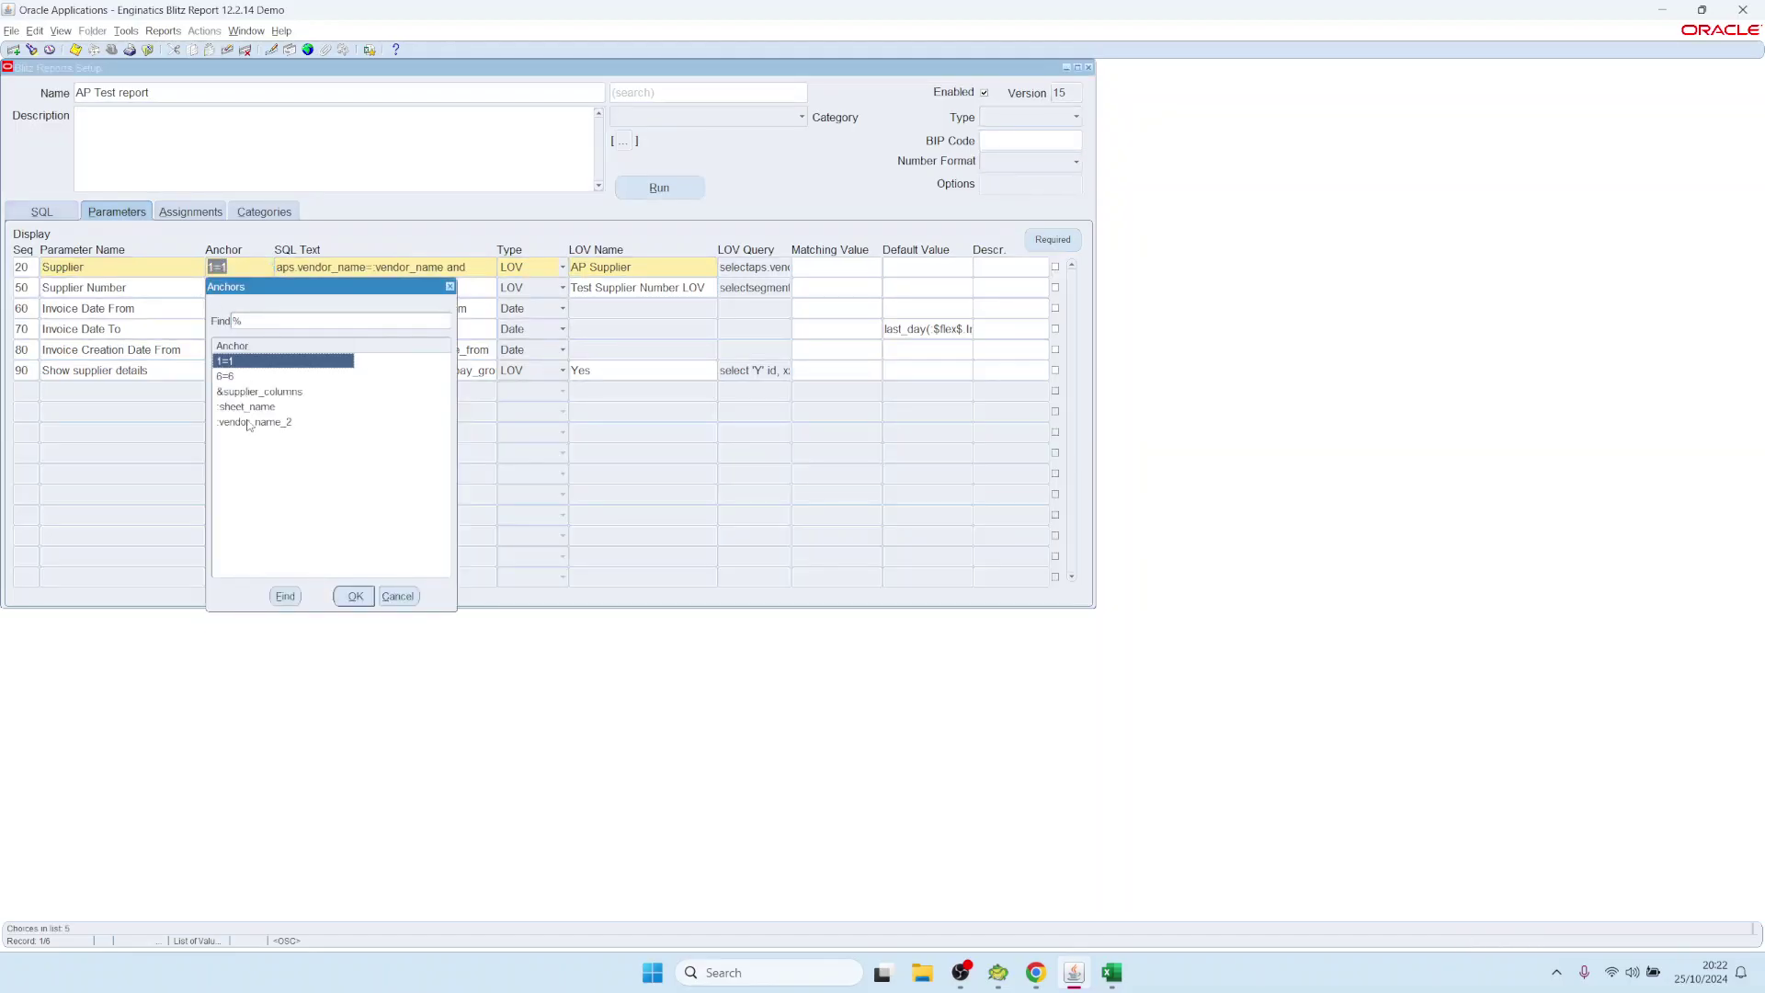
{"action": "left_click", "coordinate": [251, 423]}
{"action": "double_click", "coordinate": [272, 421]}
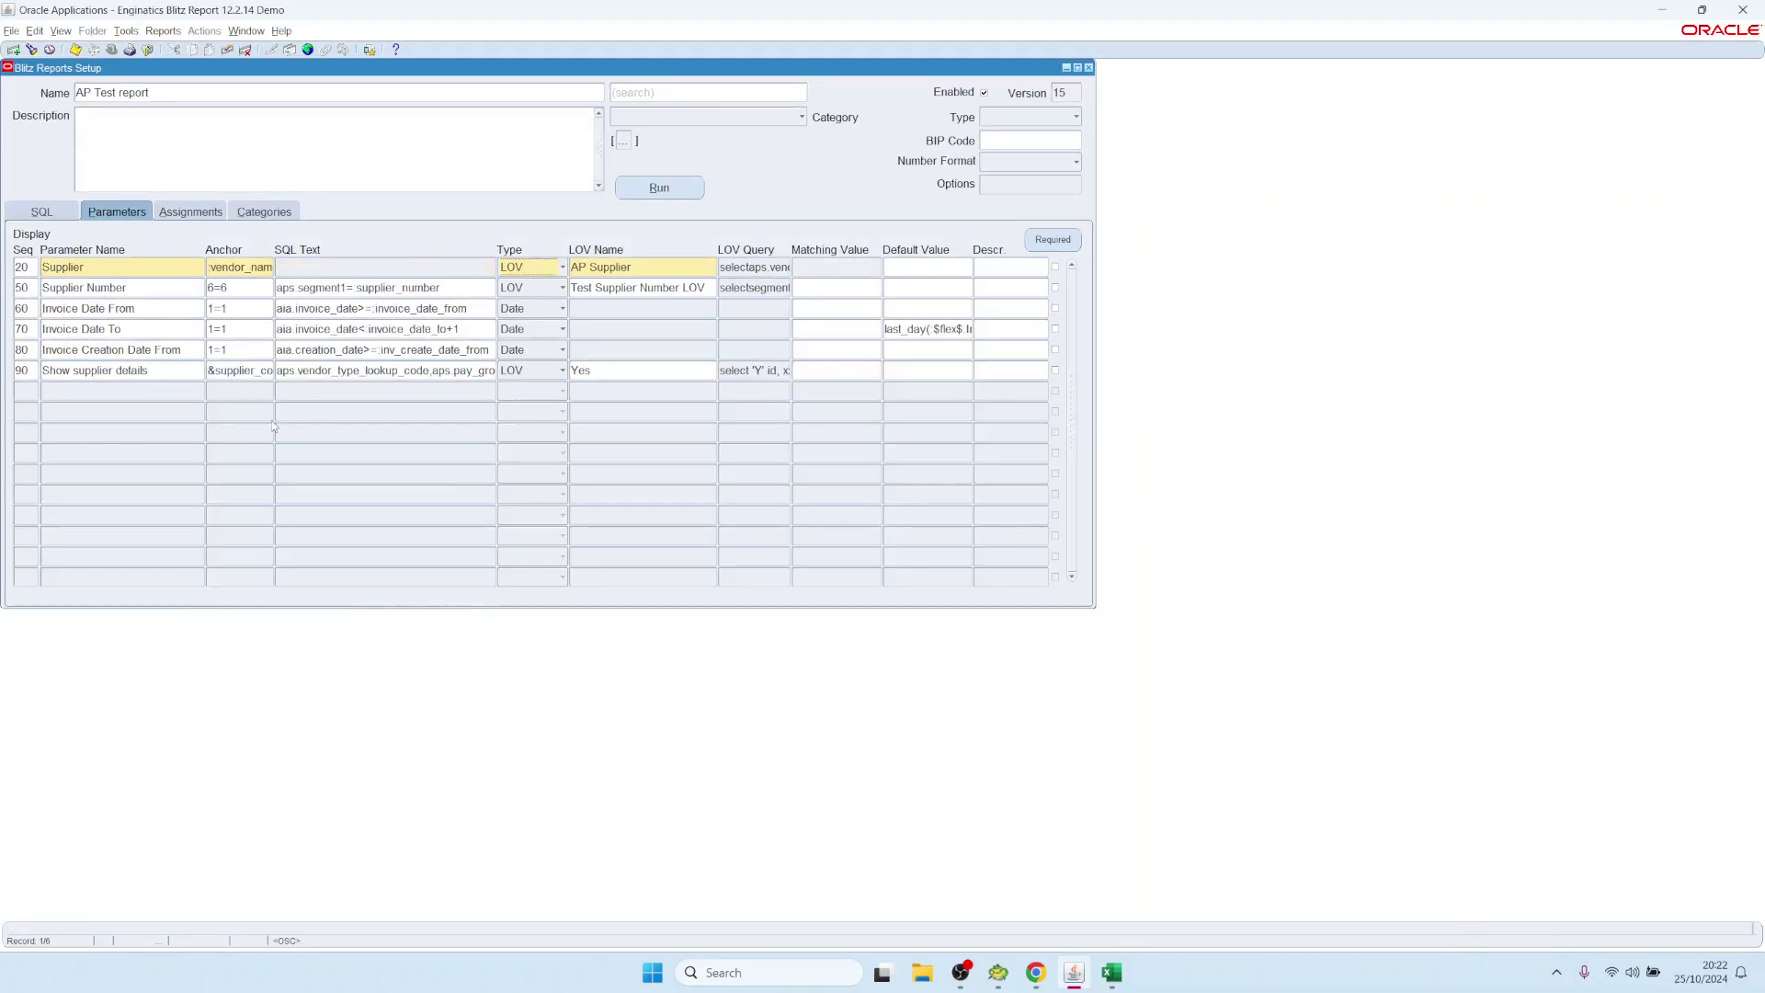
Run the AP Test report for supplier 3M Health Care and check the vendor names in the output
{"action": "left_click", "coordinate": [659, 188]}
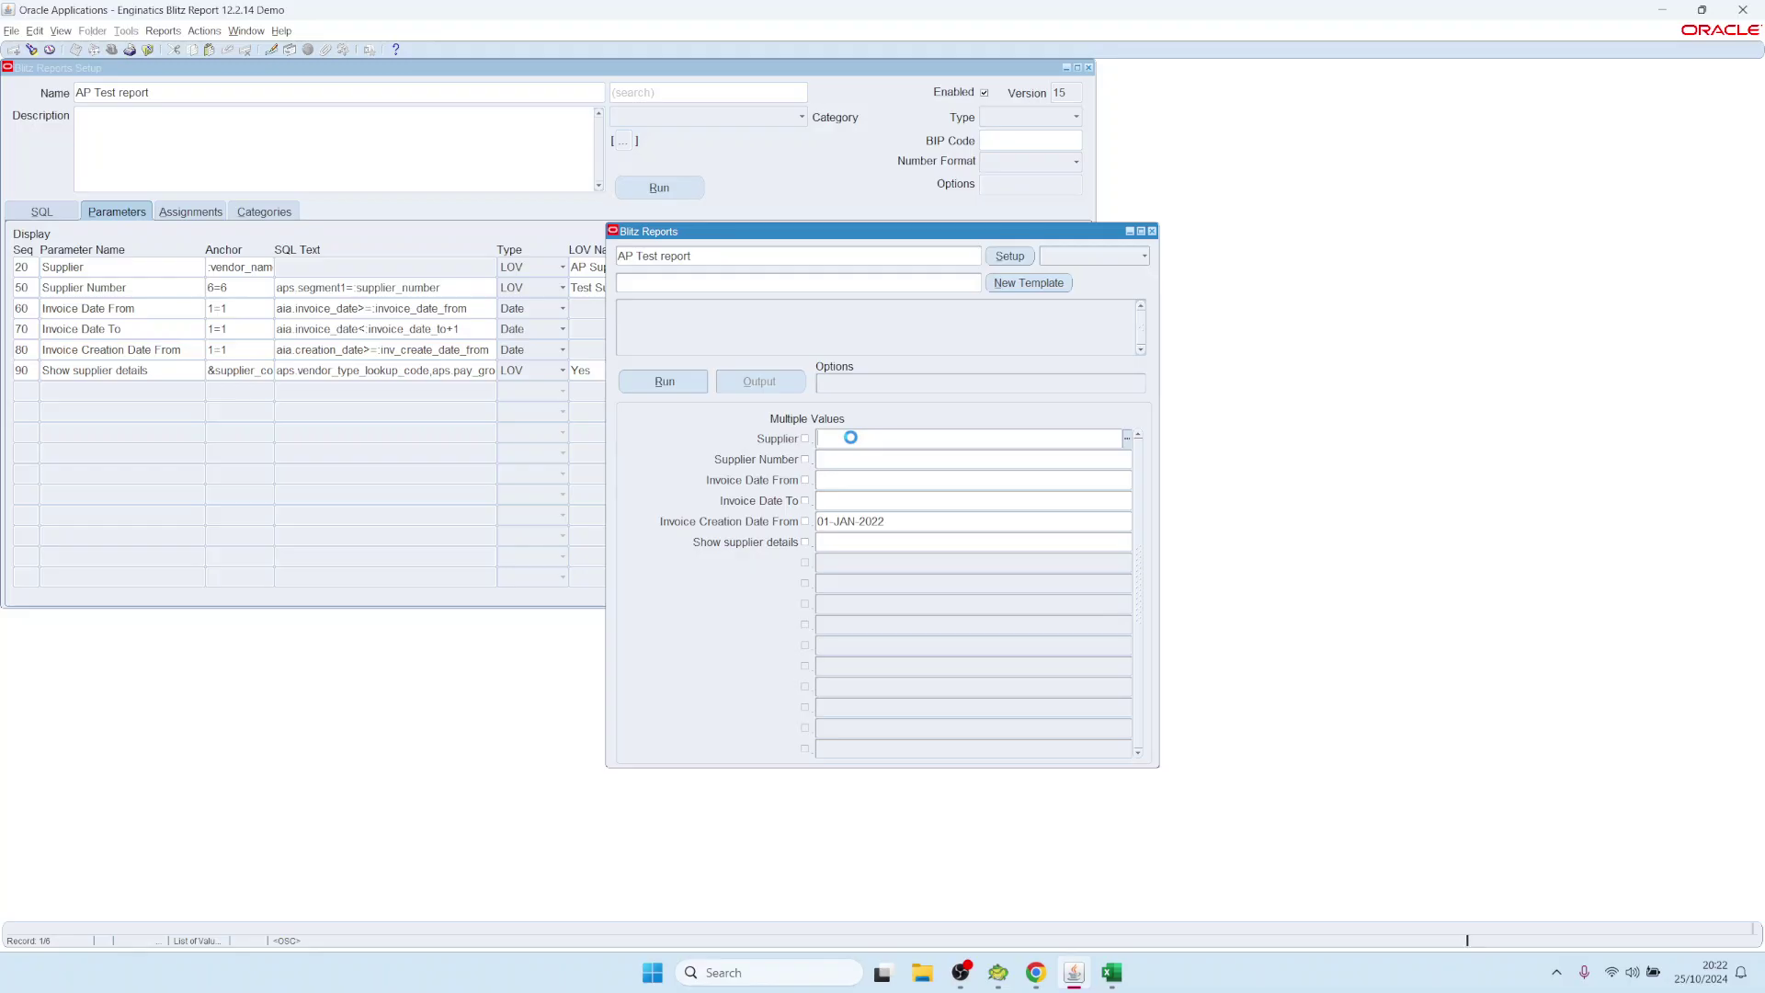
{"action": "double_click", "coordinate": [846, 439]}
{"action": "type", "text": "3m"}
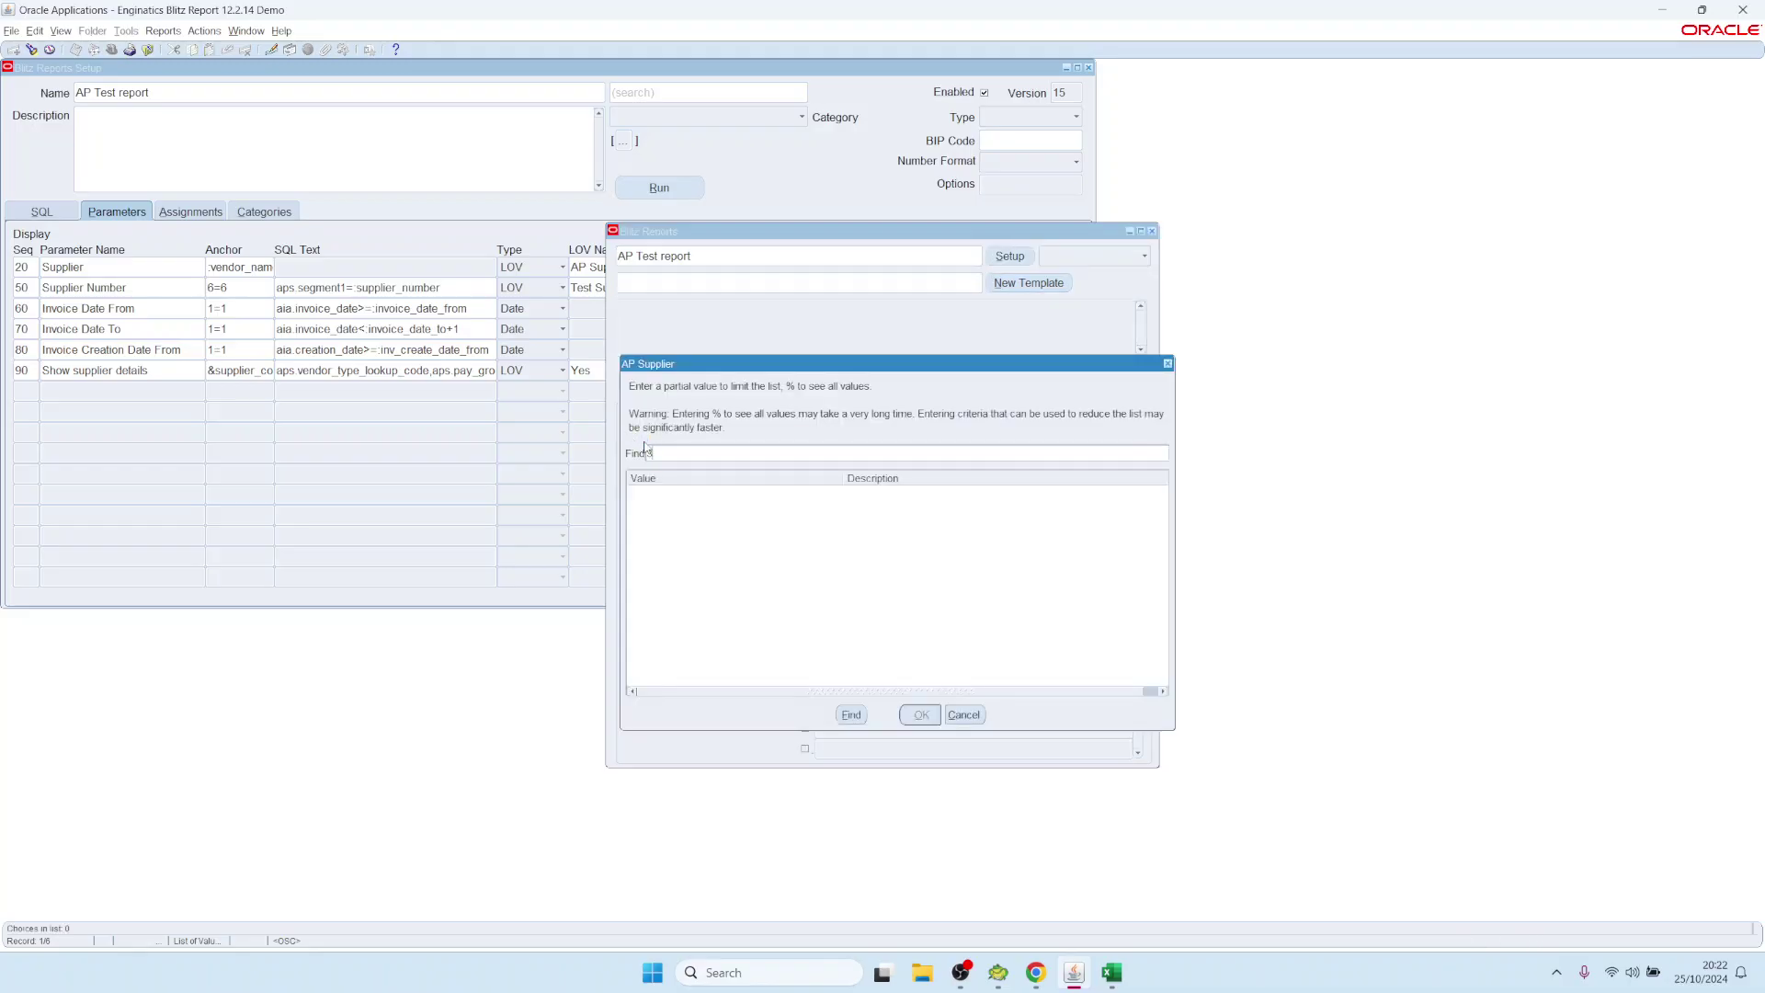
{"action": "key", "text": "Return"}
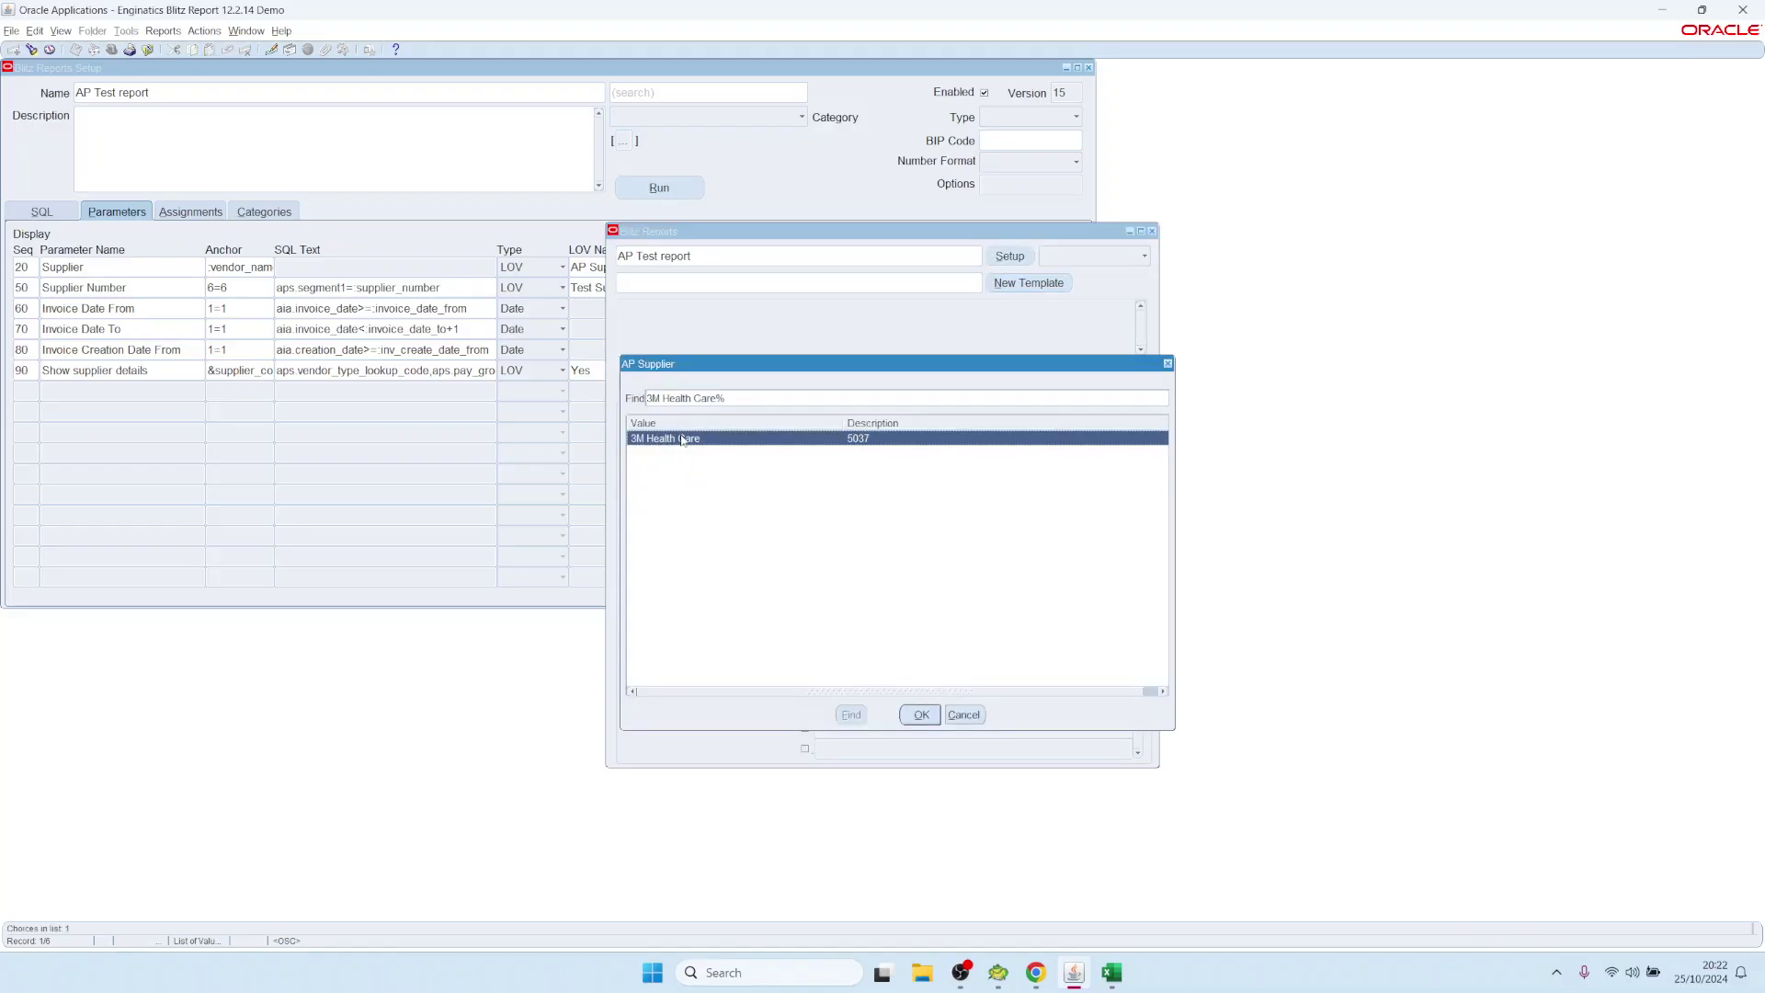
{"action": "double_click", "coordinate": [685, 441]}
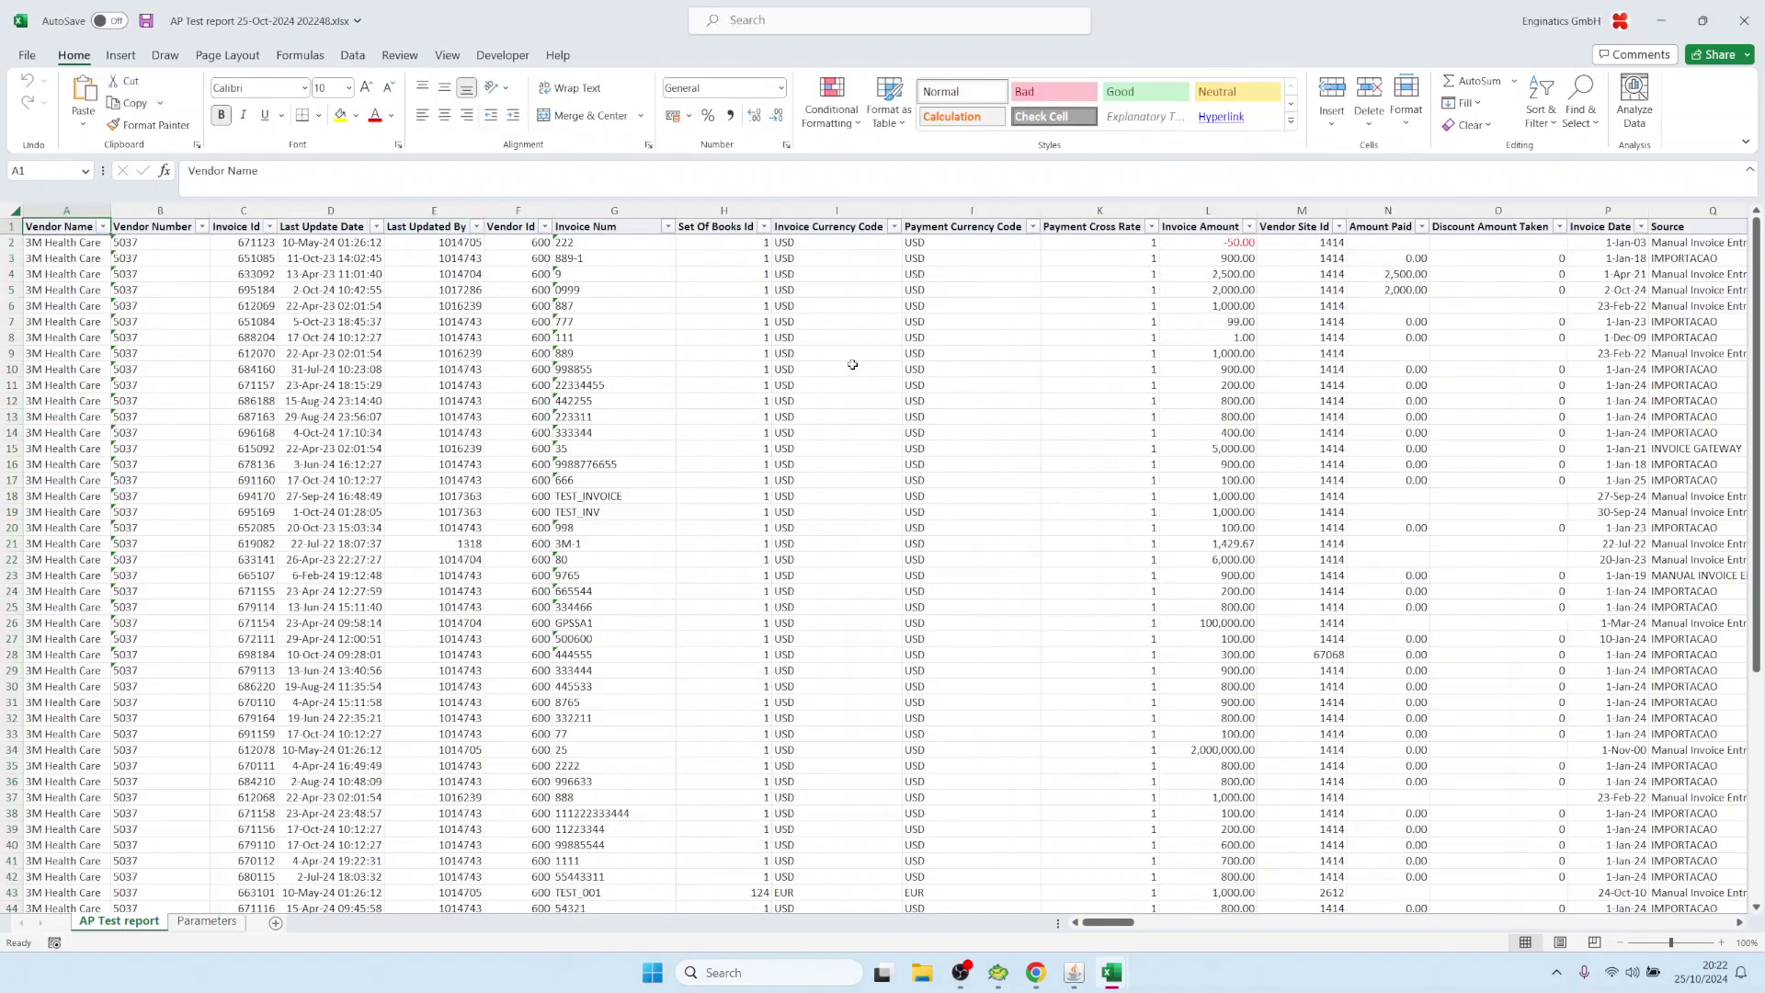
{"action": "left_click_drag", "start_coordinate": [53, 260], "coordinate": [74, 576]}
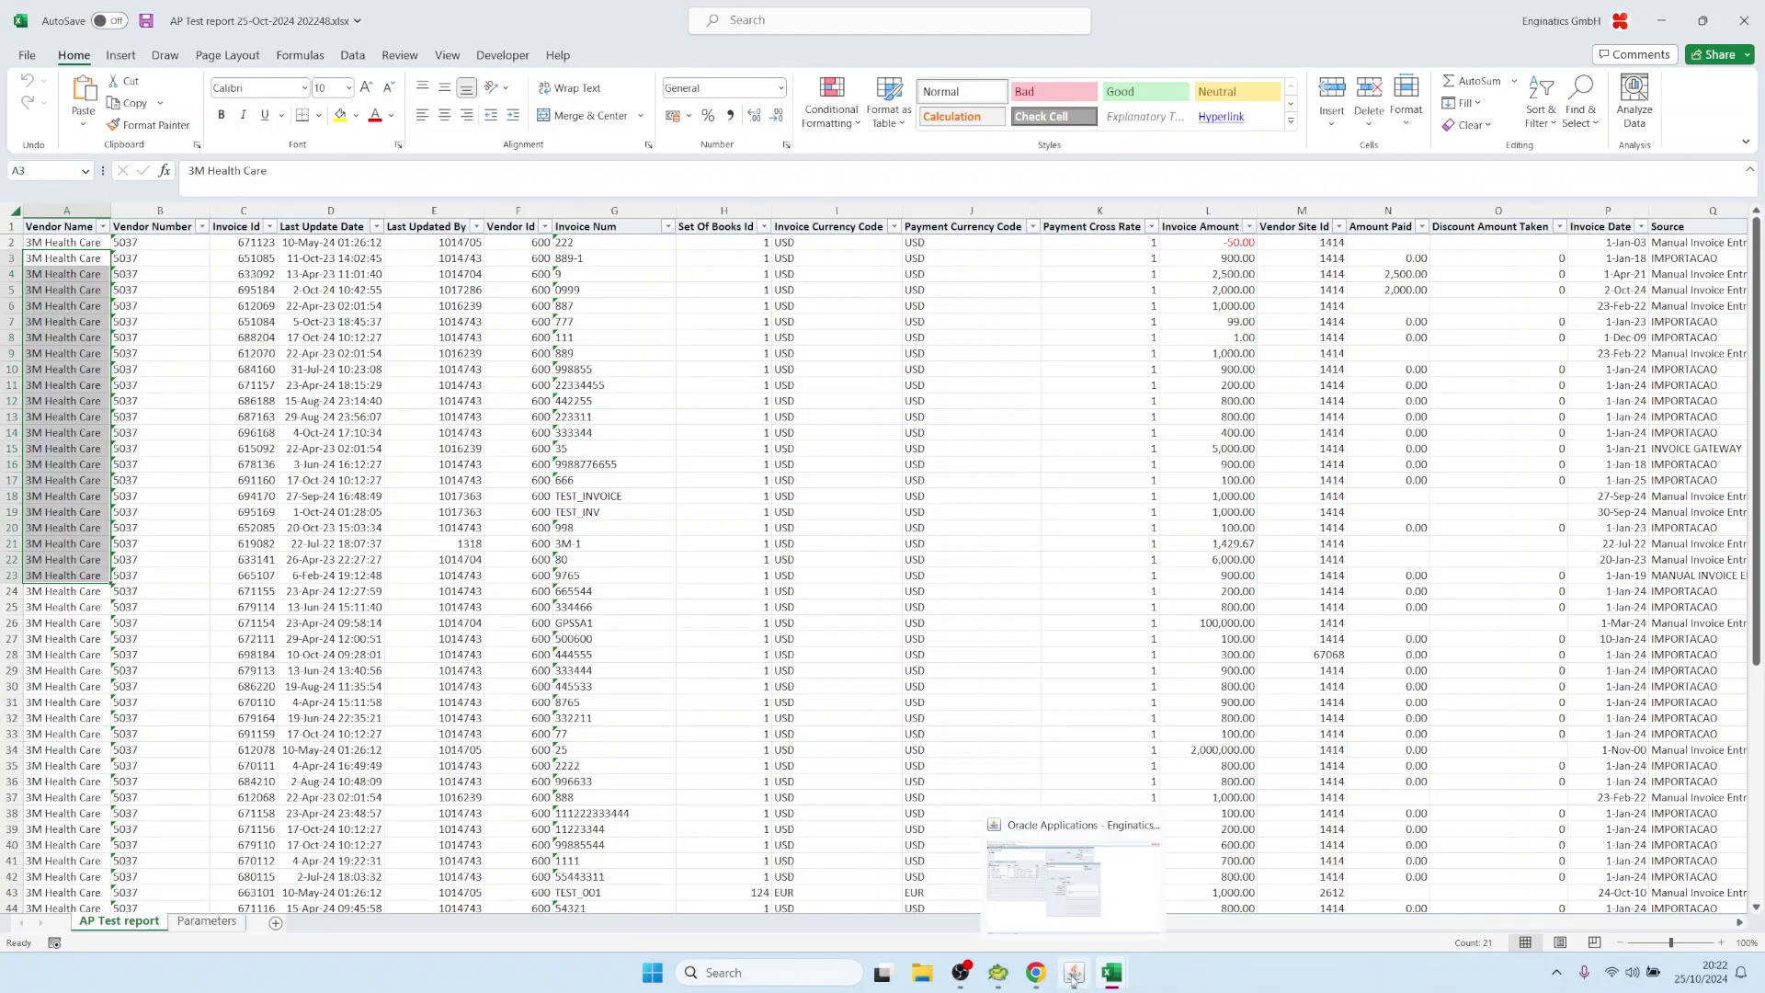
Return to Oracle Applications, clear the Supplier value and rerun the AP Test report
{"action": "left_click", "coordinate": [1073, 977]}
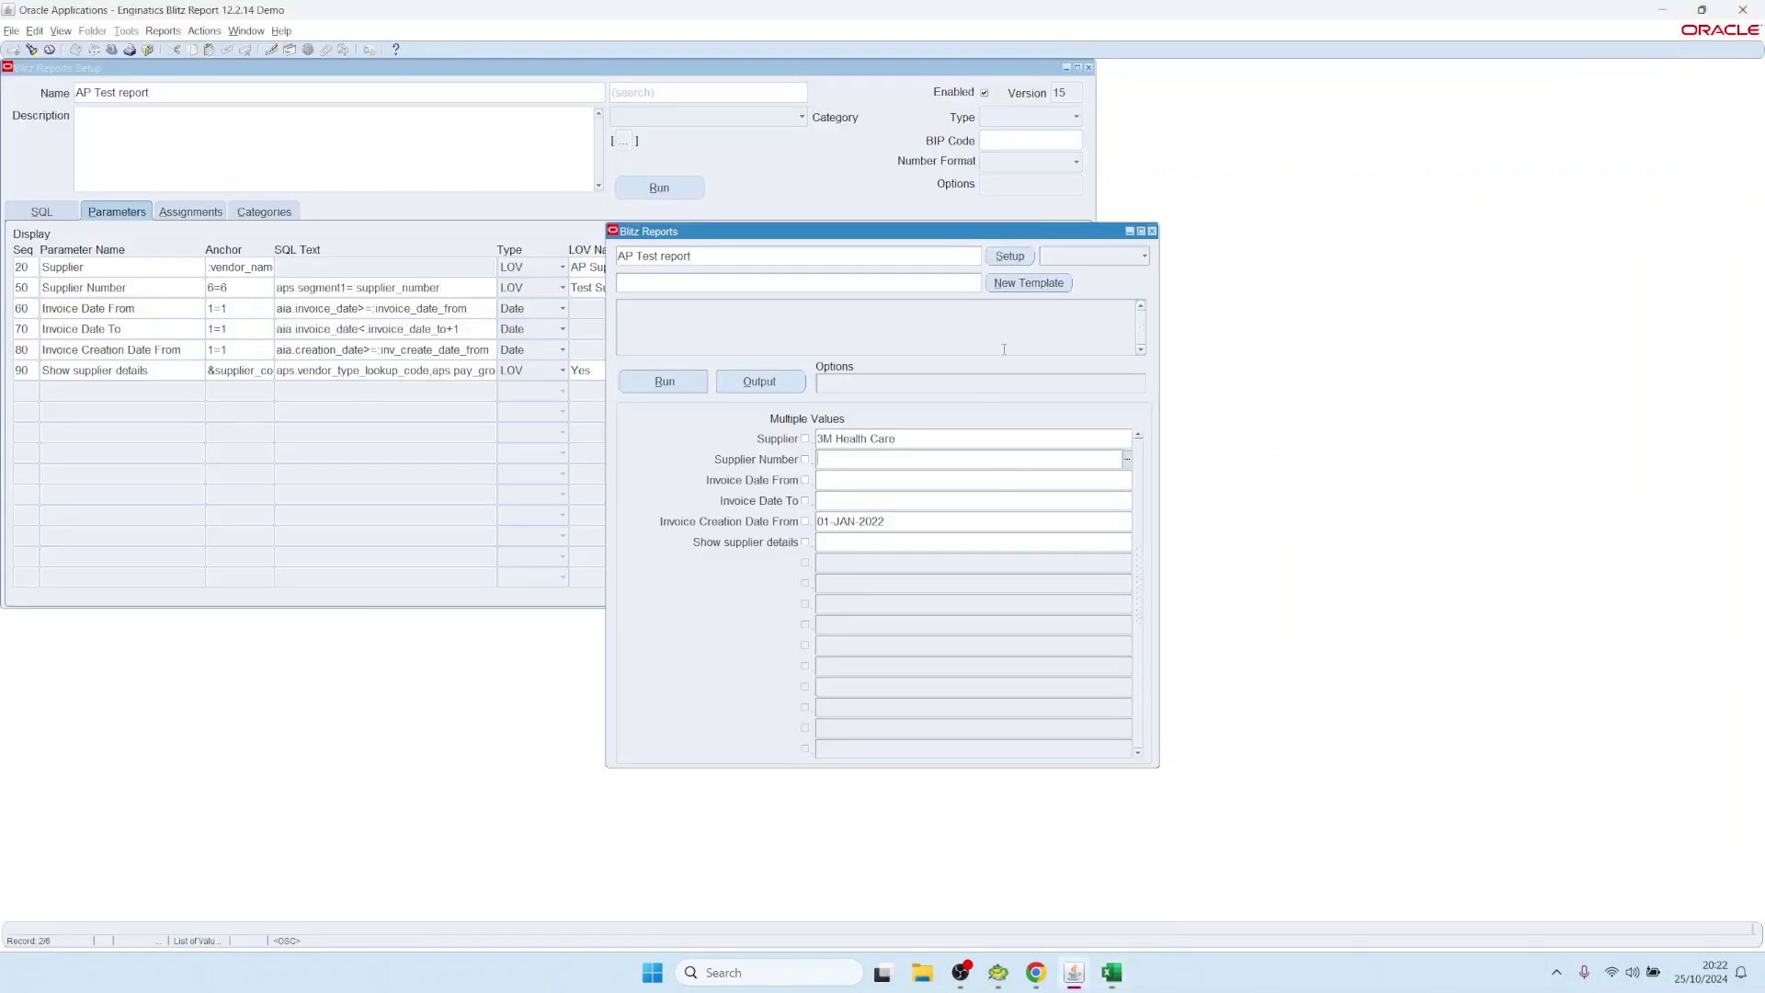
{"action": "left_click", "coordinate": [909, 440]}
{"action": "key", "text": "Delete"}
{"action": "left_click", "coordinate": [662, 382]}
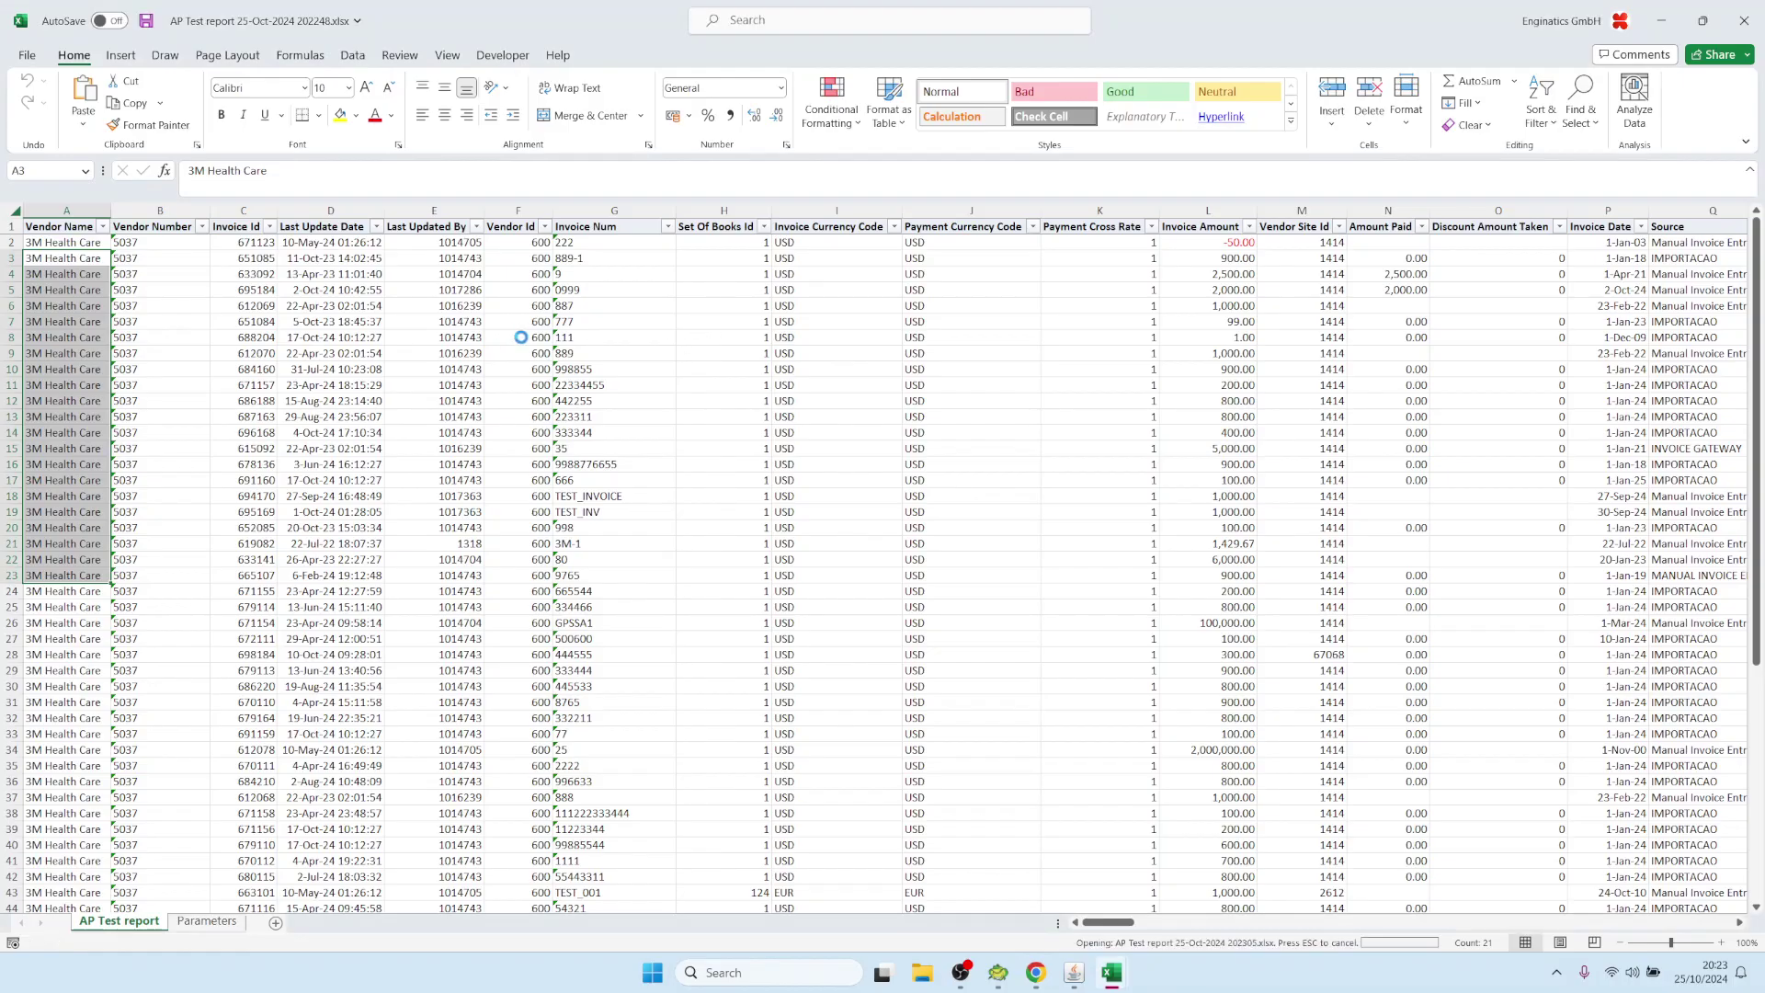
Switch back to Oracle Applications, change the SQL condition to aps.vendor_name=nvl(:vendor_name_2,aps.vendor_name) and bring up the run form
{"action": "mouse_move", "coordinate": [1074, 976]}
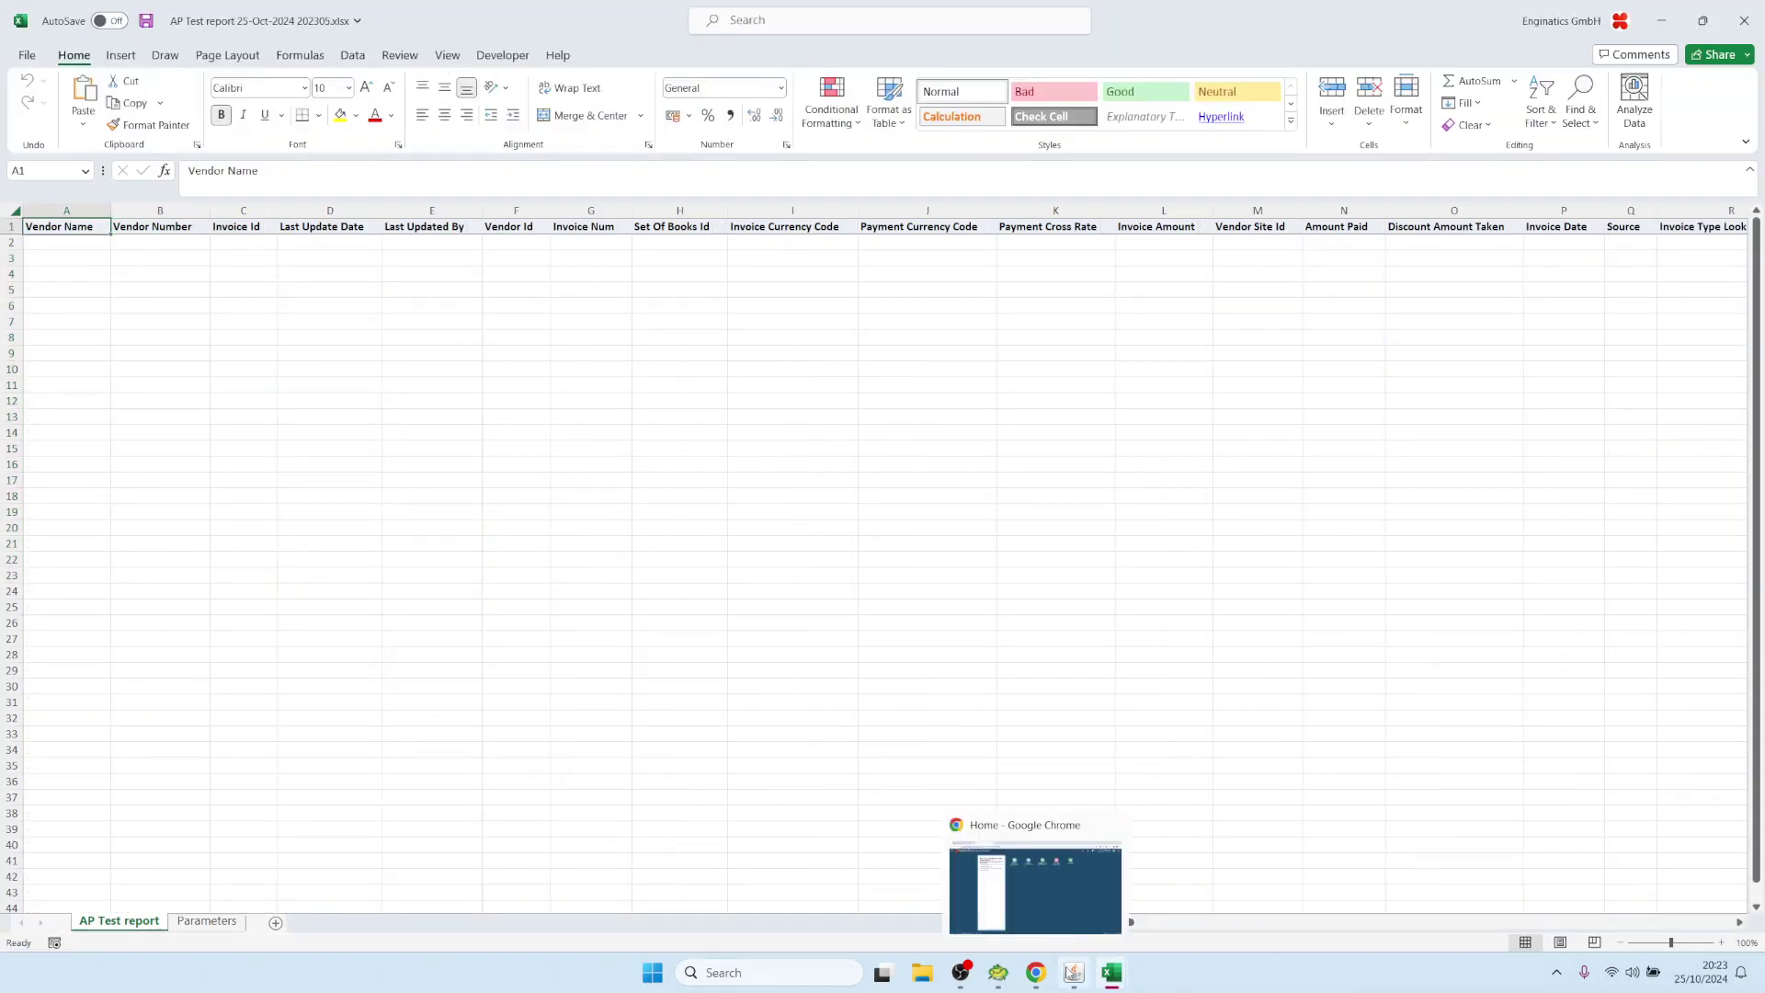
{"action": "left_click", "coordinate": [1073, 974]}
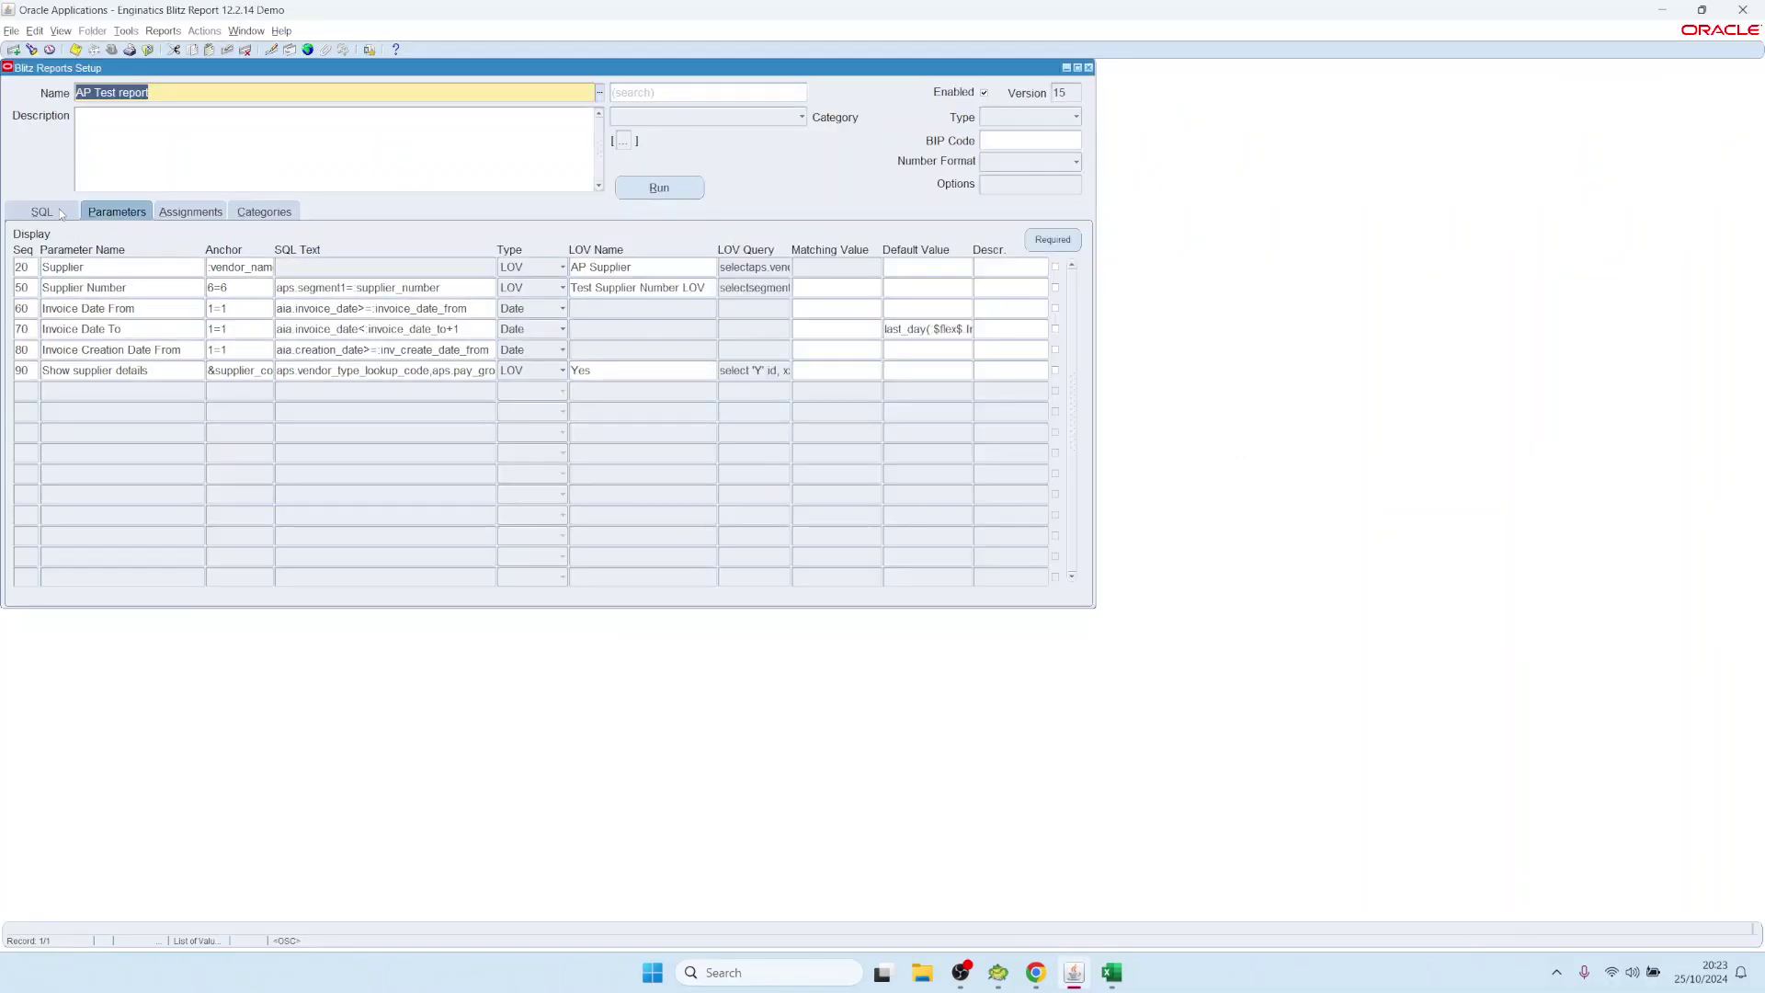
{"action": "left_click", "coordinate": [74, 410]}
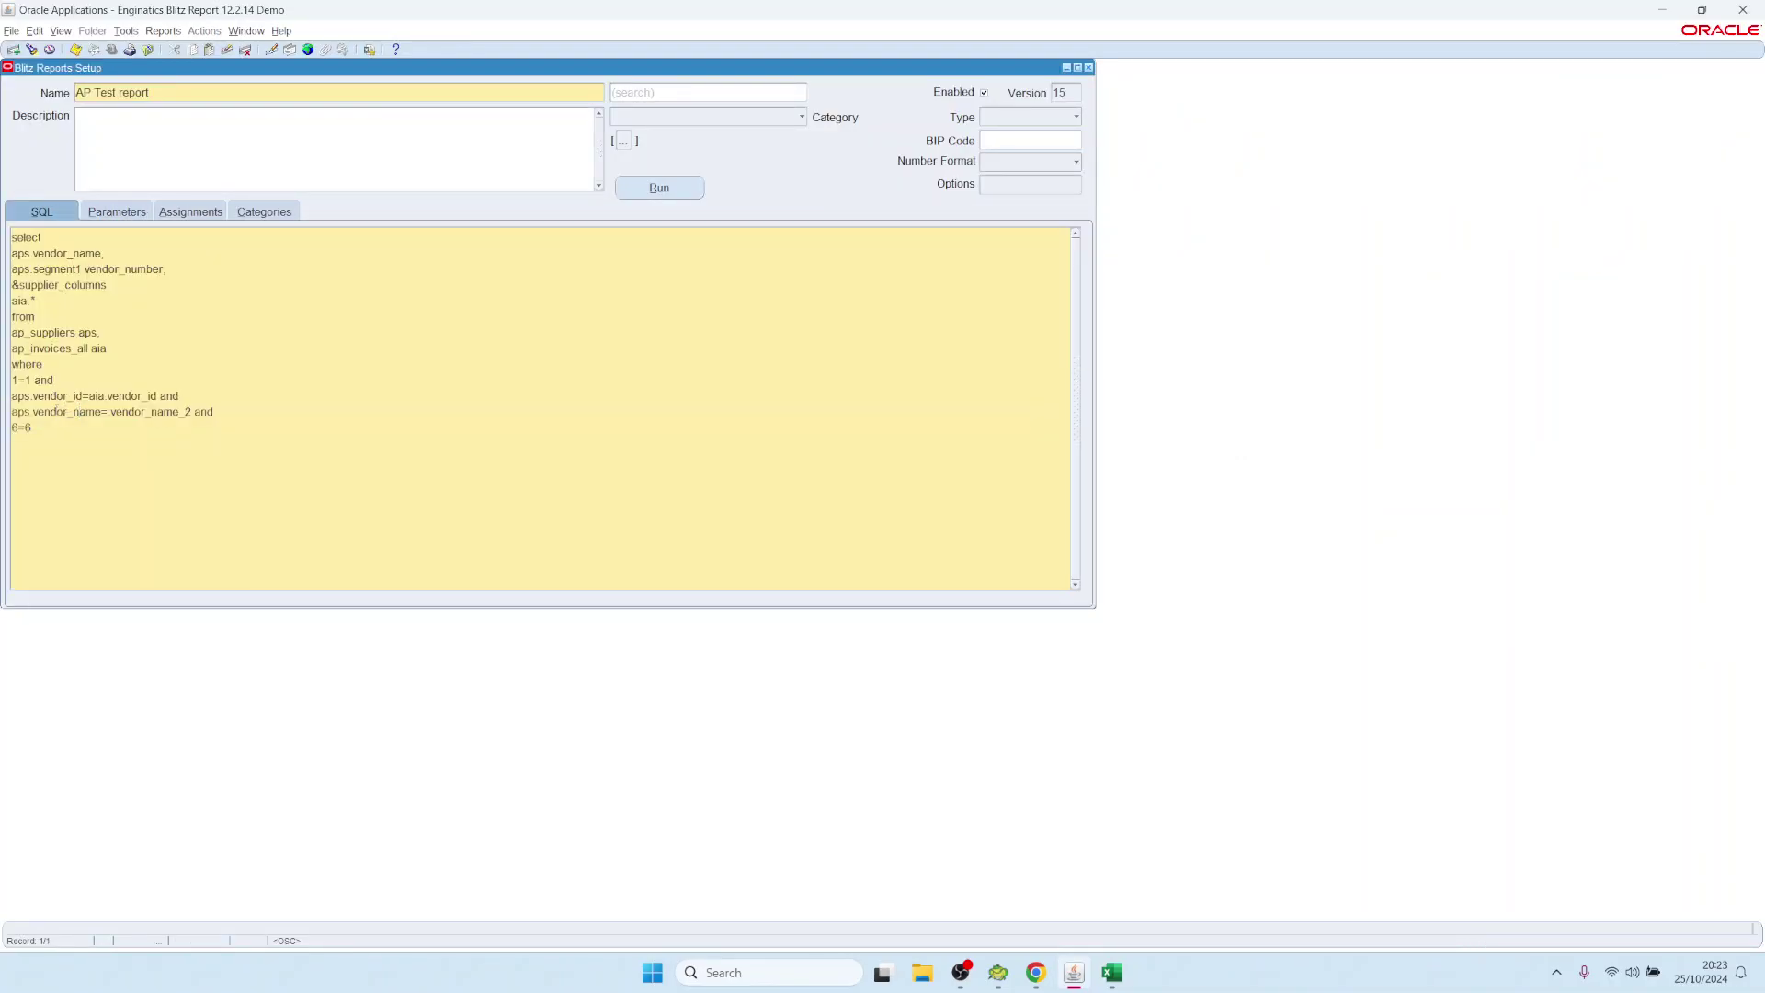
{"action": "key", "text": "shift+Right"}
{"action": "key", "text": "shift+Right"}
{"action": "key", "text": "shift+Right"}
{"action": "key", "text": "shift+Right"}
{"action": "key", "text": "shift+Right"}
{"action": "key", "text": "shift+Right"}
{"action": "key", "text": "shift+Right"}
{"action": "key", "text": "shift+Right"}
{"action": "key", "text": "shift+Right"}
{"action": "key", "text": "shift+Right"}
{"action": "key", "text": "shift+Right"}
{"action": "key", "text": "shift+Right"}
{"action": "key", "text": "shift+Right"}
{"action": "key", "text": "shift+Right"}
{"action": "key", "text": "shift+Right"}
{"action": "key", "text": "ctrl+c"}
{"action": "left_click", "coordinate": [145, 411]}
{"action": "type", "text": "nvl("}
{"action": "type", "text": ","}
{"action": "key", "text": "ctrl+v"}
{"action": "type", "text": ")"}
{"action": "key", "text": "alt+r"}
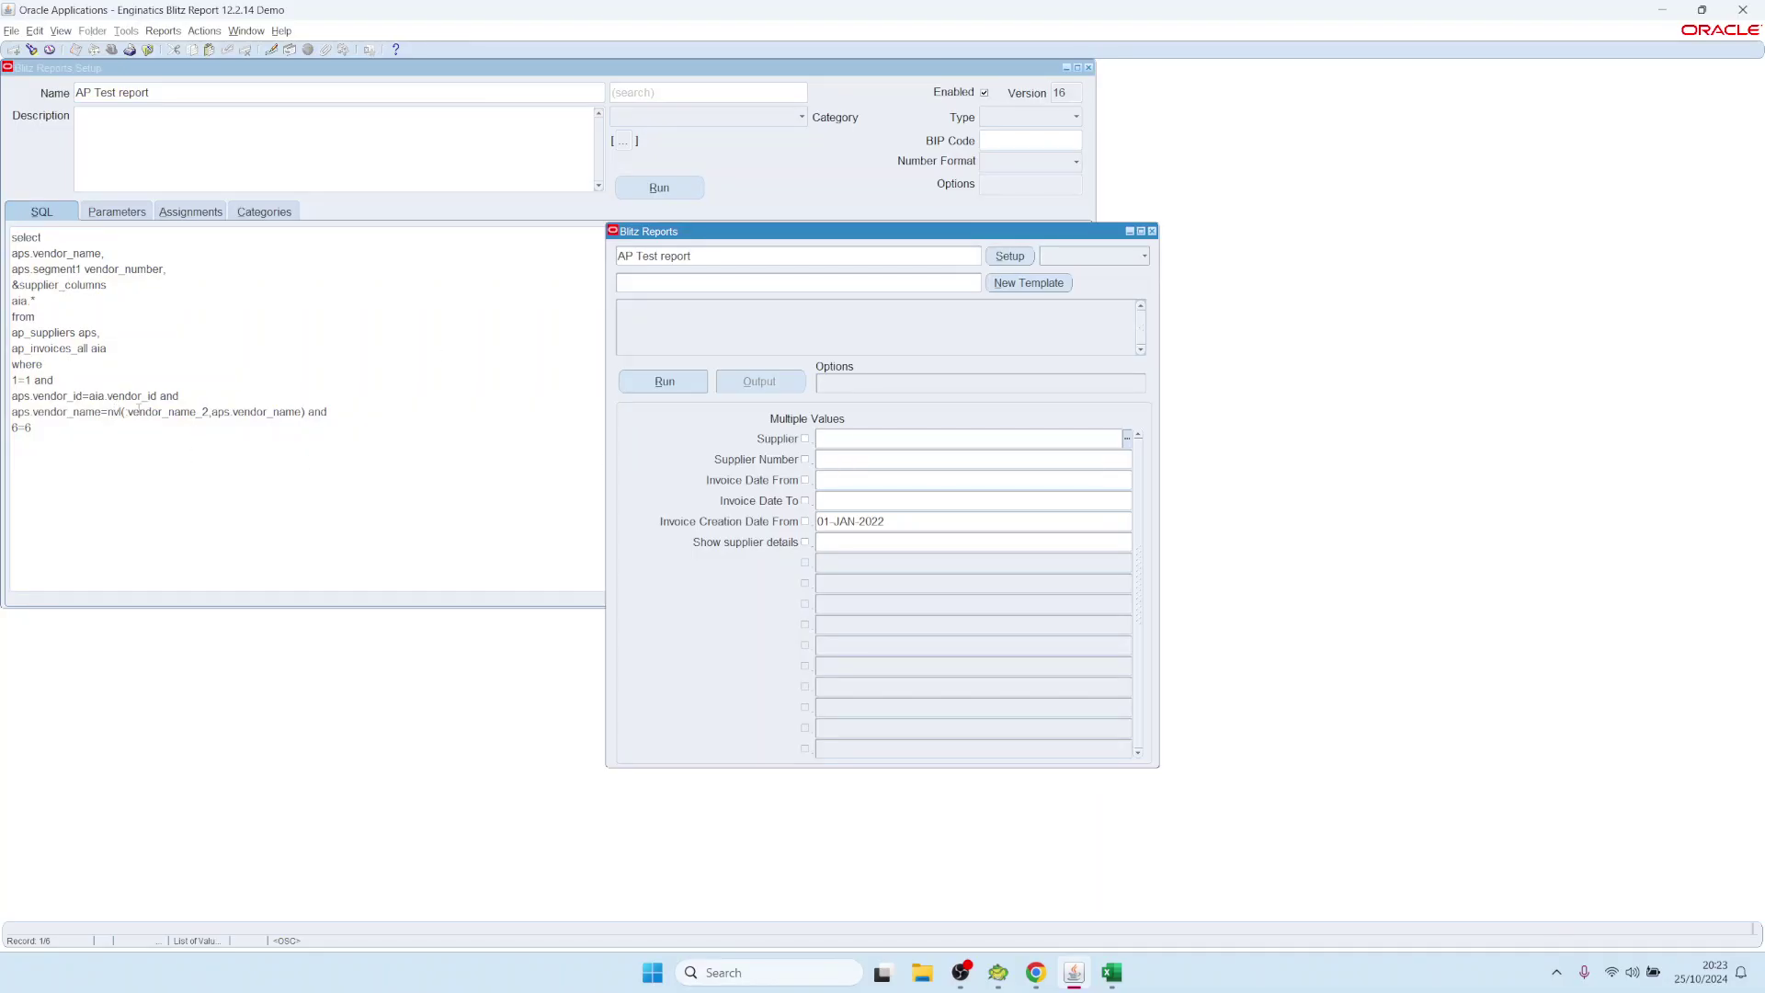
Return to the report setup and examine the nvl condition and 1=1 anchor in the SQL, plus the Supplier Number parameter's SQL text
{"action": "left_click", "coordinate": [1009, 256]}
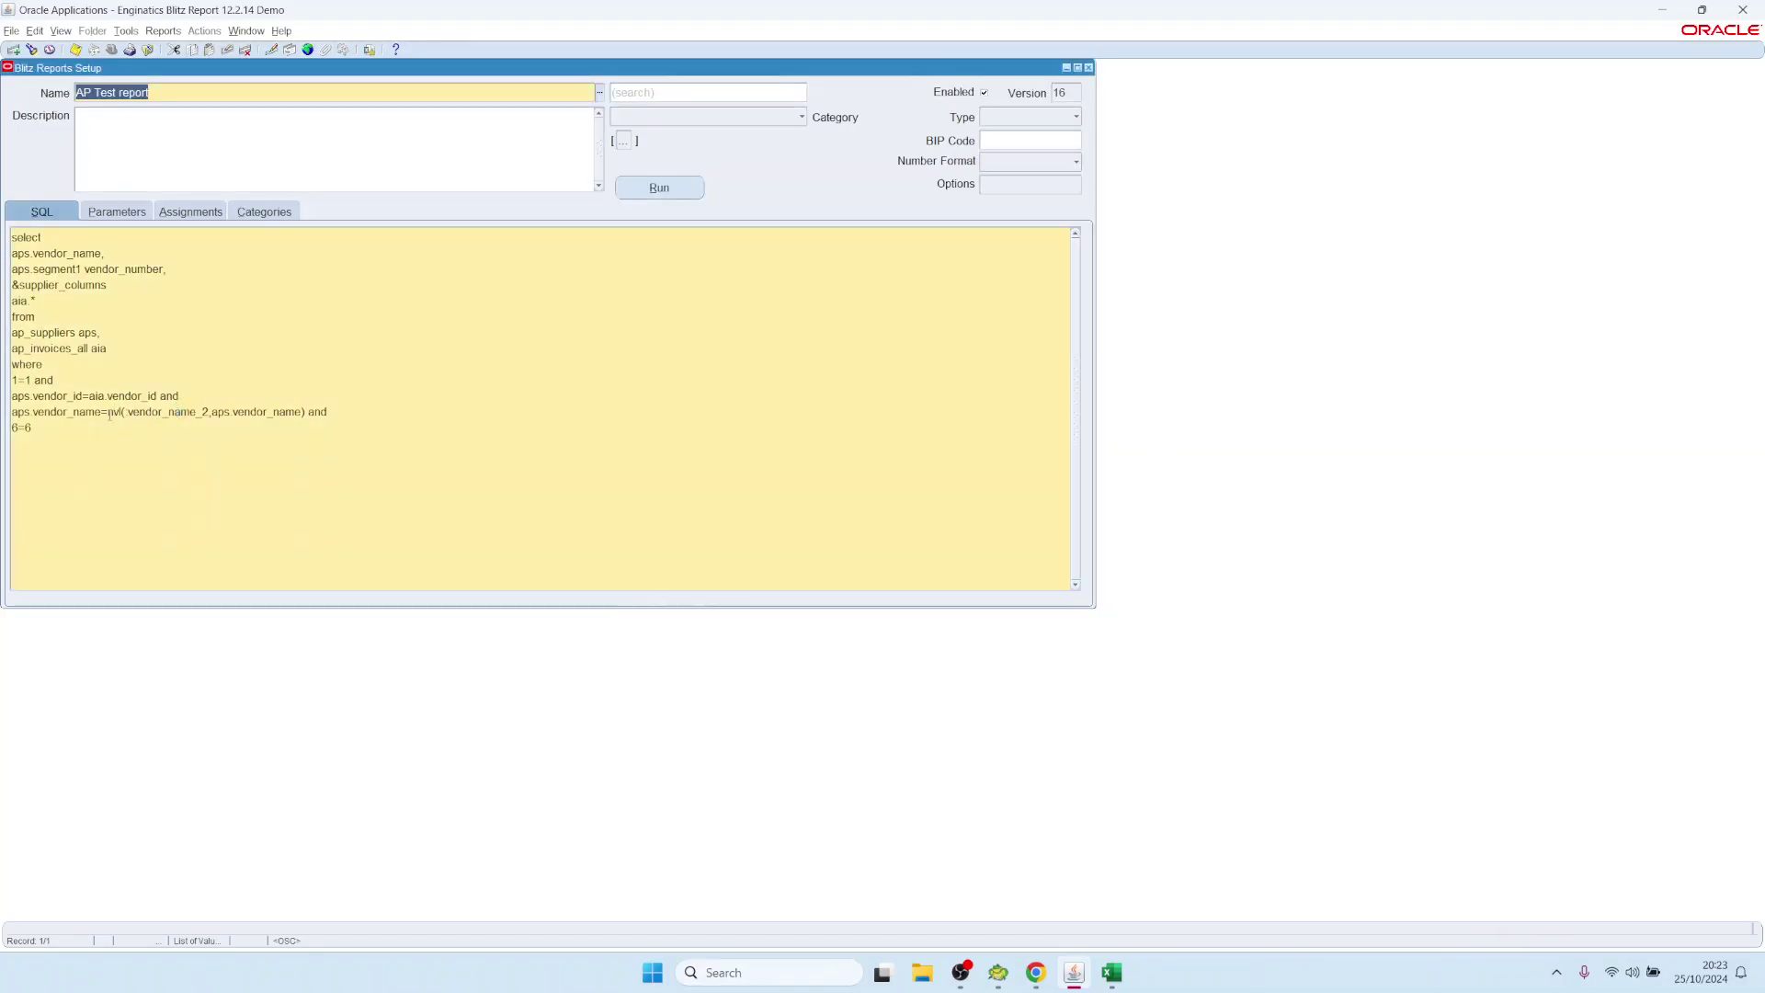
{"action": "left_click", "coordinate": [109, 412]}
{"action": "left_click_drag", "start_coordinate": [110, 412], "coordinate": [11, 237]}
{"action": "left_click", "coordinate": [106, 410]}
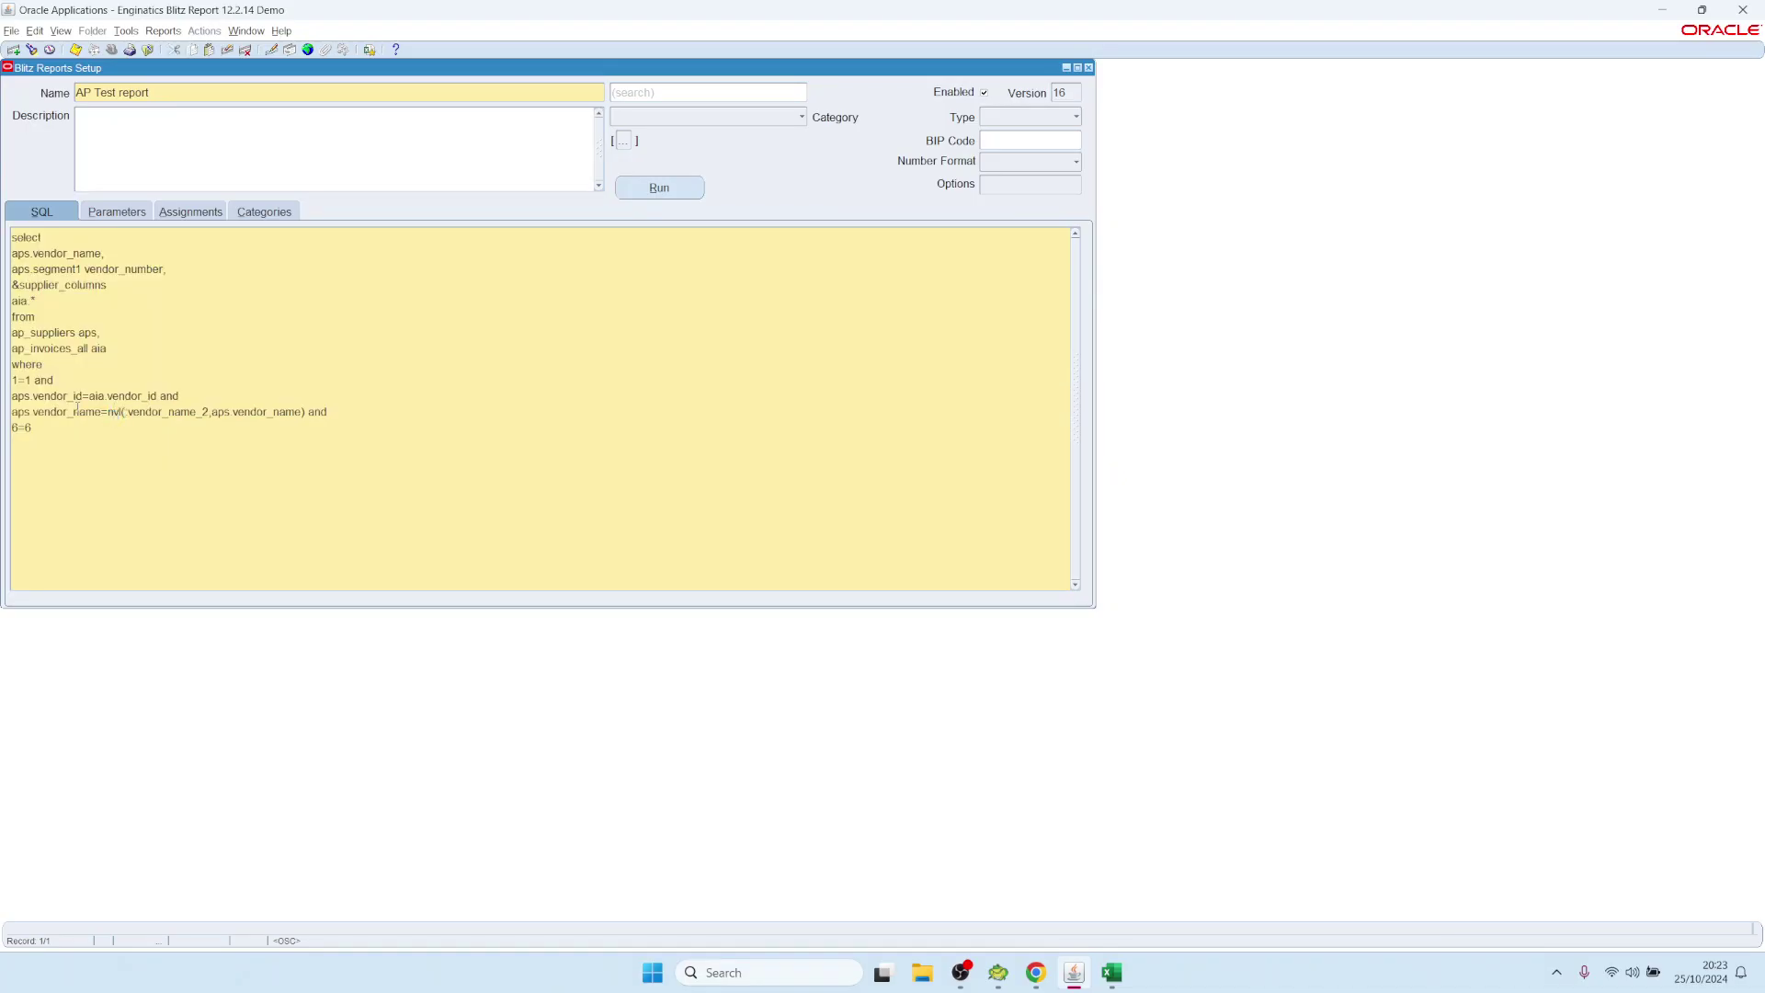
{"action": "left_click_drag", "start_coordinate": [98, 412], "coordinate": [8, 414]}
{"action": "left_click_drag", "start_coordinate": [108, 411], "coordinate": [11, 411]}
{"action": "left_click", "coordinate": [309, 423]}
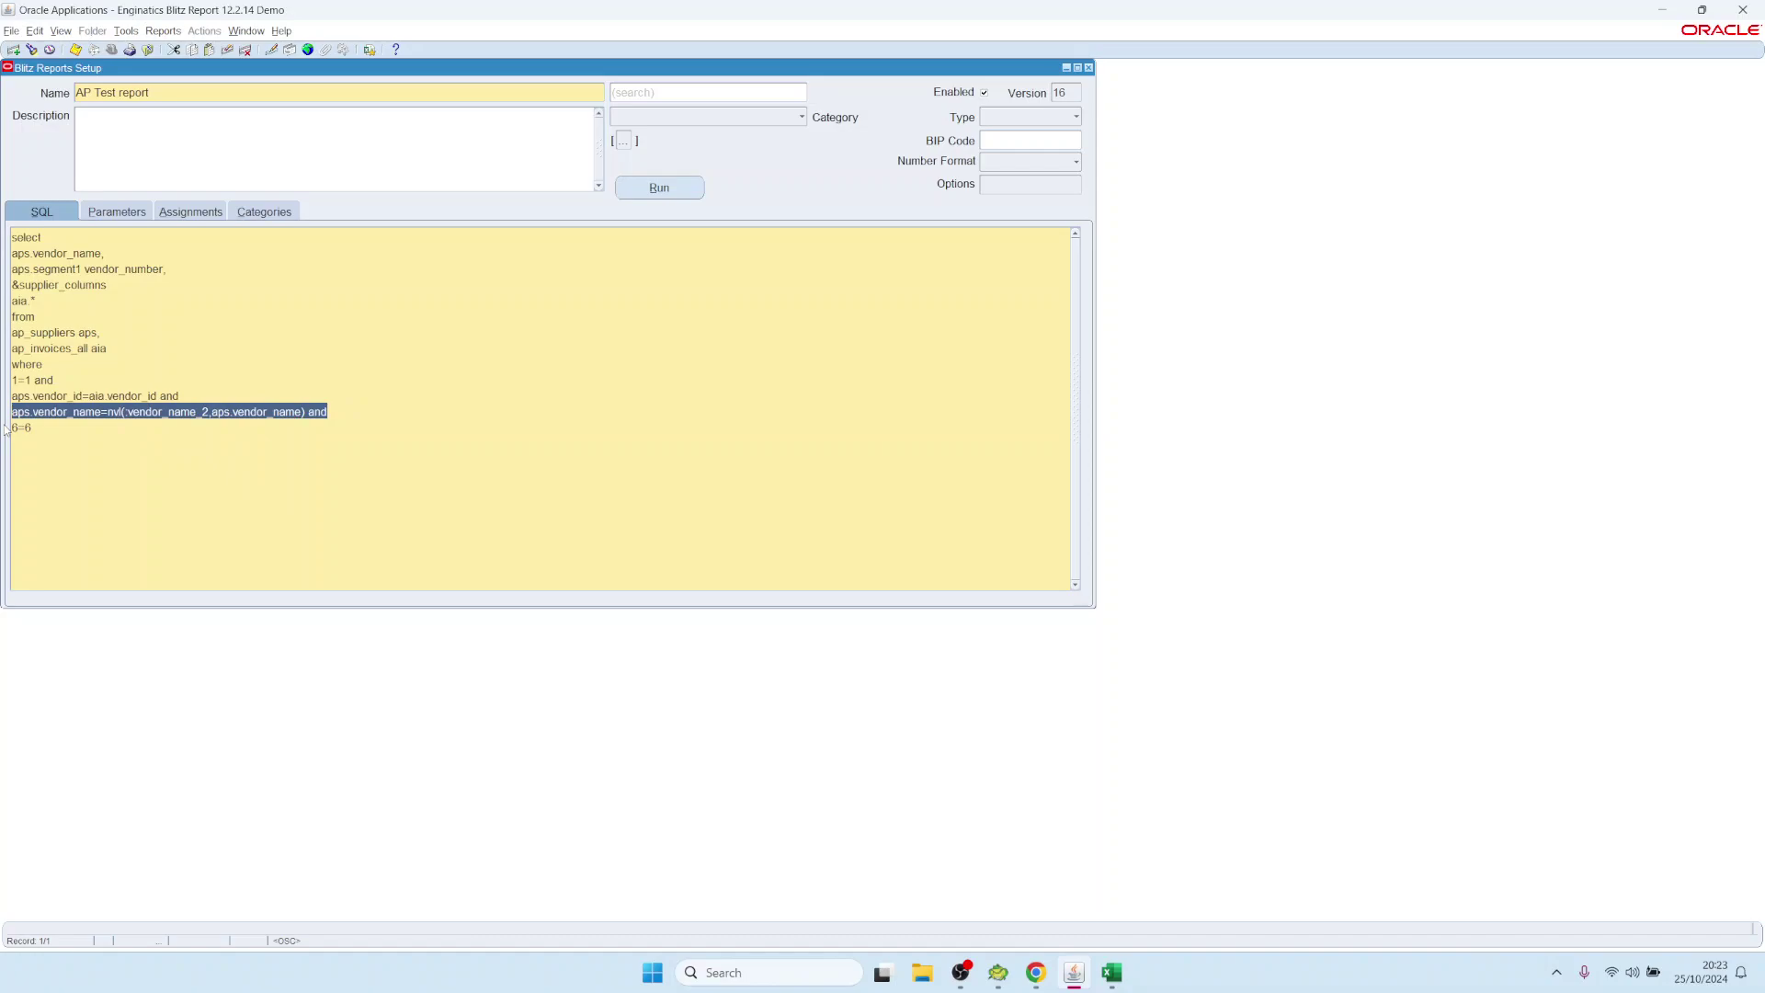
{"action": "left_click_drag", "start_coordinate": [37, 379], "coordinate": [11, 379]}
{"action": "left_click", "coordinate": [108, 210]}
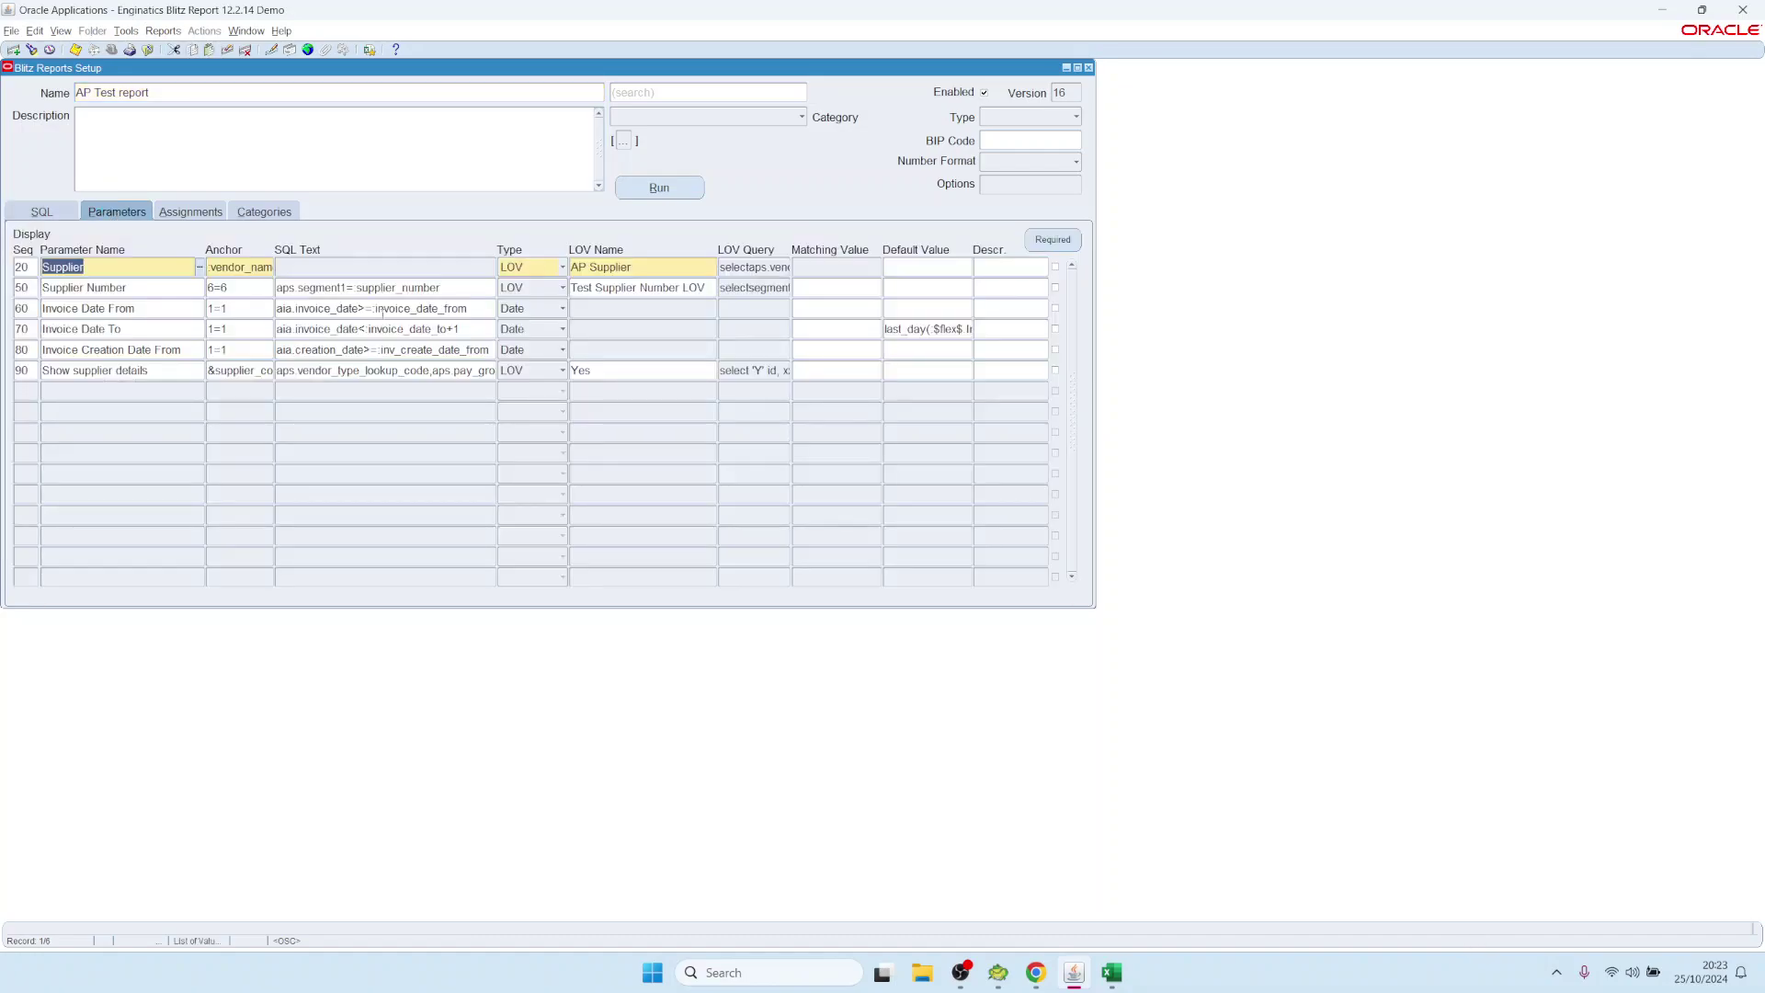
{"action": "left_click", "coordinate": [451, 286]}
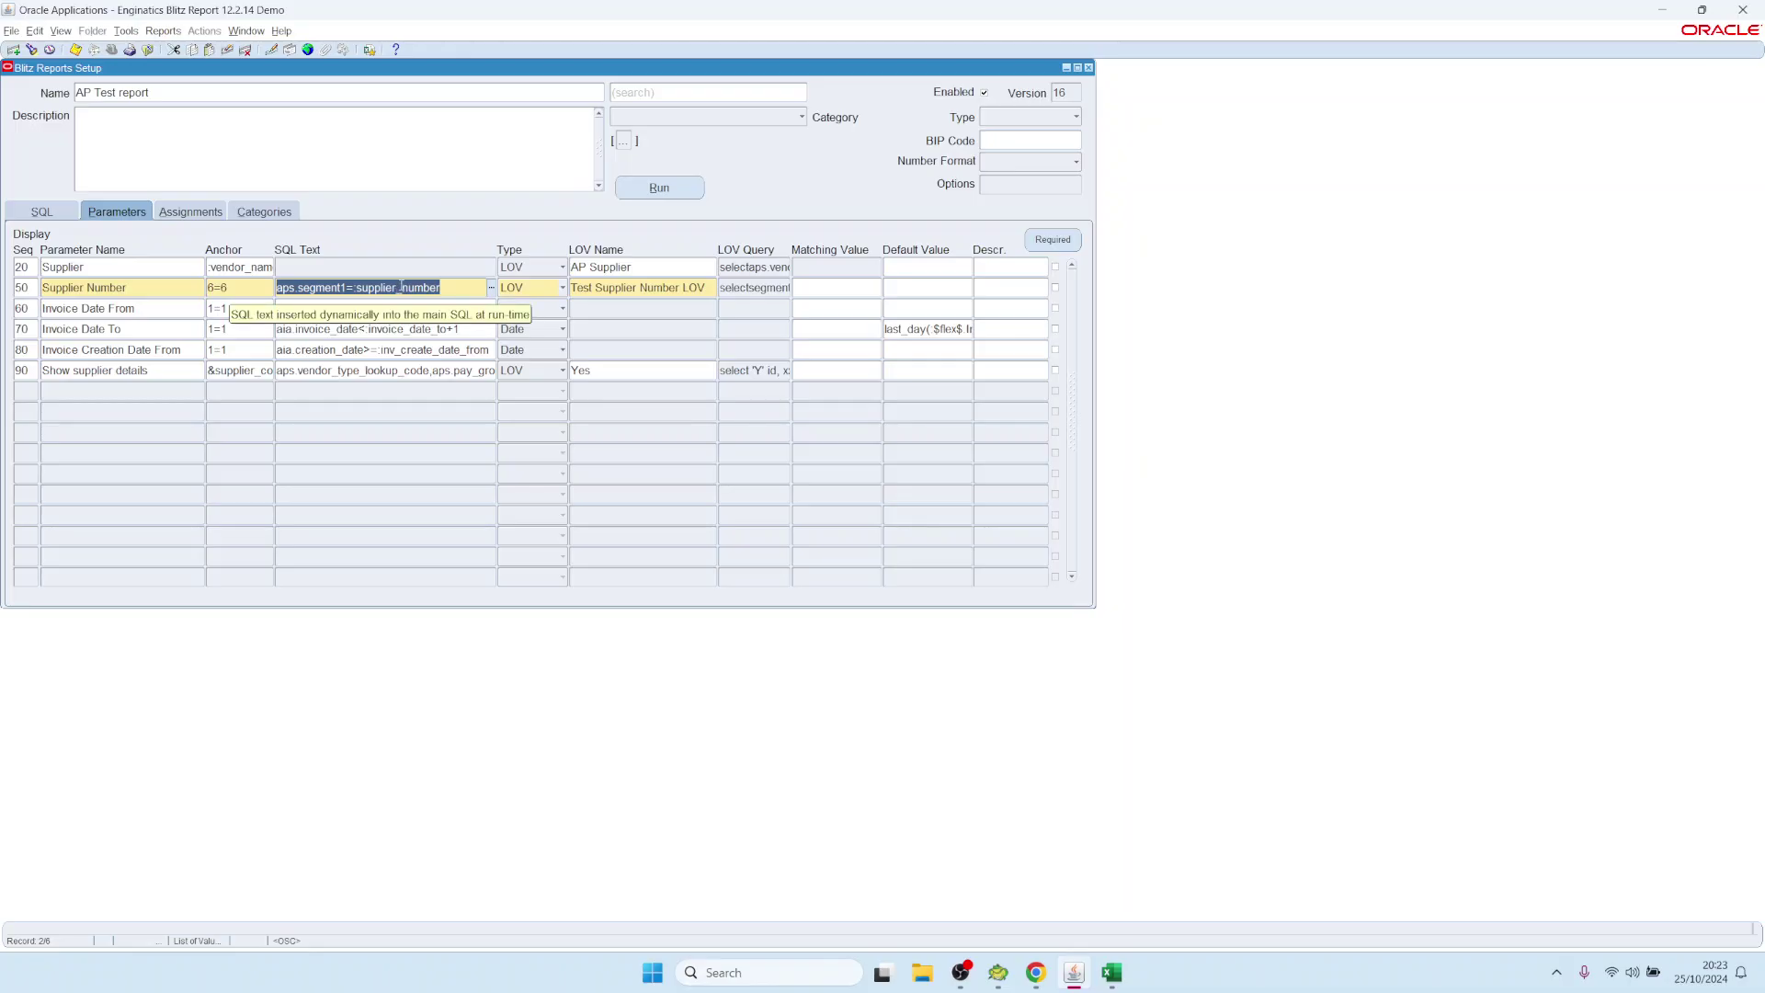
Delete the aps.vendor_name=nvl(:vendor_name_2,aps.vendor_name) and condition line from the report SQL
{"action": "left_click", "coordinate": [52, 215]}
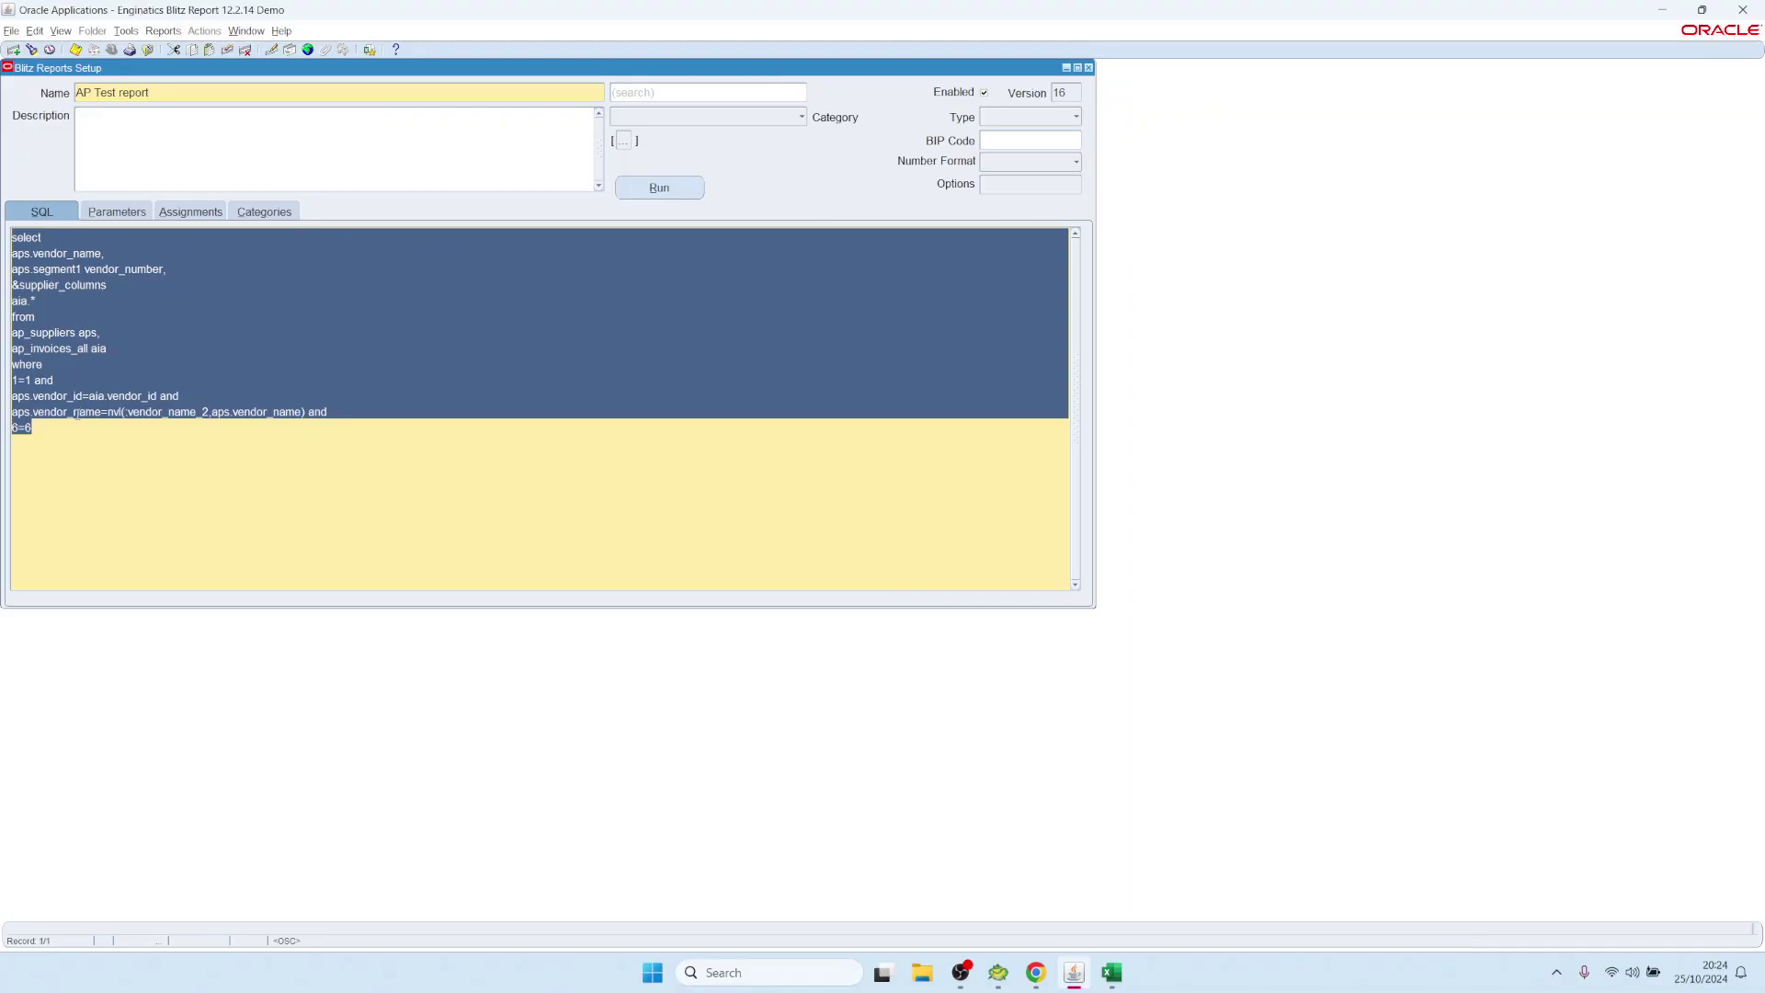
{"action": "left_click", "coordinate": [76, 413]}
{"action": "key", "text": "shift+Home"}
{"action": "key", "text": "BackSpace"}
{"action": "key", "text": "BackSpace"}
Set the Supplier parameter's anchor to 1=1
{"action": "left_click", "coordinate": [129, 212]}
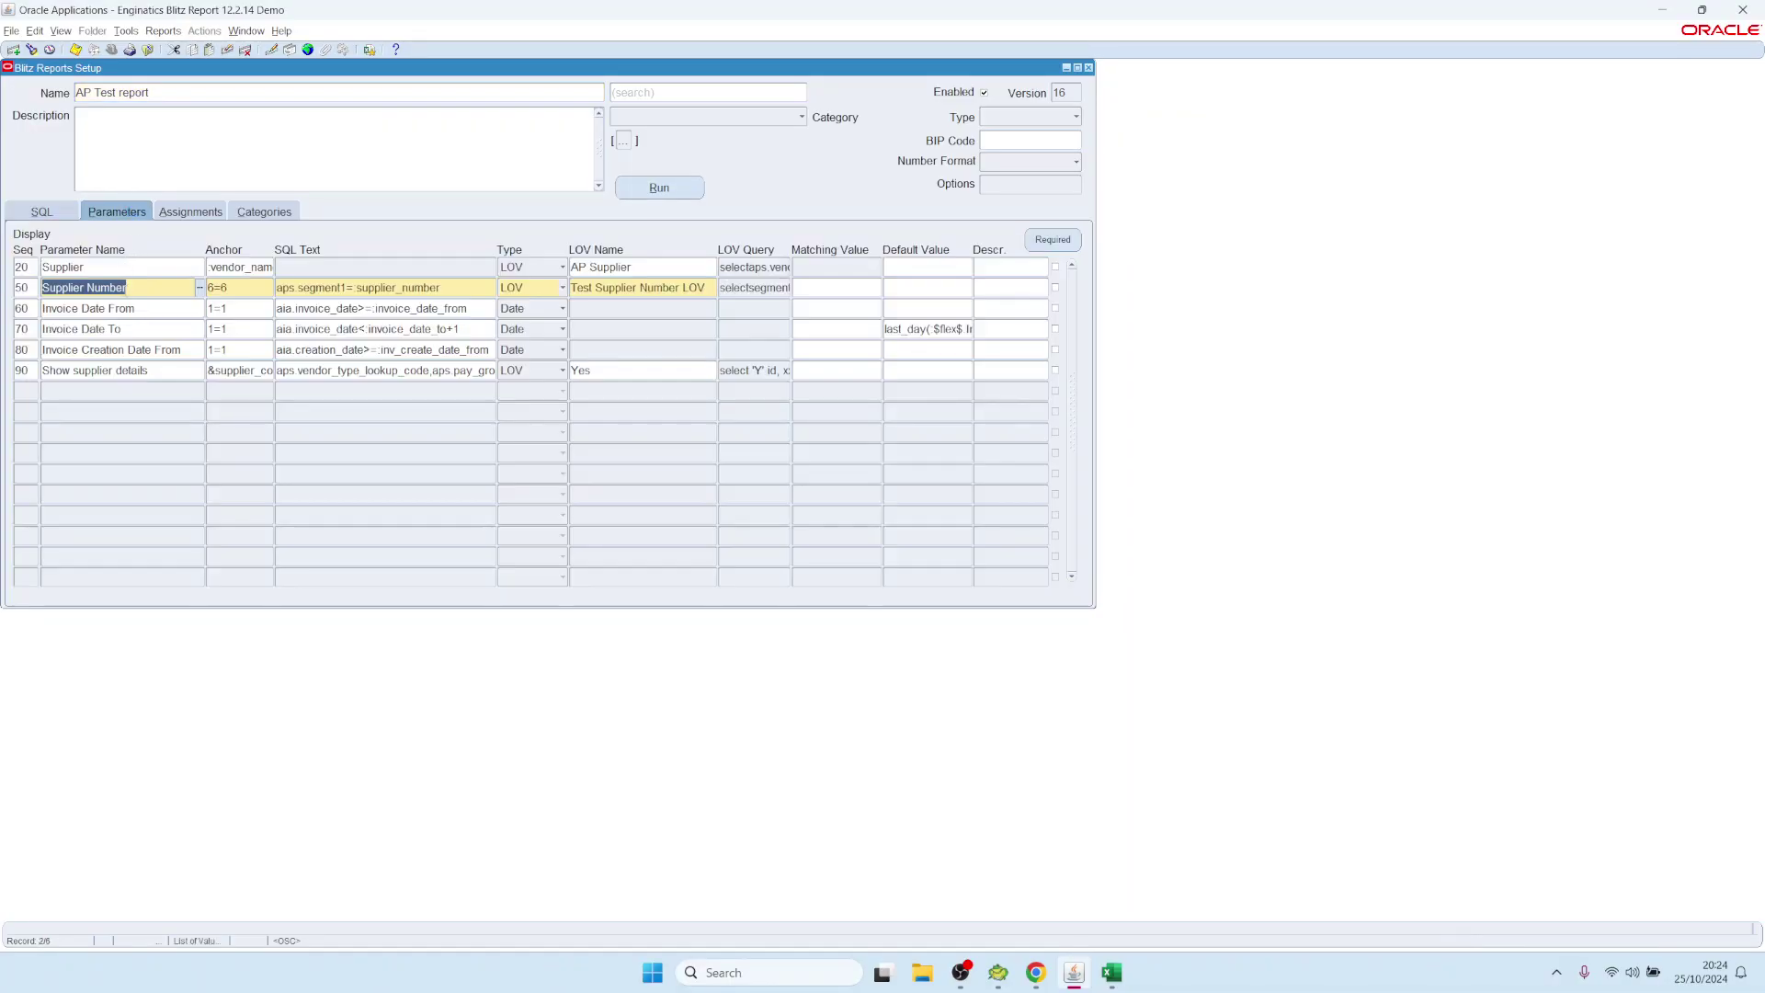
{"action": "left_click", "coordinate": [243, 267]}
{"action": "left_click", "coordinate": [268, 266]}
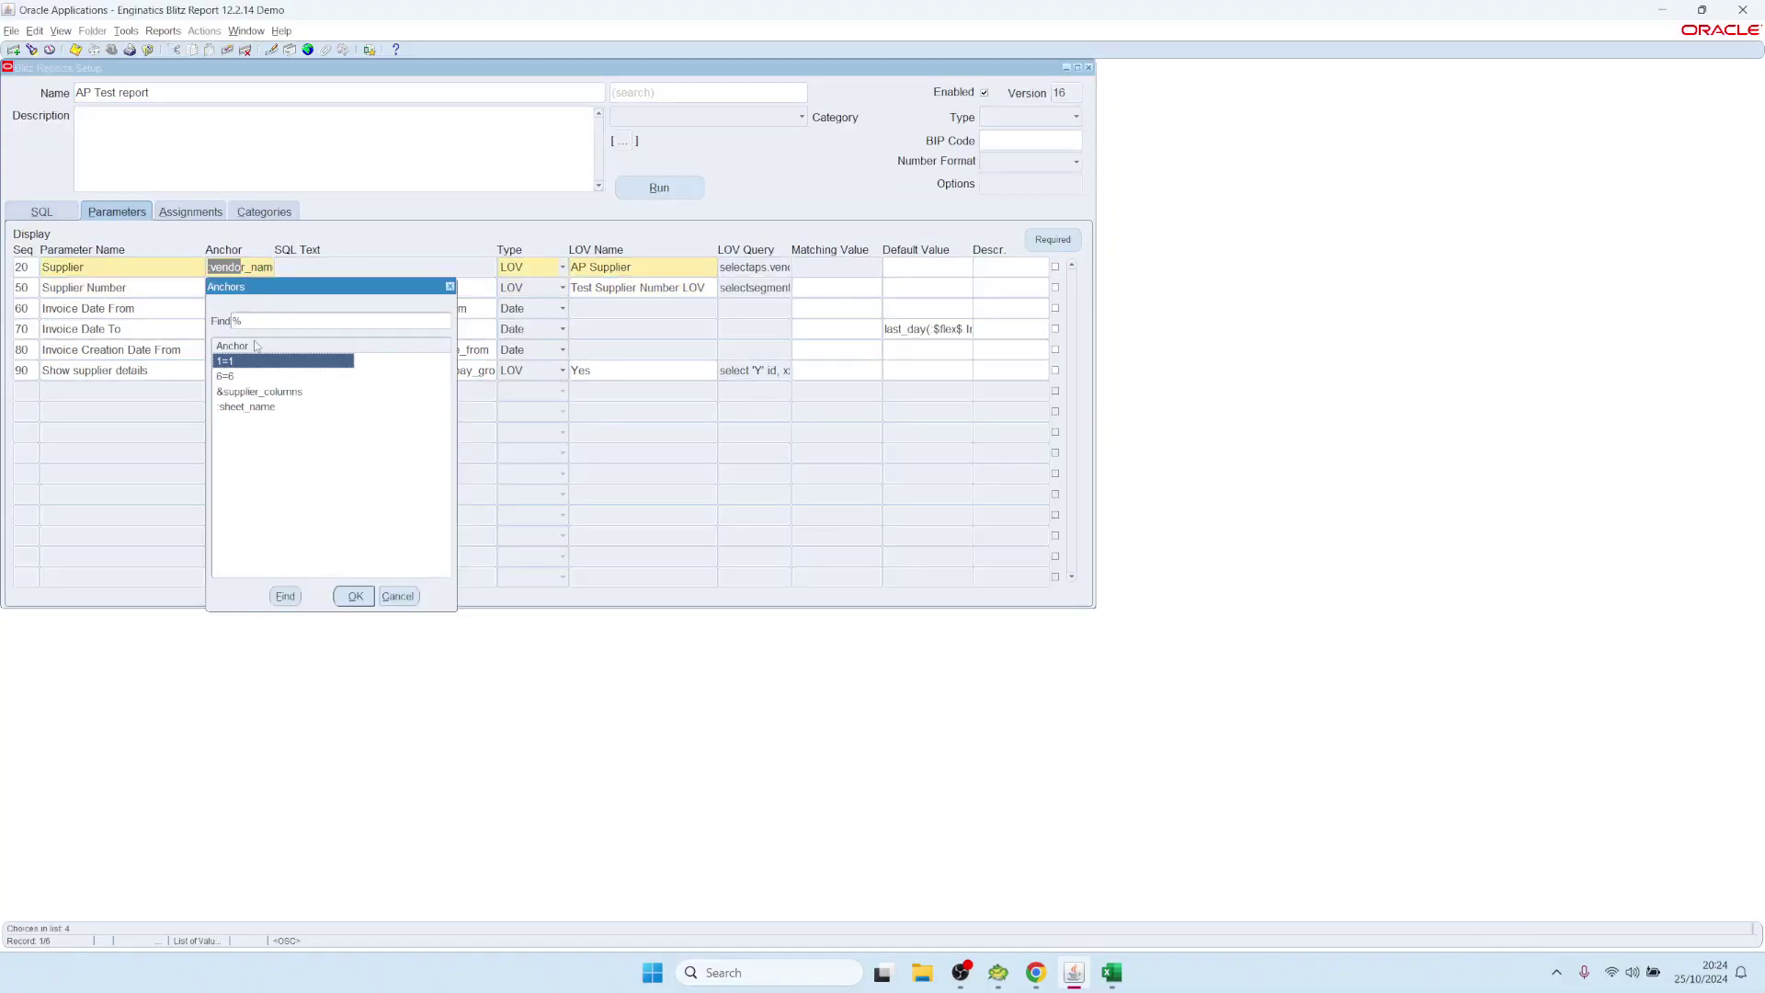
{"action": "left_click", "coordinate": [353, 603]}
Set the Supplier parameter's SQL text to aps.vendor_name=:bind1
{"action": "left_click", "coordinate": [304, 268]}
{"action": "type", "text": "aps.vendor_"}
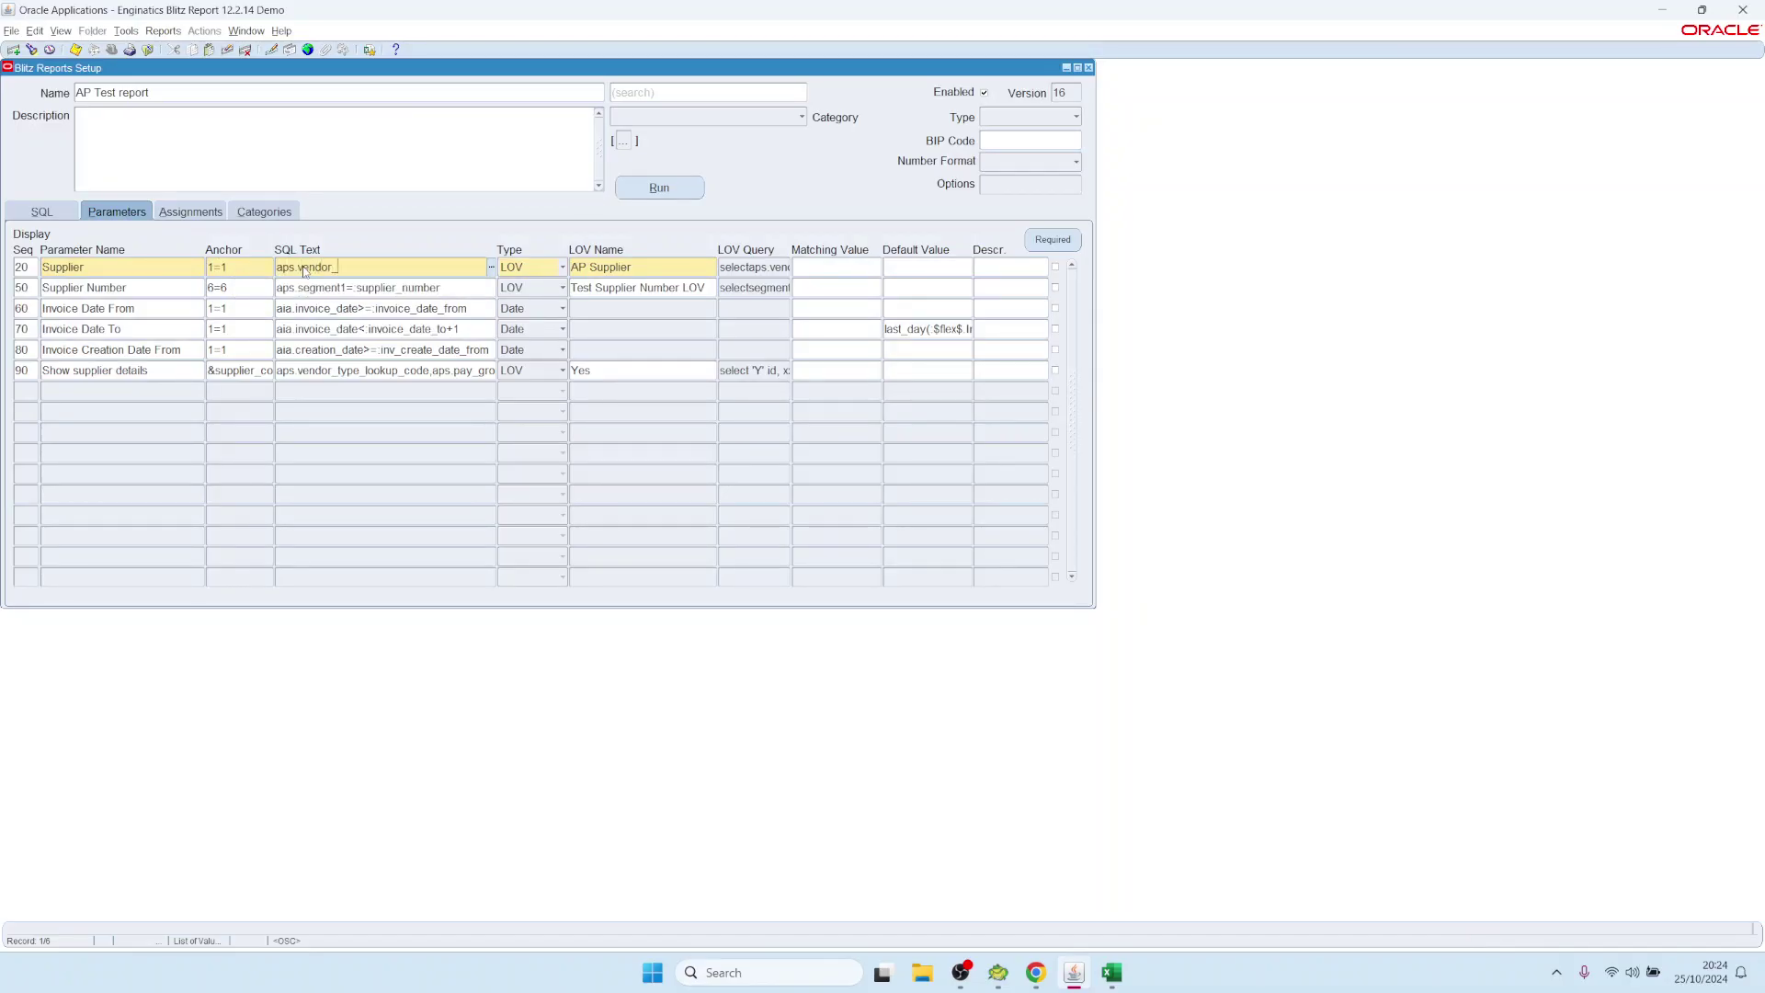
{"action": "type", "text": "name=:vndor_name"}
{"action": "type", "text": "e"}
{"action": "key", "text": "shift+End"}
{"action": "type", "text": "bind1"}
{"action": "key", "text": "Down"}
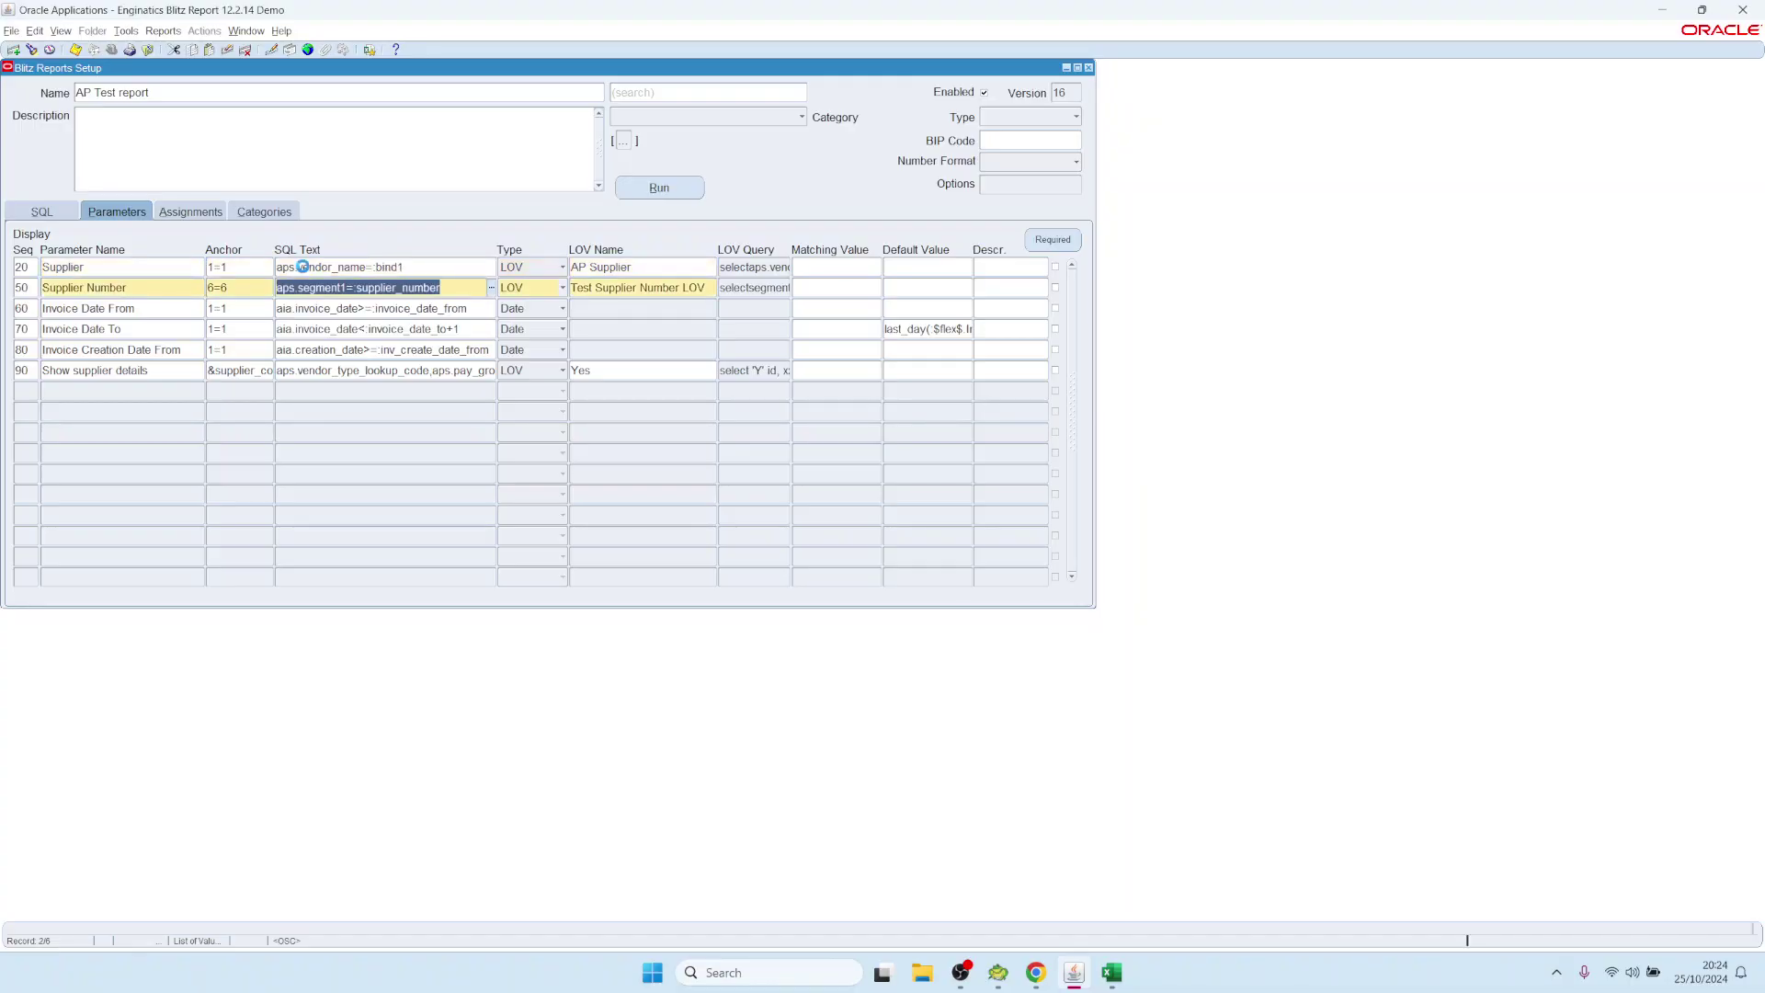
{"action": "key", "text": "Down"}
Copy the bind name bind1 into the Supplier Number parameter's SQL text so it reads aps.segment1=:bind1
{"action": "left_click", "coordinate": [372, 268]}
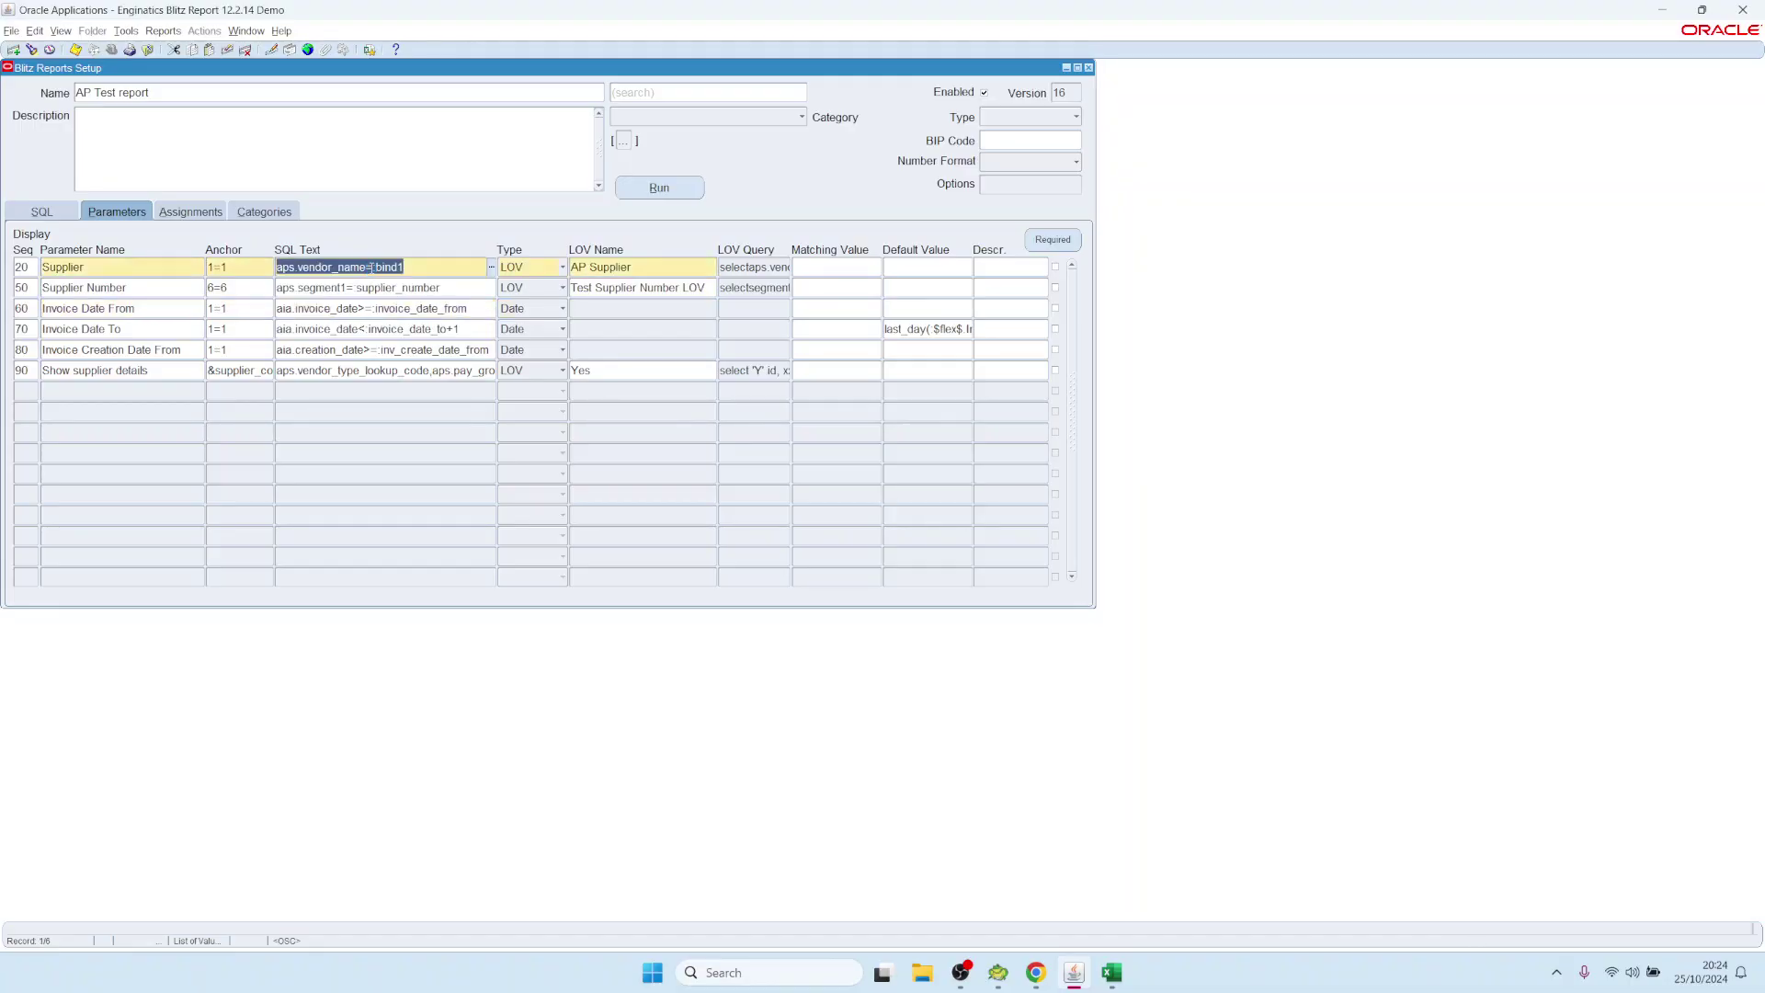
{"action": "double_click", "coordinate": [379, 267]}
{"action": "key", "text": "ctrl+c"}
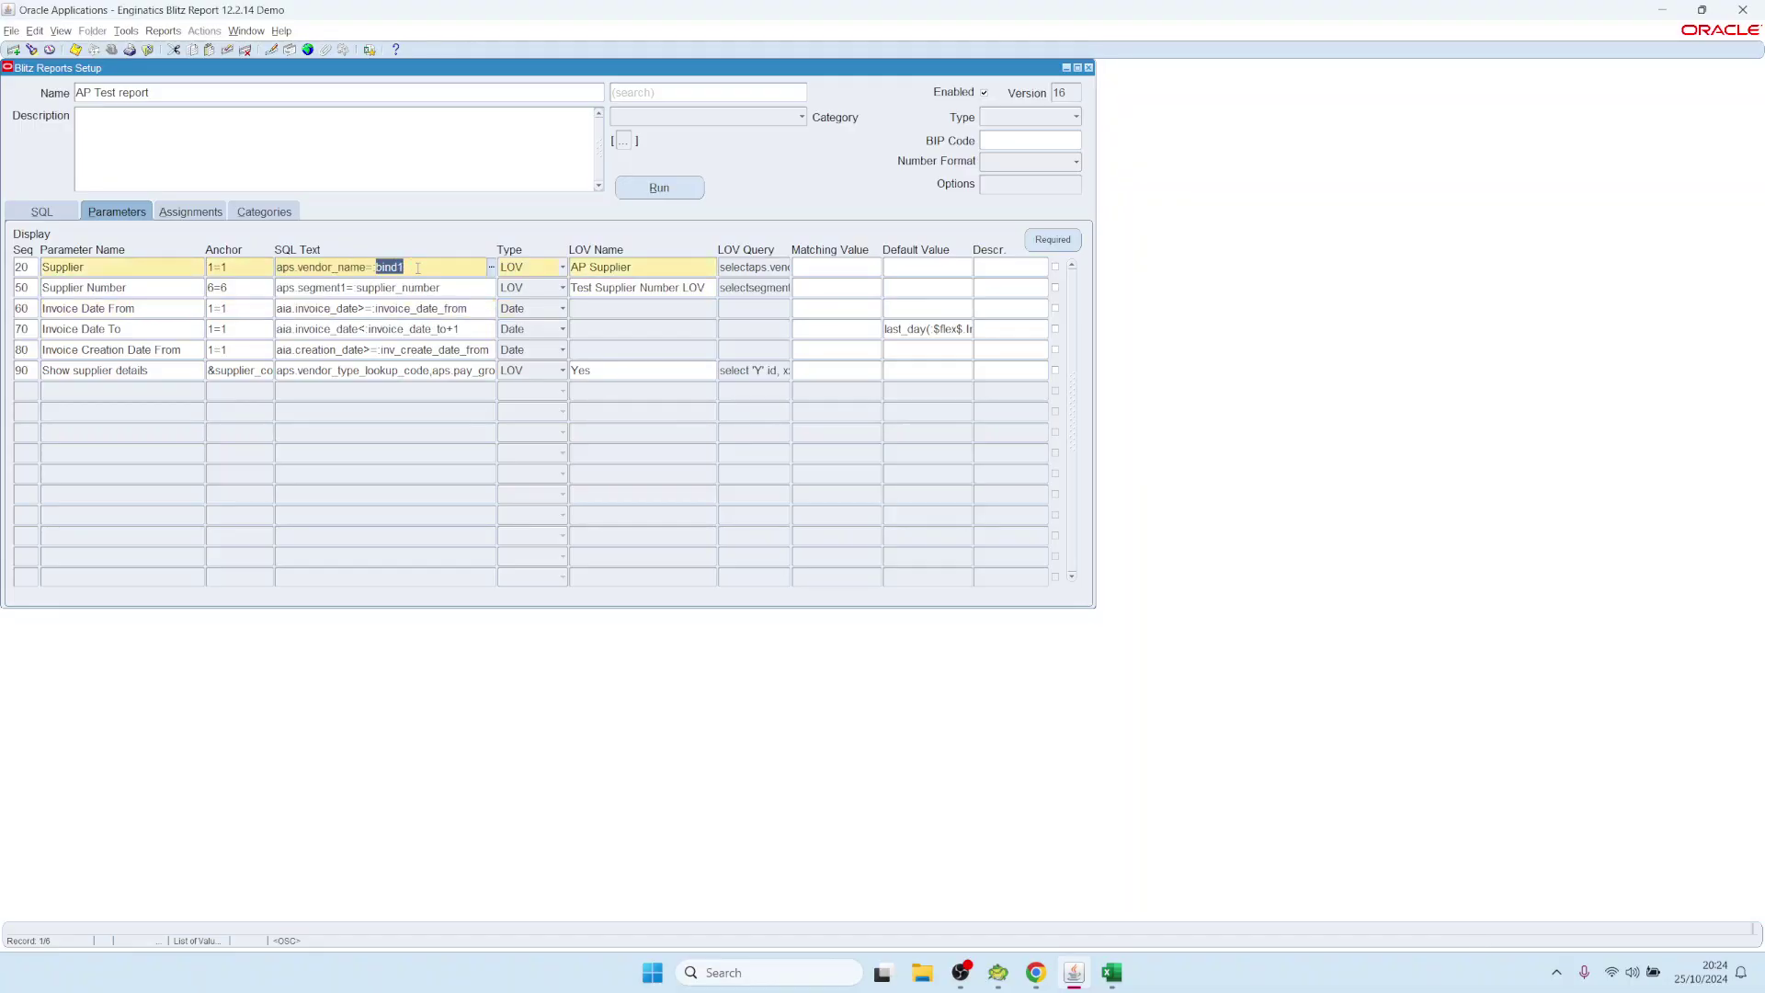
{"action": "left_click", "coordinate": [356, 288]}
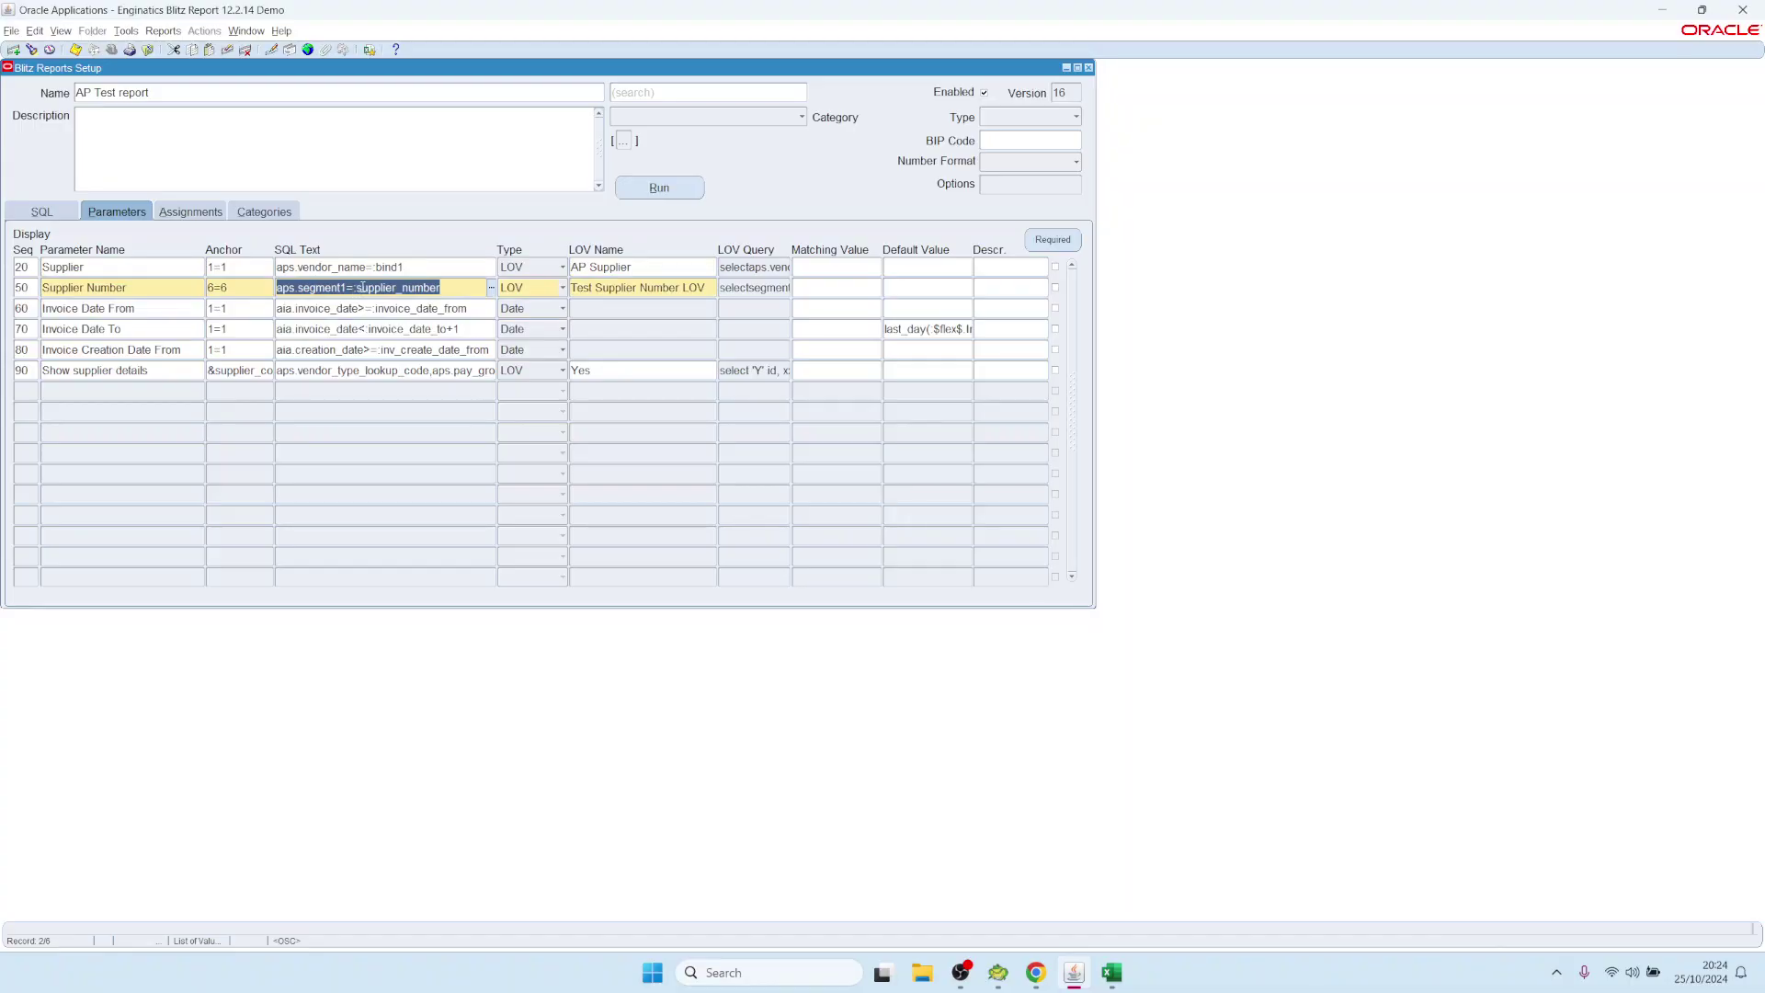
{"action": "left_click_drag", "start_coordinate": [358, 287], "coordinate": [505, 288]}
{"action": "key", "text": "ctrl+v"}
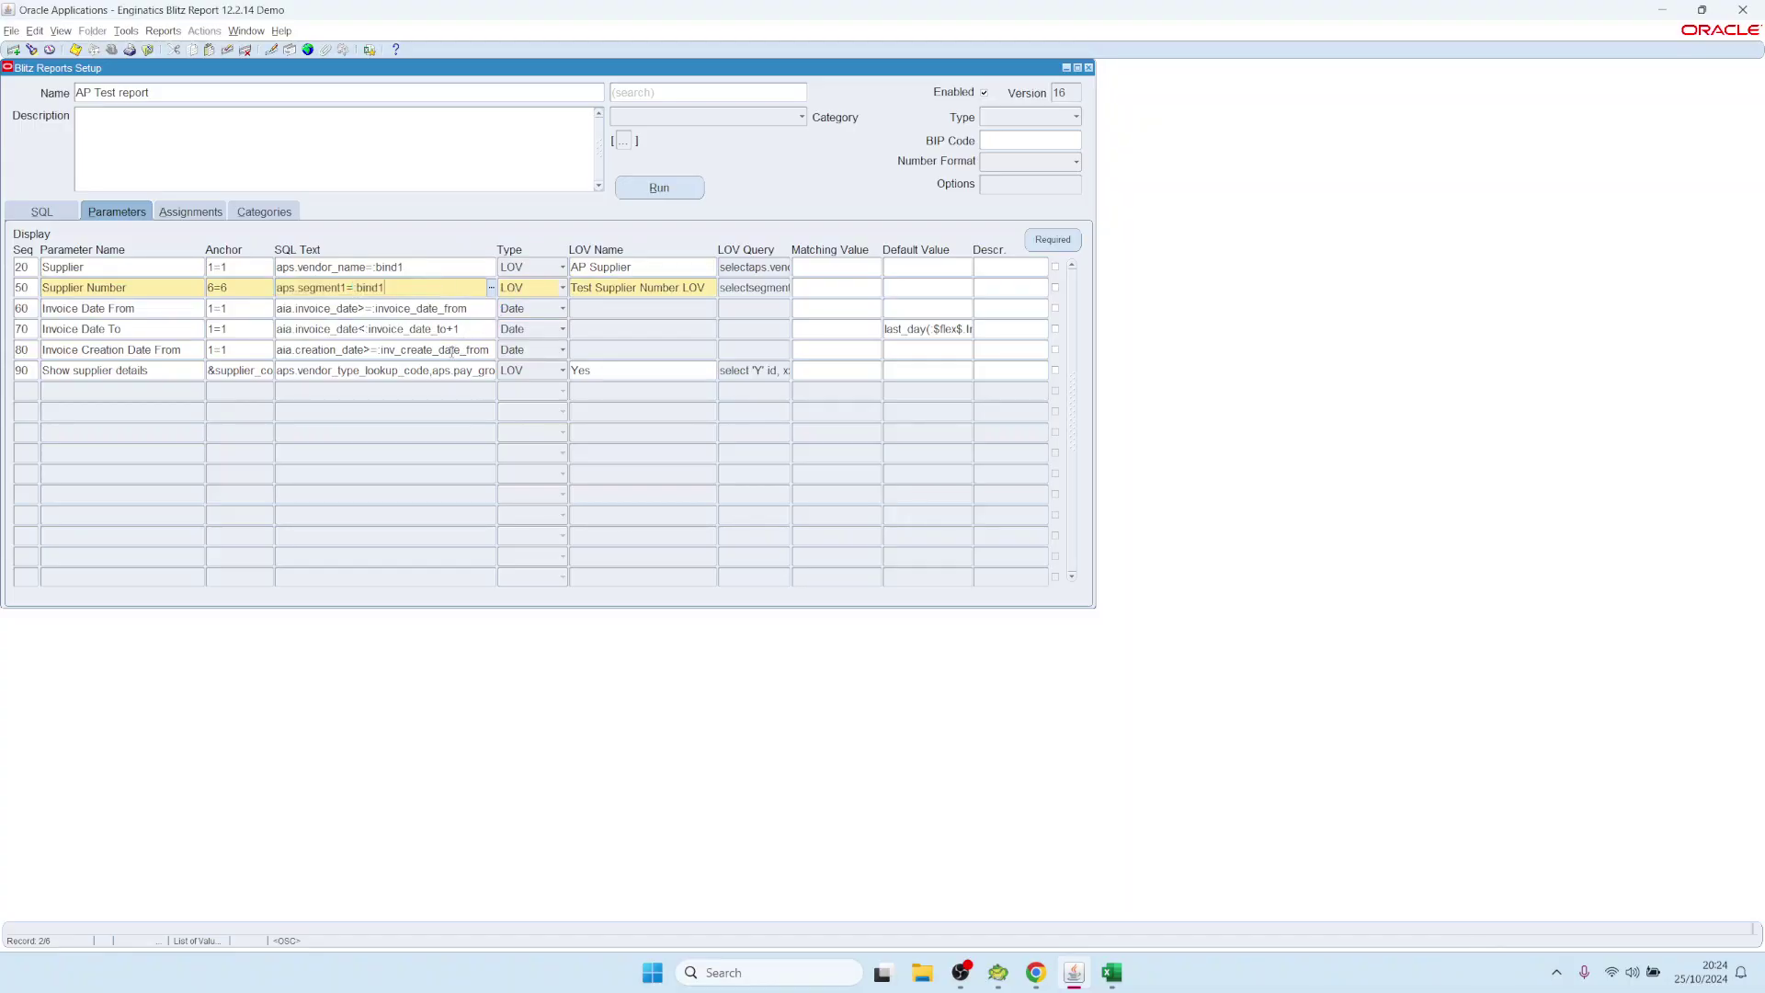
Compare the Supplier and Supplier Number SQL texts and change the Supplier Number bind variable to :bind2
{"action": "left_click", "coordinate": [349, 266]}
{"action": "left_click", "coordinate": [345, 280]}
{"action": "left_click", "coordinate": [346, 273]}
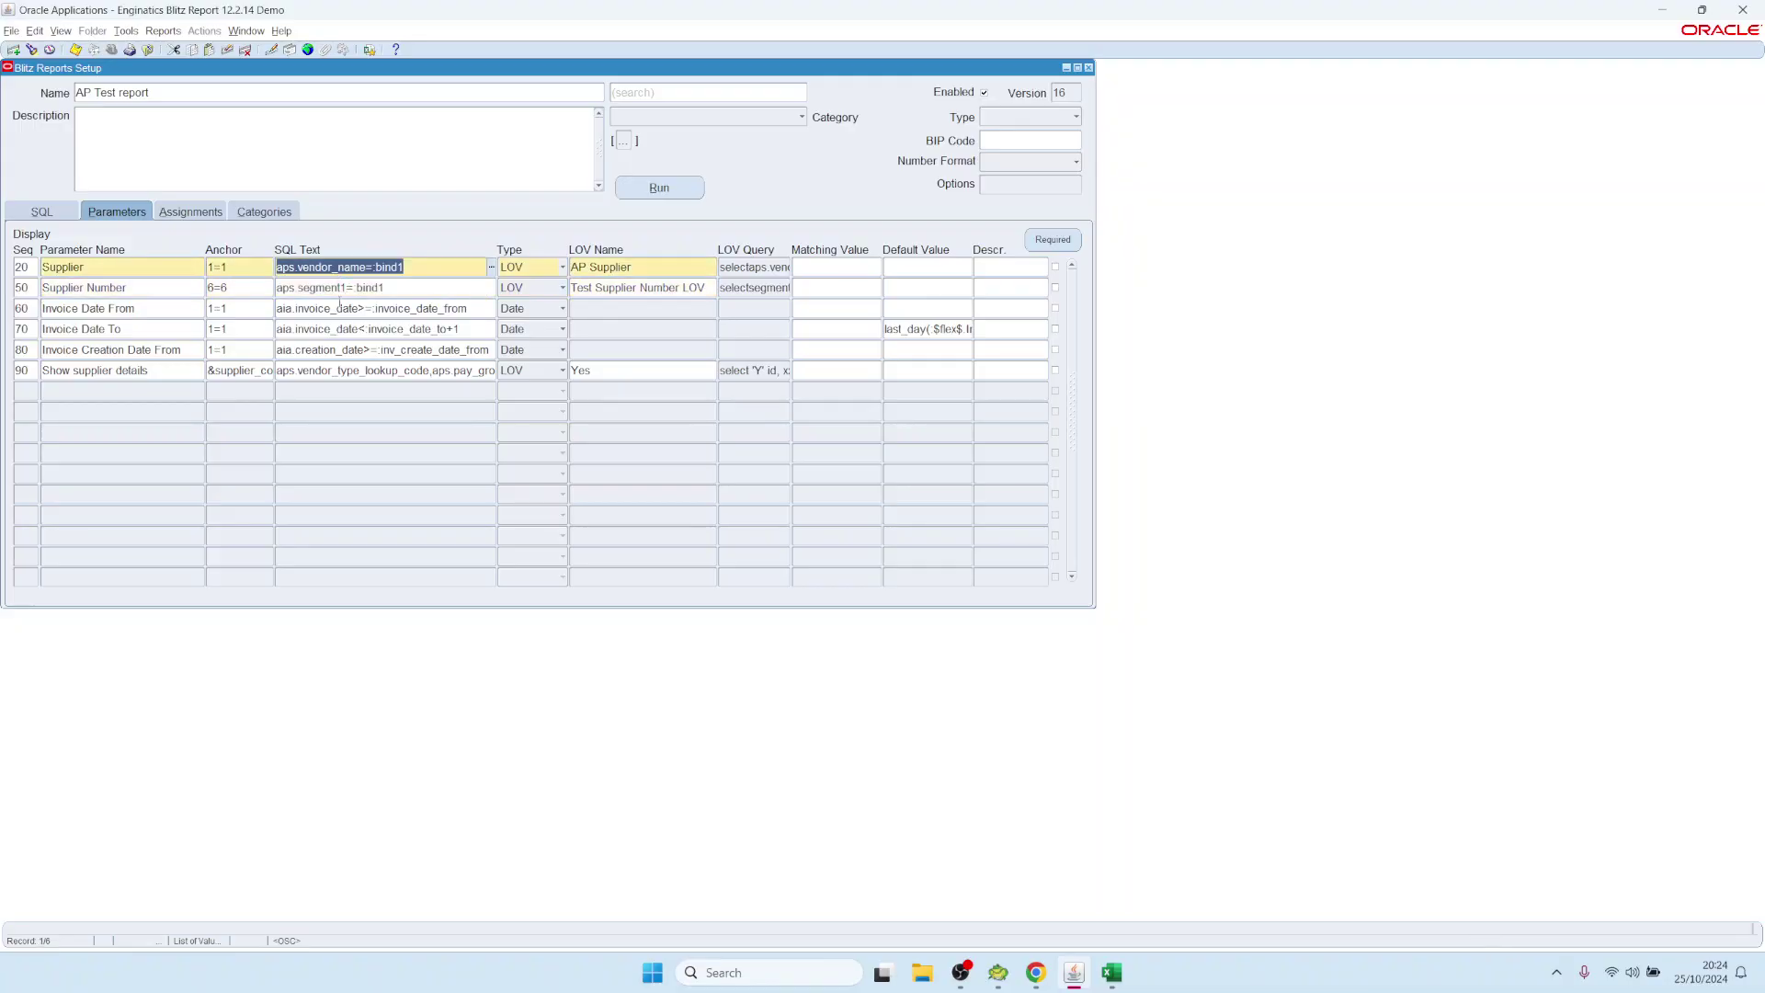
{"action": "left_click", "coordinate": [353, 287]}
{"action": "left_click", "coordinate": [372, 267]}
{"action": "left_click_drag", "start_coordinate": [374, 267], "coordinate": [410, 267]}
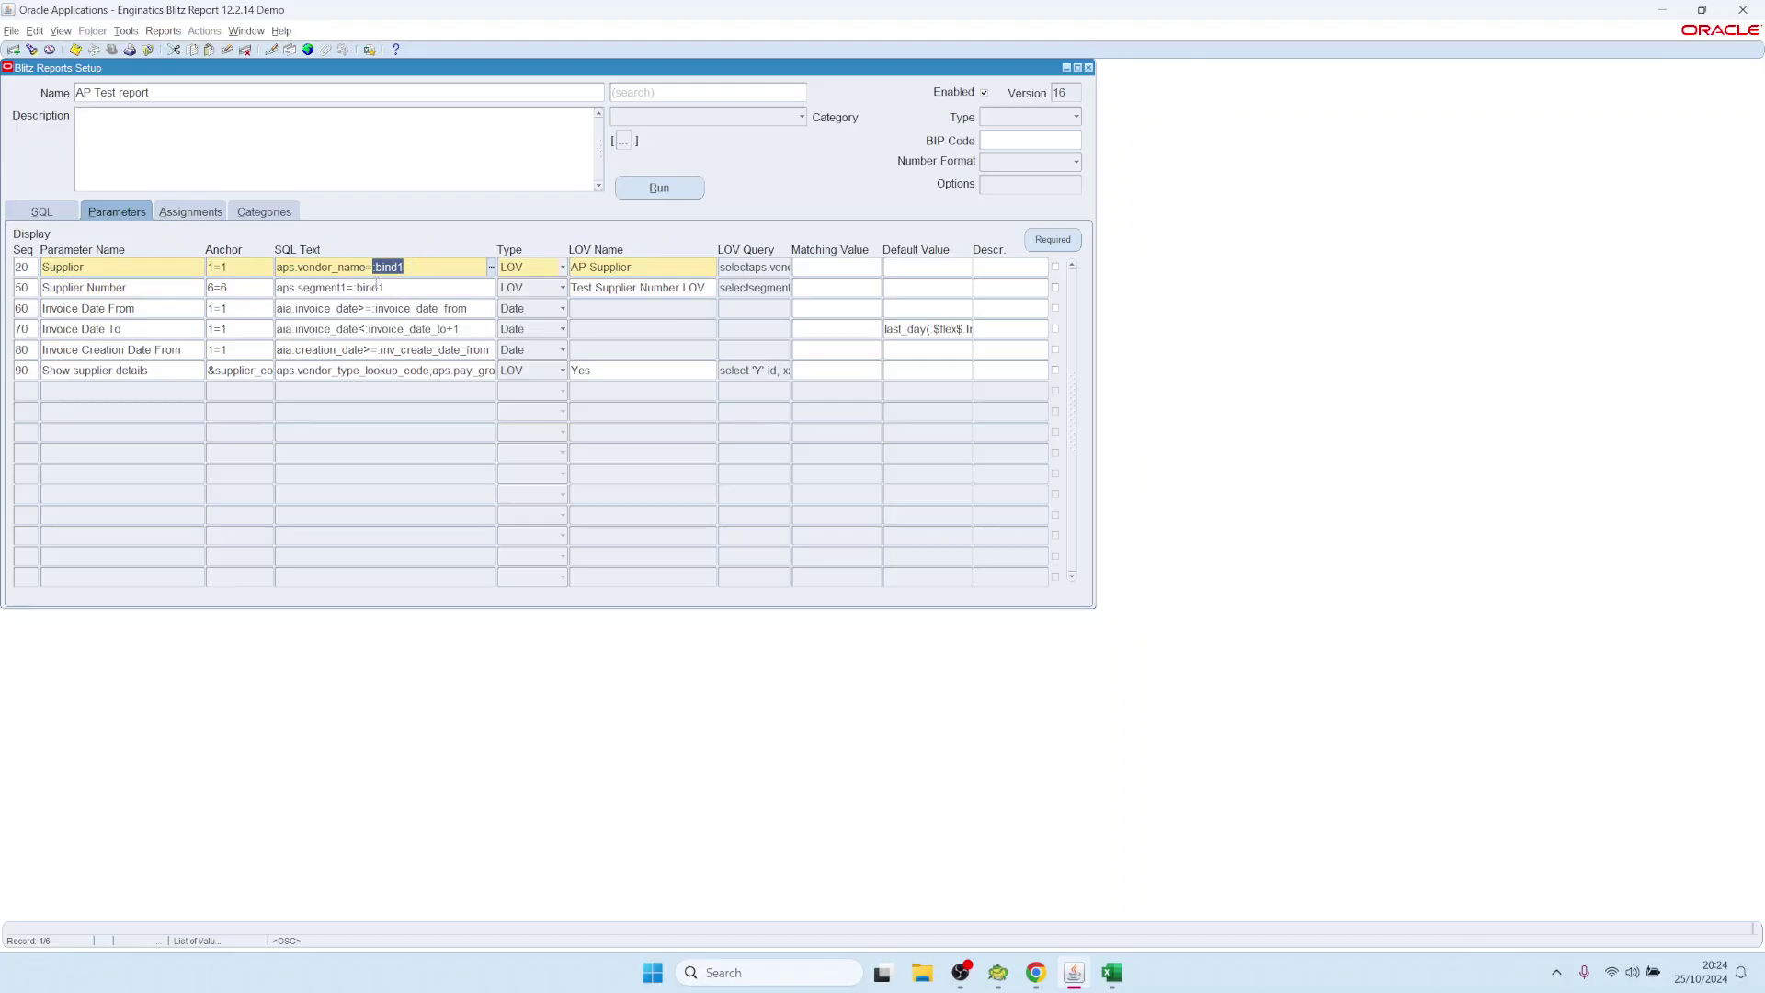
{"action": "left_click", "coordinate": [376, 287]}
{"action": "key", "text": "BackSpace"}
{"action": "type", "text": "2"}
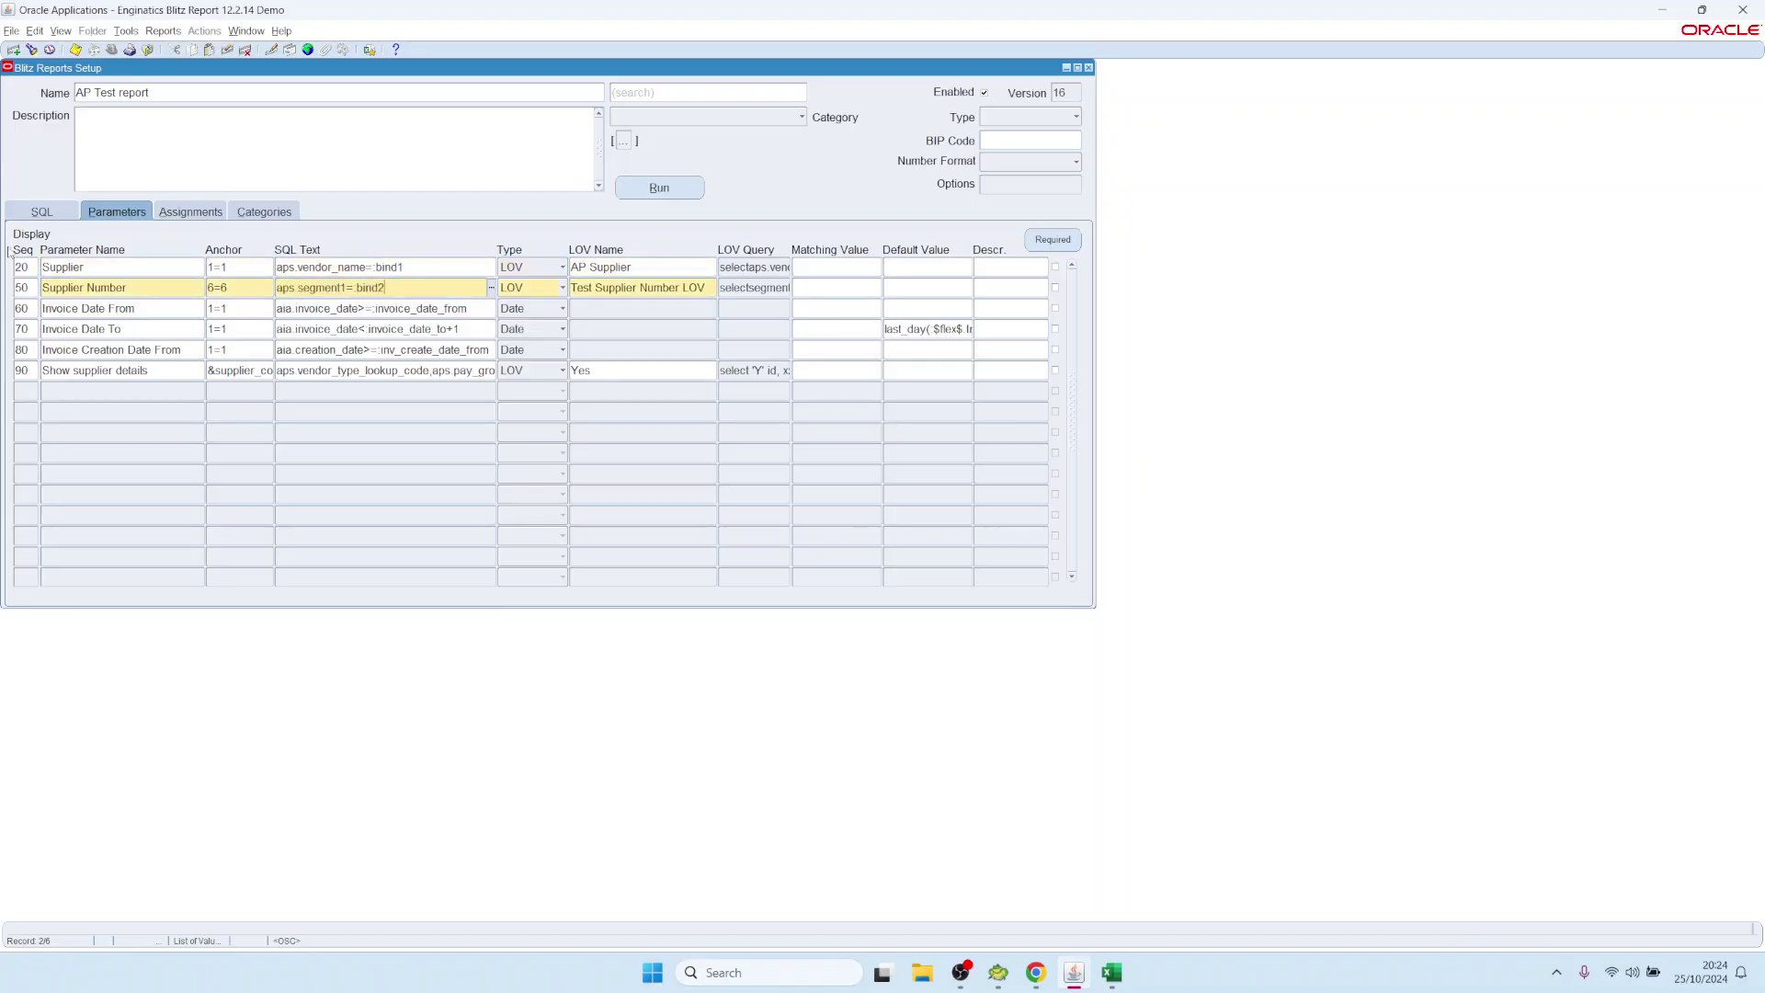
Save the parameter changes of the AP Test report
{"action": "left_click", "coordinate": [383, 267]}
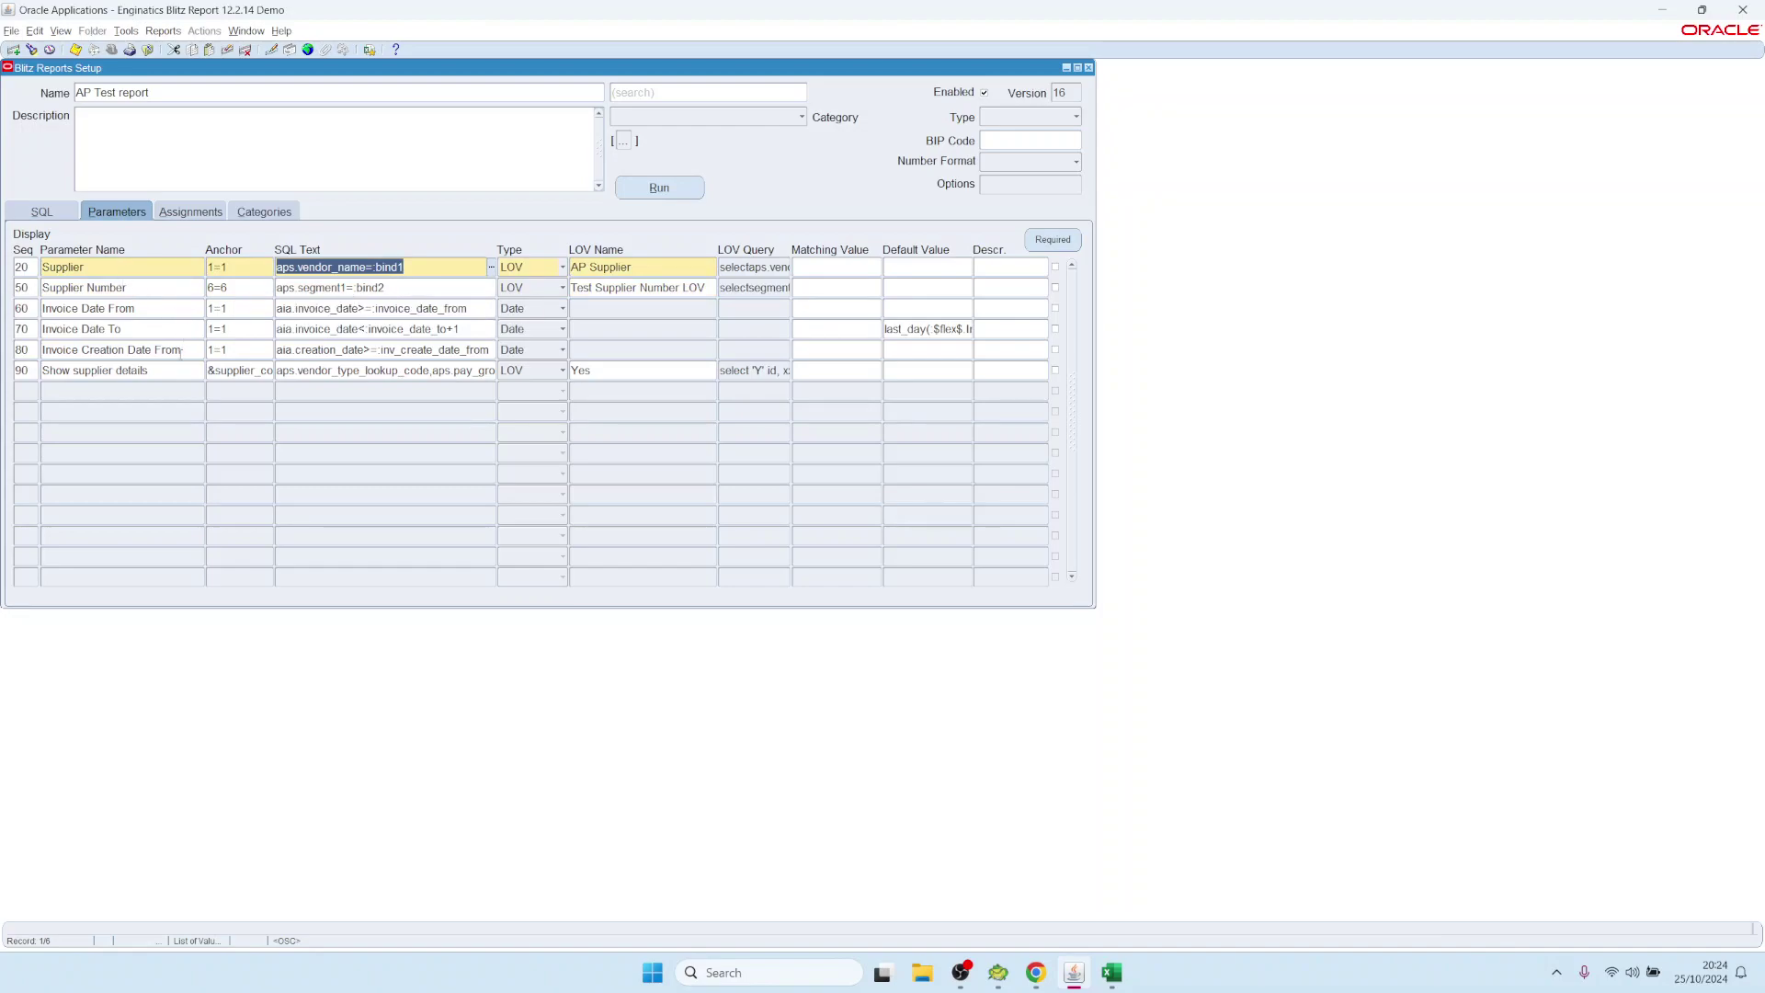
{"action": "left_click", "coordinate": [314, 371]}
{"action": "key", "text": "ctrl+s"}
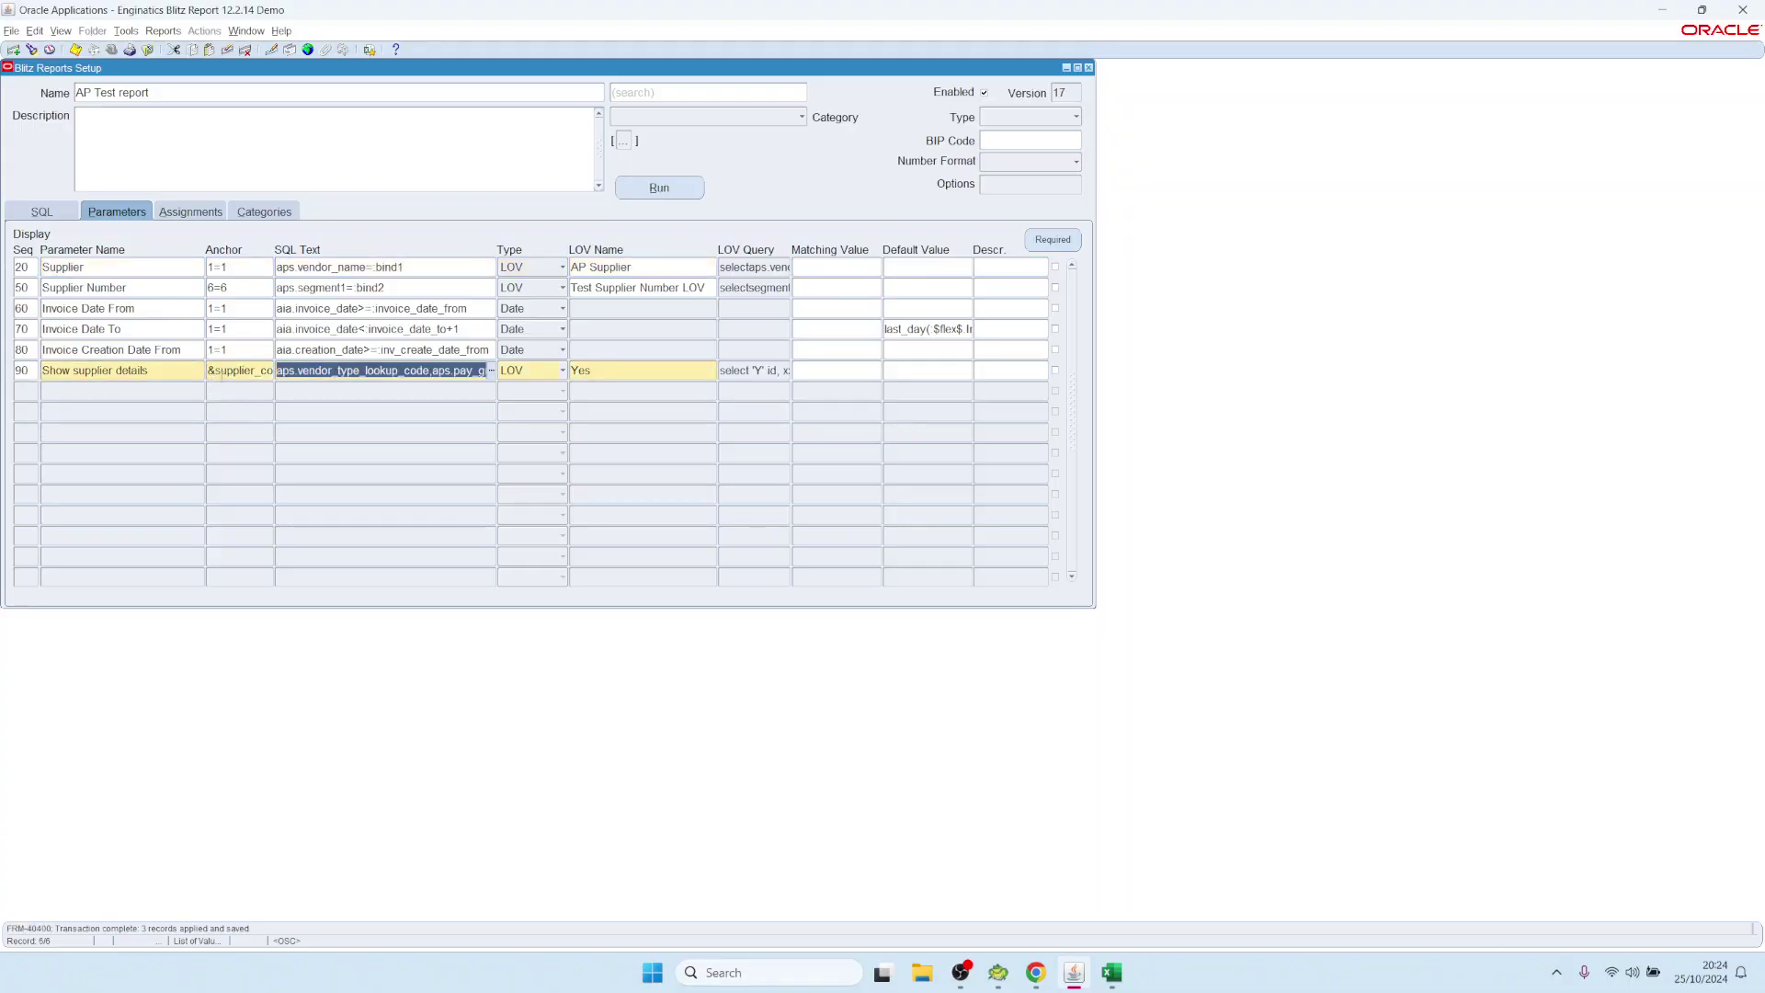
Open the AP Suppliers report in the report setup from the list of reports
{"action": "left_click", "coordinate": [169, 96]}
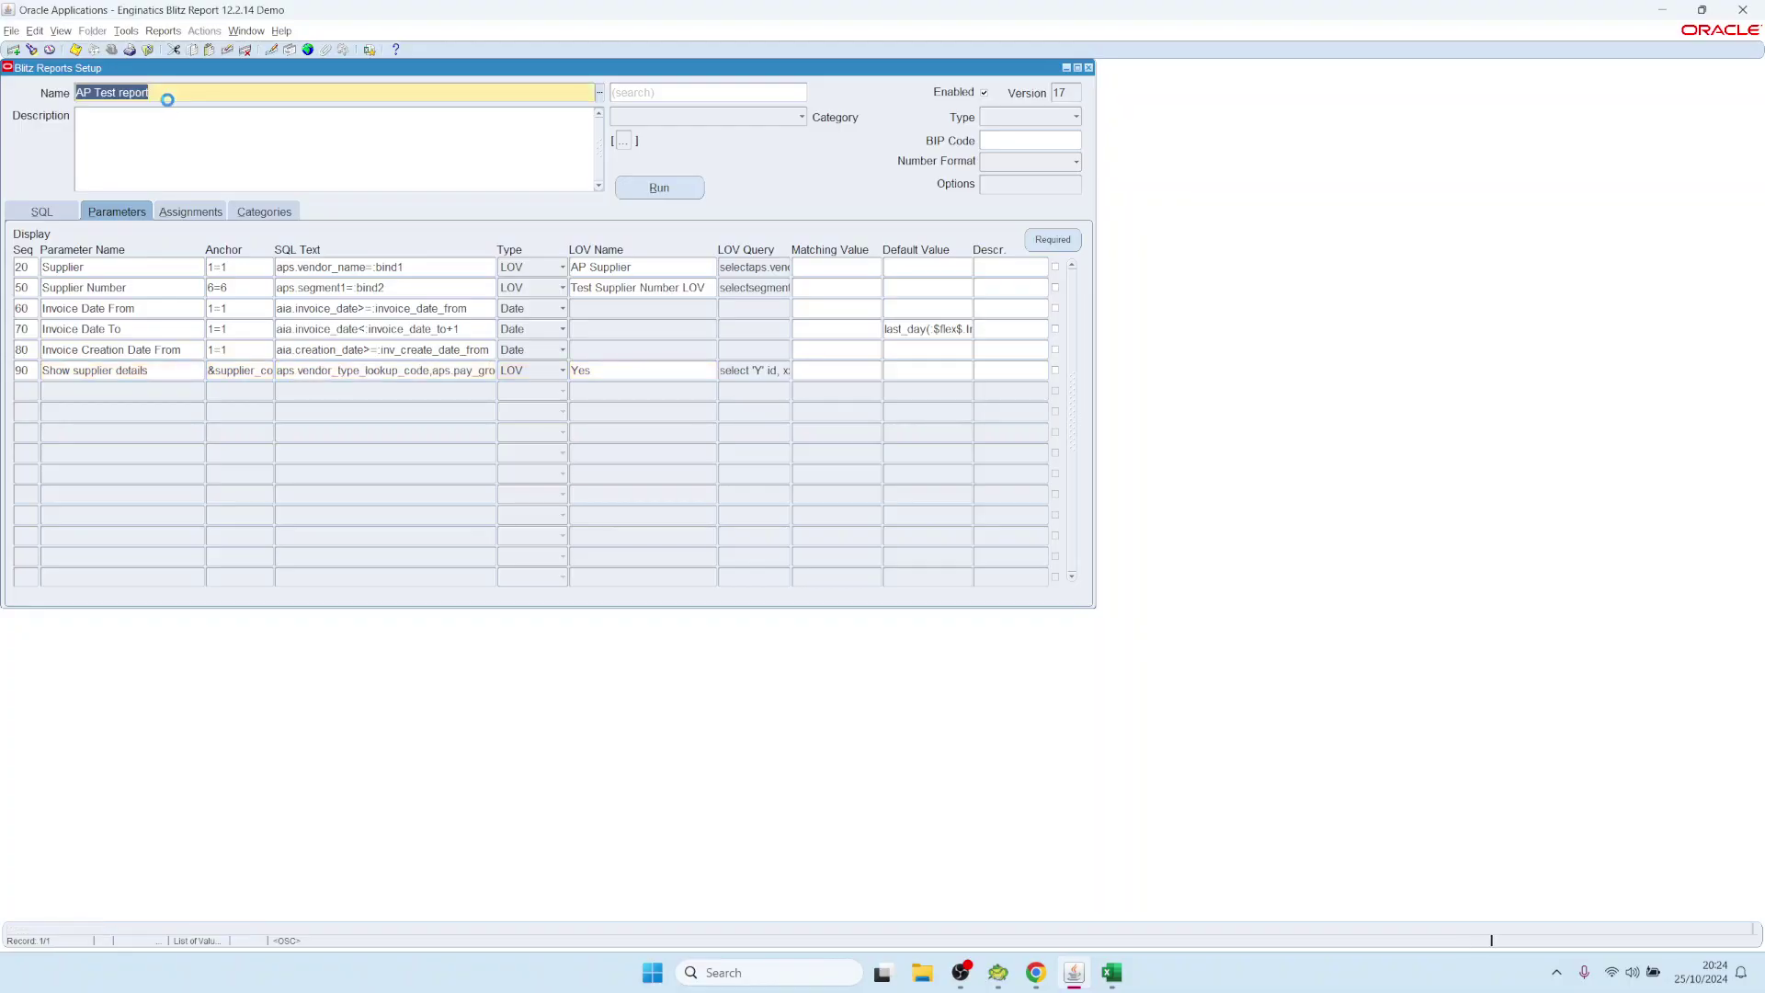
{"action": "key", "text": "ctrl+l"}
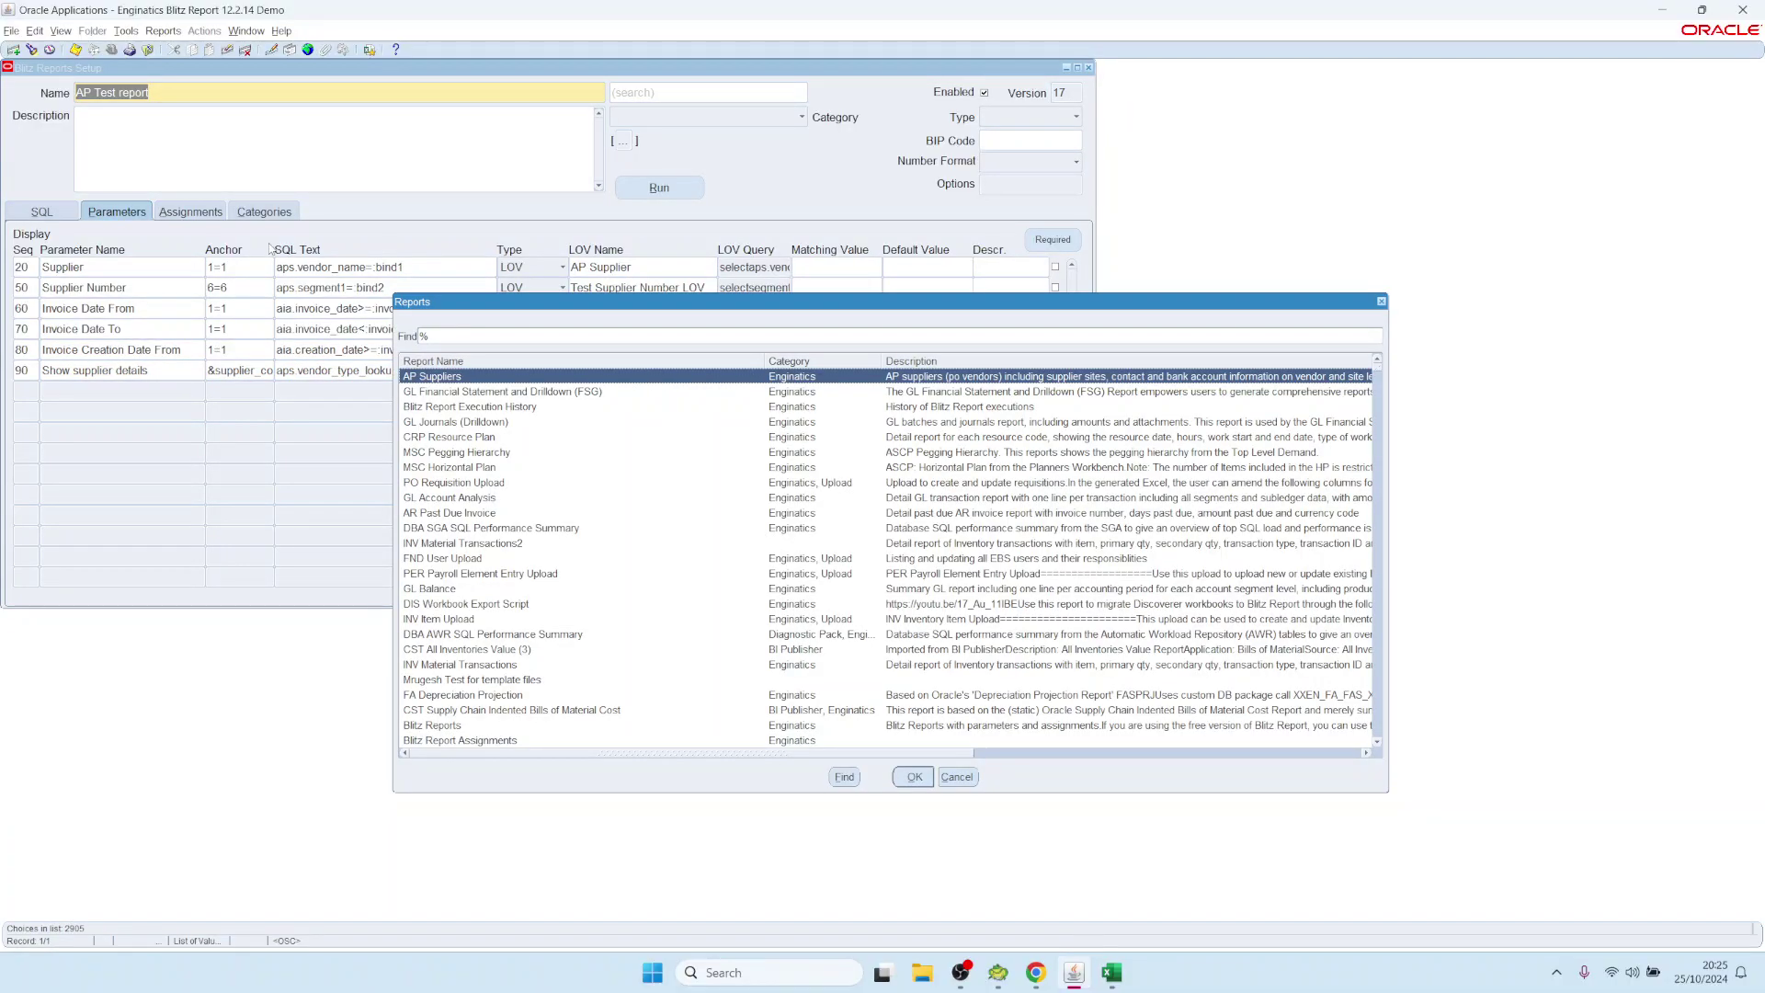
{"action": "key", "text": "Return"}
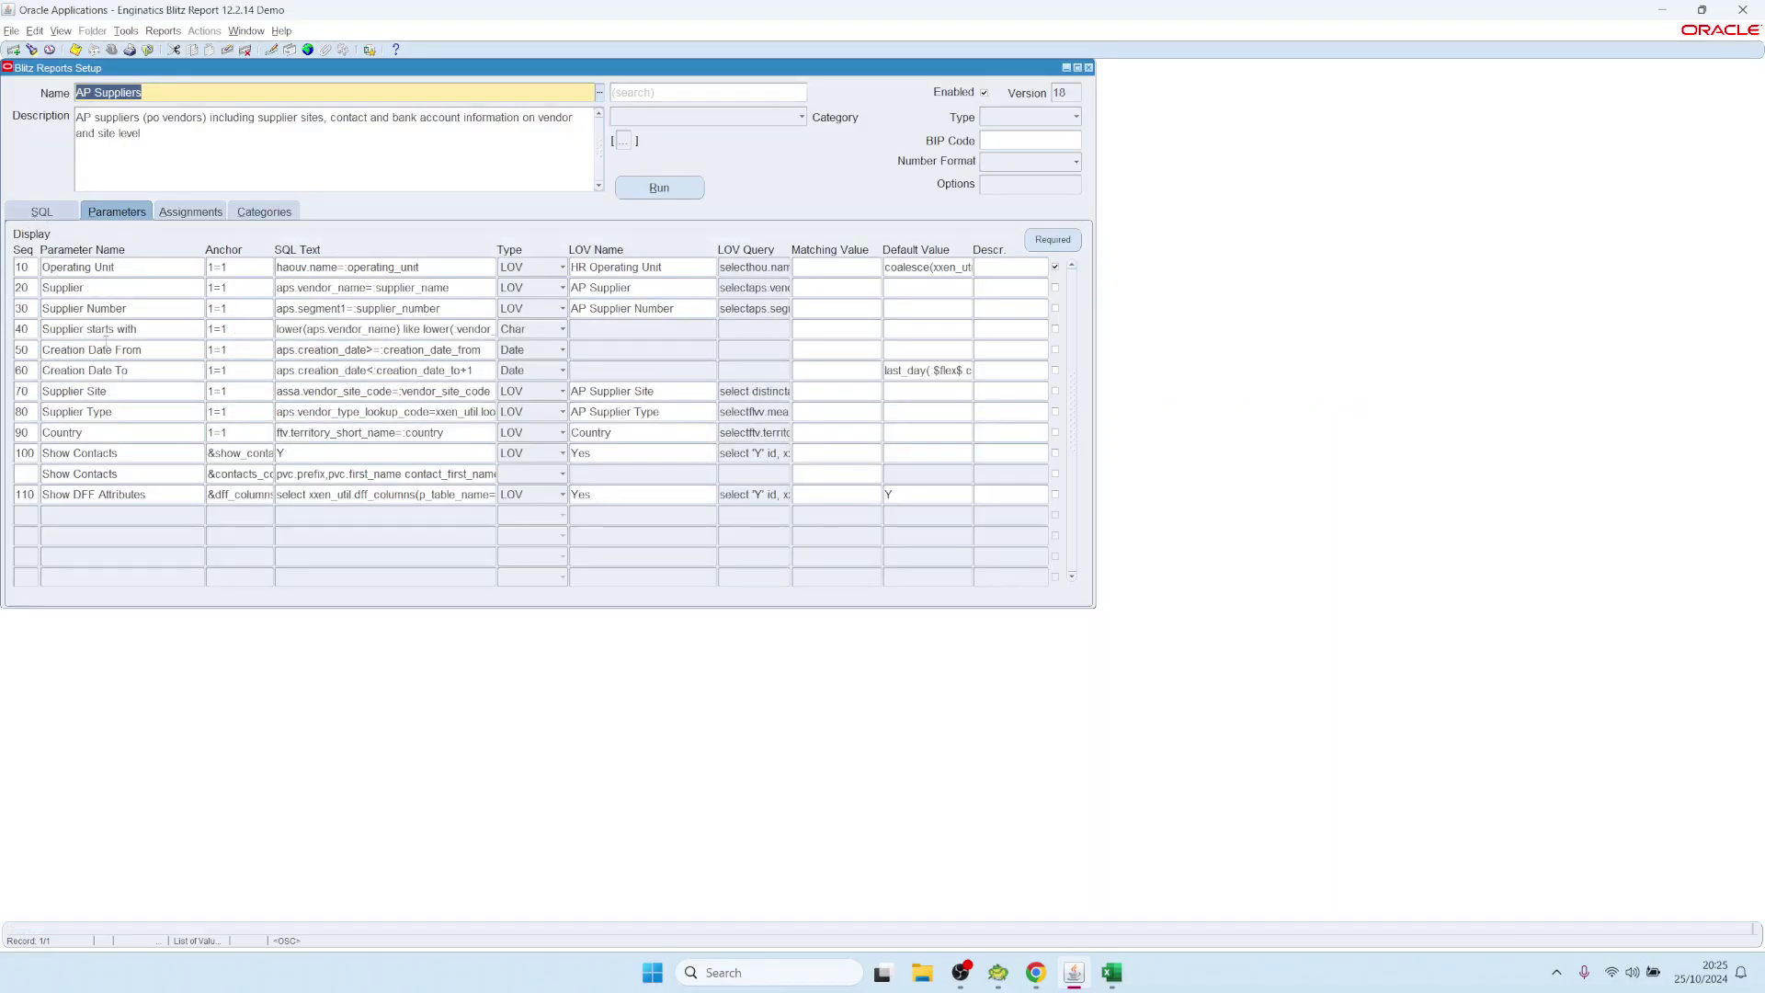
Examine the 1=1 anchors, the Supplier bind variable and the Show Contacts parameter rows of the AP Suppliers report
{"action": "left_click", "coordinate": [243, 267]}
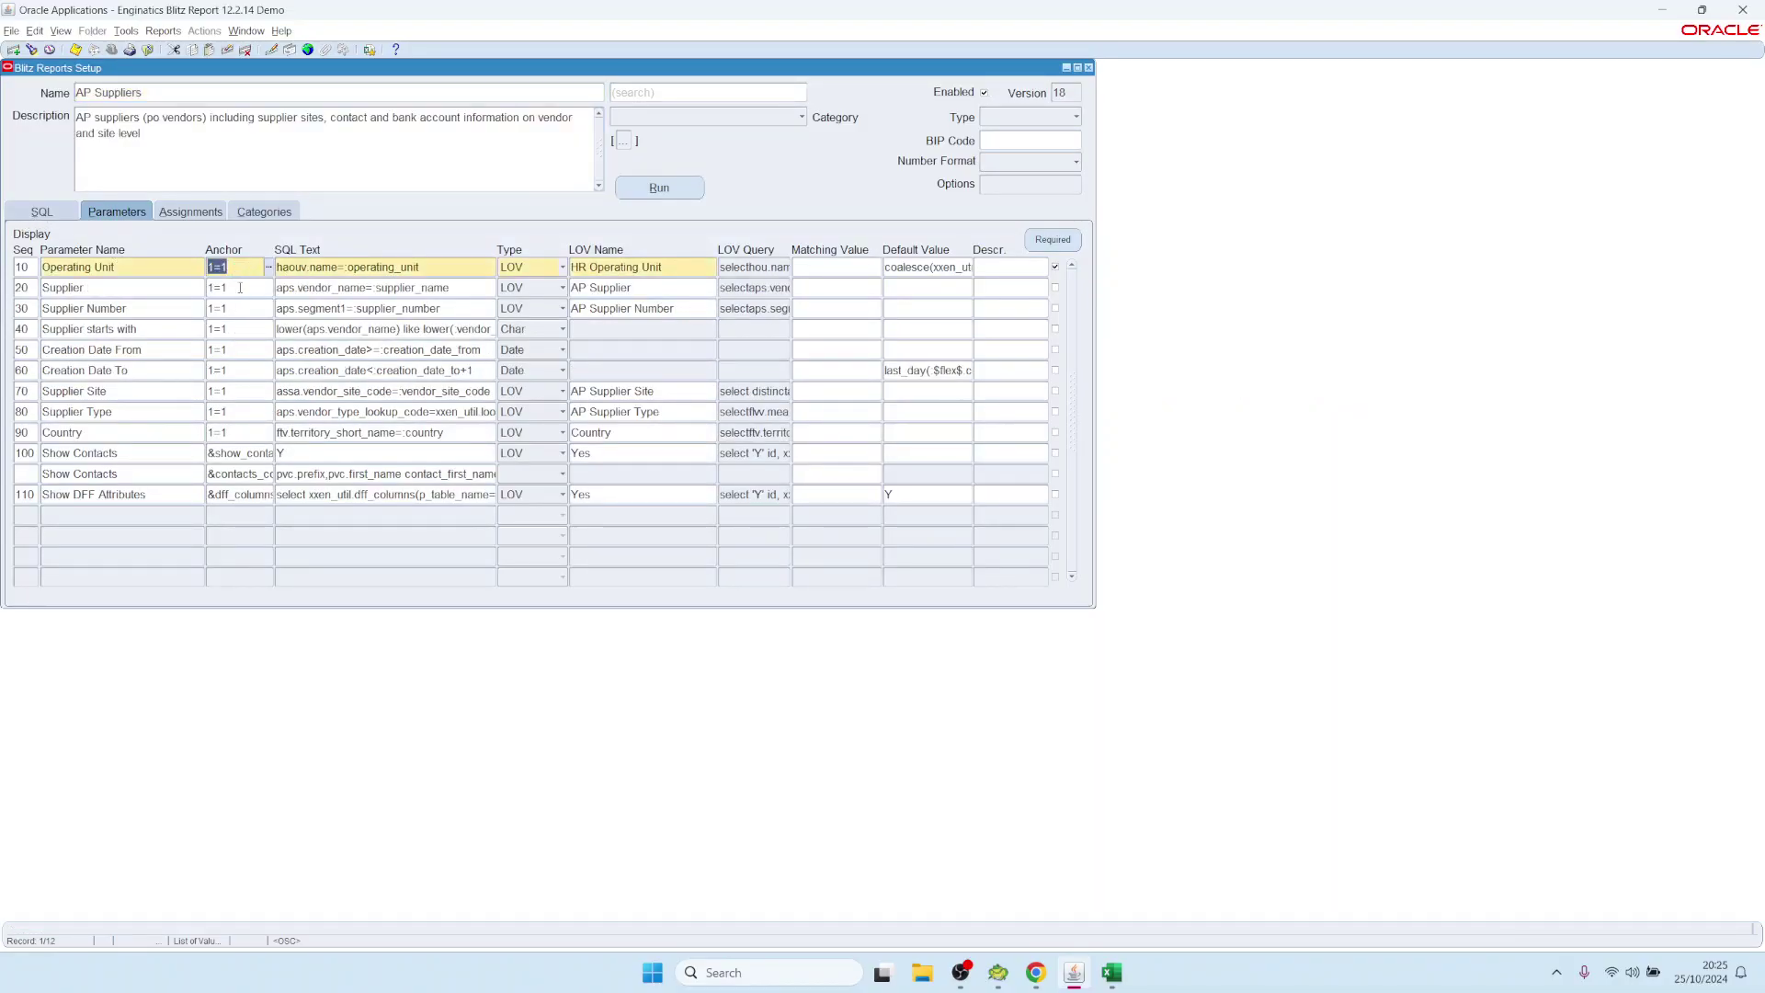
{"action": "left_click", "coordinate": [239, 287]}
{"action": "left_click", "coordinate": [241, 308]}
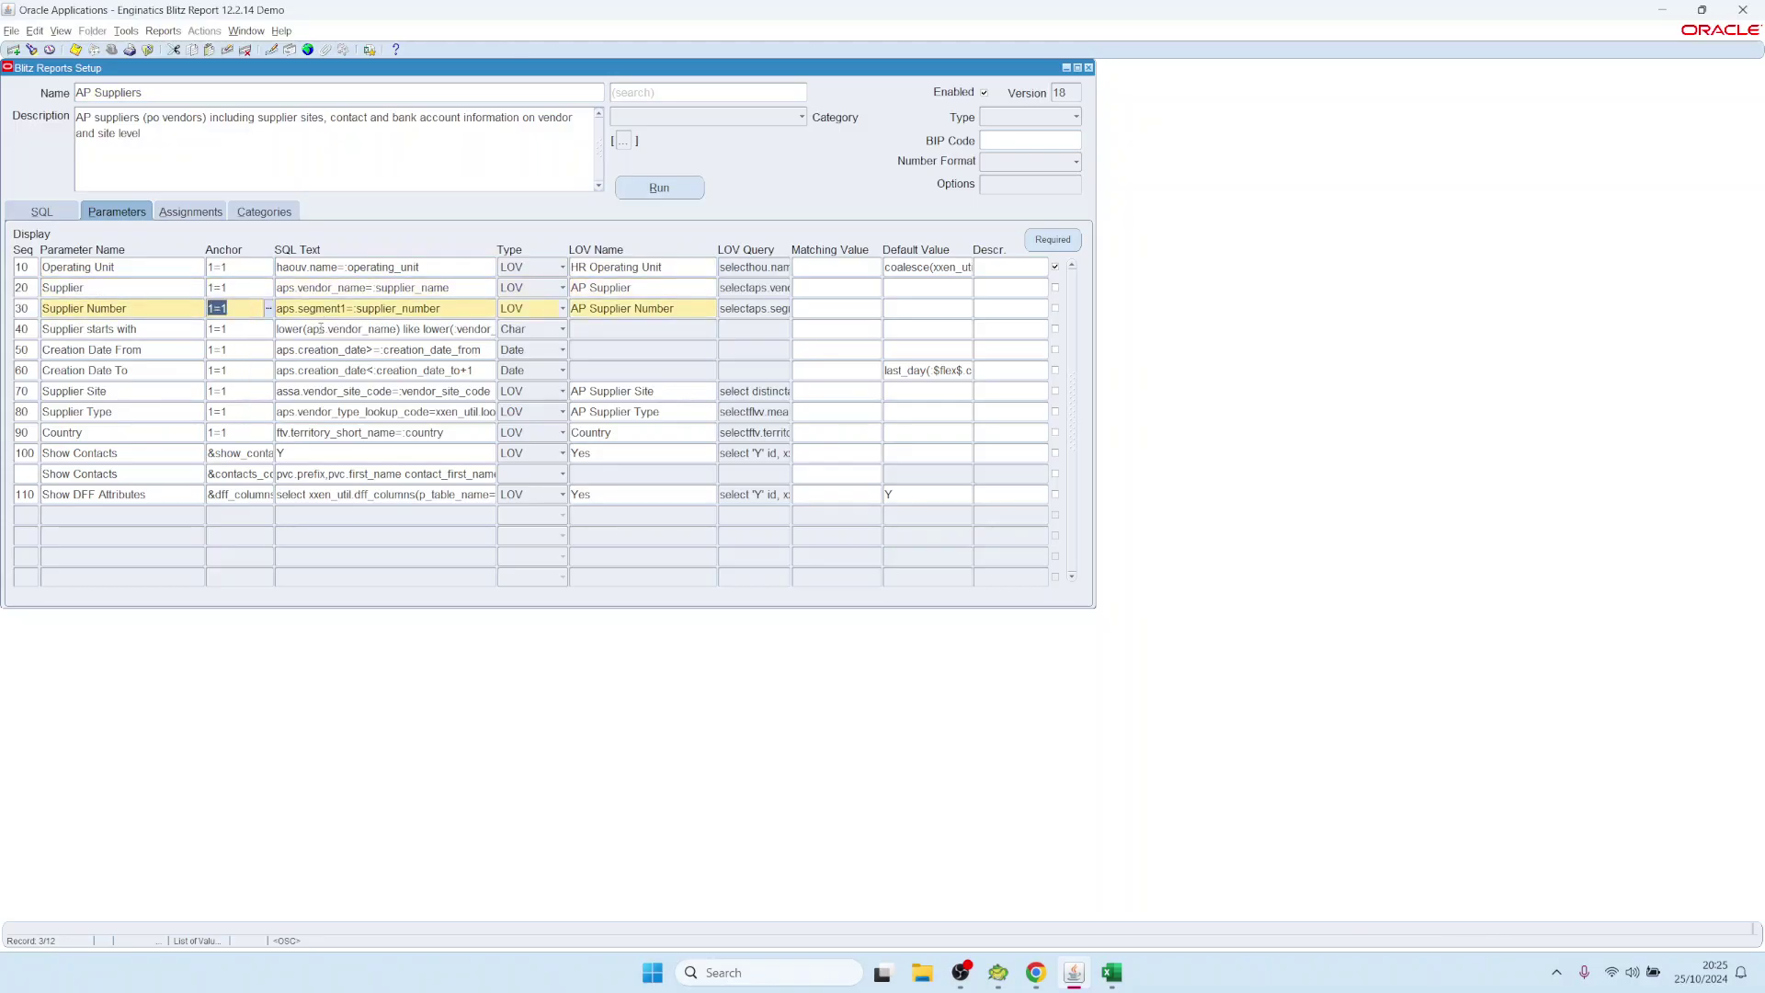
{"action": "left_click", "coordinate": [348, 288]}
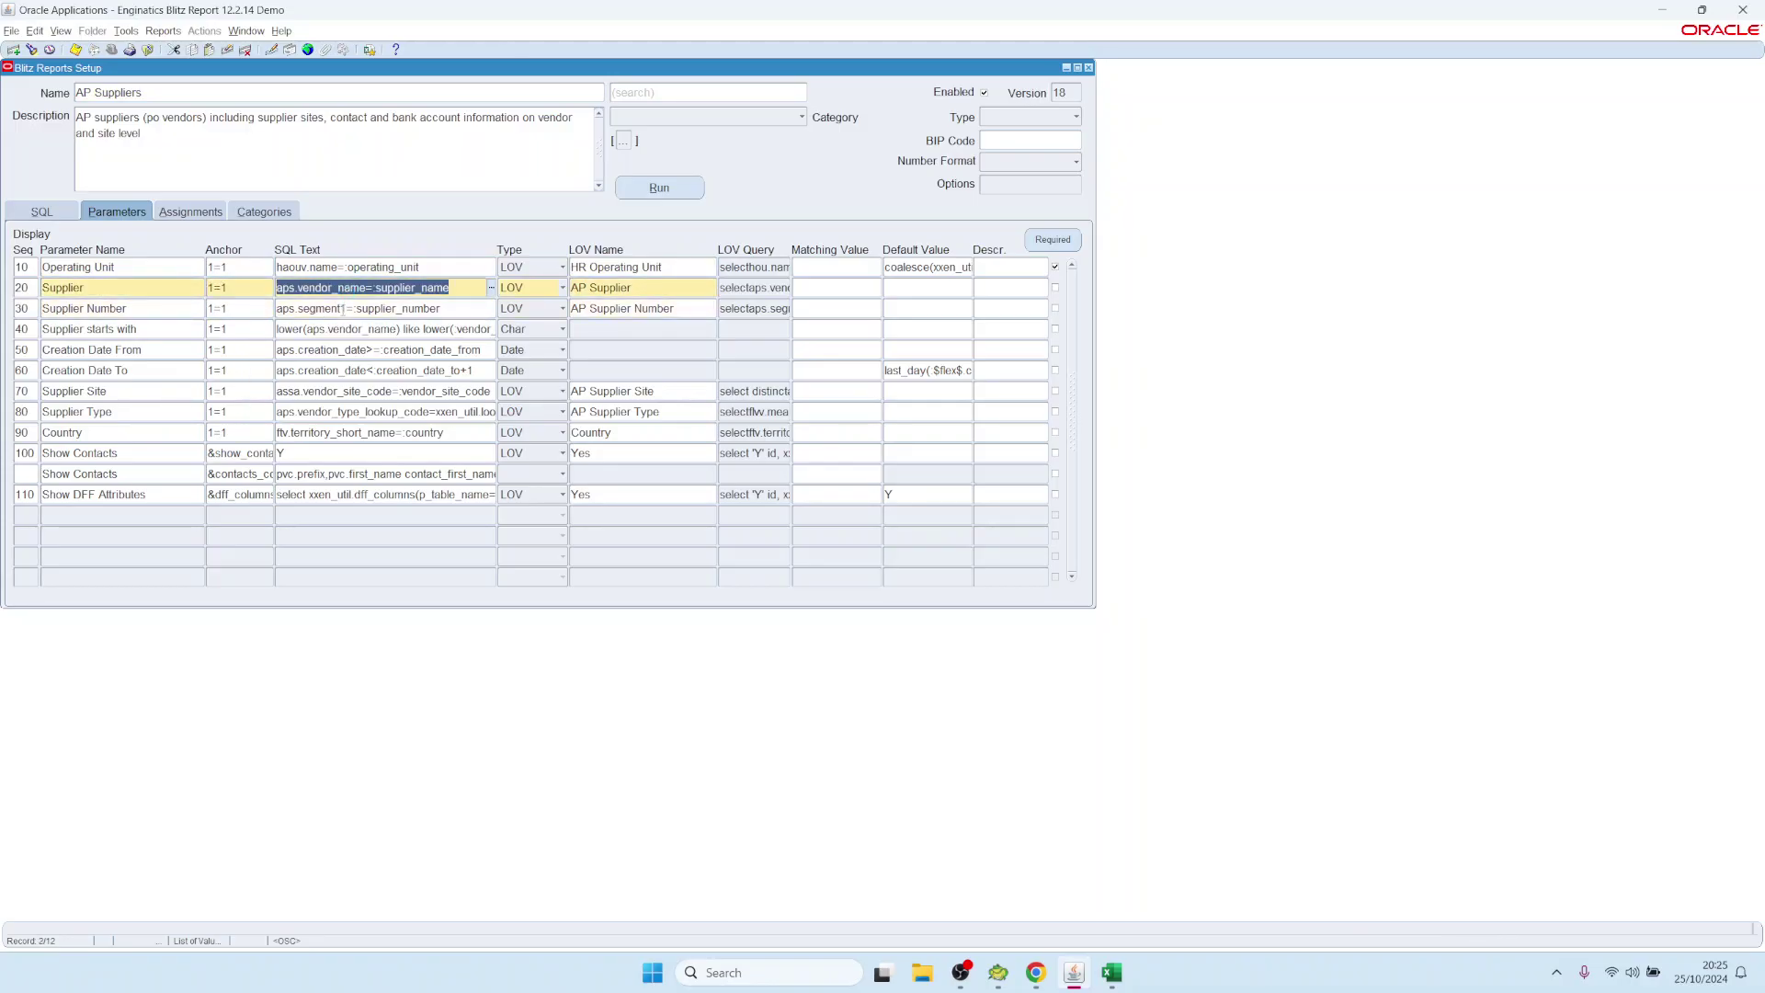
{"action": "left_click_drag", "start_coordinate": [373, 287], "coordinate": [450, 288]}
{"action": "left_click", "coordinate": [101, 432]}
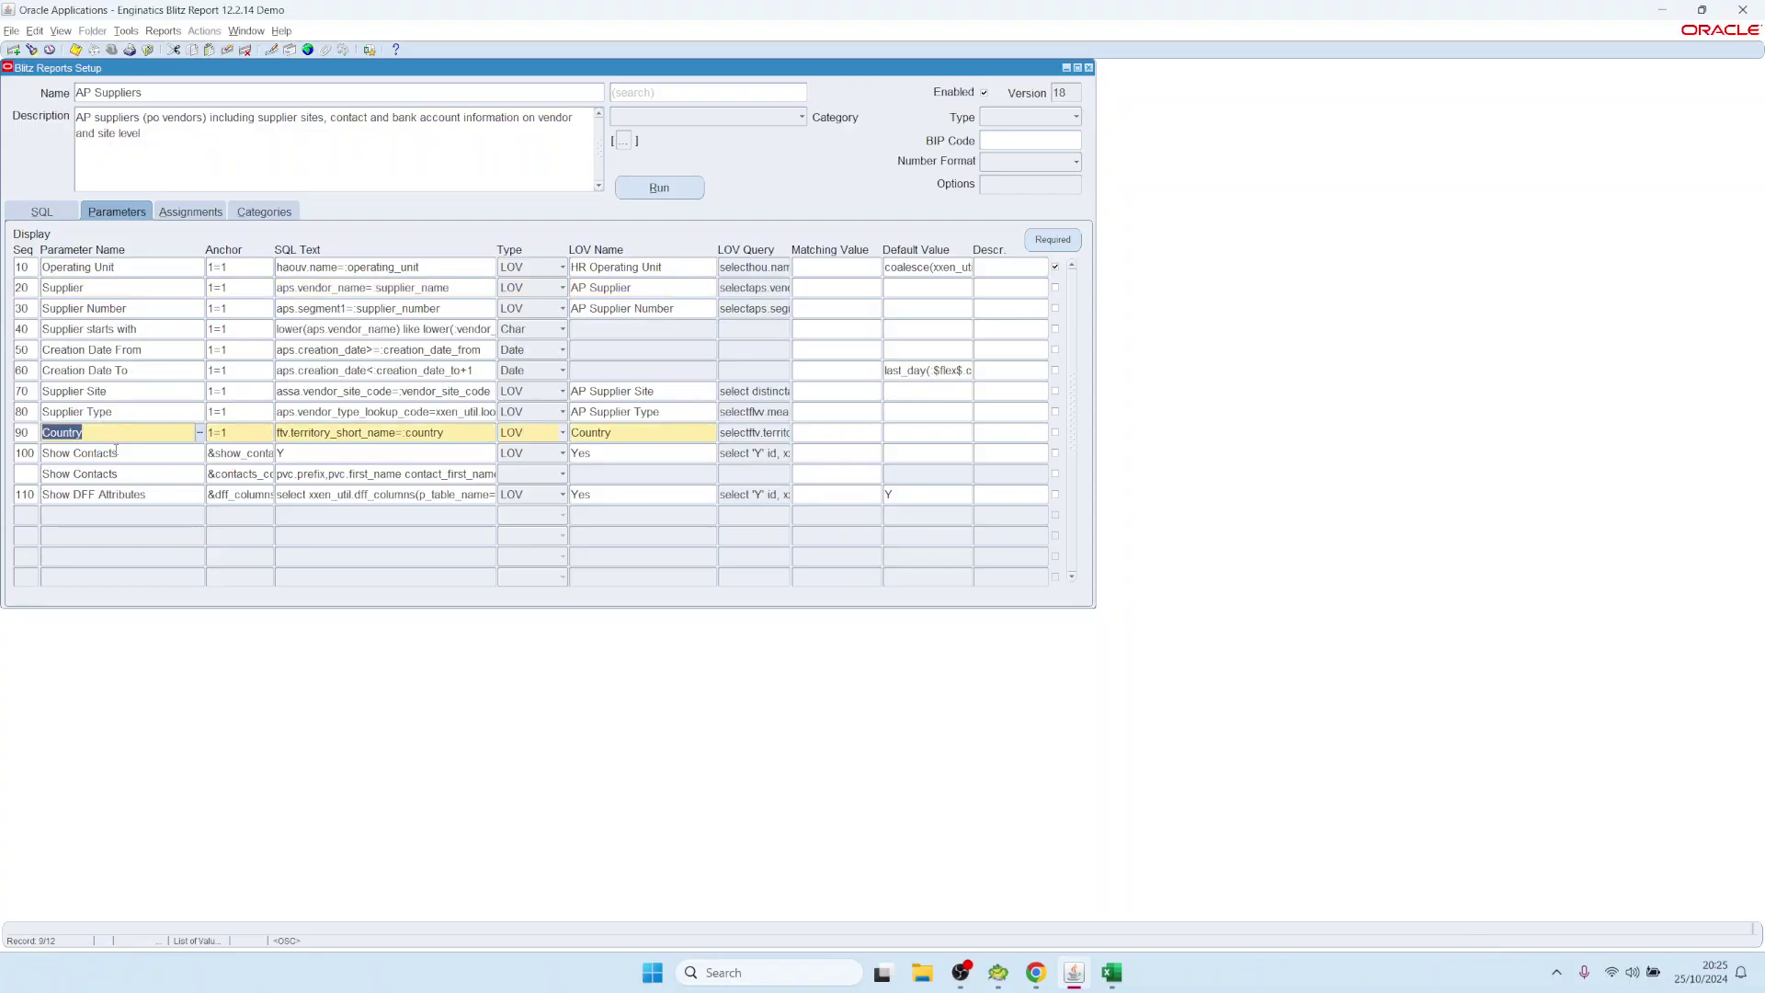
{"action": "left_click", "coordinate": [115, 450]}
{"action": "left_click", "coordinate": [121, 476]}
{"action": "left_click", "coordinate": [119, 455]}
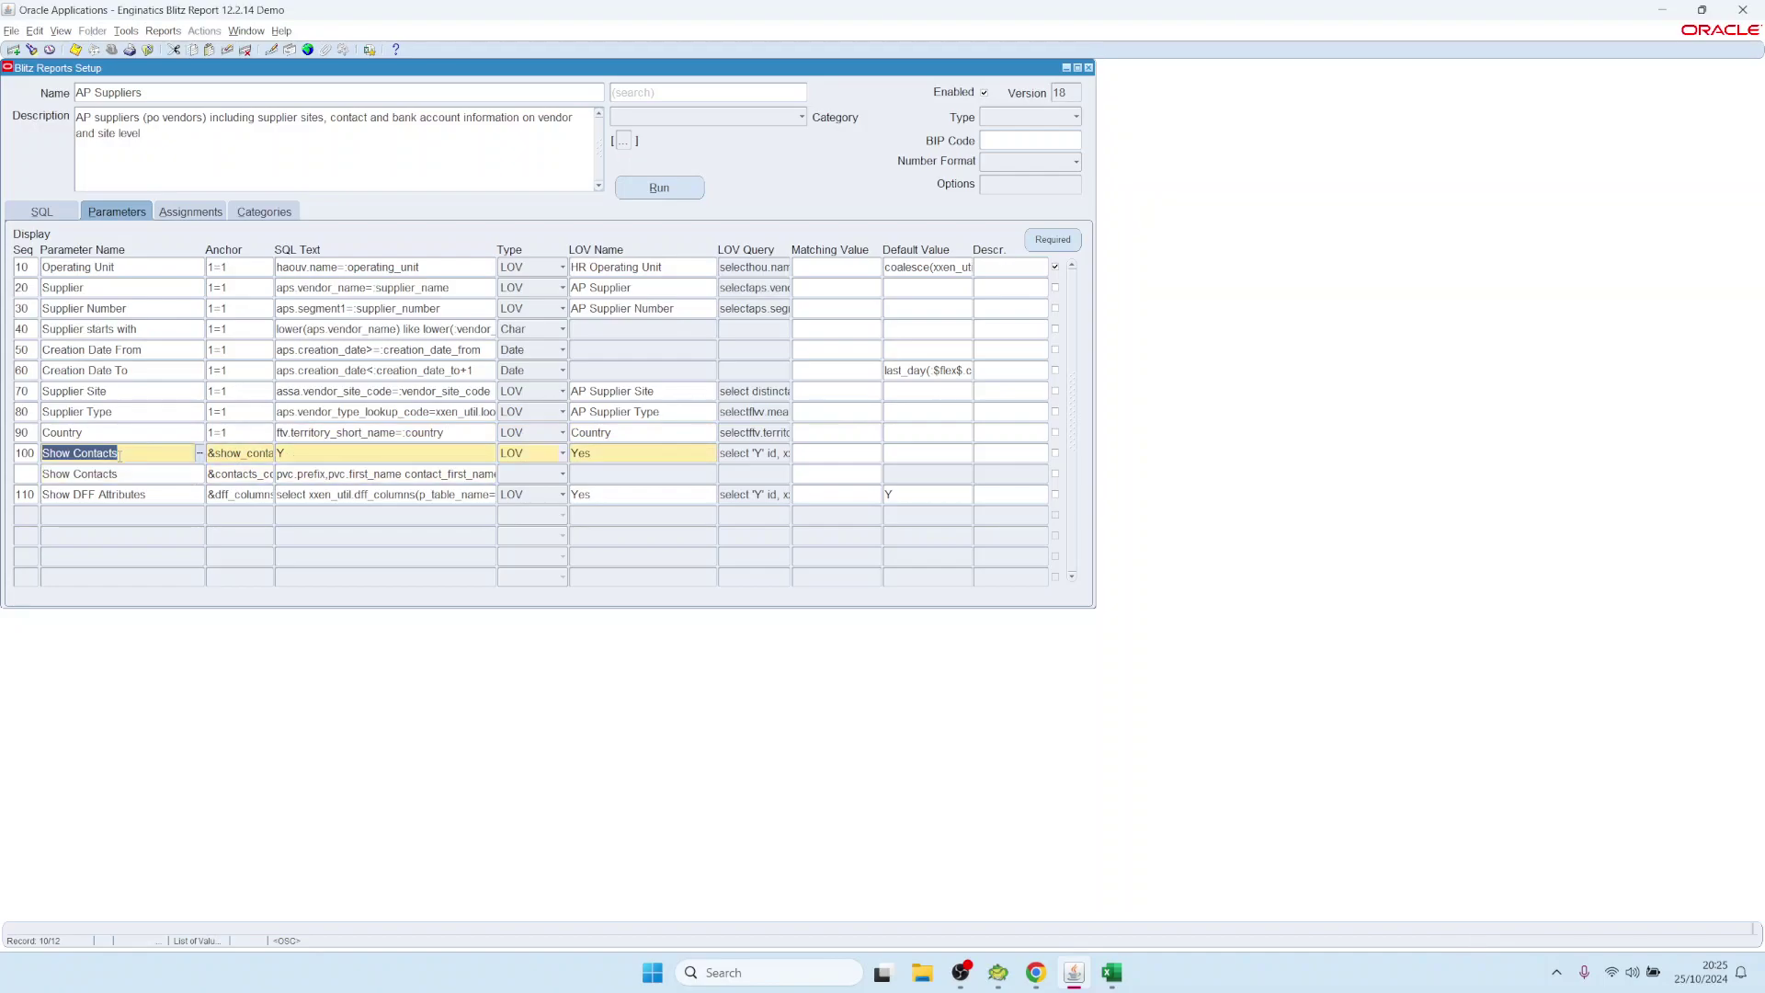
{"action": "left_click", "coordinate": [612, 454]}
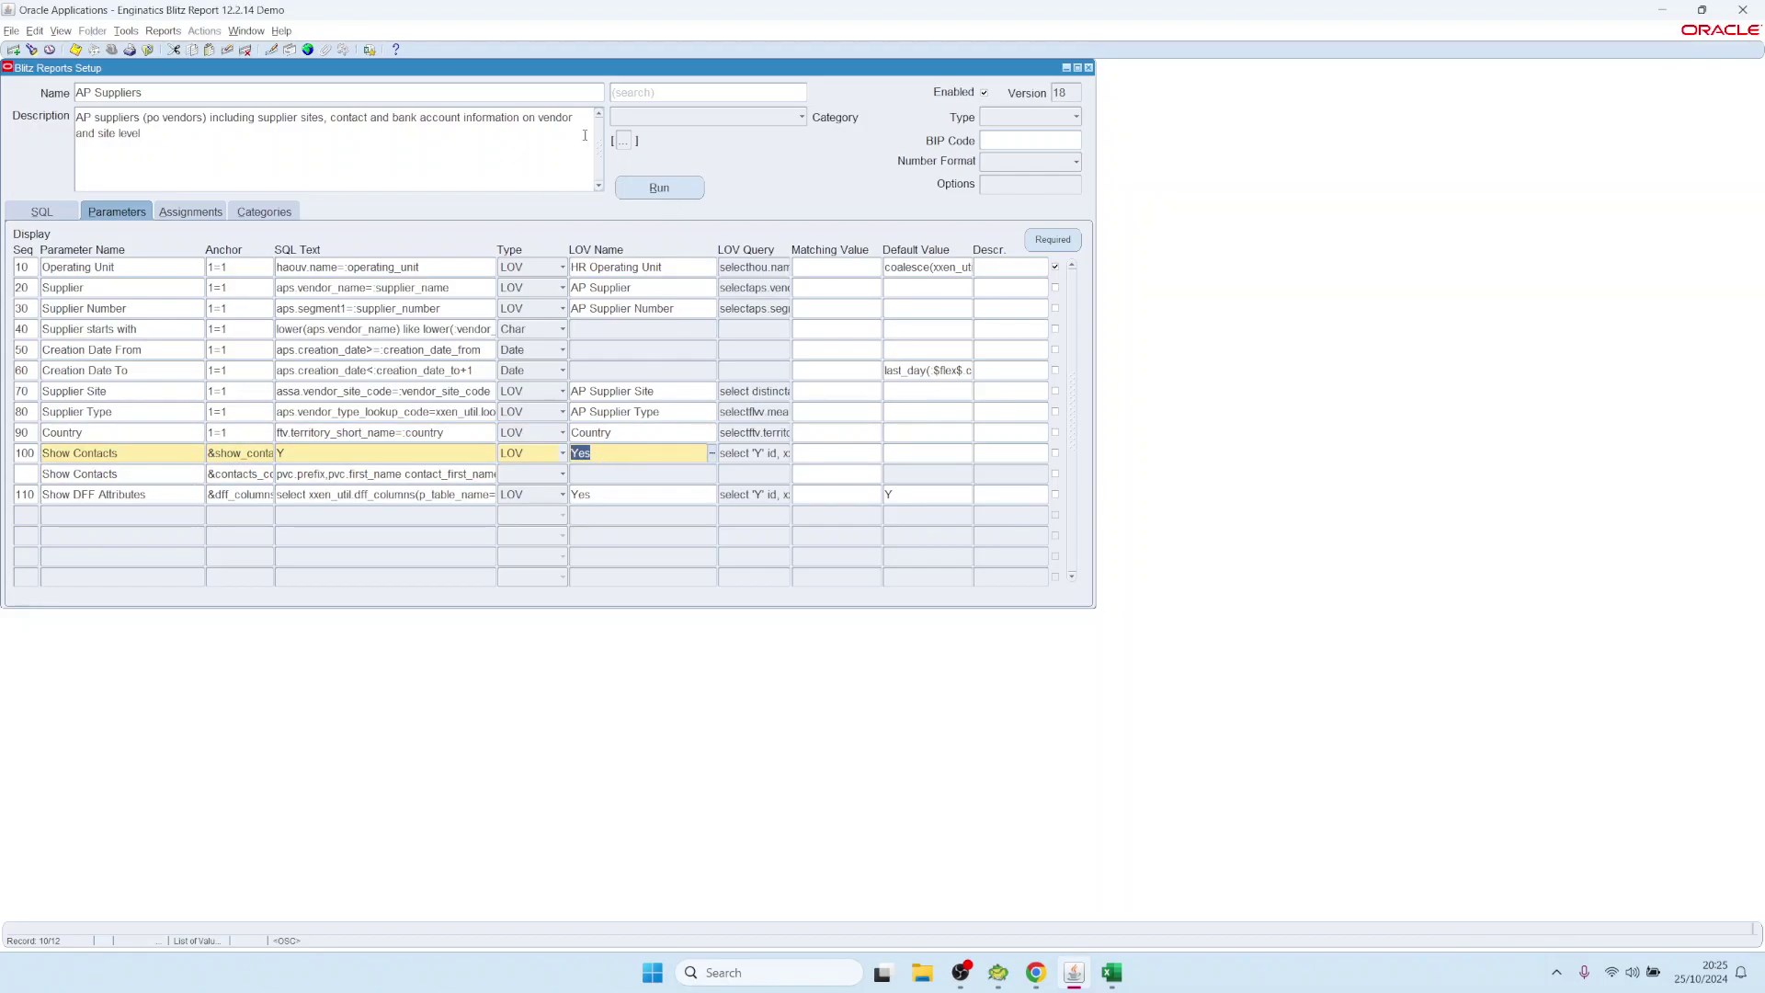
Try out Yes for Show Contacts in the AP Suppliers run form, clear it and return to the report setup
{"action": "left_click", "coordinate": [659, 188]}
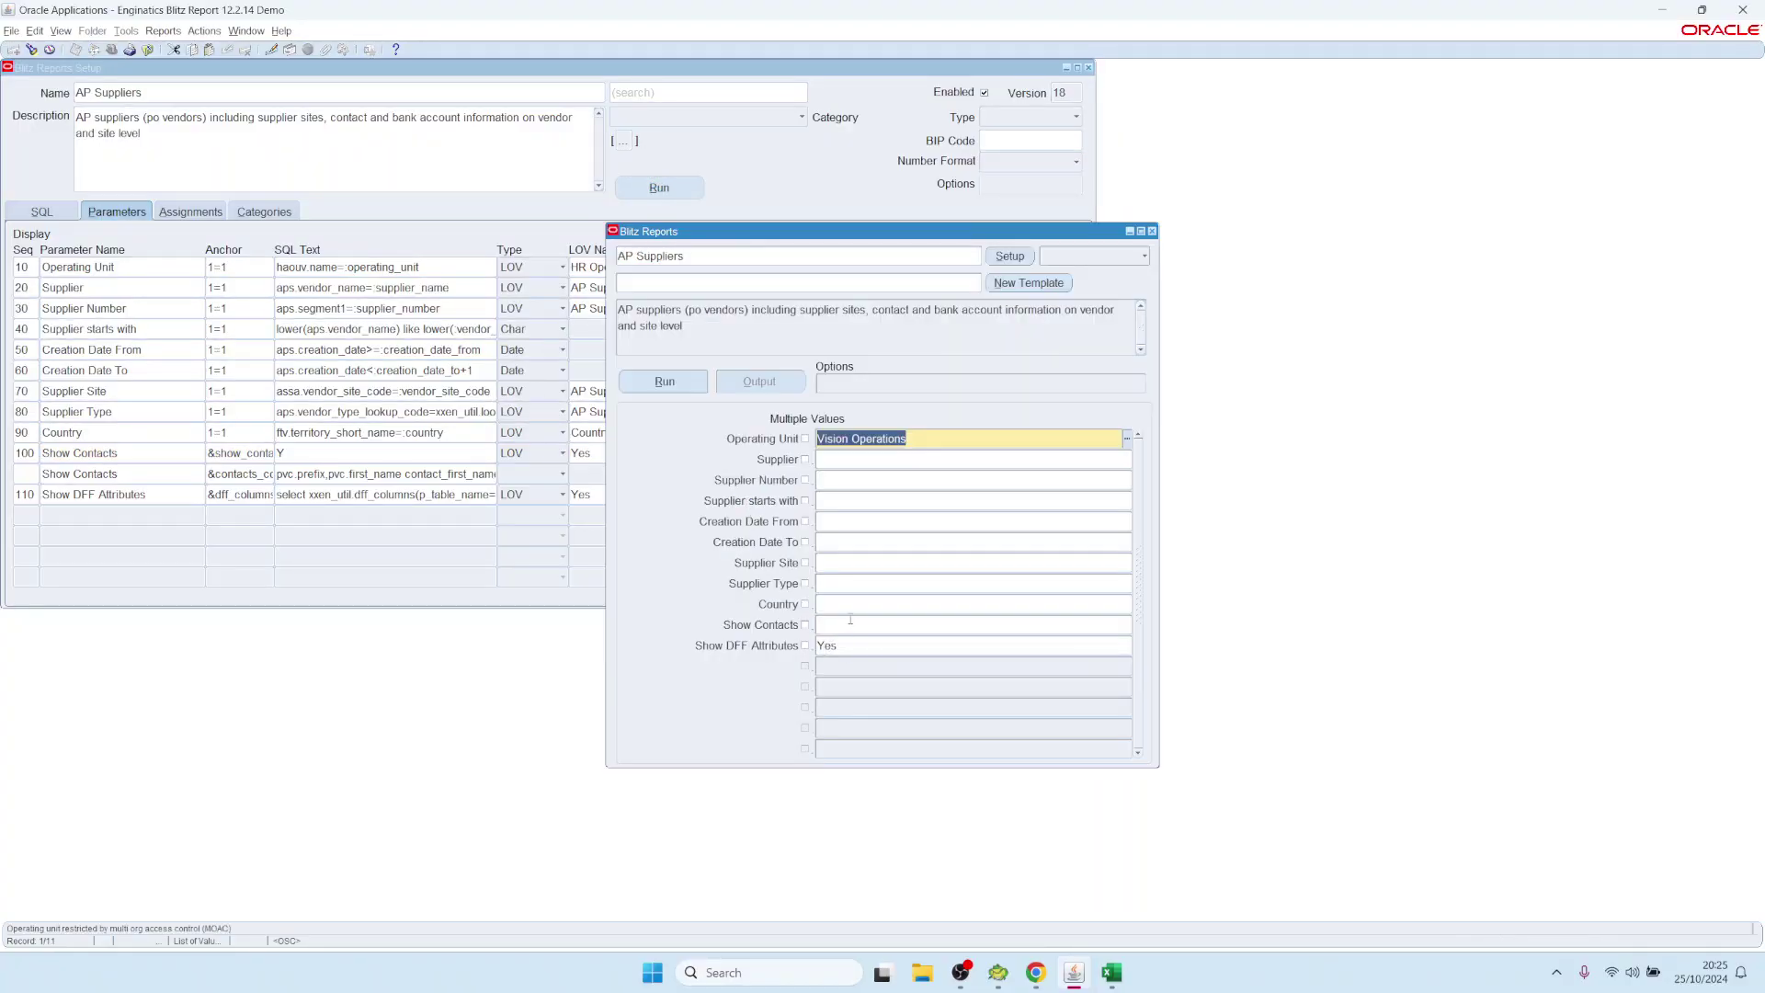
{"action": "left_click", "coordinate": [852, 624]}
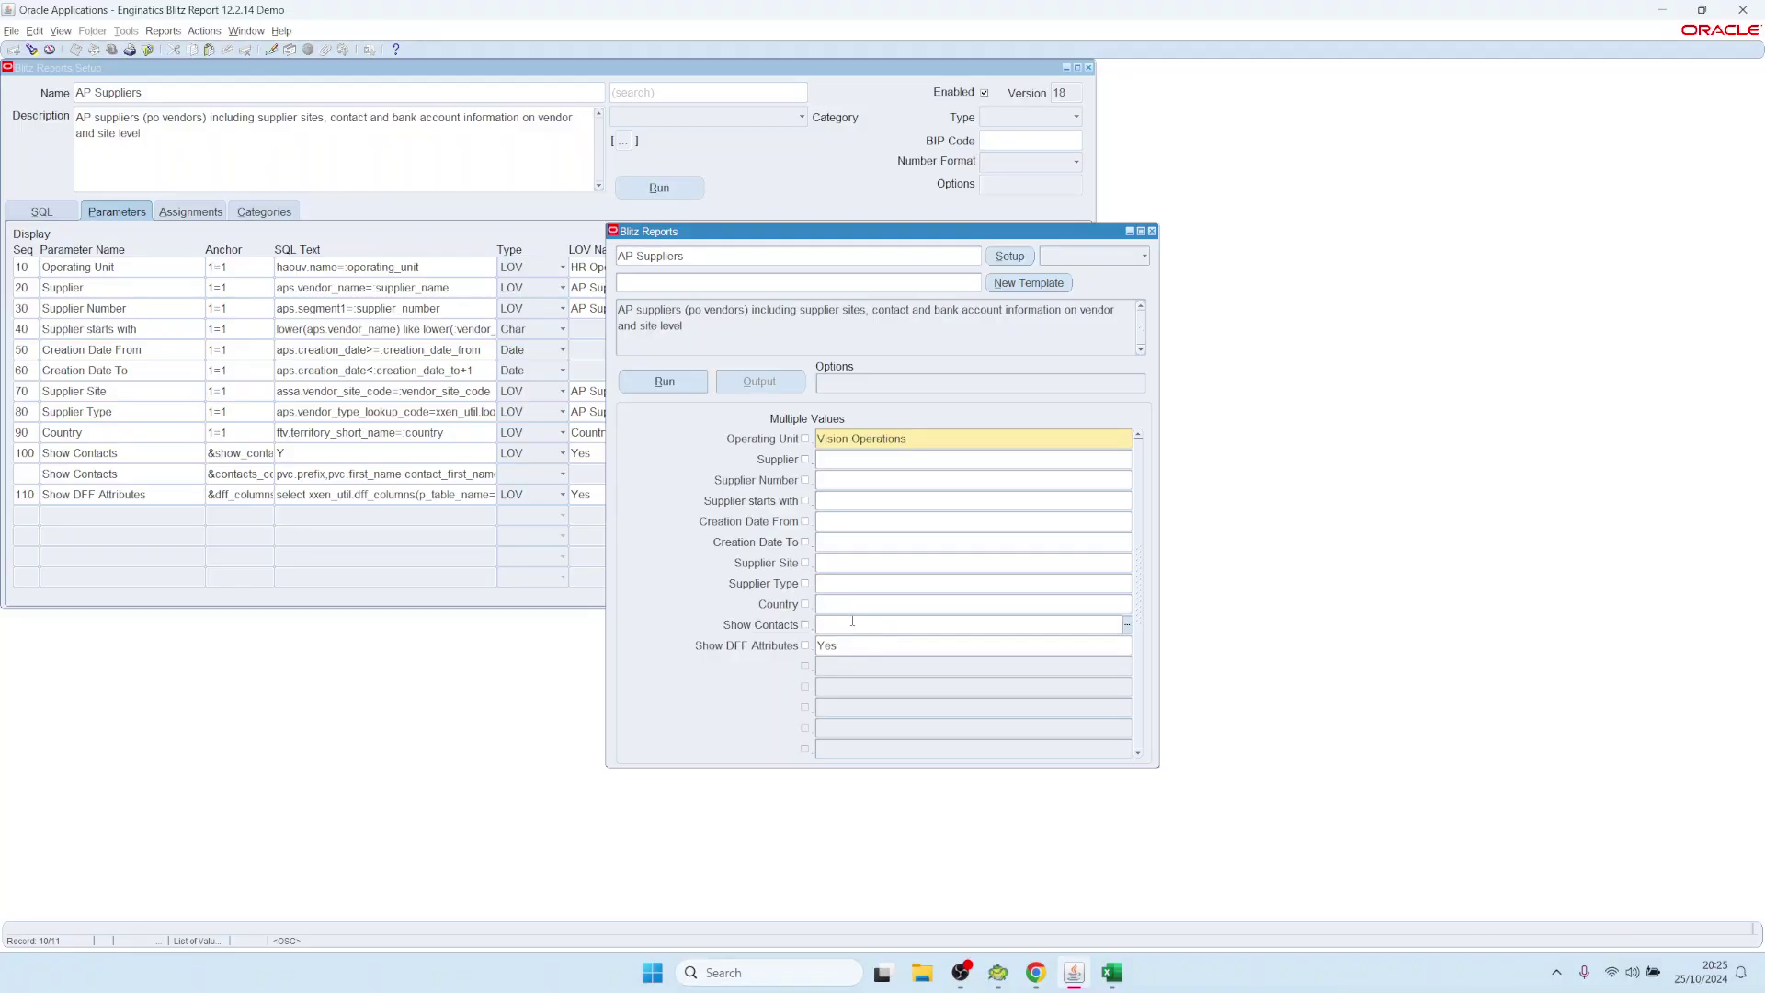
{"action": "type", "text": "Y"}
{"action": "key", "text": "Tab"}
{"action": "double_click", "coordinate": [838, 626]}
{"action": "key", "text": "BackSpace"}
{"action": "left_click", "coordinate": [1010, 258]}
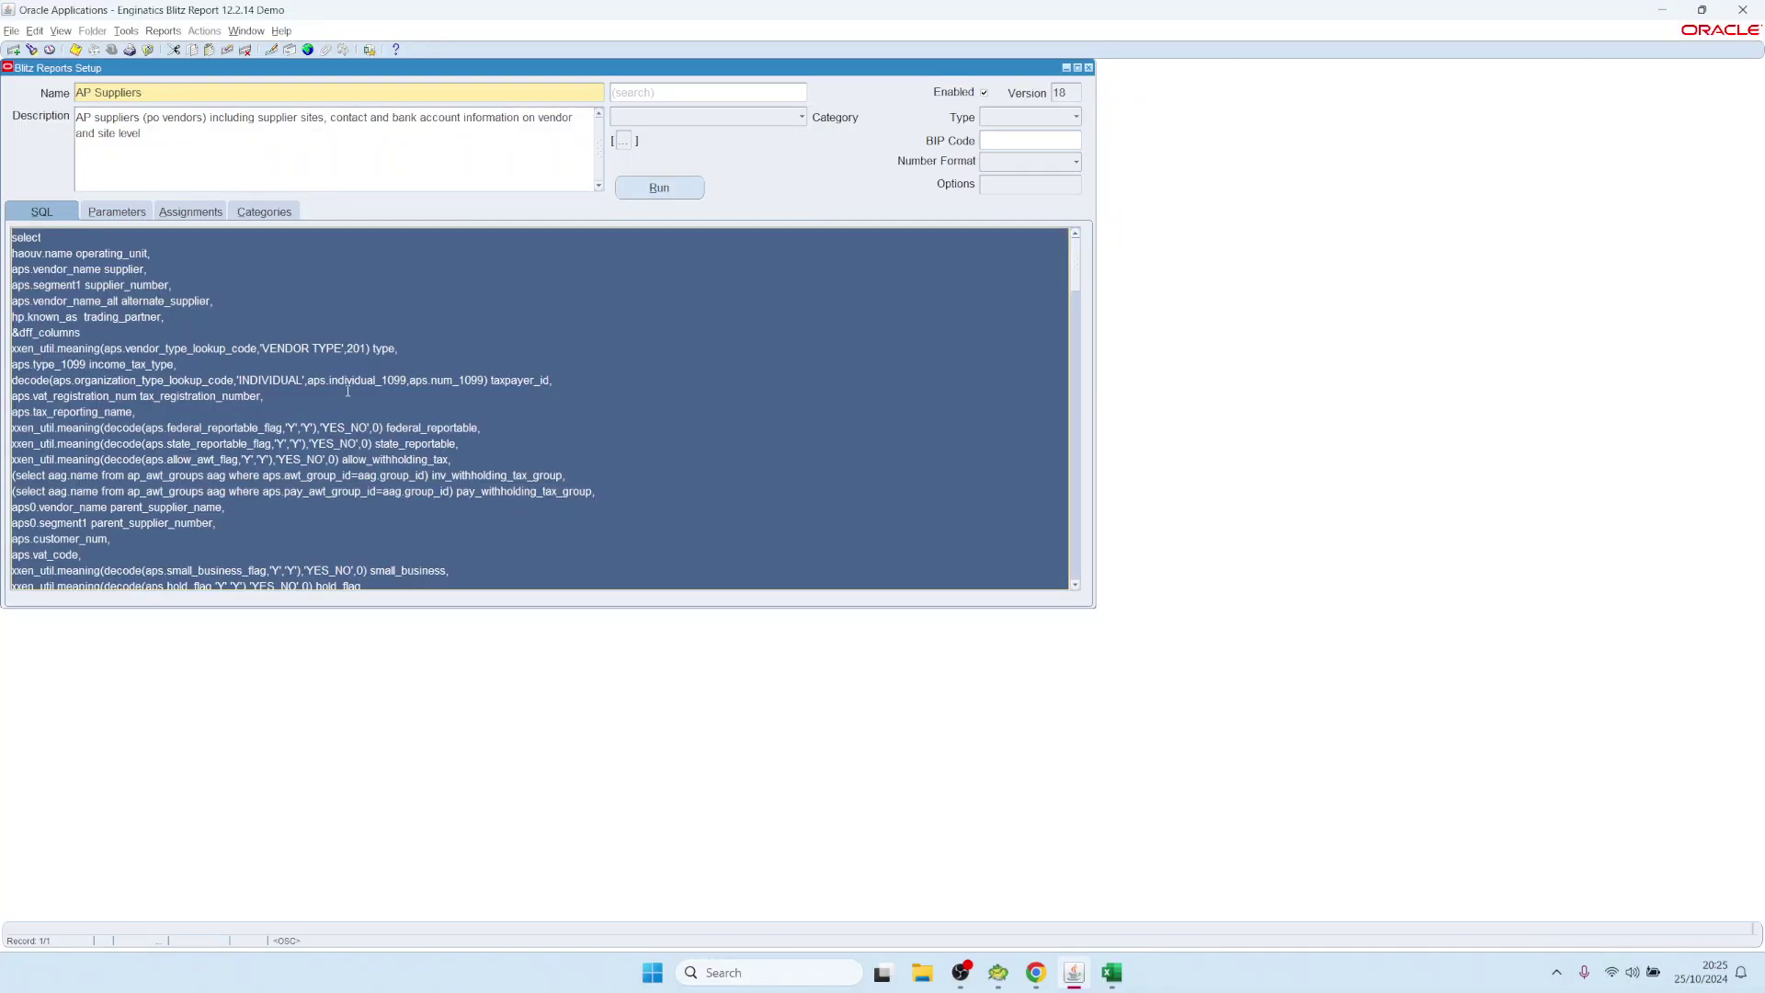
Open the AP Suppliers SQL in an enlarged editor and search for & to locate the &contacts_columns anchor
{"action": "double_click", "coordinate": [318, 294]}
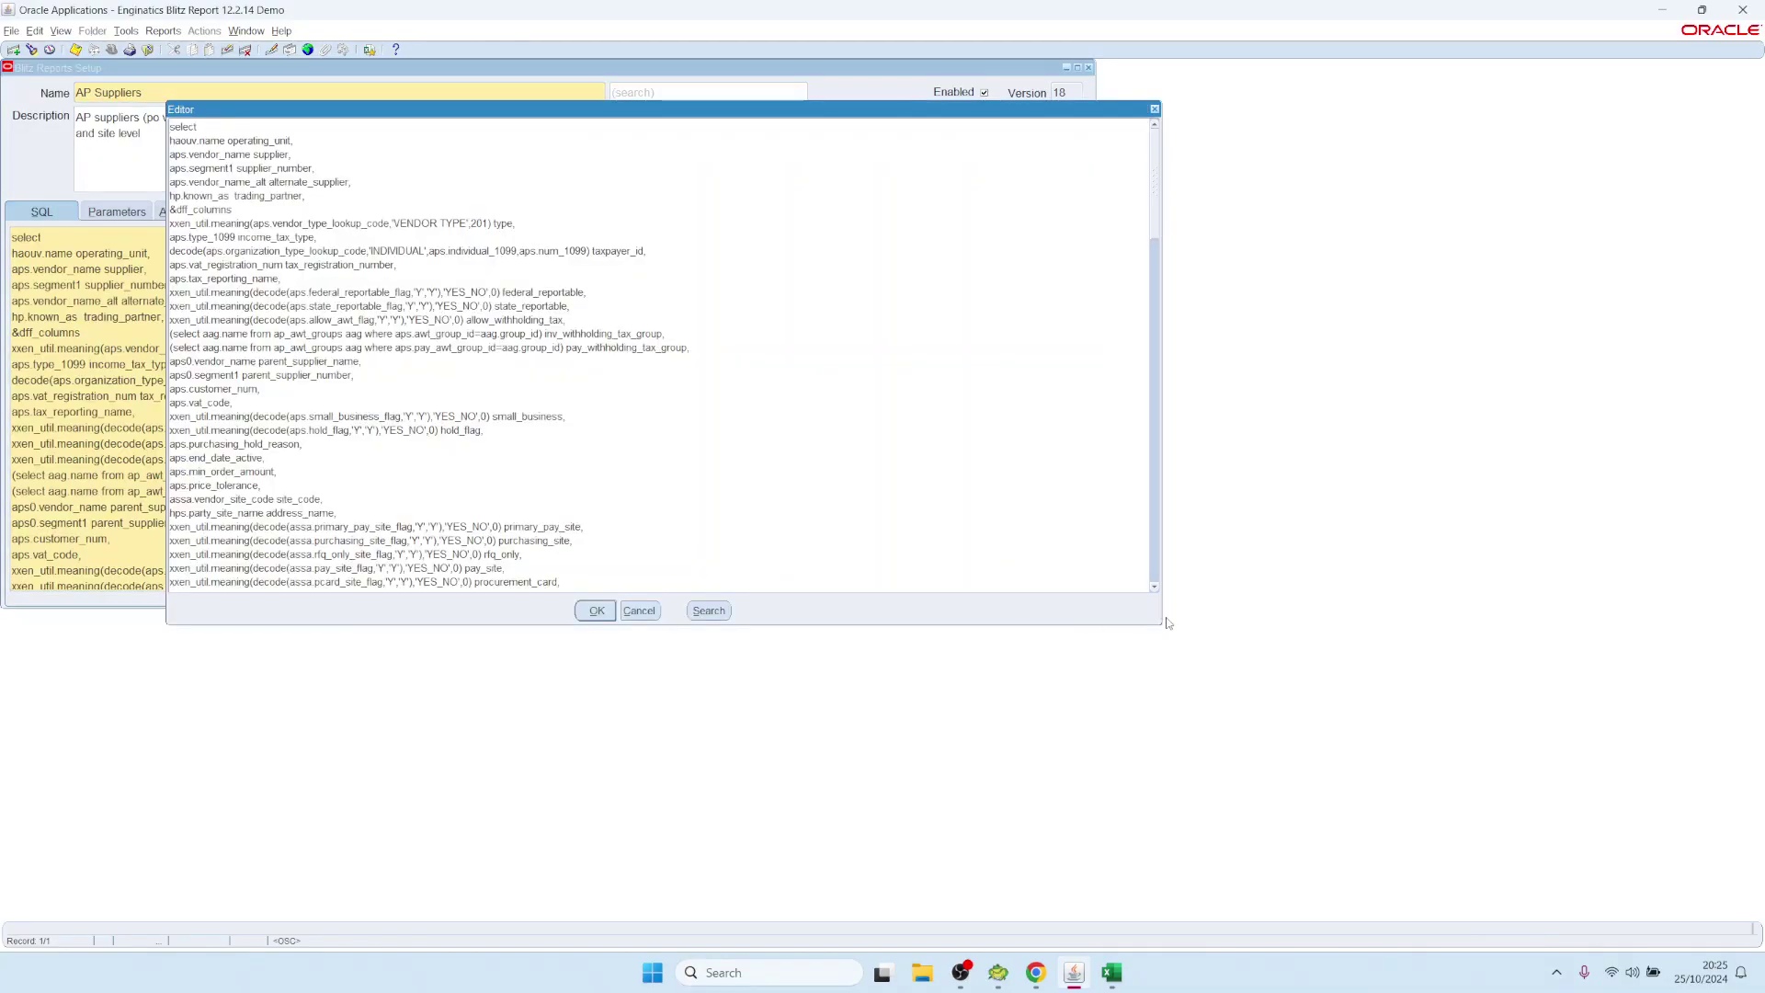
{"action": "left_click_drag", "start_coordinate": [1159, 626], "coordinate": [1705, 873]}
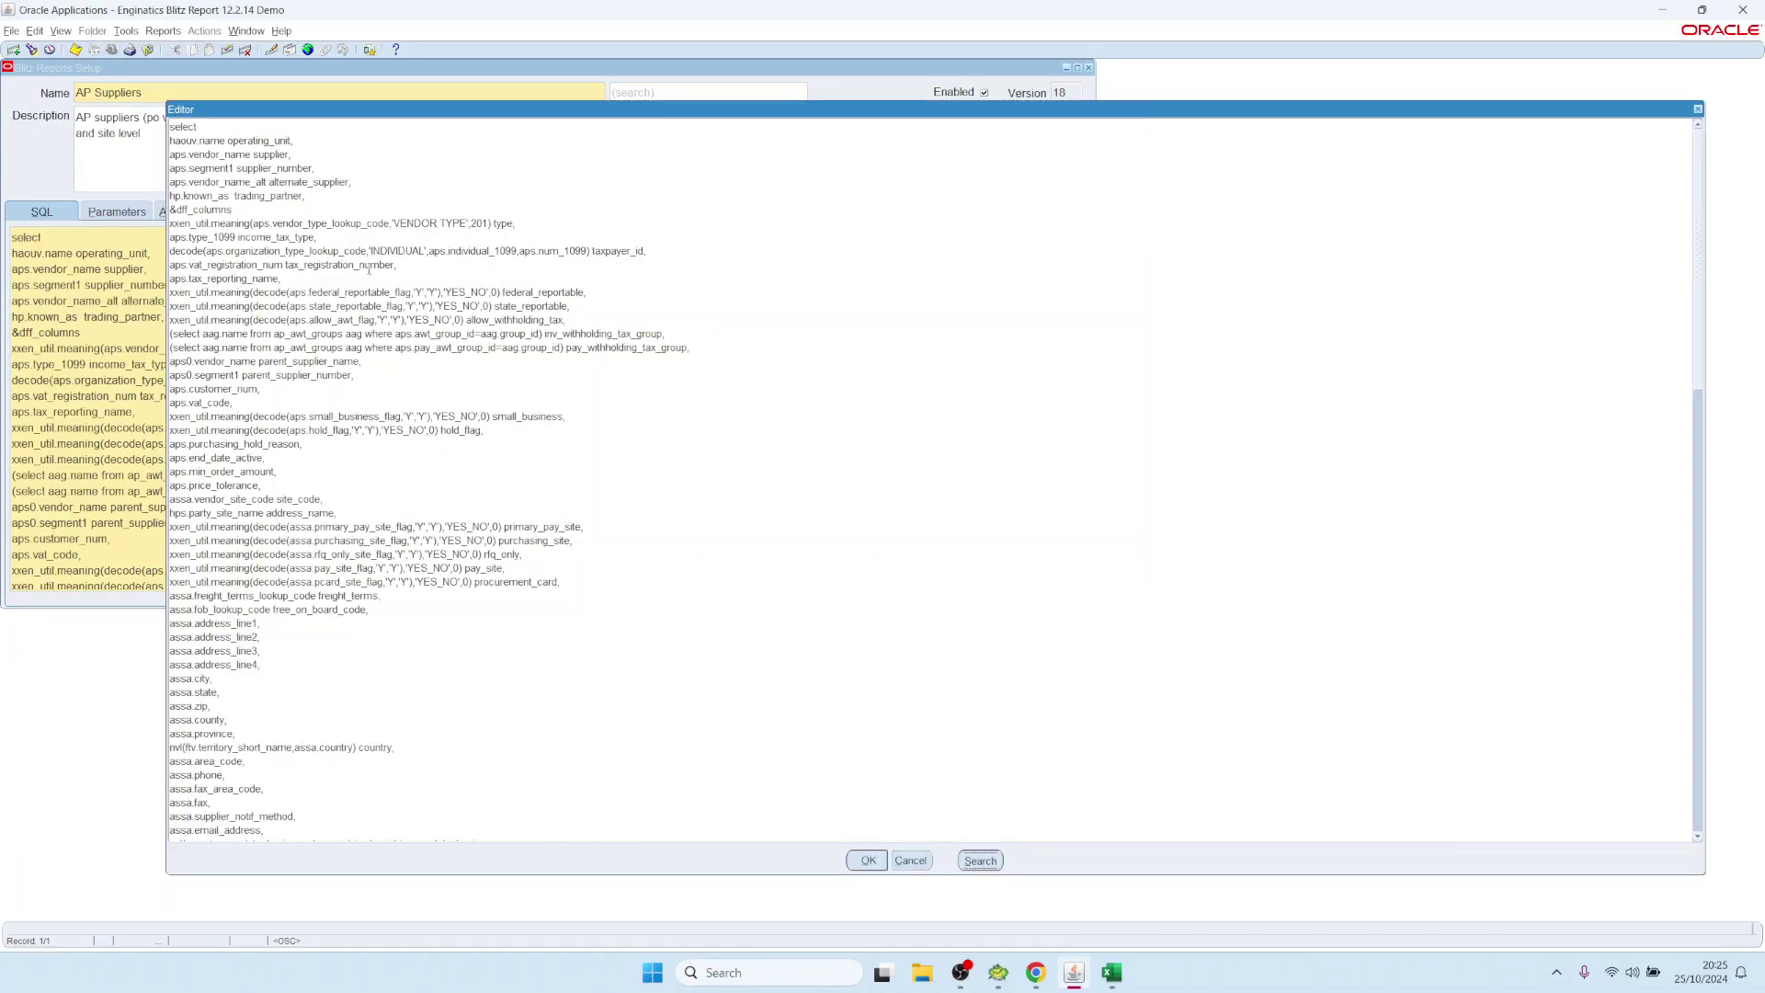
{"action": "key", "text": "alt+s"}
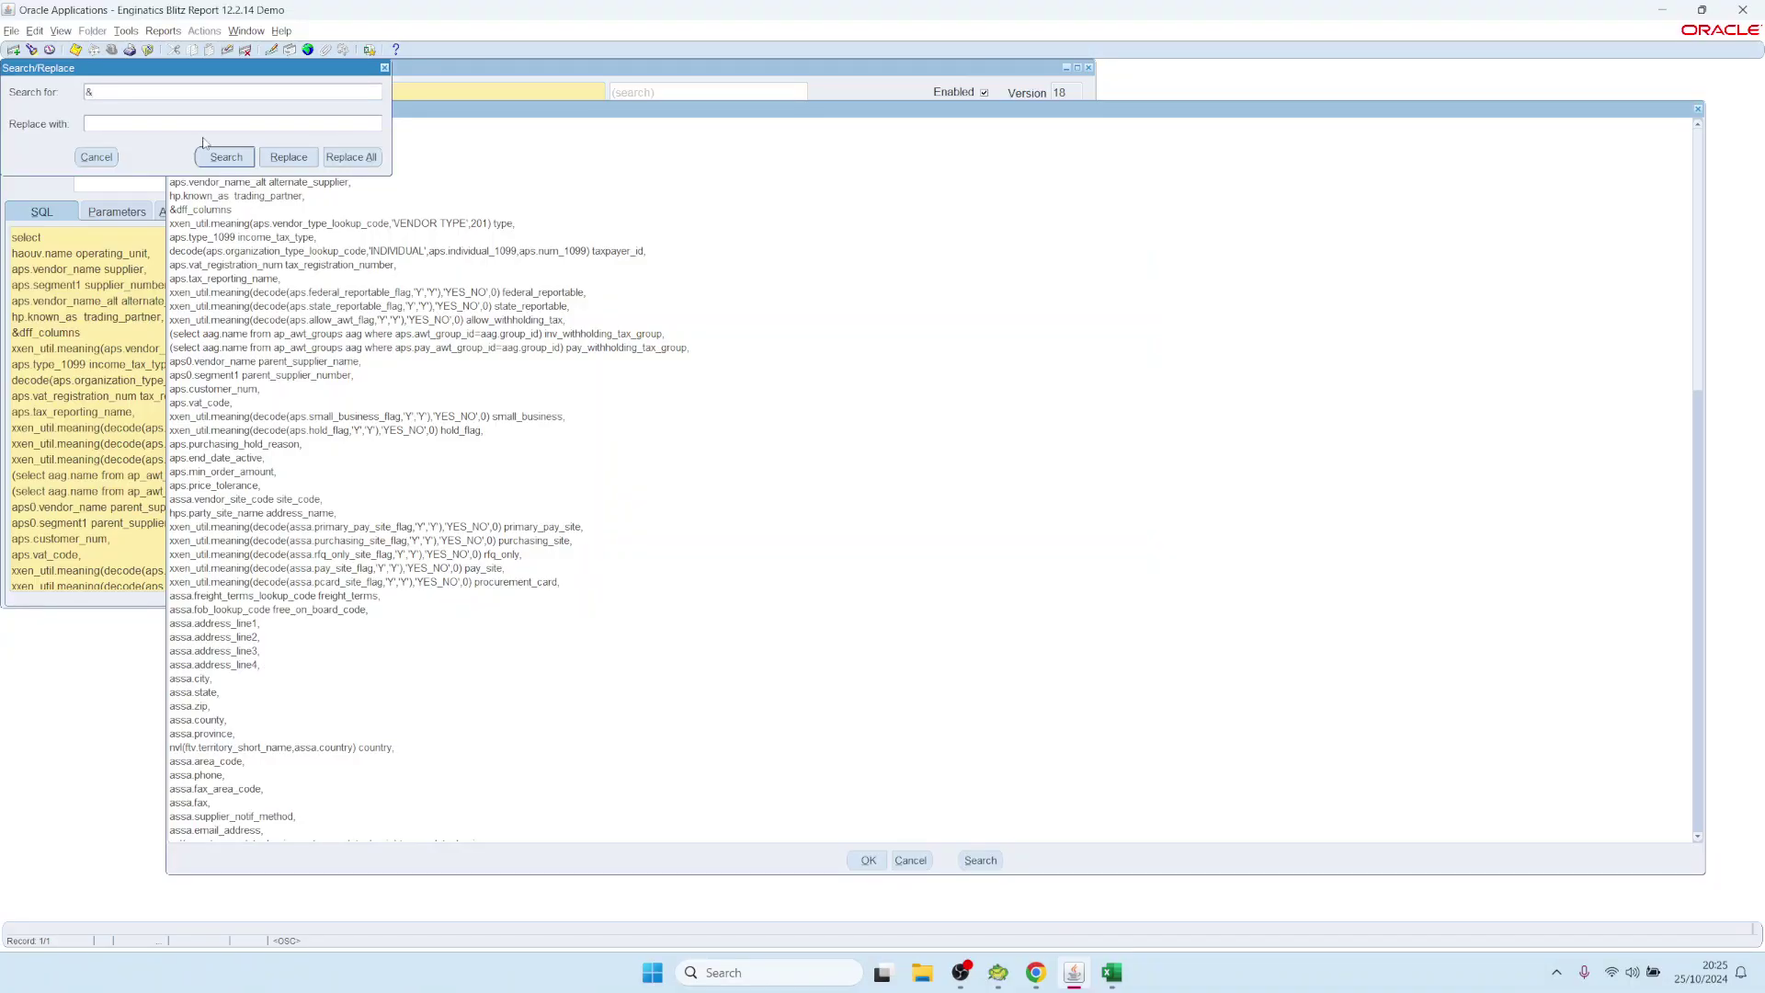
{"action": "left_click", "coordinate": [227, 158]}
{"action": "left_click", "coordinate": [227, 157]}
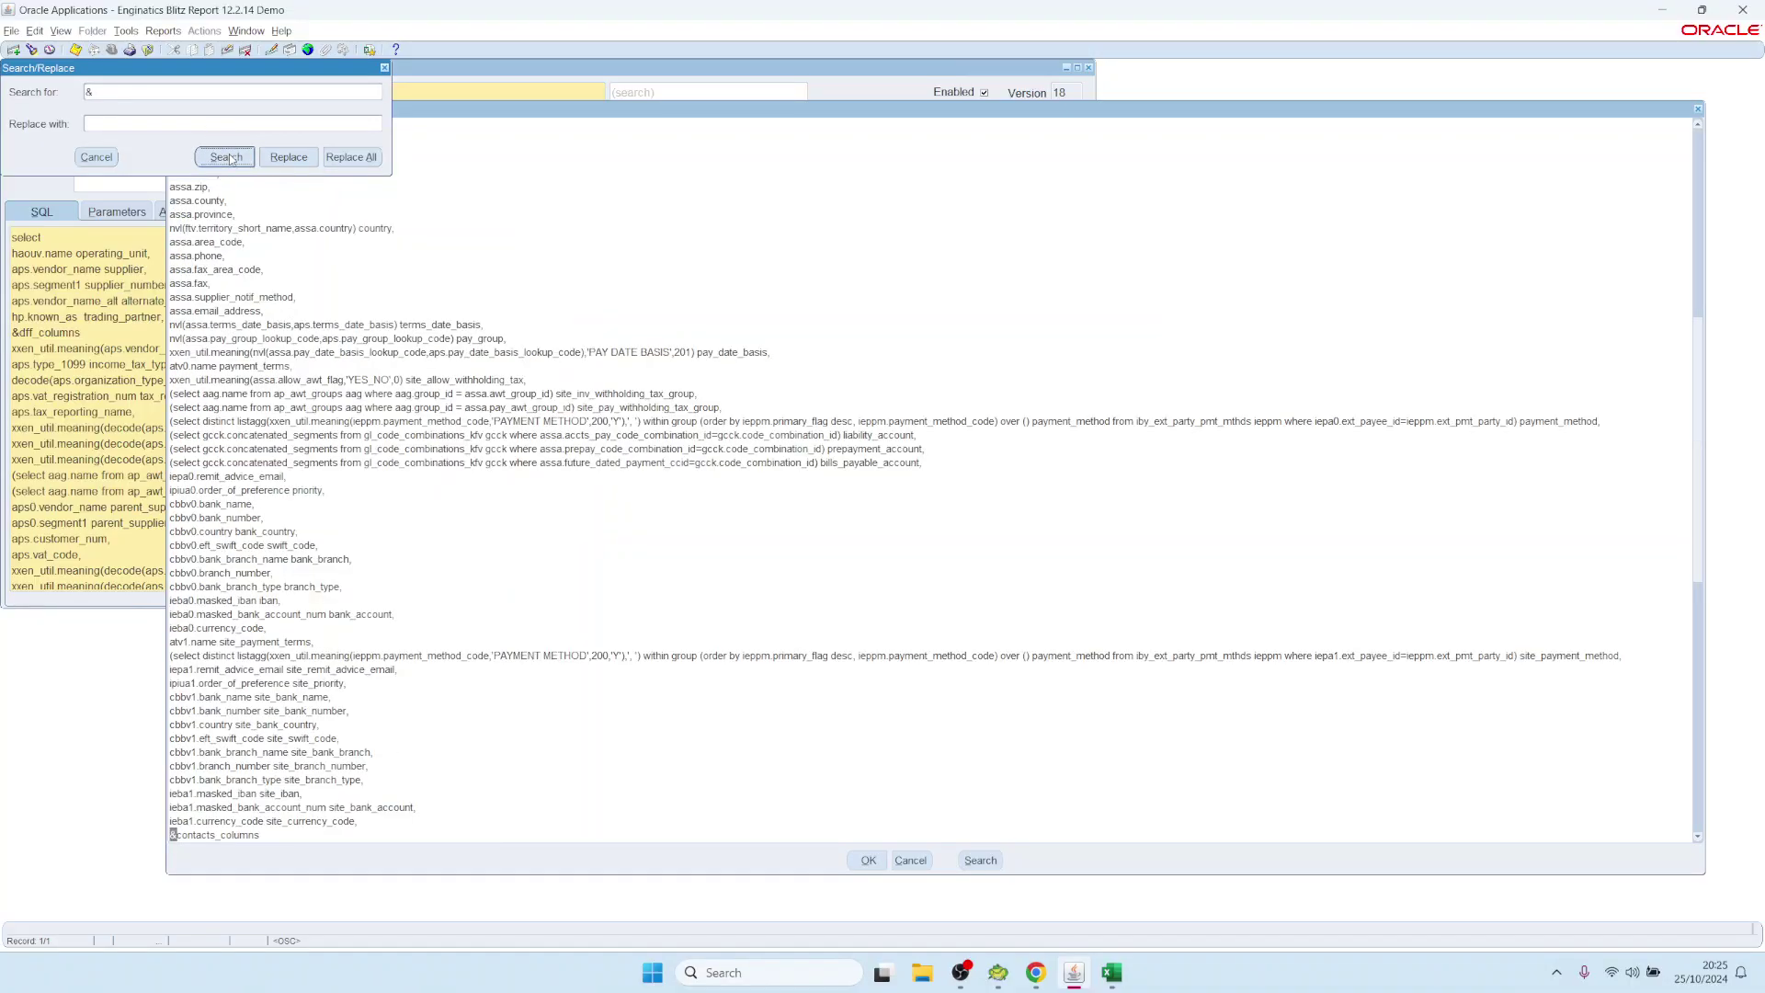
{"action": "left_click", "coordinate": [92, 157]}
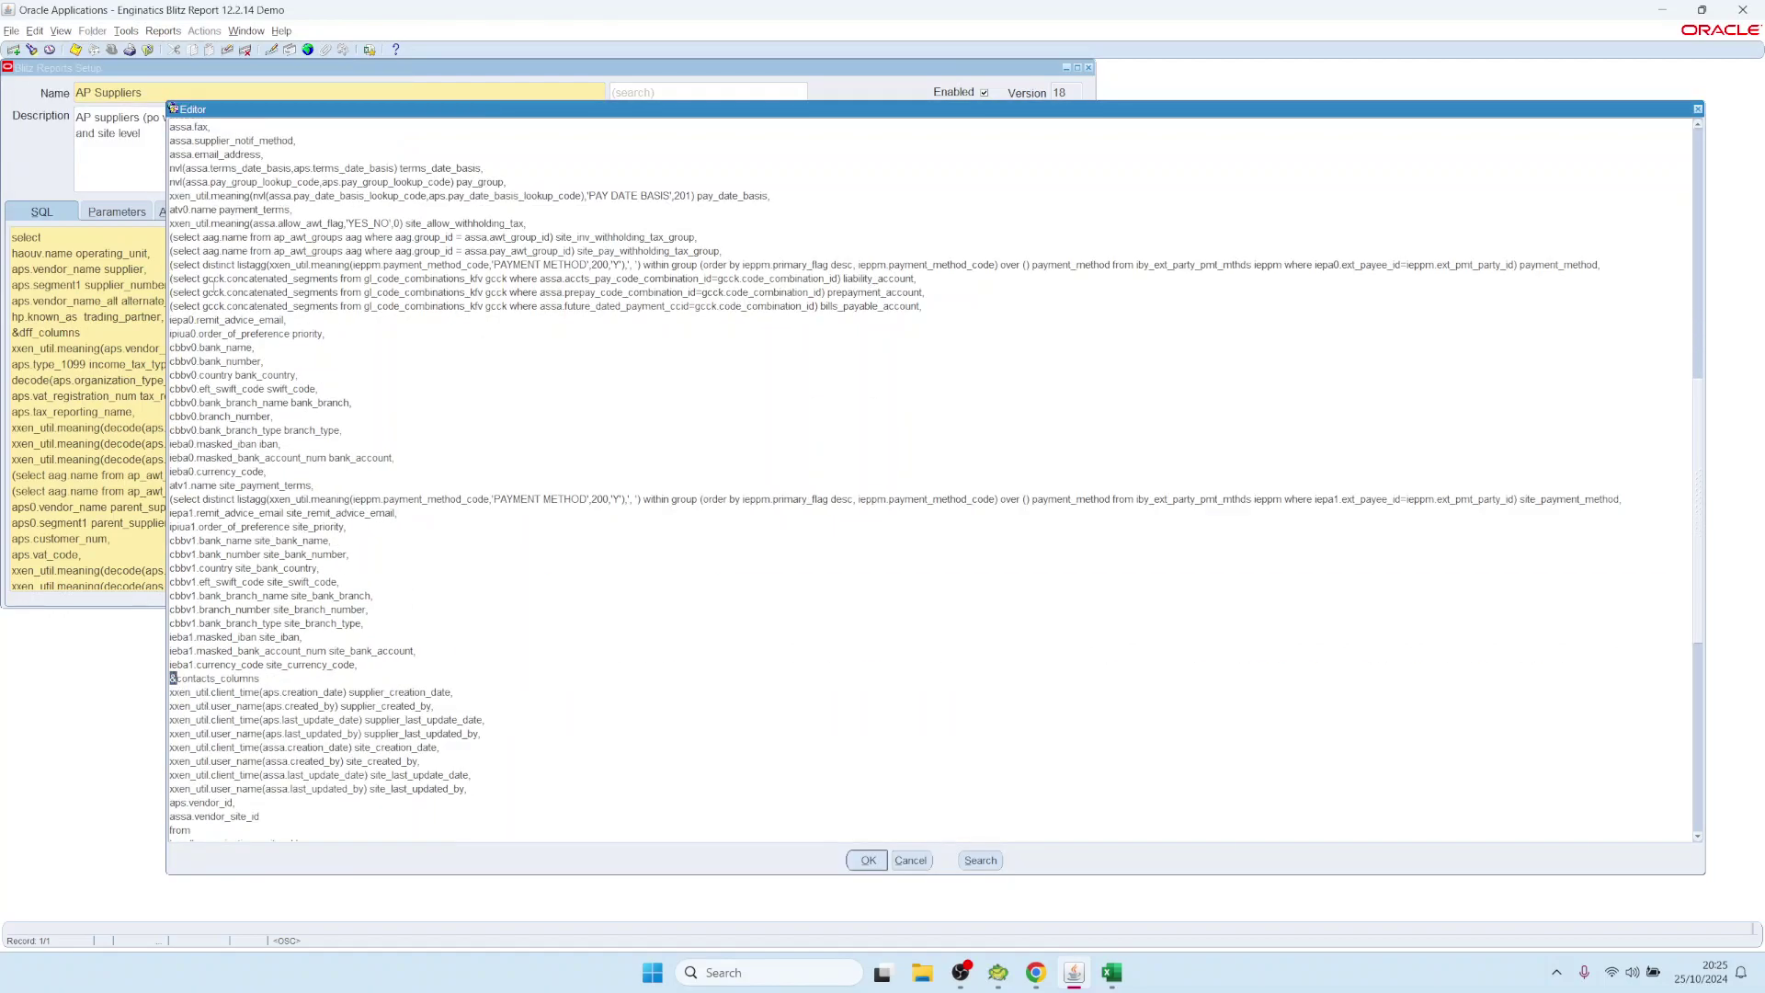
{"action": "left_click_drag", "start_coordinate": [271, 264], "coordinate": [170, 264]}
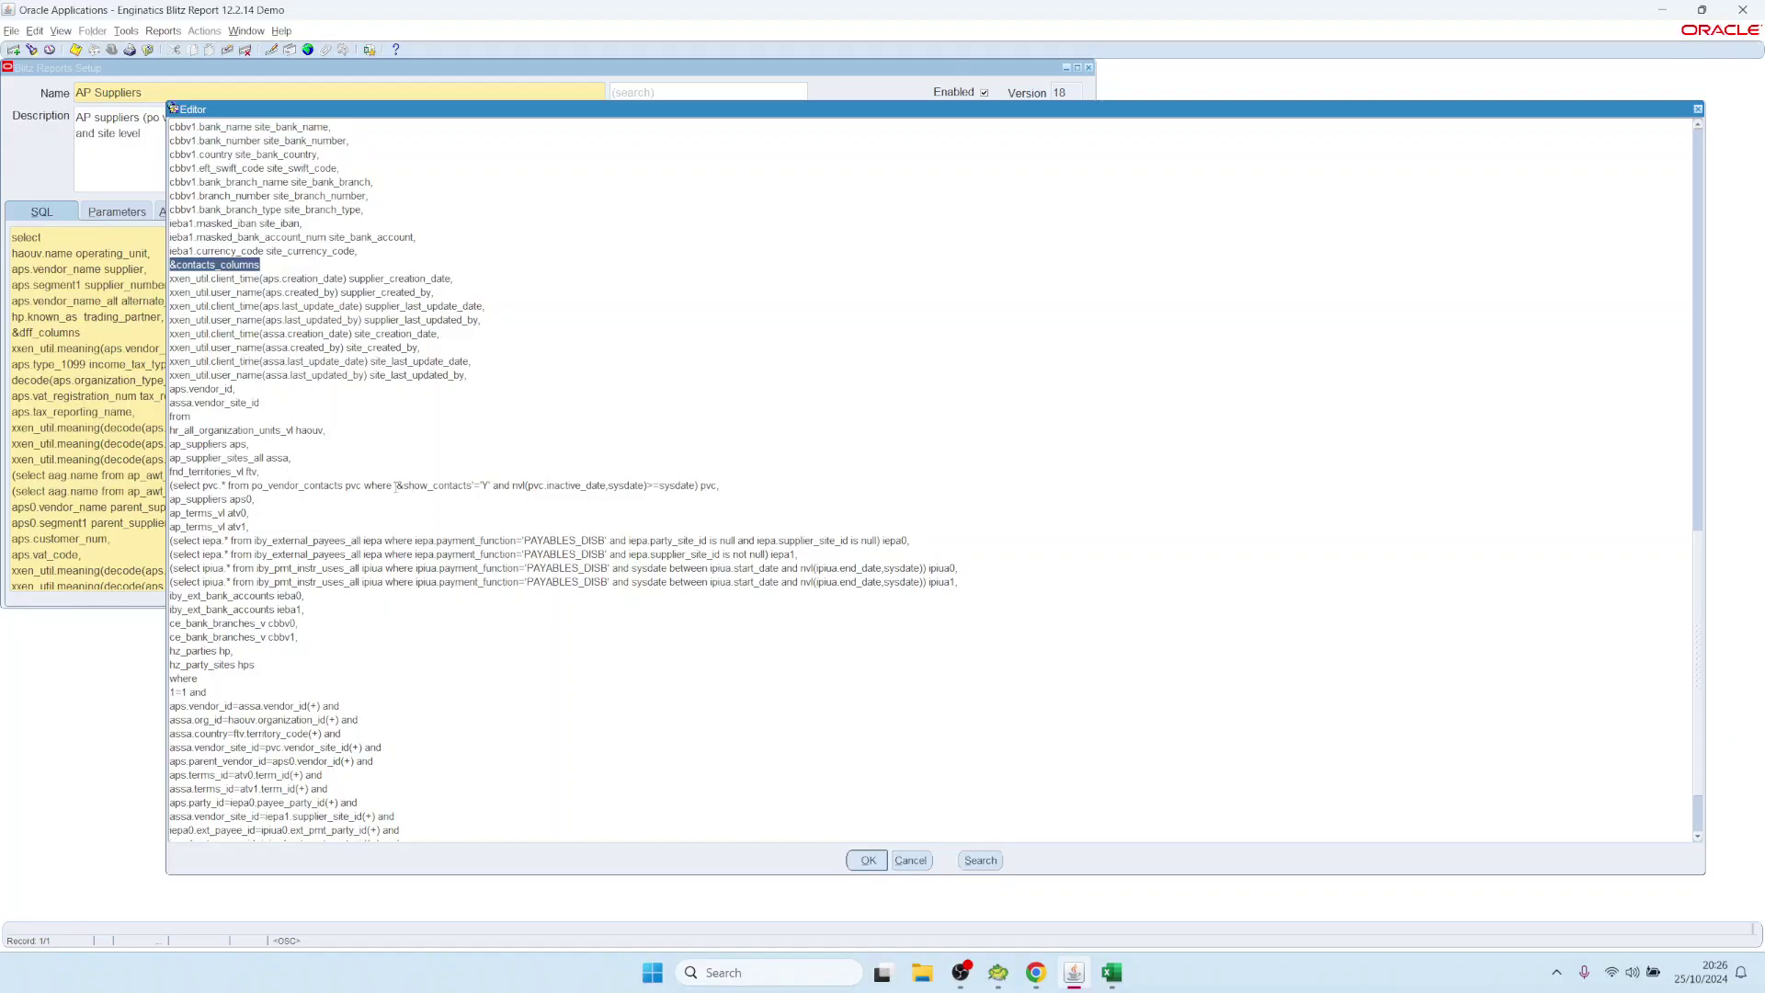
Examine the po_vendor_contacts subquery with its &show_contacts condition and the pvc.vendor_site_id join, then close the SQL editor without changes
{"action": "left_click_drag", "start_coordinate": [399, 485], "coordinate": [472, 484]}
{"action": "left_click_drag", "start_coordinate": [732, 486], "coordinate": [345, 486]}
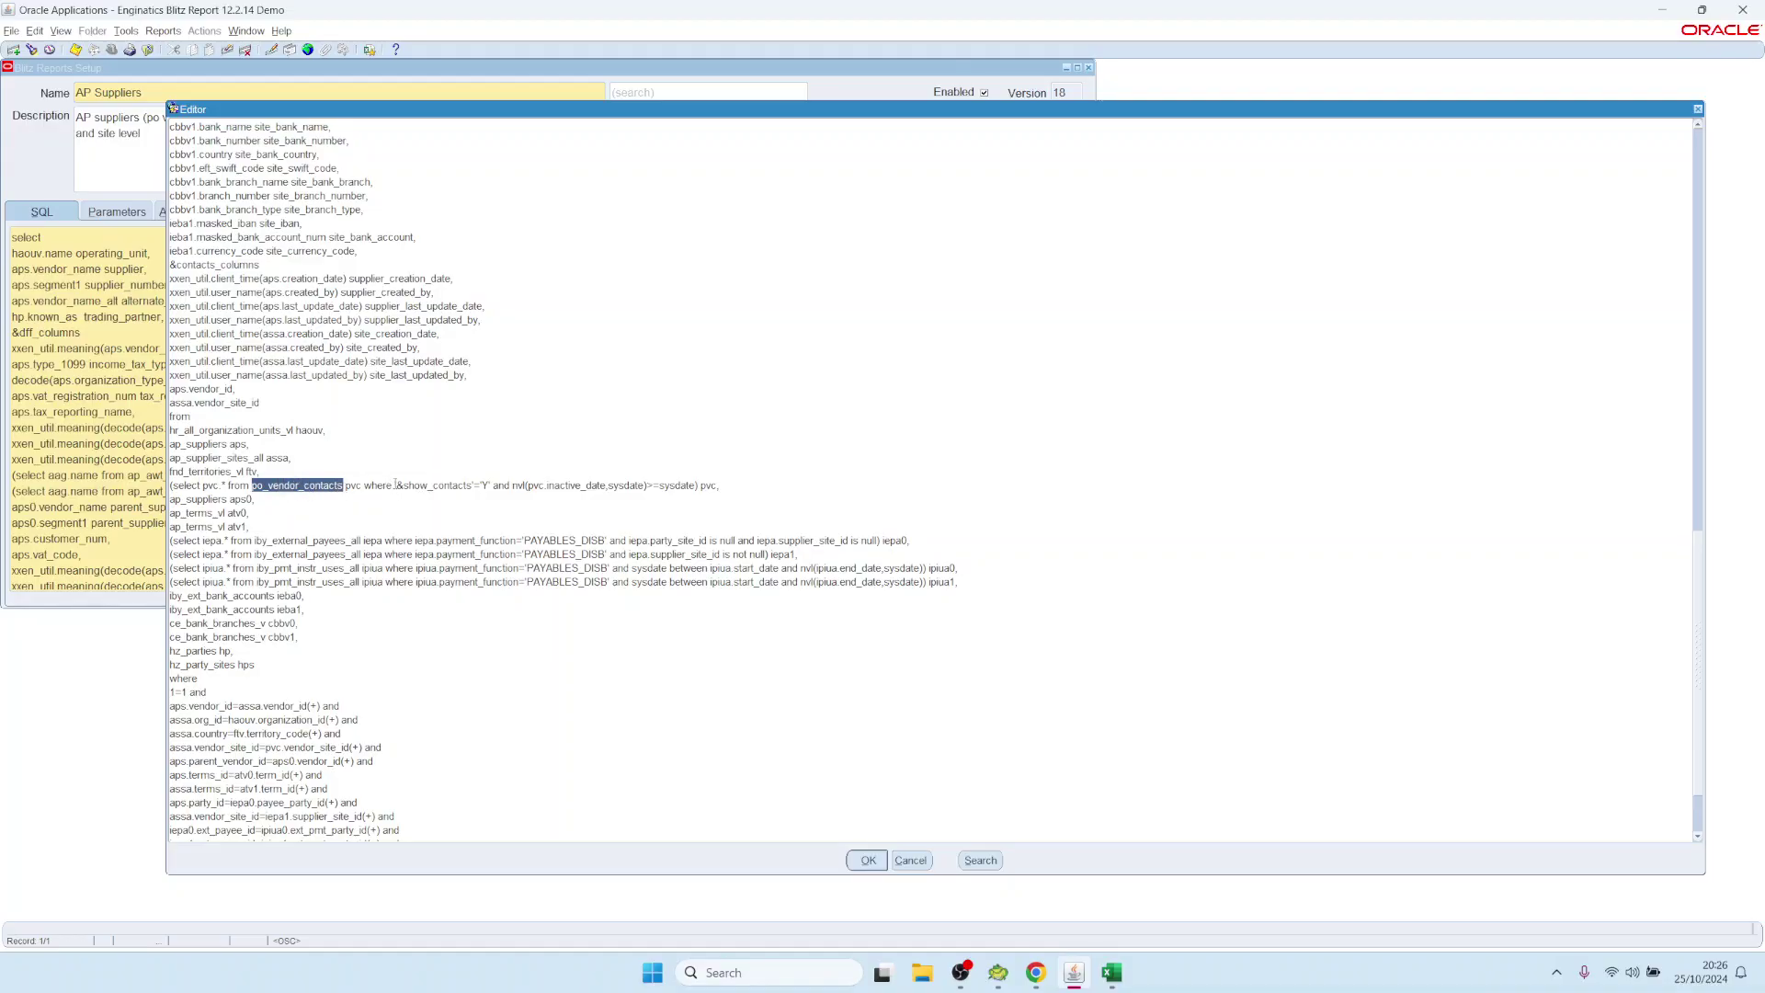
{"action": "left_click_drag", "start_coordinate": [396, 486], "coordinate": [471, 484]}
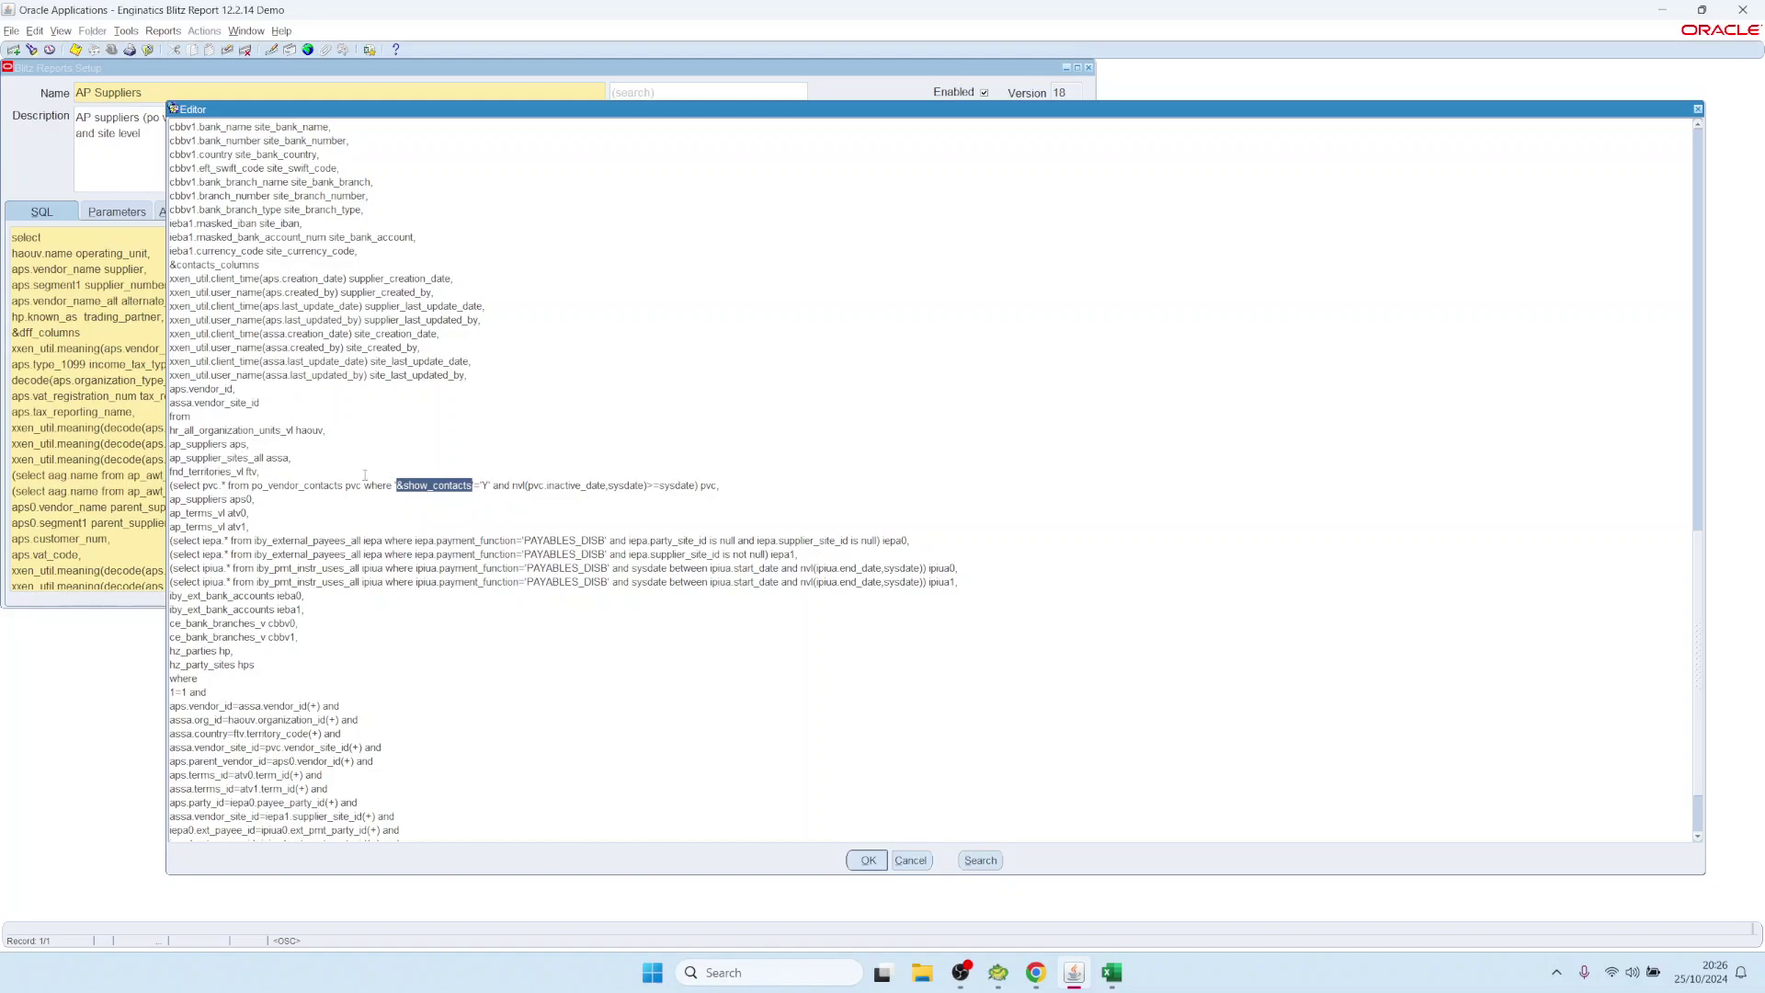
{"action": "left_click_drag", "start_coordinate": [722, 485], "coordinate": [169, 486]}
{"action": "left_click", "coordinate": [712, 487]}
{"action": "double_click", "coordinate": [708, 485]}
{"action": "scroll", "coordinate": [644, 593], "scroll_direction": "down", "scroll_amount": 3}
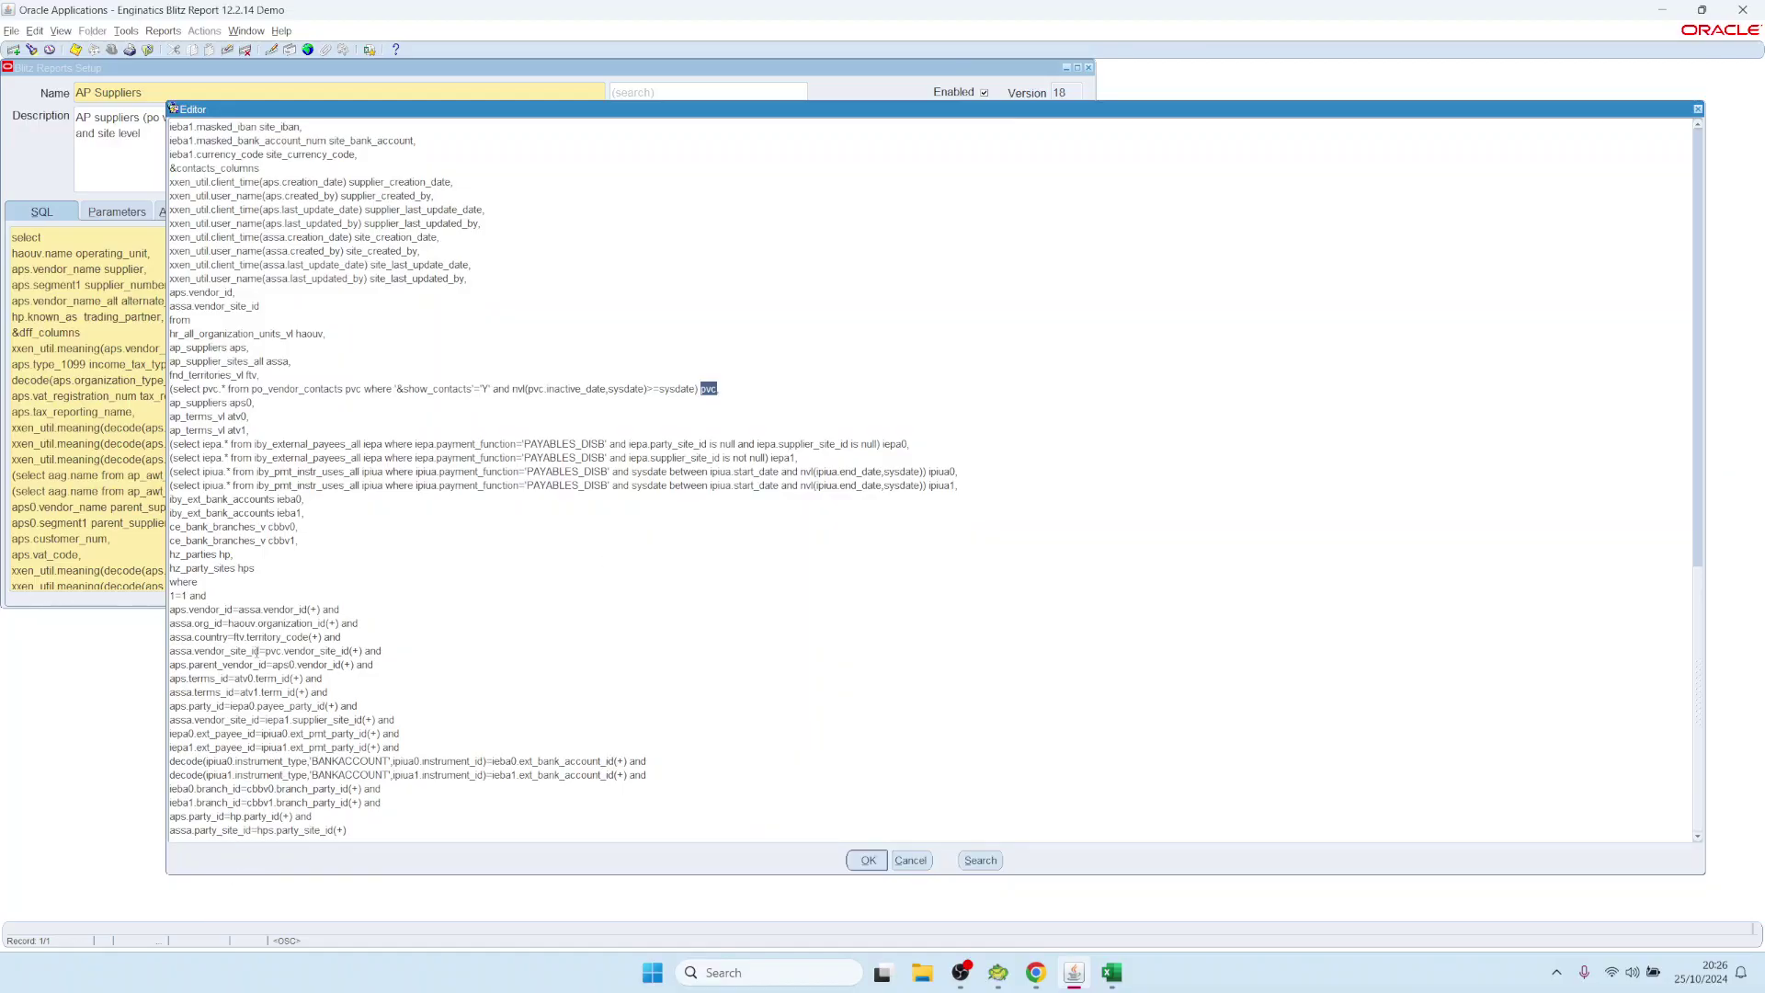
{"action": "left_click_drag", "start_coordinate": [265, 651], "coordinate": [393, 651]}
{"action": "left_click", "coordinate": [897, 861]}
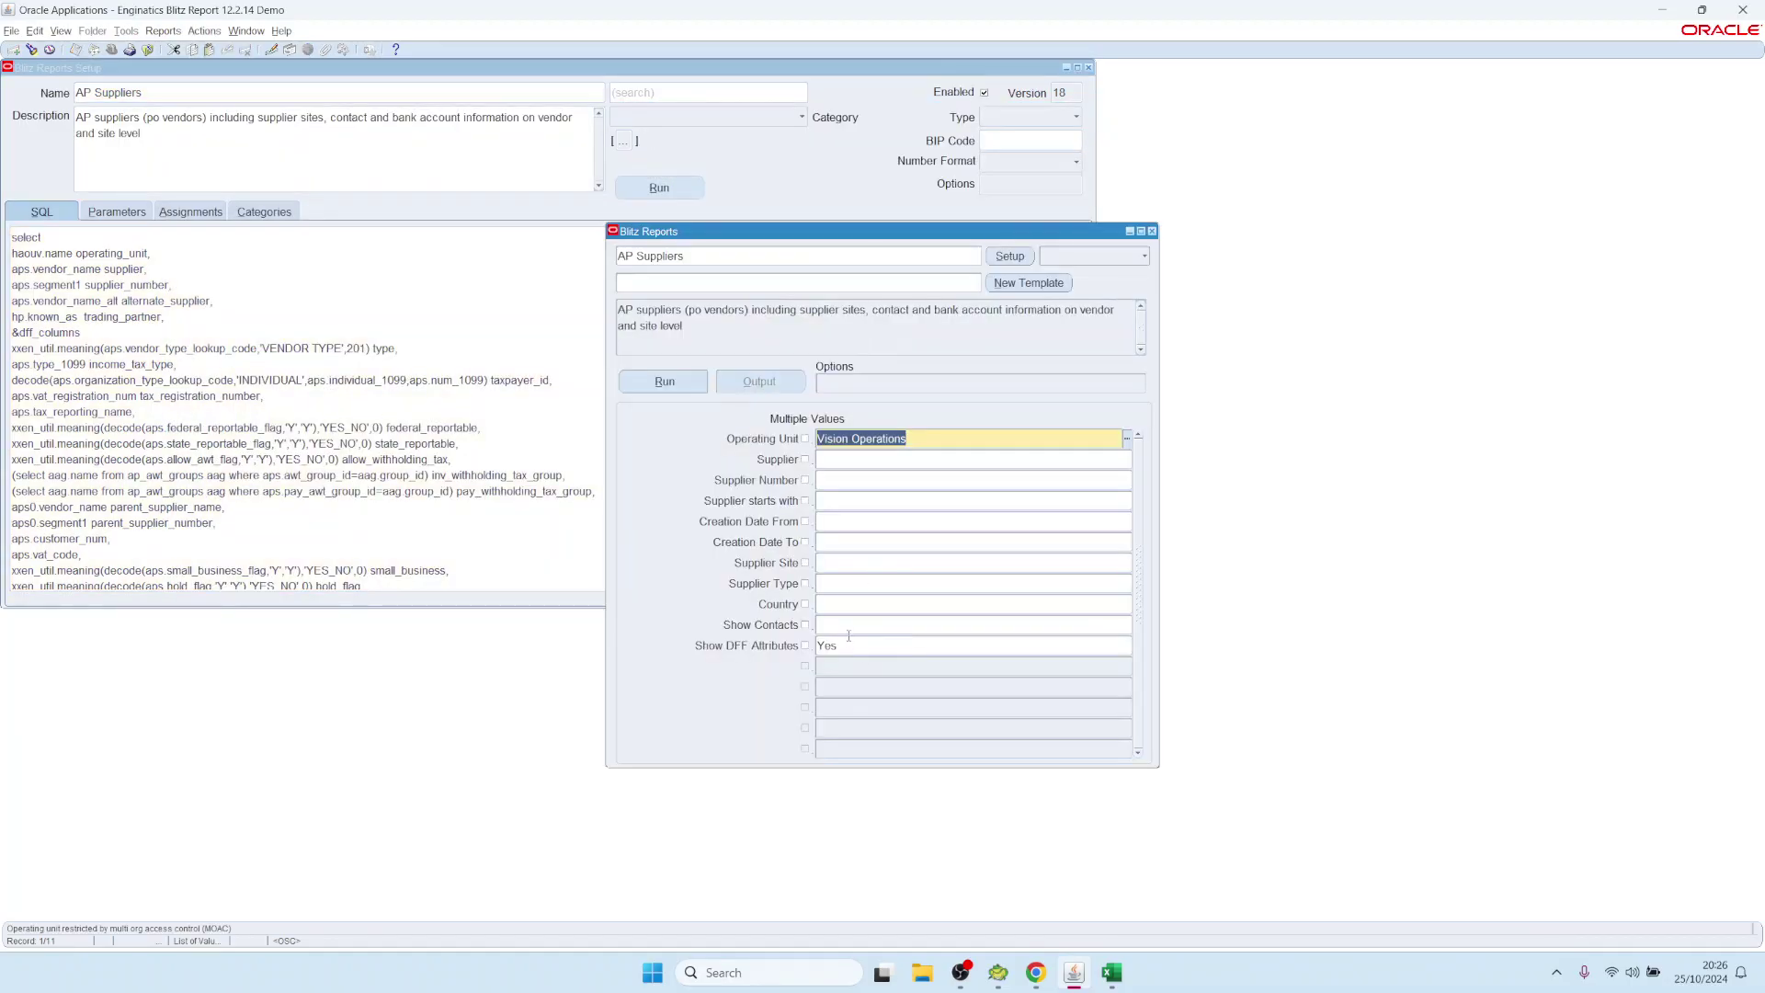
Run the AP Suppliers report for Vision Operations with Show Contacts set to Yes
{"action": "left_click", "coordinate": [864, 623]}
{"action": "type", "text": "Yes"}
{"action": "key", "text": "Tab"}
{"action": "left_click", "coordinate": [669, 384]}
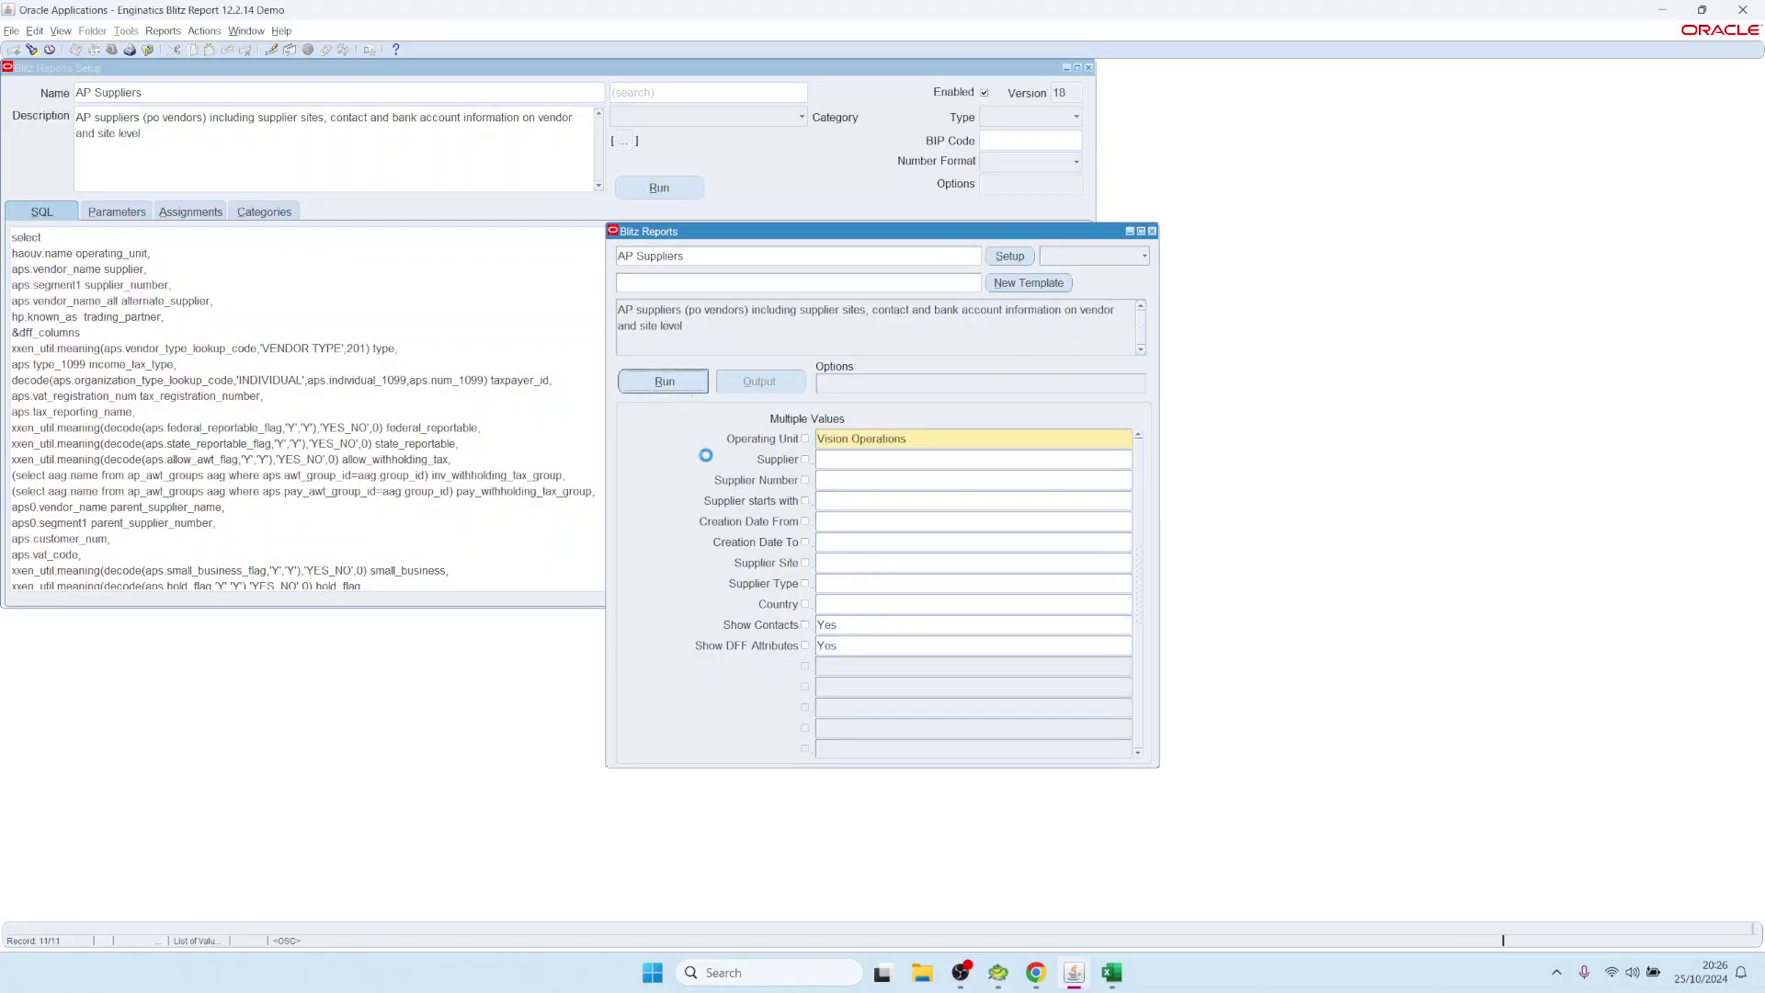
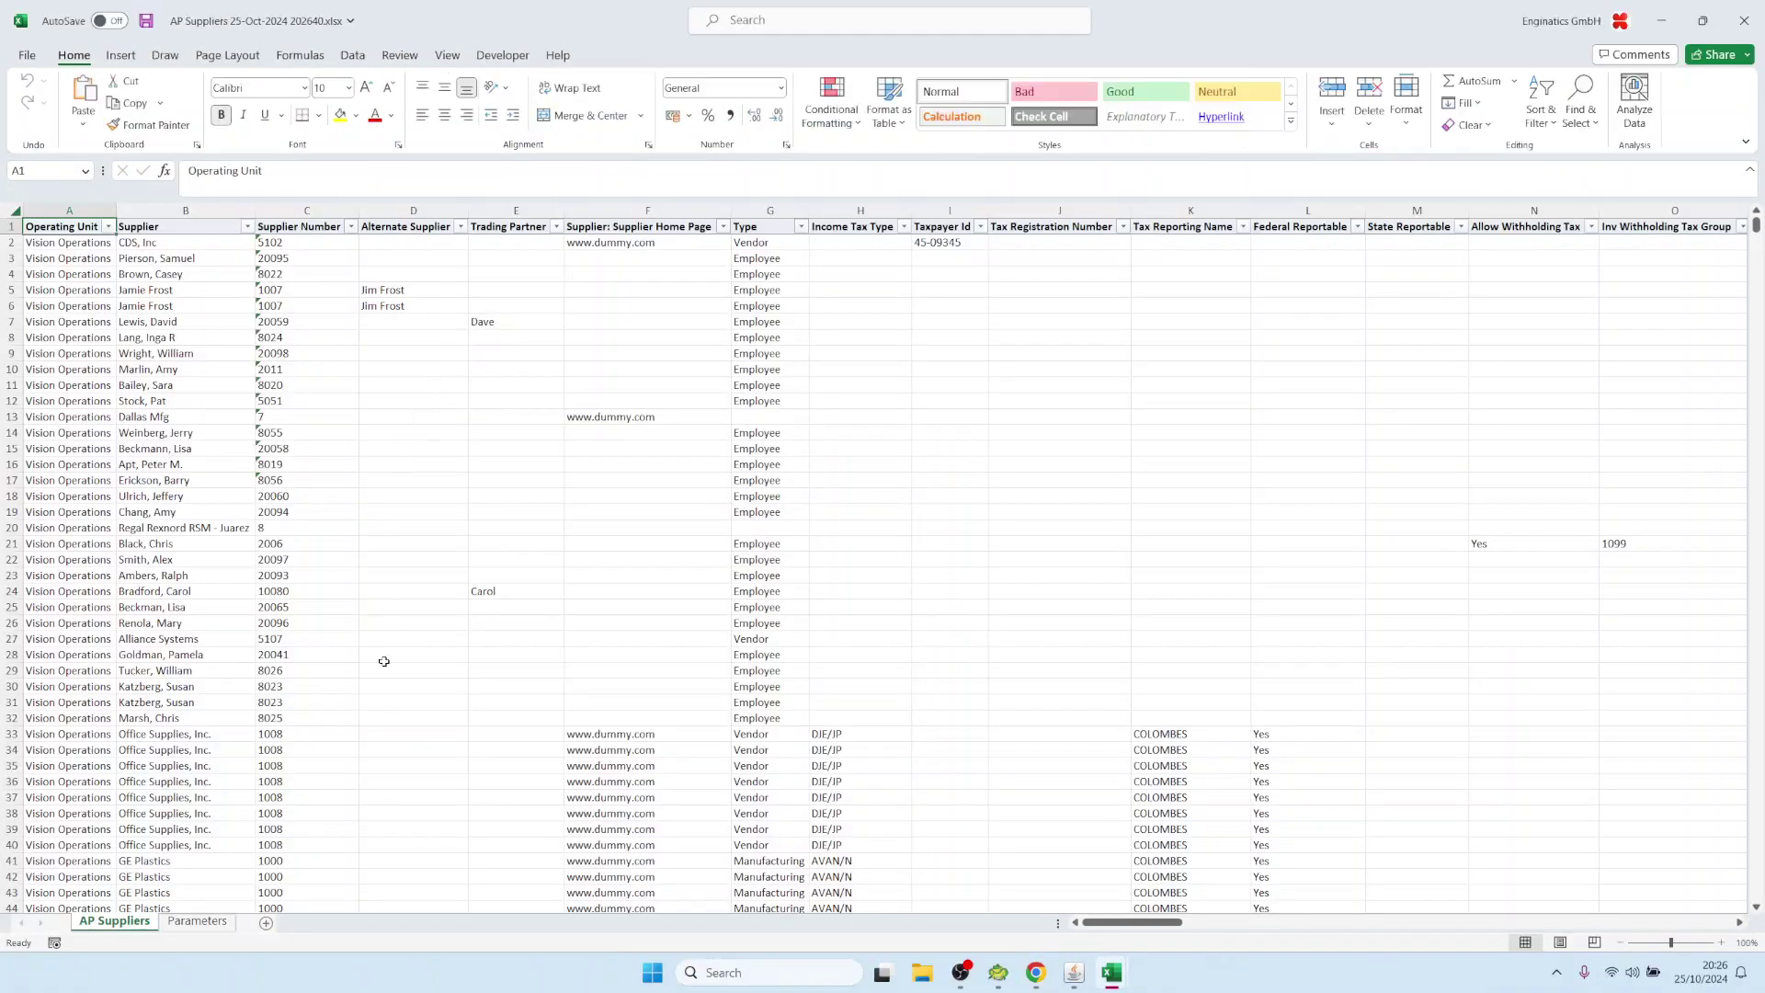
Inspect the executed SQL on the Parameters sheet of the AP Suppliers Excel output and leave the cell unchanged
{"action": "left_click", "coordinate": [975, 427]}
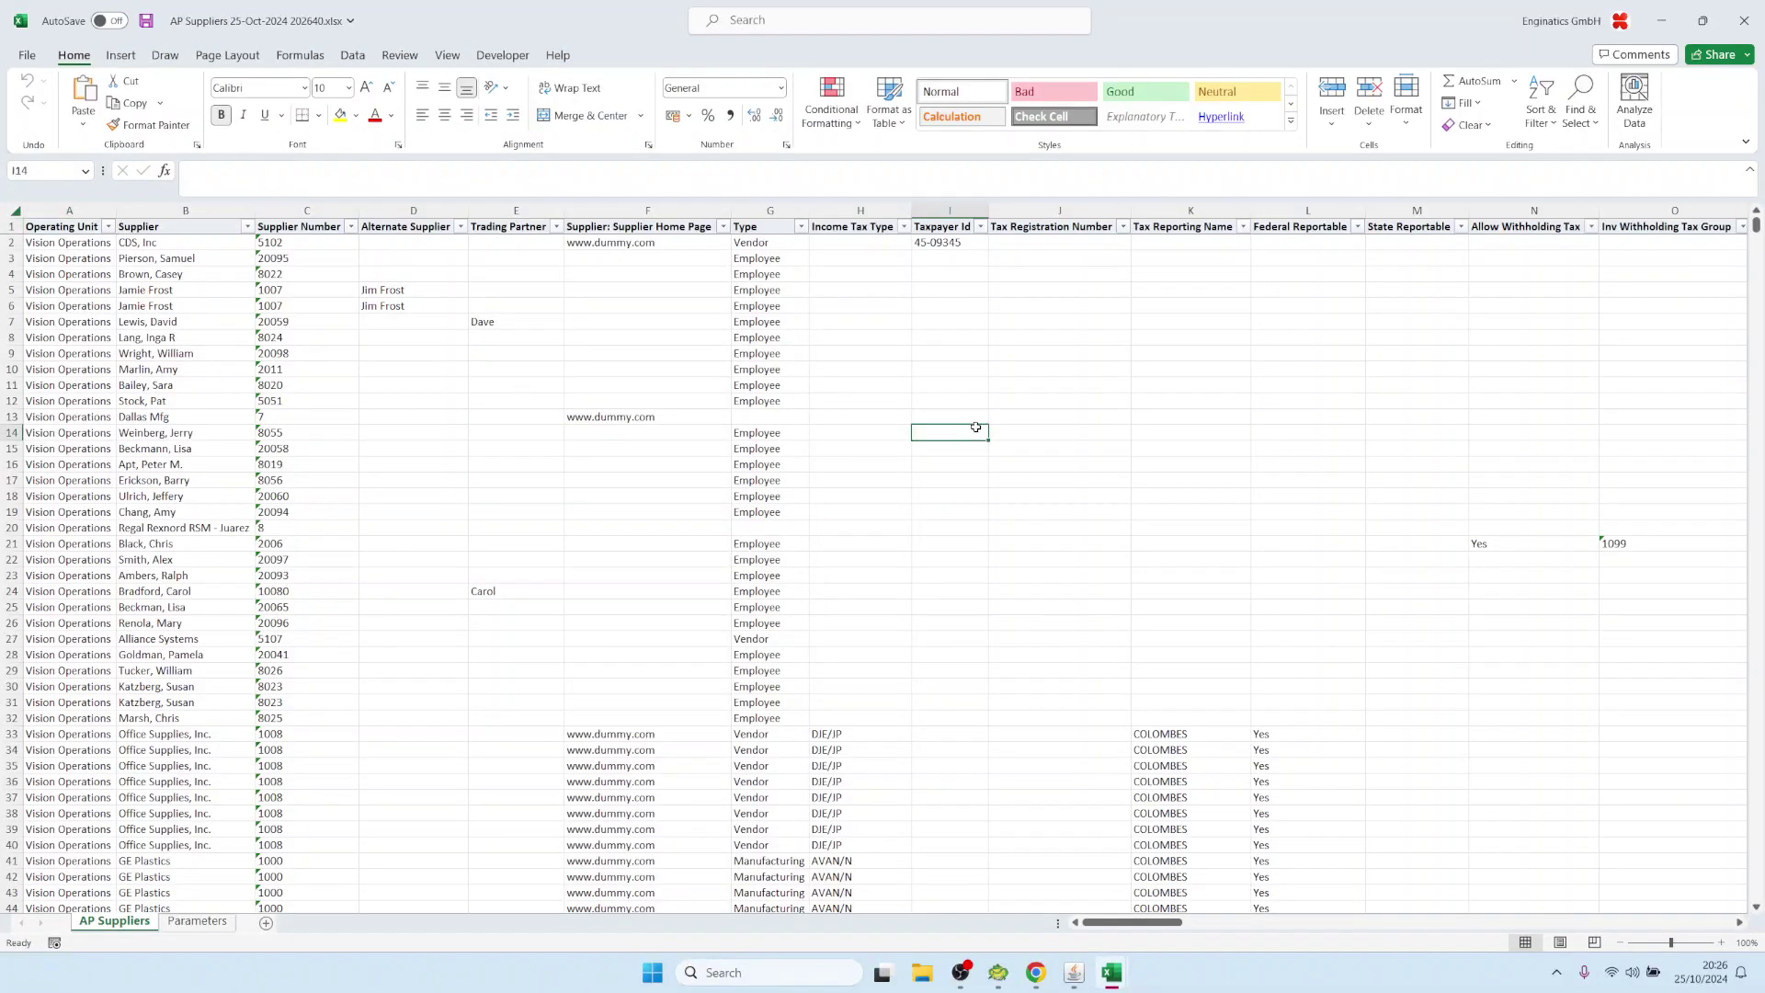
{"action": "left_click", "coordinate": [1269, 640]}
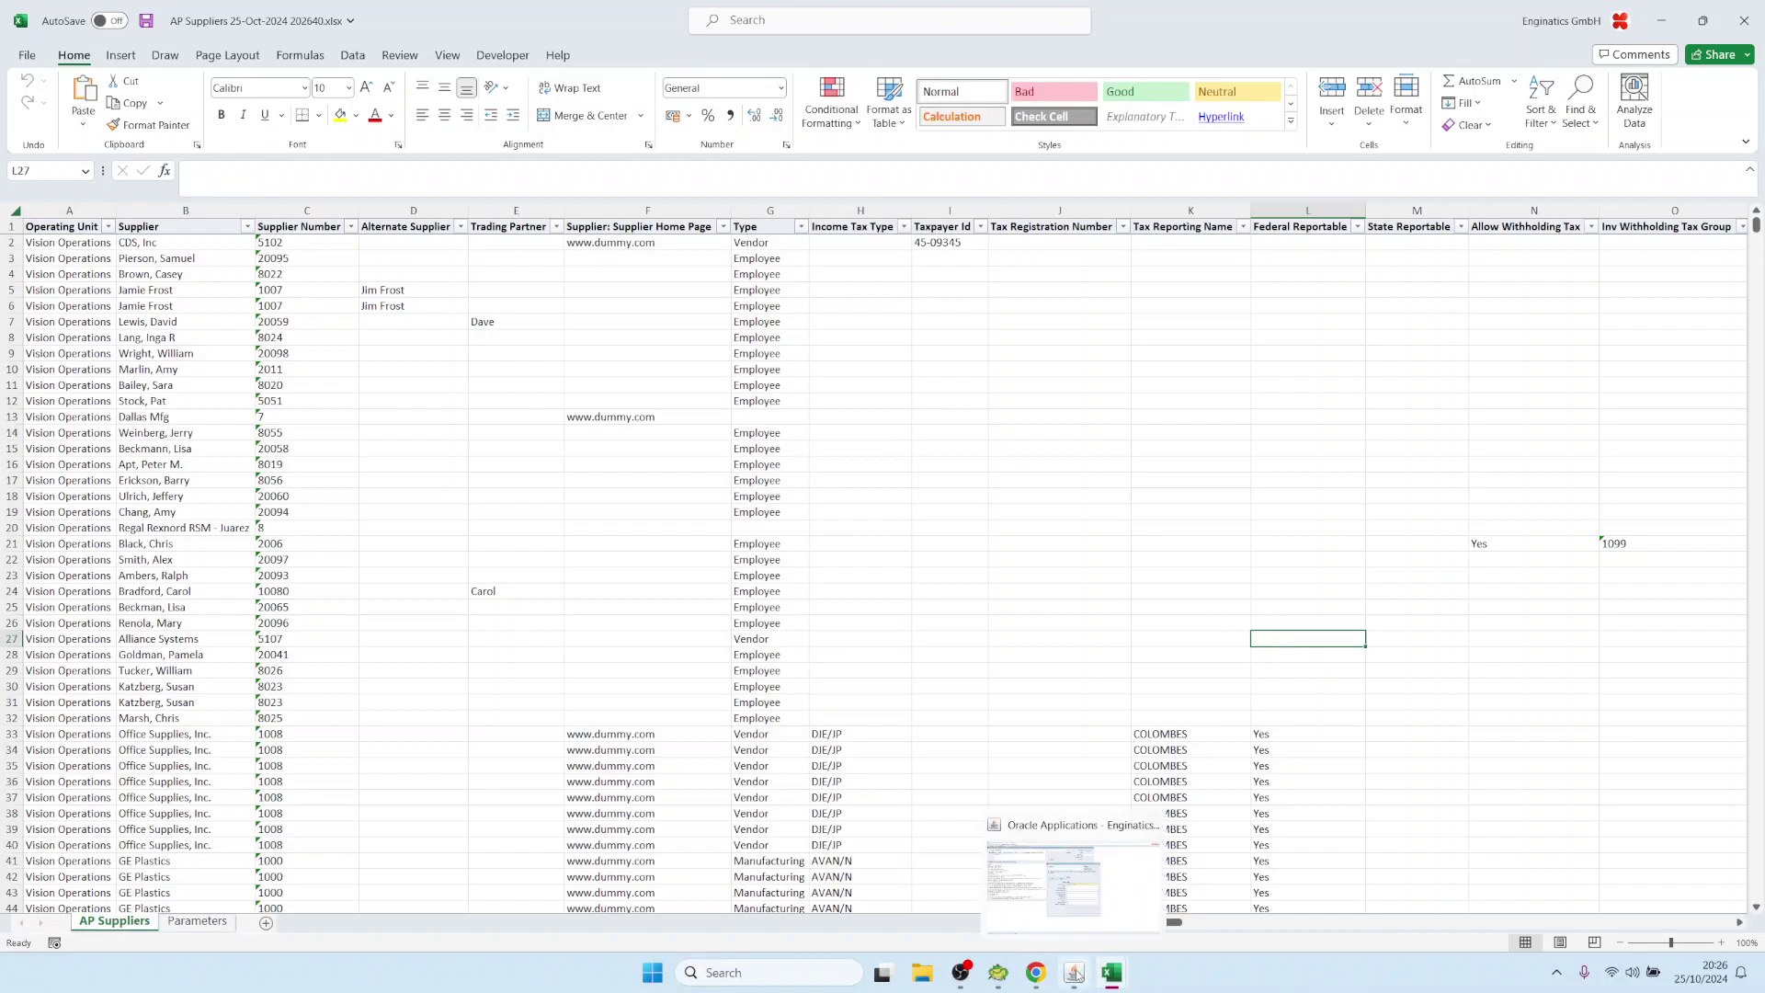
{"action": "left_click", "coordinate": [1111, 973]}
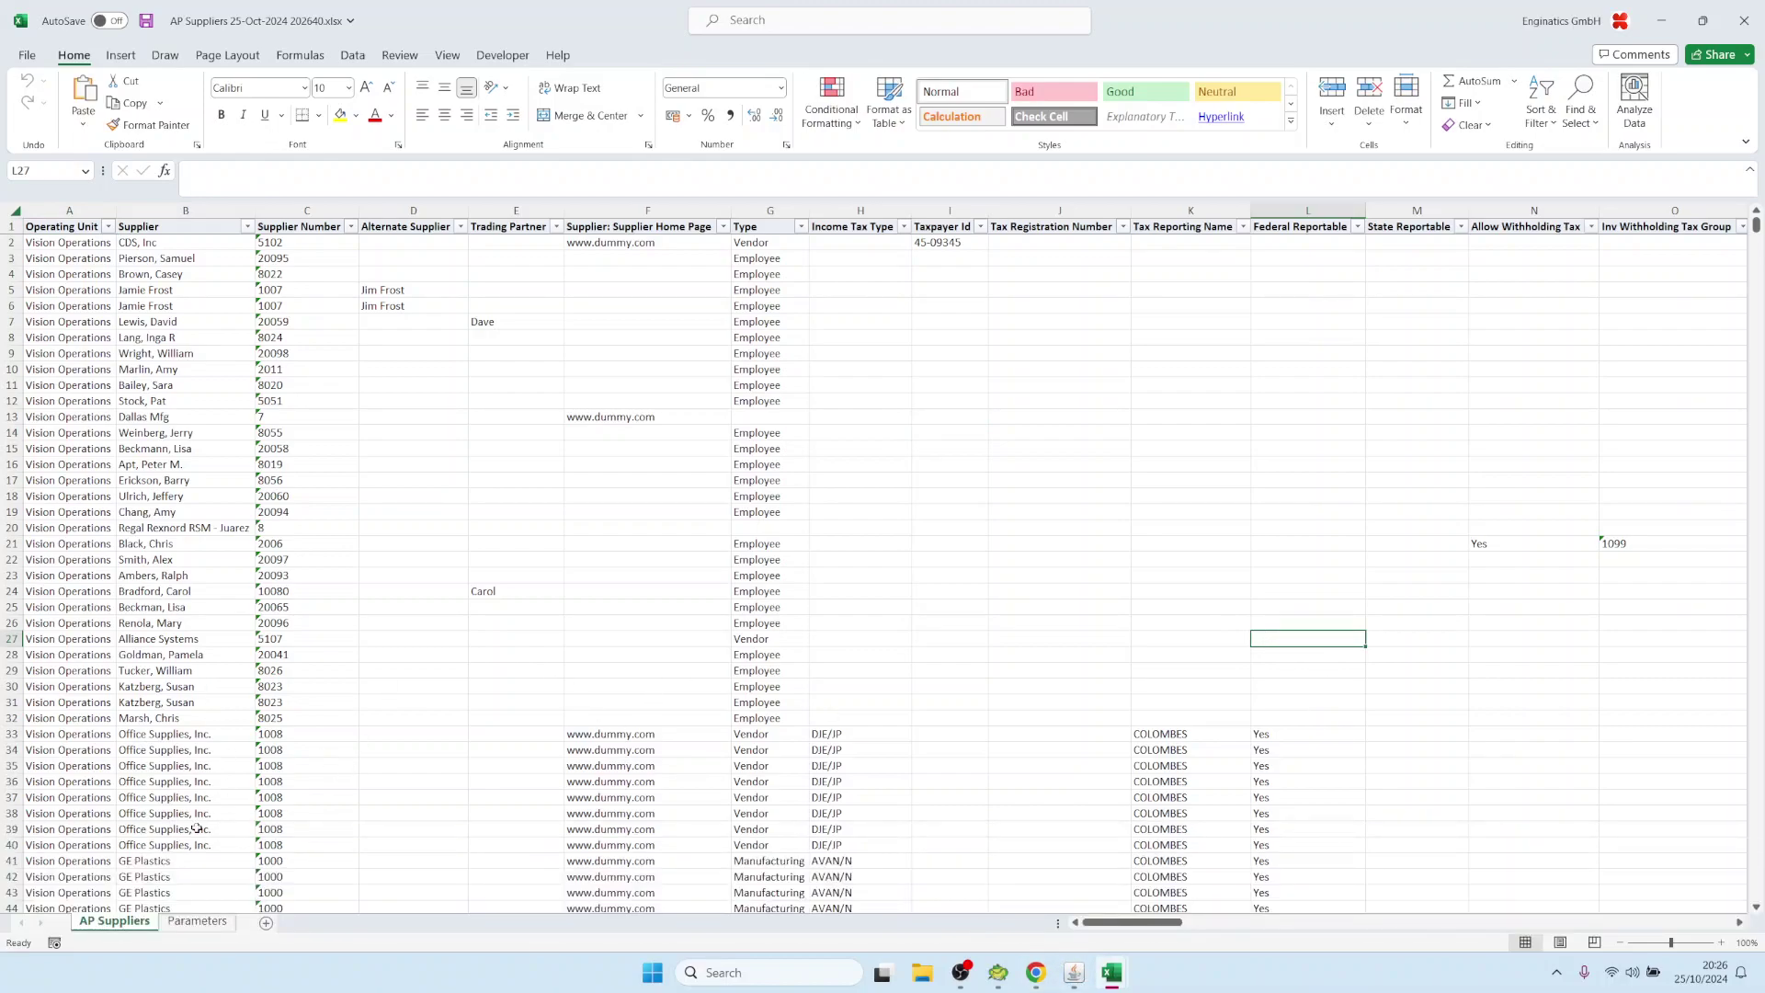
{"action": "left_click", "coordinate": [207, 921]}
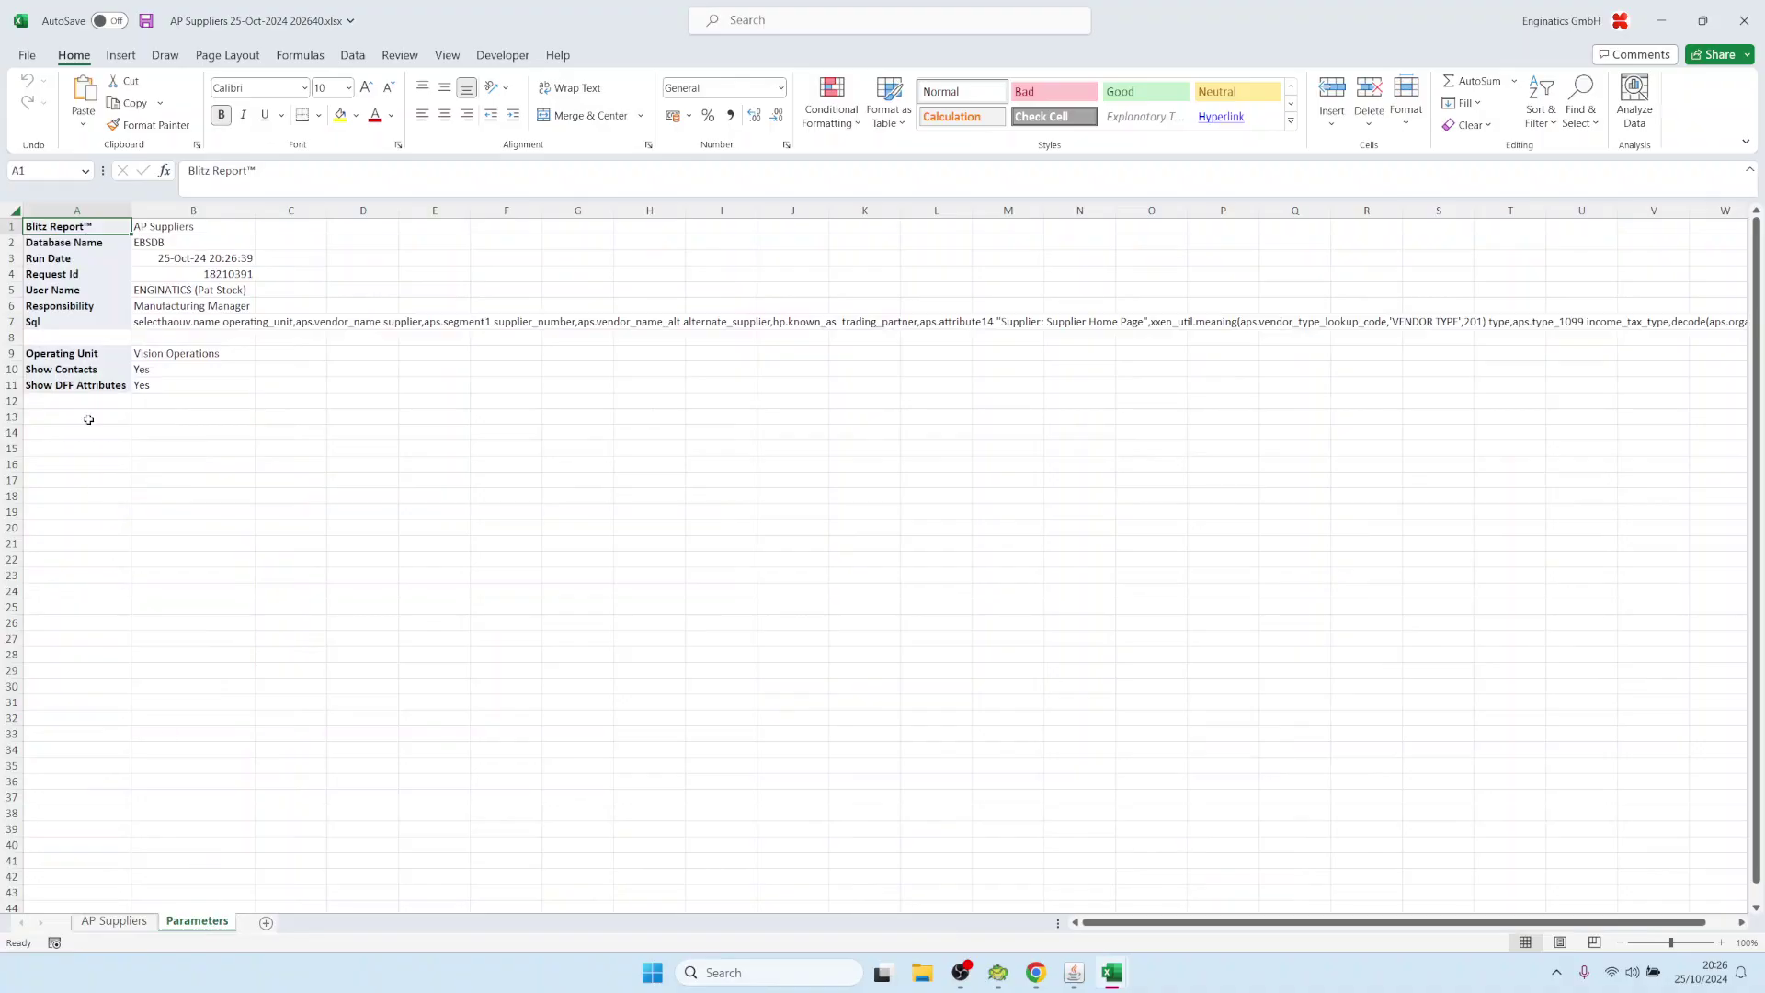
{"action": "double_click", "coordinate": [177, 322]}
{"action": "key", "text": "ctrl+a"}
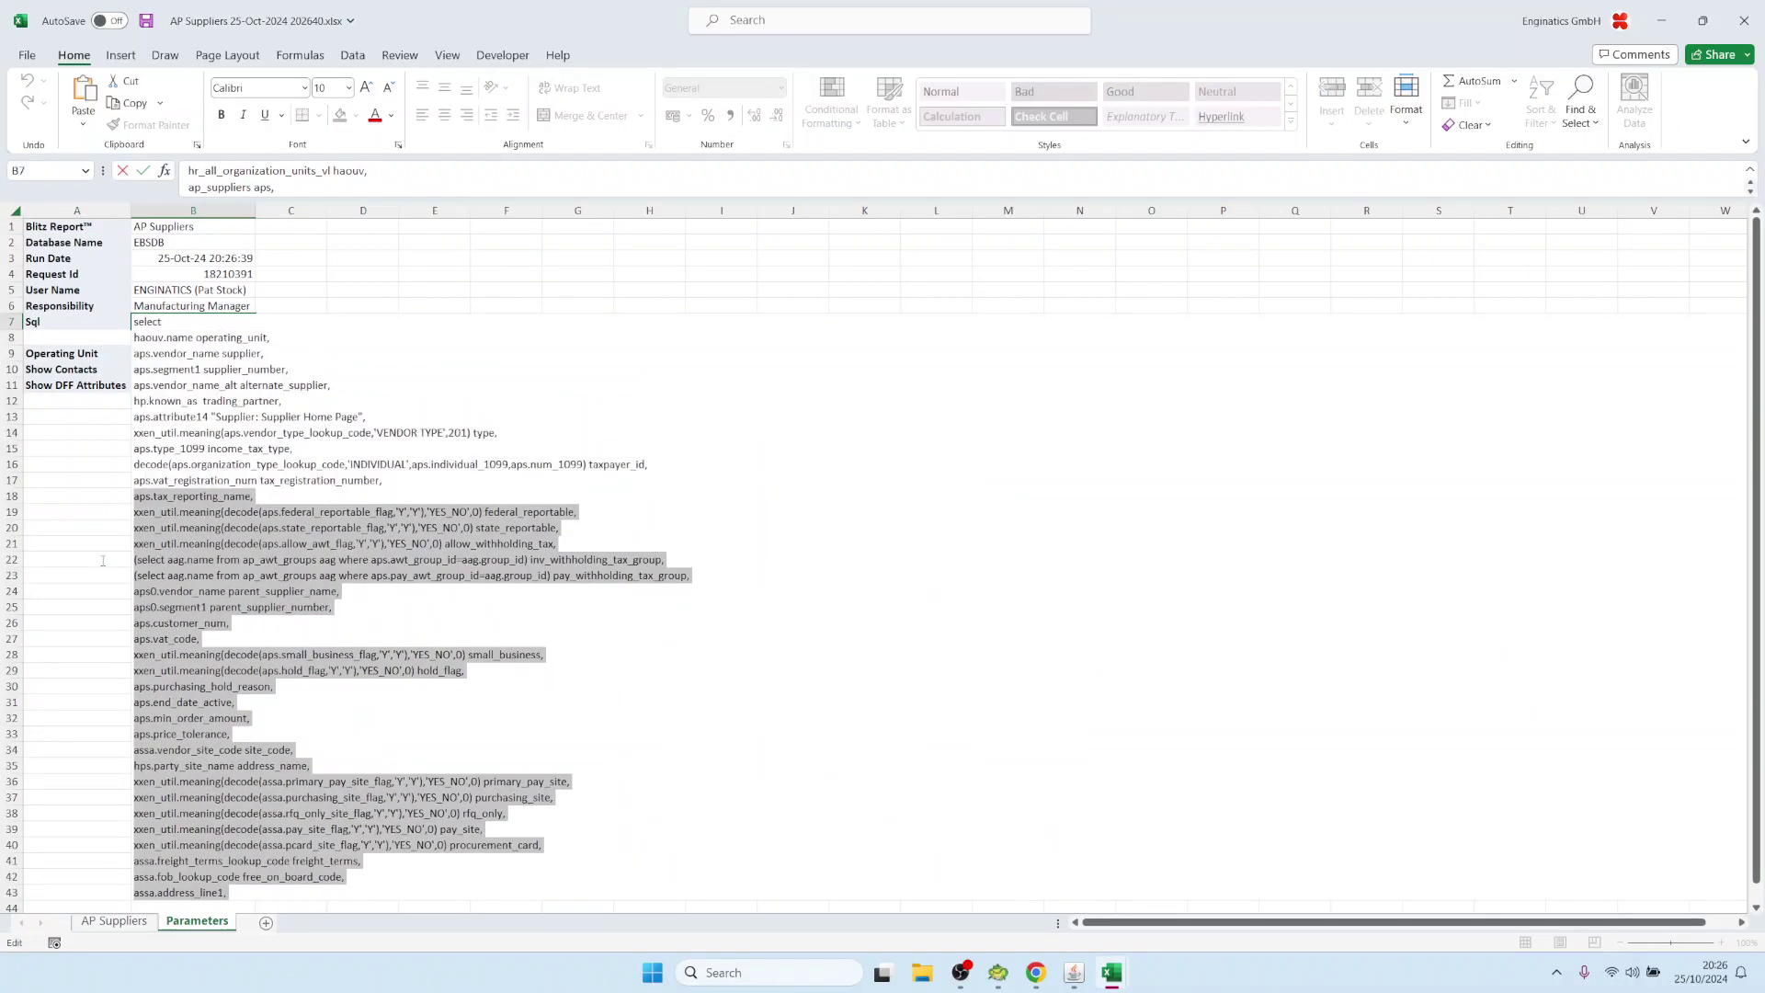
{"action": "key", "text": "Escape"}
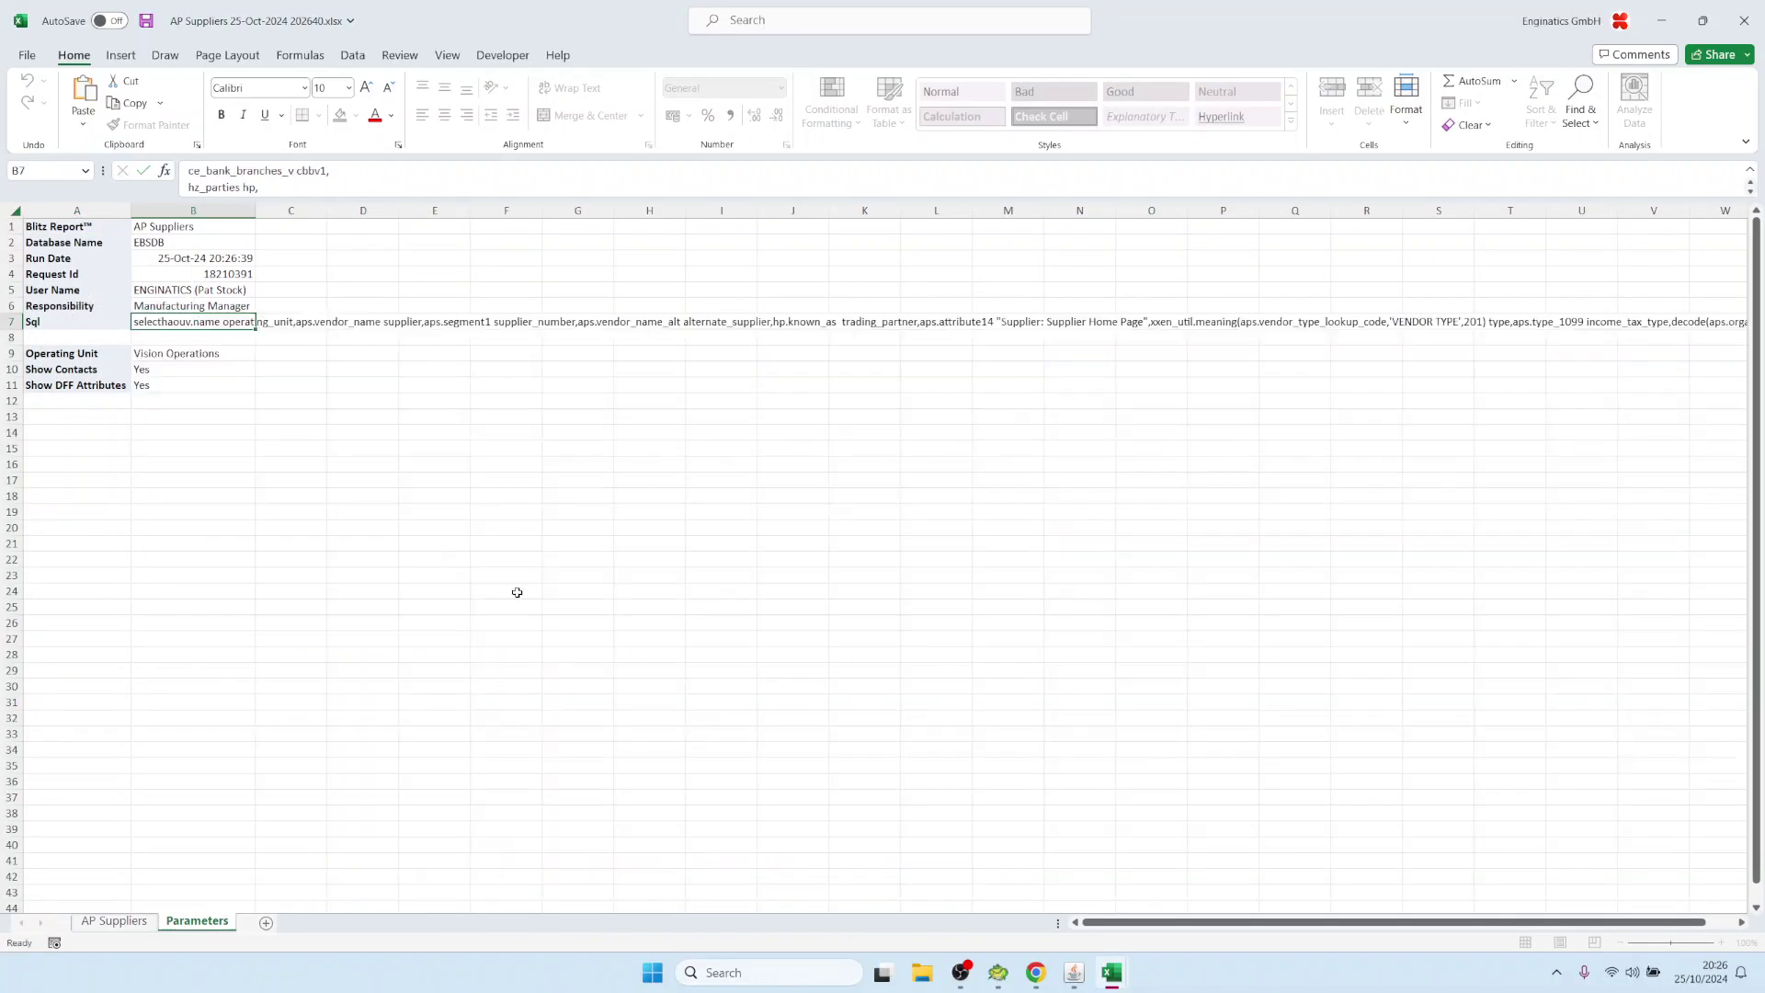
Switch back to Oracle Applications and open the log of the latest AP Suppliers request
{"action": "left_click", "coordinate": [1074, 972]}
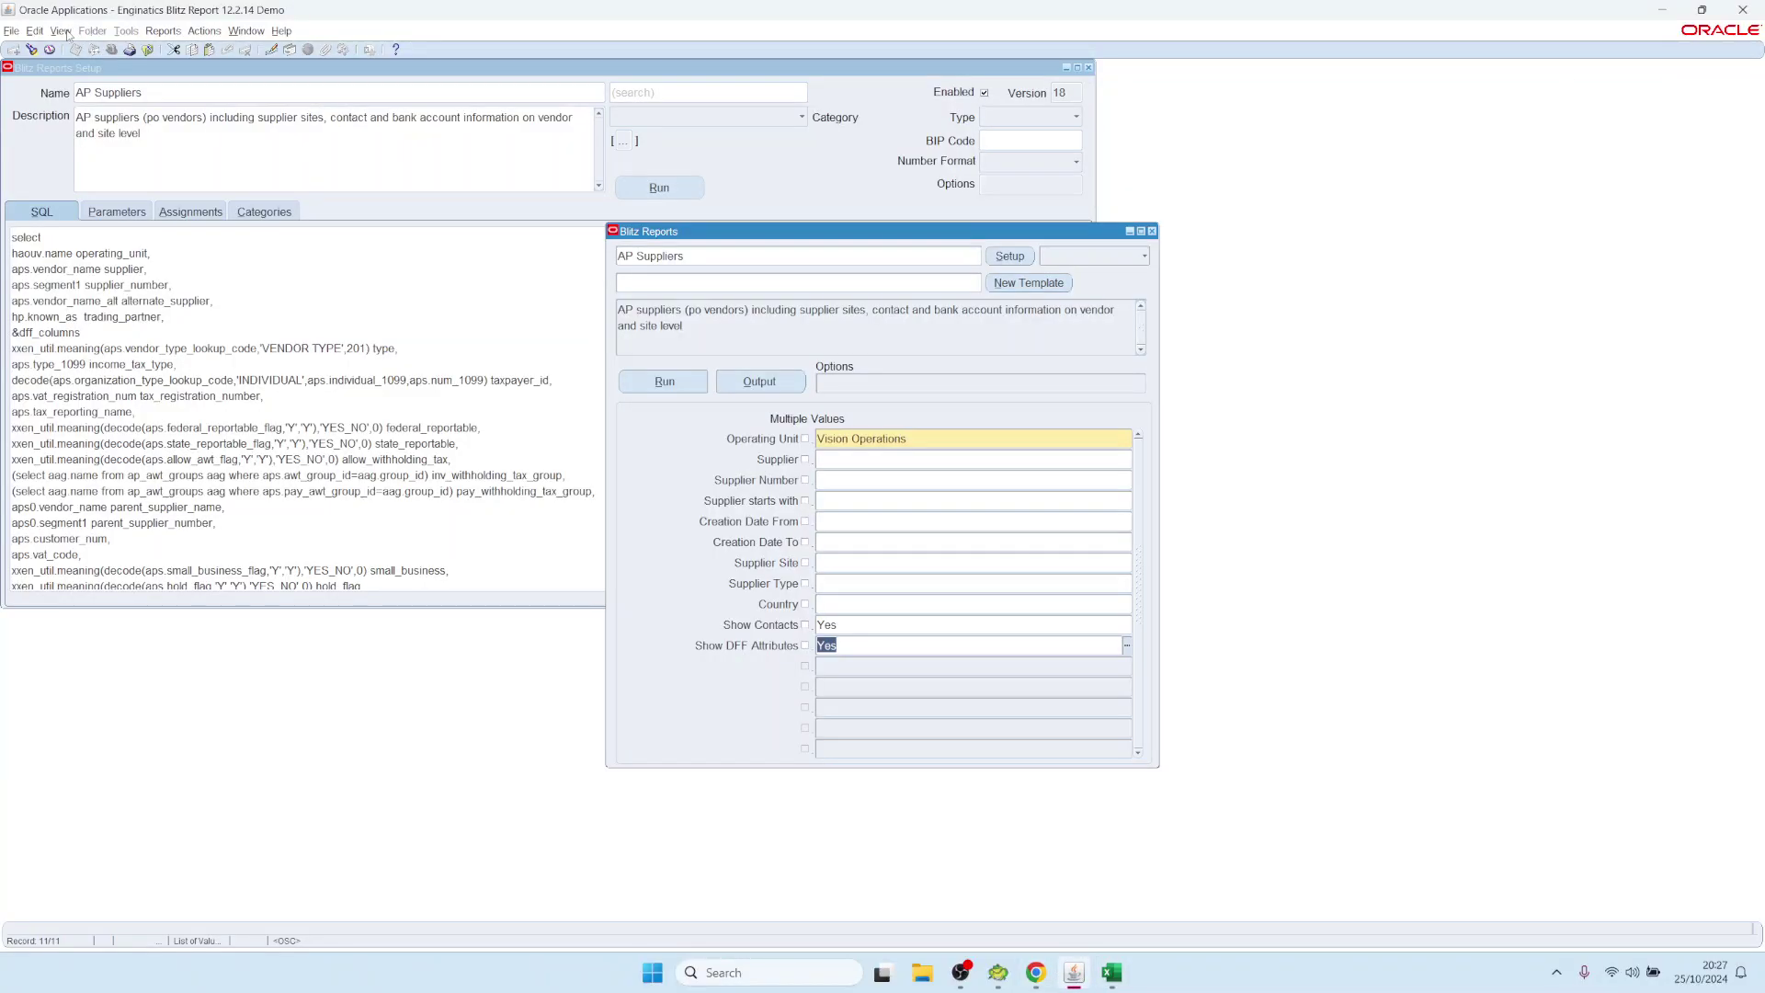
{"action": "left_click", "coordinate": [61, 30]}
{"action": "left_click", "coordinate": [105, 239]}
{"action": "left_click", "coordinate": [520, 468]}
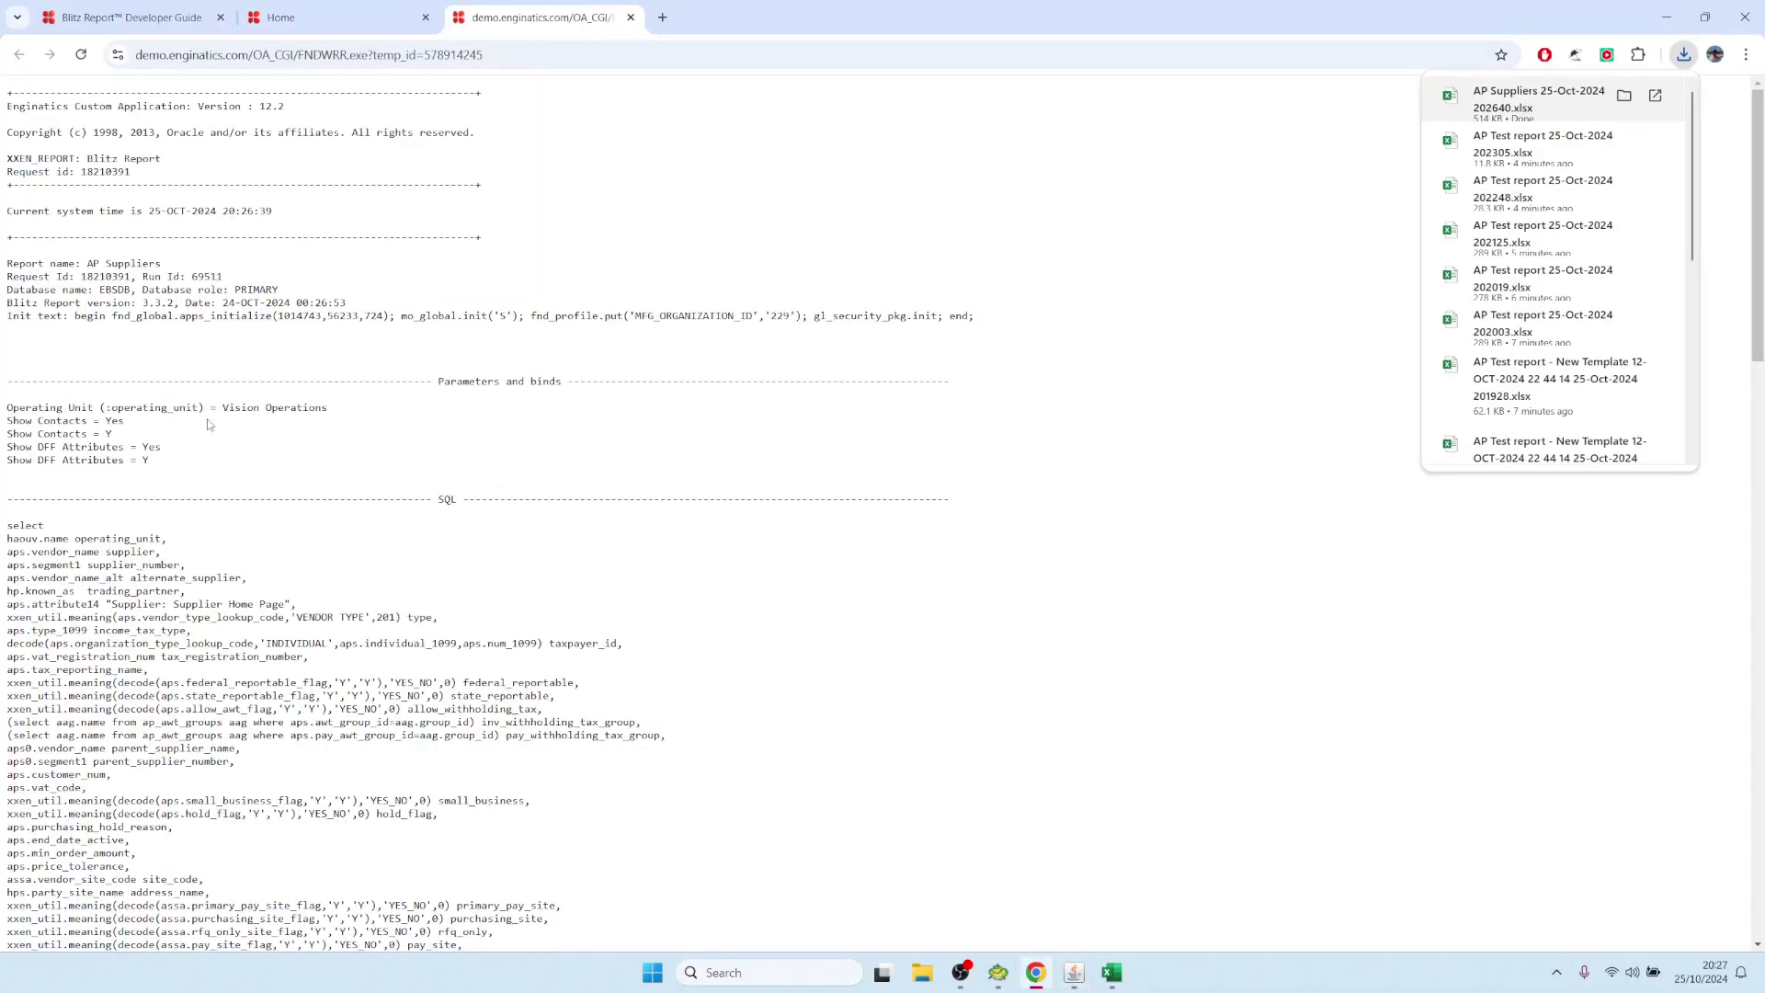
Examine the Parameters and binds section of the log, comparing the Show Contacts entries with the :operating_unit bind
{"action": "left_click", "coordinate": [14, 409]}
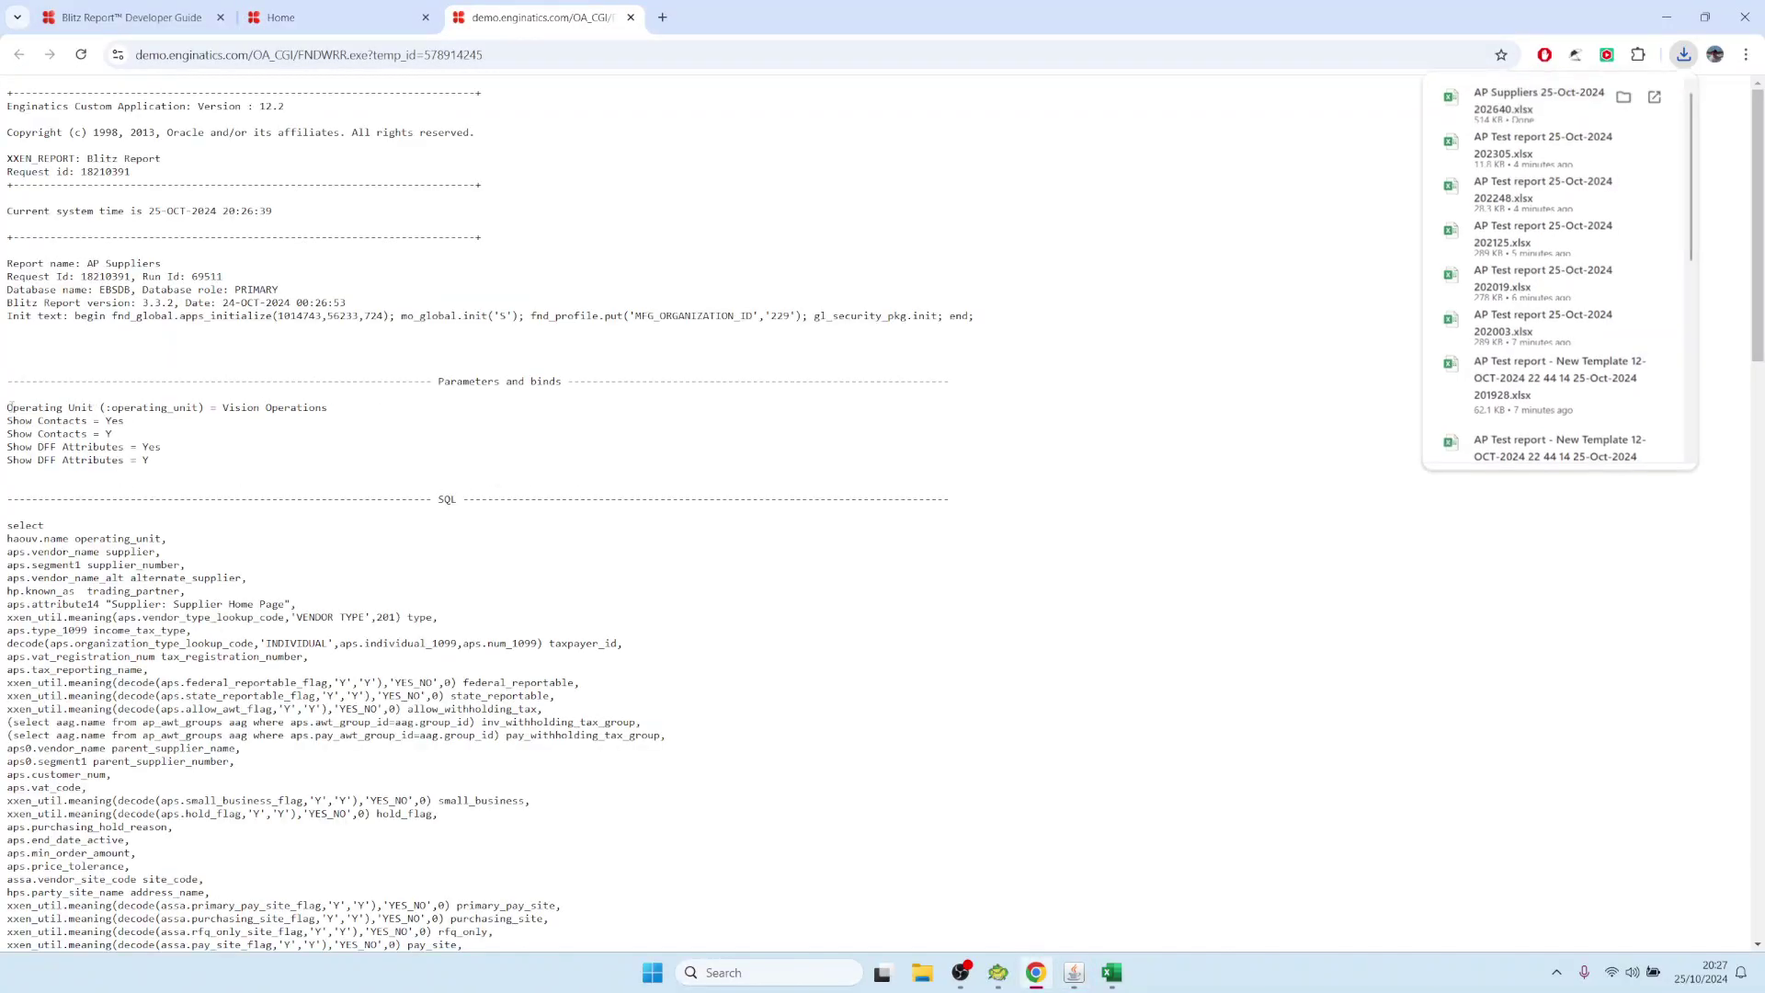
{"action": "left_click_drag", "start_coordinate": [14, 409], "coordinate": [222, 478]}
{"action": "left_click", "coordinate": [222, 478]}
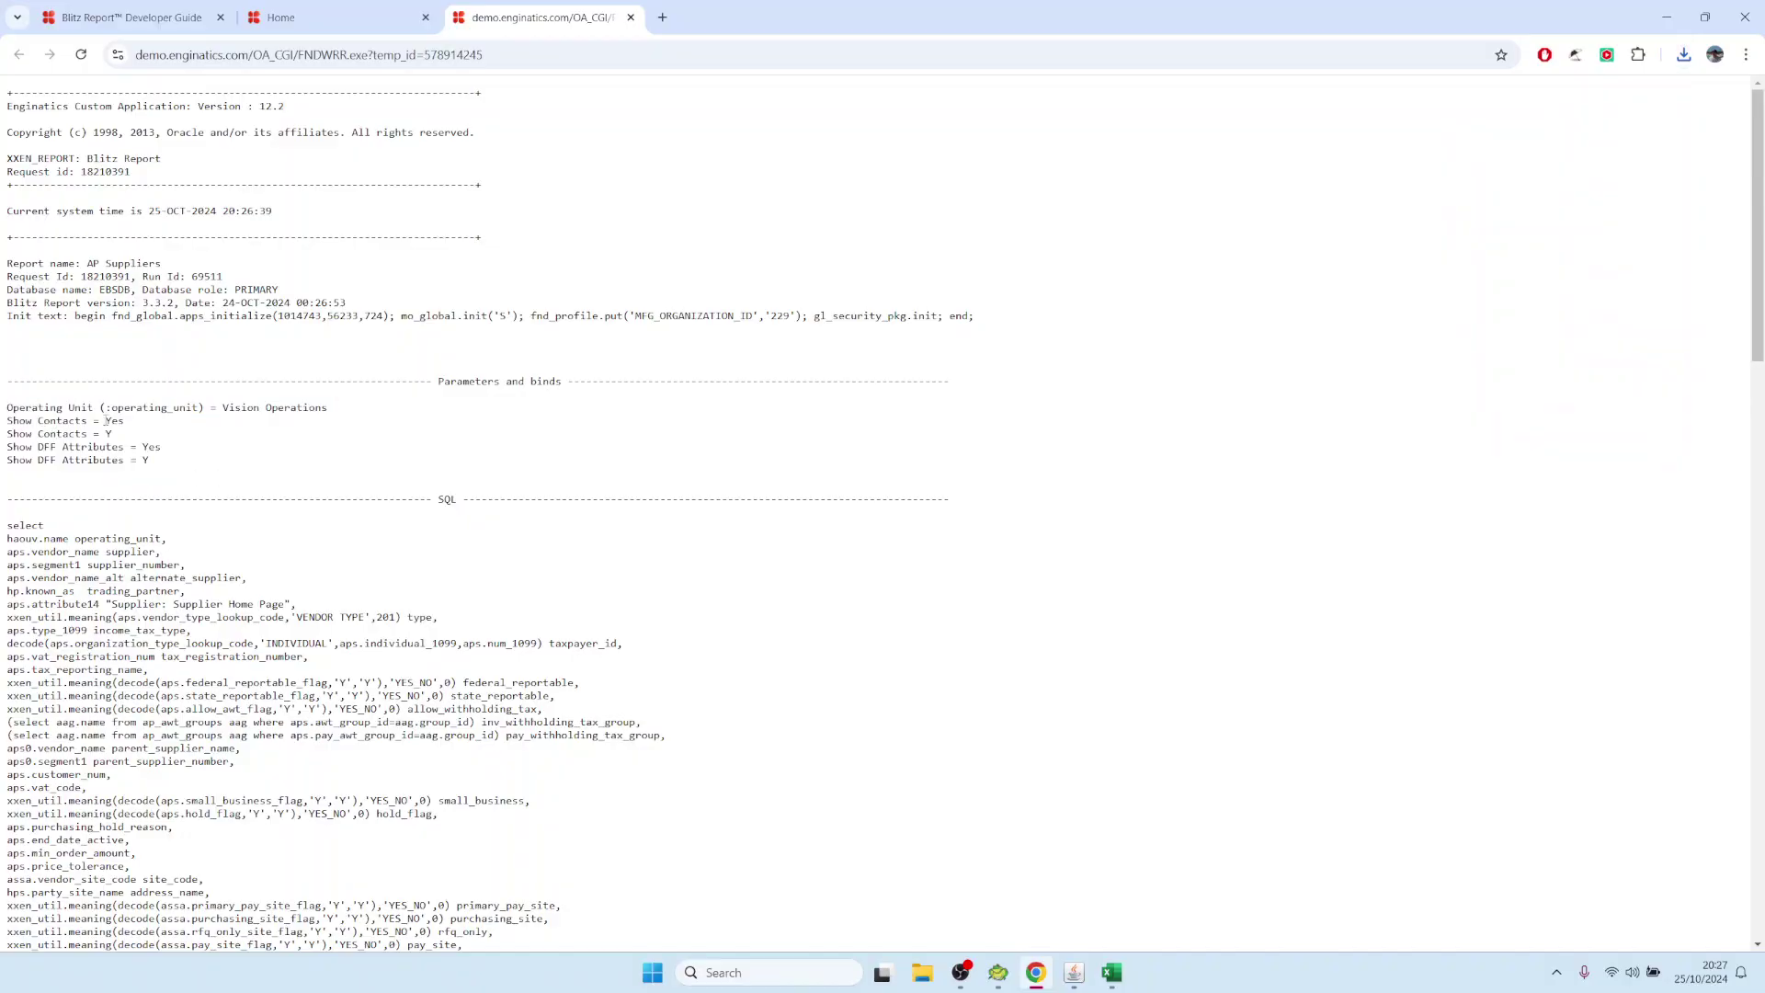
{"action": "double_click", "coordinate": [114, 421]}
{"action": "double_click", "coordinate": [109, 433]}
{"action": "left_click_drag", "start_coordinate": [224, 408], "coordinate": [328, 408]}
{"action": "left_click_drag", "start_coordinate": [106, 407], "coordinate": [201, 407]}
{"action": "left_click", "coordinate": [110, 491]}
Examine the log's SQL for the substituted show_contacts condition in the po_vendor_contacts subquery and the inserted pvc contact columns
{"action": "scroll", "coordinate": [255, 674], "scroll_direction": "down", "scroll_amount": 1}
{"action": "scroll", "coordinate": [245, 628], "scroll_direction": "up", "scroll_amount": 2}
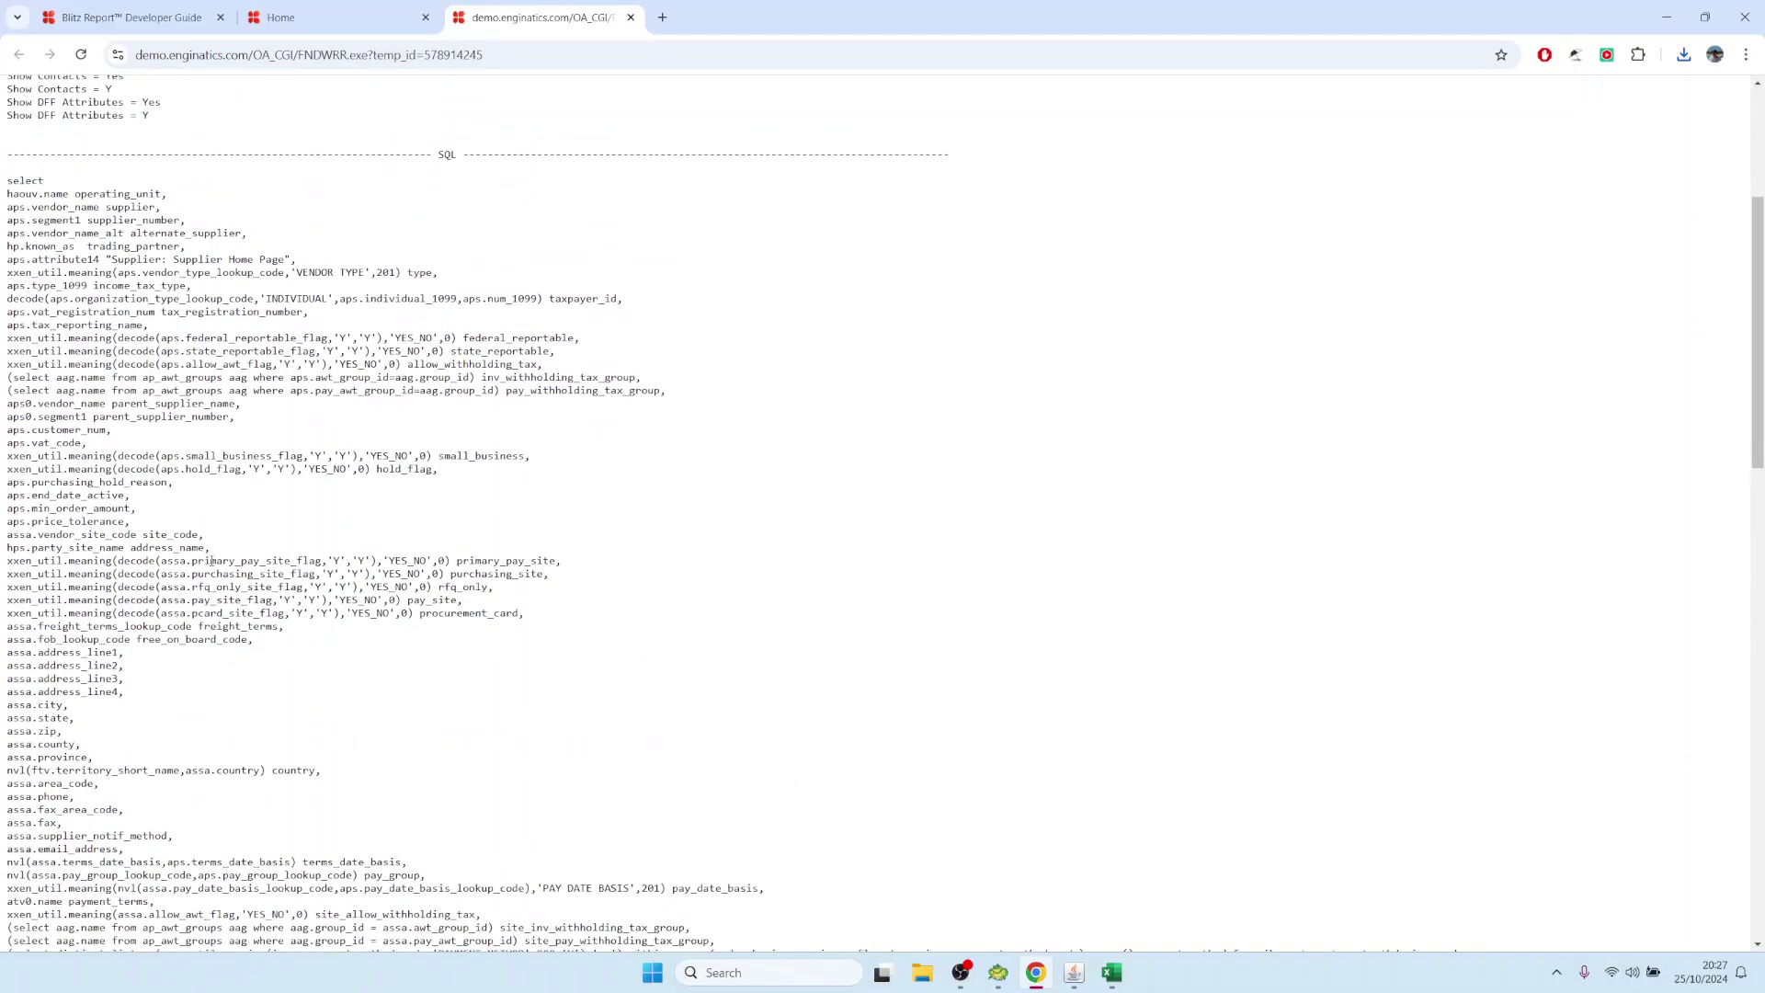
{"action": "scroll", "coordinate": [196, 537], "scroll_direction": "down", "scroll_amount": 5}
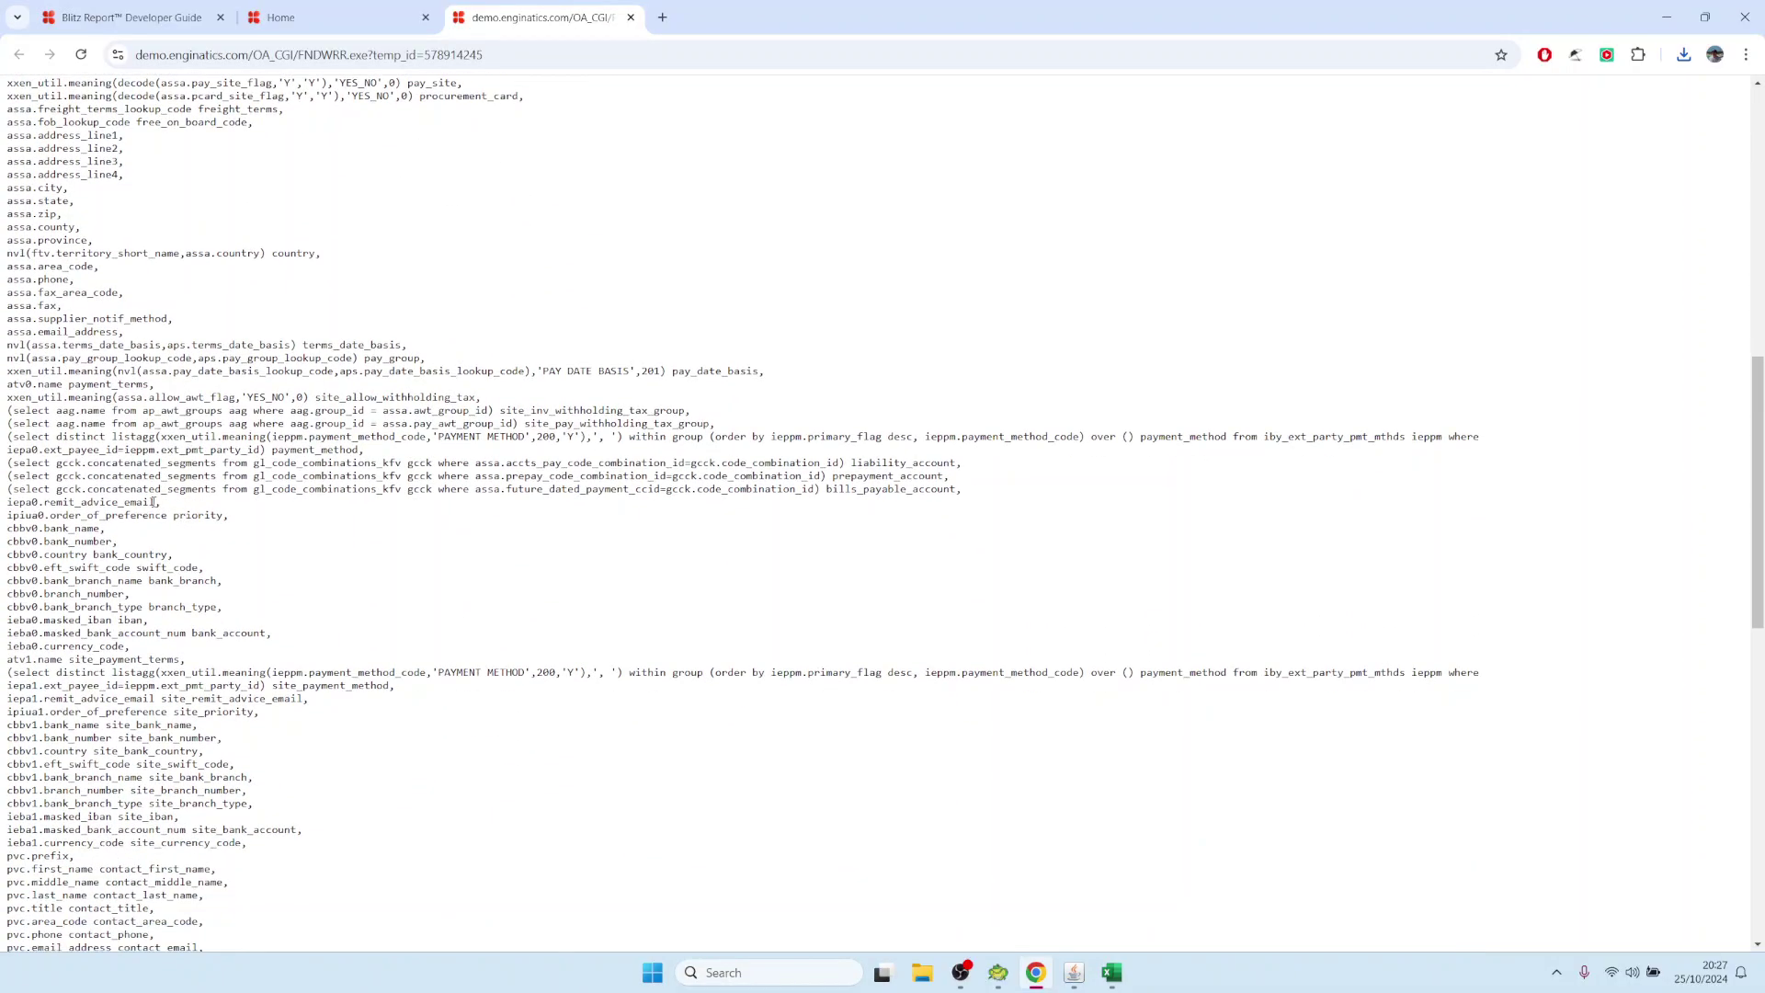
{"action": "scroll", "coordinate": [130, 436], "scroll_direction": "down", "scroll_amount": 8}
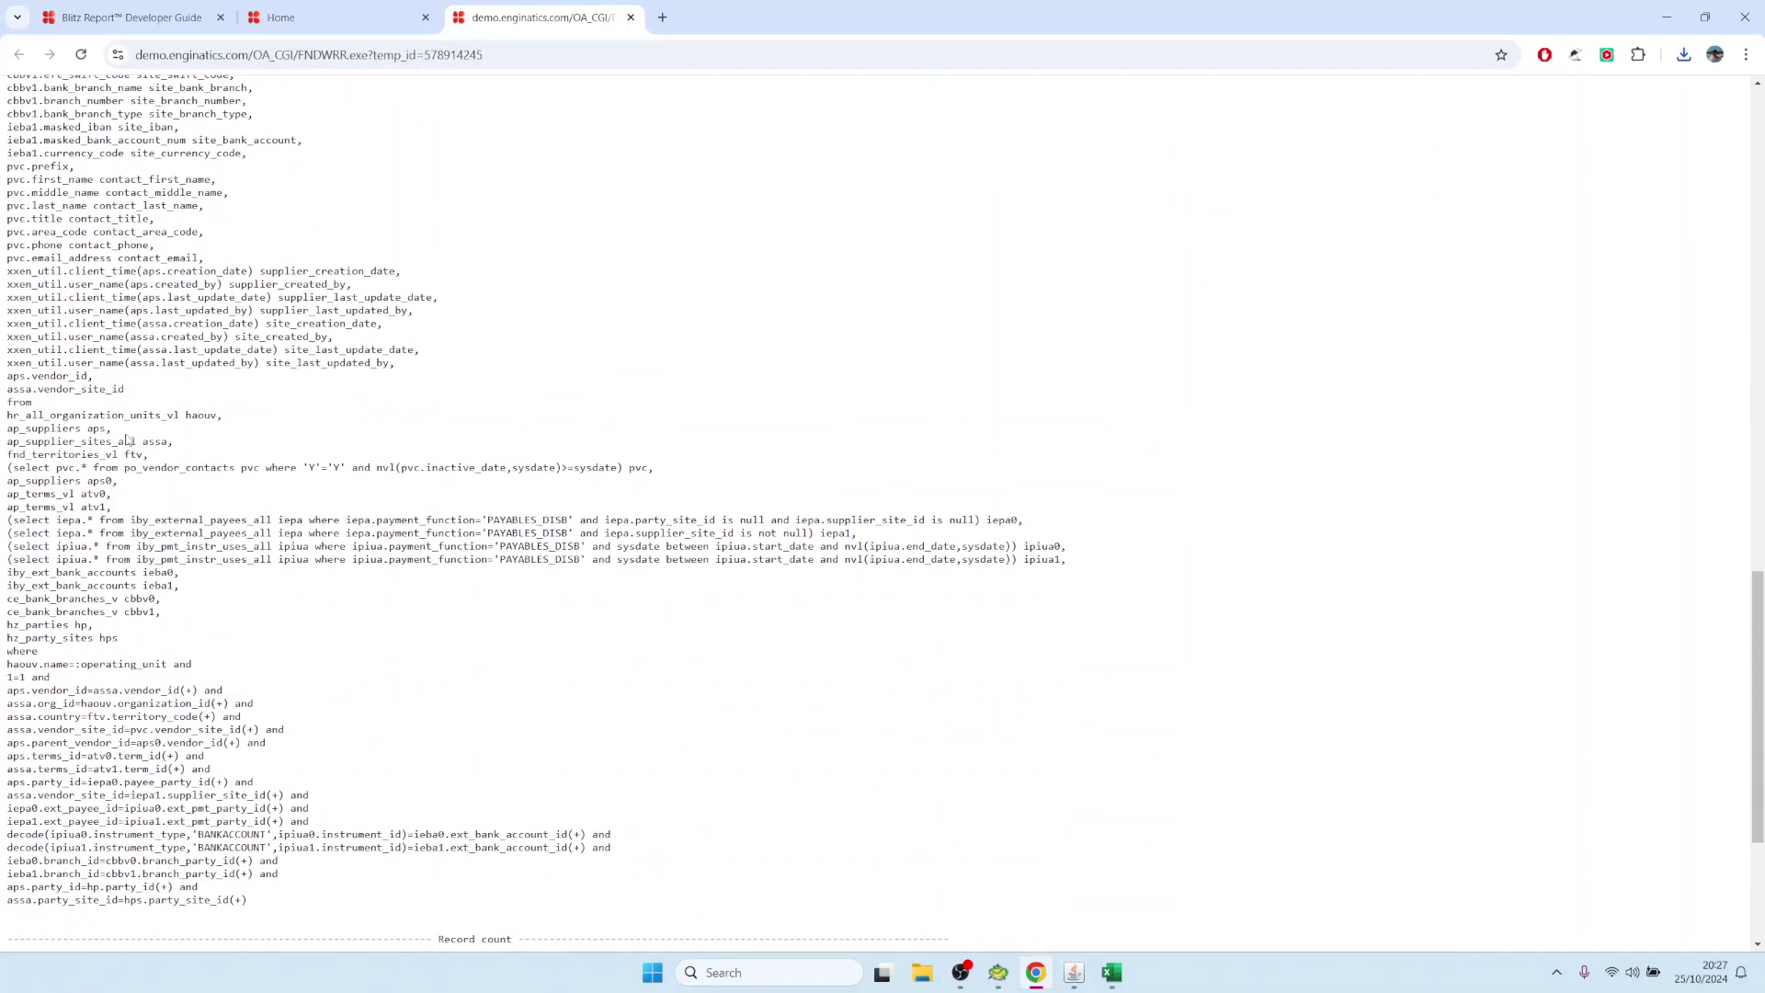
{"action": "double_click", "coordinate": [306, 467]}
{"action": "left_click", "coordinate": [319, 467]}
{"action": "double_click", "coordinate": [311, 467]}
{"action": "left_click_drag", "start_coordinate": [18, 467], "coordinate": [618, 469]}
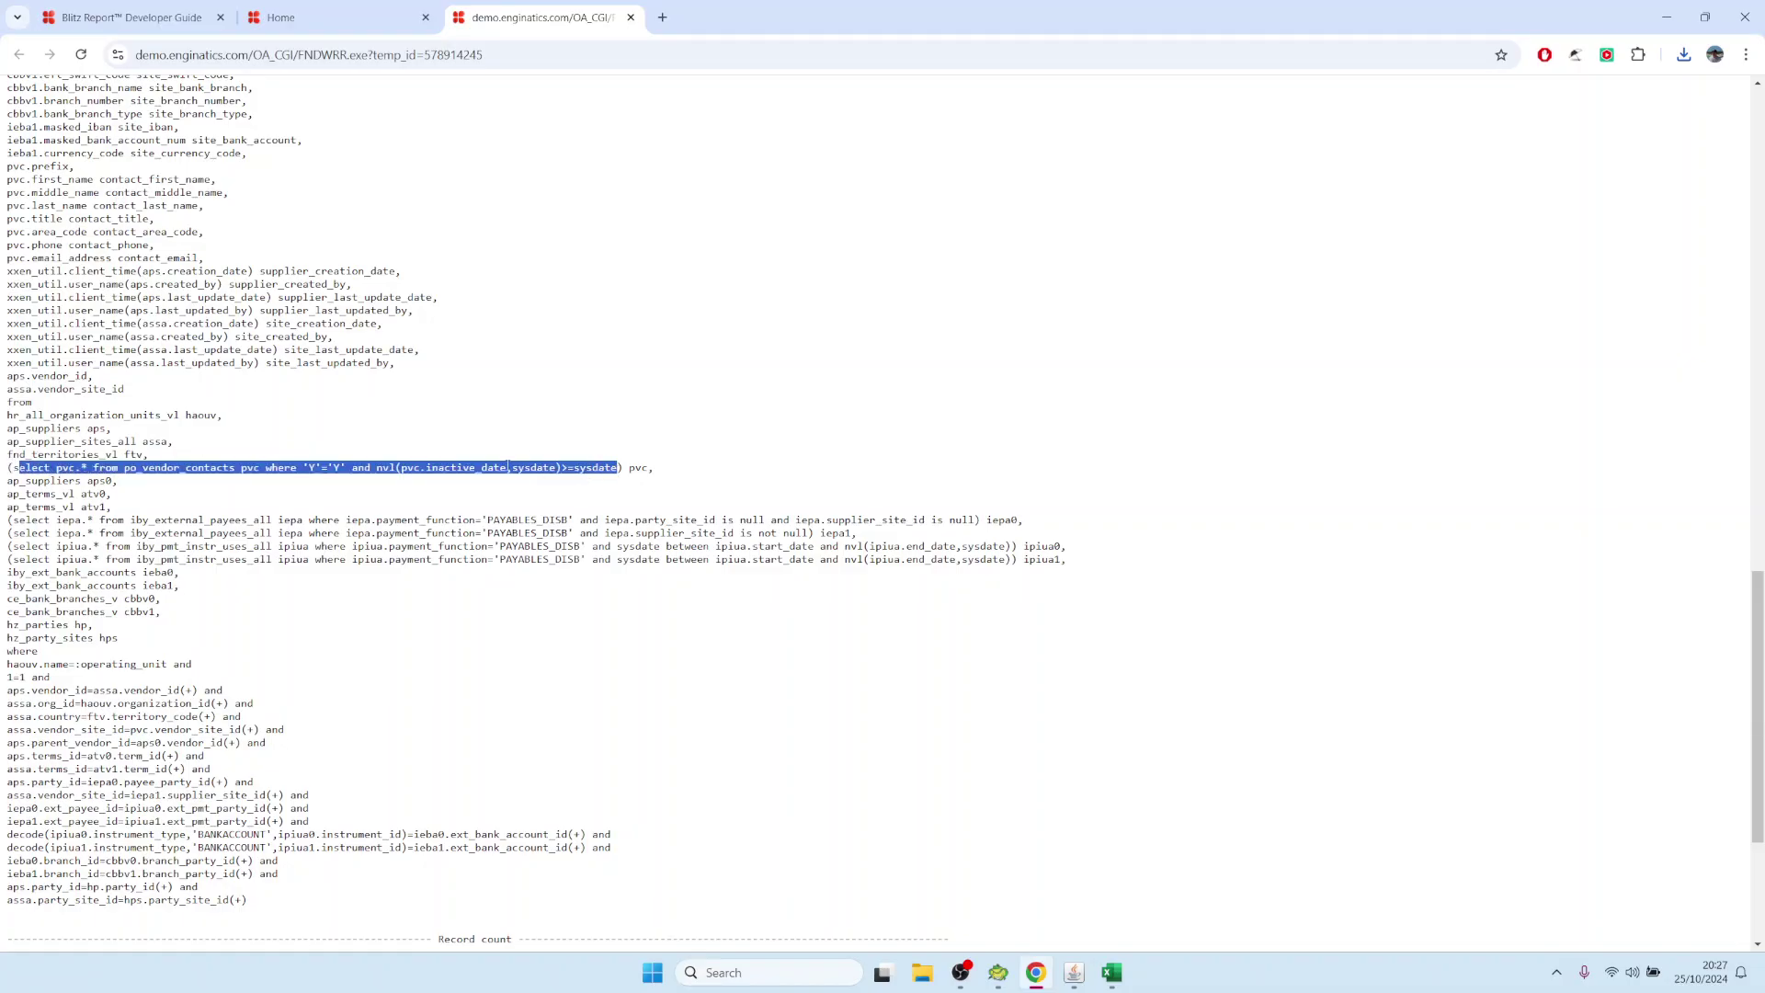
{"action": "left_click_drag", "start_coordinate": [8, 169], "coordinate": [230, 265]}
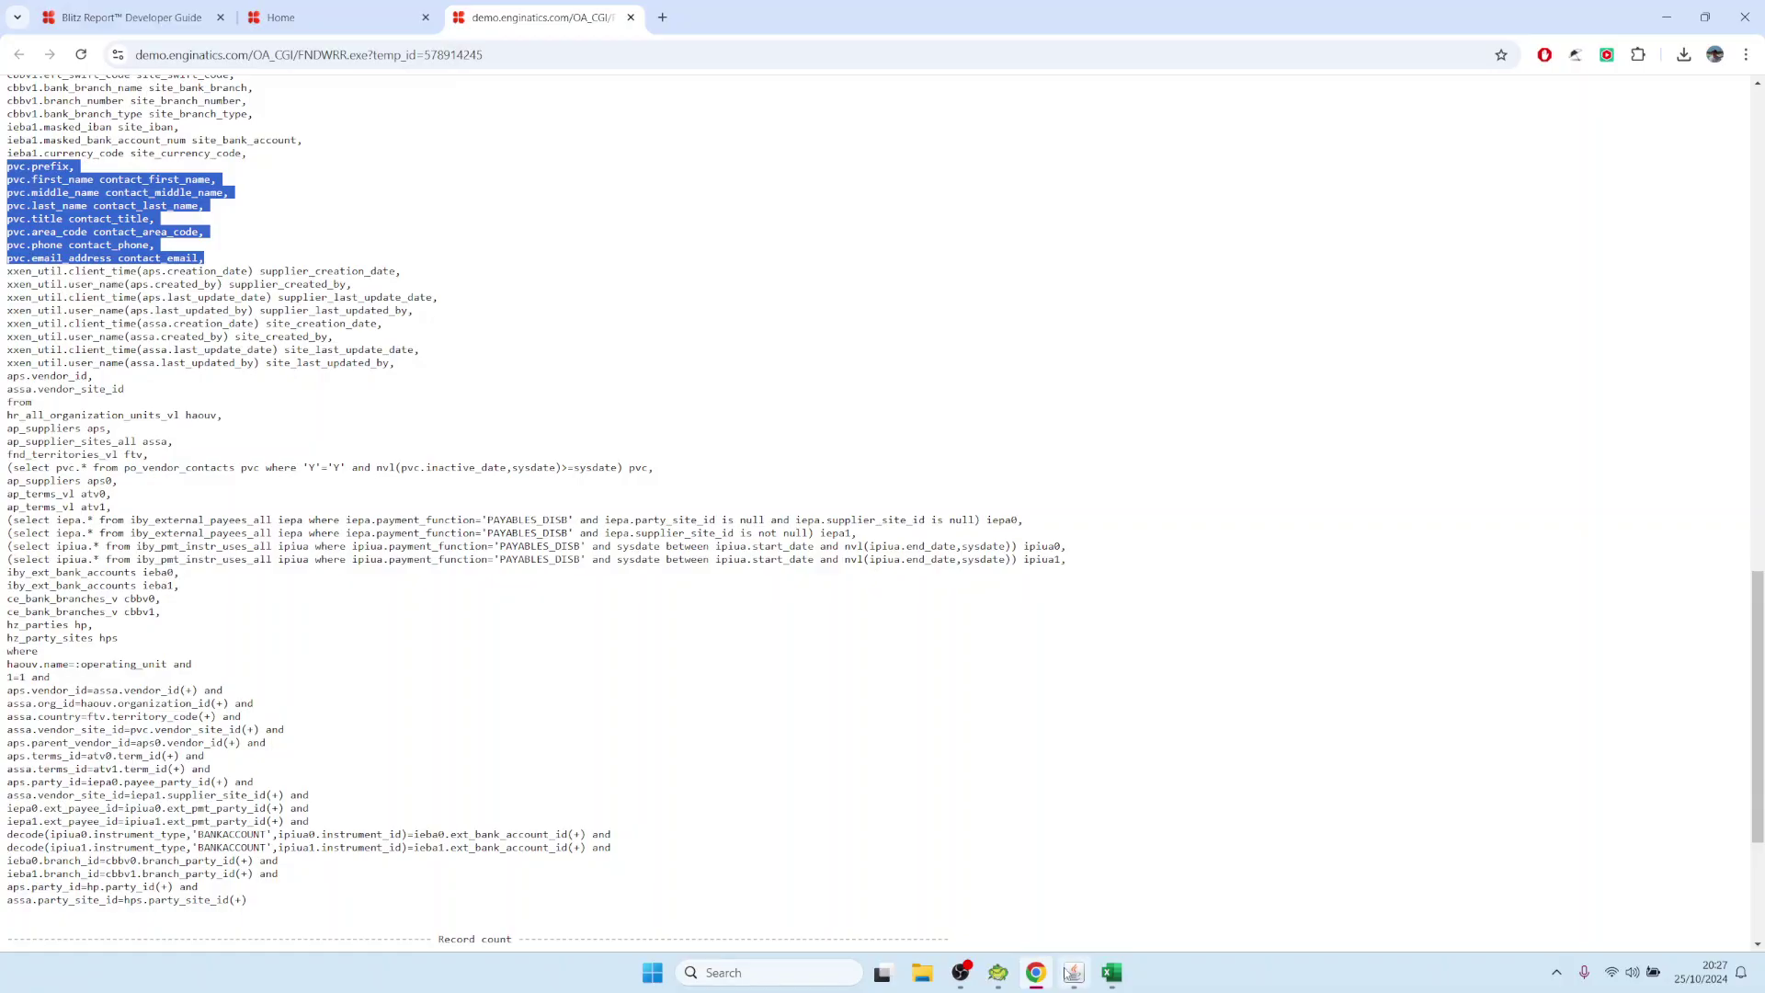
Return to Oracle Applications, close the requests list and display the parameters in the AP Suppliers report setup
{"action": "mouse_move", "coordinate": [1069, 972]}
{"action": "left_click", "coordinate": [1061, 915]}
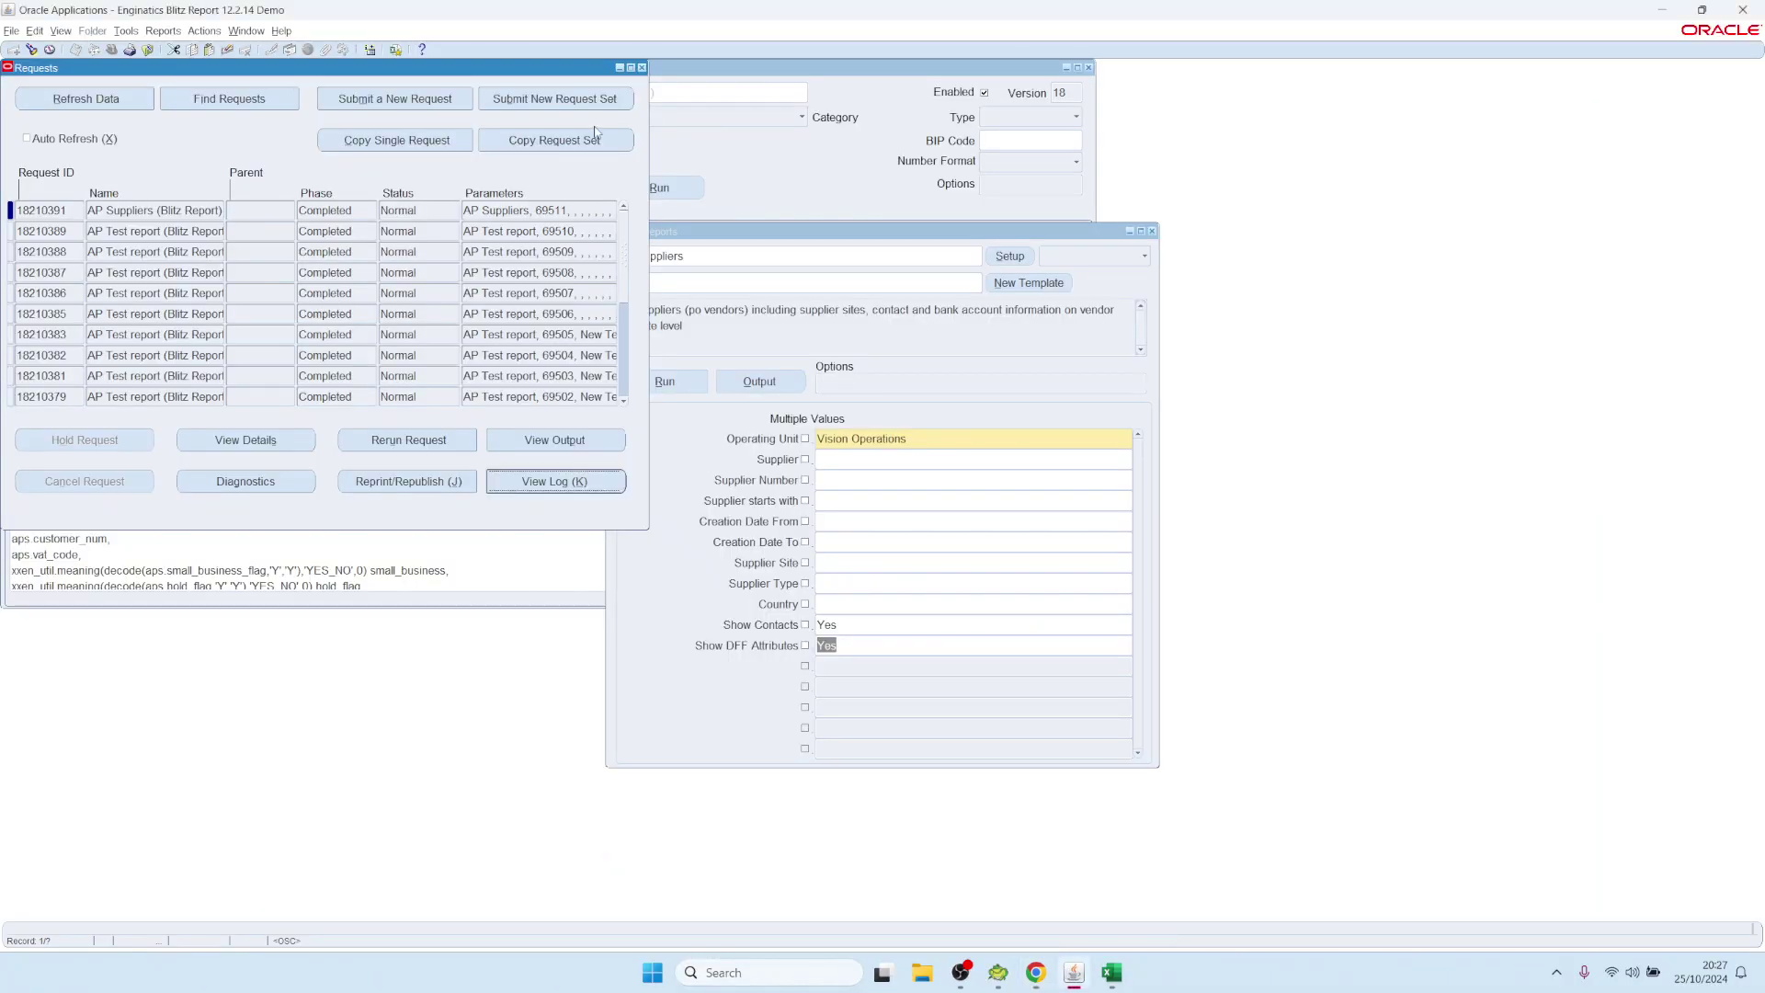
{"action": "left_click", "coordinate": [643, 67]}
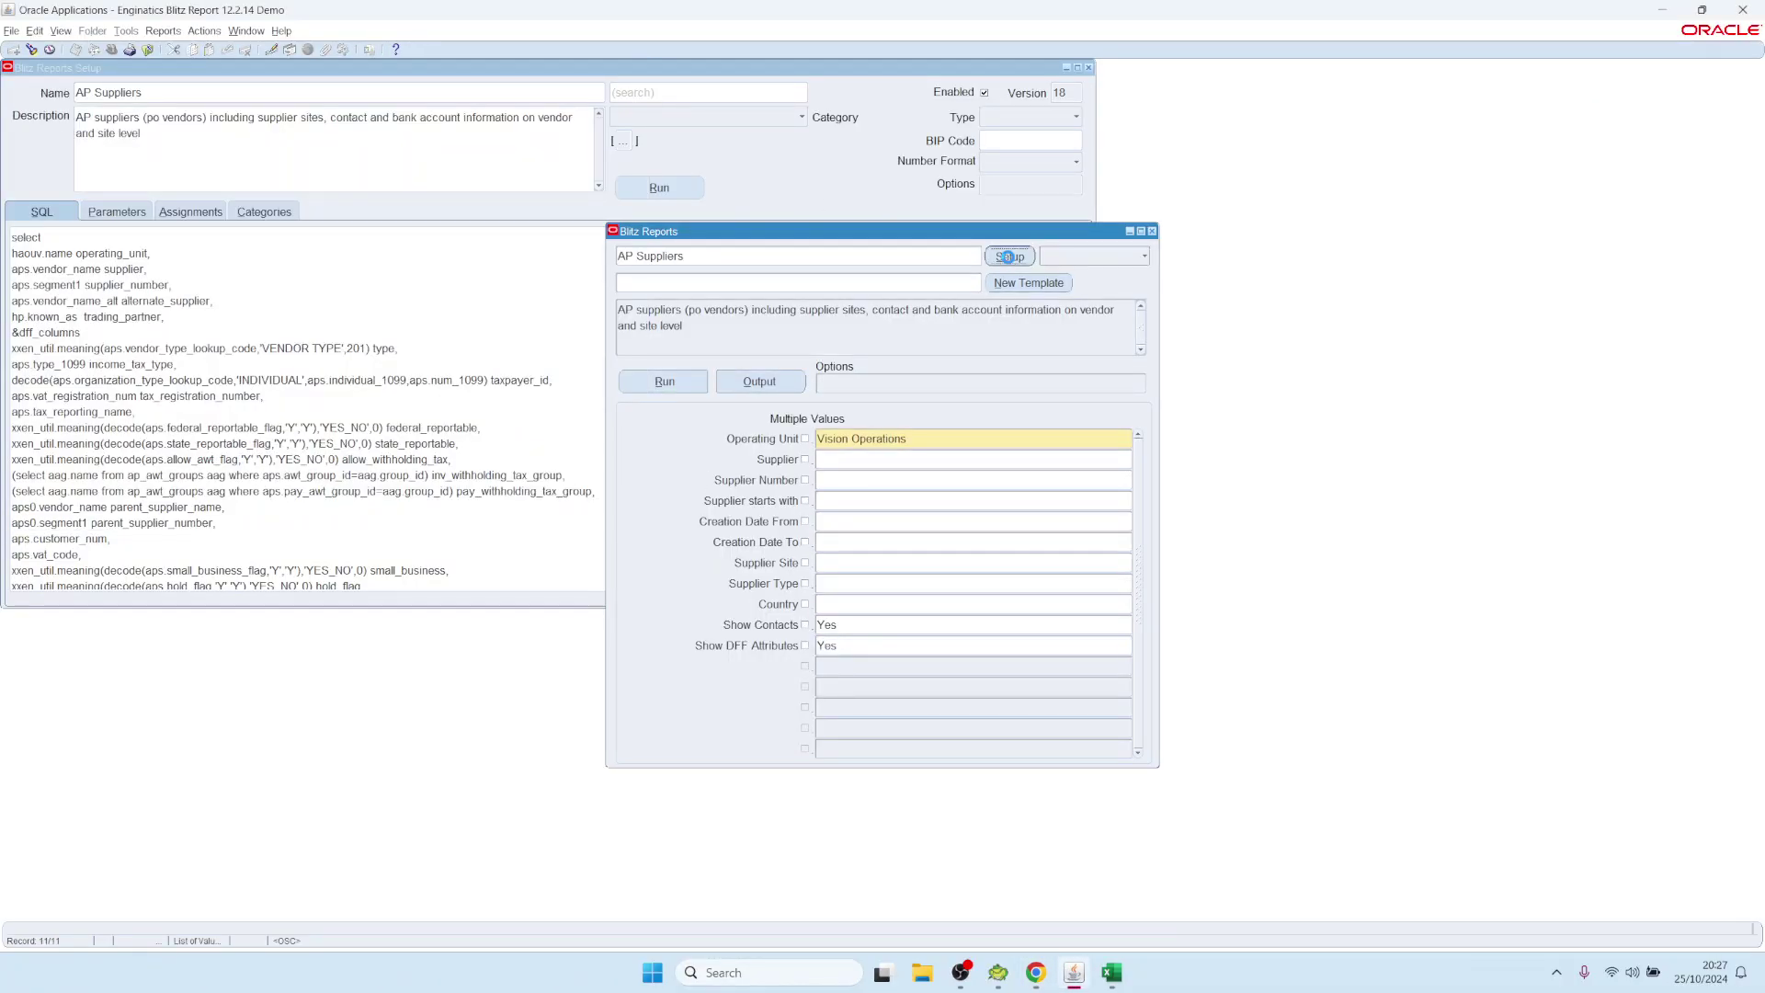
{"action": "left_click", "coordinate": [1009, 257]}
{"action": "left_click", "coordinate": [132, 213]}
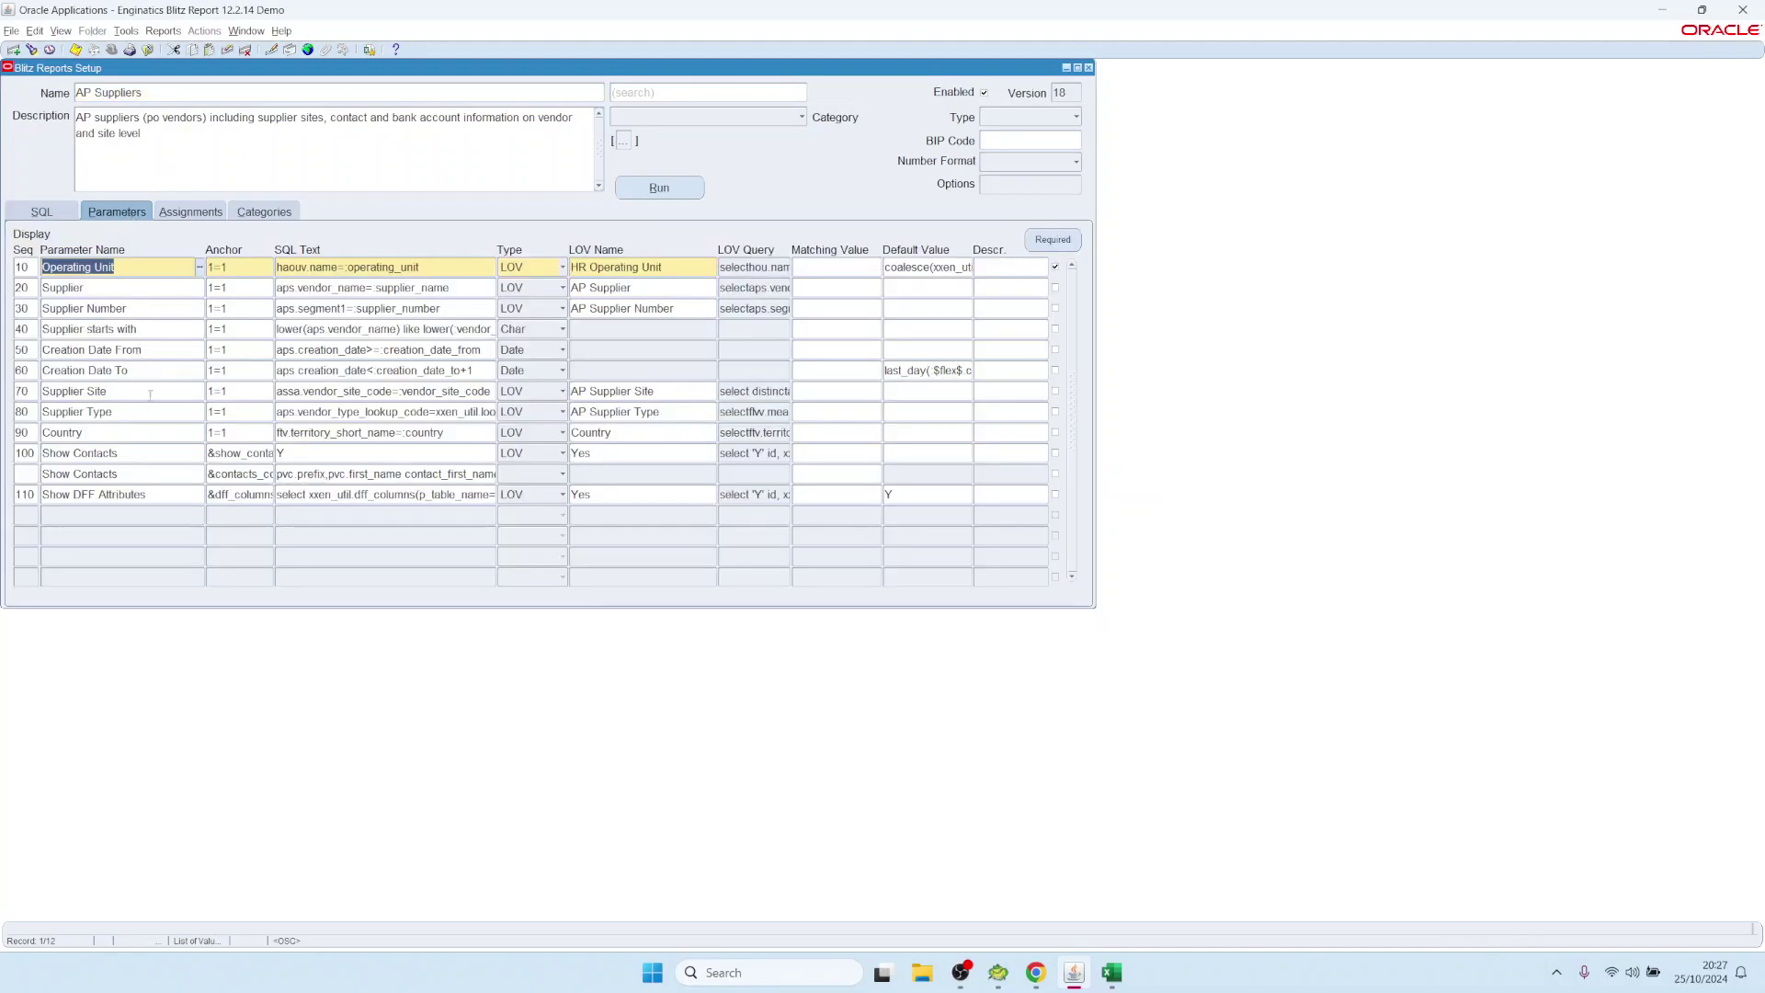
View the full SQL text of the Show Contacts row anchored to &contacts_columns and close the editor without changes
{"action": "left_click", "coordinate": [355, 473]}
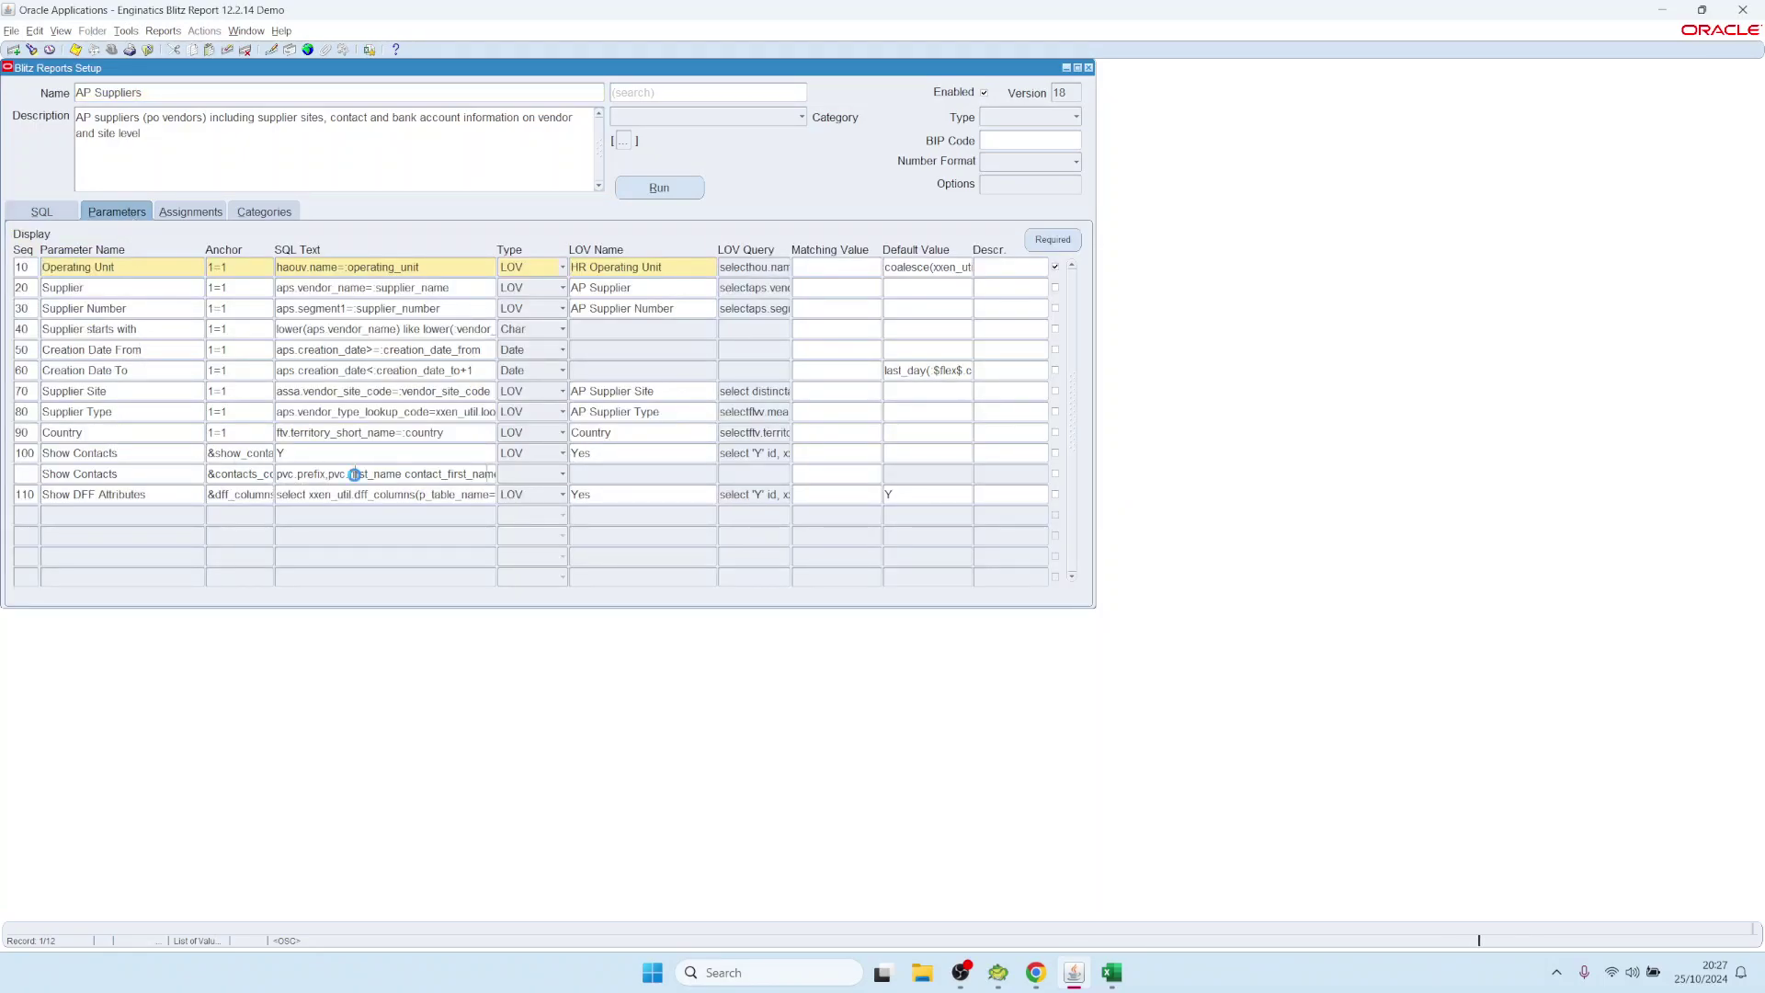
{"action": "key", "text": "ctrl+e"}
{"action": "key", "text": "ctrl+a"}
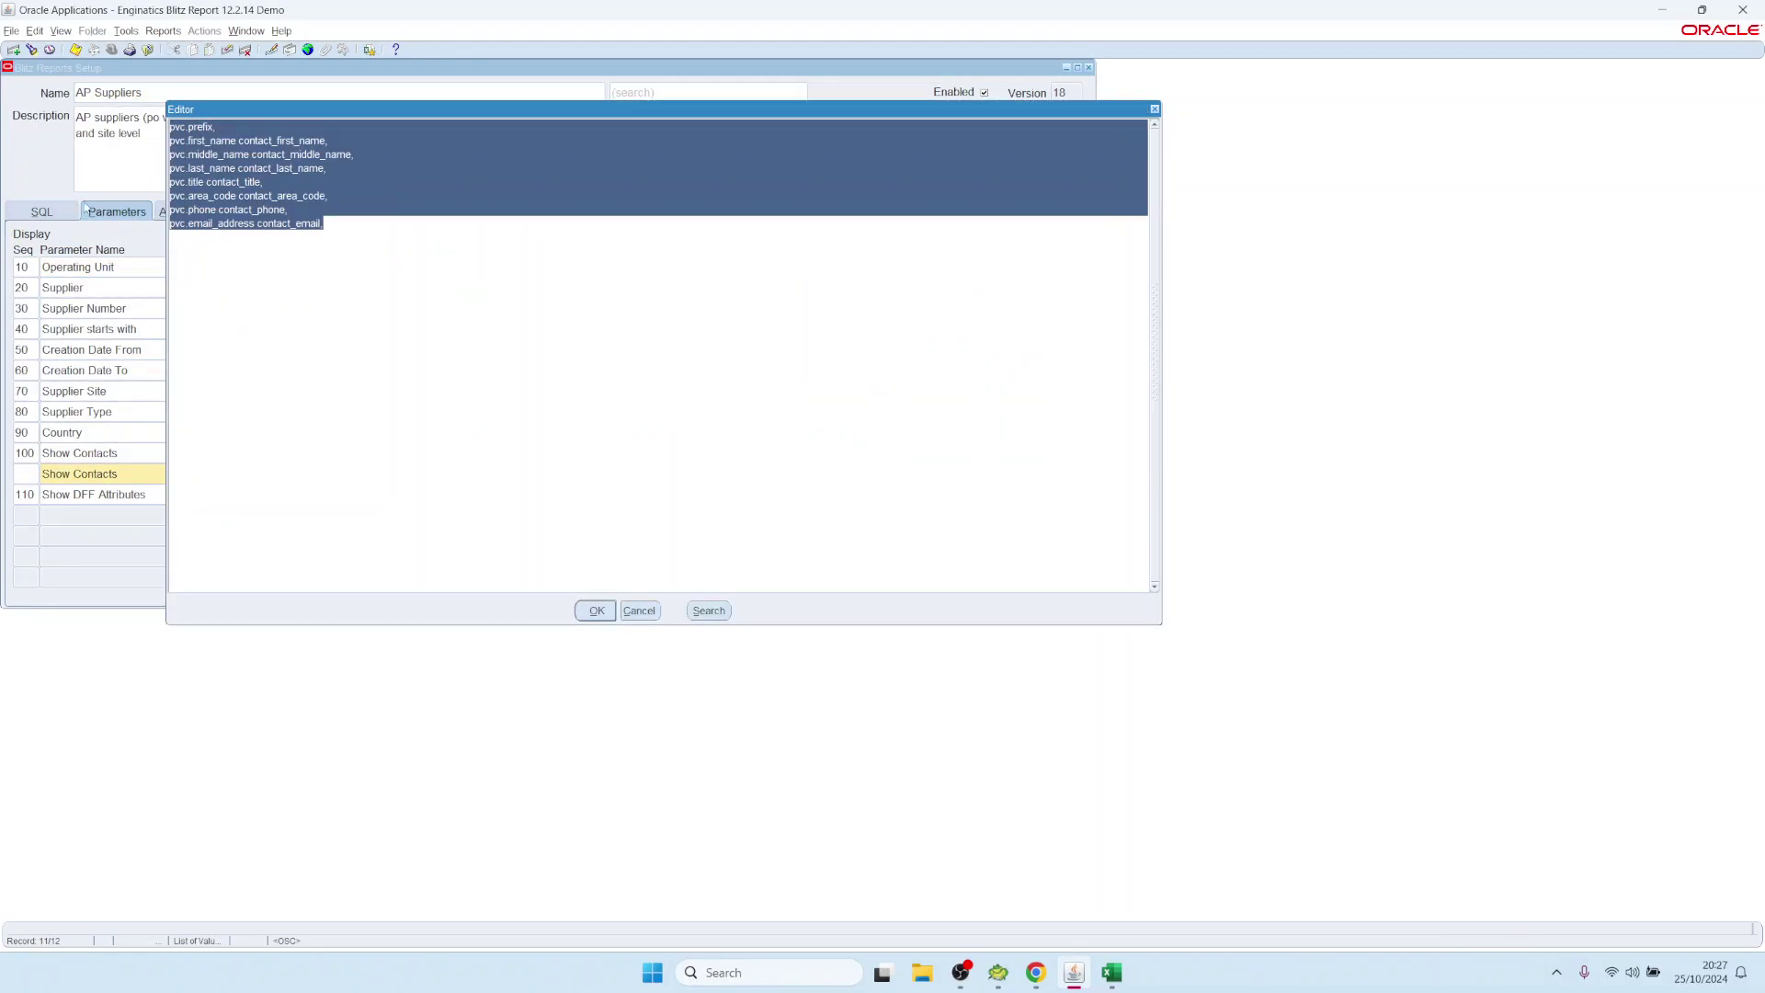
{"action": "left_click", "coordinate": [640, 610]}
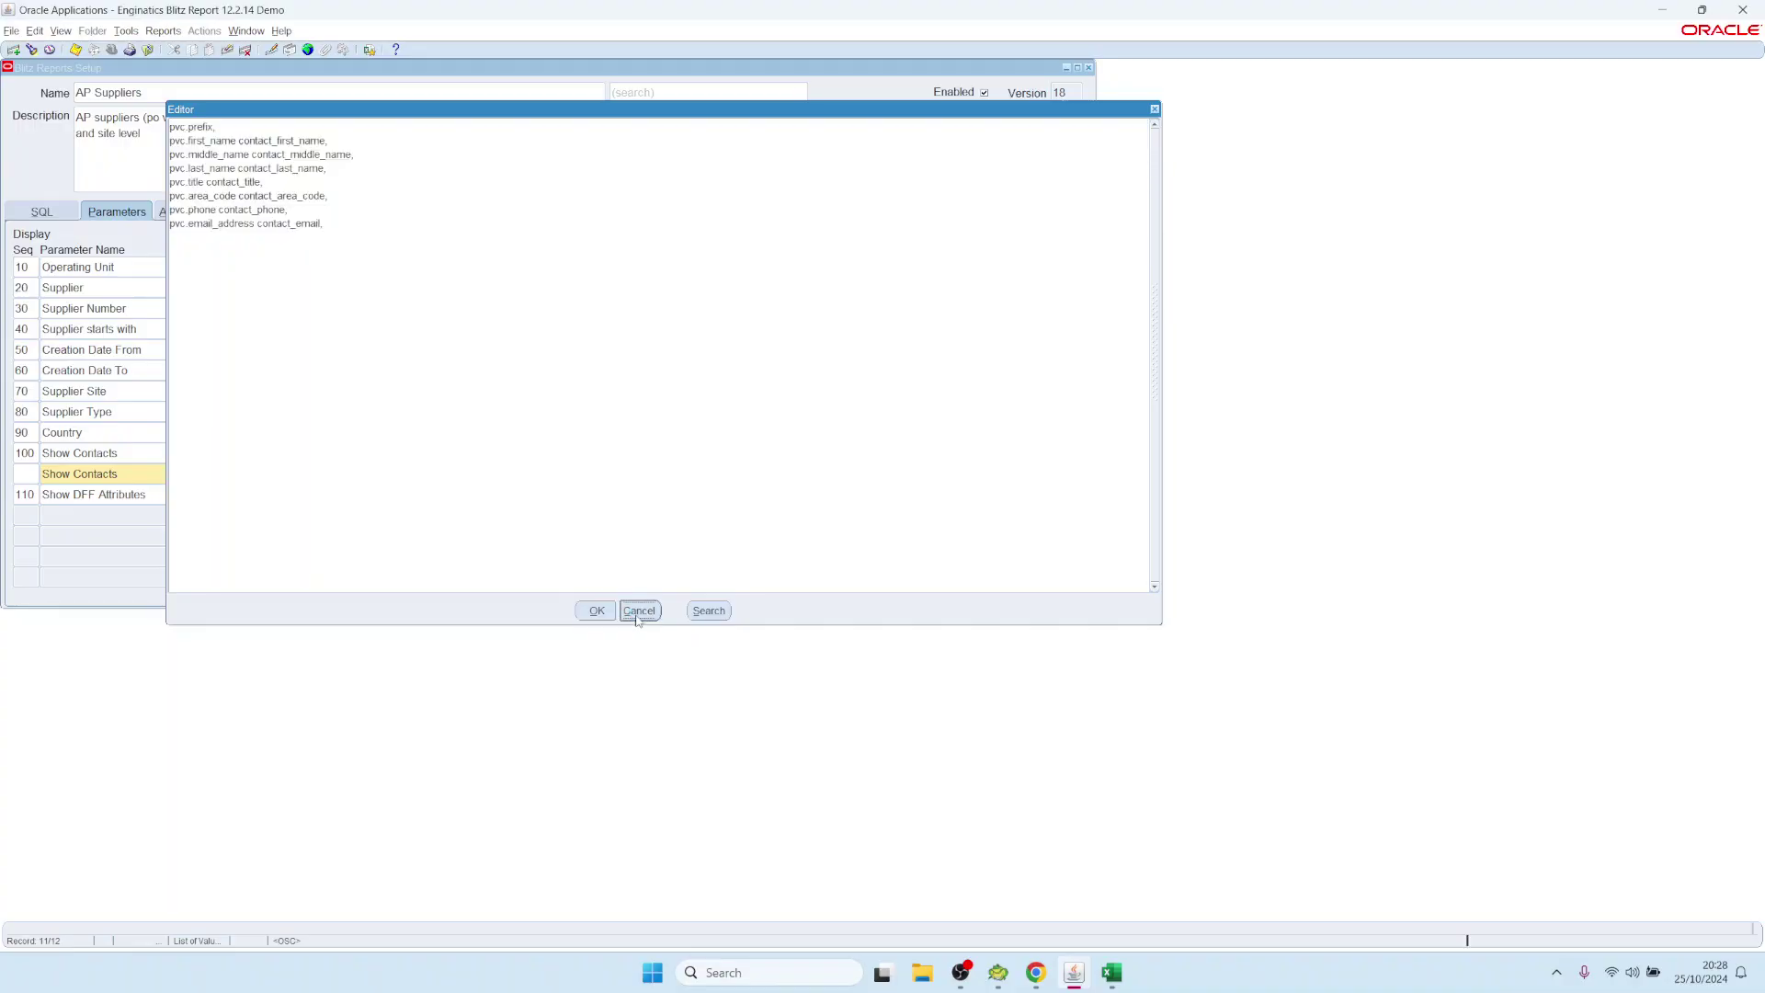
Examine the parameter name, &show_contacts anchor and SQL text of the Show Contacts row with sequence 100
{"action": "left_click", "coordinate": [149, 454]}
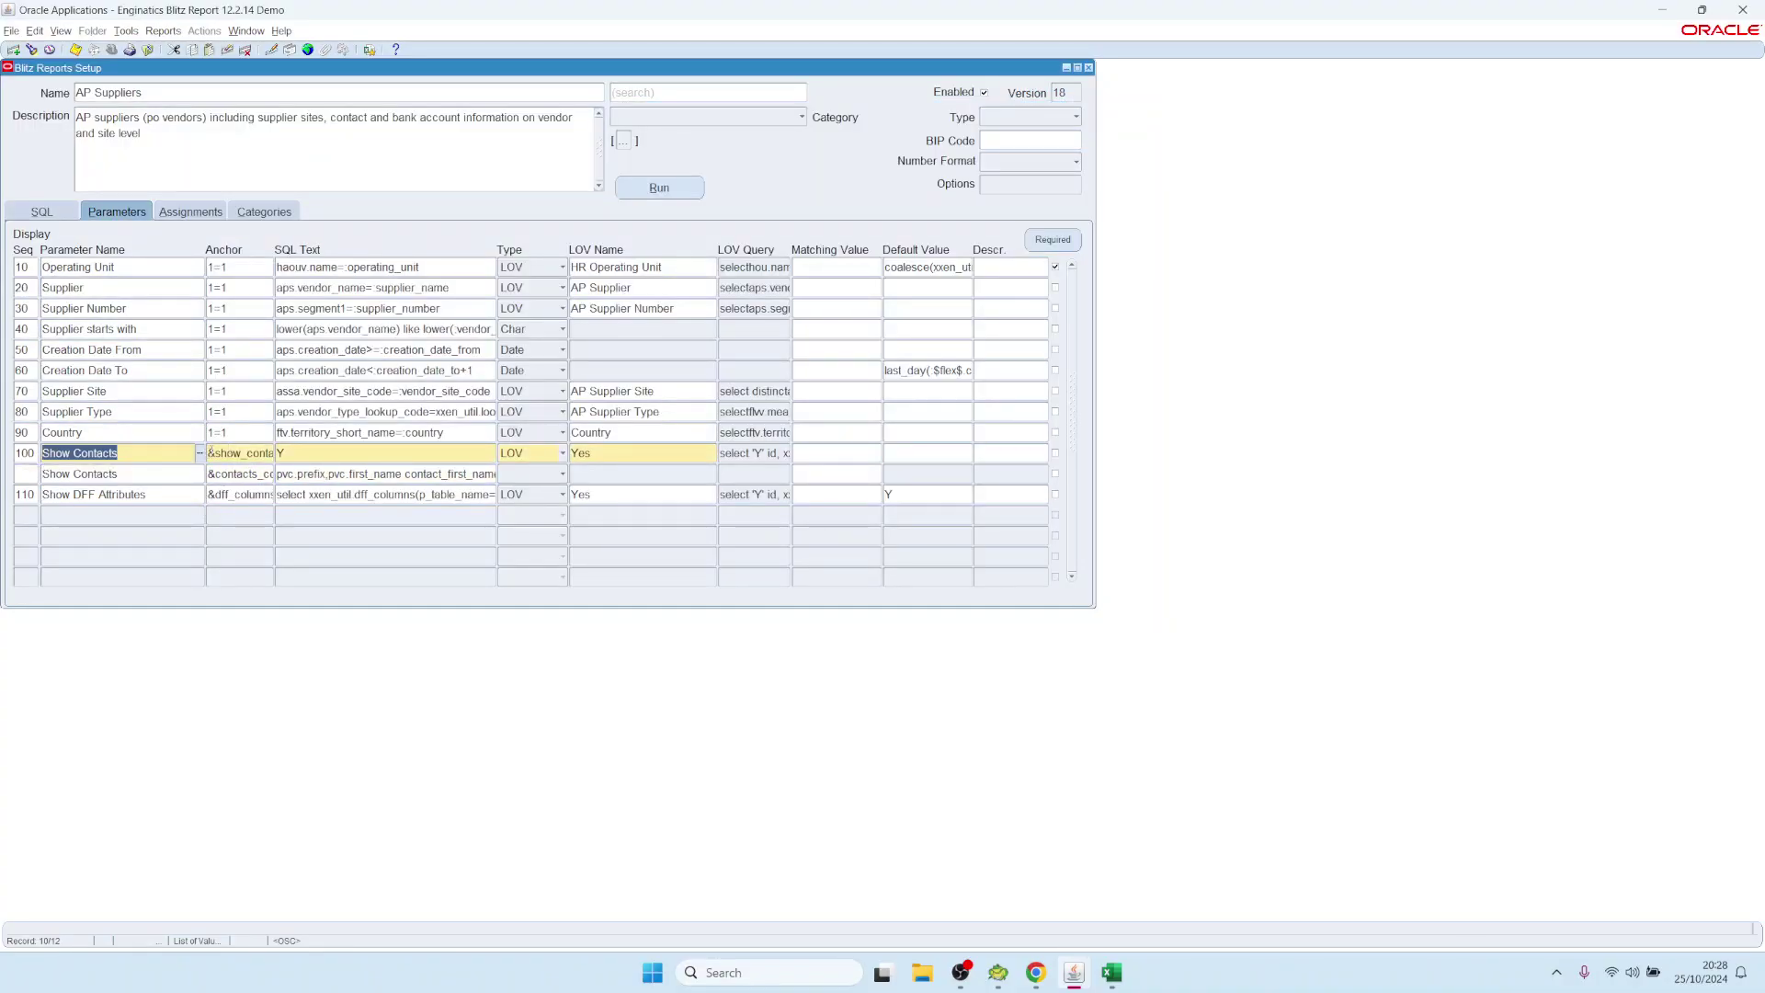
{"action": "left_click", "coordinate": [214, 454]}
{"action": "left_click", "coordinate": [323, 456]}
{"action": "left_click", "coordinate": [219, 454]}
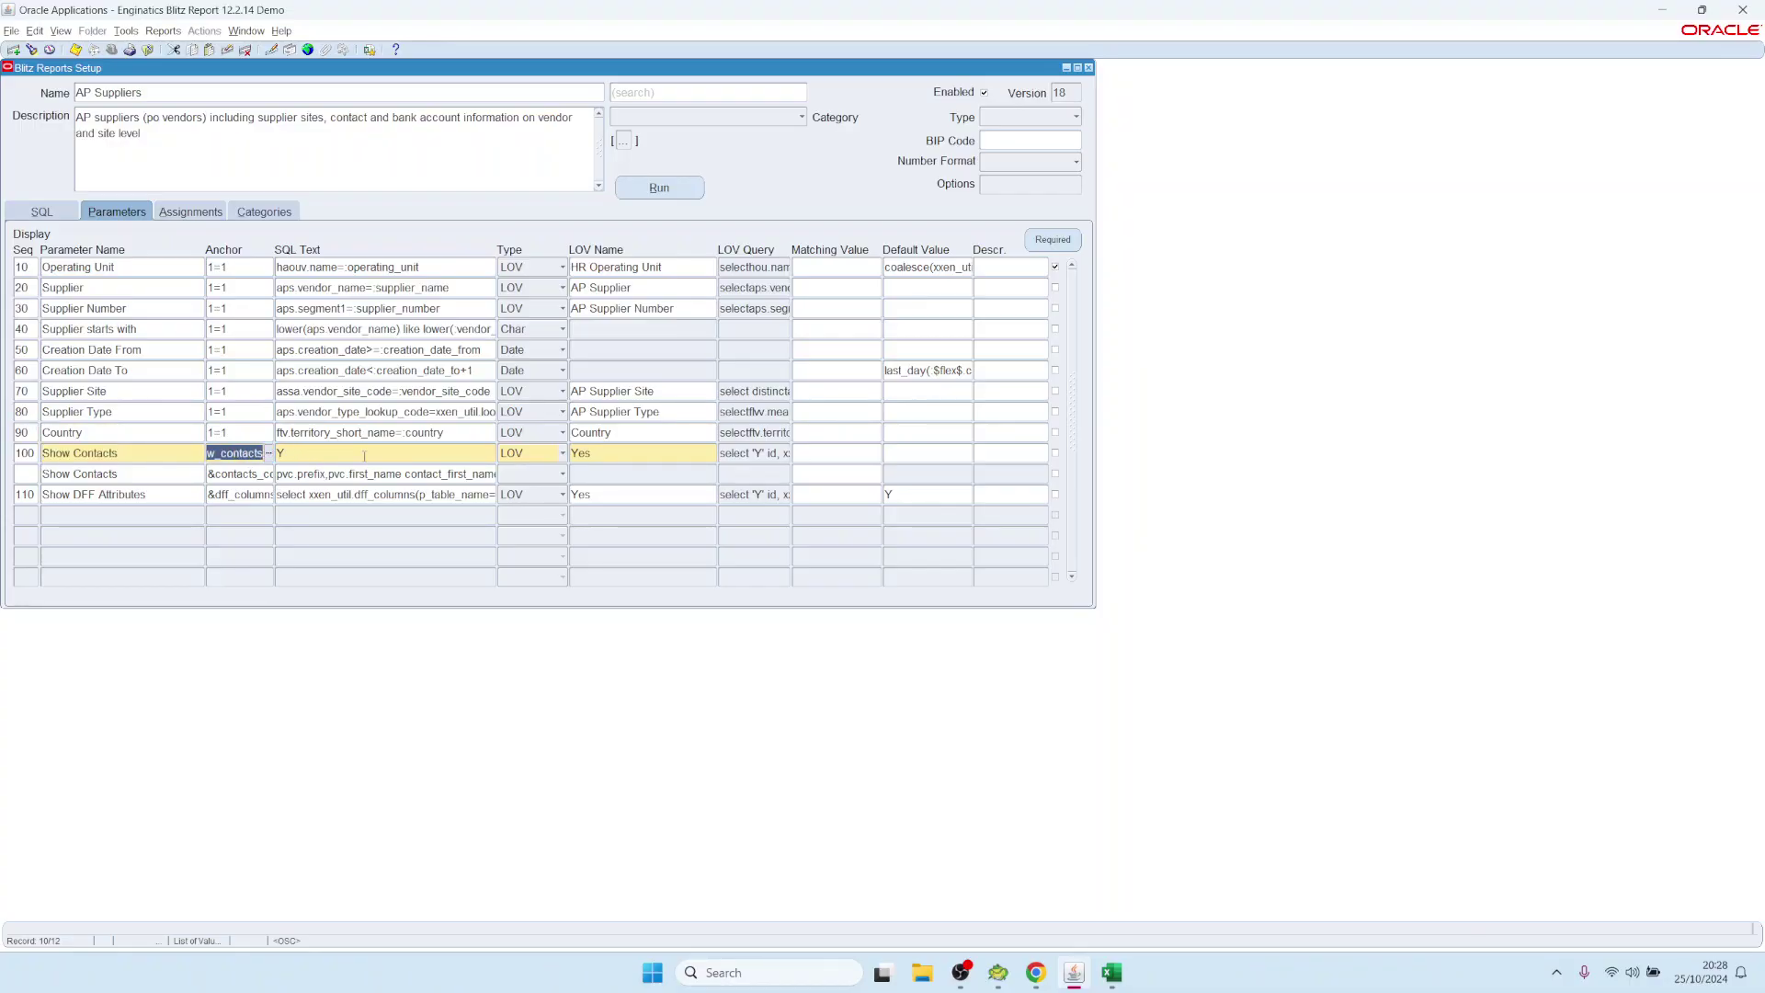
Compare the anchors of the two Show Contacts rows and view the contacts_columns row's full SQL text, closing the editor without changes
{"action": "left_click", "coordinate": [217, 473]}
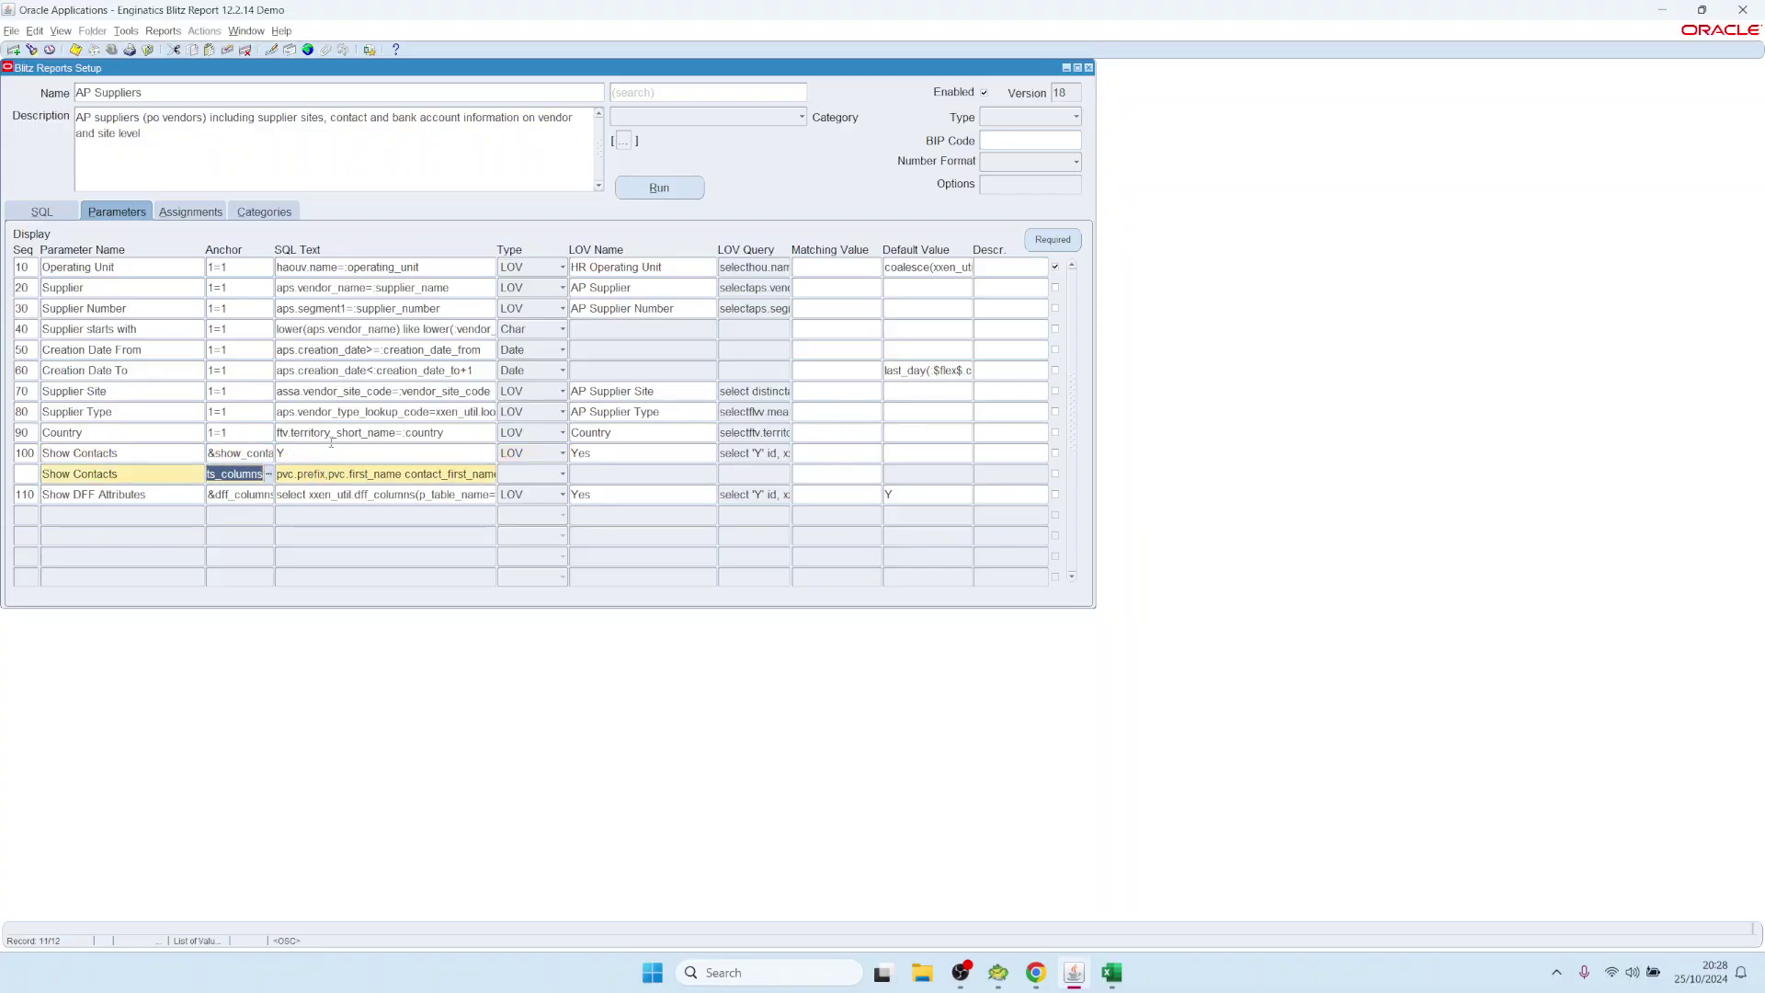
{"action": "key", "text": "Up"}
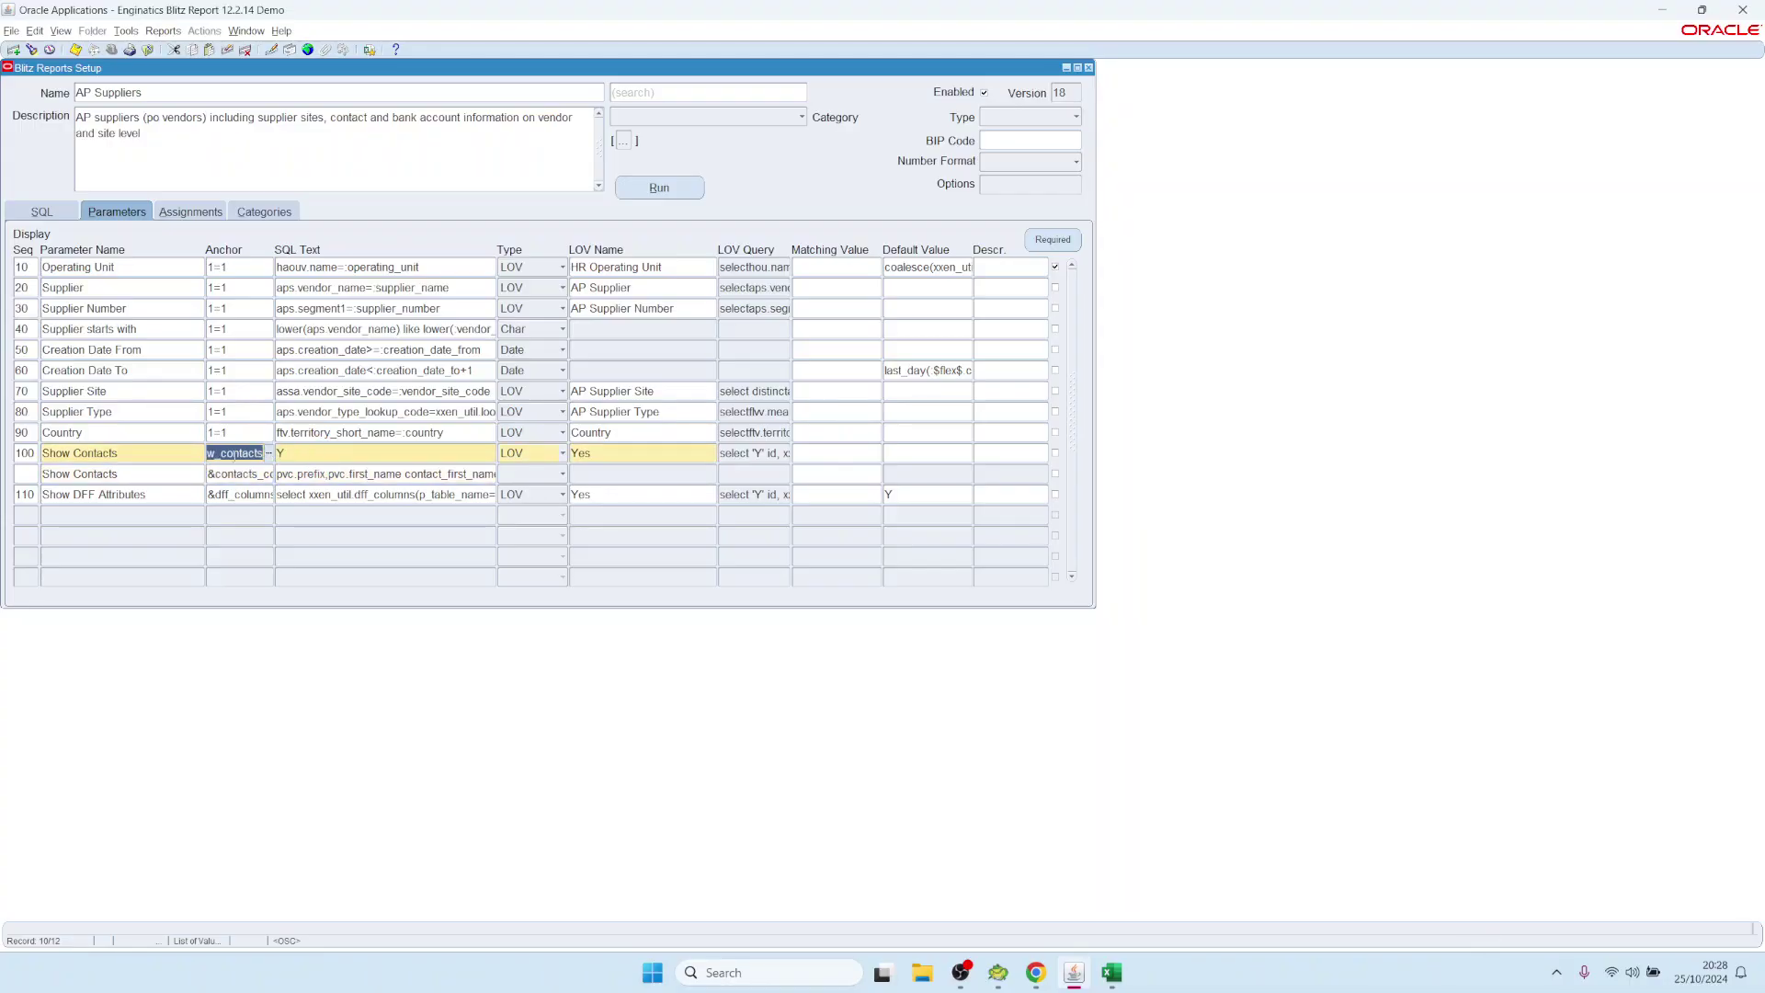
{"action": "left_click", "coordinate": [232, 474]}
{"action": "double_click", "coordinate": [336, 474]}
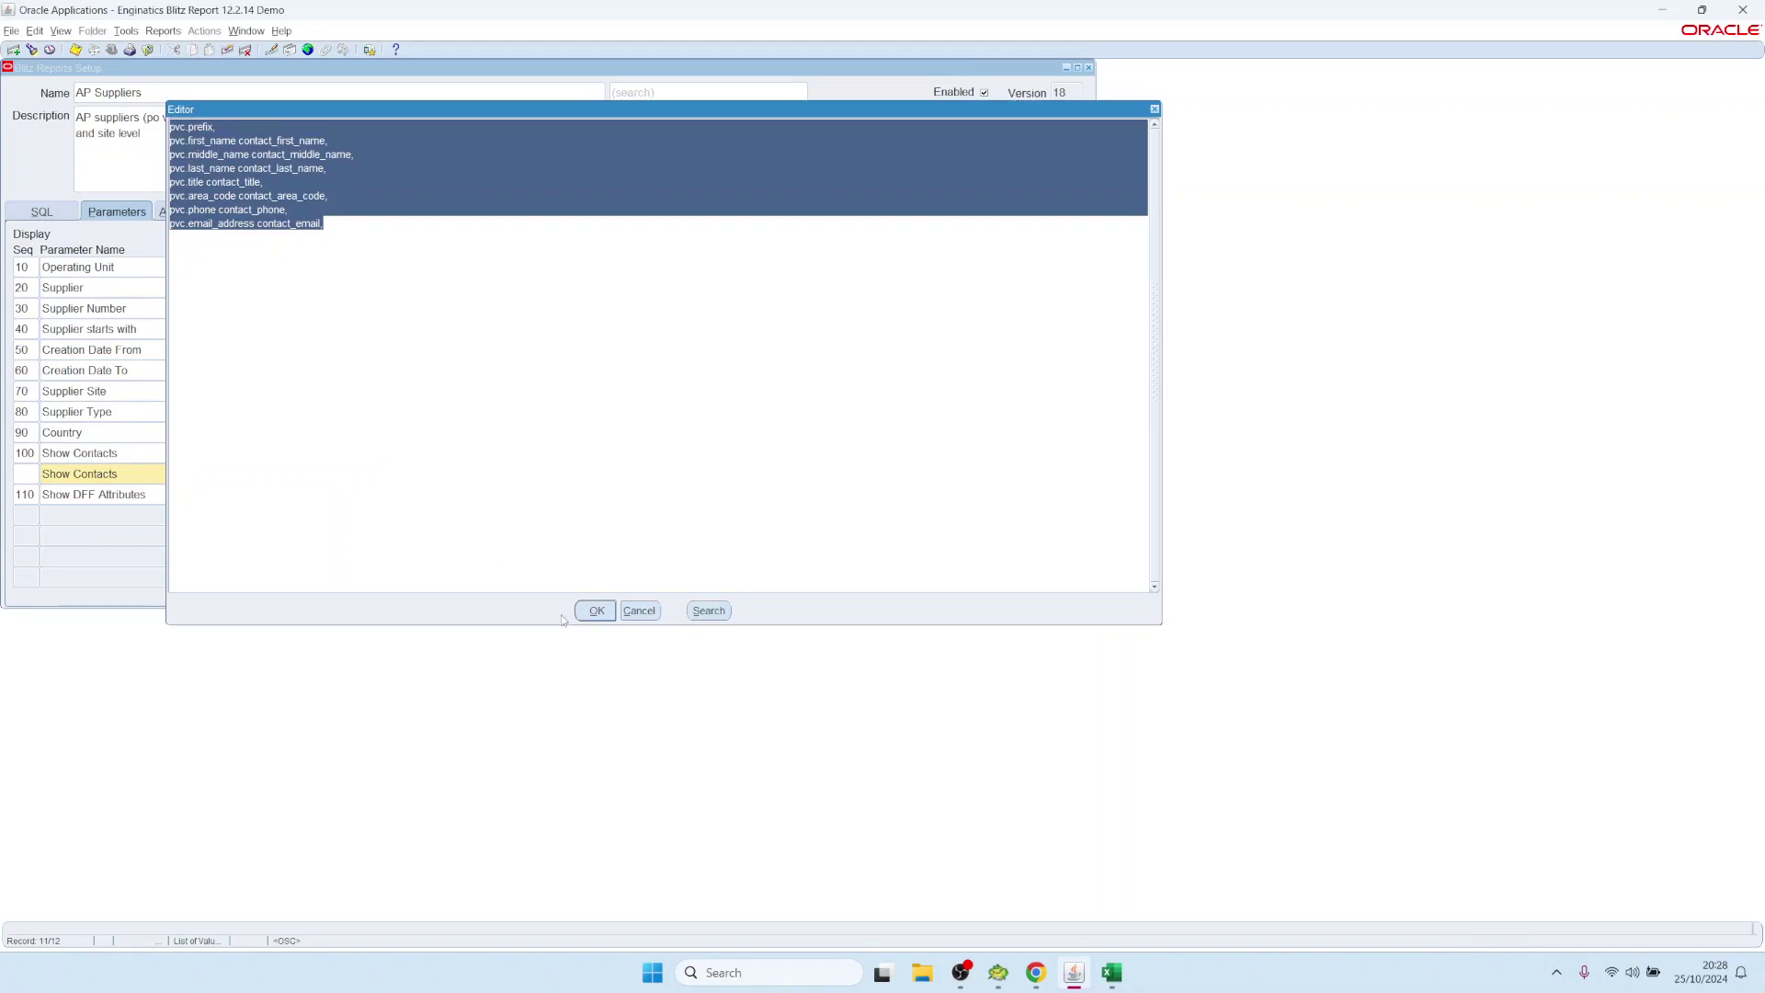
{"action": "left_click", "coordinate": [637, 611]}
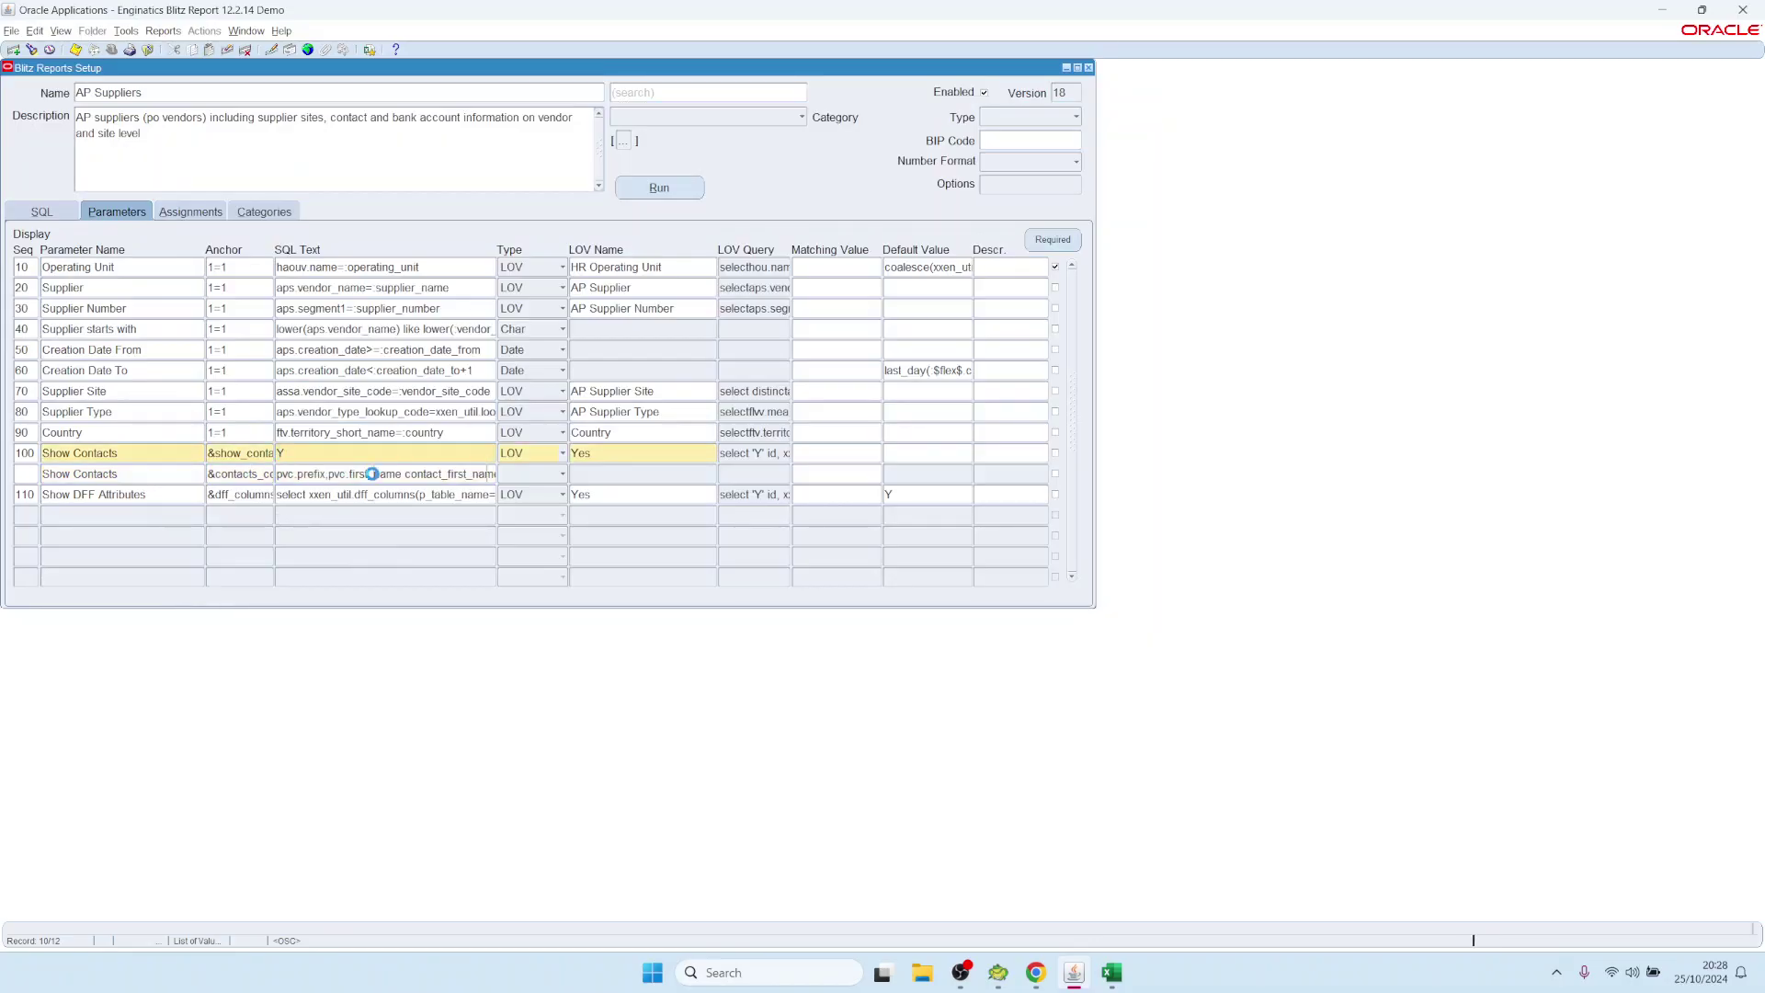
Examine the display sequence of the first Show Contacts row and the blank sequence of its second row
{"action": "left_click", "coordinate": [124, 451]}
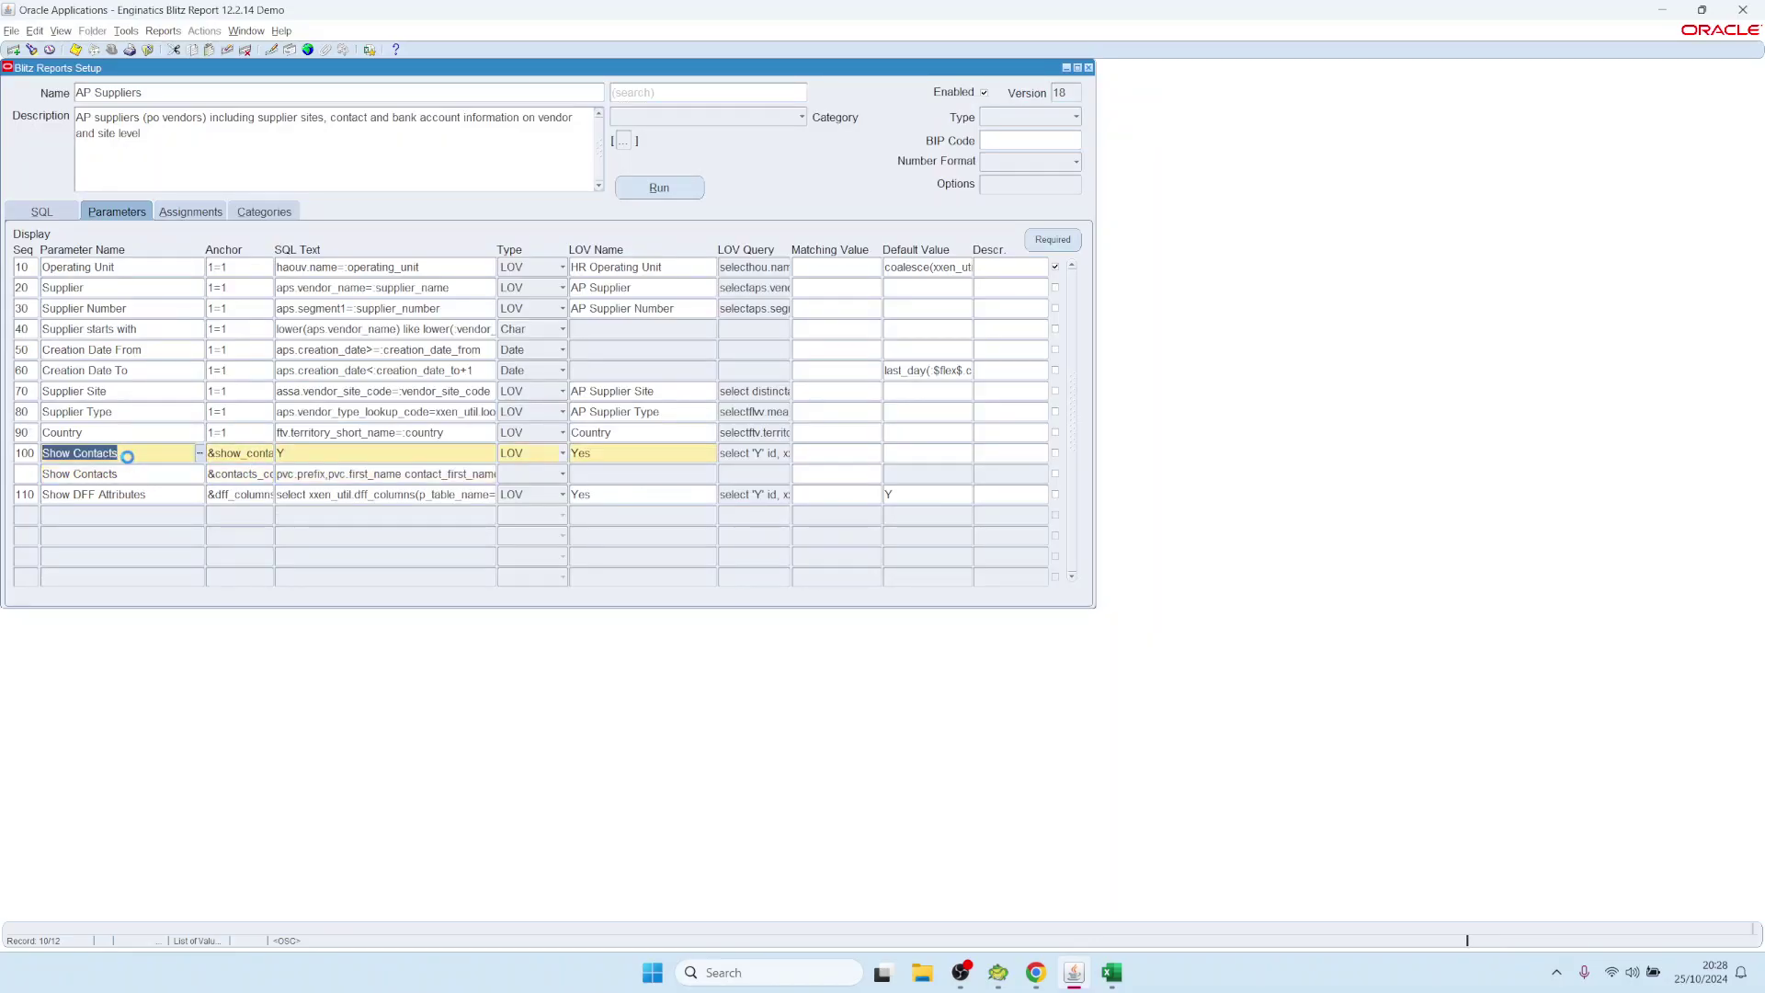
{"action": "left_click", "coordinate": [18, 453]}
{"action": "left_click_drag", "start_coordinate": [16, 453], "coordinate": [35, 453]}
{"action": "left_click", "coordinate": [27, 471]}
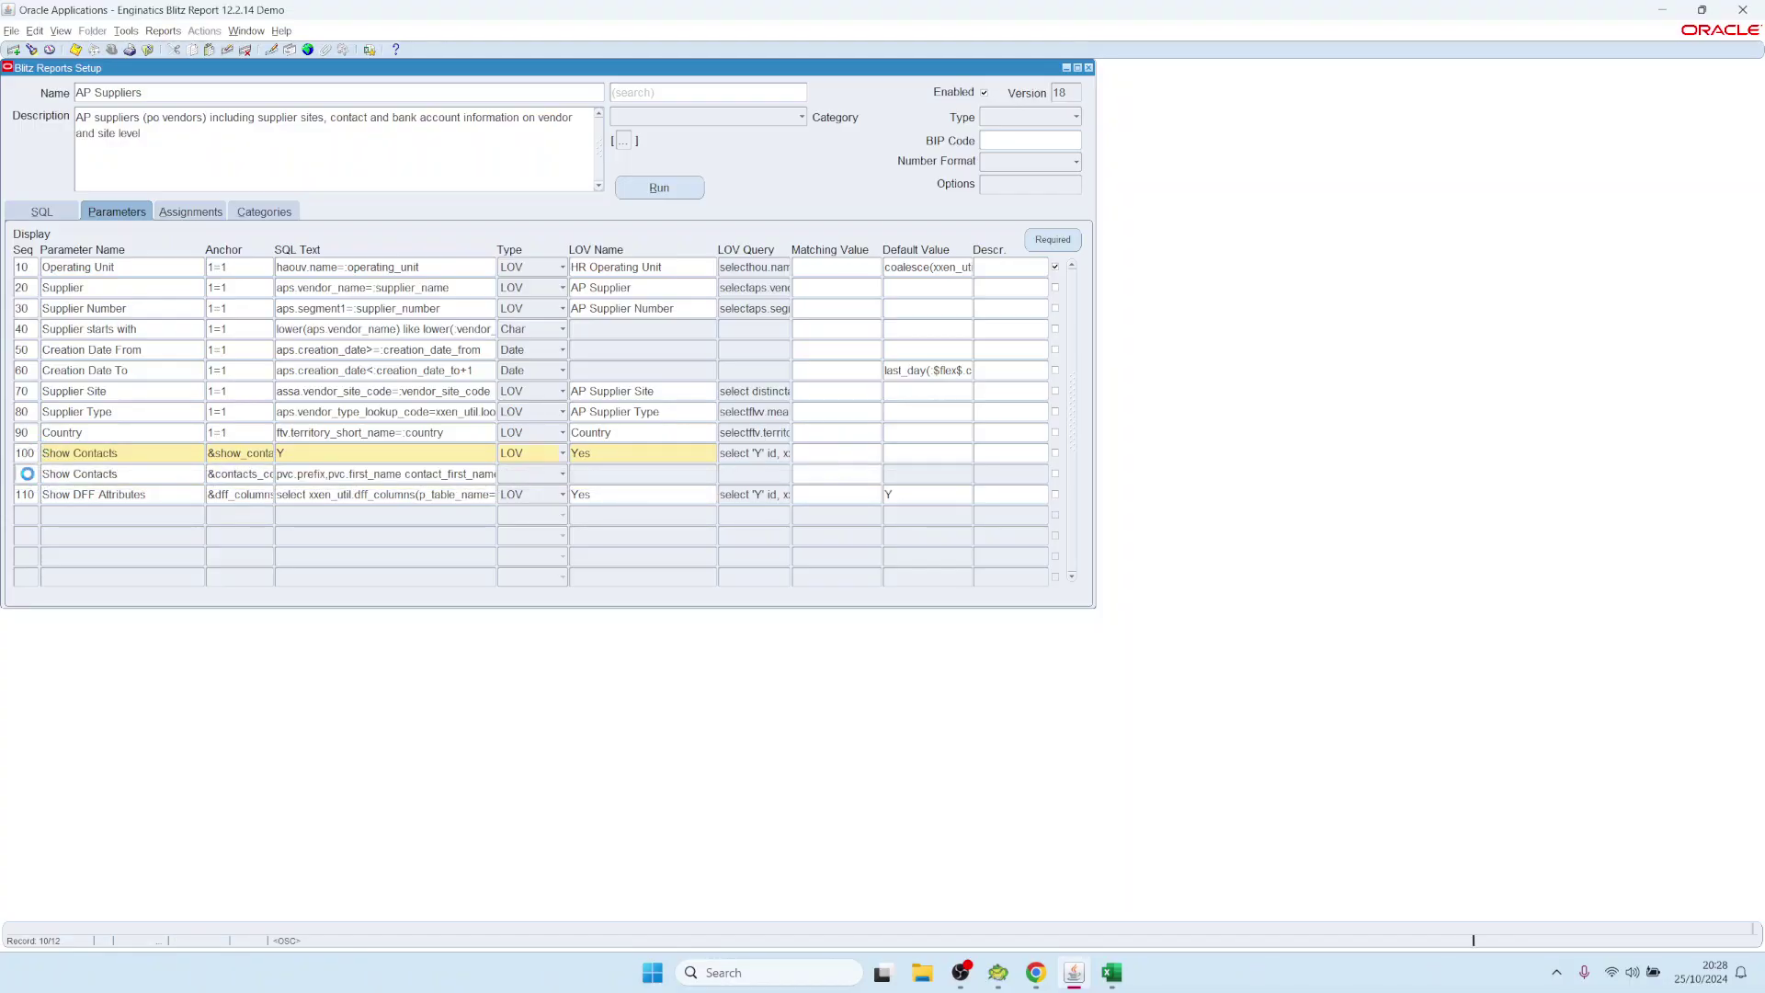
Try adding a Show Contacts row below sequence 100 with anchor 1=1 and SQL text wefw, and delete that row
{"action": "left_click", "coordinate": [80, 453]}
{"action": "key", "text": "ctrl+Down"}
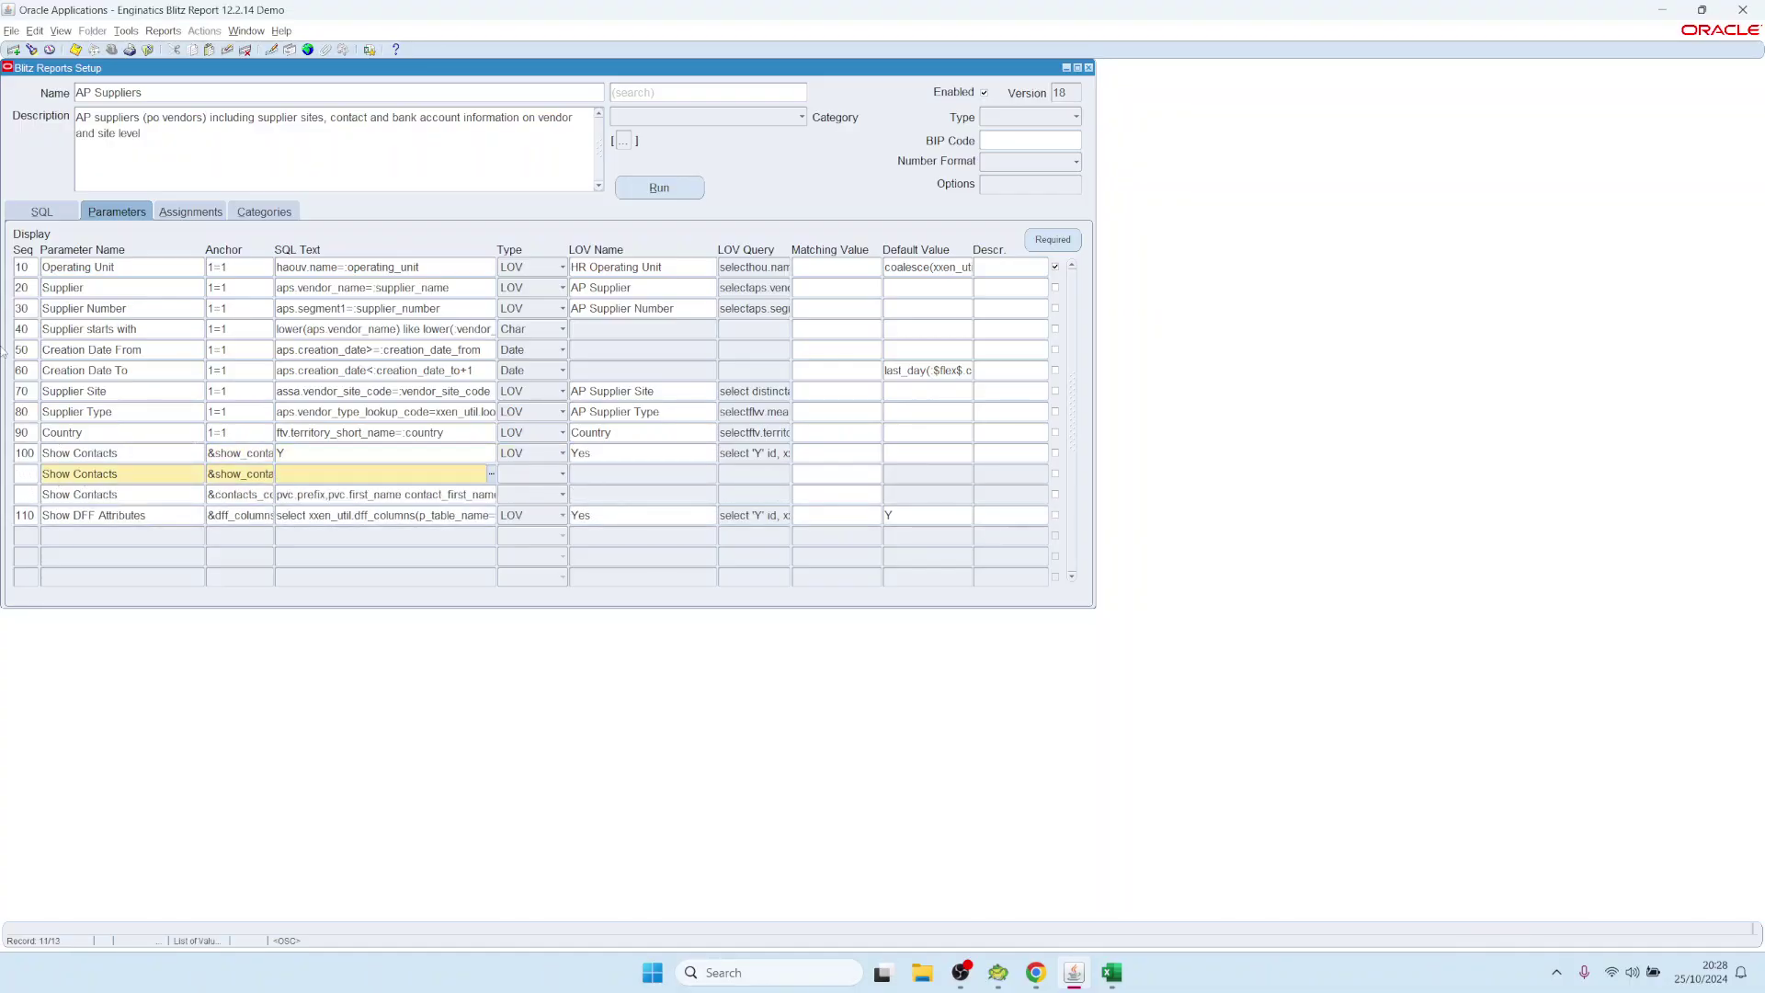
{"action": "left_click", "coordinate": [266, 475]}
{"action": "key", "text": "ctrl+l"}
{"action": "left_click", "coordinate": [258, 589]}
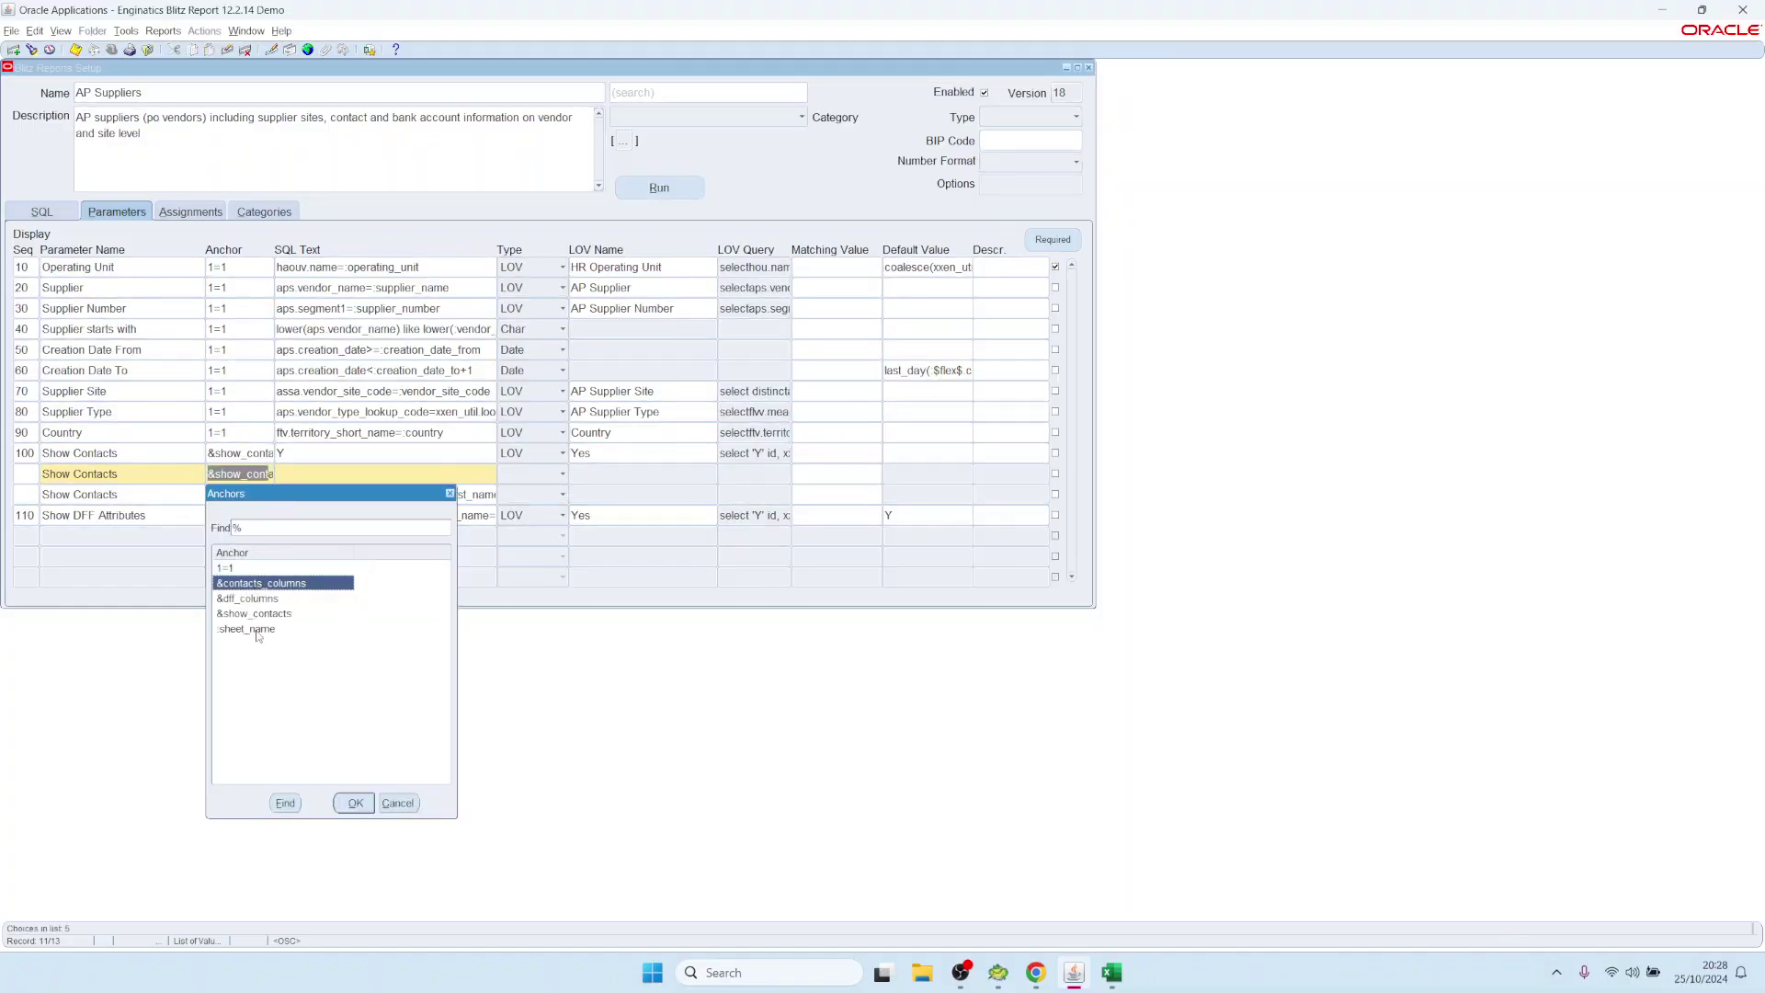
{"action": "left_click", "coordinate": [261, 632]}
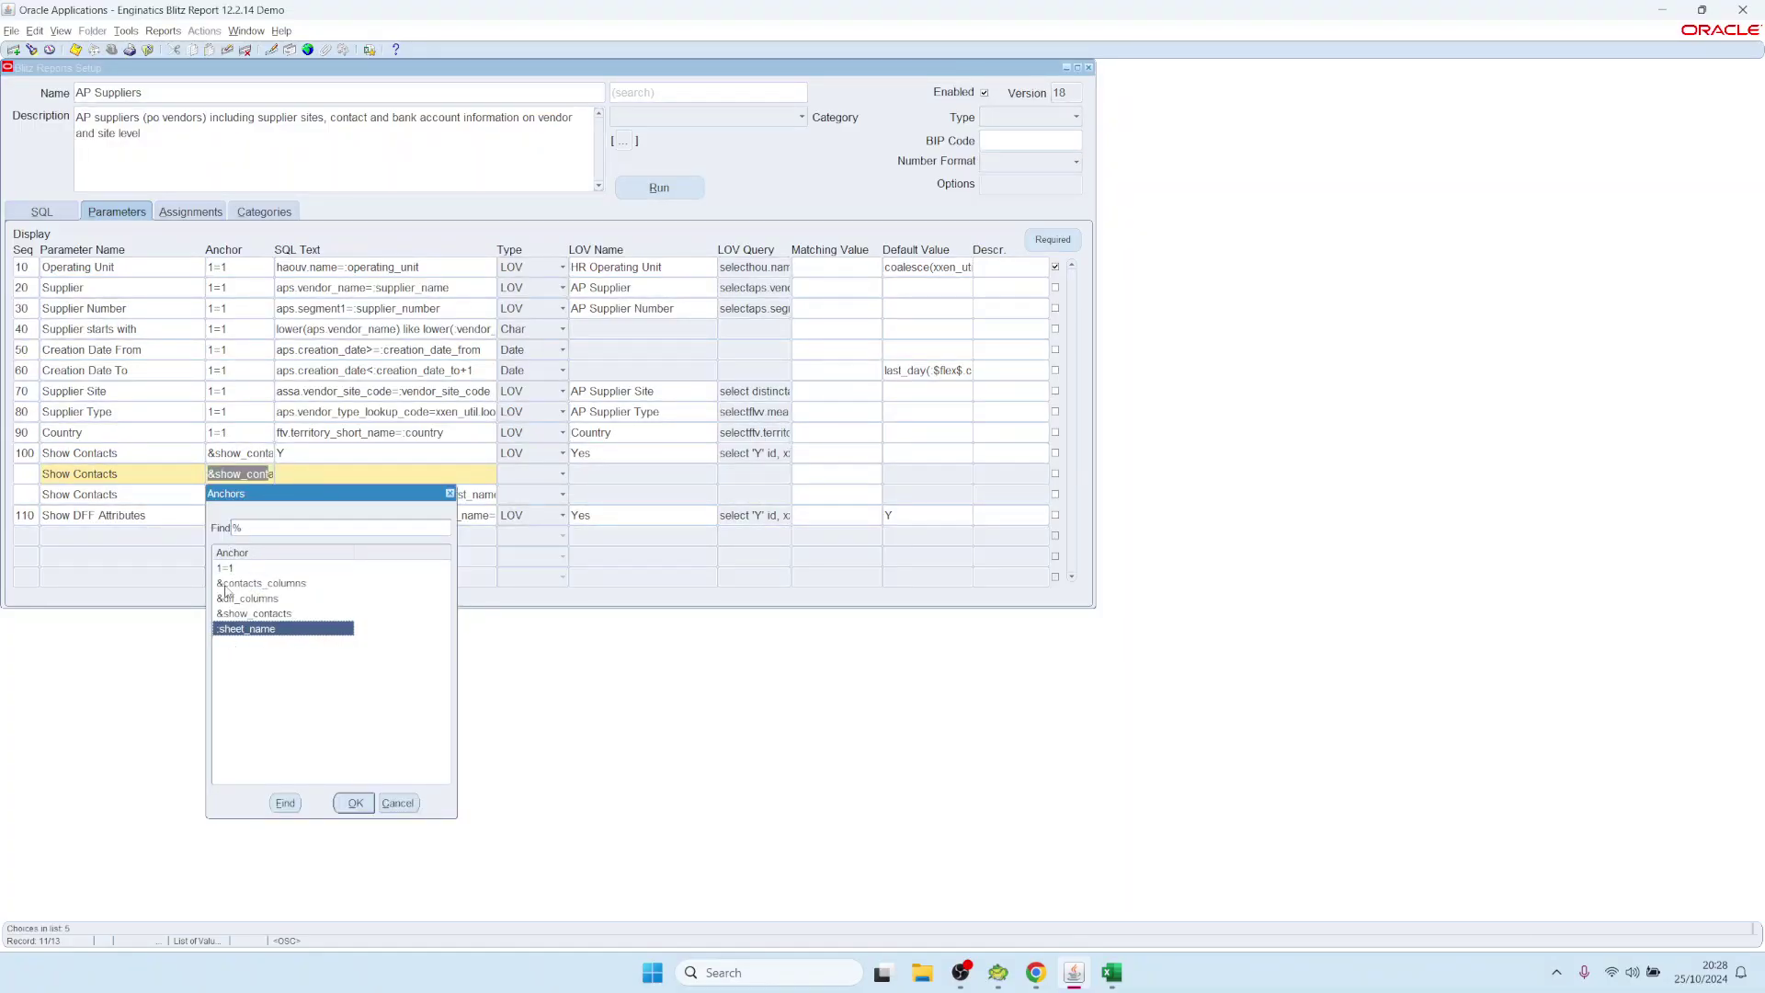
{"action": "double_click", "coordinate": [229, 570]}
{"action": "type", "text": "wefw"}
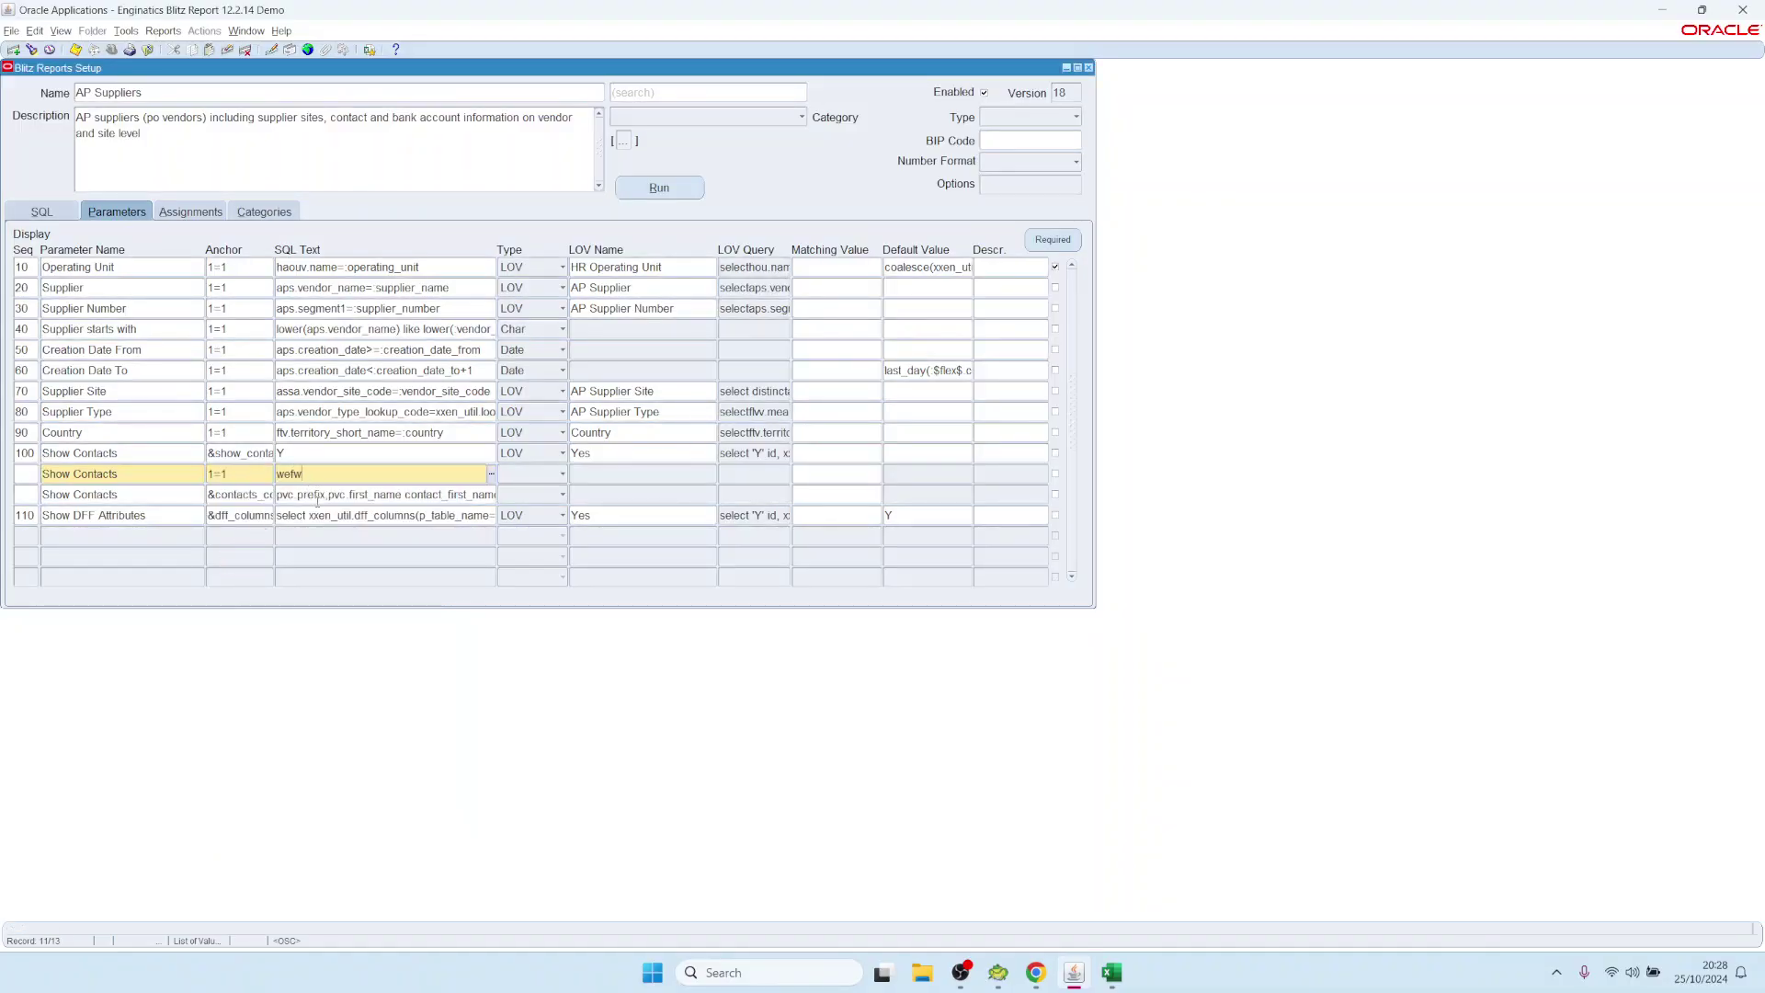
{"action": "left_click", "coordinate": [245, 50]}
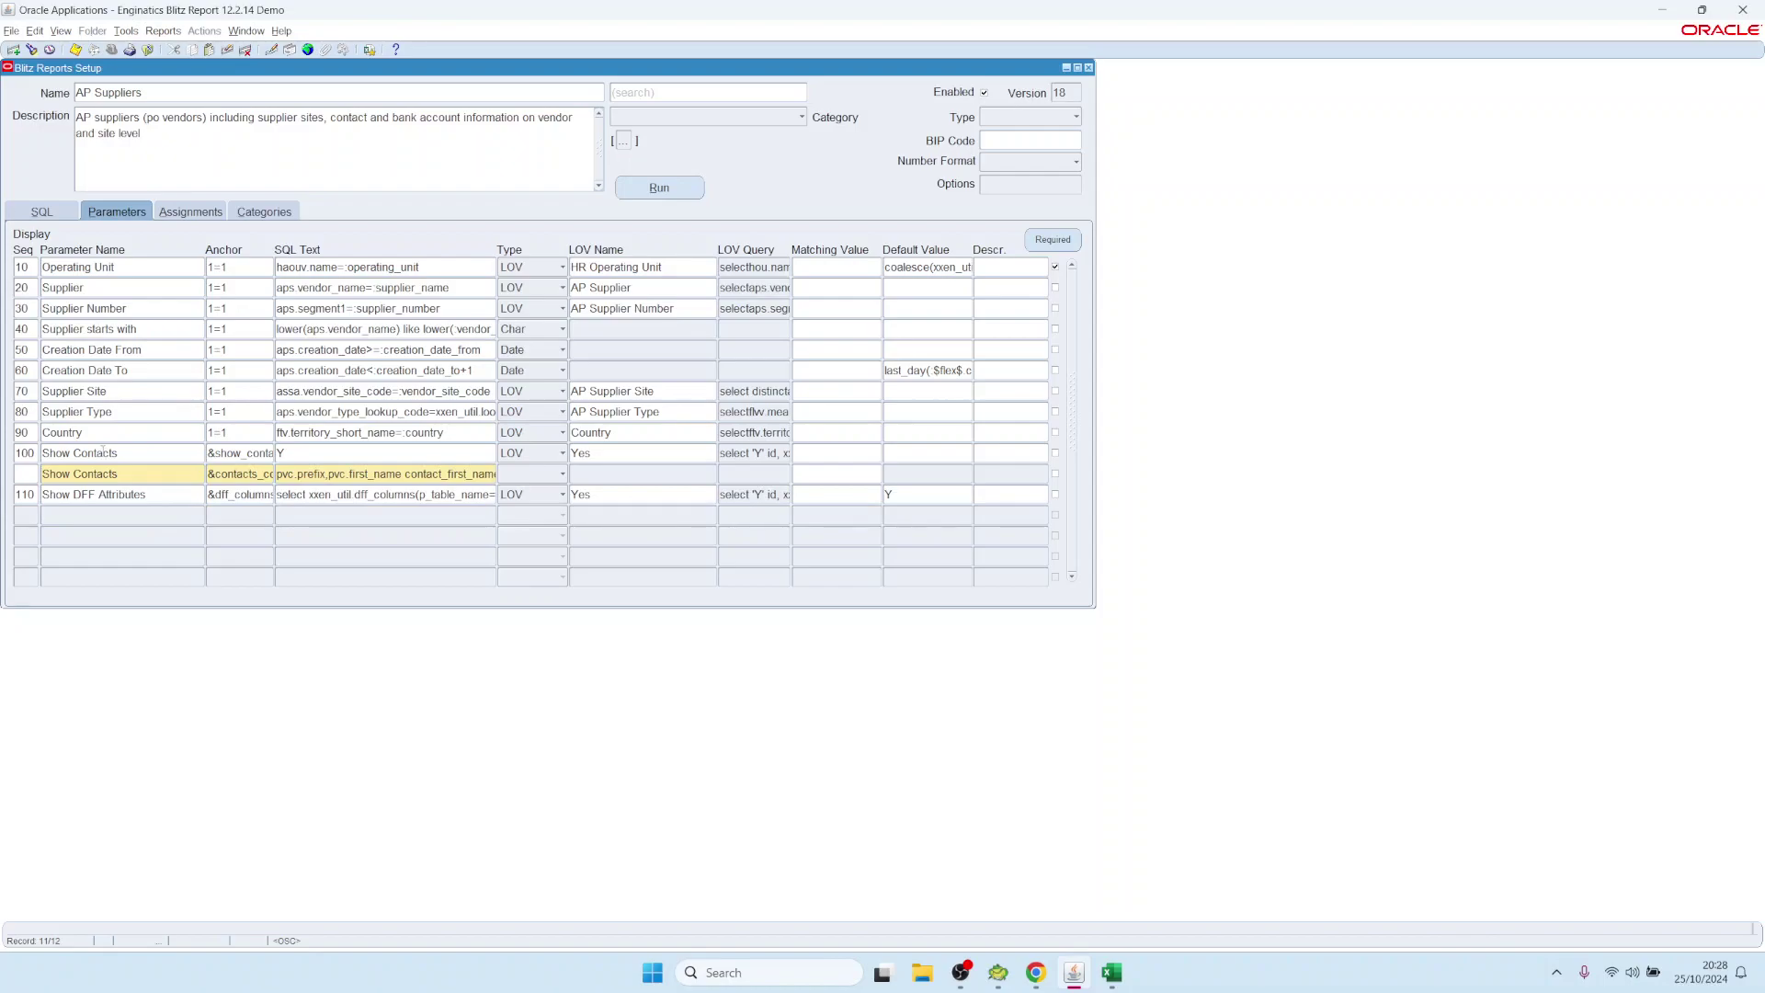
{"action": "left_click", "coordinate": [161, 453]}
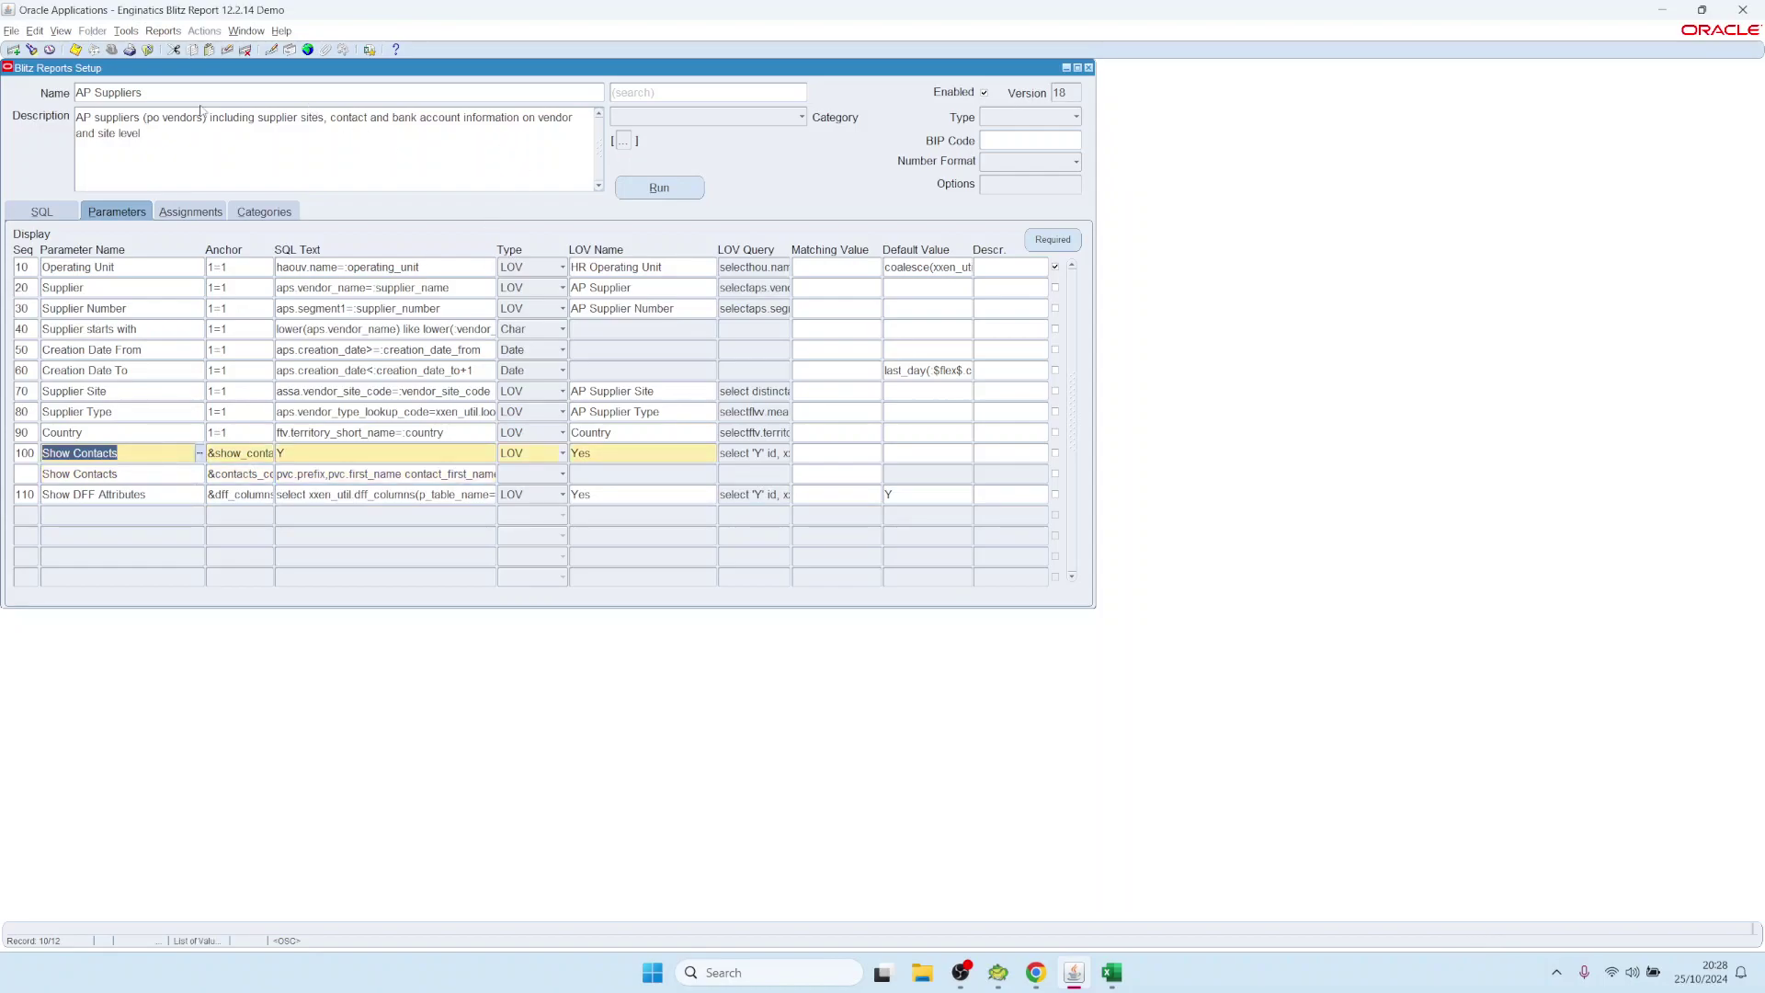
Load AP Test report into the report setup and view its SQL and its parameters
{"action": "left_click", "coordinate": [155, 94]}
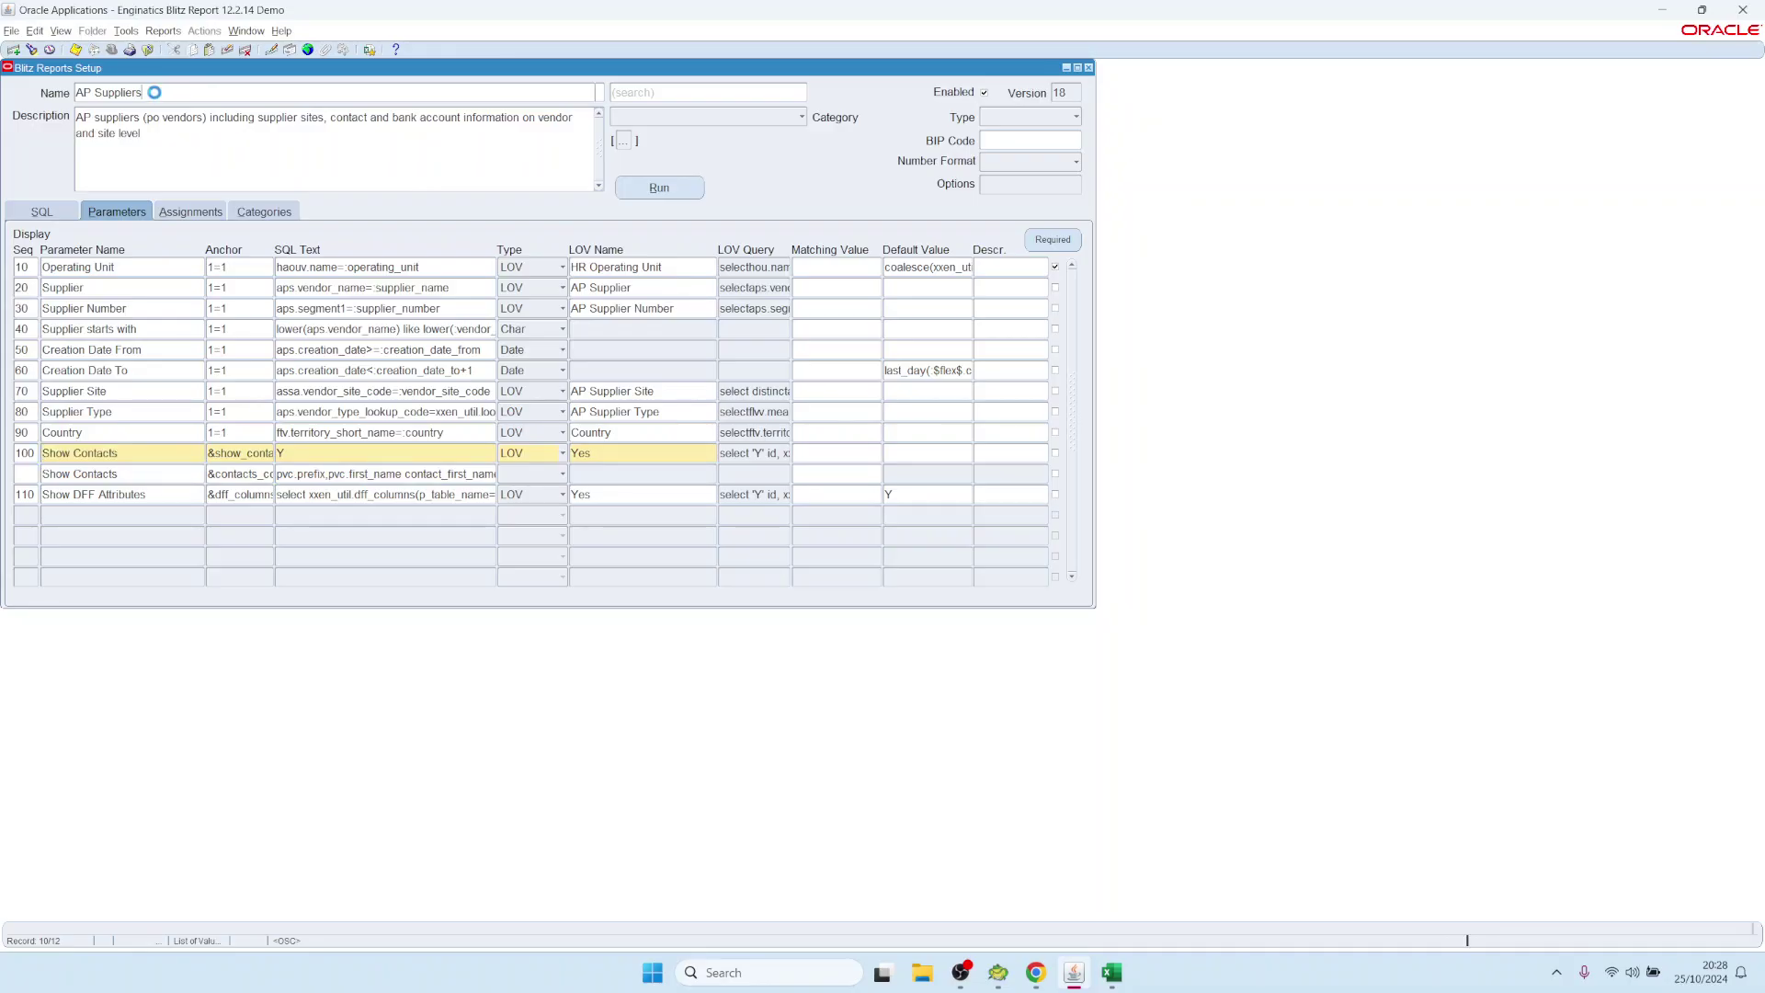
{"action": "key", "text": "ctrl+l"}
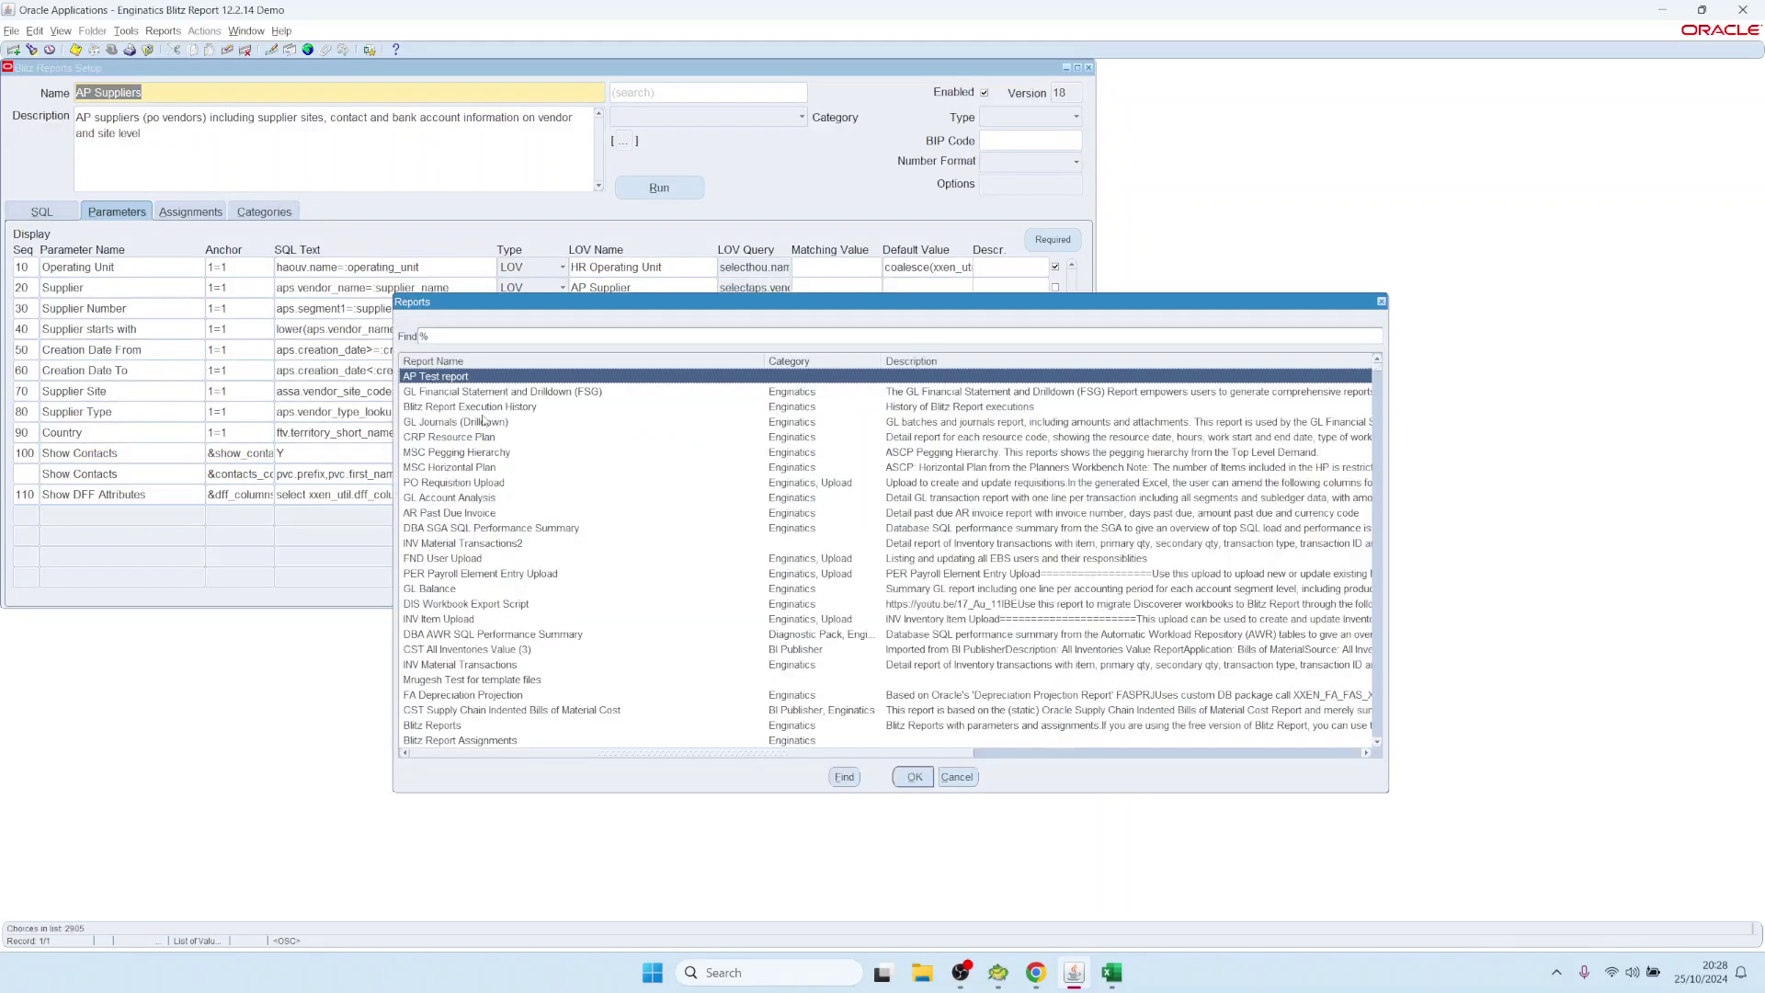
{"action": "double_click", "coordinate": [432, 379]}
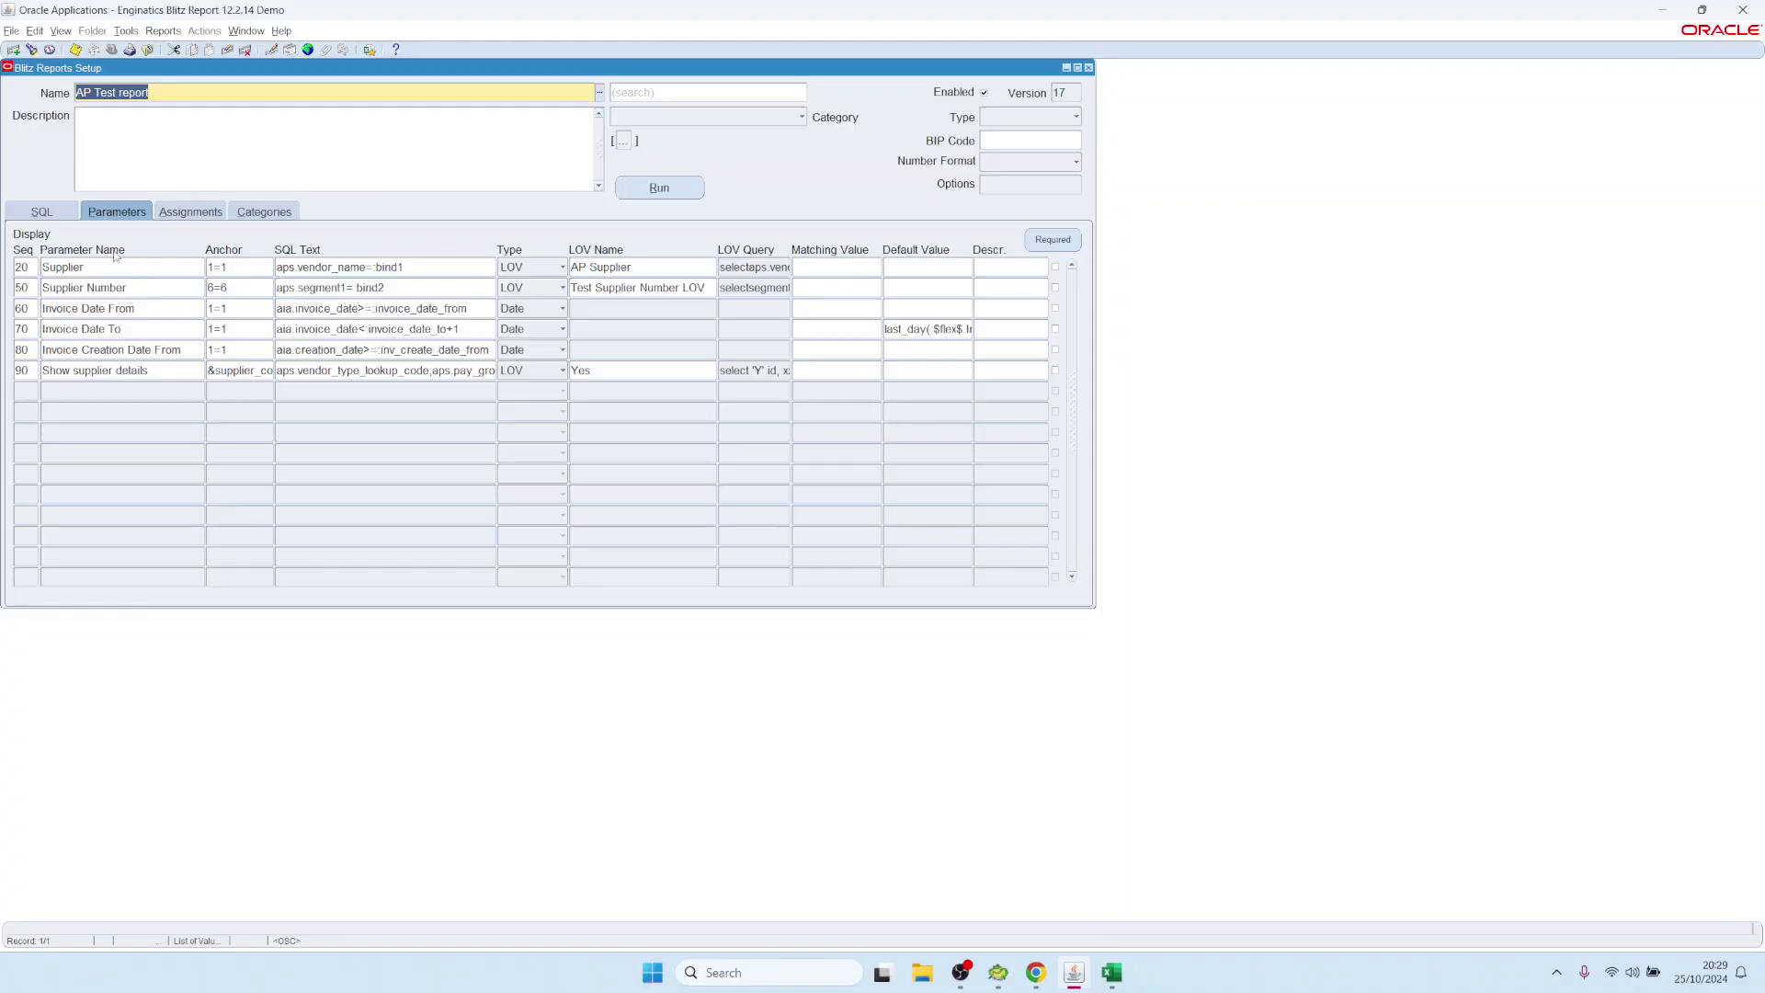
{"action": "left_click", "coordinate": [57, 216]}
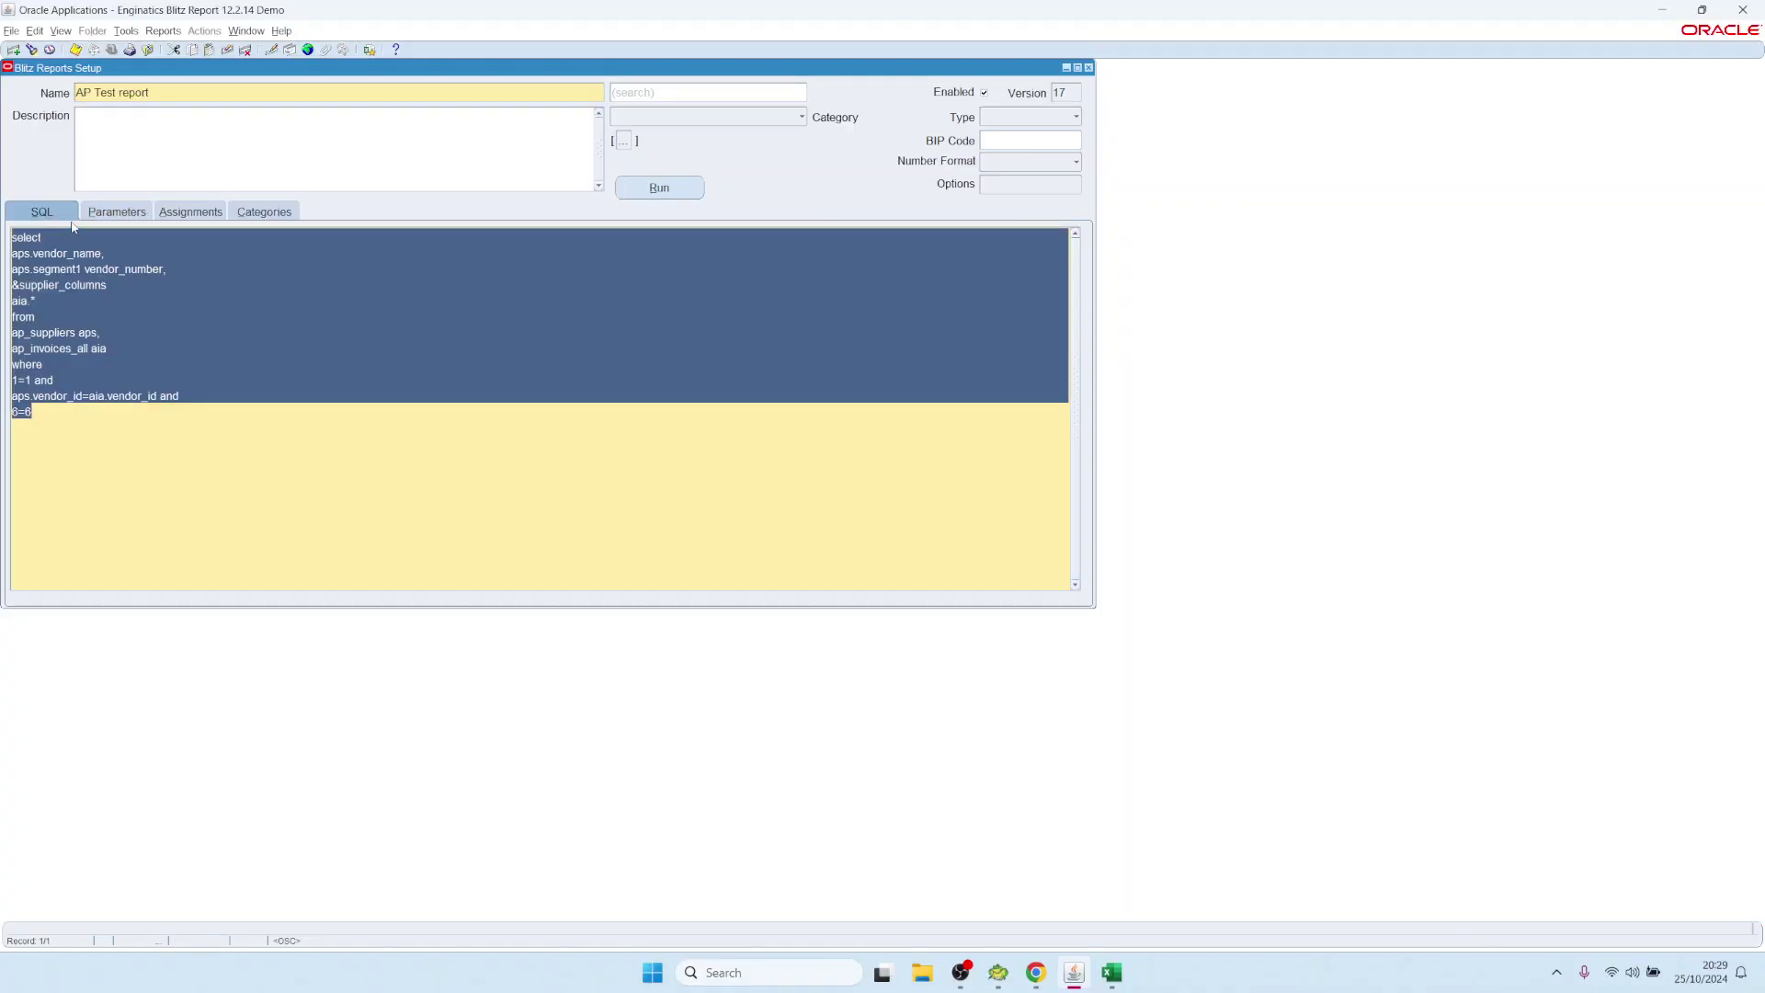
{"action": "left_click", "coordinate": [112, 212]}
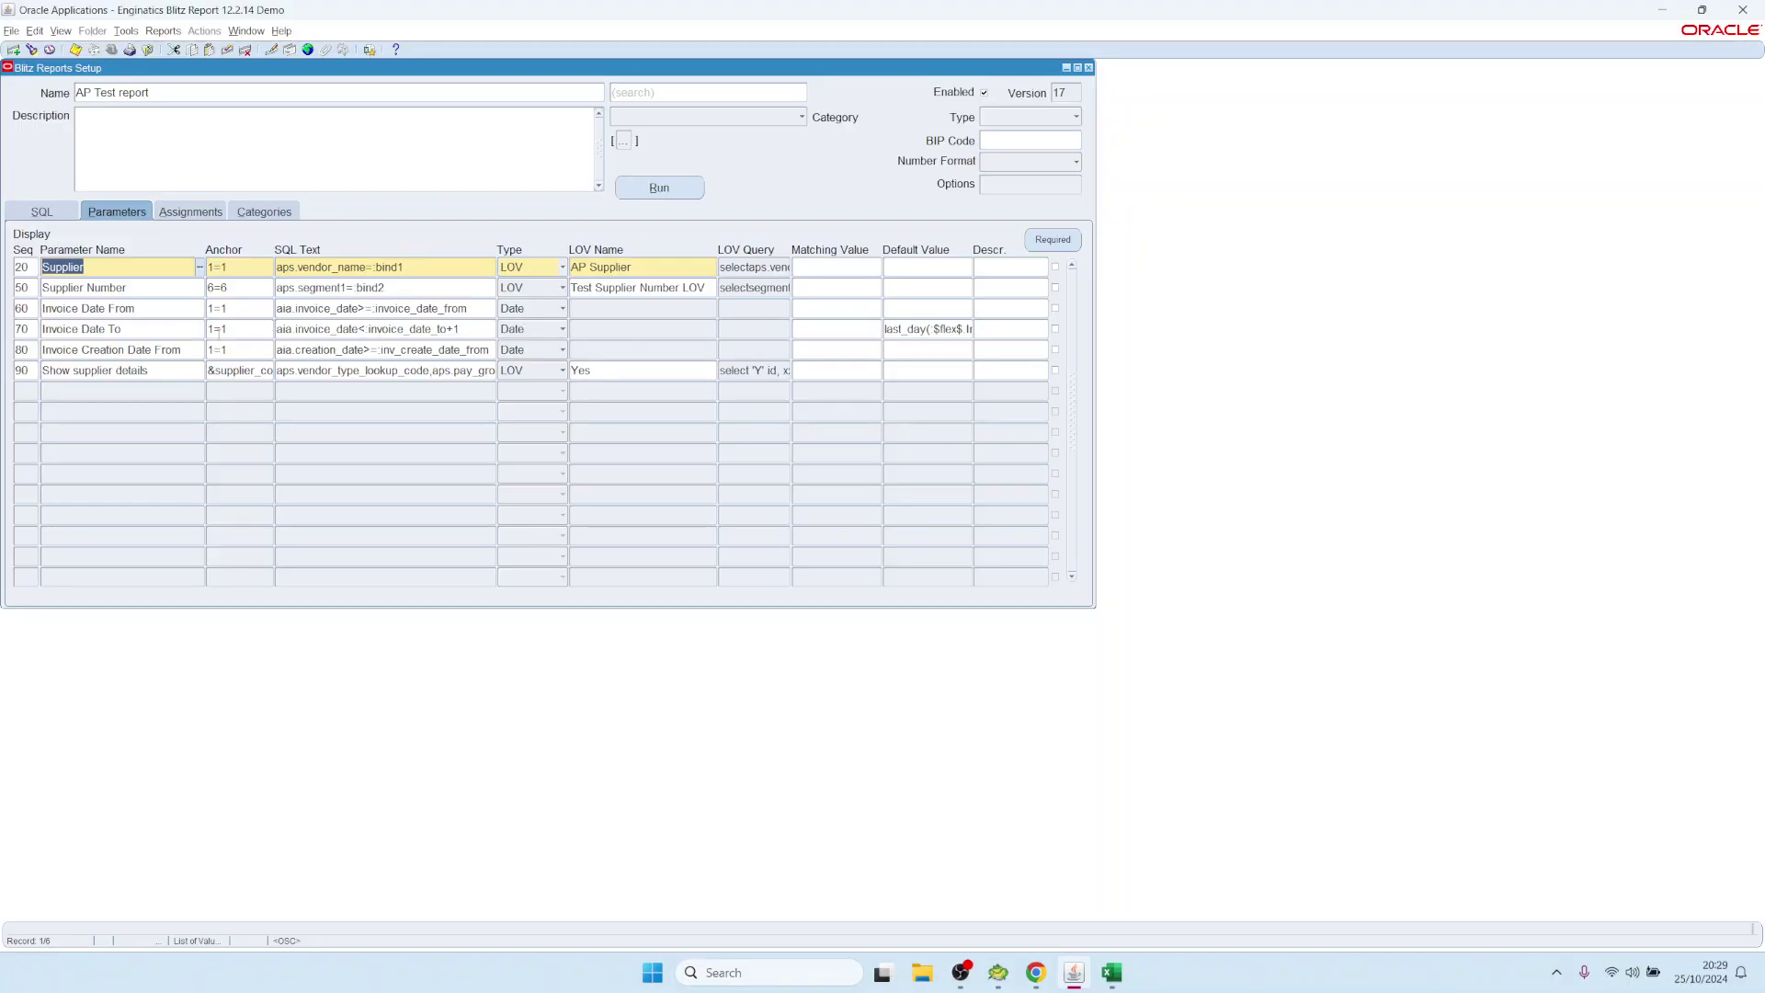
Examine the SQL text and matching value fields of the Invoice Creation Date From and Show supplier details parameters
{"action": "left_click", "coordinate": [113, 347]}
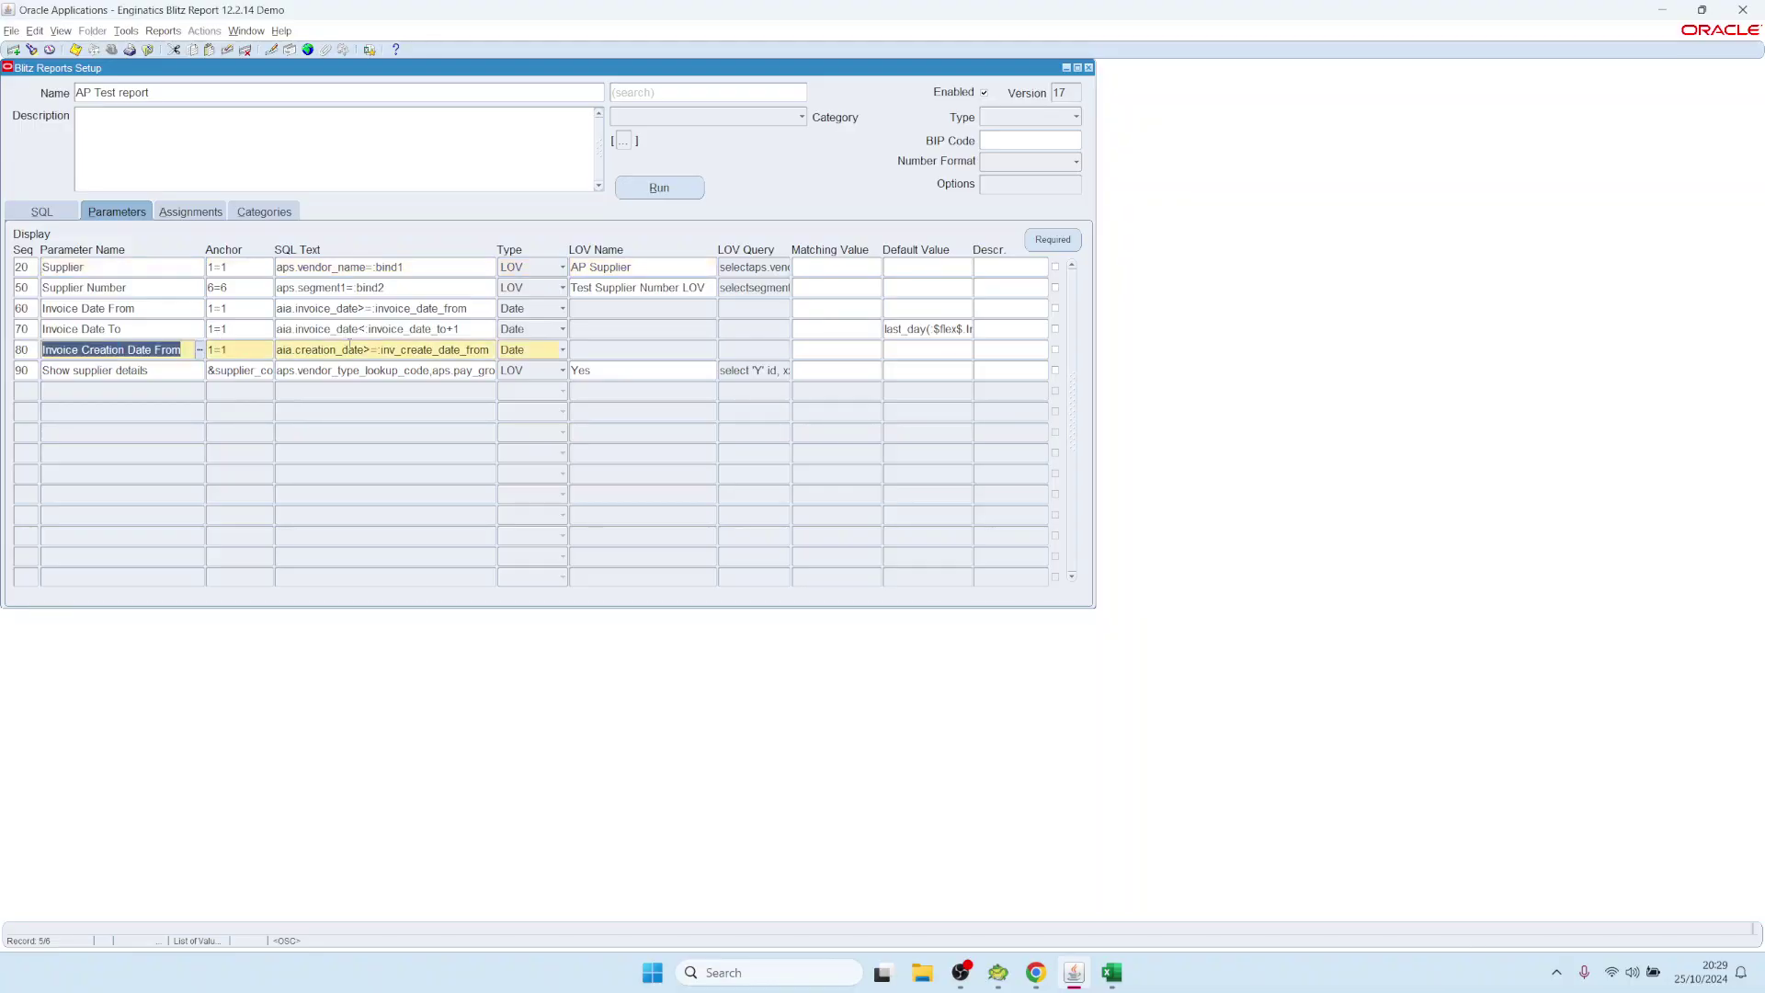
{"action": "left_click", "coordinate": [841, 267]}
{"action": "left_click", "coordinate": [834, 350]}
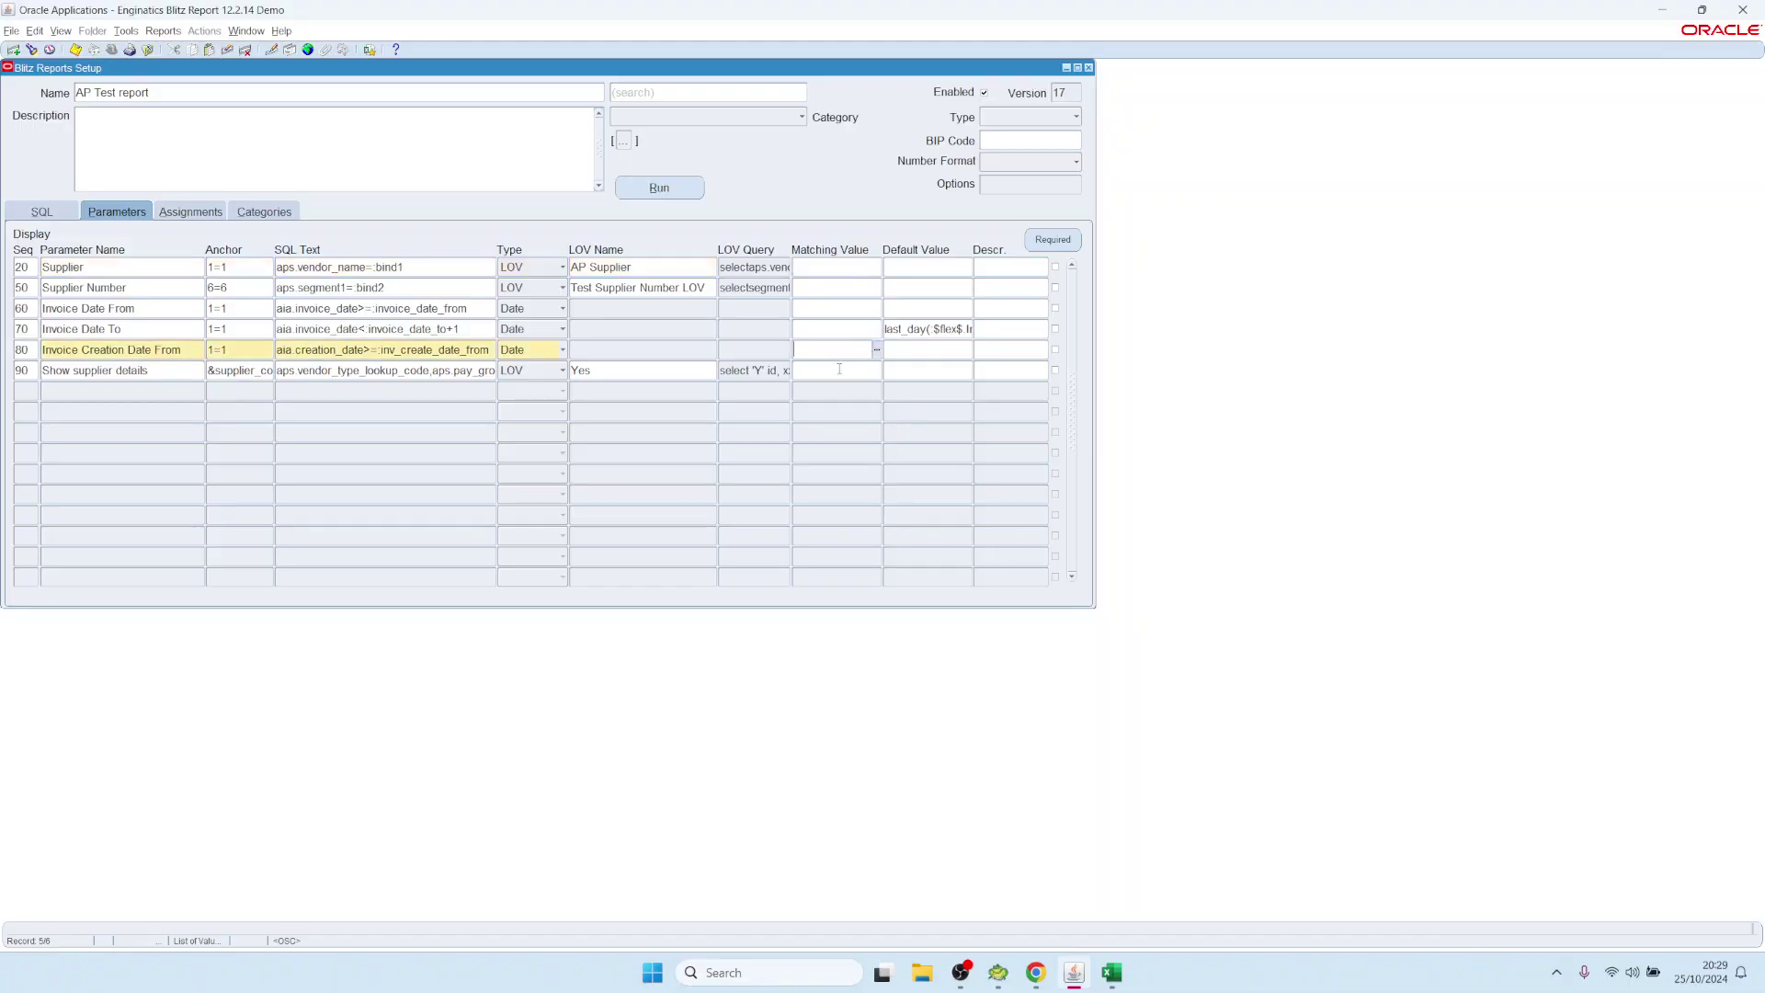
{"action": "key", "text": "Down"}
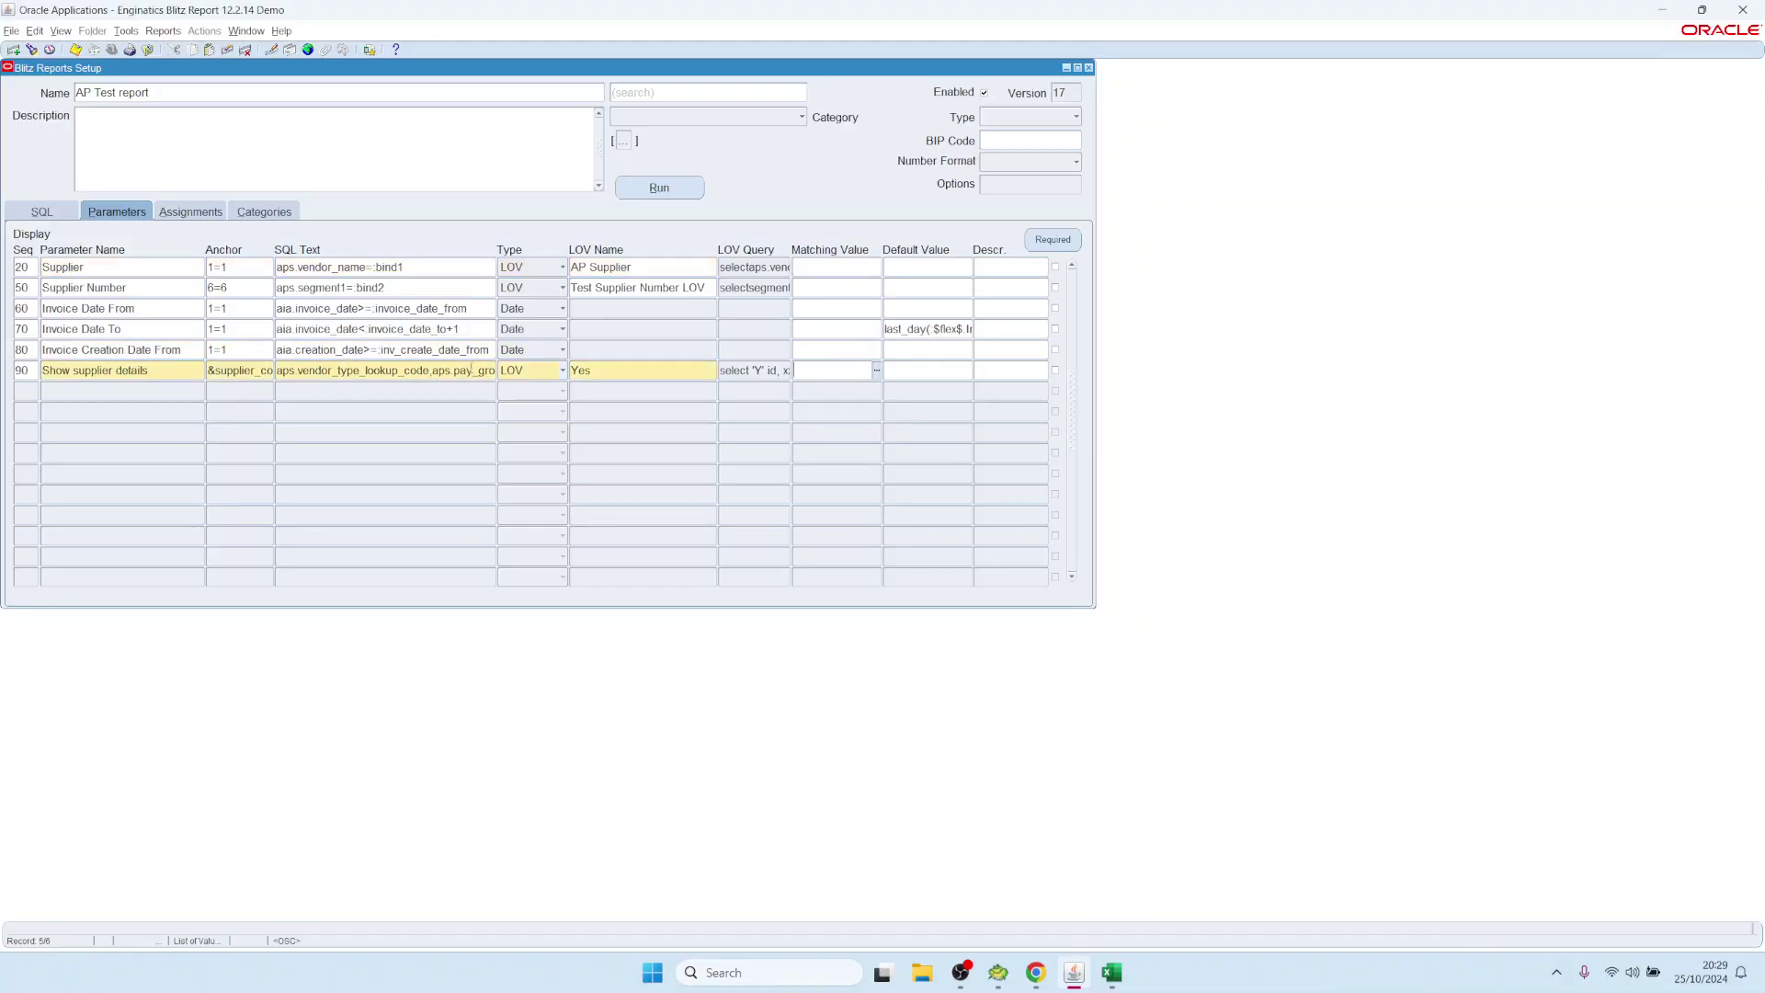
{"action": "left_click", "coordinate": [347, 350]}
{"action": "left_click", "coordinate": [147, 350]}
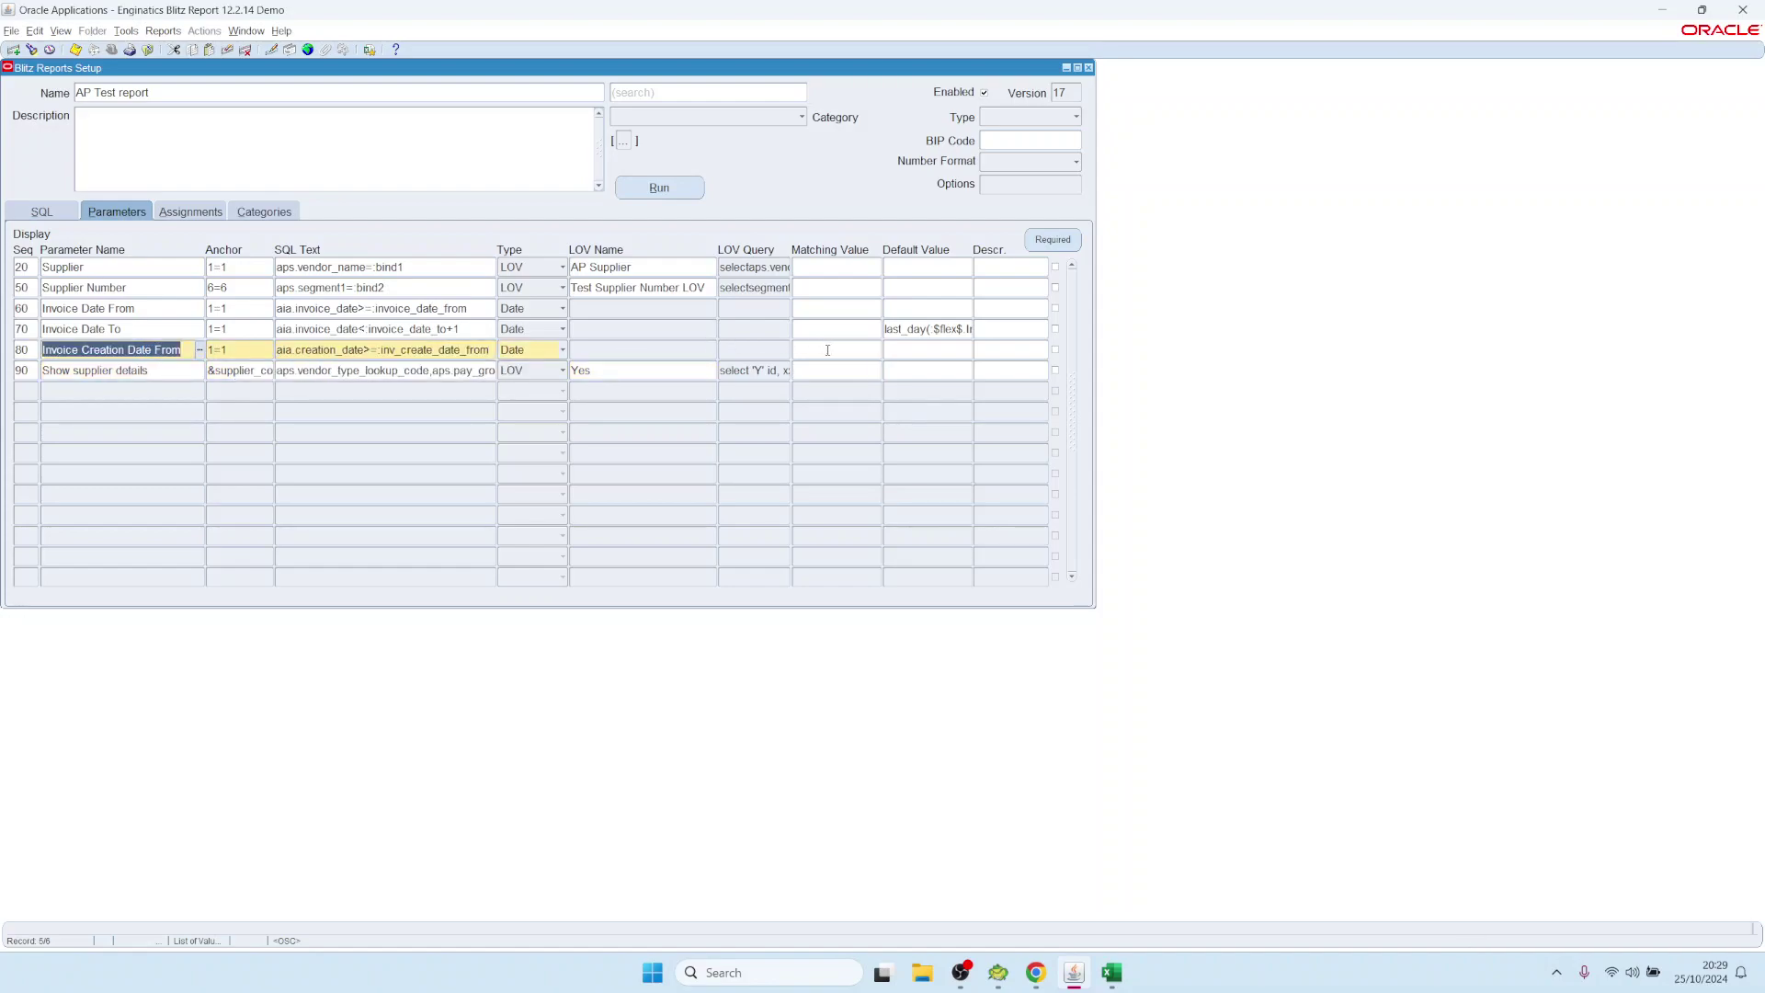
{"action": "left_click", "coordinate": [376, 351]}
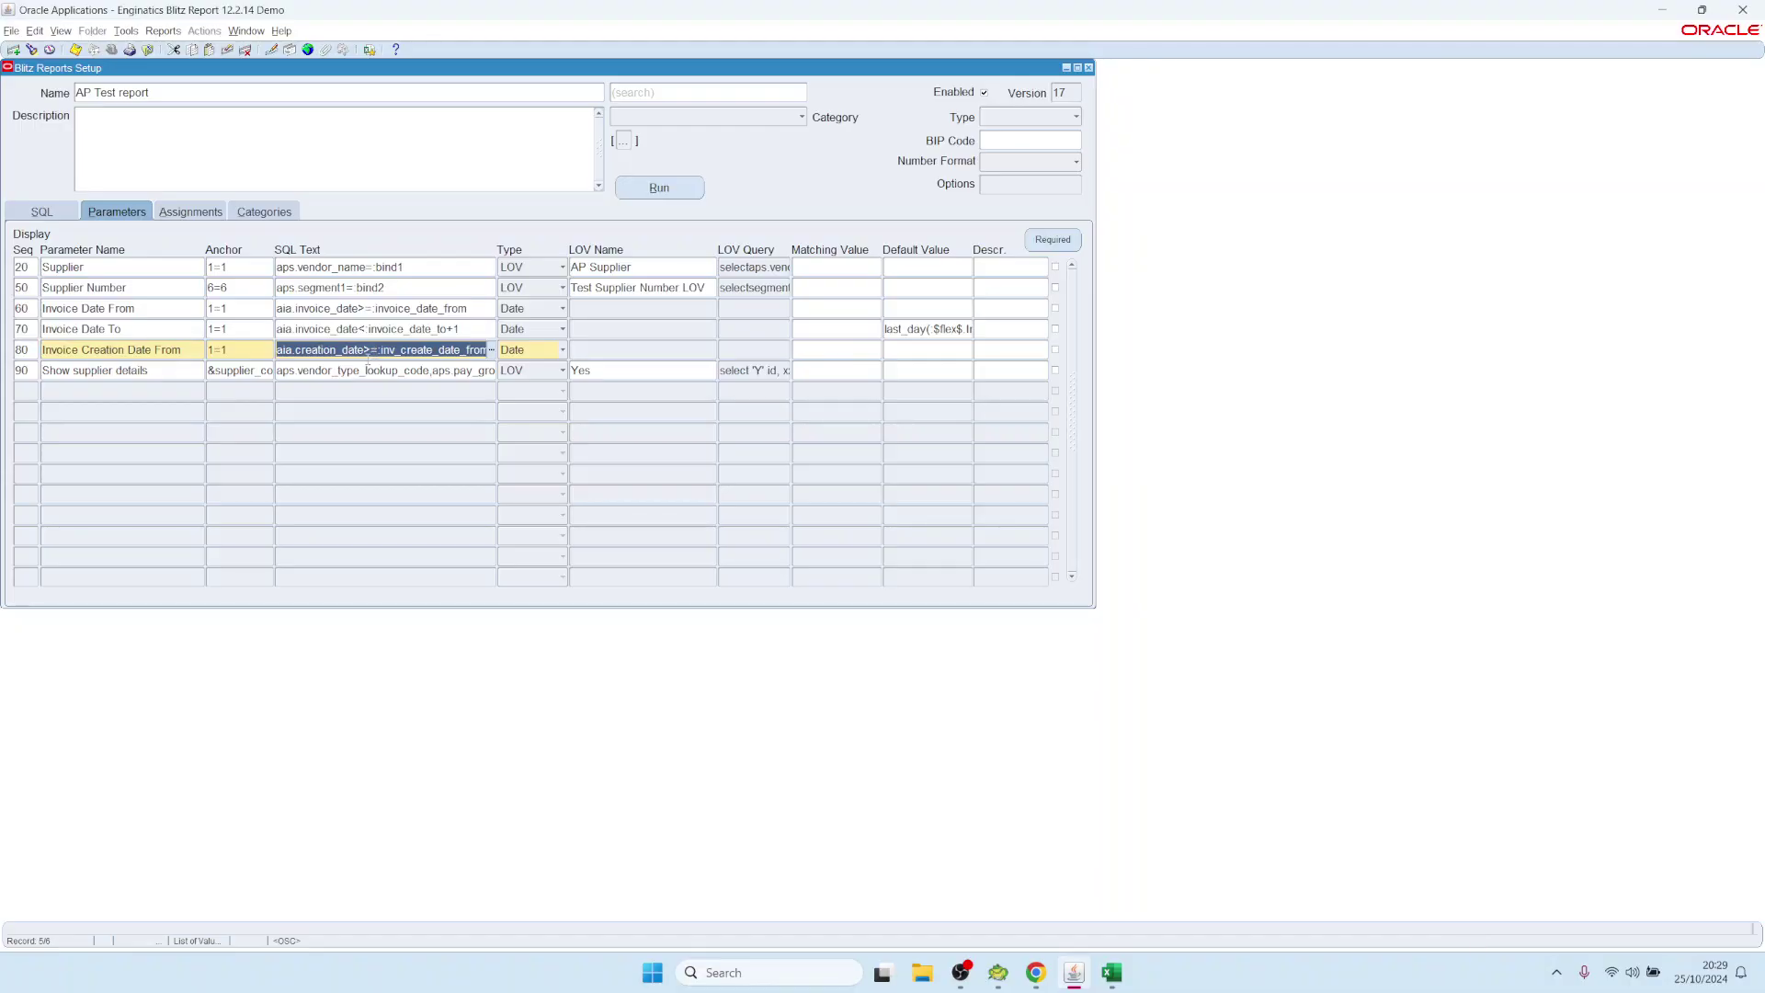
{"action": "left_click", "coordinate": [355, 370]}
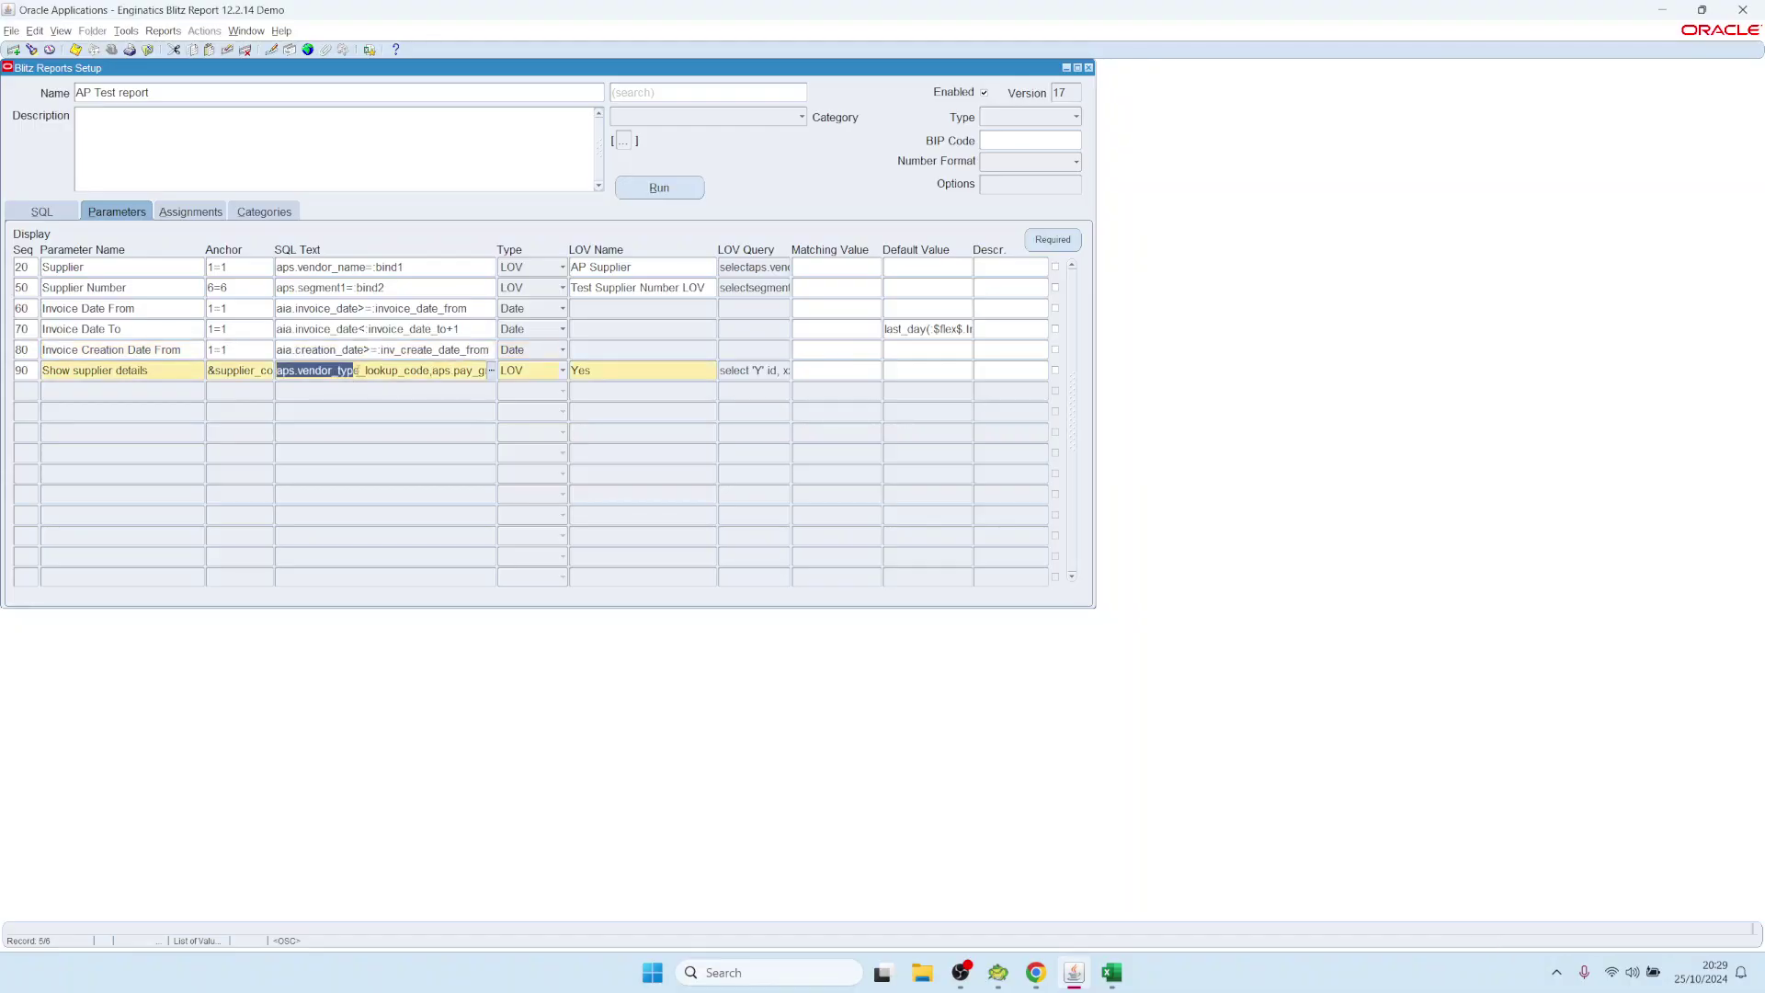
{"action": "left_click", "coordinate": [847, 353]}
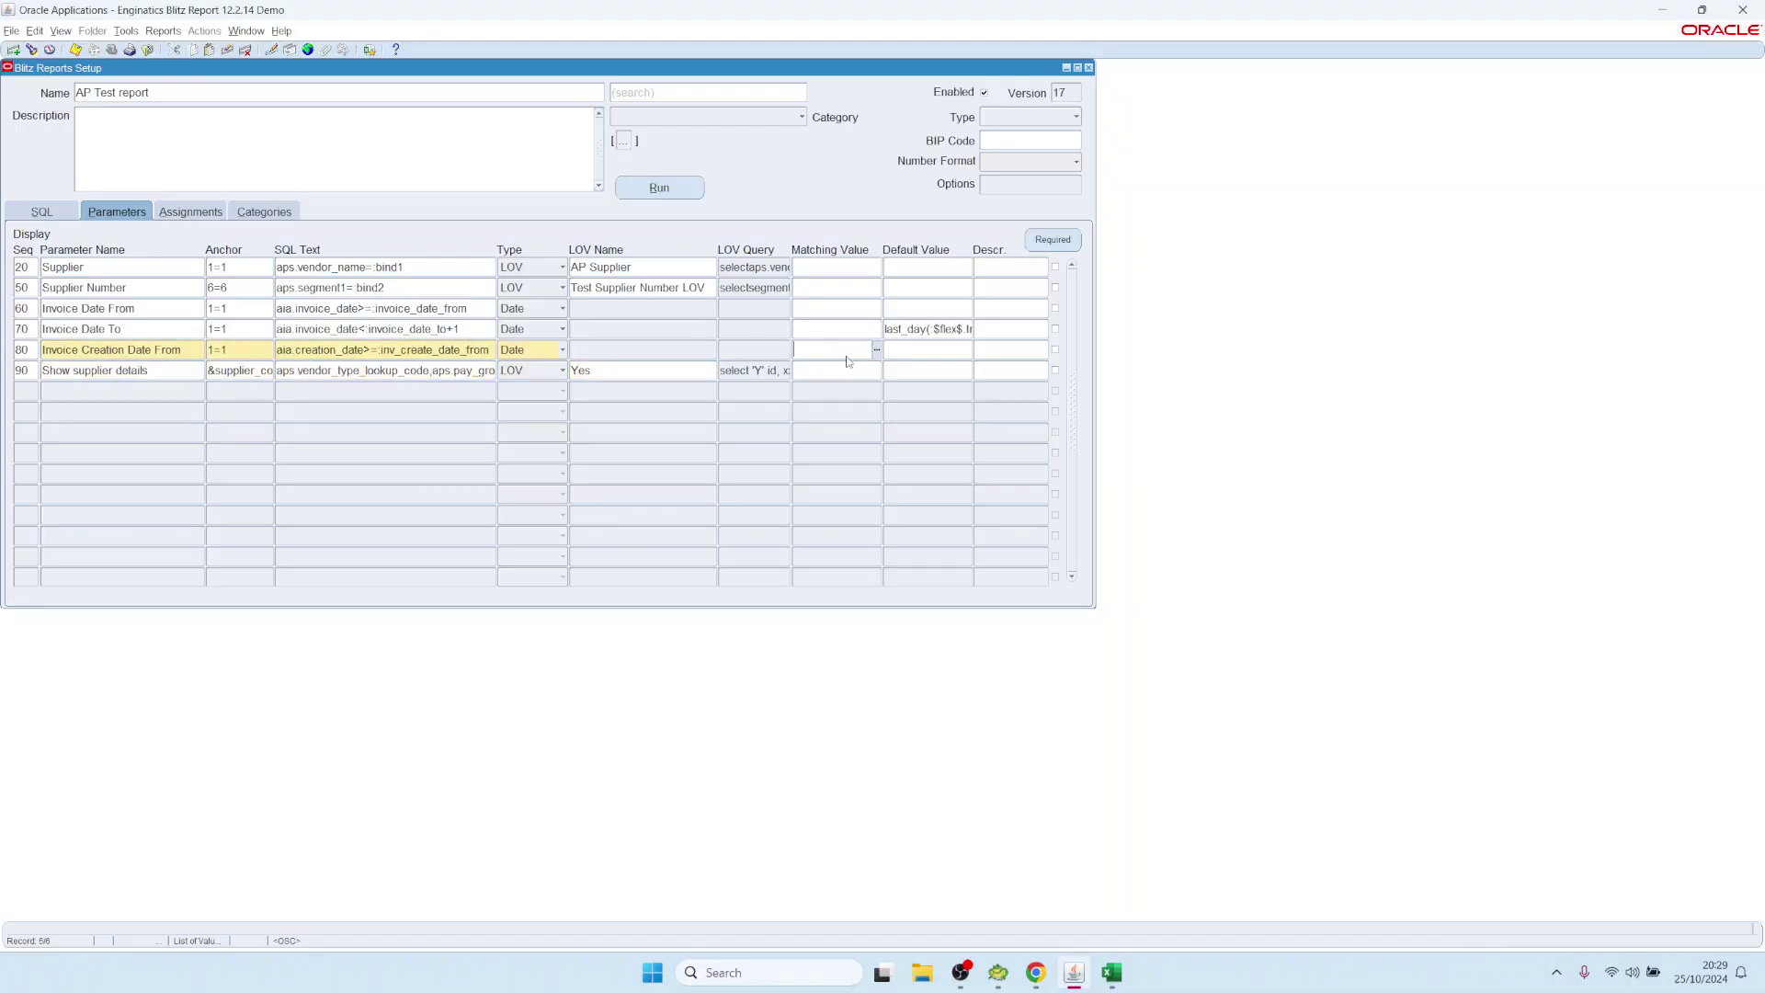
Search the reports for "ap in" and load AP Invoices and Lines into the report setup
{"action": "left_click", "coordinate": [178, 93]}
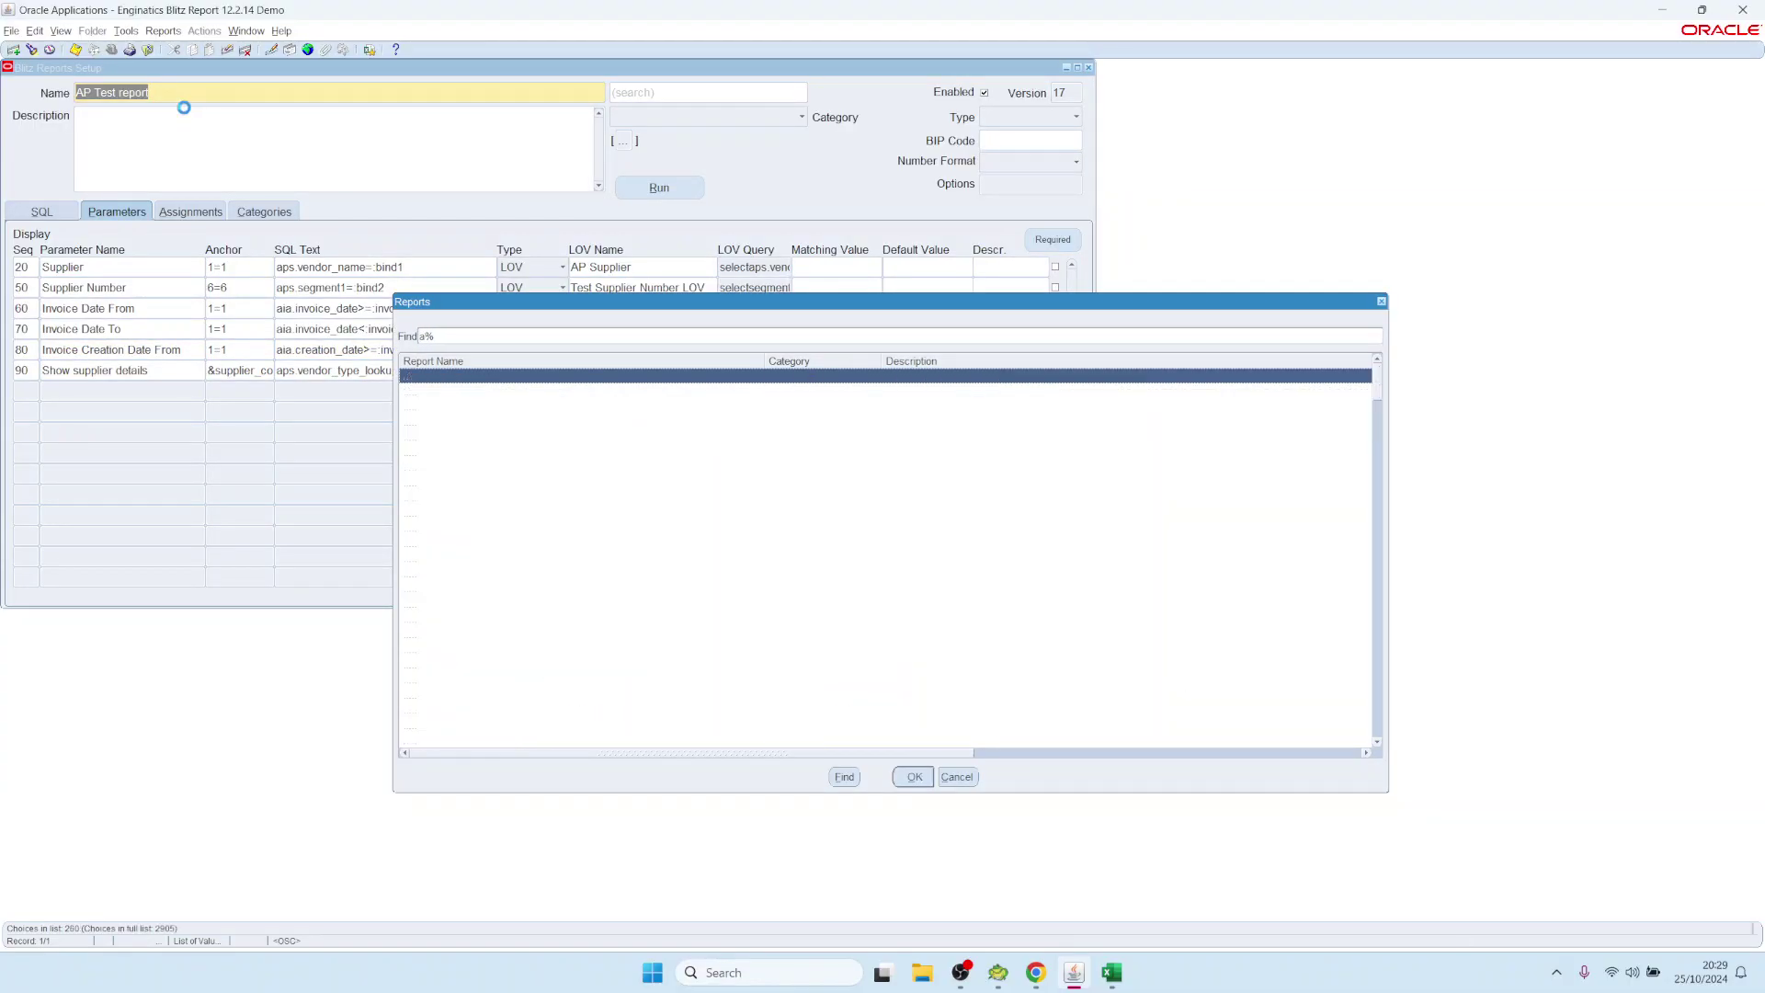
{"action": "type", "text": "in"}
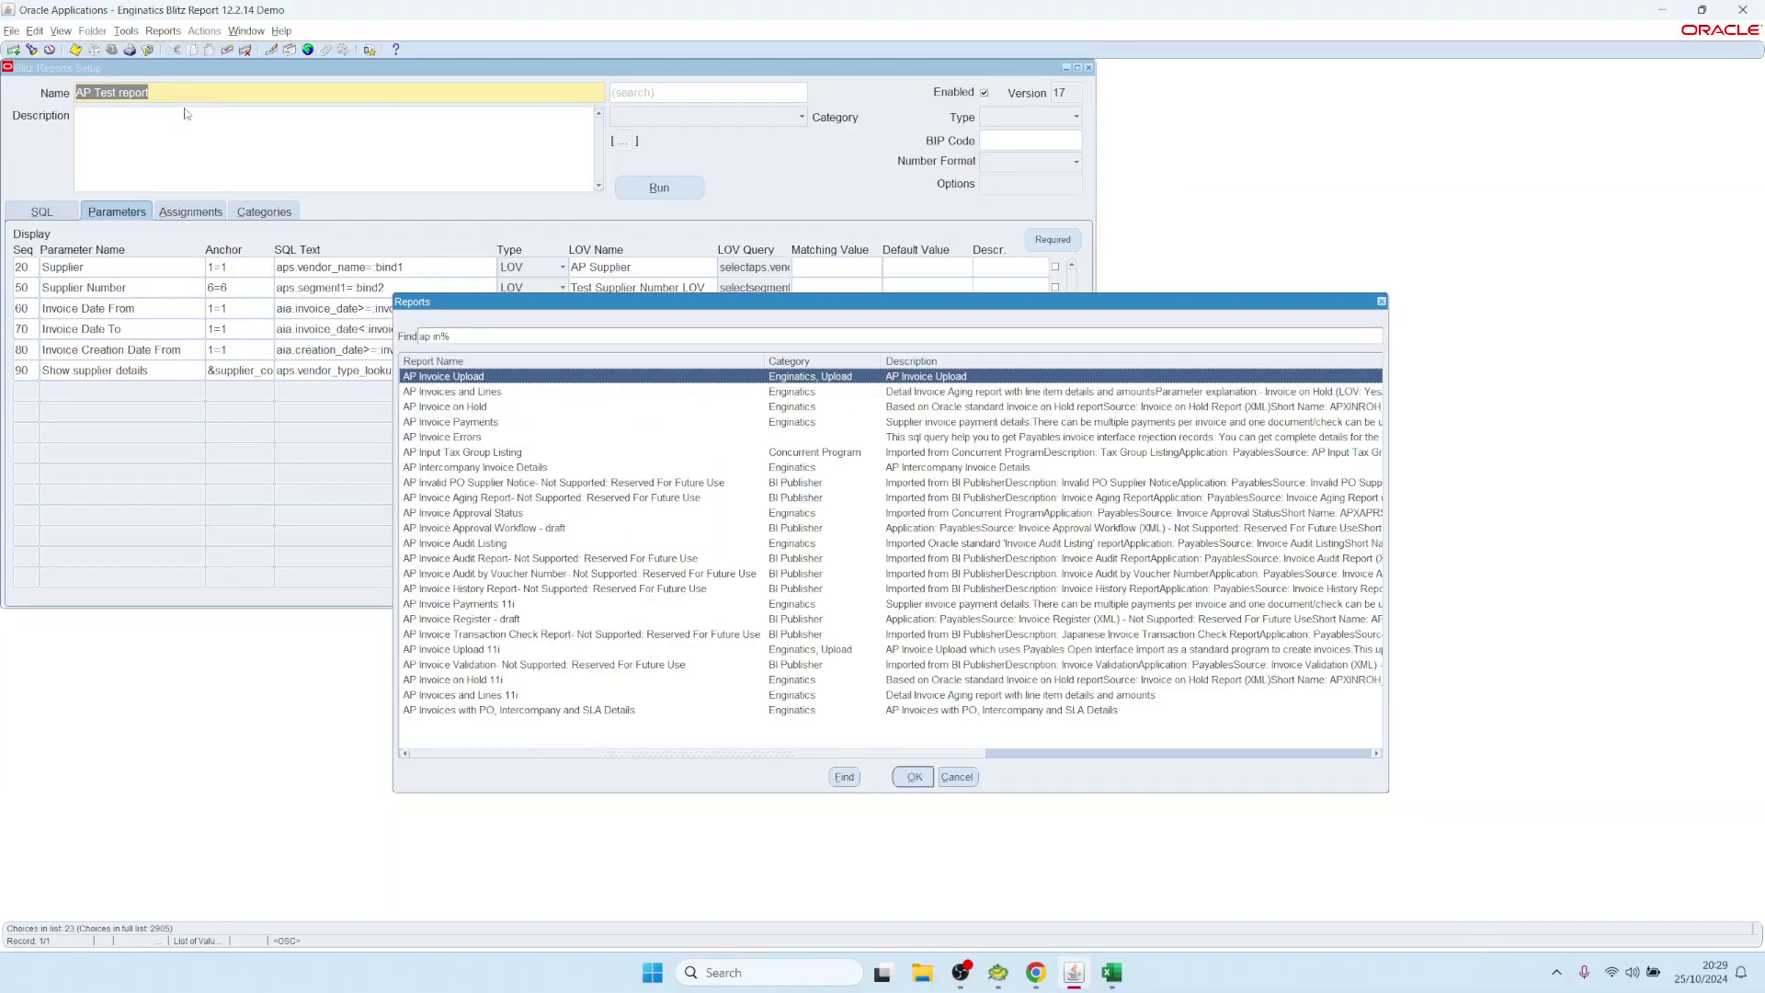
{"action": "key", "text": "Down"}
{"action": "key", "text": "Return"}
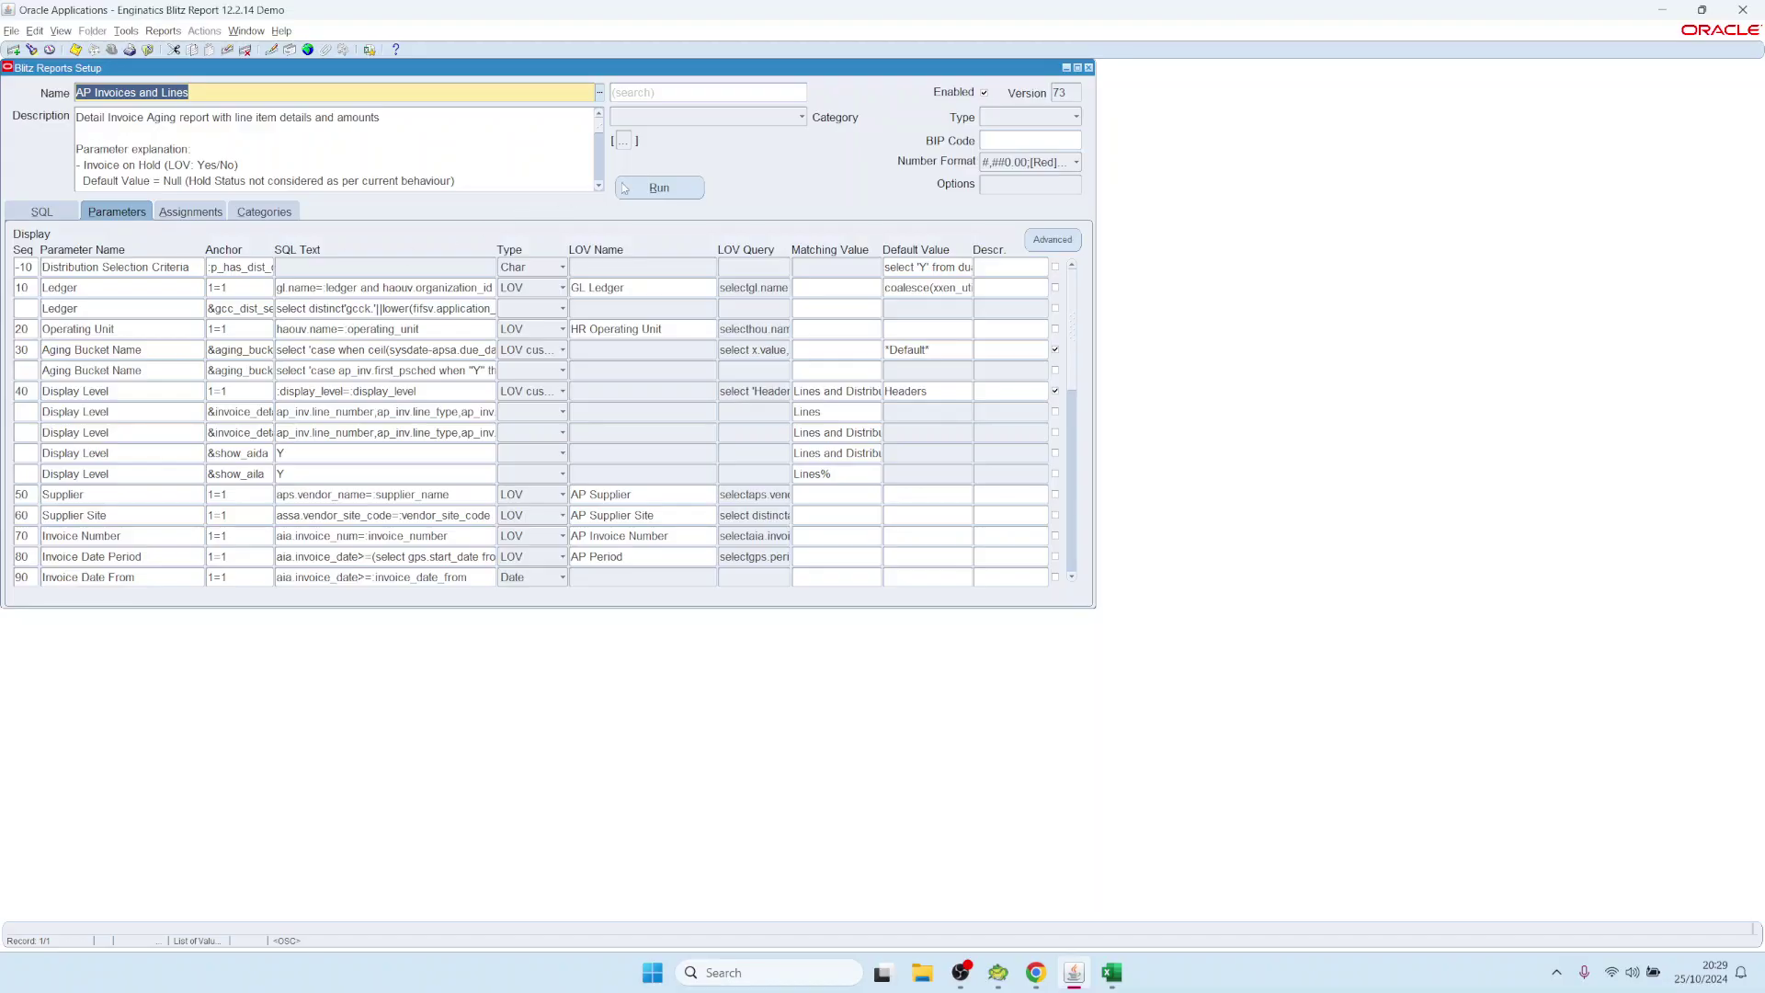
Open the AP Invoices and Lines run form and review the Headers, Lines, and Lines and Distributions choices for Display Level without changing it
{"action": "left_click", "coordinate": [653, 188]}
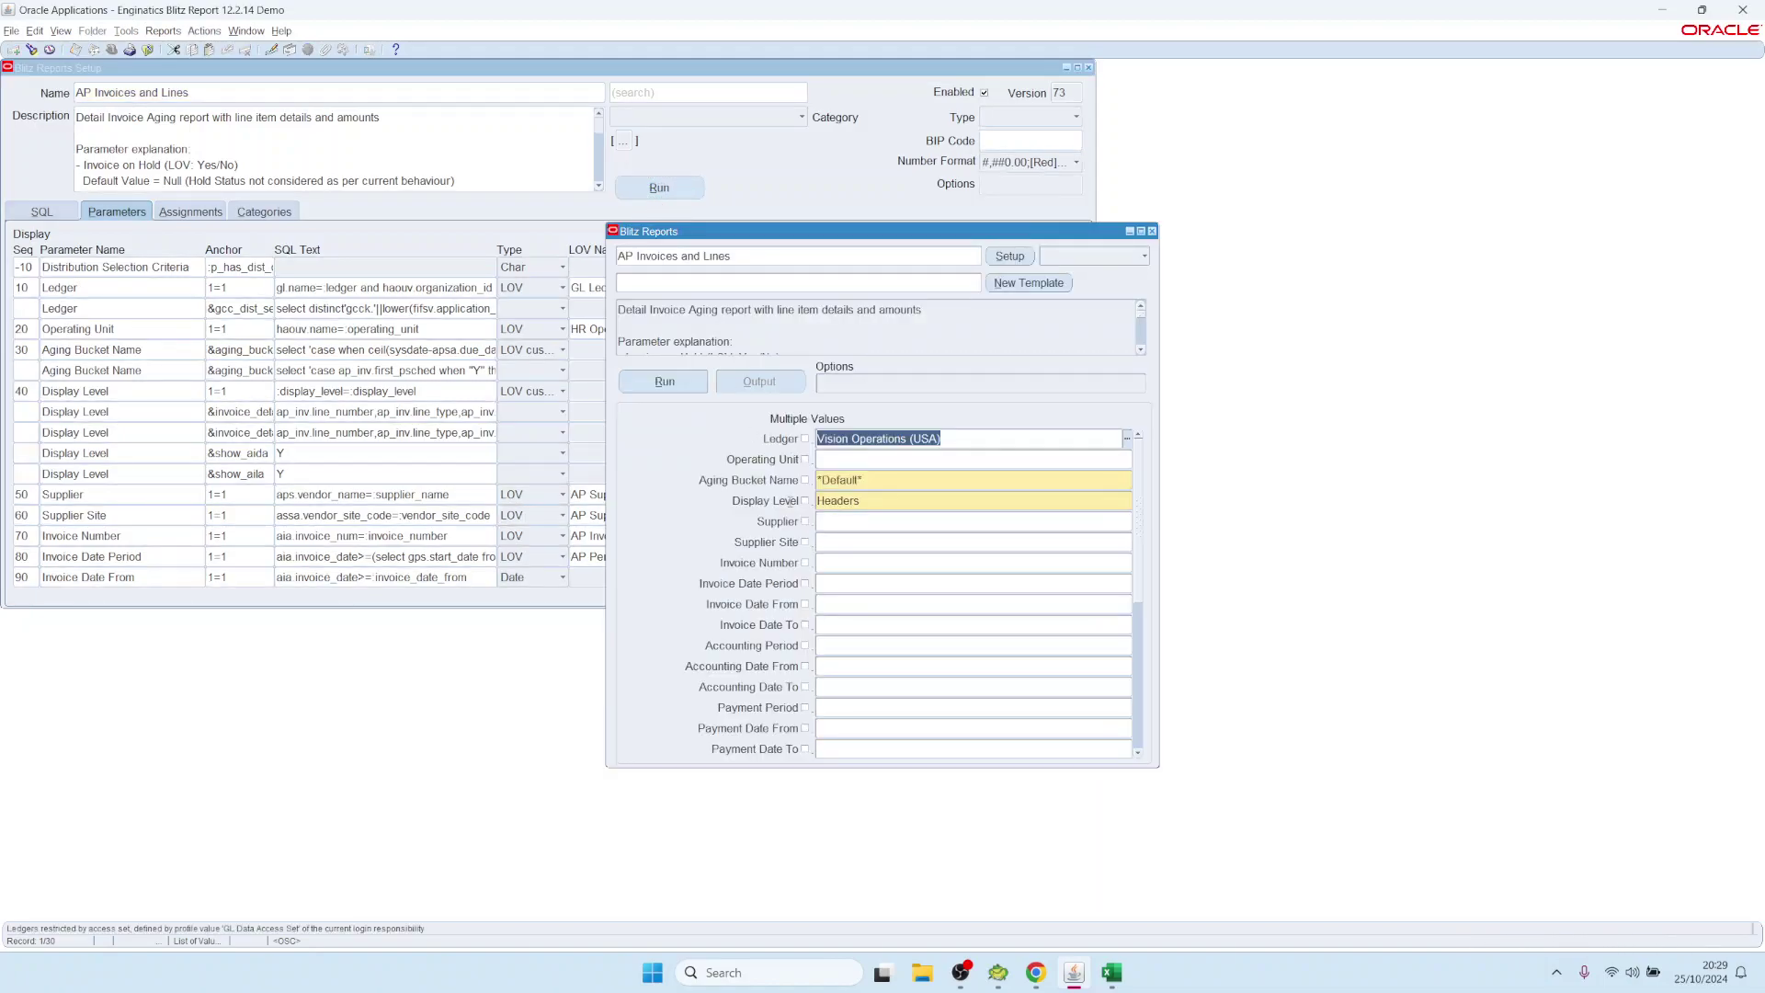
{"action": "double_click", "coordinate": [840, 504]}
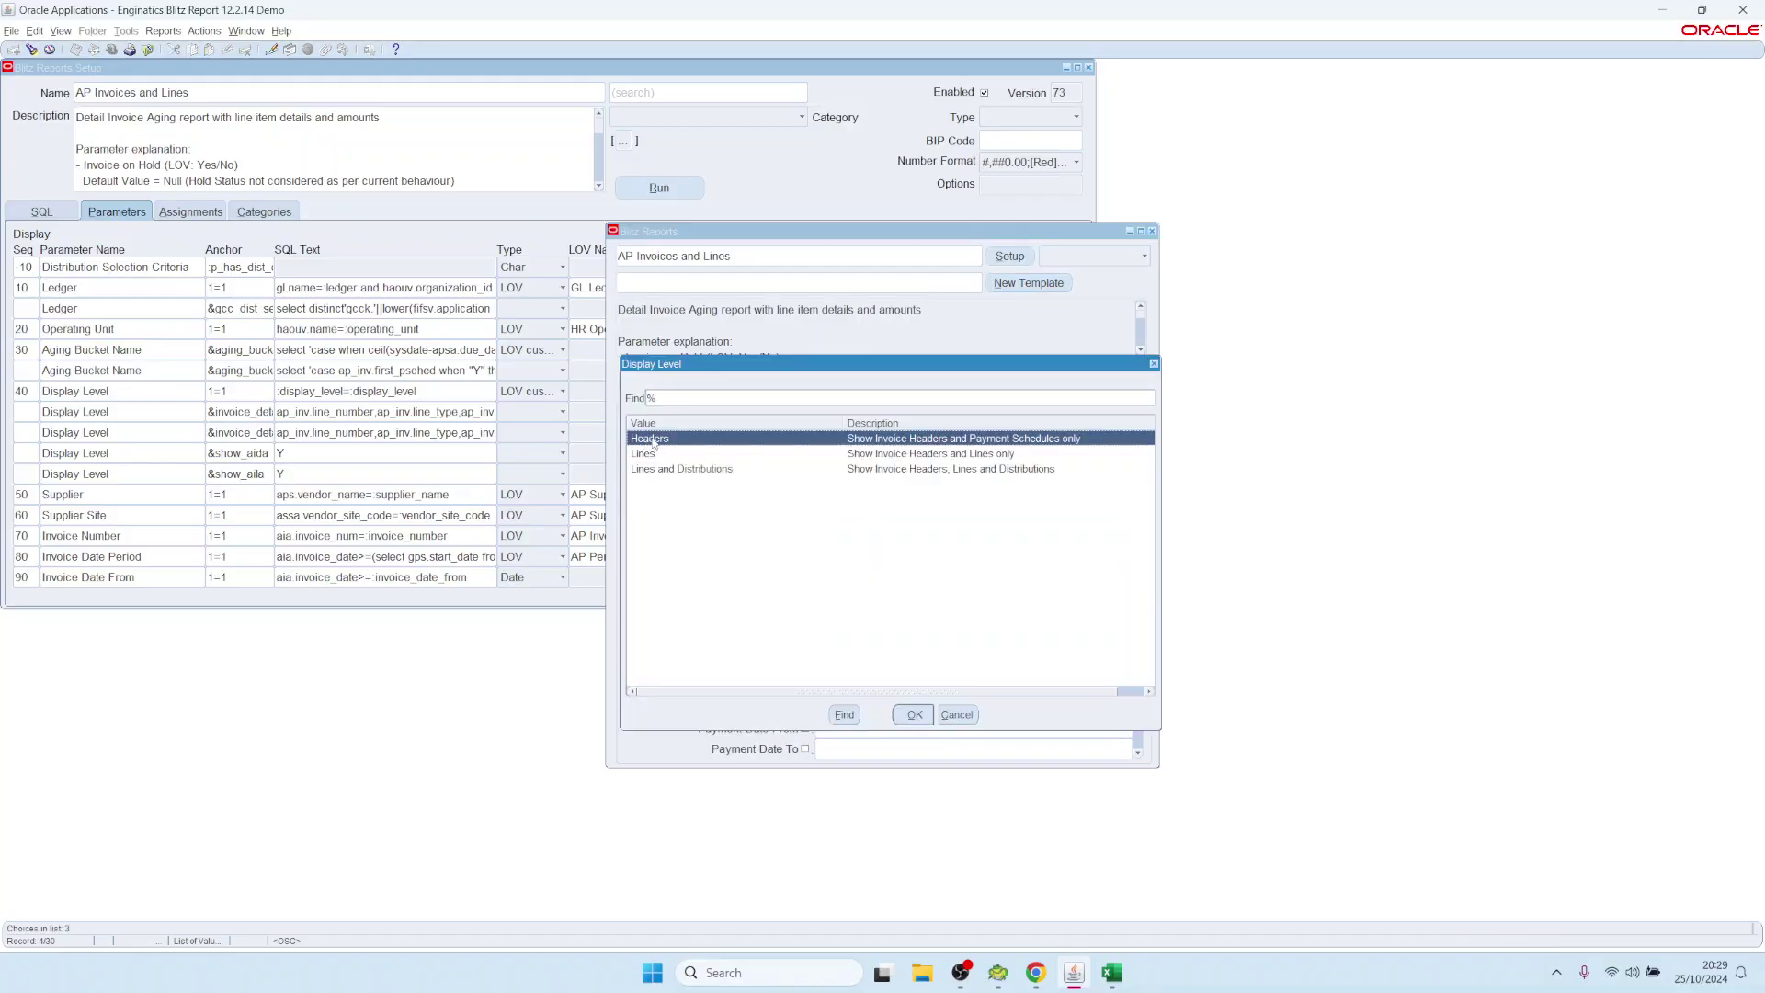
{"action": "left_click", "coordinate": [648, 456]}
{"action": "left_click", "coordinate": [678, 471]}
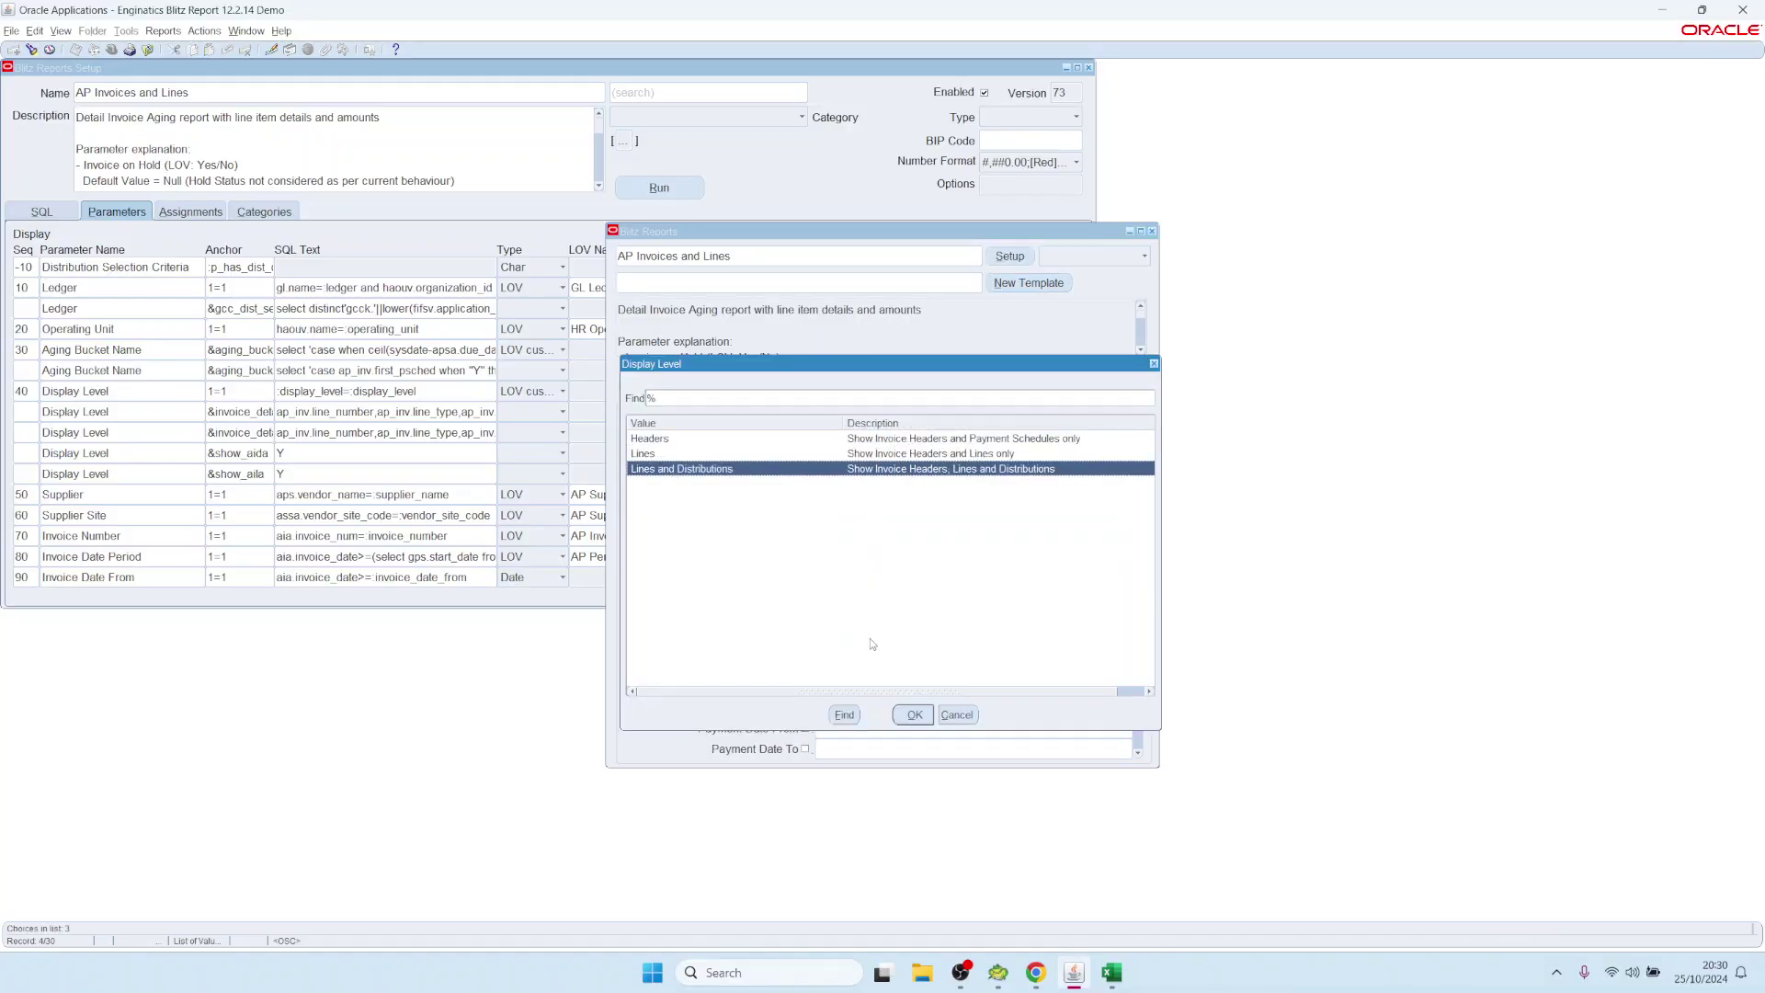
{"action": "left_click", "coordinate": [648, 439]}
{"action": "left_click", "coordinate": [653, 454]}
{"action": "left_click", "coordinate": [658, 470]}
{"action": "left_click", "coordinate": [653, 453]}
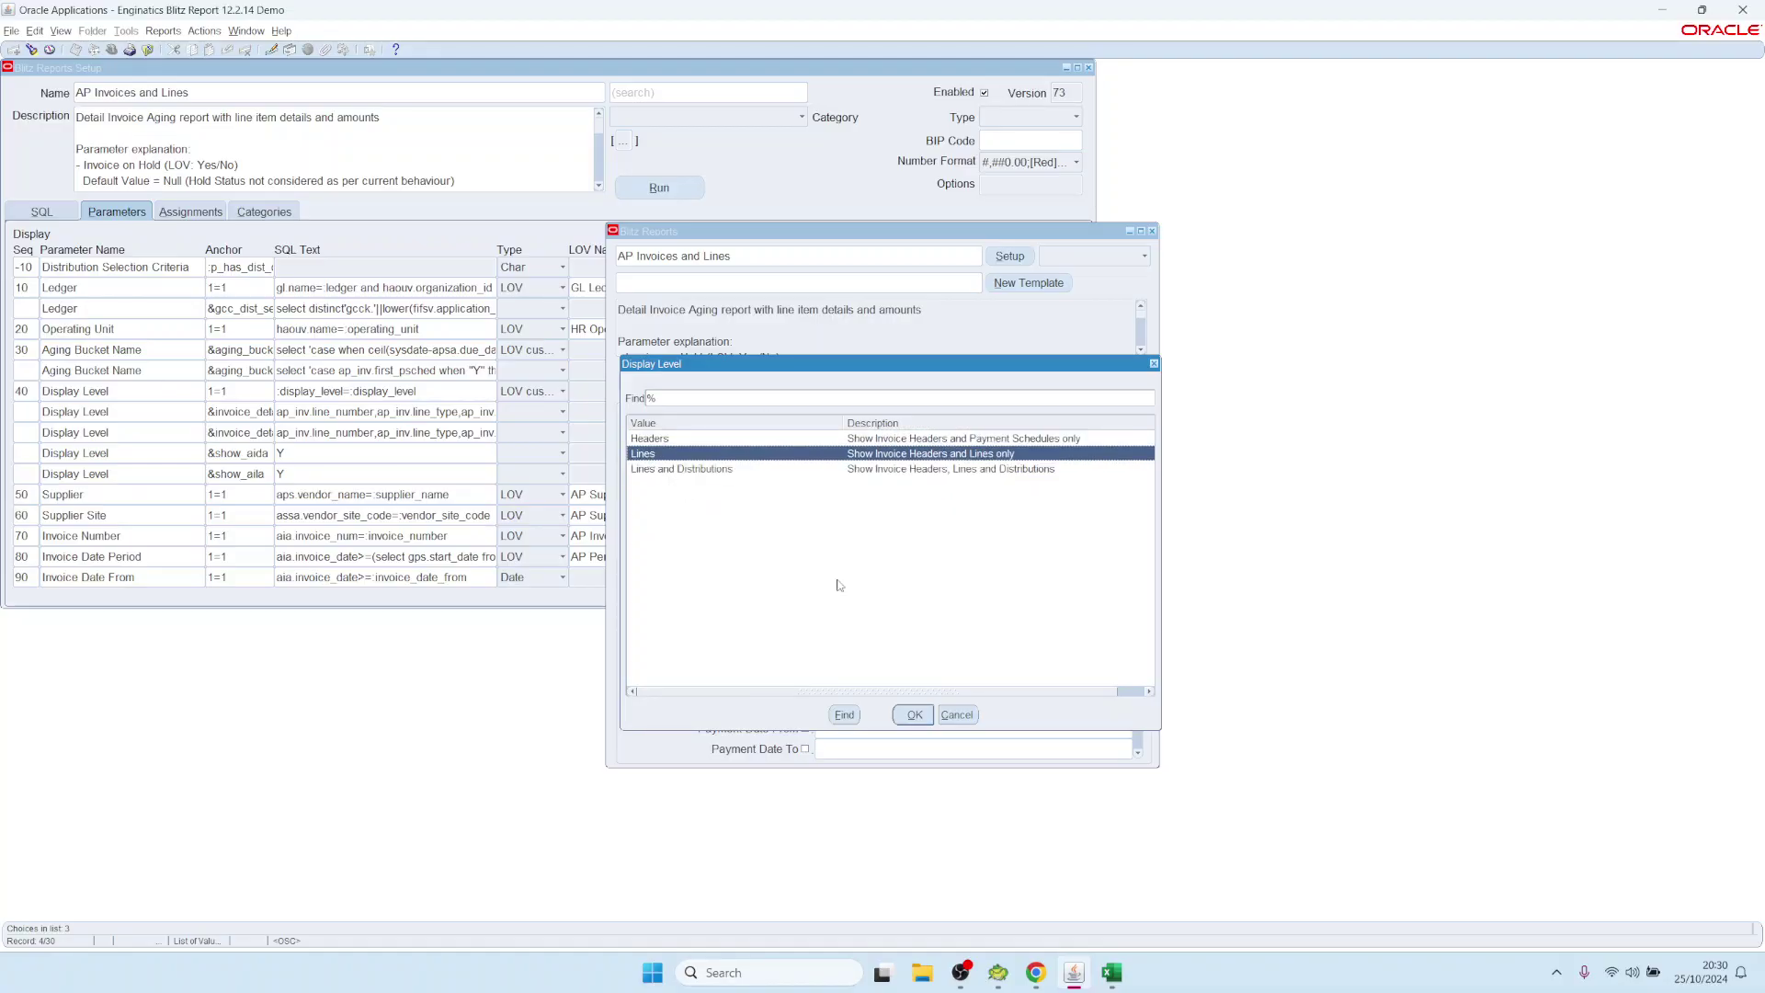
{"action": "left_click", "coordinate": [959, 715]}
Return to the AP Invoices and Lines setup and examine the display sequence and anchors of the repeated Display Level parameter rows
{"action": "left_click_drag", "start_coordinate": [823, 231], "coordinate": [646, 198]}
{"action": "left_click", "coordinate": [831, 225]}
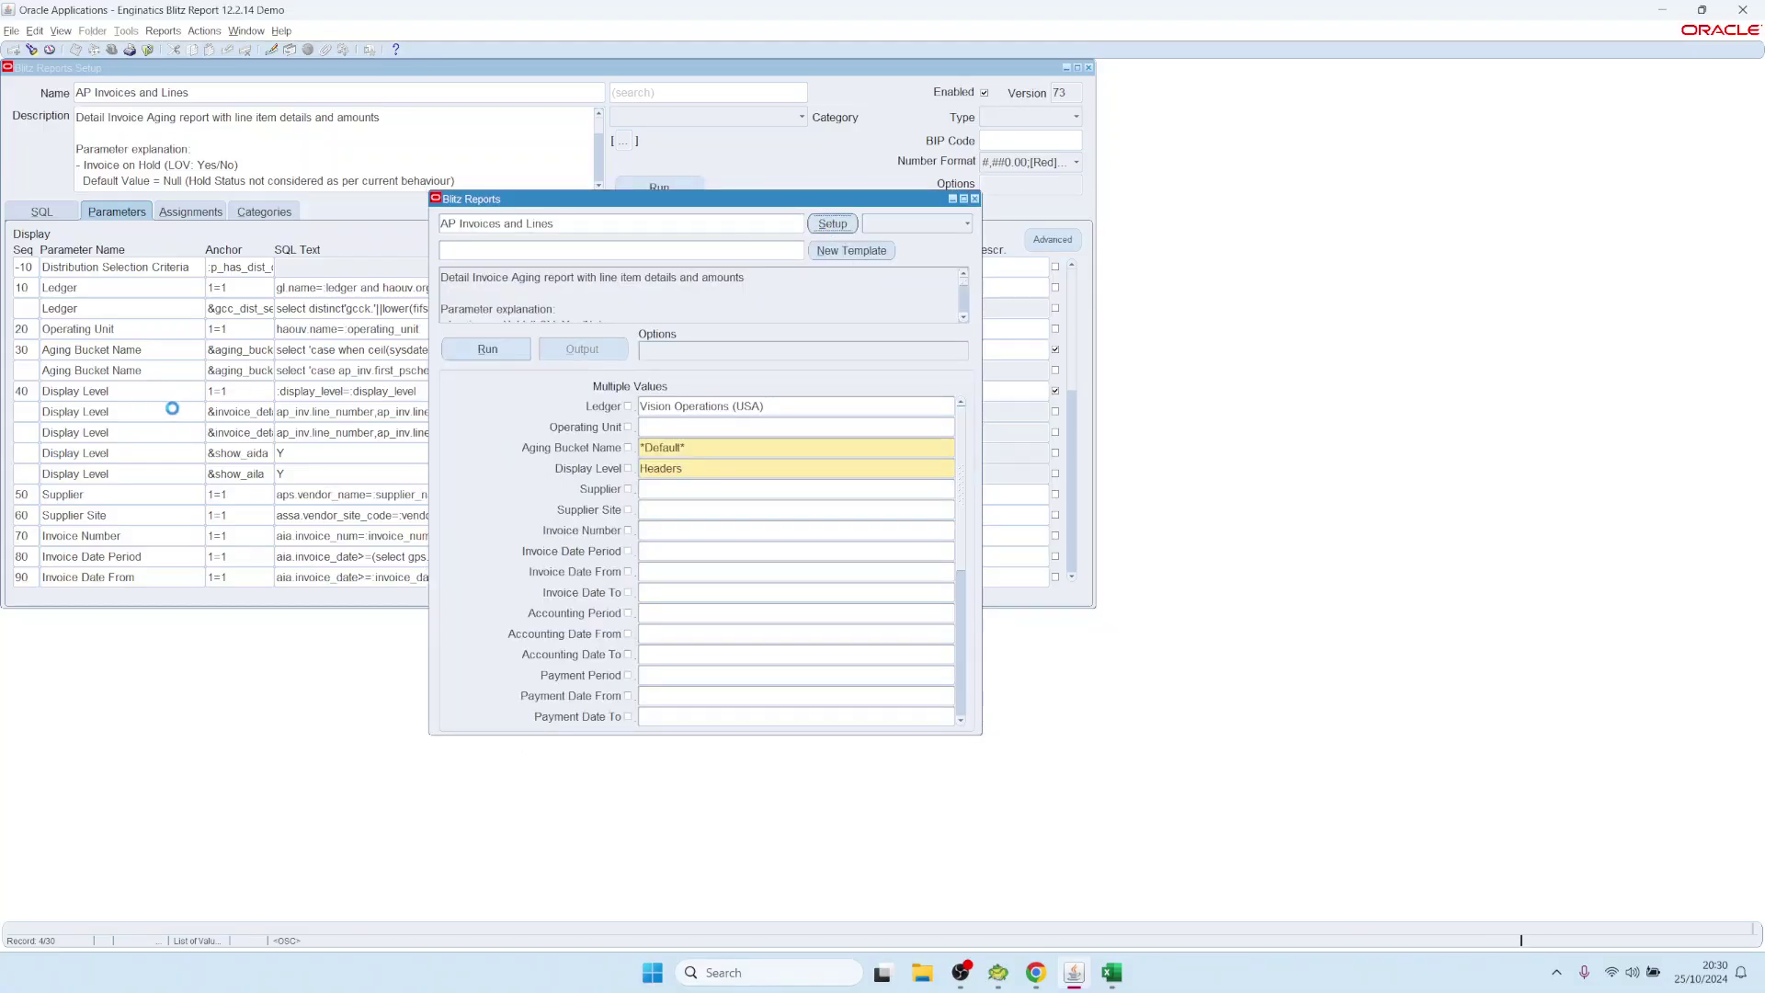
{"action": "left_click", "coordinate": [30, 391]}
{"action": "left_click", "coordinate": [117, 391]}
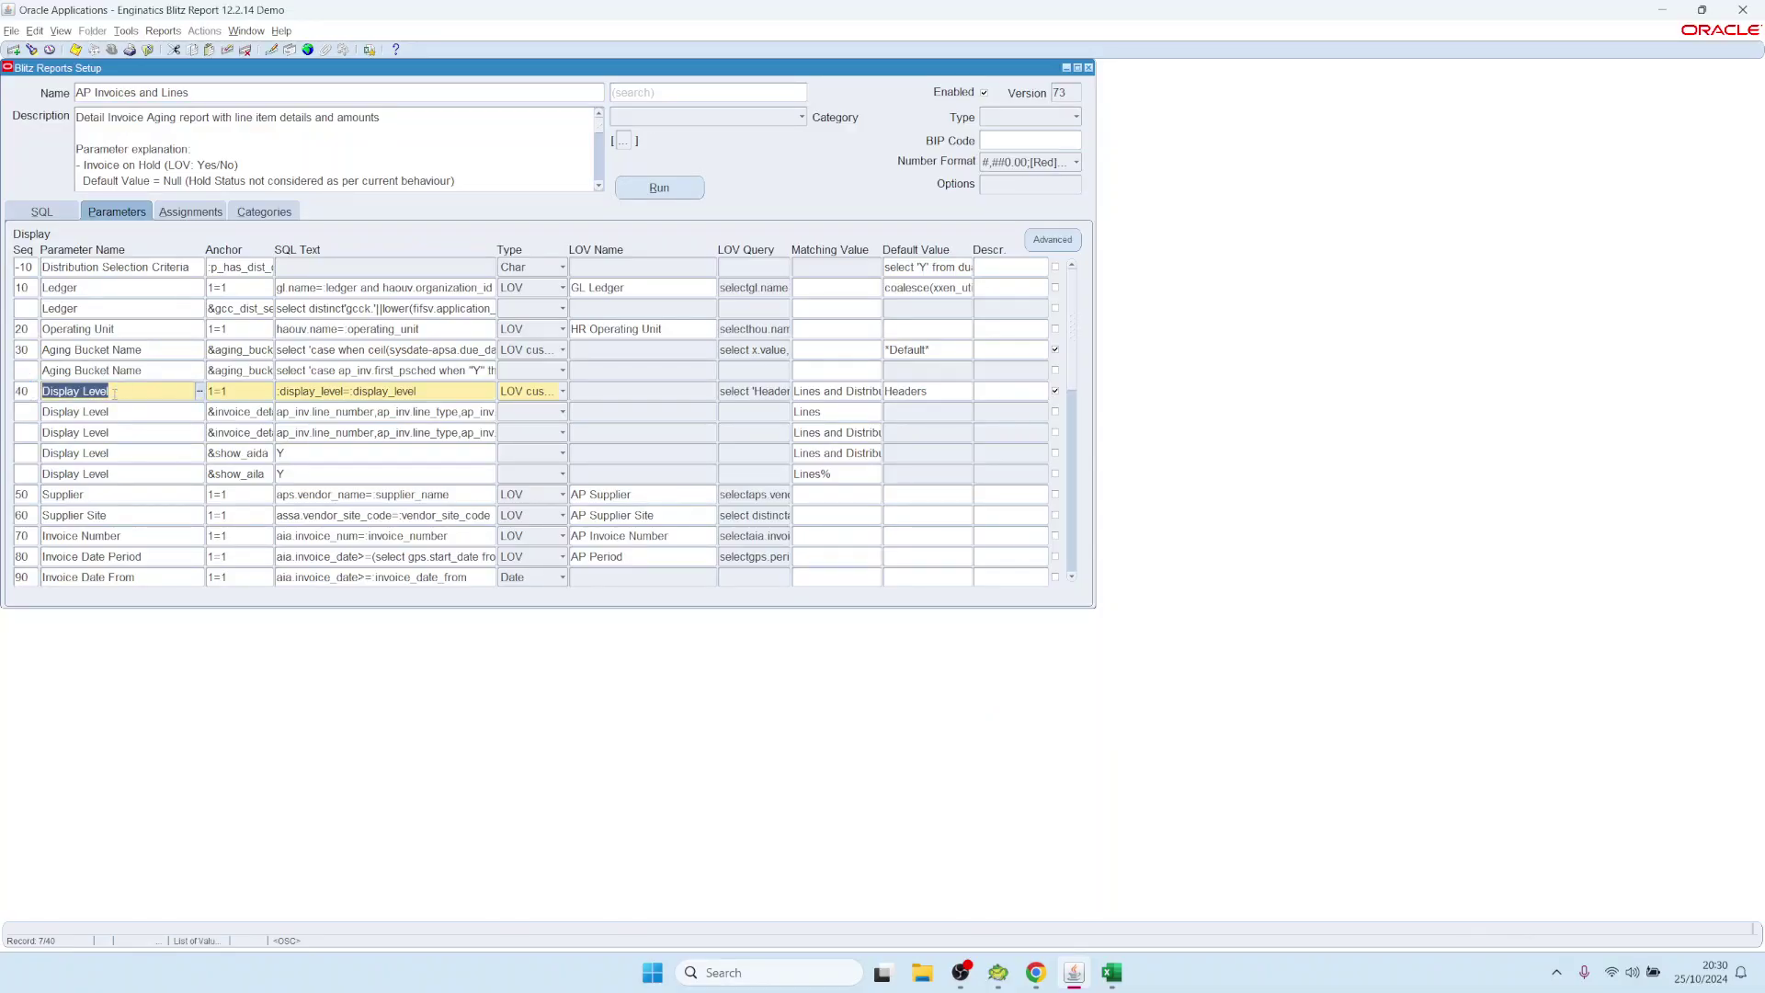
{"action": "left_click", "coordinate": [30, 390]}
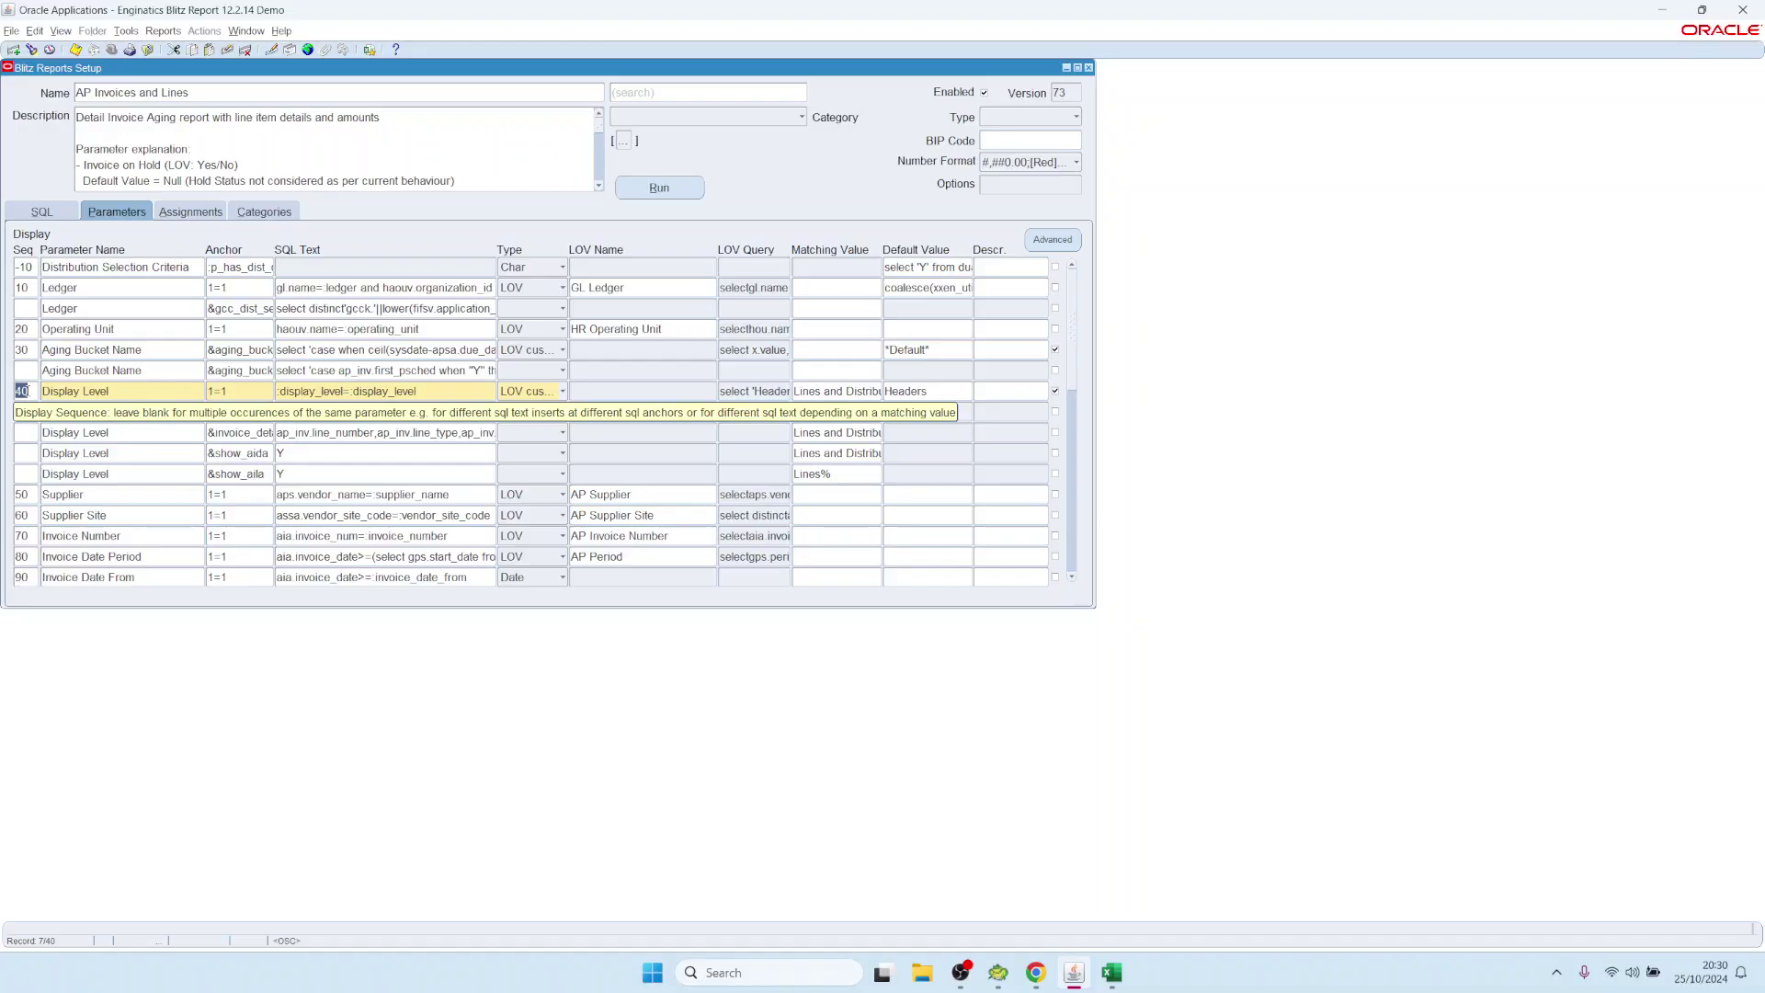
{"action": "key", "text": "Tab"}
{"action": "key", "text": "Down"}
{"action": "key", "text": "Down"}
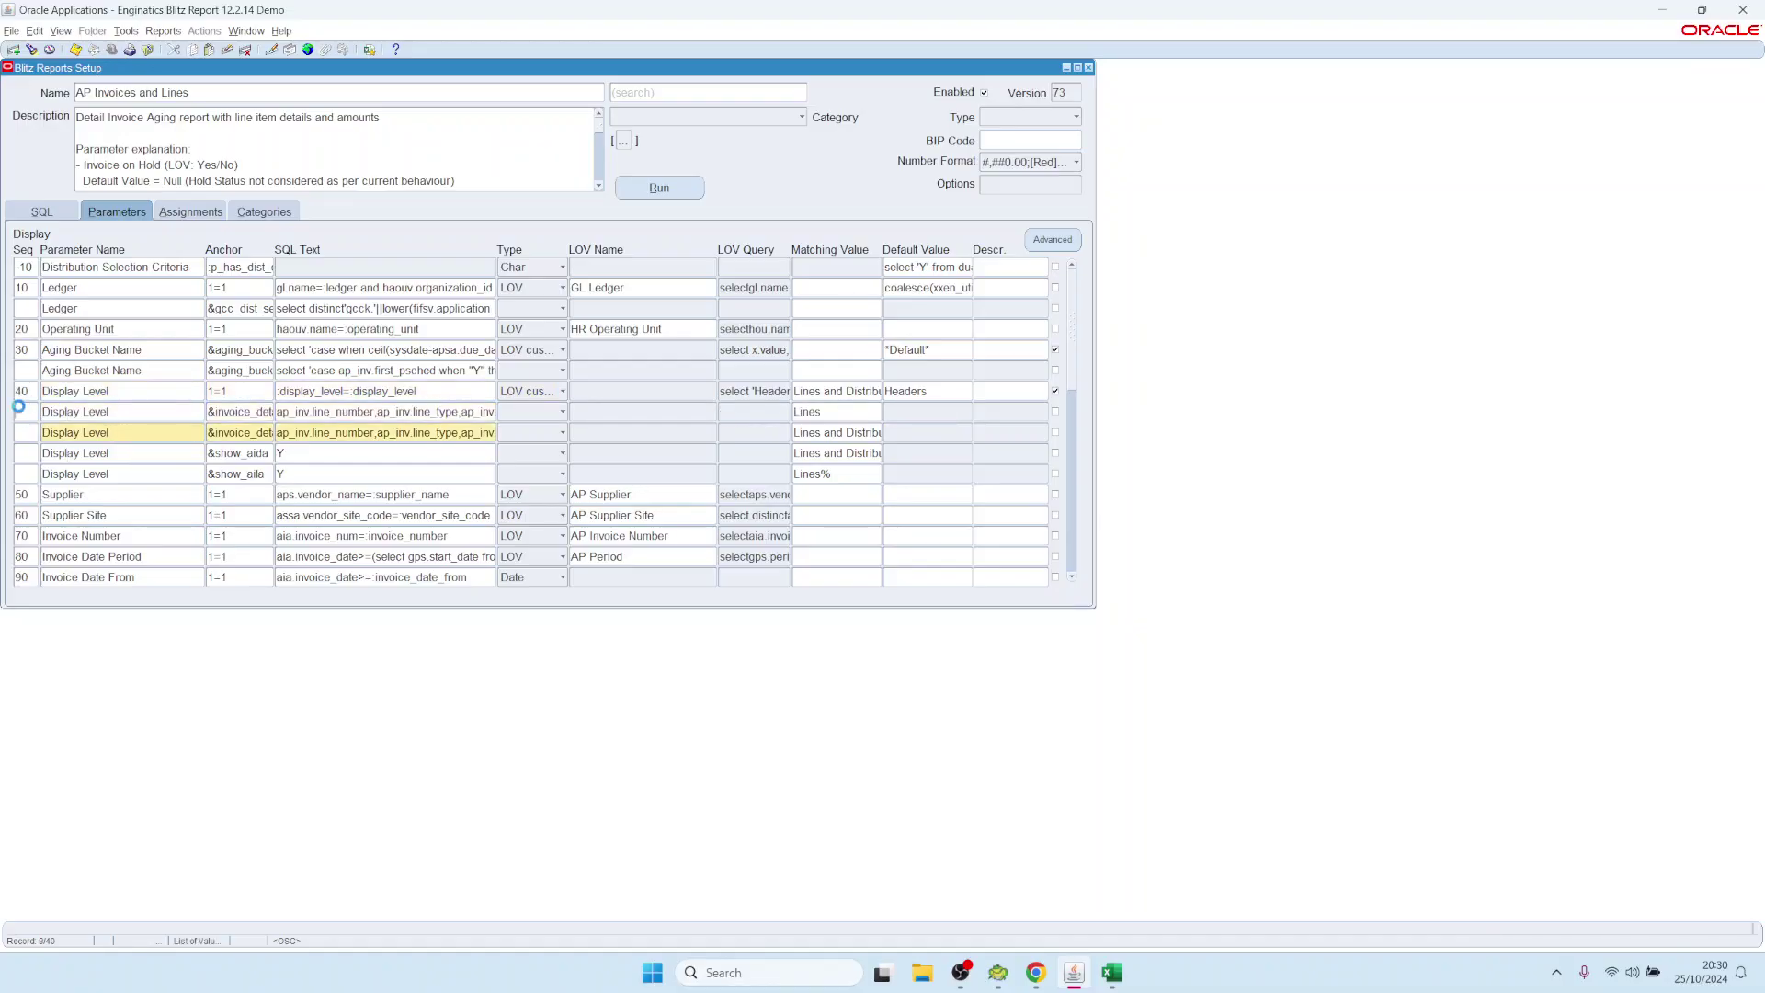
{"action": "left_click_drag", "start_coordinate": [209, 411], "coordinate": [311, 412]}
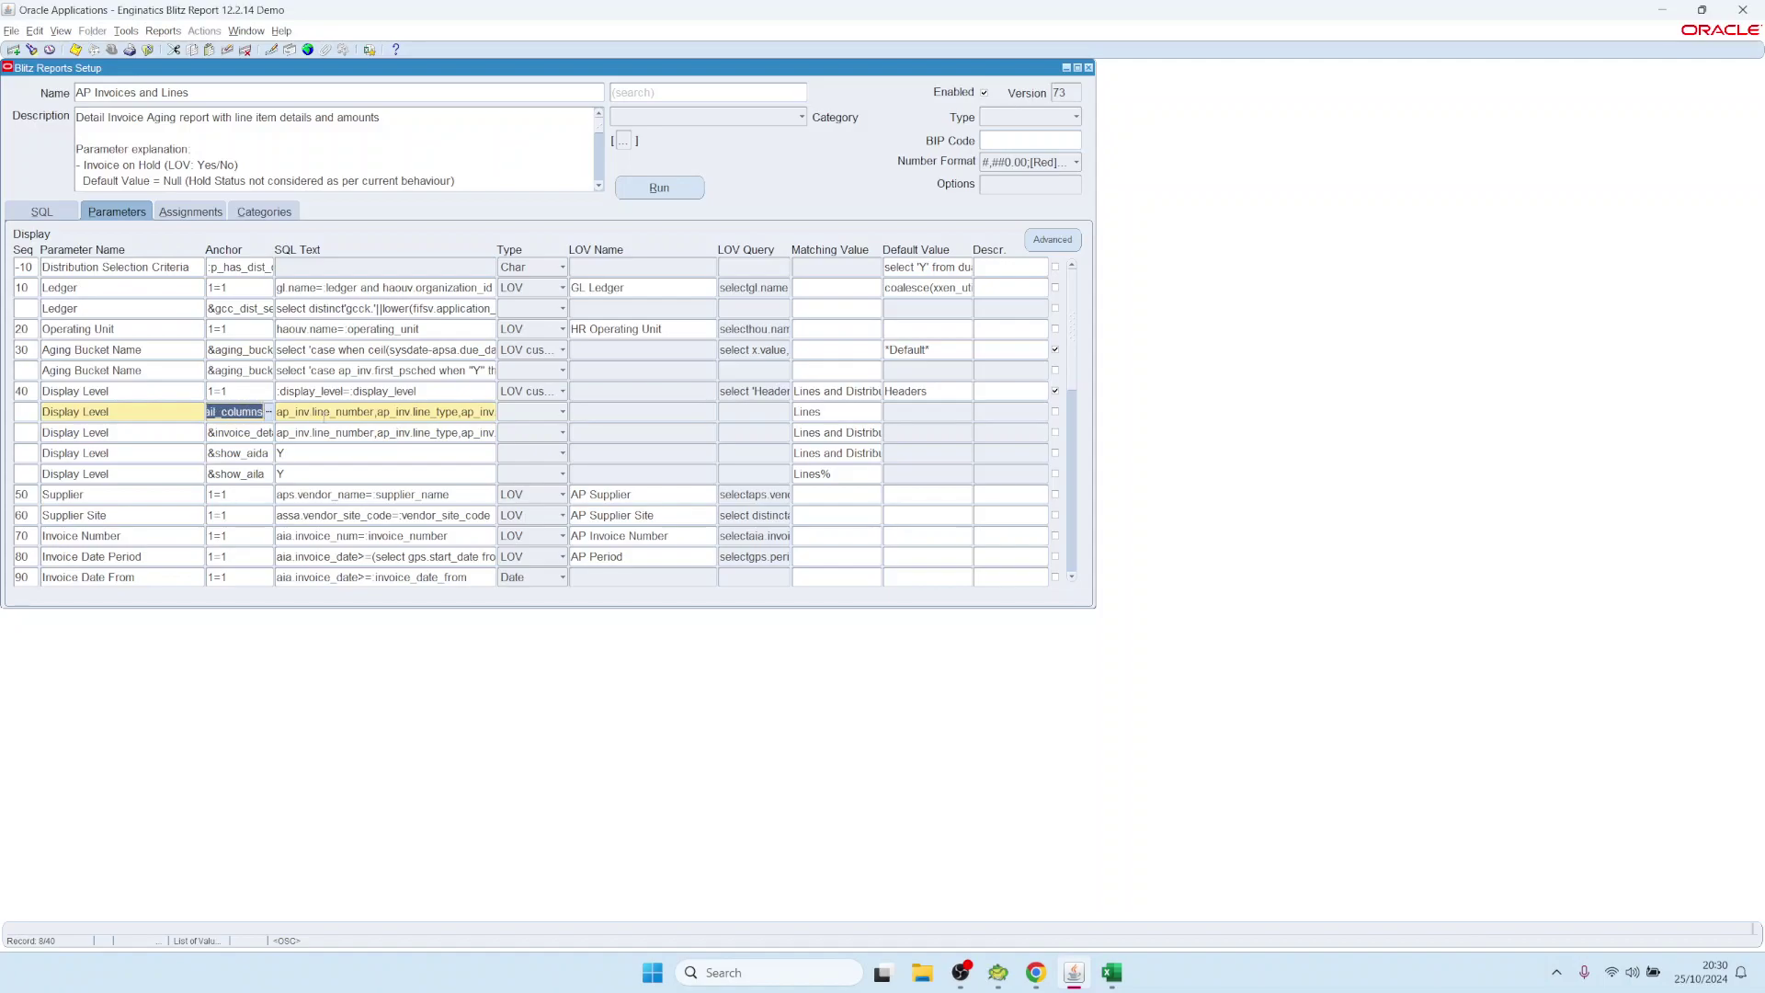
{"action": "double_click", "coordinate": [238, 415]}
View the report's SQL in the text editor and enlarge the editor window
{"action": "left_click", "coordinate": [53, 214]}
{"action": "left_click", "coordinate": [239, 390]}
{"action": "scroll", "coordinate": [228, 365], "scroll_direction": "down", "scroll_amount": 6}
{"action": "scroll", "coordinate": [228, 365], "scroll_direction": "down", "scroll_amount": 9}
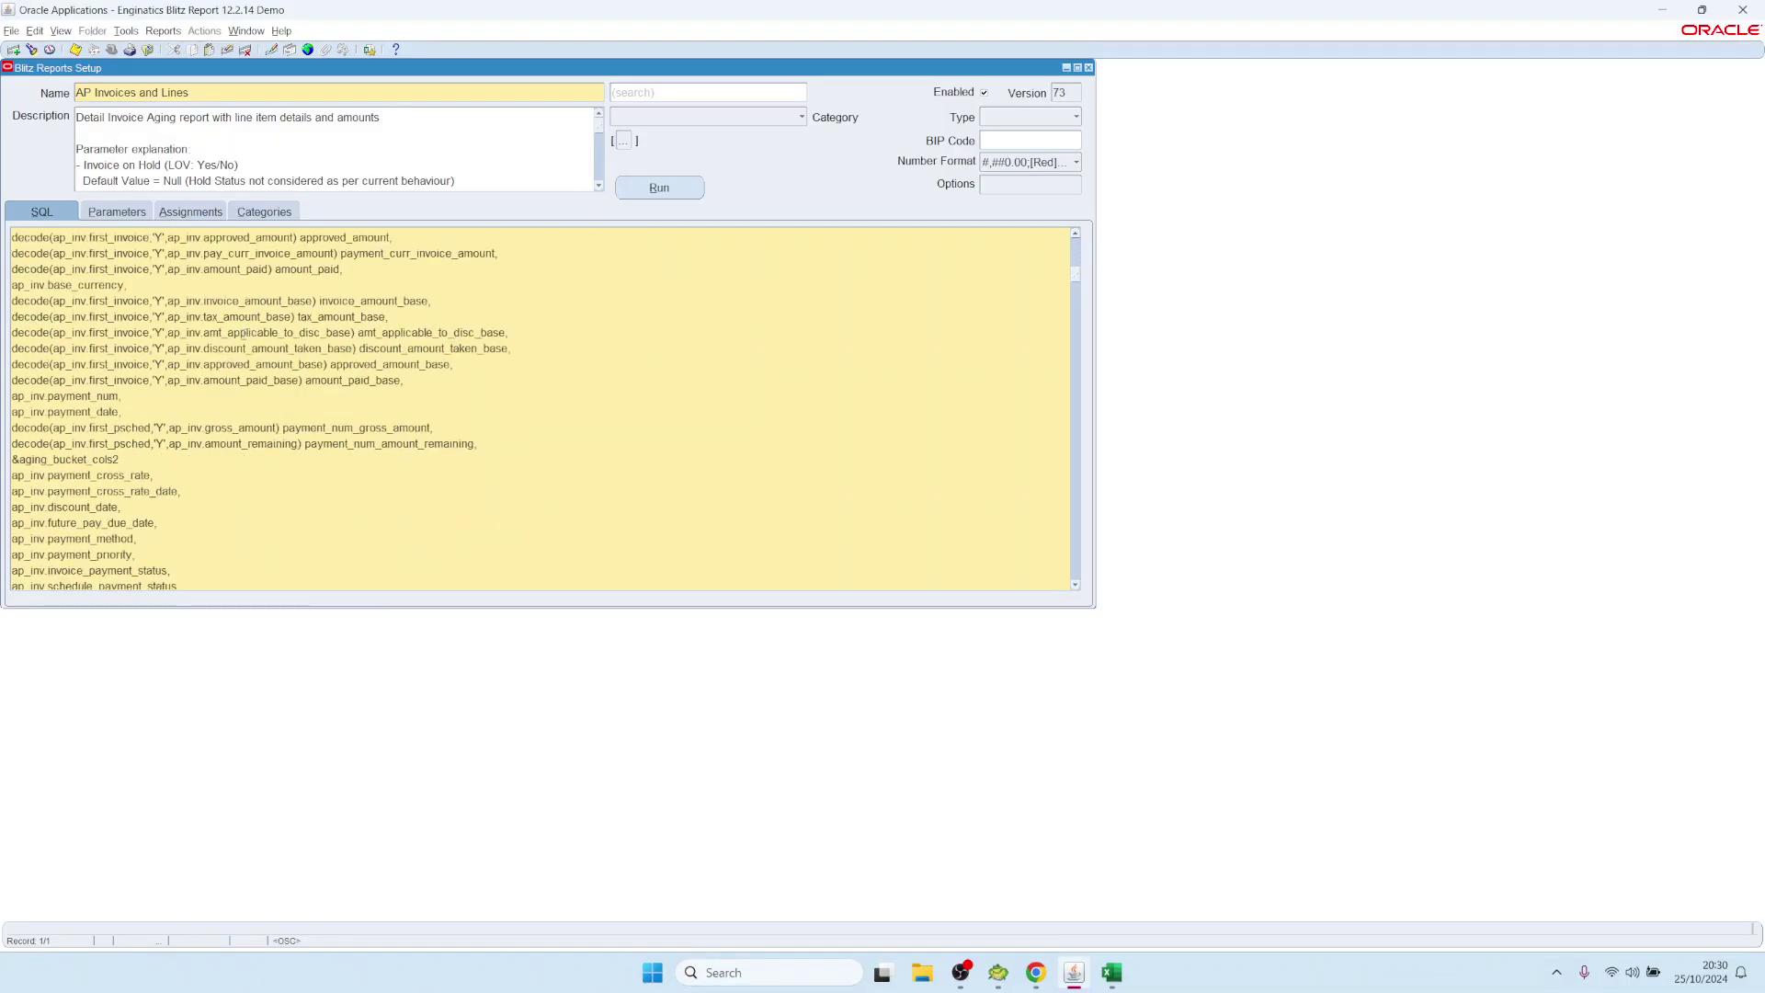
{"action": "double_click", "coordinate": [257, 352]}
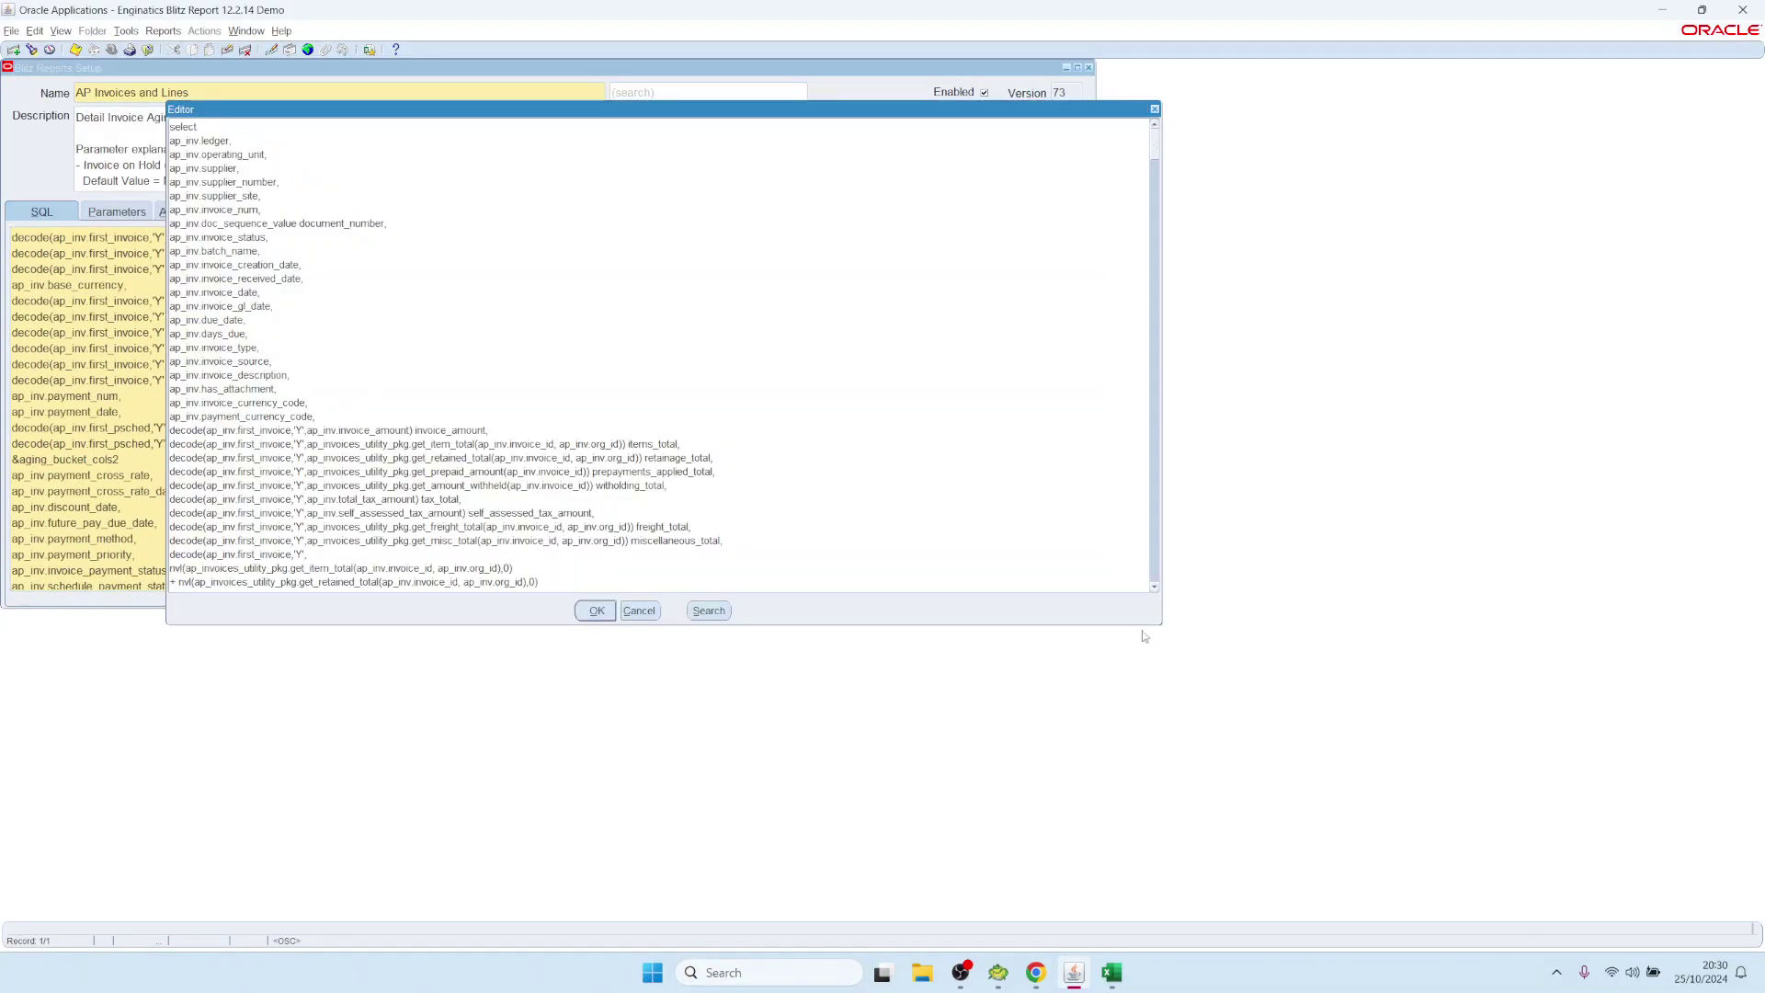
{"action": "left_click_drag", "start_coordinate": [1143, 624], "coordinate": [1647, 861]}
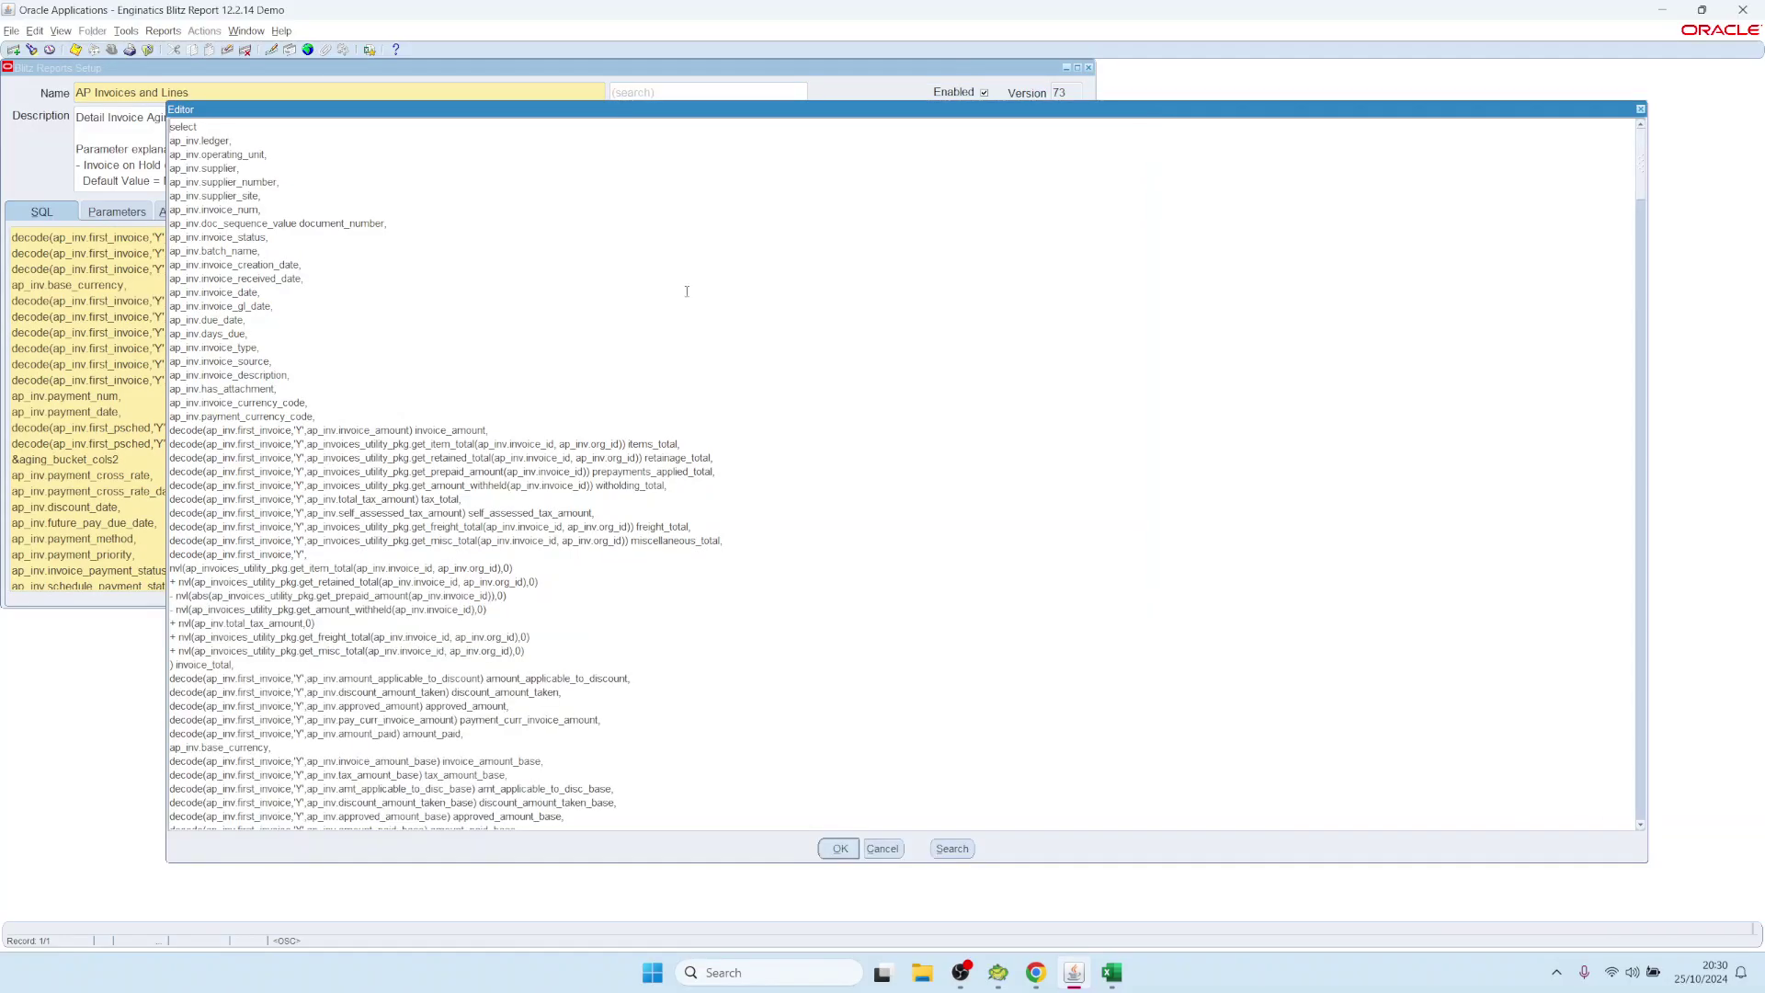
Search the report's SQL for "&" until reaching the &invoice_detail_columns anchor
{"action": "left_click_drag", "start_coordinate": [366, 157], "coordinate": [350, 148]}
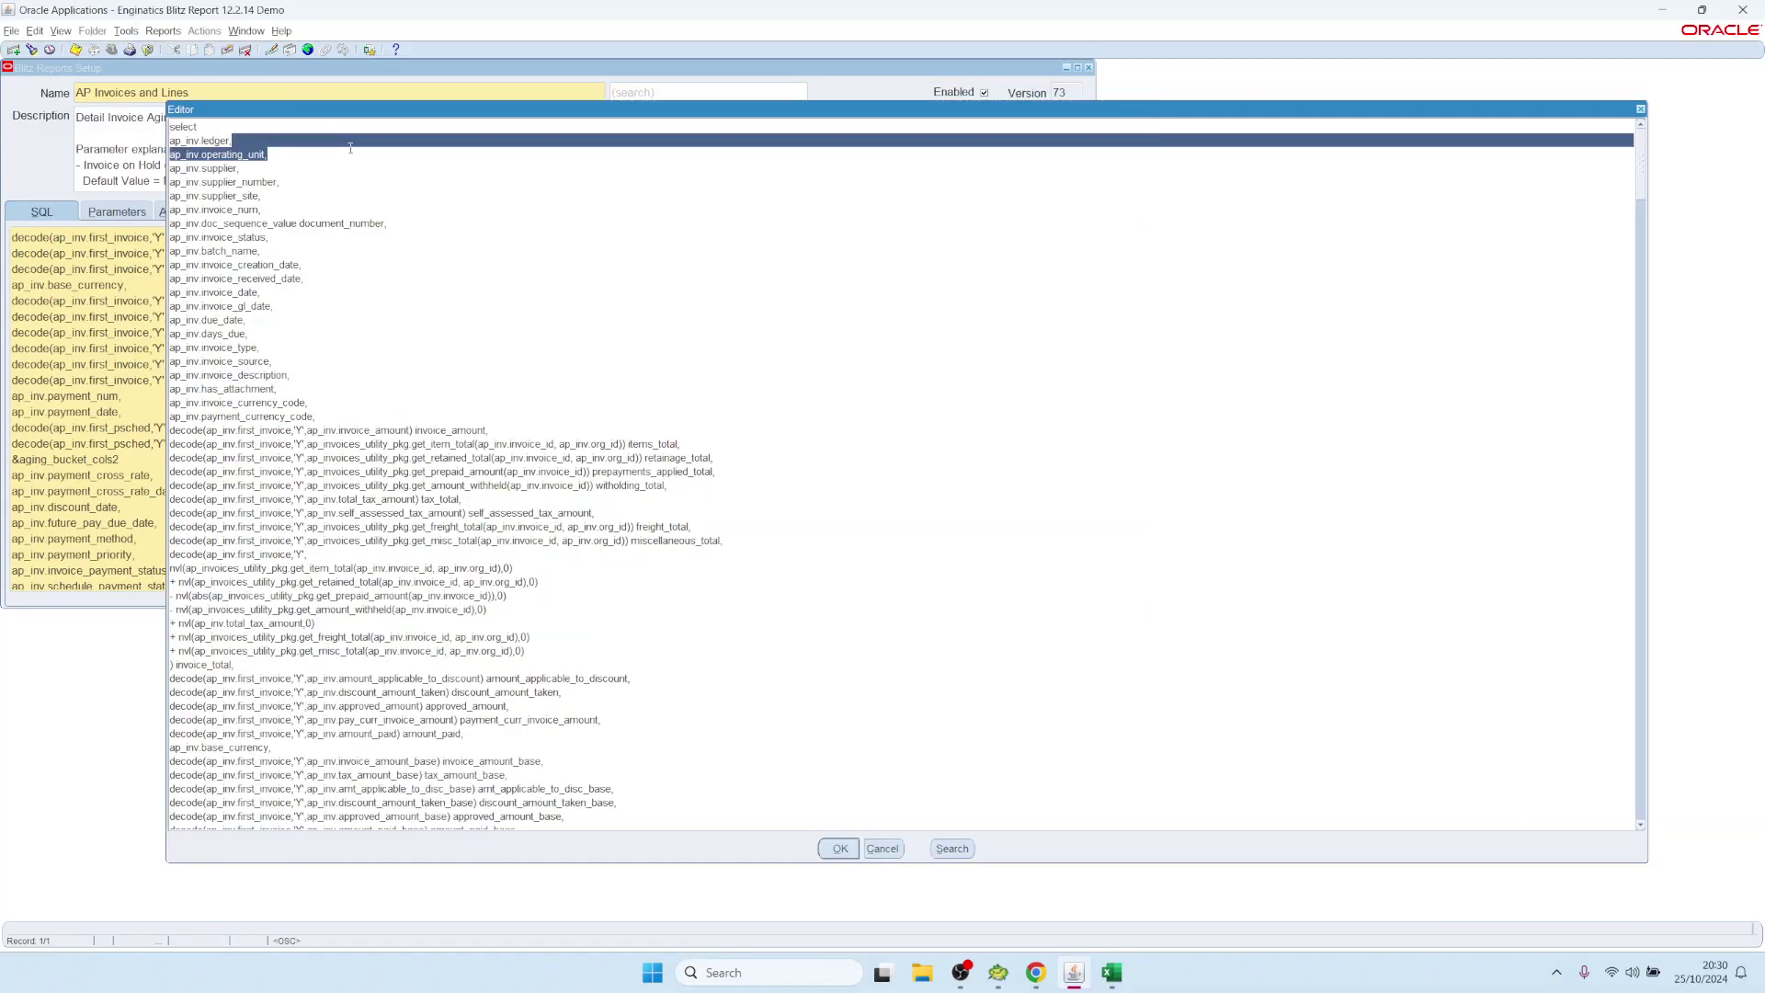
{"action": "type", "text": "&"}
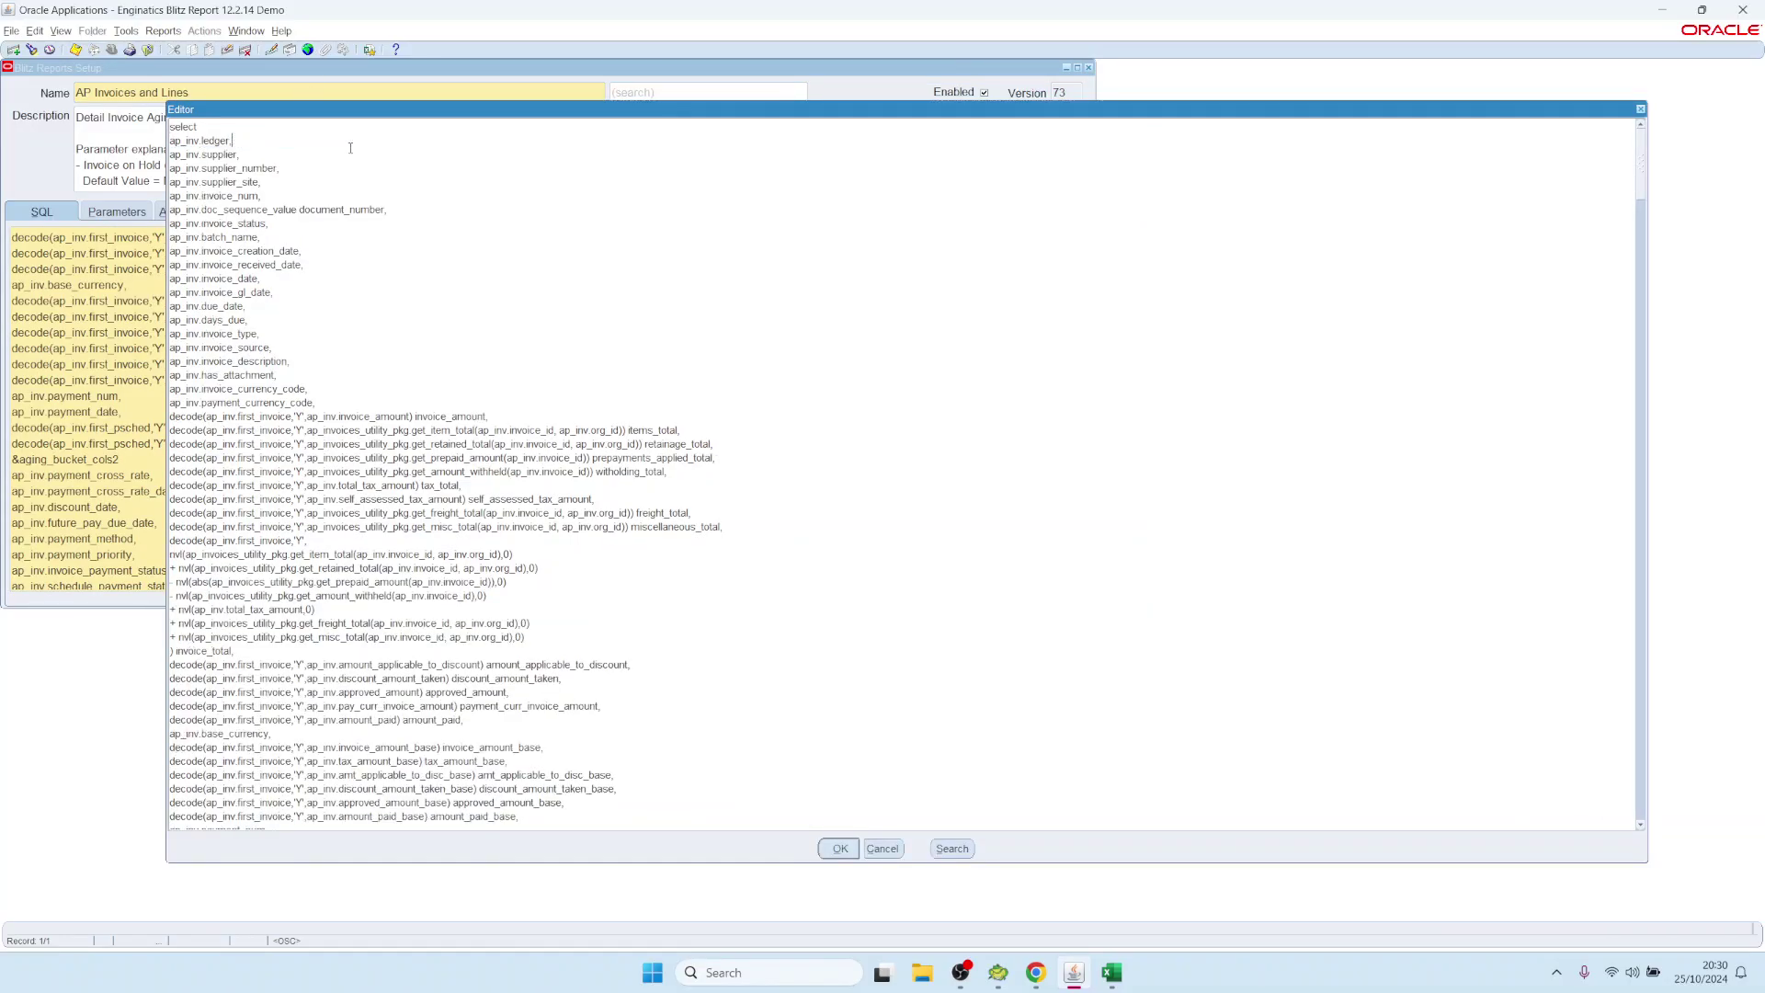
{"action": "key", "text": "alt+s"}
{"action": "key", "text": "End"}
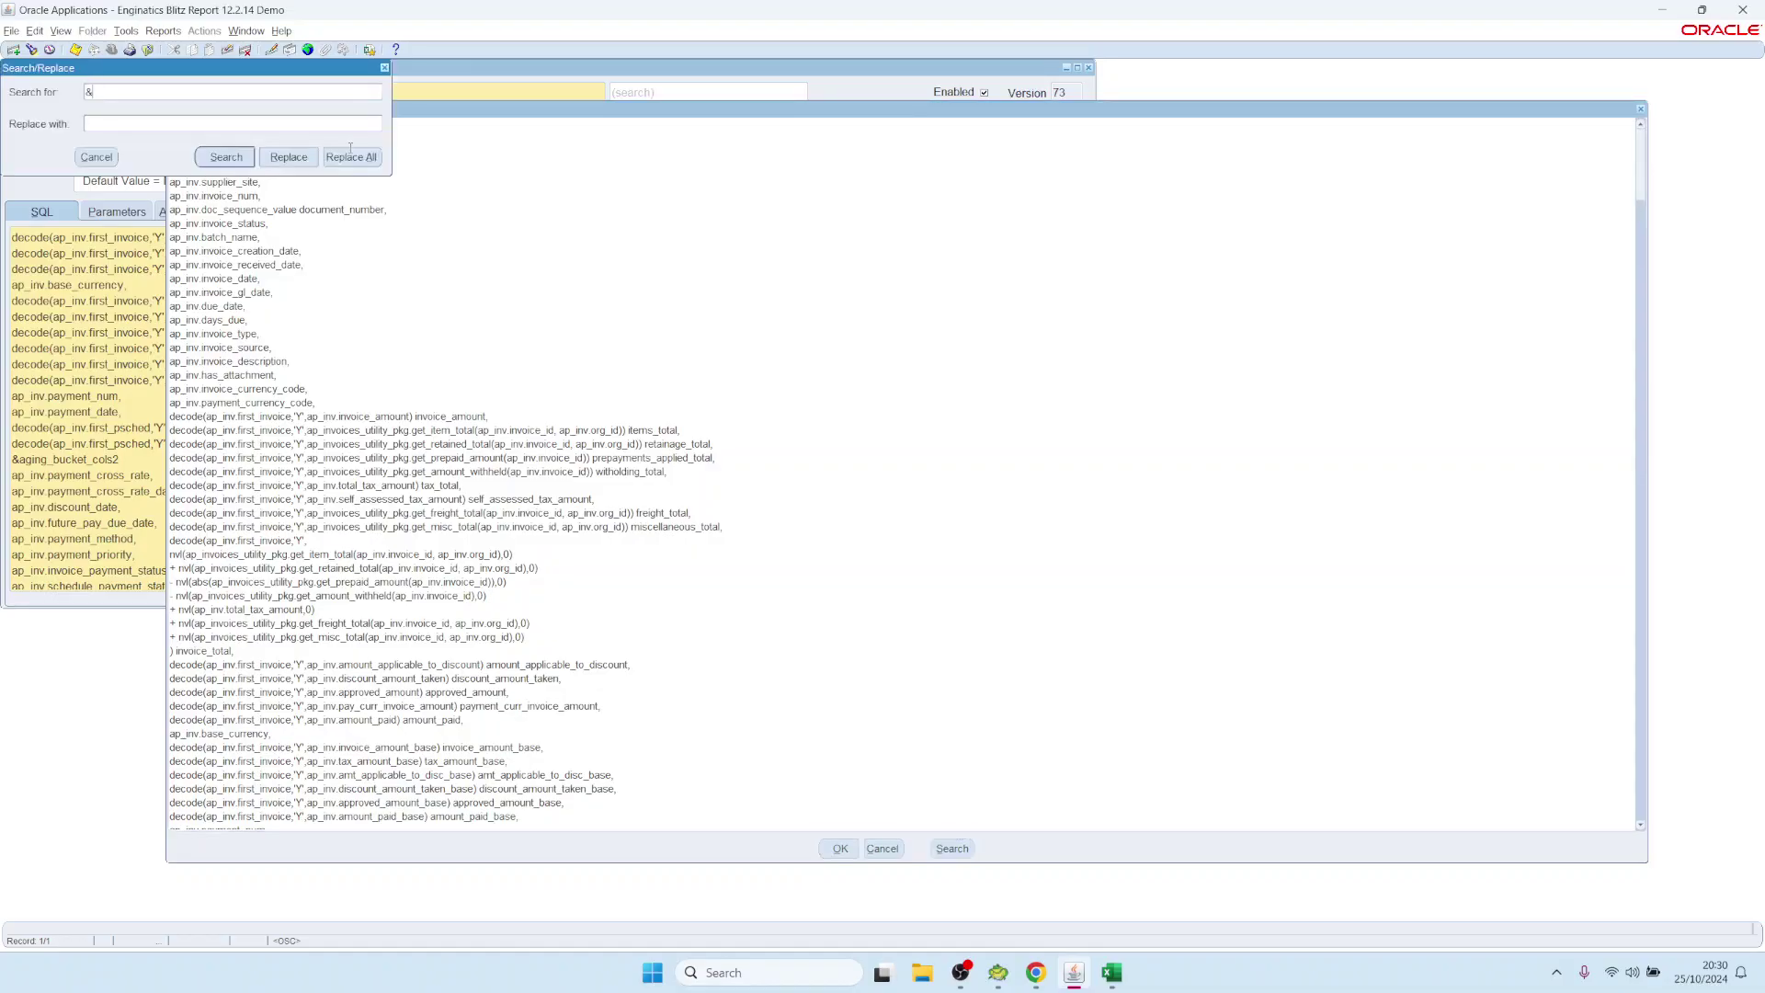
{"action": "key", "text": "Return"}
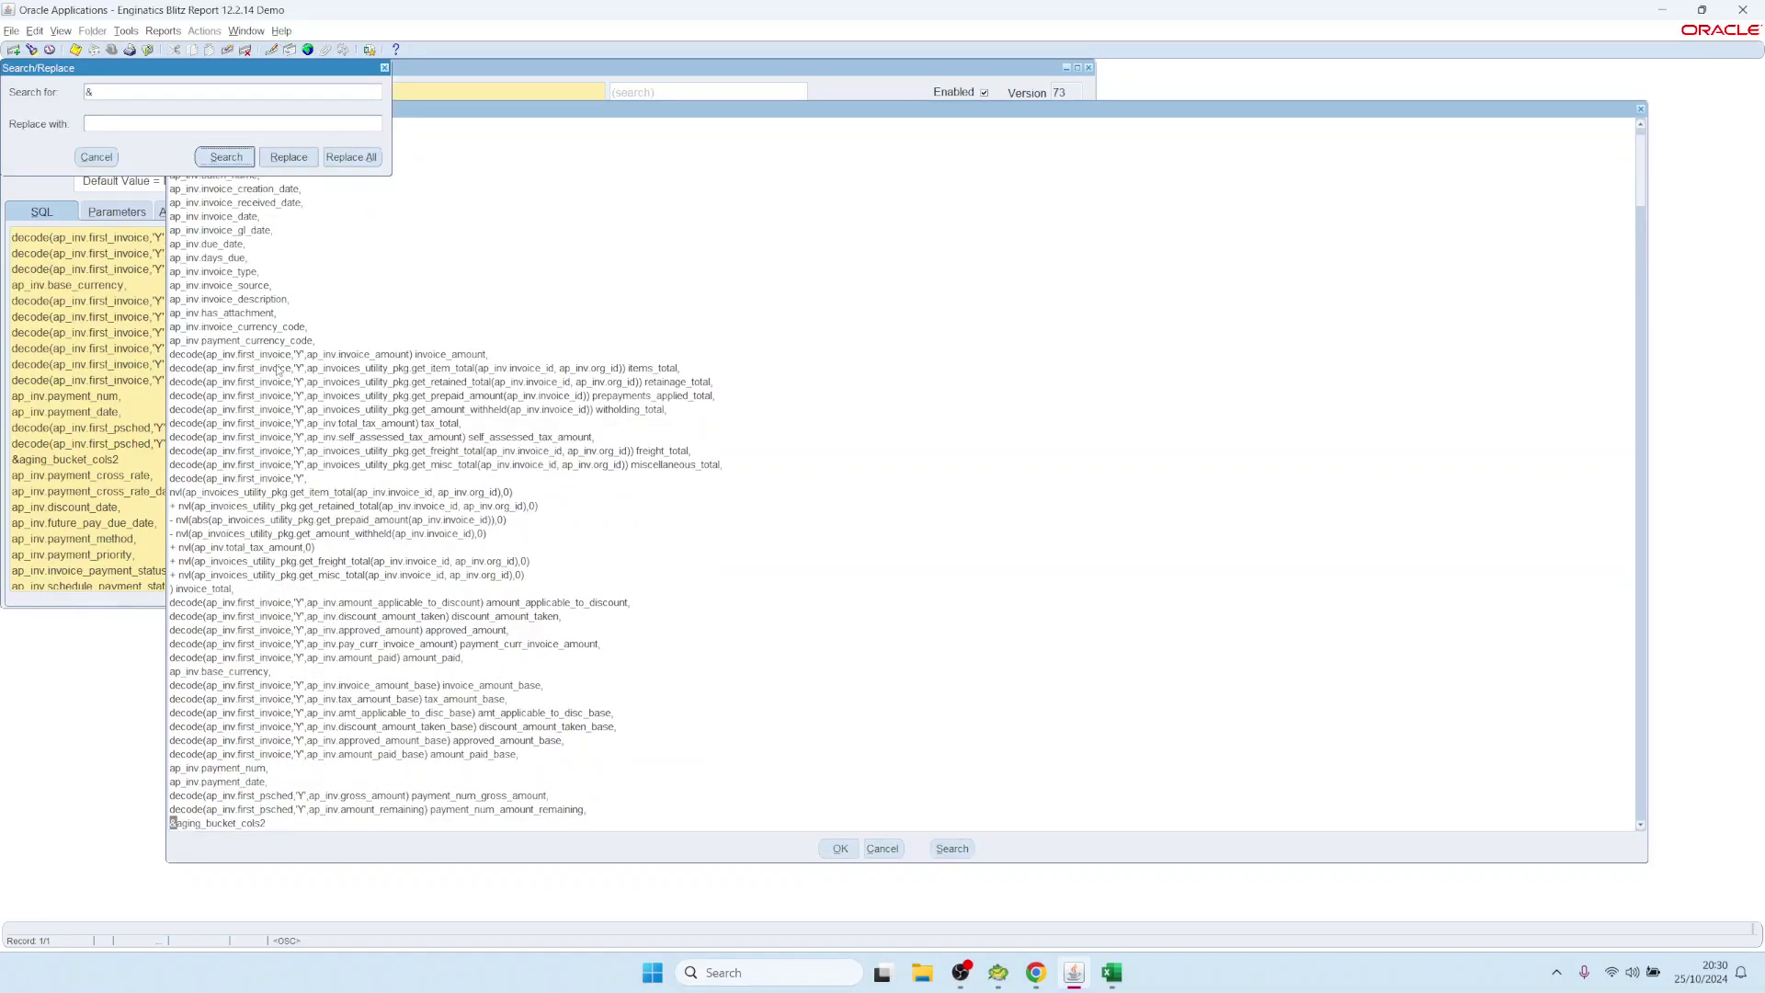
{"action": "left_click", "coordinate": [239, 159]}
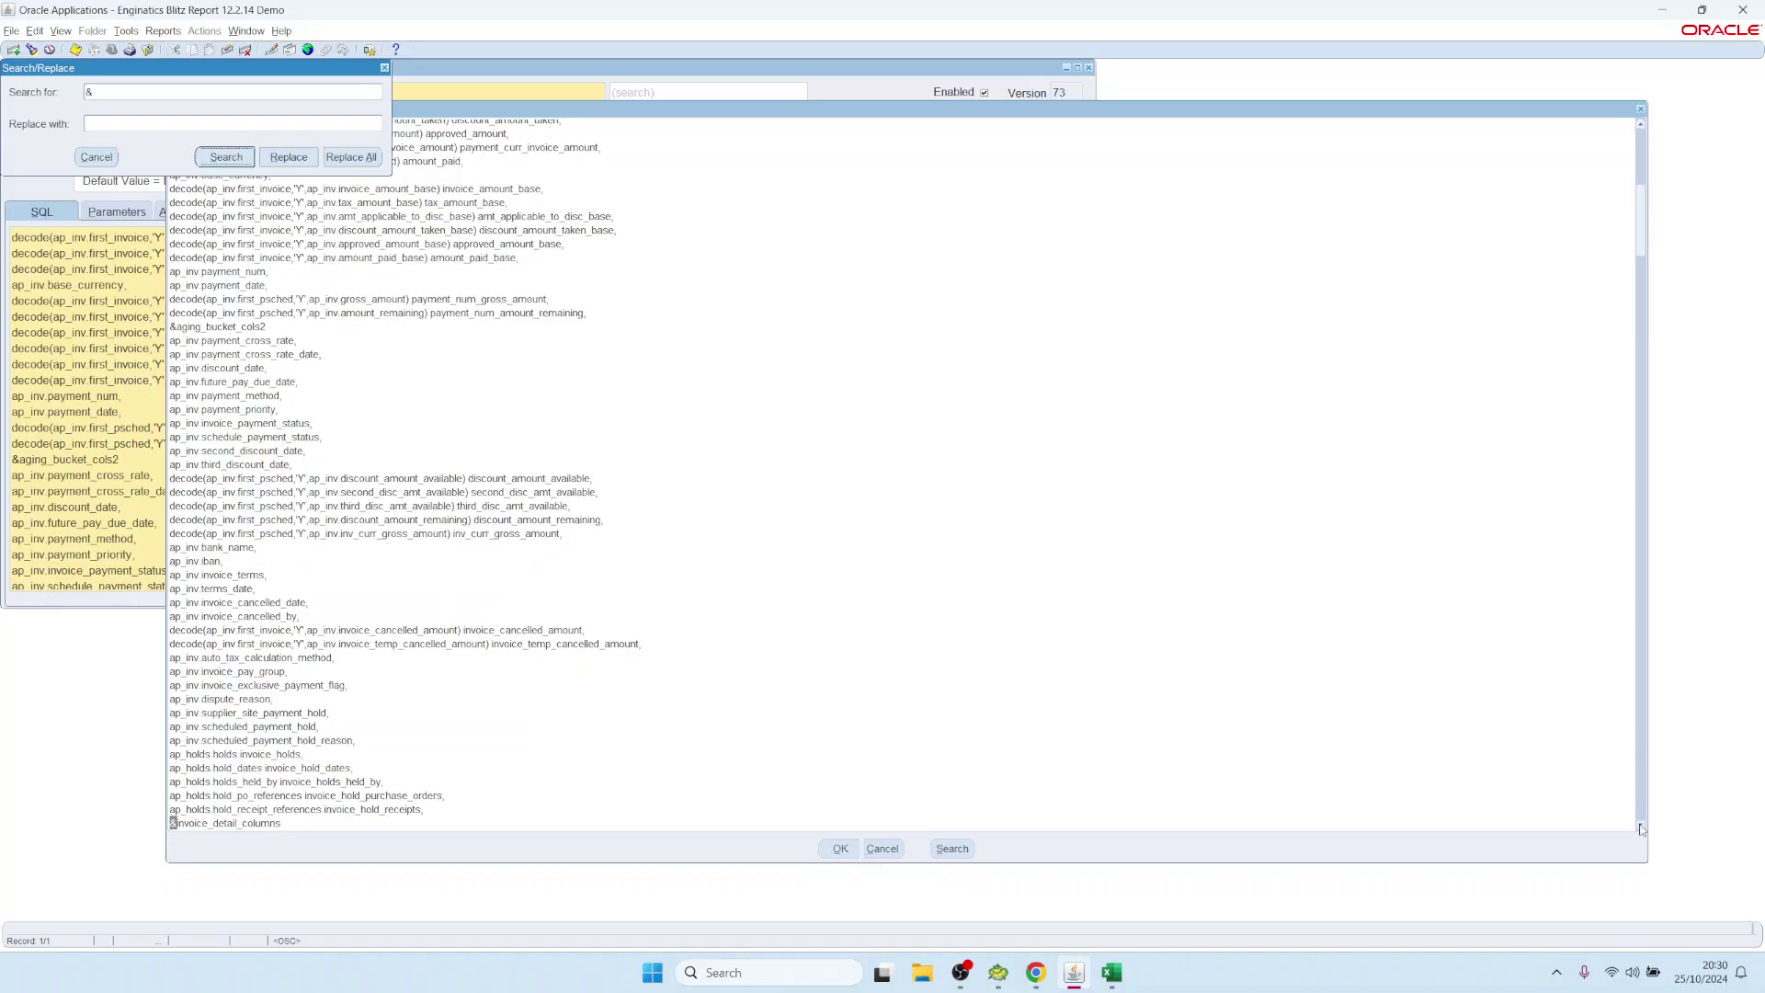
Step through the following "&" anchors as far as &show_aila, and close the SQL editor without keeping any changes
{"action": "left_click", "coordinate": [238, 158]}
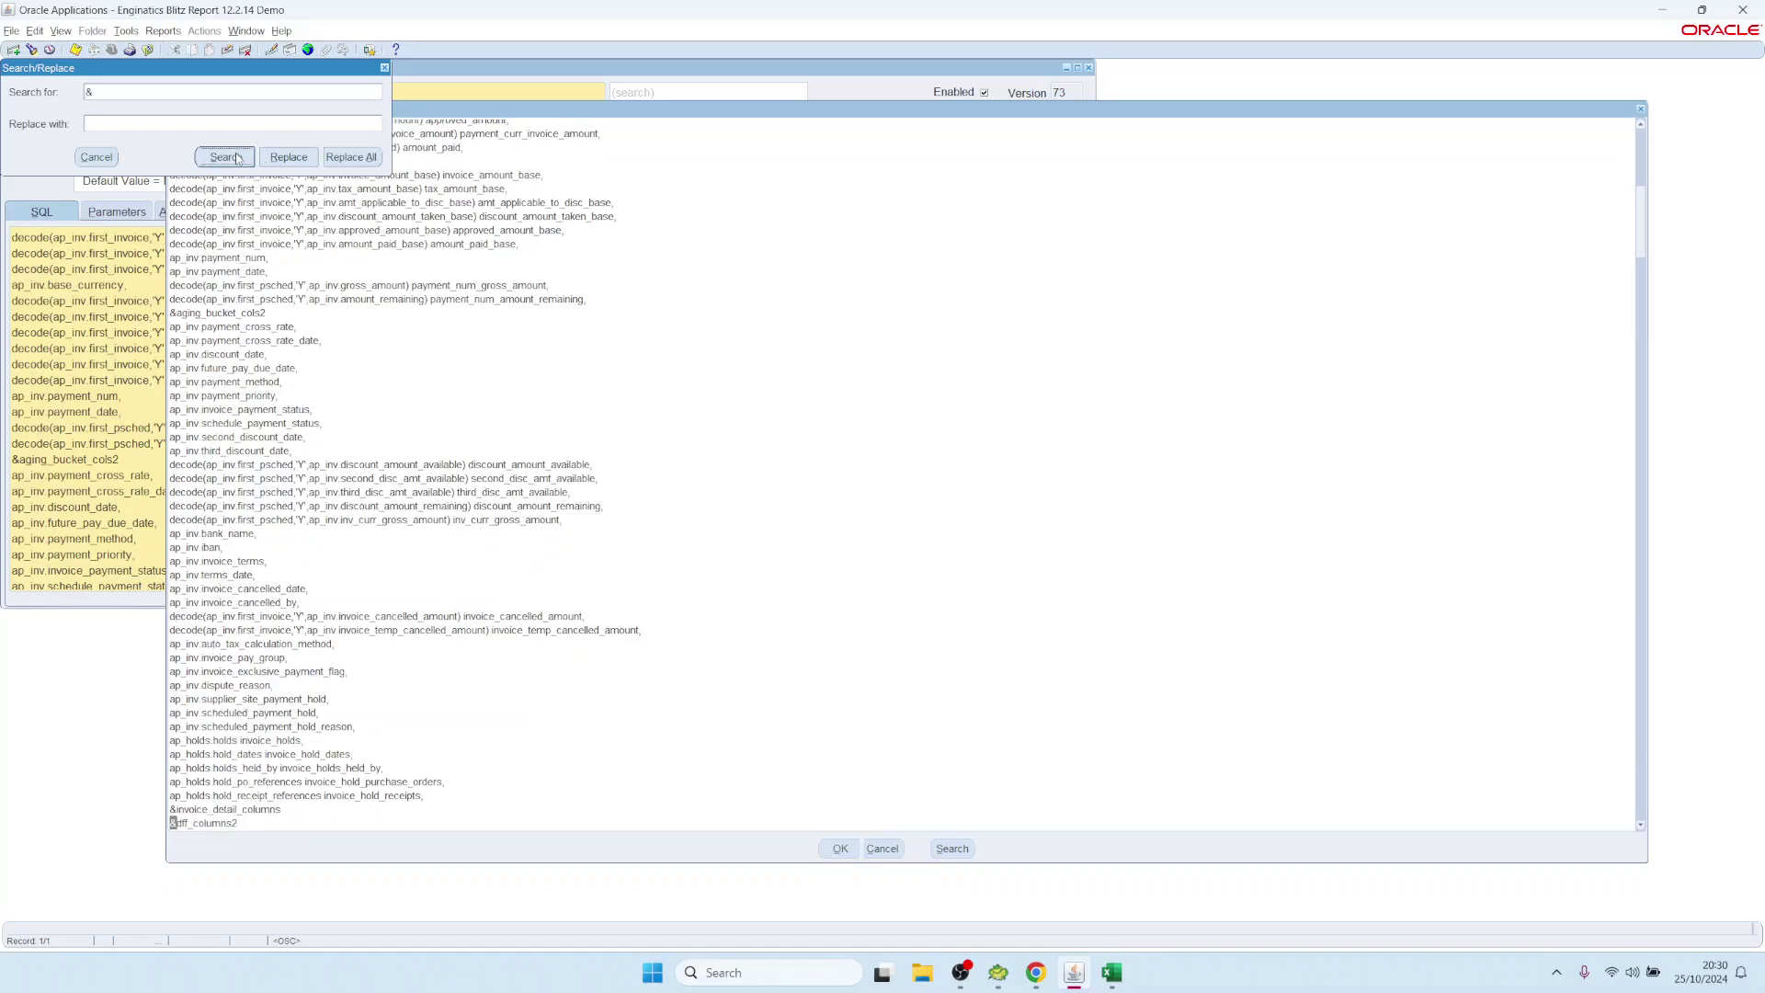
{"action": "left_click", "coordinate": [225, 157]}
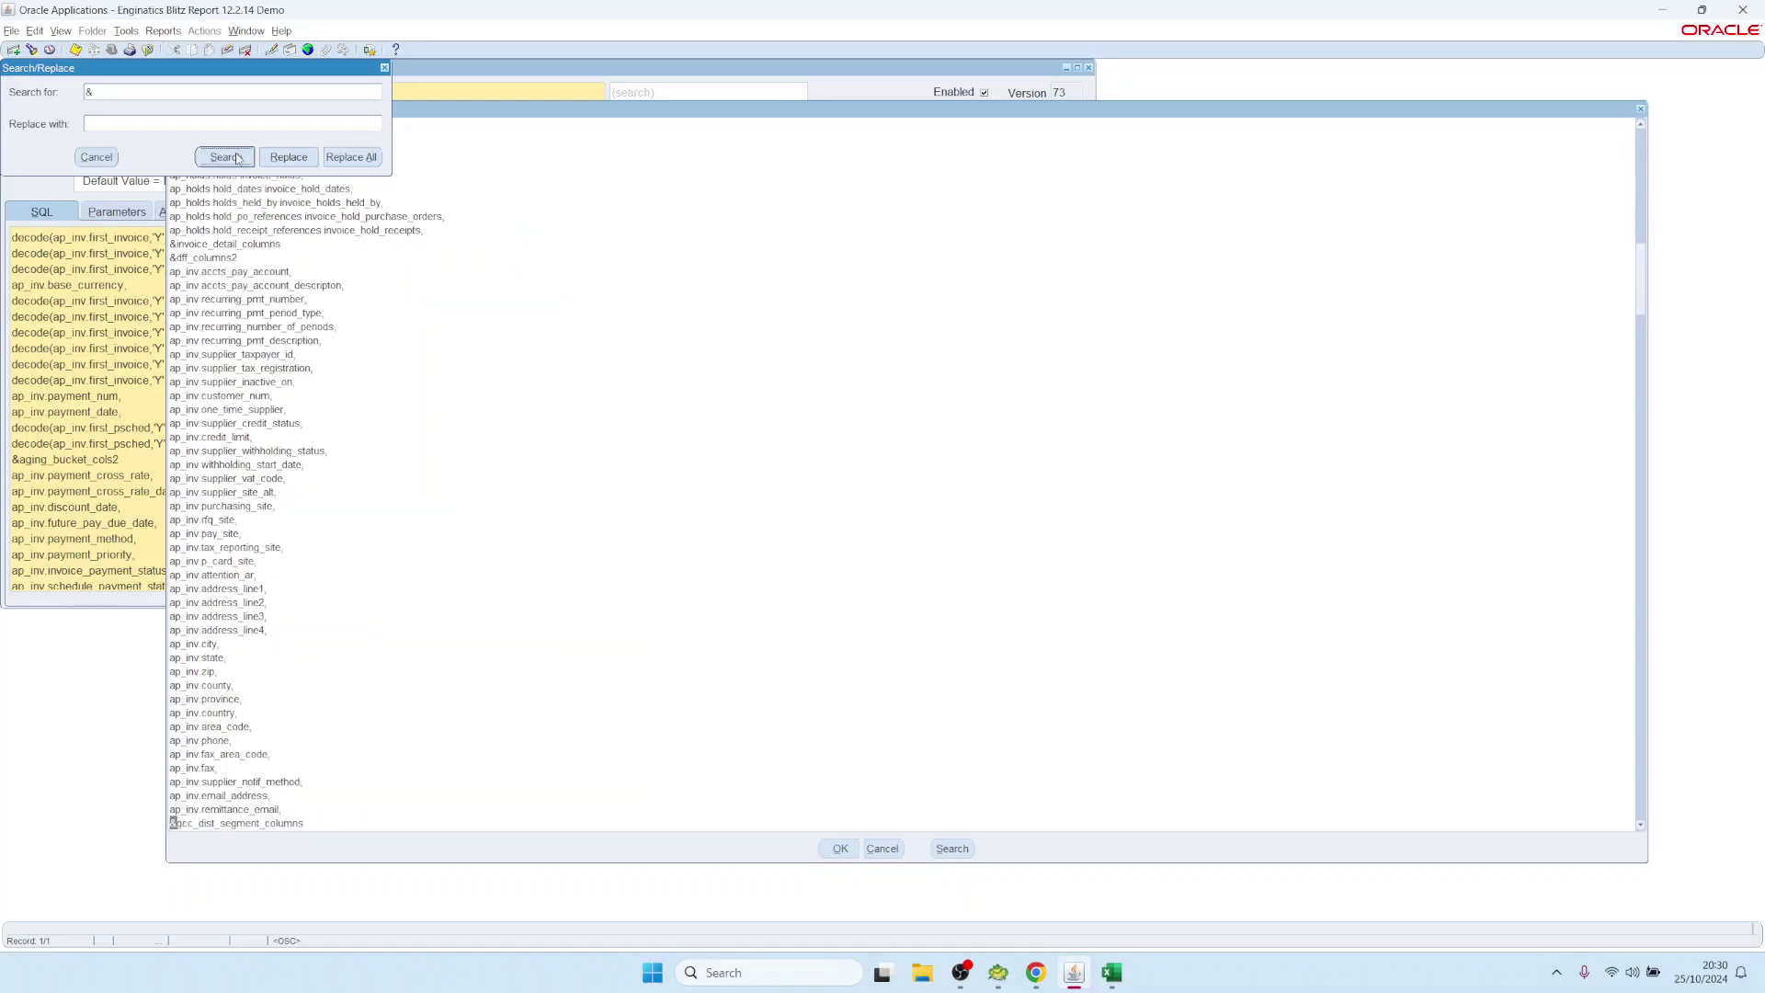
{"action": "left_click", "coordinate": [238, 158]}
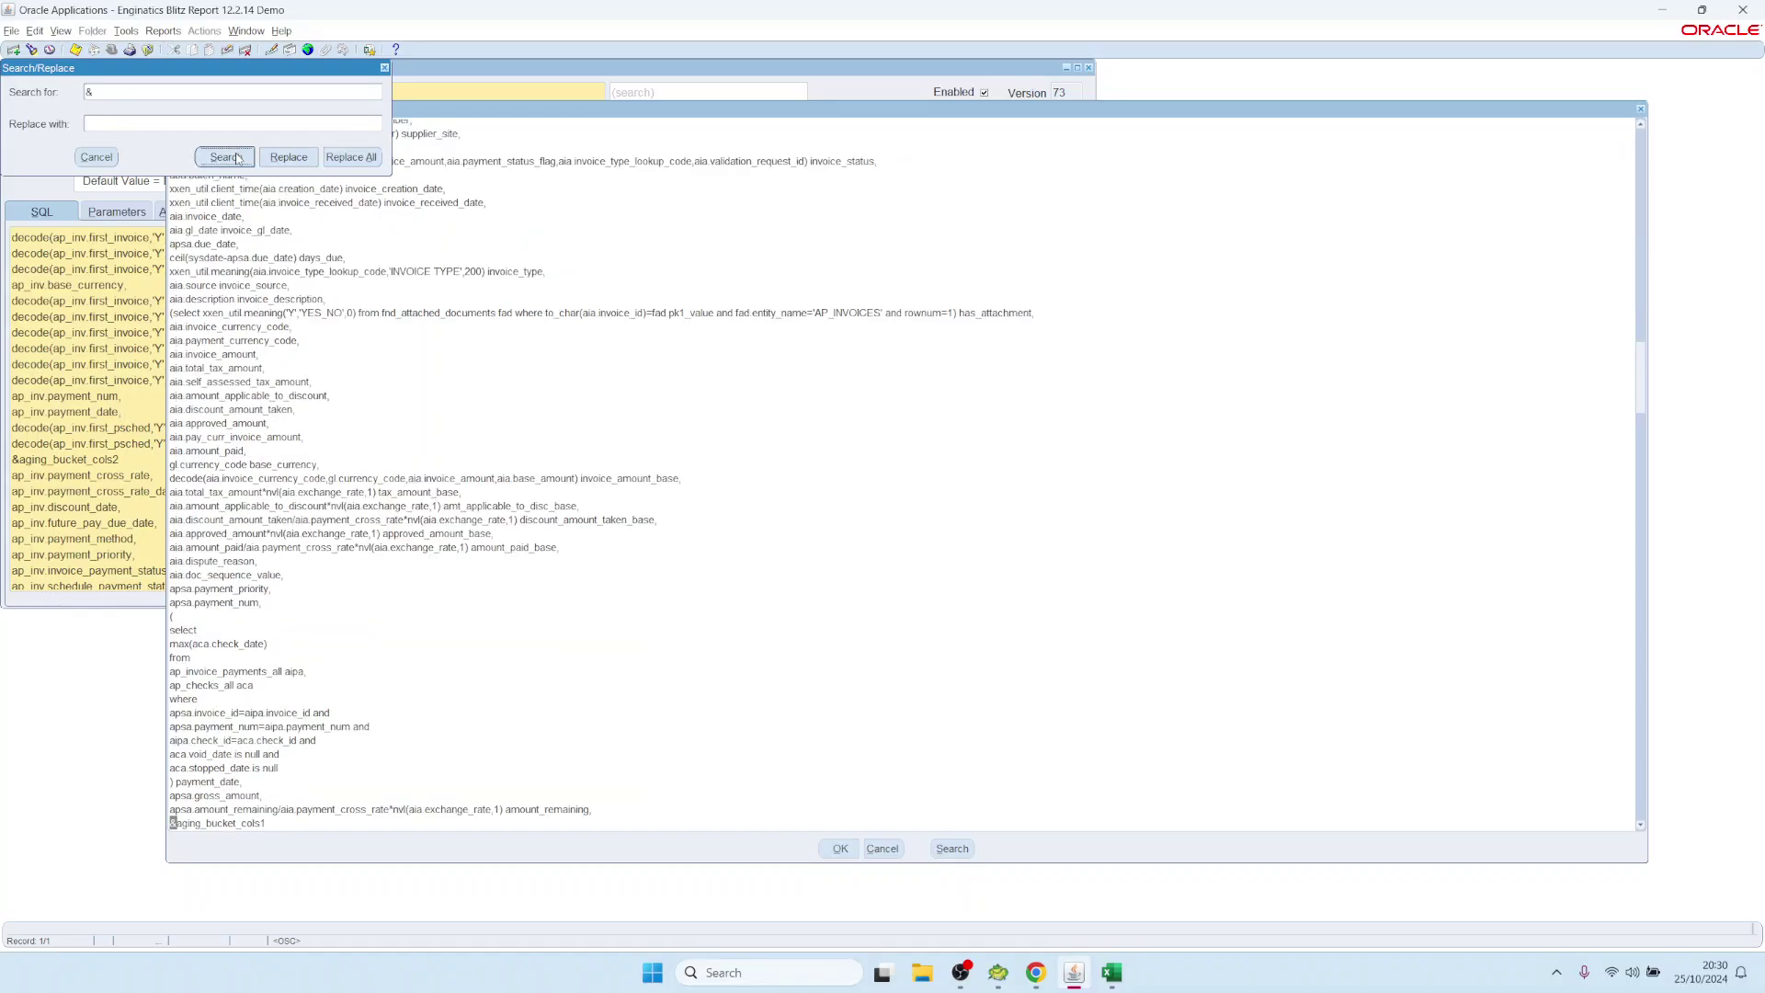
{"action": "left_click", "coordinate": [237, 158]}
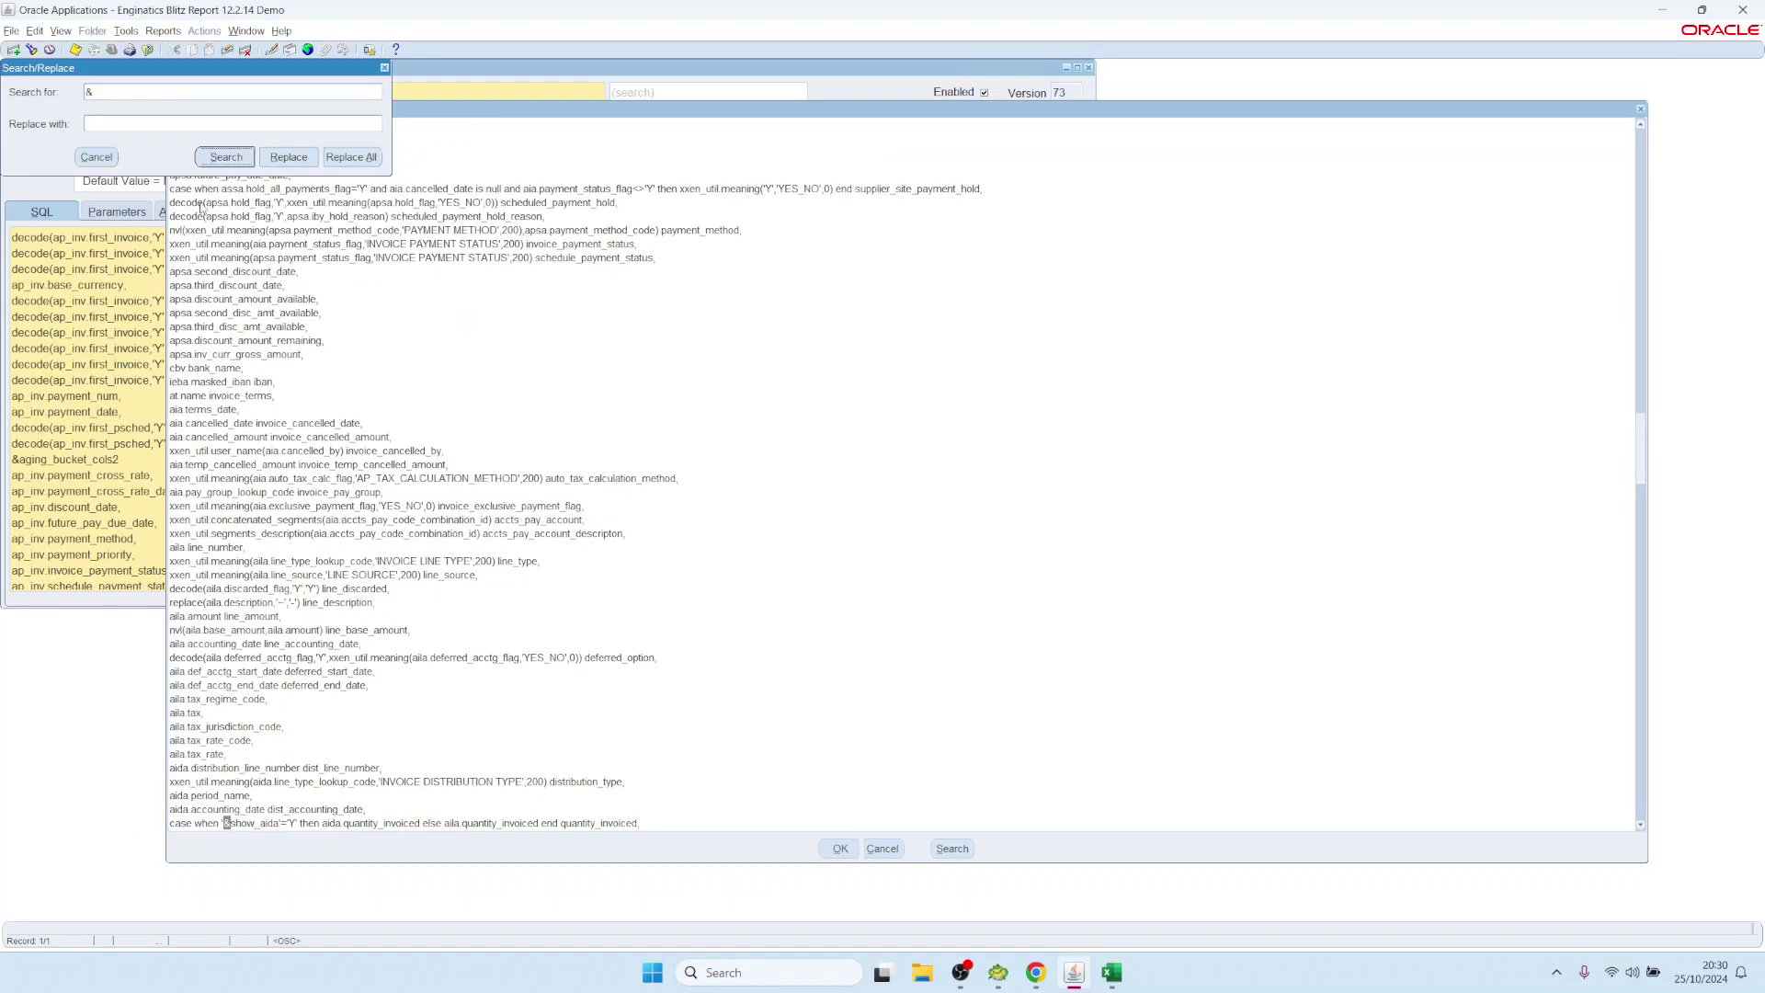
{"action": "left_click", "coordinate": [229, 158]}
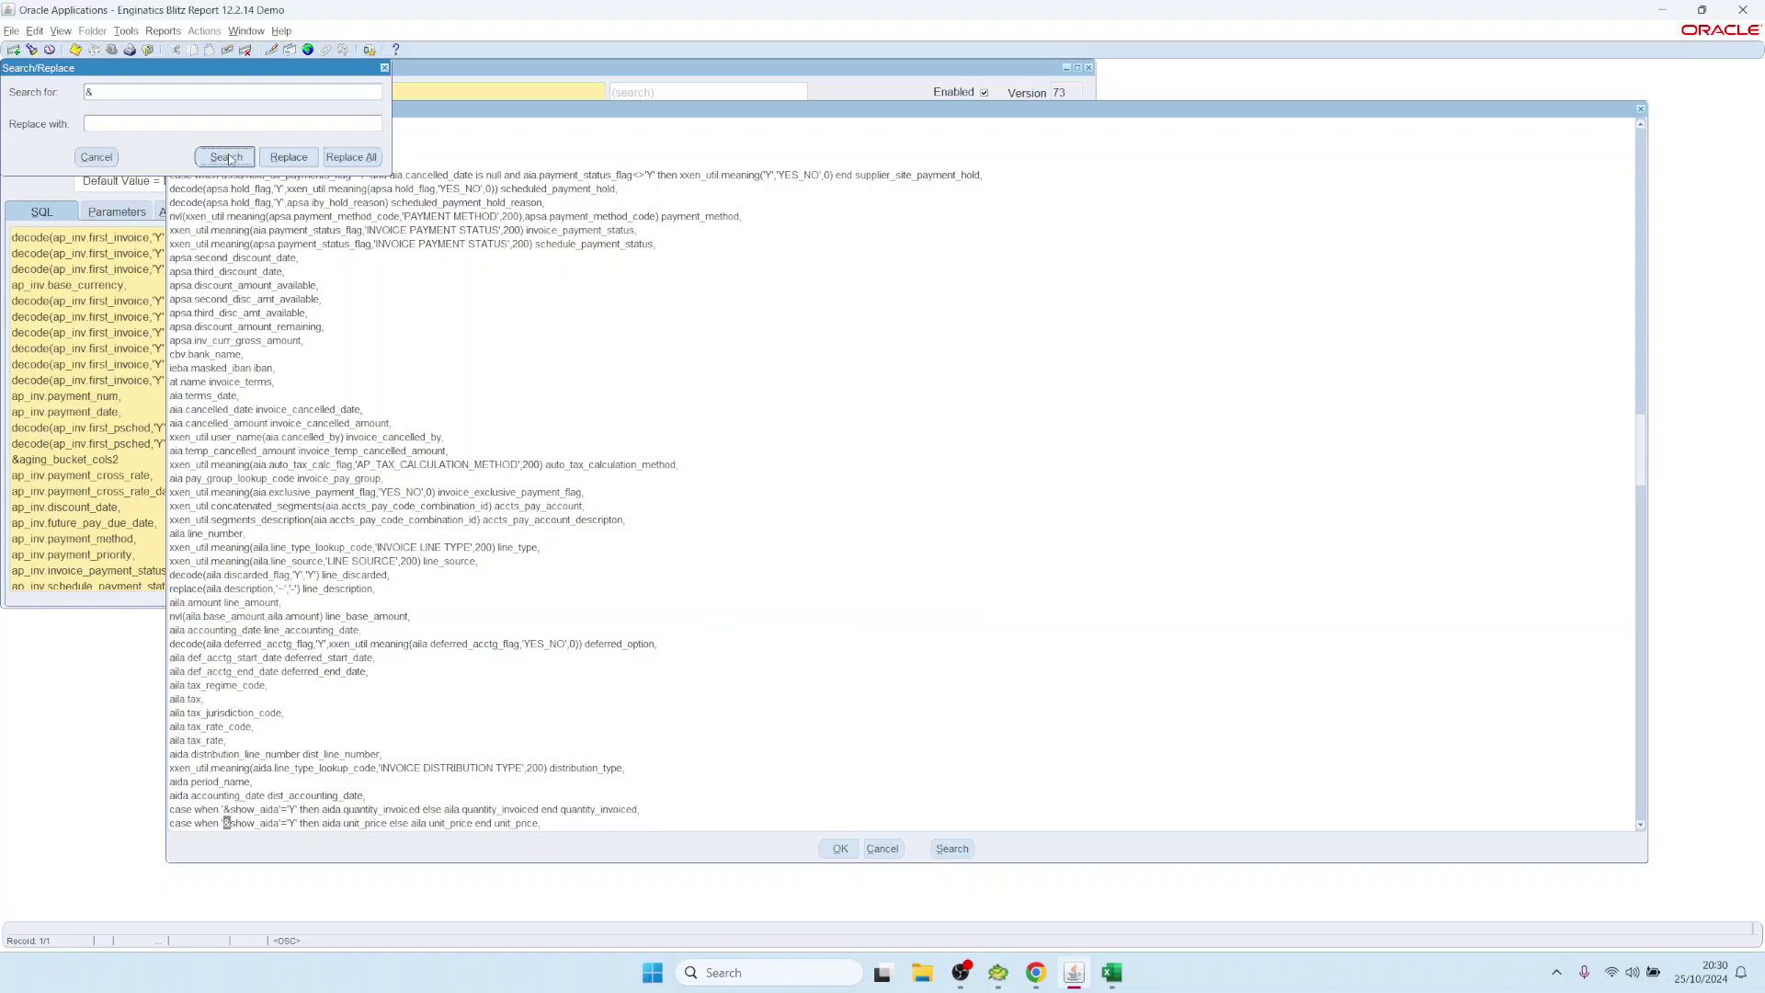
{"action": "left_click", "coordinate": [229, 158]}
{"action": "left_click", "coordinate": [229, 158]}
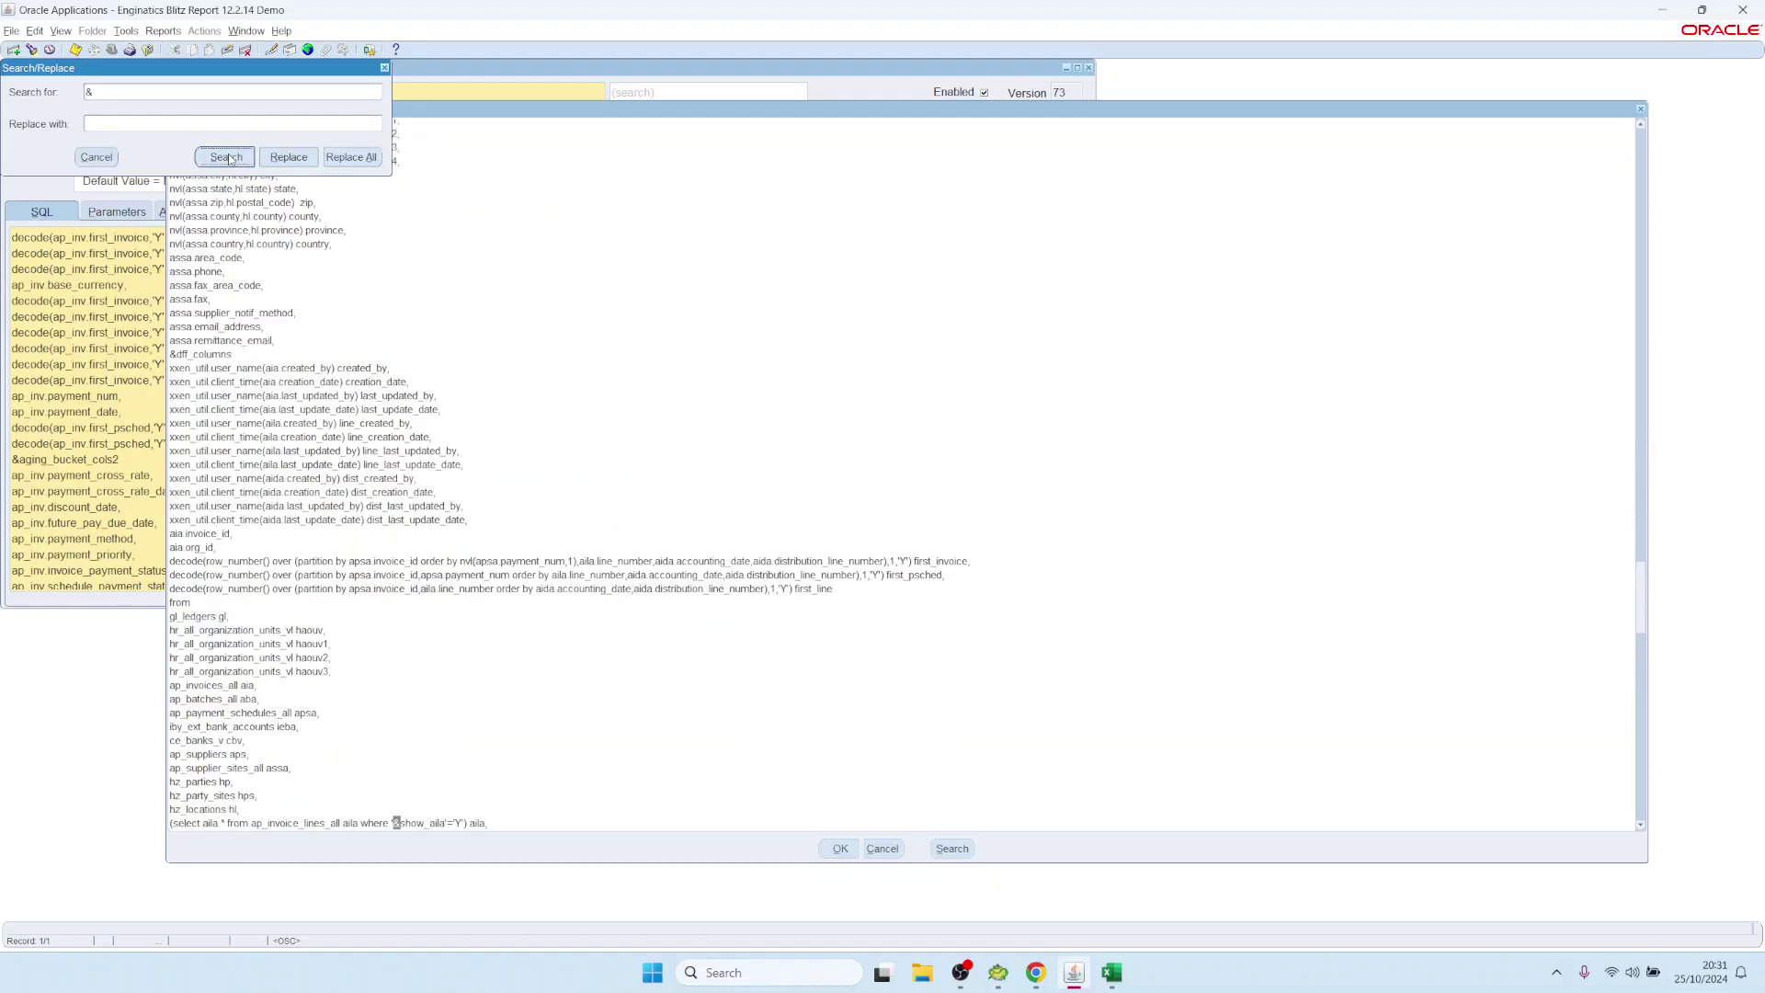
{"action": "left_click", "coordinate": [97, 158]}
{"action": "left_click", "coordinate": [883, 850]}
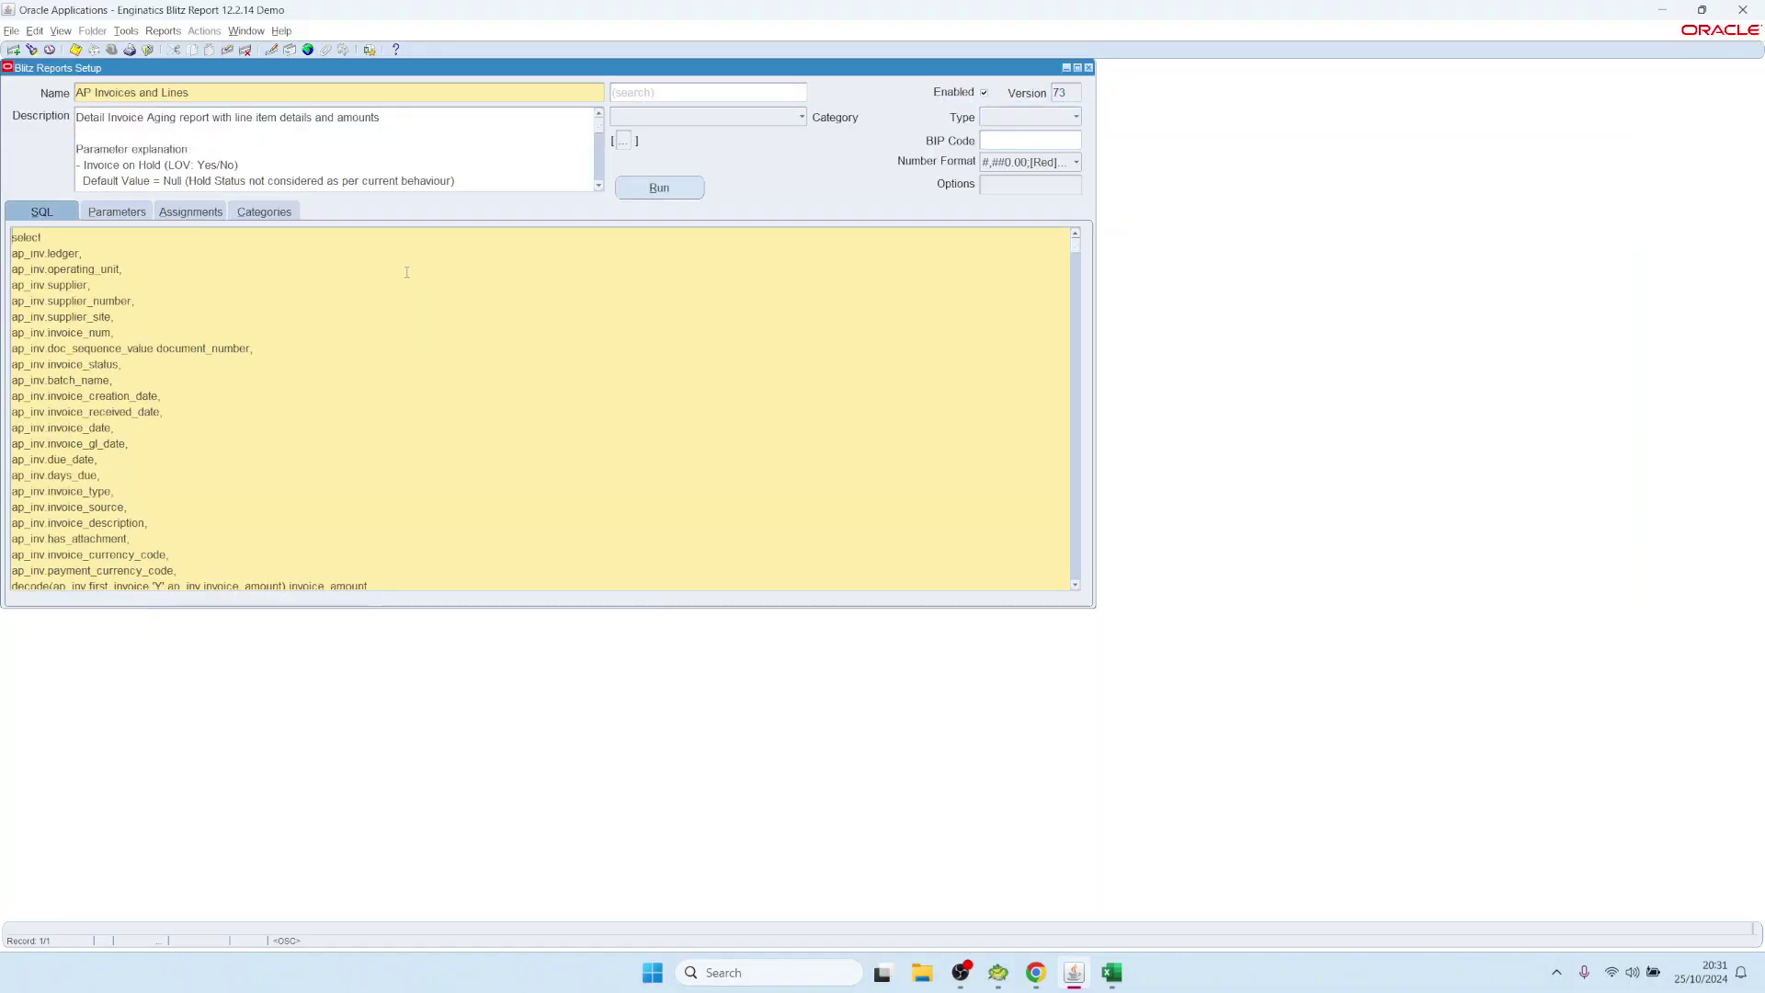
Return to the parameters and compare the anchors and SQL text of the two Display Level rows that use &invoice_detail_columns
{"action": "left_click", "coordinate": [123, 213]}
{"action": "left_click", "coordinate": [109, 393]}
{"action": "left_click", "coordinate": [246, 433]}
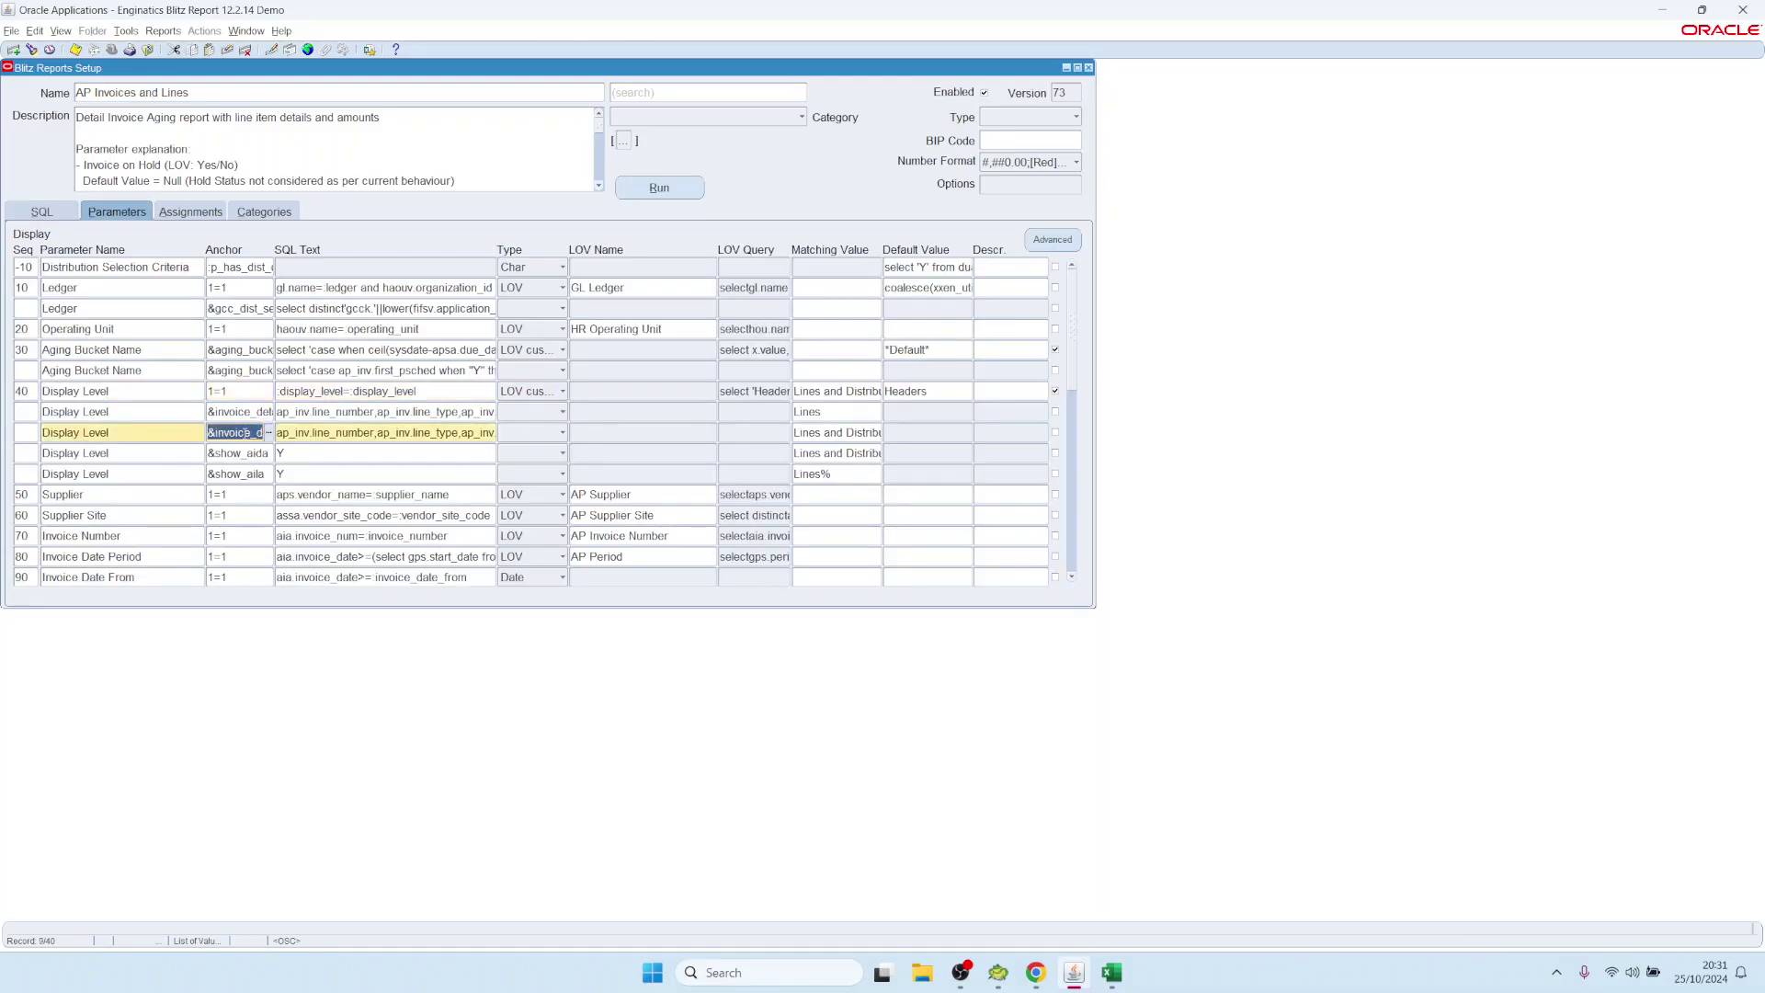
{"action": "left_click", "coordinate": [393, 411]}
{"action": "left_click", "coordinate": [246, 433]}
{"action": "left_click", "coordinate": [393, 411]}
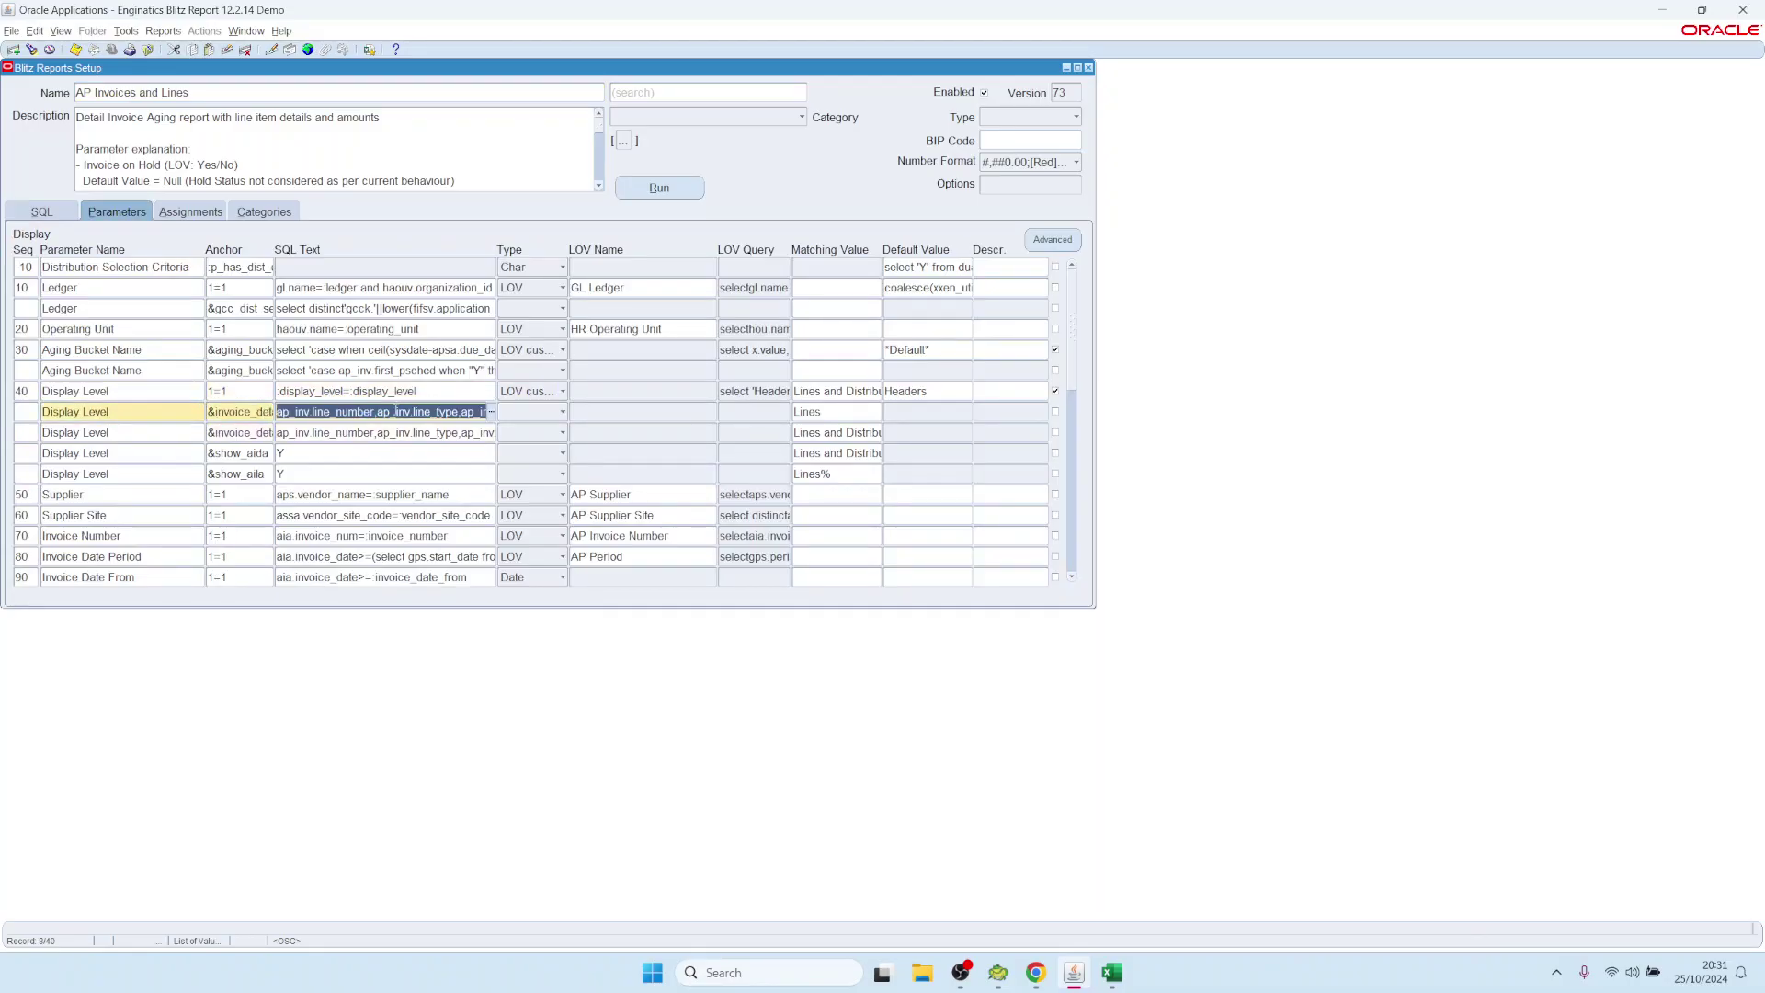
{"action": "left_click", "coordinate": [223, 413]}
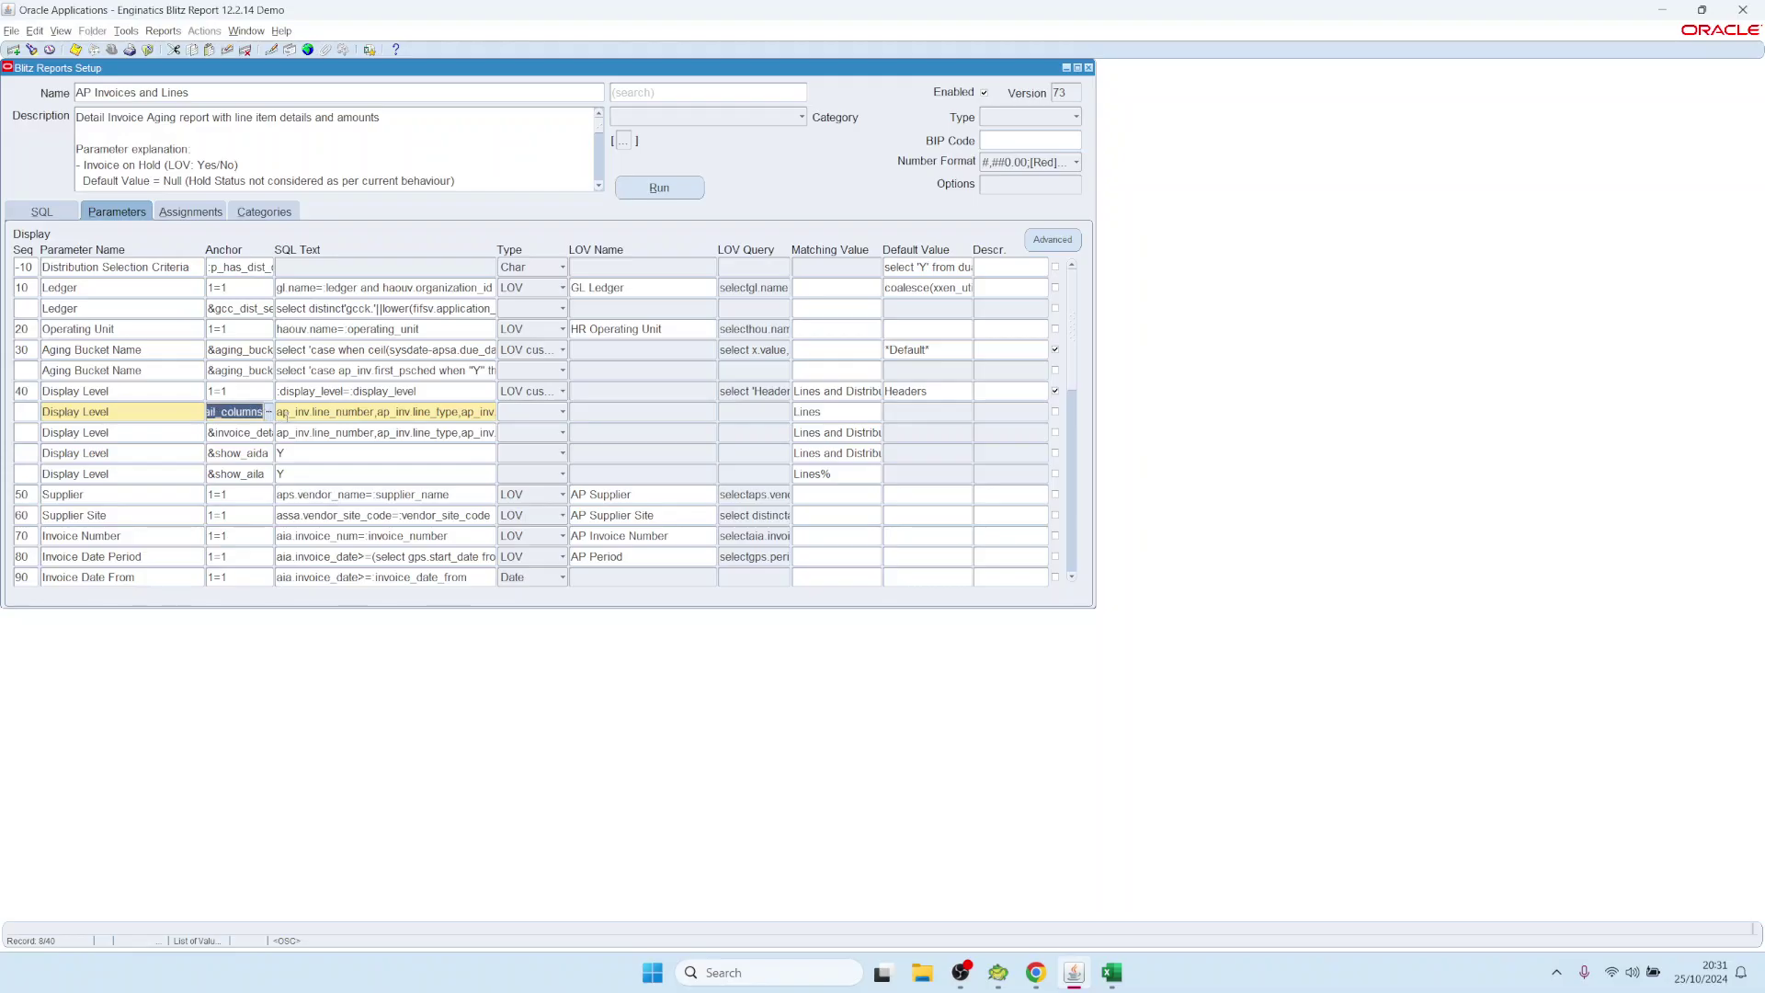
{"action": "left_click_drag", "start_coordinate": [209, 412], "coordinate": [240, 411]}
Review the full SQL text of the Display Level row with matching value Lines and close it without changes
{"action": "double_click", "coordinate": [333, 411]}
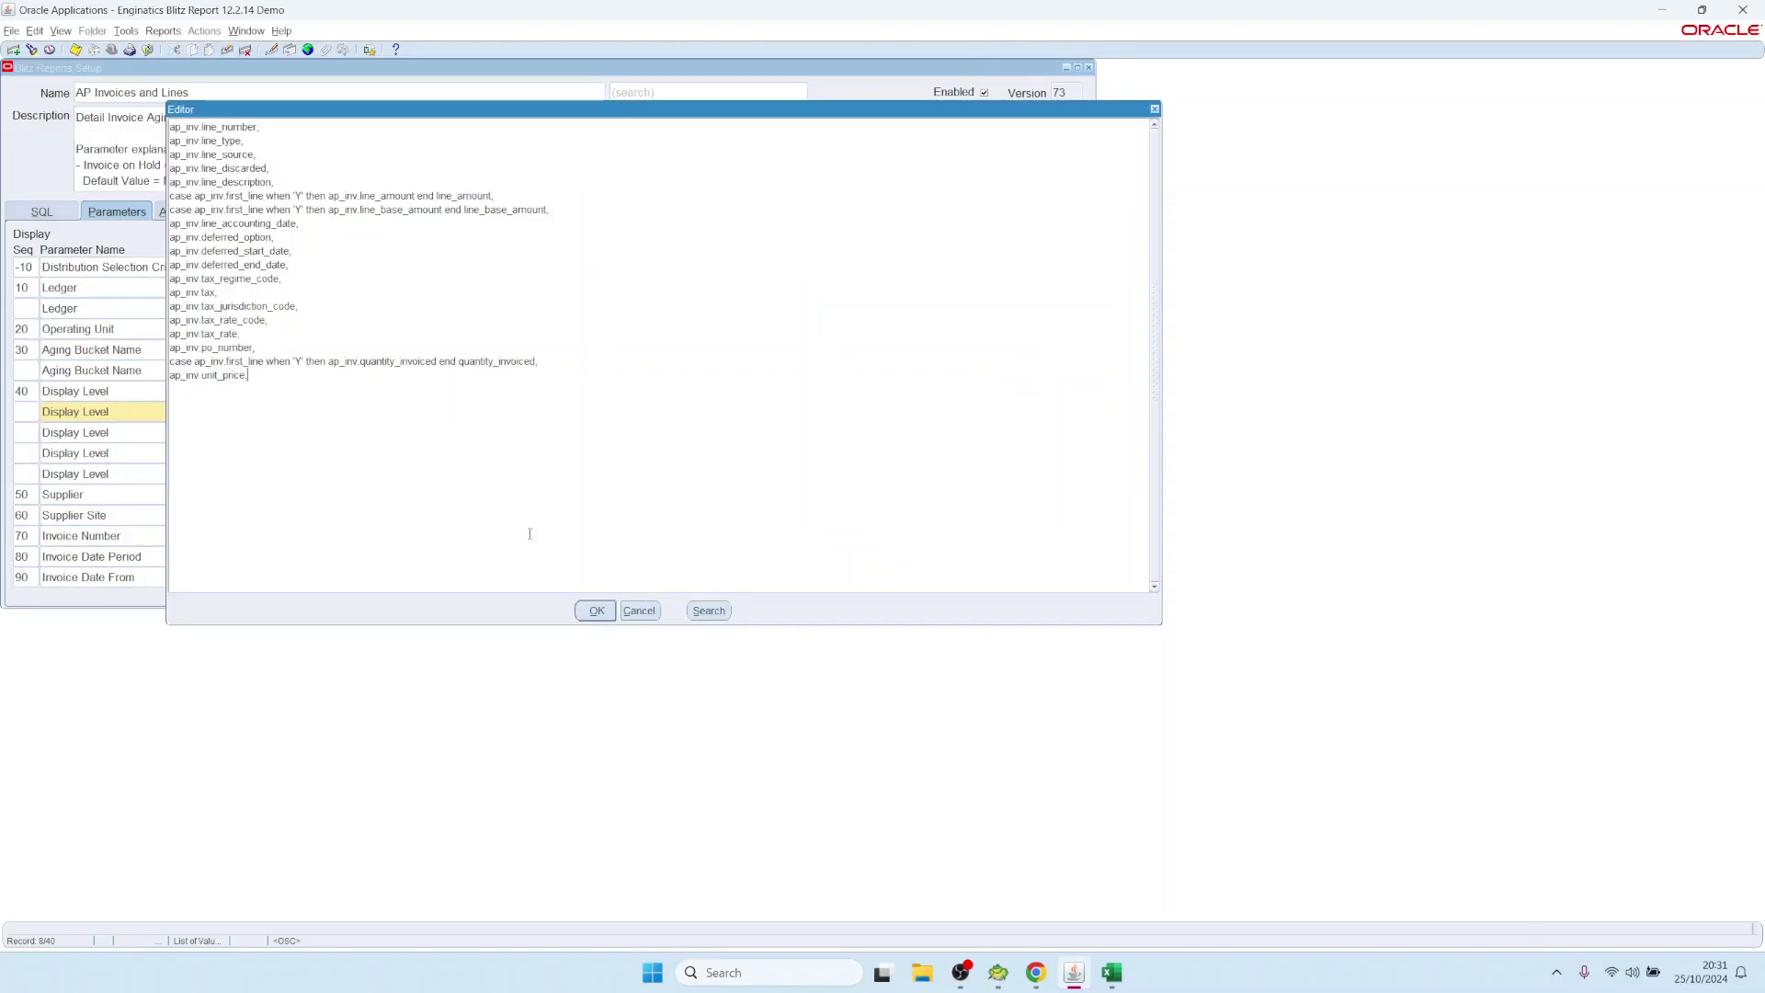
{"action": "key", "text": "ctrl+a"}
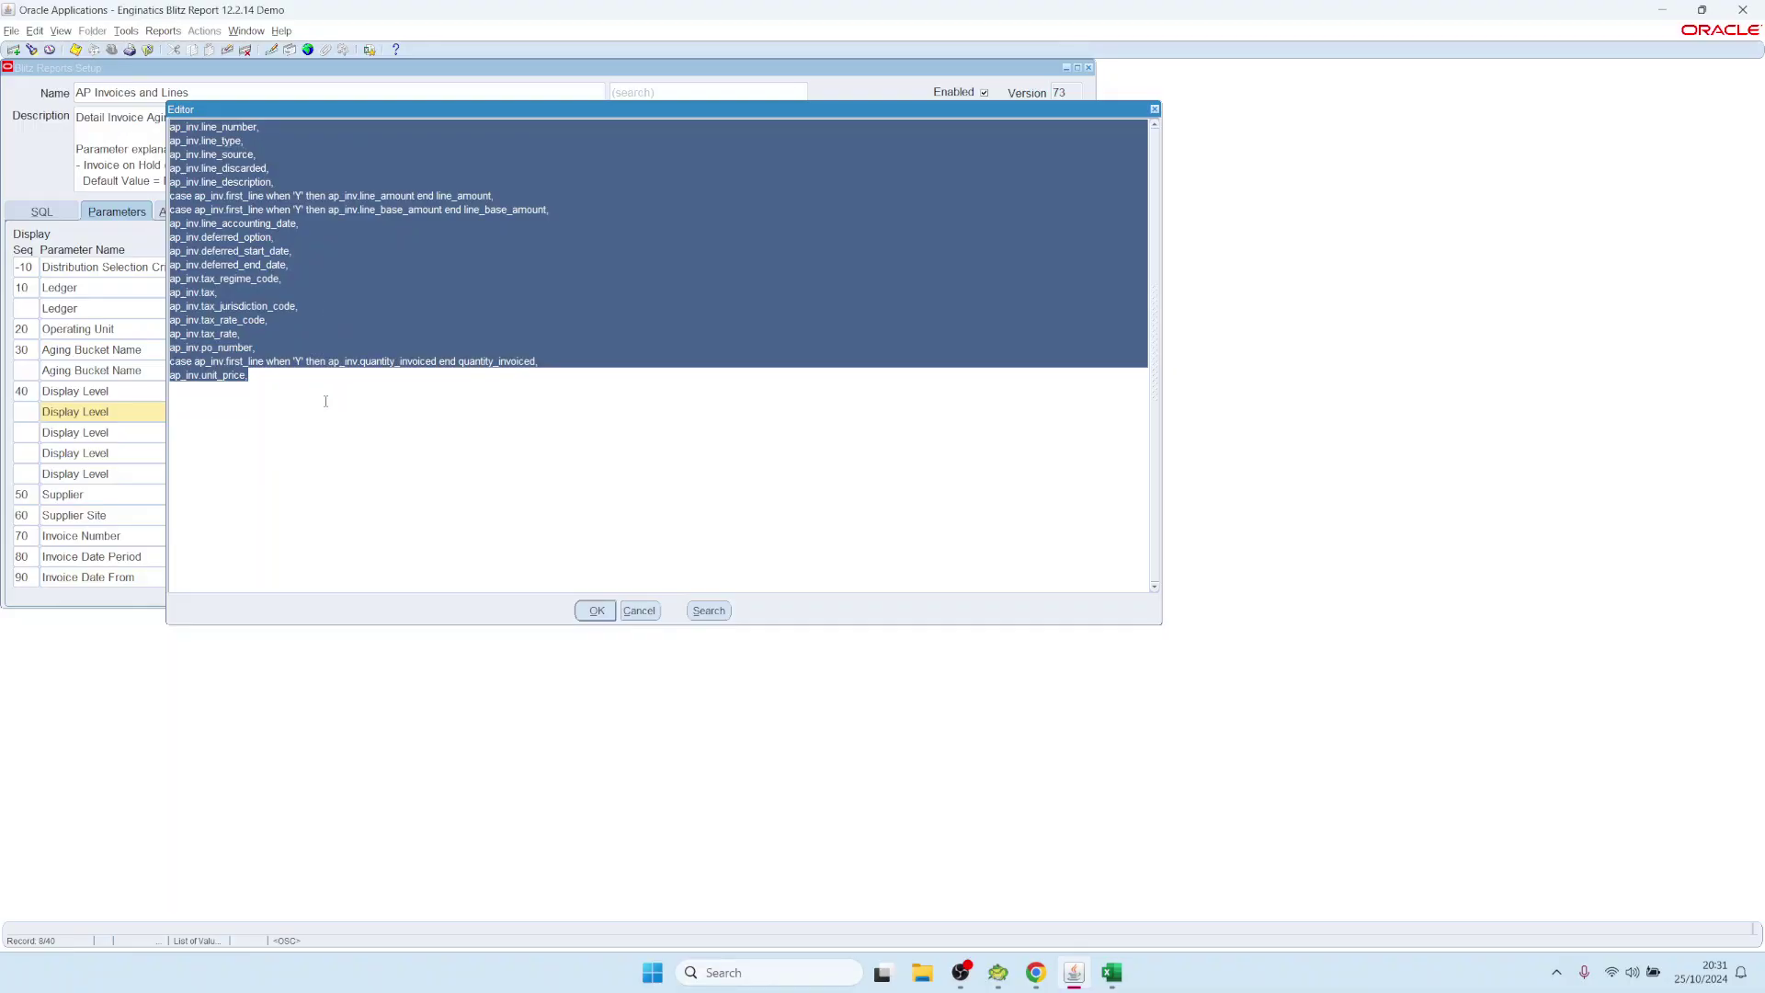
{"action": "left_click_drag", "start_coordinate": [212, 140], "coordinate": [332, 385]}
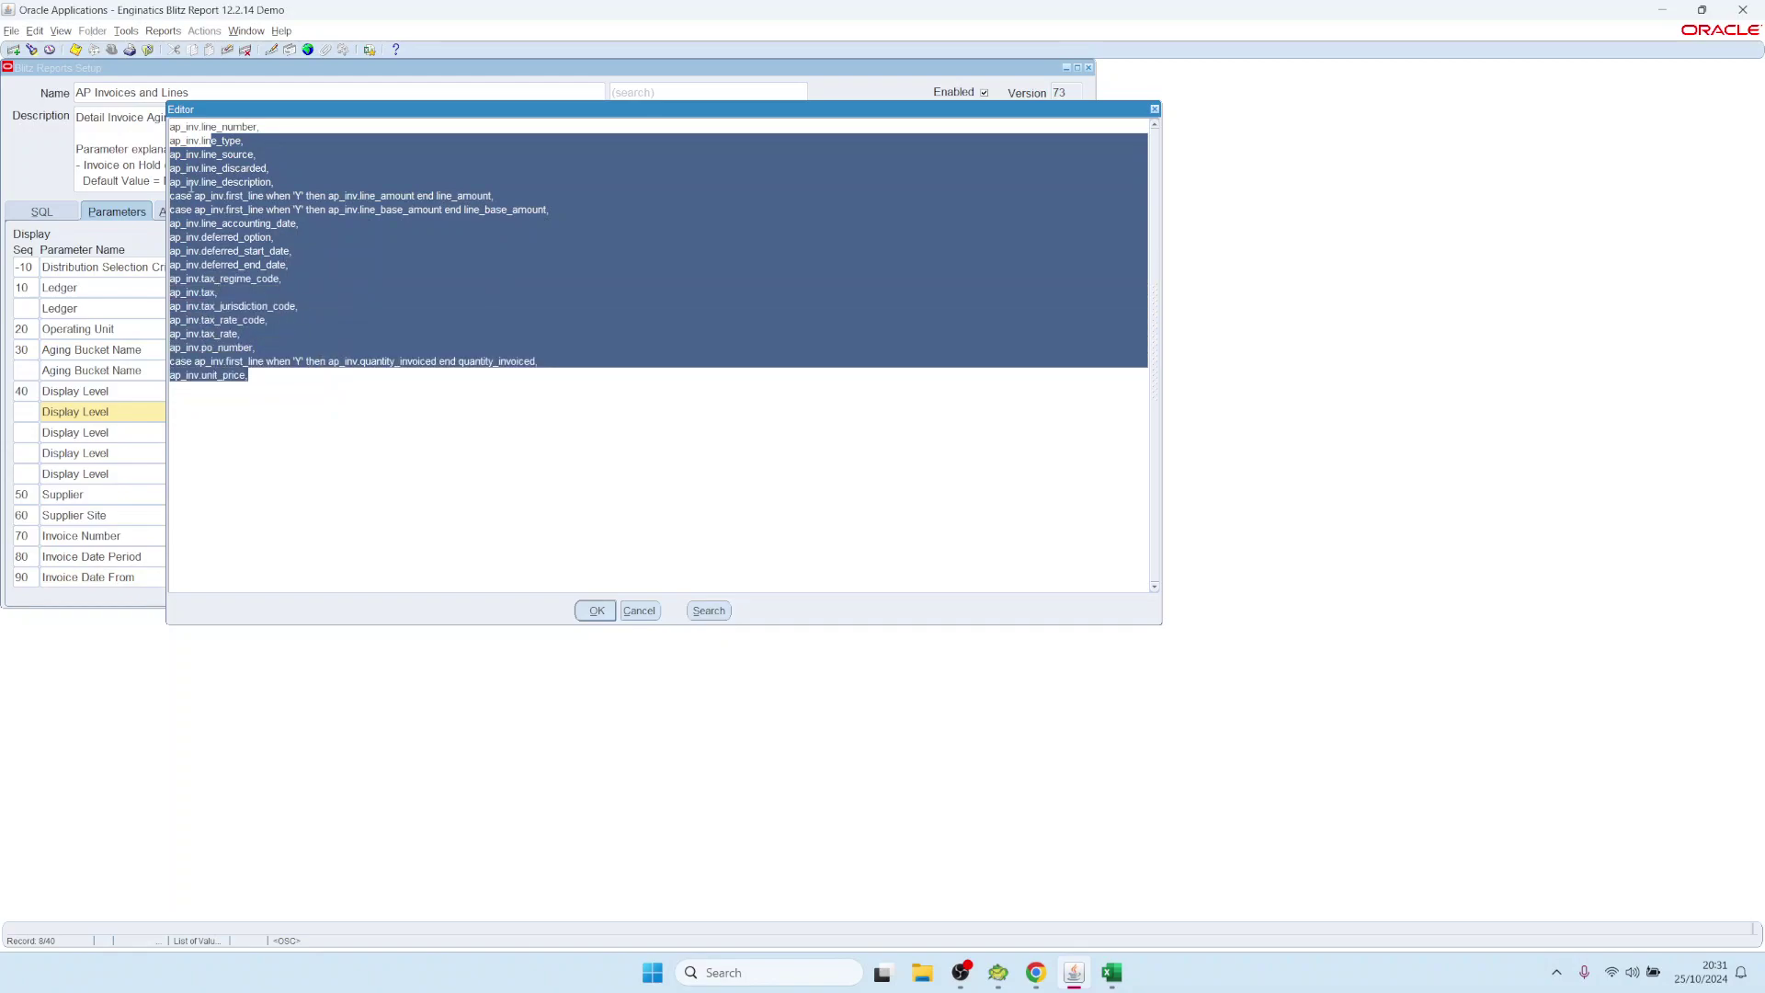
{"action": "left_click", "coordinate": [198, 181]}
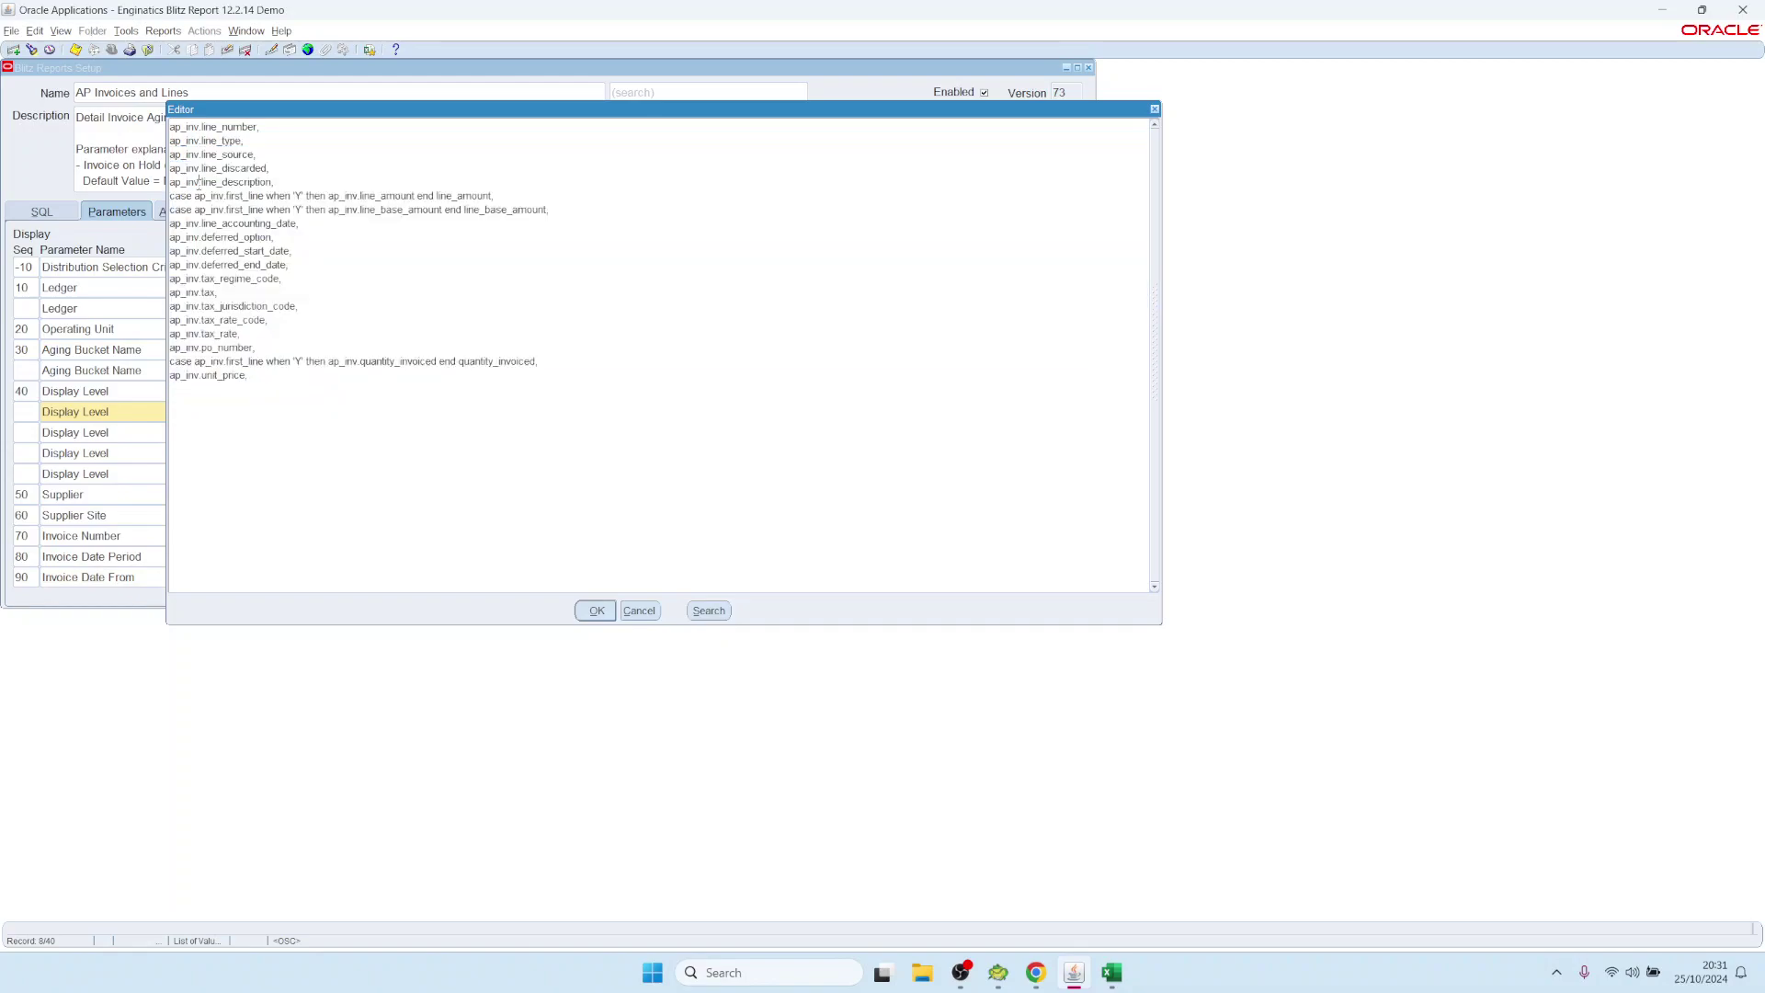
{"action": "key", "text": "ctrl+a"}
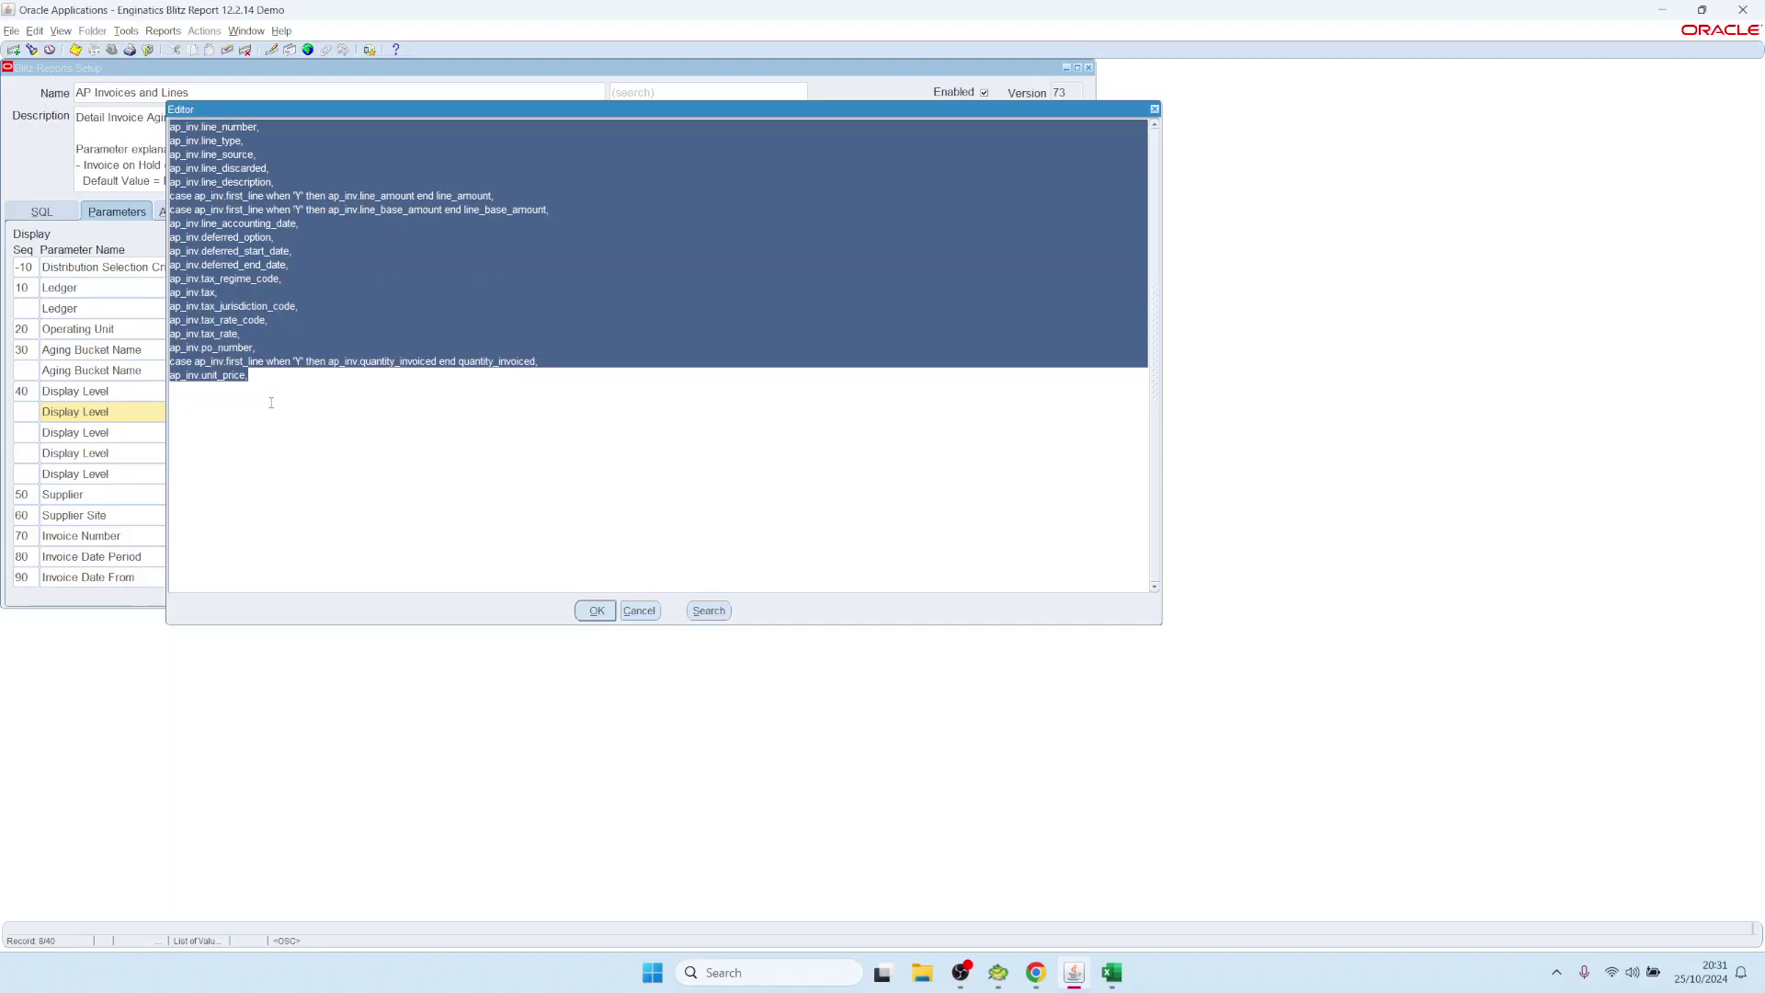
{"action": "left_click", "coordinate": [263, 369]}
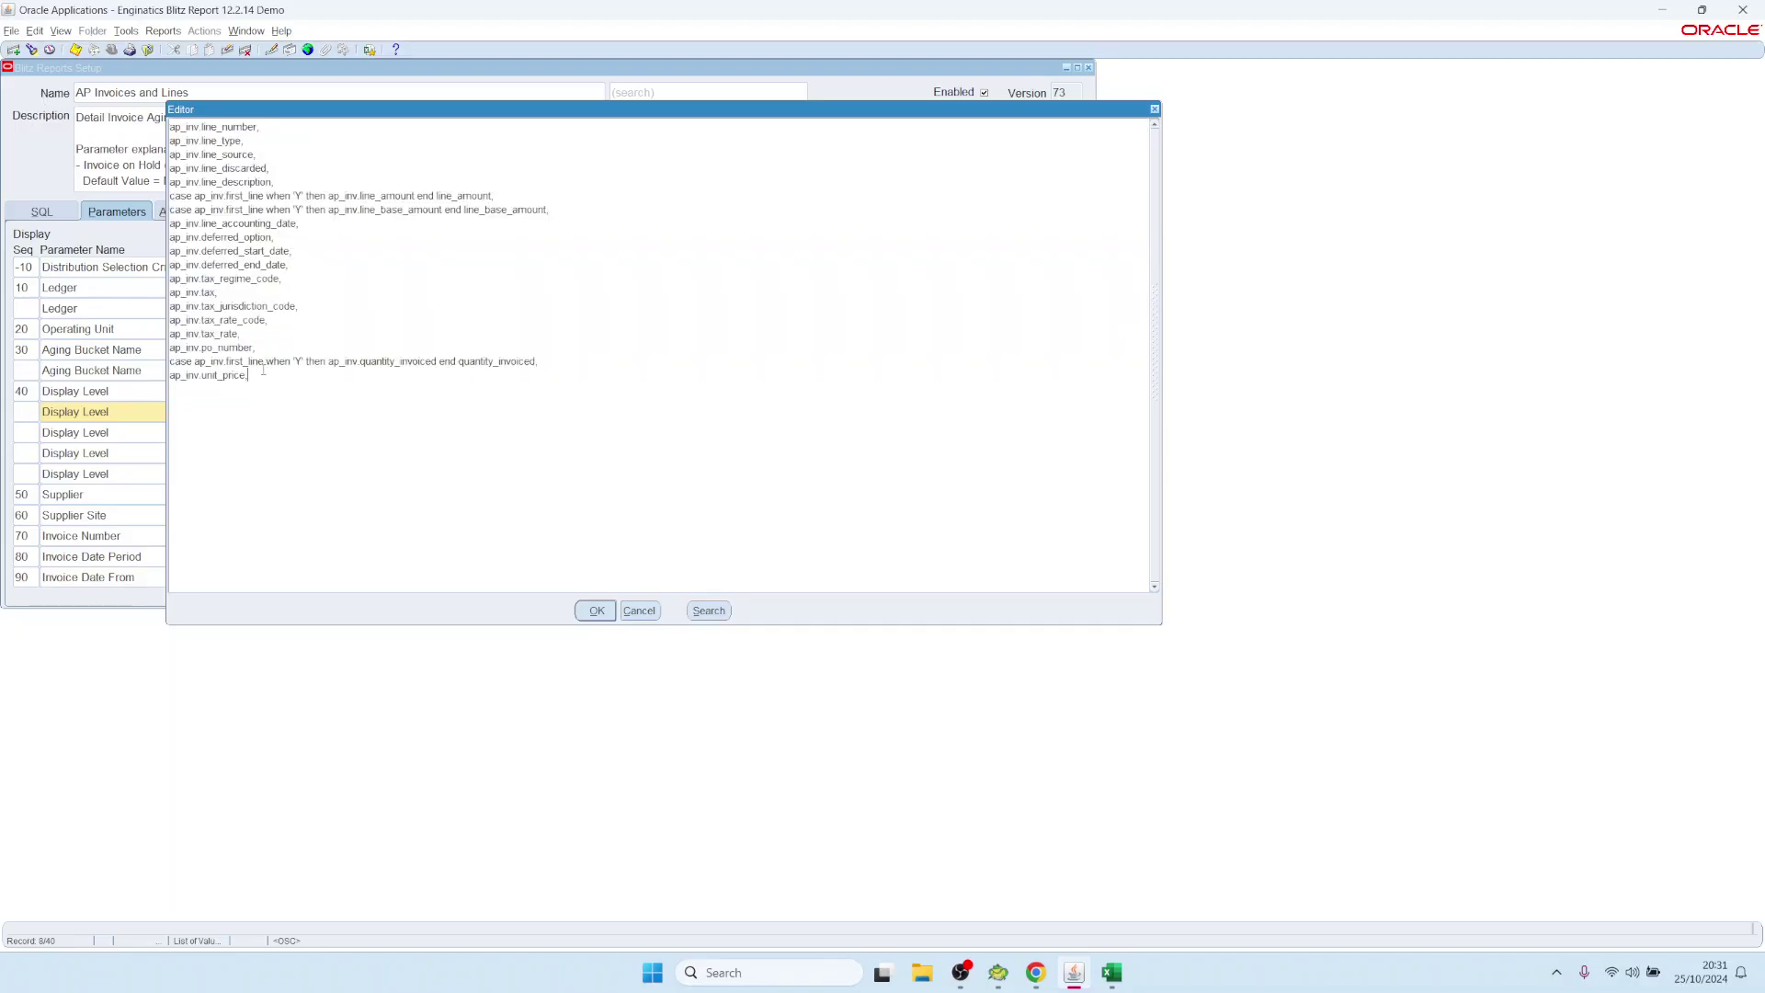
{"action": "key", "text": "alt+c"}
Review the available matching values for the Display Level row set to Lines and cancel the selection
{"action": "left_click", "coordinate": [834, 414]}
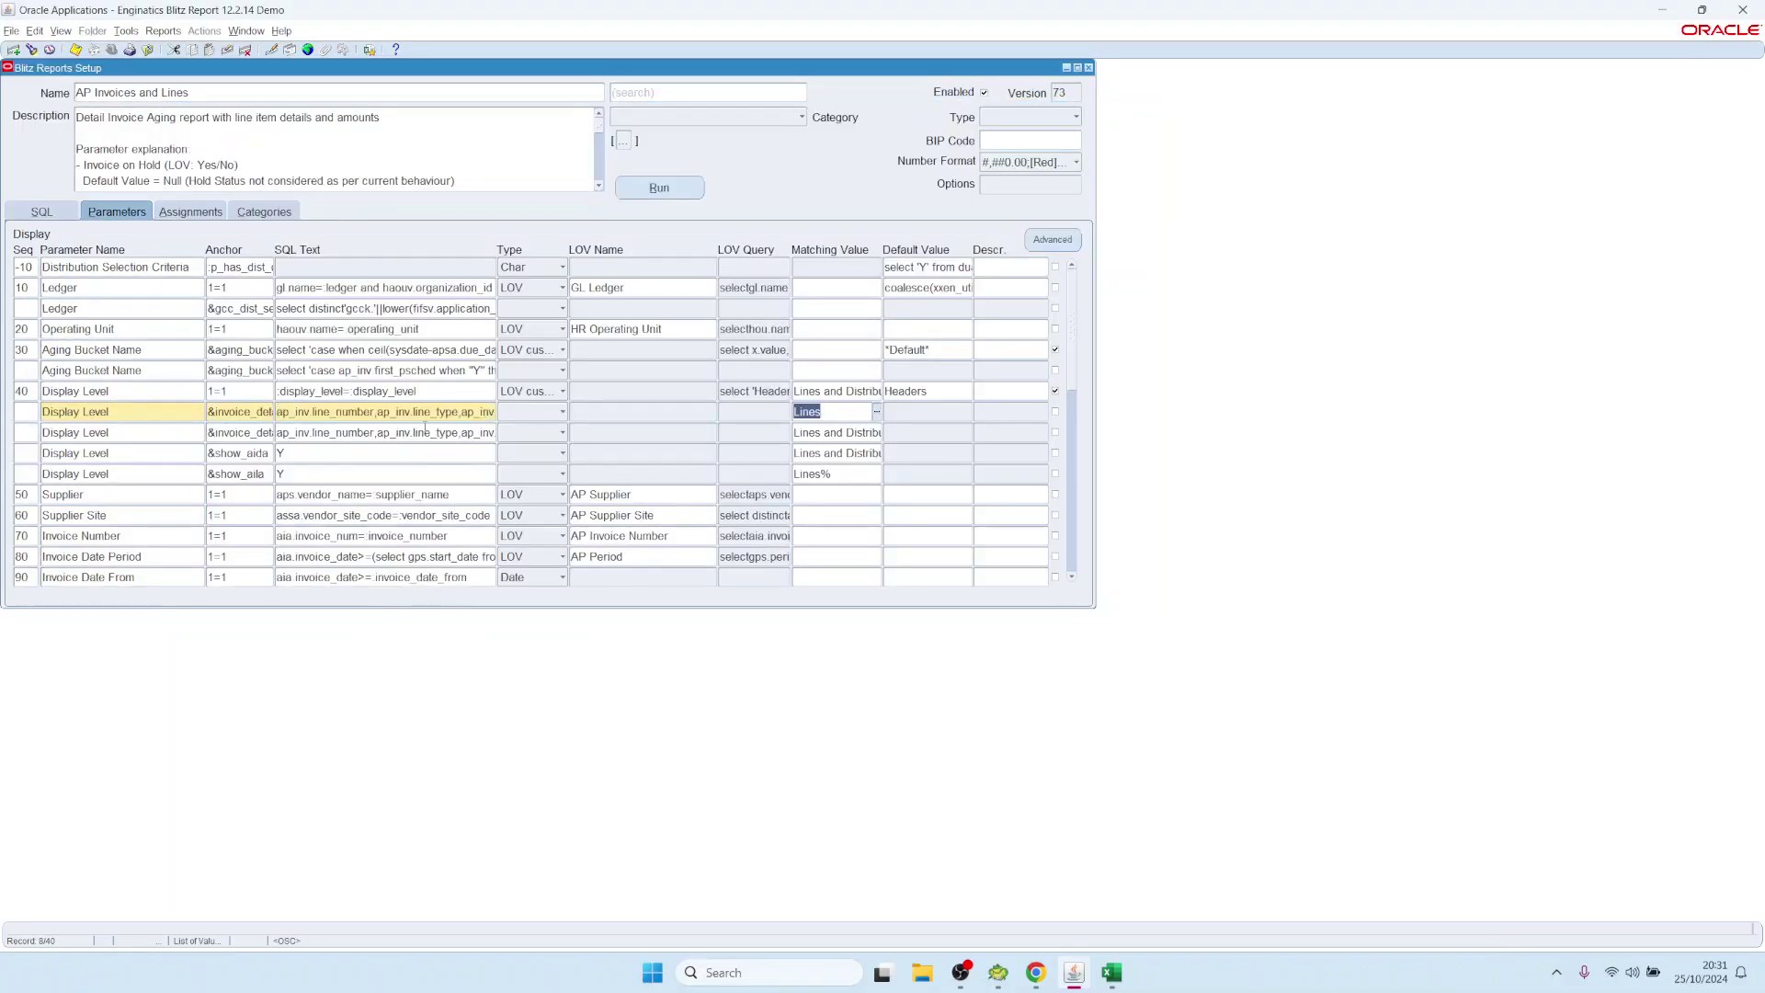
{"action": "left_click", "coordinate": [809, 412]}
{"action": "left_click", "coordinate": [878, 412]}
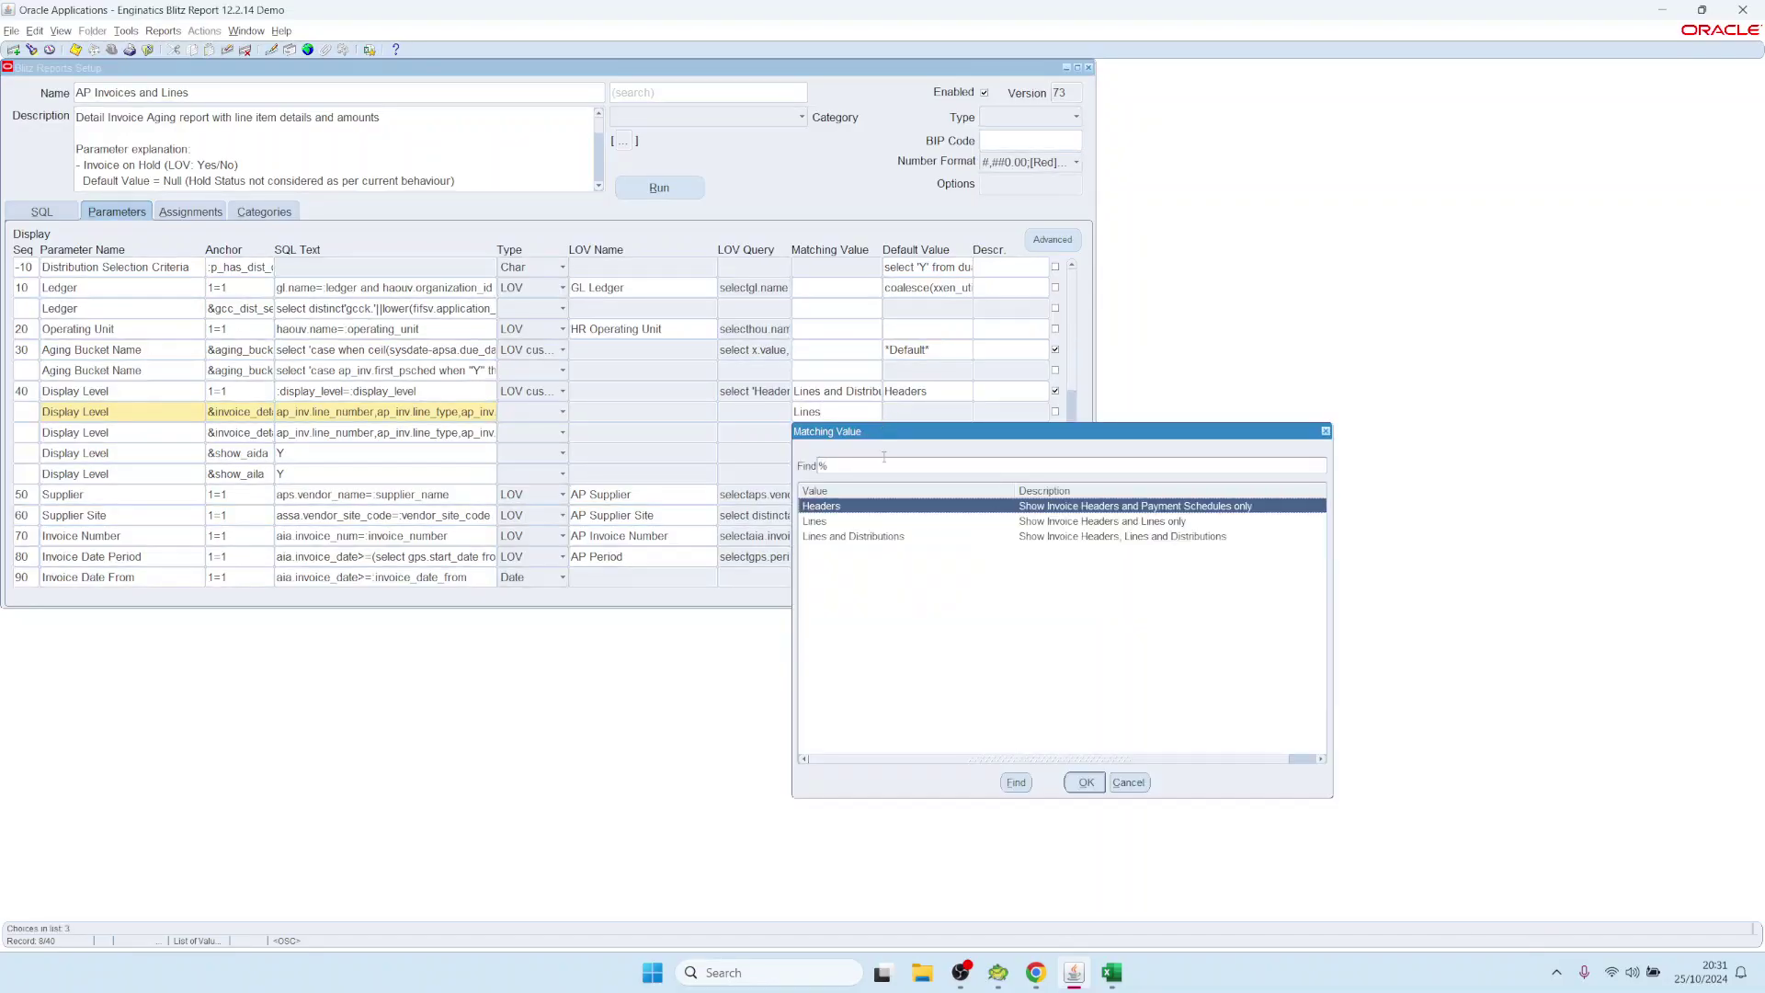
{"action": "left_click", "coordinate": [1130, 782]}
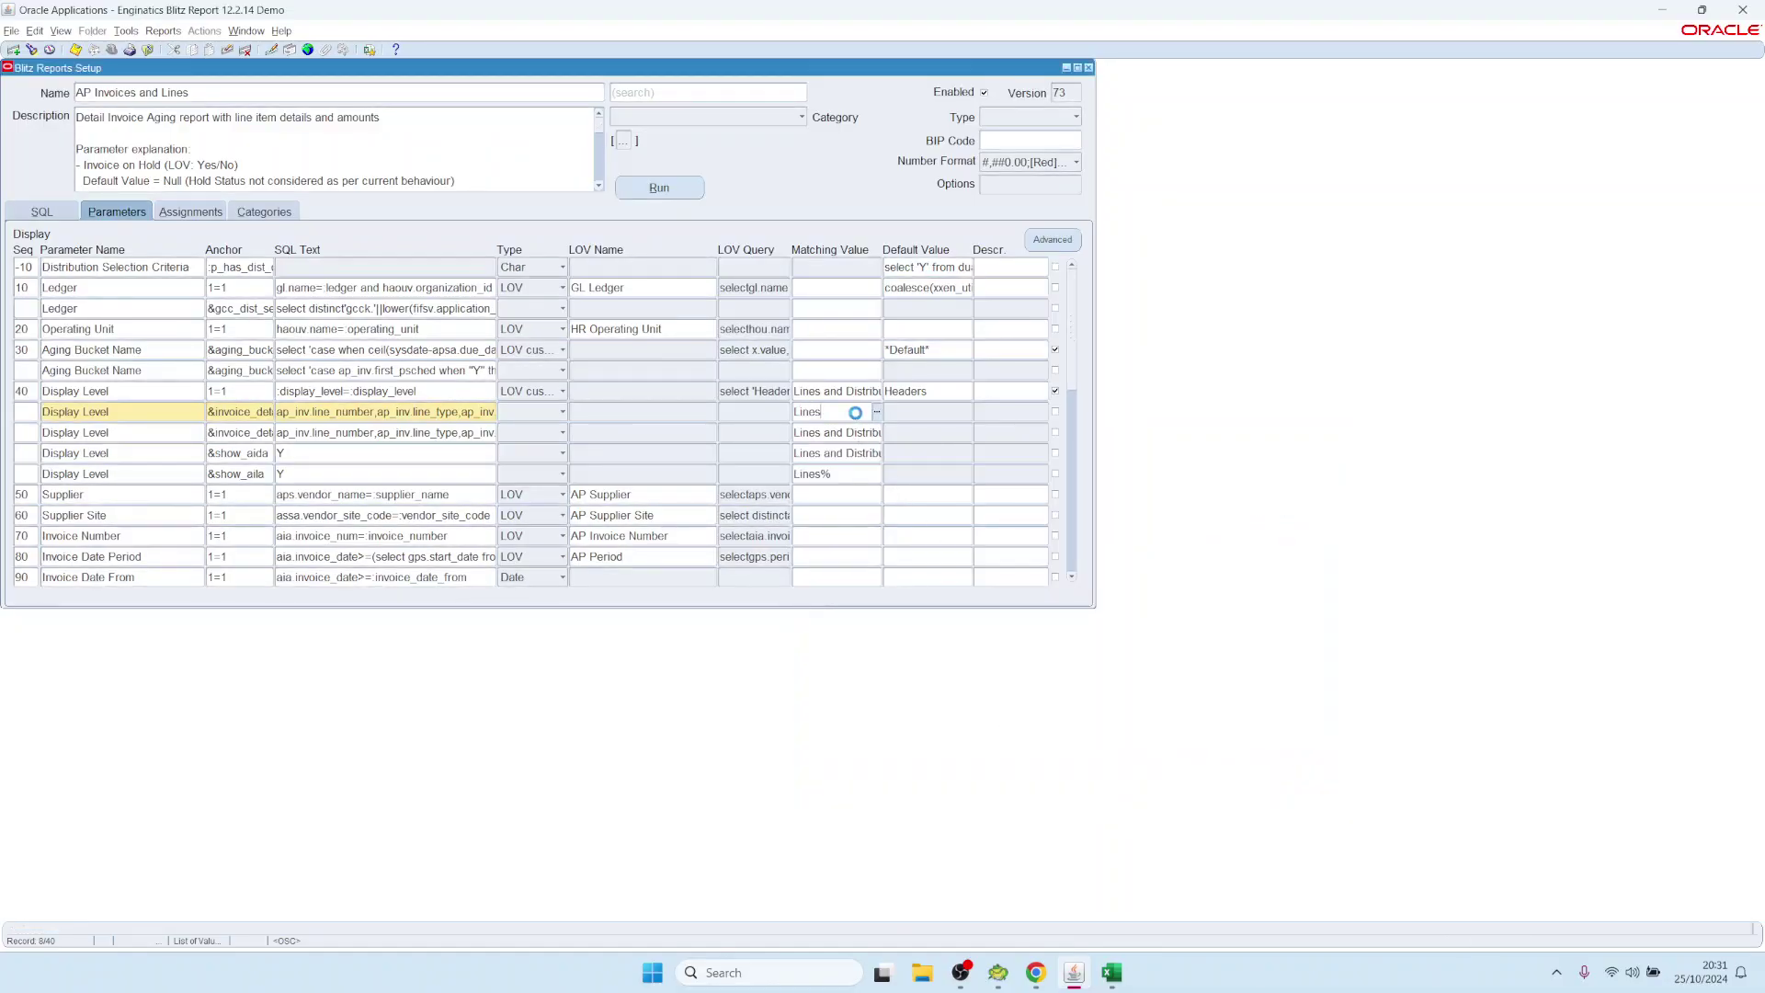
Reopen the SQL text of the Display Level row whose matching value is Lines
{"action": "double_click", "coordinate": [365, 410]}
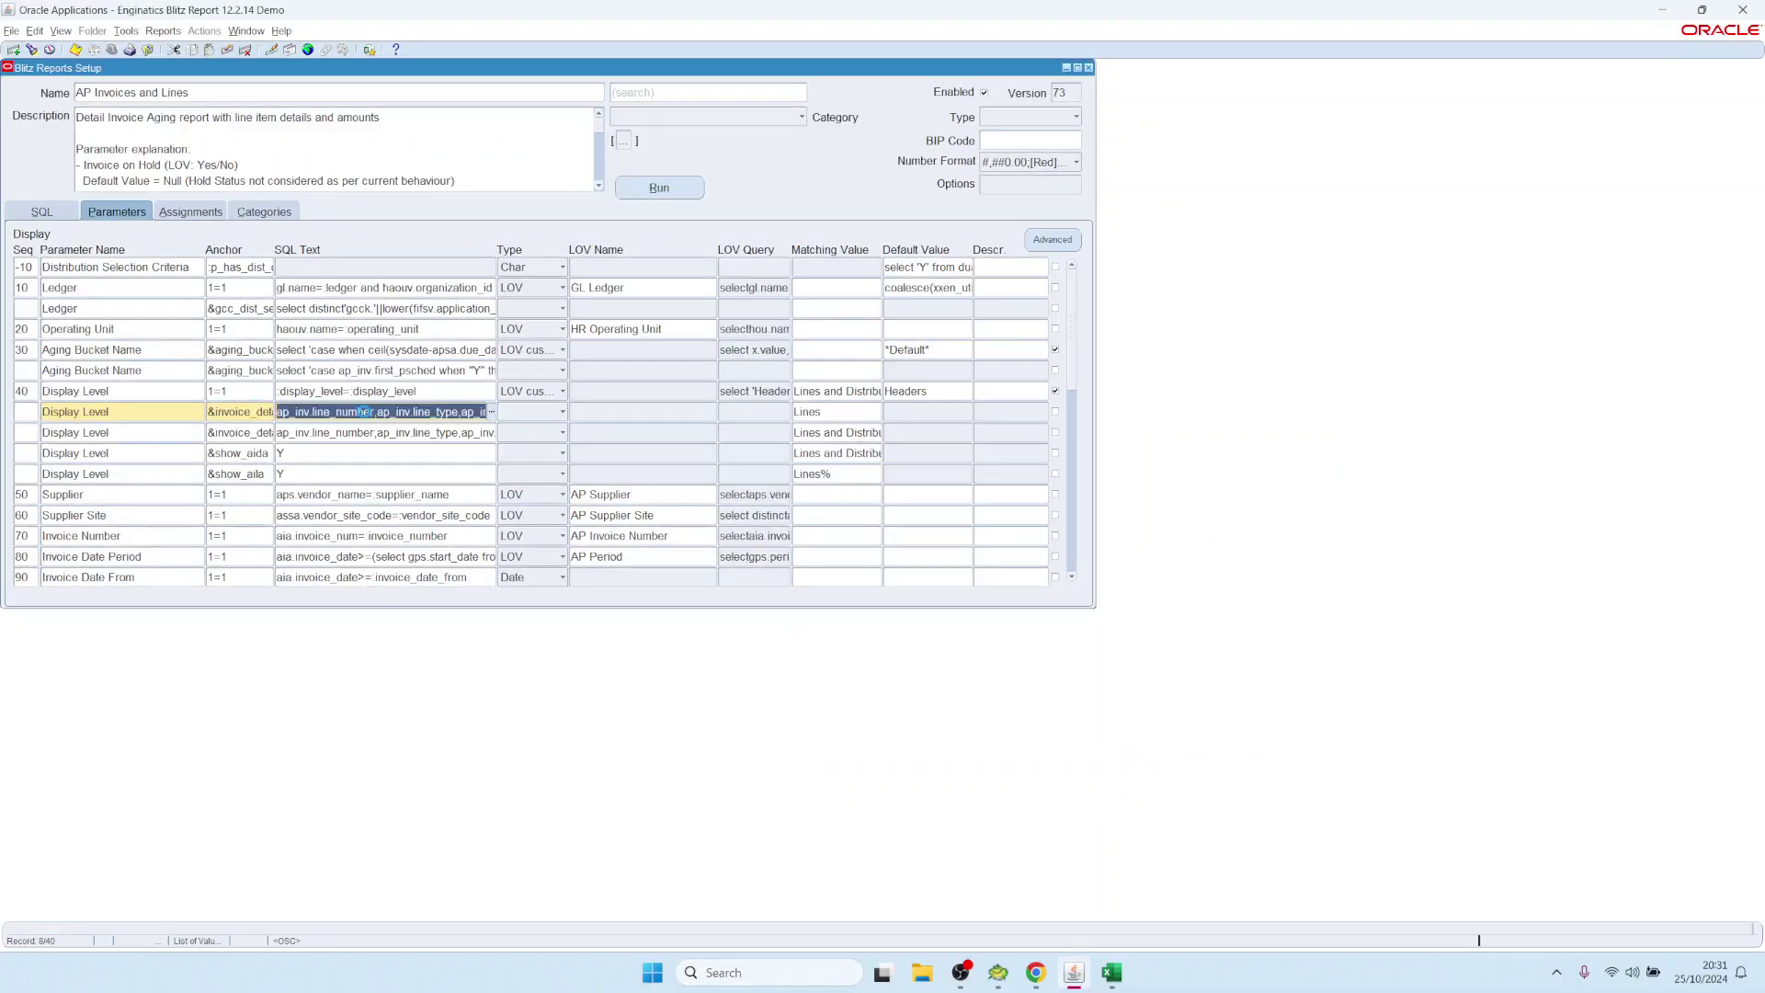
Inspect the full SQL text of the Display Level rows with matching values Lines and Lines and Distributions, leaving both unchanged
{"action": "key", "text": "ctrl+a"}
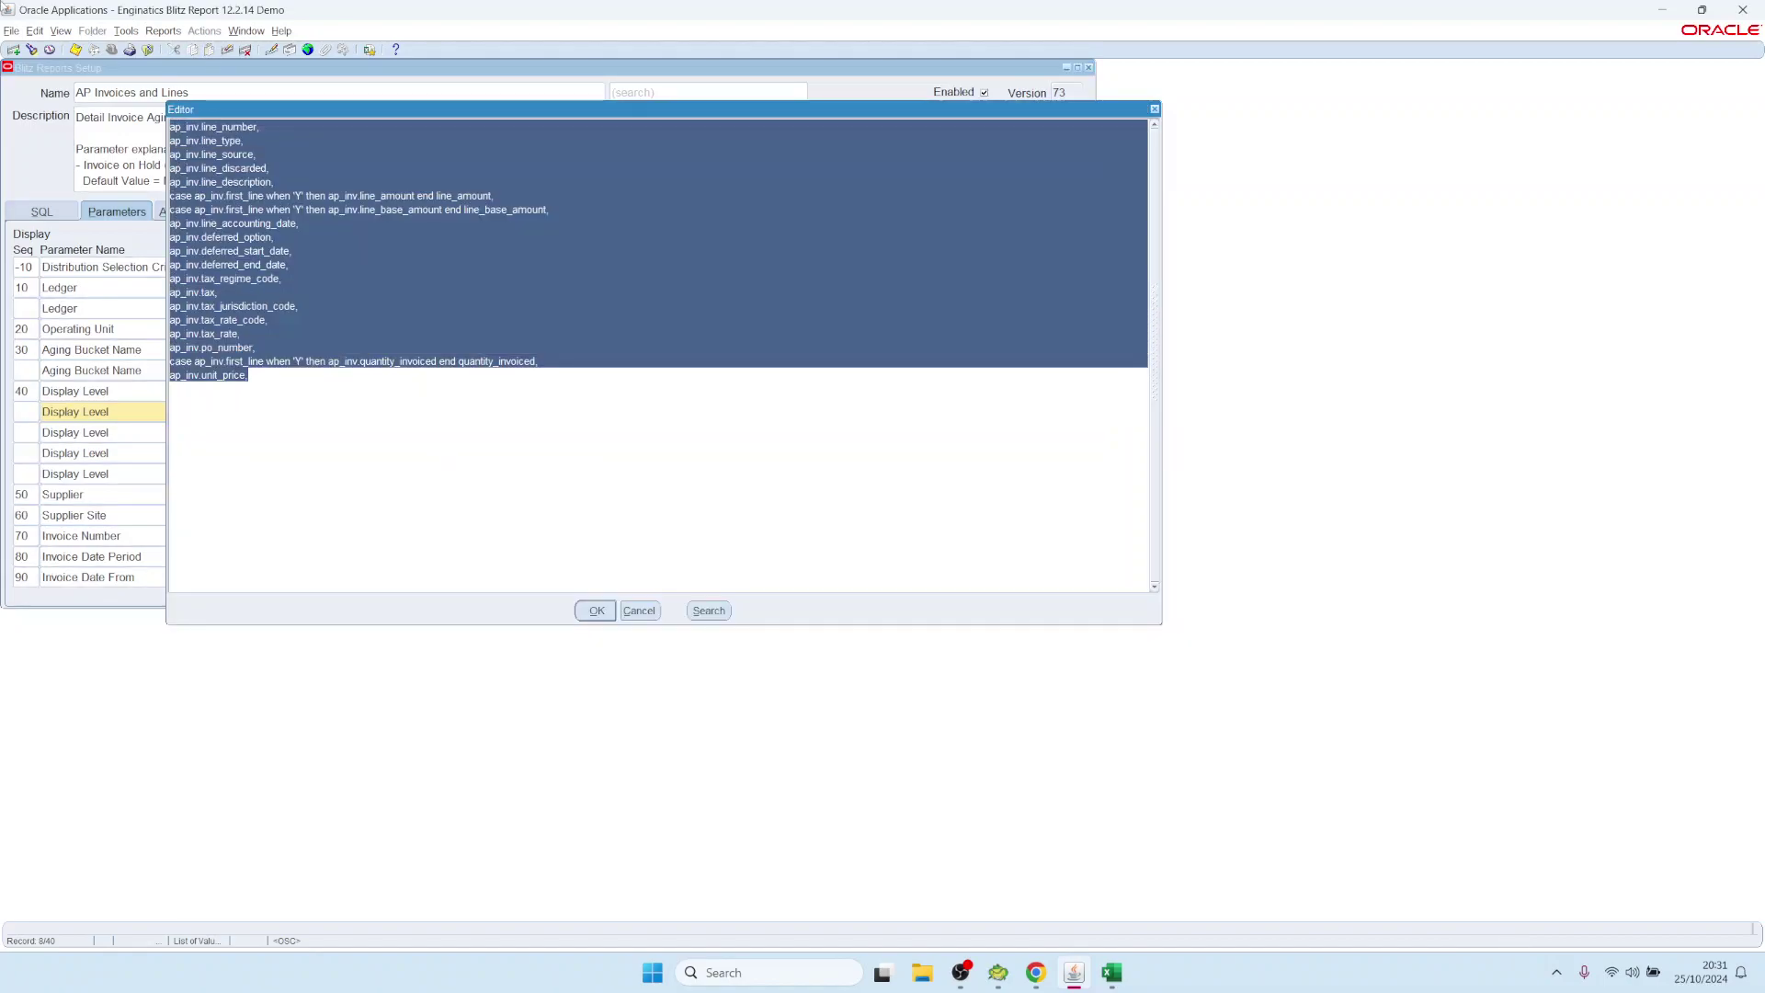
{"action": "left_click", "coordinate": [640, 611]}
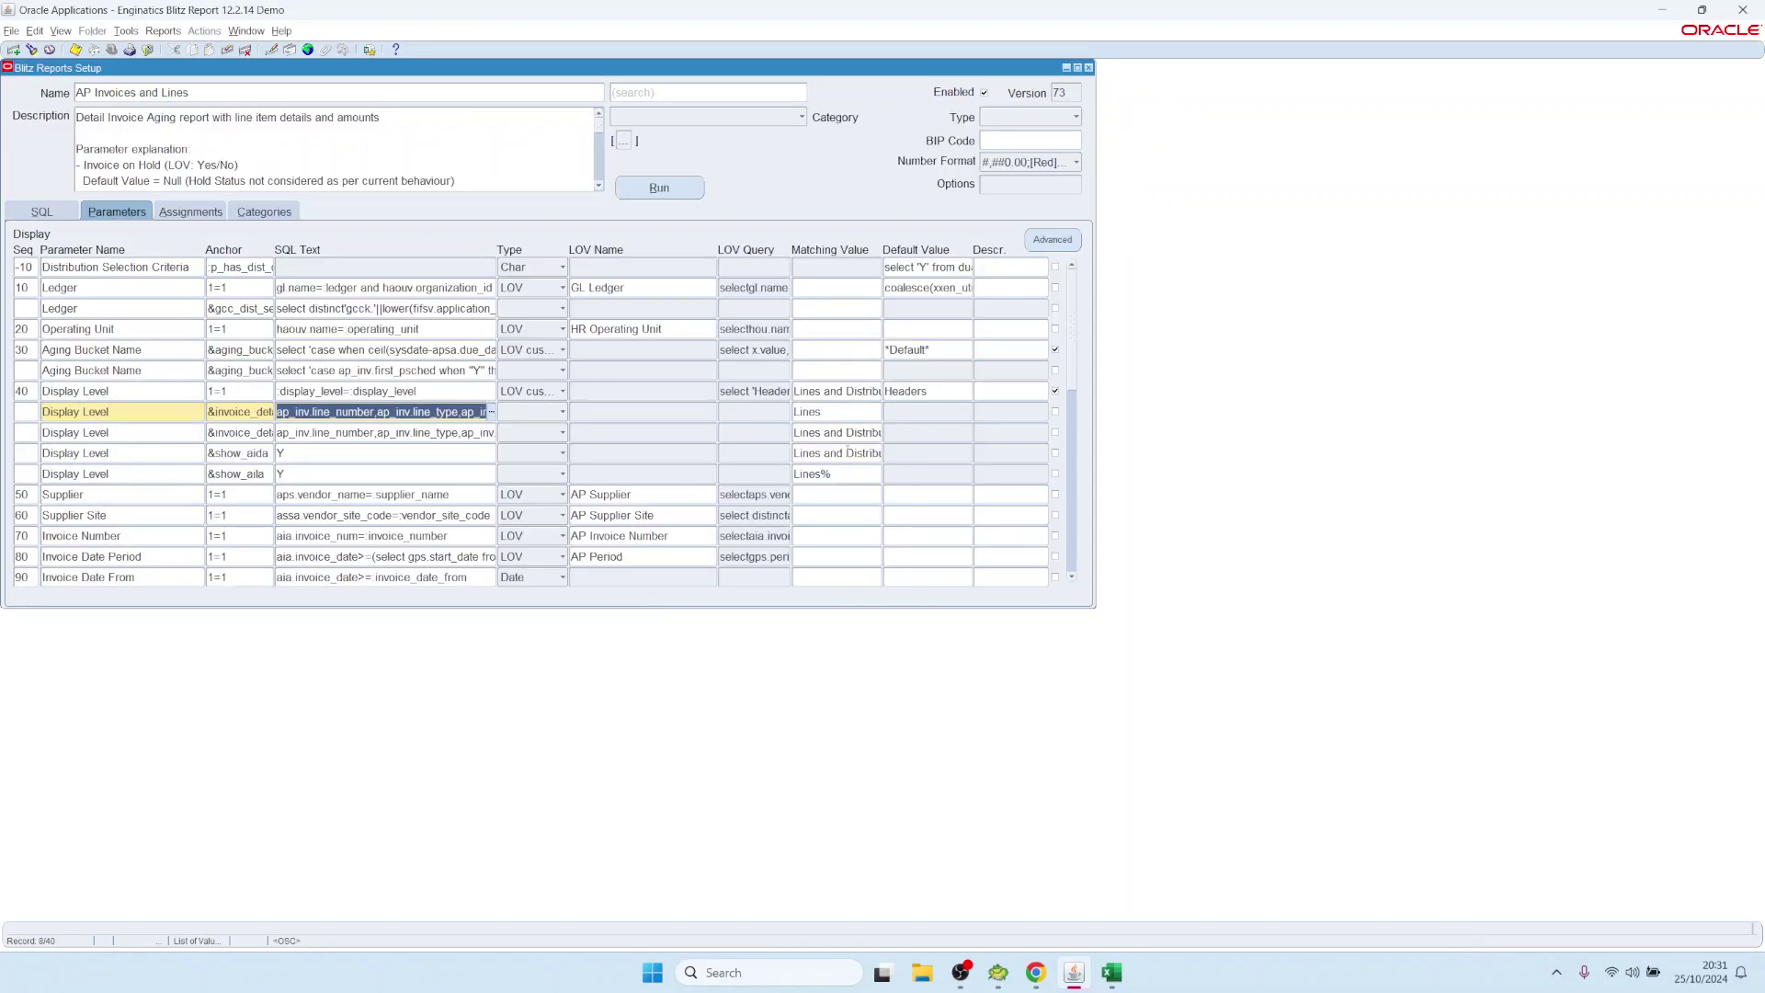
{"action": "left_click", "coordinate": [842, 432]}
{"action": "left_click_drag", "start_coordinate": [825, 432], "coordinate": [891, 429]}
{"action": "left_click", "coordinate": [478, 433]}
{"action": "double_click", "coordinate": [434, 435]}
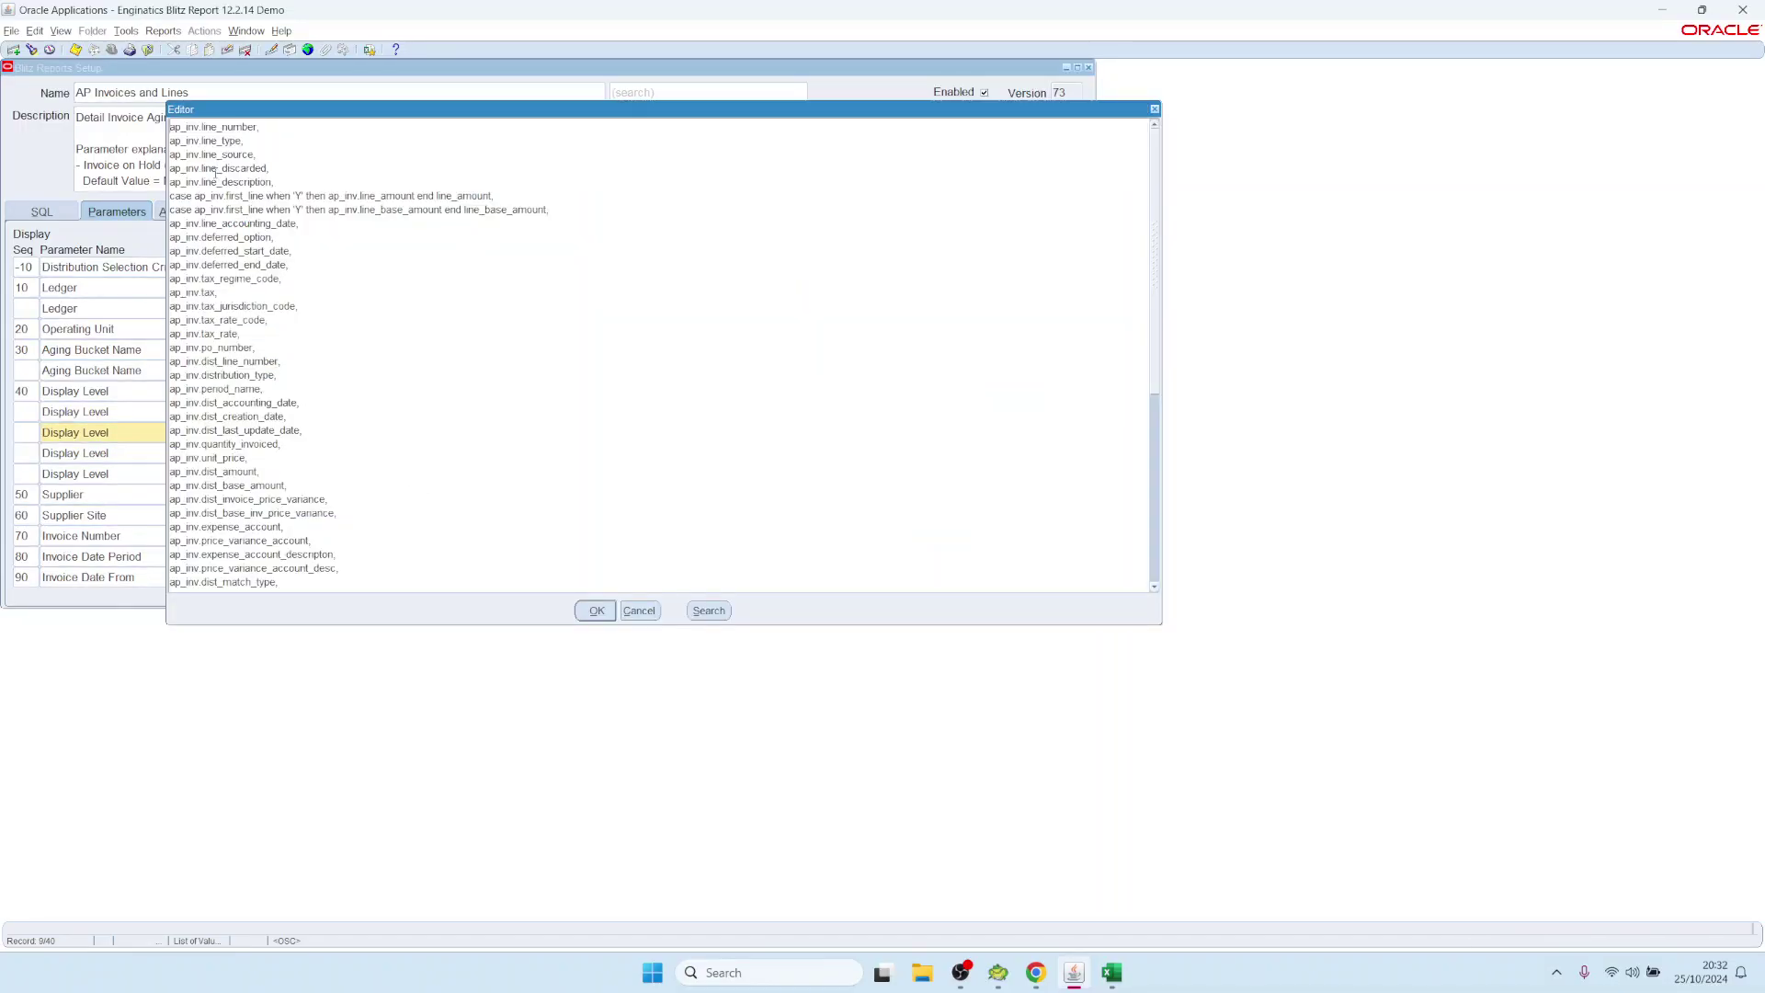
{"action": "left_click_drag", "start_coordinate": [217, 180], "coordinate": [397, 711]}
{"action": "left_click", "coordinate": [373, 415]}
{"action": "left_click_drag", "start_coordinate": [193, 267], "coordinate": [343, 582]}
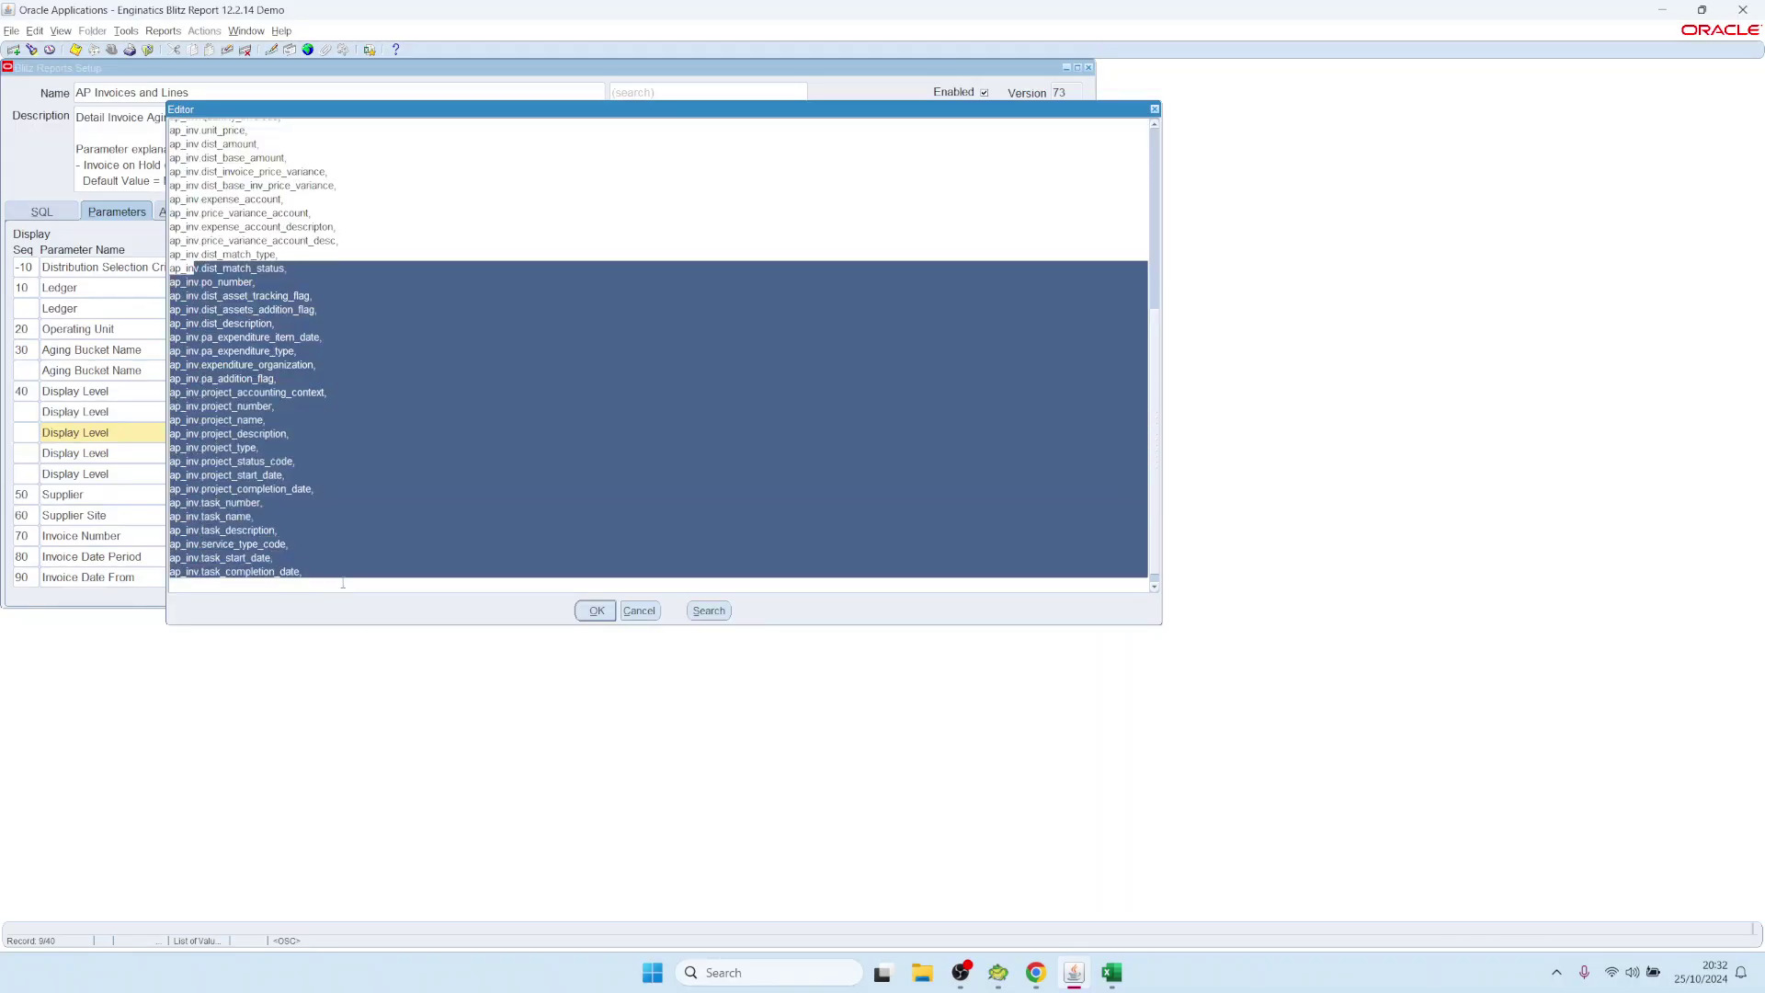
{"action": "left_click", "coordinate": [397, 392]}
{"action": "left_click", "coordinate": [639, 610]}
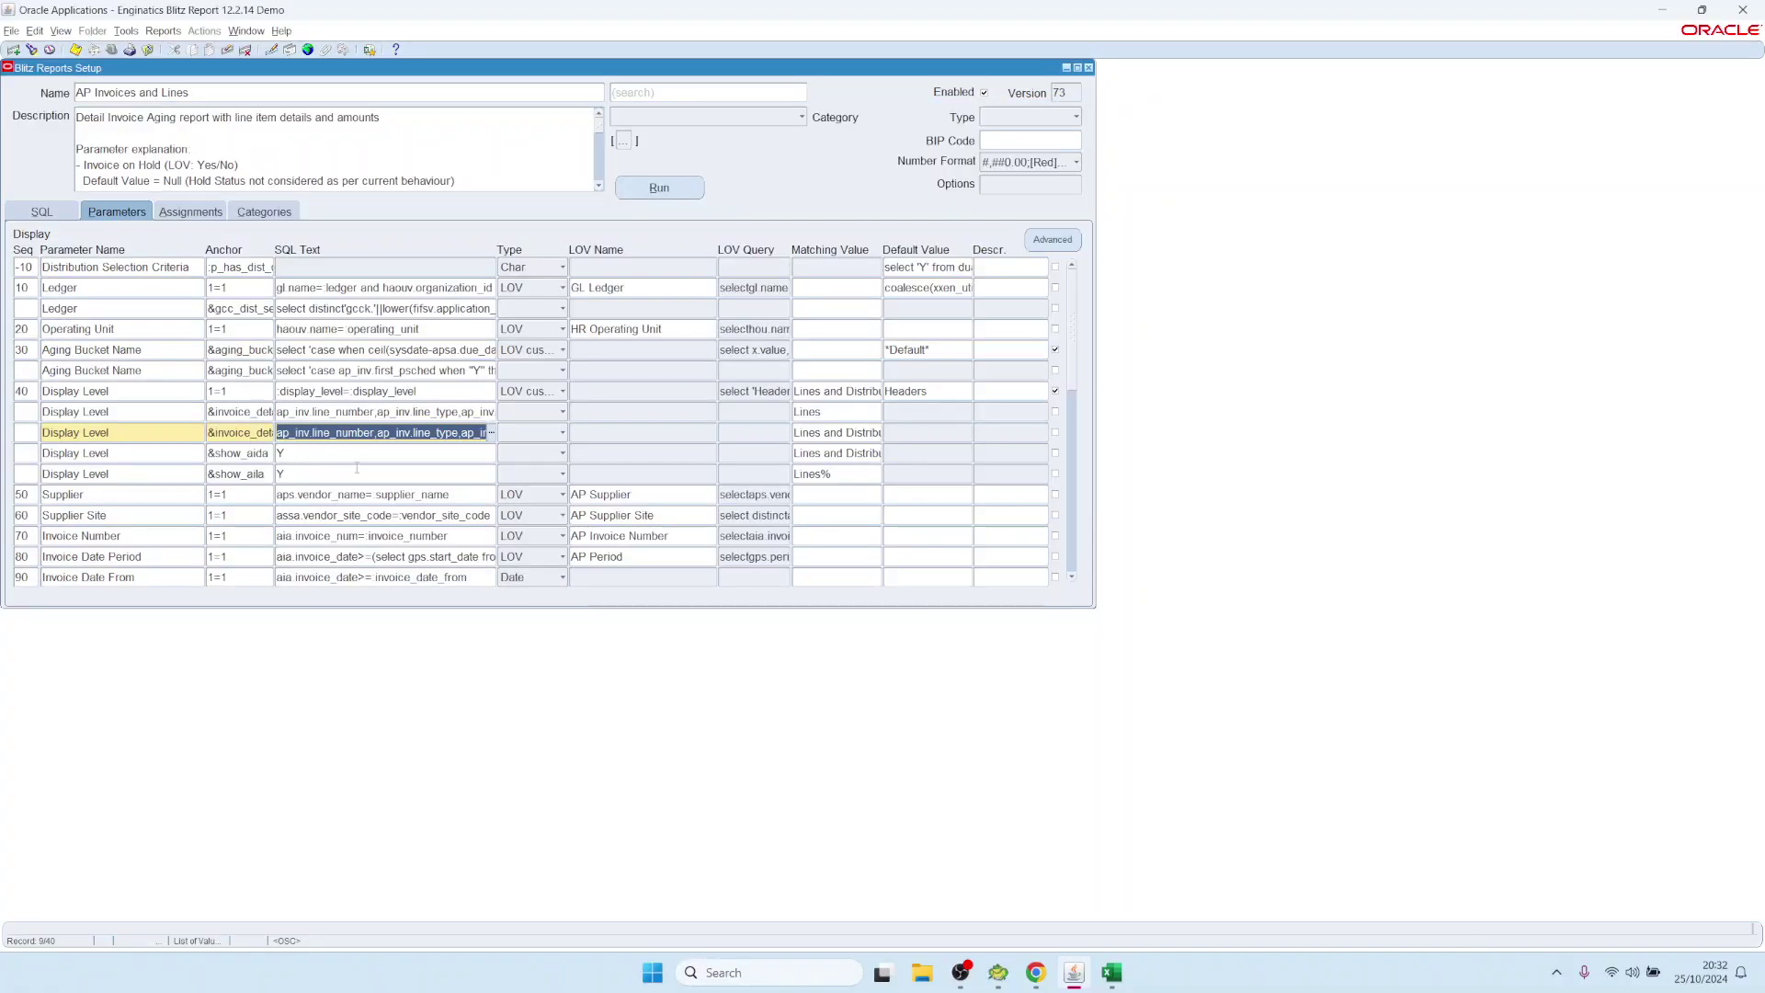
Compare the matching values of the Display Level rows, including those of the &show_aida and &show_aila anchors
{"action": "left_click", "coordinate": [828, 453]}
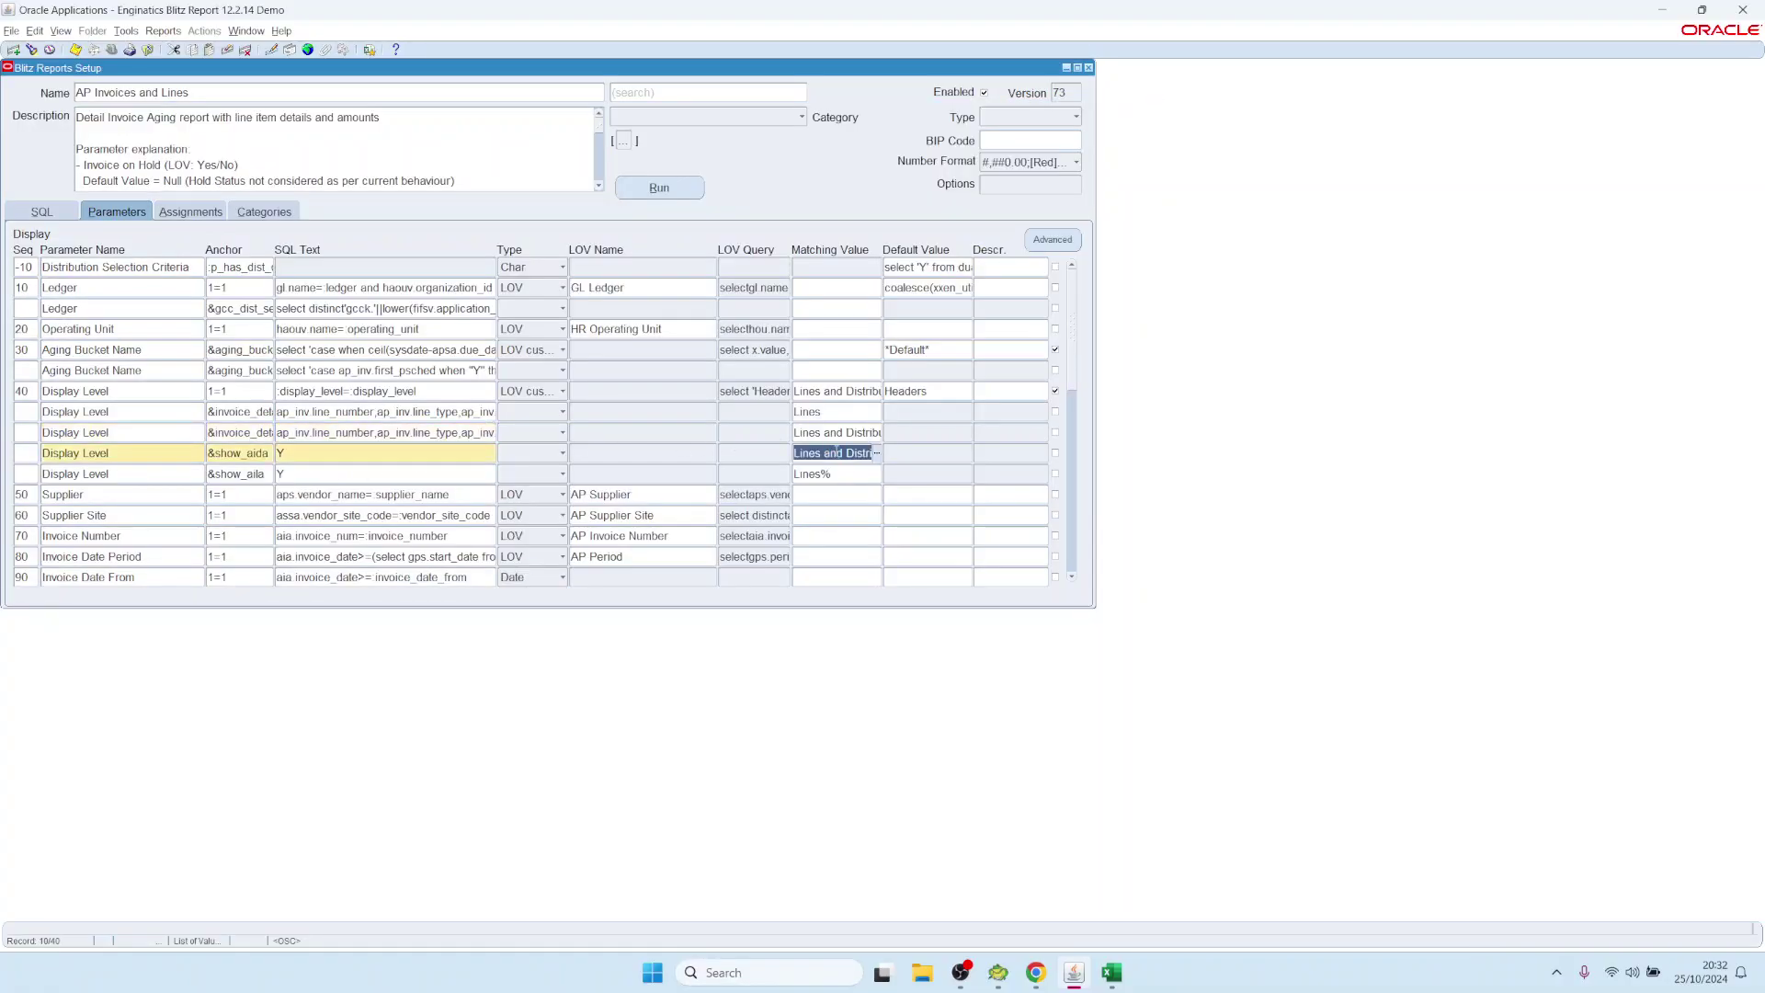
{"action": "key", "text": "Down"}
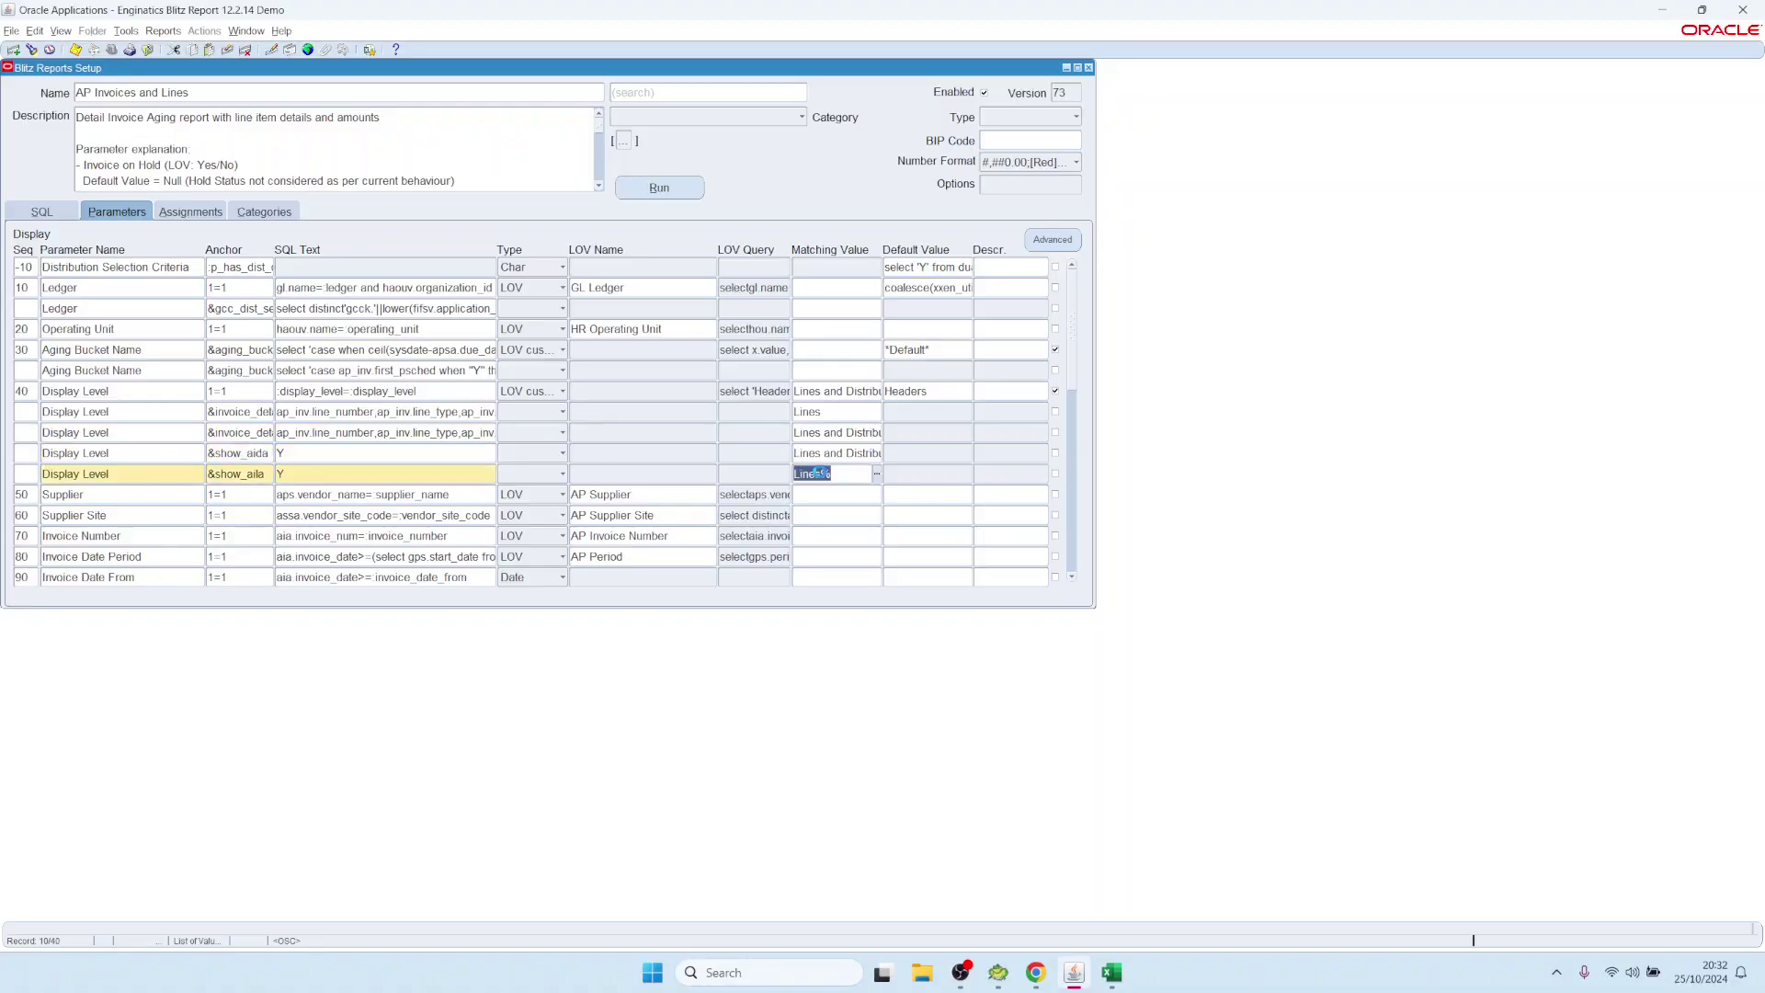
{"action": "left_click", "coordinate": [798, 411]}
{"action": "left_click", "coordinate": [815, 432]}
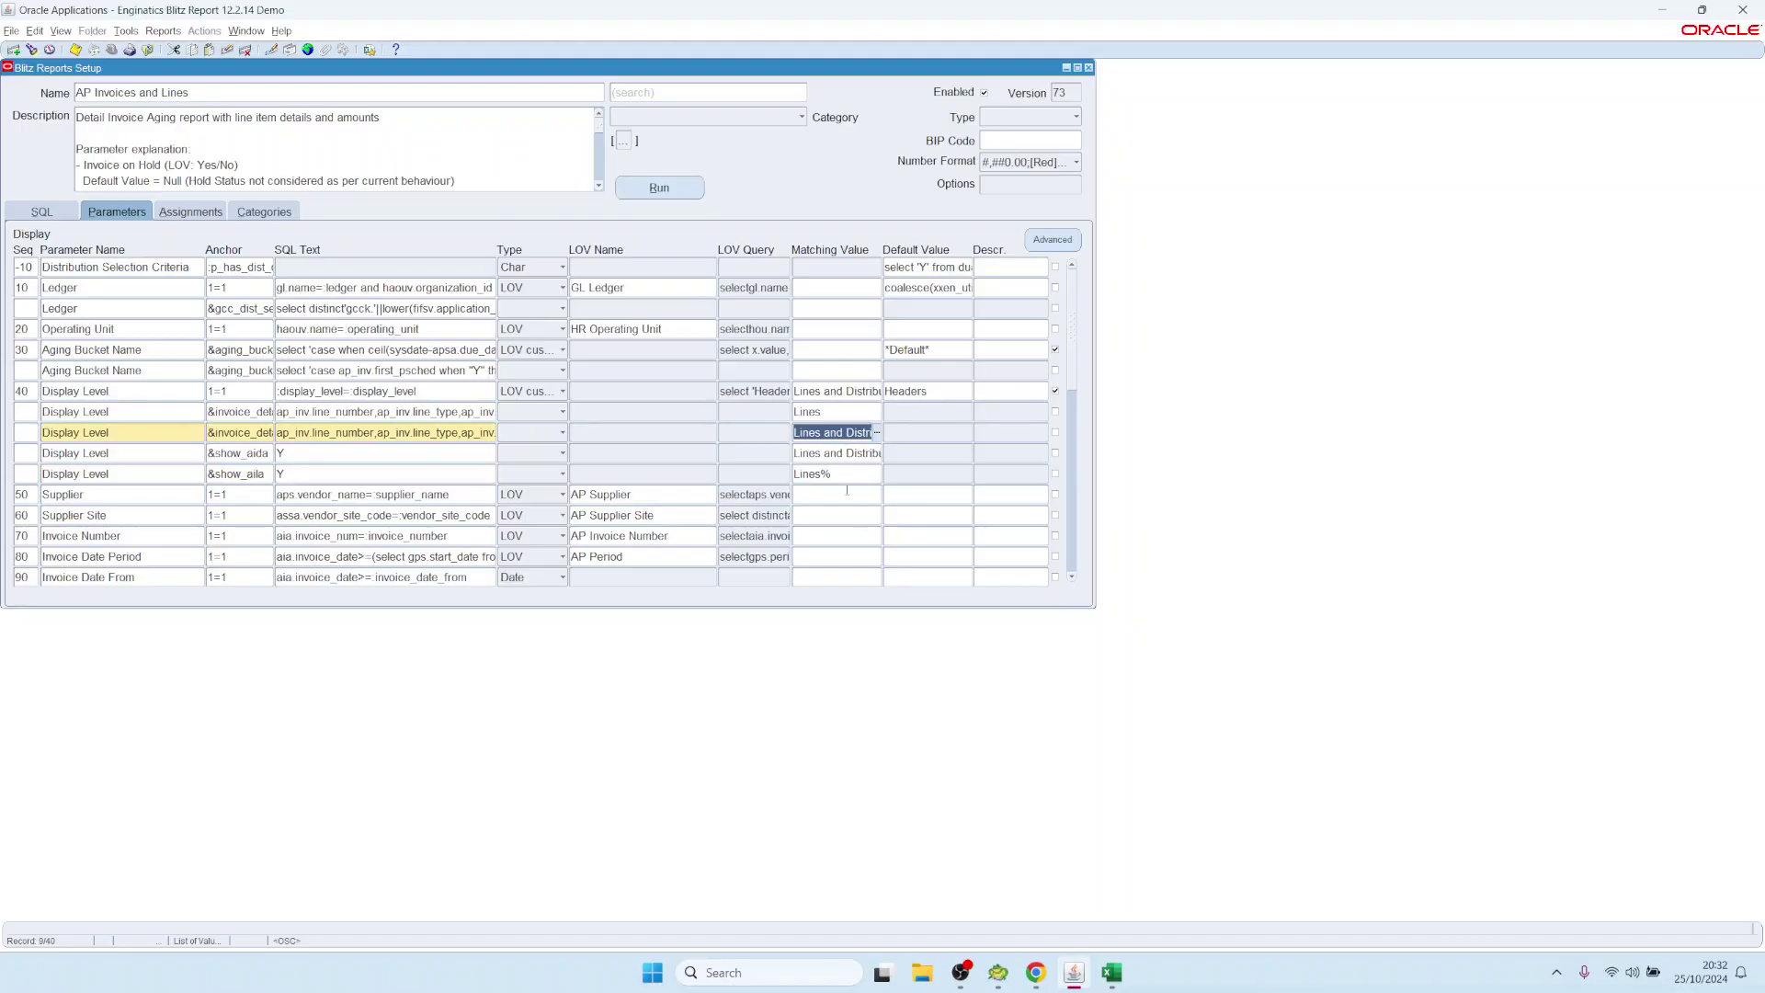
{"action": "double_click", "coordinate": [809, 474]}
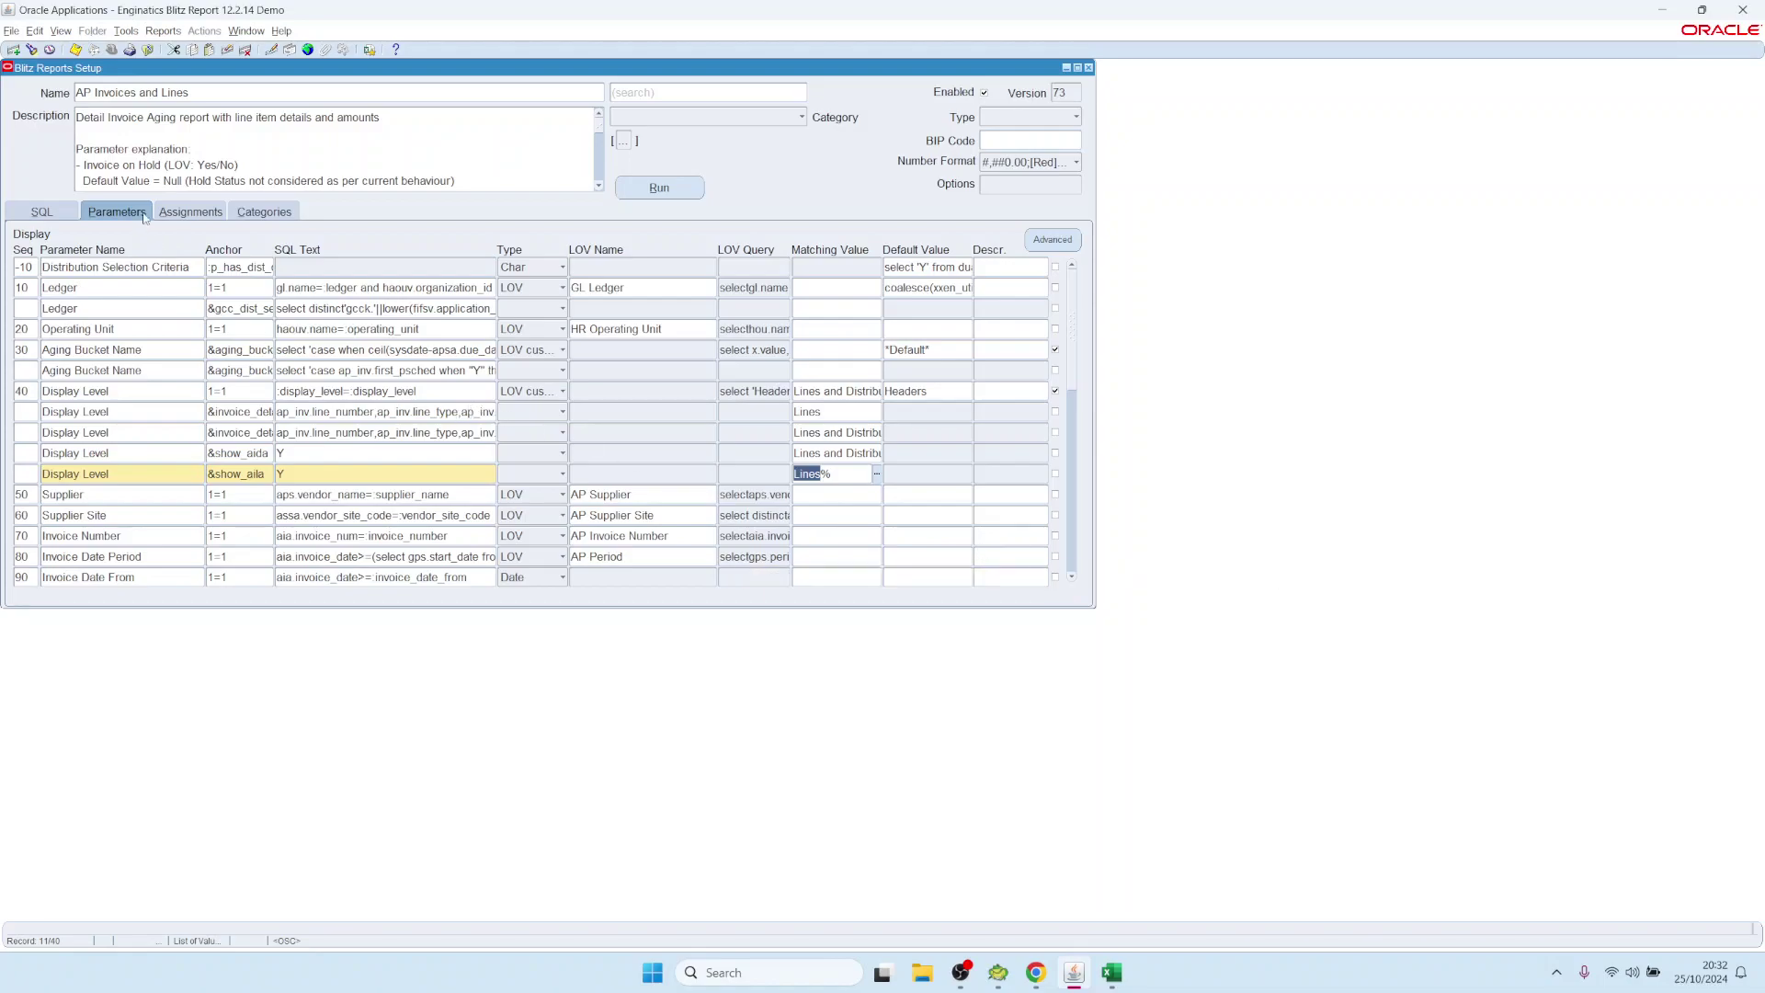
Review the complete column list in the SQL text of the Lines display level row and close it unchanged
{"action": "left_click", "coordinate": [328, 413]}
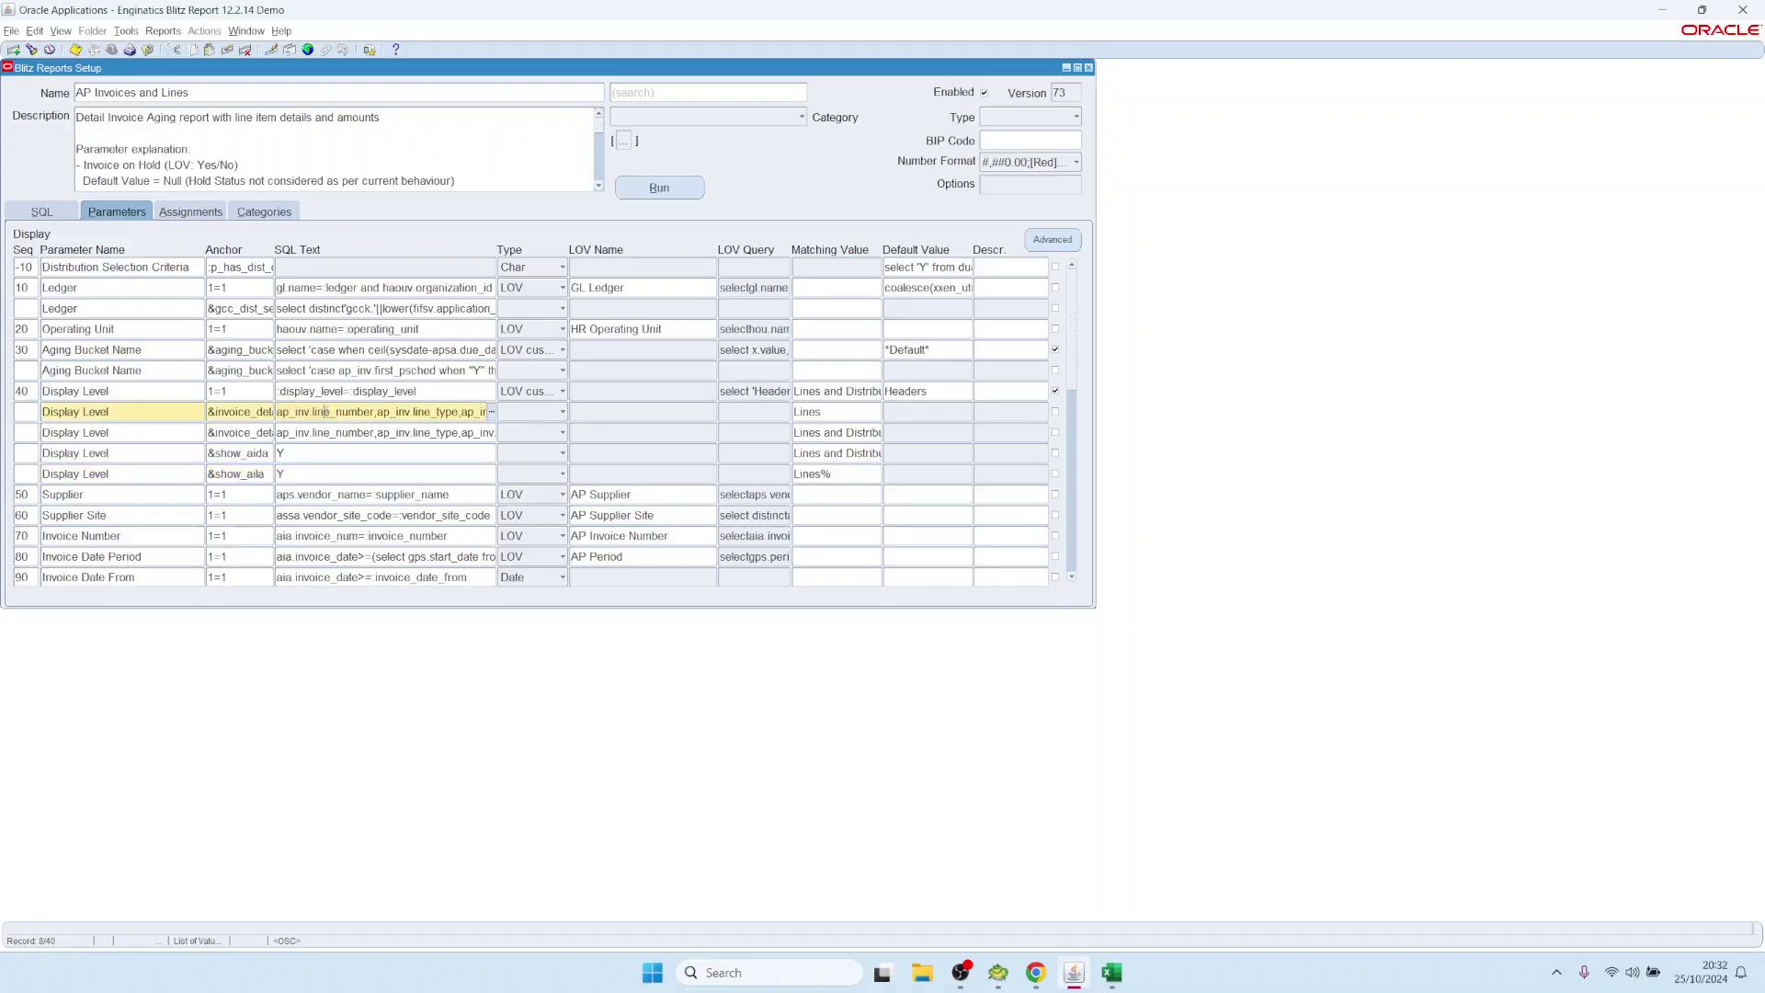
{"action": "key", "text": "ctrl+e"}
{"action": "left_click_drag", "start_coordinate": [248, 375], "coordinate": [6, 35]}
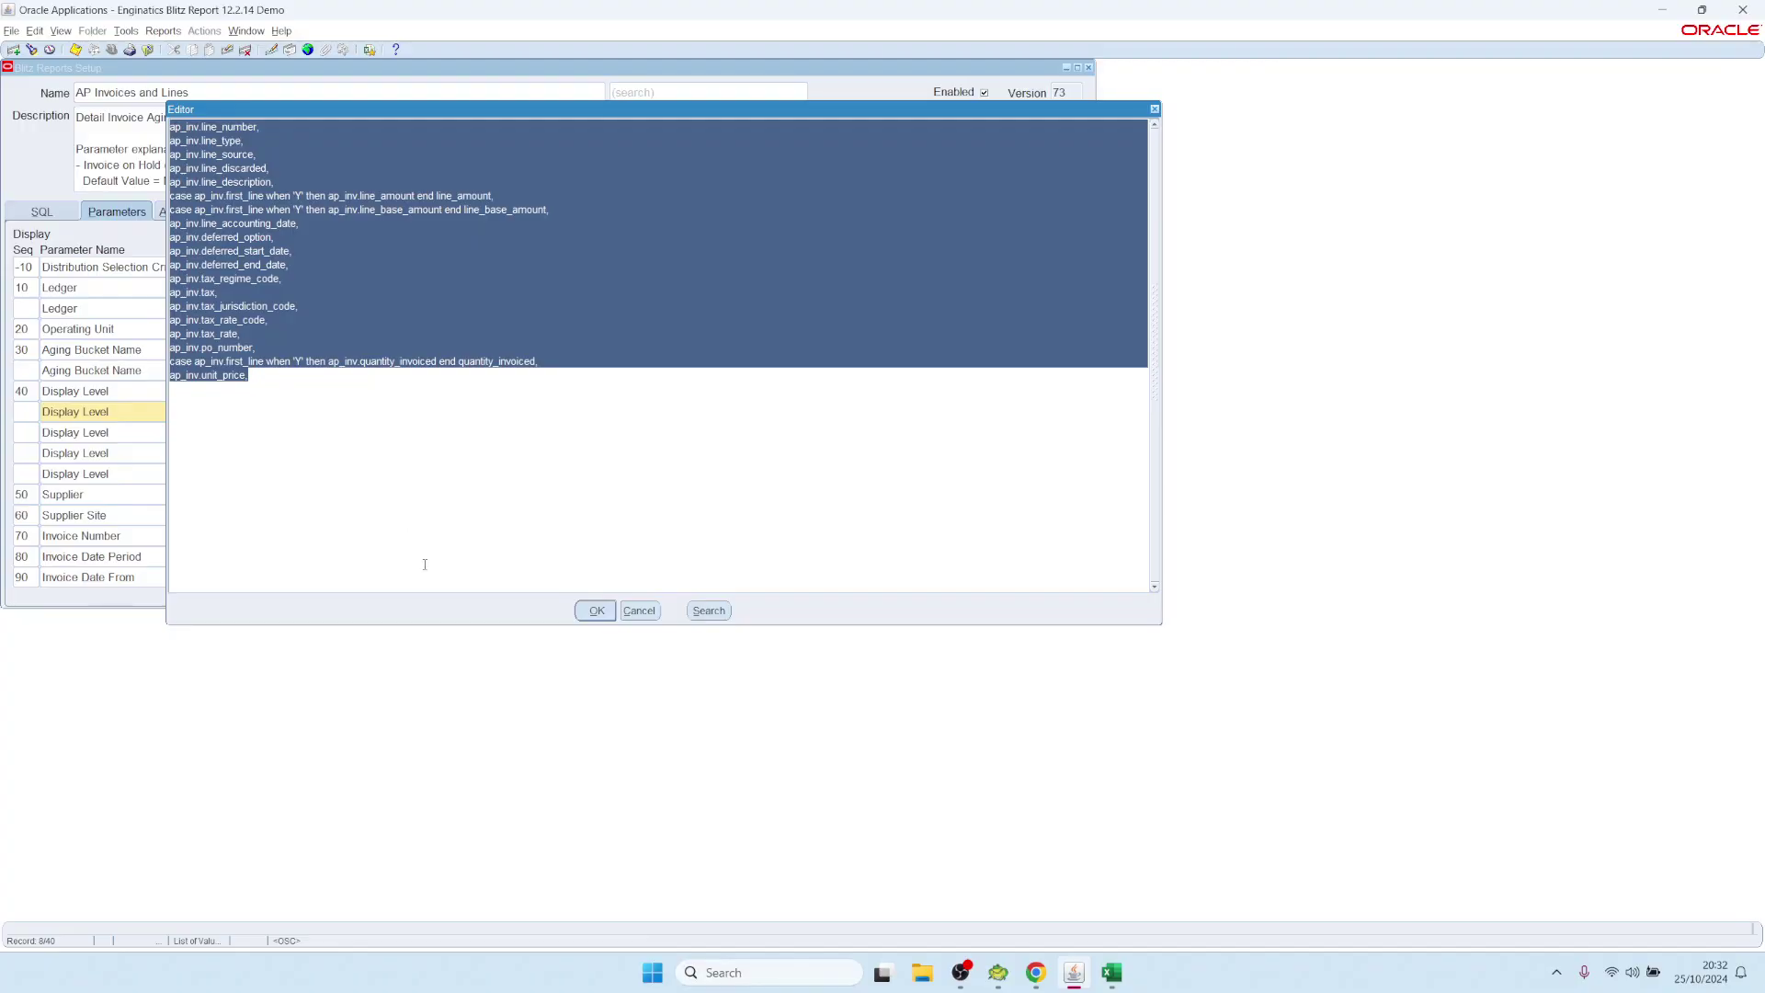
{"action": "left_click", "coordinate": [640, 612]}
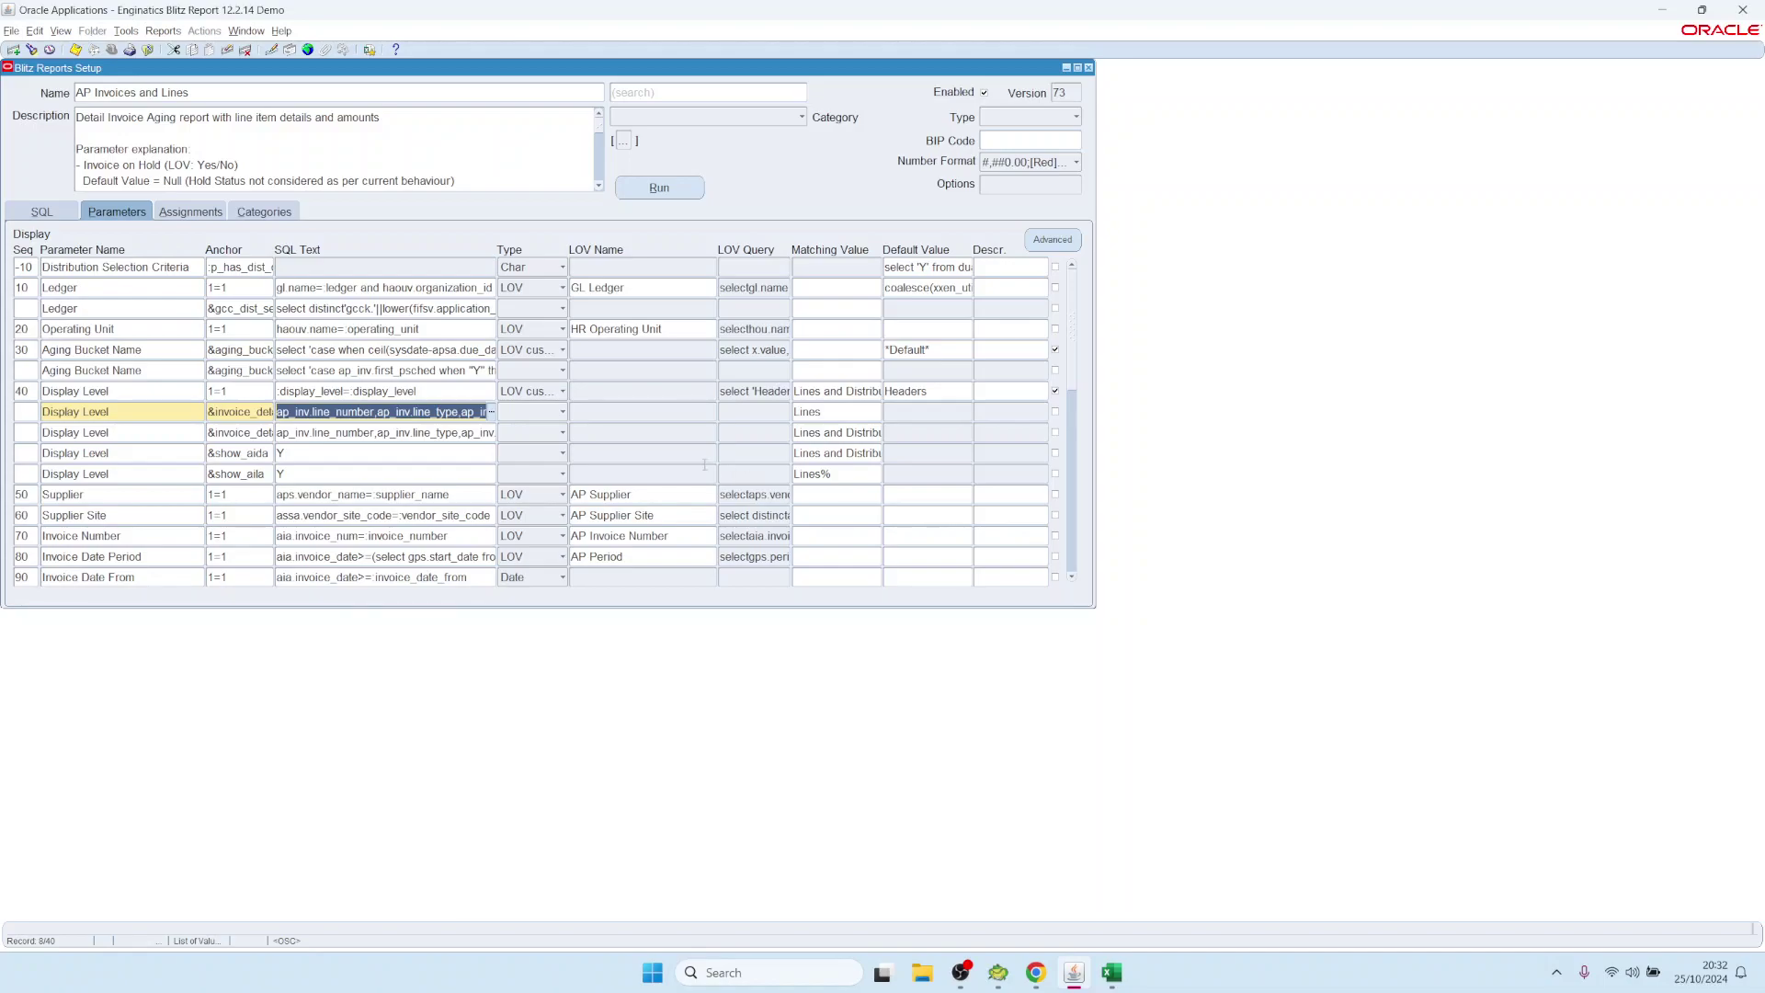
Check the anchor of the second Ledger parameter row and open its full SQL text
{"action": "left_click", "coordinate": [134, 305]}
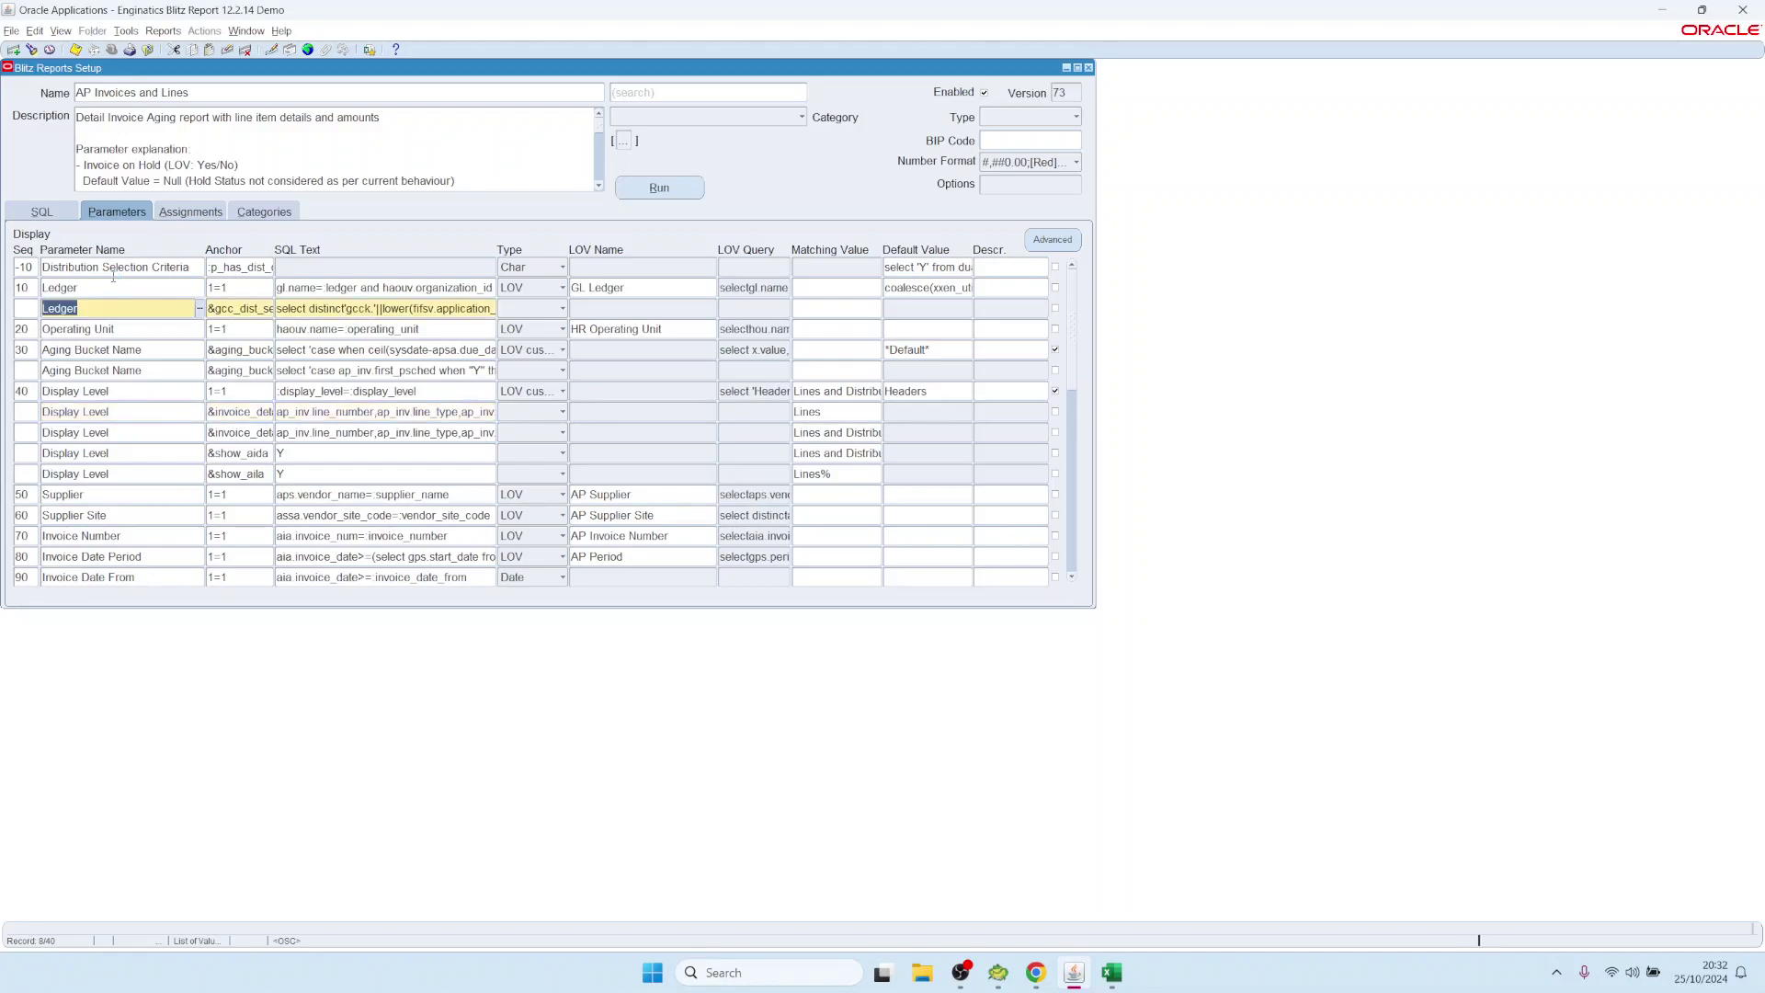
{"action": "left_click", "coordinate": [105, 288]}
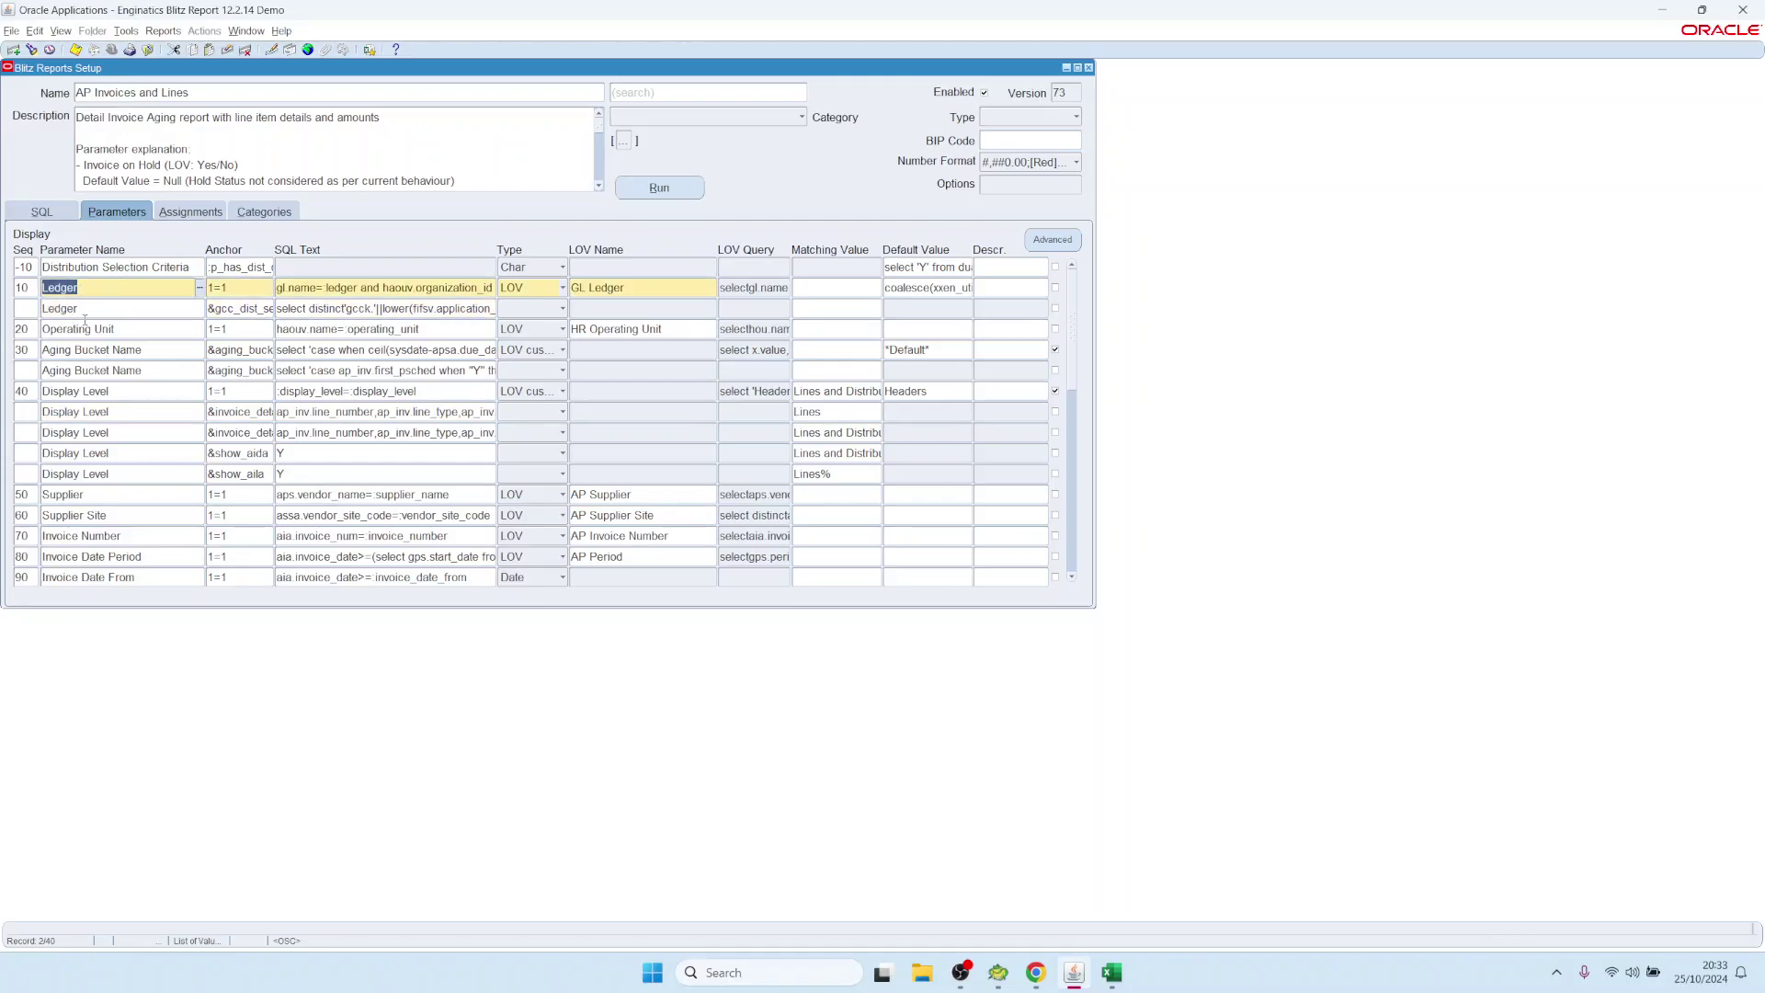
{"action": "left_click", "coordinate": [97, 310]}
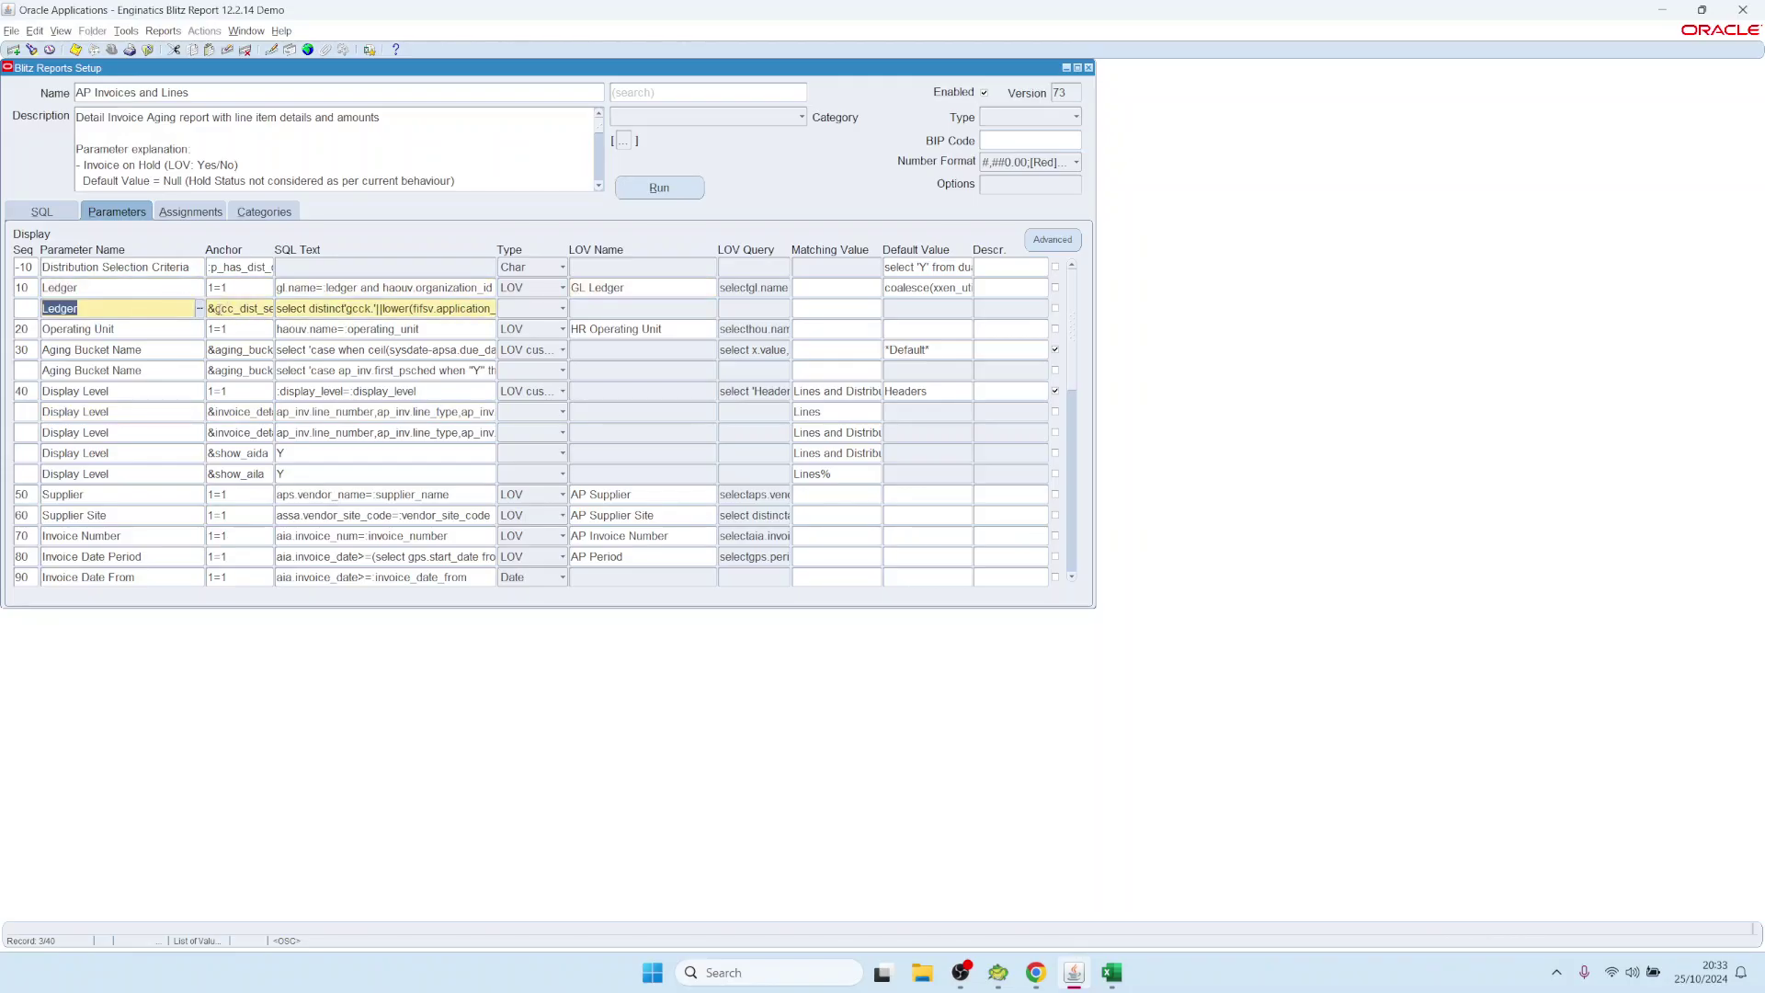
{"action": "key", "text": "Tab"}
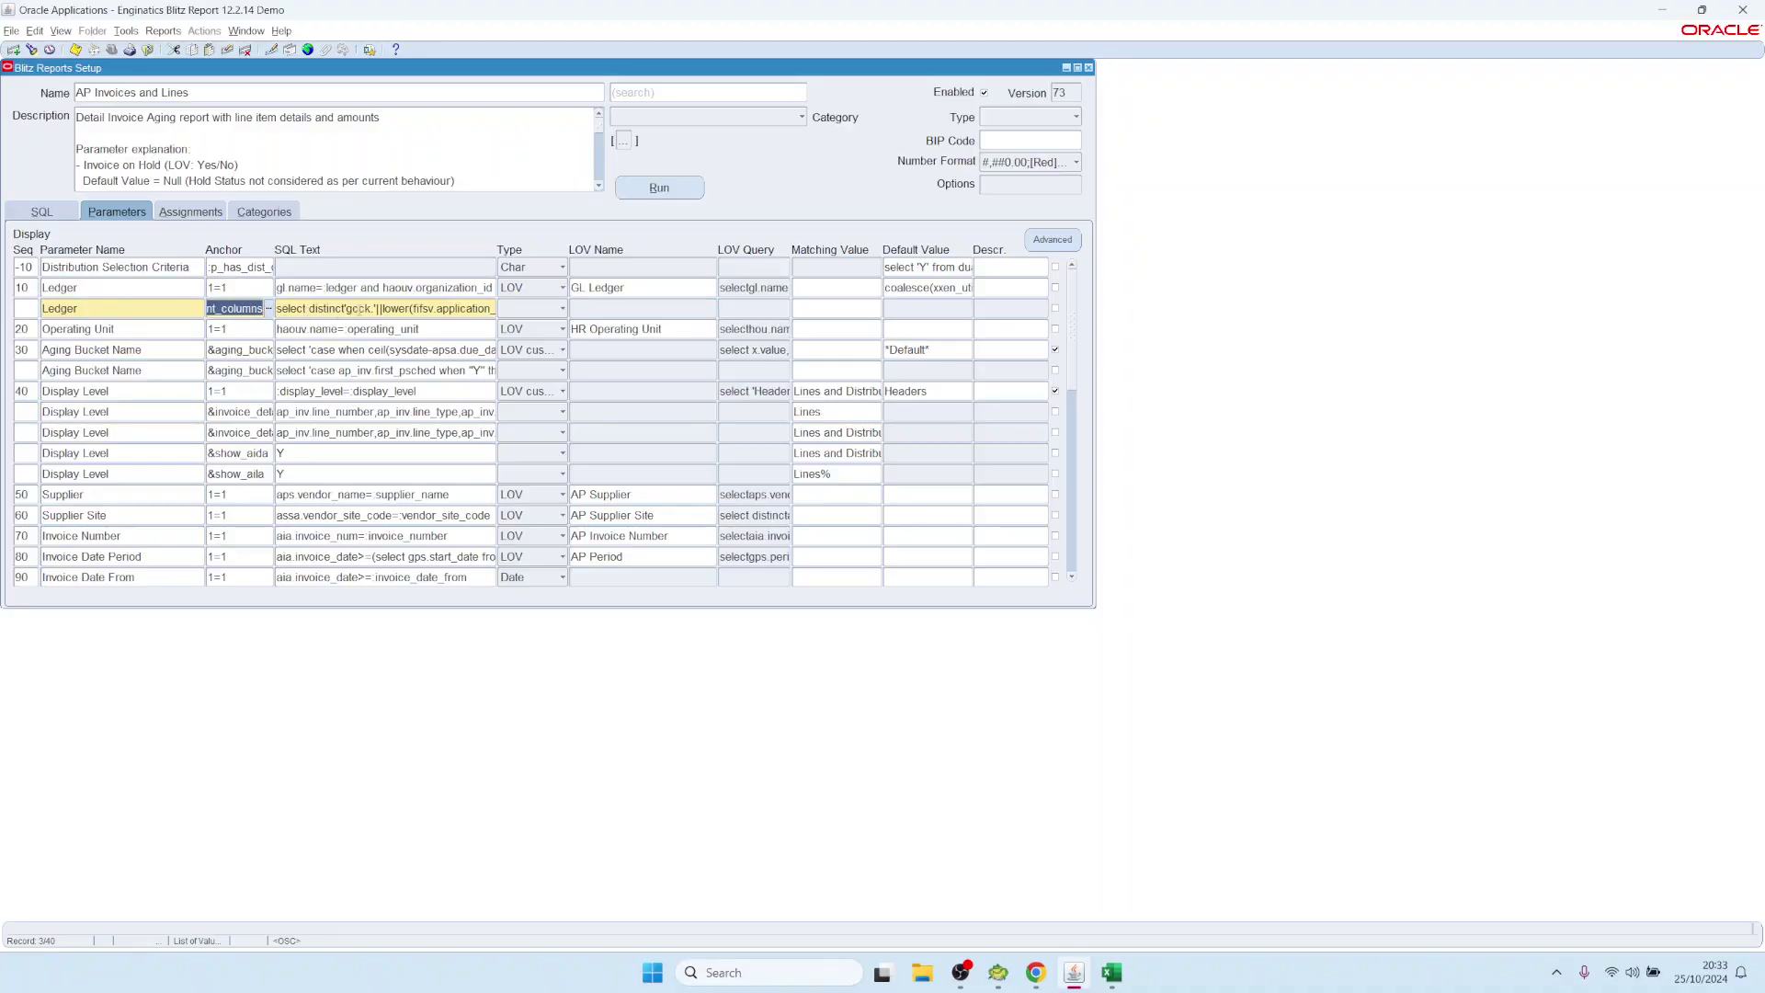
{"action": "double_click", "coordinate": [378, 308]}
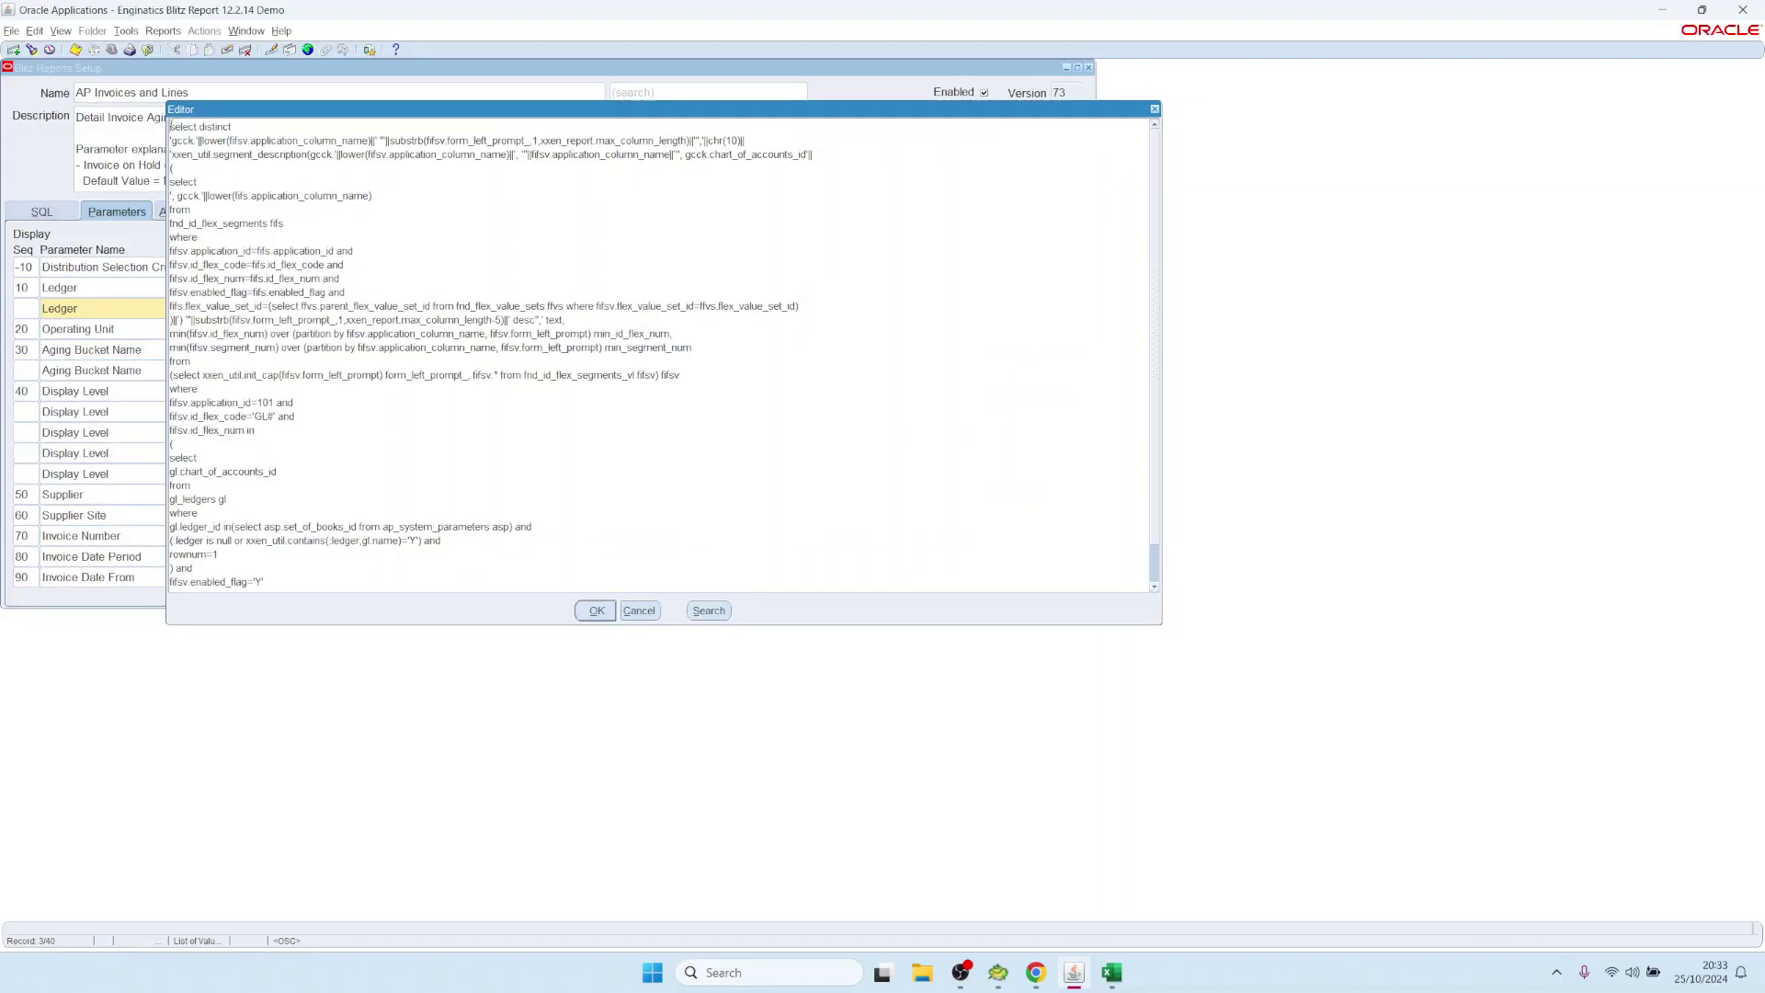
Select the entire Ledger segment query from select distinct through min_segment_num for copying
{"action": "key", "text": "shift+Down"}
{"action": "key", "text": "shift+Down"}
{"action": "key", "text": "shift+Down"}
{"action": "key", "text": "shift+Down"}
{"action": "key", "text": "shift+Down"}
{"action": "key", "text": "shift+Down"}
{"action": "key", "text": "shift+Down"}
{"action": "key", "text": "shift+Down"}
{"action": "key", "text": "shift+Down"}
{"action": "key", "text": "shift+Down"}
{"action": "key", "text": "shift+Down"}
{"action": "key", "text": "shift+Down"}
{"action": "key", "text": "shift+Down"}
{"action": "key", "text": "shift+Down"}
{"action": "key", "text": "shift+Down"}
{"action": "key", "text": "shift+Down"}
{"action": "key", "text": "shift+Down"}
{"action": "key", "text": "shift+Down"}
{"action": "key", "text": "shift+Down"}
{"action": "key", "text": "shift+Down"}
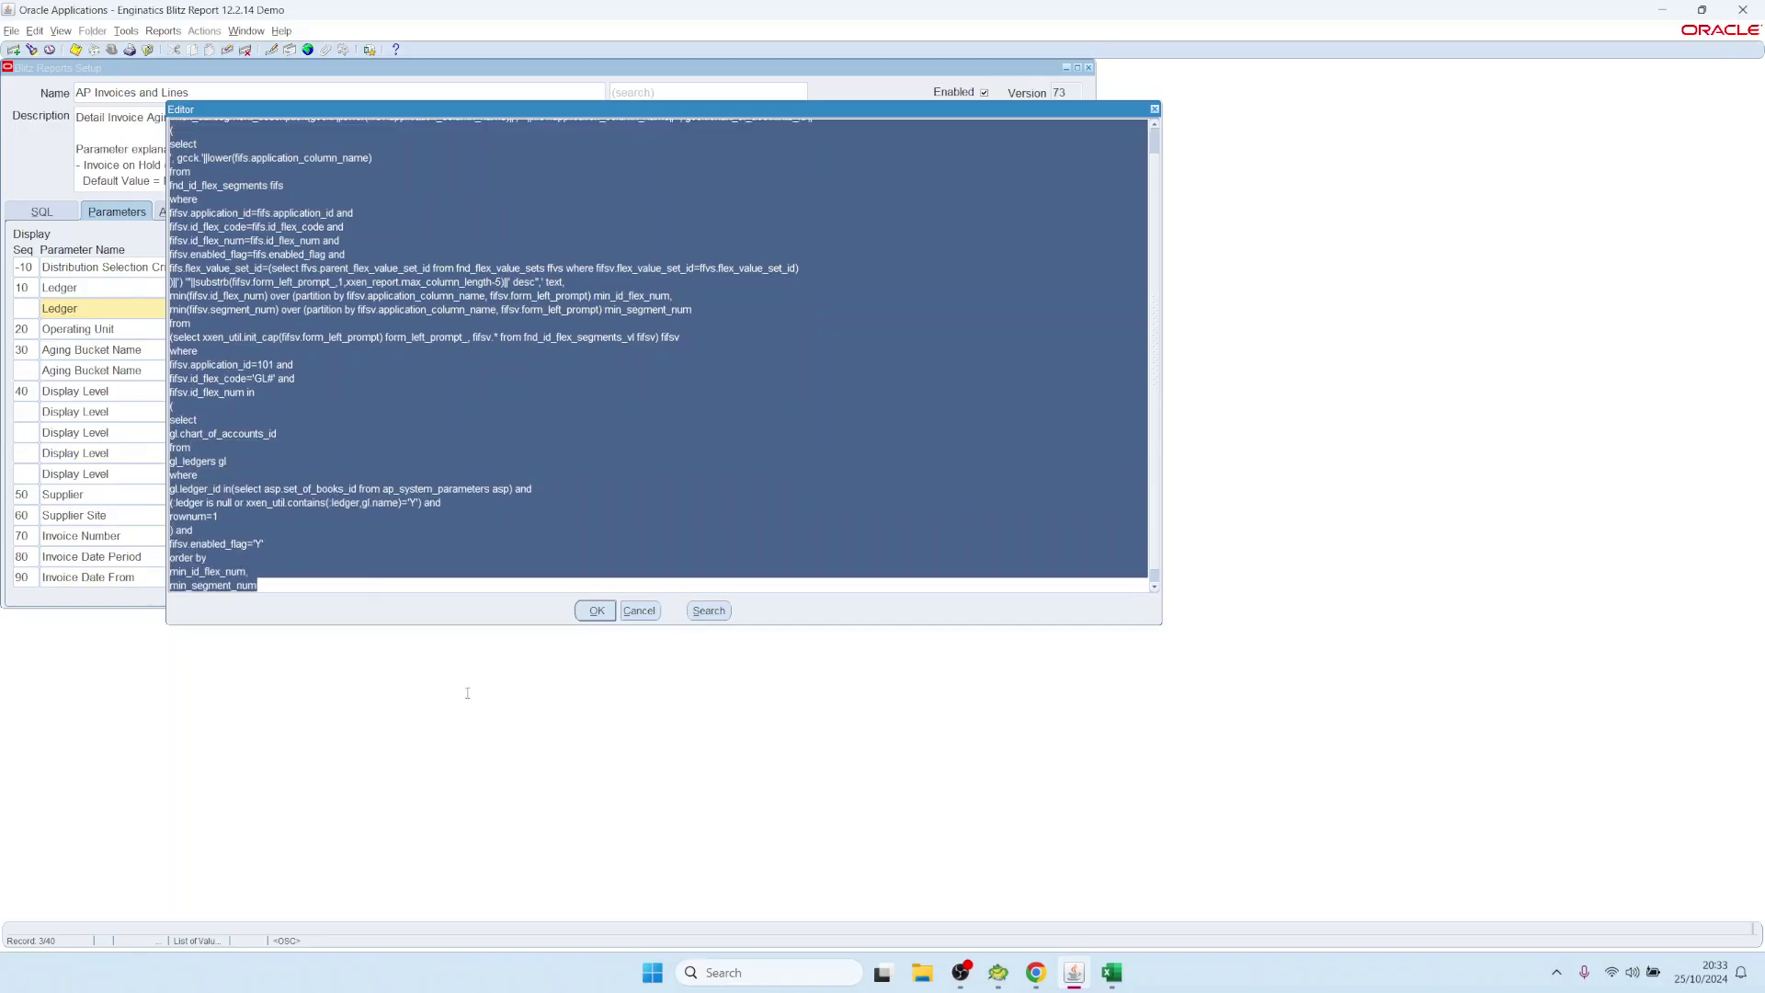
{"action": "key", "text": "ctrl+Home"}
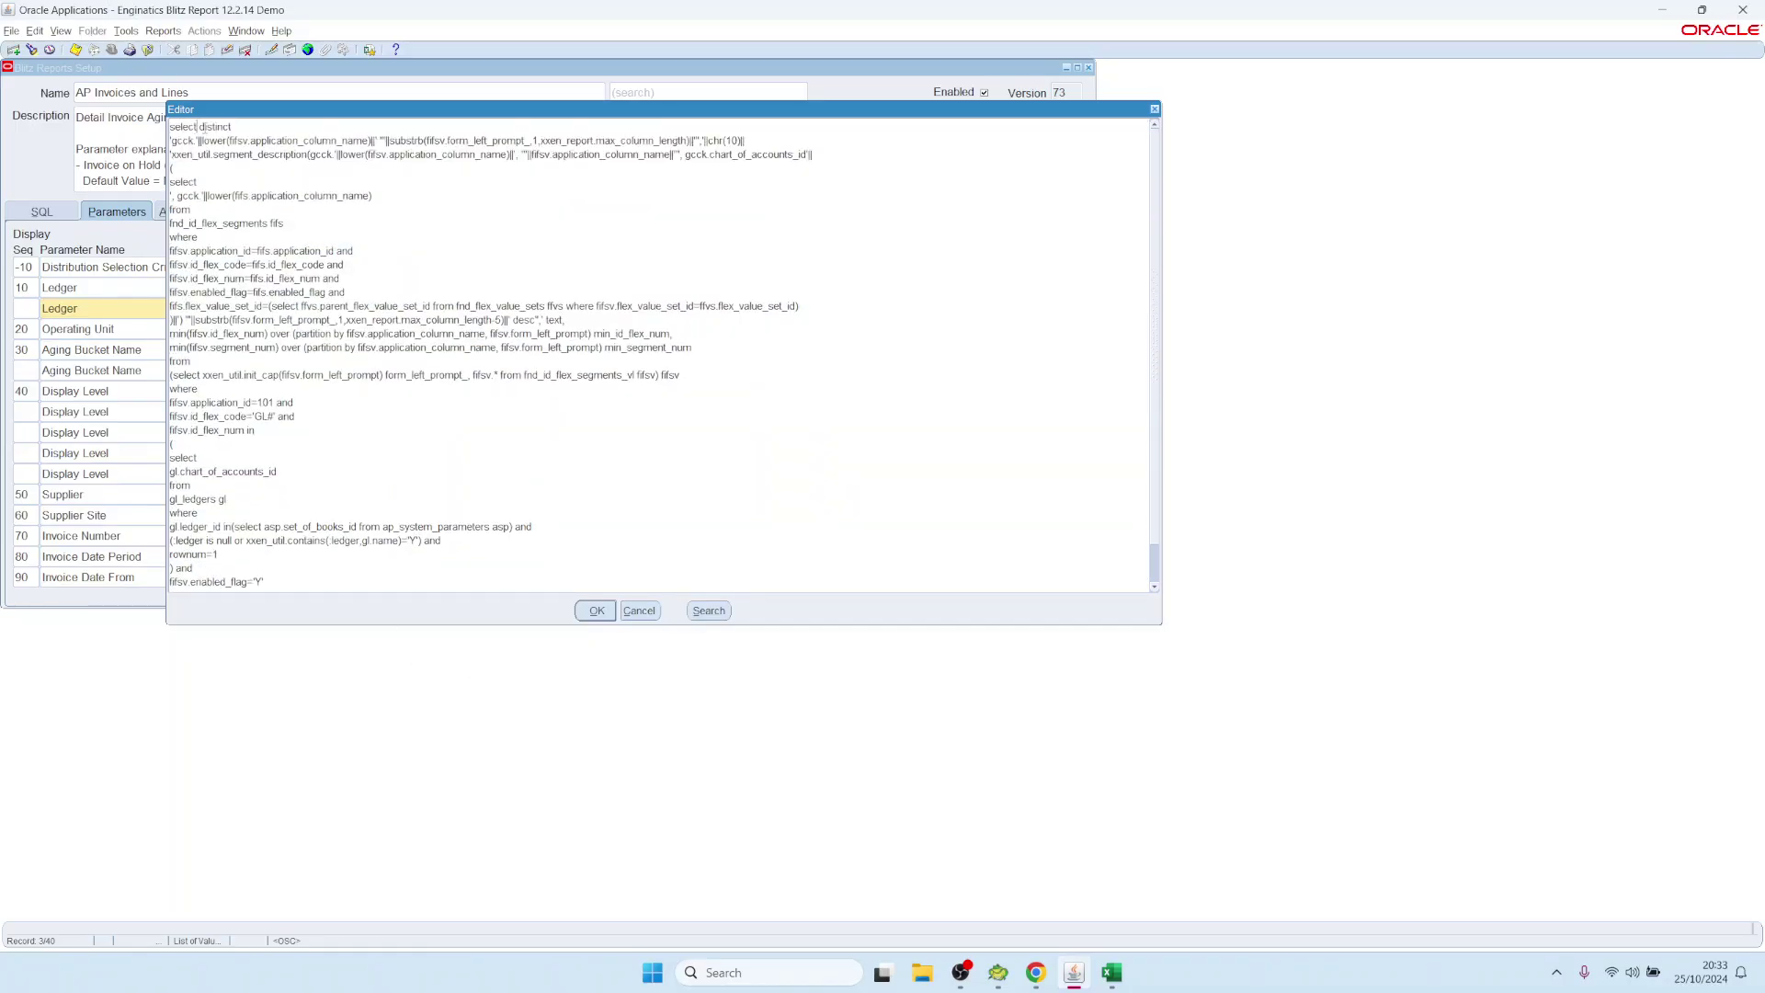
{"action": "left_click", "coordinate": [346, 195]}
{"action": "left_click", "coordinate": [170, 127]}
{"action": "left_click_drag", "start_coordinate": [170, 127], "coordinate": [489, 661]}
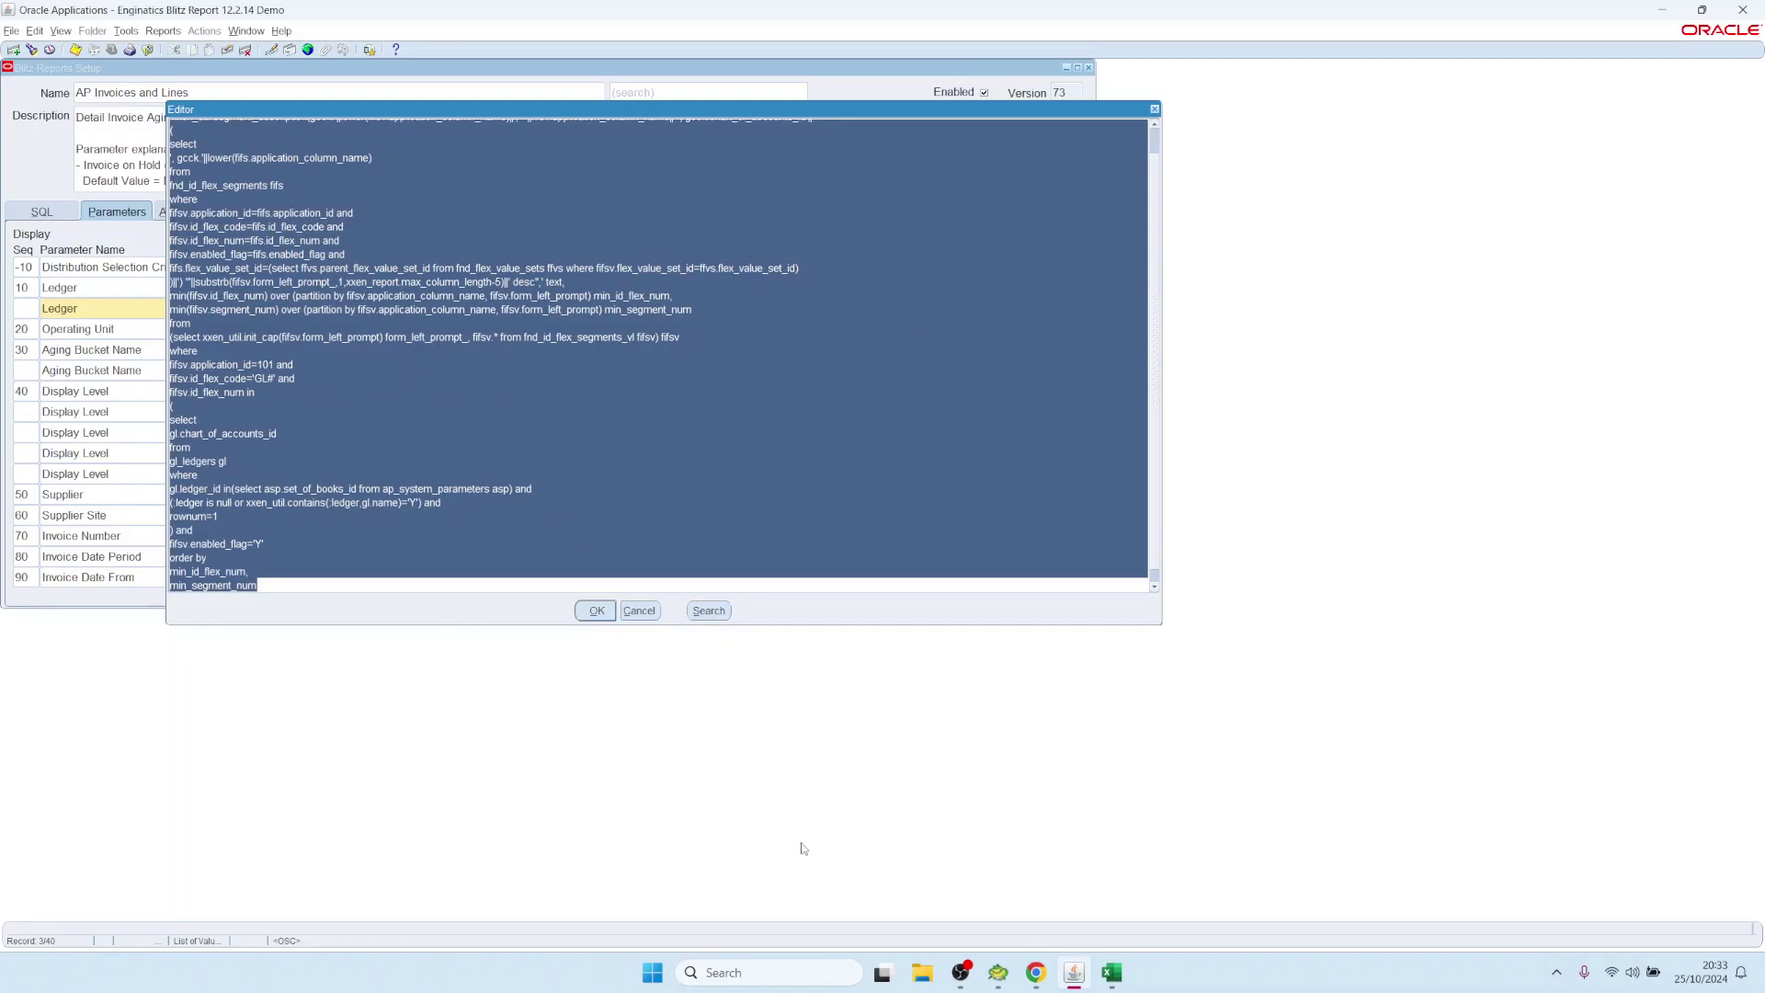
Replace the query in Toad for Oracle with the copied one and run it for the ledger Vision Operations (USA)
{"action": "left_click", "coordinate": [998, 973]}
{"action": "key", "text": "ctrl+a"}
{"action": "key", "text": "ctrl+v"}
{"action": "left_click", "coordinate": [466, 203]}
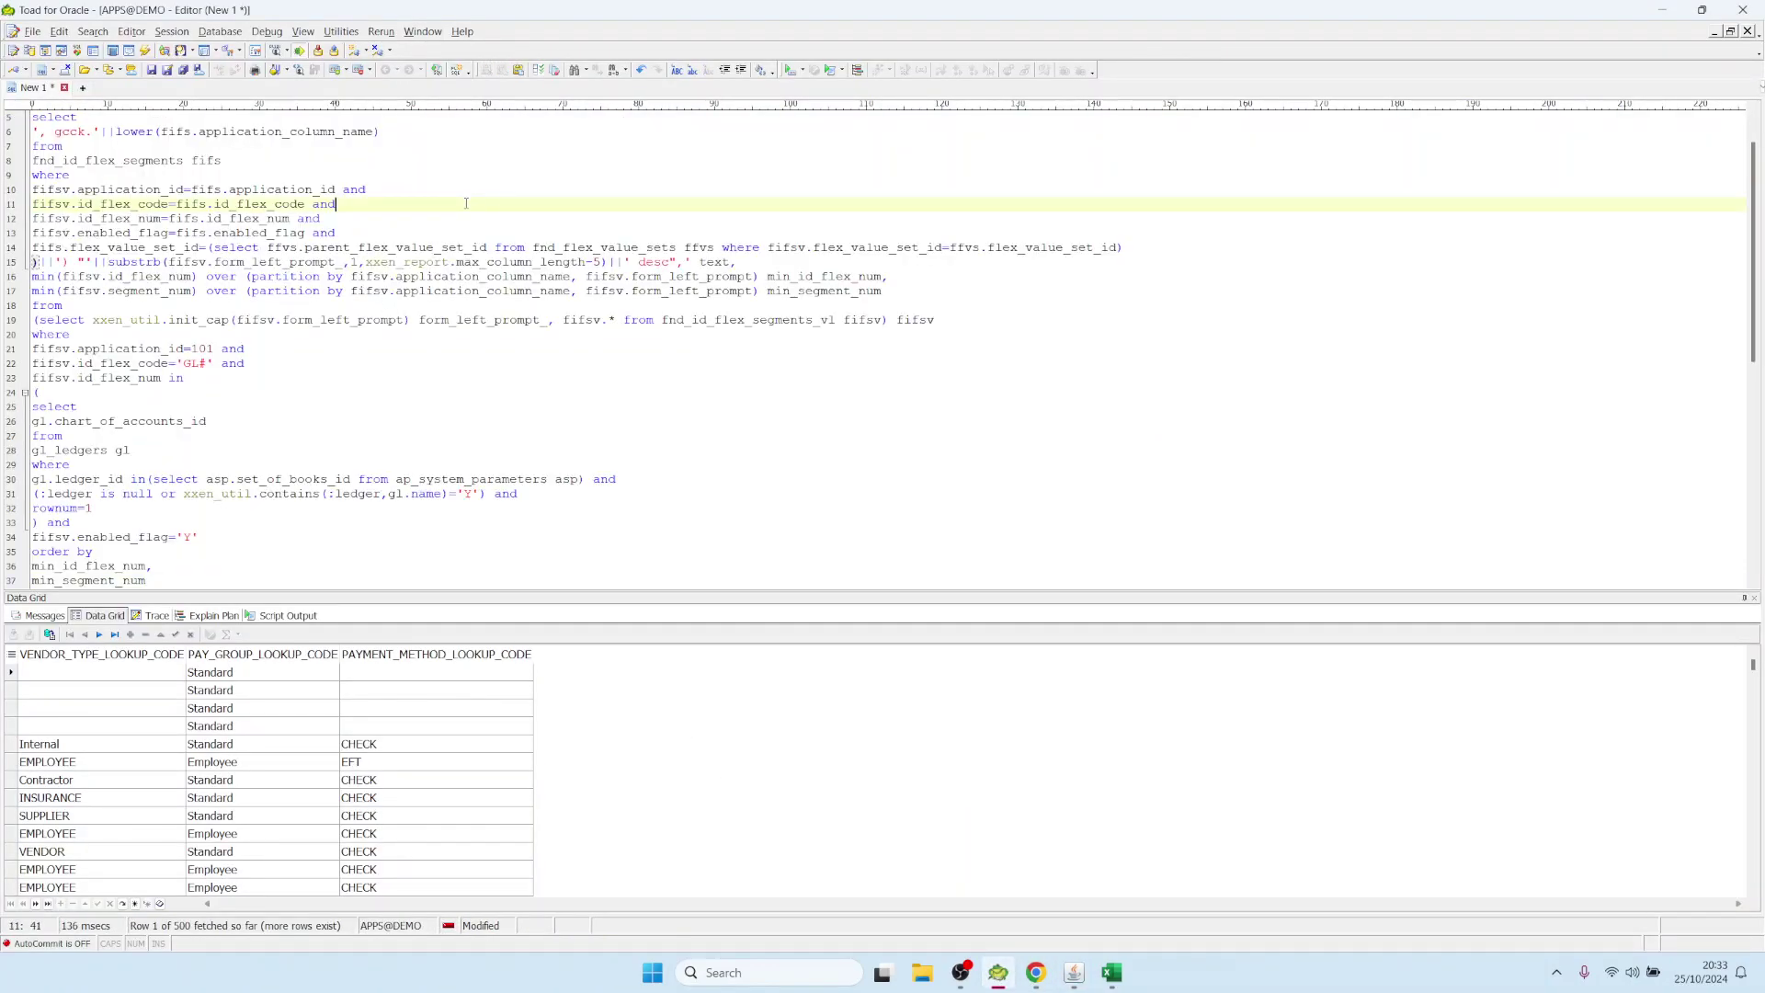
{"action": "key", "text": "F9"}
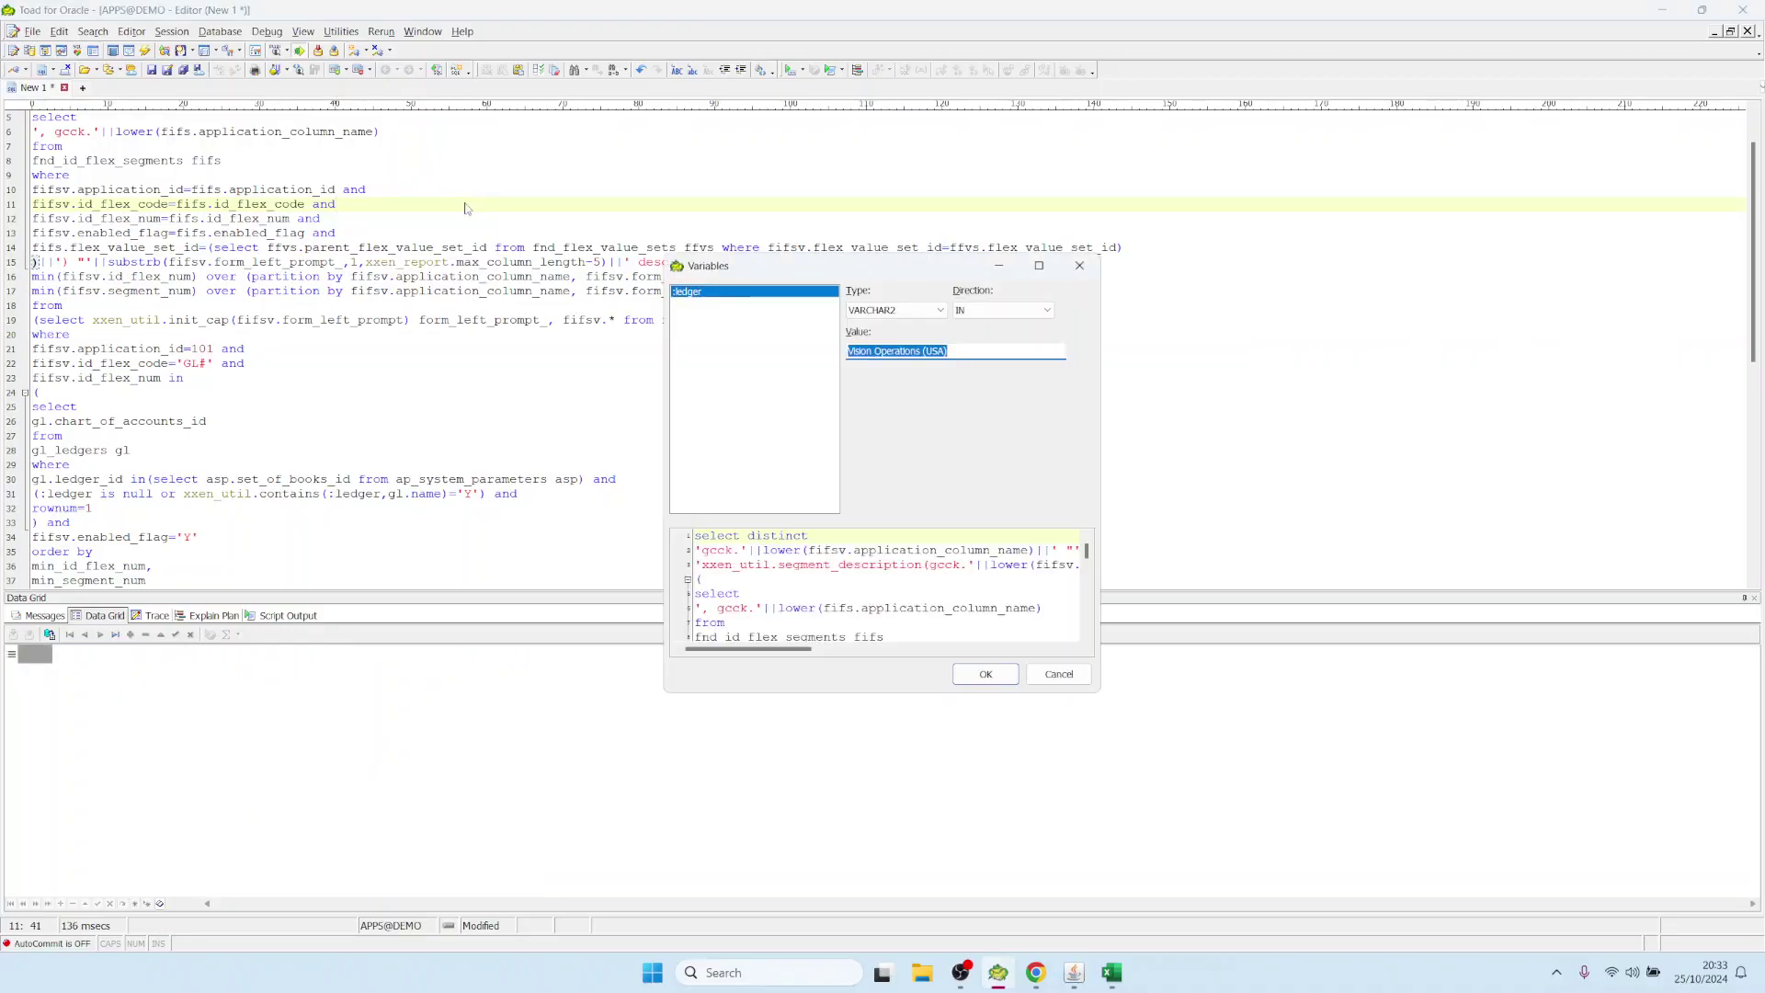
{"action": "left_click", "coordinate": [985, 667]}
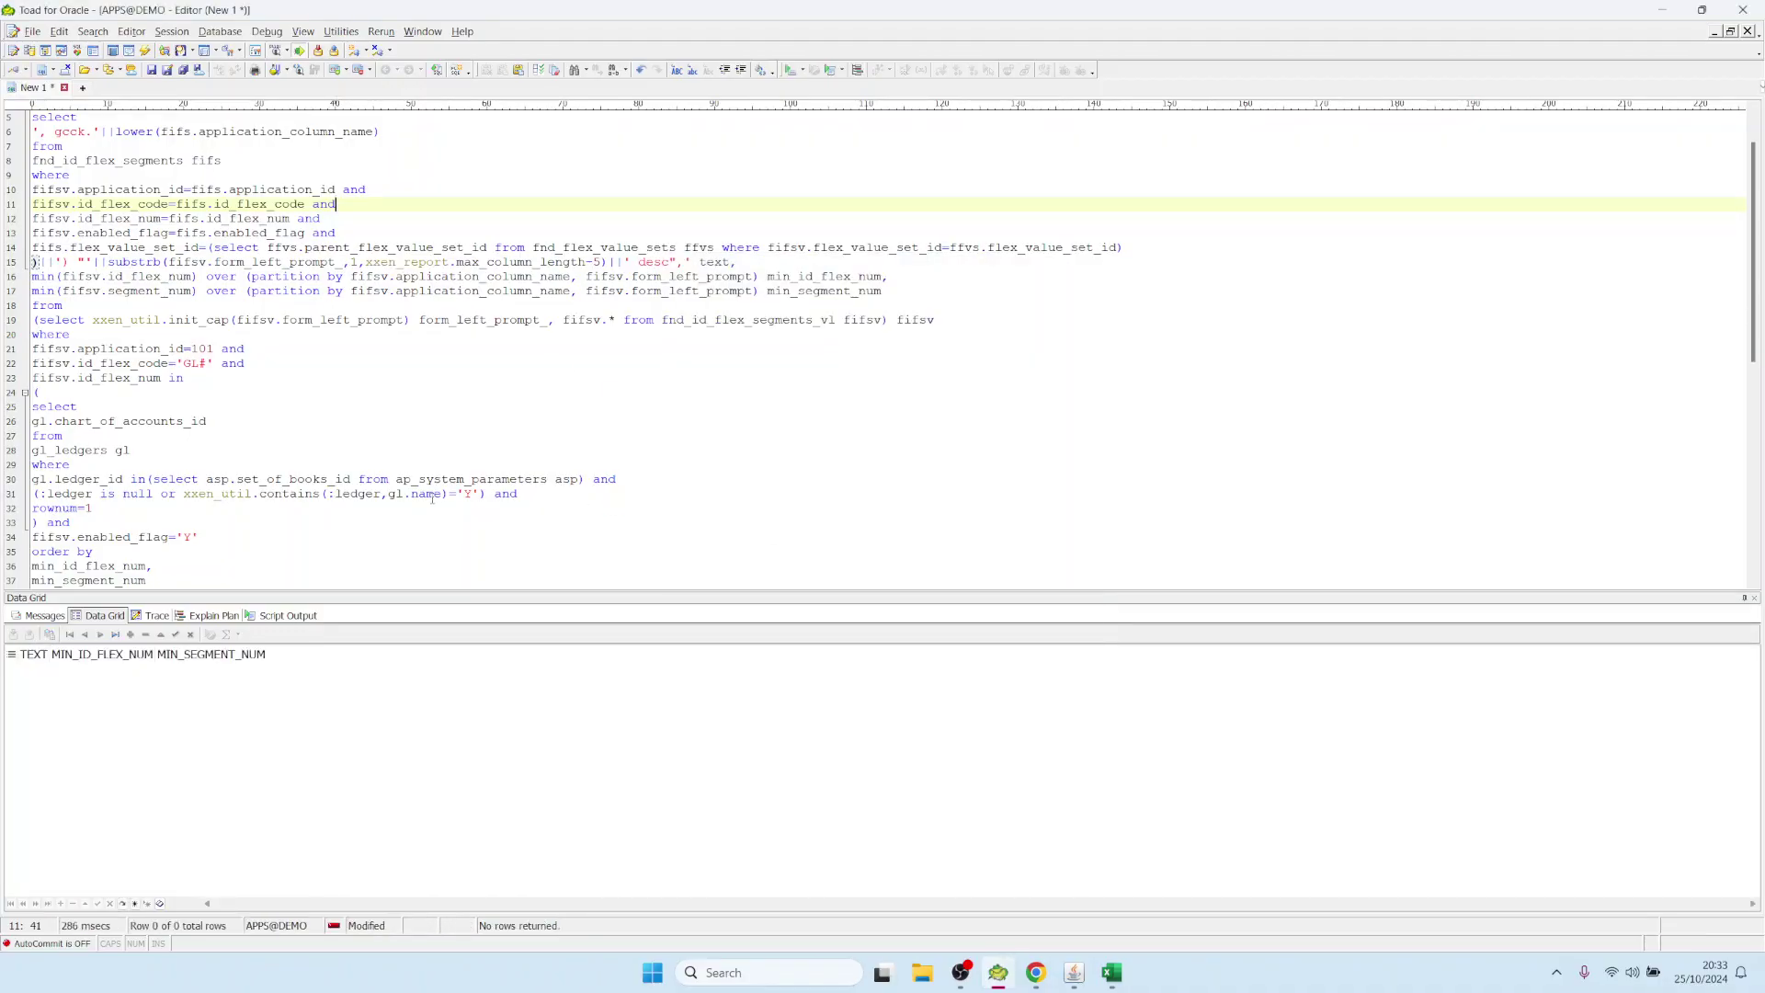
Rerun the segment query with the same ledger value, Vision Operations (USA)
{"action": "left_click", "coordinate": [231, 368]}
{"action": "key", "text": "F9"}
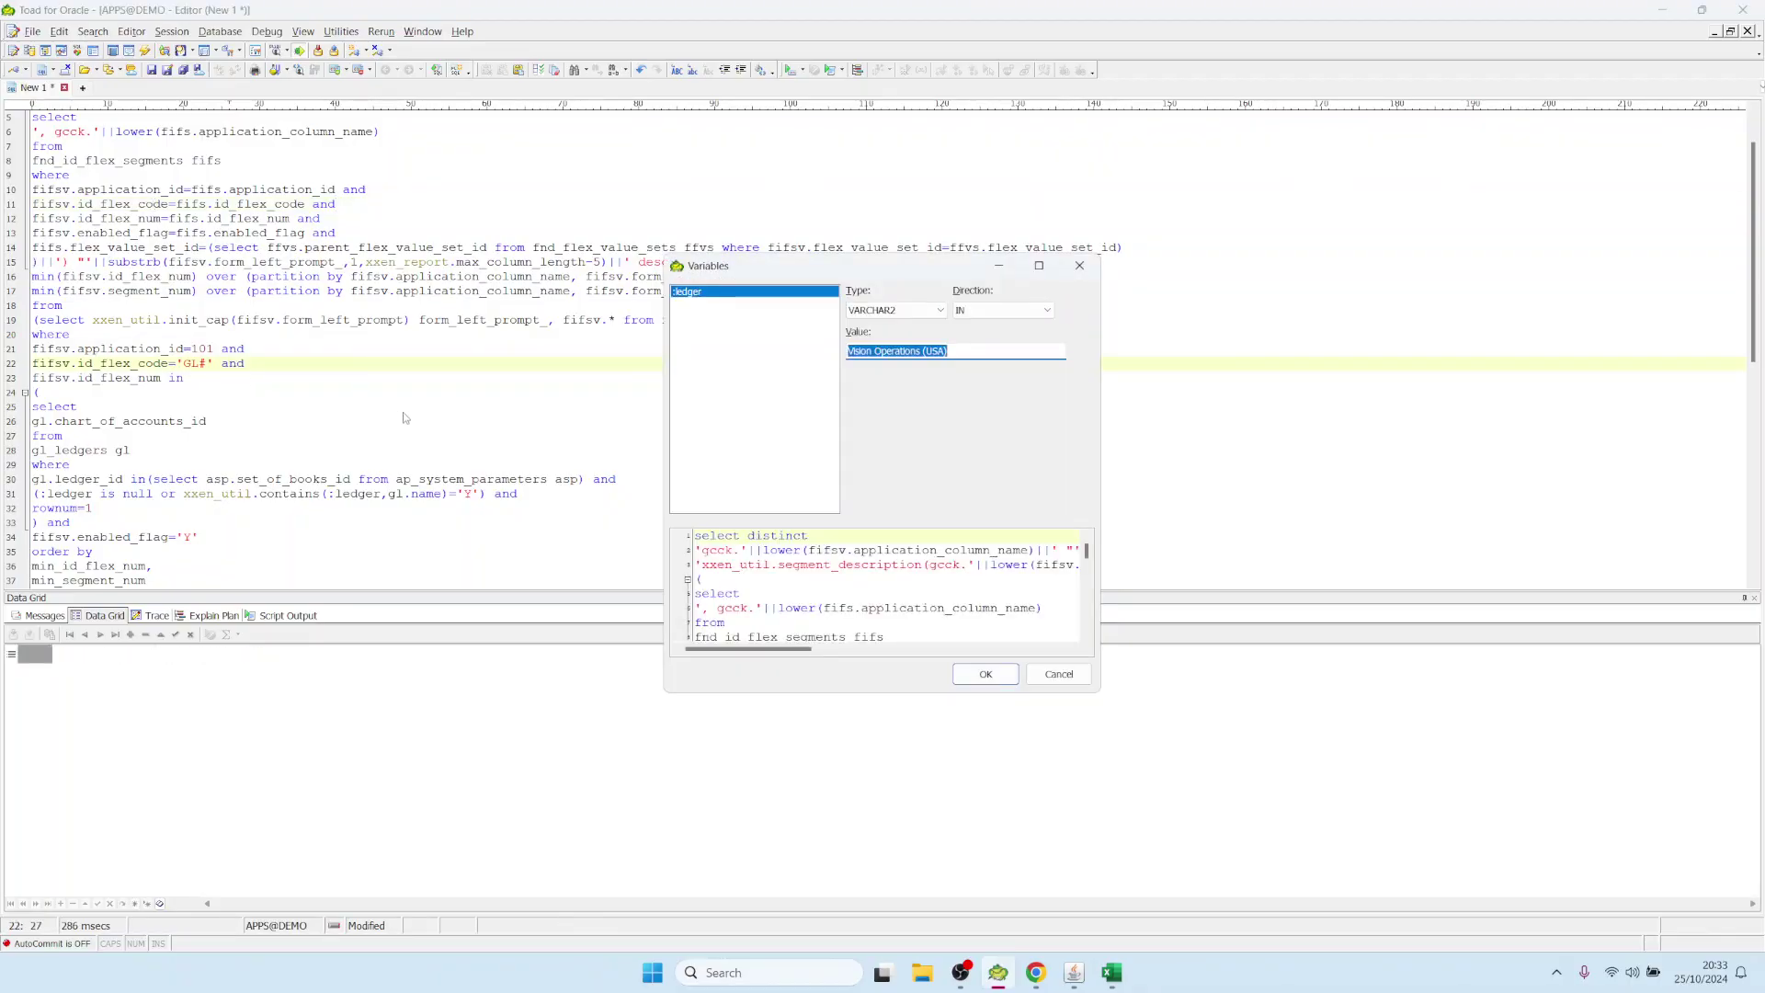
{"action": "left_click", "coordinate": [986, 674]}
Read through the pasted query, checking its ledger condition and chart of accounts subquery
{"action": "left_click", "coordinate": [410, 262]}
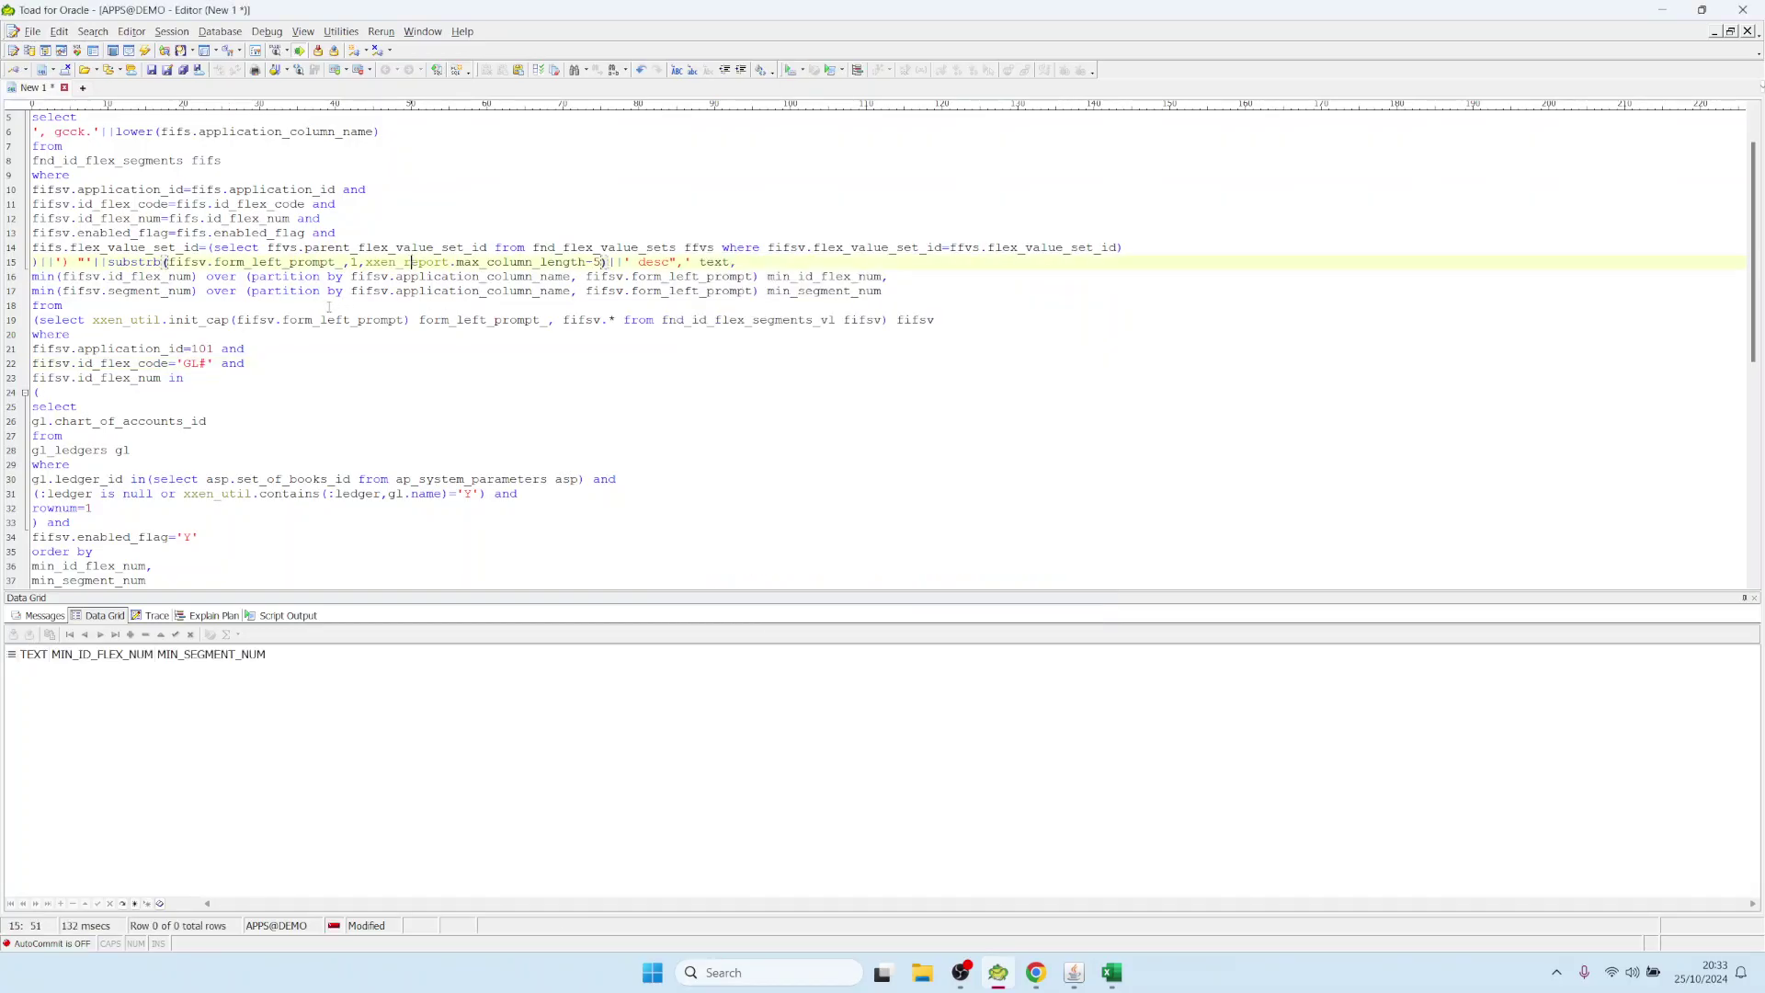
{"action": "scroll", "coordinate": [231, 320], "scroll_direction": "down", "scroll_amount": 4}
{"action": "left_click", "coordinate": [230, 320]}
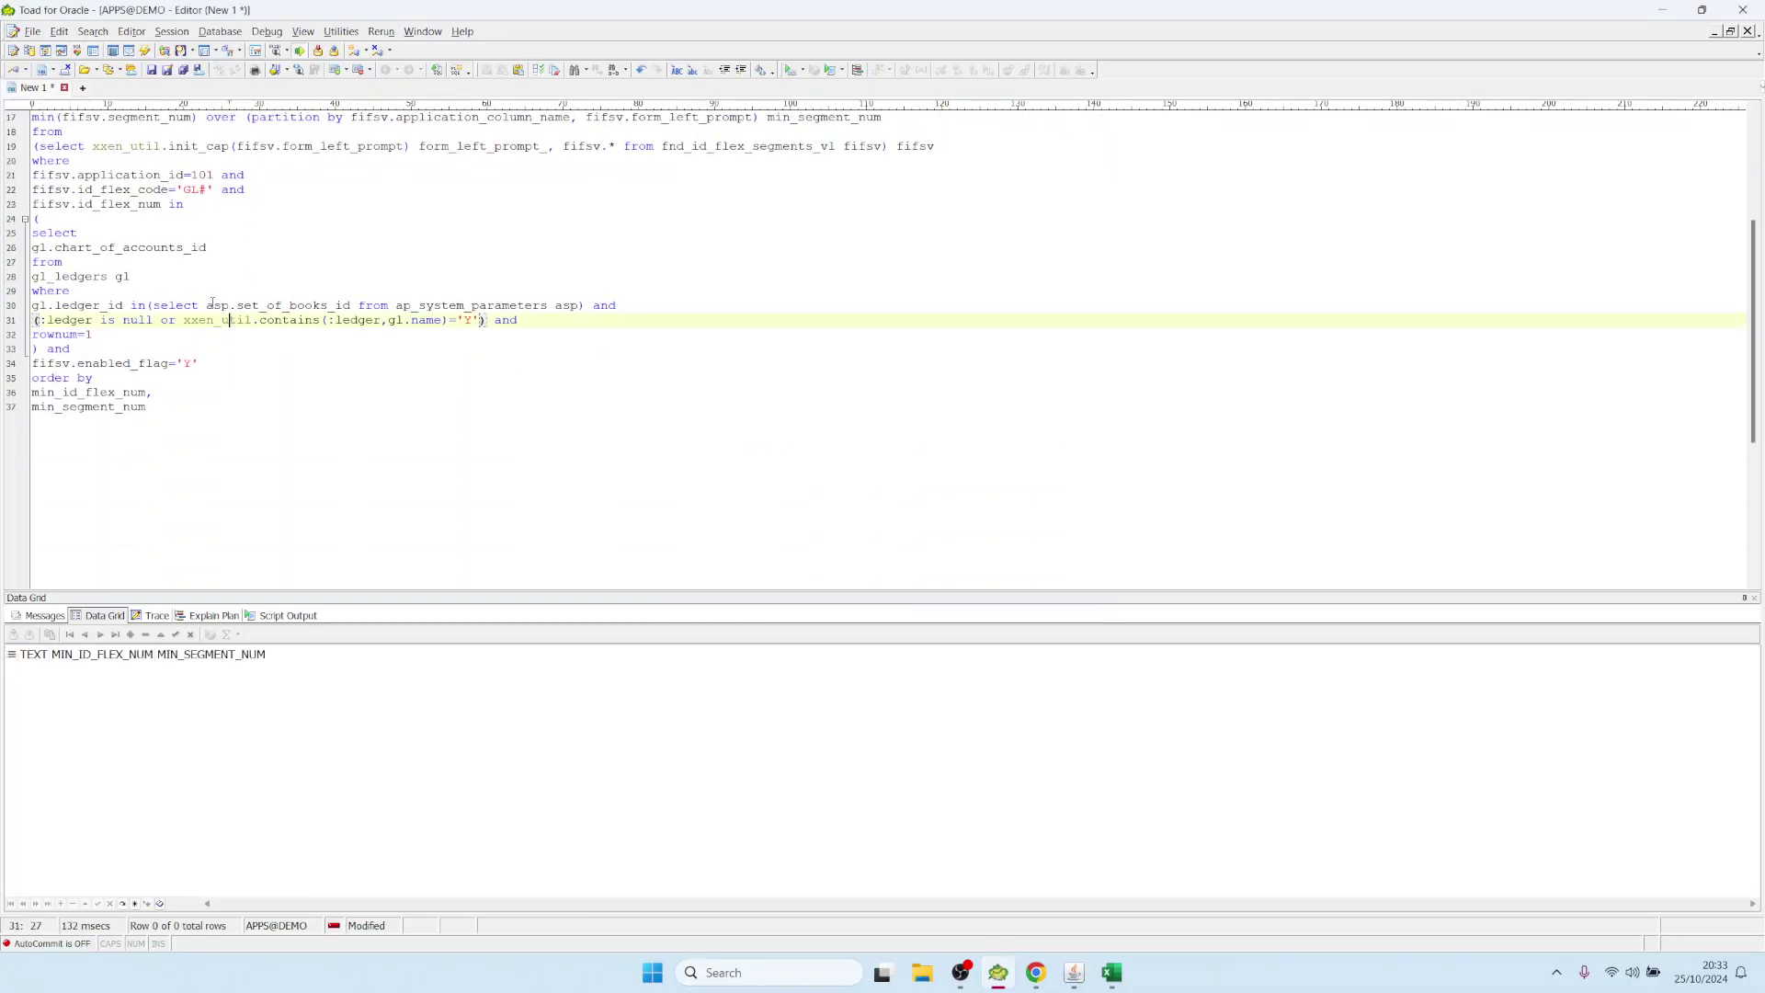
{"action": "scroll", "coordinate": [230, 320], "scroll_direction": "up", "scroll_amount": 5}
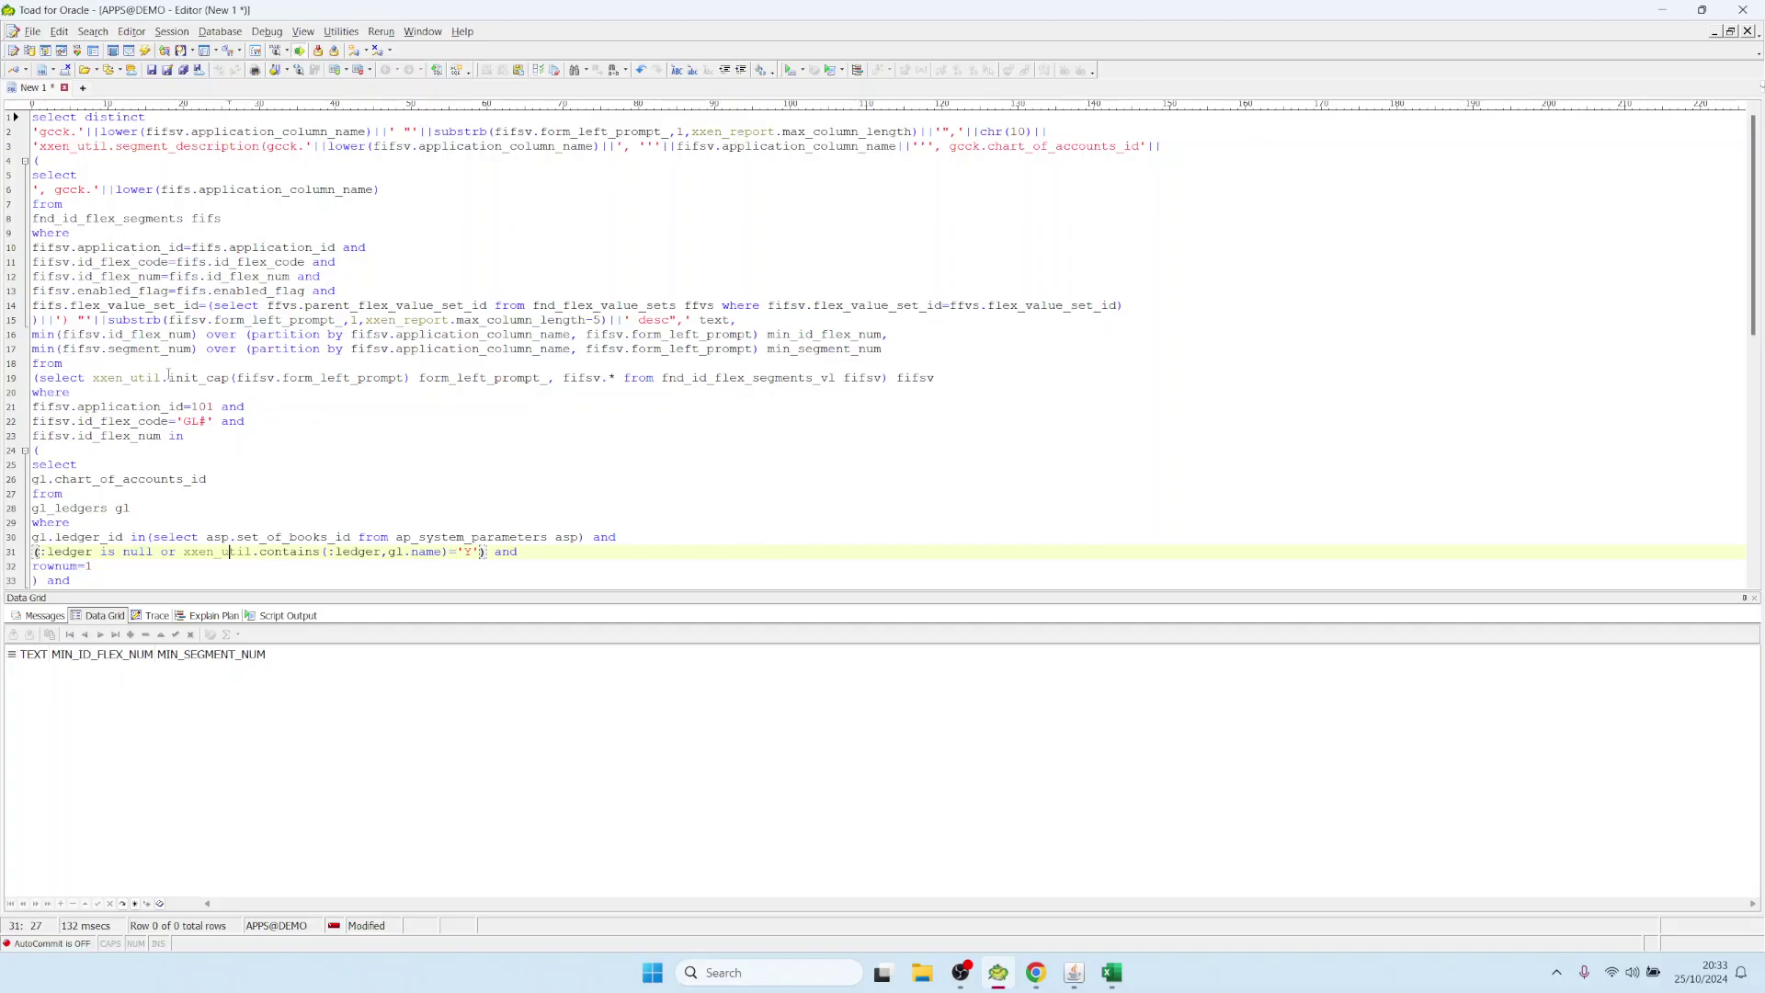
{"action": "left_click", "coordinate": [463, 479]}
{"action": "scroll", "coordinate": [464, 479], "scroll_direction": "down", "scroll_amount": 1}
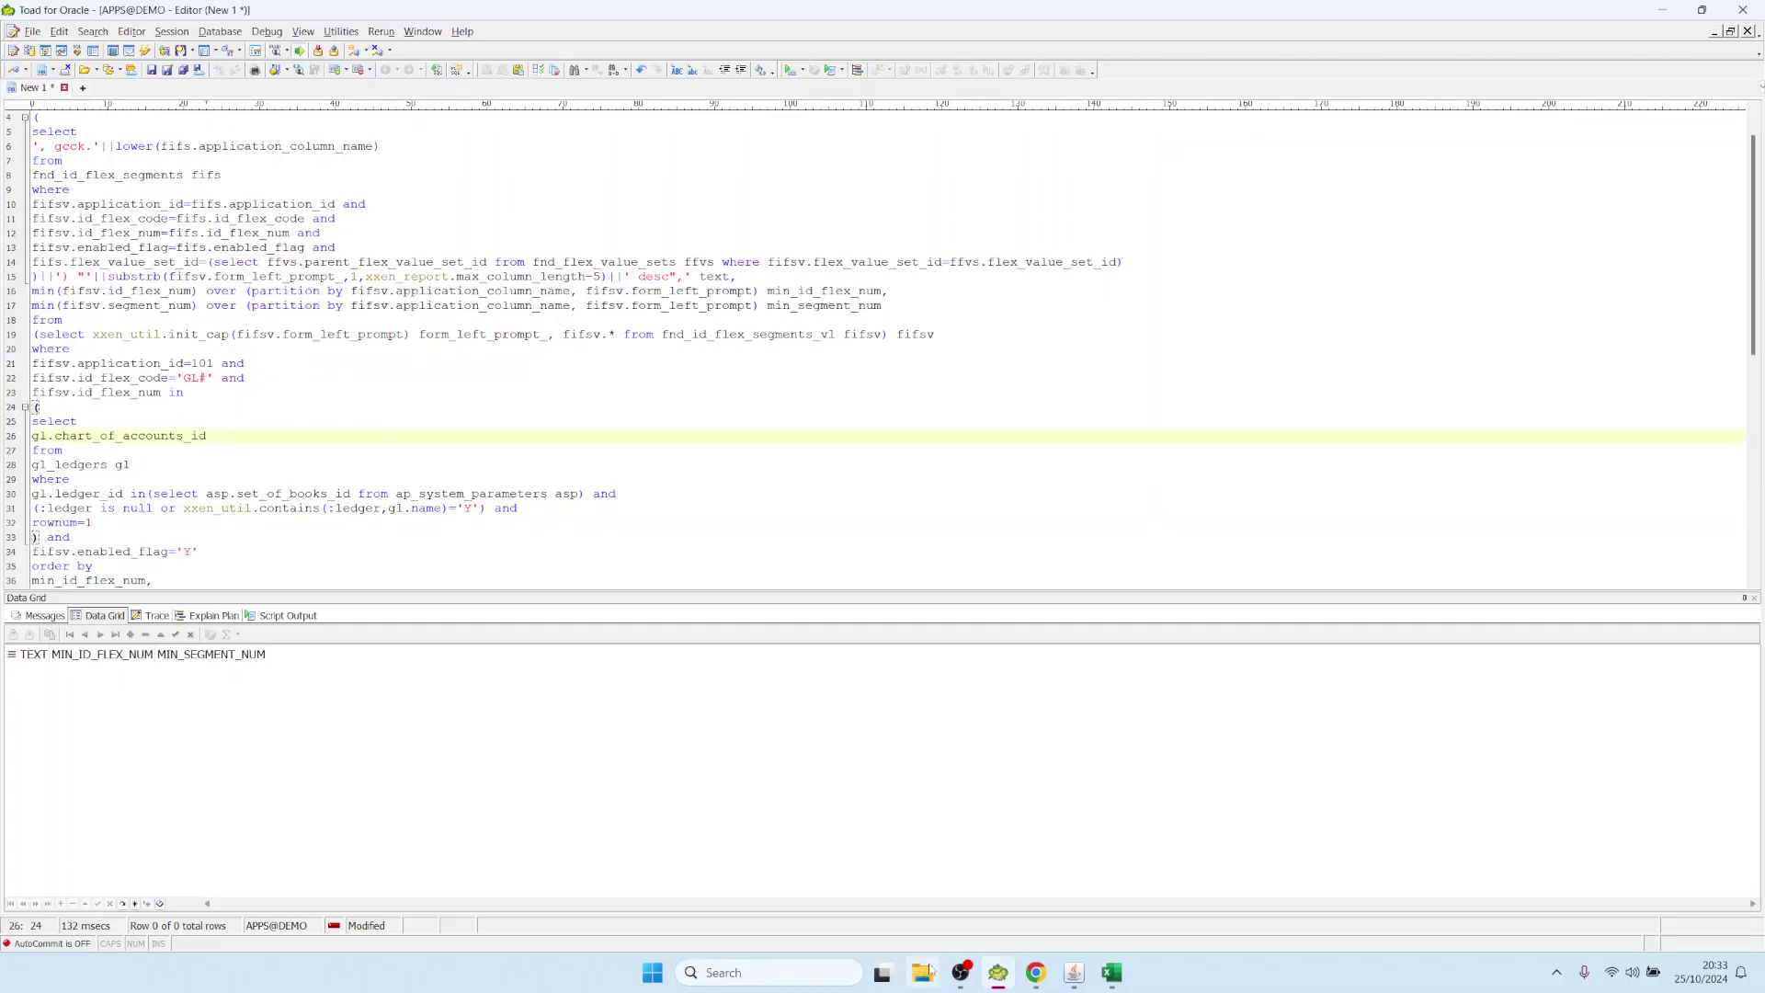
Switch back to Oracle Applications, close the SQL text unchanged and load the AP Suppliers report
{"action": "left_click", "coordinate": [1072, 976]}
{"action": "left_click", "coordinate": [635, 500]}
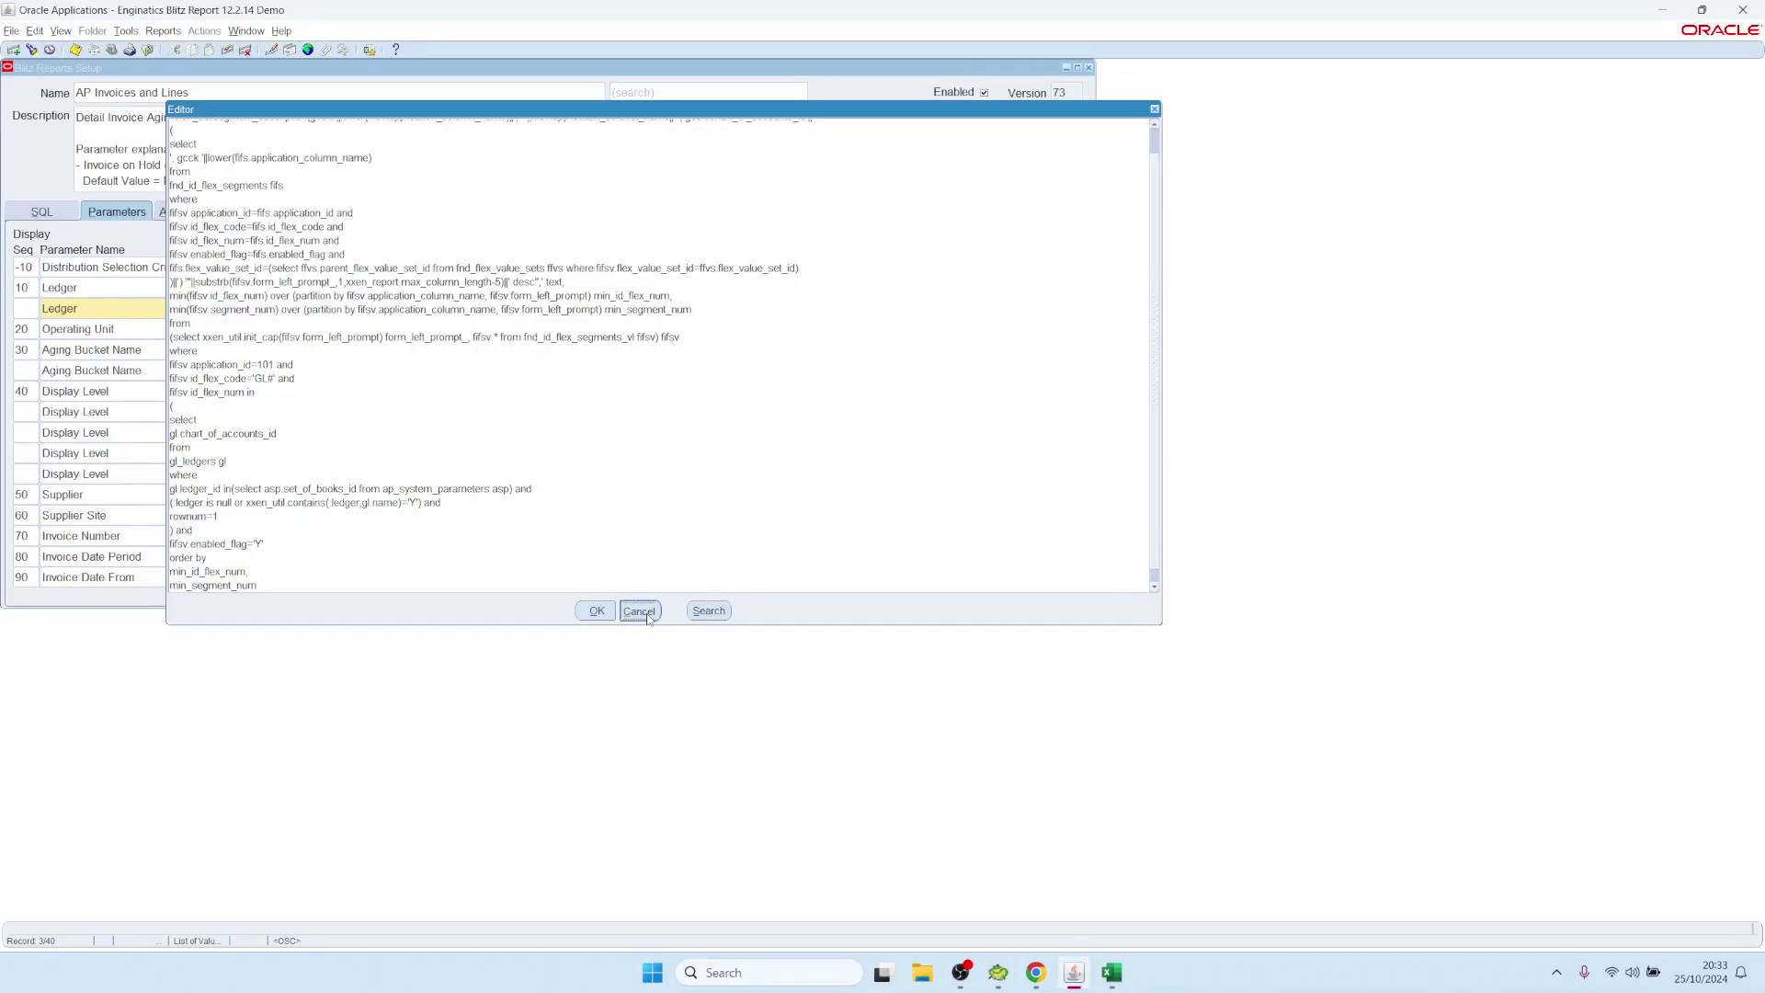
{"action": "key", "text": "ctrl+f"}
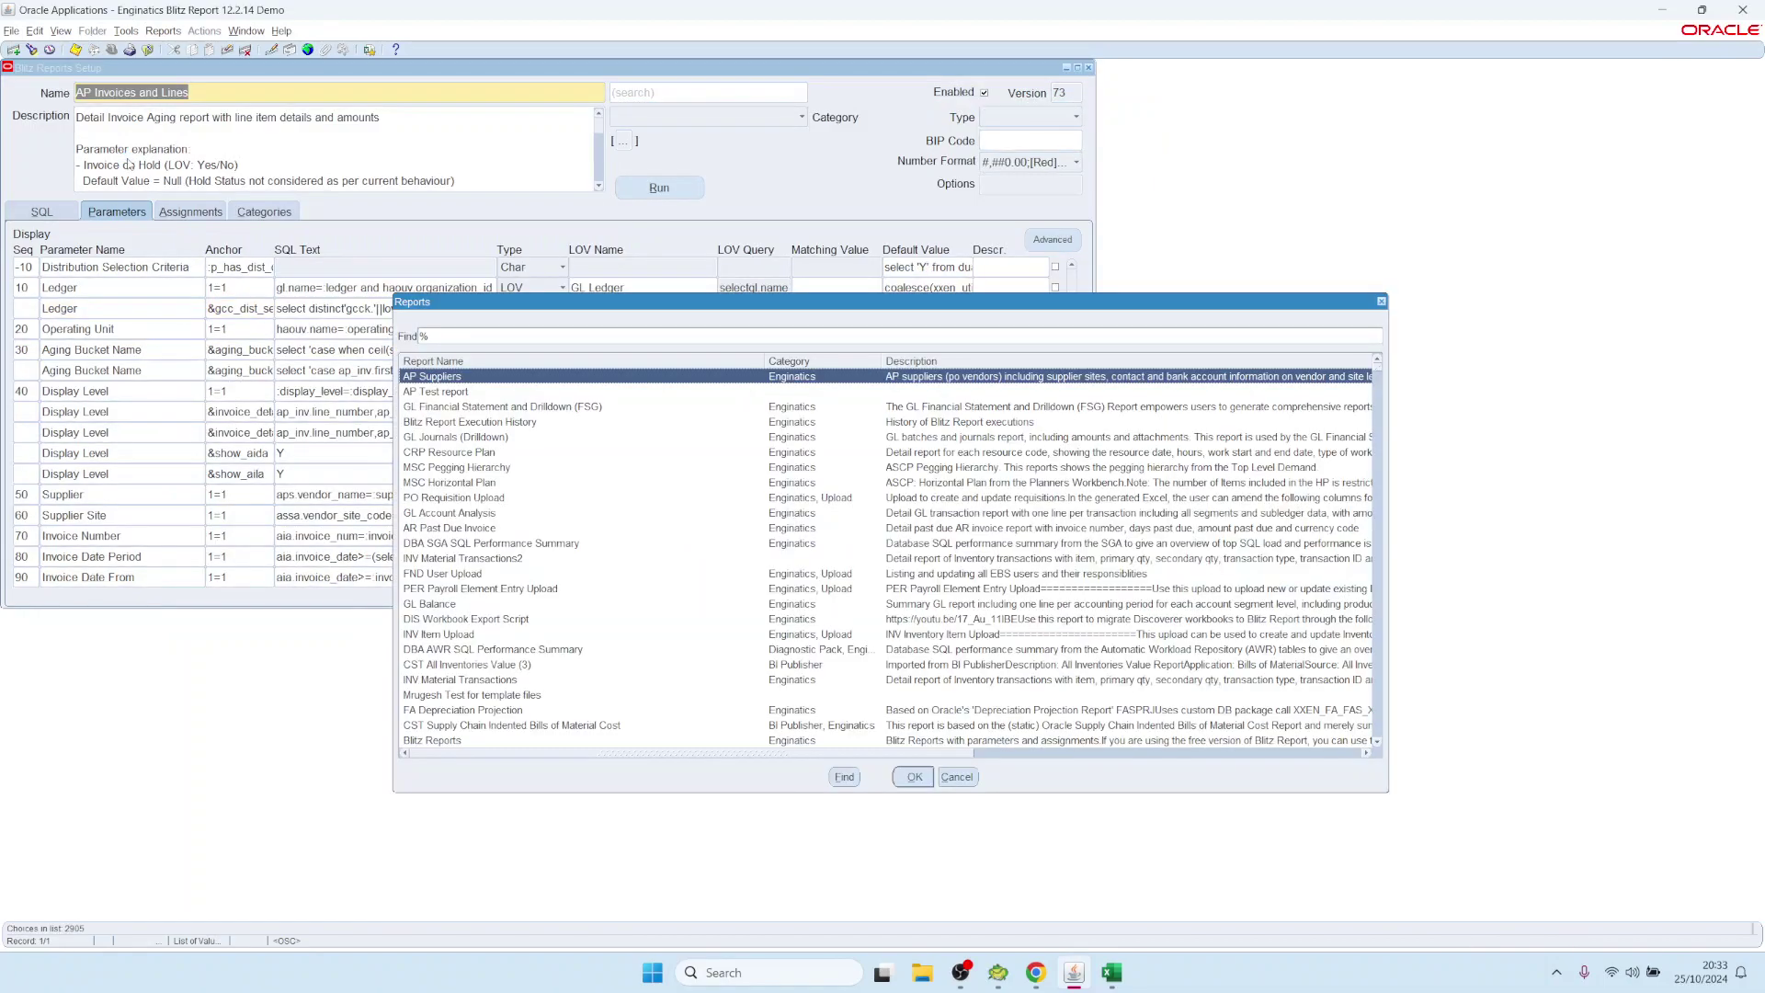
{"action": "key", "text": "Return"}
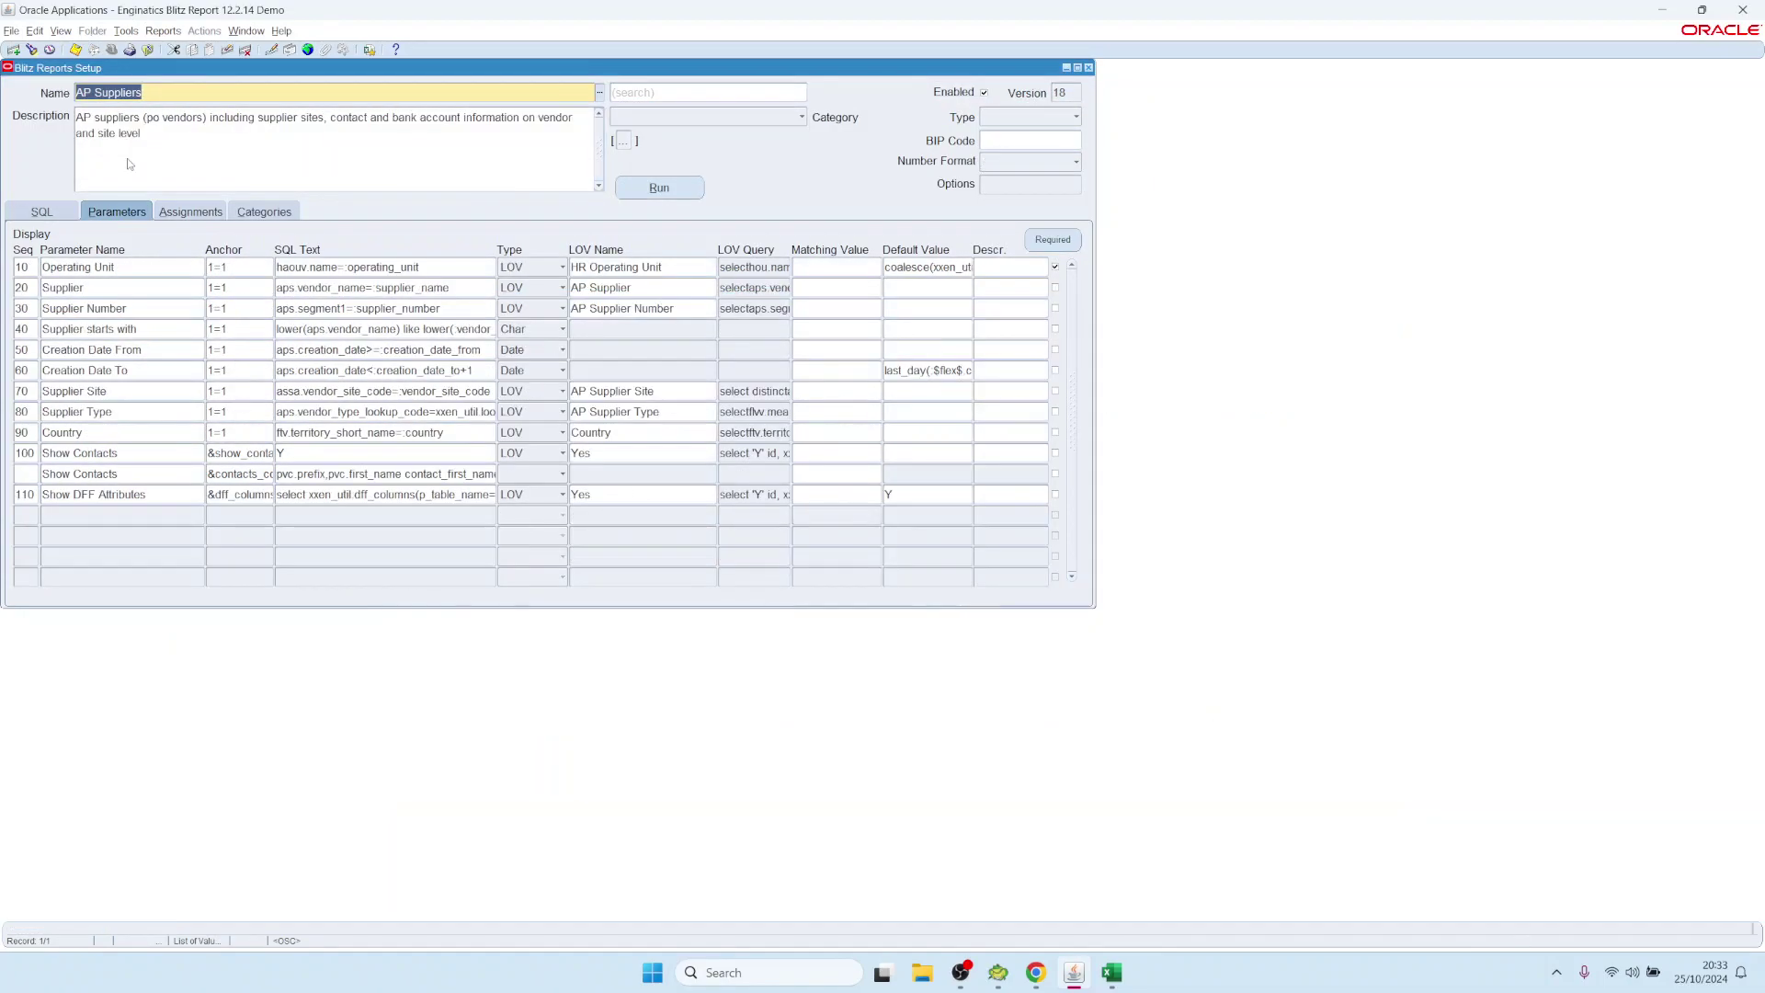
Open the full SQL text of the Show DFF Attributes parameter and highlight its xxen_util.dff_columns call
{"action": "double_click", "coordinate": [210, 497]}
{"action": "left_click", "coordinate": [166, 484]}
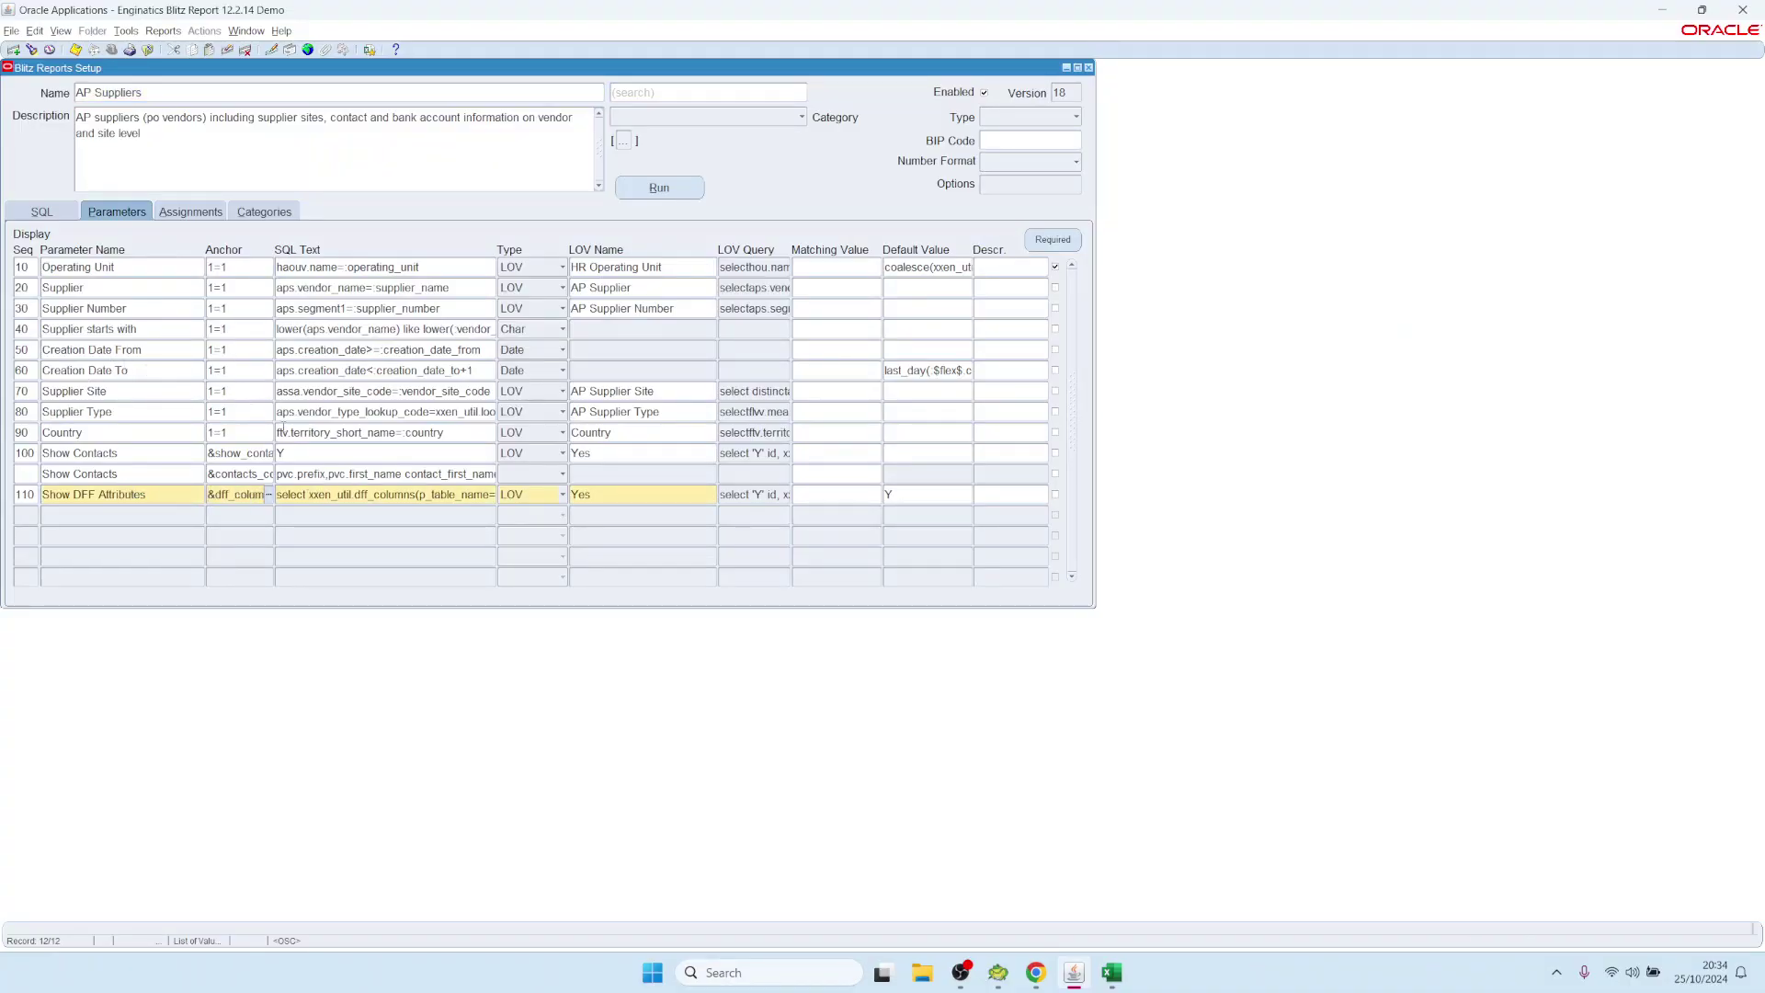
{"action": "double_click", "coordinate": [290, 494]}
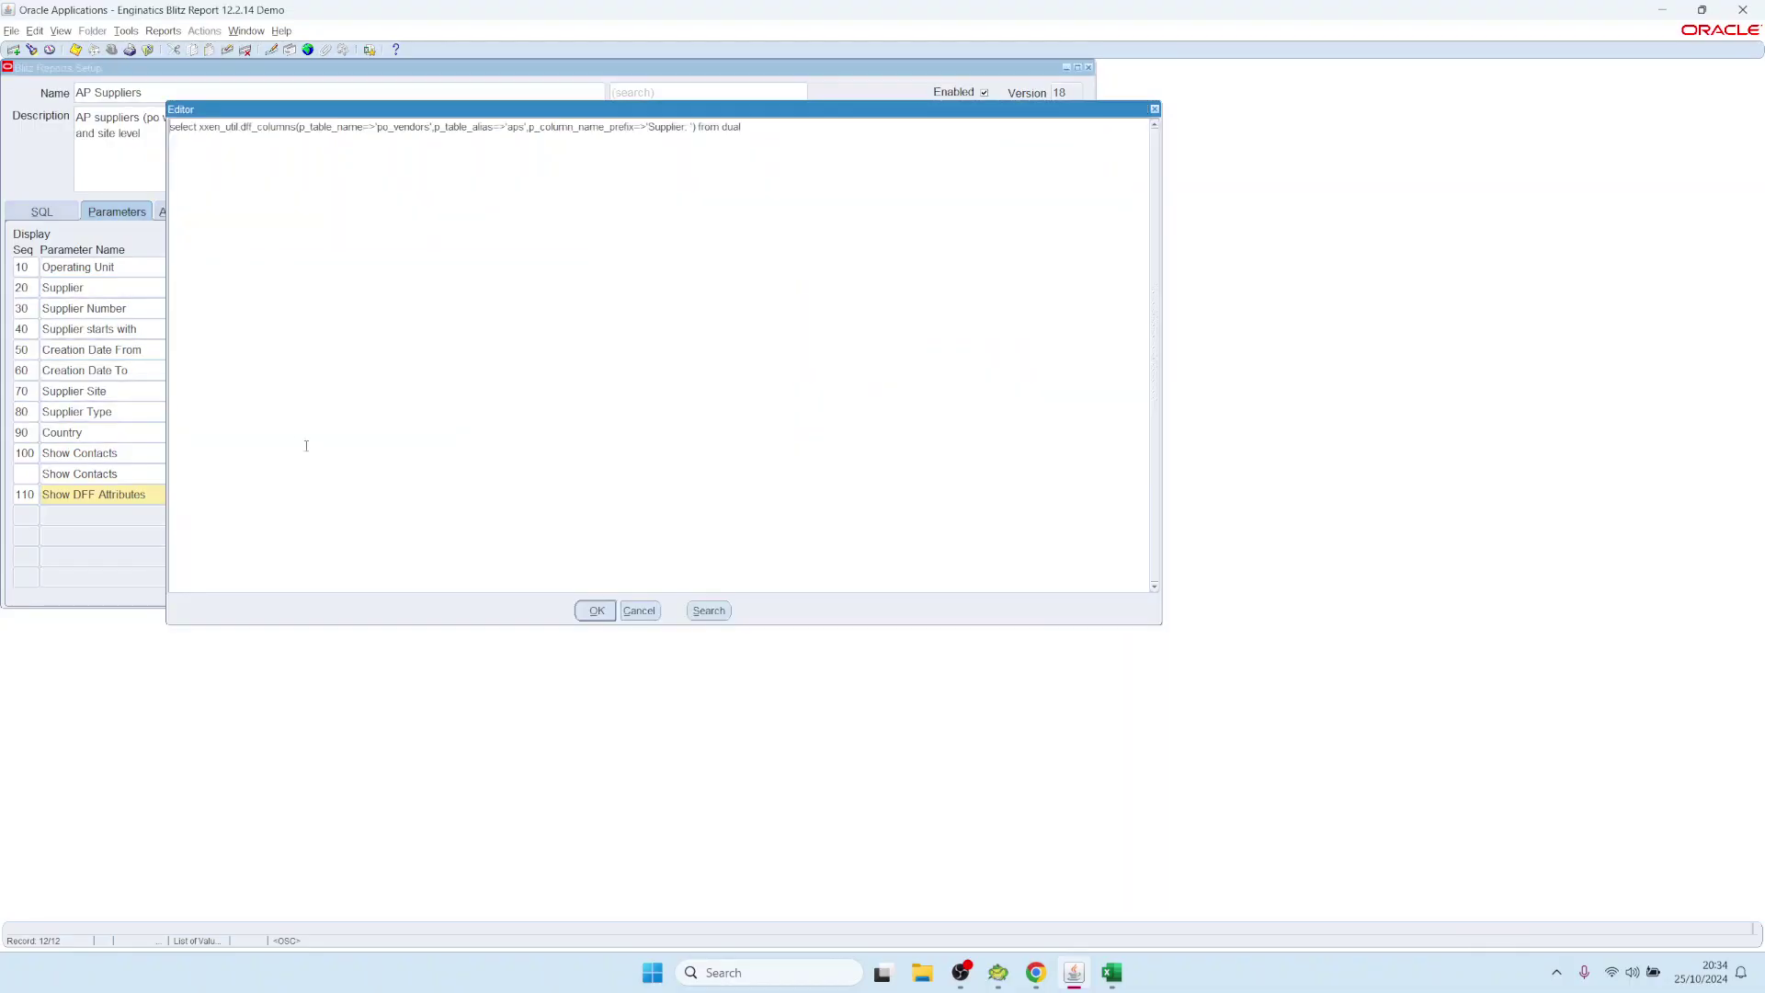
{"action": "left_click_drag", "start_coordinate": [199, 128], "coordinate": [696, 129]}
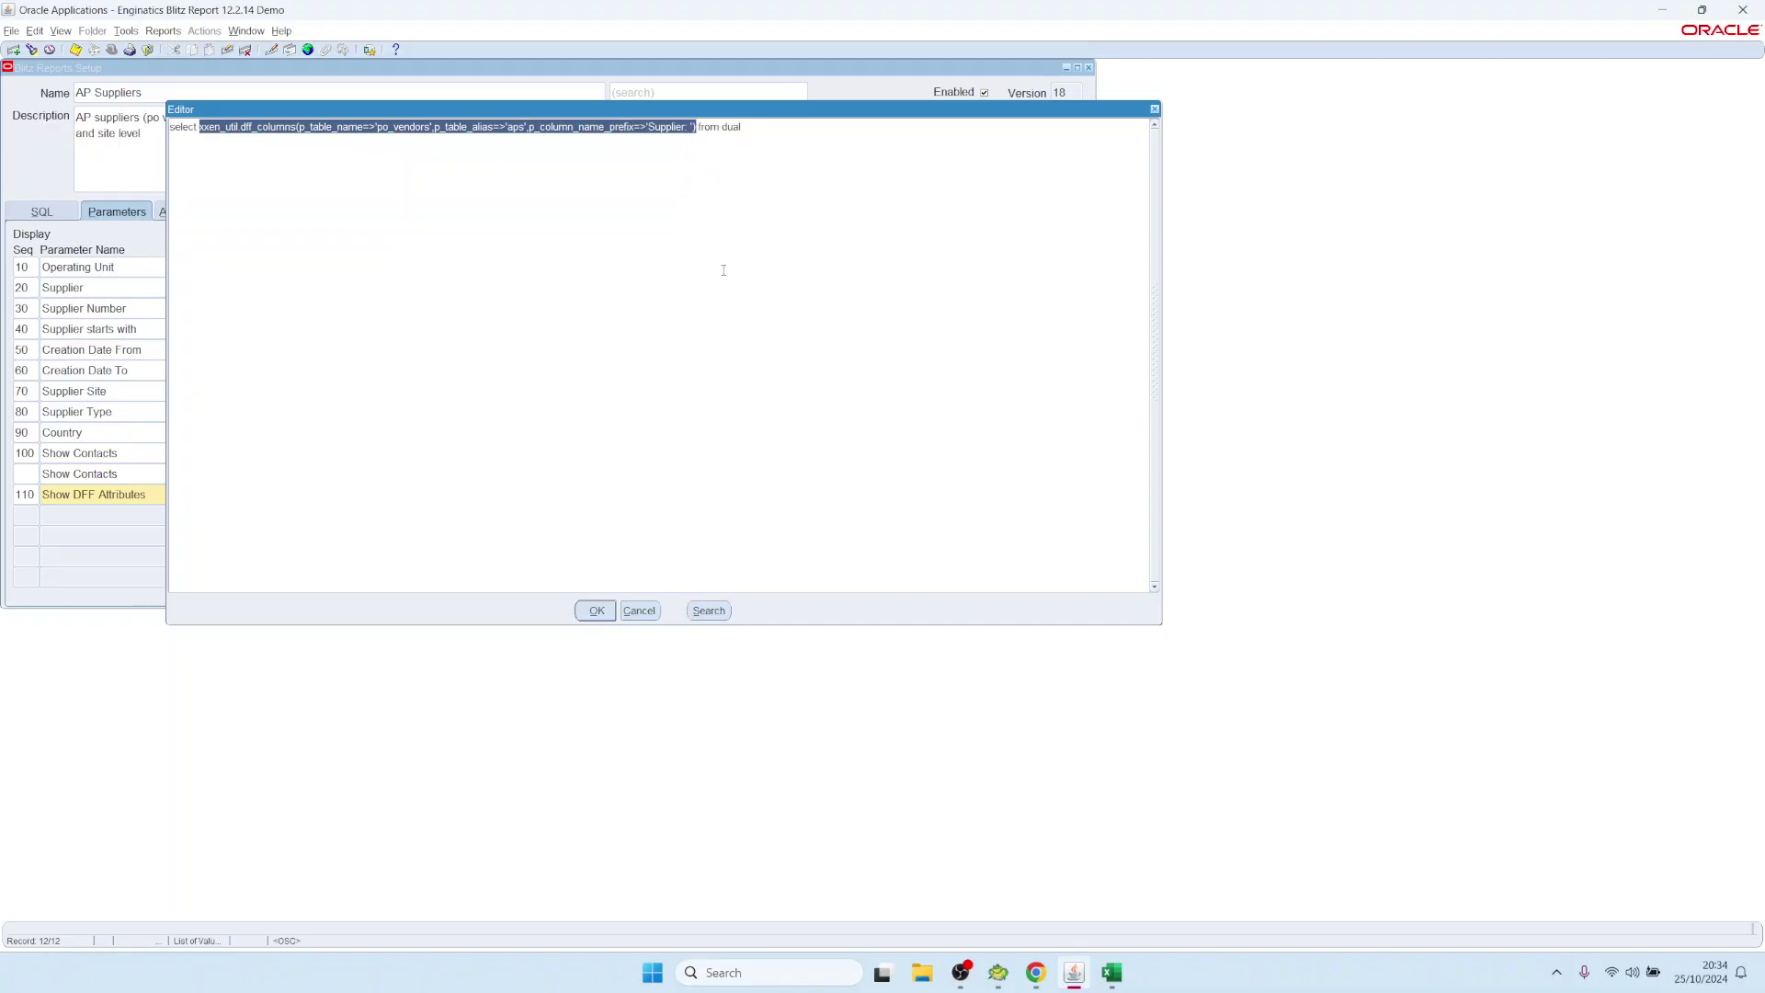
Copy the entire Show DFF Attributes SQL text, switch to Toad, replace the editor's query with it and execute it
{"action": "key", "text": "ctrl+a"}
{"action": "key", "text": "ctrl+c"}
{"action": "left_click", "coordinate": [998, 973]}
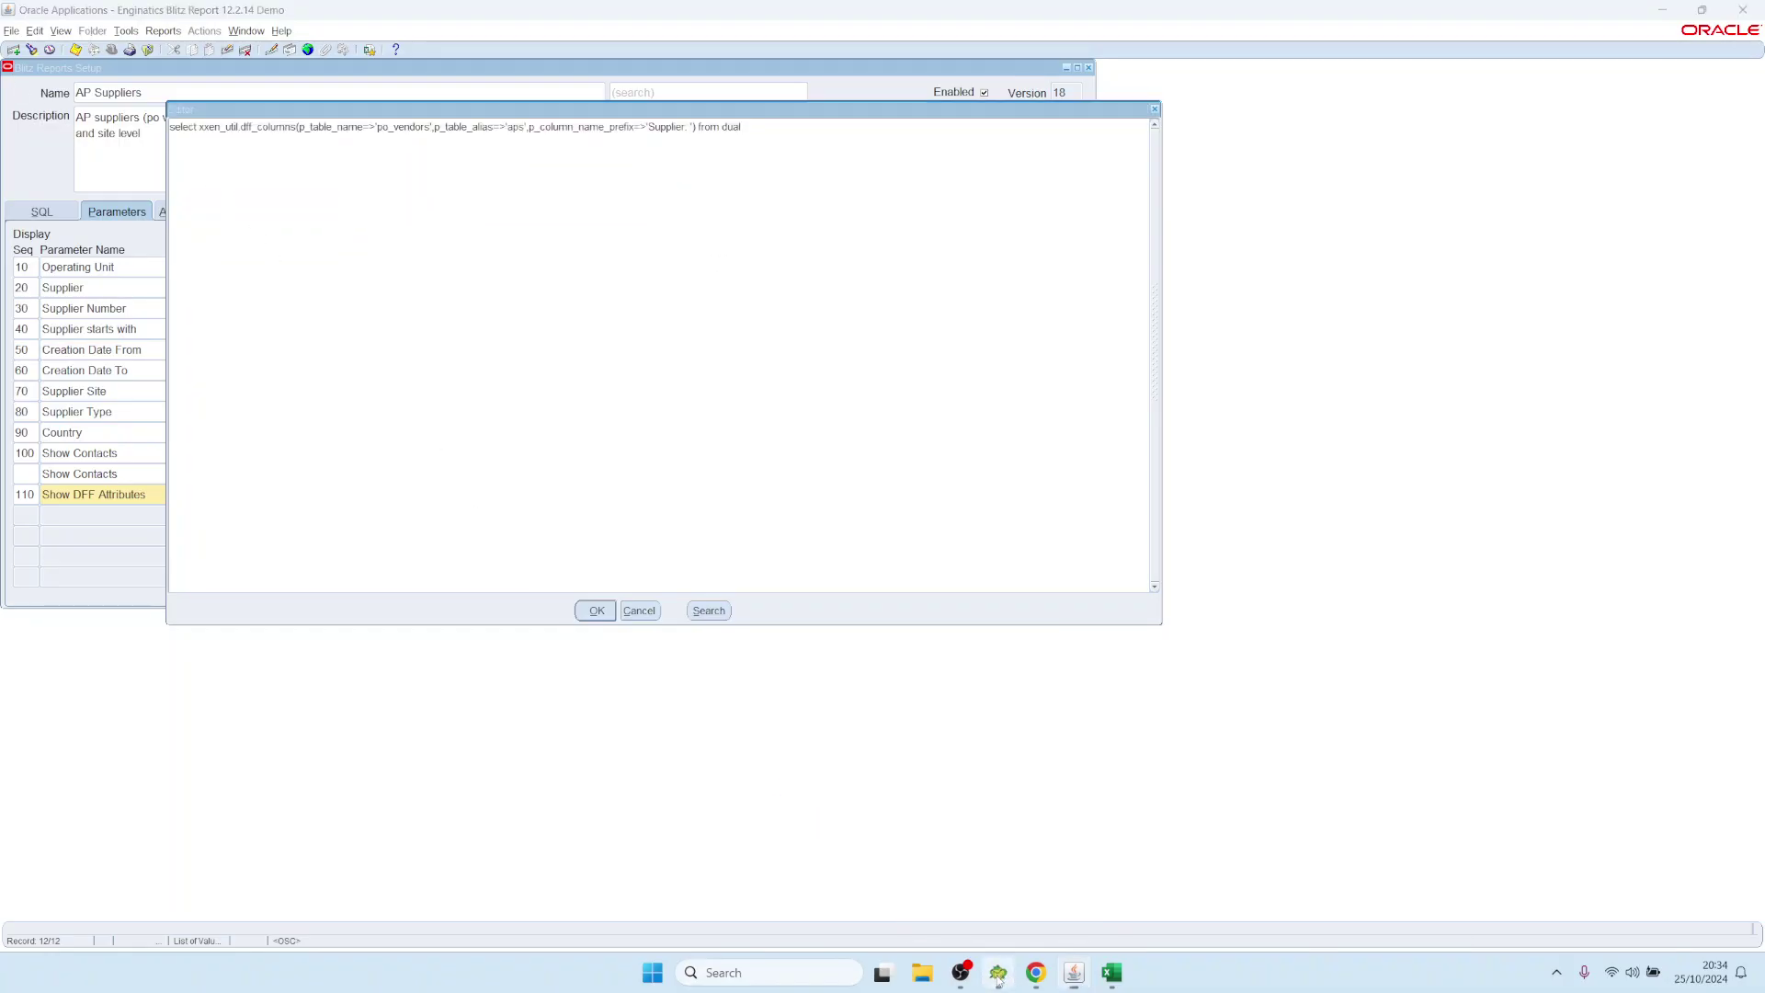
{"action": "key", "text": "ctrl+a"}
{"action": "key", "text": "ctrl+v"}
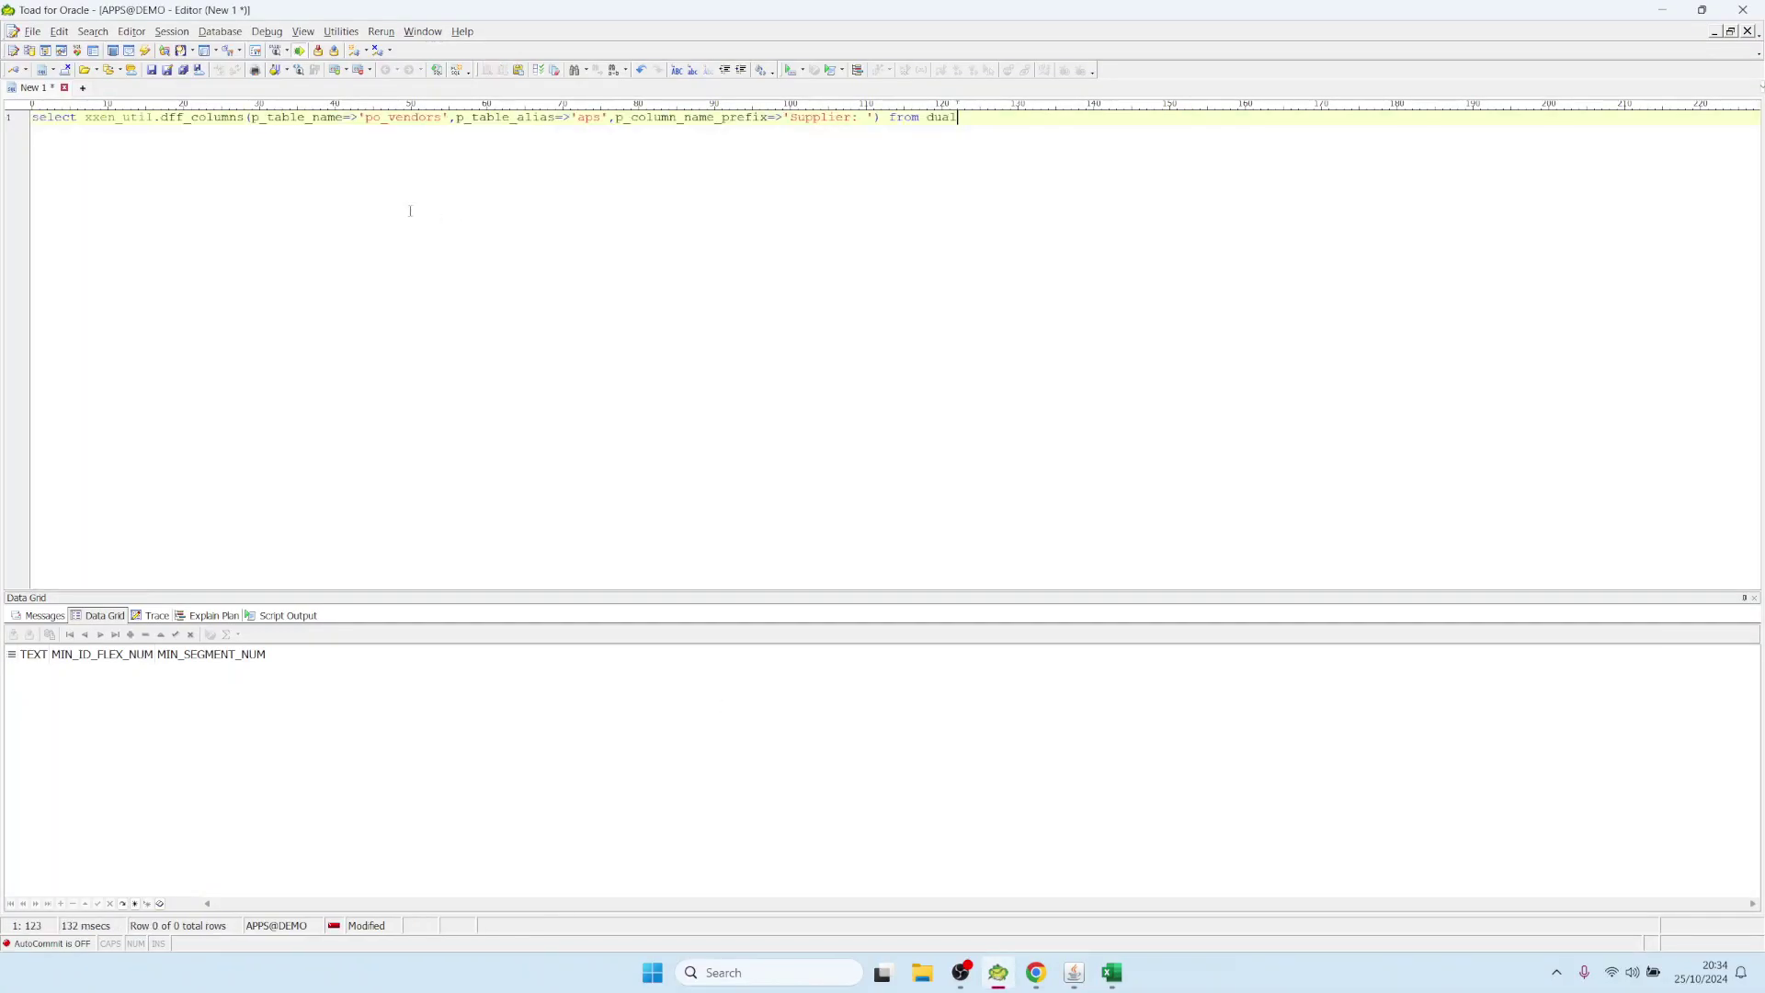
{"action": "key", "text": "F9"}
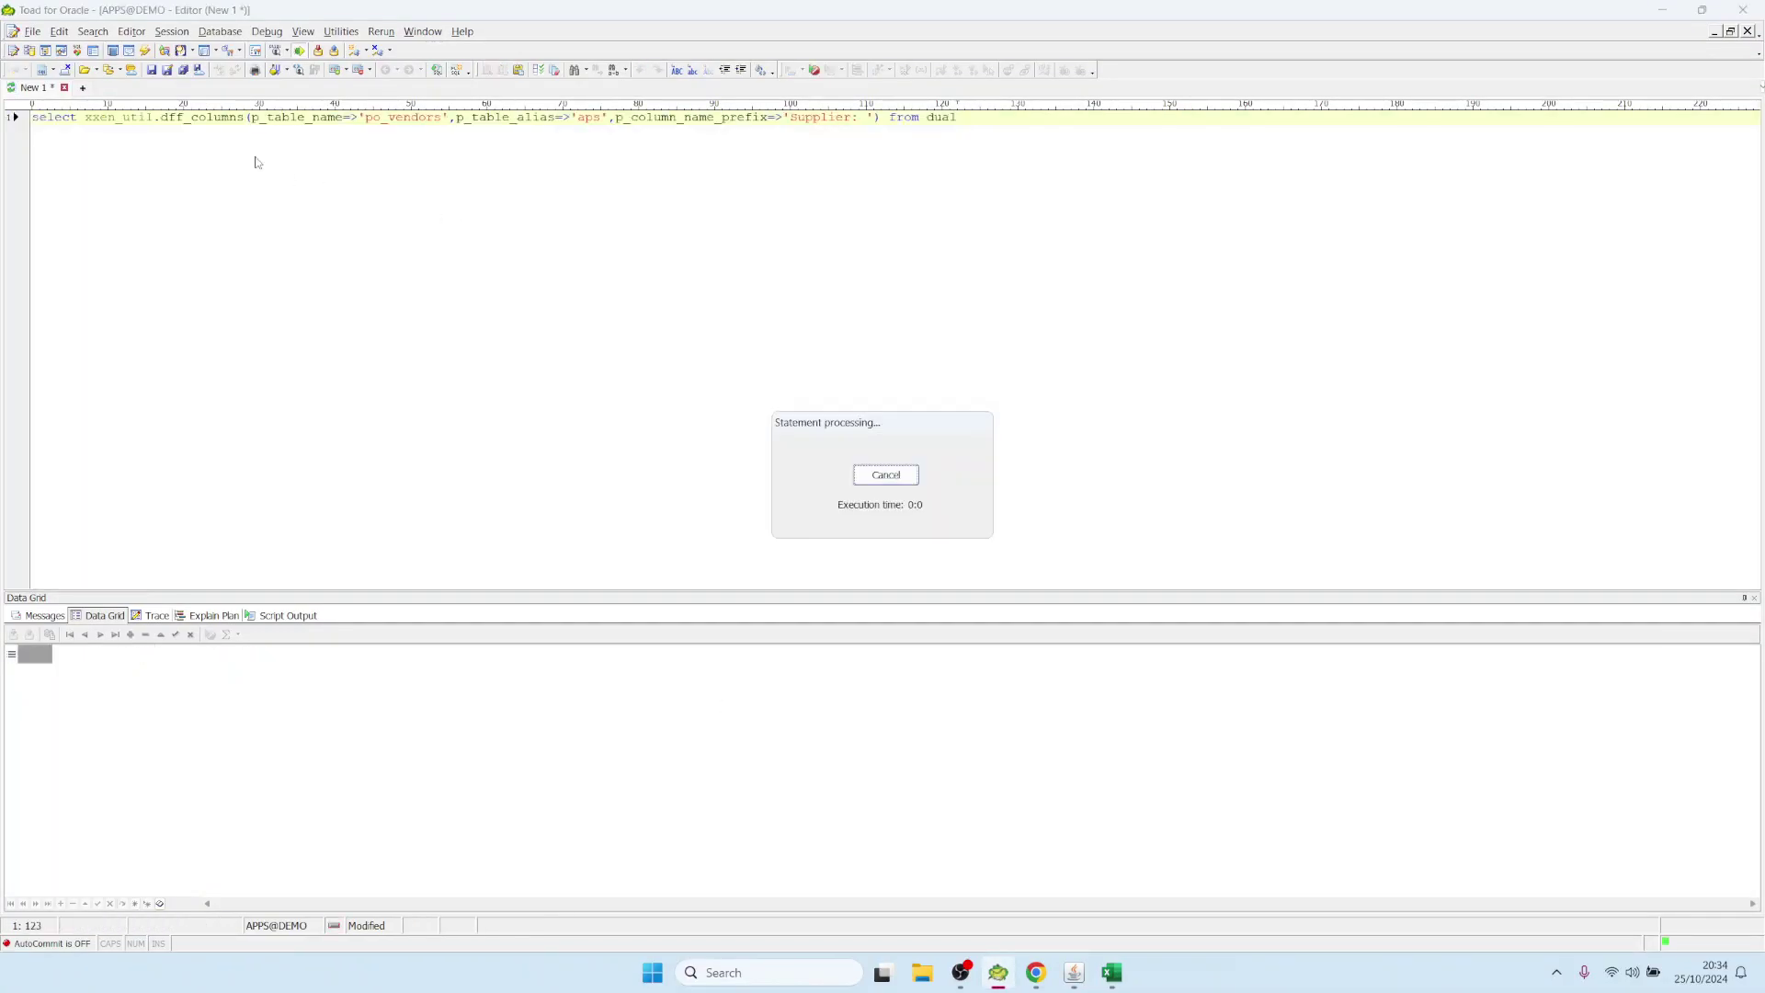
Open the returned CLOB value, examine its column expression and alias by highlighting each part, and close the popup
{"action": "double_click", "coordinate": [54, 674]}
{"action": "left_click_drag", "start_coordinate": [518, 239], "coordinate": [3, 195]}
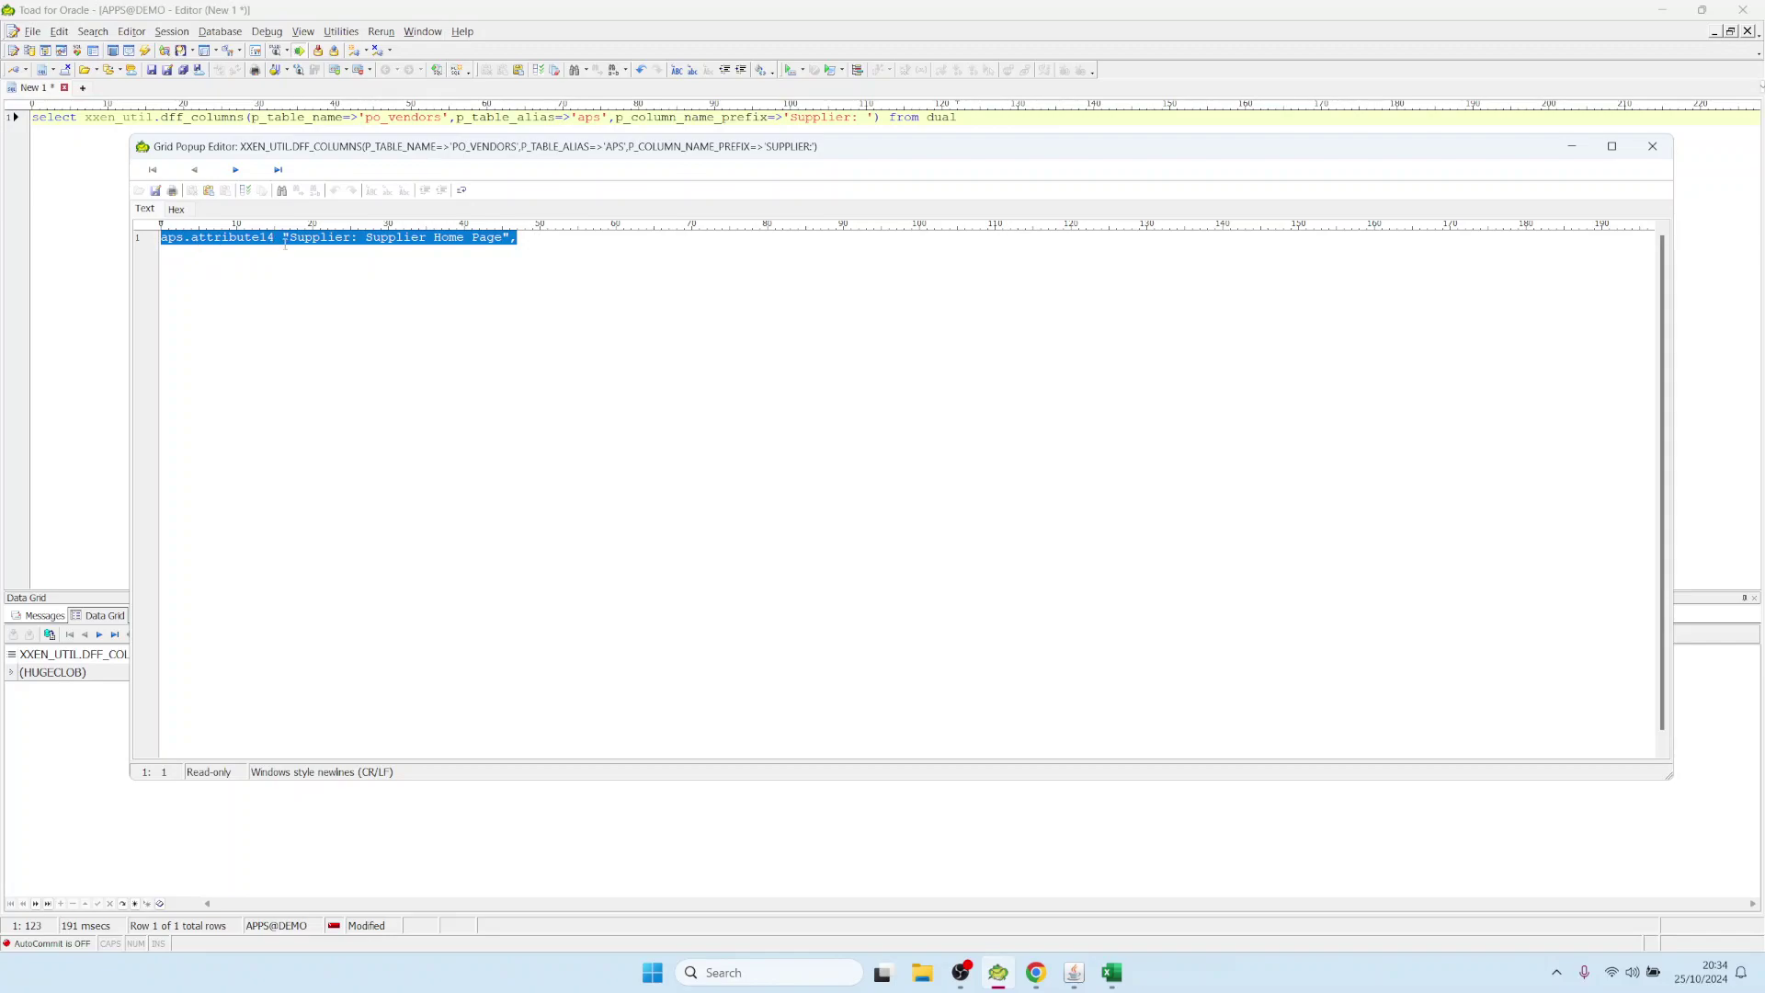
{"action": "key", "text": "Down"}
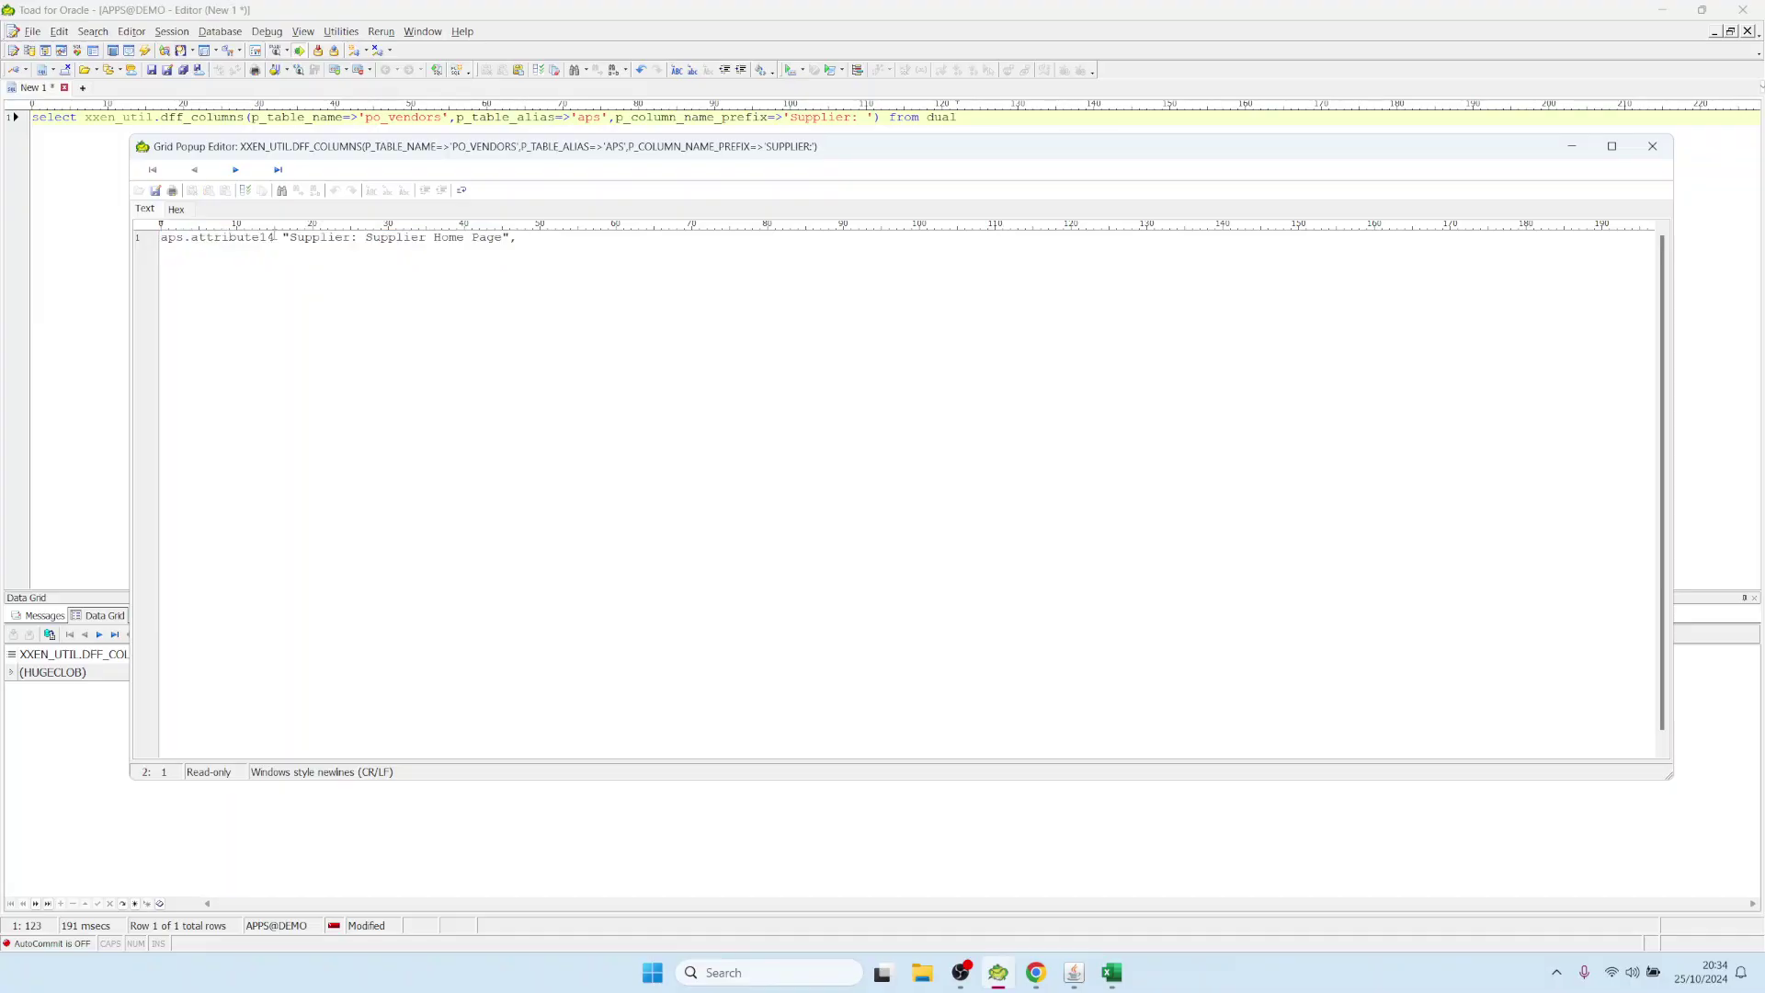
{"action": "left_click_drag", "start_coordinate": [273, 236], "coordinate": [150, 223]}
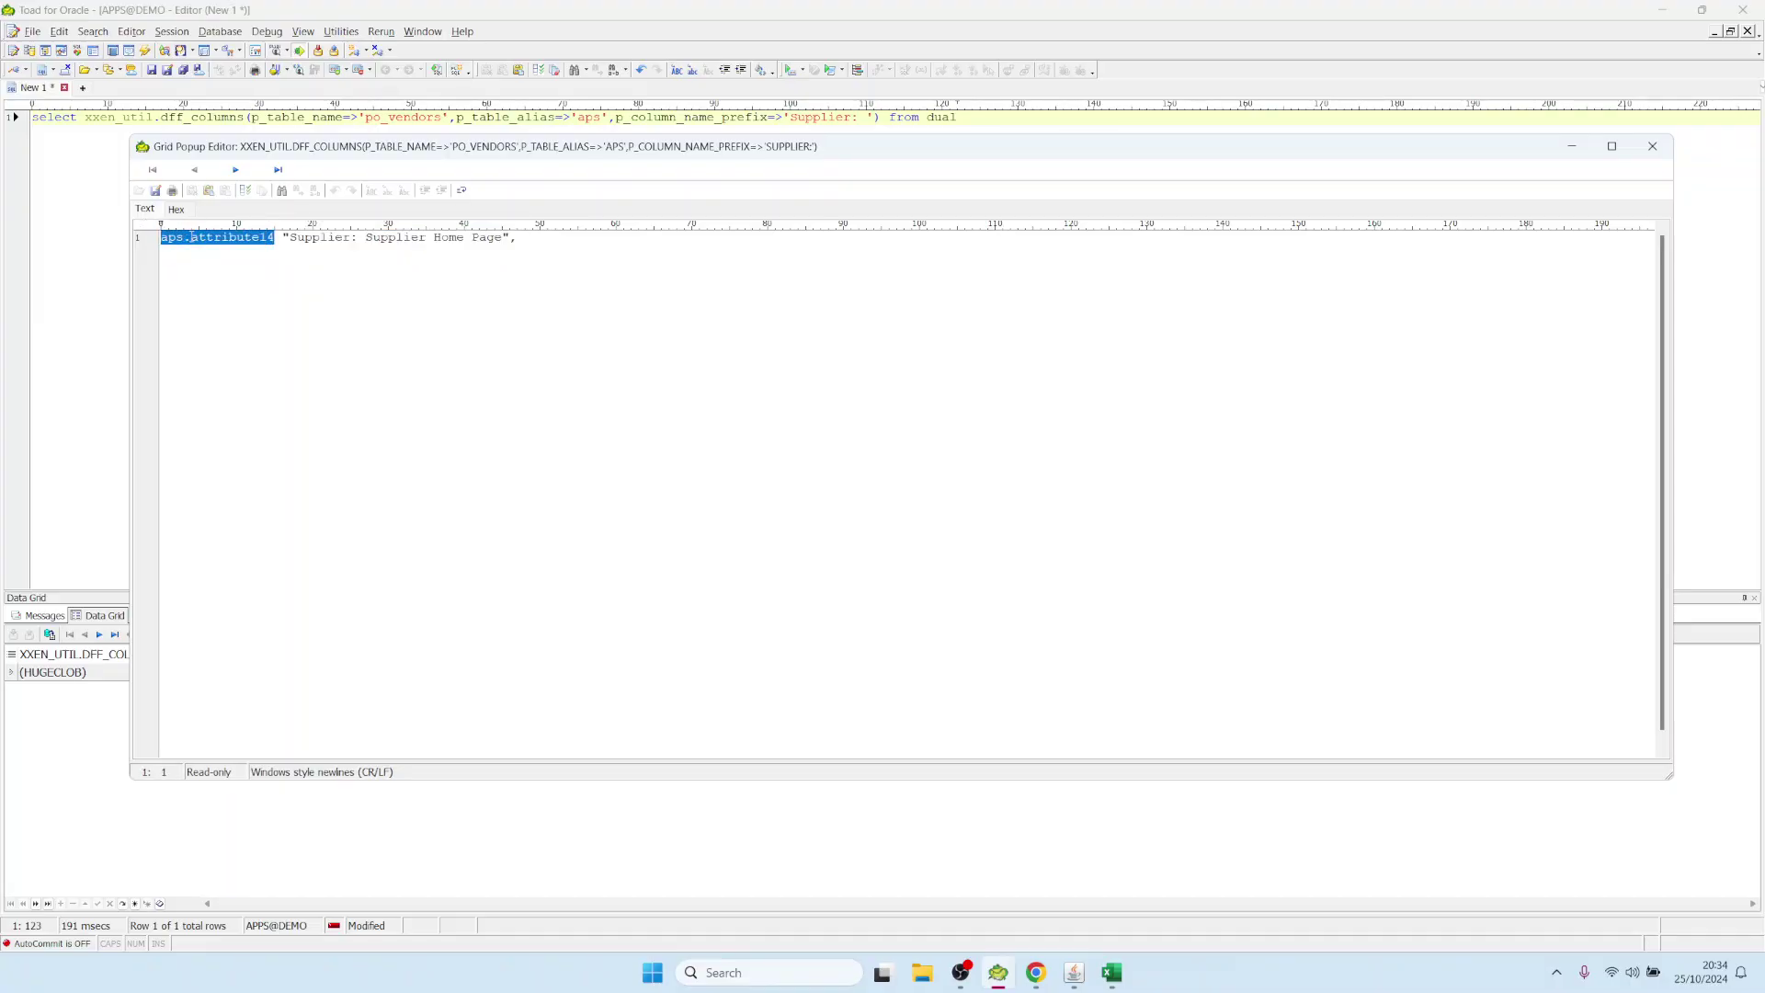
{"action": "left_click_drag", "start_coordinate": [290, 237], "coordinate": [502, 237]}
{"action": "left_click", "coordinate": [552, 241]}
{"action": "key", "text": "Escape"}
Switch to Oracle Applications, close the SQL text unchanged and run AP Suppliers for Vision Operations with Show DFF Attributes set to Yes
{"action": "left_click", "coordinate": [1074, 972]}
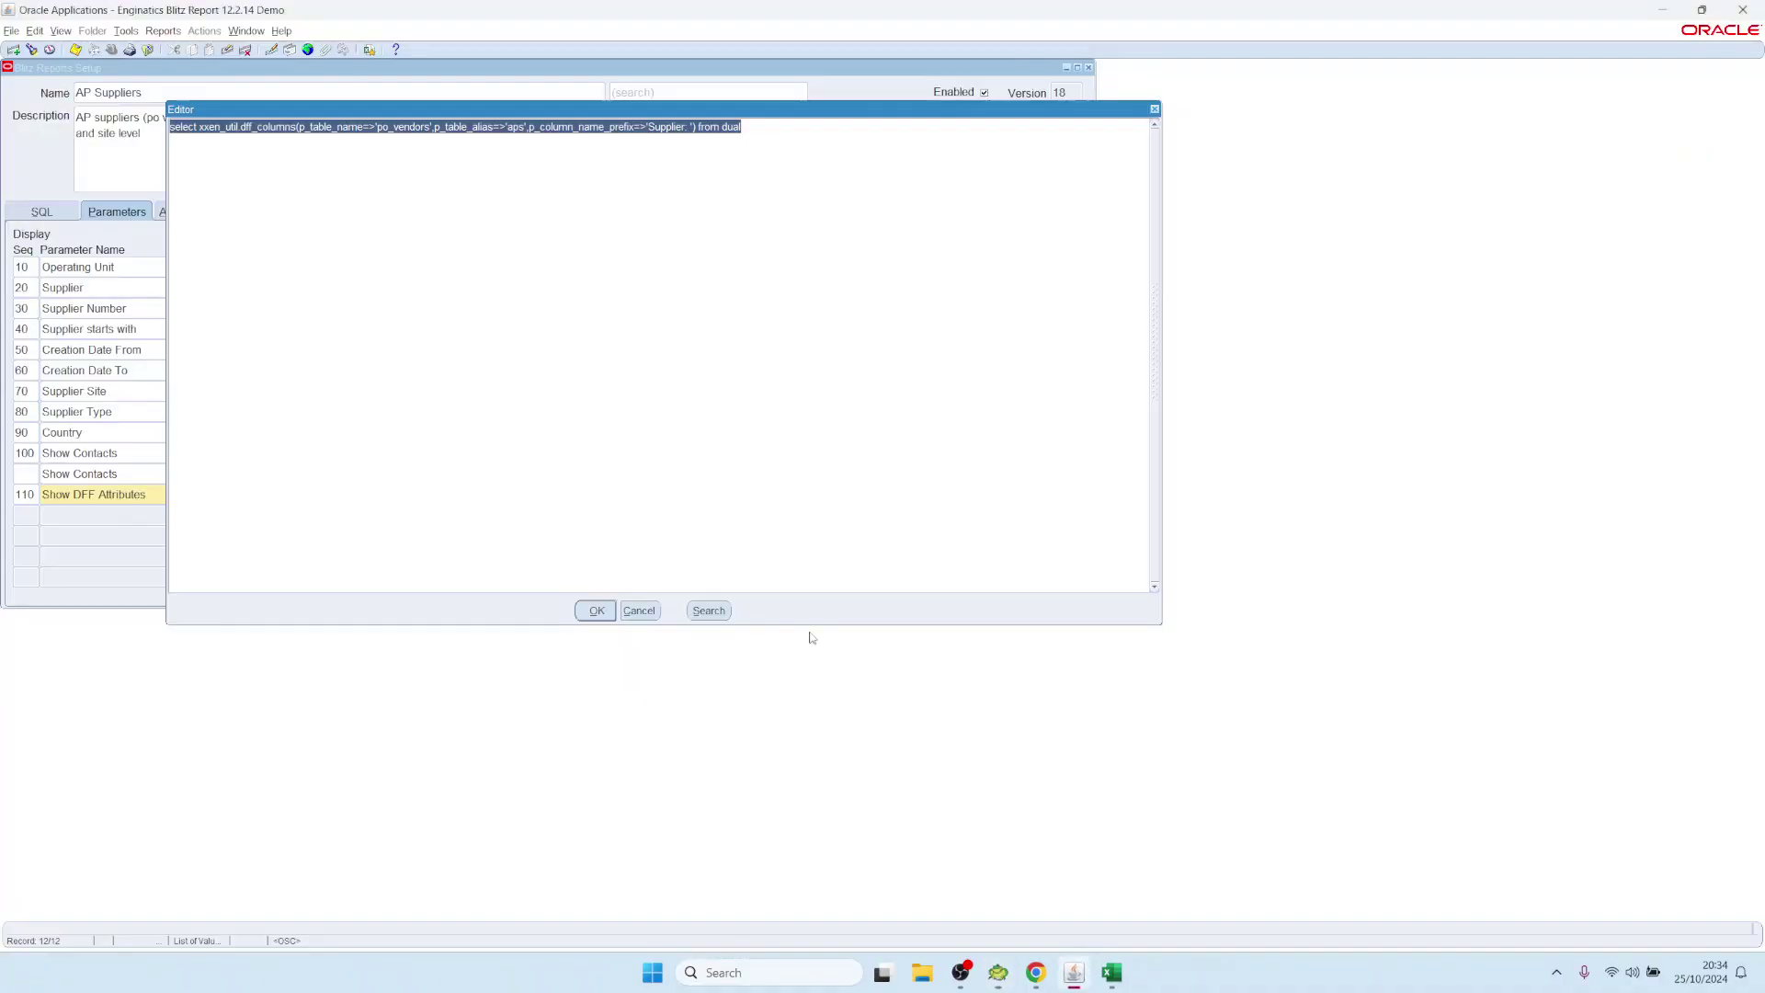
{"action": "left_click", "coordinate": [653, 613]}
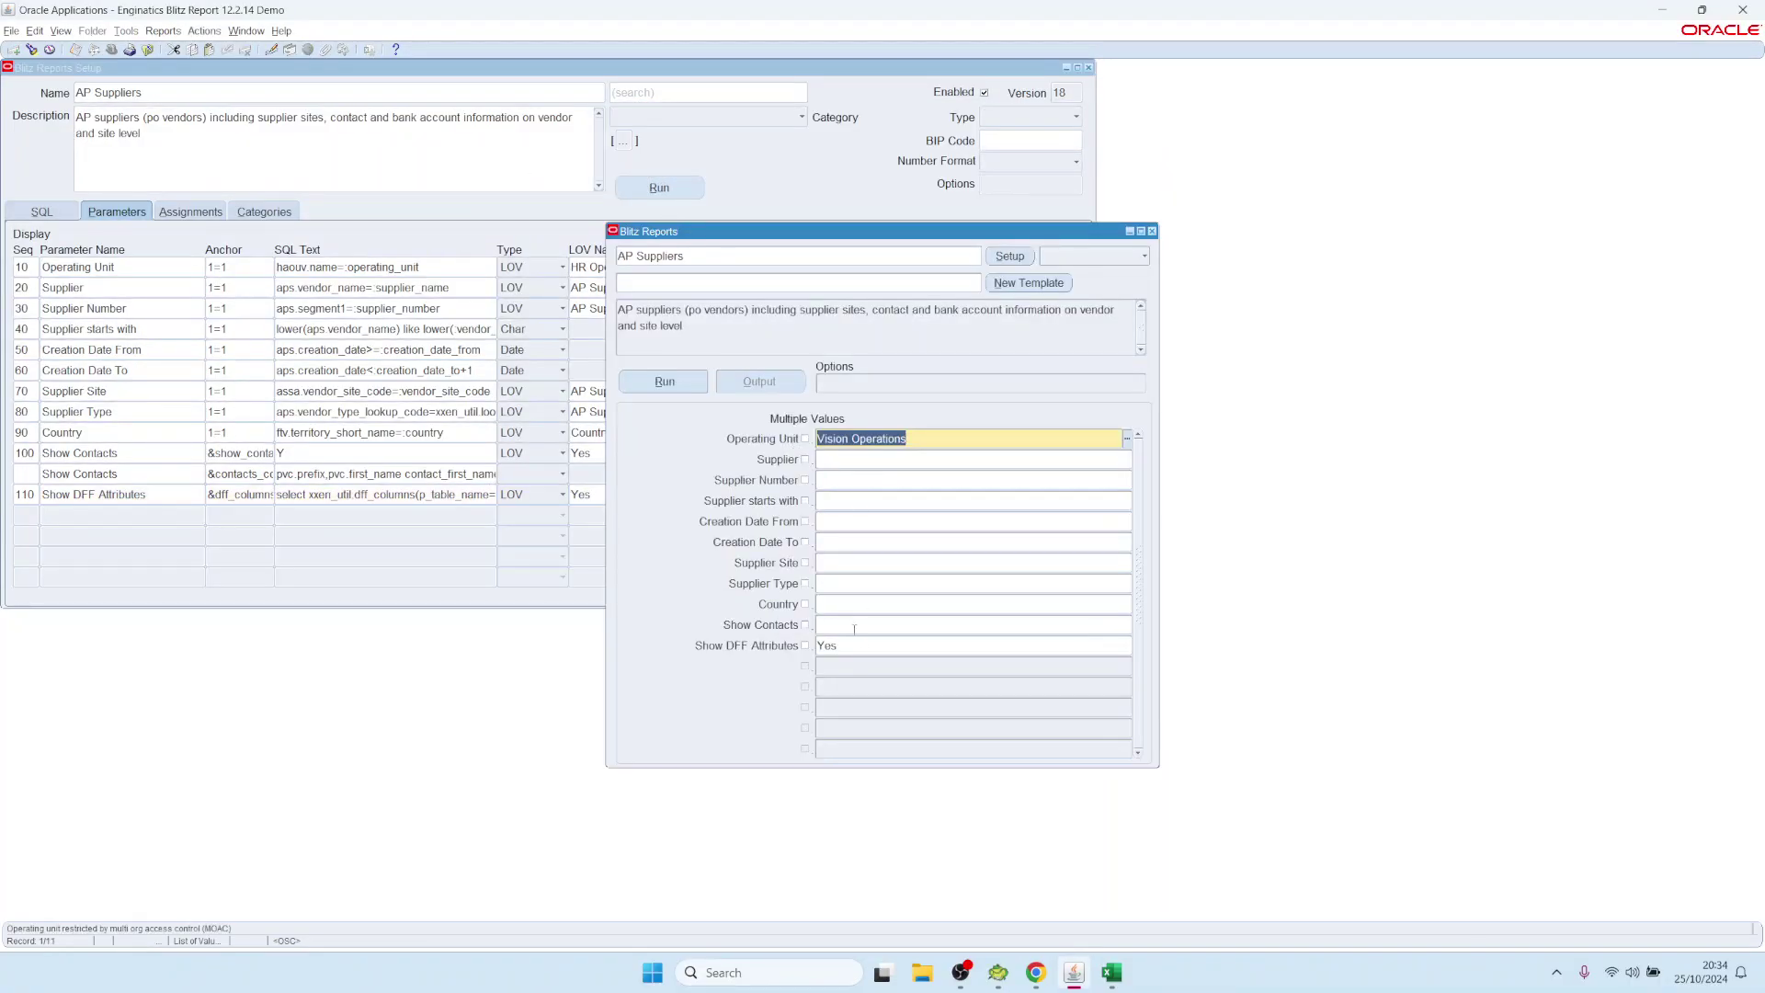
{"action": "left_click", "coordinate": [844, 646]}
{"action": "left_click", "coordinate": [674, 378]}
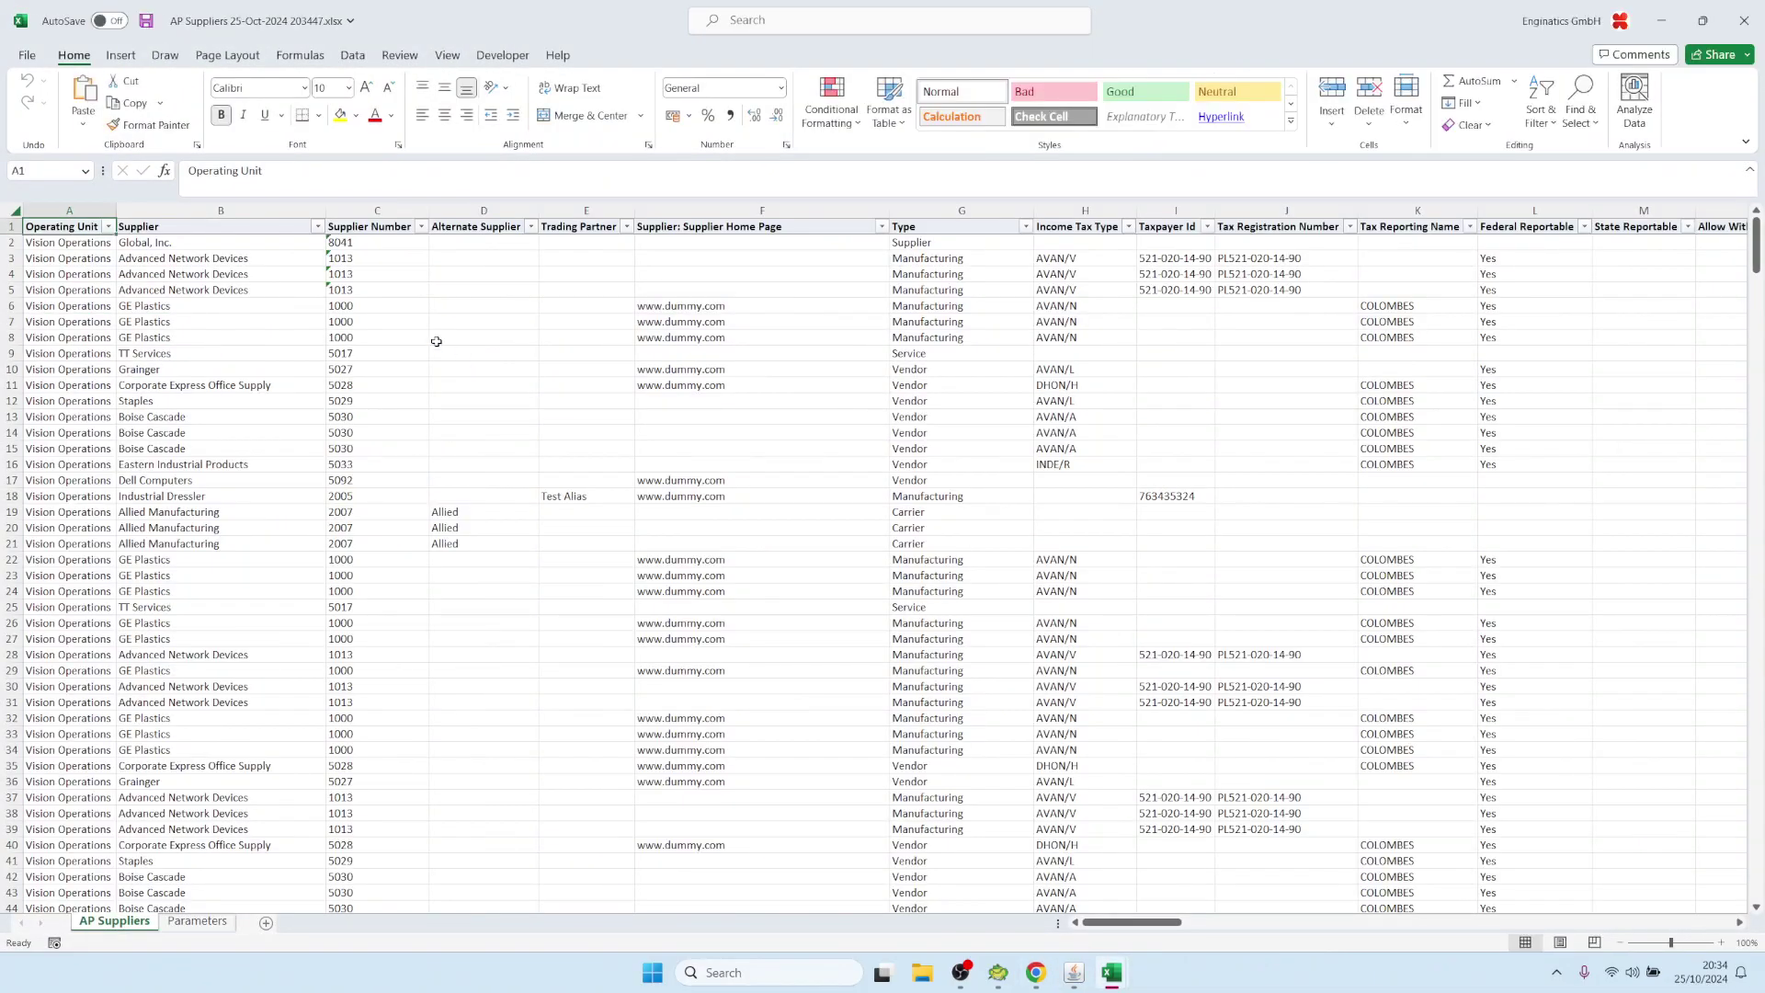
Examine the Supplier: Supplier Home Page column and its values in the AP Suppliers output workbook
{"action": "left_click", "coordinate": [728, 213]}
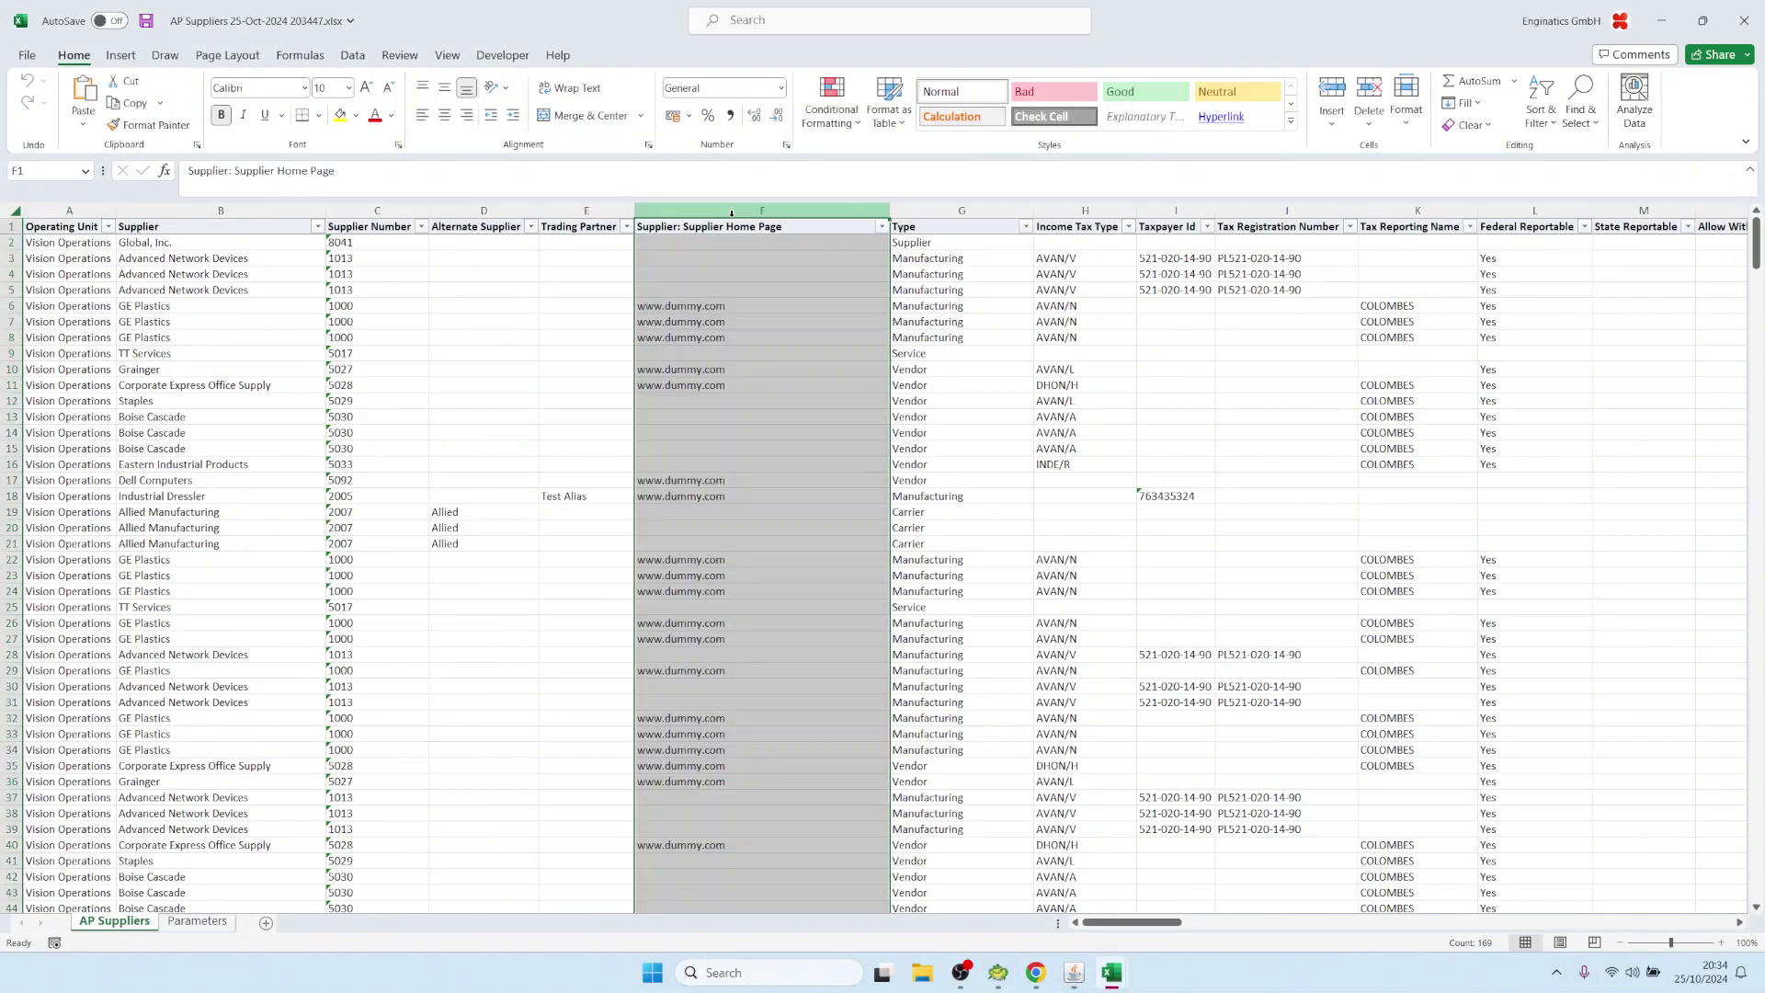
{"action": "scroll", "coordinate": [716, 399], "scroll_direction": "down", "scroll_amount": 1}
{"action": "left_click", "coordinate": [715, 398]}
{"action": "left_click_drag", "start_coordinate": [715, 291], "coordinate": [751, 872]}
{"action": "left_click", "coordinate": [752, 547]}
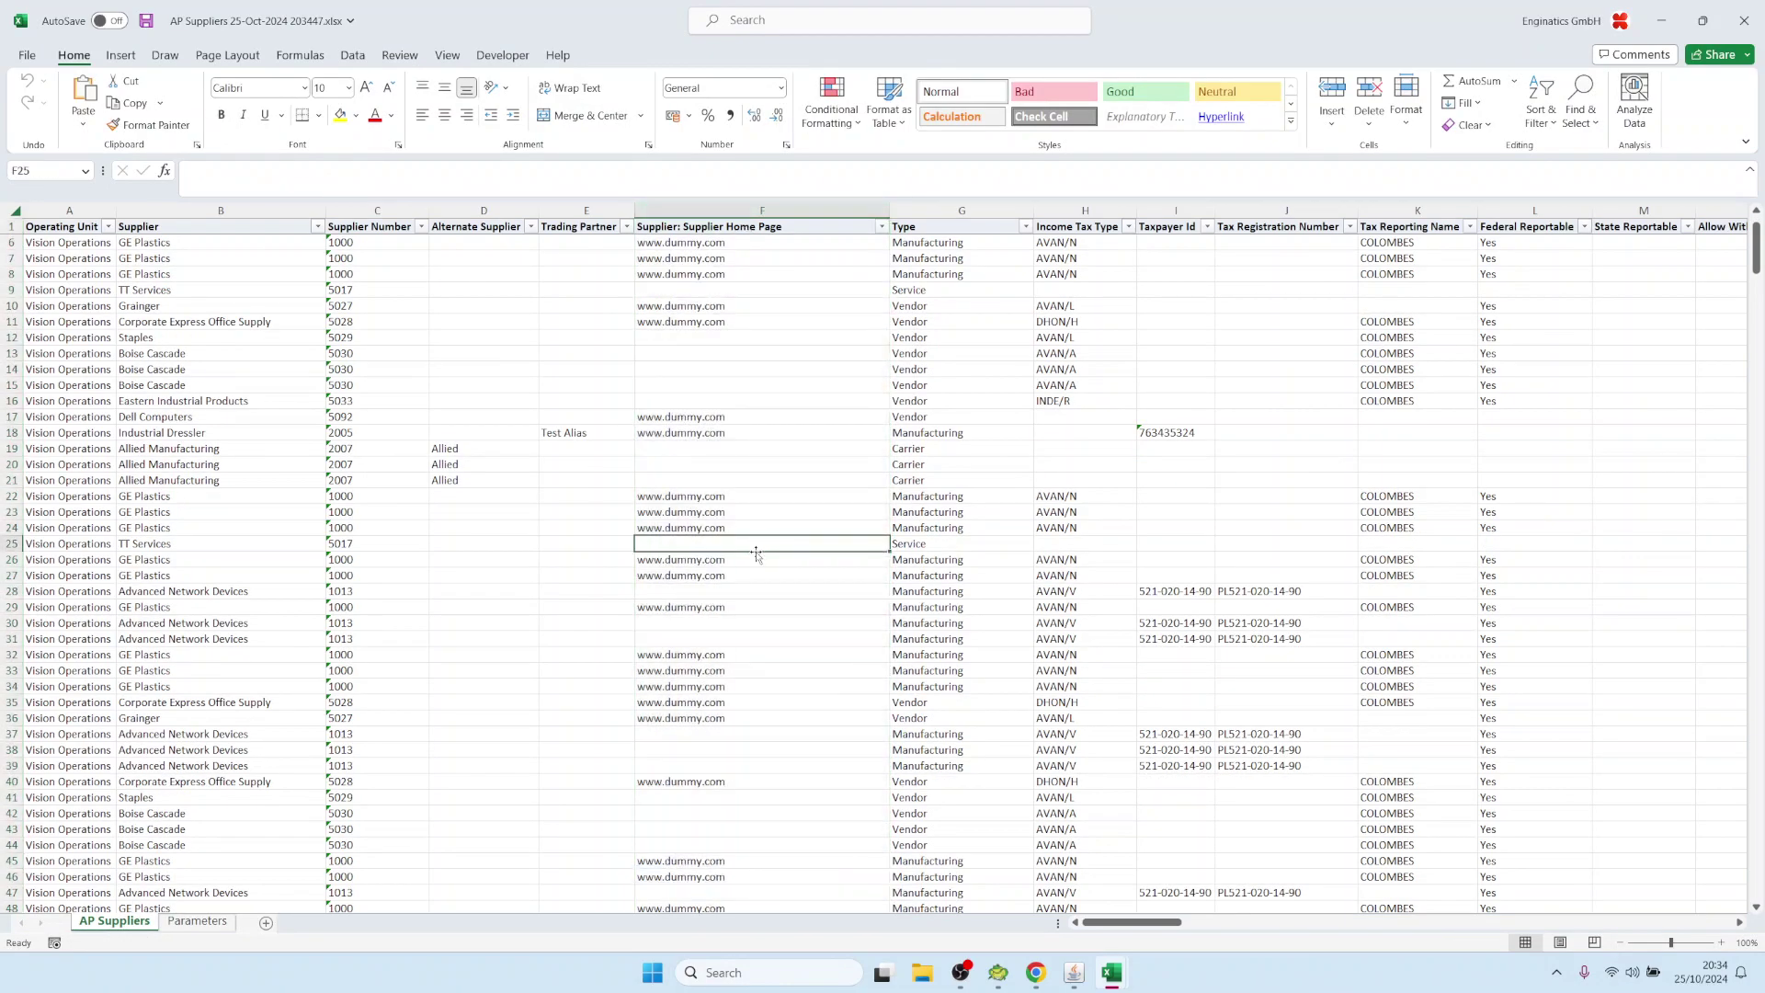
Switch to Oracle Applications, open the latest AP Suppliers request's log and highlight the aps.attribute14 column line in its SQL
{"action": "mouse_move", "coordinate": [1074, 972]}
{"action": "left_click", "coordinate": [1072, 890]}
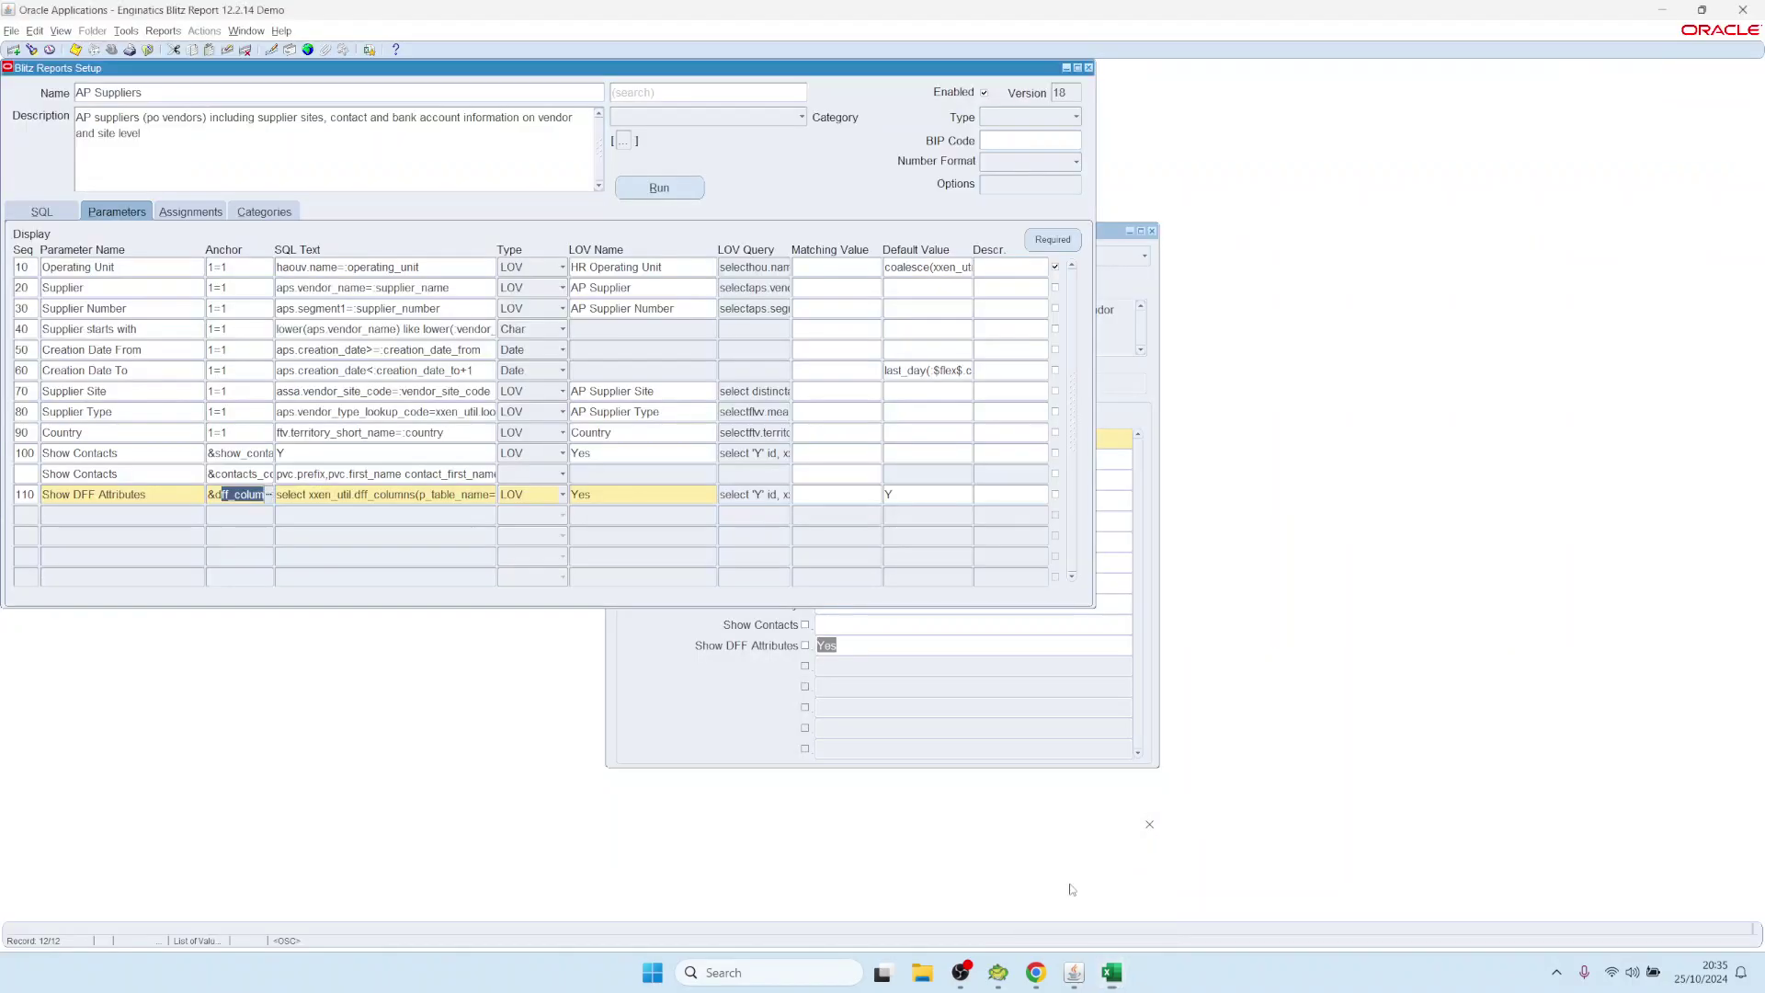
{"action": "left_click", "coordinate": [61, 30]}
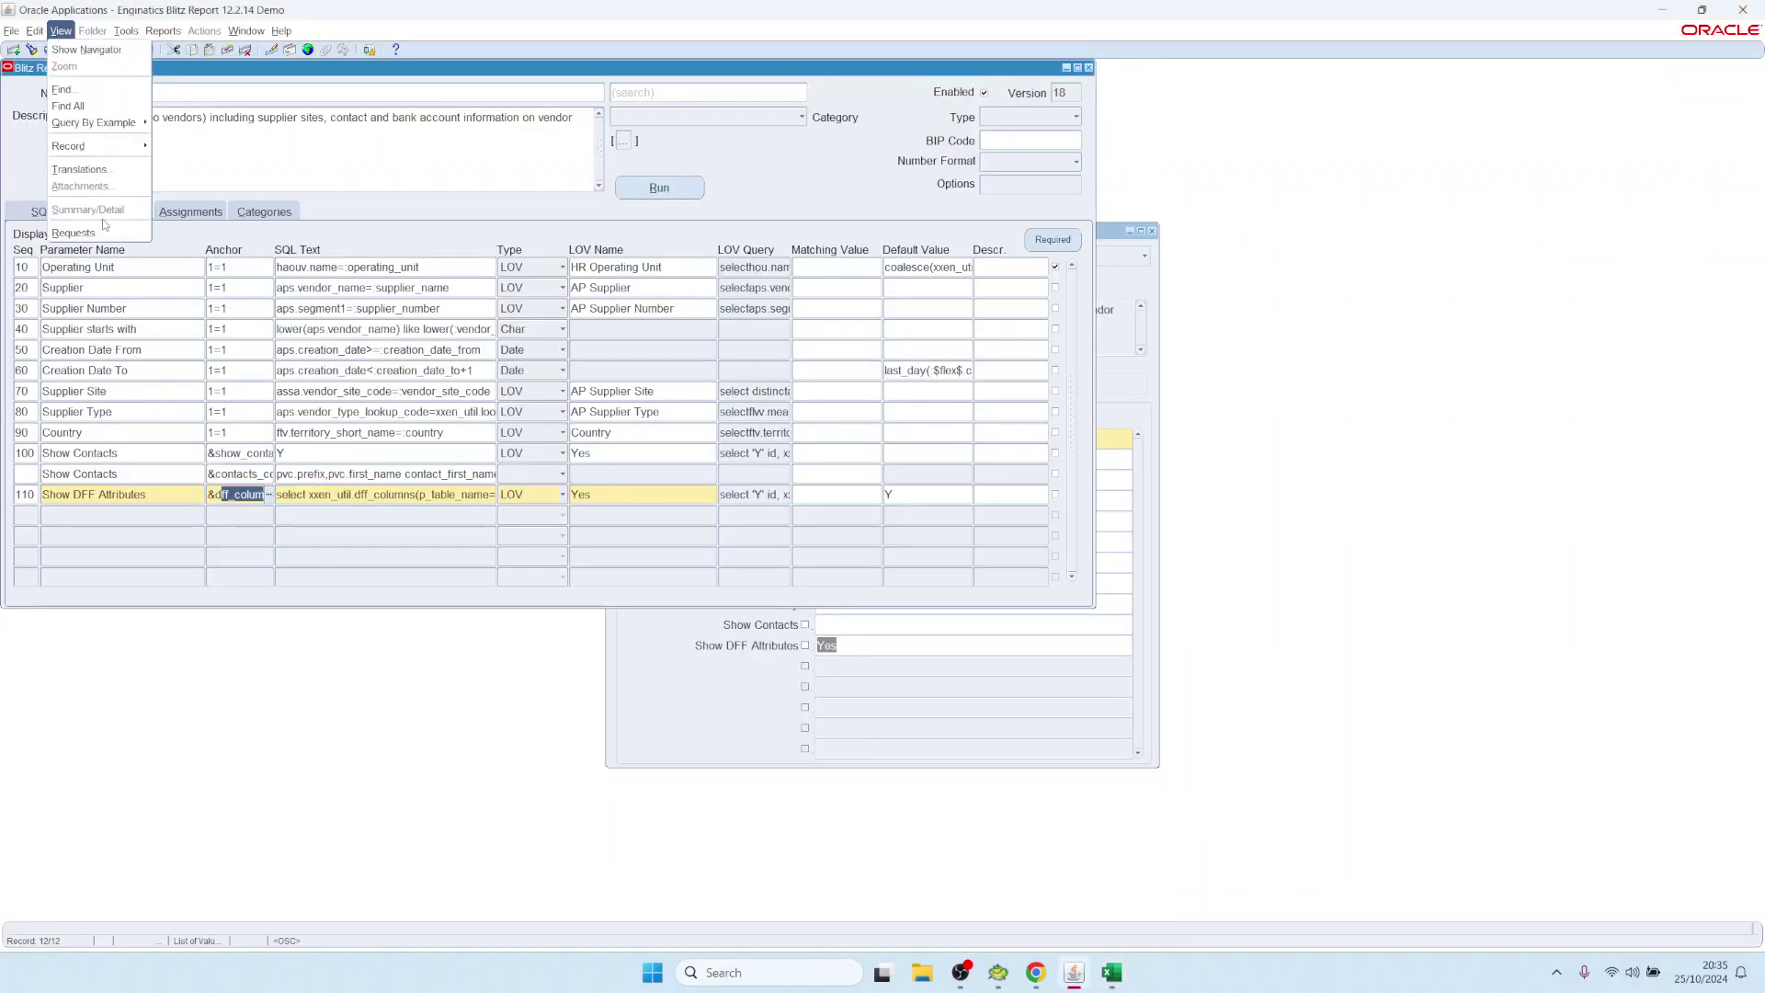
{"action": "left_click", "coordinate": [92, 234]}
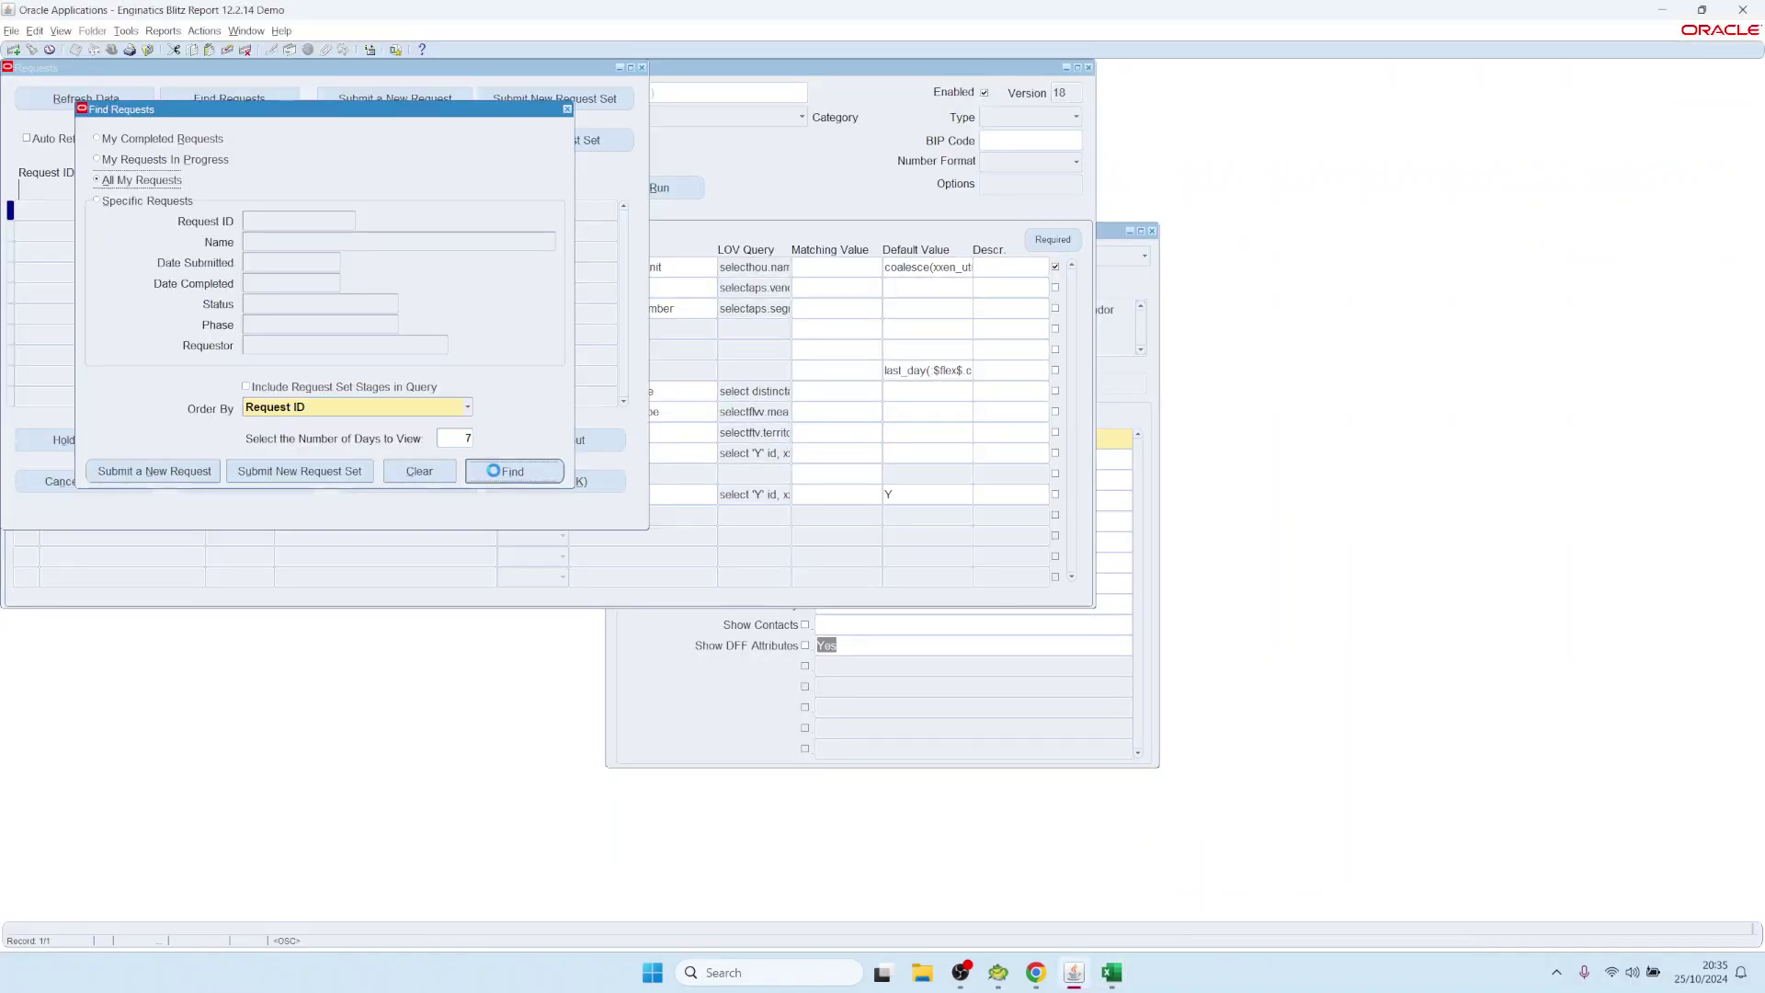
{"action": "left_click", "coordinate": [496, 471]}
{"action": "left_click", "coordinate": [515, 475]}
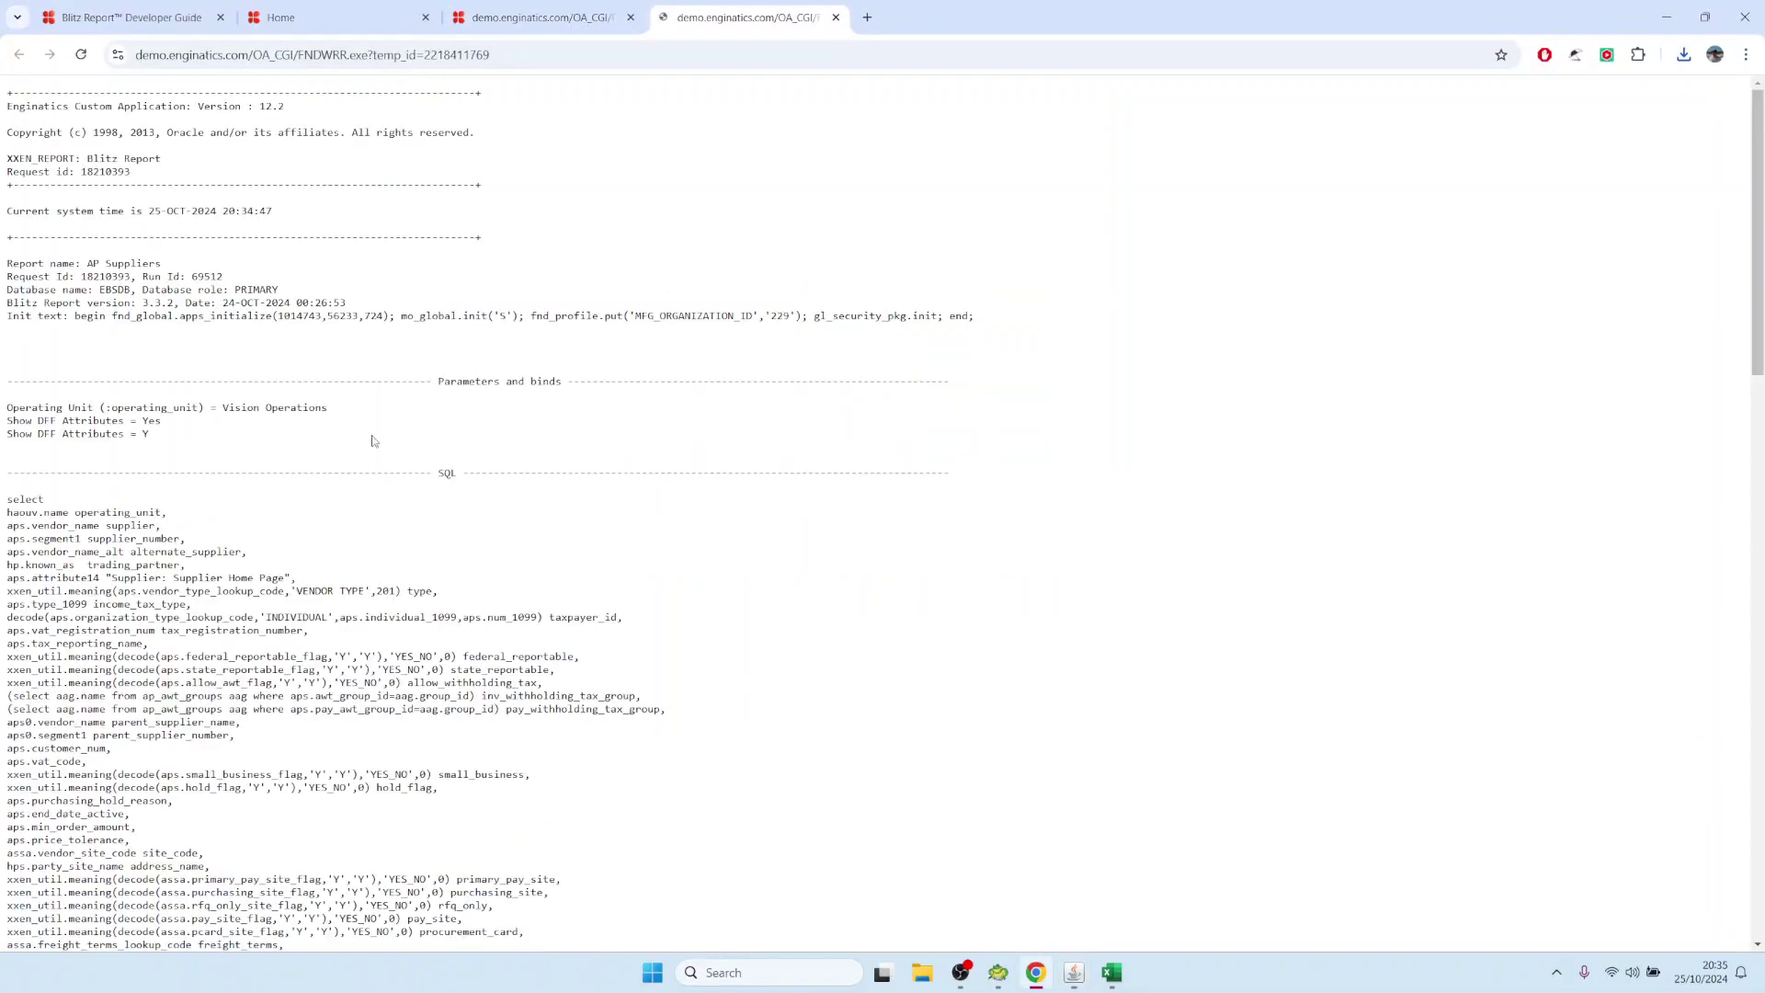
{"action": "scroll", "coordinate": [158, 464], "scroll_direction": "down", "scroll_amount": 3}
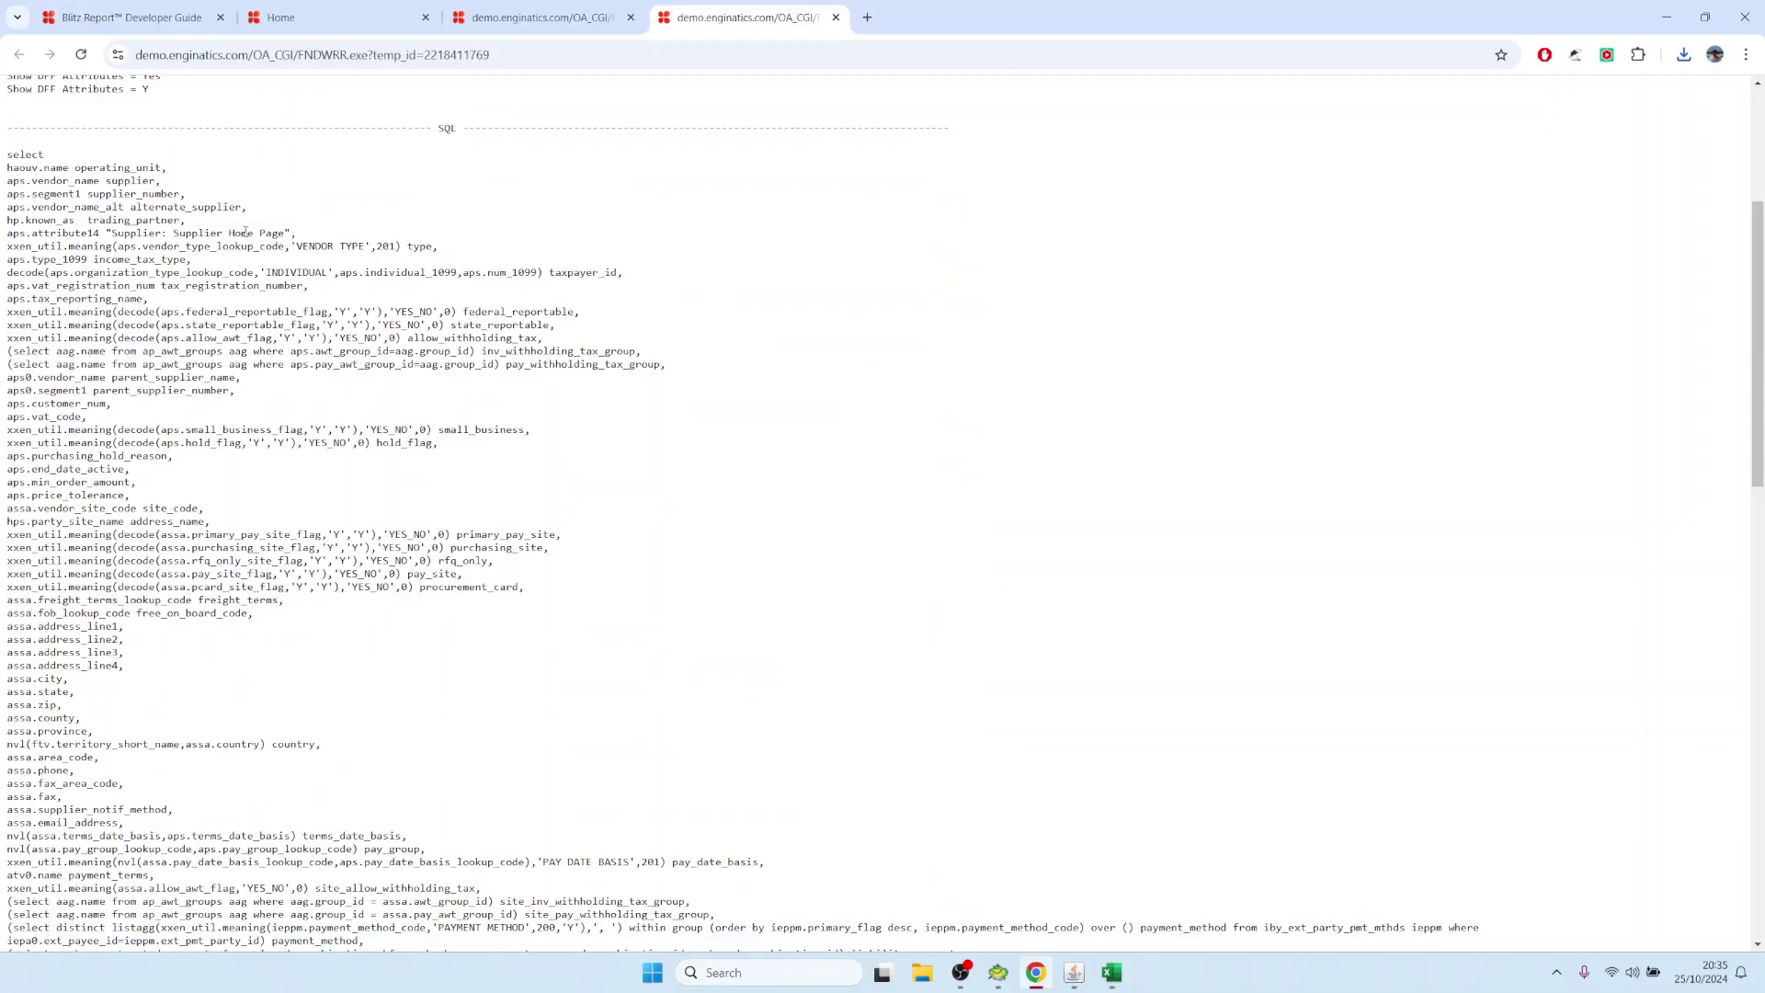
{"action": "left_click_drag", "start_coordinate": [308, 237], "coordinate": [5, 233]}
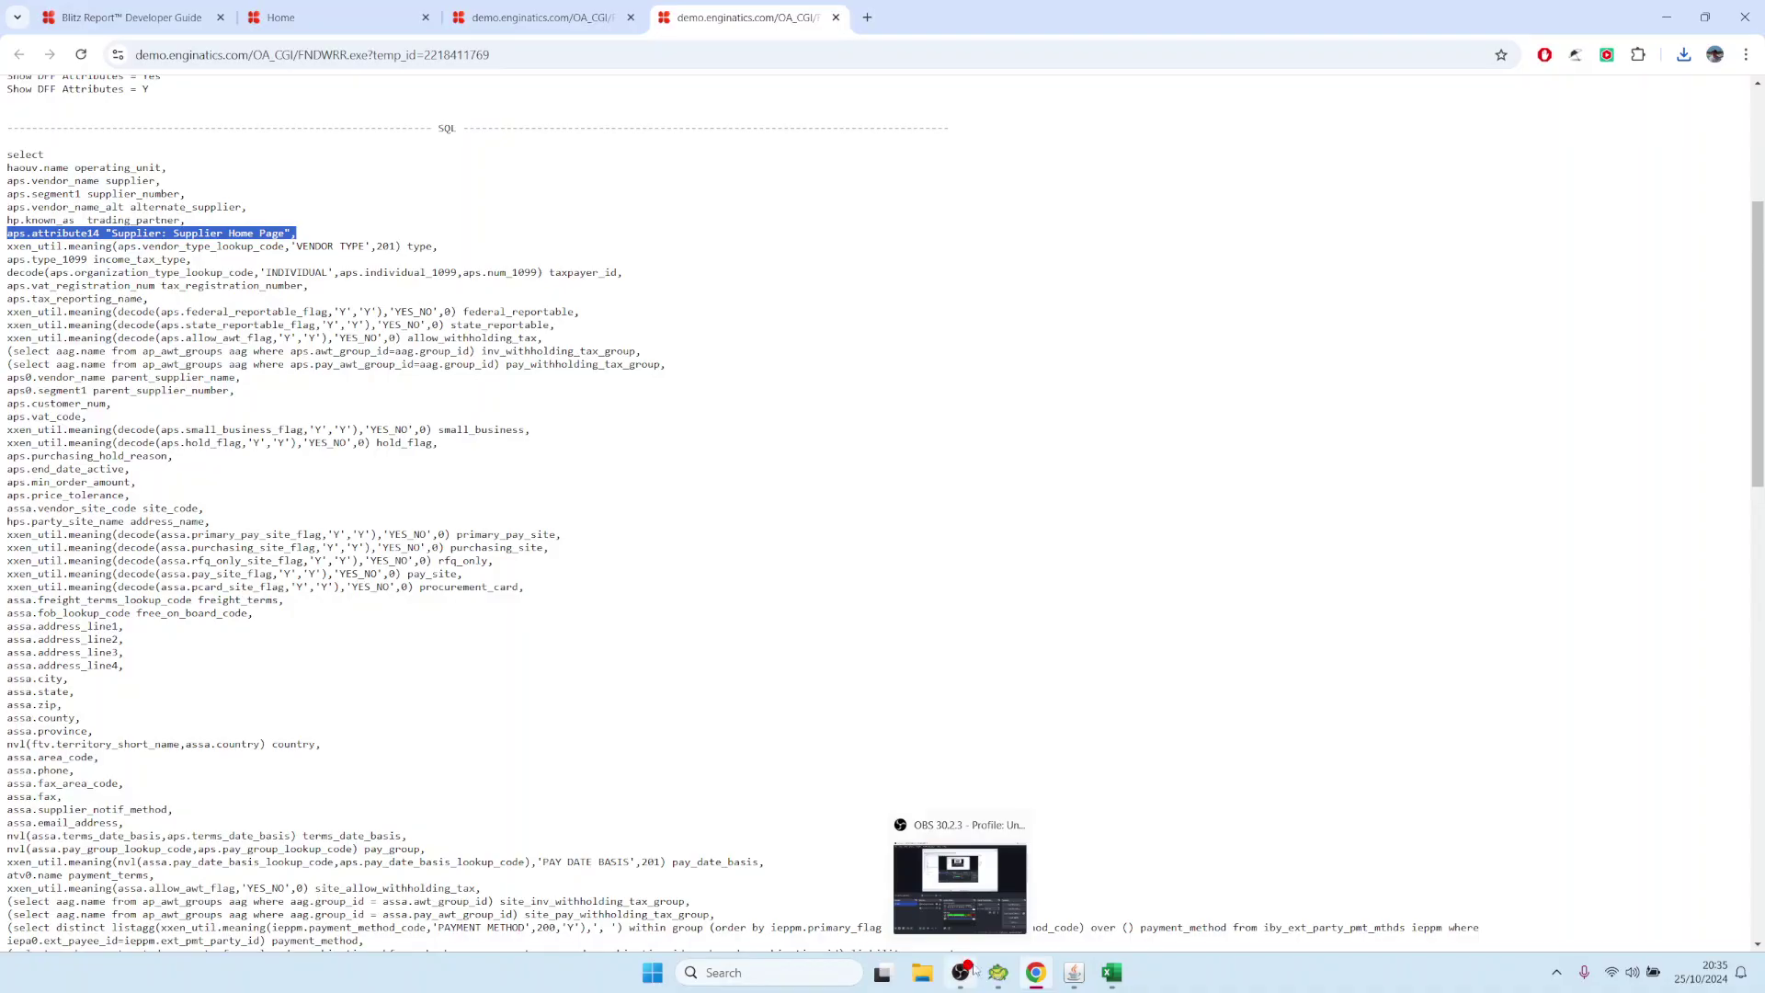
Return to Oracle Applications, close the request list and highlight the &dff_columns anchor in the AP Suppliers report's SQL
{"action": "left_click", "coordinate": [1001, 975]}
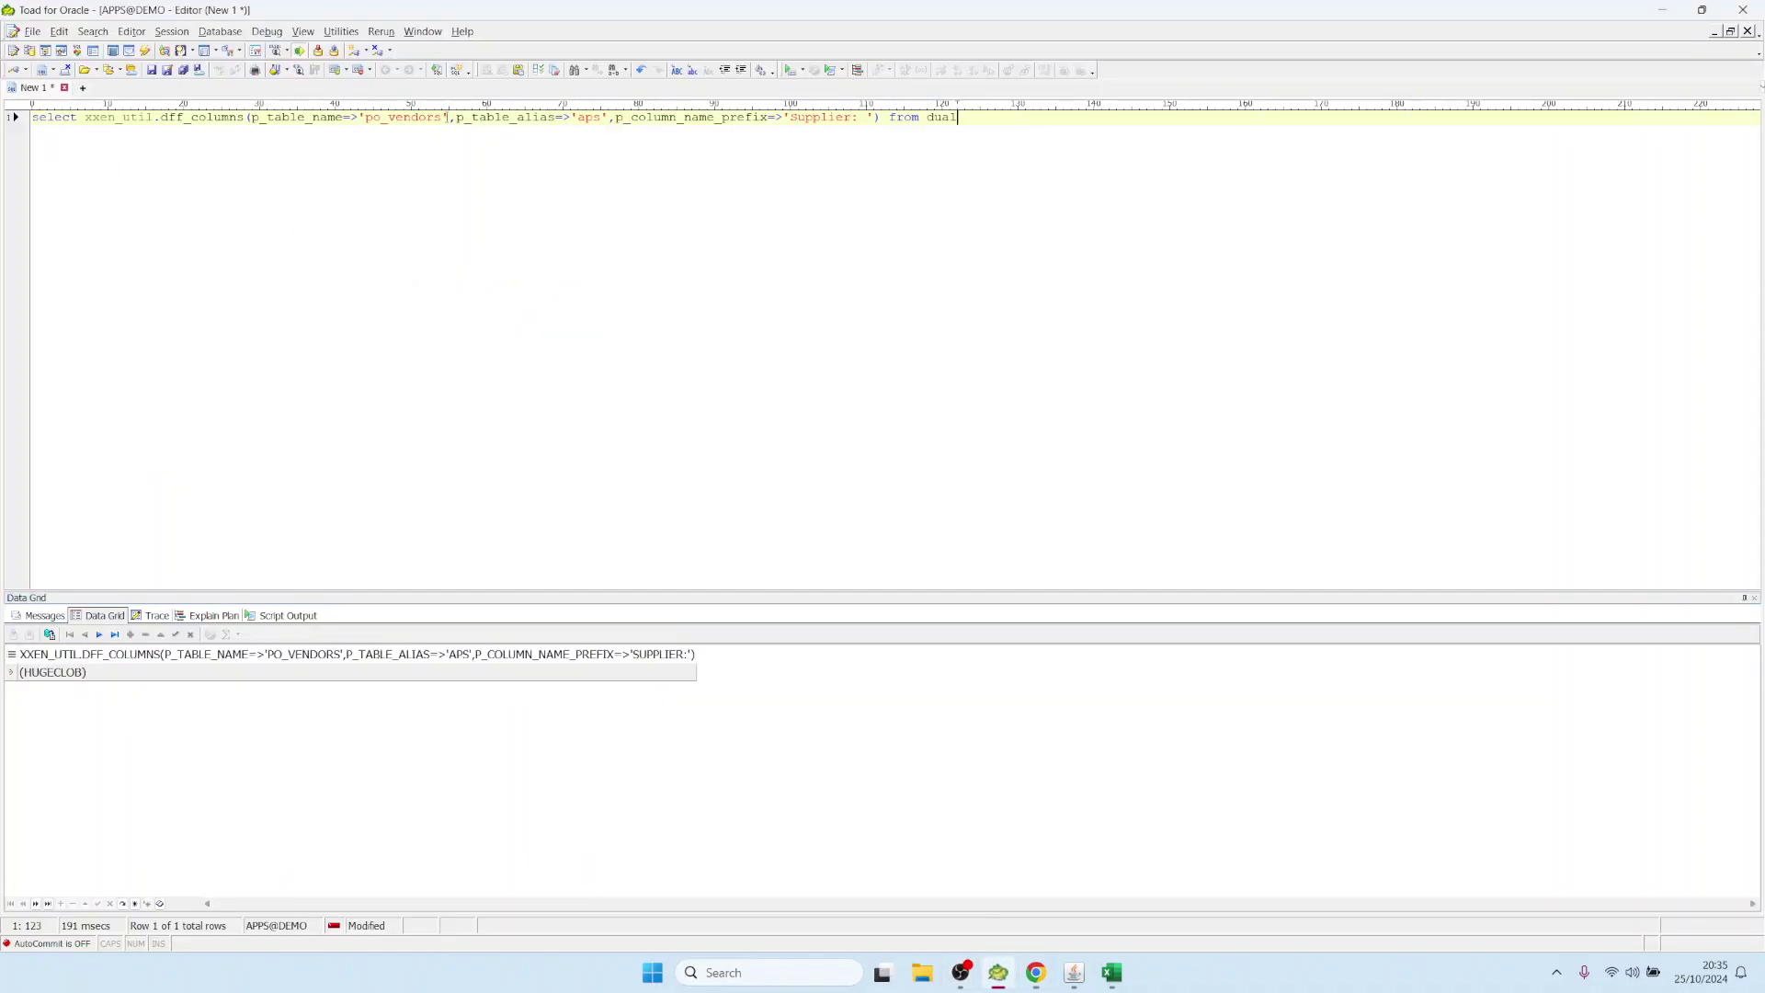
{"action": "mouse_move", "coordinate": [1074, 972]}
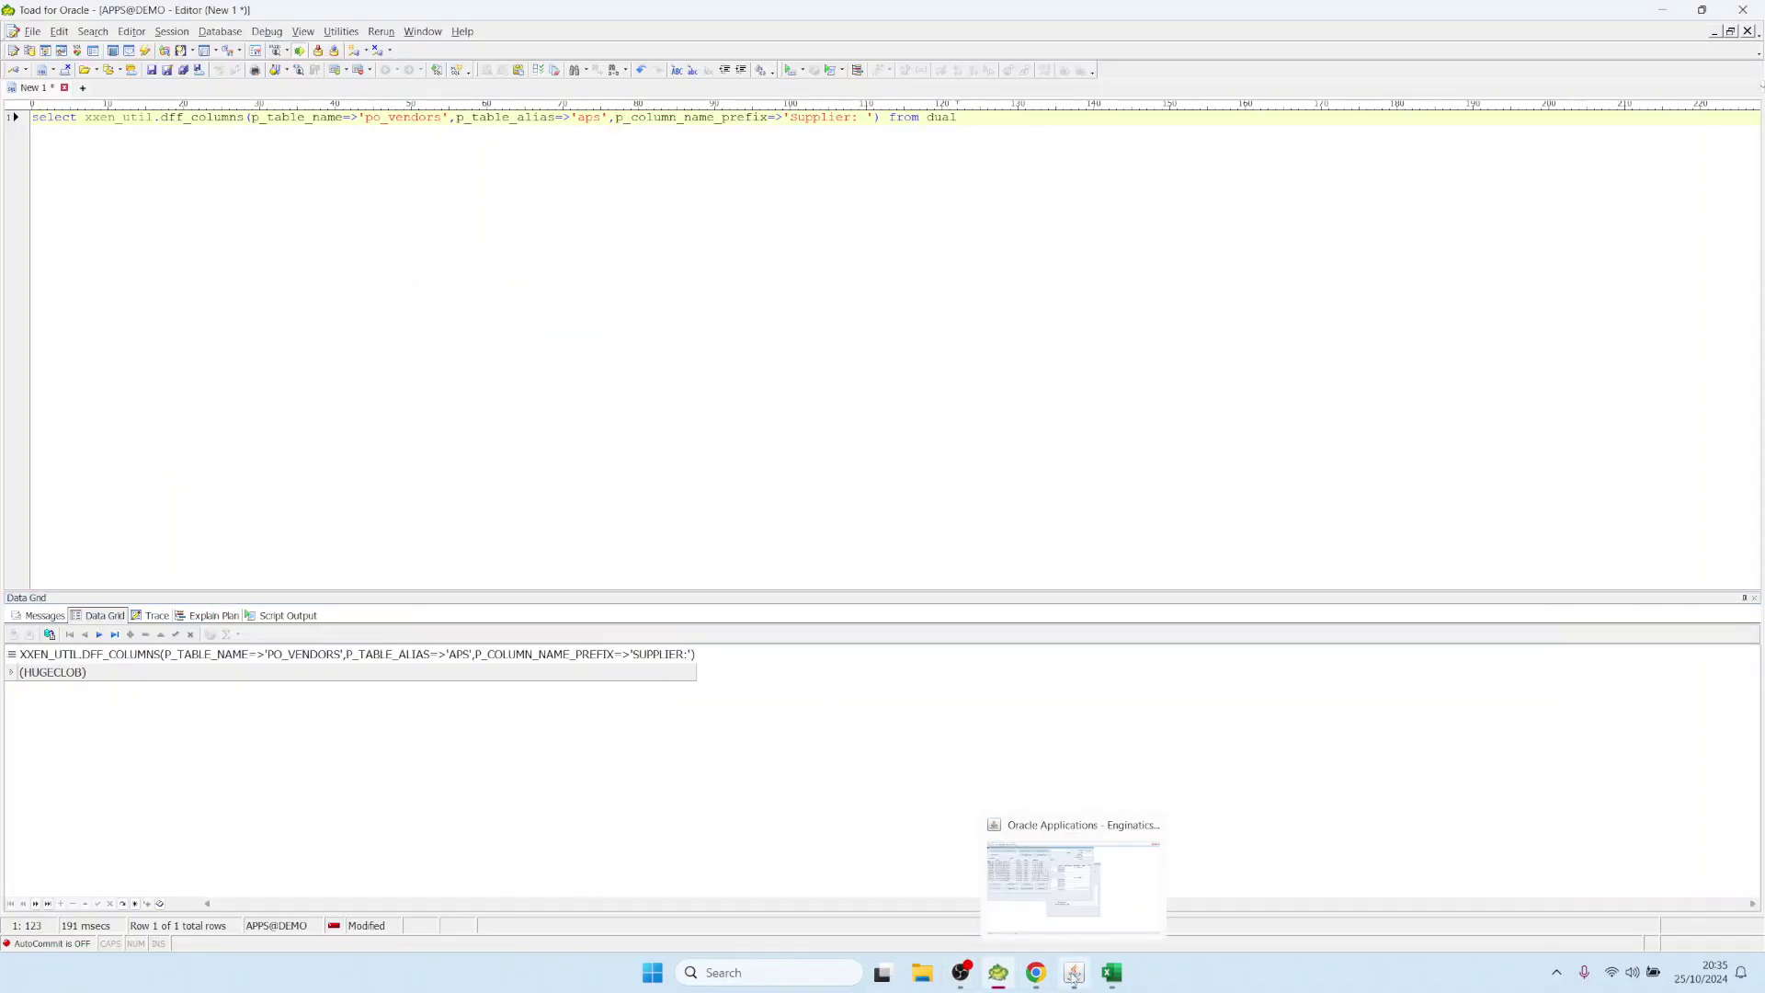
{"action": "left_click", "coordinate": [1071, 905]}
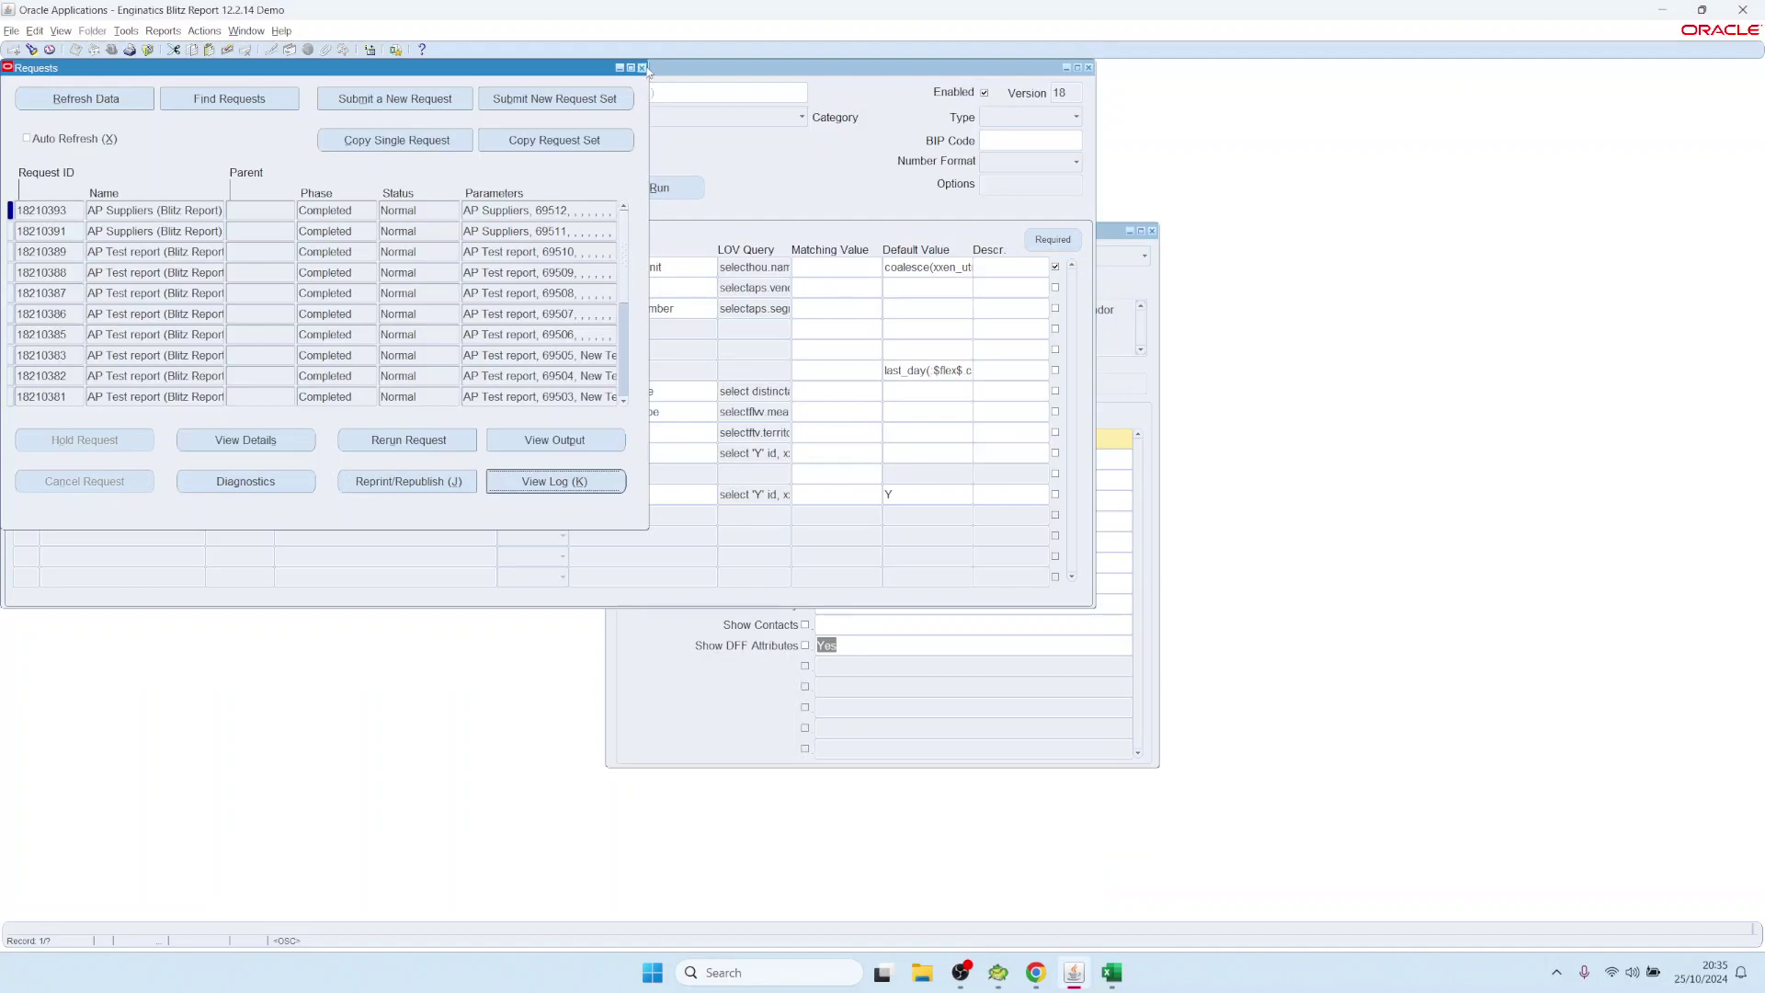
{"action": "left_click", "coordinate": [641, 67]}
{"action": "left_click", "coordinate": [775, 741]}
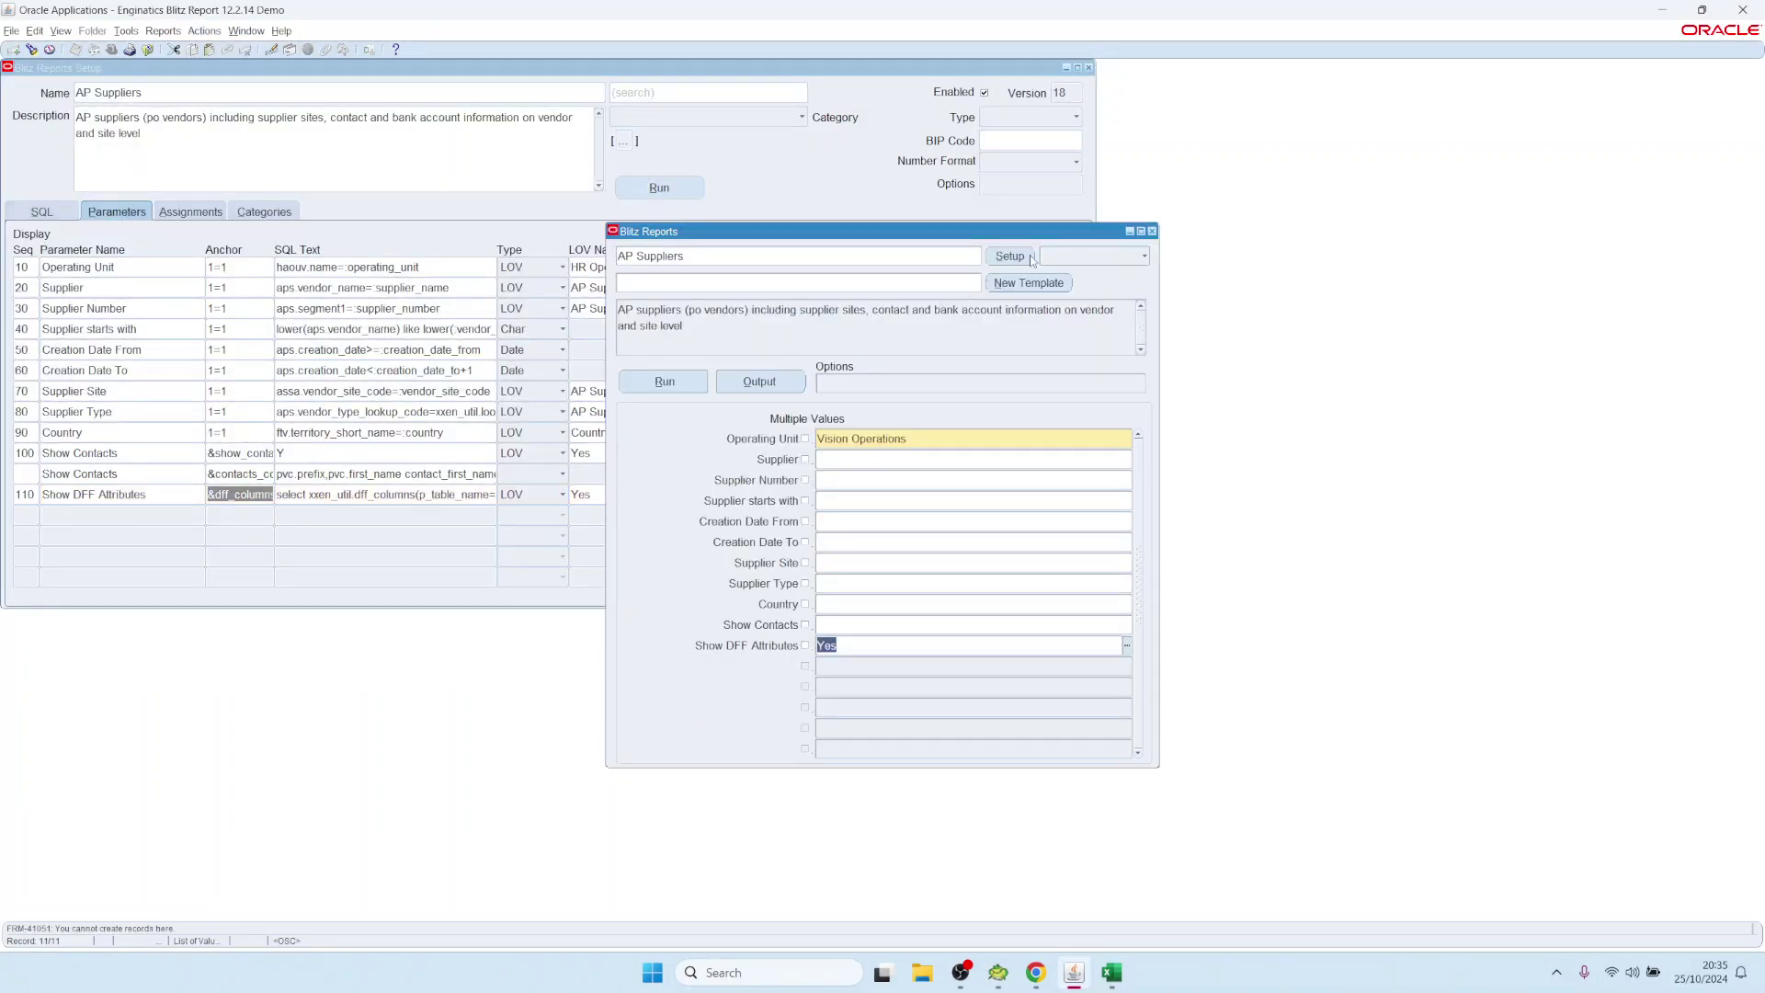
{"action": "left_click", "coordinate": [42, 212]}
{"action": "left_click", "coordinate": [50, 285]}
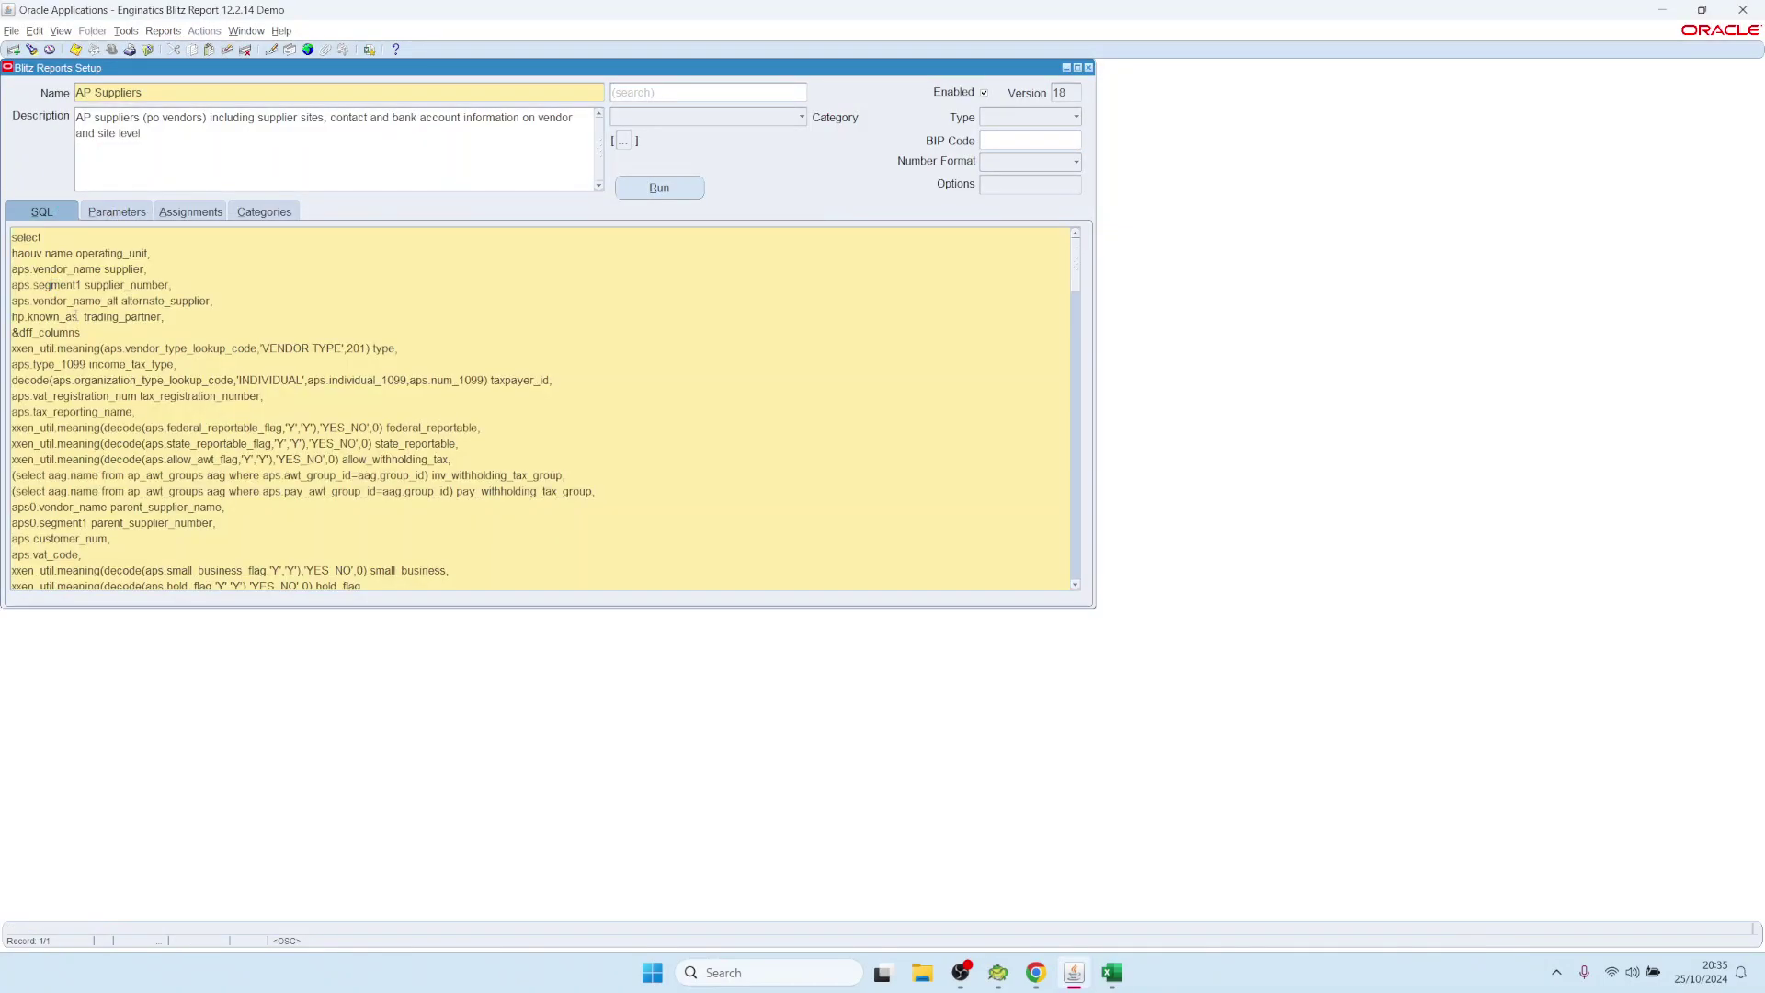
{"action": "left_click_drag", "start_coordinate": [82, 333], "coordinate": [3, 328]}
Show the AP Suppliers parameters and check which types are available for Operating Unit, leaving its type unchanged
{"action": "left_click", "coordinate": [129, 215]}
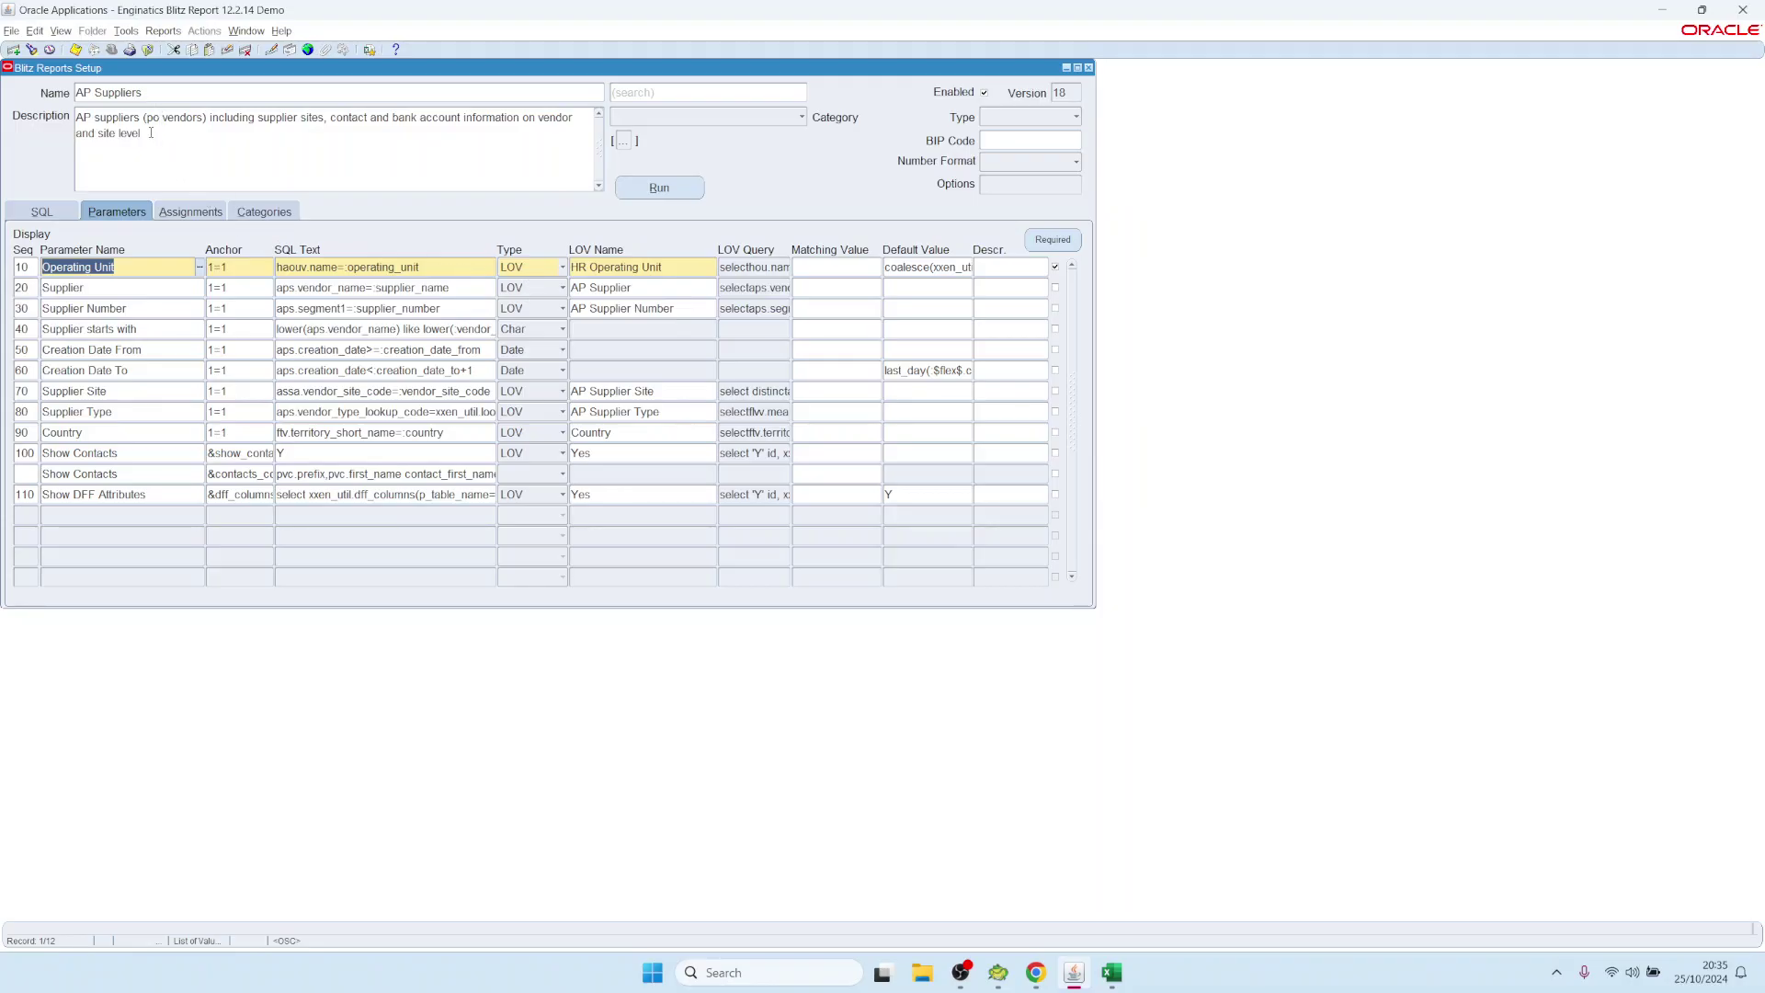
{"action": "left_click", "coordinate": [521, 268]}
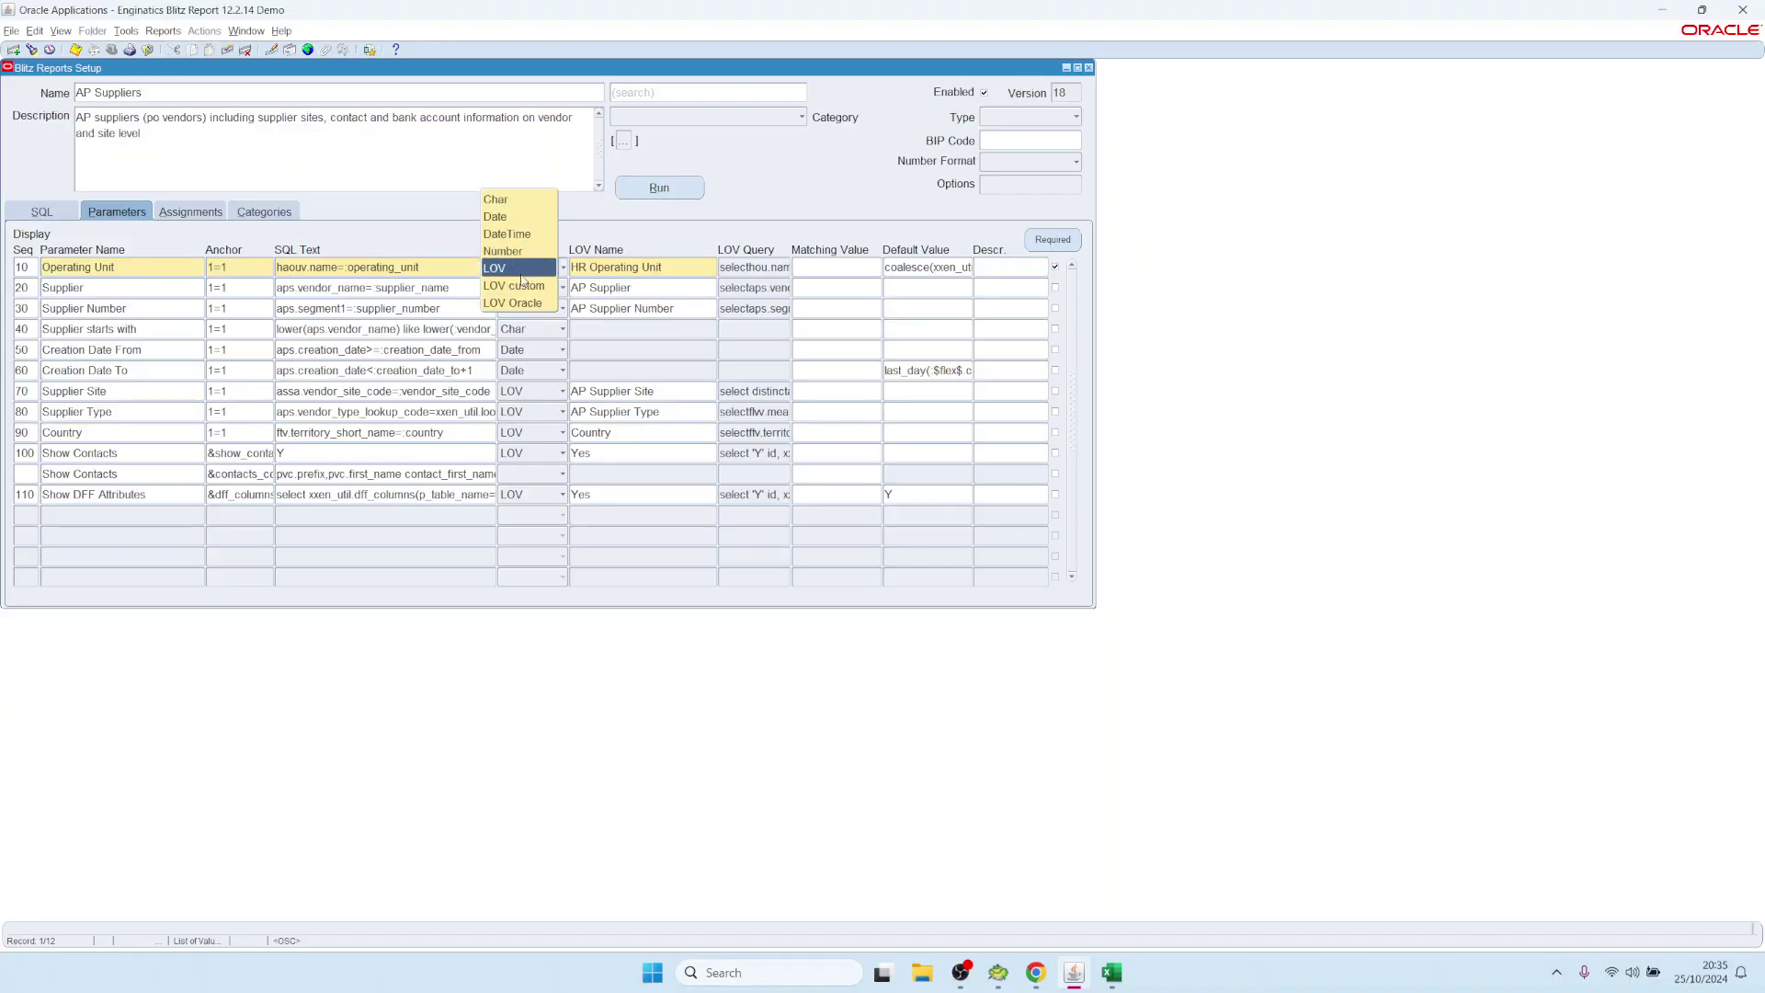
{"action": "key", "text": "Escape"}
Load the AP Test report into the report setup
{"action": "left_click", "coordinate": [211, 96]}
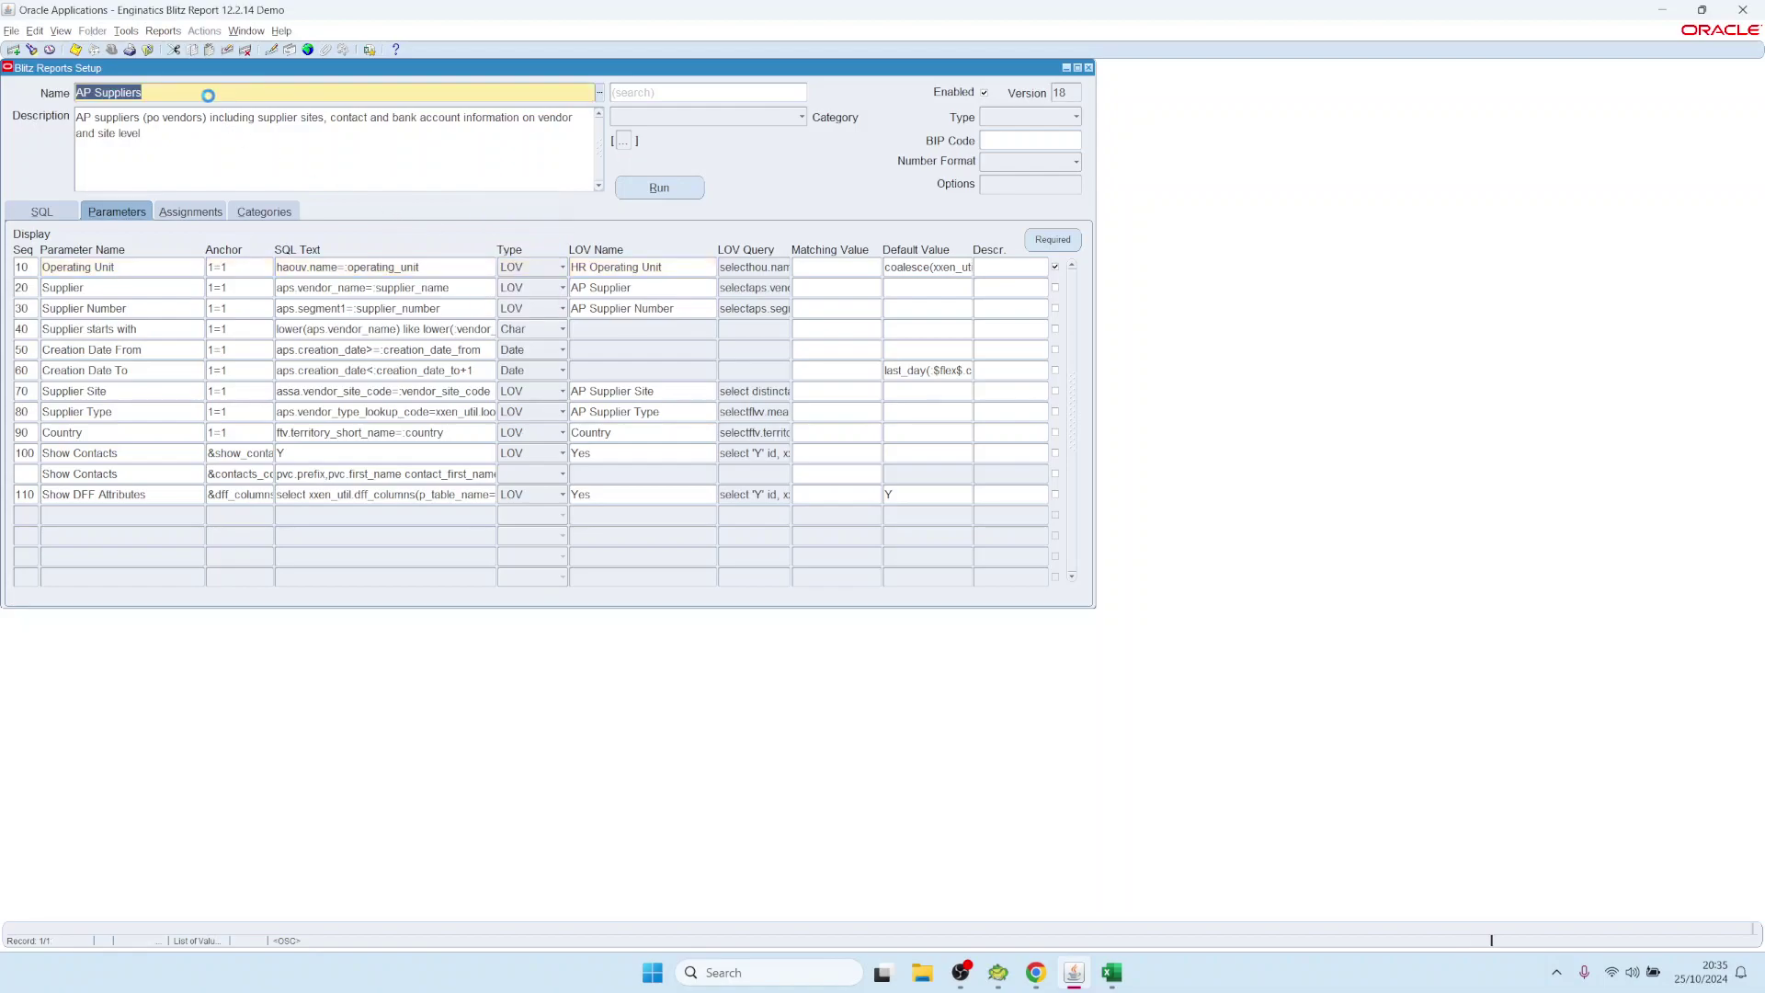
{"action": "key", "text": "ctrl+l"}
{"action": "key", "text": "Return"}
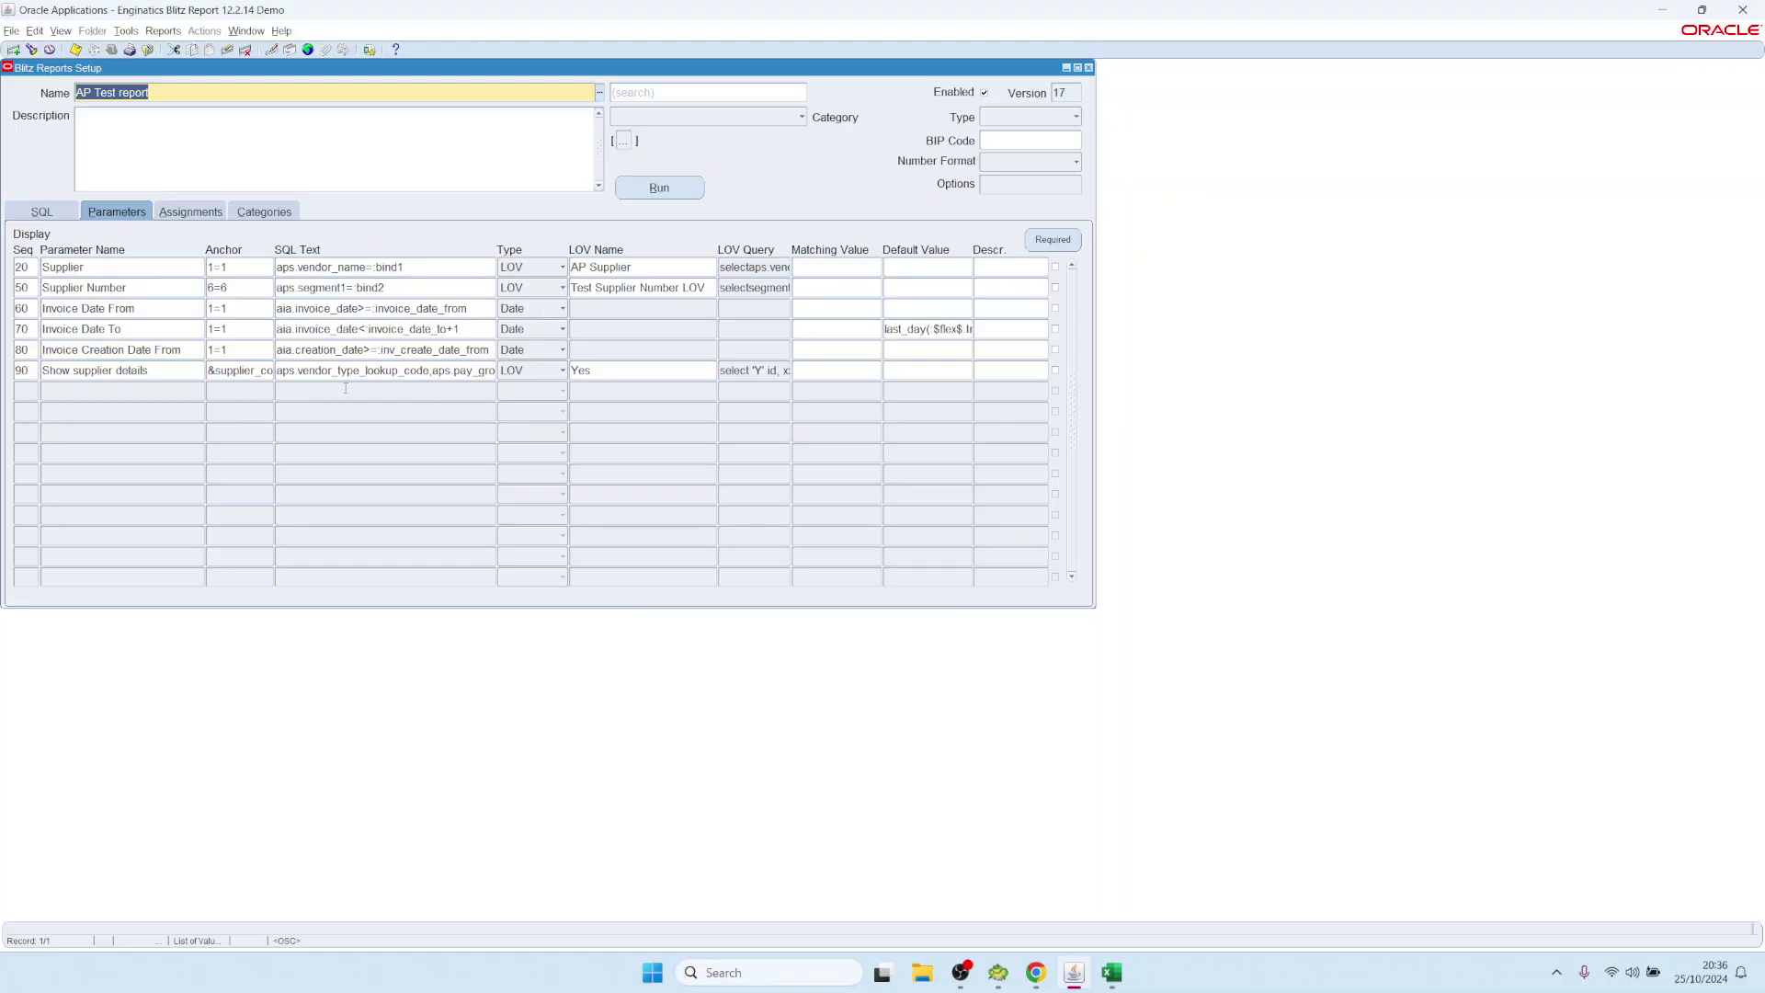
Change the Supplier parameter's type to LOV Oracle
{"action": "left_click", "coordinate": [447, 266]}
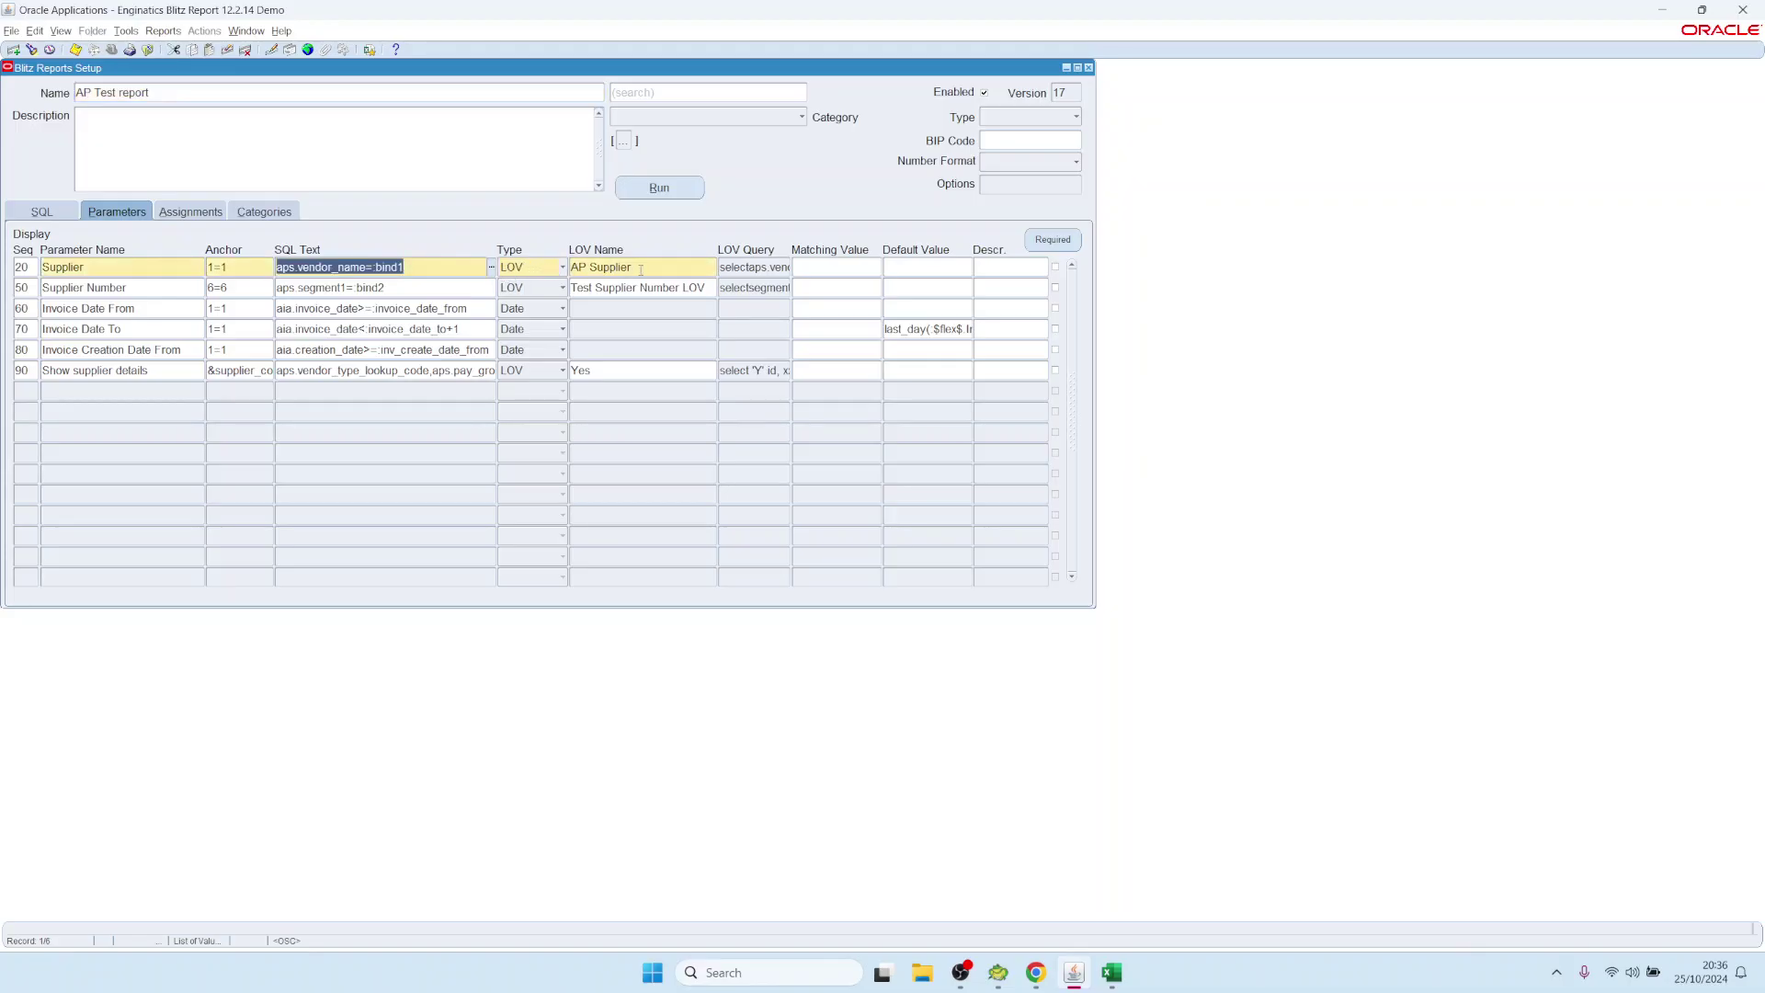
{"action": "left_click", "coordinate": [537, 267]}
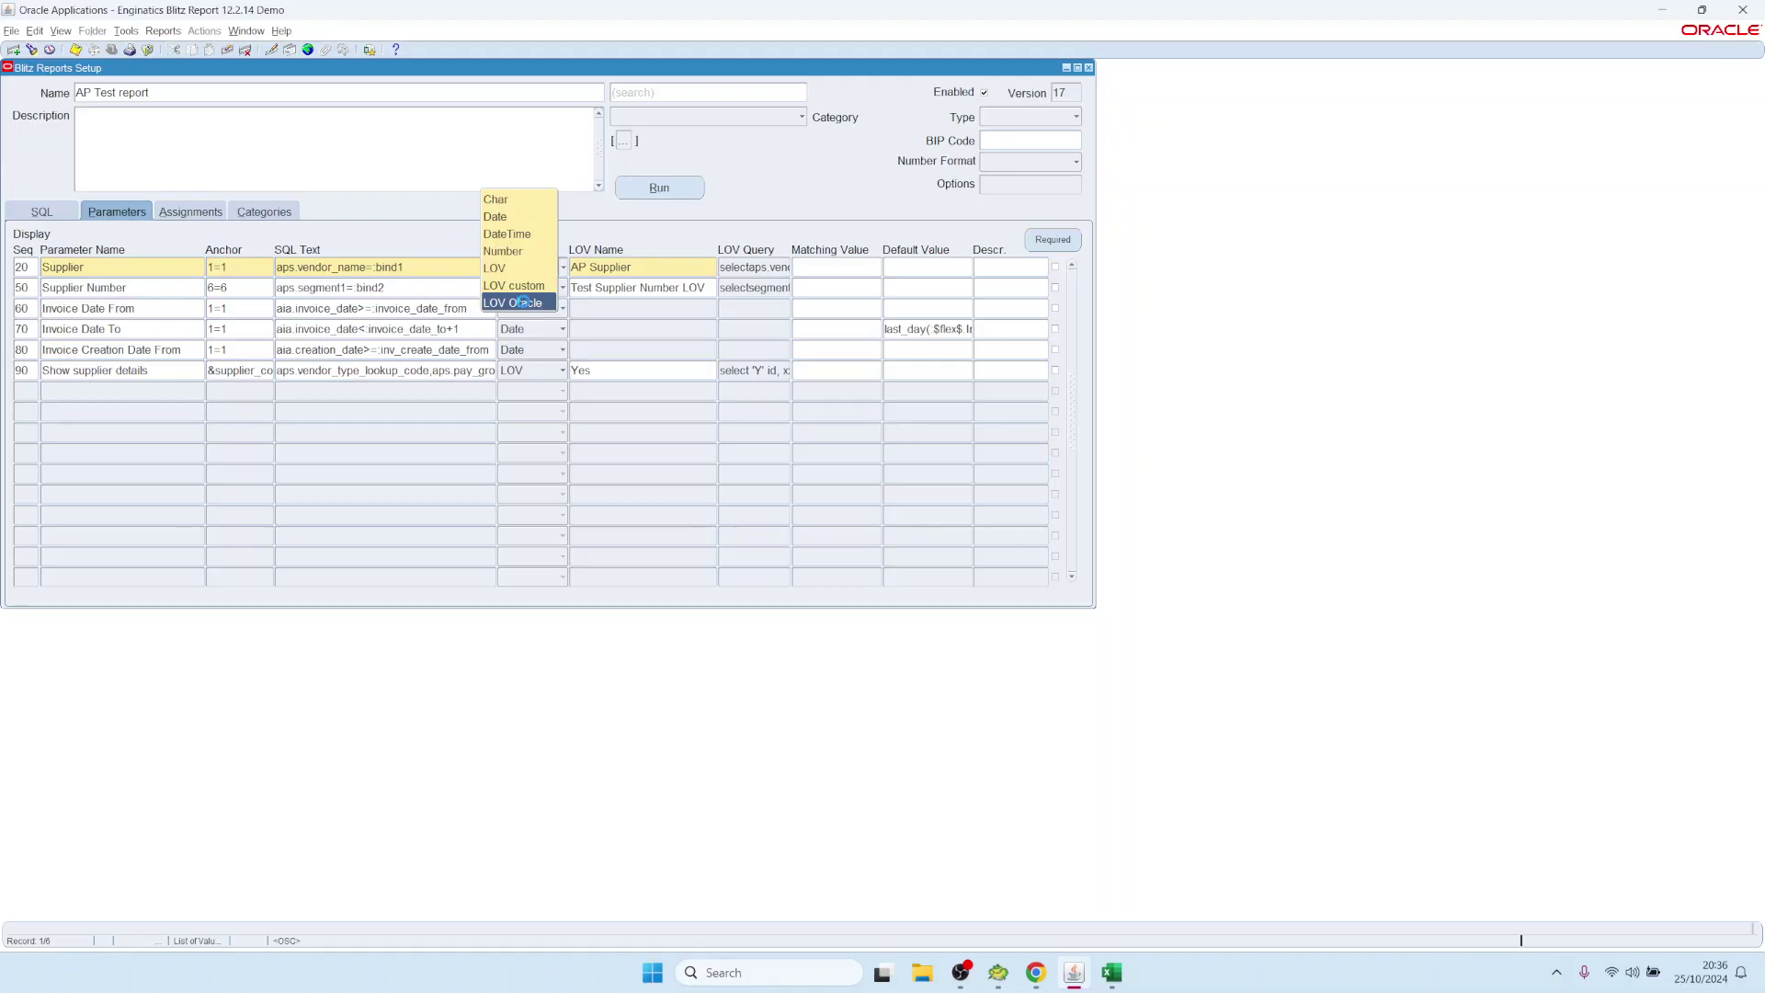
{"action": "left_click", "coordinate": [526, 304]}
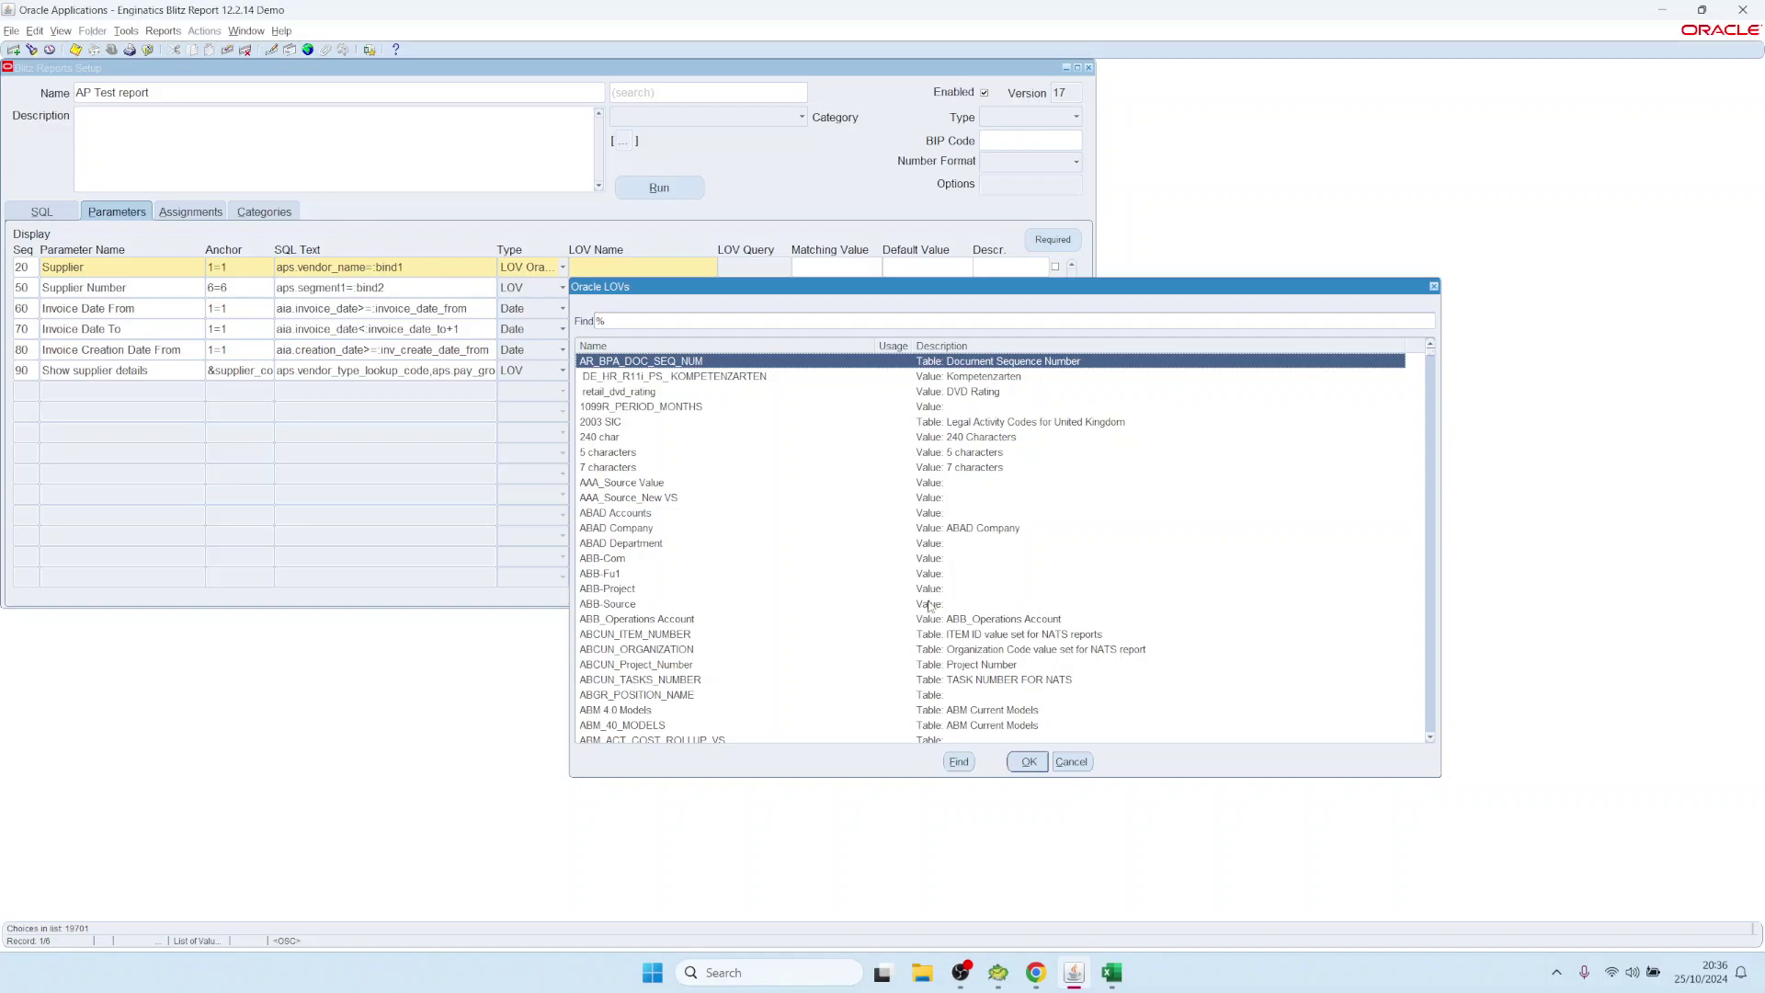
Search the Oracle LOVs for vendor and assign AP_SRS_VENDOR_NAME to the Supplier parameter
{"action": "left_click", "coordinate": [618, 321]}
{"action": "type", "text": "Vendor%"}
{"action": "key", "text": "Return"}
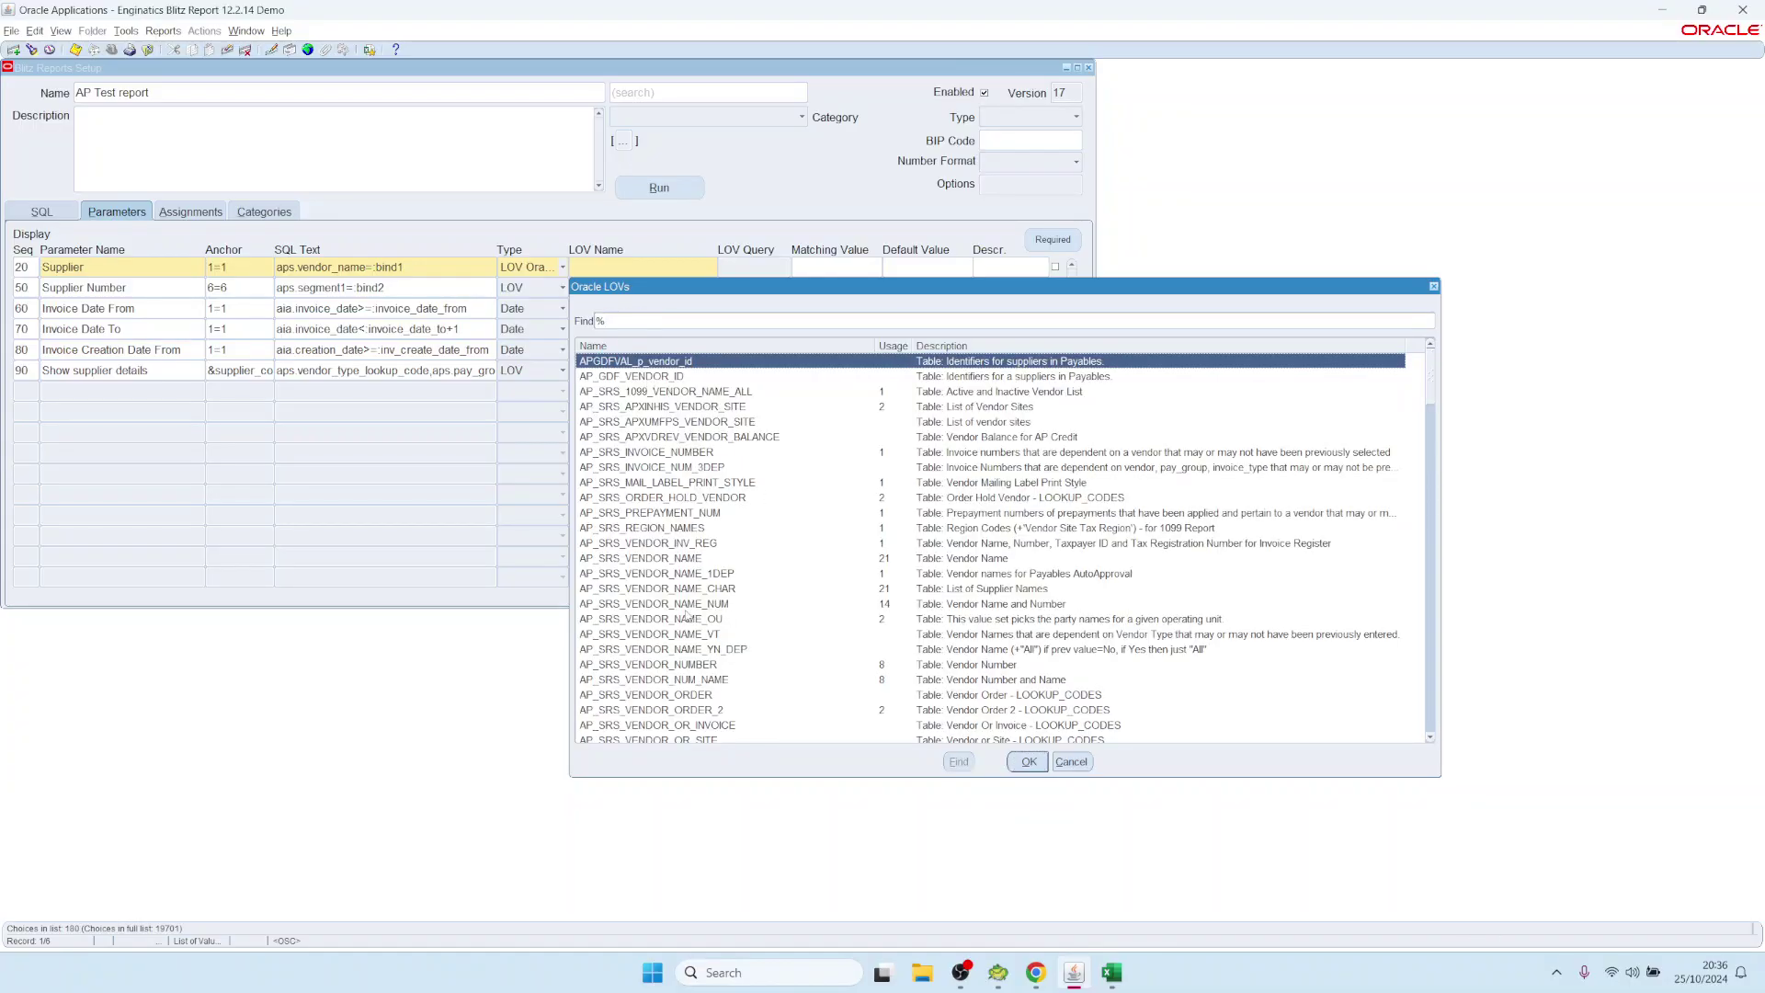
{"action": "left_click", "coordinate": [662, 559]}
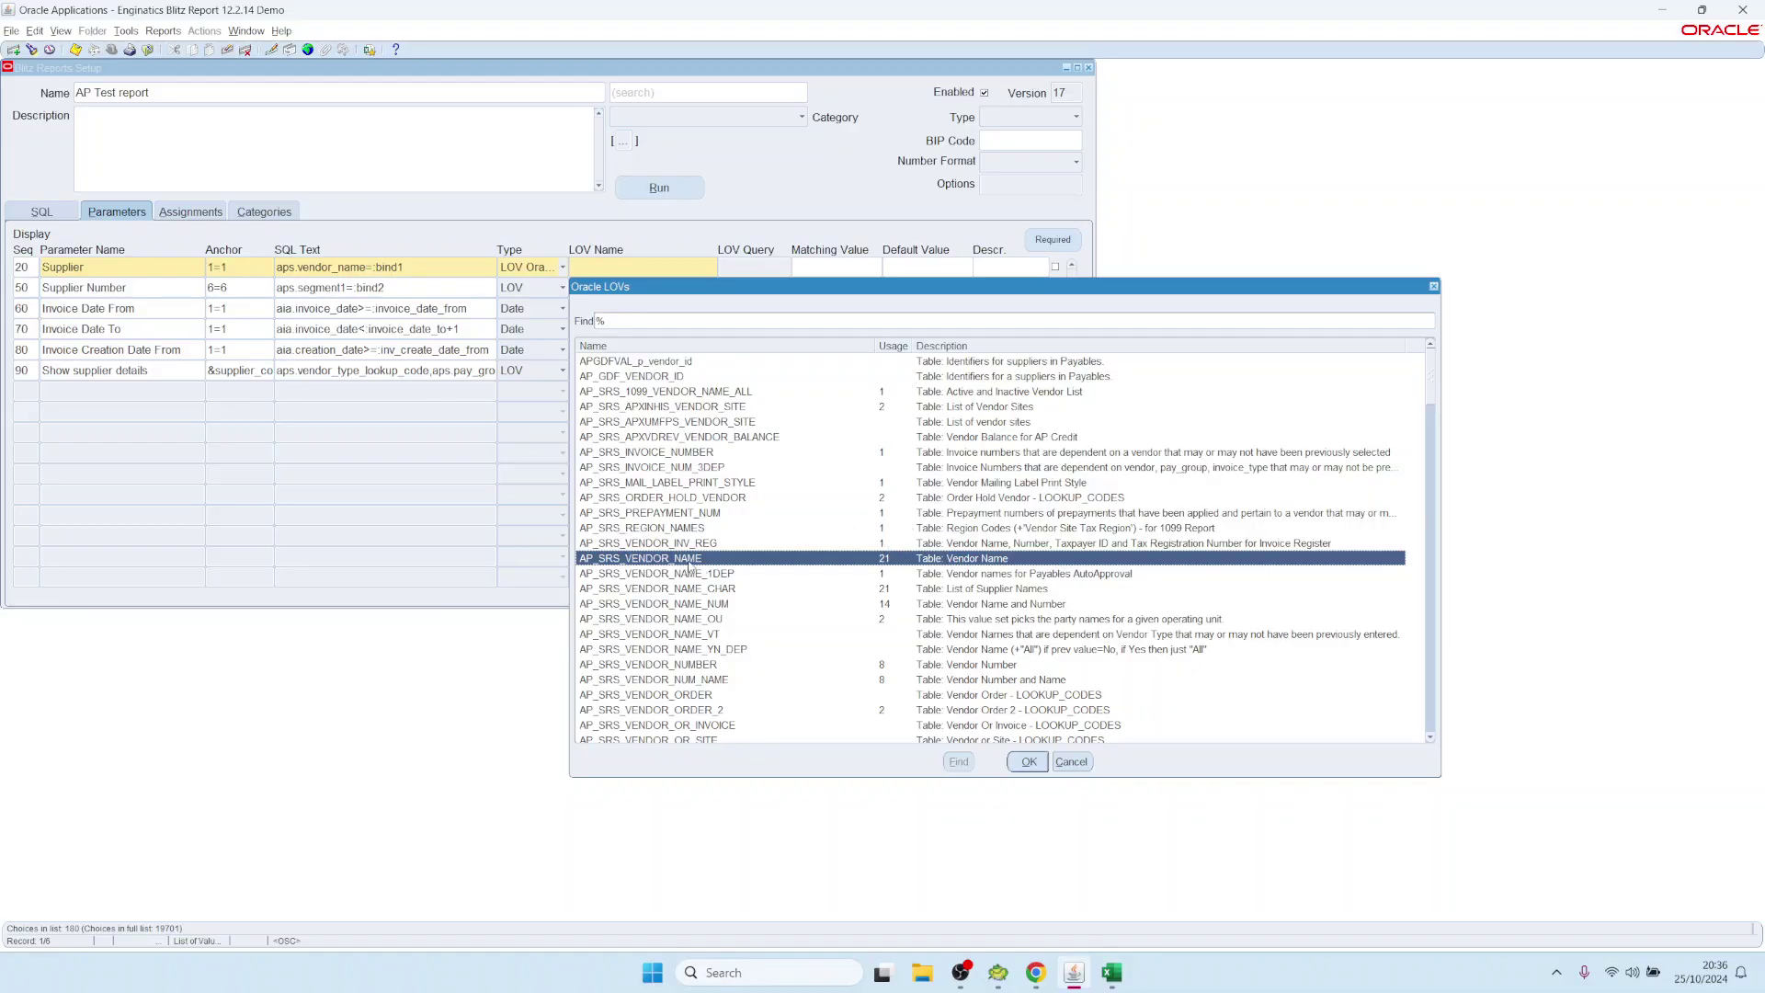
{"action": "double_click", "coordinate": [888, 561]}
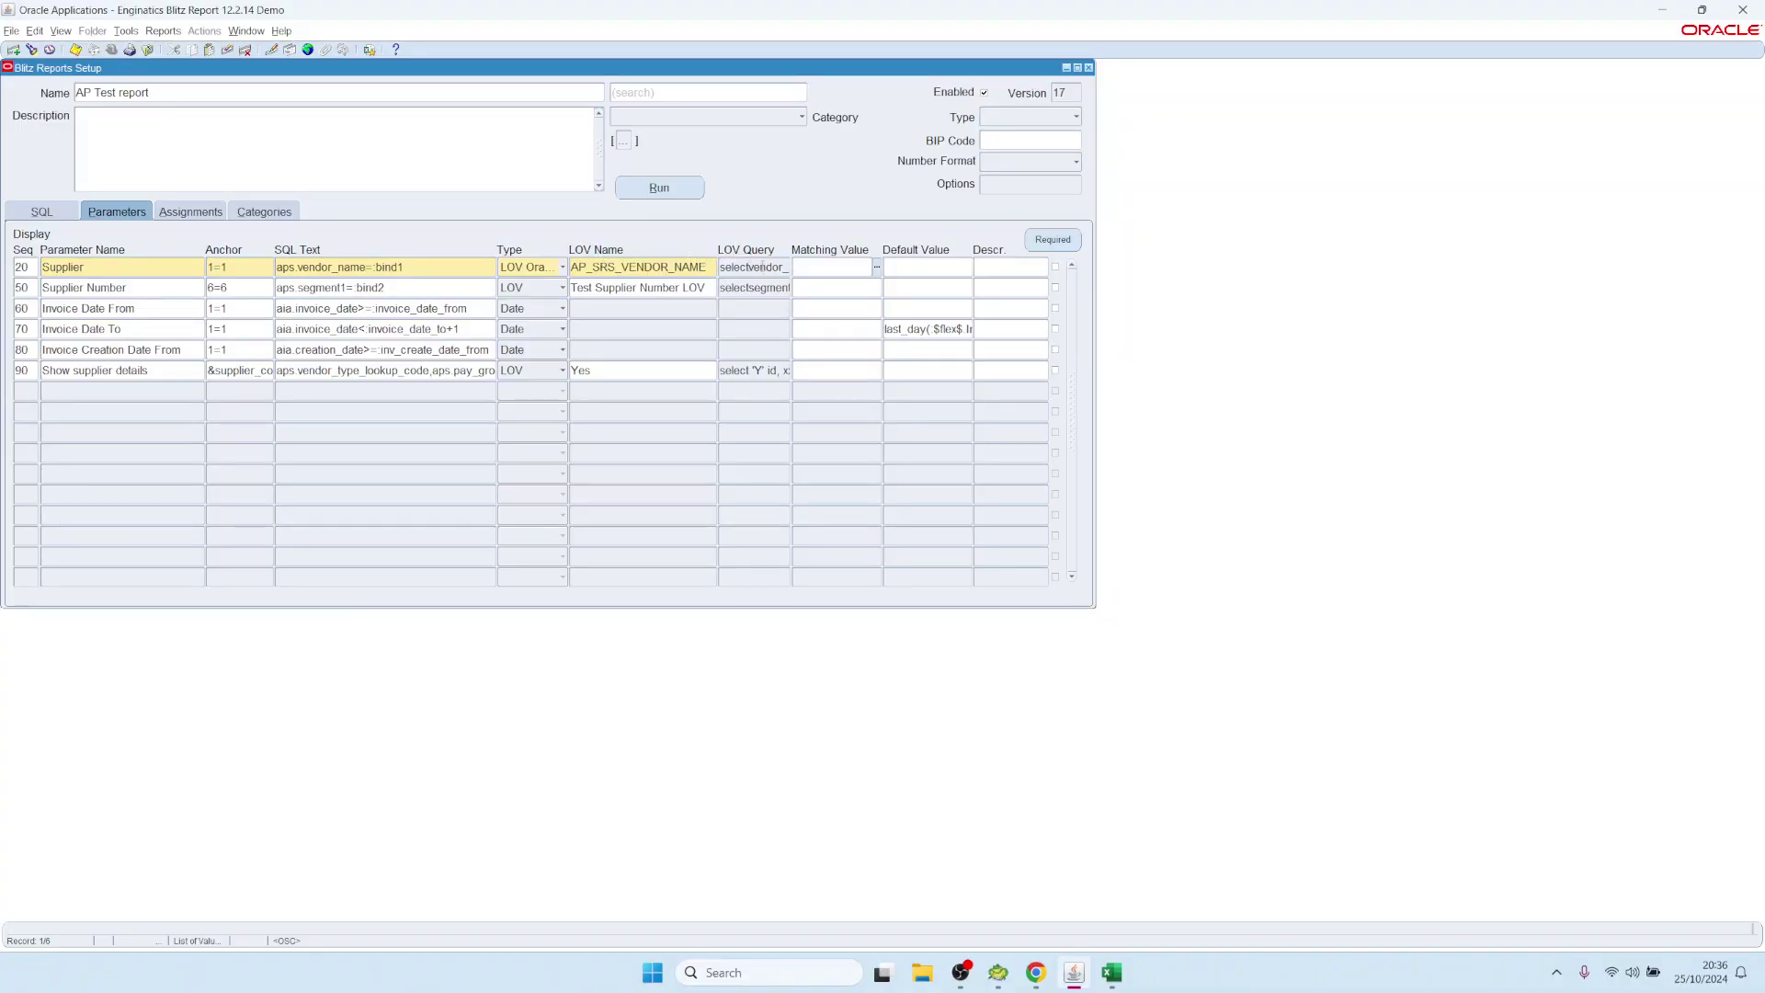
Open the definition of the Supplier parameter's LOV and examine its query
{"action": "double_click", "coordinate": [763, 267]}
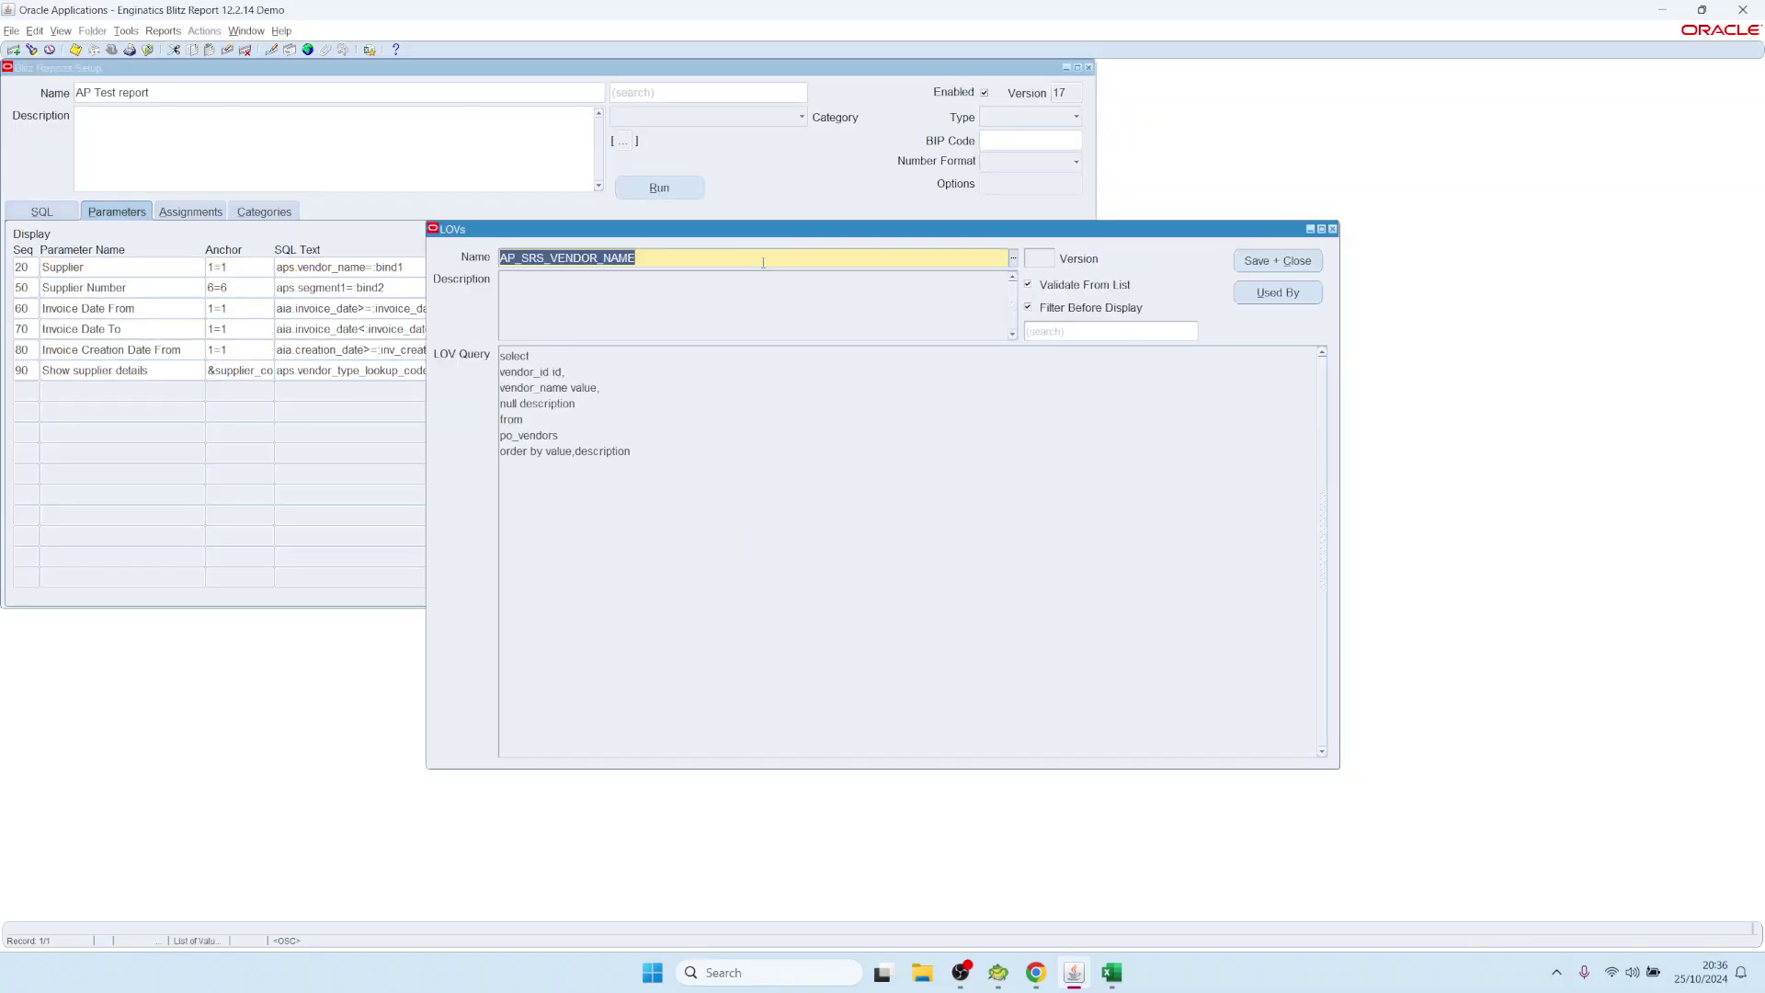
{"action": "left_click", "coordinate": [831, 538]}
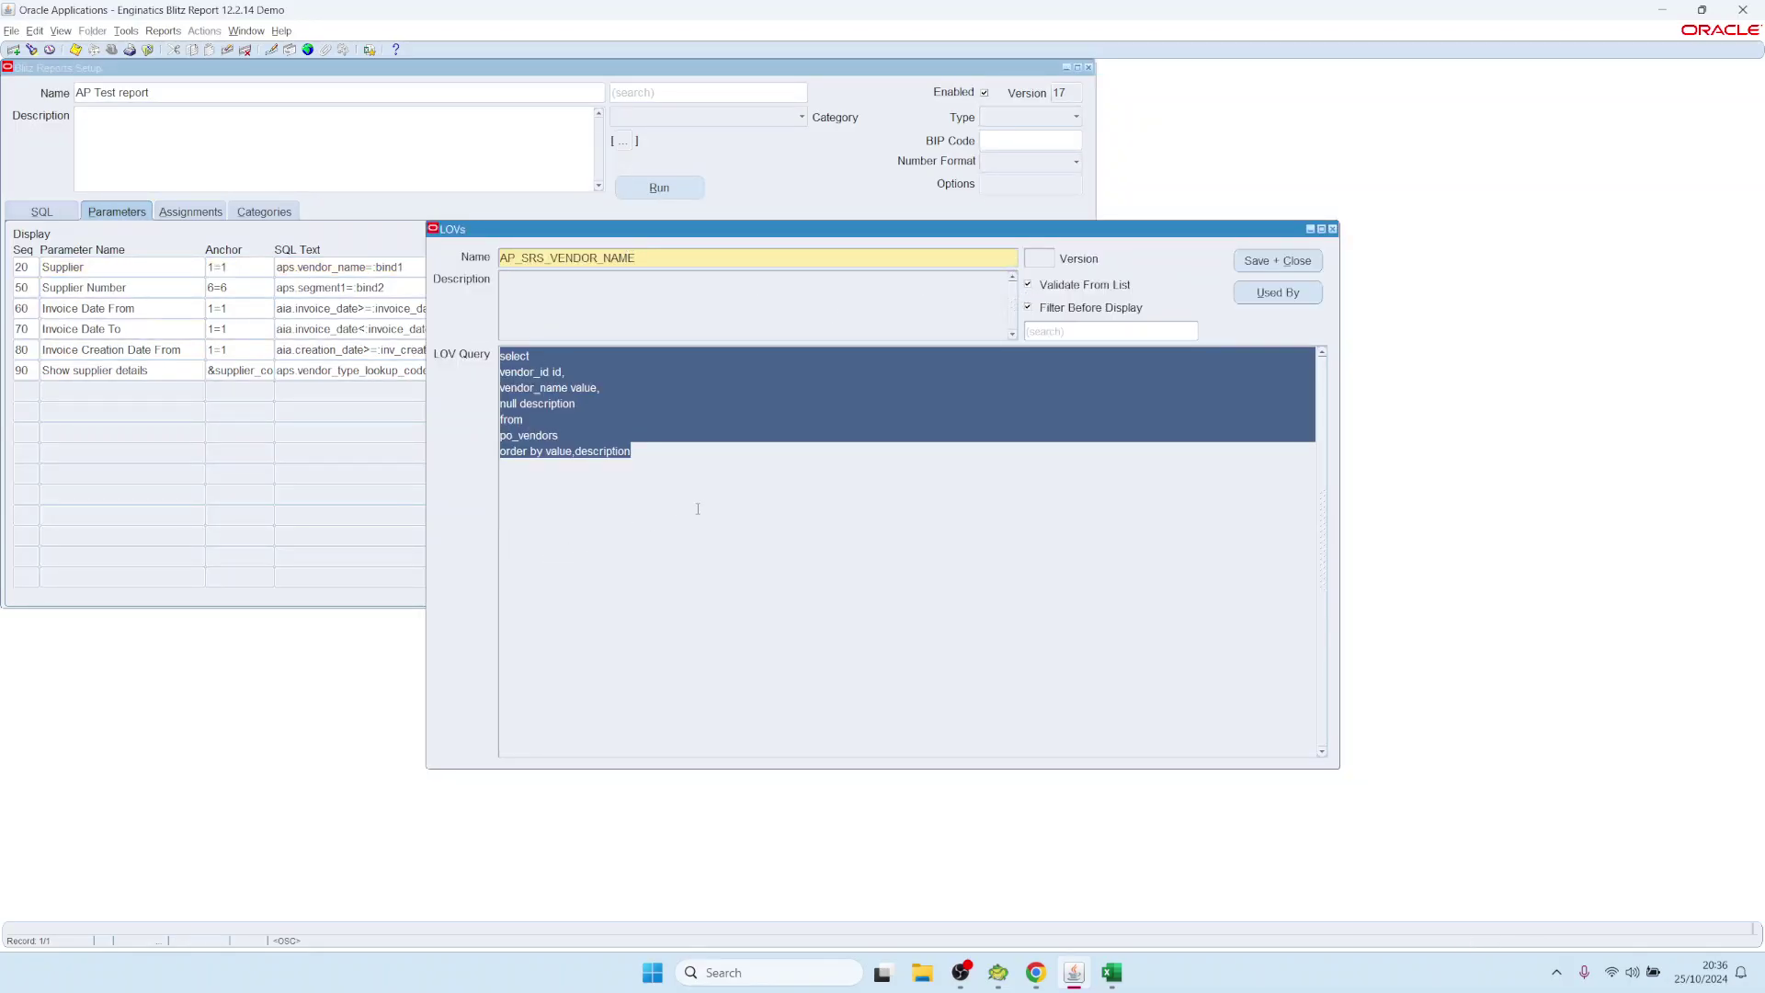
{"action": "left_click", "coordinate": [784, 524]}
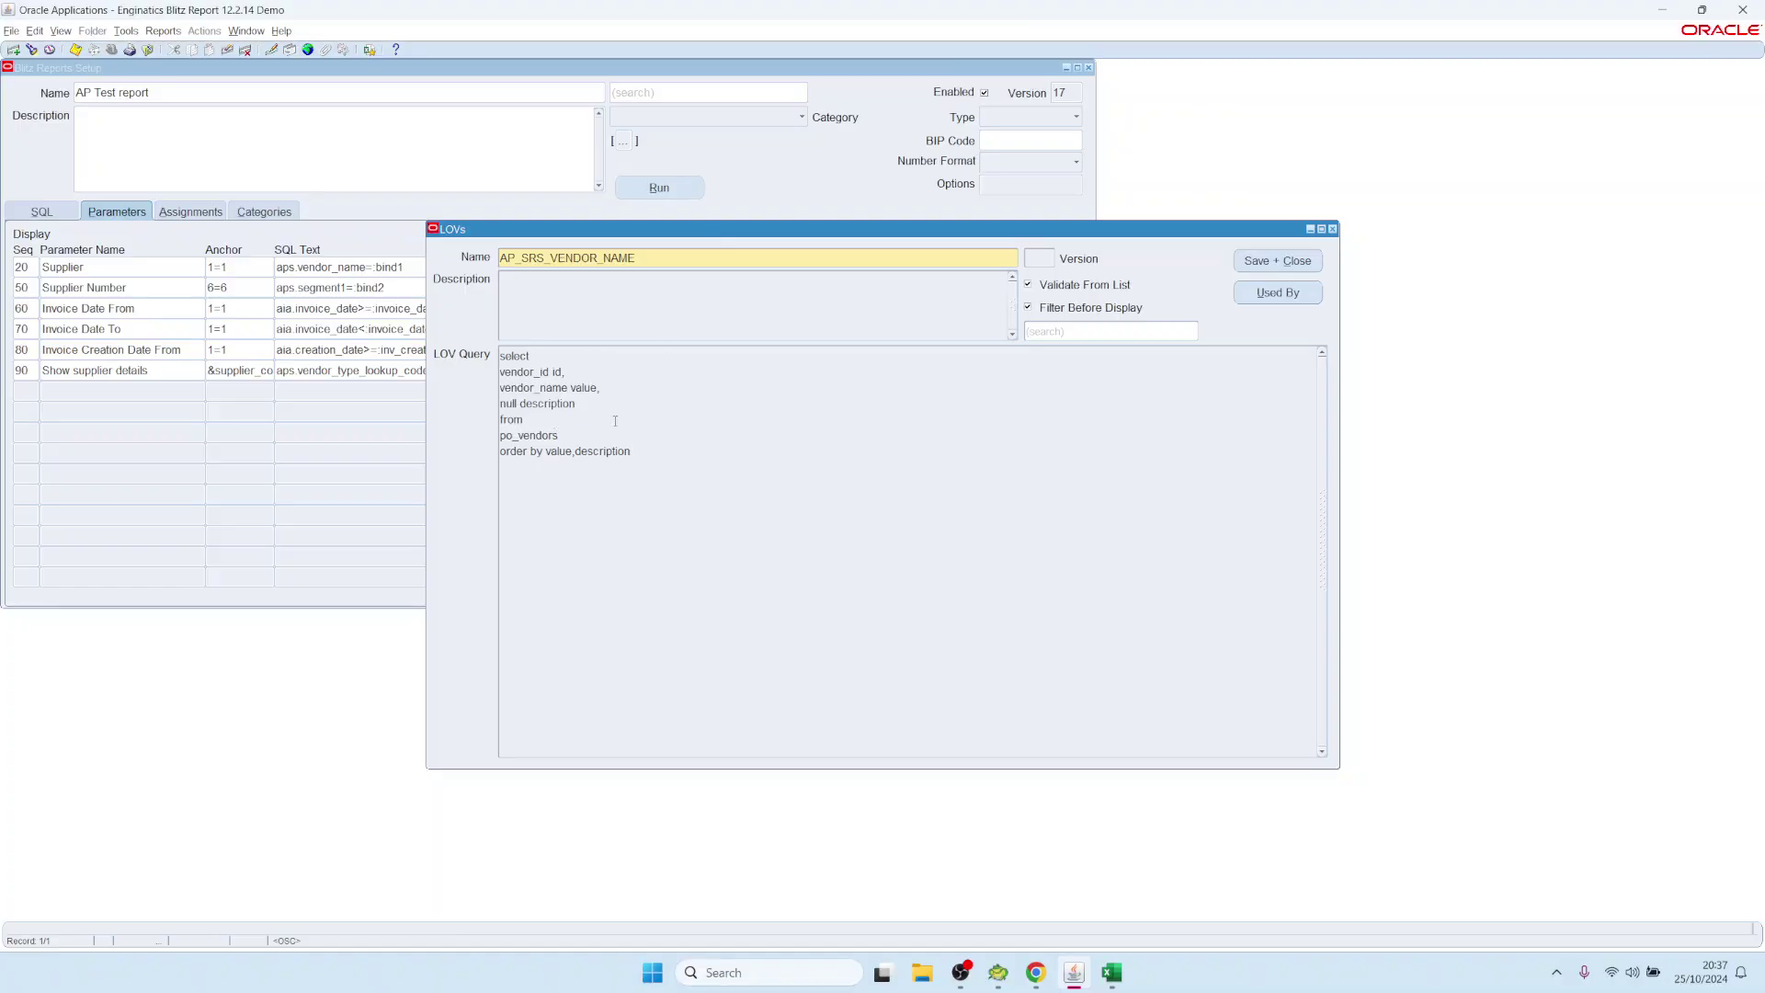
Review the query of the AP_SRS_VENDOR_NAME LOV and close its definition
{"action": "left_click_drag", "start_coordinate": [522, 365], "coordinate": [588, 452]}
{"action": "left_click", "coordinate": [767, 495]}
{"action": "left_click", "coordinate": [1274, 262]}
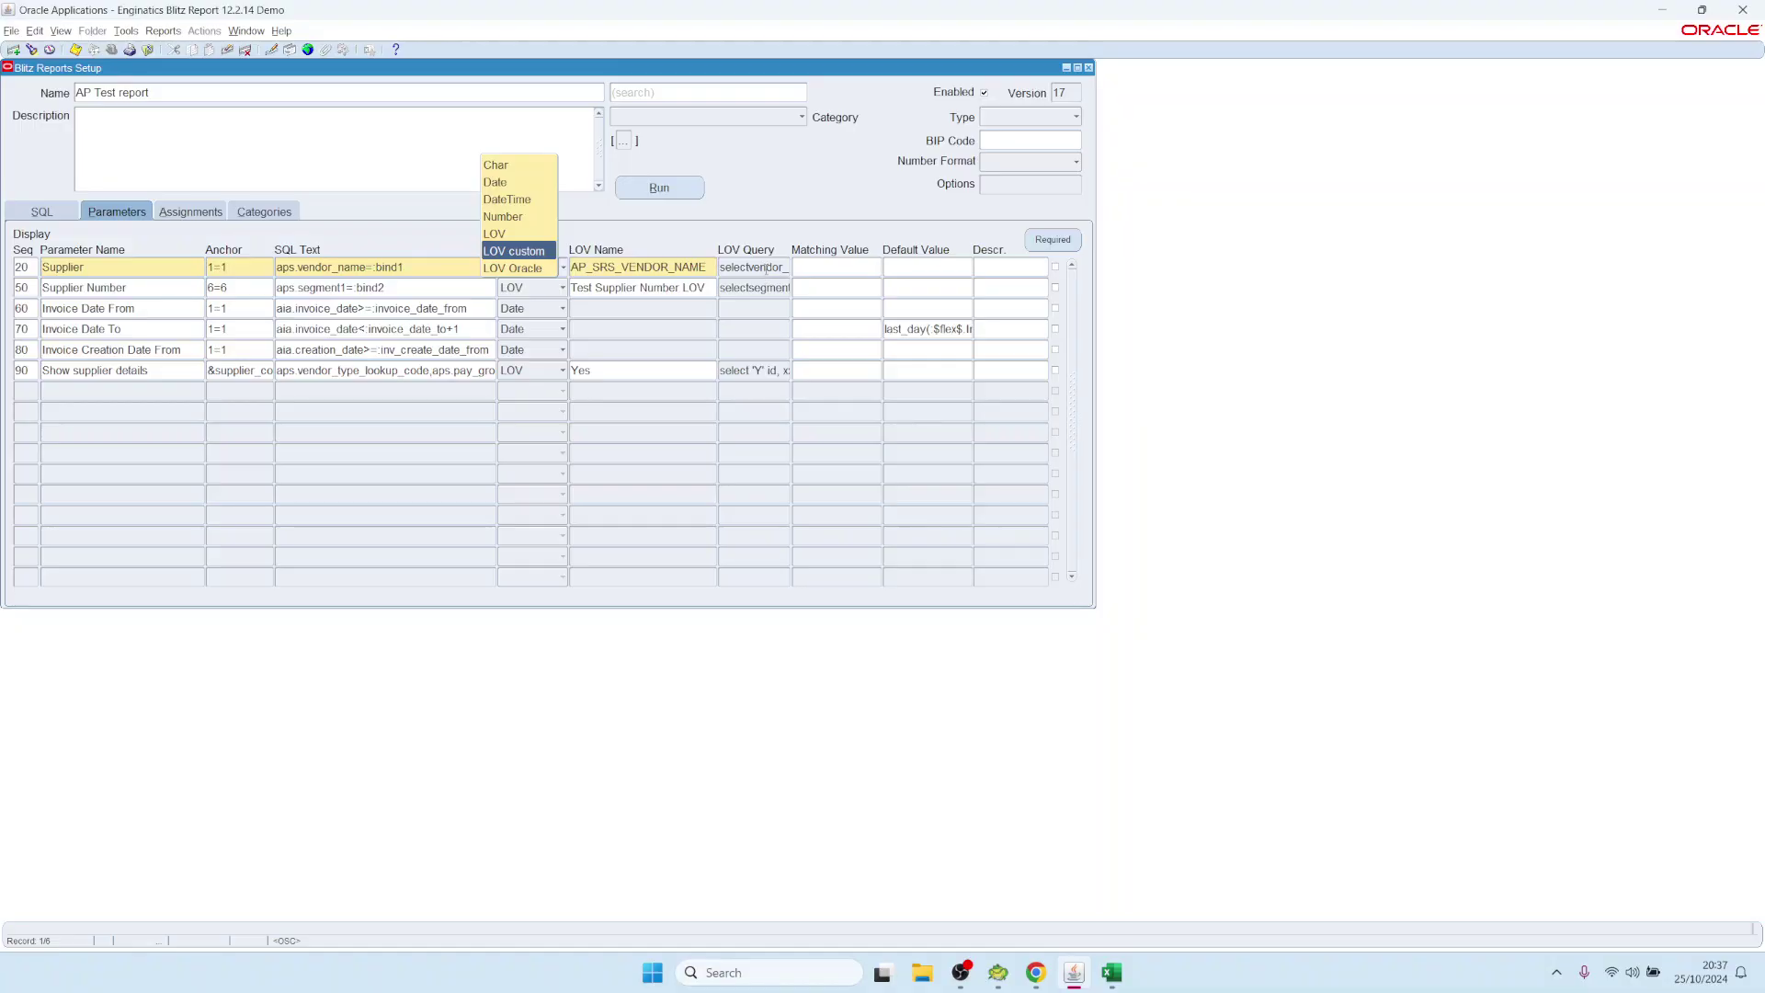
Change the Supplier parameter's type to LOV custom and open its custom LOV query
{"action": "left_click", "coordinate": [533, 250]}
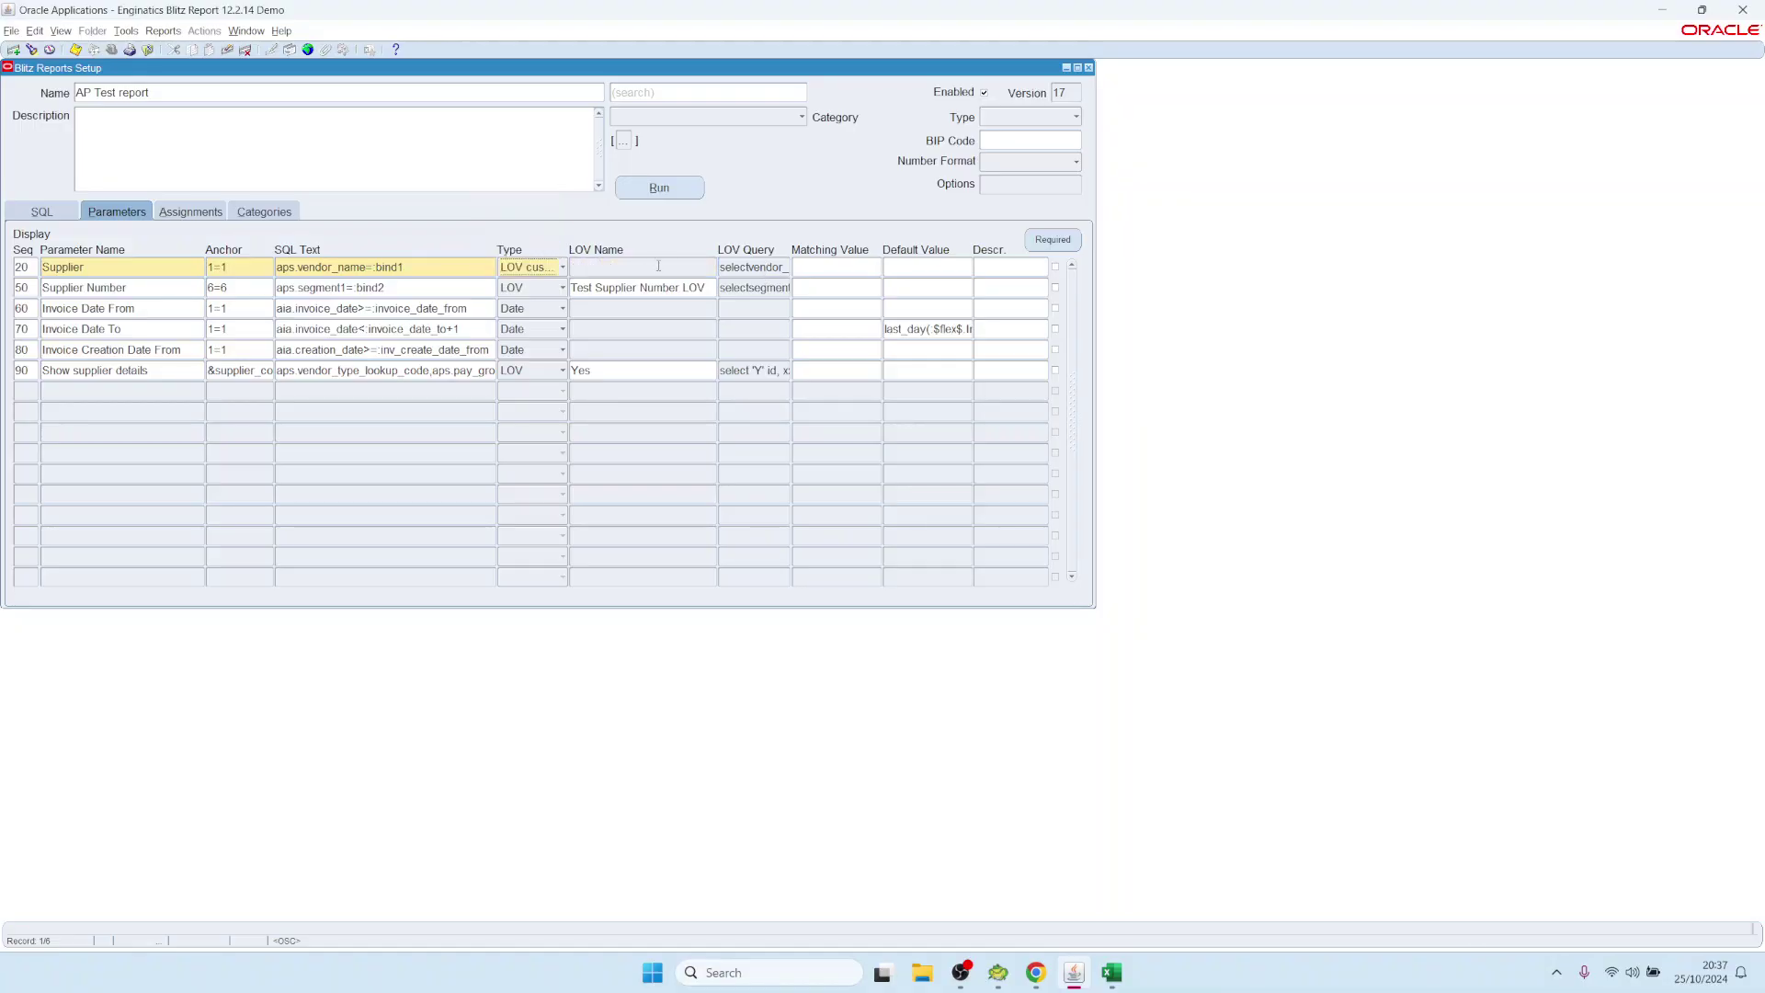
{"action": "double_click", "coordinate": [753, 268]}
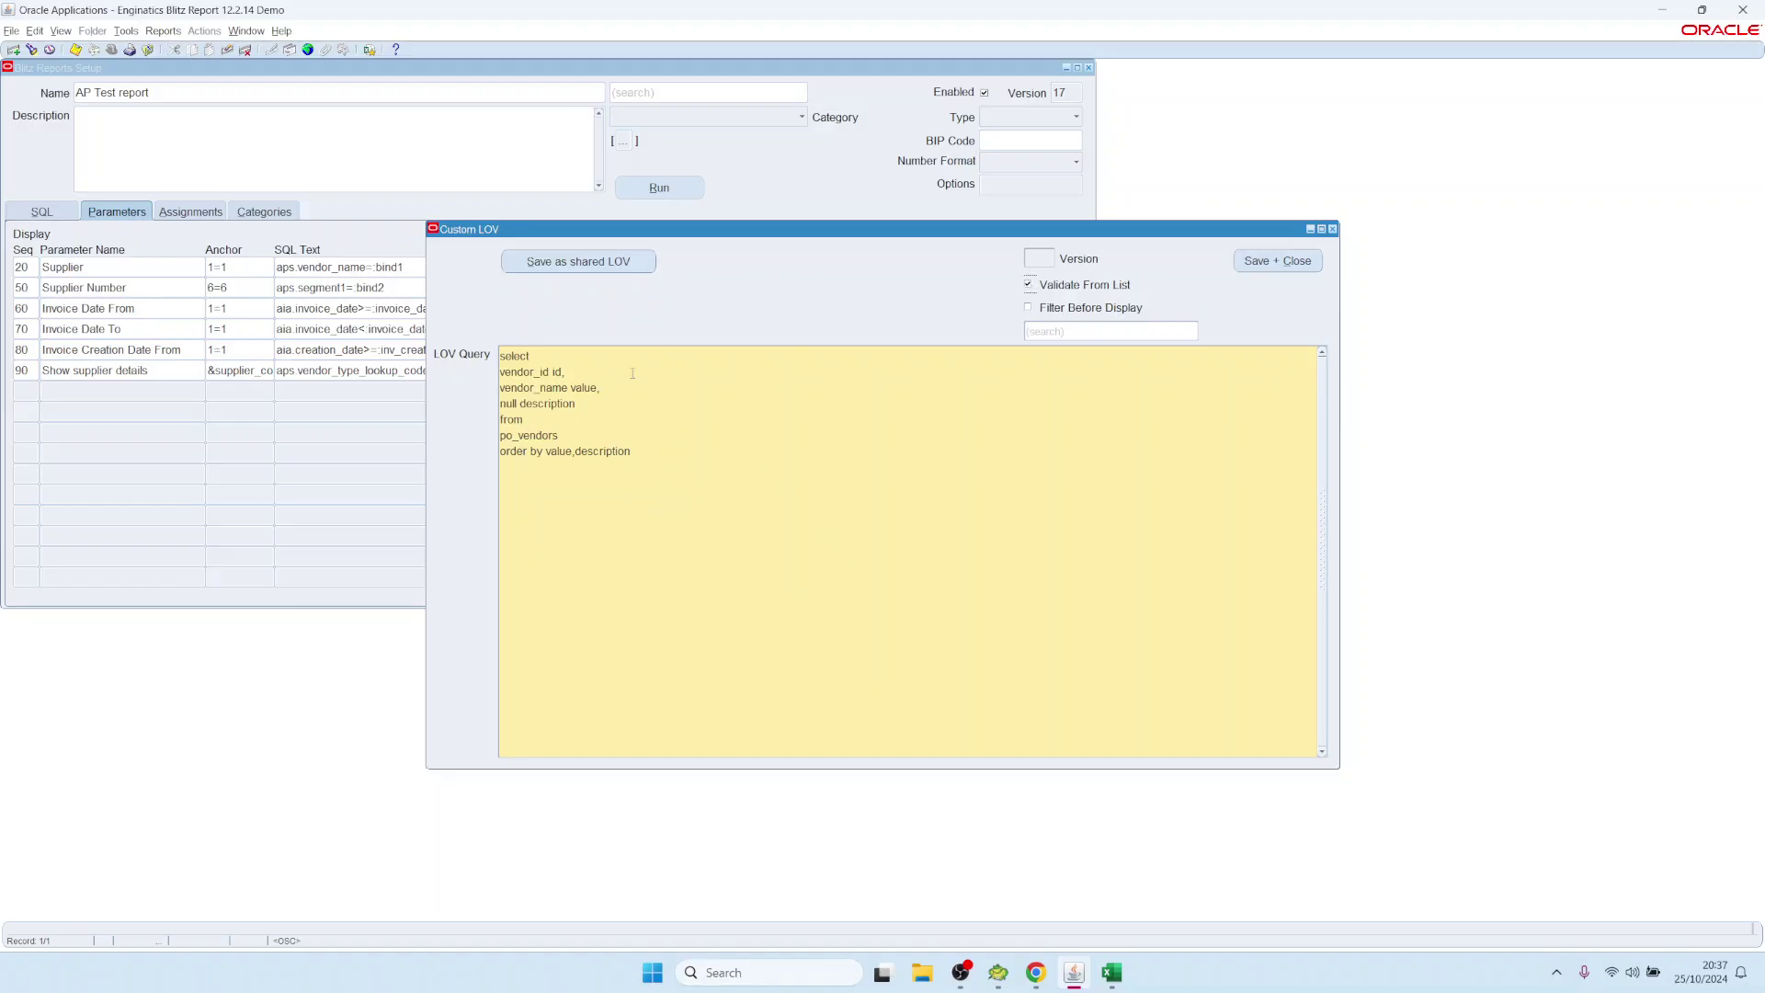
{"action": "left_click", "coordinate": [725, 493]}
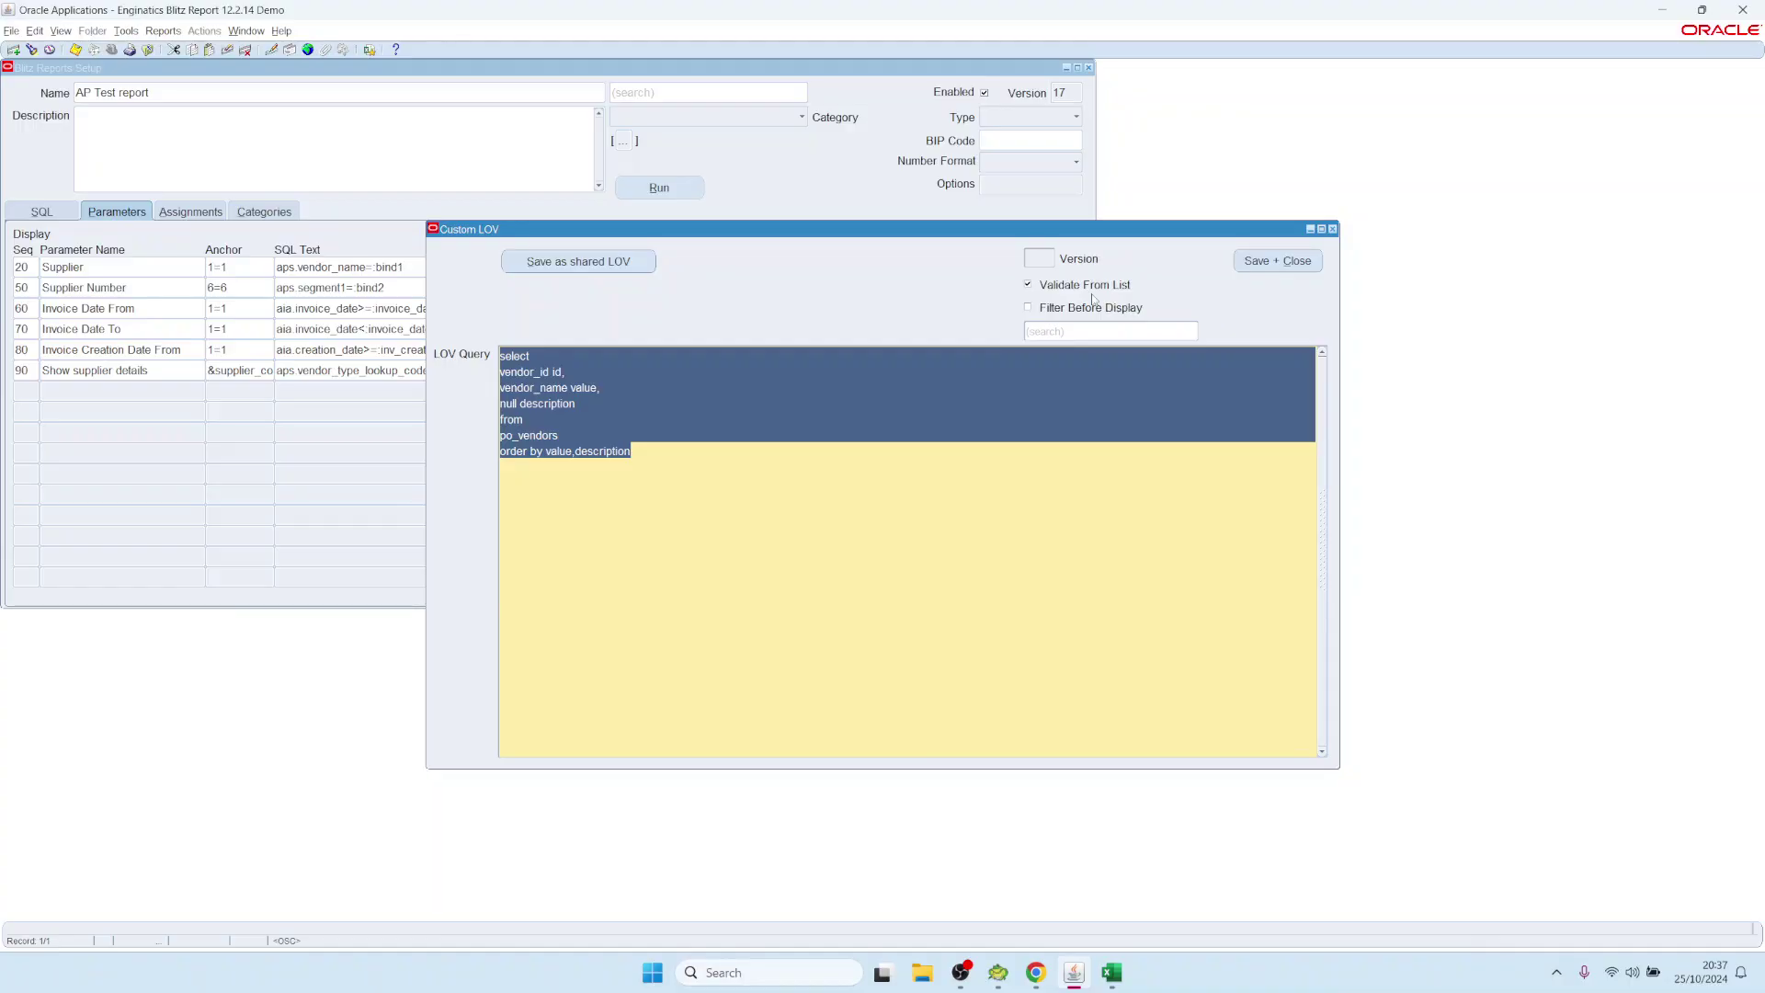
{"action": "left_click", "coordinate": [666, 456]}
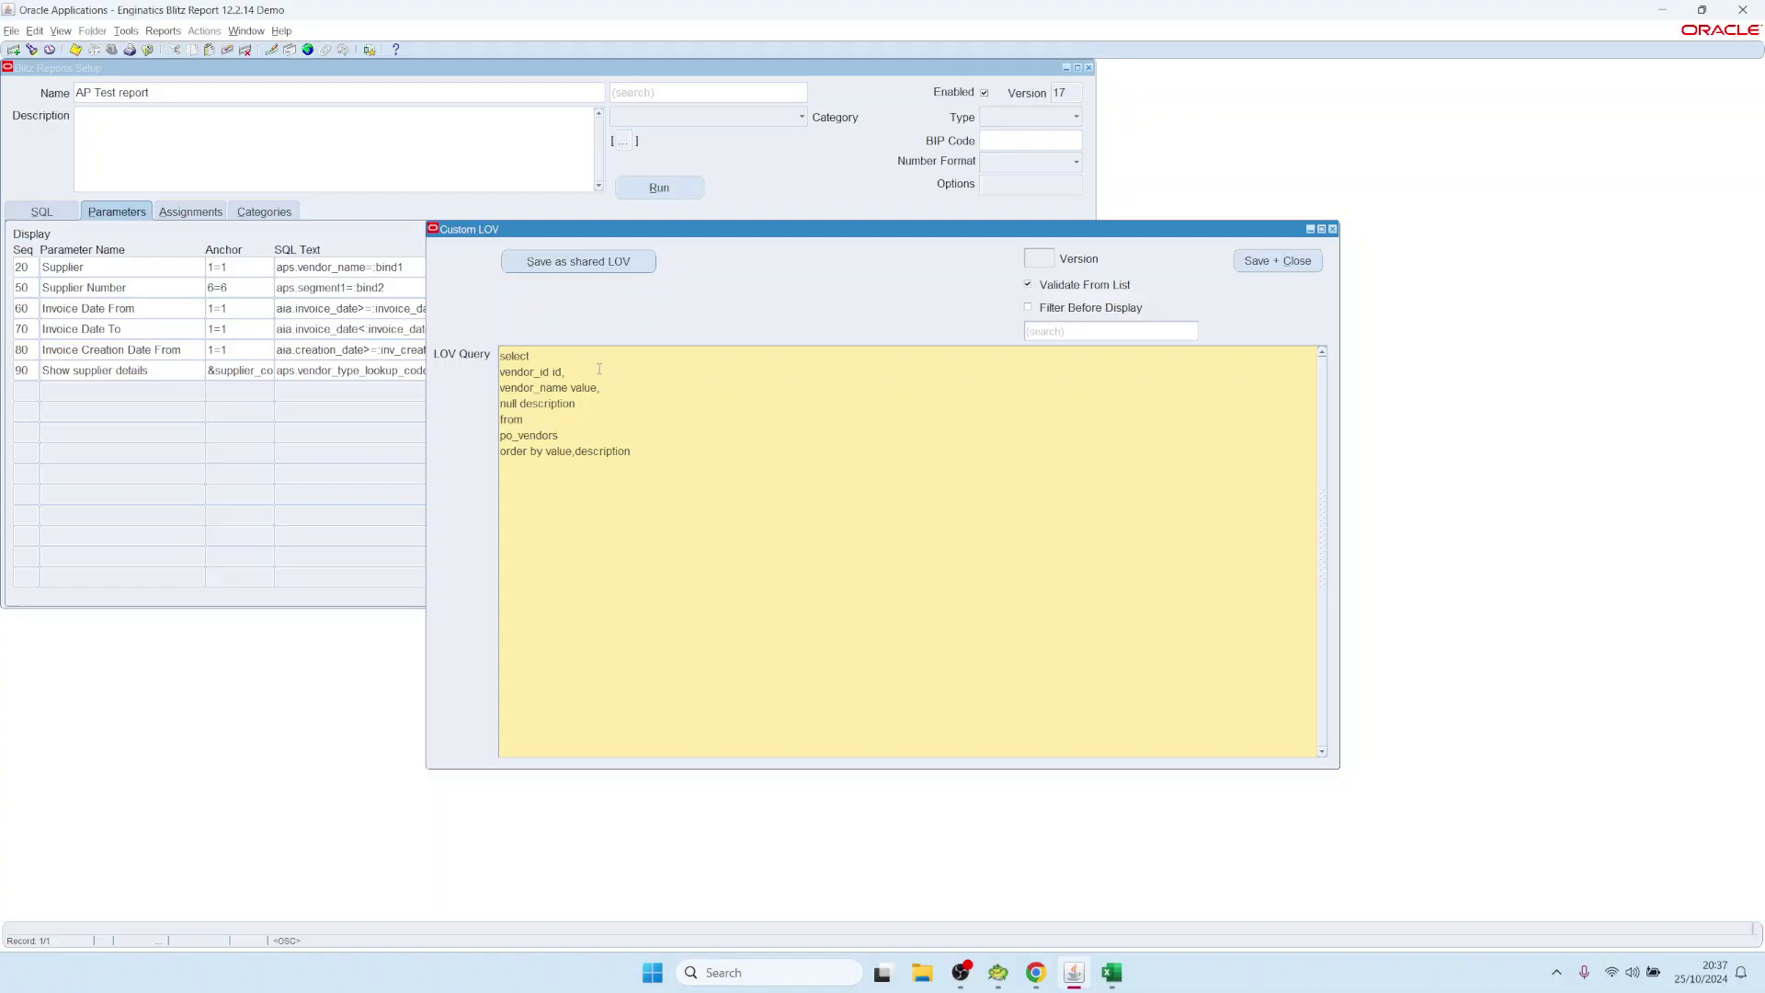
{"action": "left_click_drag", "start_coordinate": [690, 231], "coordinate": [847, 300]}
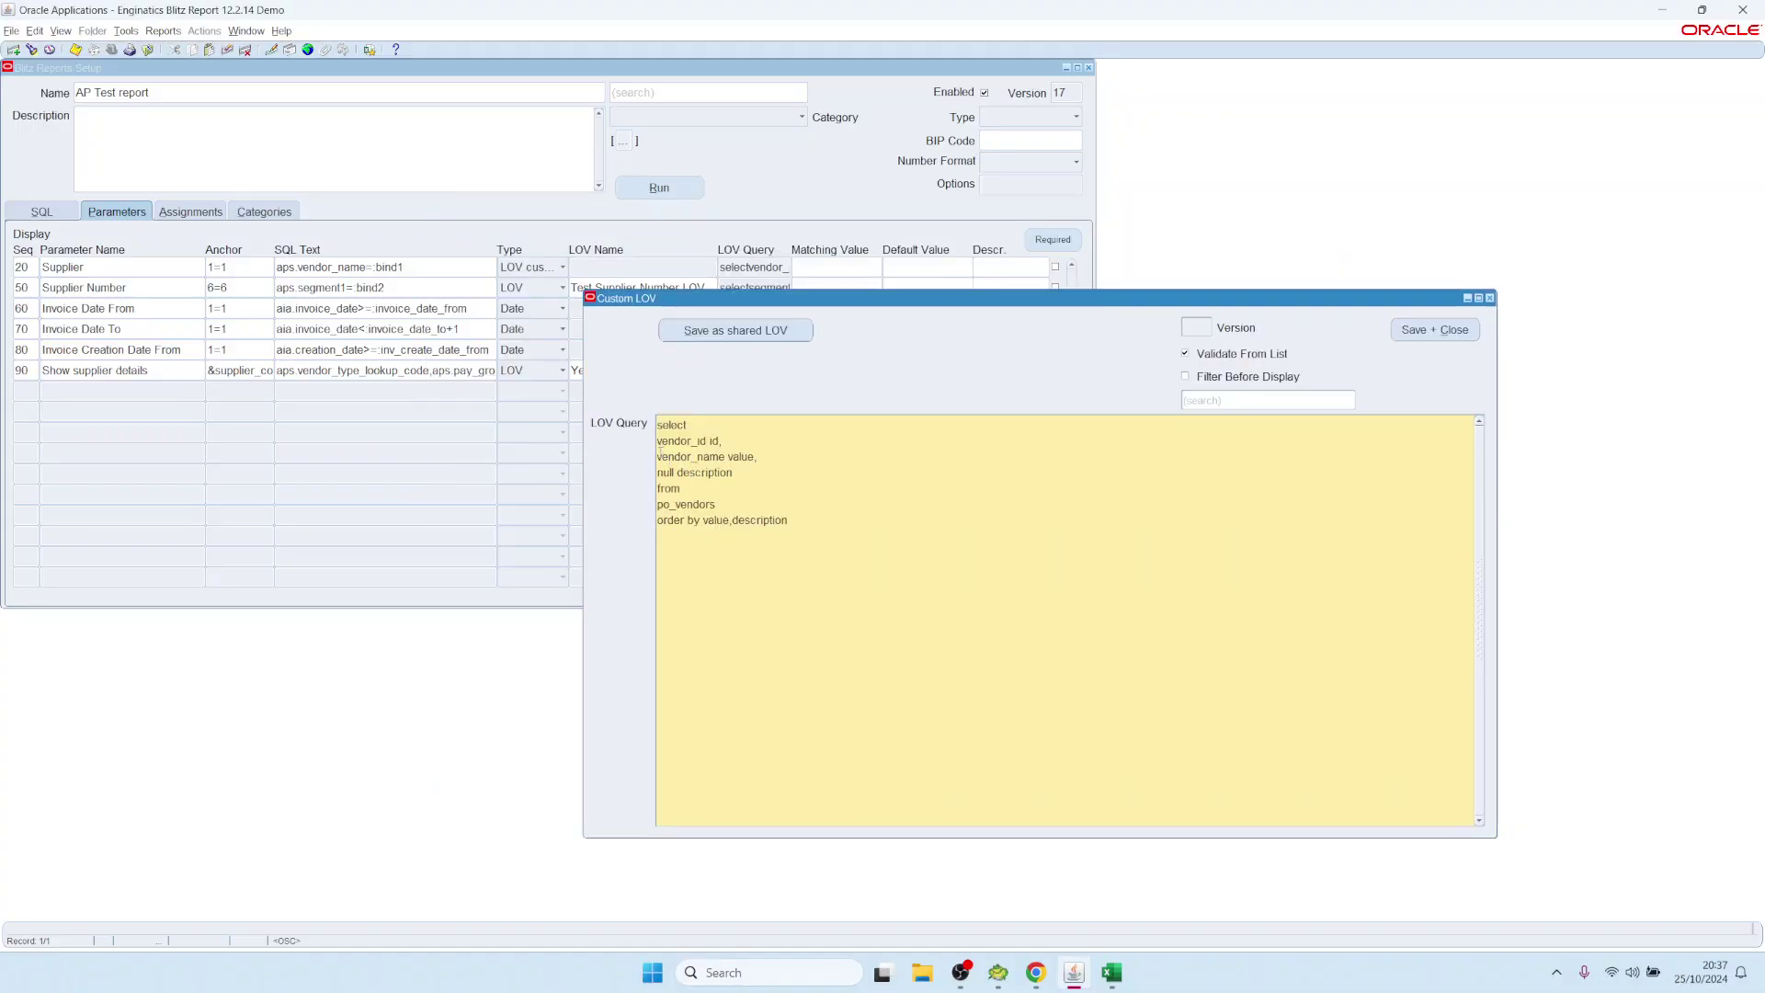
Remove the vendor_id id line from the Supplier parameter's custom LOV query and save it
{"action": "left_click", "coordinate": [753, 456]}
{"action": "double_click", "coordinate": [682, 472]}
{"action": "left_click_drag", "start_coordinate": [733, 456], "coordinate": [633, 442]}
{"action": "left_click", "coordinate": [724, 439]}
{"action": "key", "text": "BackSpace"}
{"action": "key", "text": "BackSpace"}
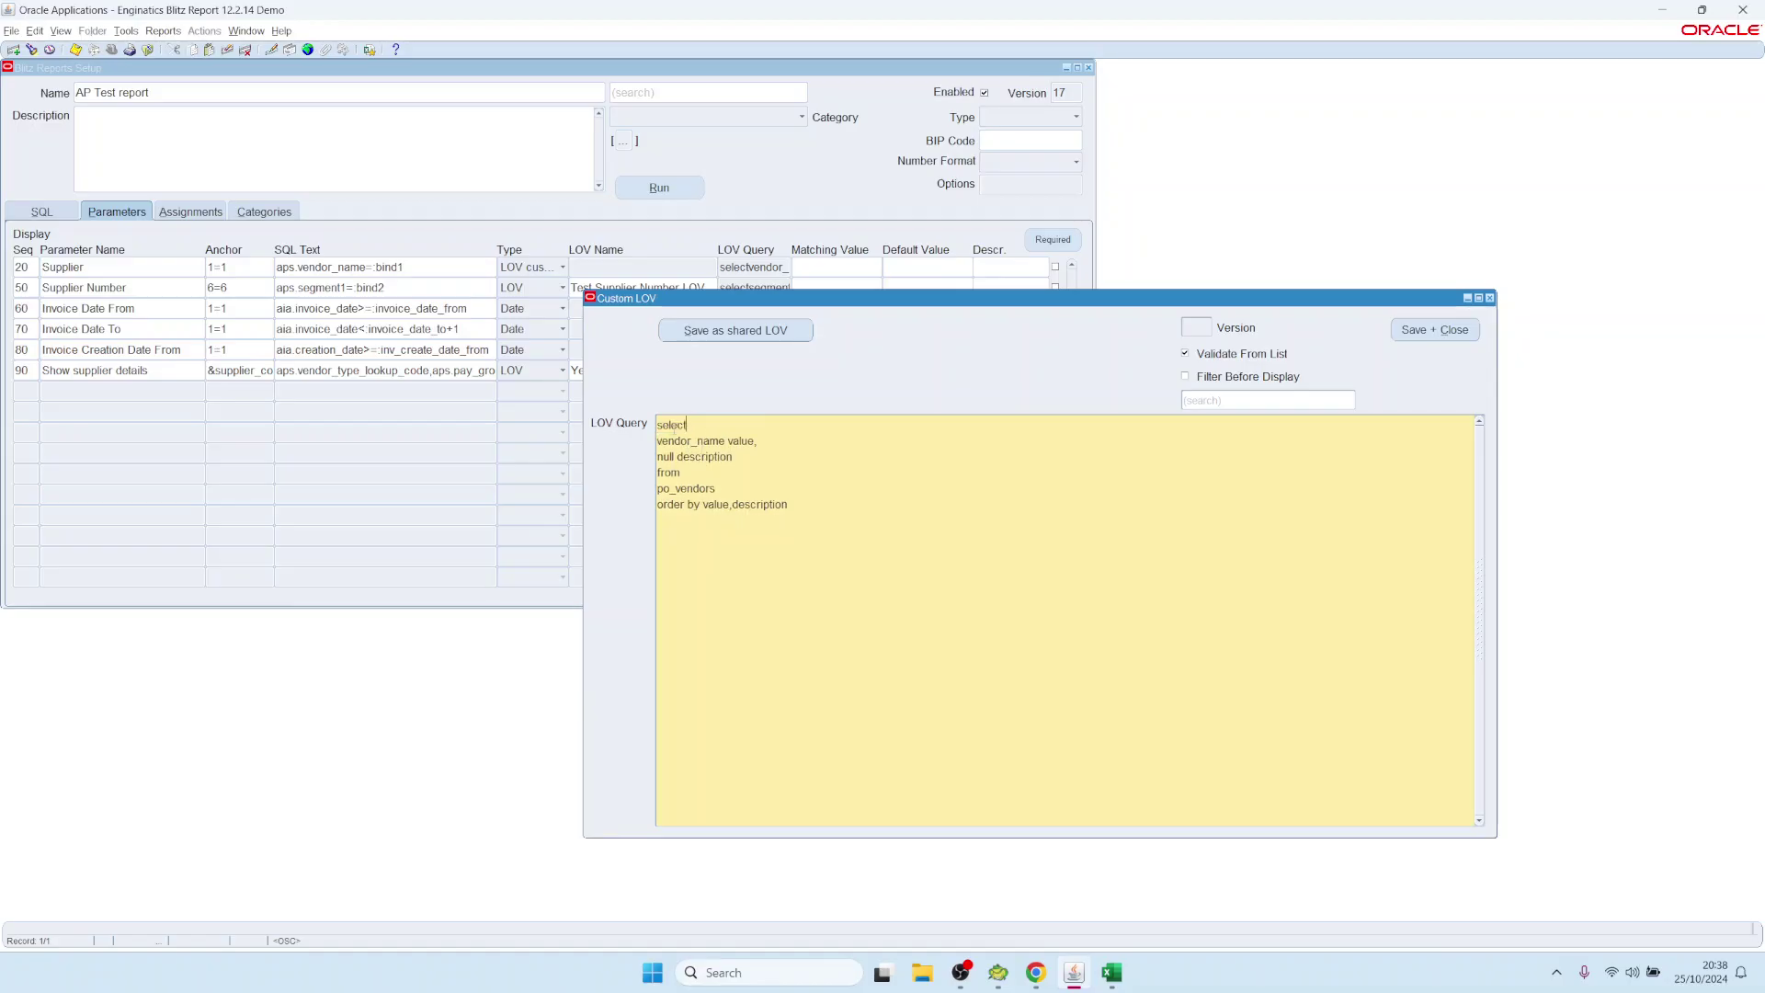
{"action": "left_click_drag", "start_coordinate": [705, 440], "coordinate": [664, 442]}
{"action": "left_click", "coordinate": [1433, 329]}
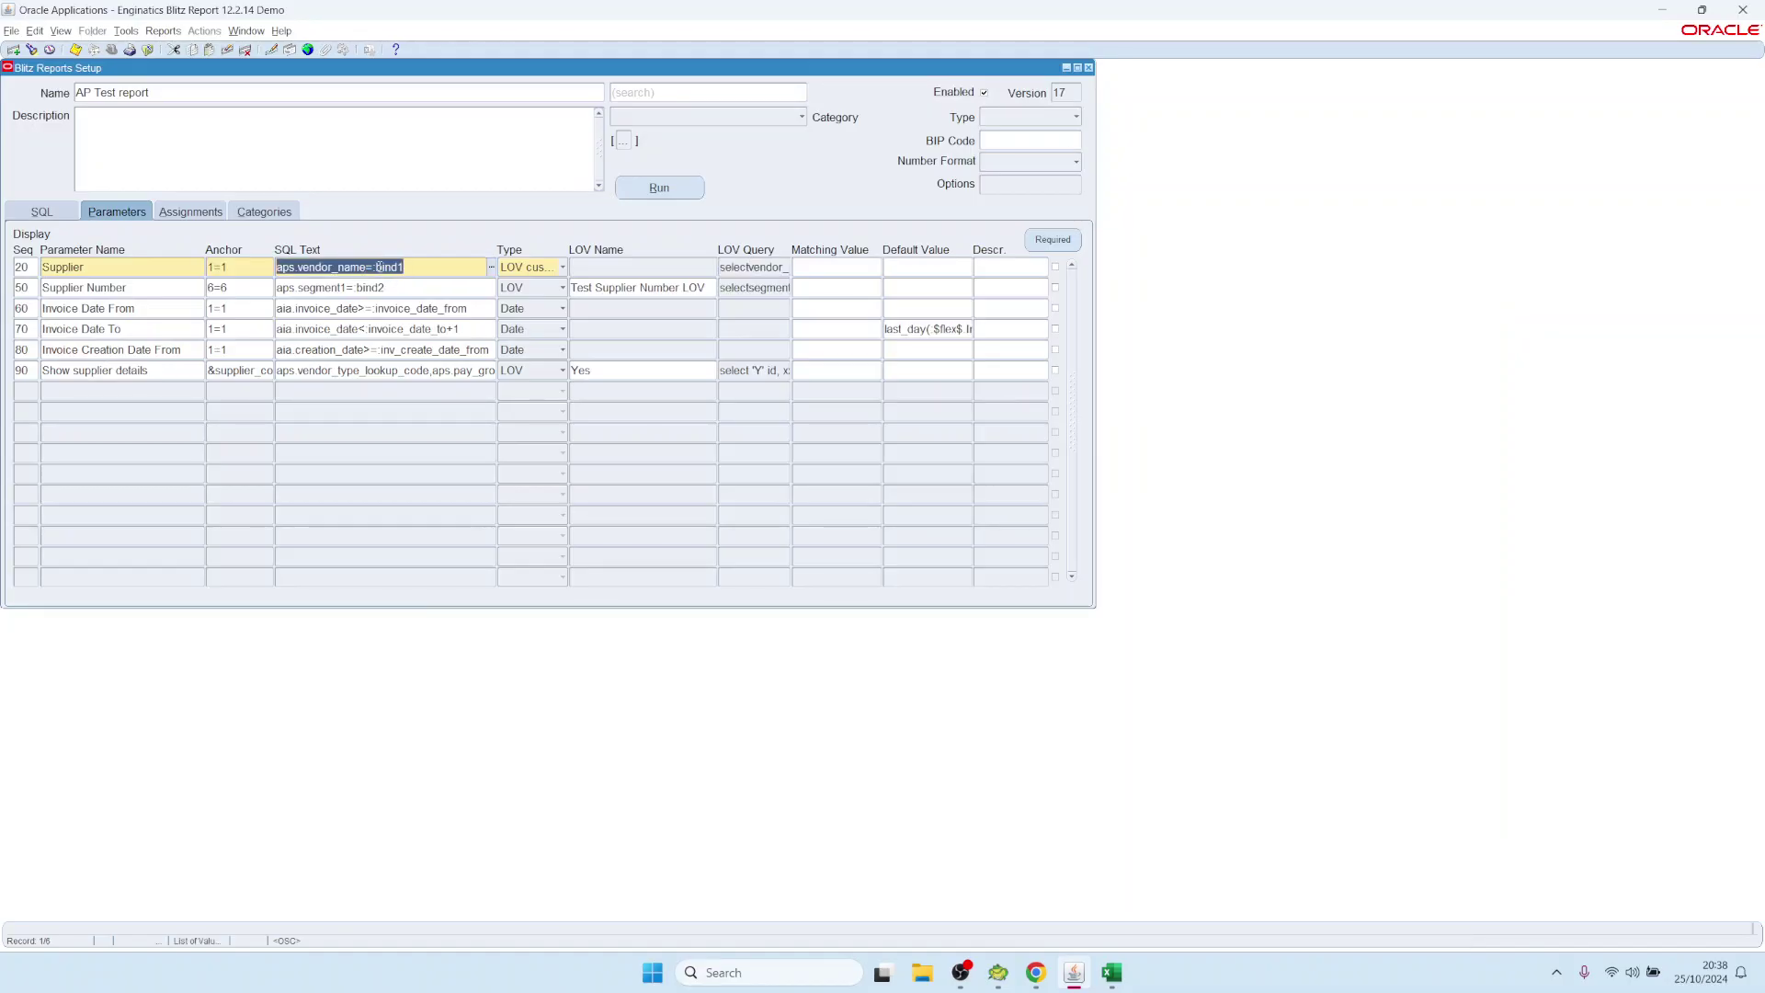
Reopen the Supplier's custom LOV query and add the line "vendor_id id," back below select
{"action": "left_click_drag", "start_coordinate": [374, 266], "coordinate": [404, 267]}
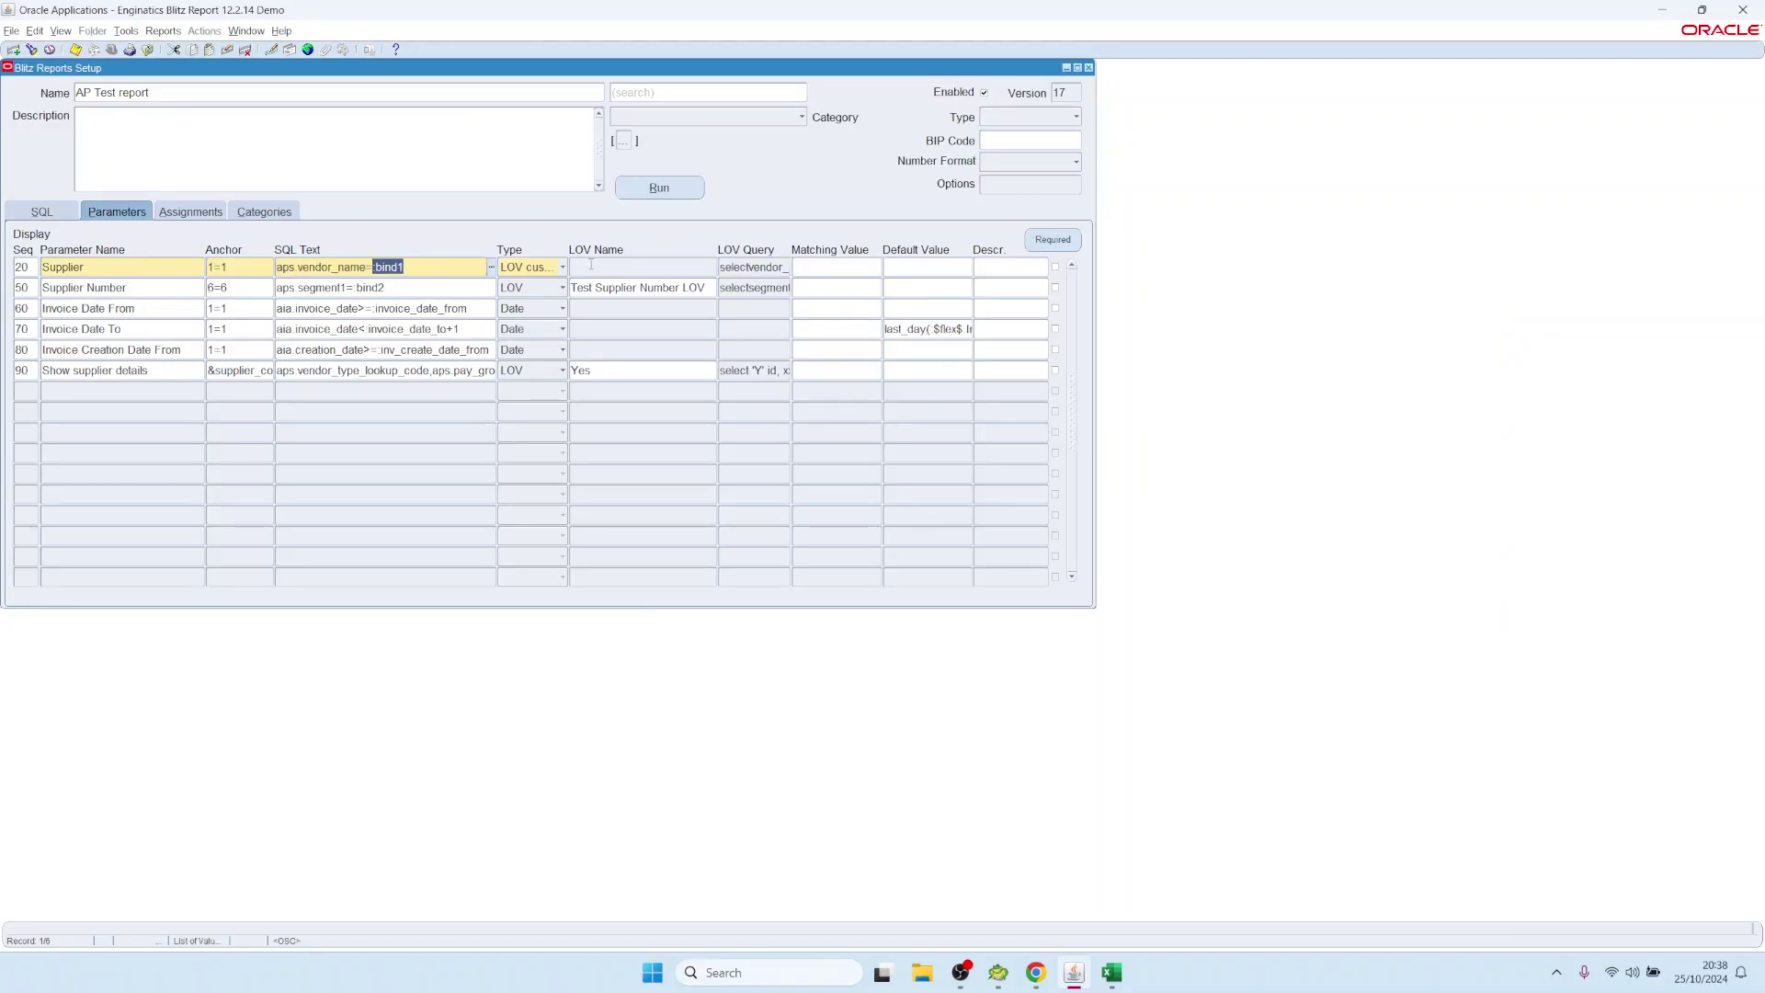
{"action": "double_click", "coordinate": [754, 266]}
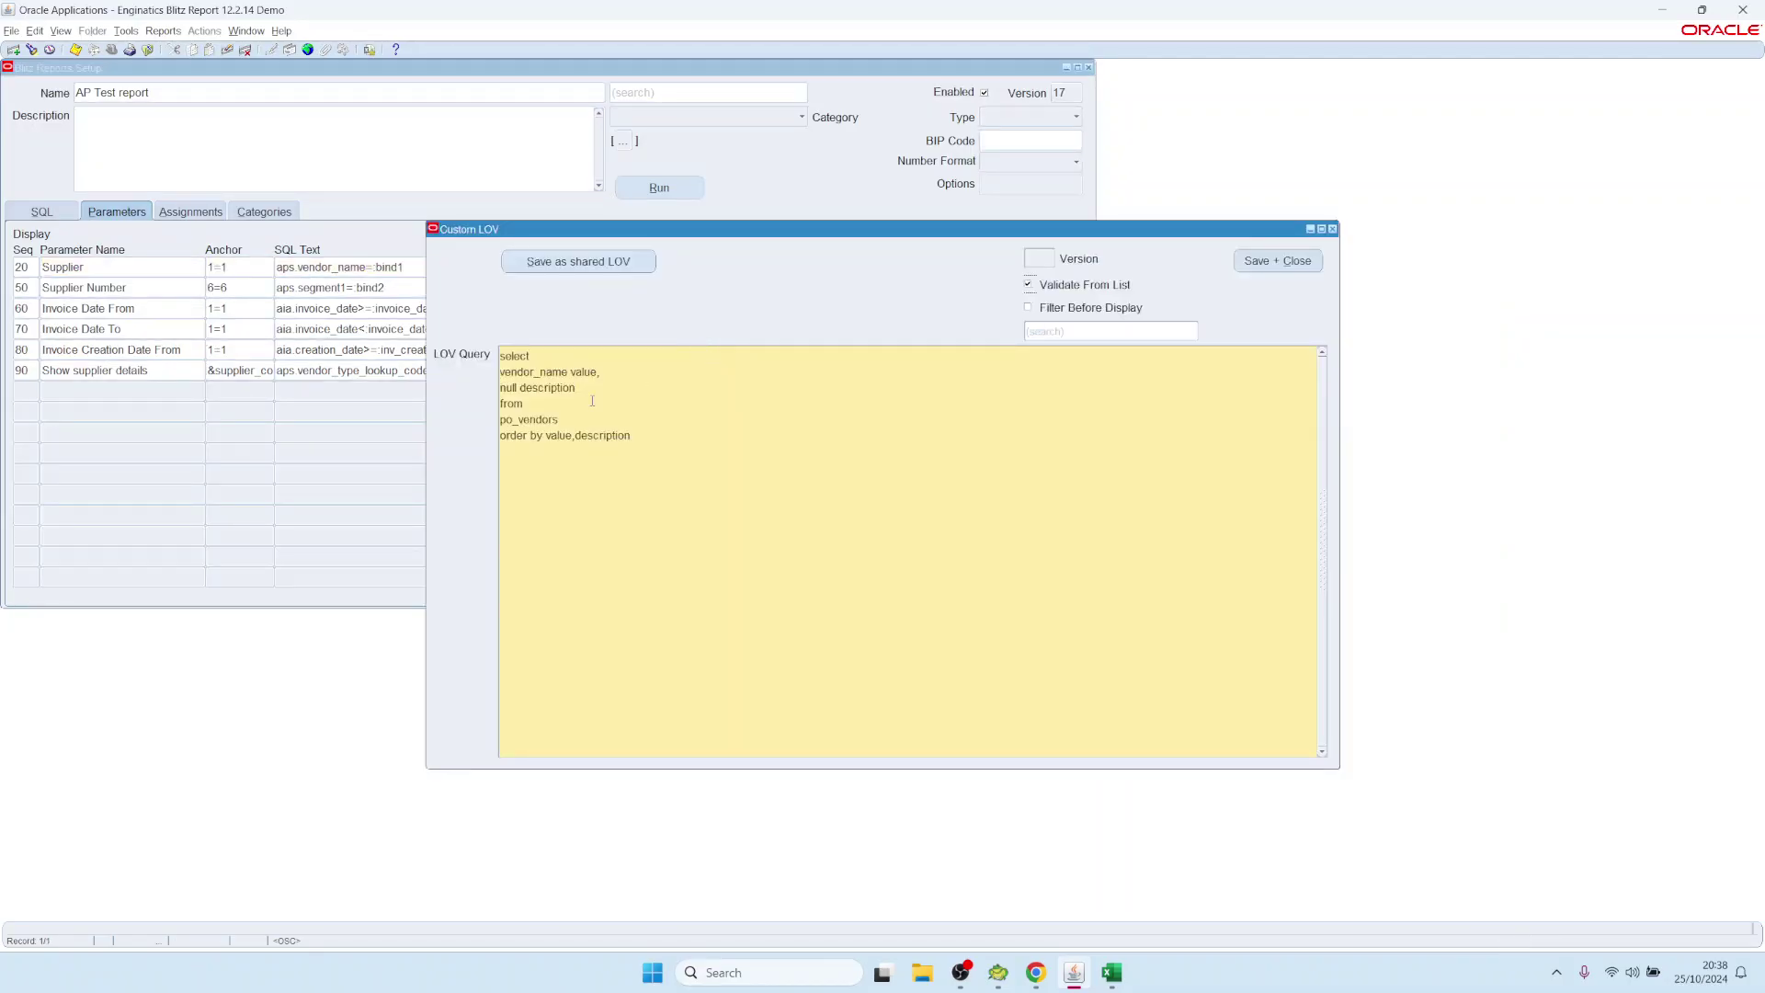
{"action": "left_click", "coordinate": [563, 354]}
{"action": "left_click", "coordinate": [563, 354]}
{"action": "key", "text": "Return"}
{"action": "type", "text": "vendor_id id,"}
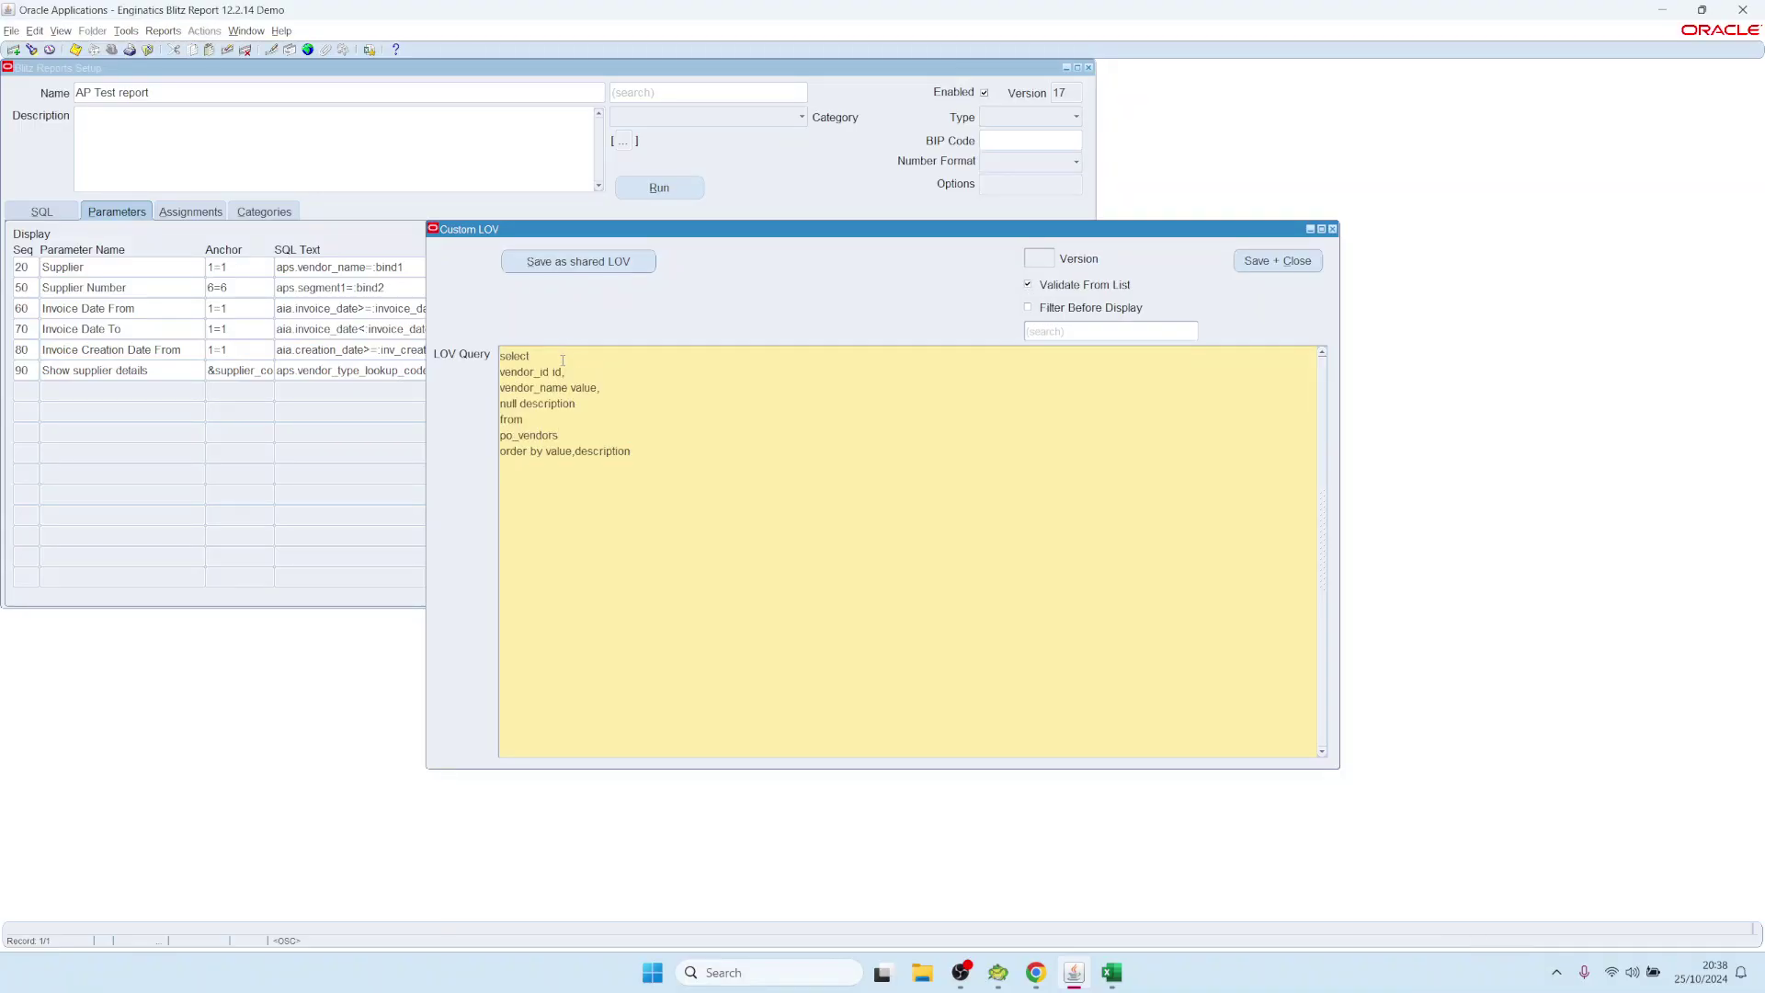
Compare the vendor_id and vendor_name columns in the custom LOV query, and save and close it
{"action": "left_click_drag", "start_coordinate": [566, 371], "coordinate": [500, 371]}
{"action": "left_click", "coordinate": [605, 387]}
{"action": "left_click_drag", "start_coordinate": [605, 386], "coordinate": [478, 382]}
{"action": "left_click", "coordinate": [564, 372]}
{"action": "left_click", "coordinate": [582, 402]}
{"action": "left_click_drag", "start_coordinate": [568, 371], "coordinate": [481, 372]}
{"action": "left_click", "coordinate": [518, 372]}
{"action": "left_click", "coordinate": [1278, 260]}
Change the Supplier parameter's SQL text to aps.vendor_id=:bind1
{"action": "left_click_drag", "start_coordinate": [277, 266], "coordinate": [391, 267]}
{"action": "left_click", "coordinate": [341, 267]}
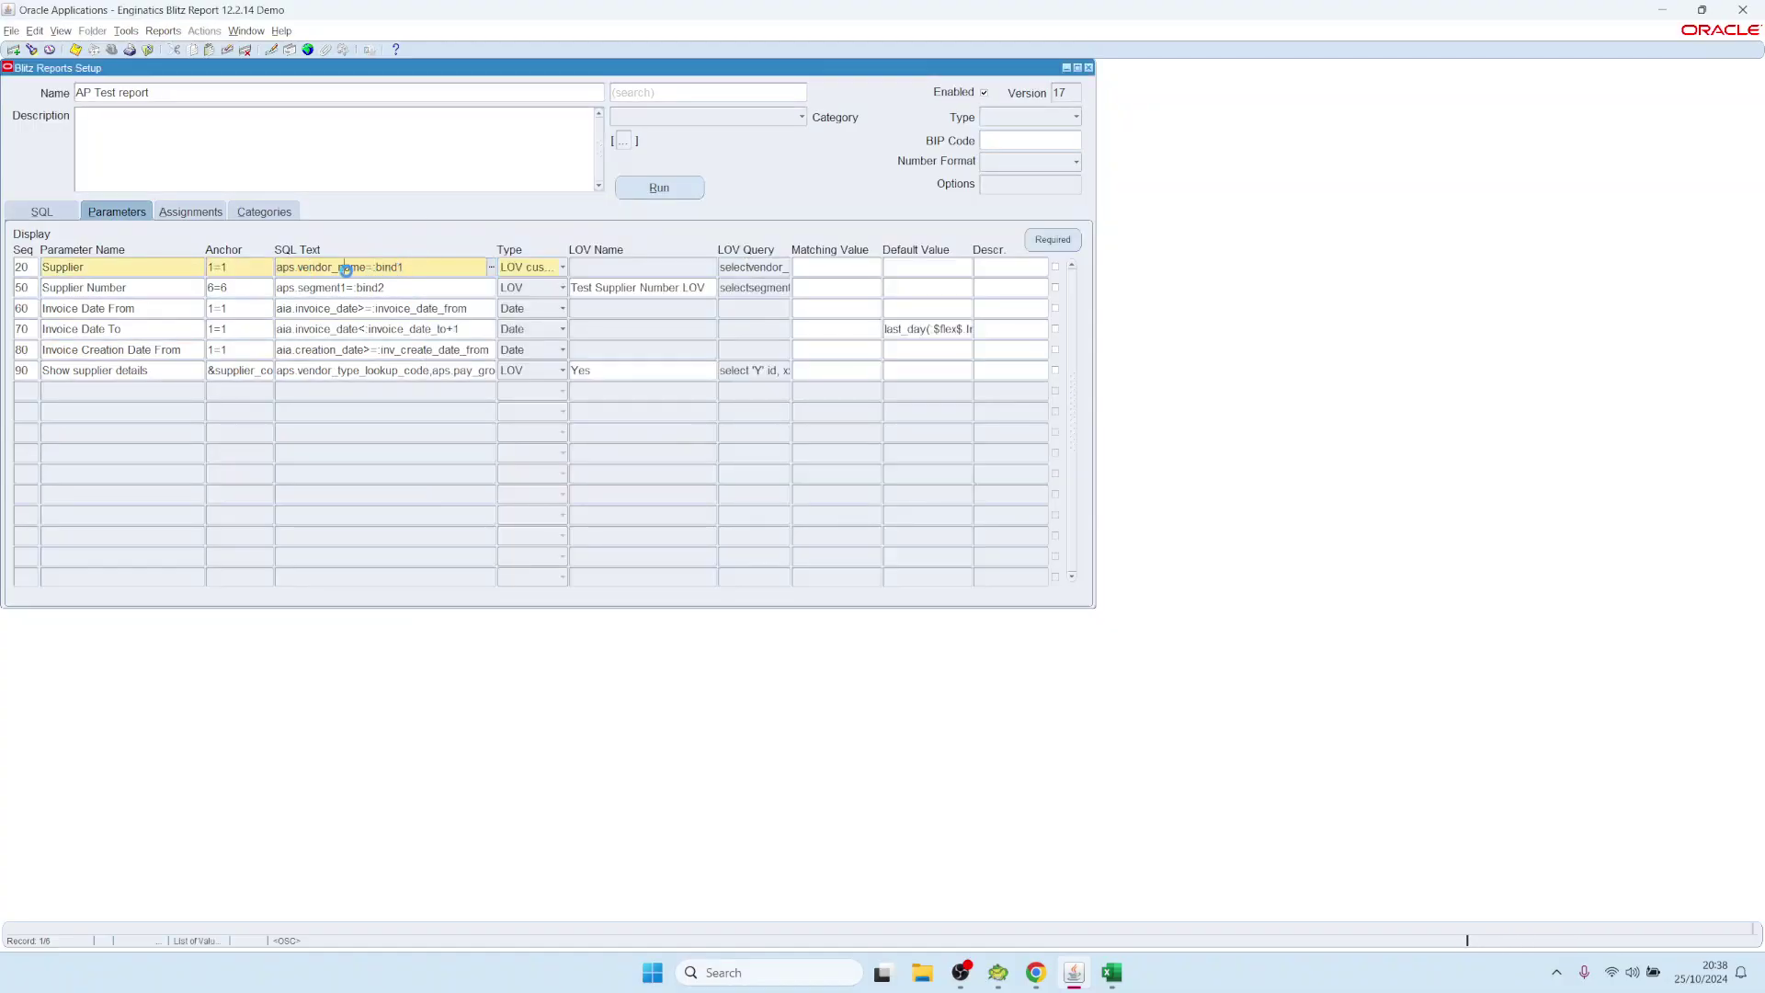
{"action": "key", "text": "shift+Right"}
{"action": "key", "text": "shift+Right"}
{"action": "key", "text": "shift+Right"}
{"action": "key", "text": "shift+Right"}
{"action": "type", "text": "id"}
Run the AP Test report with 3M Health Care as the Supplier
{"action": "left_click", "coordinate": [655, 191]}
{"action": "double_click", "coordinate": [861, 438]}
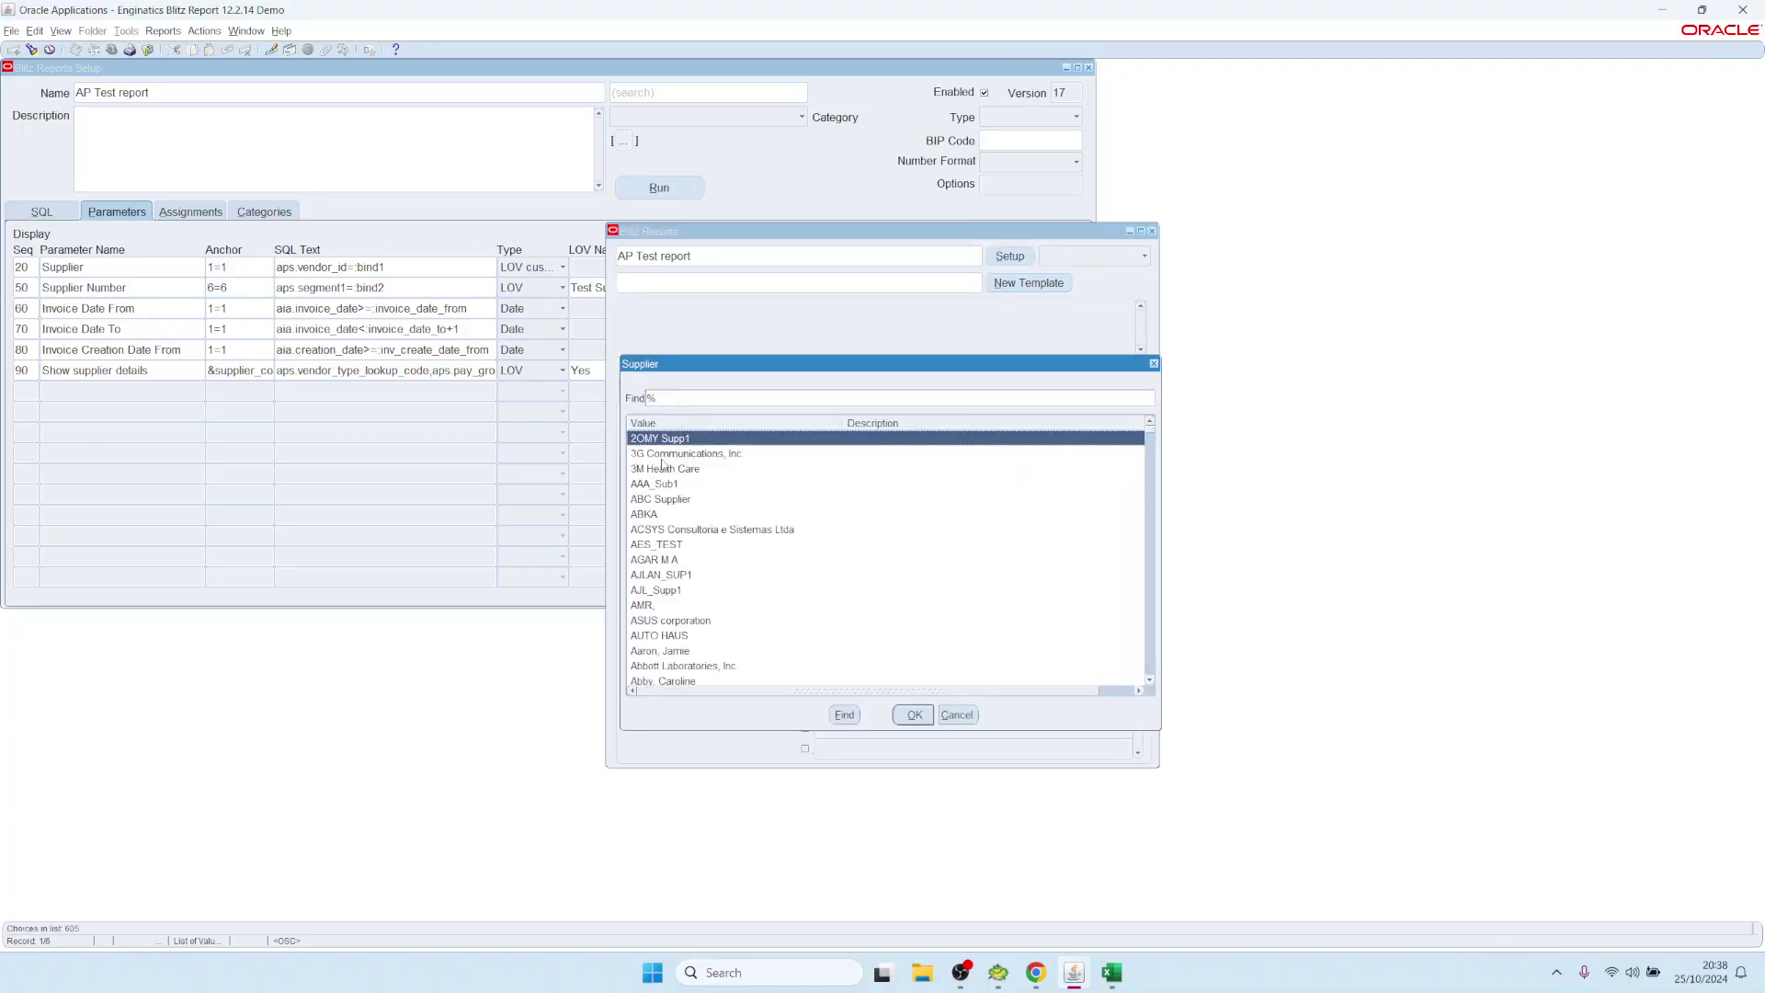
{"action": "double_click", "coordinate": [658, 469]}
{"action": "left_click", "coordinate": [670, 382]}
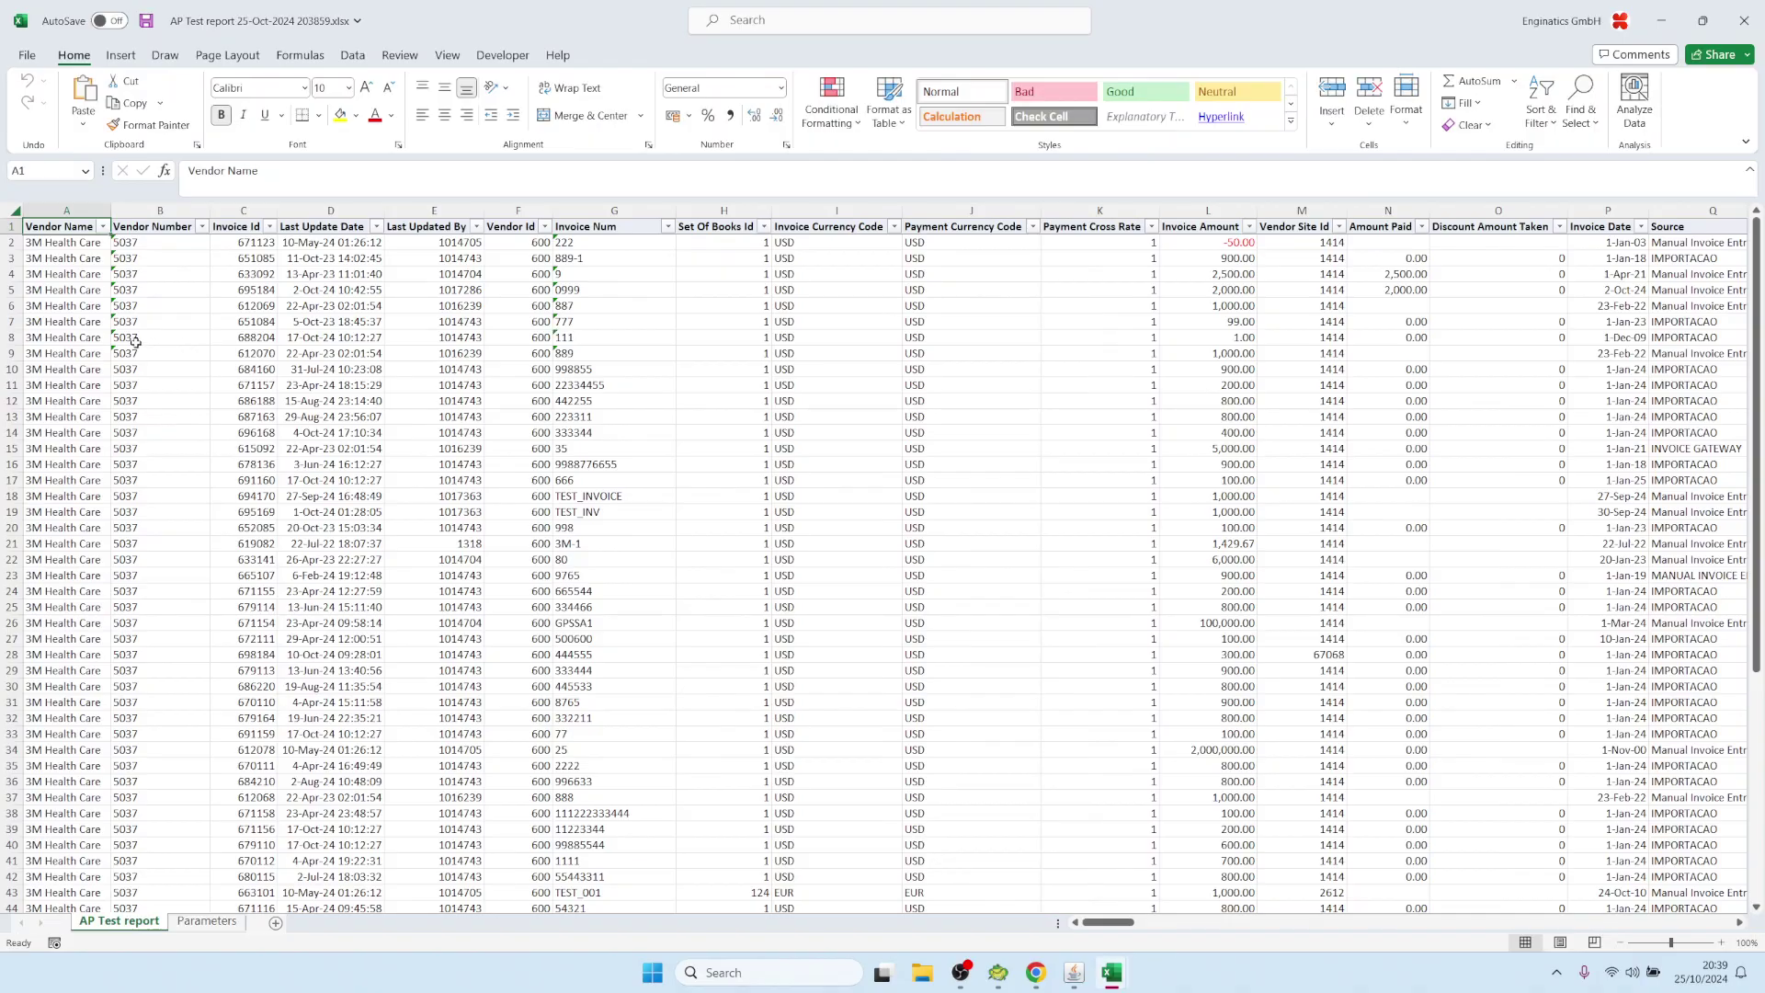
Examine the vendor names in the Excel output and the executed SQL on the Parameters sheet
{"action": "left_click_drag", "start_coordinate": [73, 290], "coordinate": [39, 442]}
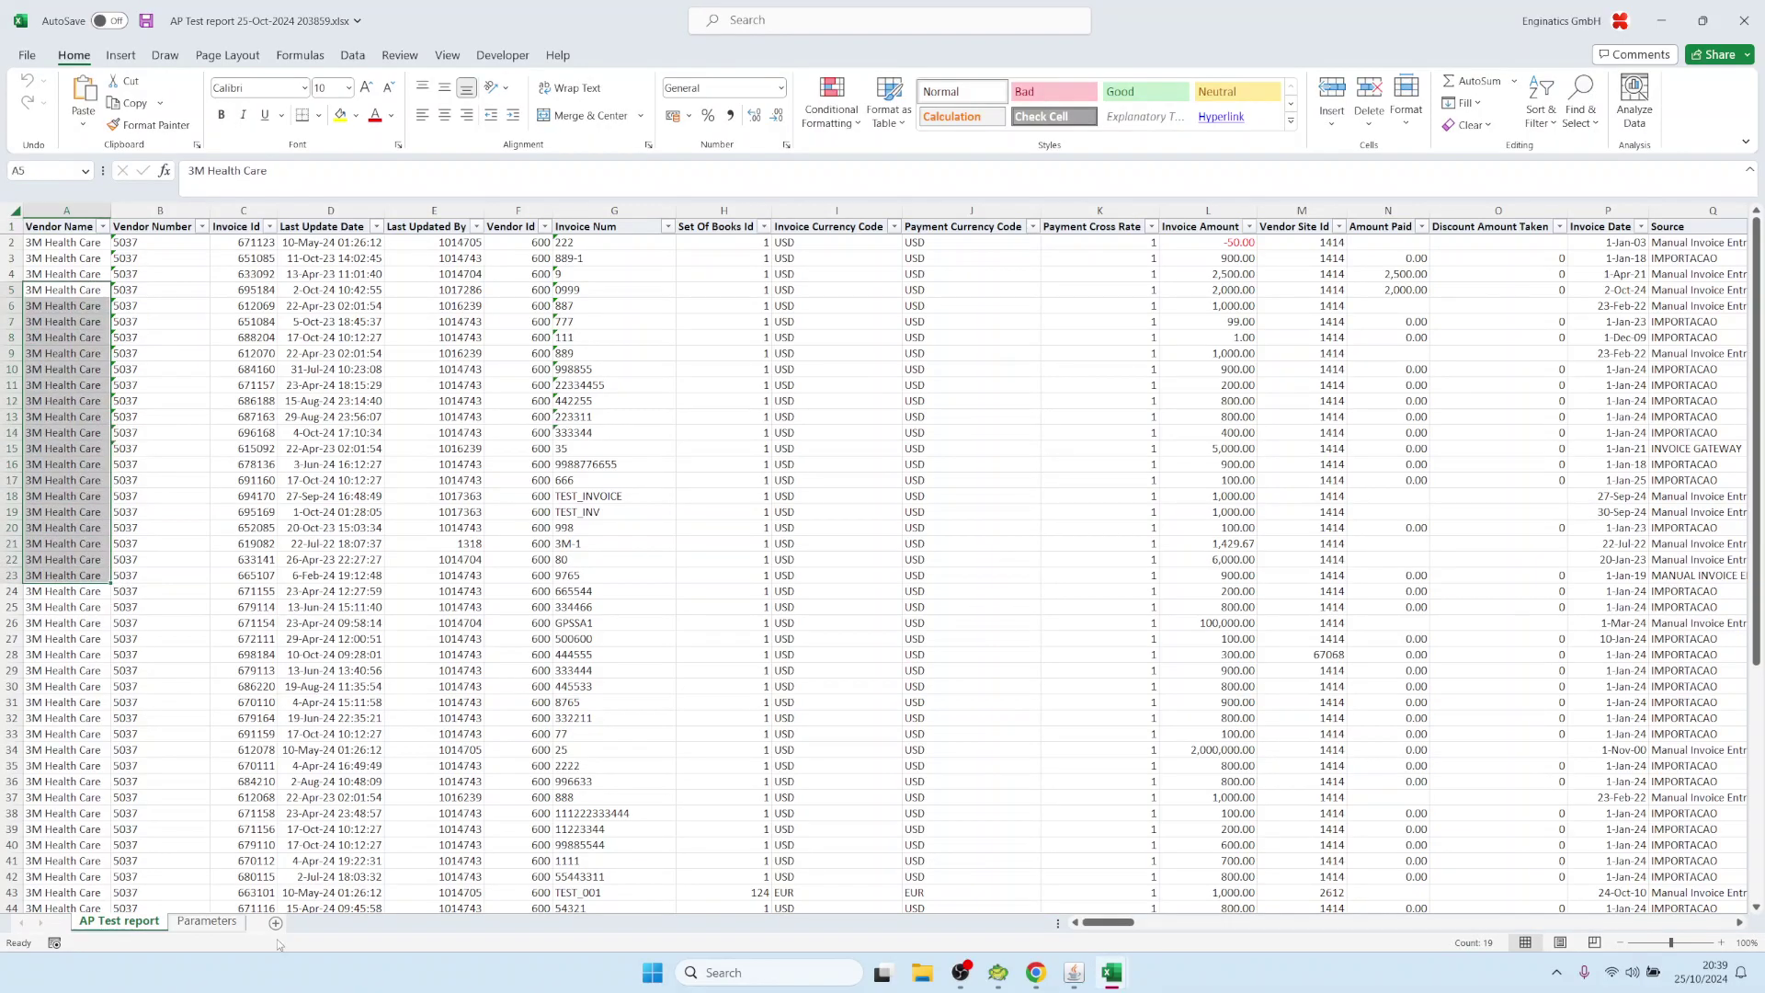
{"action": "left_click", "coordinate": [207, 921]}
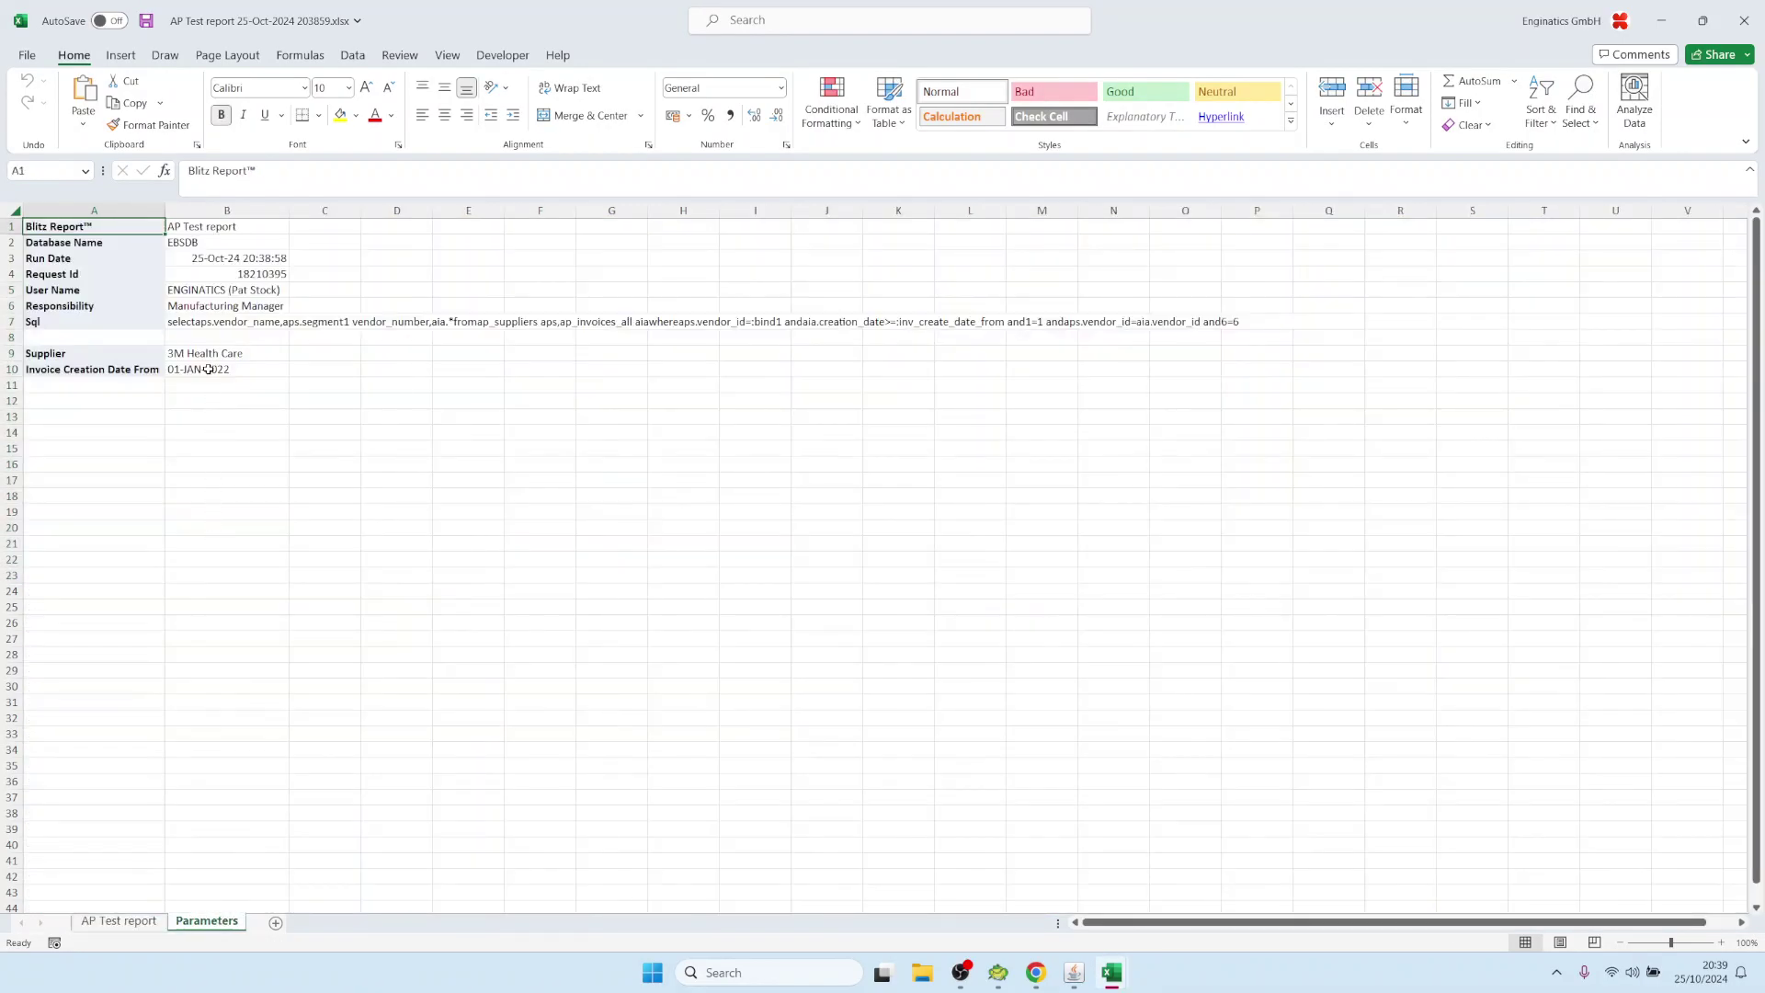
{"action": "left_click", "coordinate": [206, 323]}
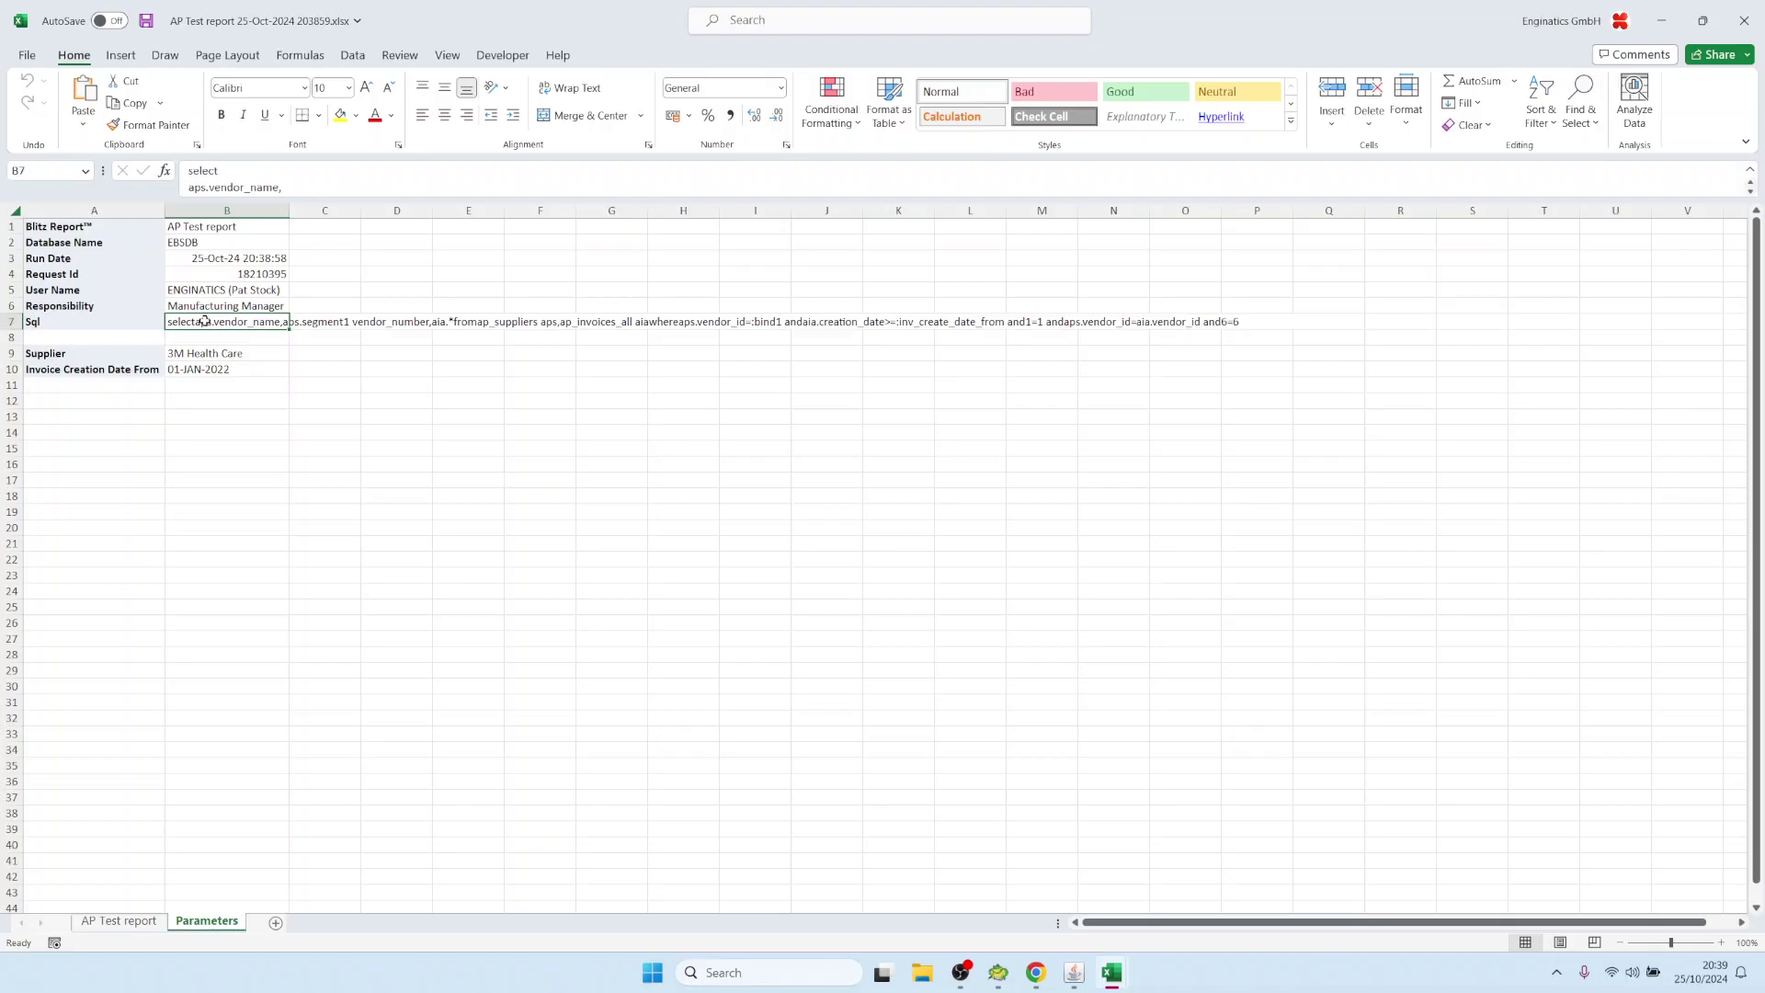
{"action": "double_click", "coordinate": [206, 320]}
{"action": "left_click_drag", "start_coordinate": [303, 449], "coordinate": [158, 449]}
{"action": "key", "text": "Escape"}
Switch back to Oracle Applications and save the Supplier's custom LOV as a shared LOV named Supplier test LOV
{"action": "left_click", "coordinate": [1074, 973]}
{"action": "left_click", "coordinate": [1009, 256]}
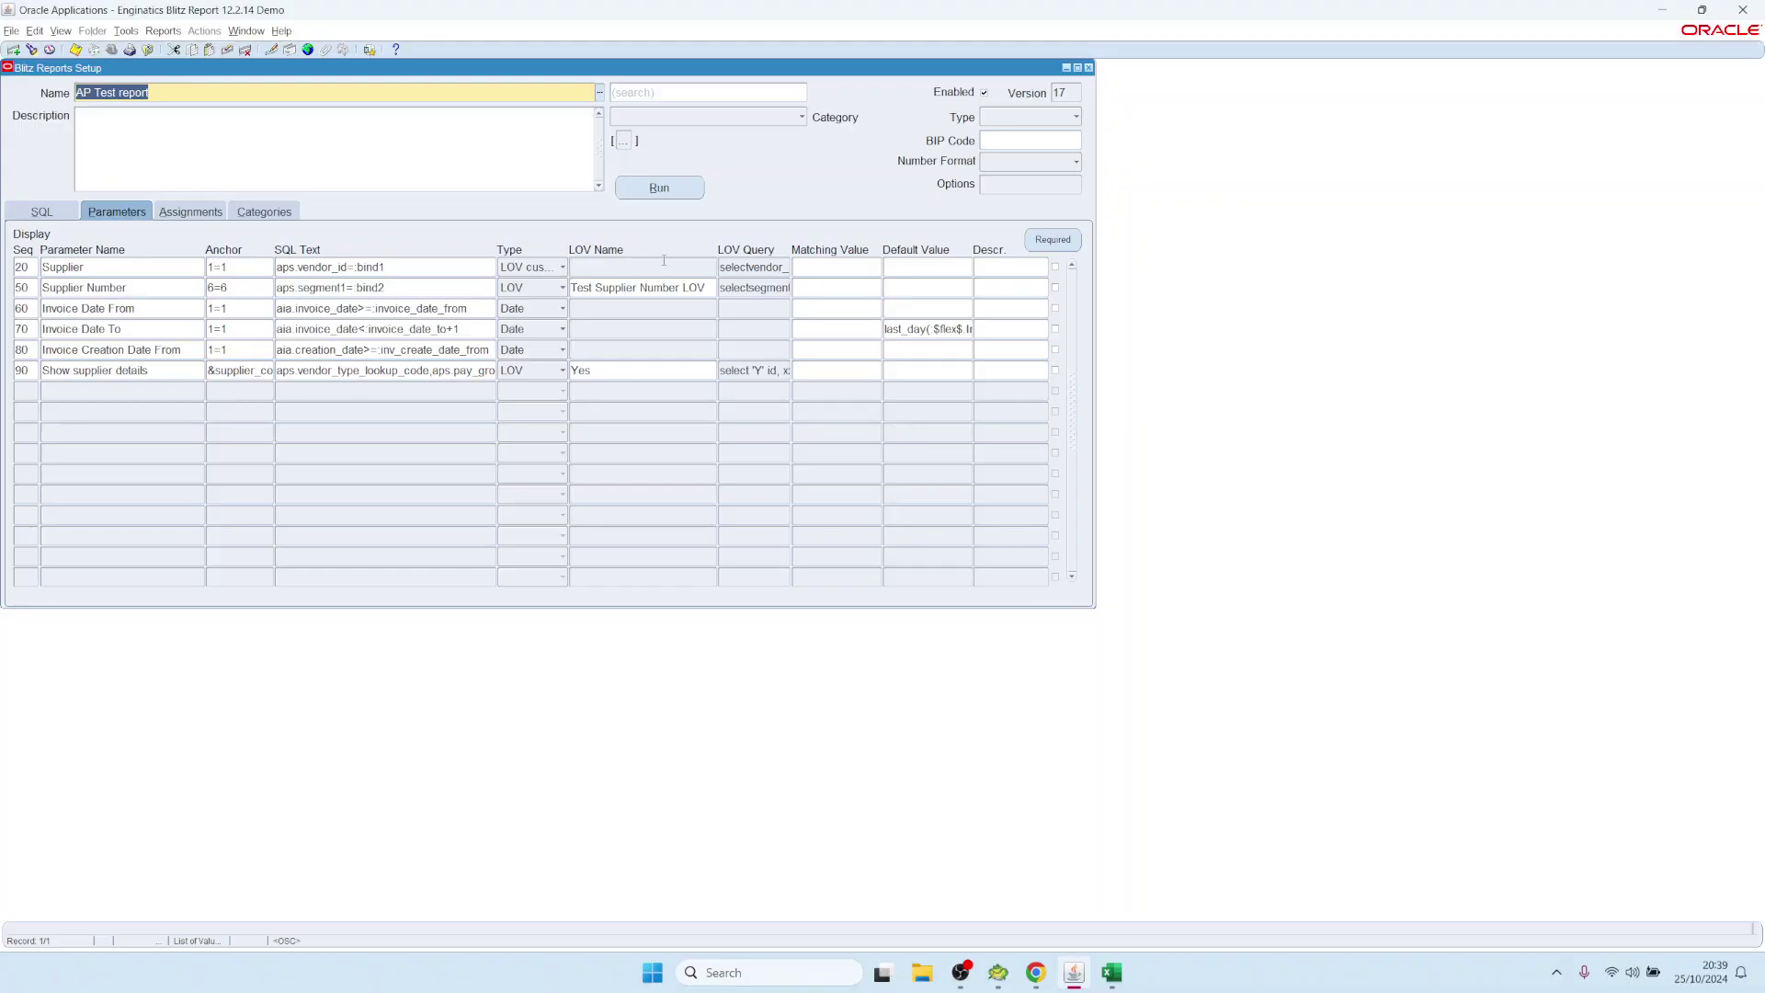
{"action": "double_click", "coordinate": [742, 267]}
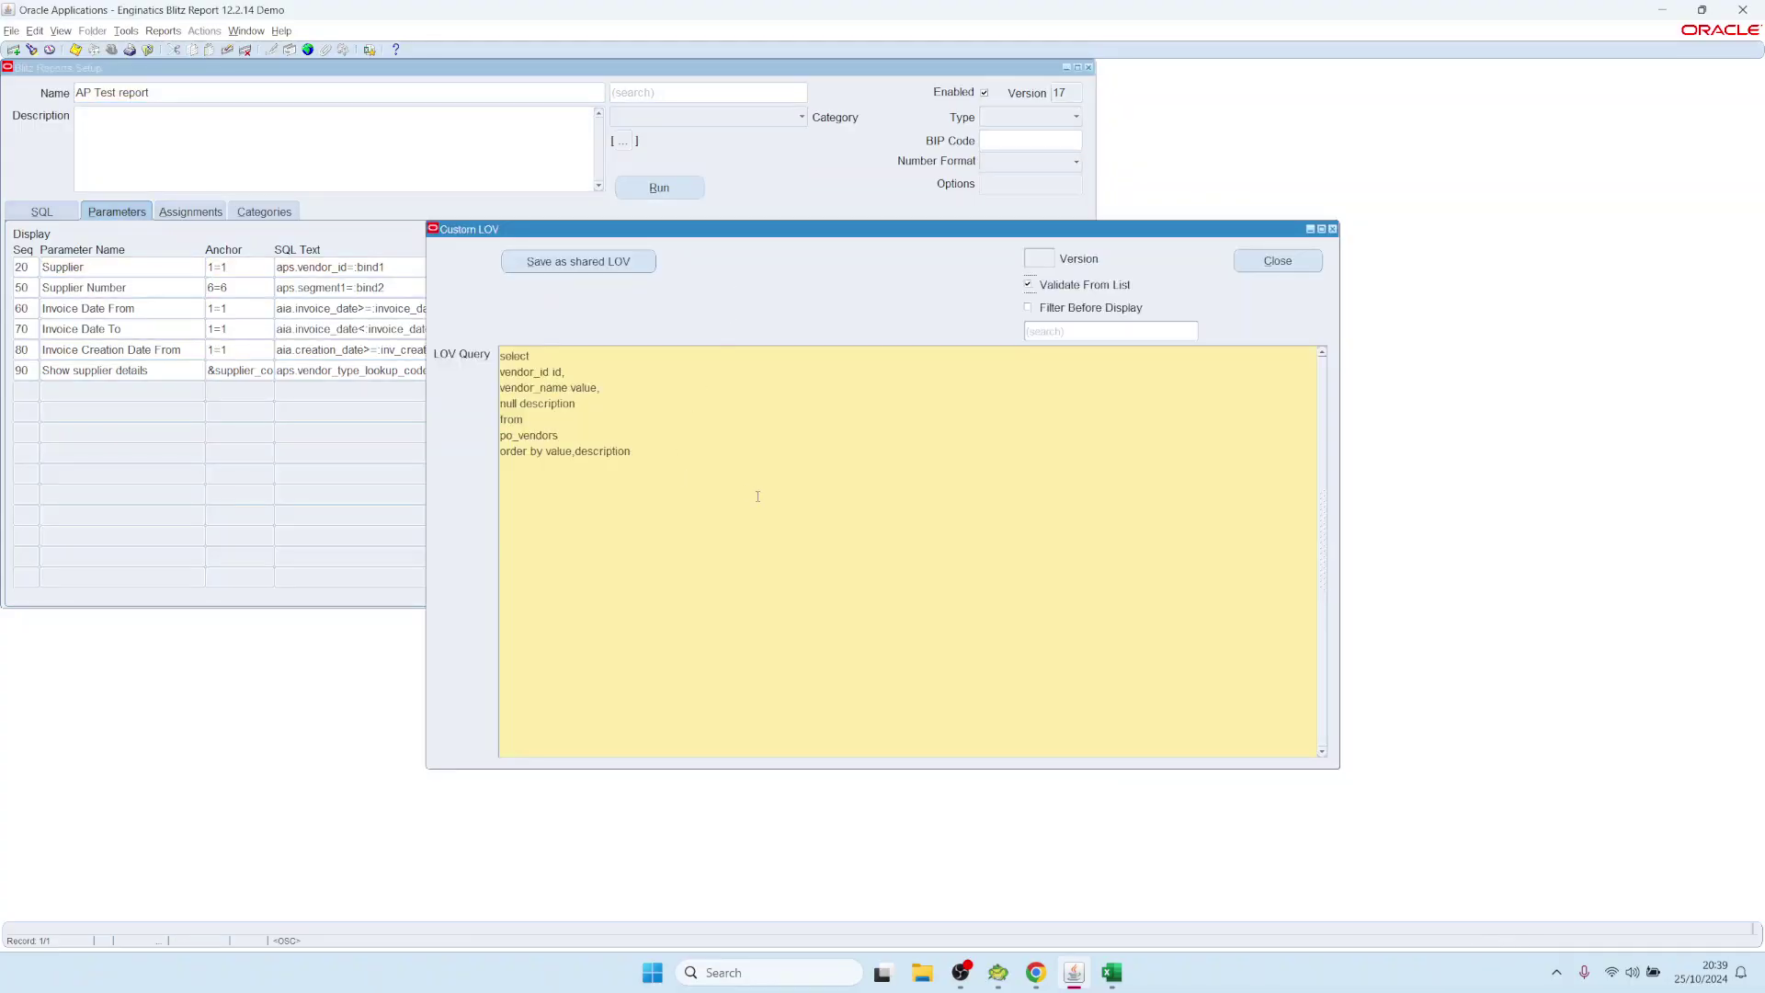
{"action": "key", "text": "ctrl+a"}
{"action": "left_click_drag", "start_coordinate": [883, 228], "coordinate": [956, 249]}
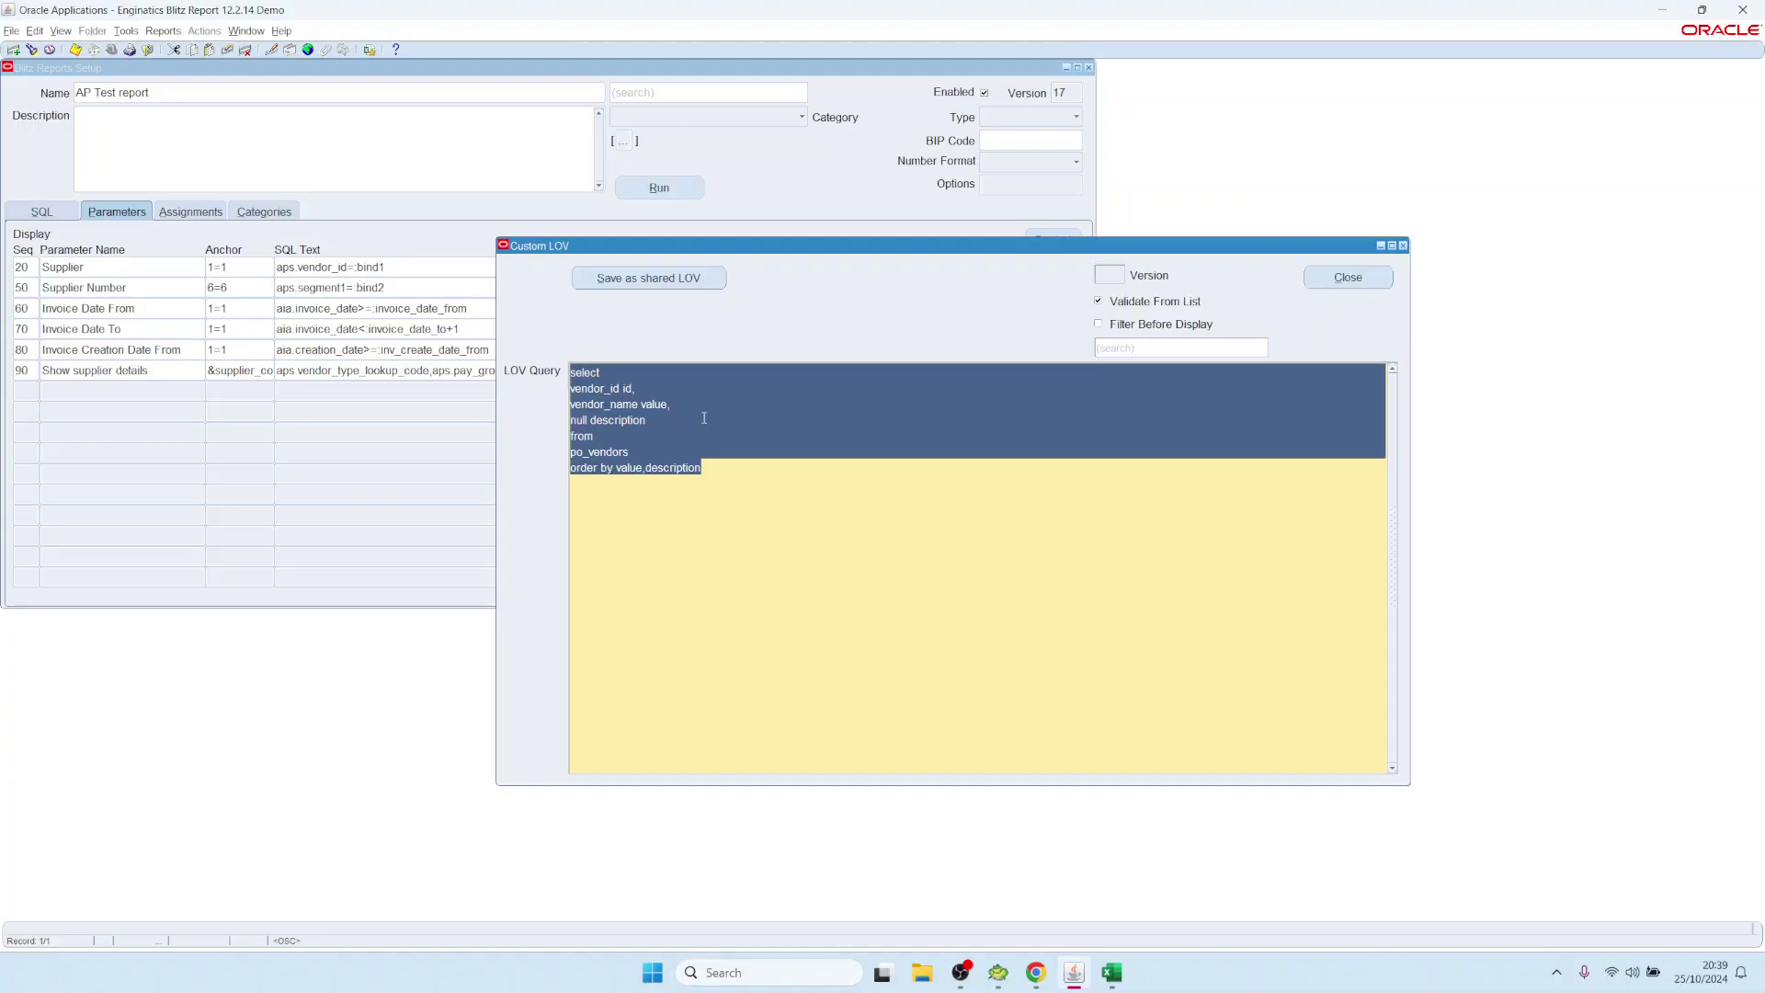
{"action": "left_click", "coordinate": [649, 278]}
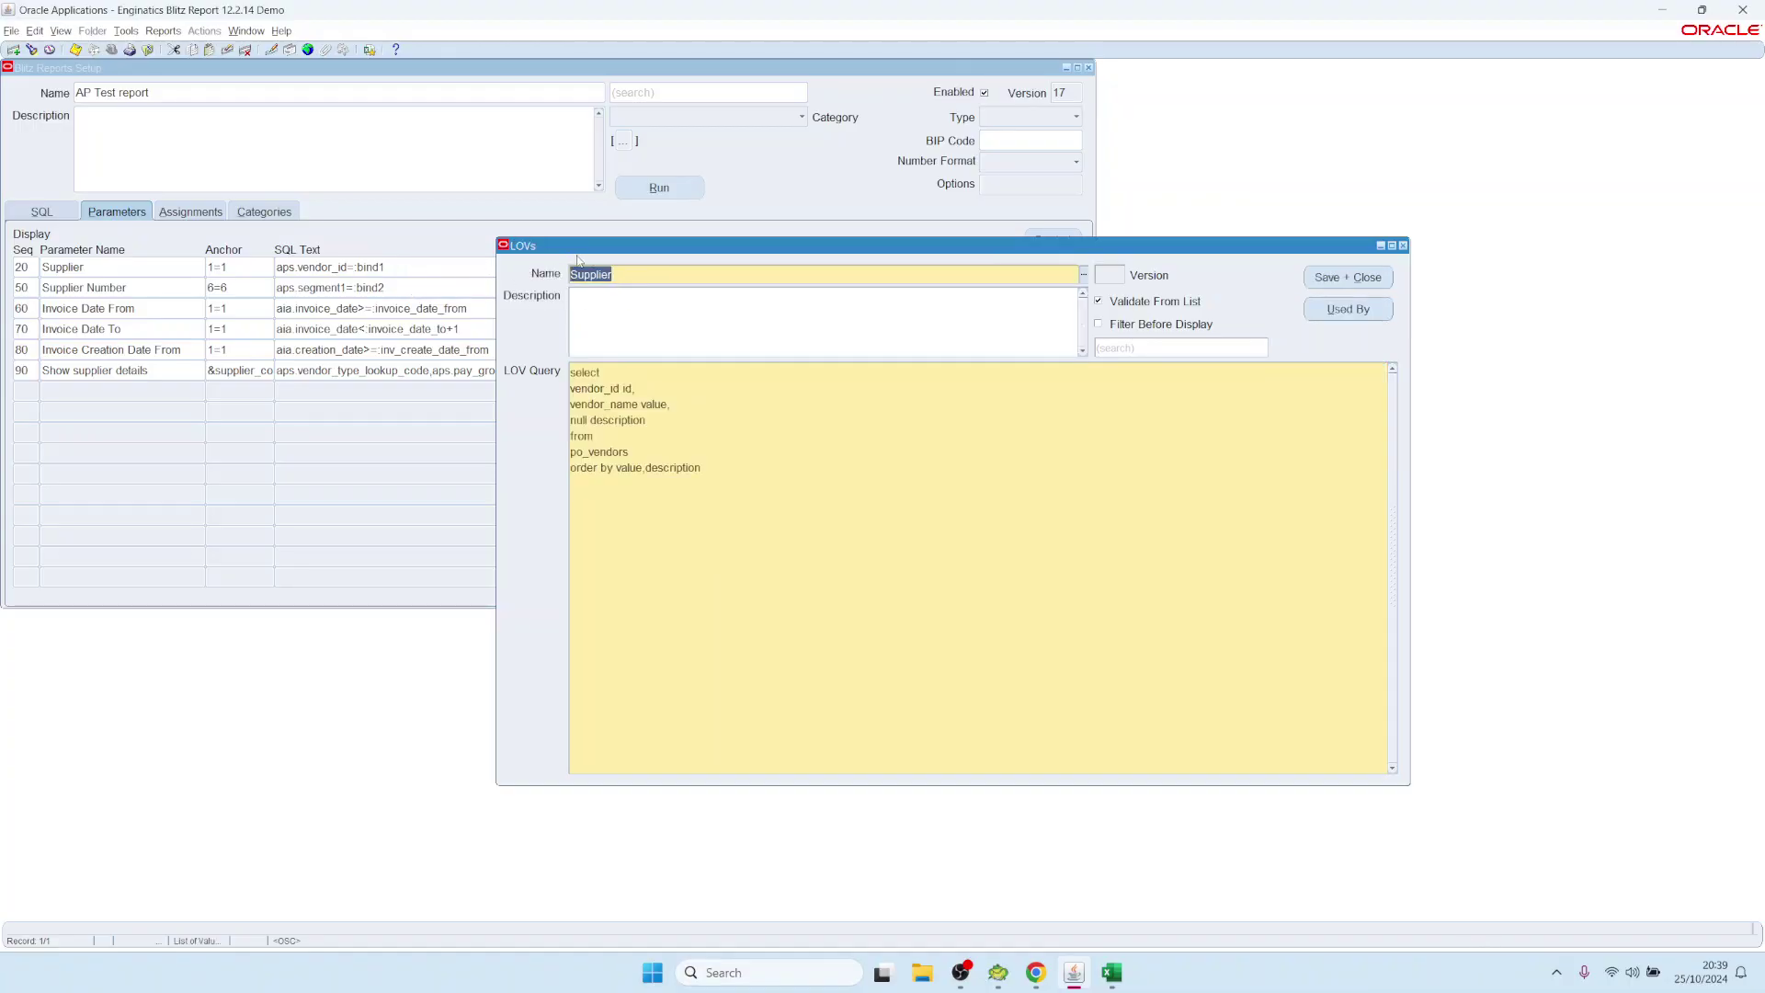
{"action": "key", "text": "Home"}
{"action": "type", "text": "test LOV"}
{"action": "left_click", "coordinate": [1327, 281]}
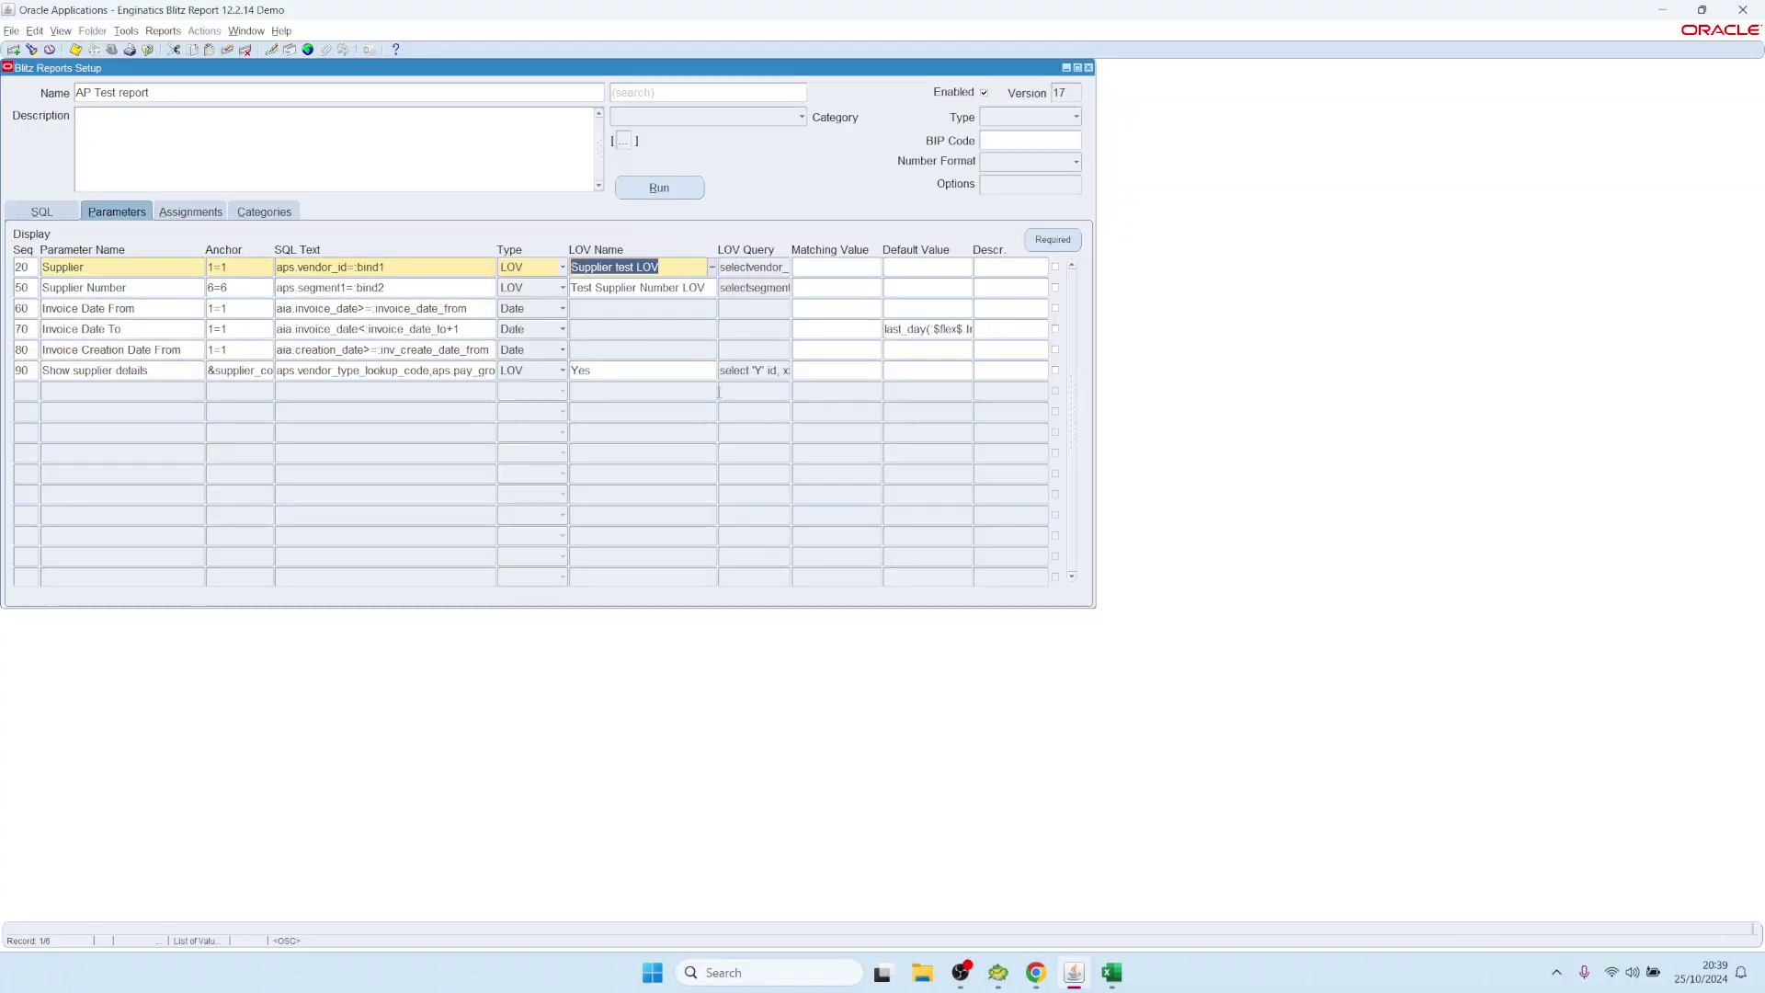
Search the shared LOVs for "ap s" and assign AP Supplier to the Supplier parameter
{"action": "left_click", "coordinate": [668, 265]}
{"action": "double_click", "coordinate": [668, 265]}
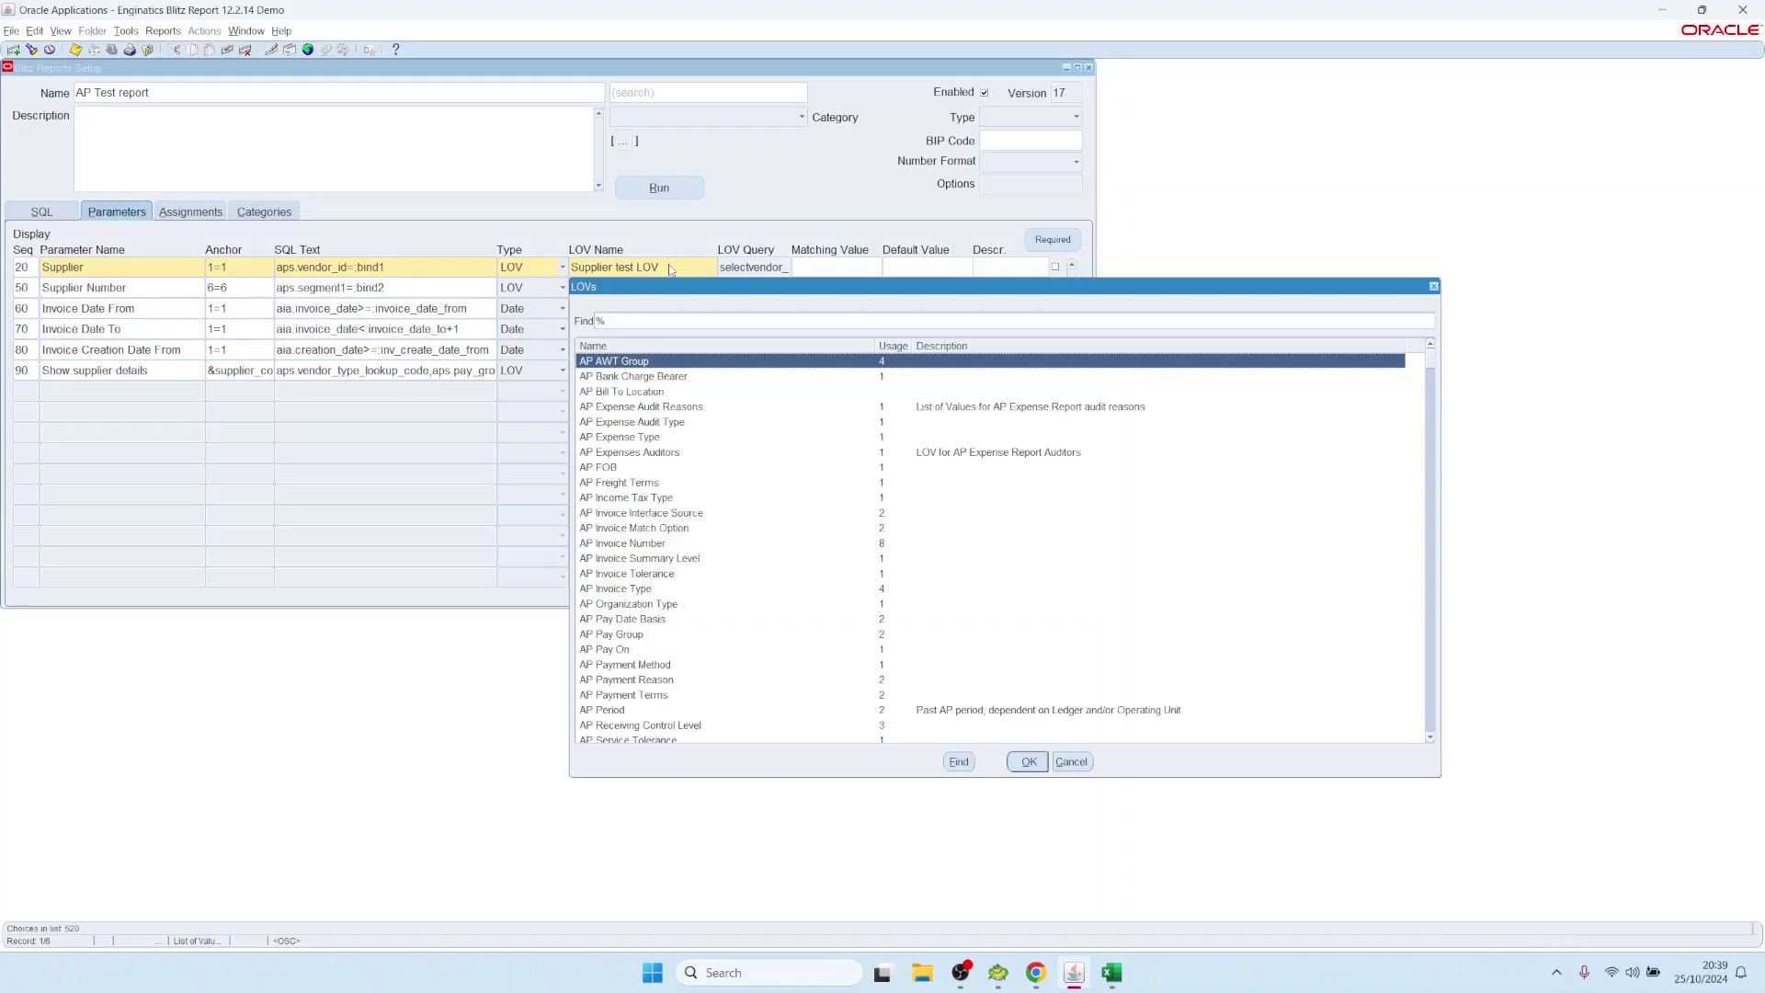
{"action": "type", "text": "ap"}
{"action": "key", "text": "Down"}
{"action": "key", "text": "Down"}
{"action": "key", "text": "Down"}
{"action": "key", "text": "Down"}
{"action": "key", "text": "Down"}
{"action": "key", "text": "Down"}
{"action": "key", "text": "Down"}
{"action": "type", "text": "s"}
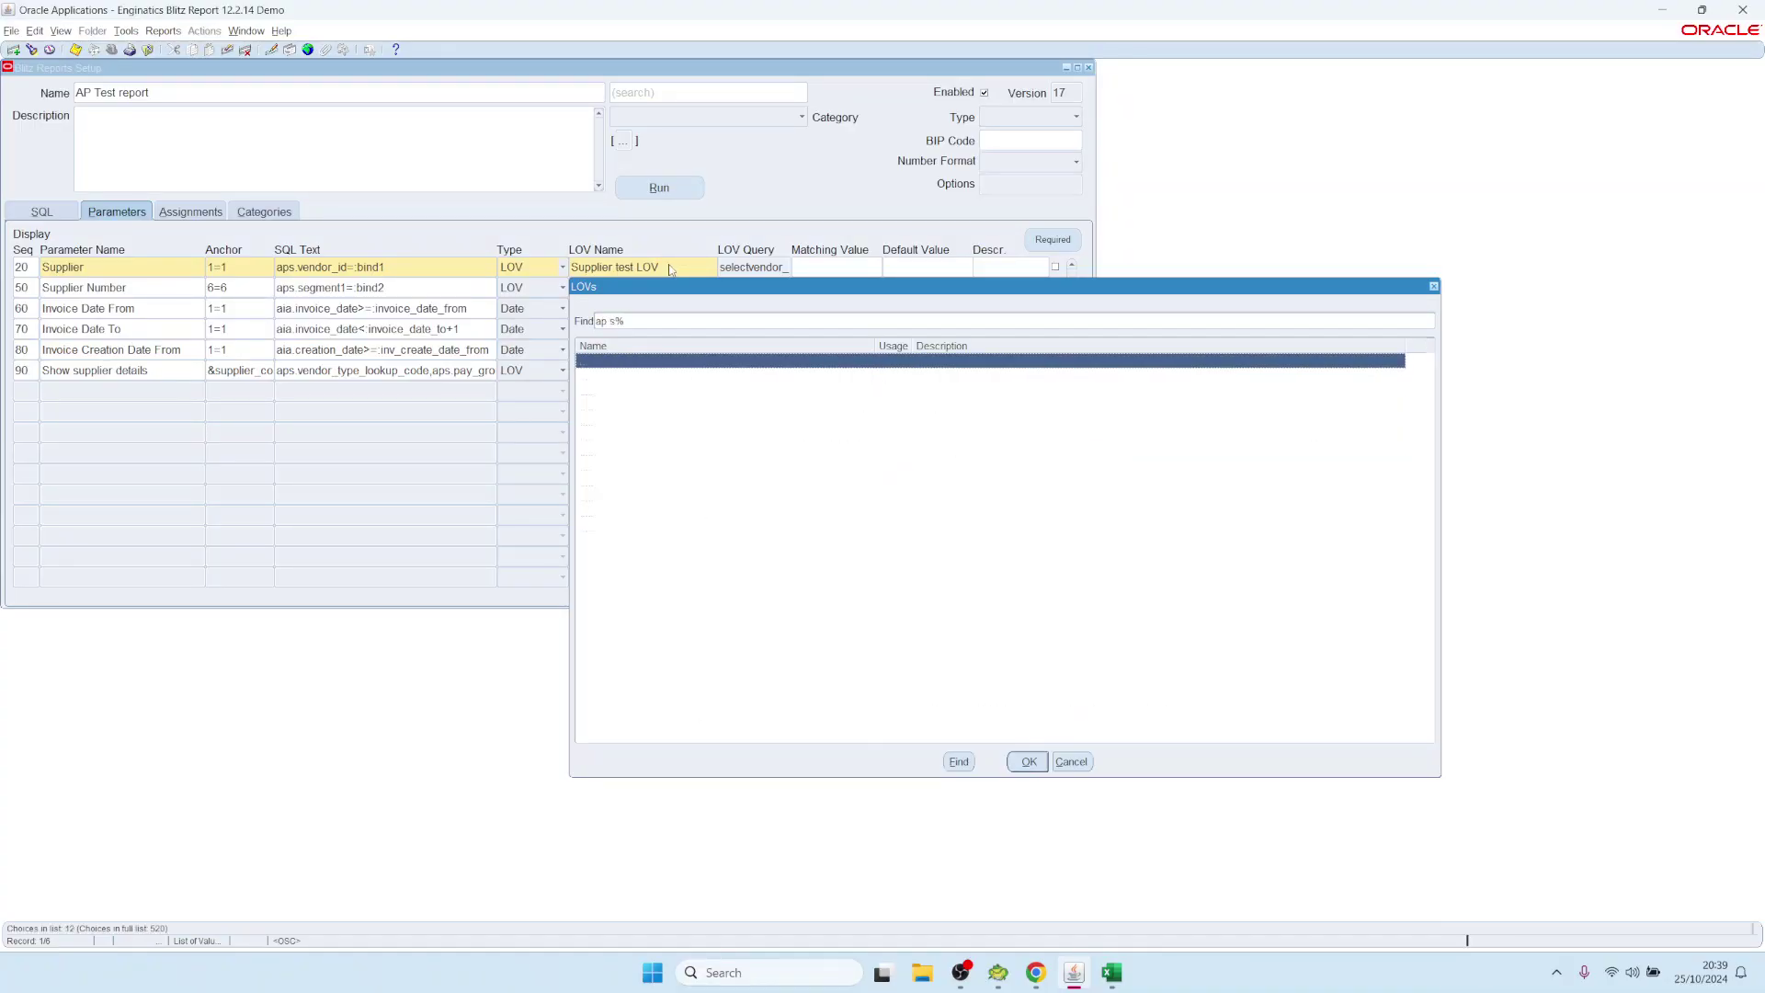
{"action": "key", "text": "Down"}
{"action": "key", "text": "Down"}
{"action": "key", "text": "Down"}
{"action": "key", "text": "Down"}
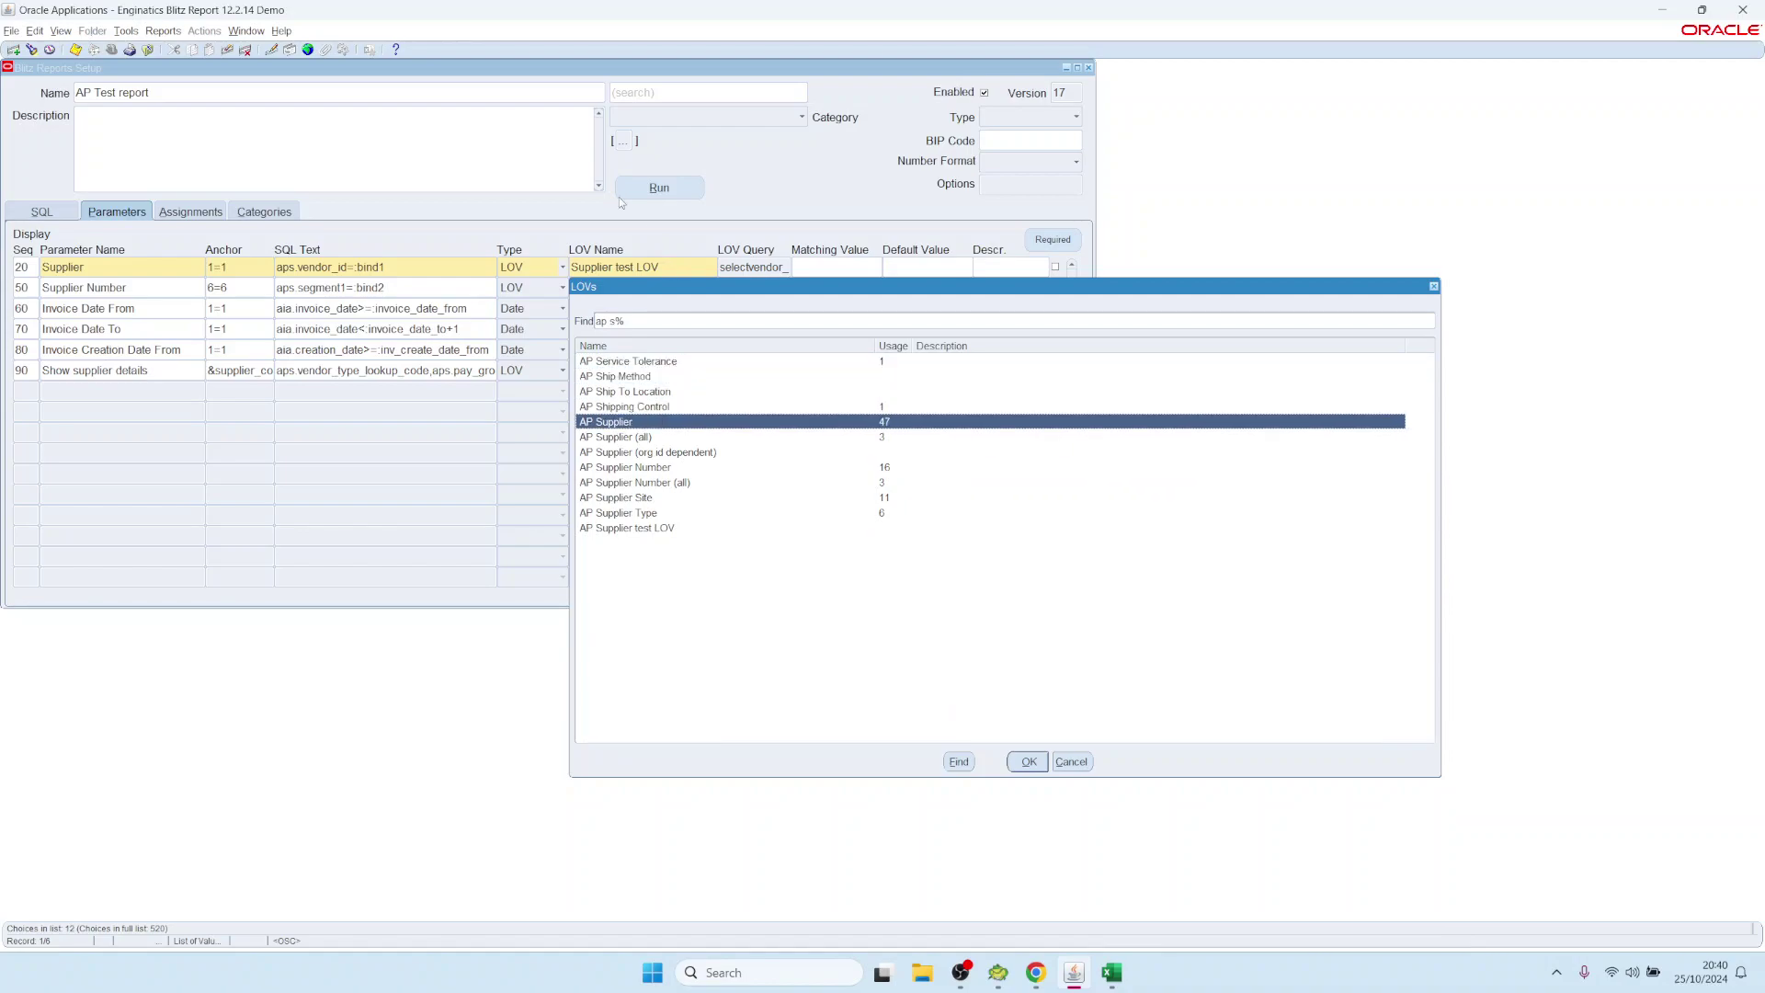
{"action": "double_click", "coordinate": [886, 423]}
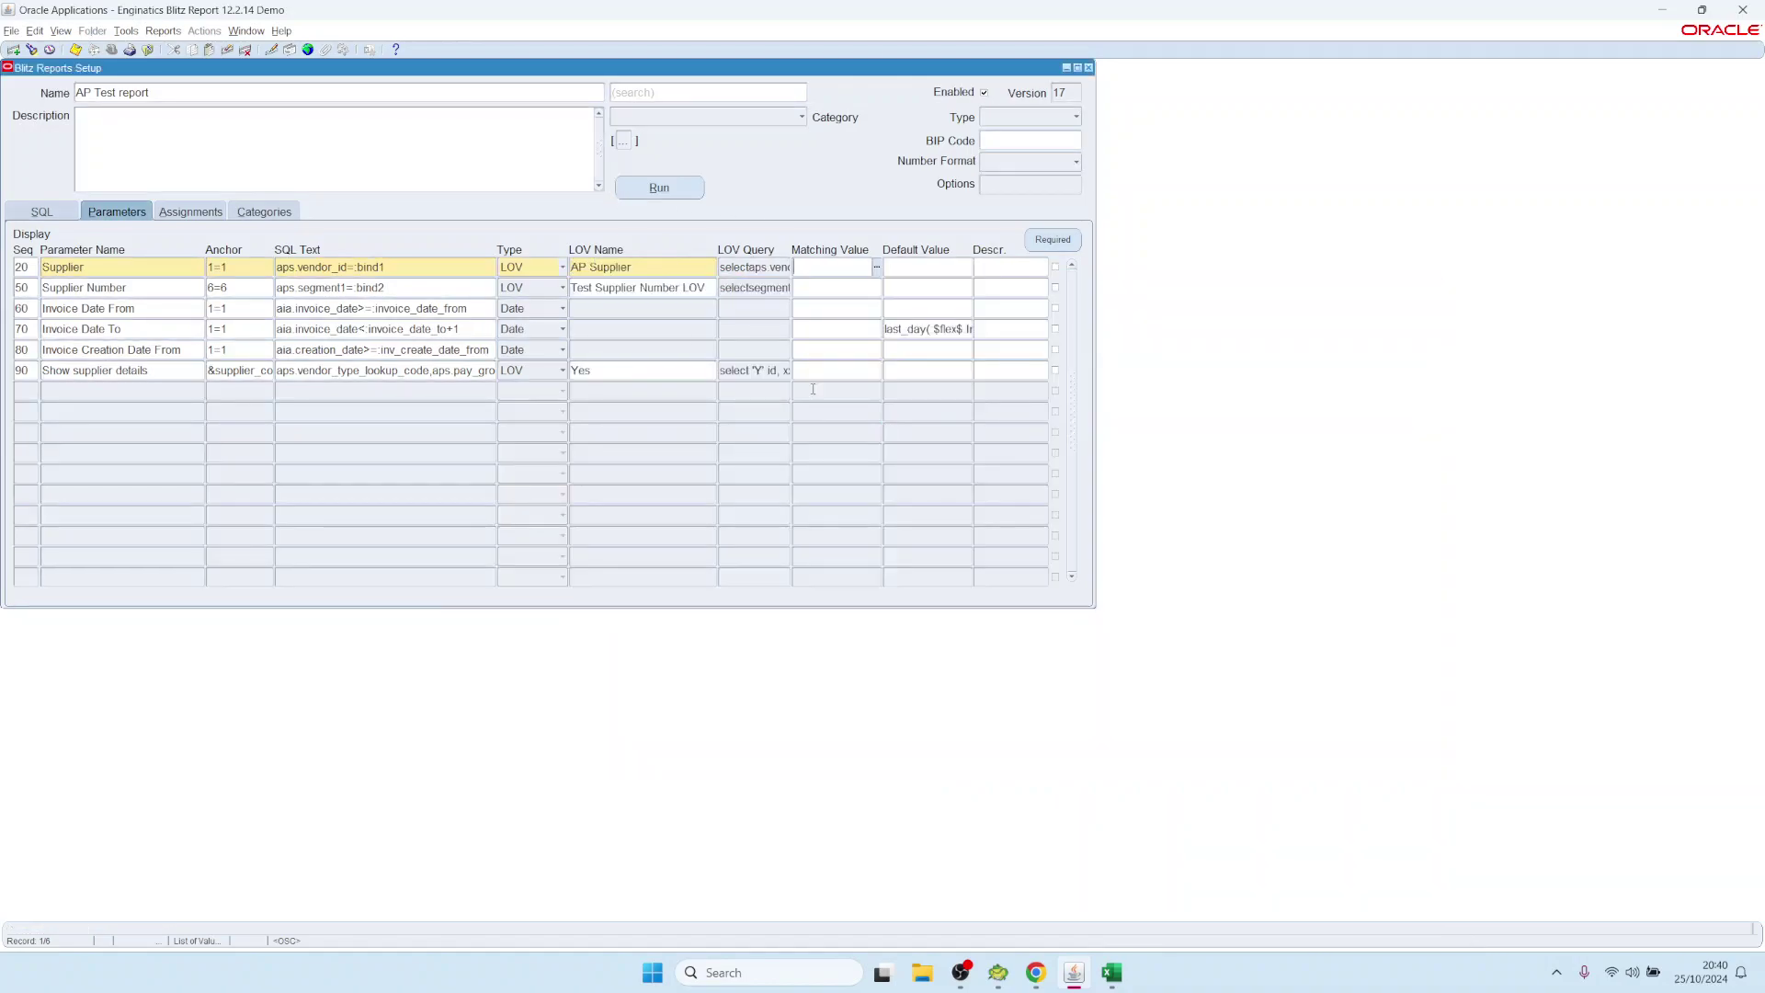
Set the Supplier parameter's SQL text to aps.vendor_name=:bind1
{"action": "left_click", "coordinate": [419, 267]}
{"action": "left_click", "coordinate": [340, 267]}
{"action": "key", "text": "Delete"}
{"action": "key", "text": "Delete"}
{"action": "type", "text": "name"}
Open the AP Supplier LOV definition, turn off Filter Before Display and save the LOV
{"action": "left_click", "coordinate": [694, 266]}
{"action": "double_click", "coordinate": [759, 267]}
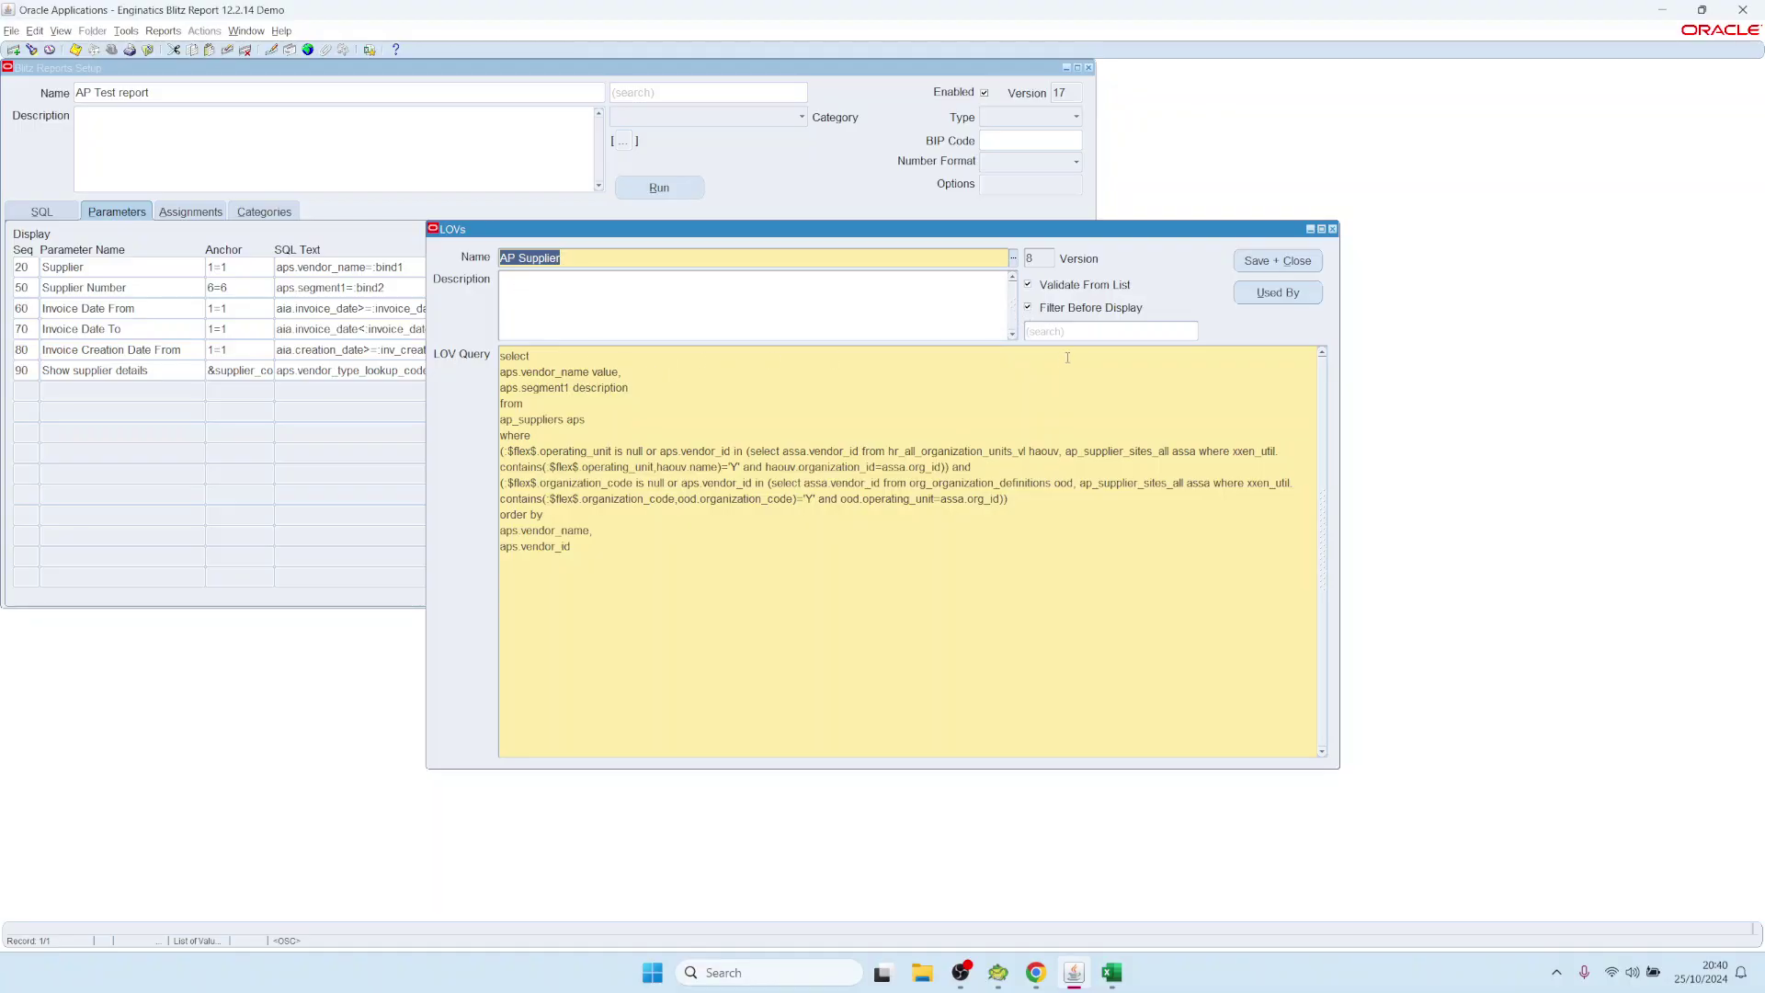
{"action": "left_click", "coordinate": [1029, 308]}
{"action": "left_click", "coordinate": [1284, 262]}
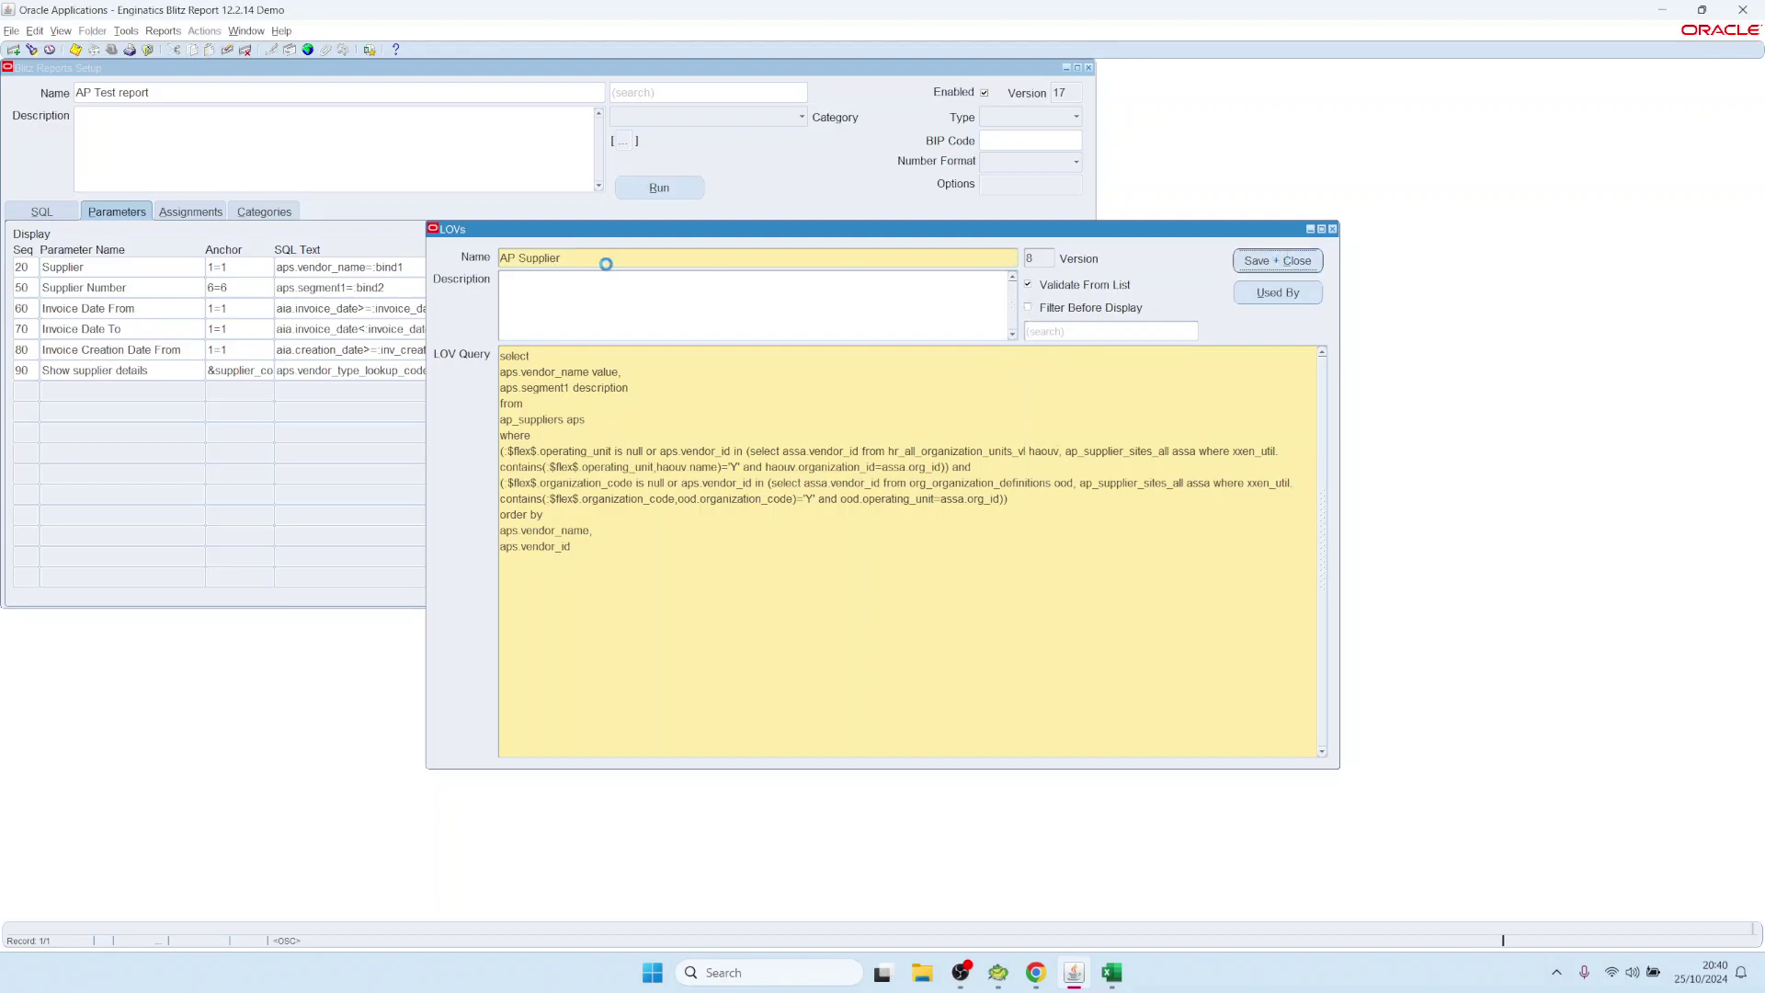
Open the AP Test report's run form and pick 3M Health Care from the Supplier list
{"action": "left_click", "coordinate": [675, 188]}
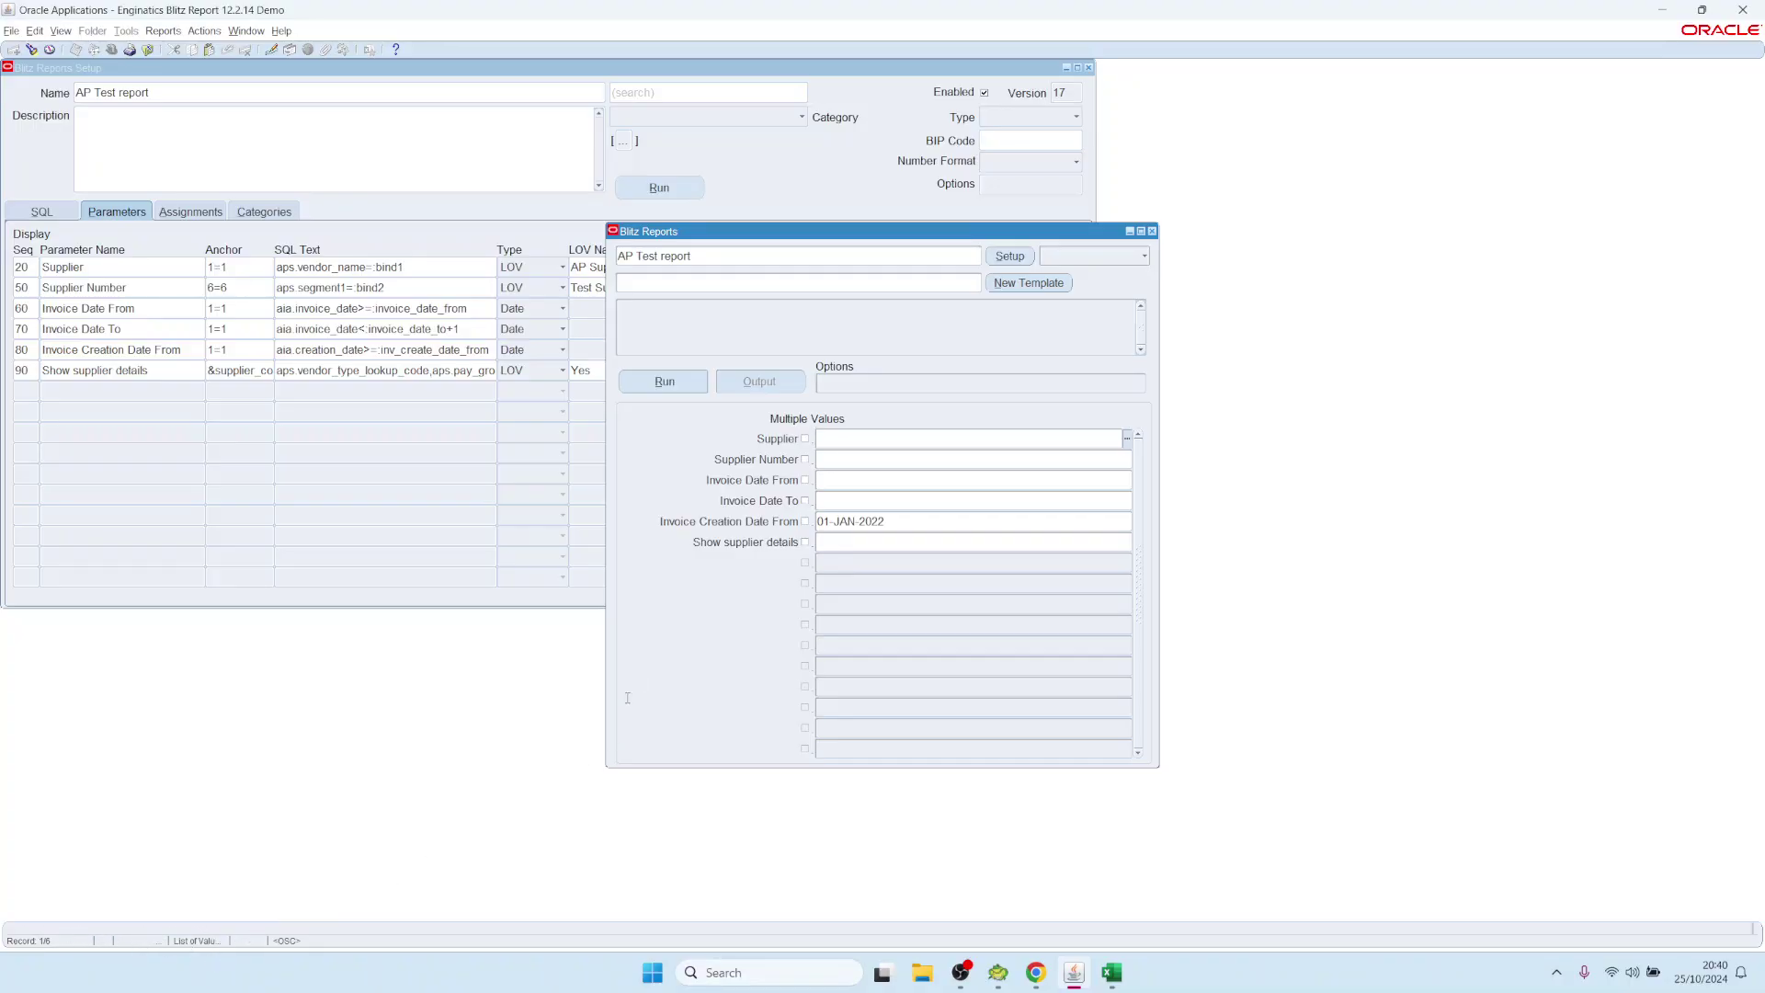
{"action": "left_click", "coordinate": [1011, 258]}
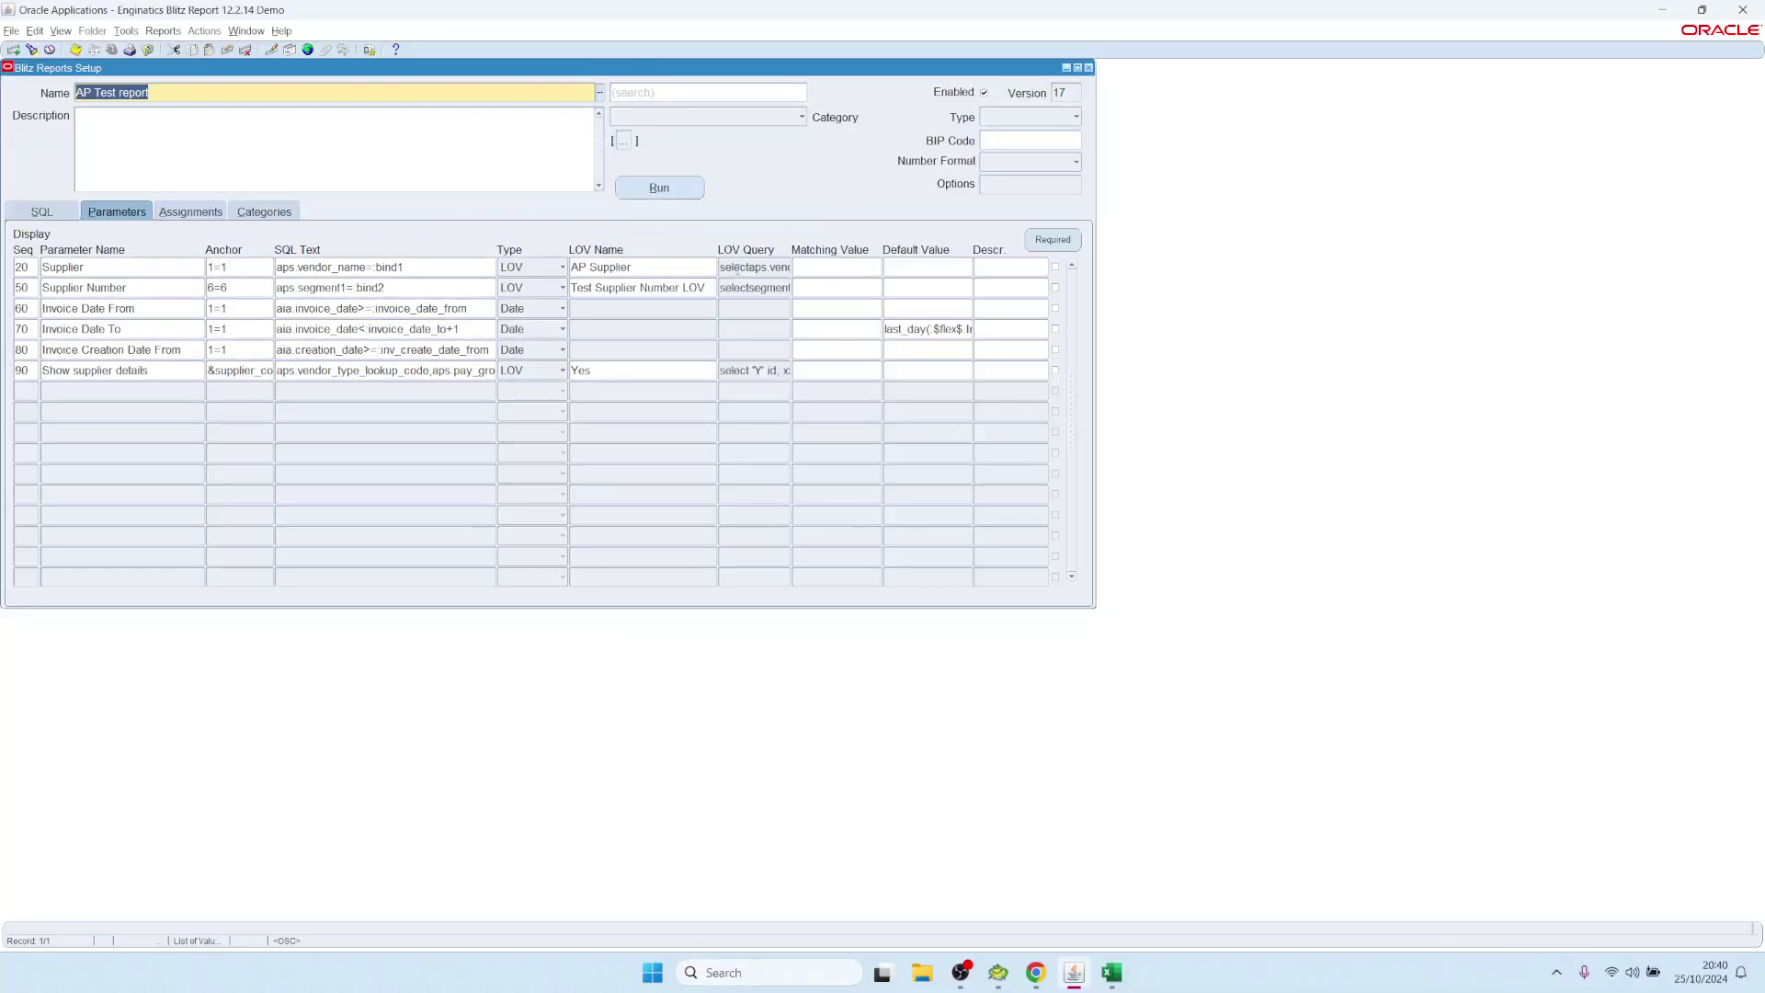
{"action": "left_click", "coordinate": [659, 187]}
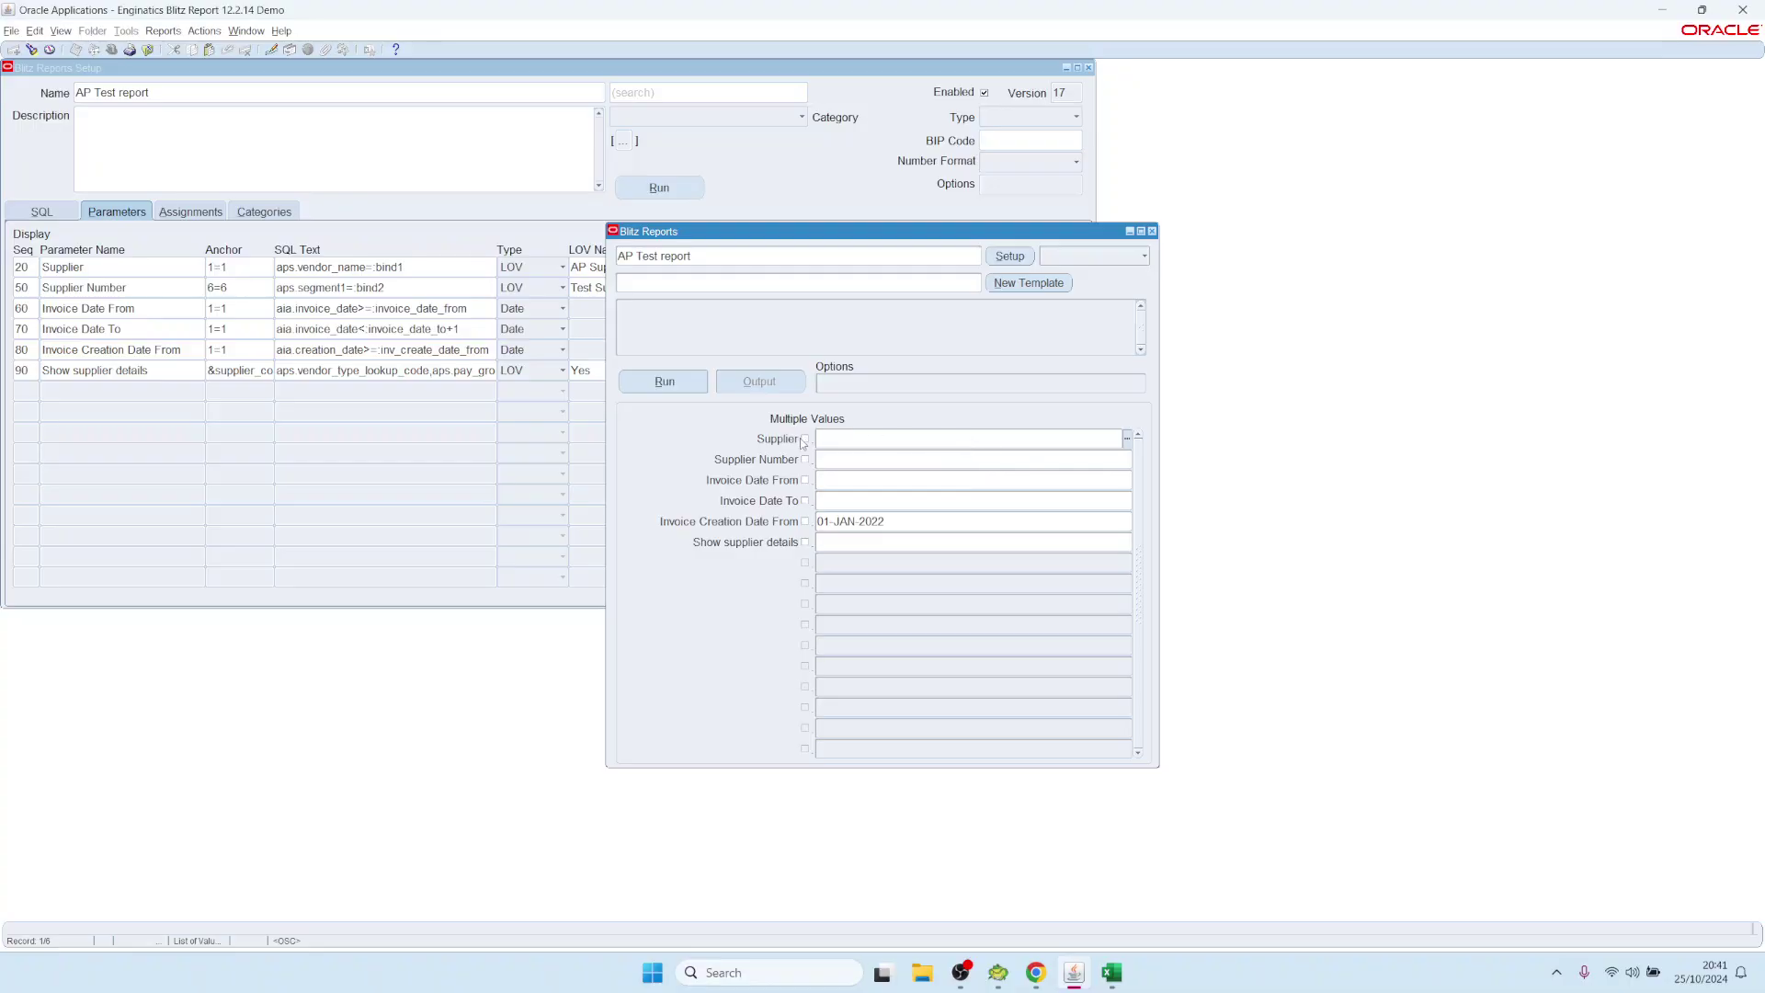
{"action": "double_click", "coordinate": [930, 439]}
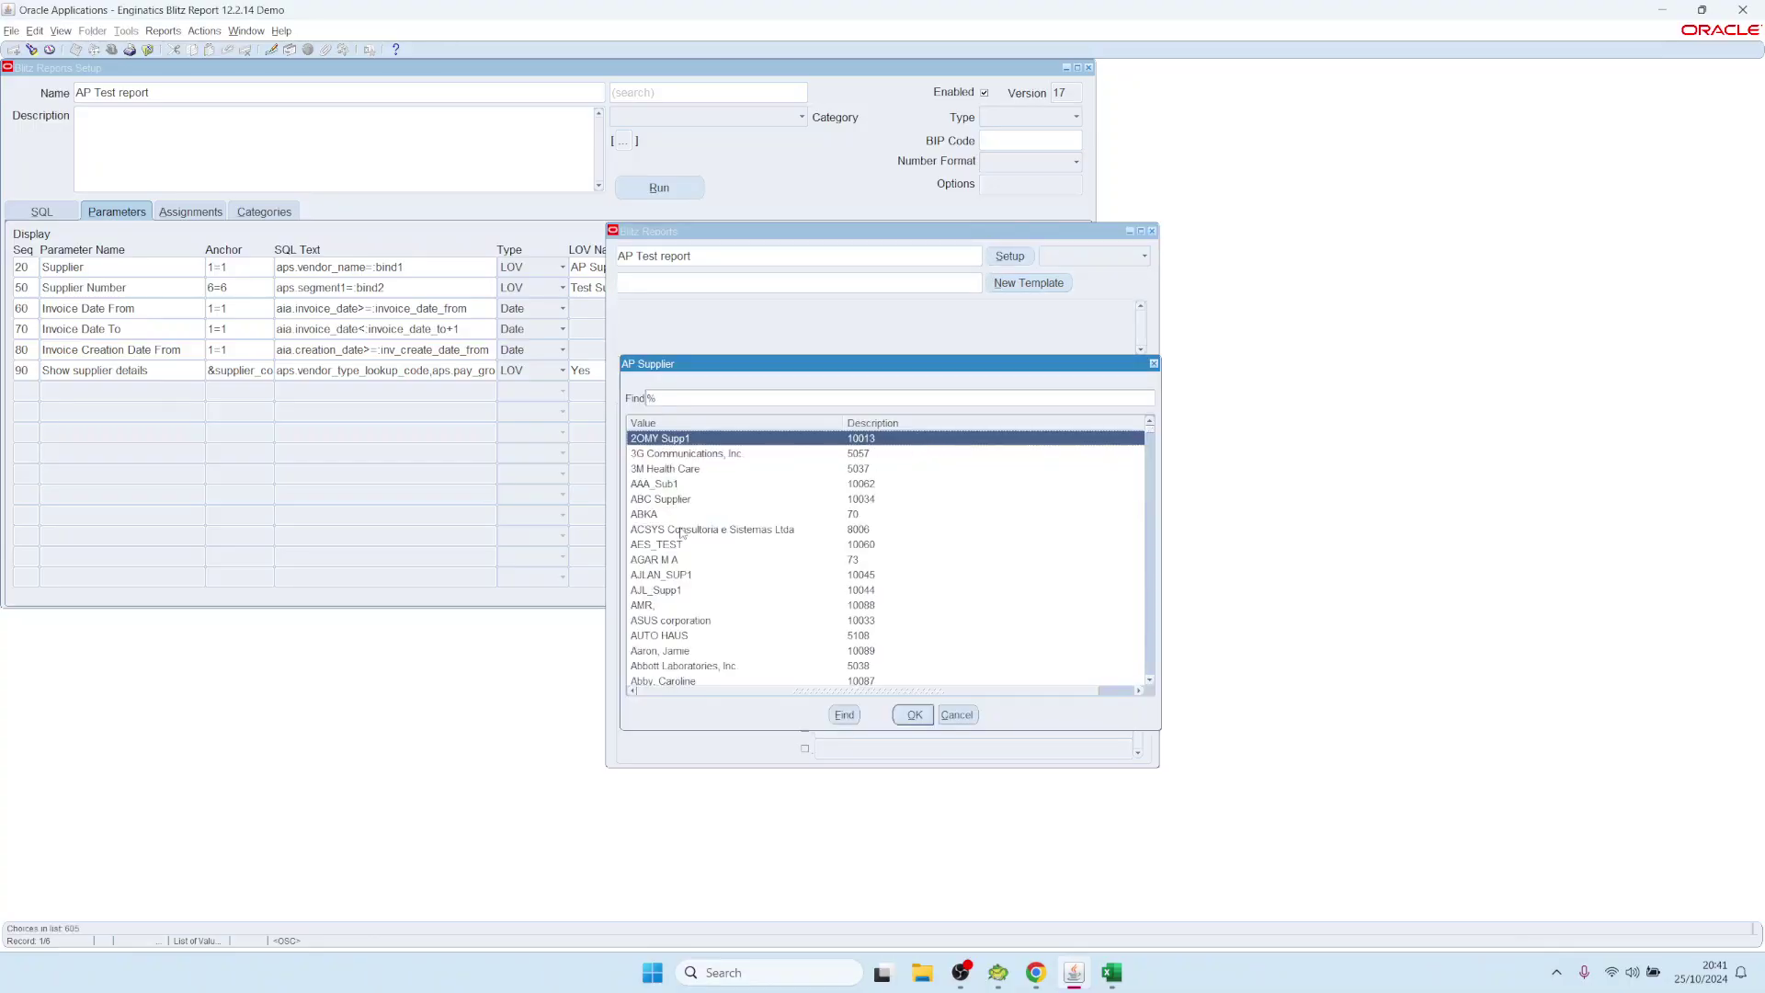
{"action": "left_click", "coordinate": [665, 470]}
{"action": "double_click", "coordinate": [664, 469]}
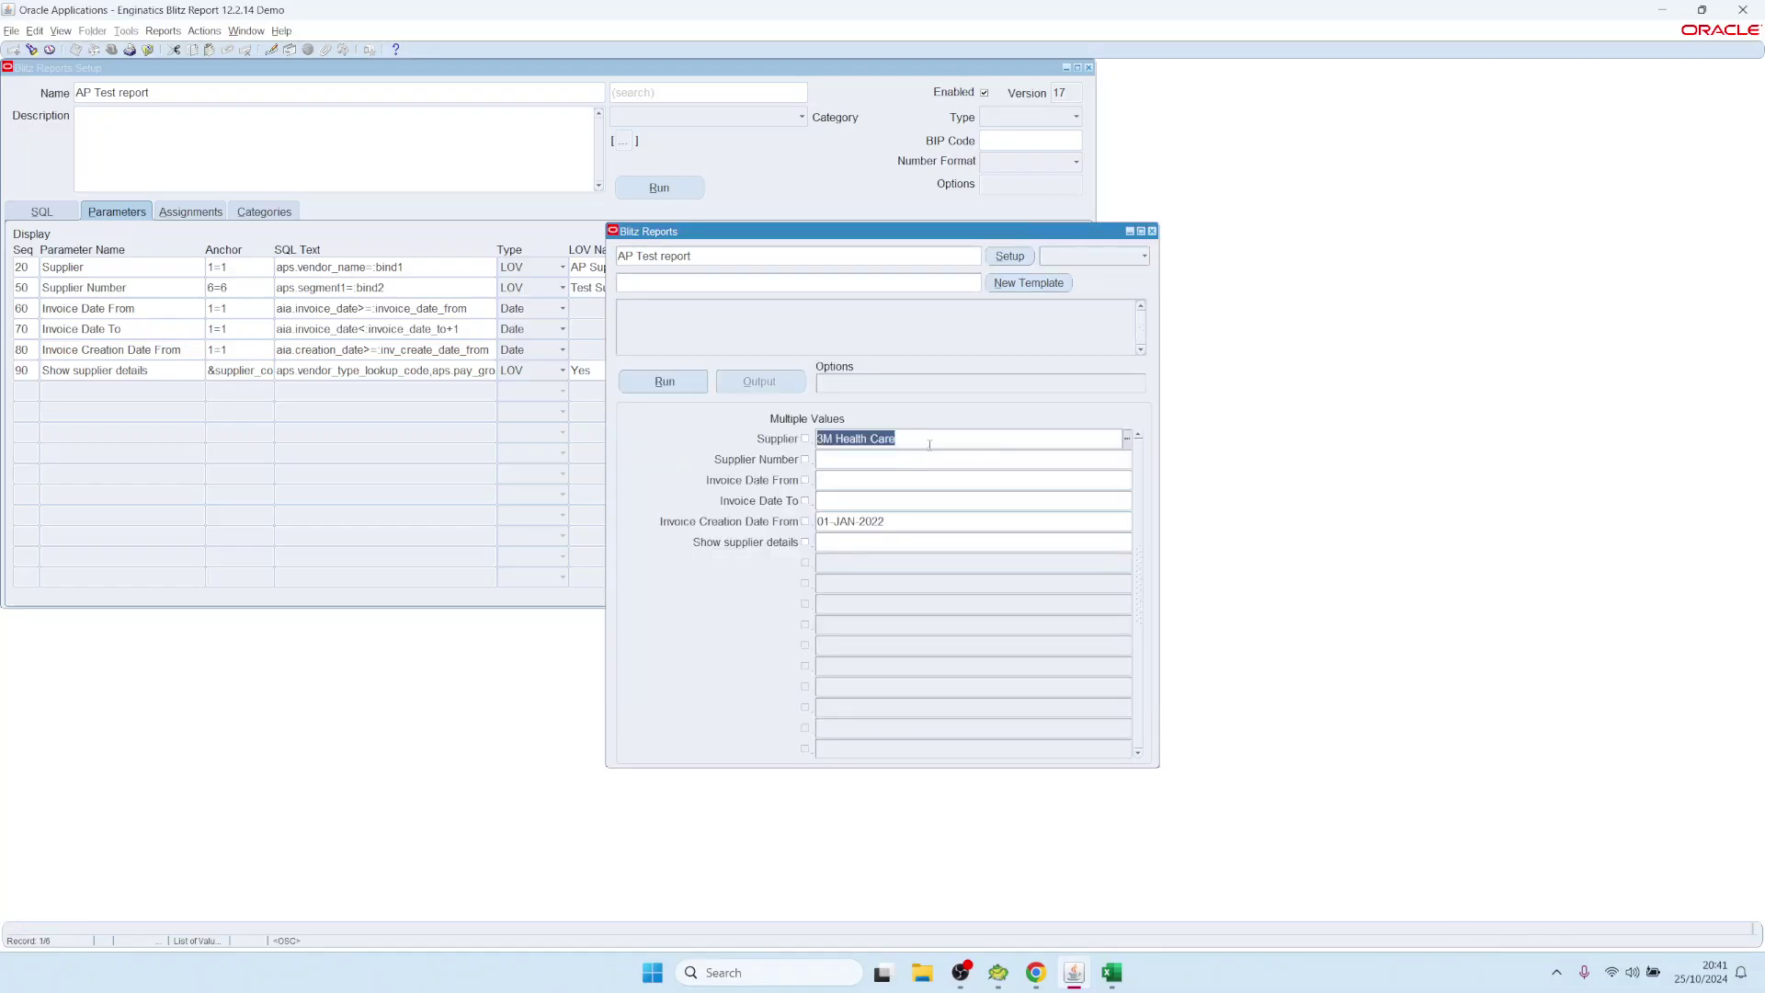
Filter the Supplier list by "a" and choose ABC Supplier as the Supplier value
{"action": "type", "text": "a"}
{"action": "key", "text": "Tab"}
{"action": "left_click", "coordinate": [855, 547]}
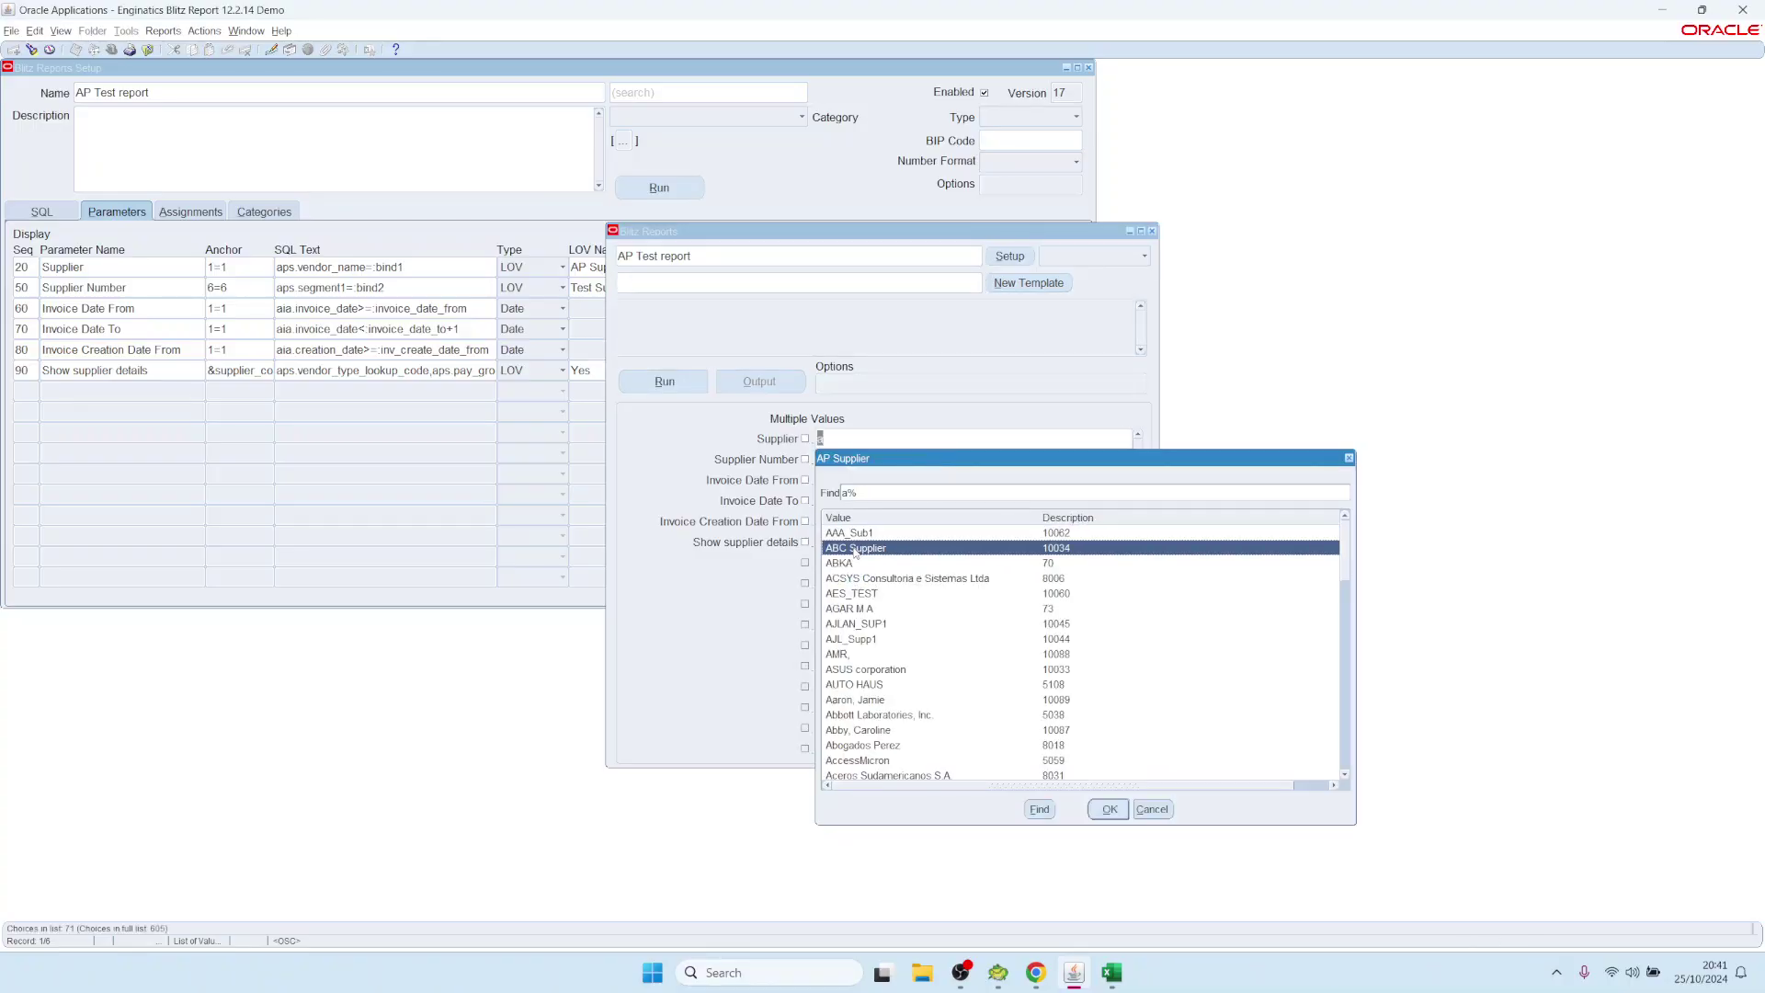
{"action": "double_click", "coordinate": [855, 549]}
Return to the AP Test report's setup, turn on Filter Before Display in the AP Supplier LOV and save the LOV
{"action": "left_click", "coordinate": [1009, 257]}
{"action": "double_click", "coordinate": [743, 268]}
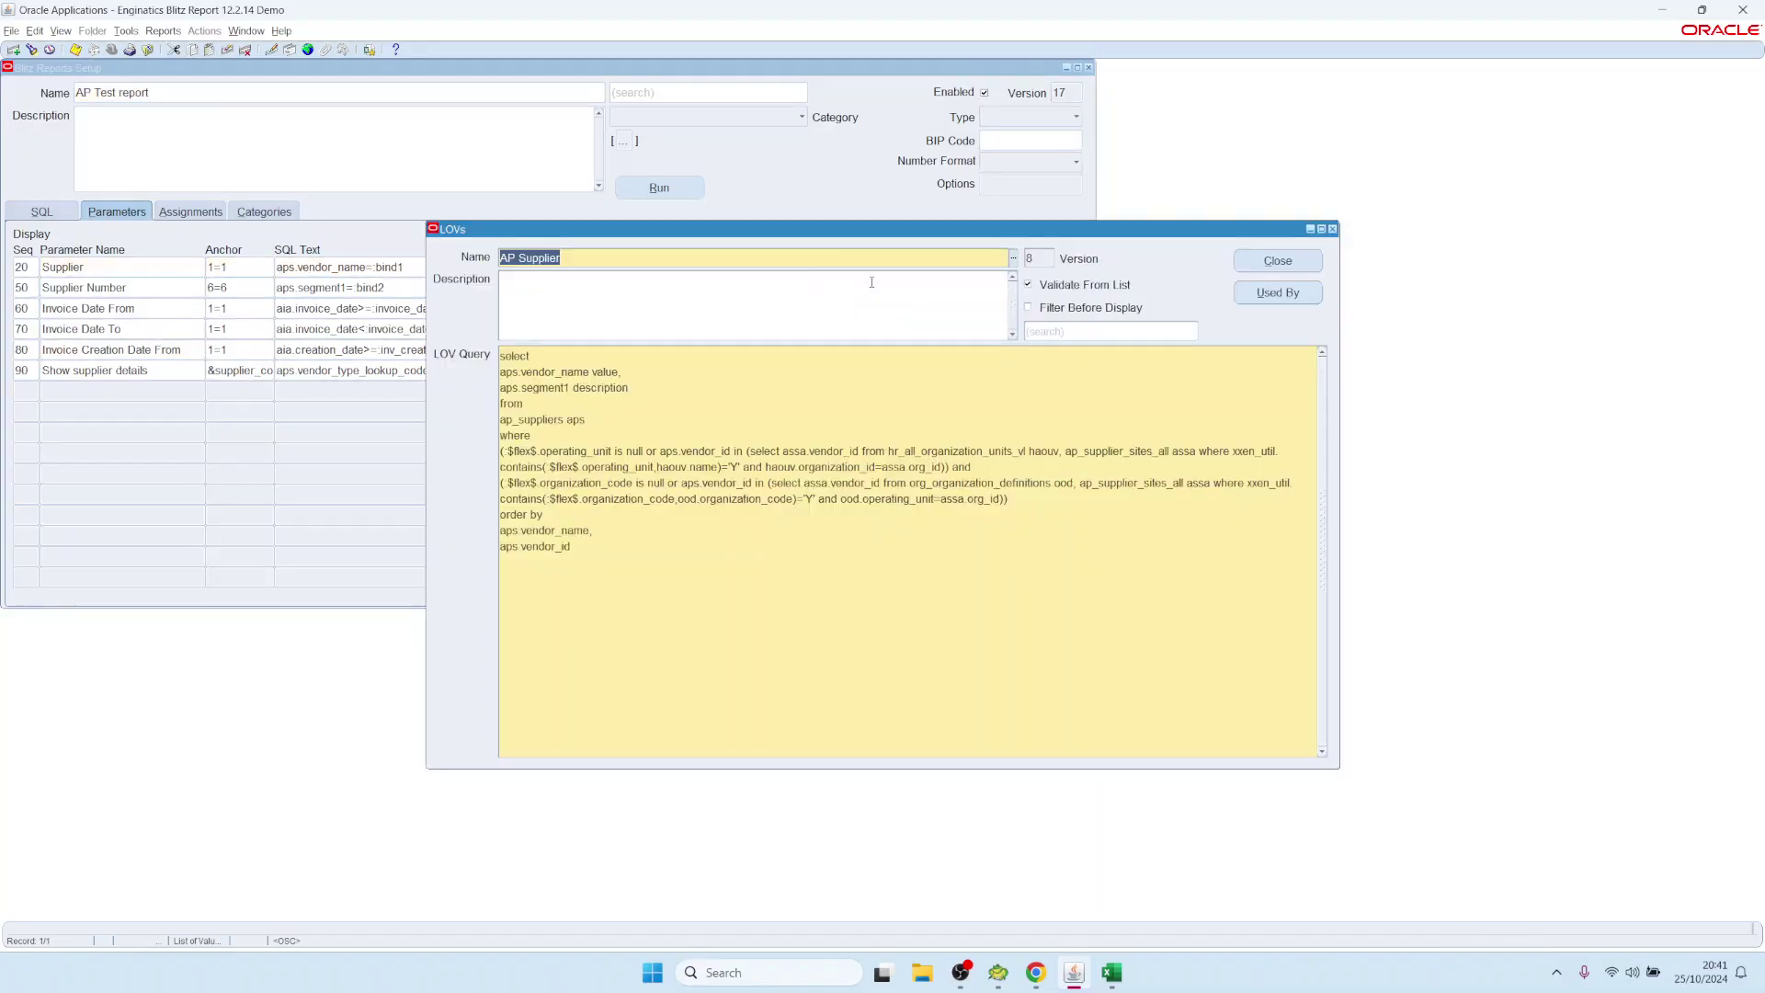
{"action": "left_click", "coordinate": [1030, 309]}
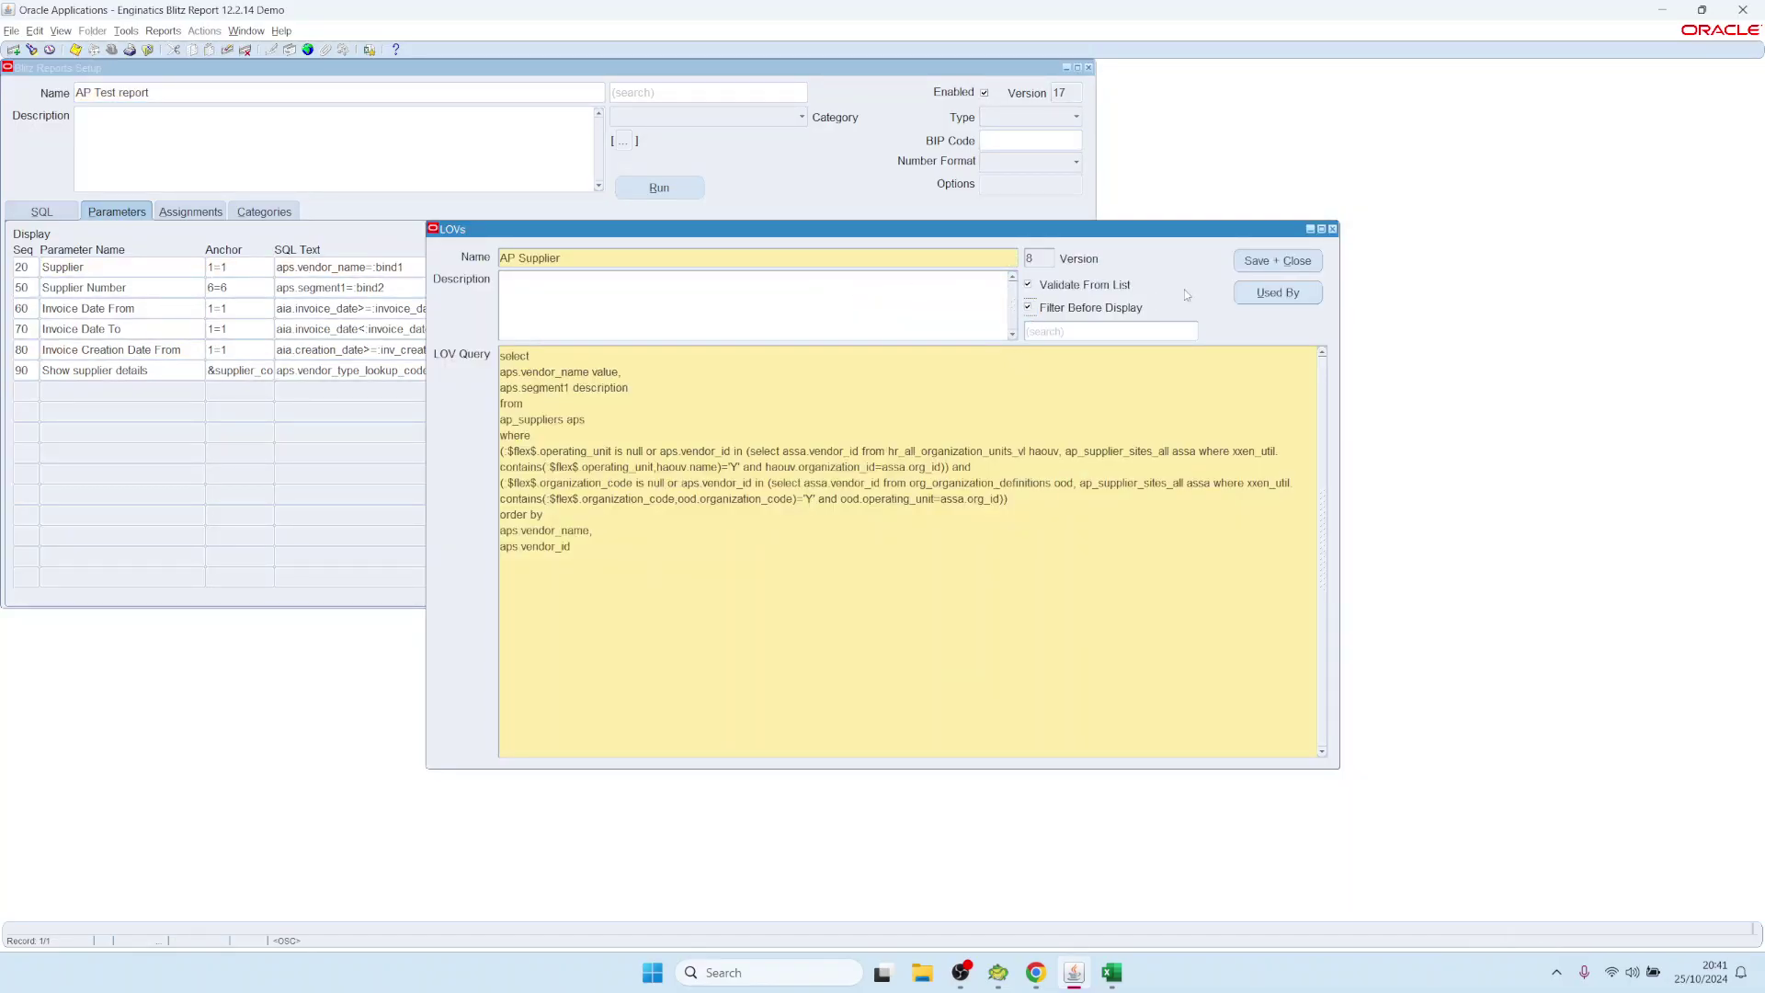
{"action": "left_click", "coordinate": [1276, 261]}
Open the AP Test report's run form, filter the Supplier list by "3%" and choose 3M Health Care
{"action": "left_click", "coordinate": [657, 189]}
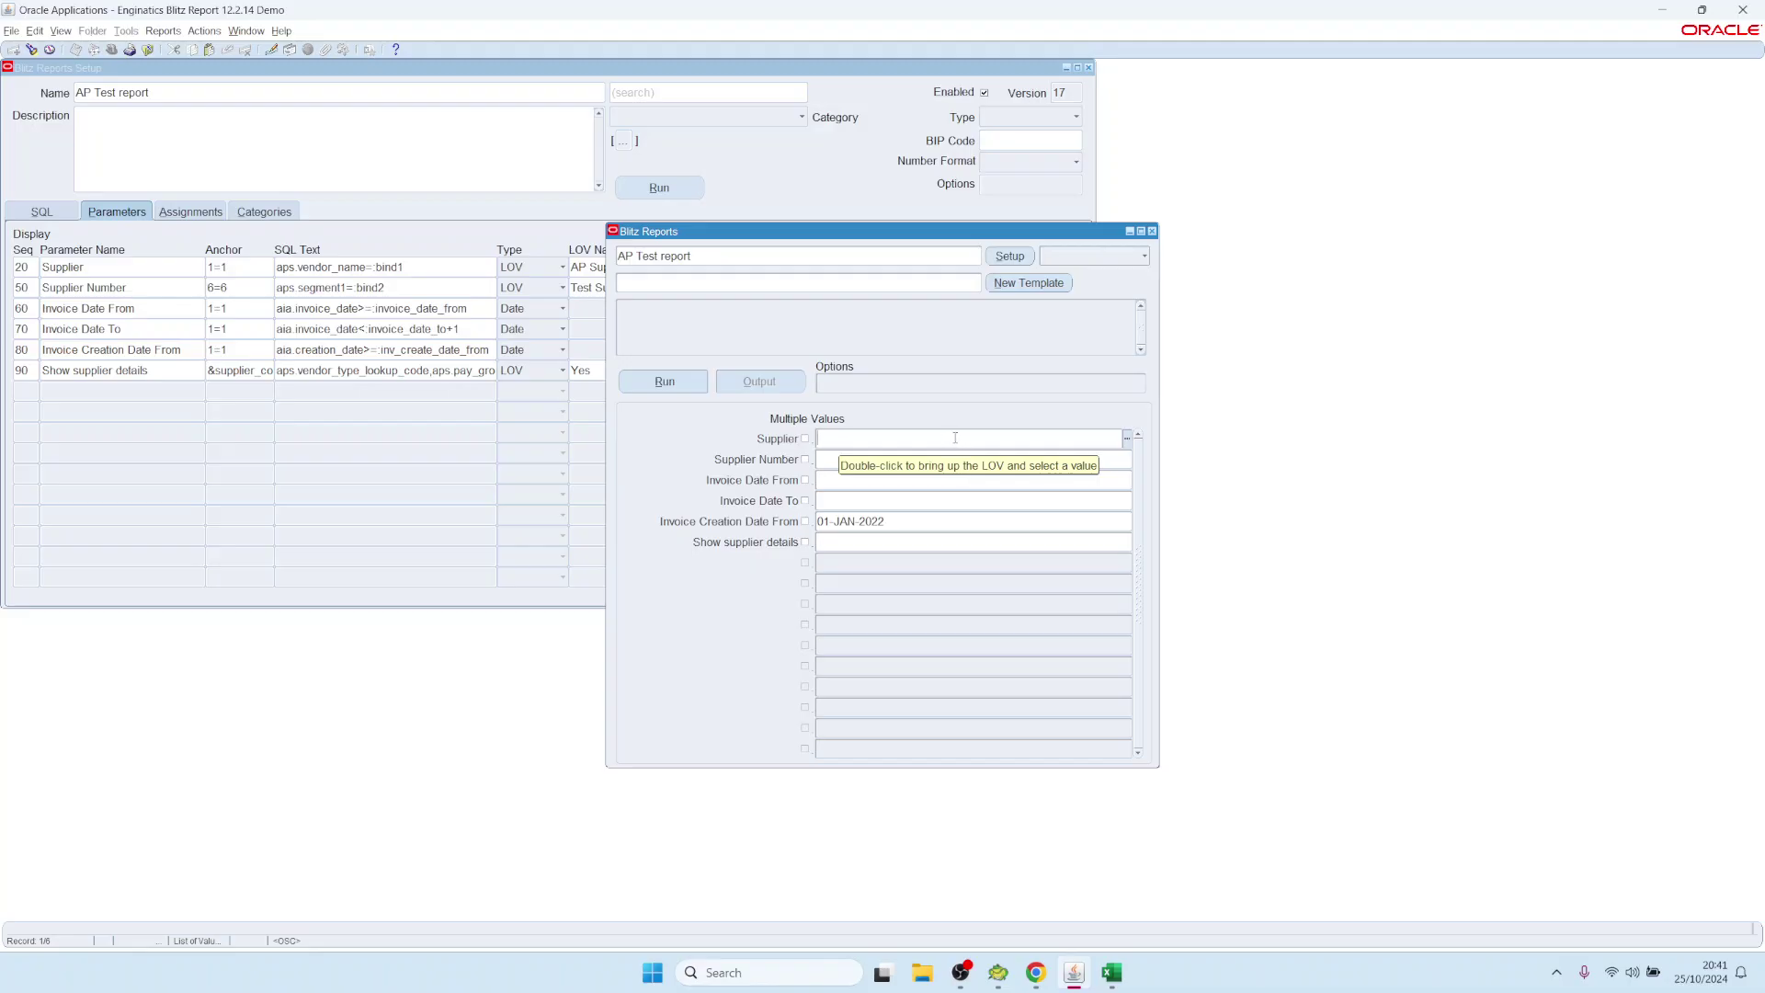
{"action": "double_click", "coordinate": [954, 437]}
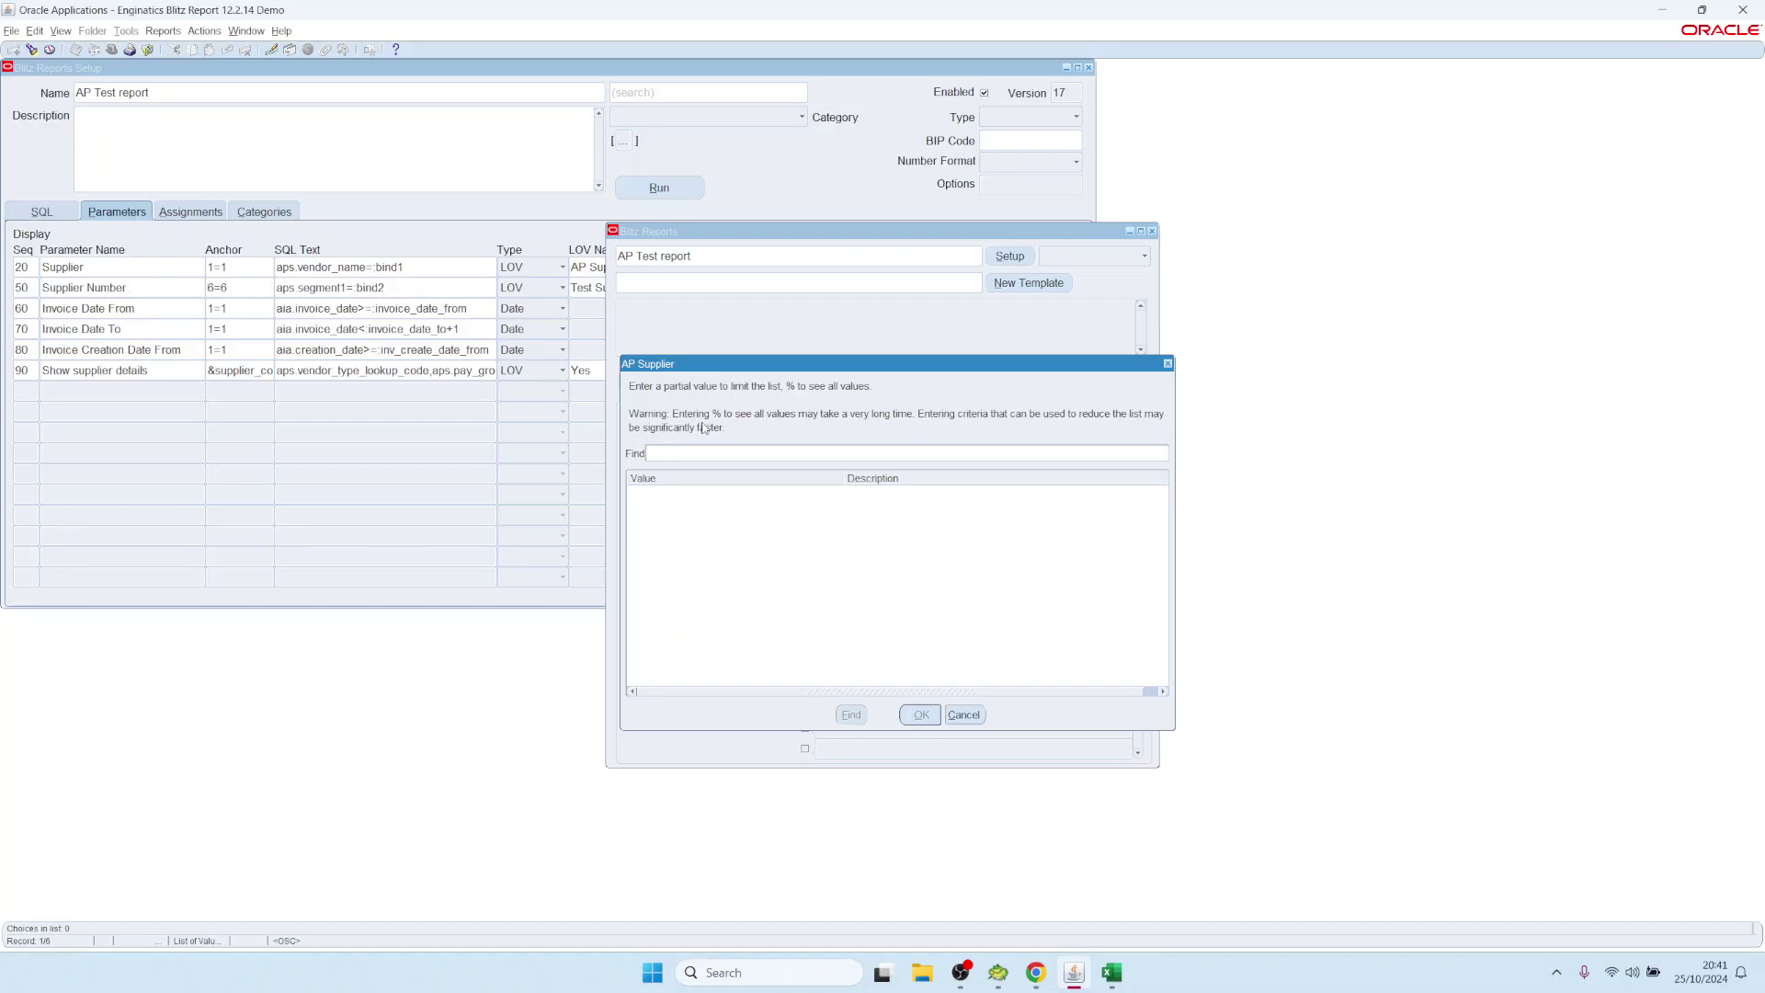
{"action": "type", "text": "3%"}
{"action": "key", "text": "Return"}
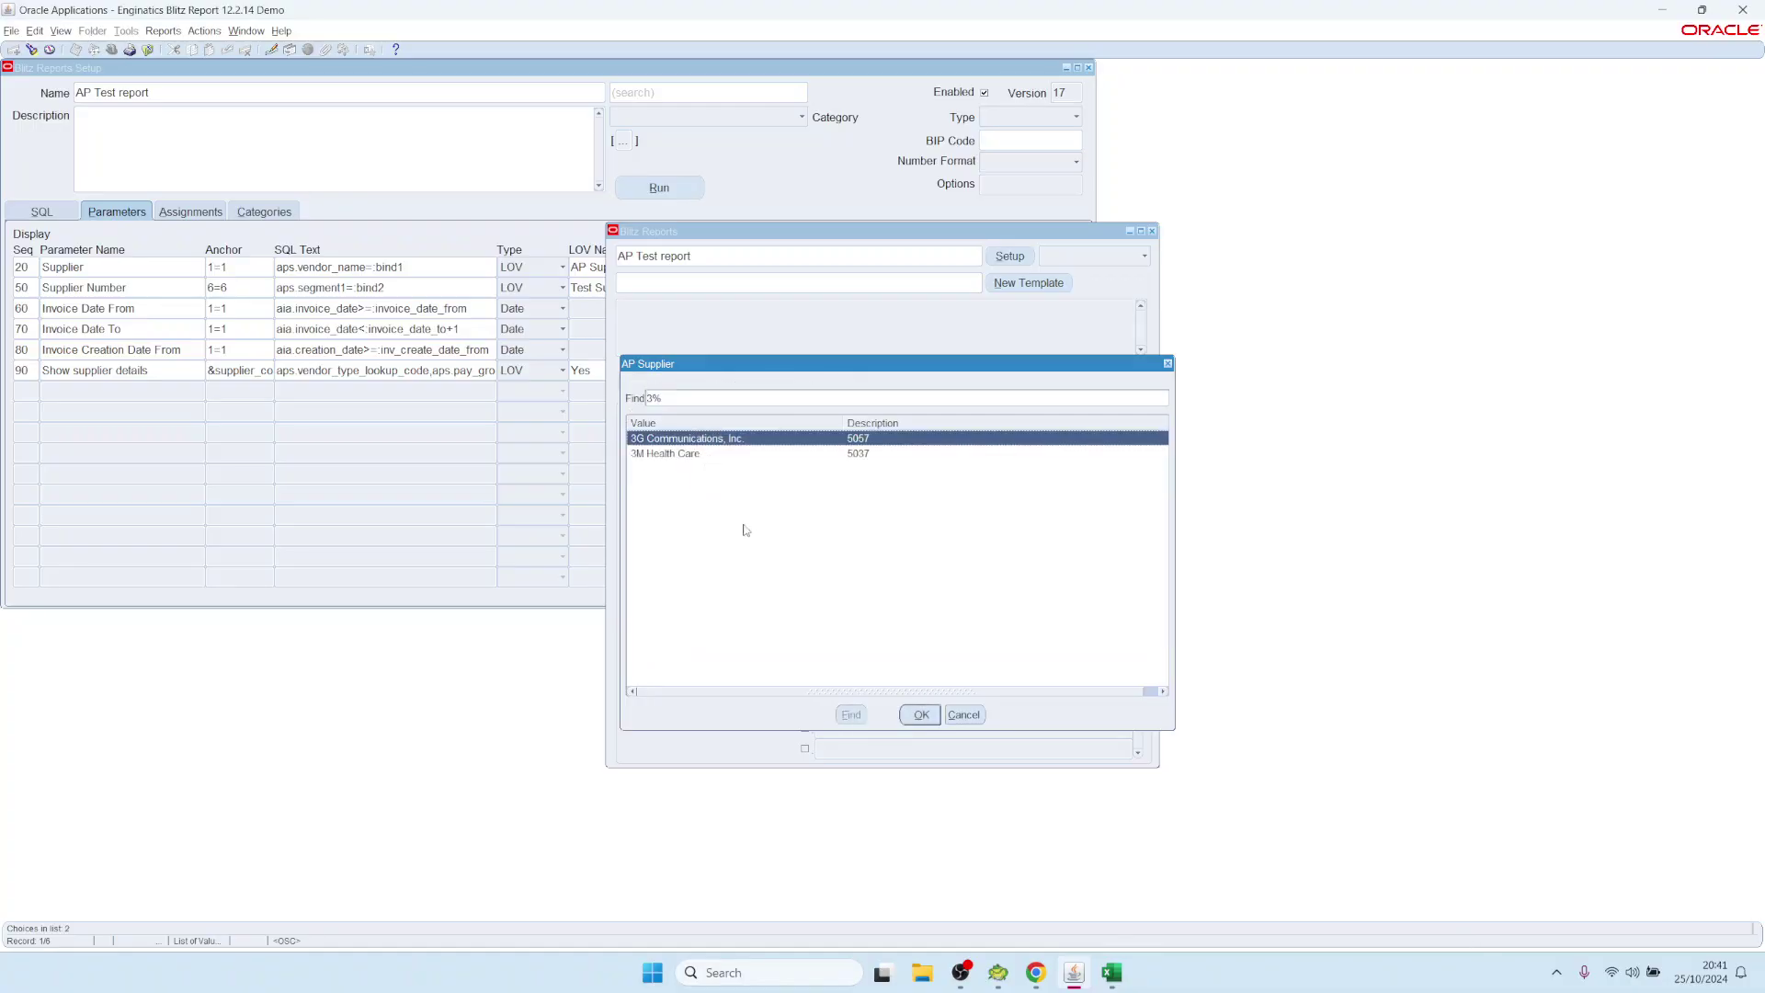
{"action": "left_click", "coordinate": [681, 454]}
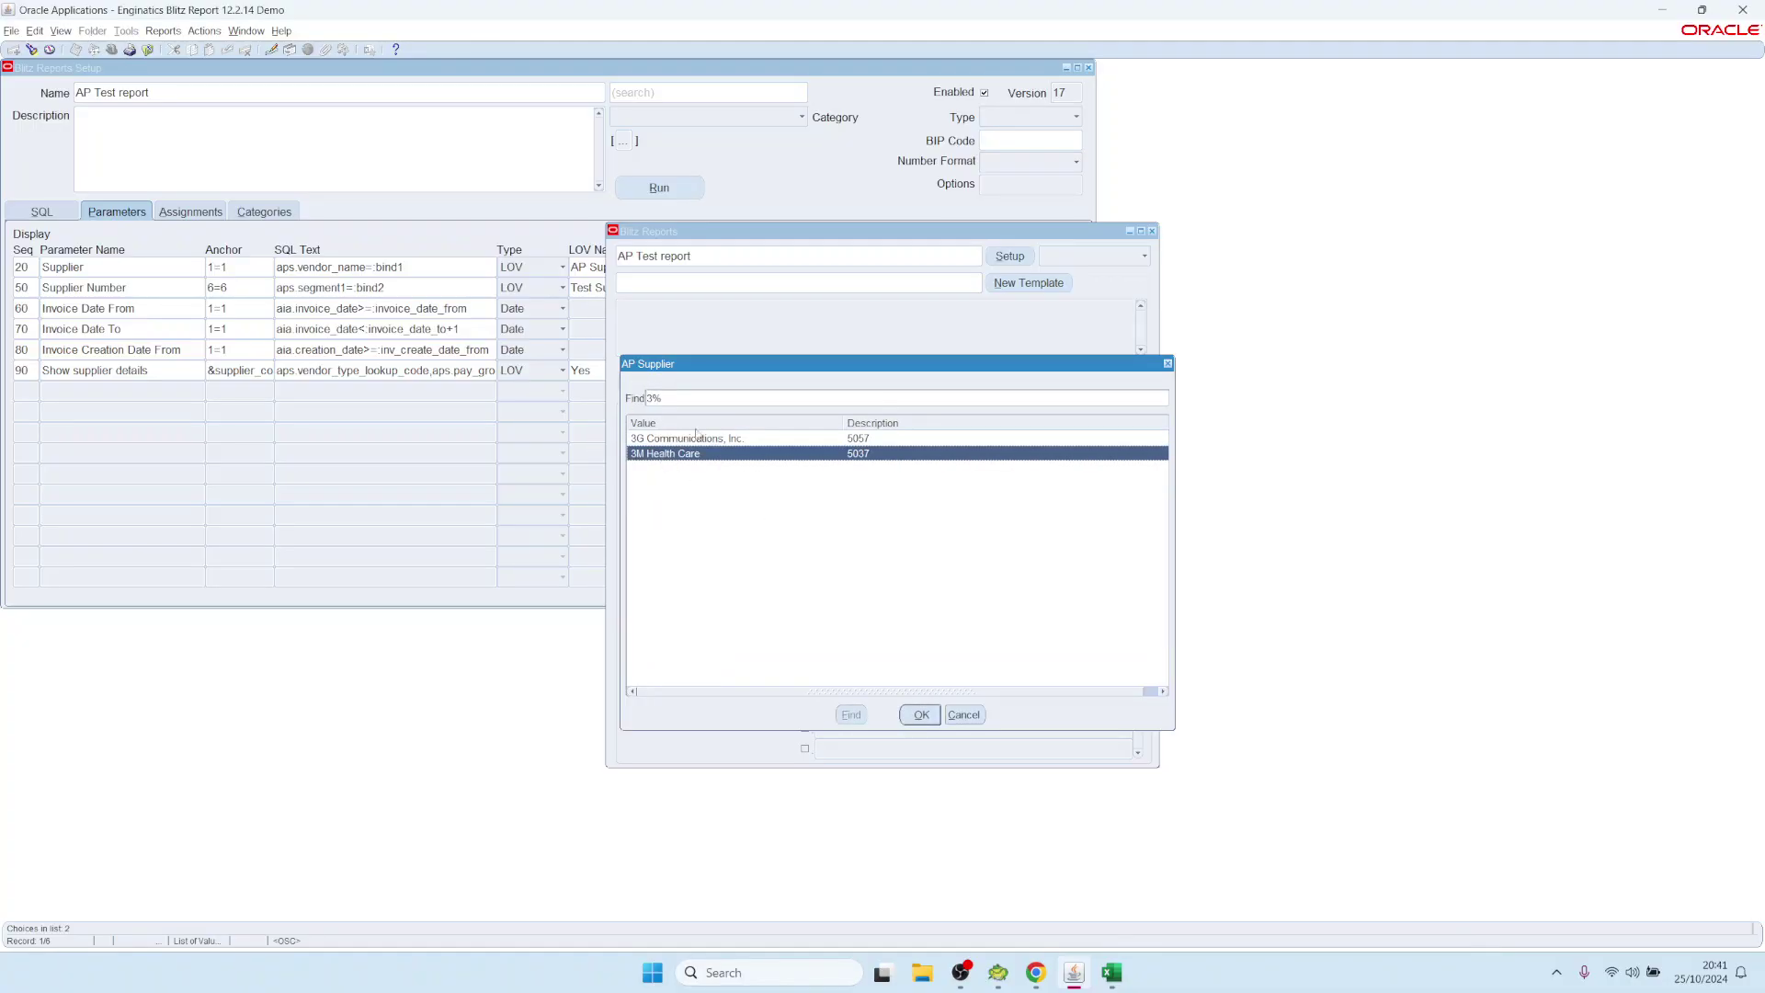
{"action": "left_click", "coordinate": [920, 714]}
Replace the Supplier value by filtering its list by "a" and choosing ABC Supplier
{"action": "left_click", "coordinate": [922, 440]}
{"action": "double_click", "coordinate": [922, 440]}
{"action": "type", "text": "a"}
{"action": "key", "text": "Tab"}
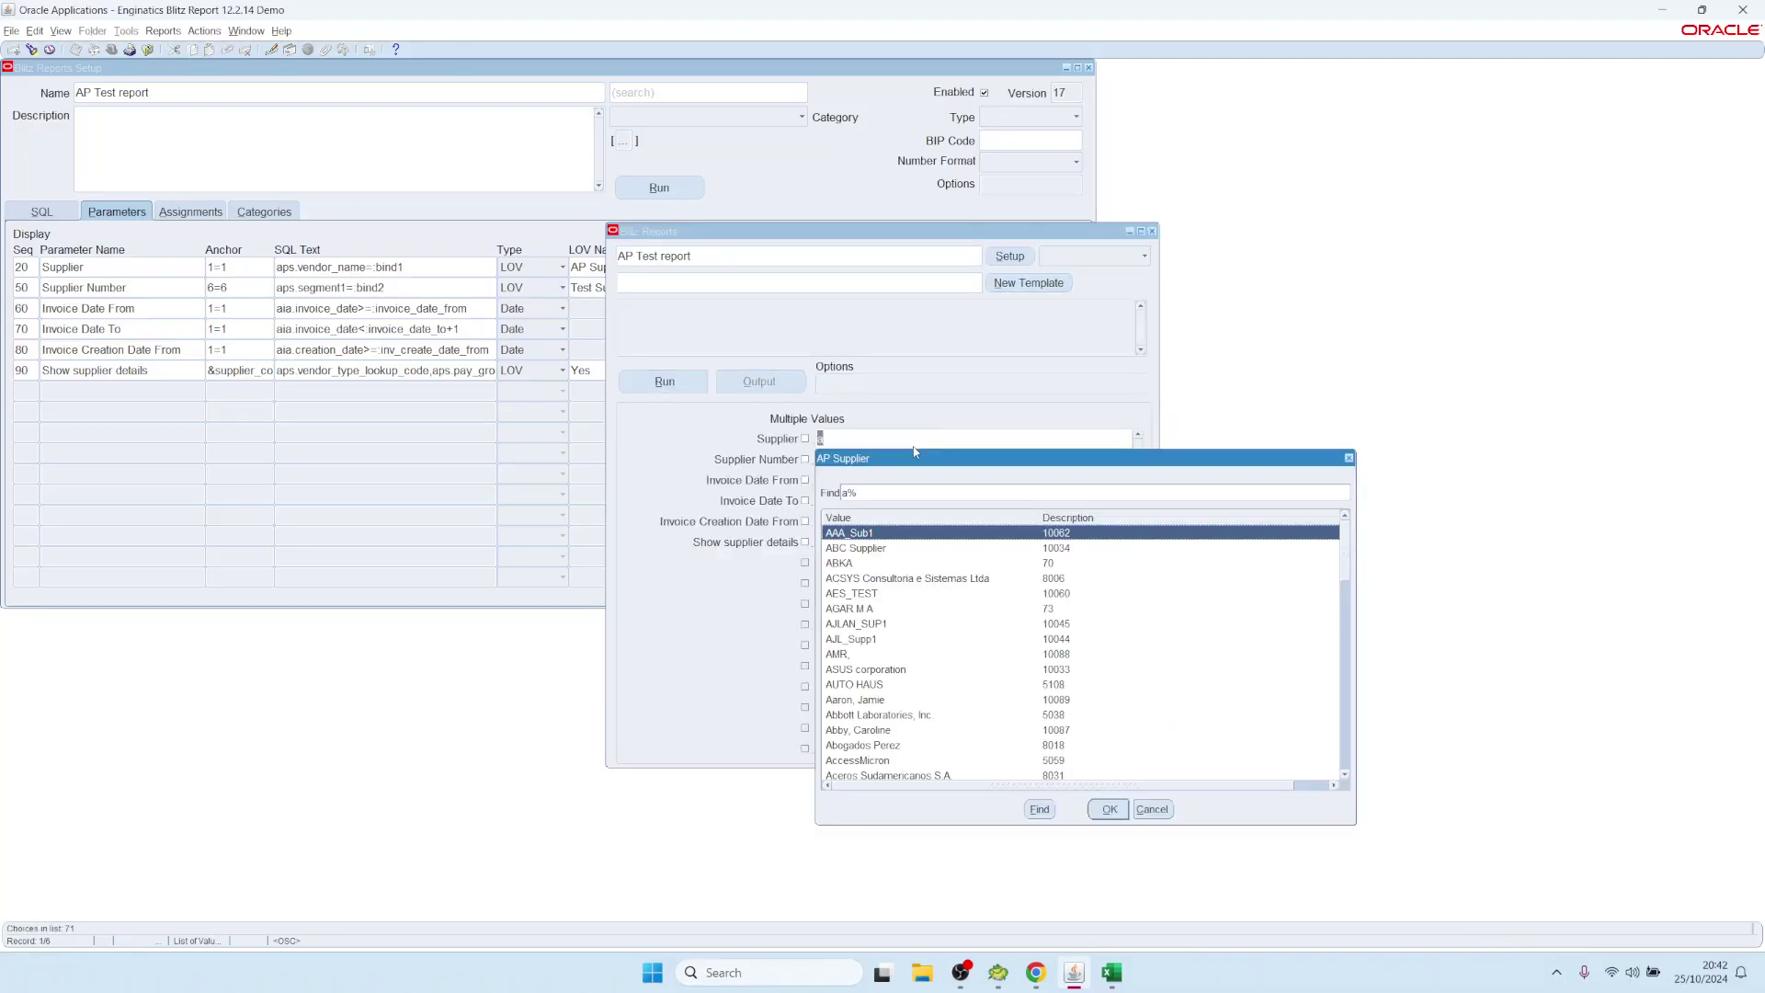
{"action": "double_click", "coordinate": [868, 549]}
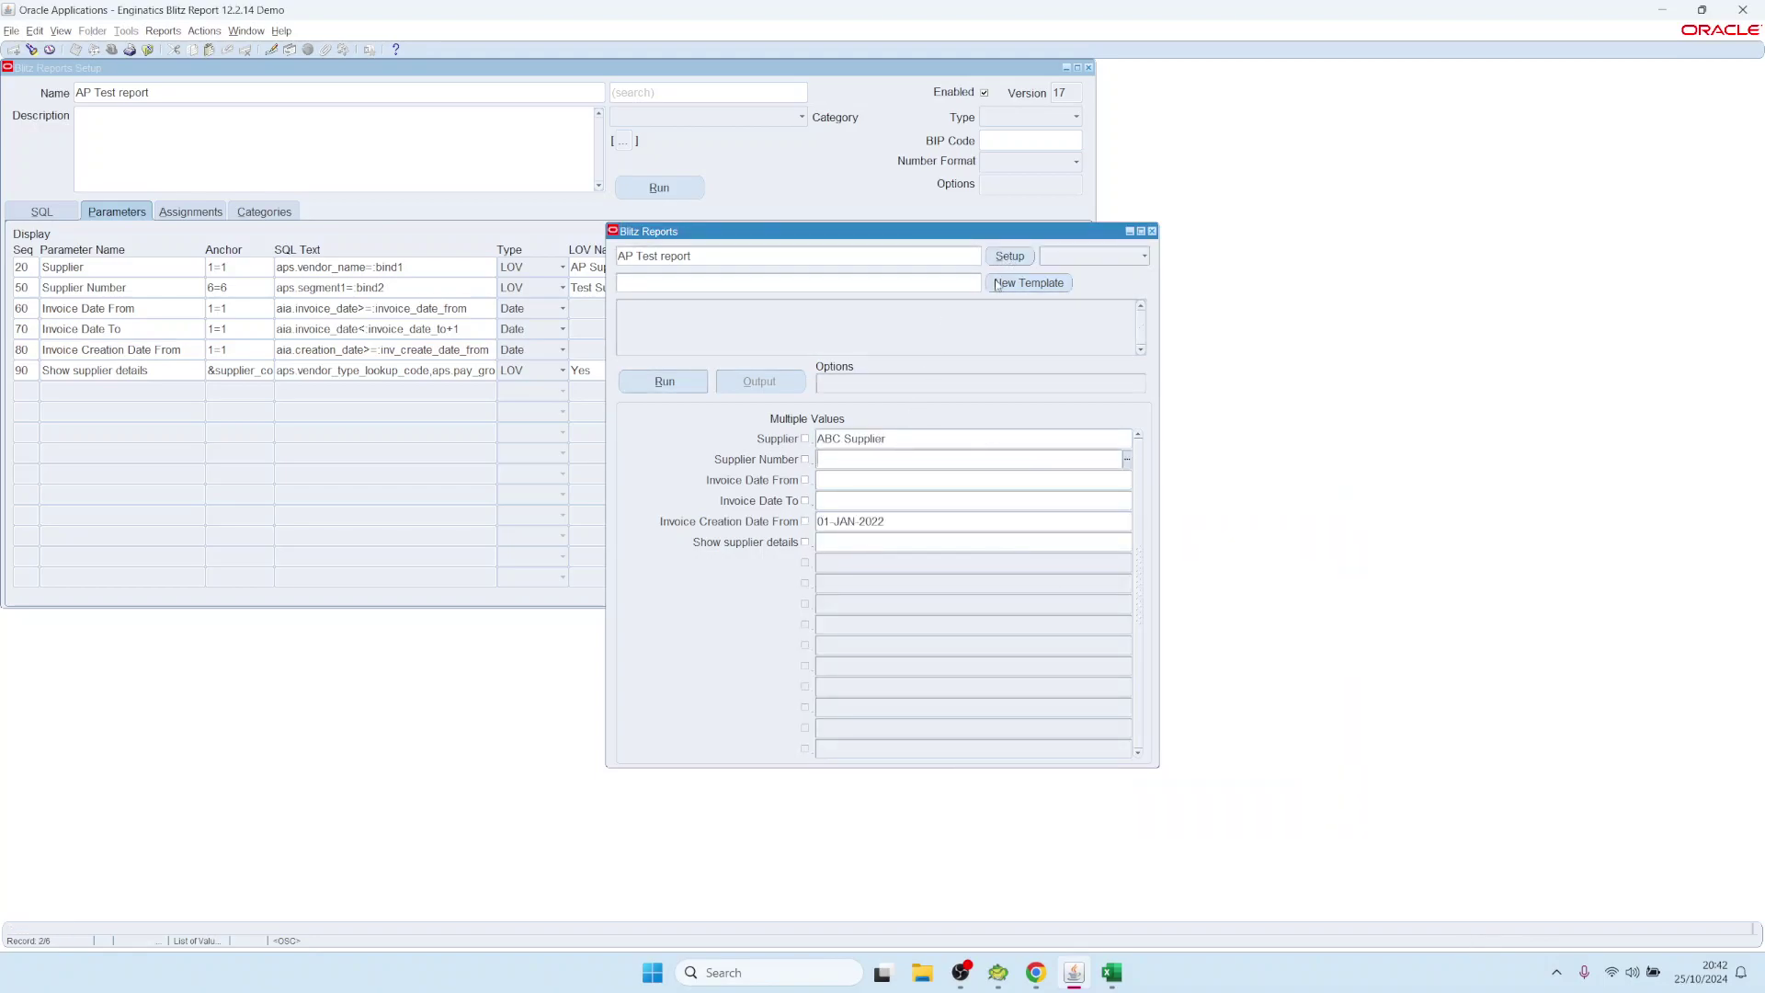
Reopen the AP Supplier LOV definition from the report's setup, turn off Filter Before Display and save the LOV
{"action": "left_click", "coordinate": [1009, 256]}
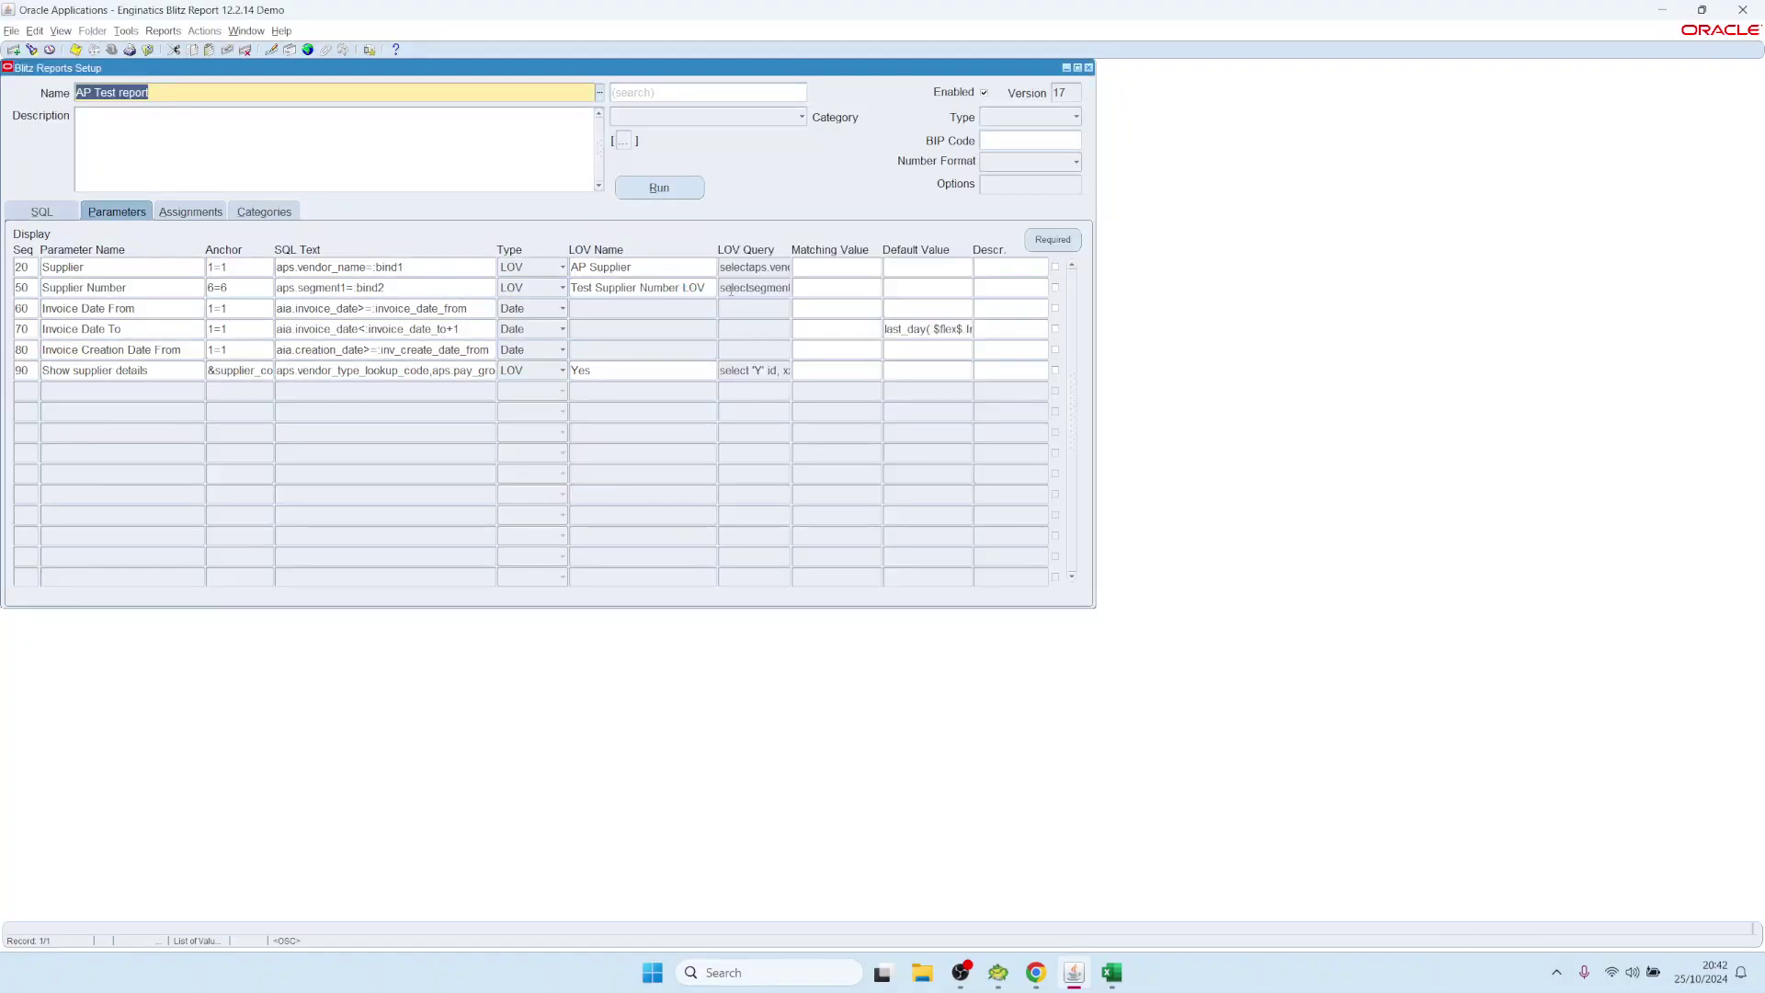
{"action": "double_click", "coordinate": [753, 266]}
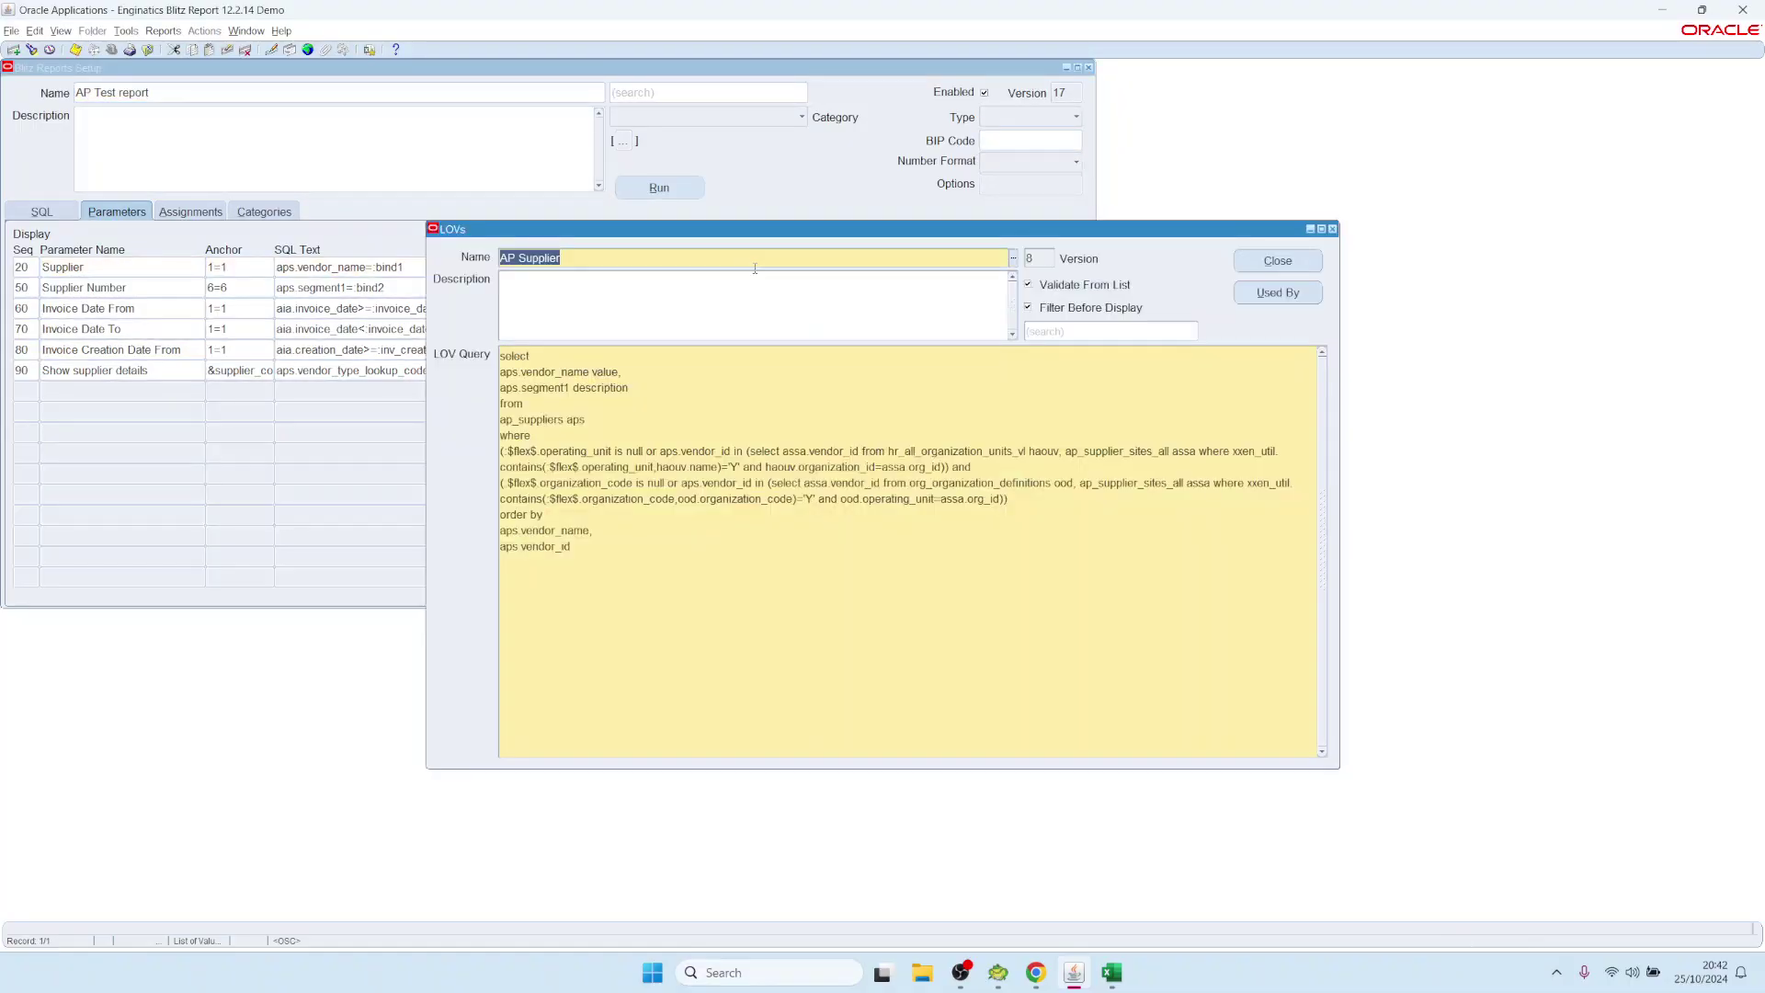
{"action": "left_click", "coordinate": [1029, 309]}
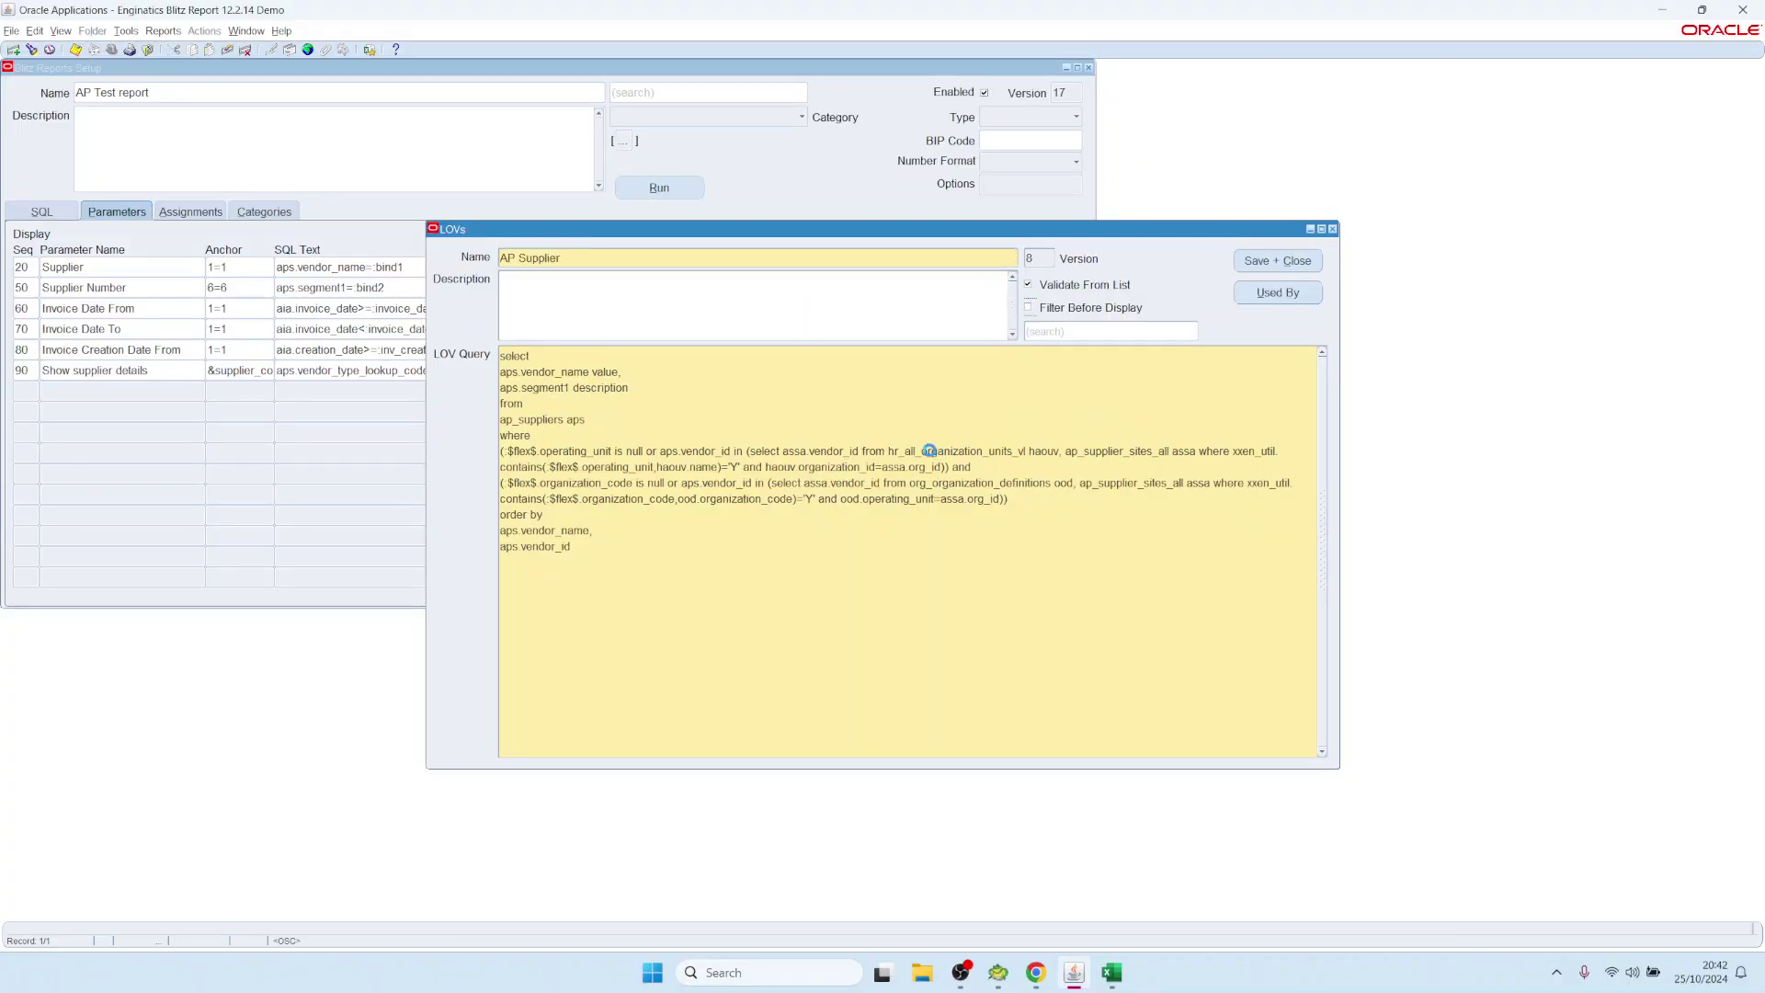
{"action": "key", "text": "ctrl+s"}
{"action": "left_click", "coordinate": [577, 257]}
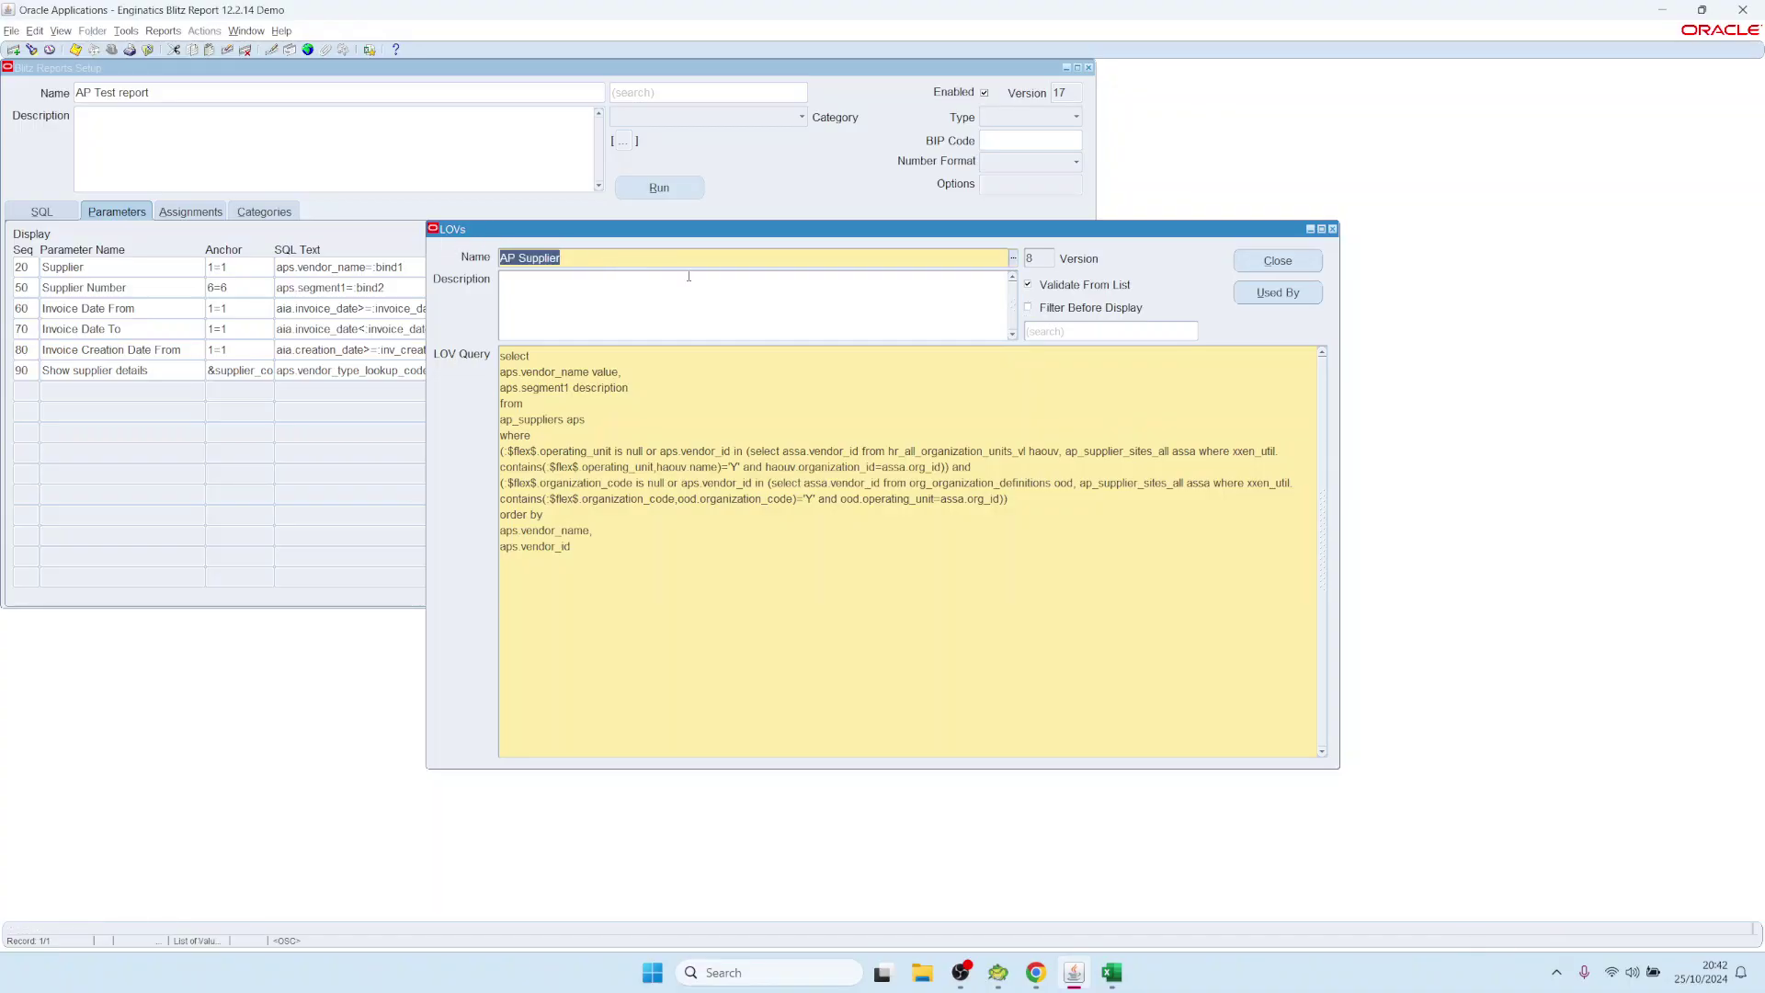
List the reports using the AP Supplier LOV and open the setup of AP Invoice Payments
{"action": "left_click_drag", "start_coordinate": [764, 228], "coordinate": [771, 222]}
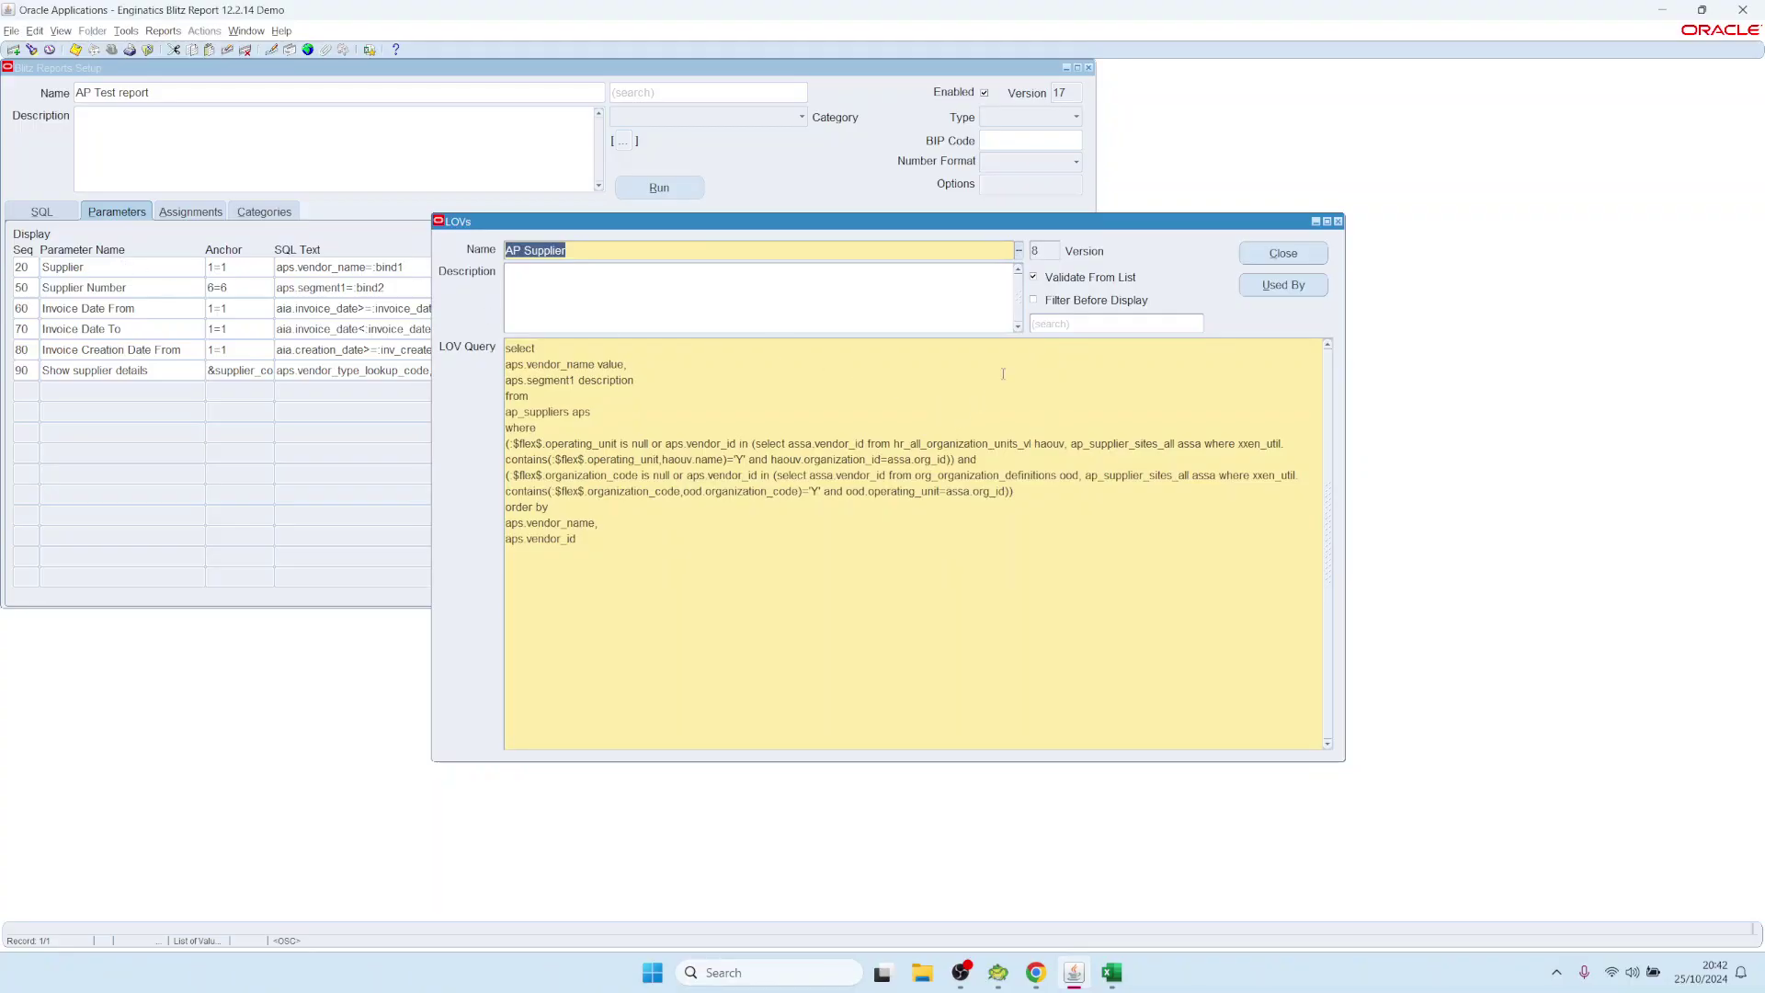
{"action": "left_click", "coordinate": [1287, 287]}
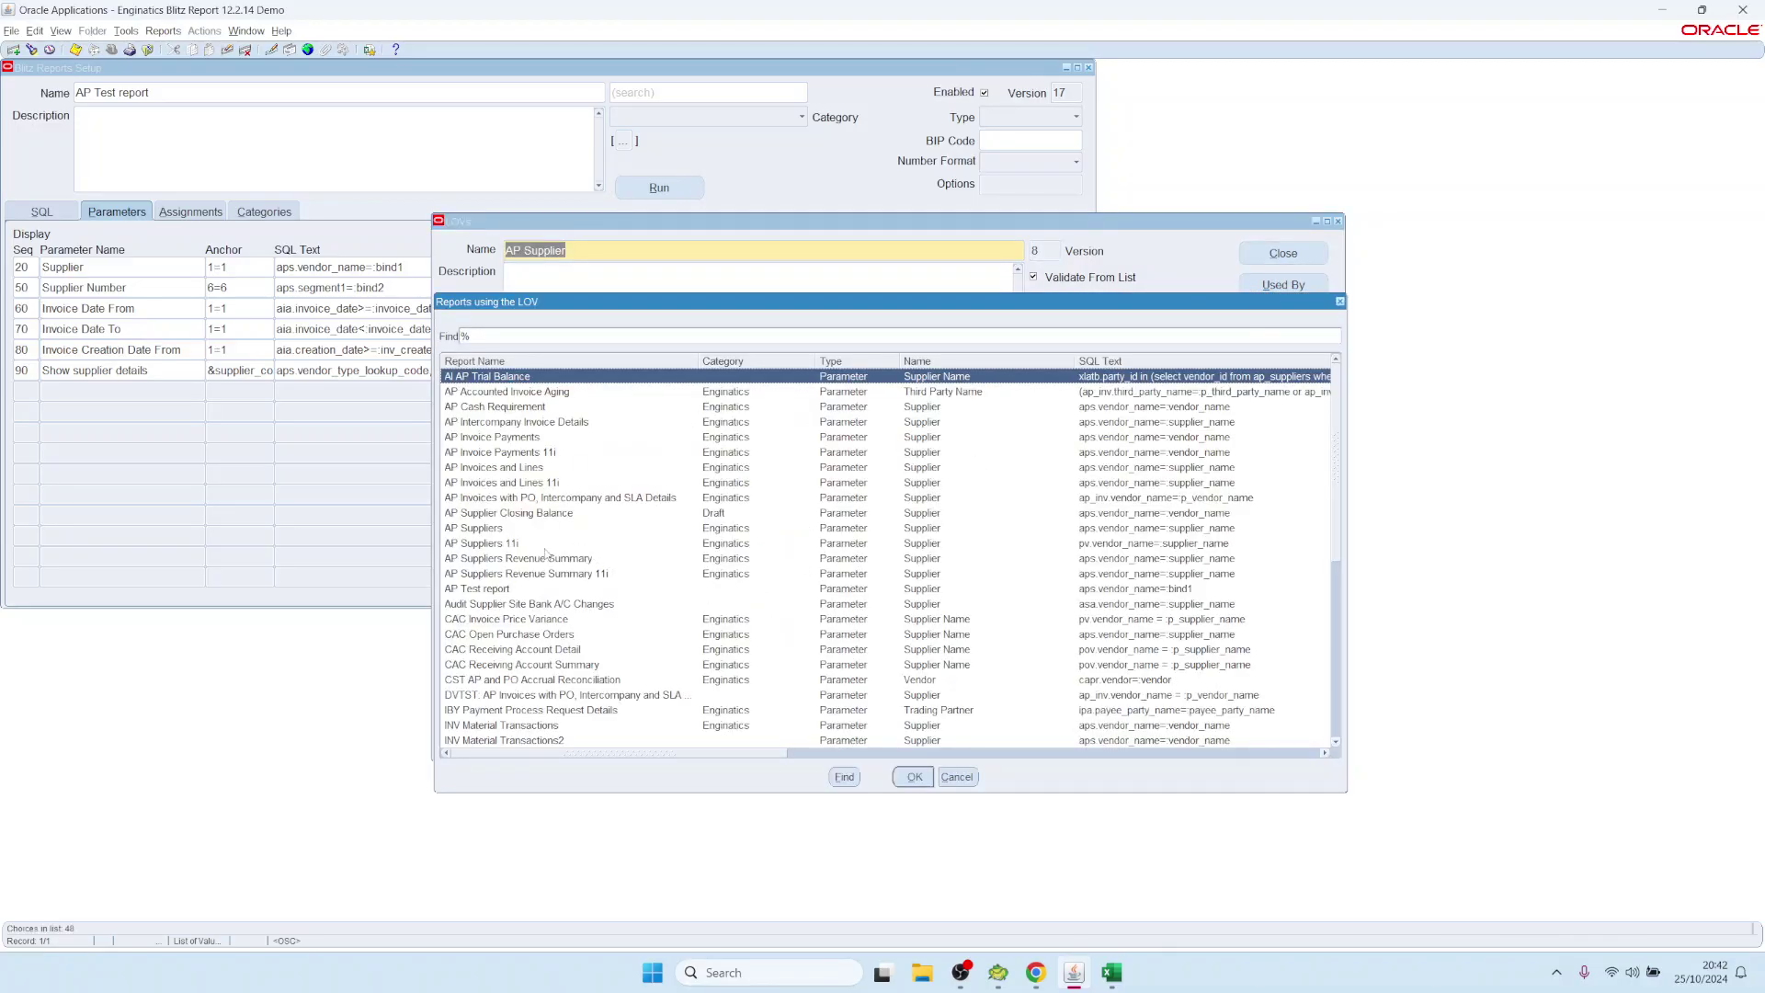
{"action": "left_click", "coordinate": [851, 454]}
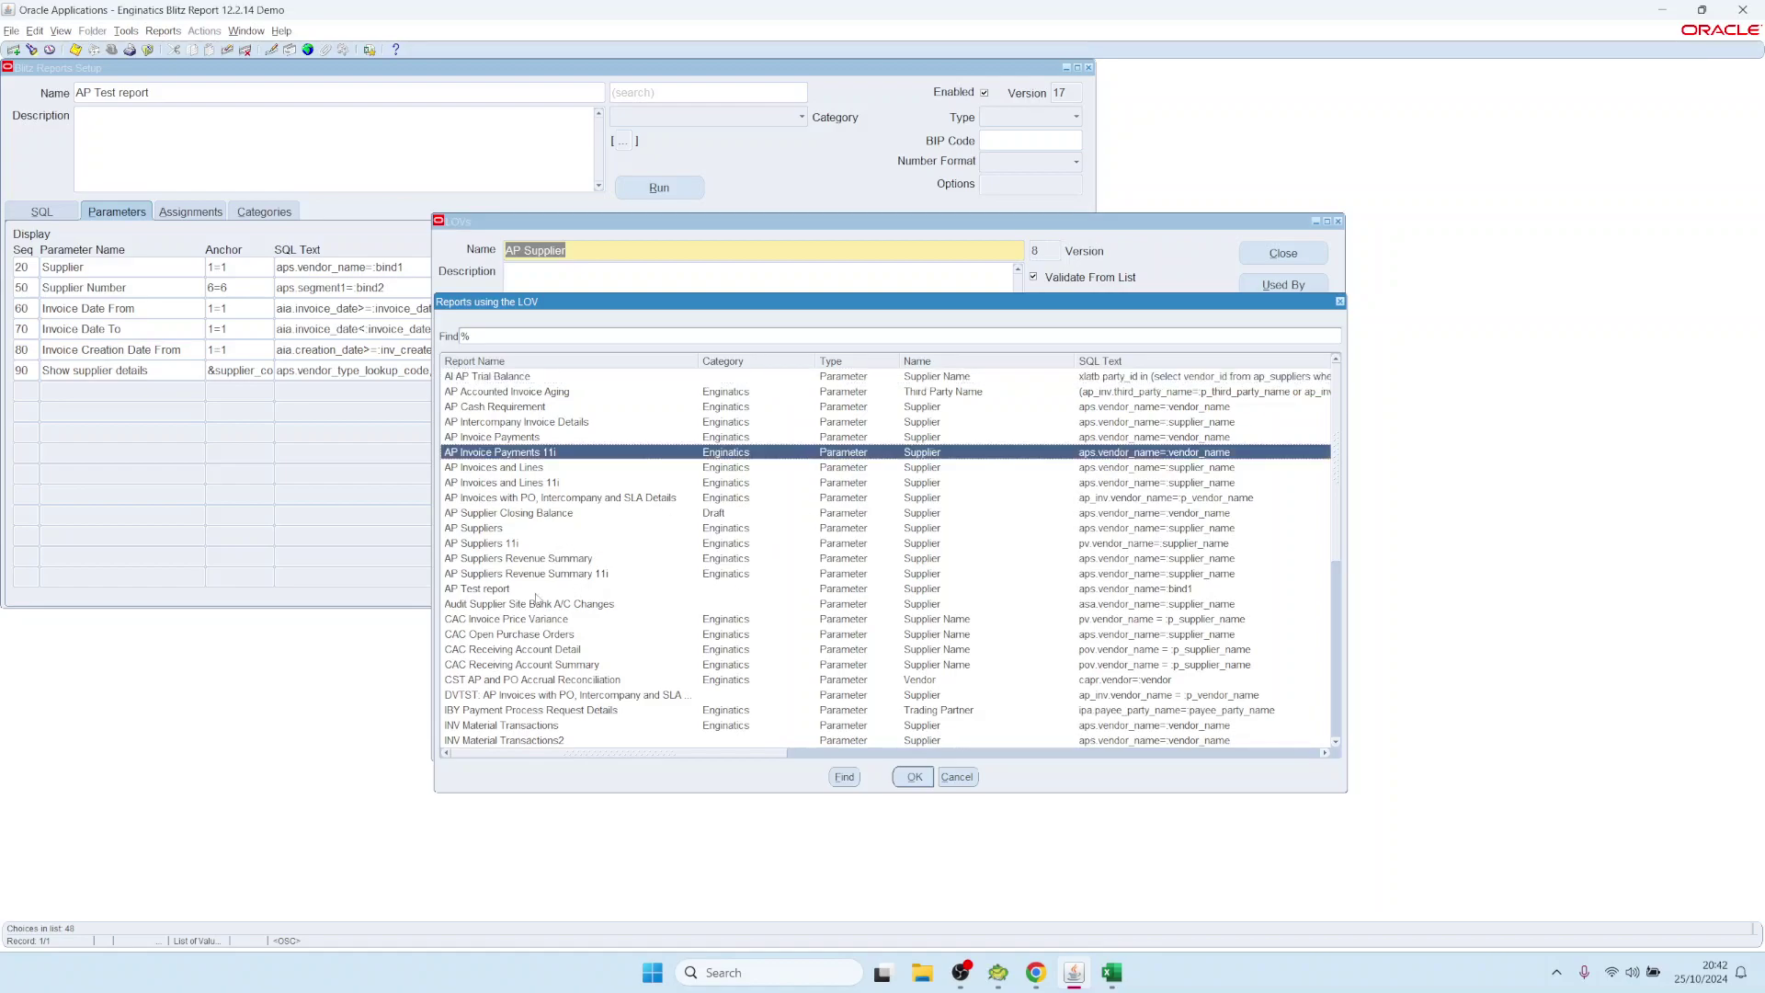
{"action": "left_click", "coordinate": [631, 593]}
{"action": "left_click", "coordinate": [505, 439]}
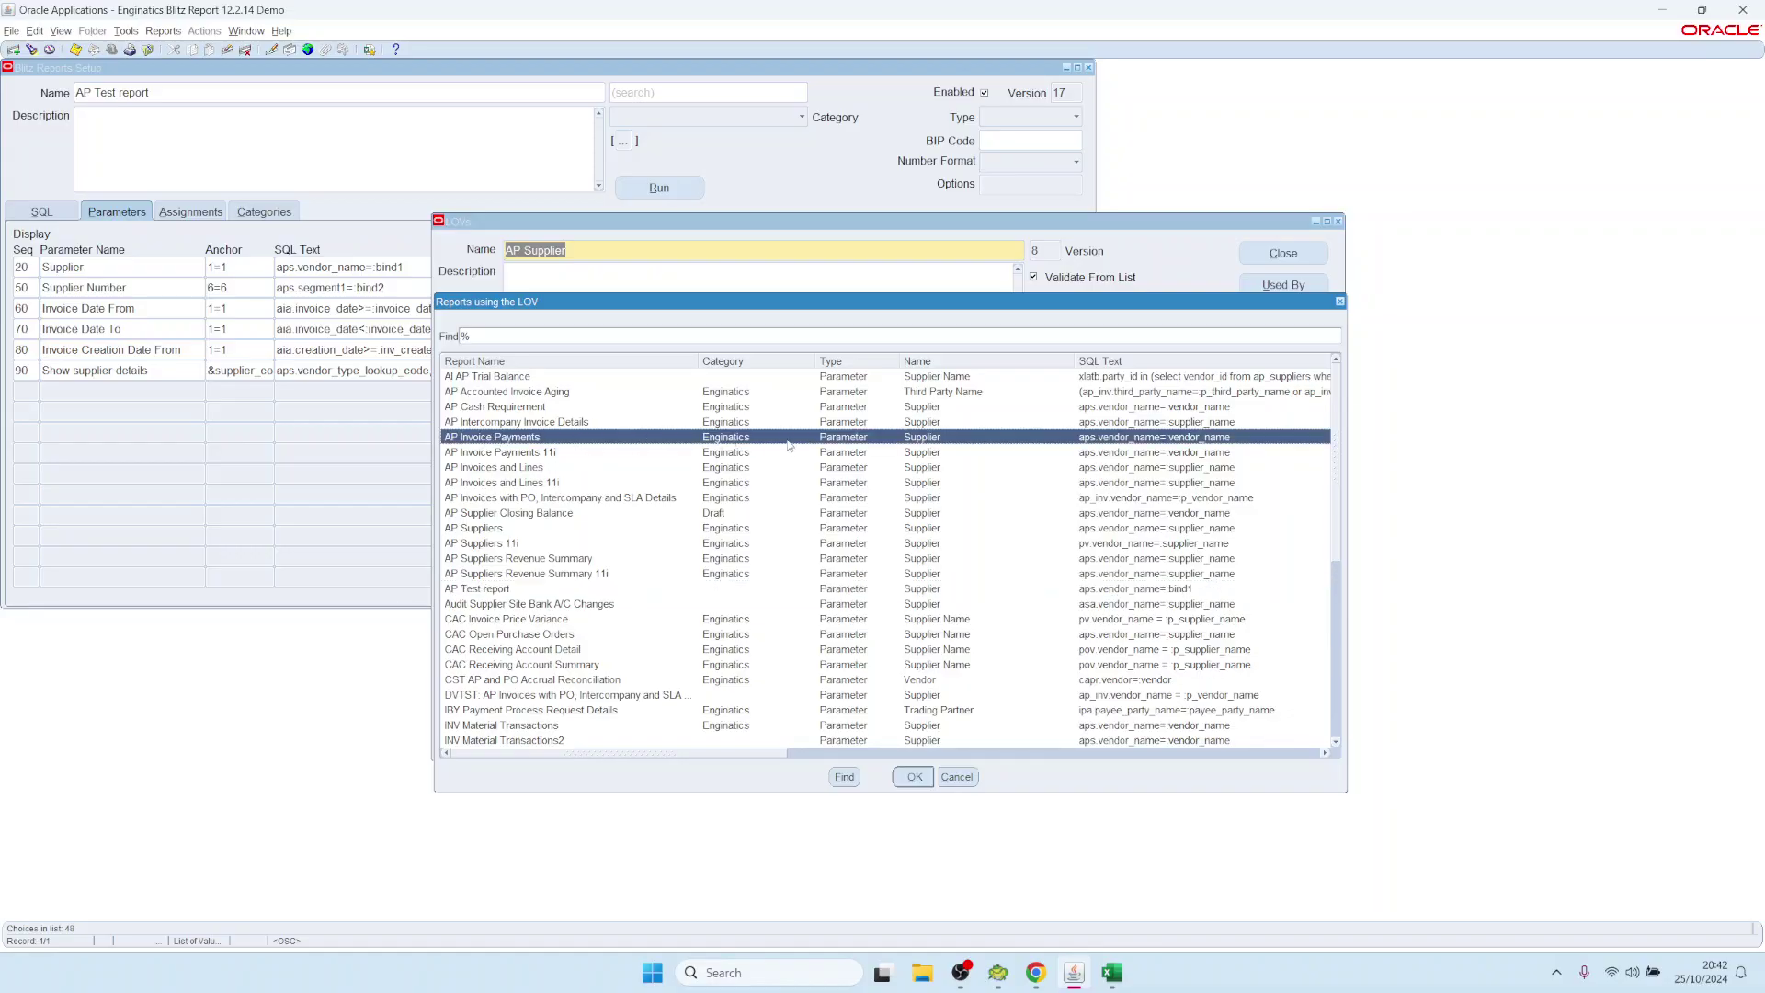
{"action": "double_click", "coordinate": [917, 439]}
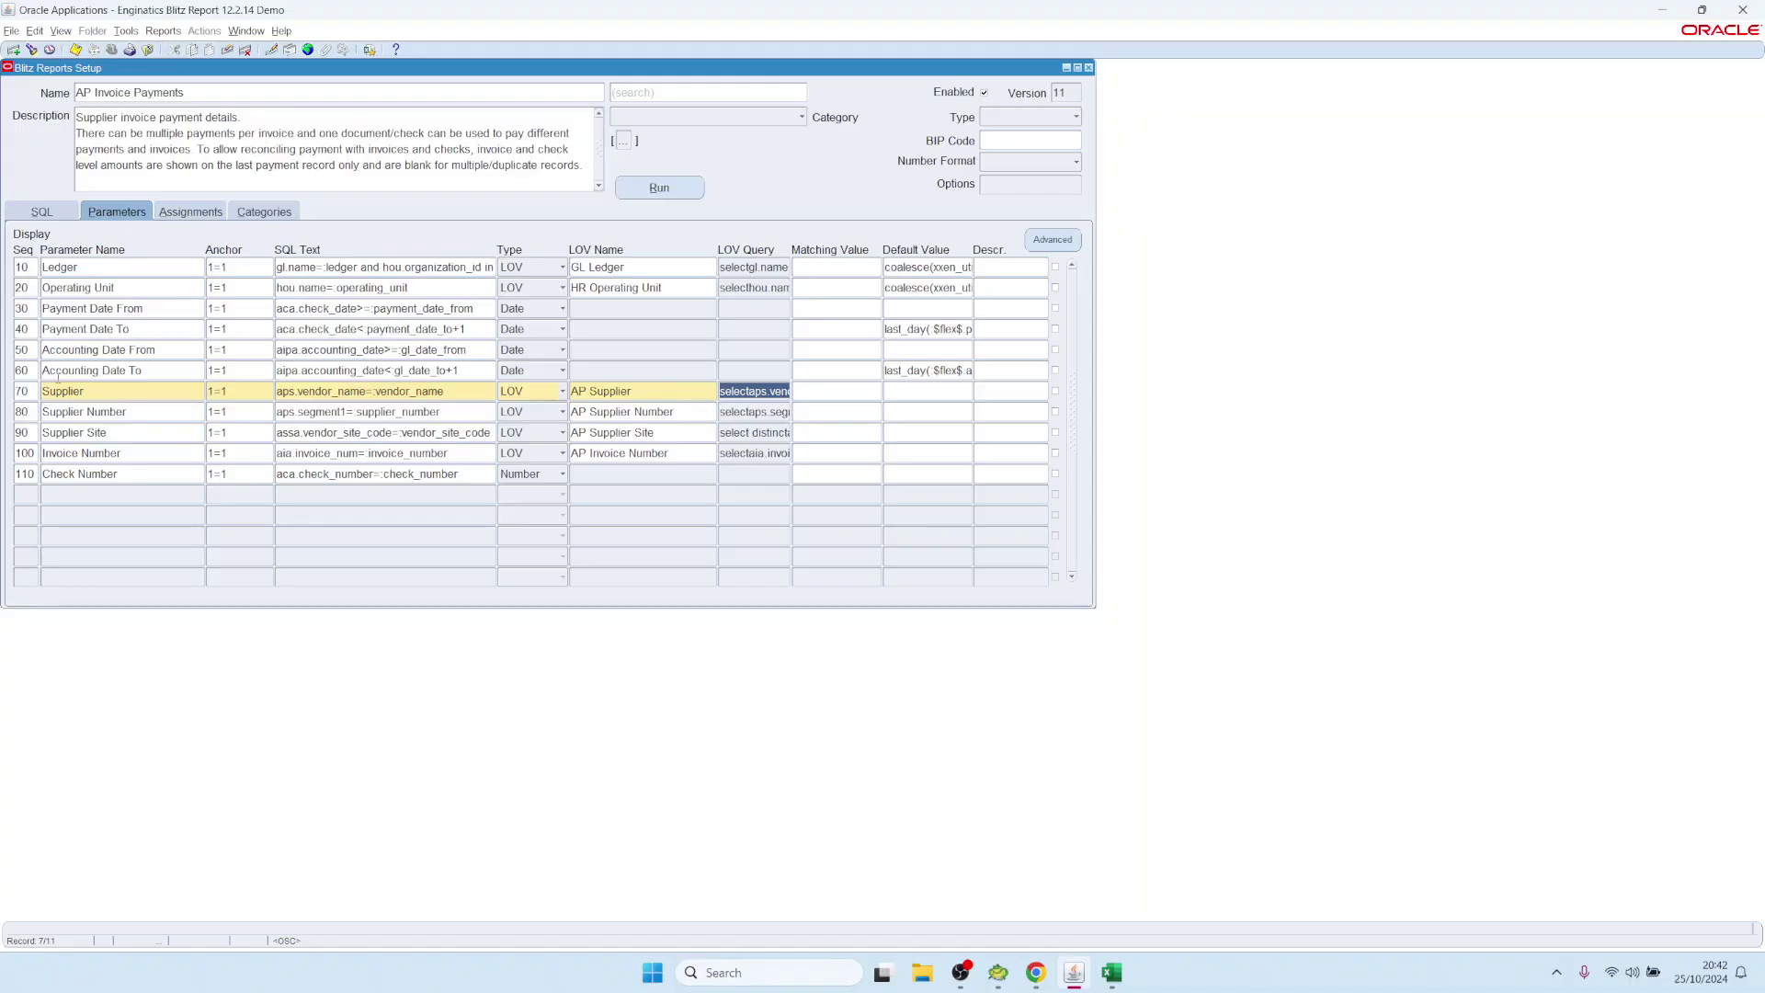
Open the LOV of the Supplier parameter in AP Invoice Payments, list its usages and return to AP Test report
{"action": "double_click", "coordinate": [772, 394]}
{"action": "left_click", "coordinate": [1273, 295]}
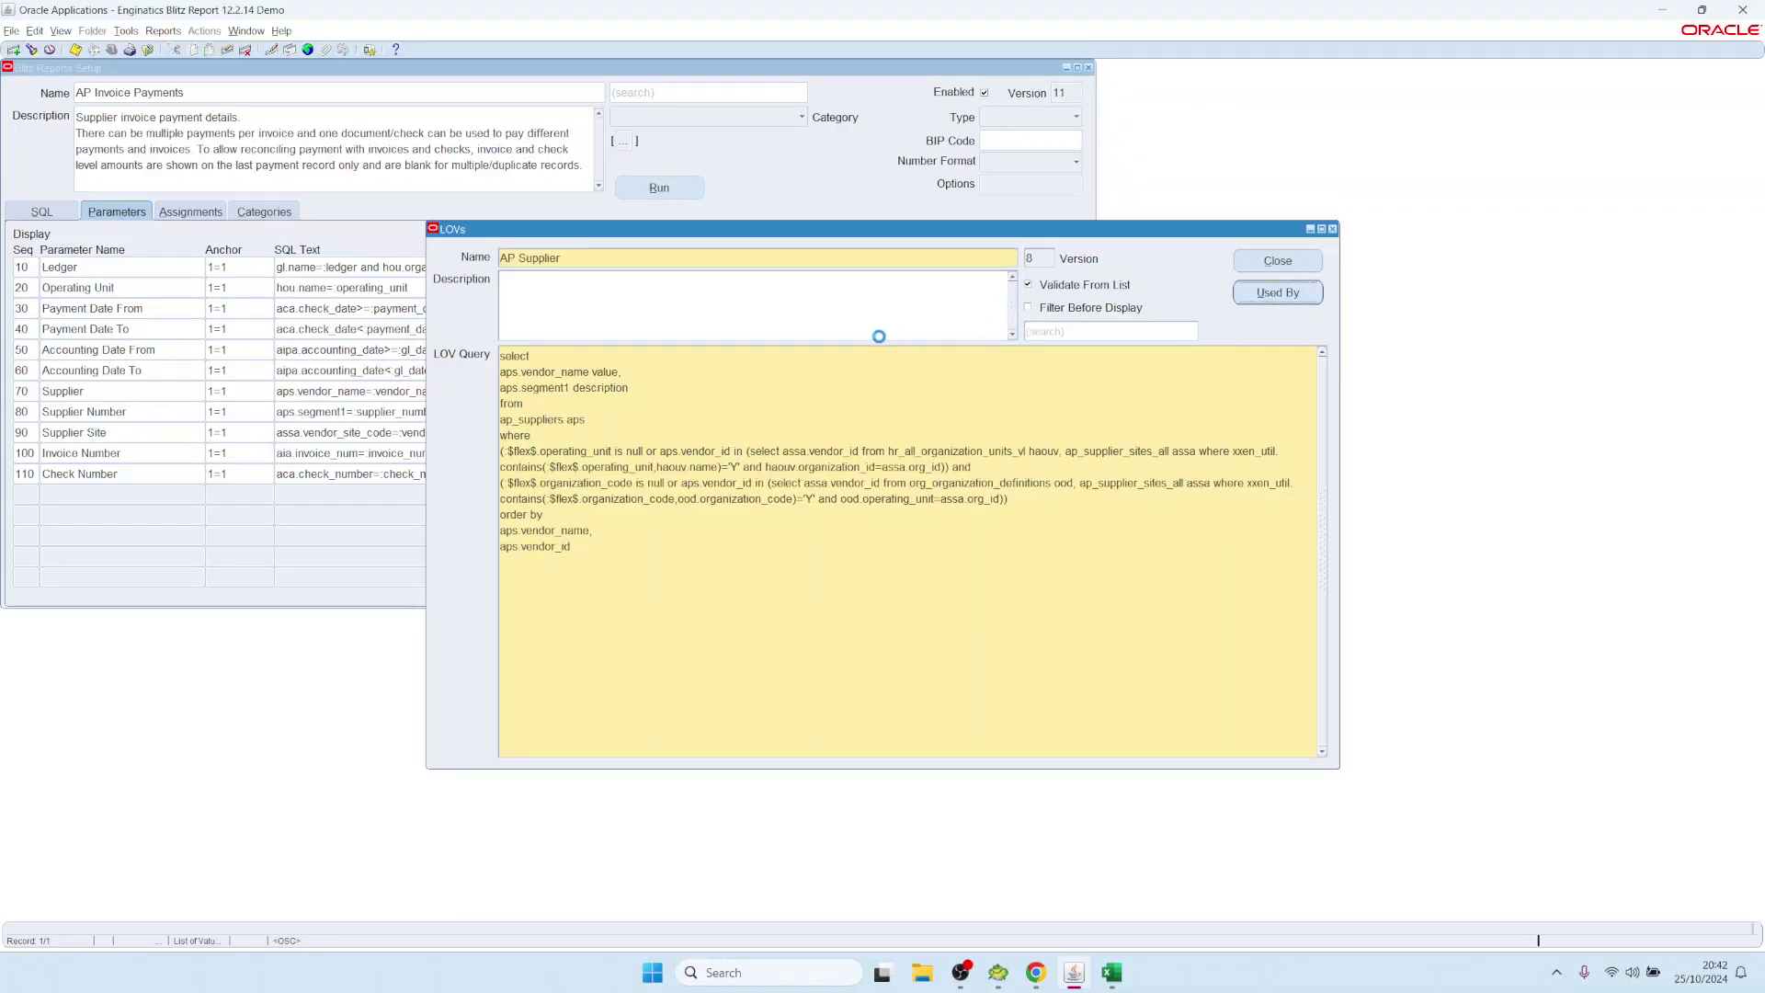
{"action": "double_click", "coordinate": [501, 589]}
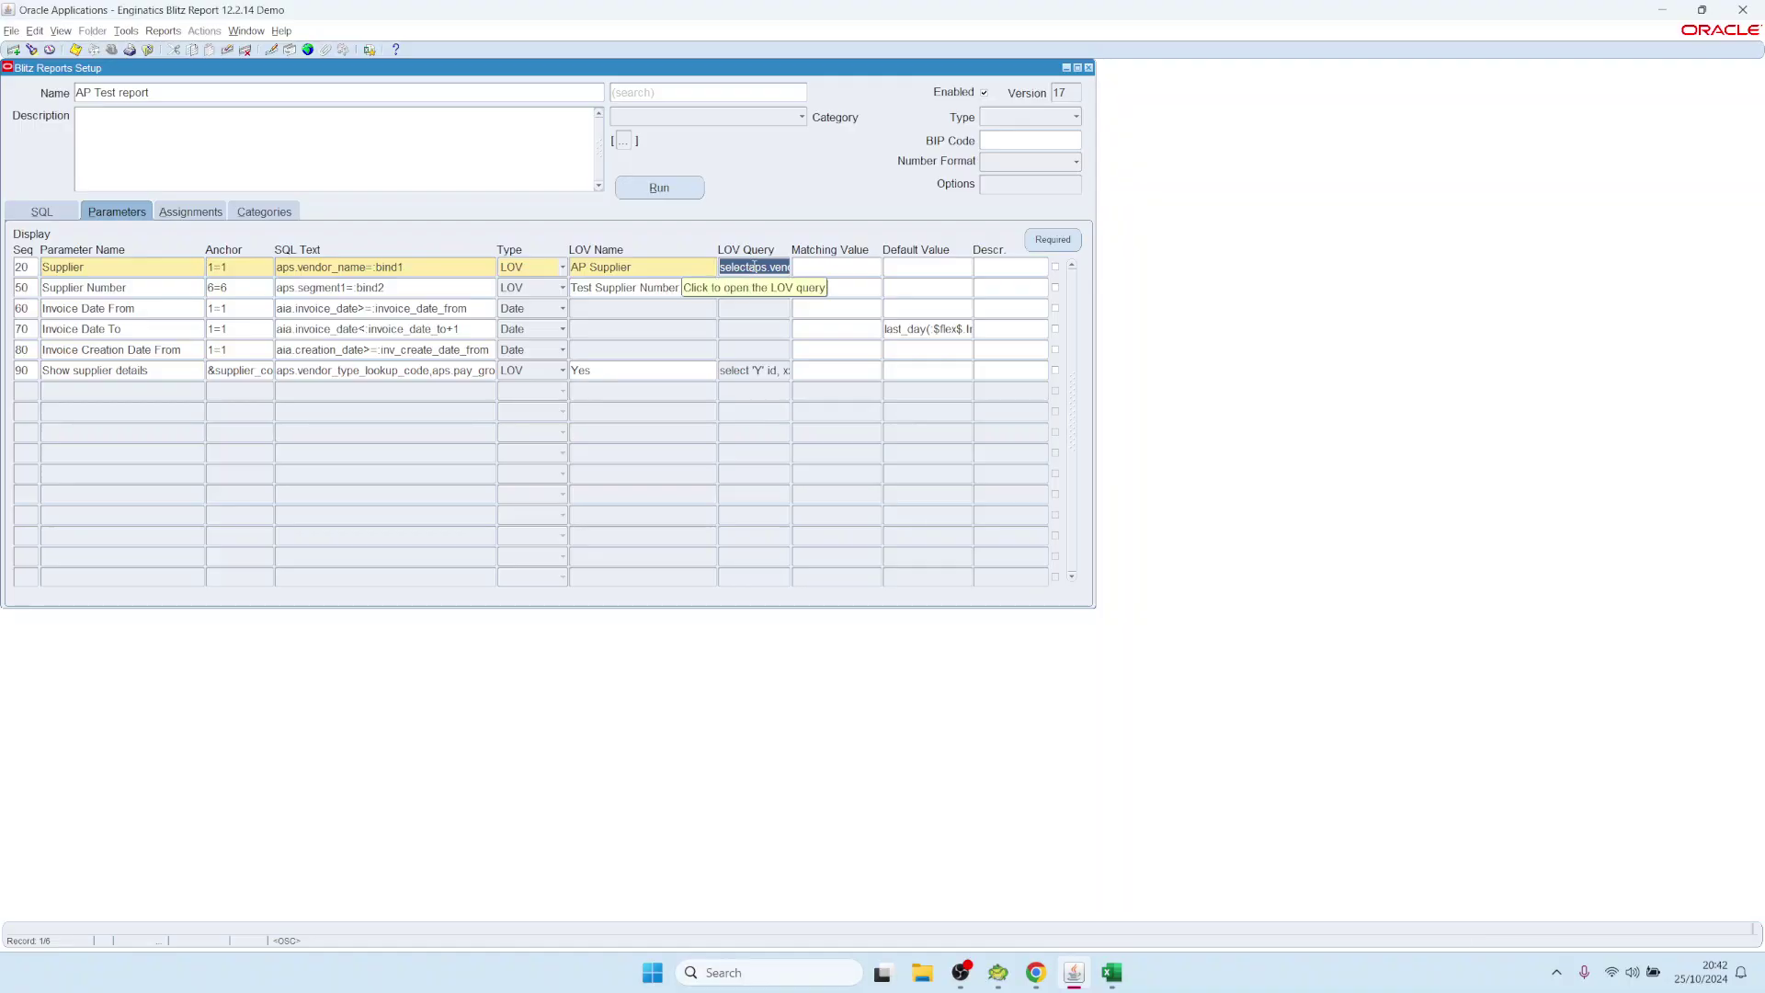
Search the LOV definitions for ap_suppliers, look through the matching LOVs, and close the search and the LOV without choosing one
{"action": "left_click", "coordinate": [753, 266]}
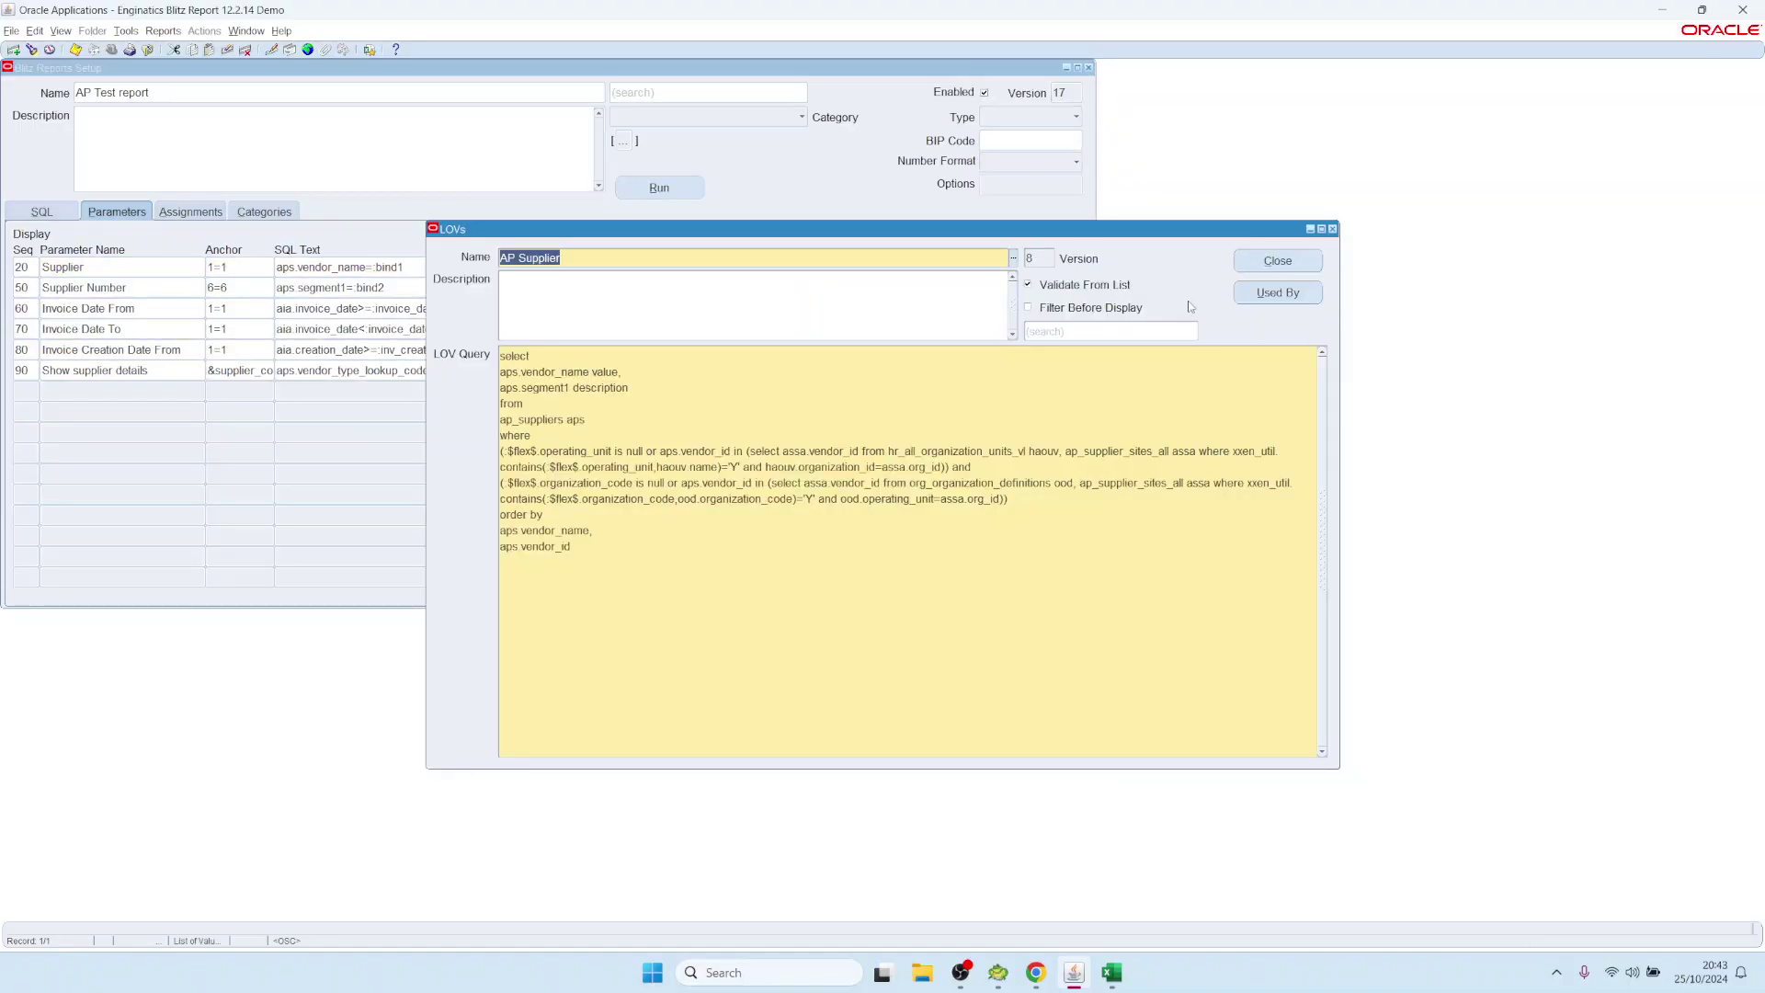
{"action": "left_click", "coordinate": [1071, 331]}
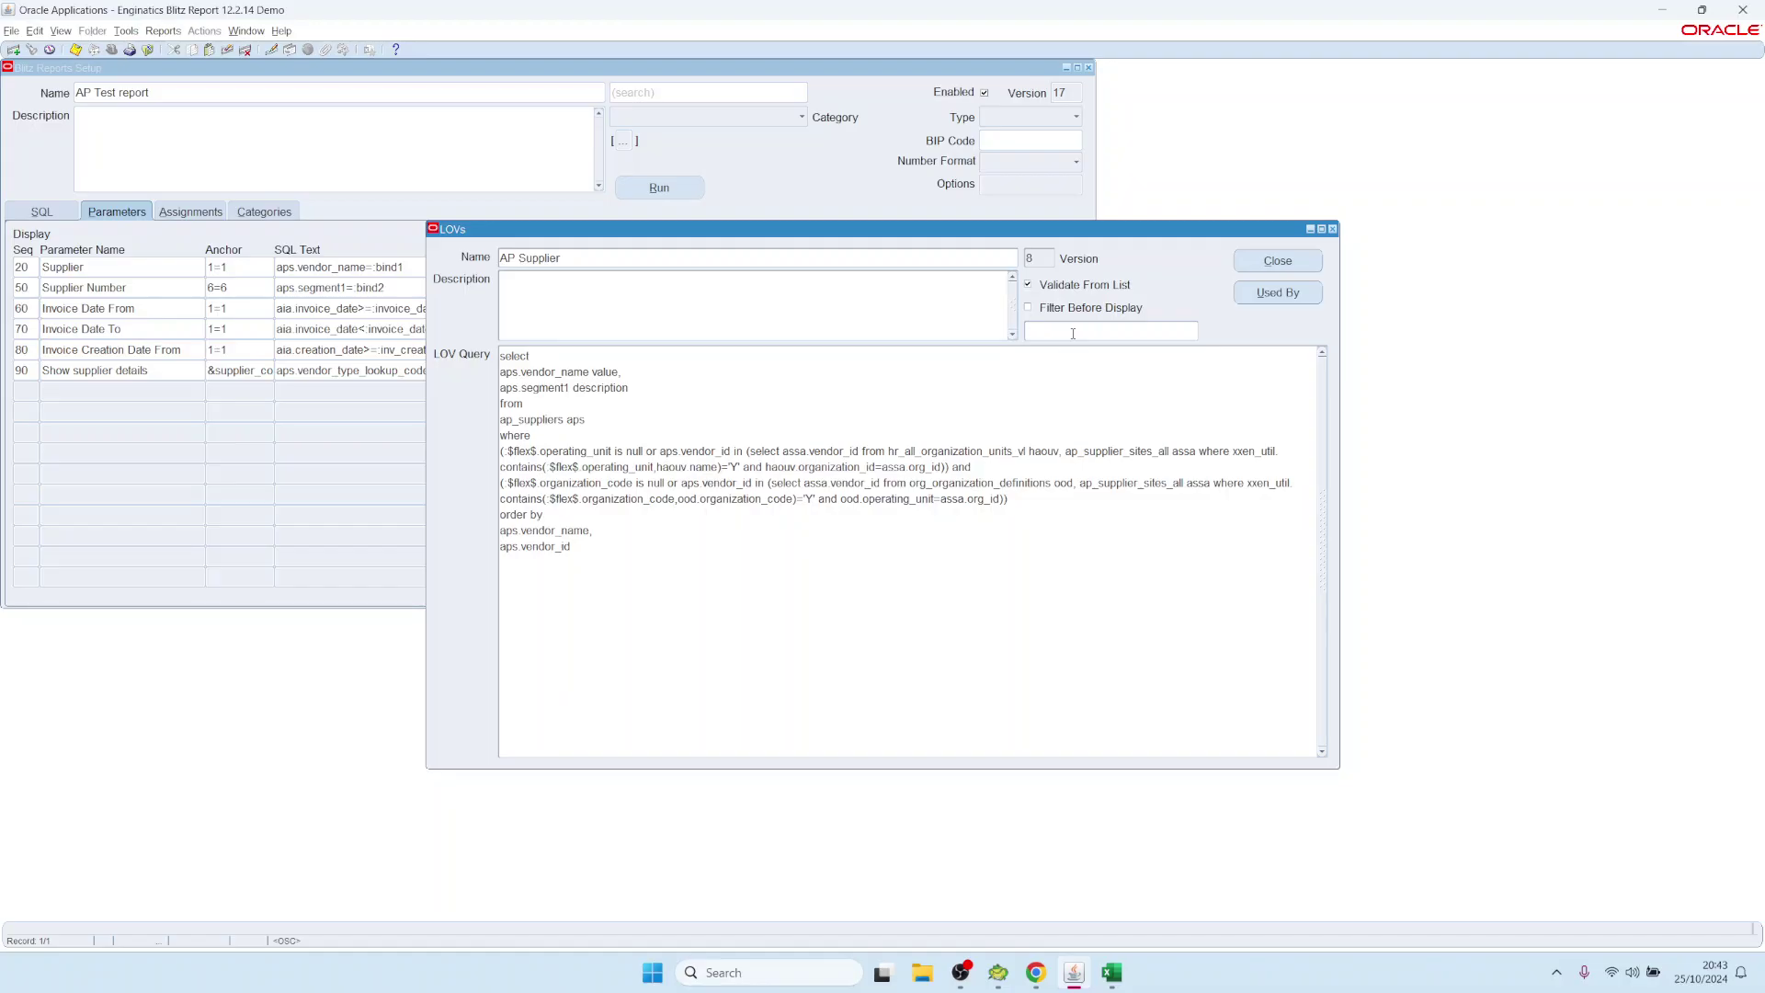
{"action": "type", "text": "ap_suppliers"}
{"action": "key", "text": "Return"}
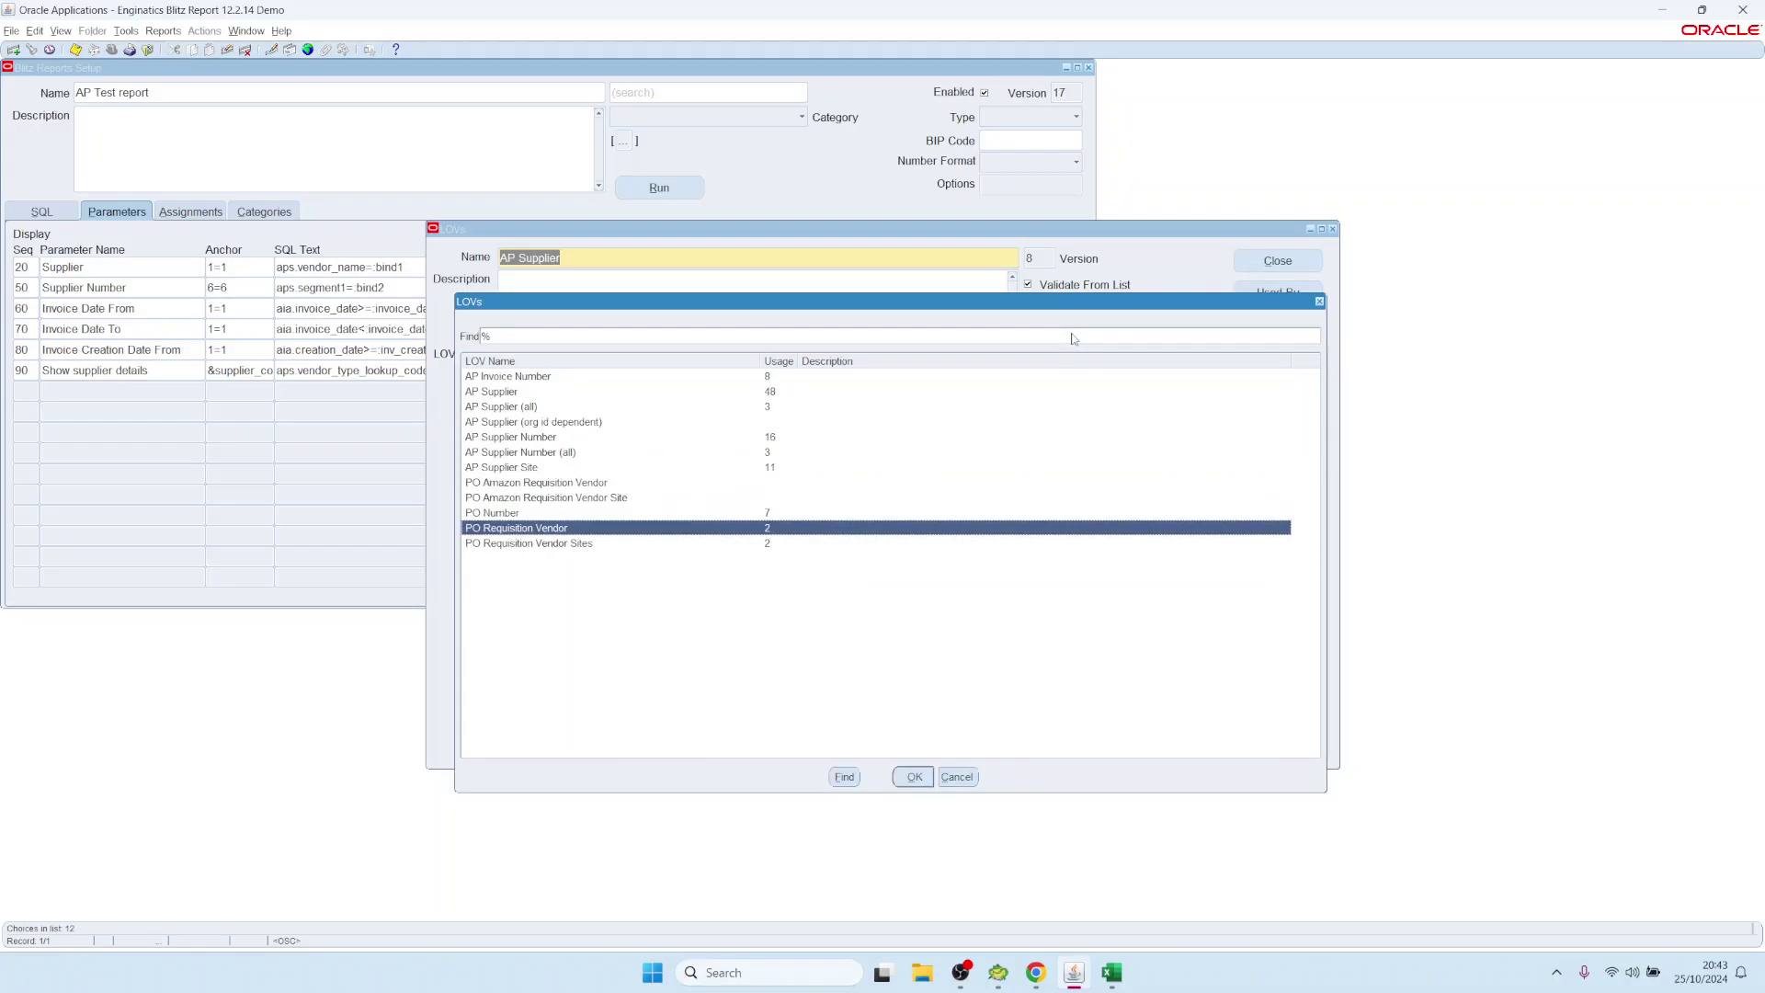
{"action": "key", "text": "Down"}
{"action": "key", "text": "Down"}
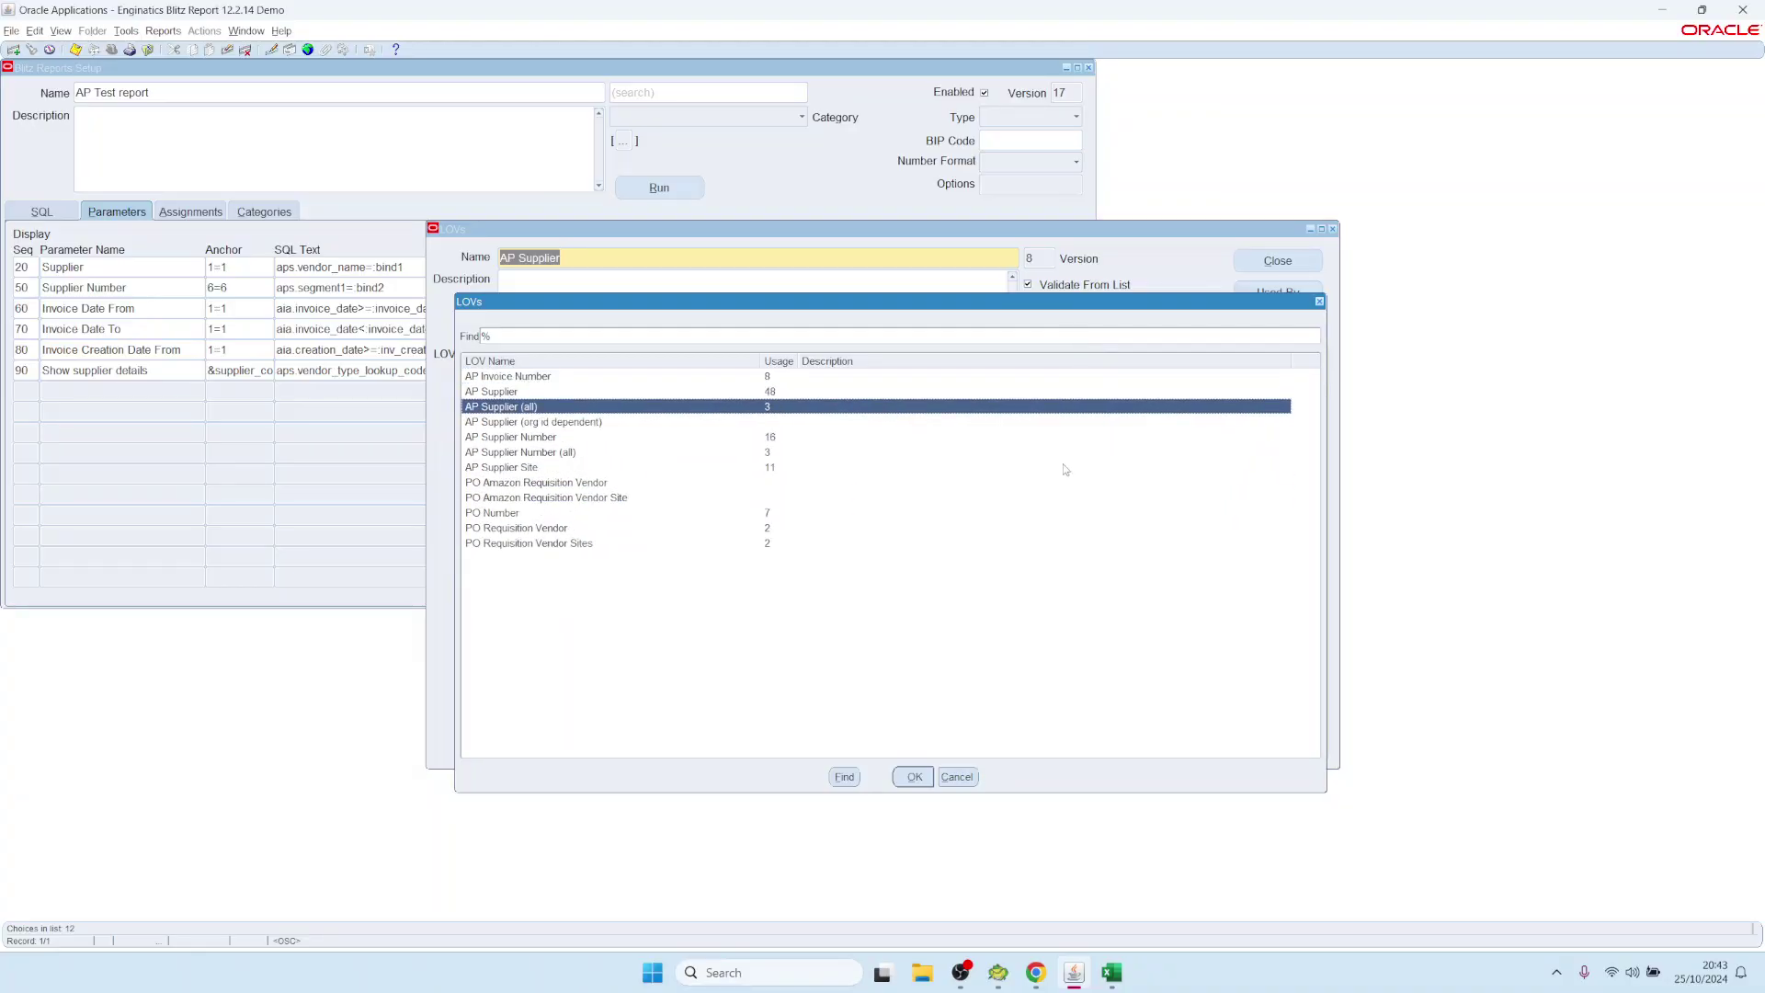
{"action": "left_click", "coordinate": [957, 778]}
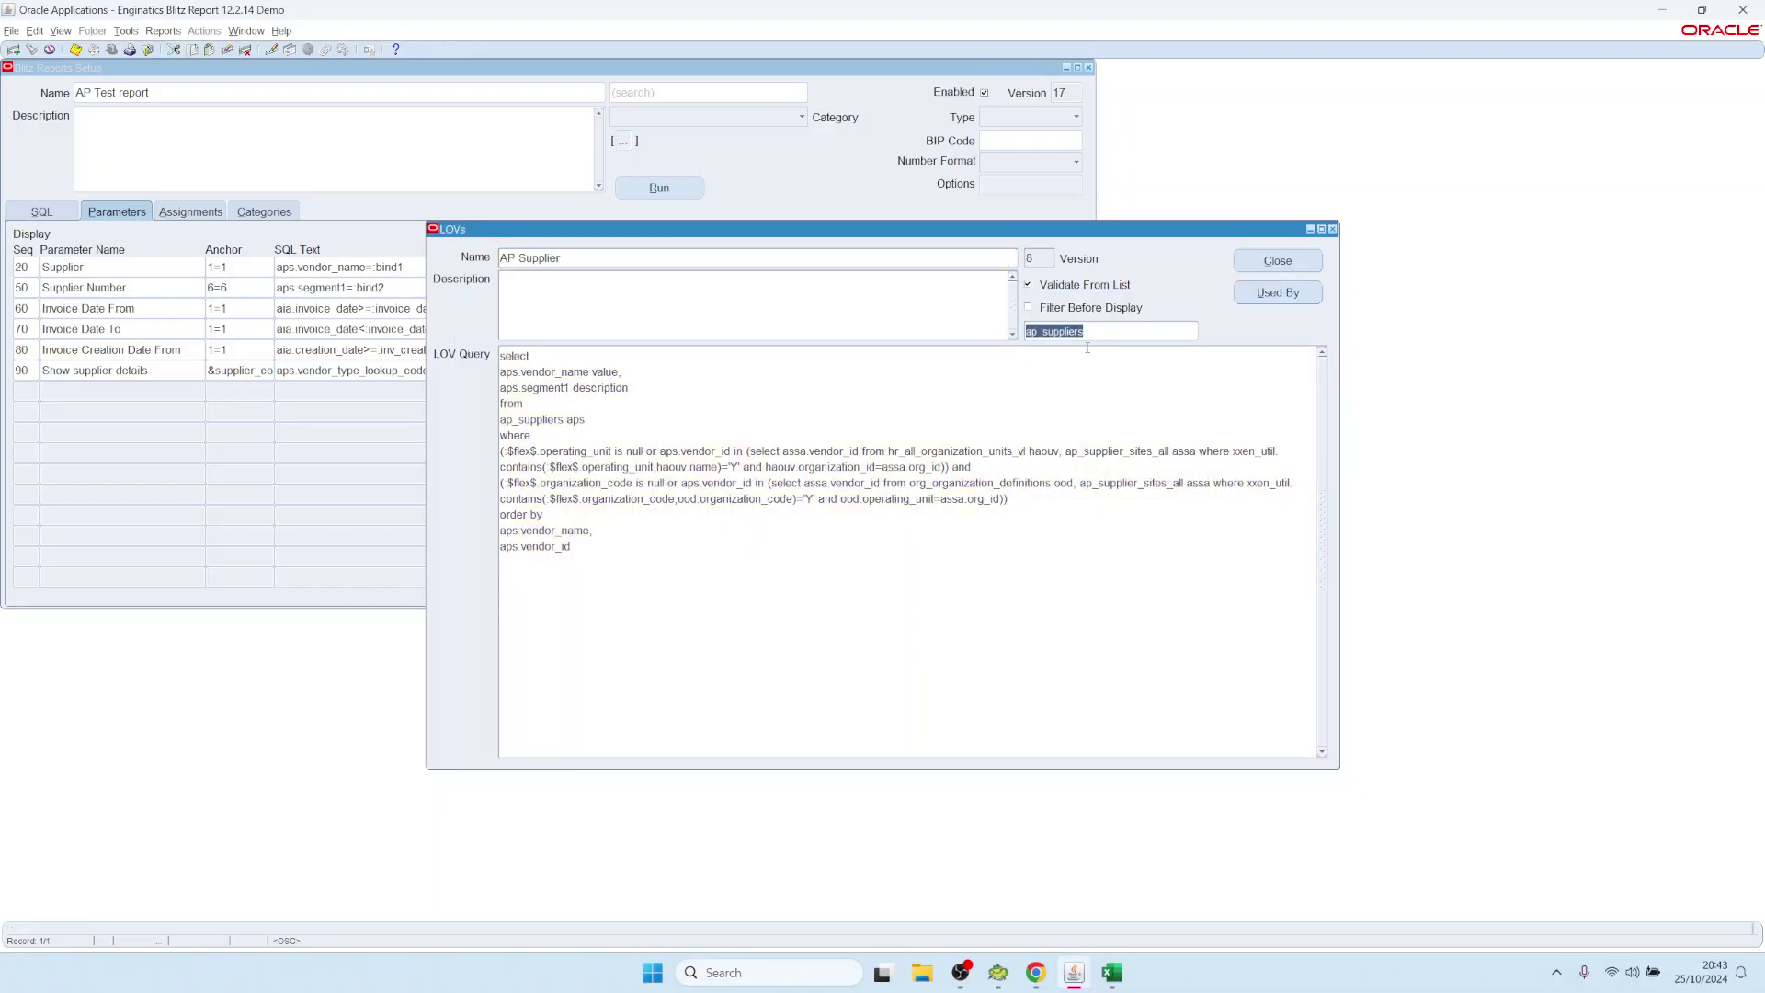
{"action": "key", "text": "Delete"}
{"action": "left_click", "coordinate": [1266, 261]}
Open the AP Test report's run form and choose ABC Supplier from the Supplier list filtered by "a"
{"action": "left_click", "coordinate": [662, 189]}
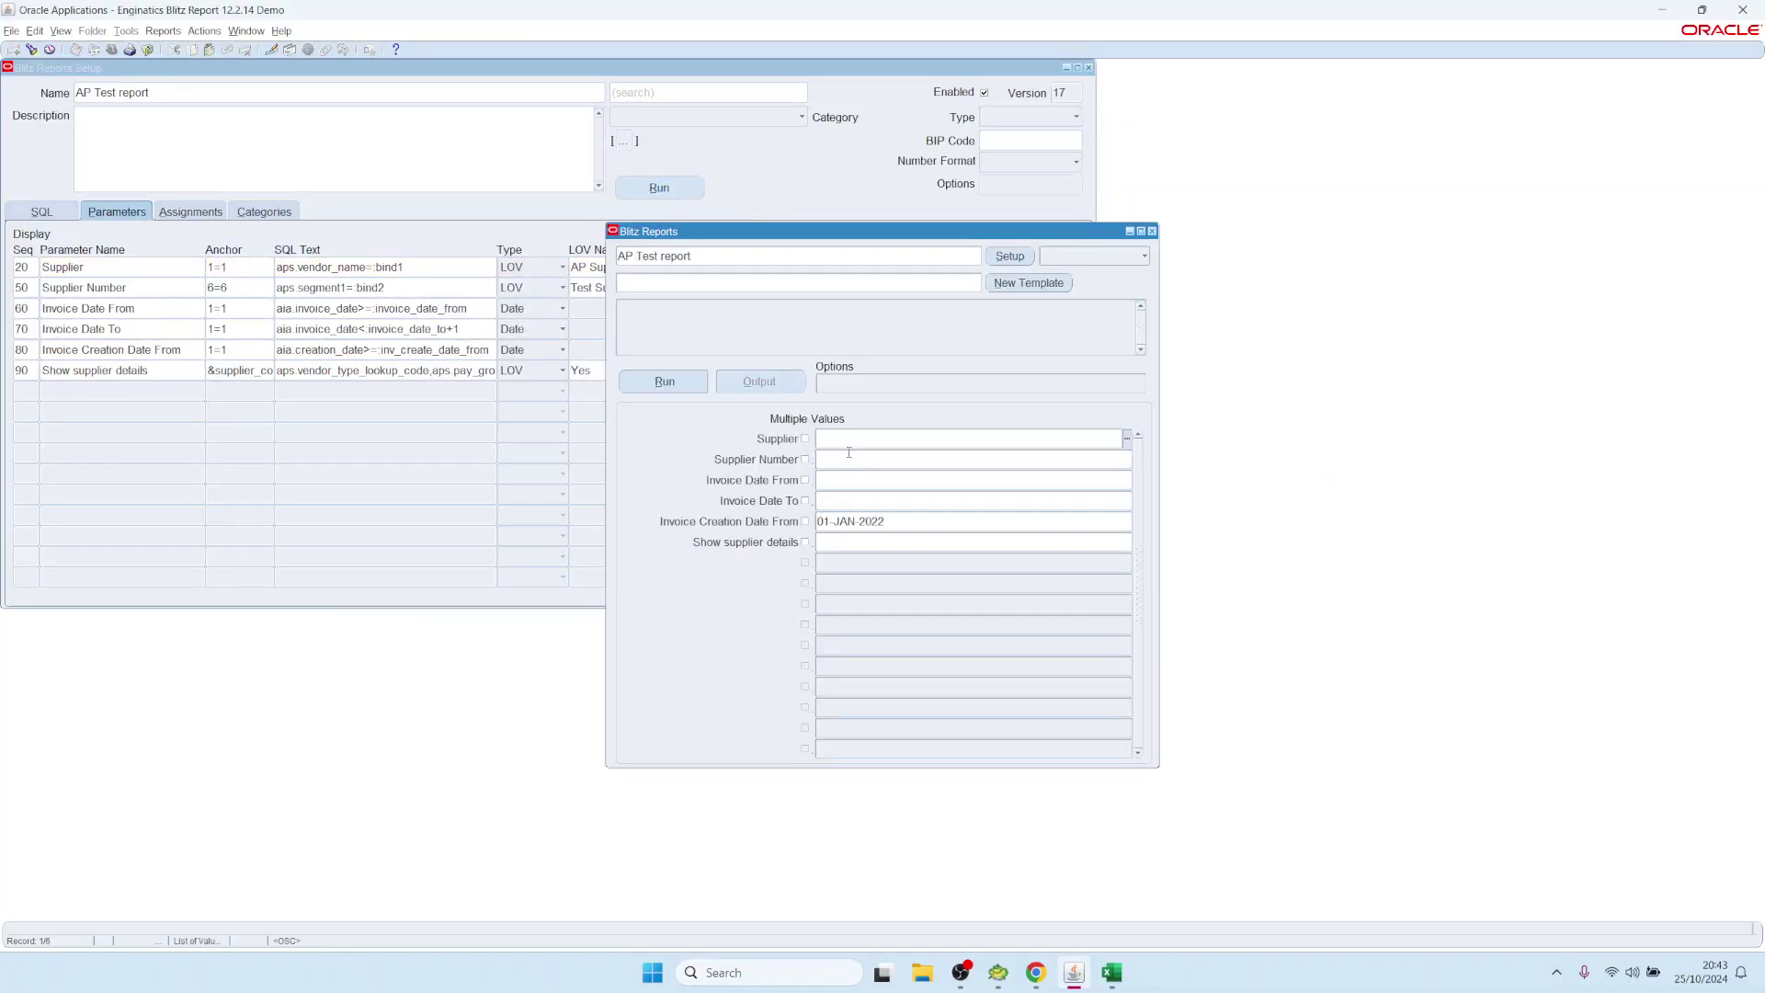
{"action": "key", "text": "Tab"}
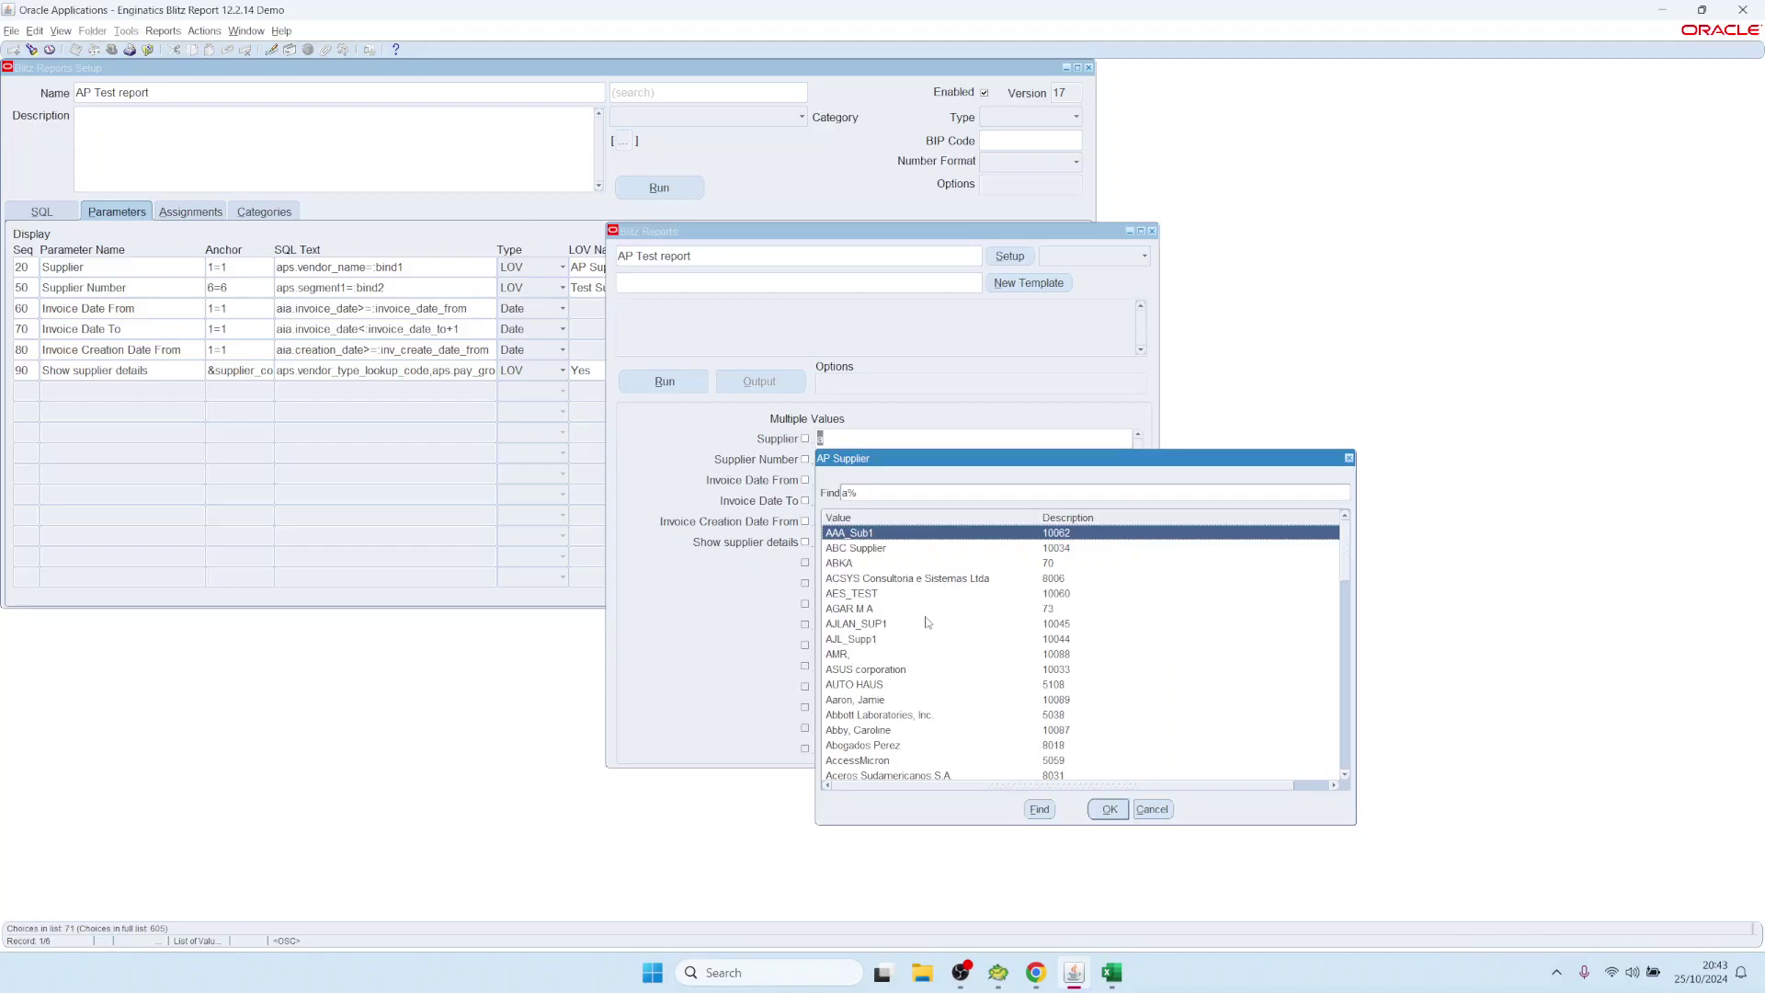
{"action": "double_click", "coordinate": [856, 548]}
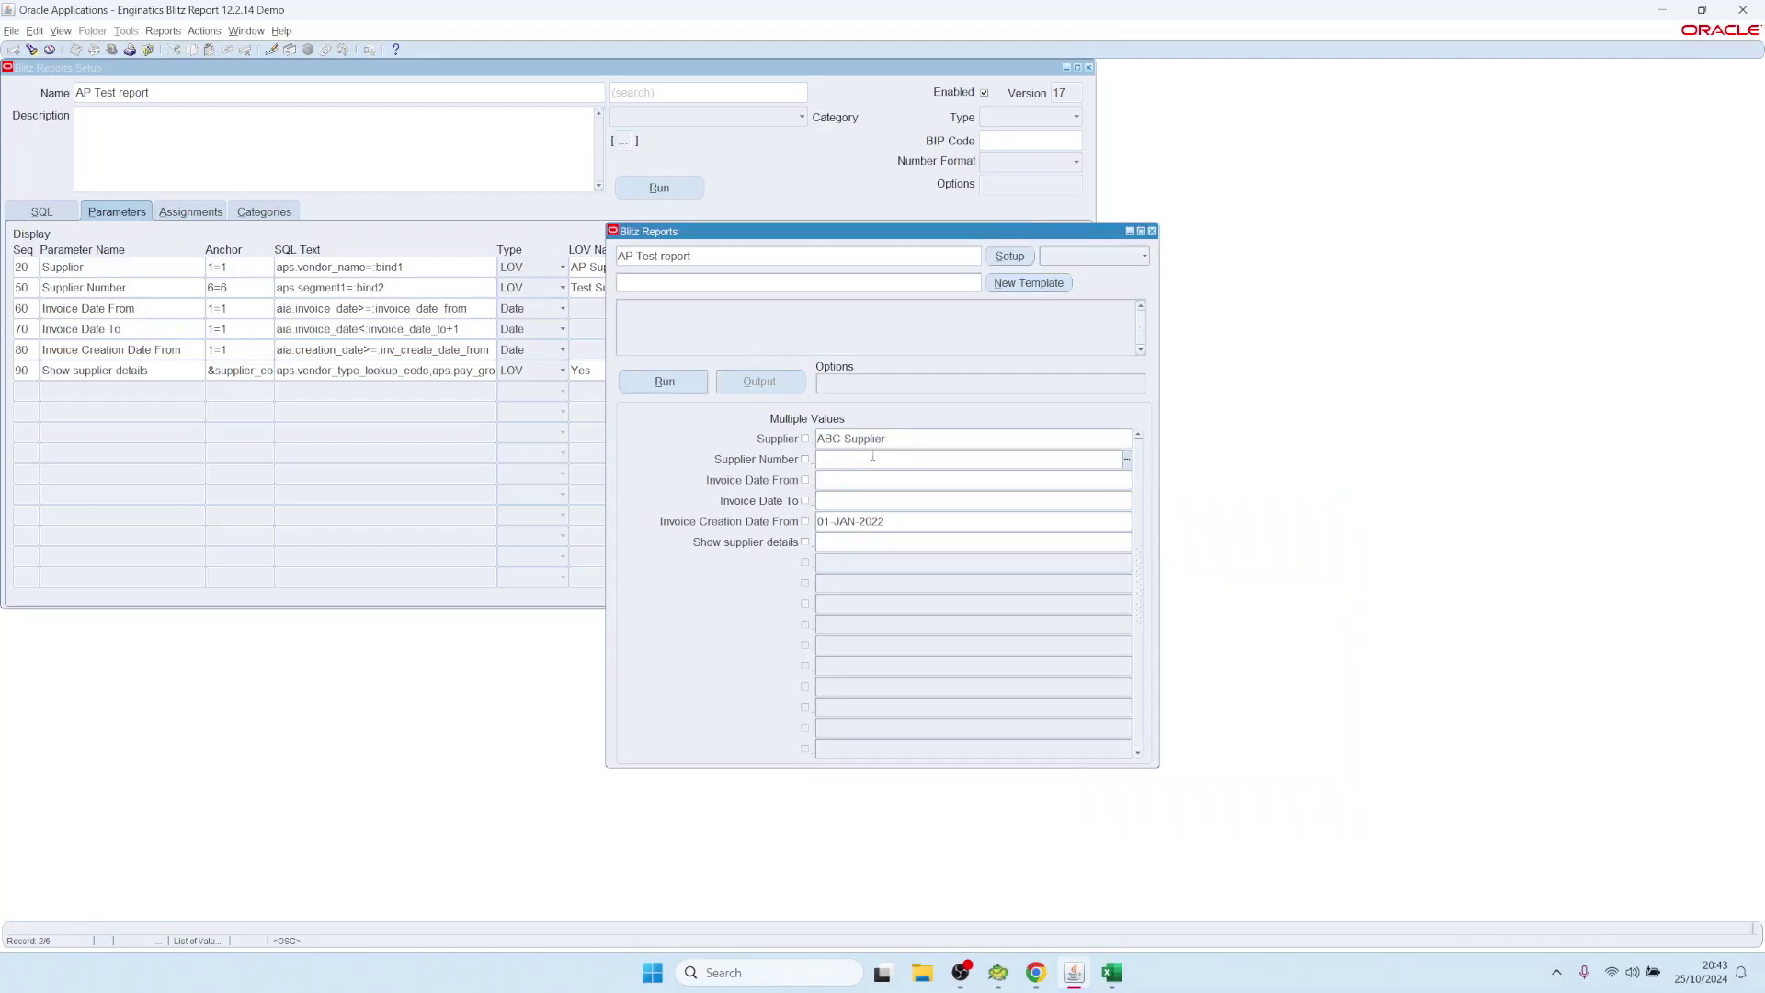
Enter A% in the Supplier parameter and choose ABC Supplier from the filtered list again
{"action": "key", "text": "Up"}
{"action": "type", "text": "A%"}
{"action": "key", "text": "Tab"}
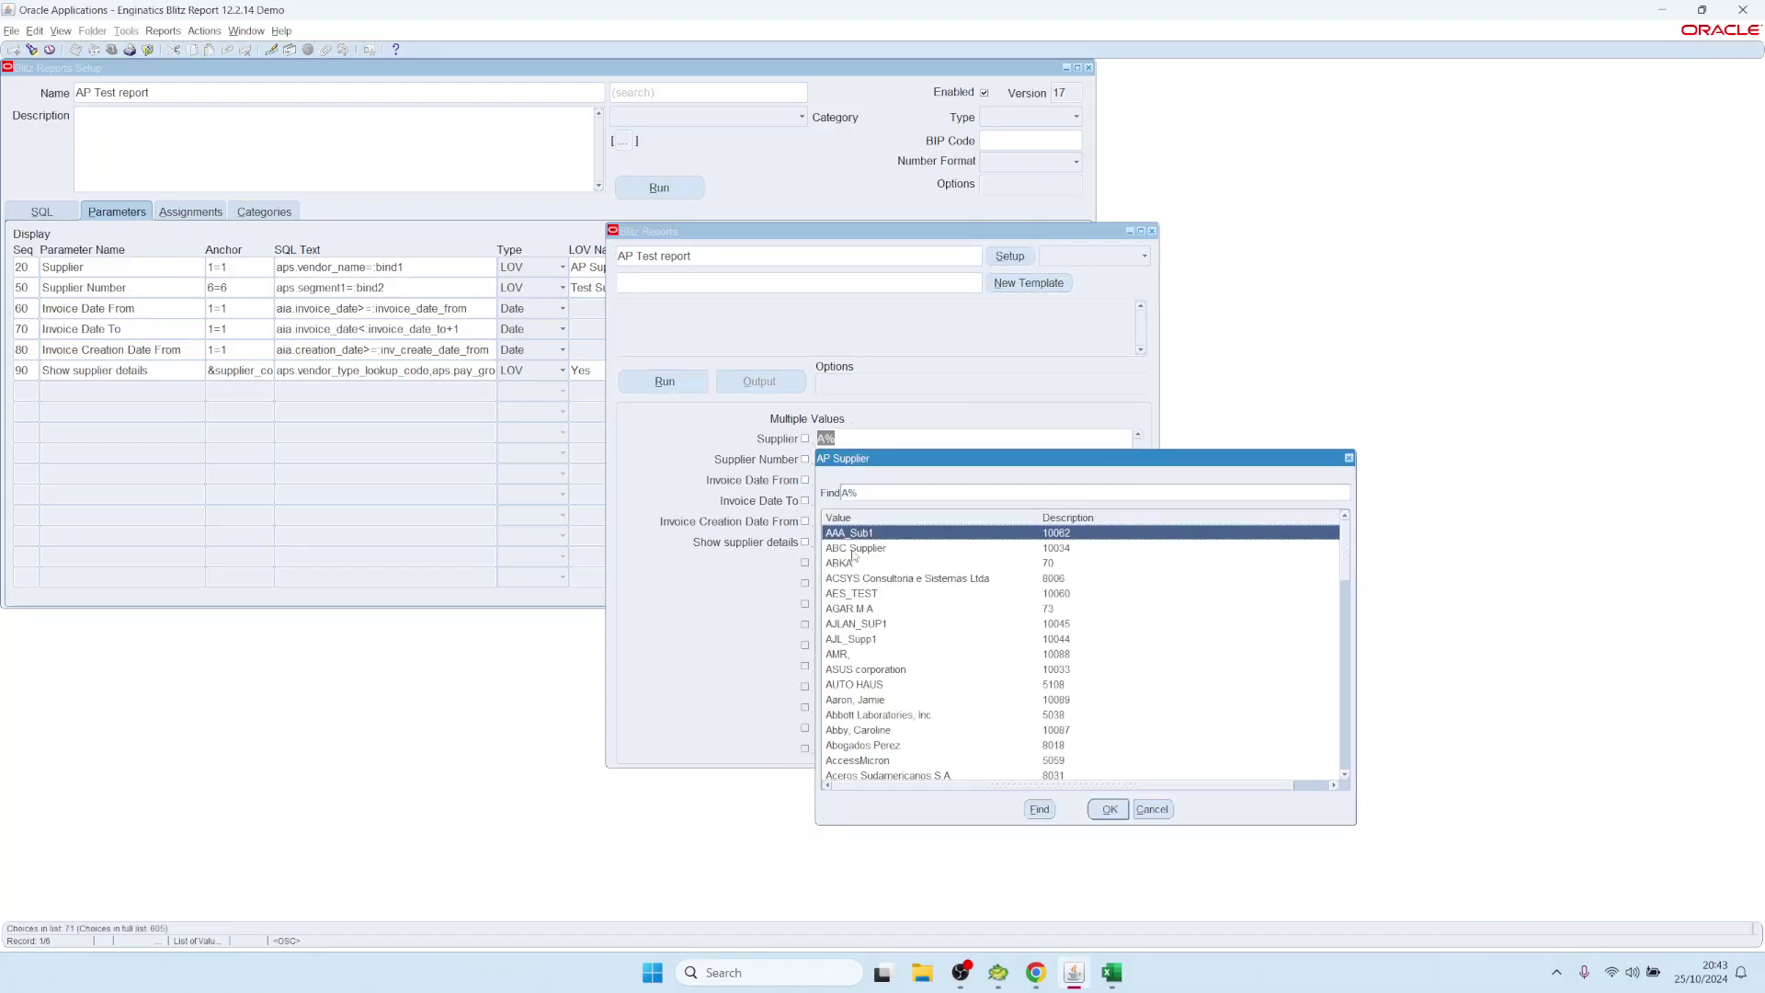
{"action": "double_click", "coordinate": [855, 548]}
Return to the report's setup and change the Supplier parameter's SQL text to aps.vendor_name like :bind1
{"action": "left_click", "coordinate": [1009, 256]}
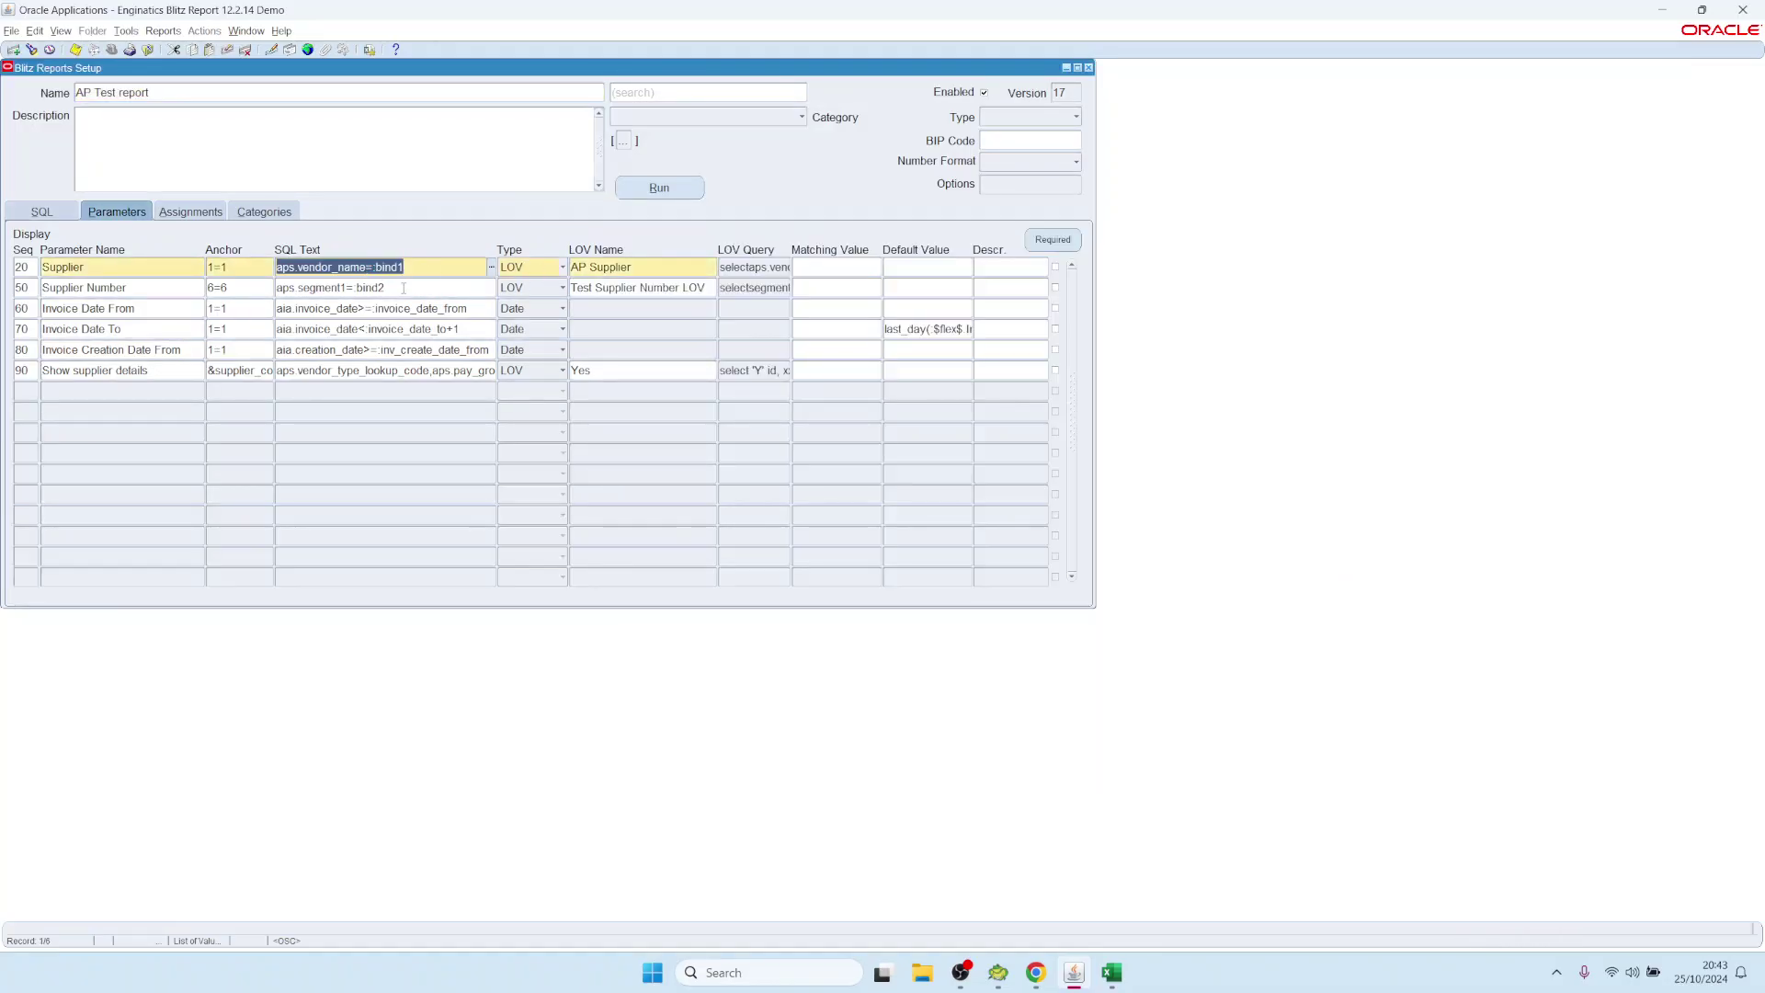
{"action": "left_click", "coordinate": [365, 266]}
{"action": "key", "text": "Delete"}
{"action": "type", "text": "like"}
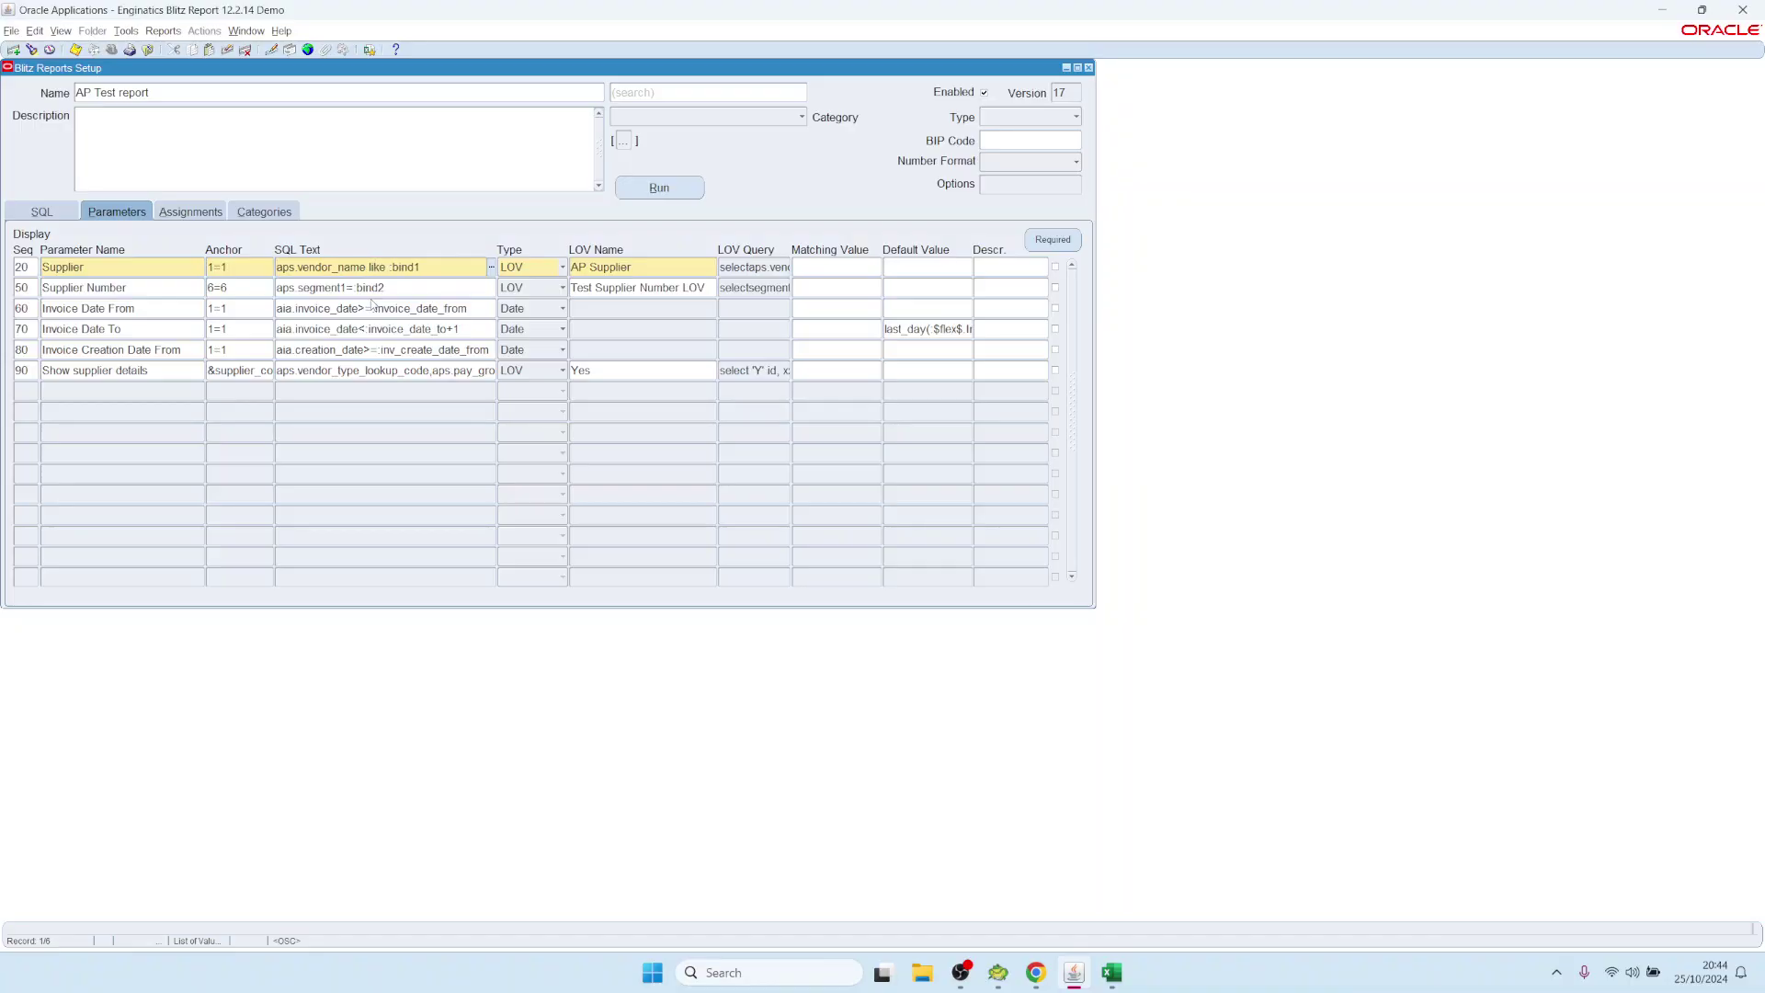
Make the Supplier condition case-insensitive by changing its SQL text to upper(aps.vendor_name) like upper(:bind1)
{"action": "key", "text": "Home"}
{"action": "type", "text": "upper("}
{"action": "type", "text": ")"}
{"action": "type", "text": "upper("}
{"action": "key", "text": "End"}
{"action": "type", "text": ")"}
Rename the Supplier parameter to Supplier like
{"action": "key", "text": "Home"}
{"action": "key", "text": "shift+Tab"}
{"action": "key", "text": "shift+Tab"}
{"action": "key", "text": "End"}
{"action": "type", "text": "like"}
{"action": "key", "text": "shift+Home"}
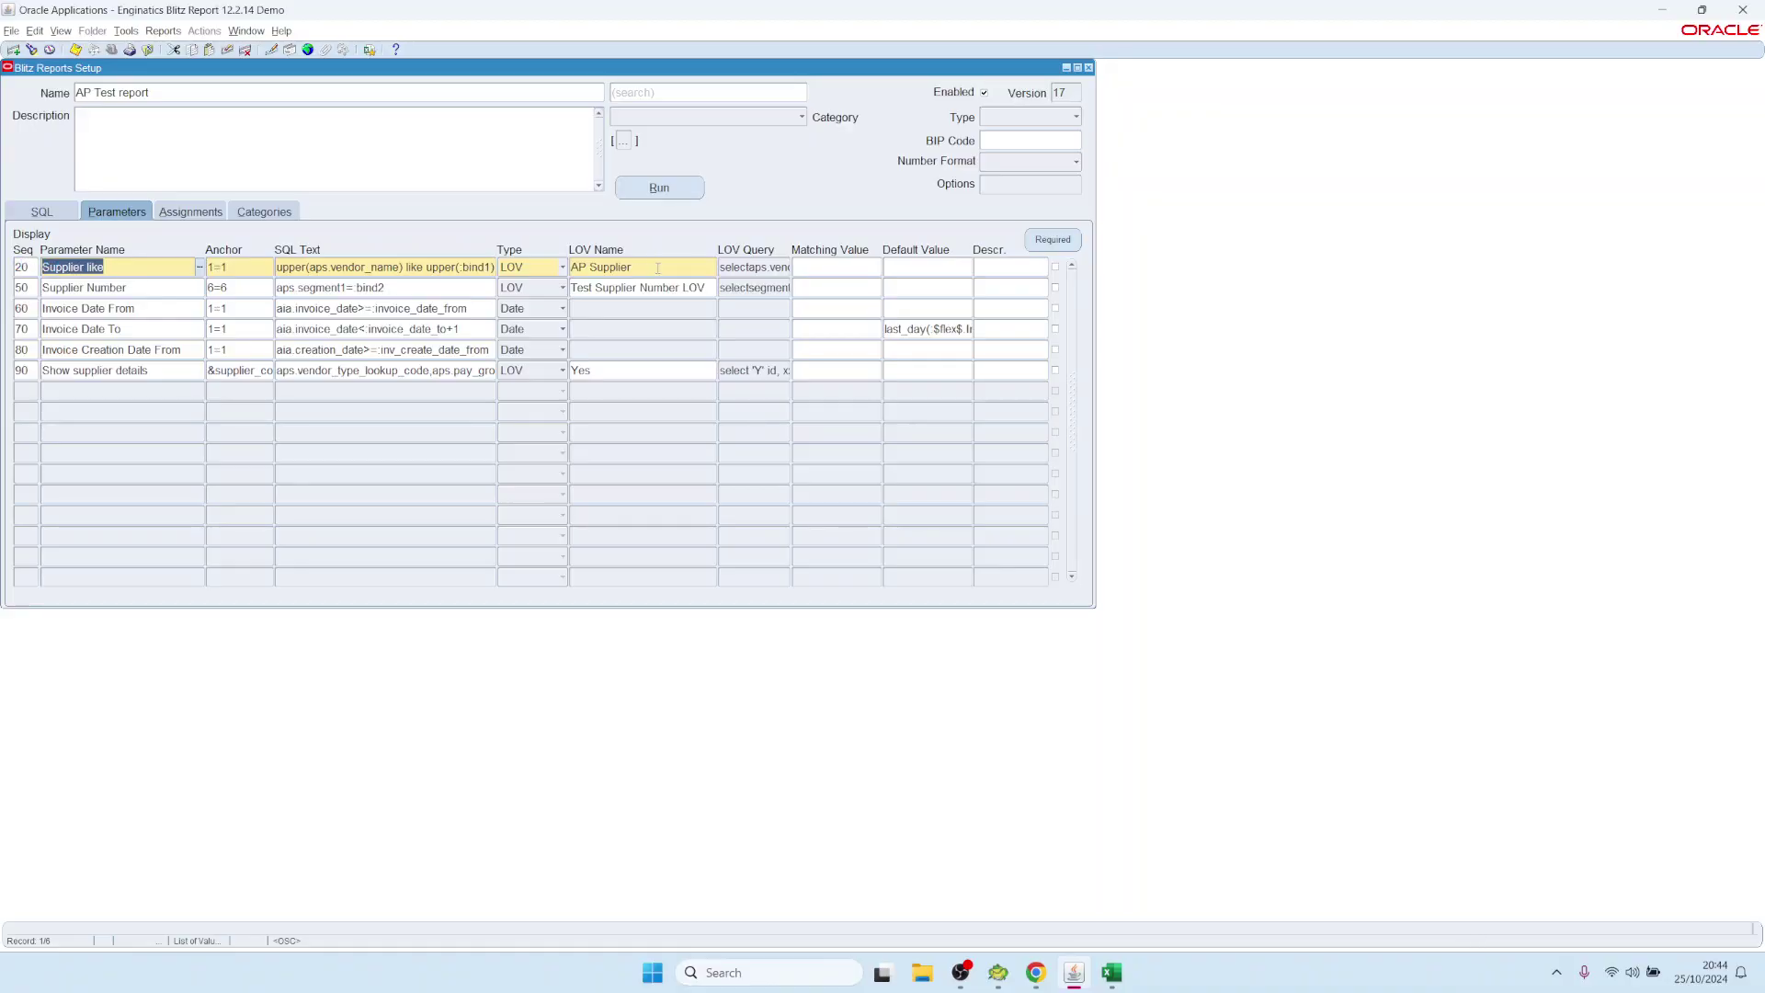
Check the Supplier like parameter in the run form, and review the AP Supplier LOV definition from the report's setup
{"action": "left_click", "coordinate": [681, 194]}
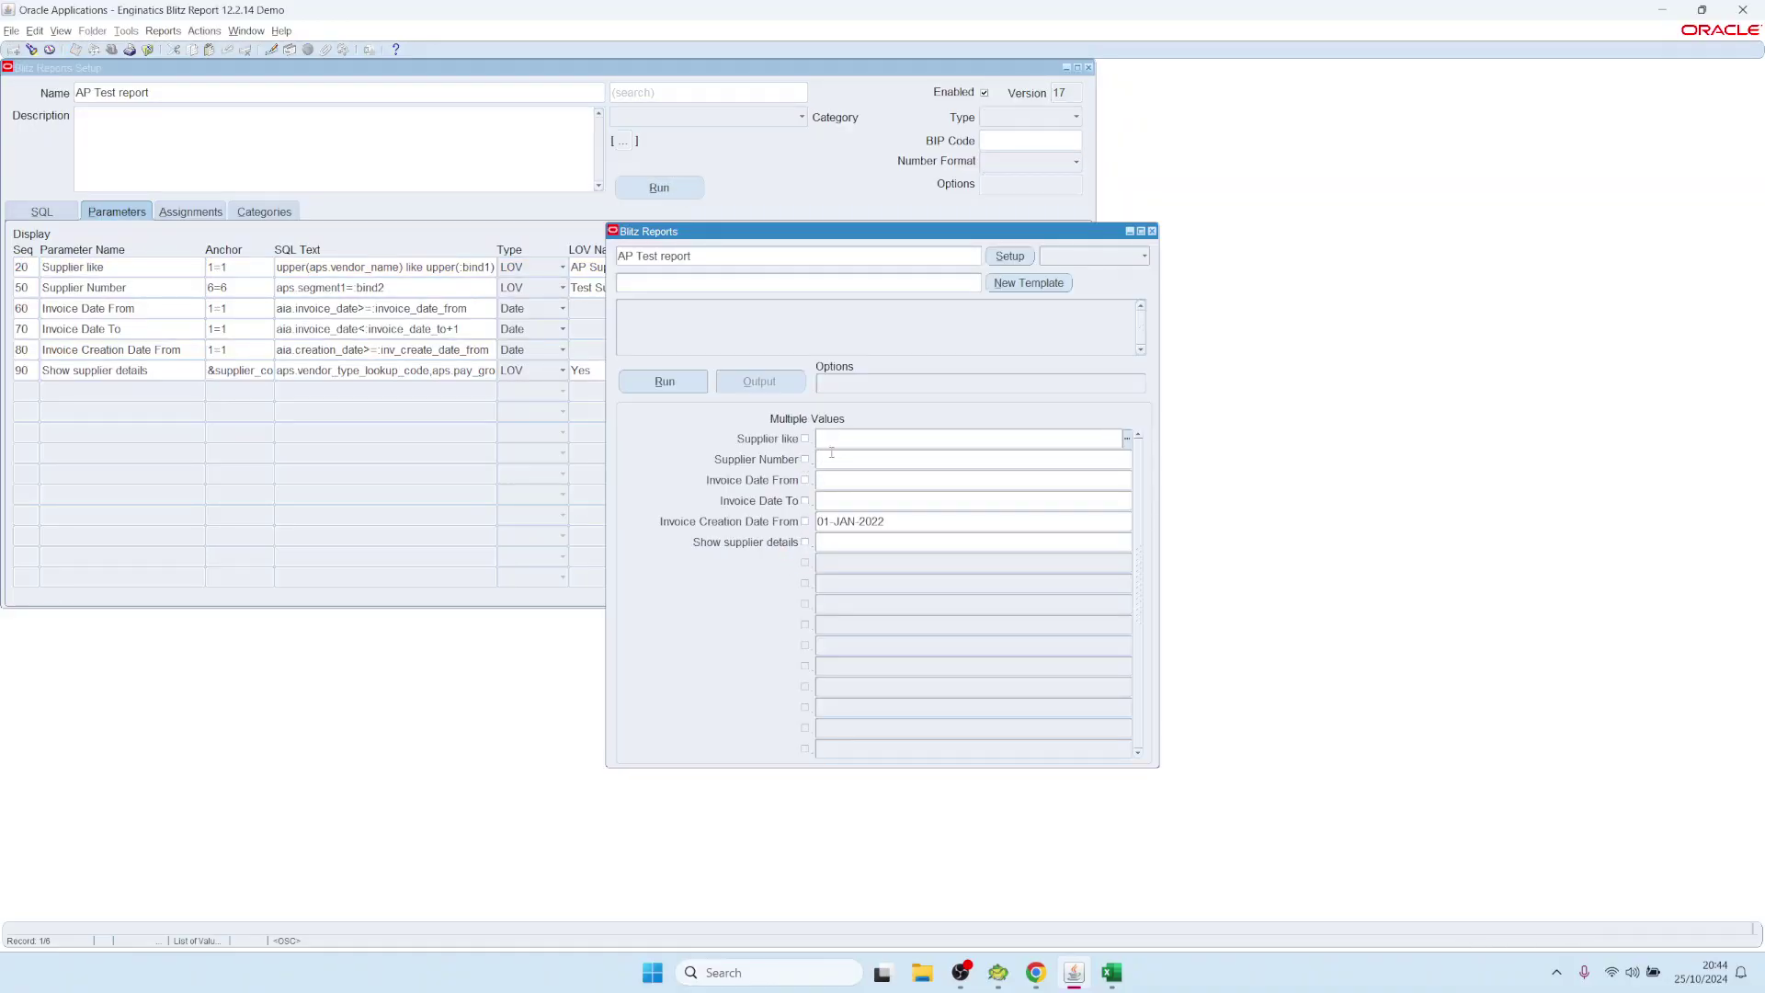
{"action": "left_click", "coordinate": [1011, 257]}
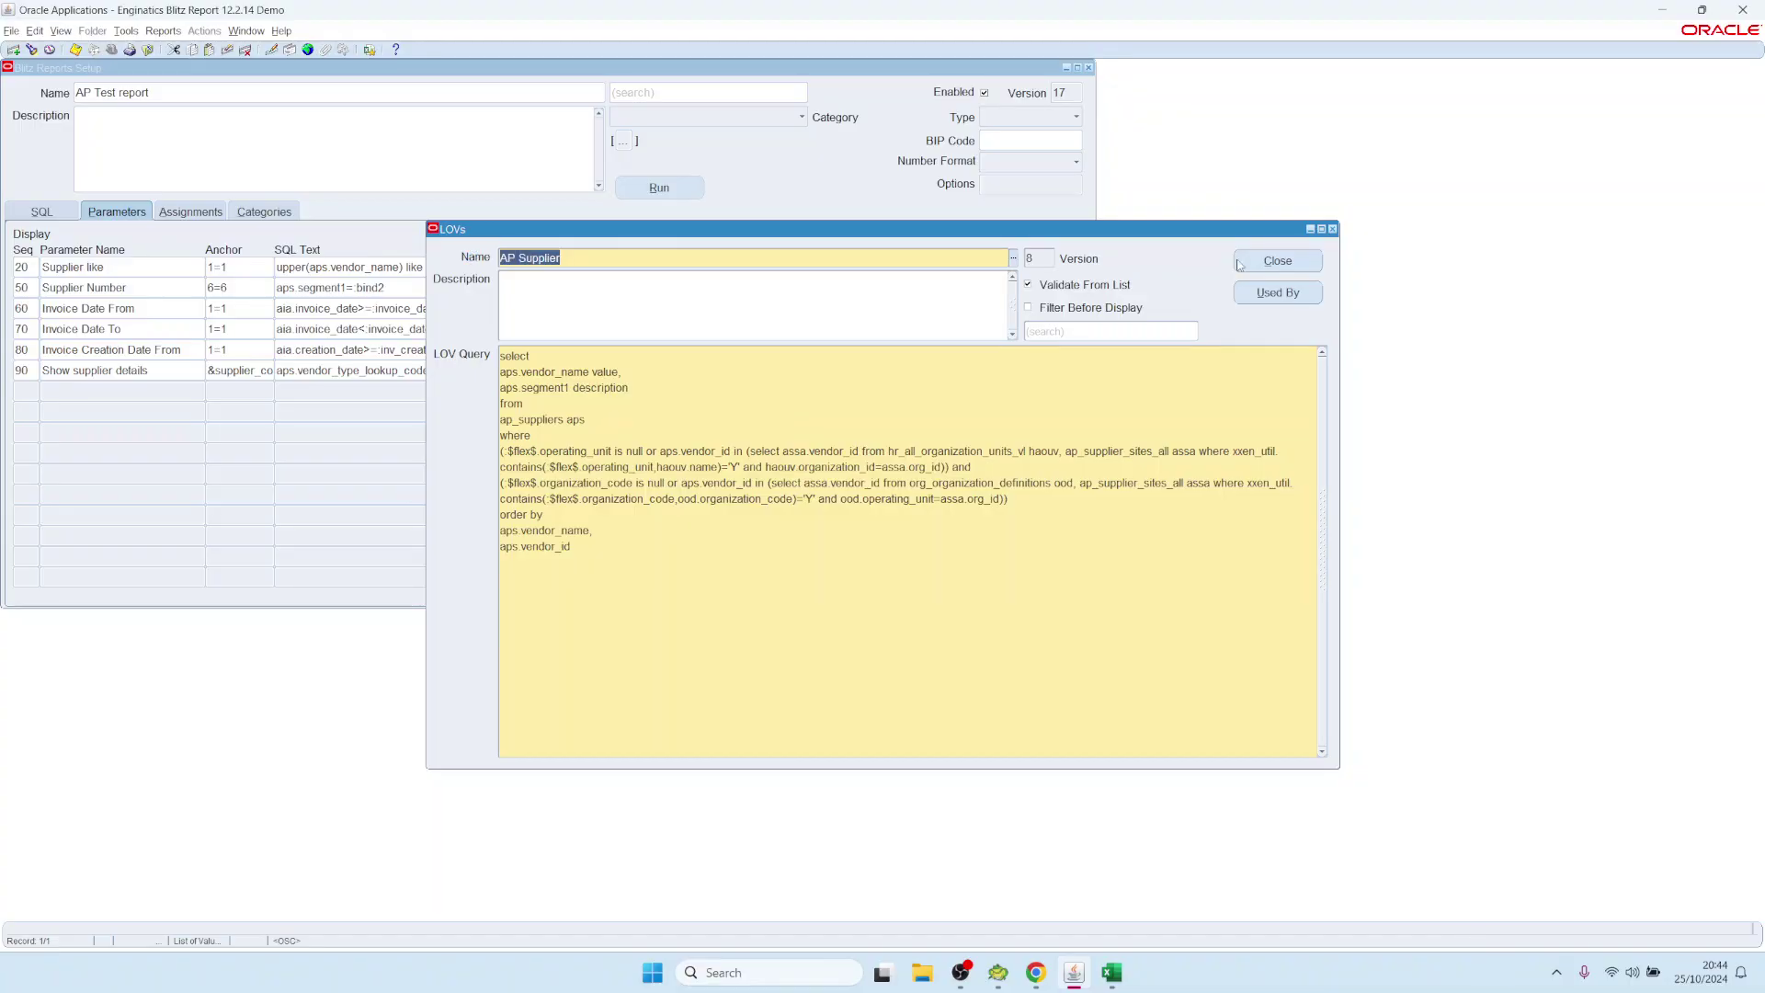
{"action": "left_click", "coordinate": [1296, 268]}
Change the Supplier like parameter's type to LOV custom
{"action": "left_click", "coordinate": [533, 265]}
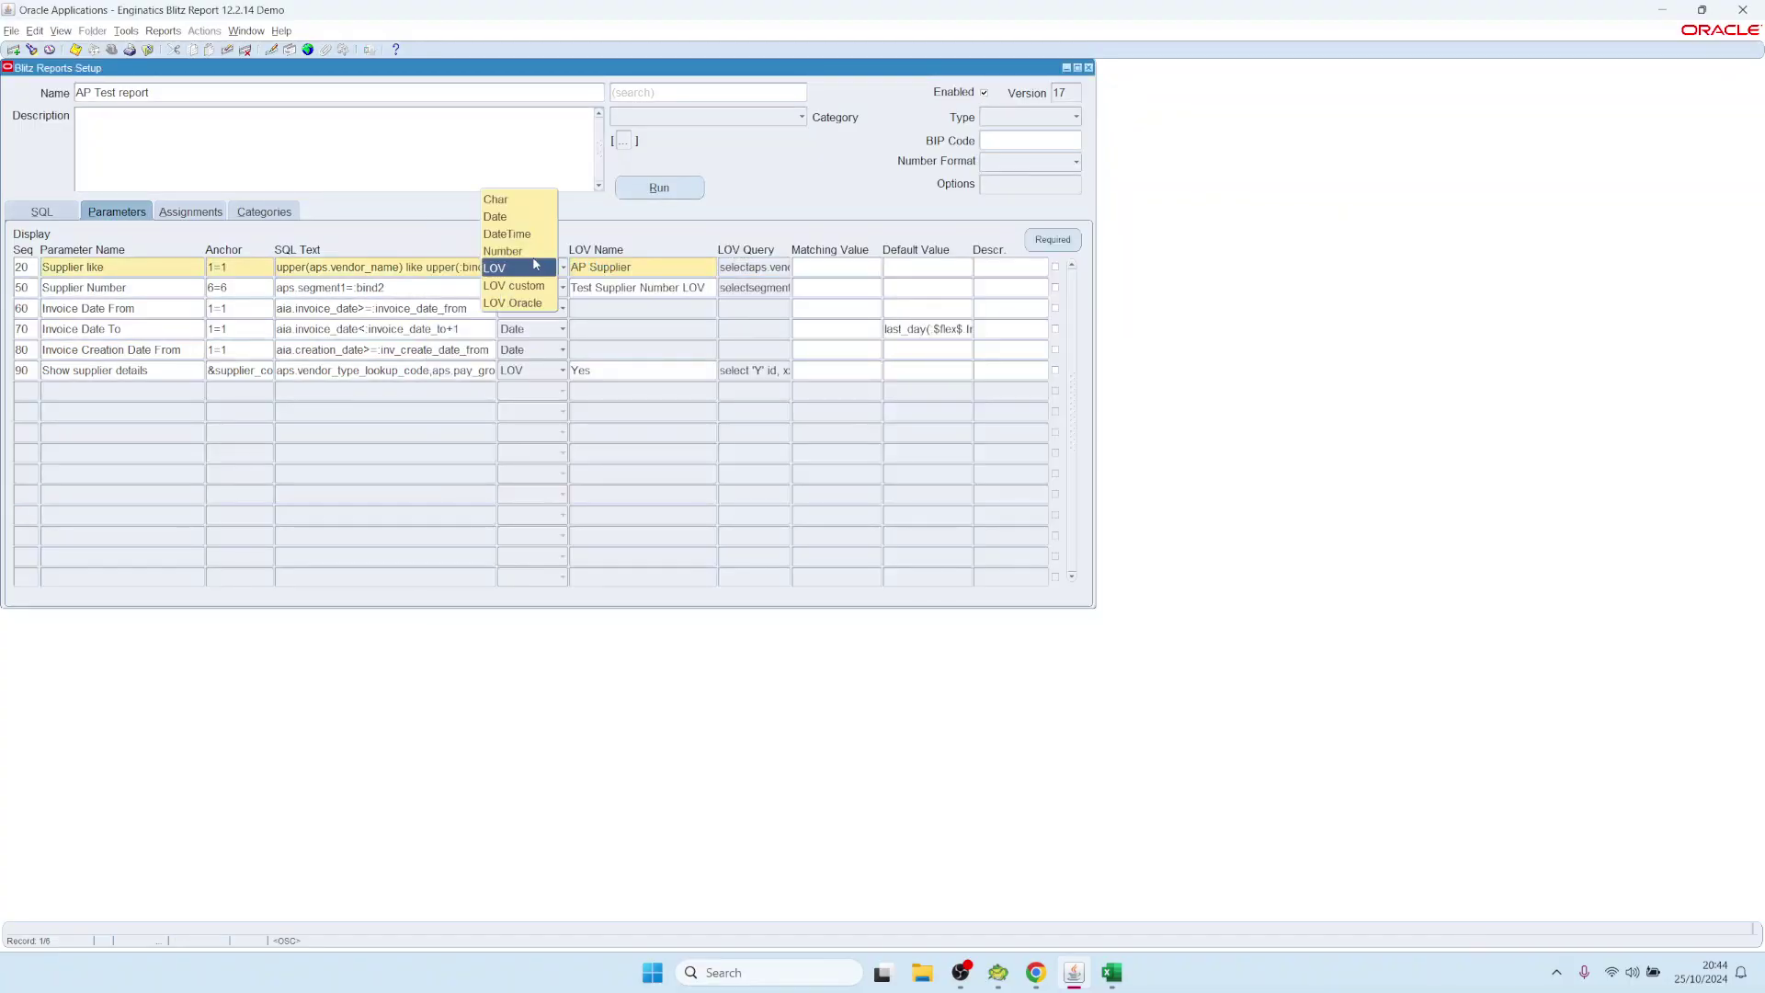
{"action": "left_click", "coordinate": [527, 285]}
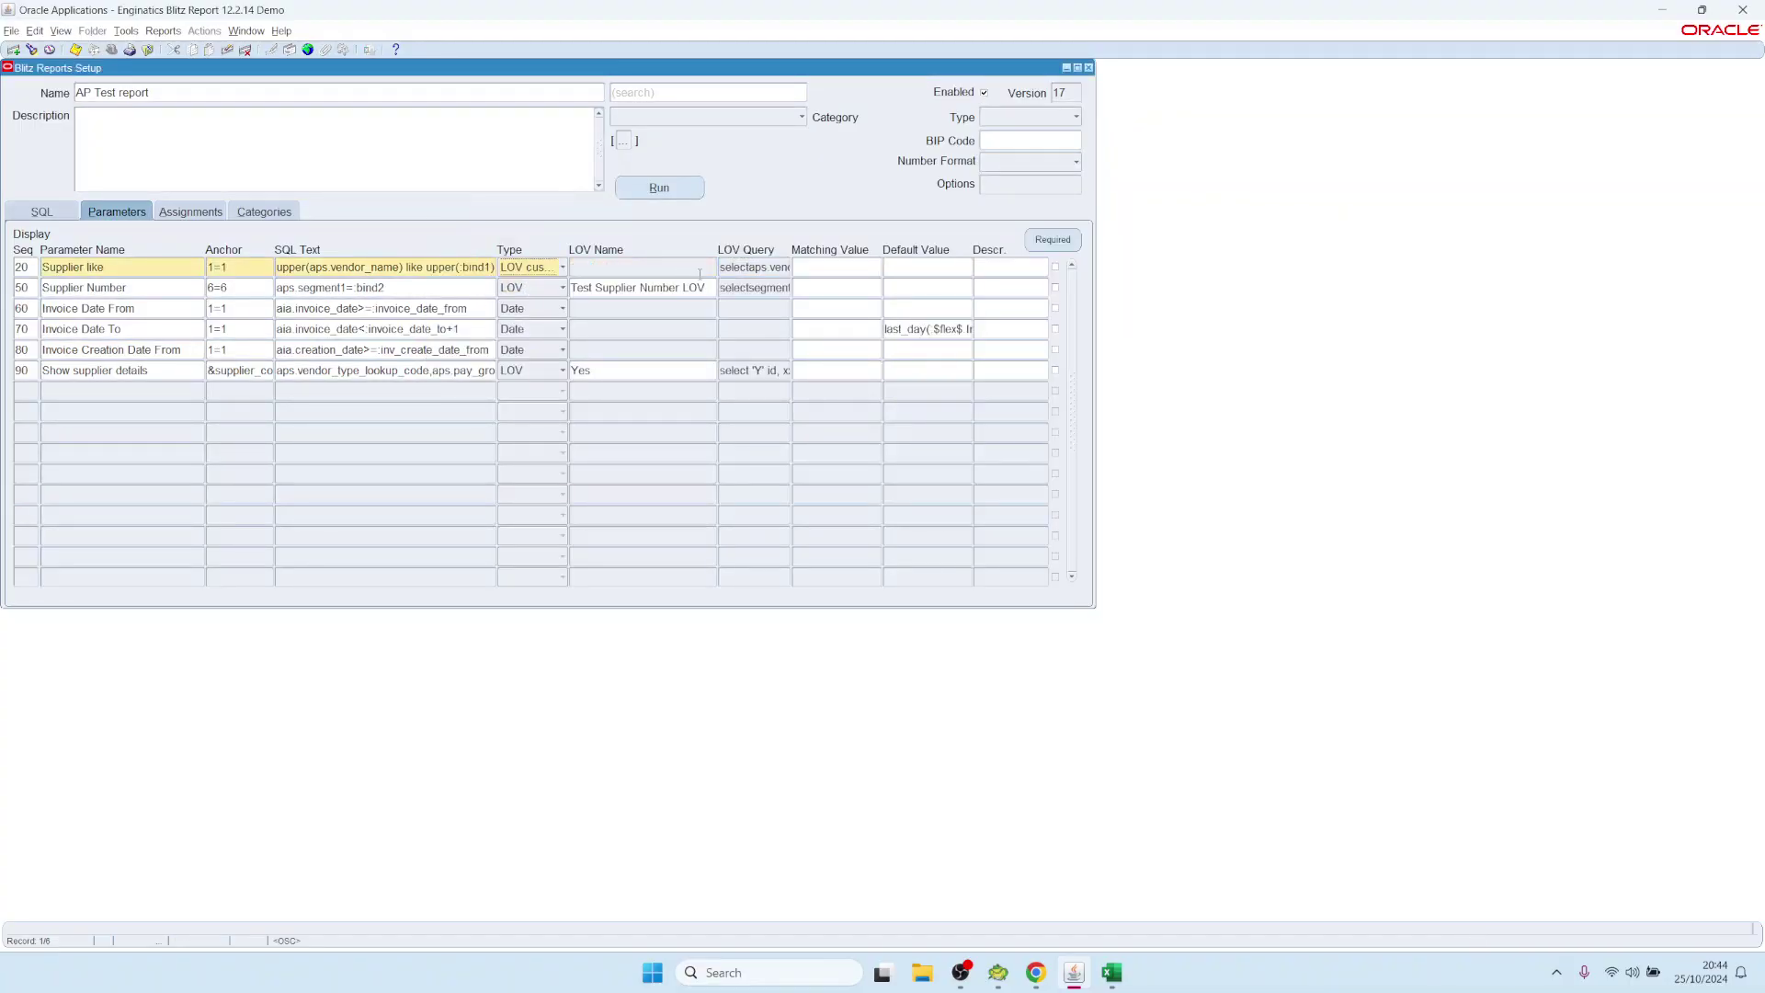
Turn off Validate From List in the Supplier like parameter's custom LOV and save it
{"action": "double_click", "coordinate": [765, 268]}
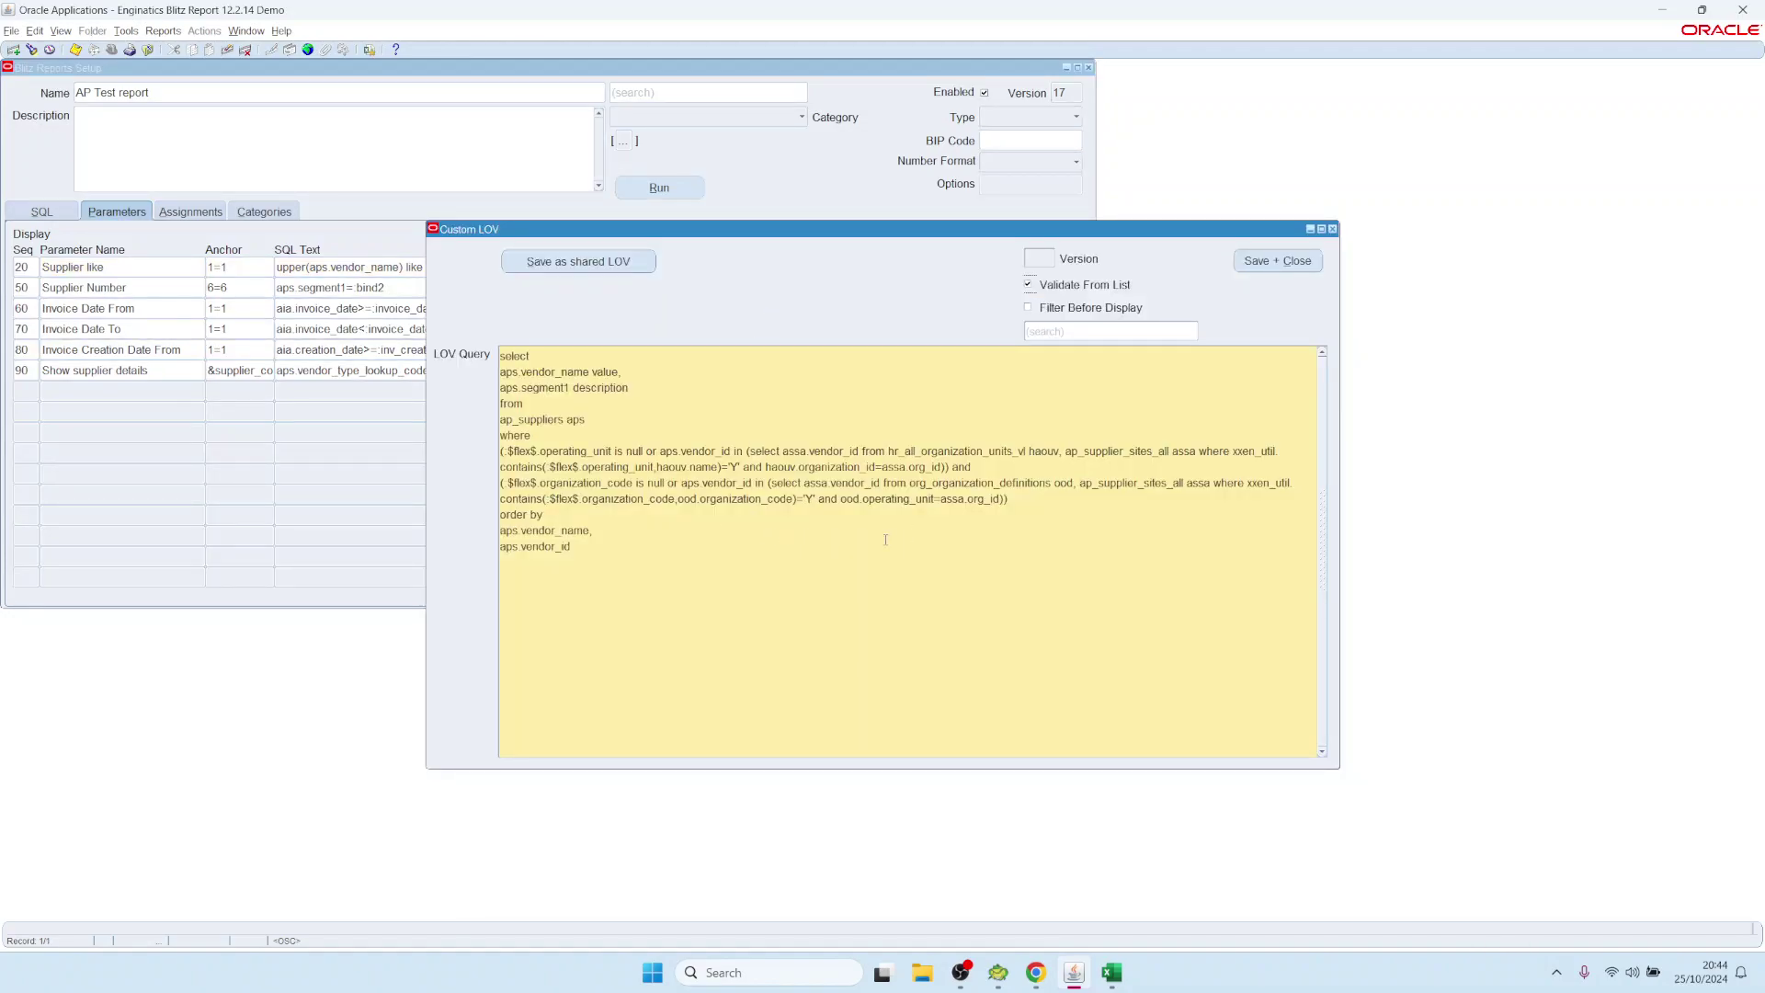
{"action": "left_click", "coordinate": [1028, 285]}
{"action": "left_click", "coordinate": [1296, 262]}
Run the AP Test report with Supplier like set to a%
{"action": "left_click", "coordinate": [659, 187]}
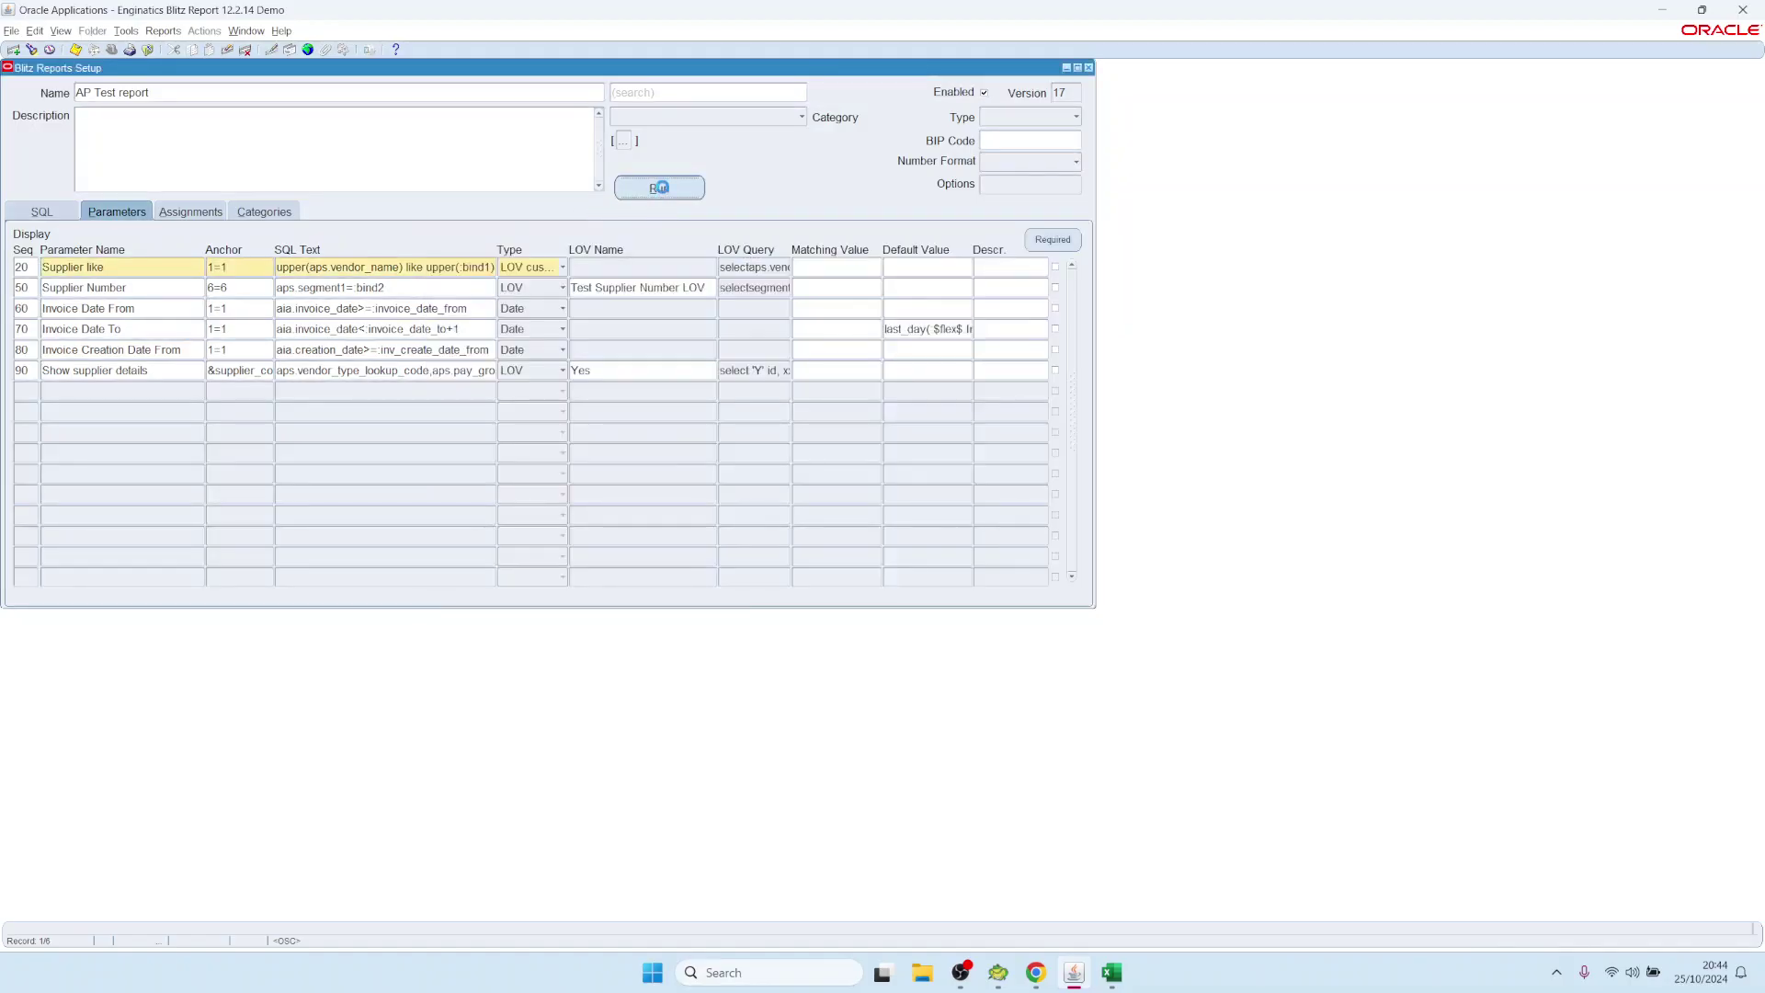
{"action": "type", "text": "a%"}
{"action": "left_click", "coordinate": [677, 384]}
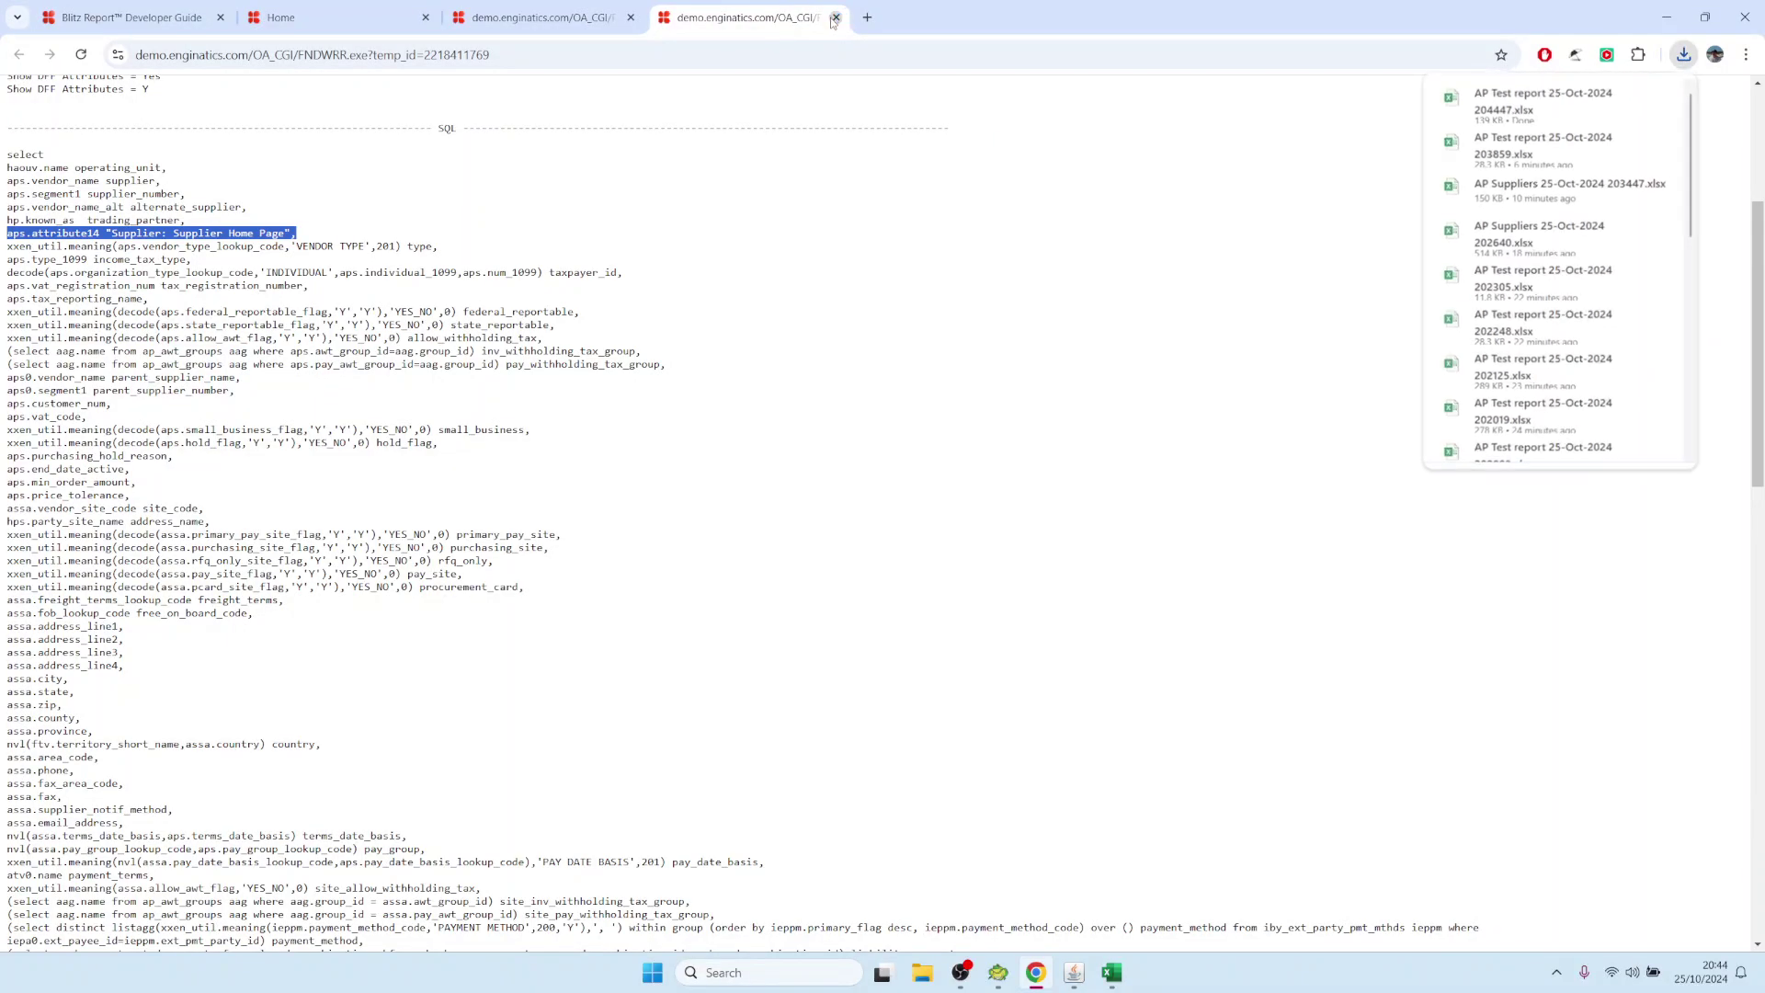
Close the leftover report output browser tabs, open the newest AP Test report workbook in Excel, and review the Vendor Name filter values
{"action": "left_click", "coordinate": [836, 17]}
{"action": "left_click", "coordinate": [632, 17]}
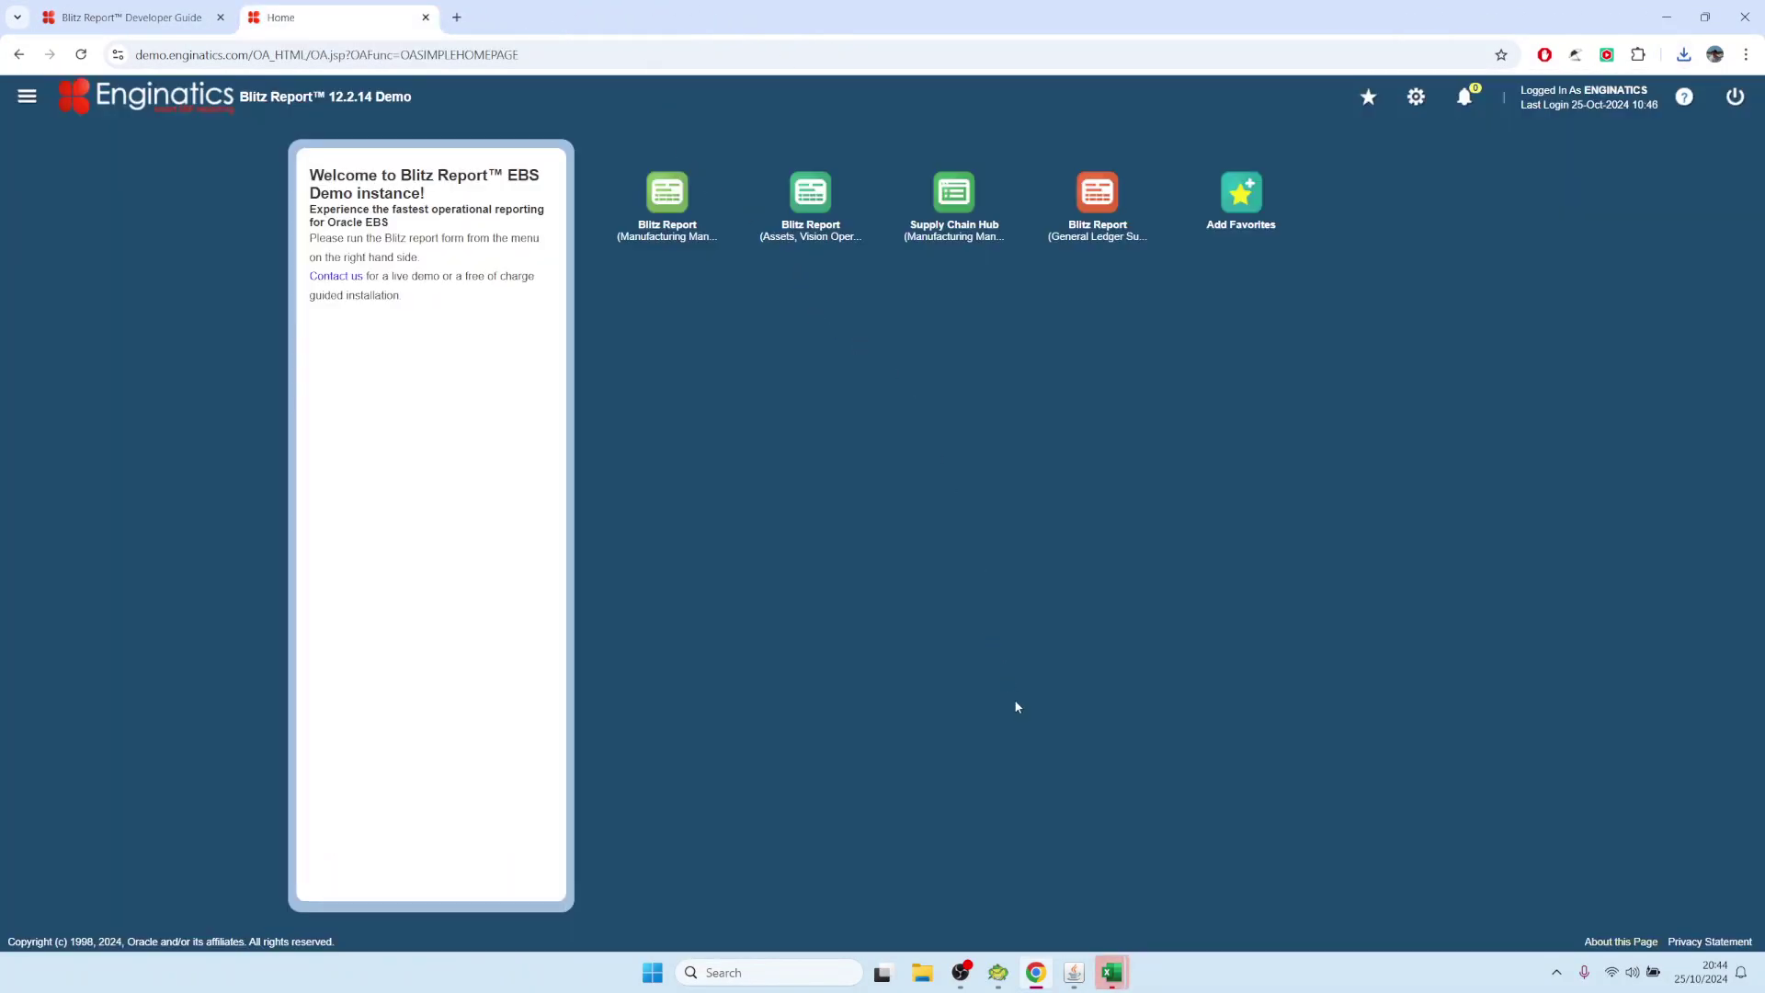
{"action": "left_click", "coordinate": [1112, 976]}
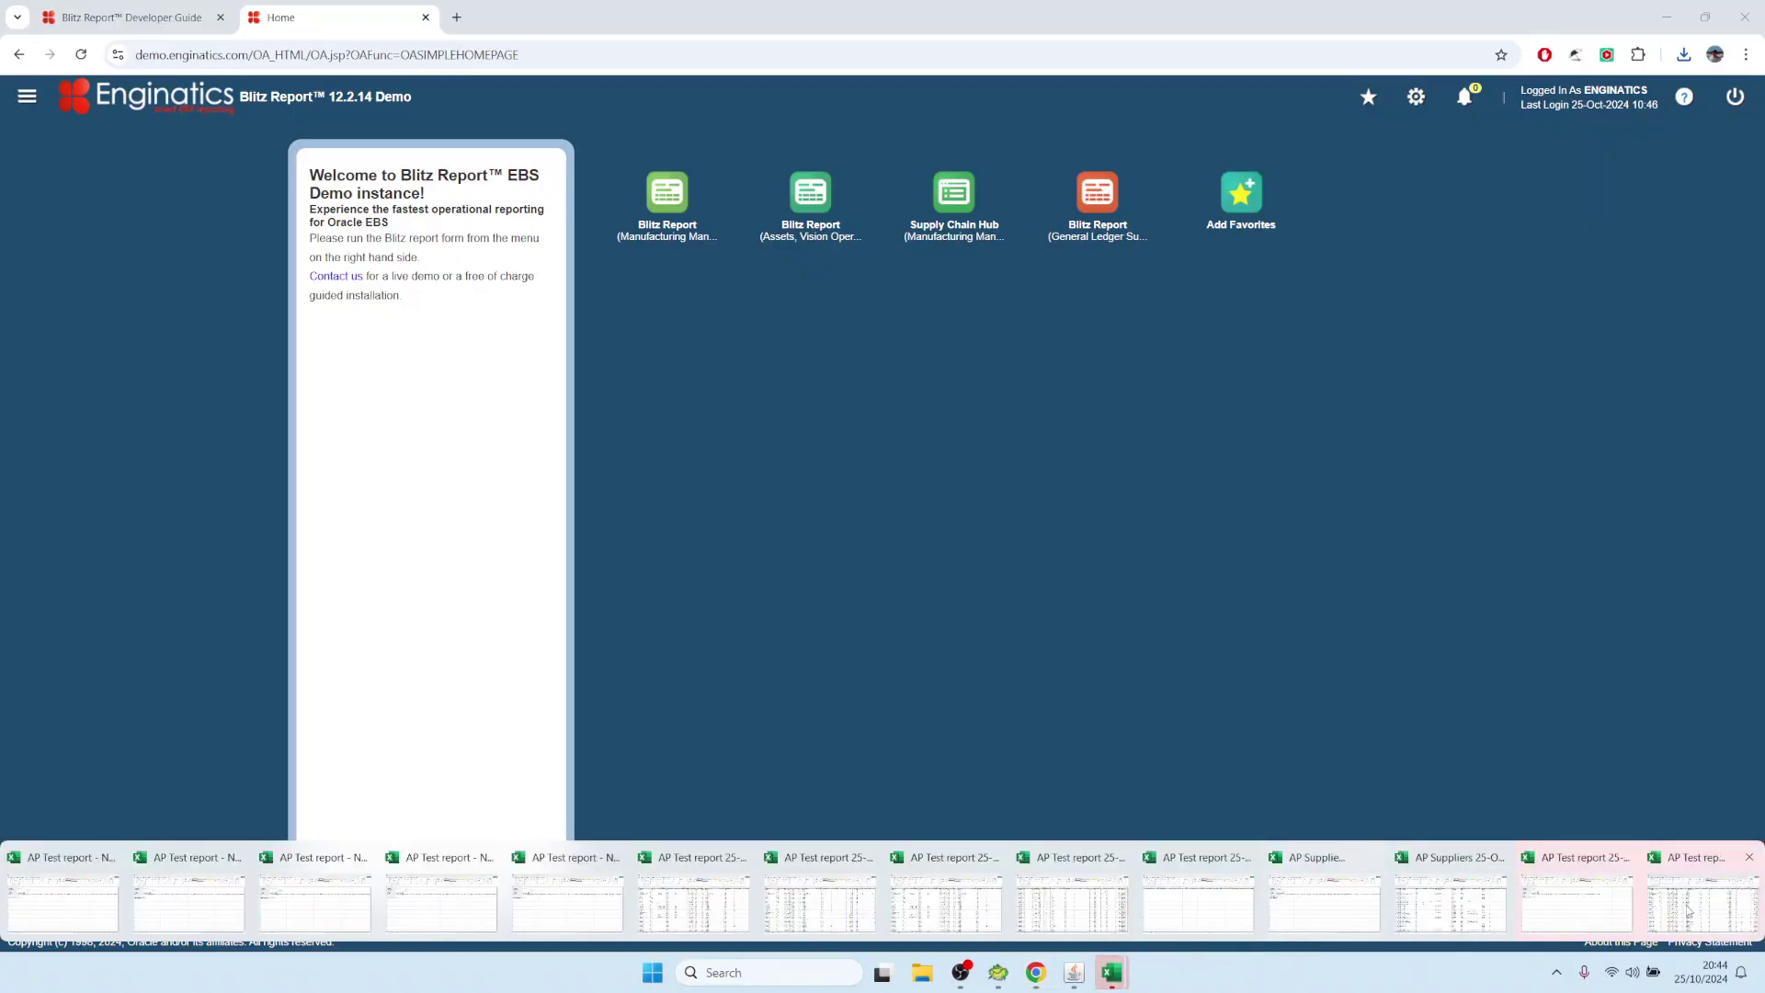
{"action": "left_click", "coordinate": [1682, 924]}
{"action": "left_click", "coordinate": [192, 227]}
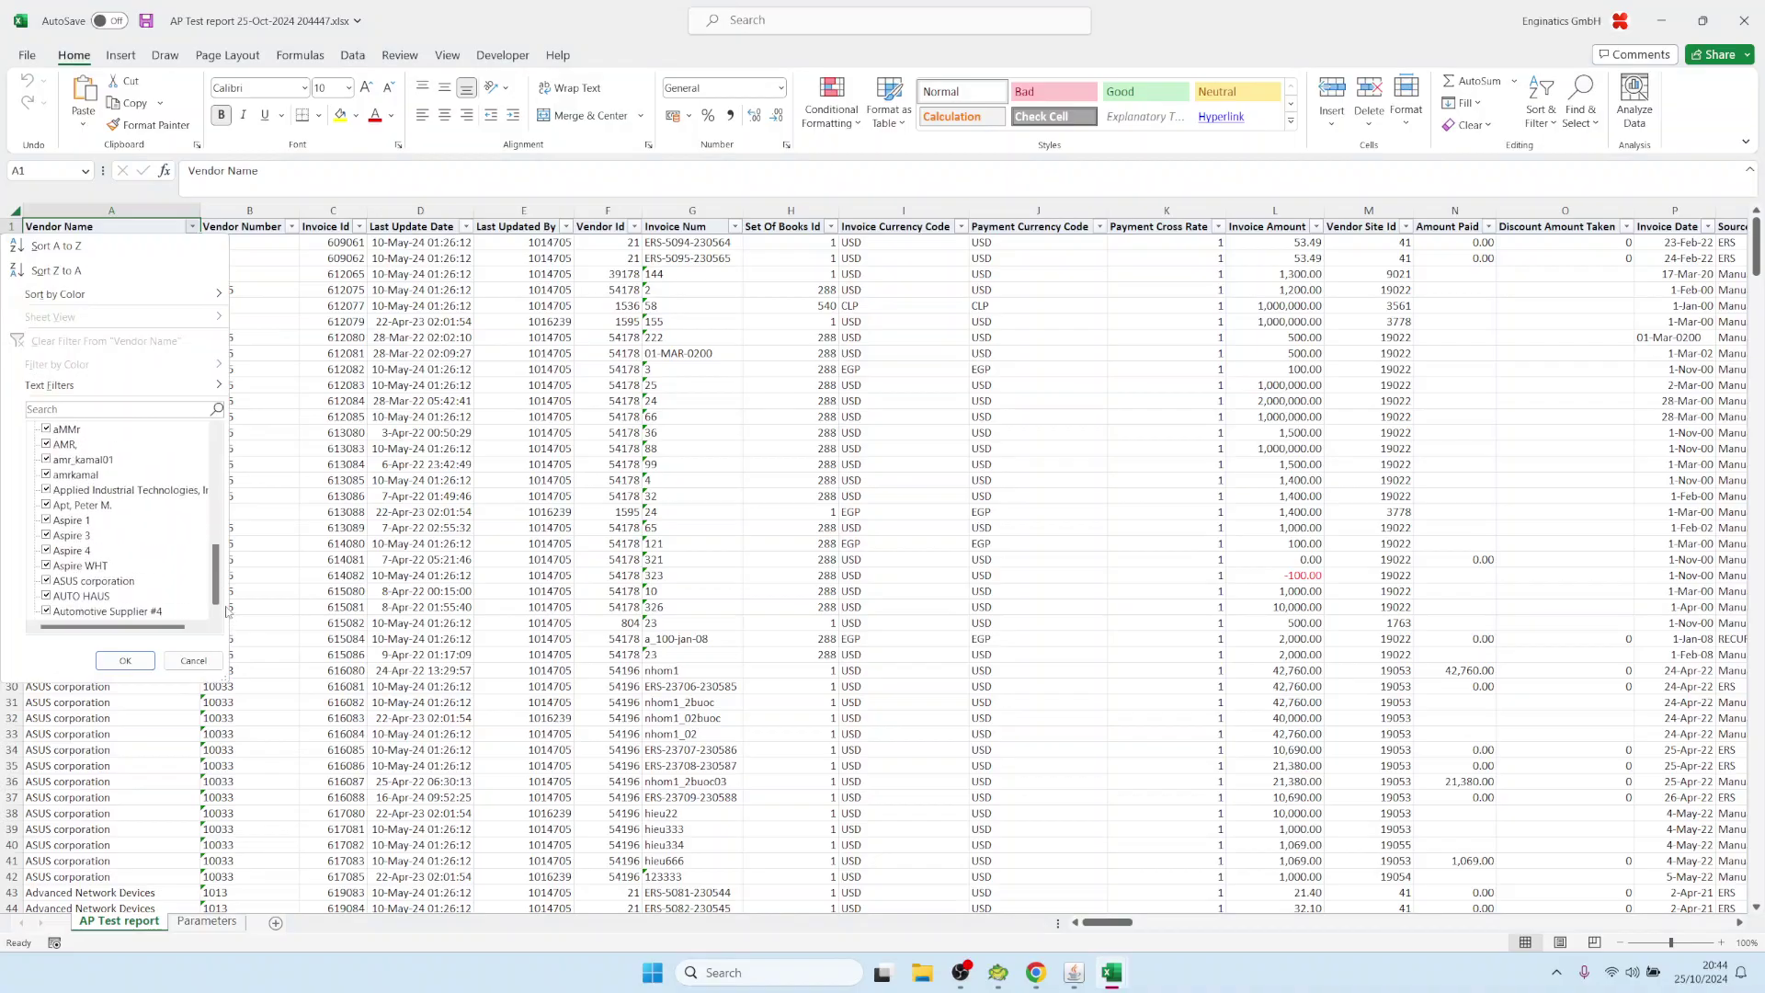
{"action": "left_click", "coordinate": [193, 661]}
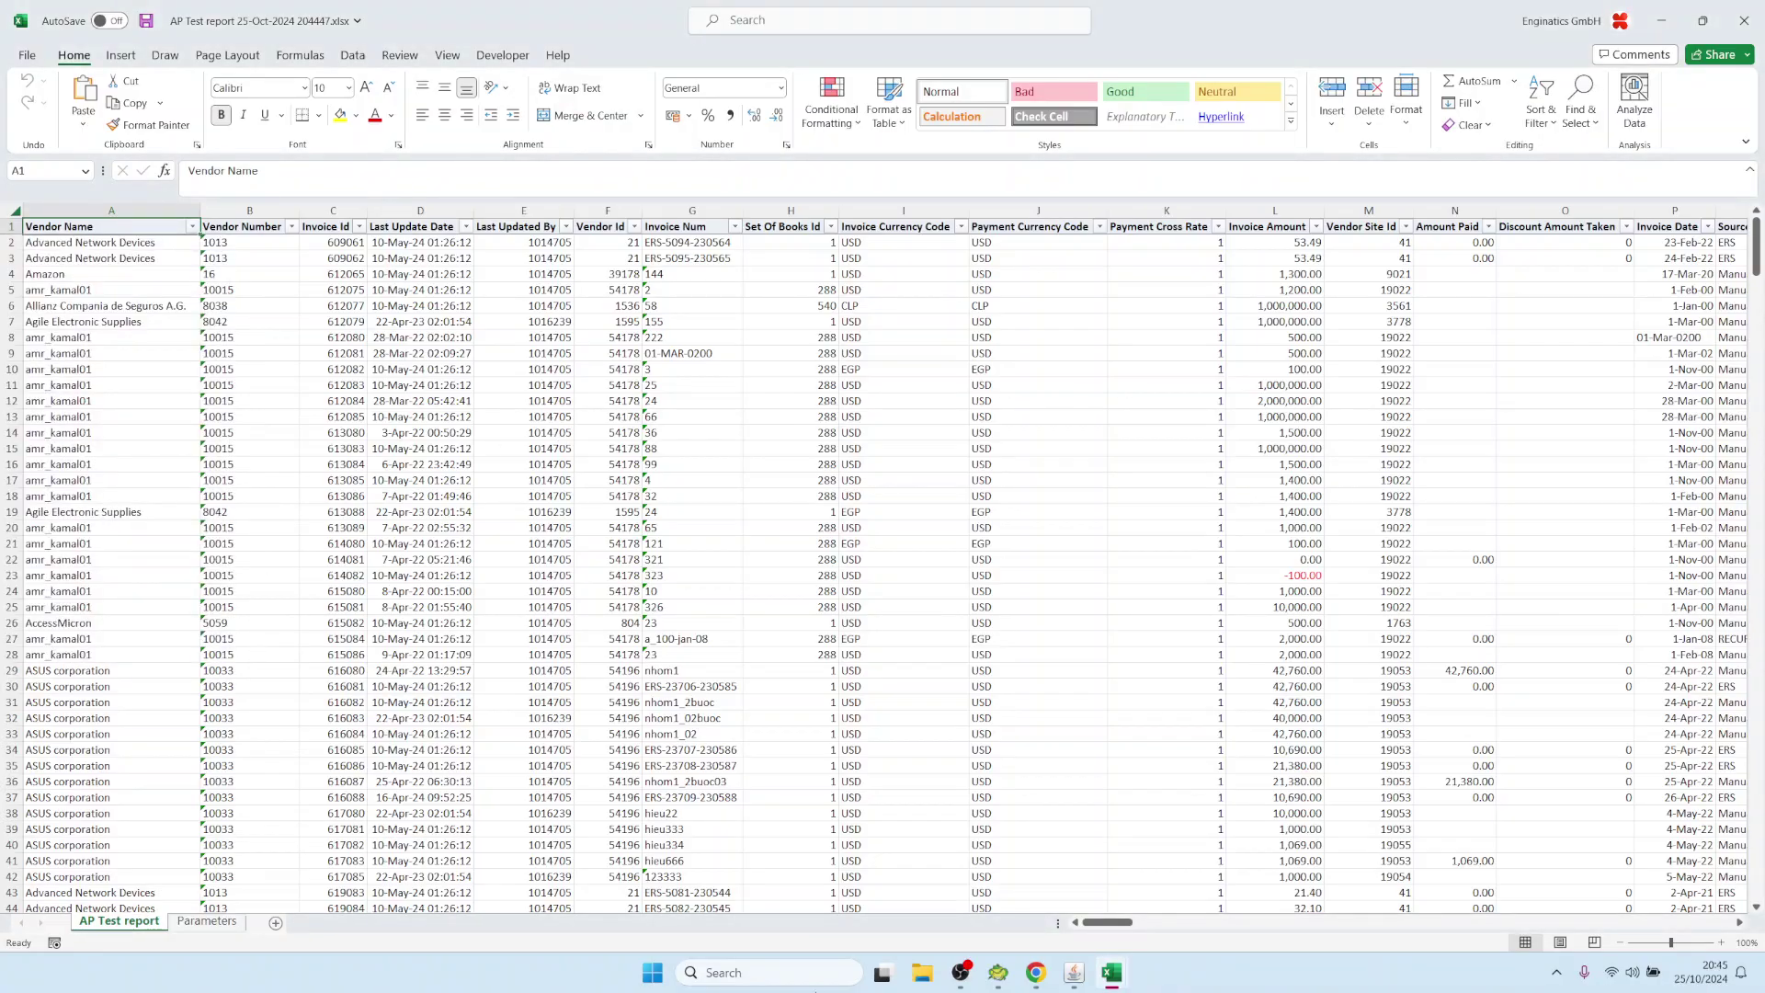
Switch back to the Oracle run form and pick 3M Health Care from the Supplier like list of values
{"action": "left_click", "coordinate": [1081, 969]}
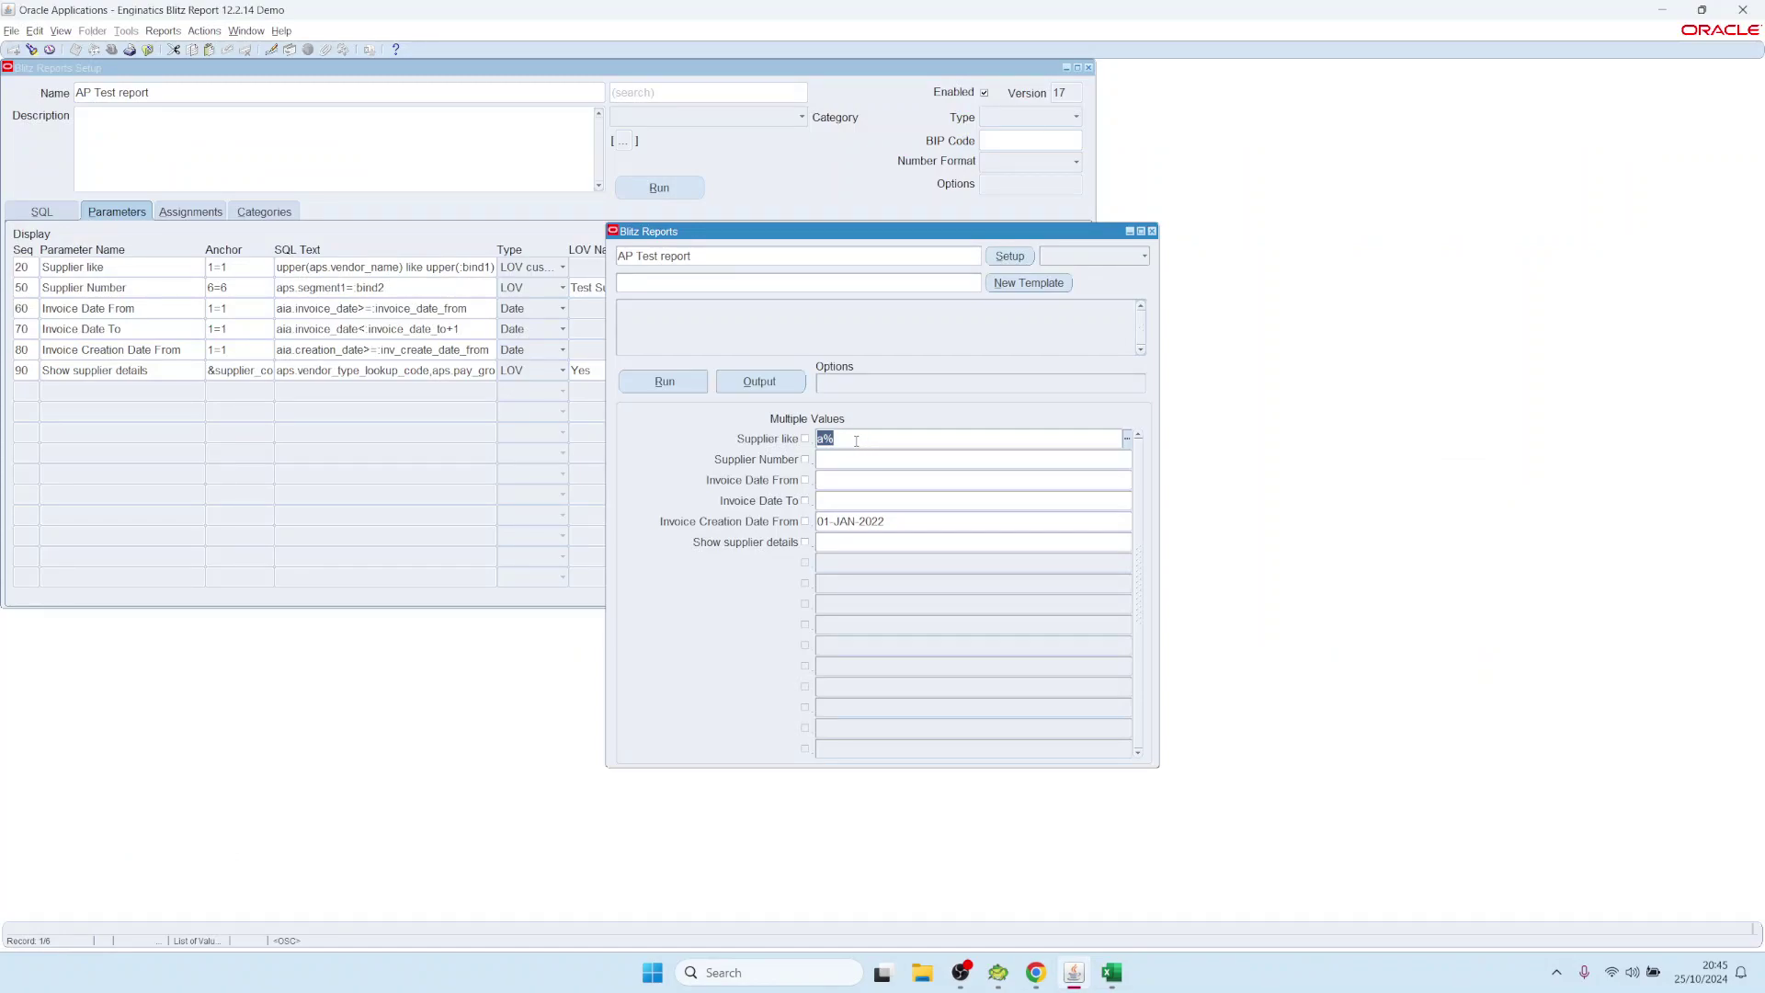
{"action": "left_click", "coordinate": [824, 460]}
{"action": "left_click", "coordinate": [906, 440]}
{"action": "double_click", "coordinate": [904, 440]}
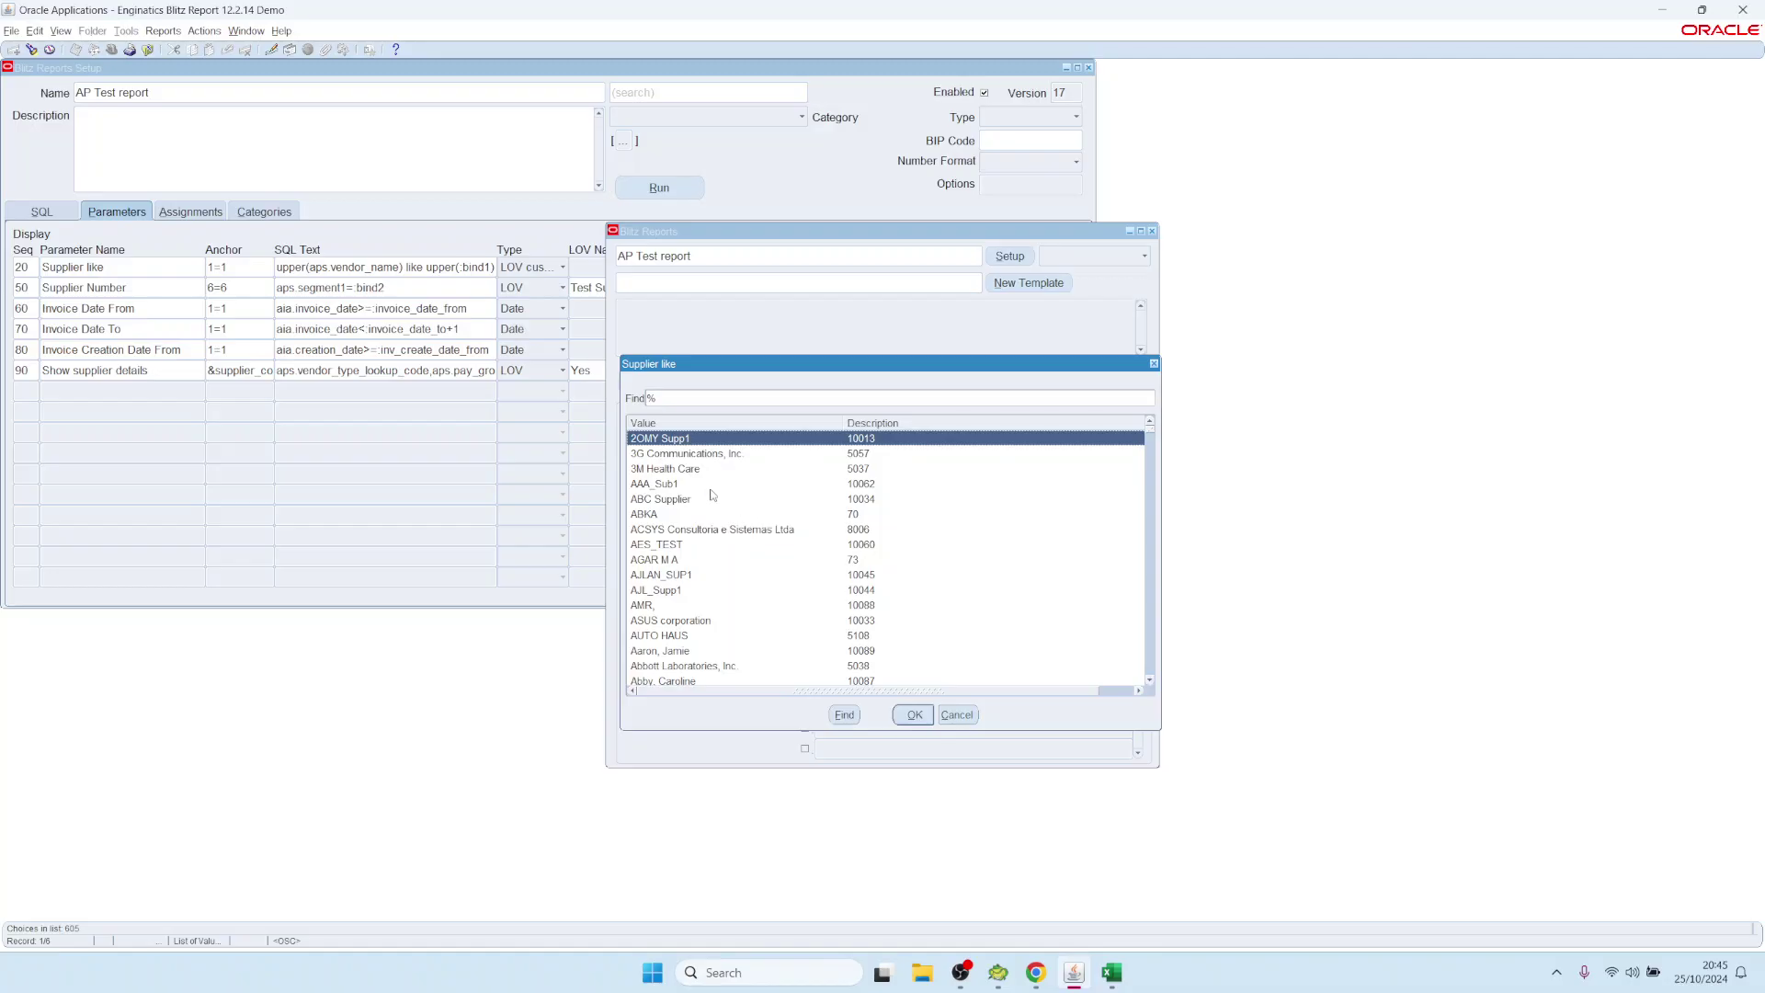
{"action": "left_click", "coordinate": [671, 470]}
{"action": "double_click", "coordinate": [671, 470]}
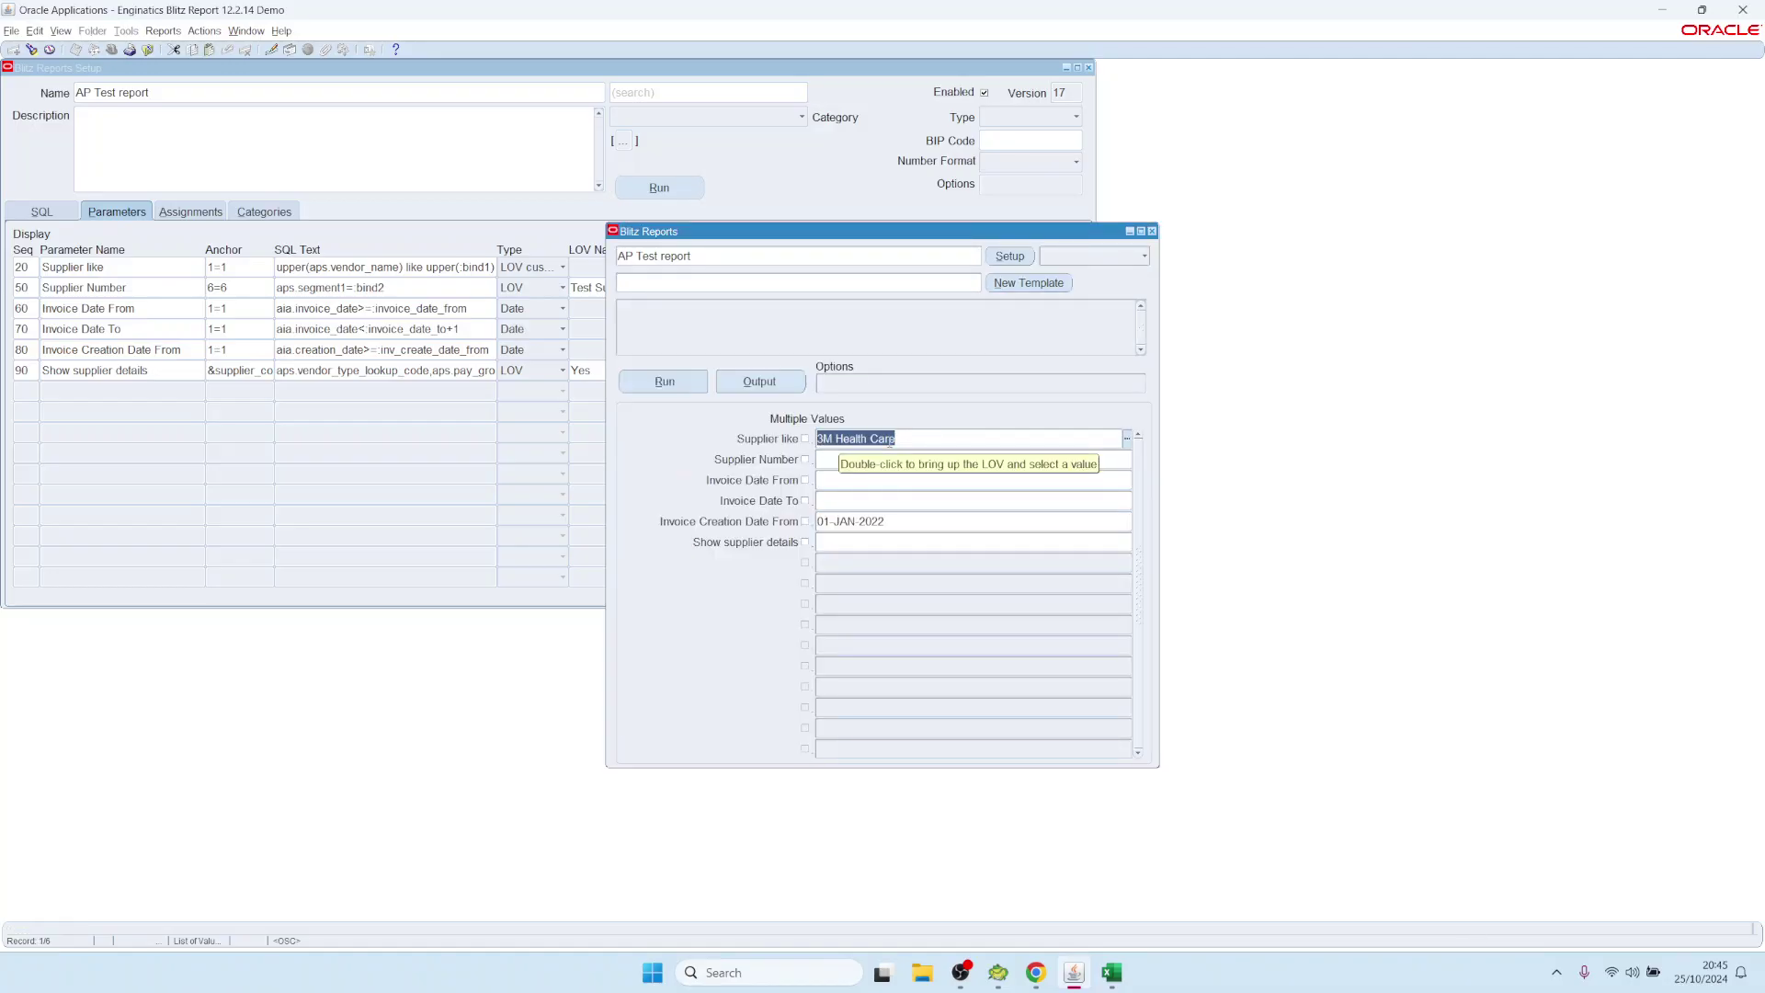
Set Supplier like to a%;b%, enable Multiple Values for it, and run the report
{"action": "type", "text": "a%,b%"}
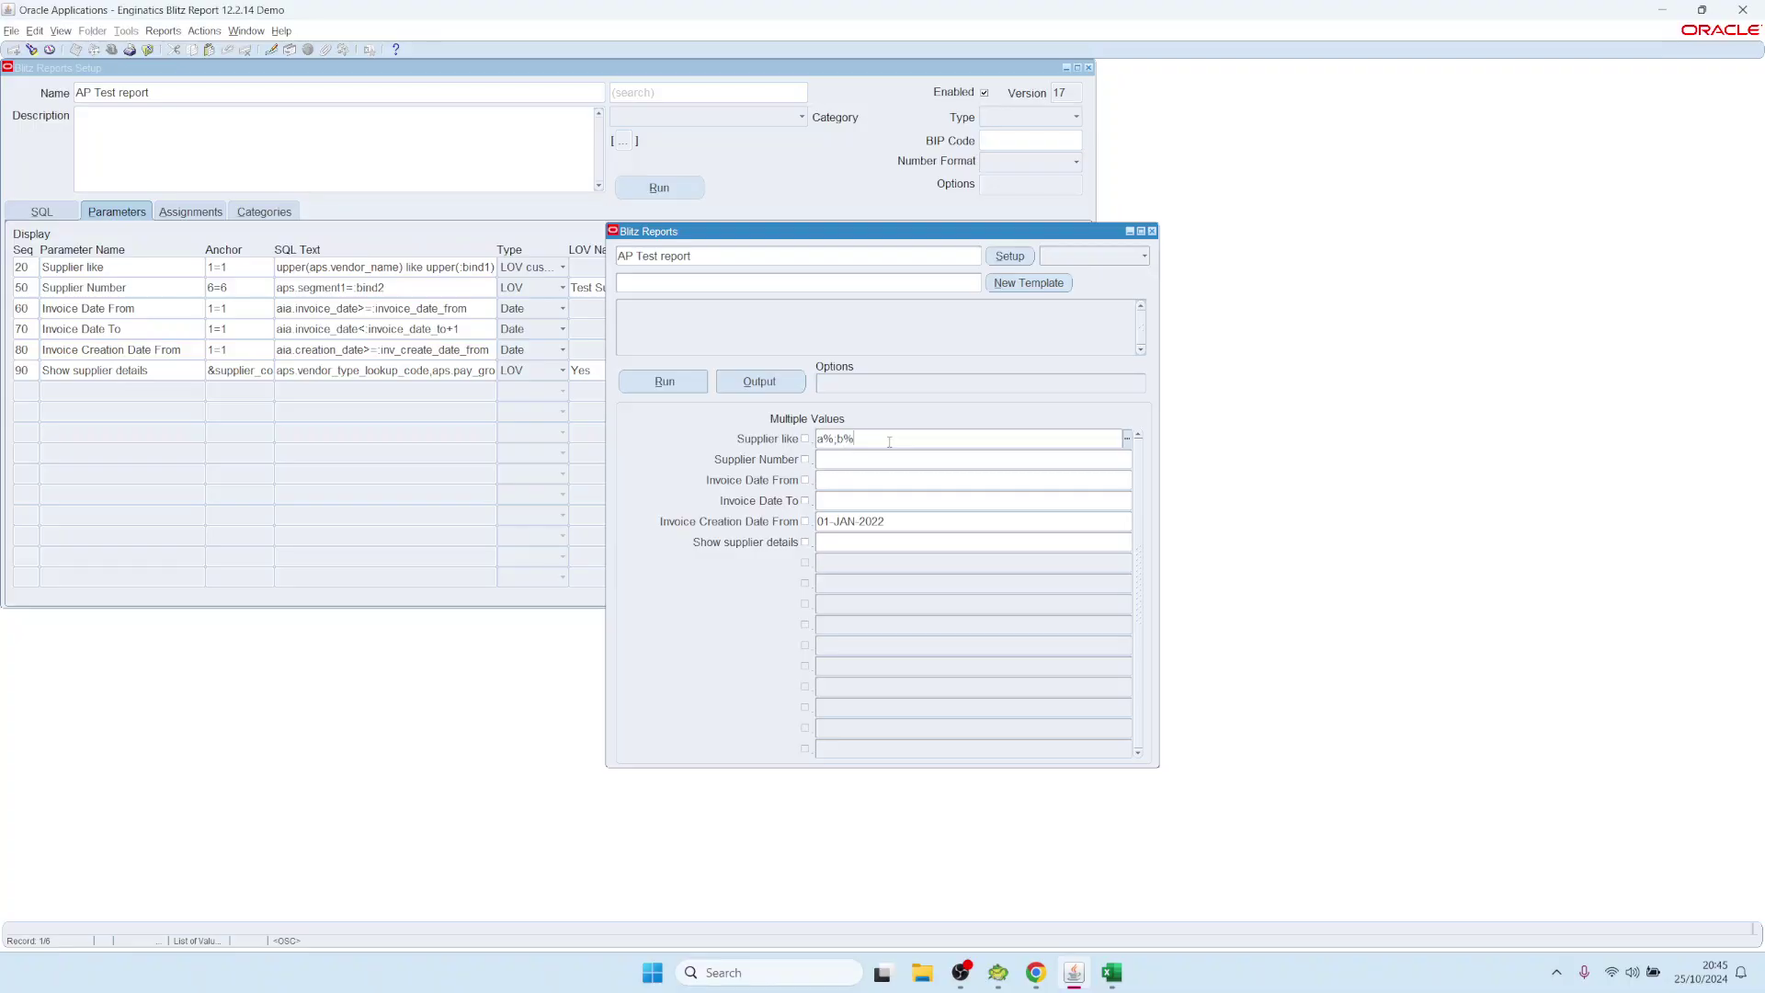
{"action": "left_click", "coordinate": [805, 439]}
{"action": "left_click", "coordinate": [666, 392]}
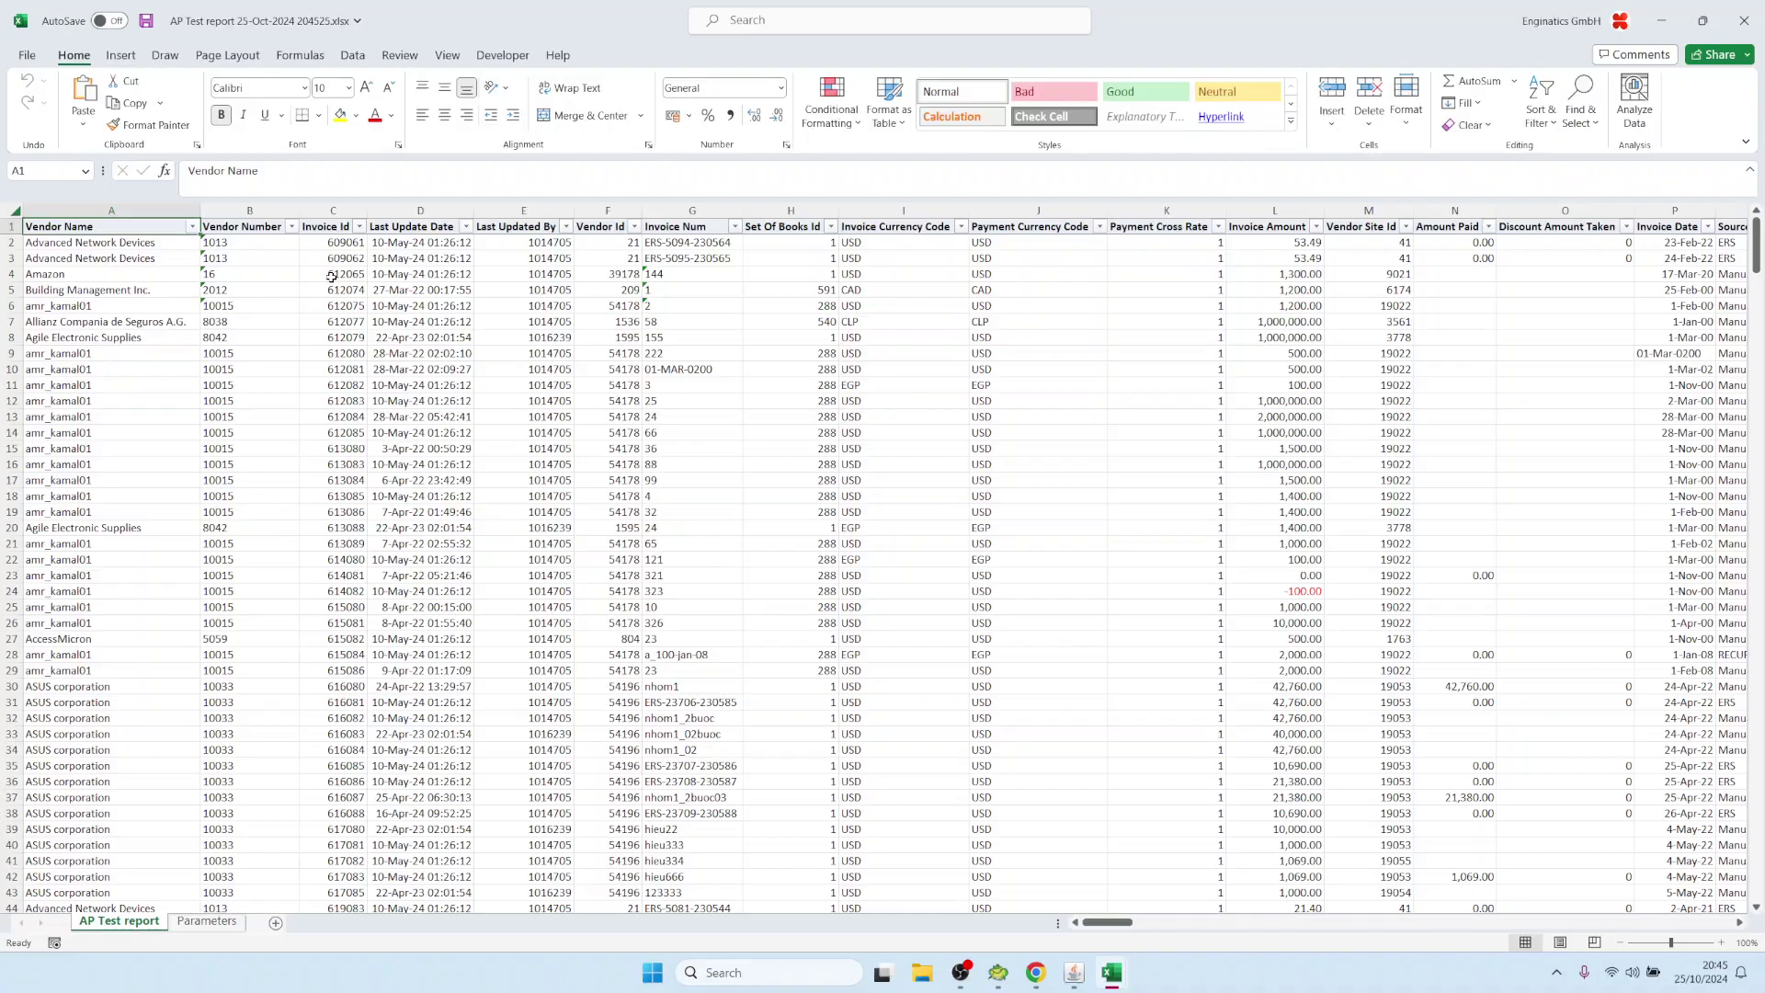
Review the Vendor Name filter values in the output workbook for suppliers starting with A or B
{"action": "left_click", "coordinate": [192, 226]}
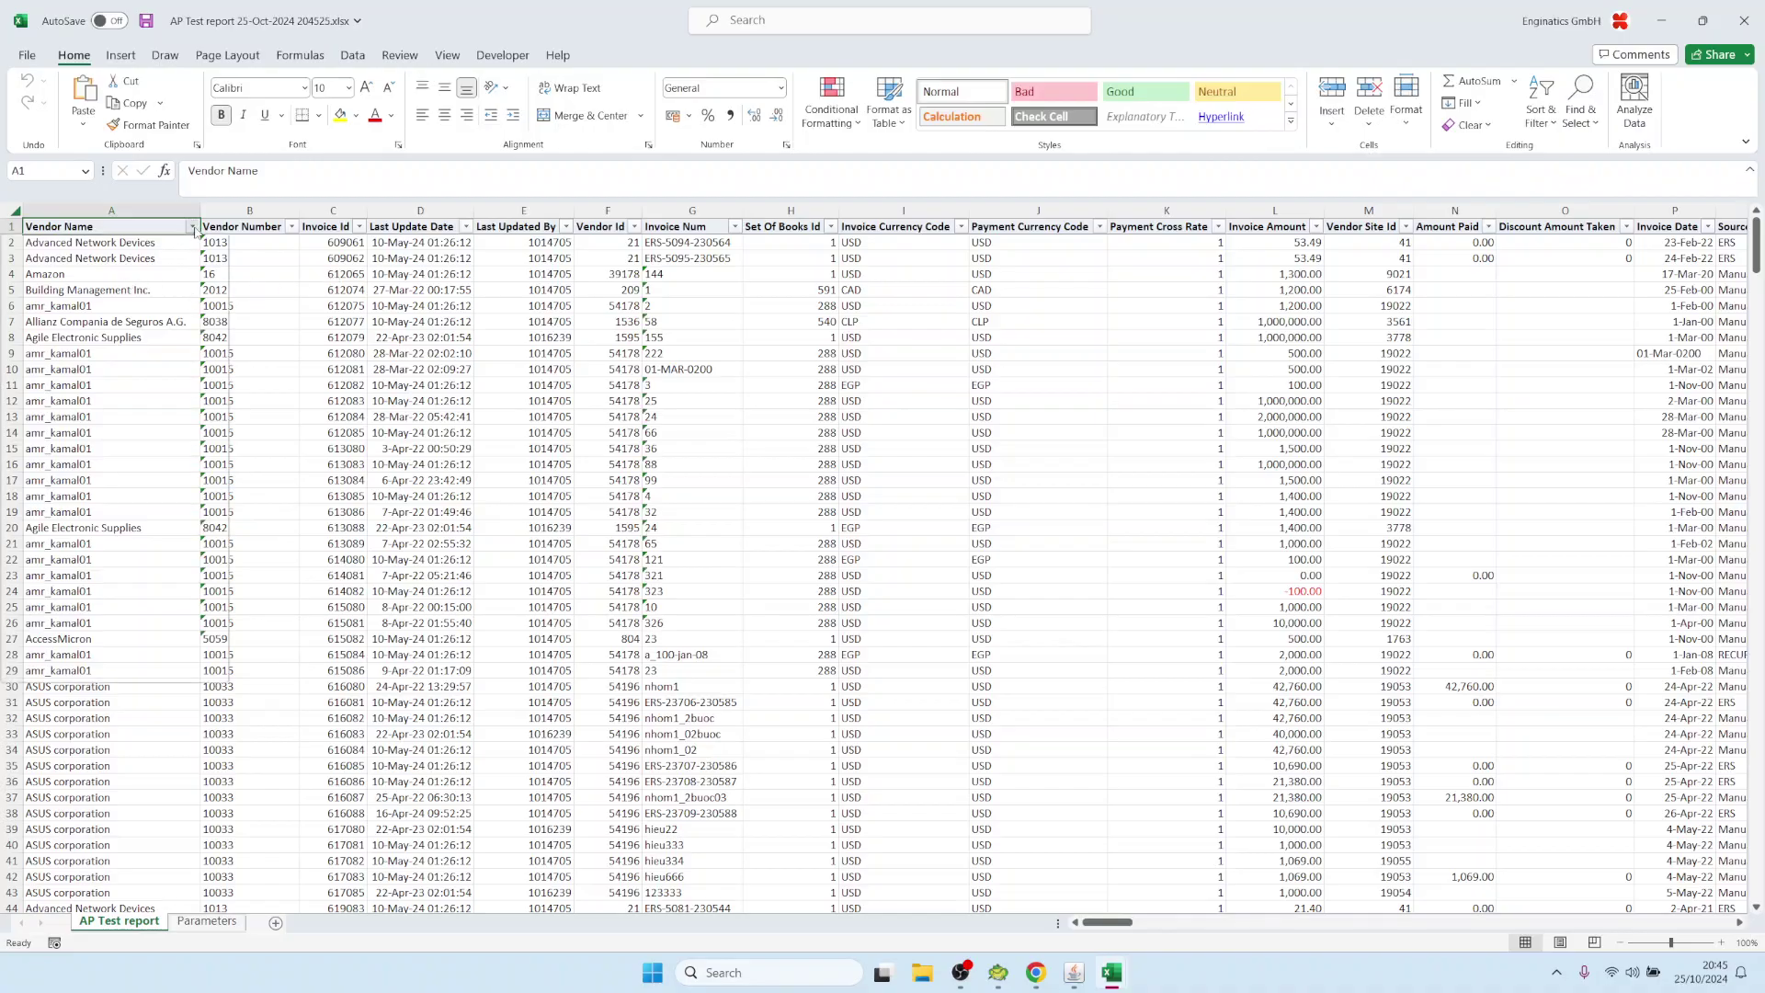
{"action": "left_click_drag", "start_coordinate": [219, 453], "coordinate": [220, 585]}
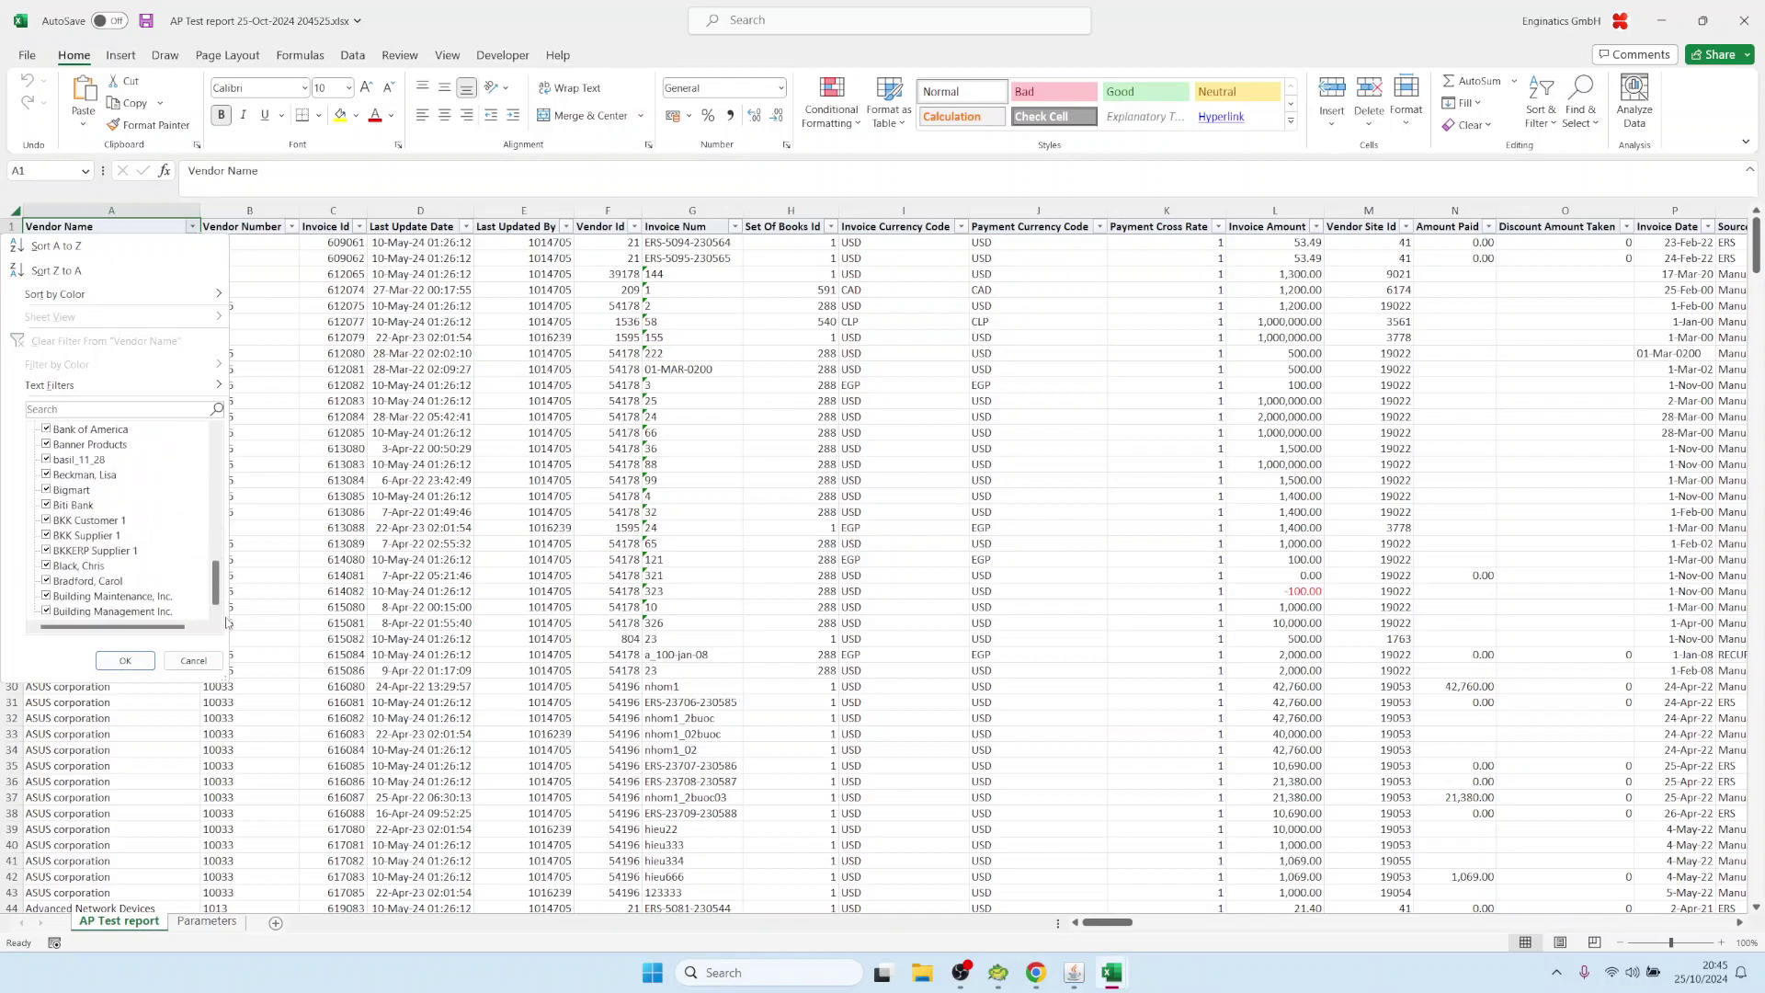
{"action": "left_click", "coordinate": [189, 658]}
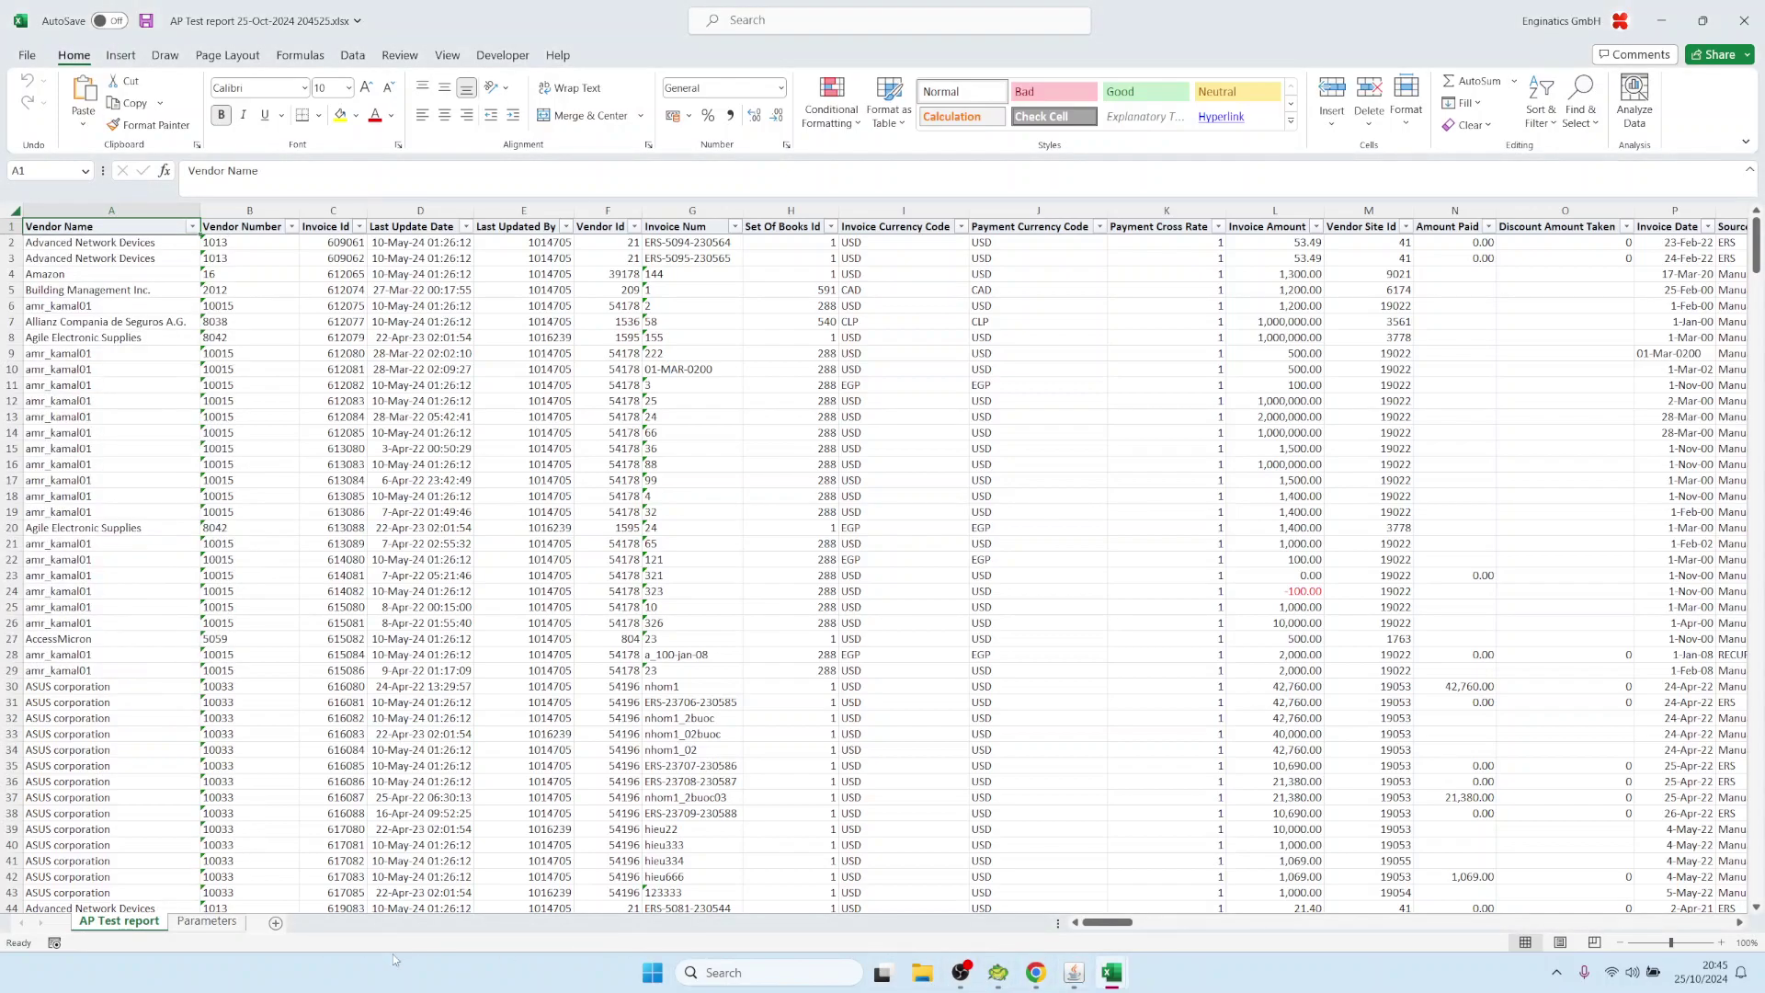
Examine the executed SQL on the output's Parameters sheet, focusing on the bracketed vendor name like conditions, and leave the cell unedited
{"action": "left_click", "coordinate": [230, 921]}
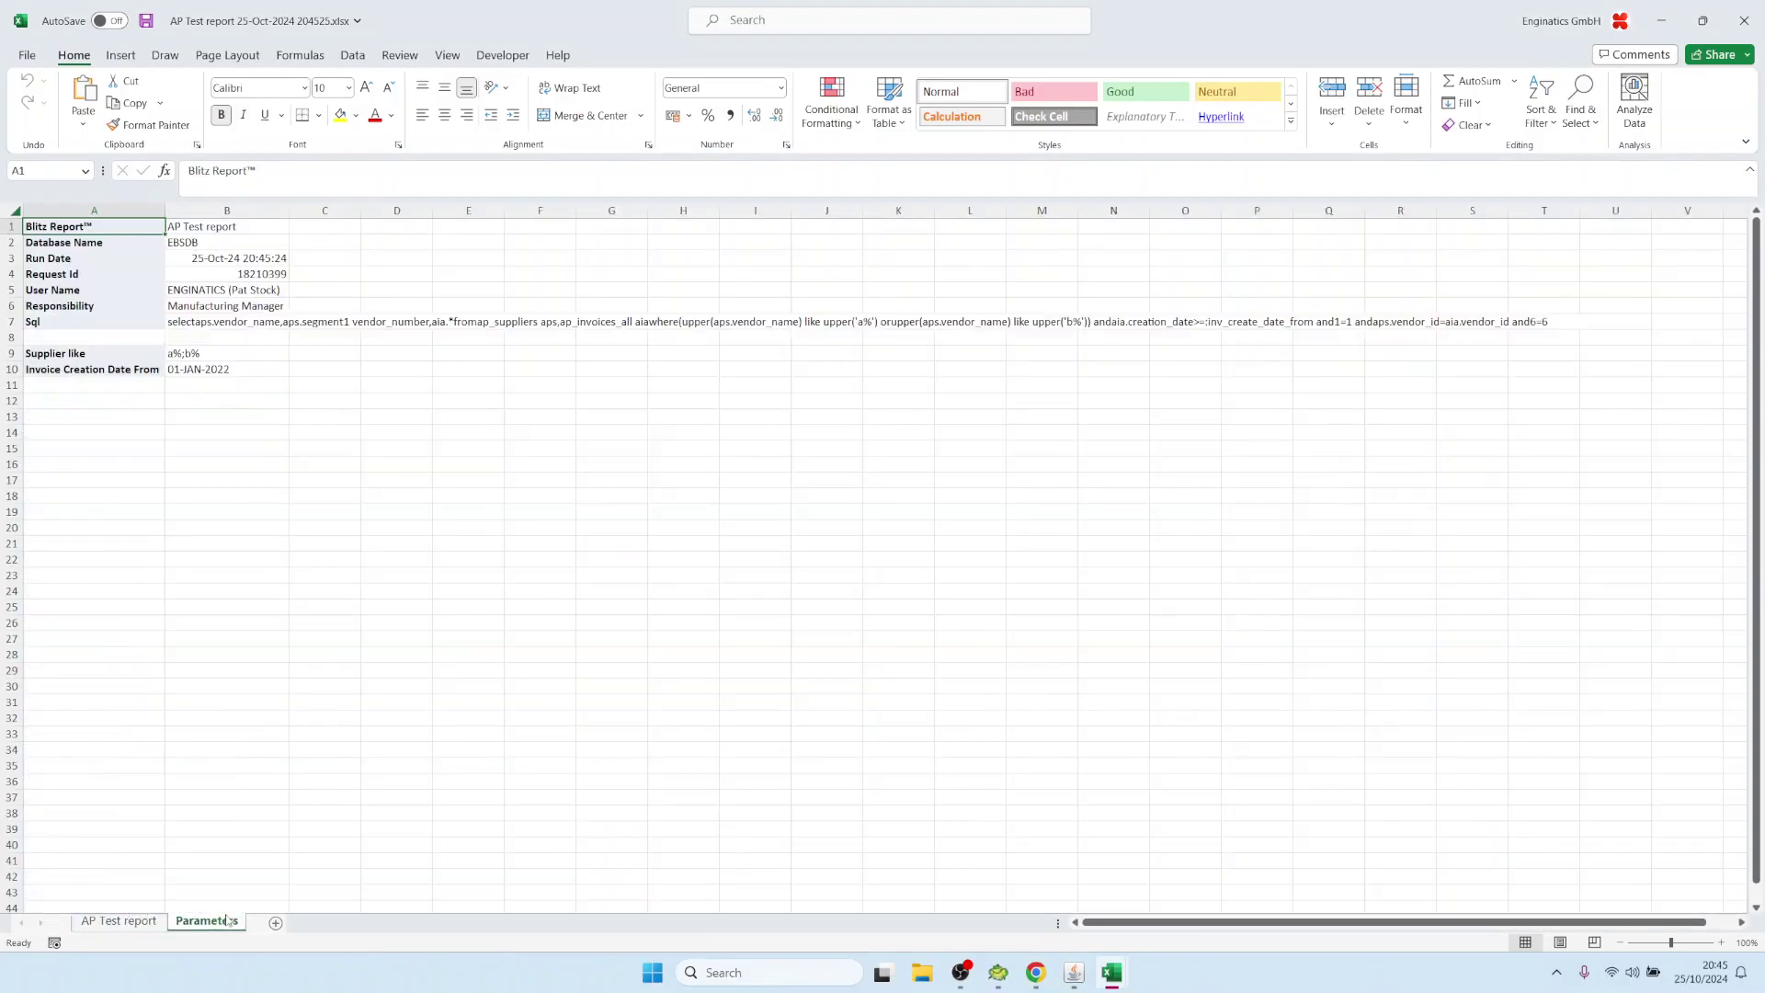
{"action": "double_click", "coordinate": [202, 323]}
{"action": "left_click_drag", "start_coordinate": [364, 479], "coordinate": [133, 467]}
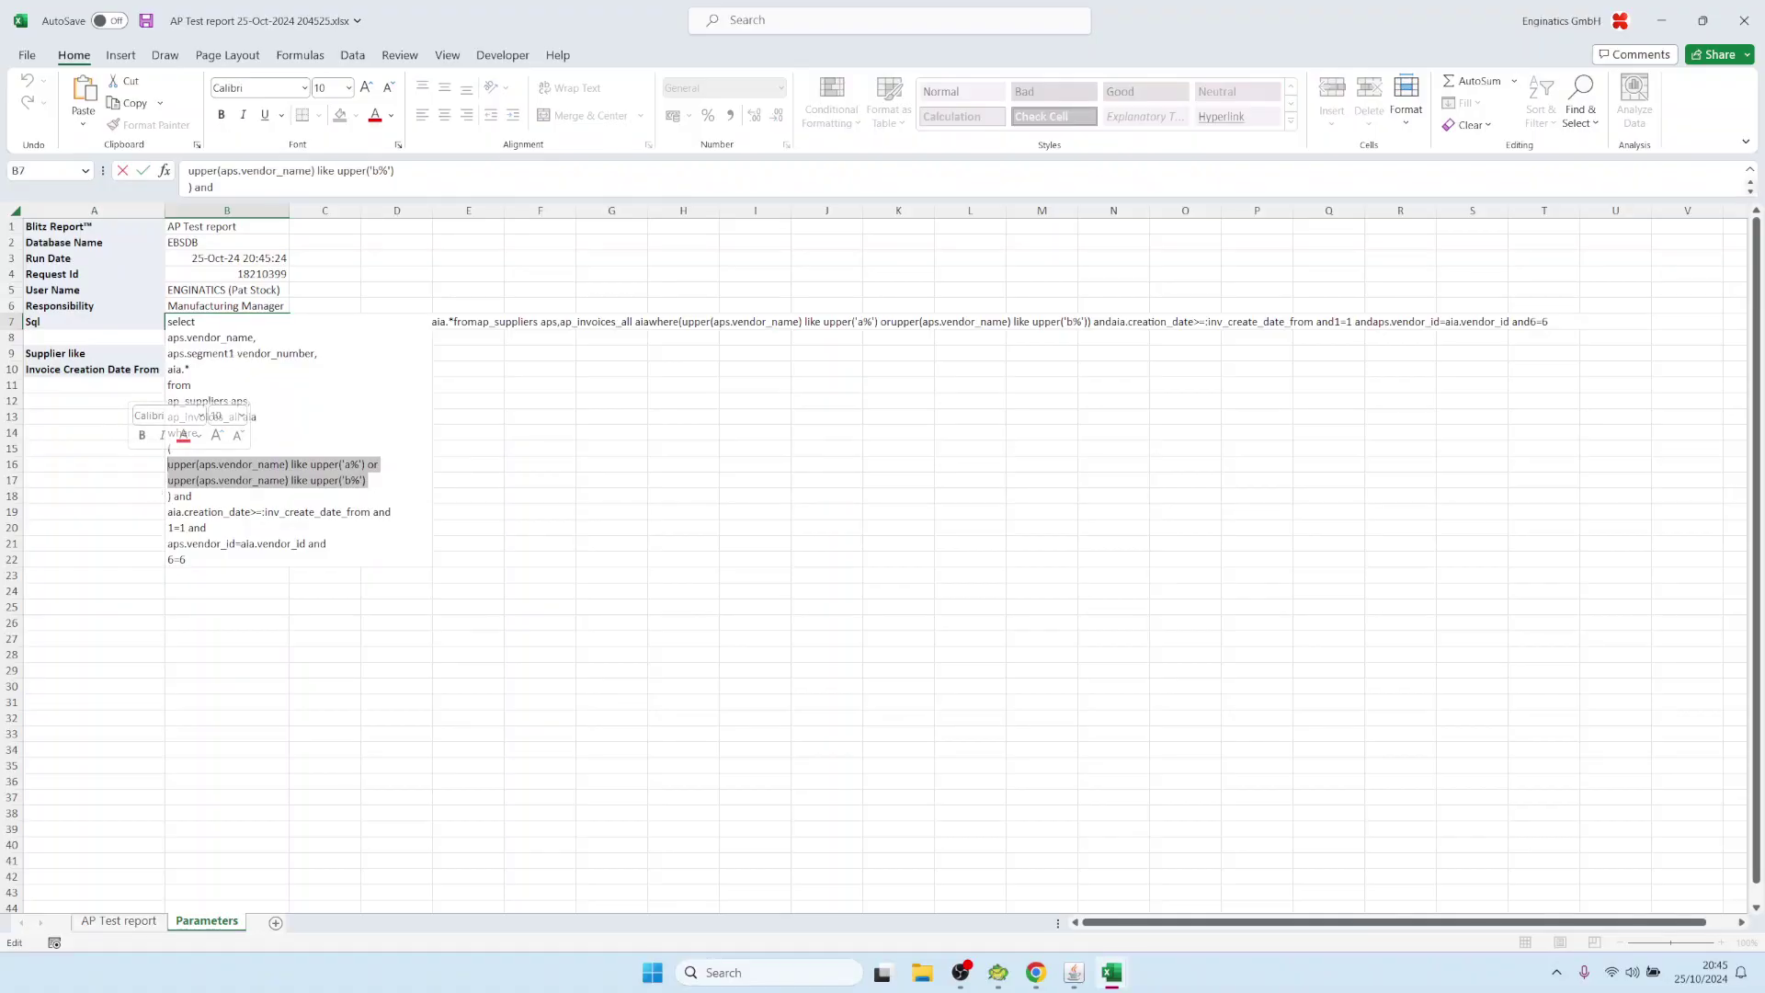
{"action": "left_click", "coordinate": [288, 478]}
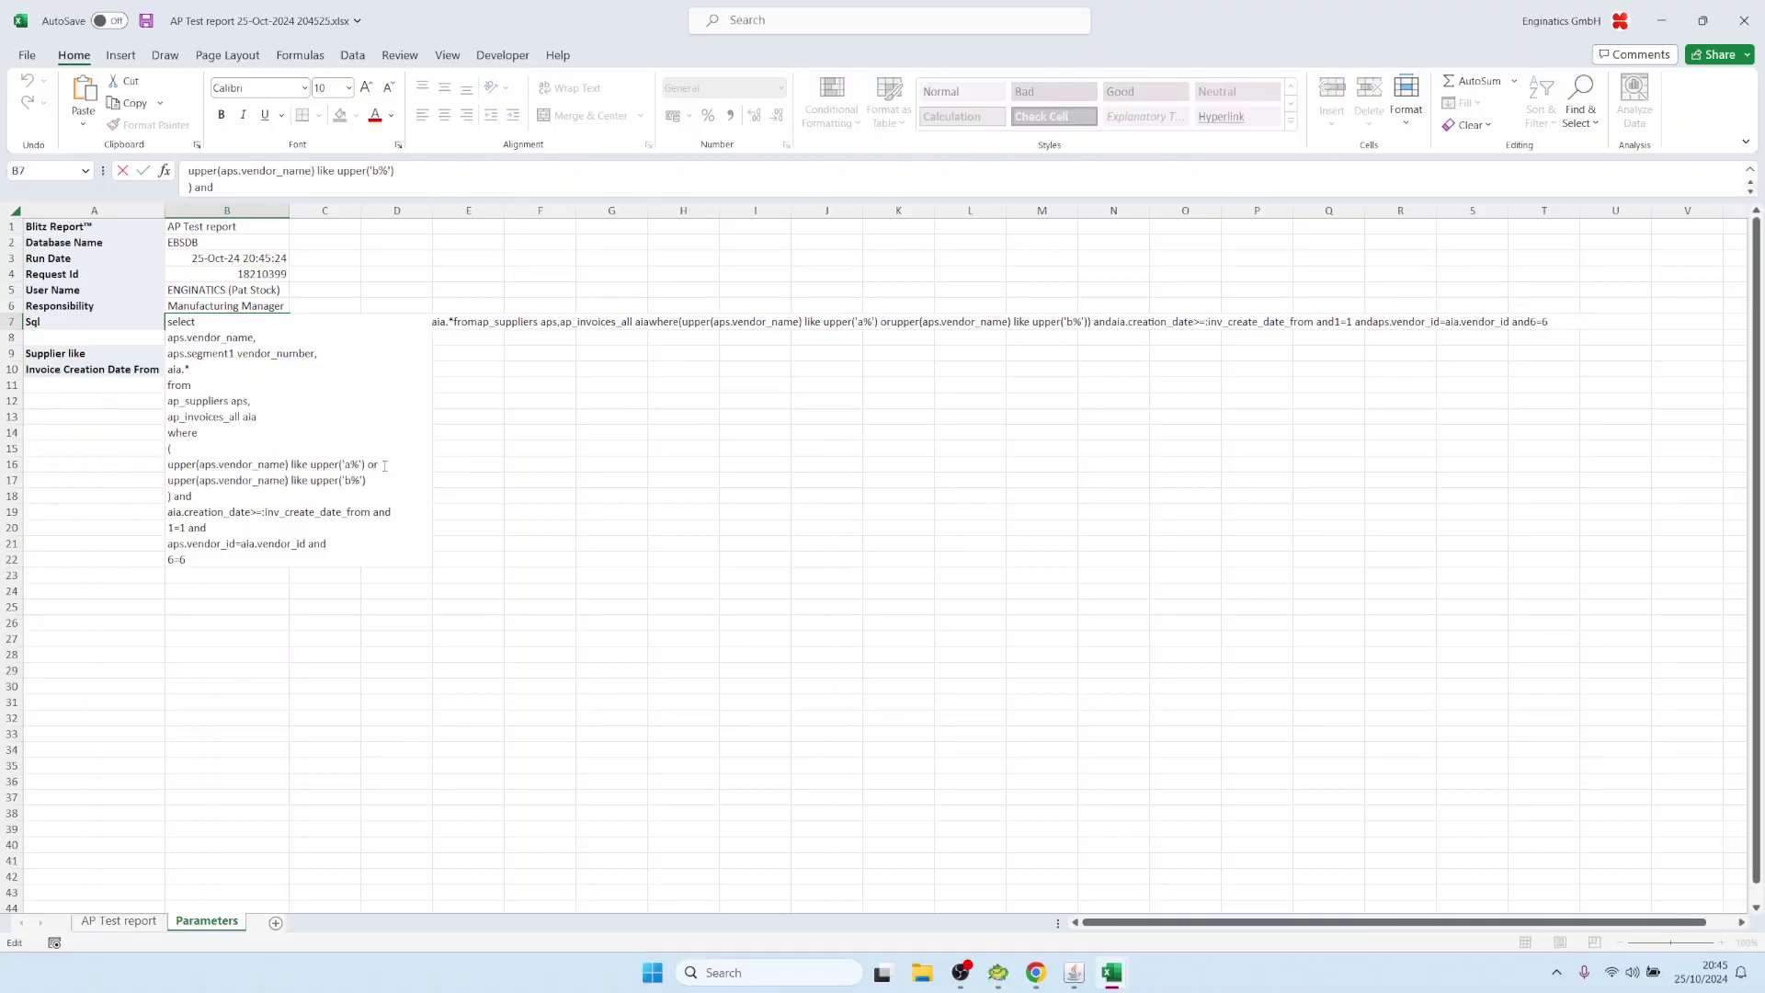
{"action": "left_click_drag", "start_coordinate": [193, 497], "coordinate": [152, 451]}
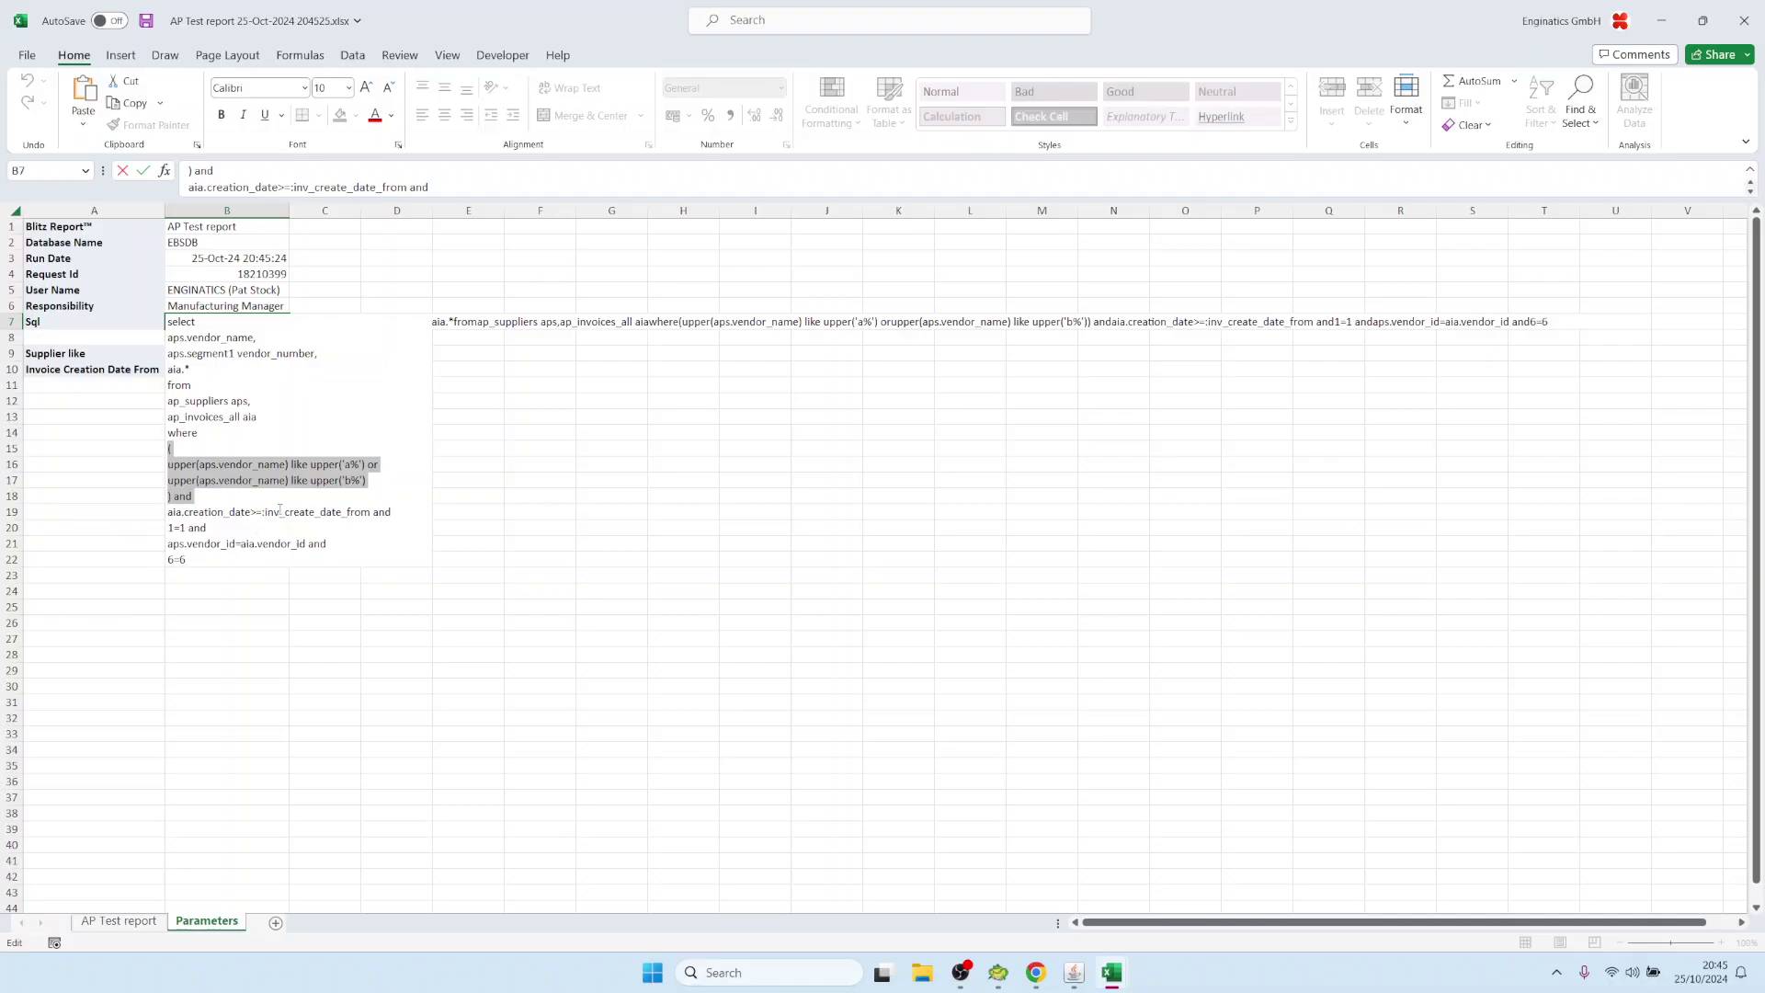
{"action": "key", "text": "Escape"}
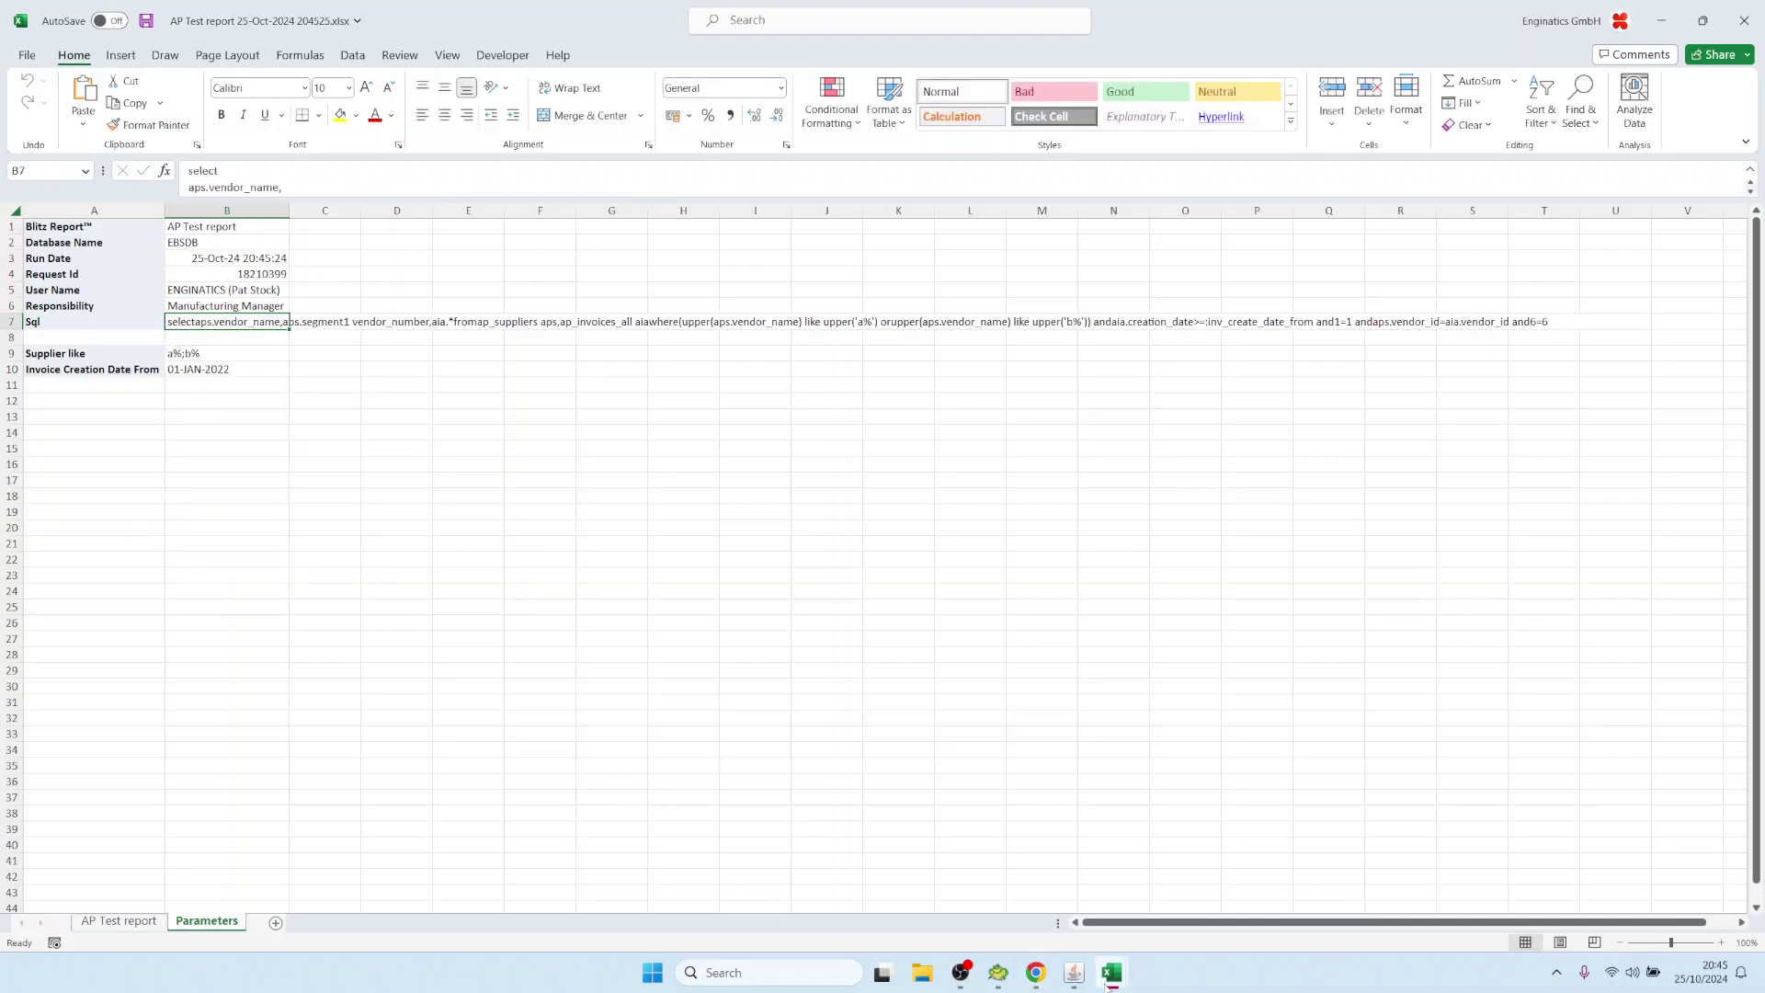
Return to the AP Test report setup in Oracle, open Supplier like's custom LOV query, and examine its operating unit condition
{"action": "left_click", "coordinate": [1075, 973]}
{"action": "left_click", "coordinate": [1010, 256]}
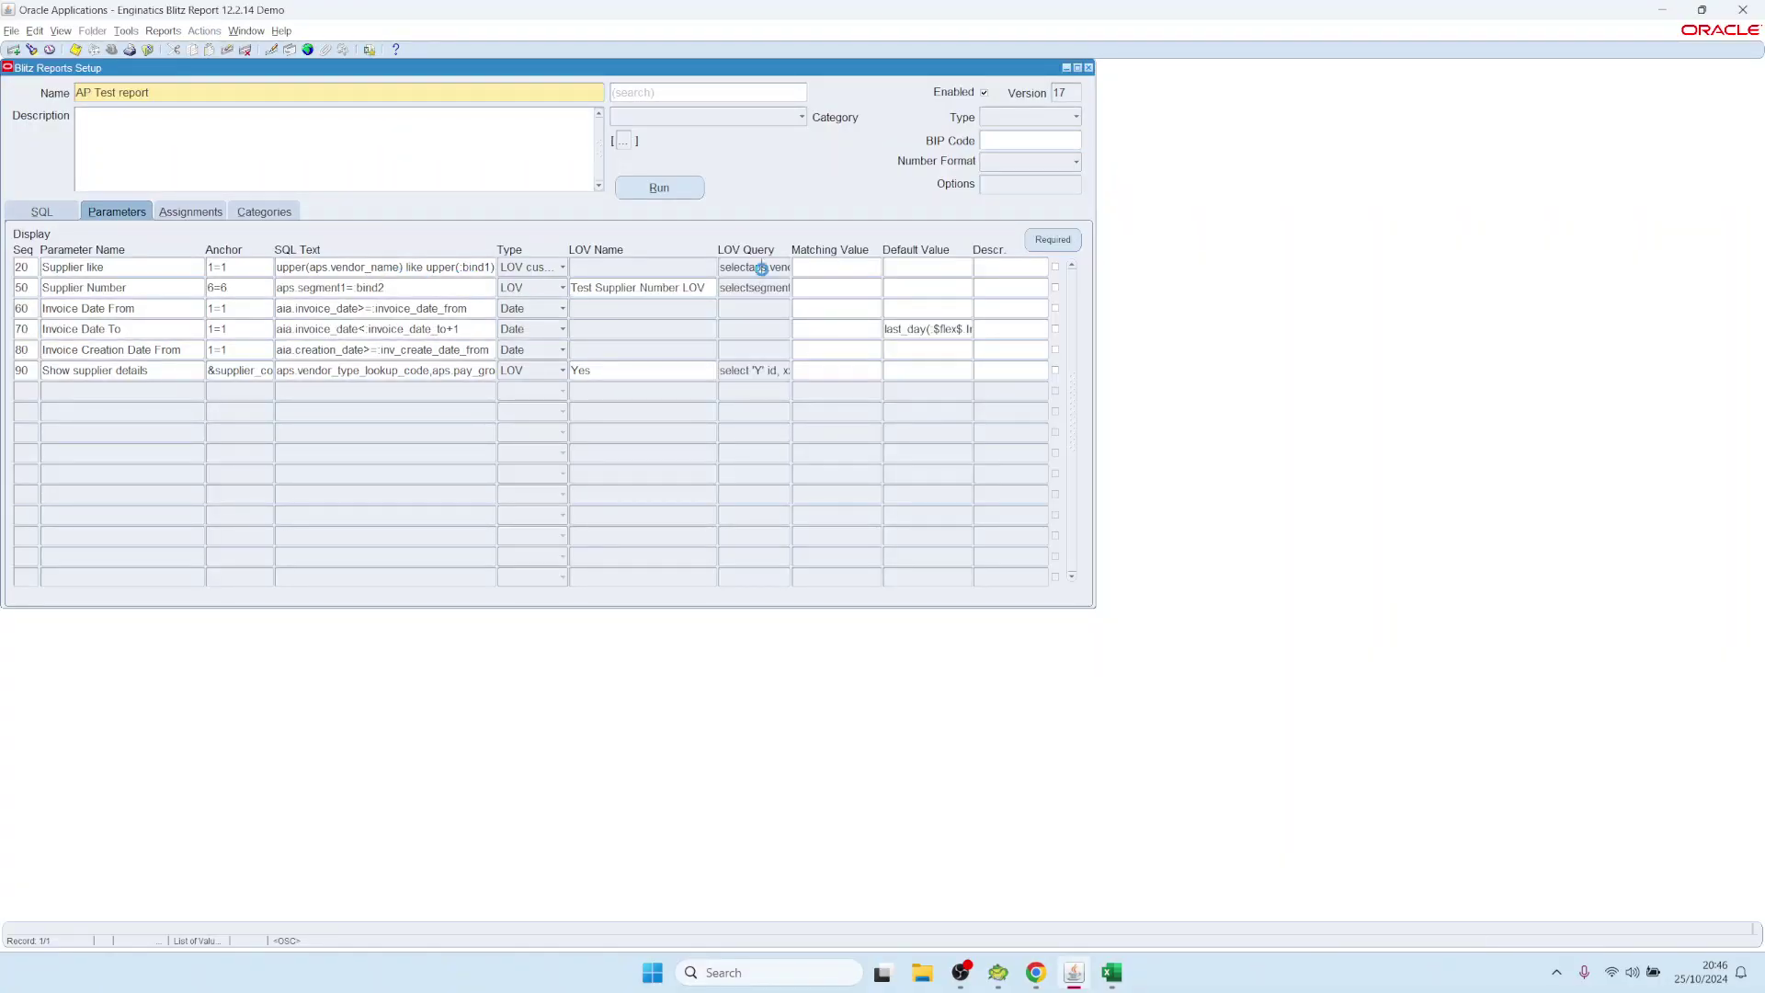
{"action": "double_click", "coordinate": [761, 268]}
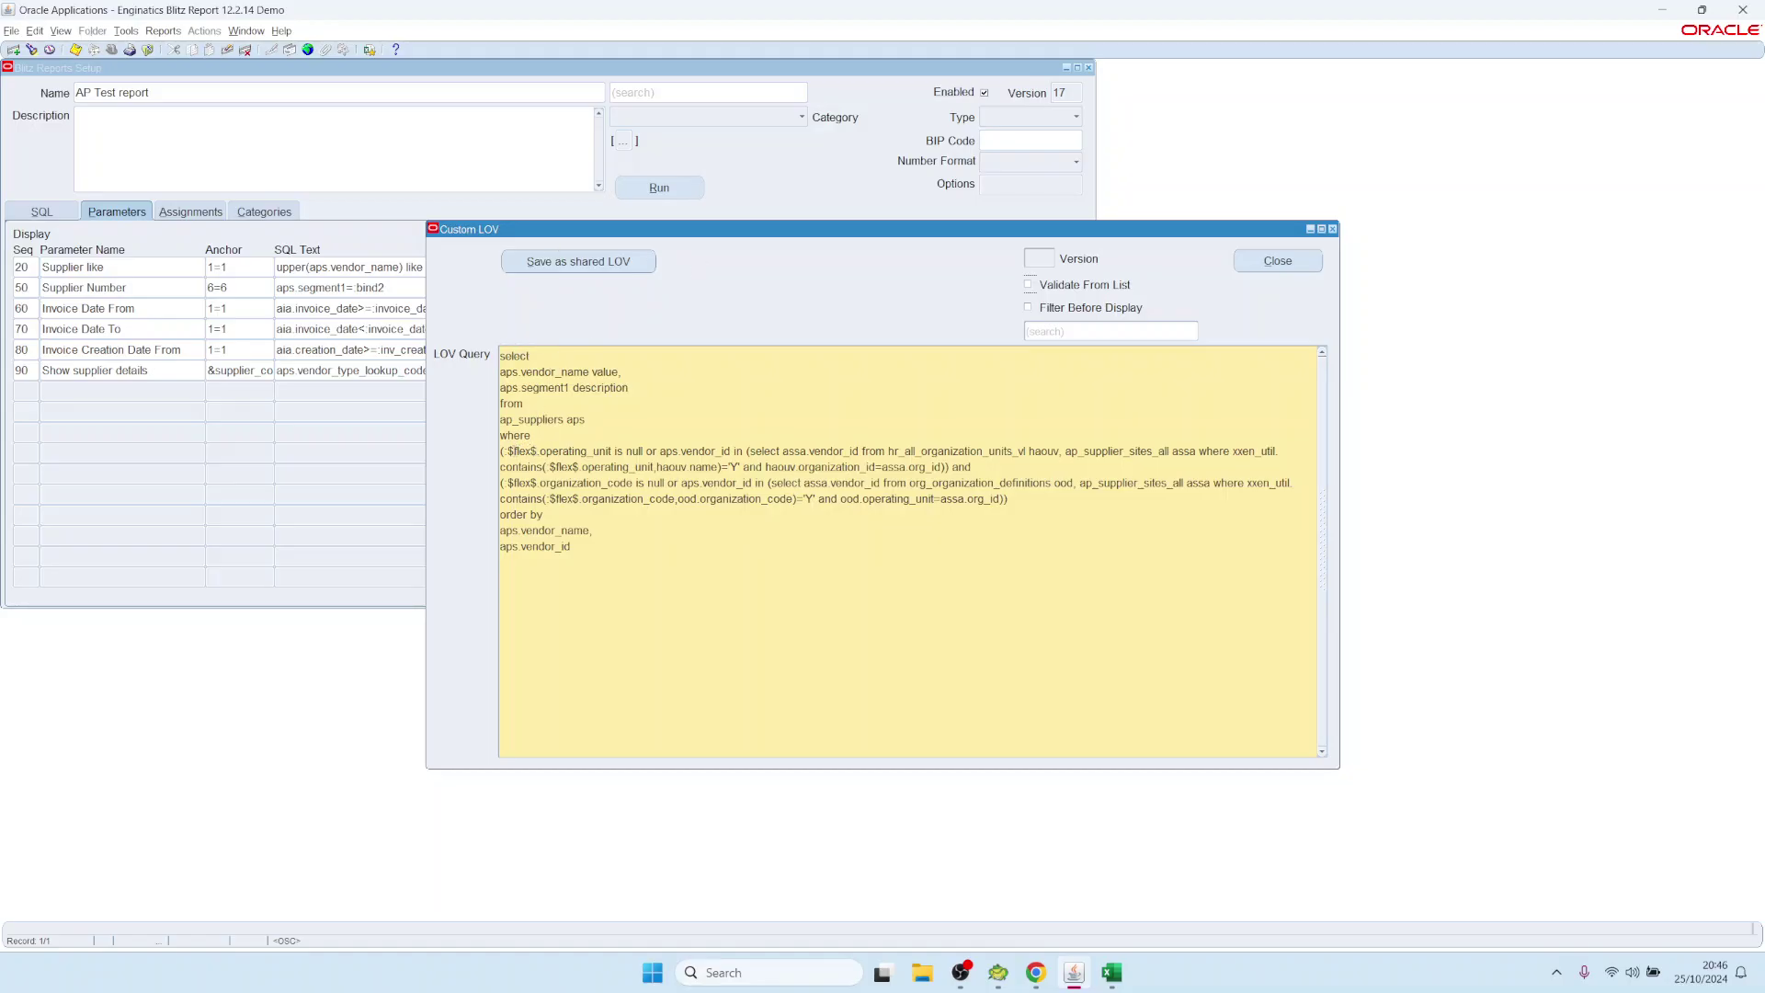
{"action": "left_click", "coordinate": [505, 450], "text": "shift"}
{"action": "key", "text": "Down"}
{"action": "left_click_drag", "start_coordinate": [505, 451], "coordinate": [616, 452]}
{"action": "left_click_drag", "start_coordinate": [508, 450], "coordinate": [532, 451]}
{"action": "left_click", "coordinate": [966, 450]}
Examine the :$flex$.operating_unit condition and its subquery in an enlarged text editor, and close the custom LOV without changes
{"action": "key", "text": "ctrl+e"}
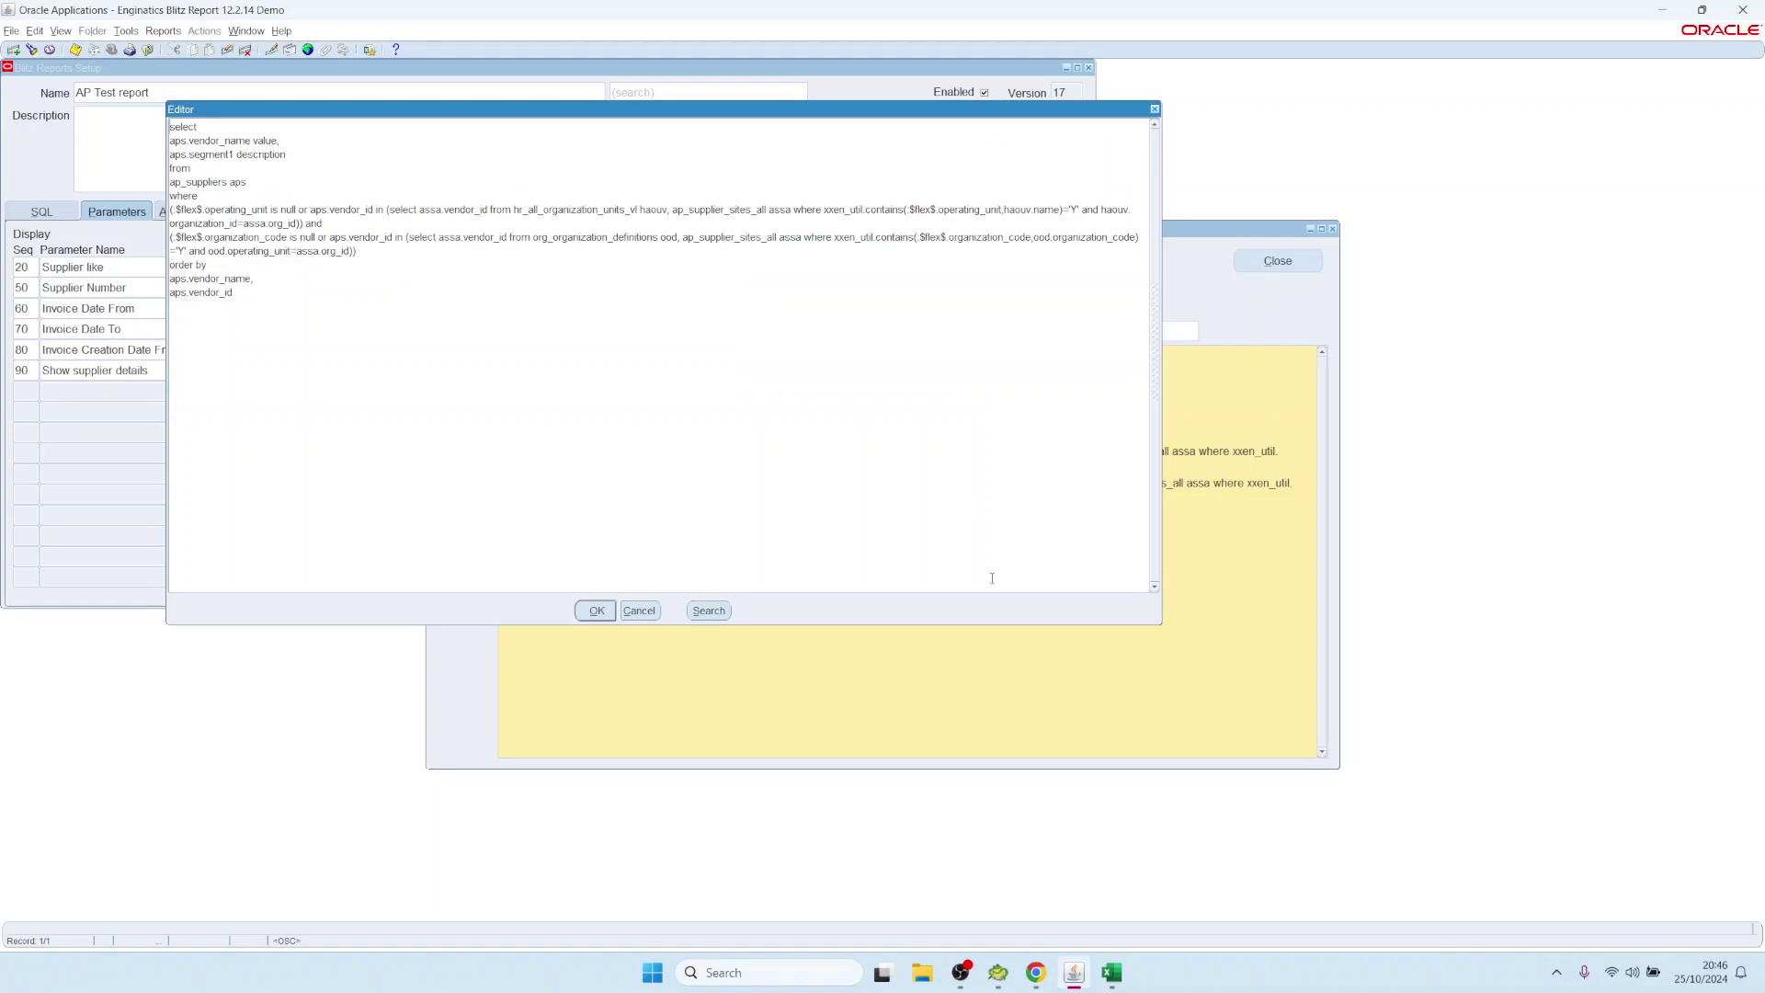
{"action": "left_click_drag", "start_coordinate": [1161, 624], "coordinate": [1600, 743]}
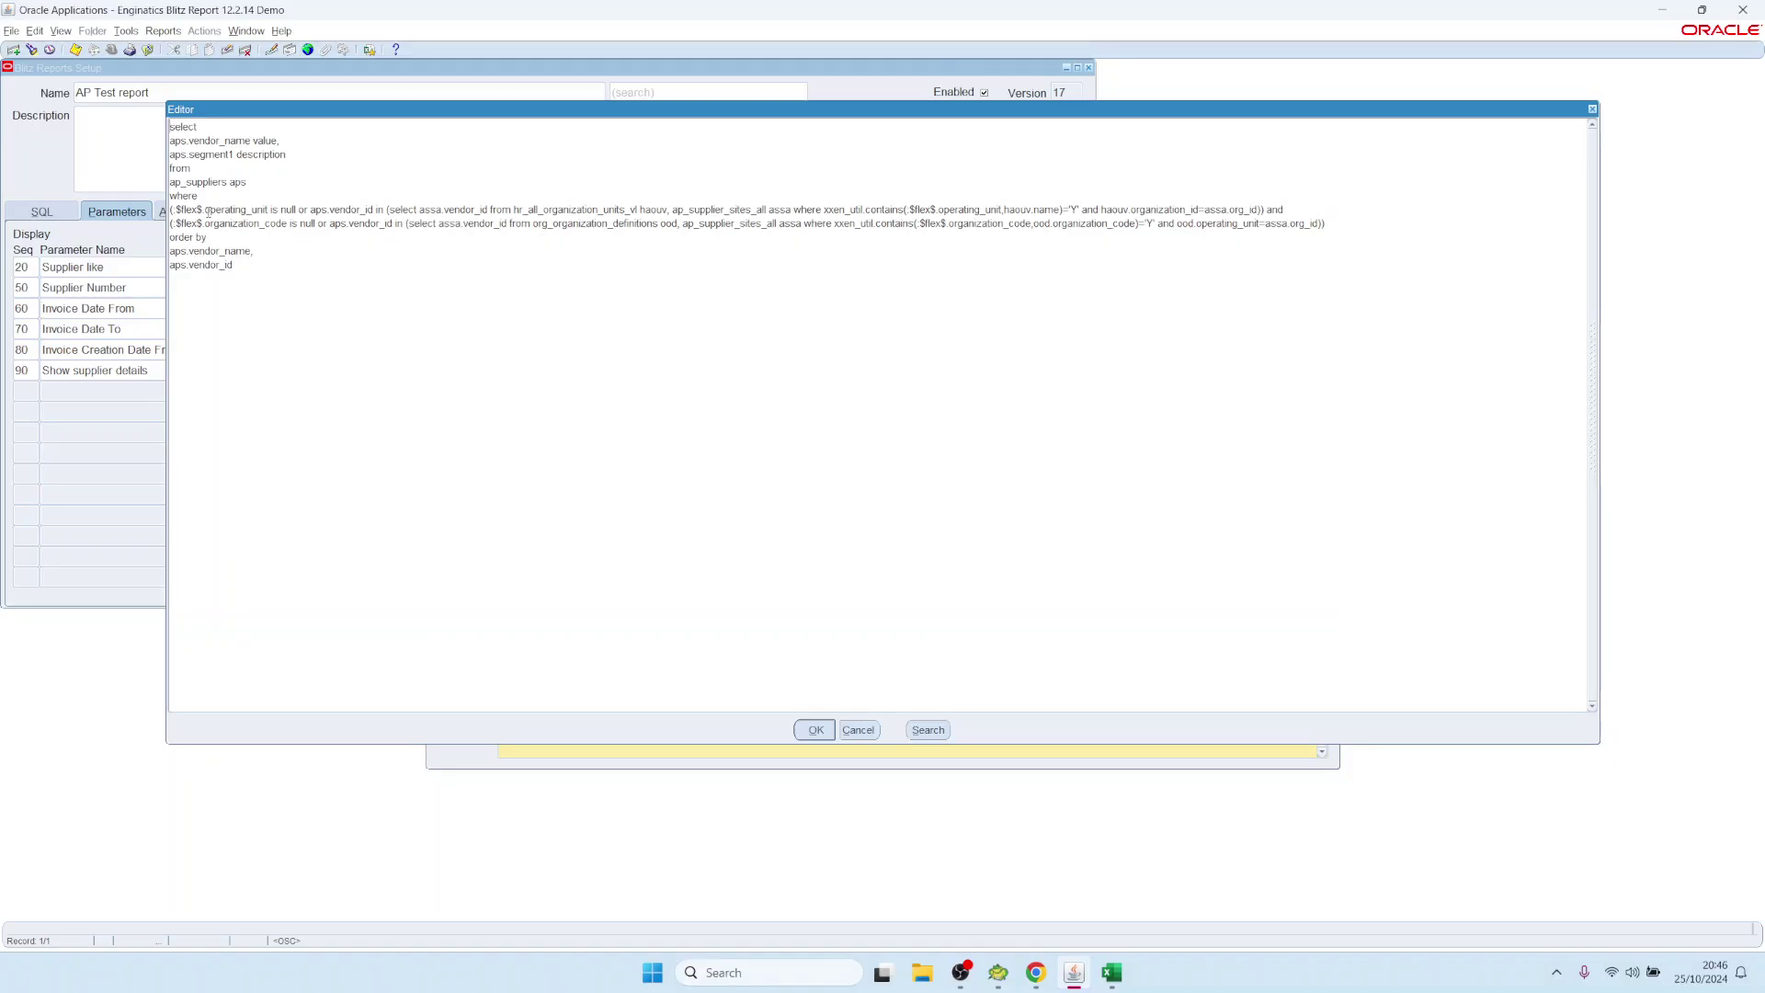
{"action": "left_click_drag", "start_coordinate": [204, 209], "coordinate": [297, 211]}
{"action": "left_click_drag", "start_coordinate": [419, 210], "coordinate": [1108, 209]}
{"action": "left_click", "coordinate": [857, 730]}
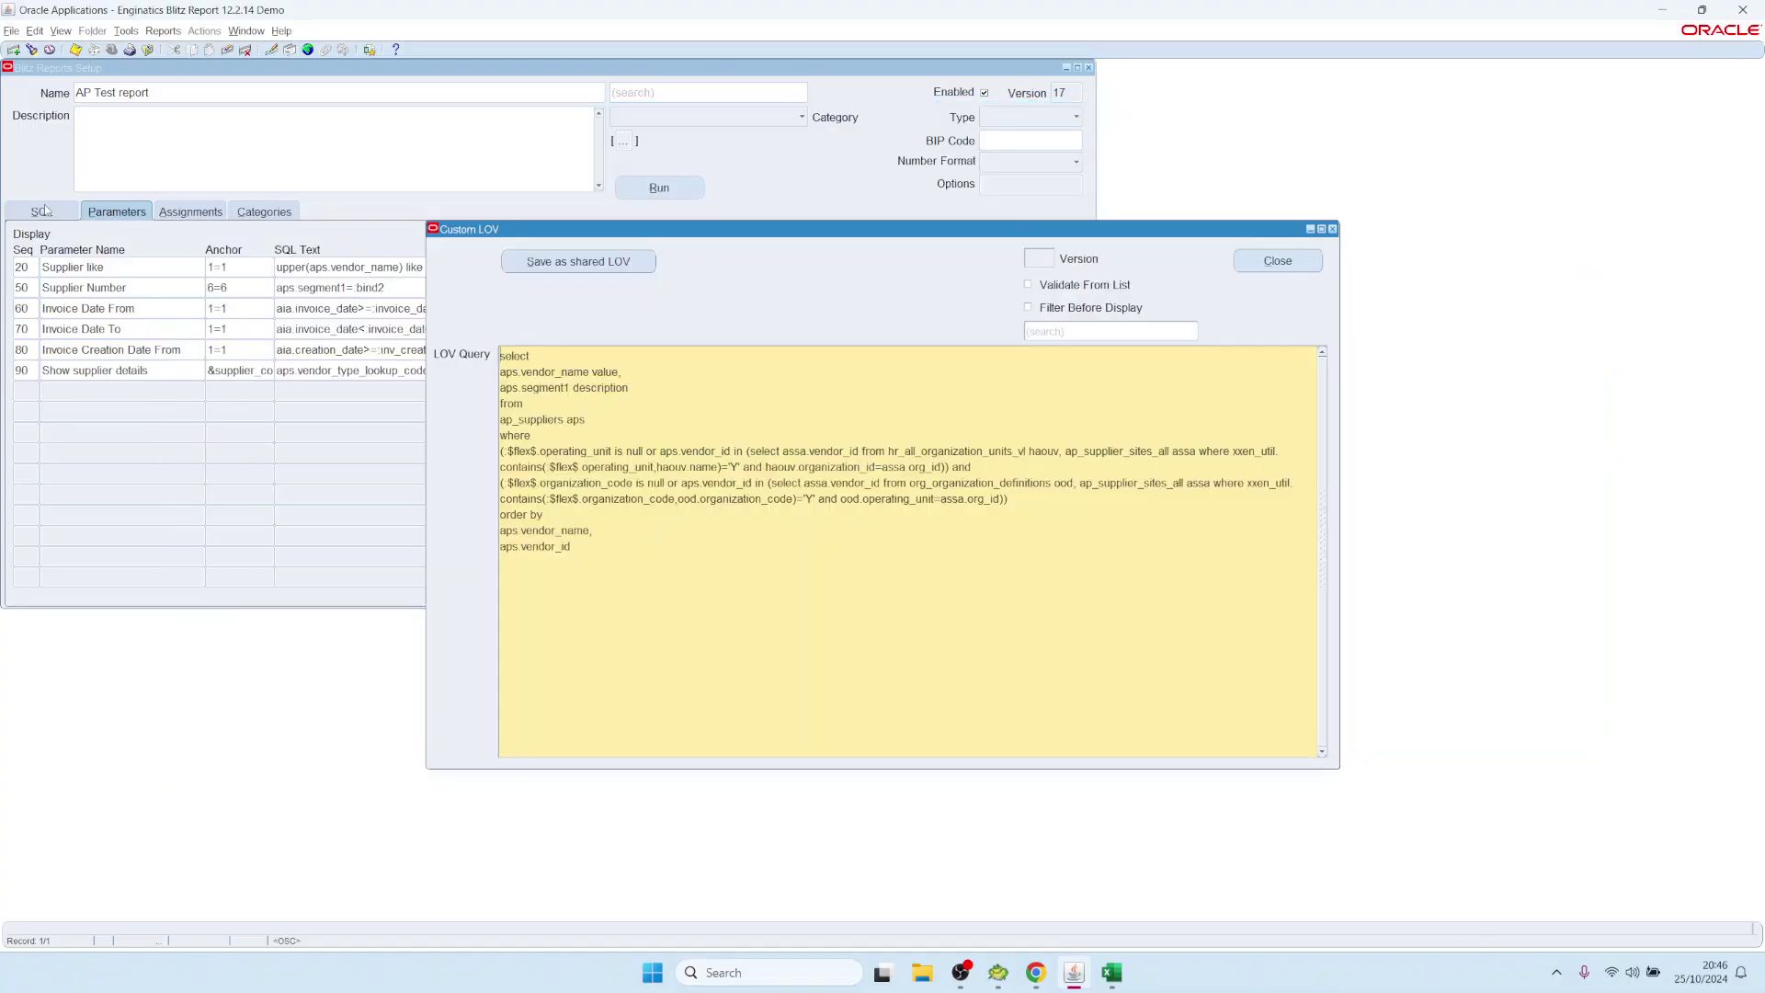
{"action": "left_click", "coordinate": [1278, 260]}
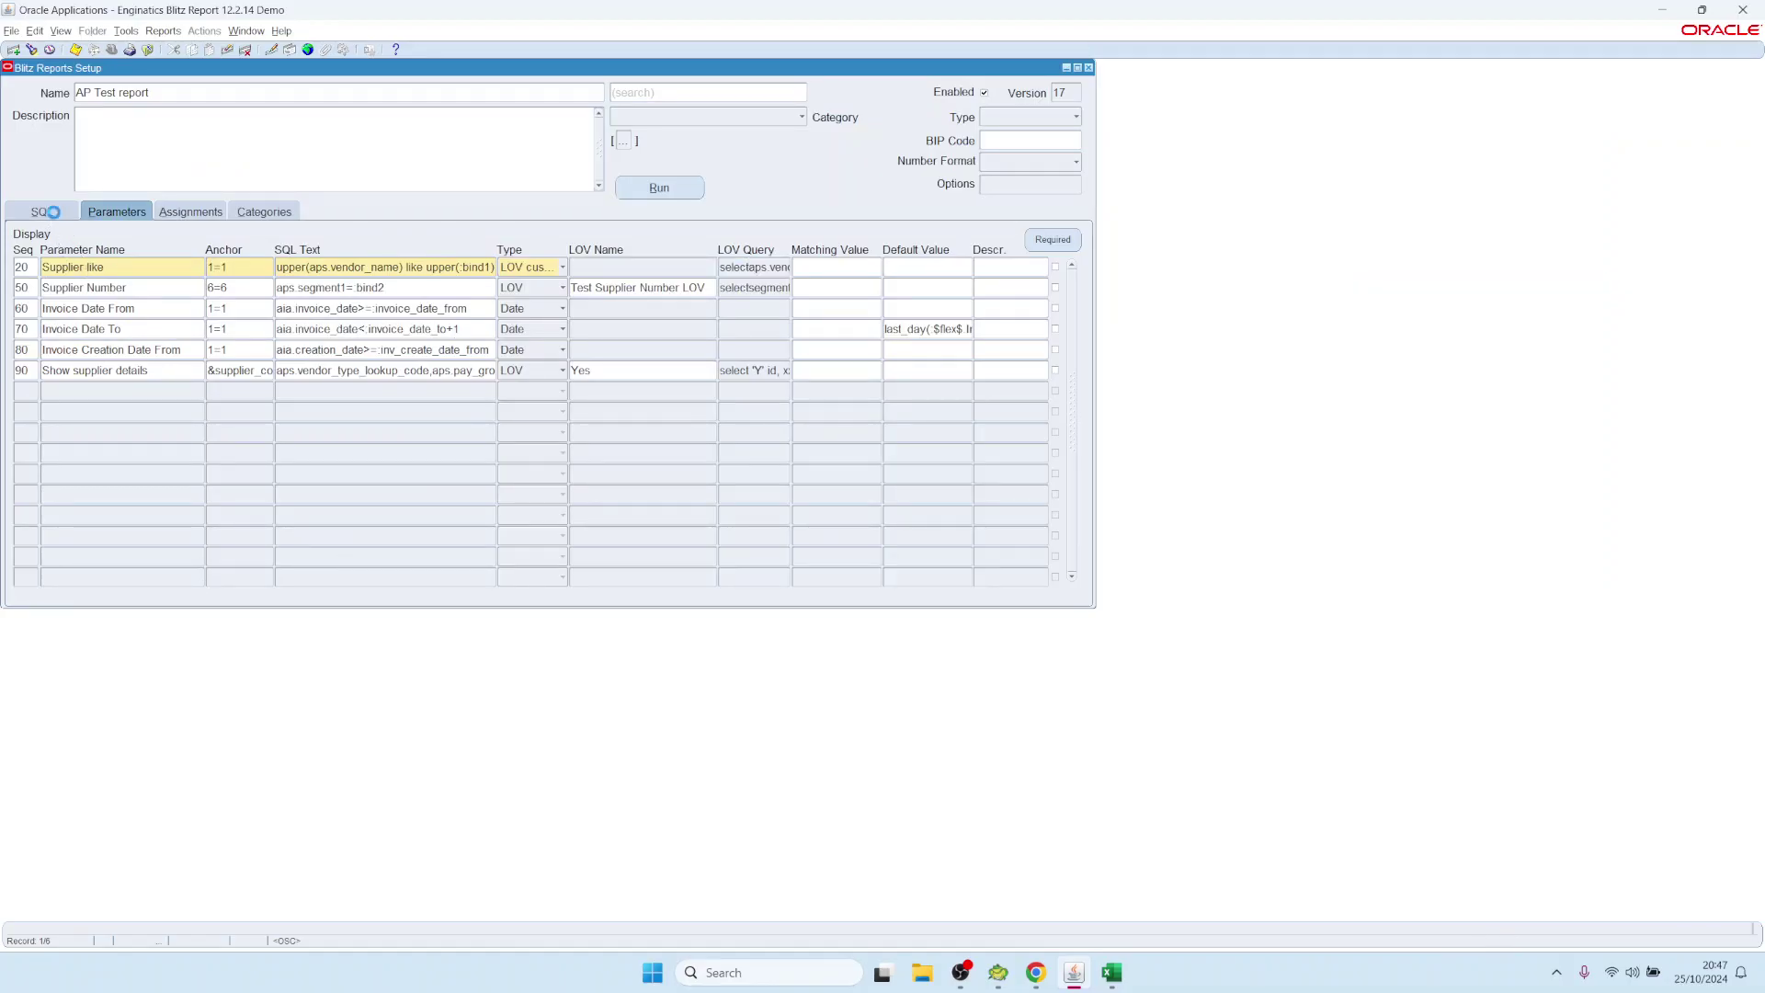
Copy the AP Test report's SQL and replace the contents of the Toad editor with it
{"action": "left_click", "coordinate": [42, 211]}
{"action": "key", "text": "ctrl+c"}
{"action": "left_click", "coordinate": [998, 972]}
{"action": "key", "text": "ctrl+a"}
{"action": "key", "text": "ctrl+v"}
Add the table hr_operating_units hou, as the first entry in the query's from clause
{"action": "key", "text": "Up"}
{"action": "key", "text": "Up"}
{"action": "key", "text": "Up"}
{"action": "key", "text": "Up"}
{"action": "key", "text": "Up"}
{"action": "key", "text": "Up"}
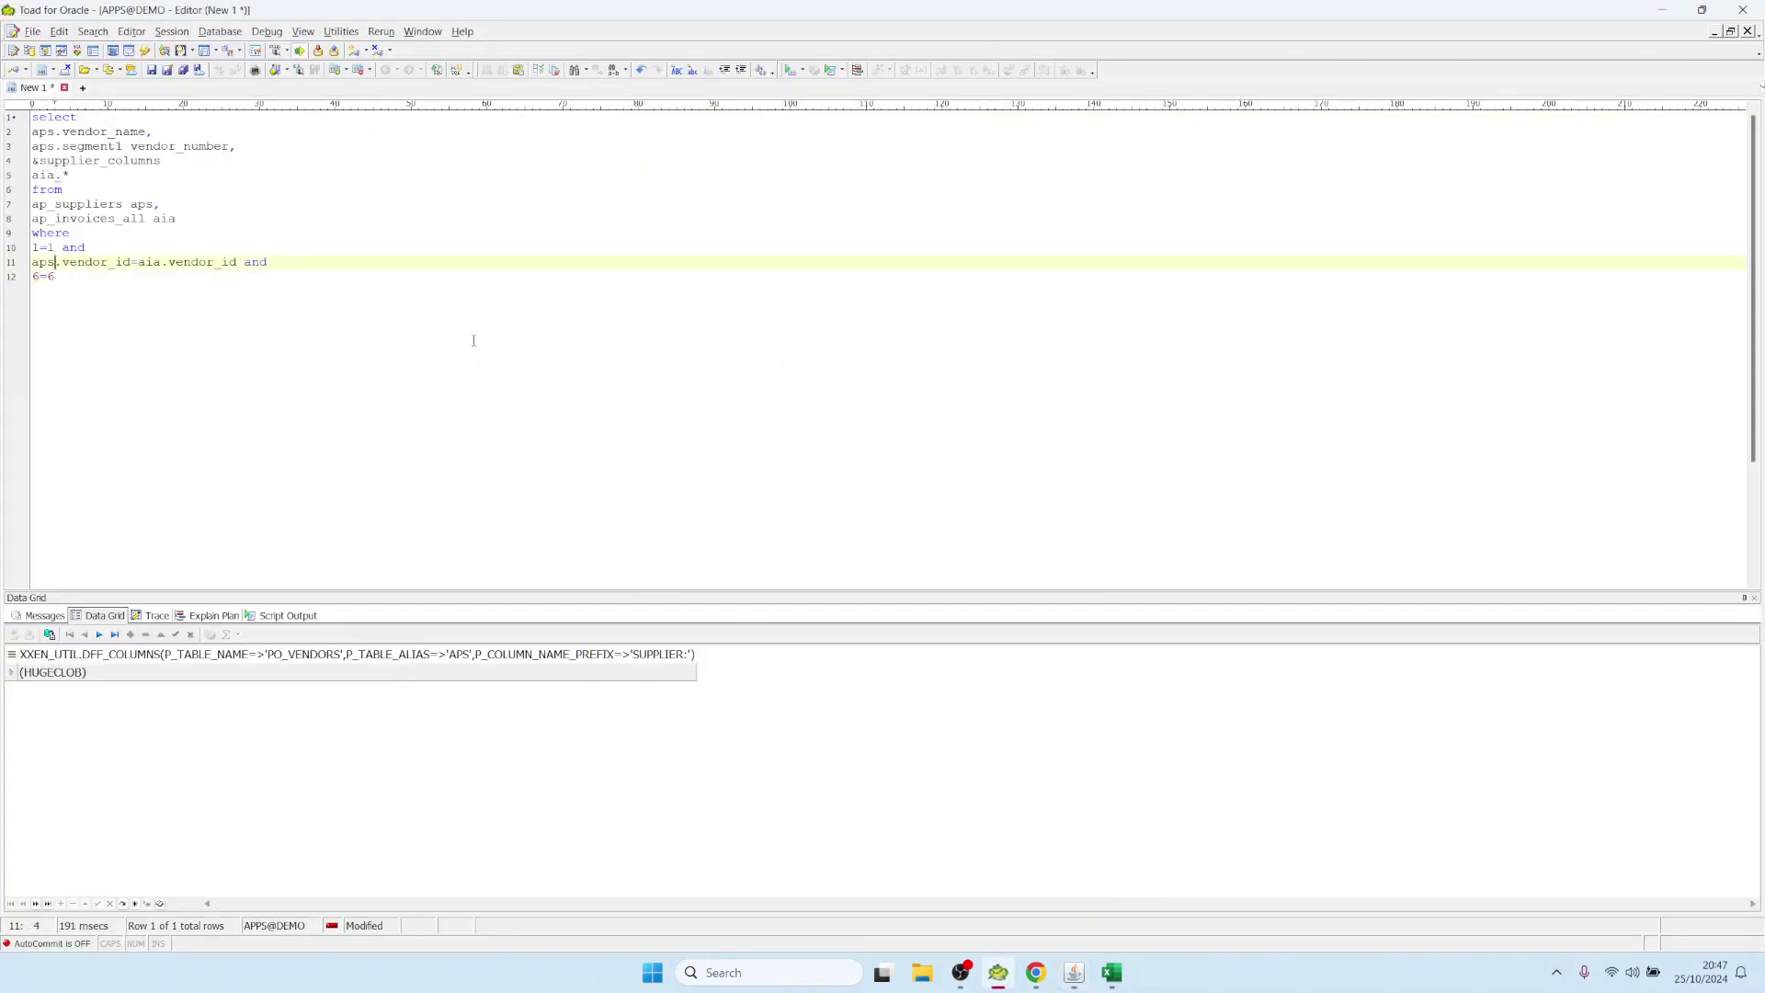
{"action": "key", "text": "End"}
{"action": "key", "text": "Return"}
{"action": "type", "text": "hr_operating_units hou,"}
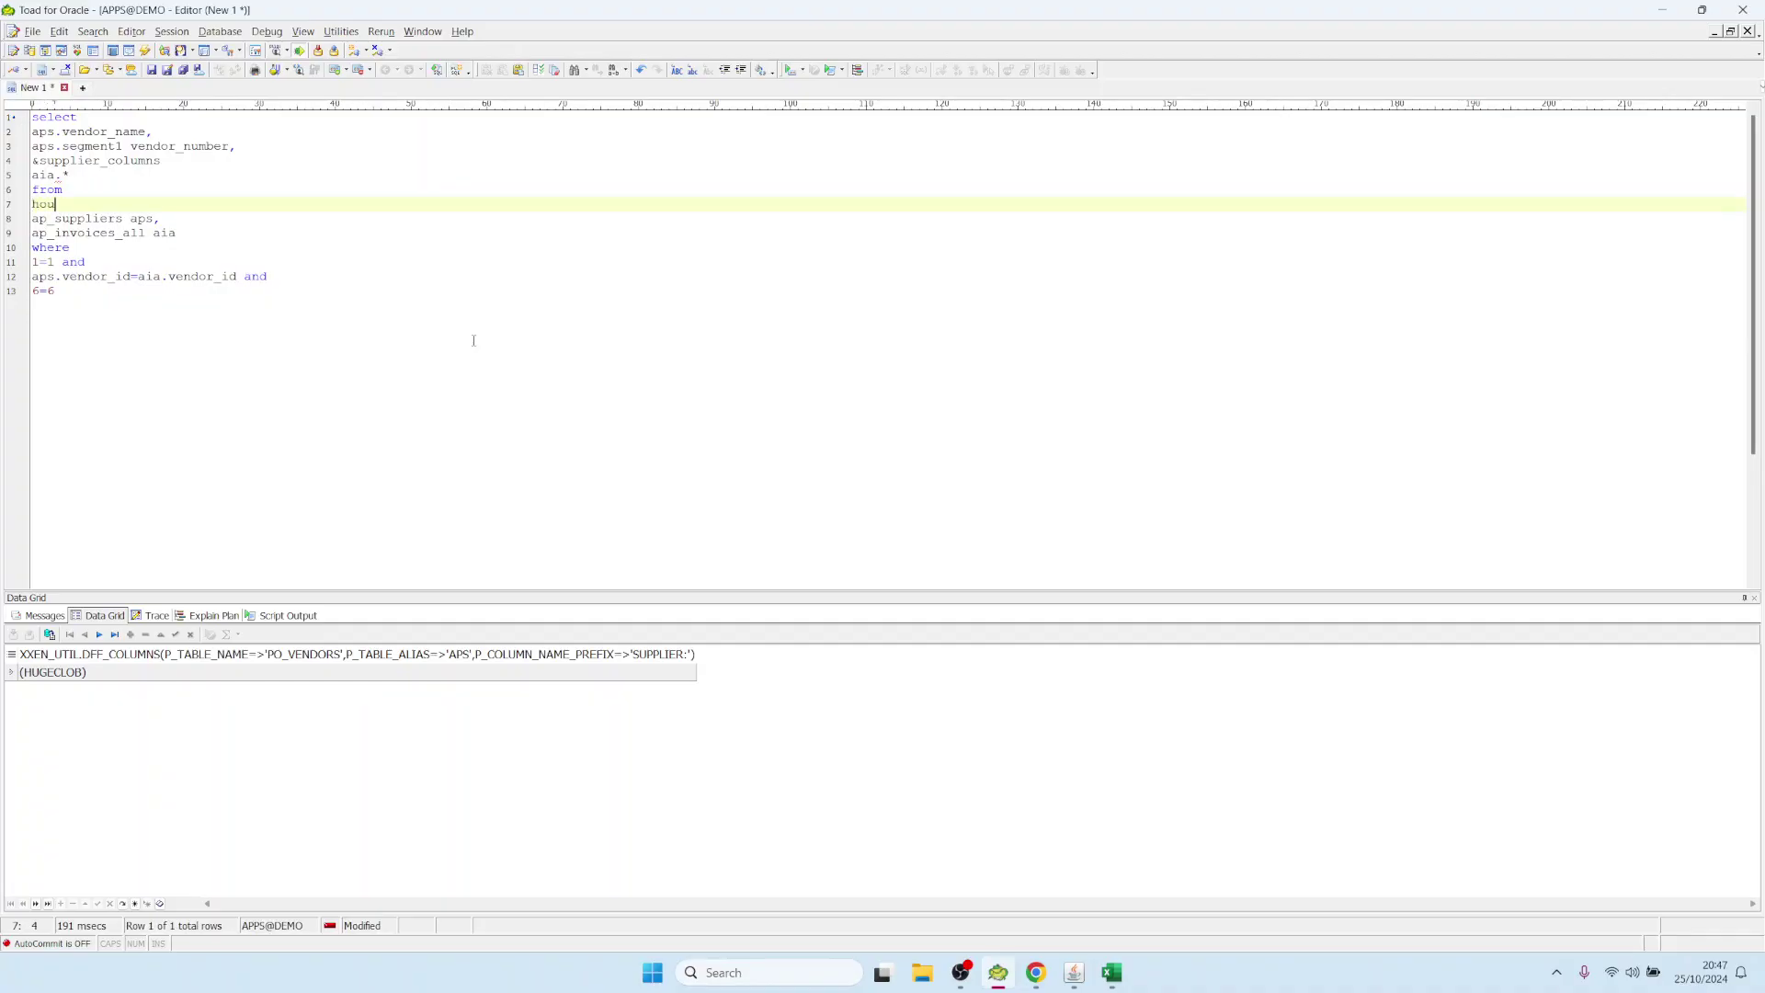
Add the join condition hou.organization_id=aia.org_id and below the 1=1 line in the where clause
{"action": "key", "text": "Down"}
{"action": "key", "text": "Down"}
{"action": "key", "text": "Down"}
{"action": "key", "text": "Down"}
{"action": "key", "text": "End"}
{"action": "key", "text": "Return"}
{"action": "type", "text": "hou."}
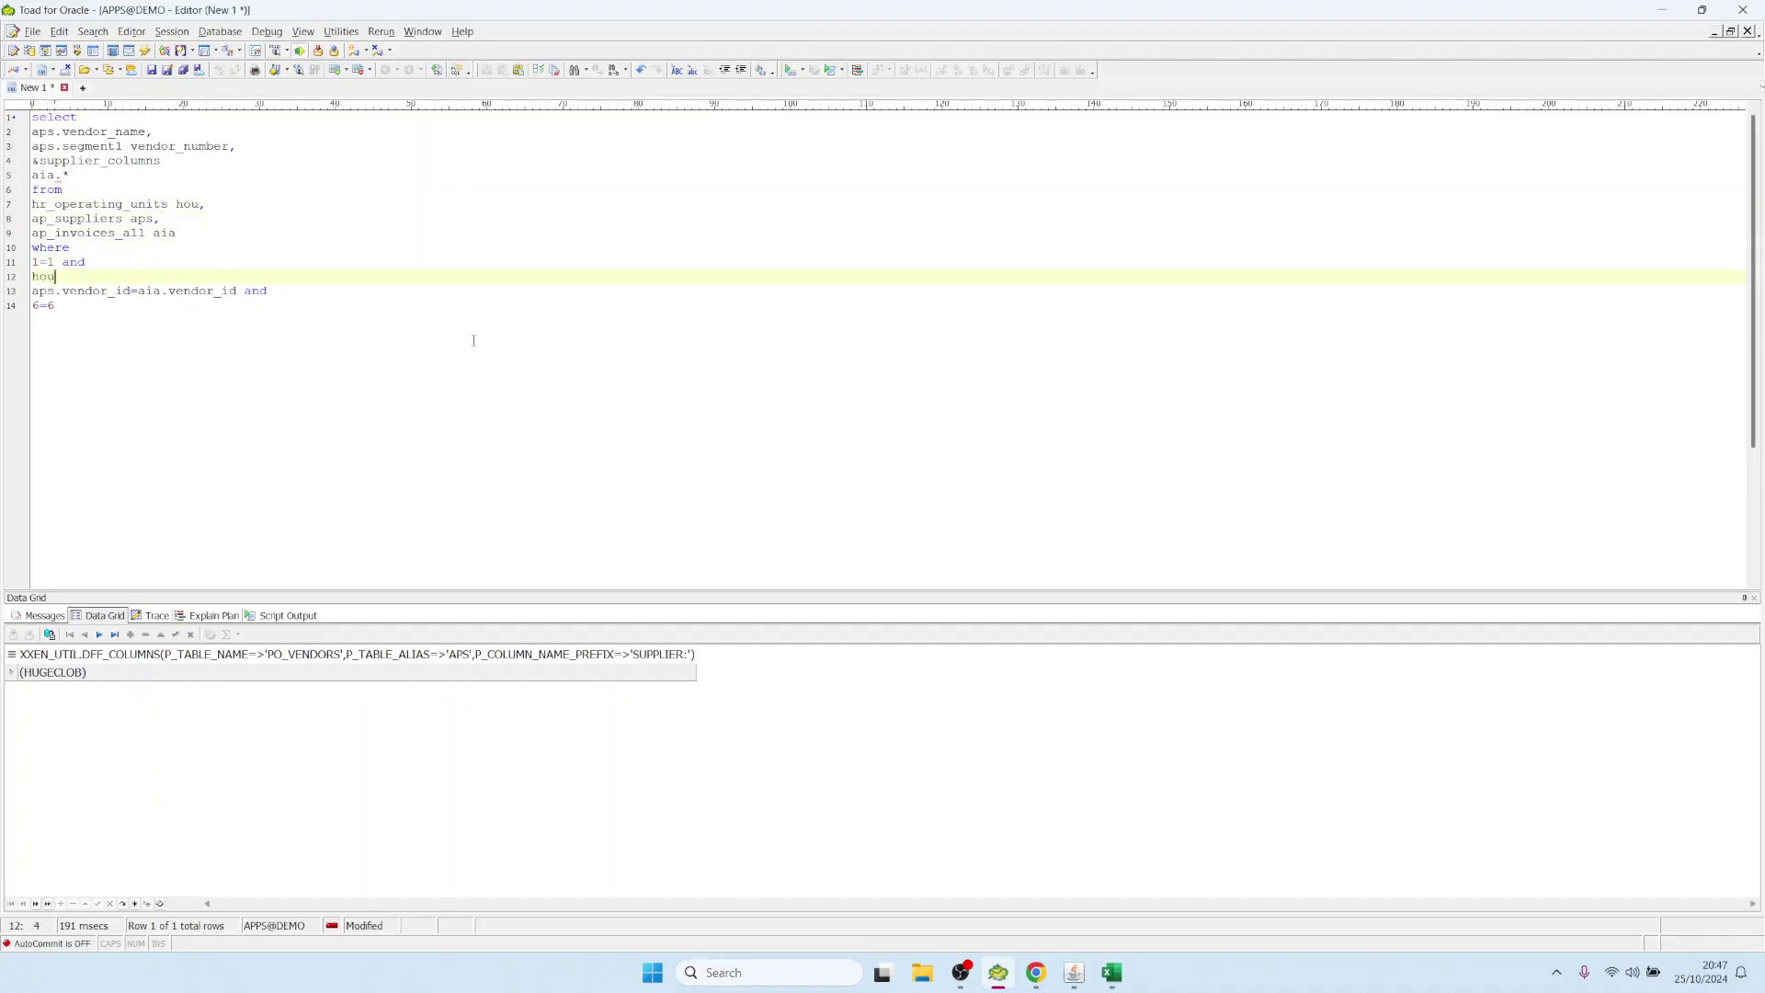
{"action": "type", "text": "org"}
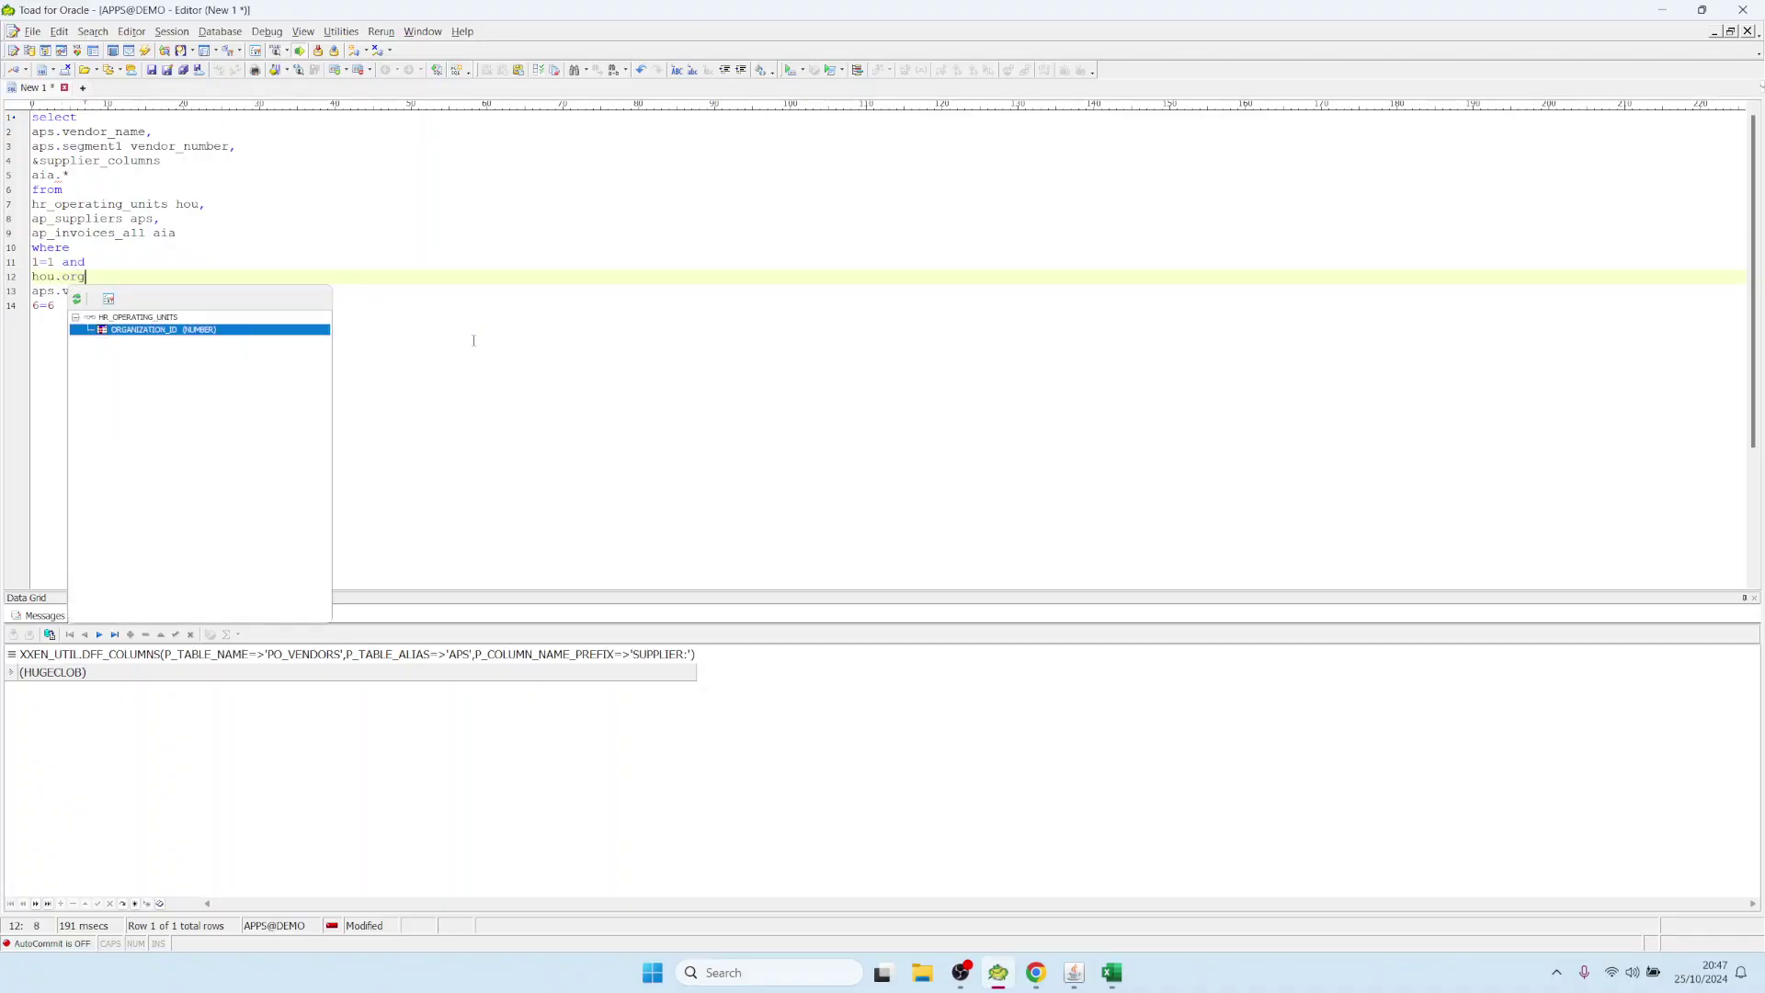
{"action": "key", "text": "Return"}
{"action": "type", "text": "=ap"}
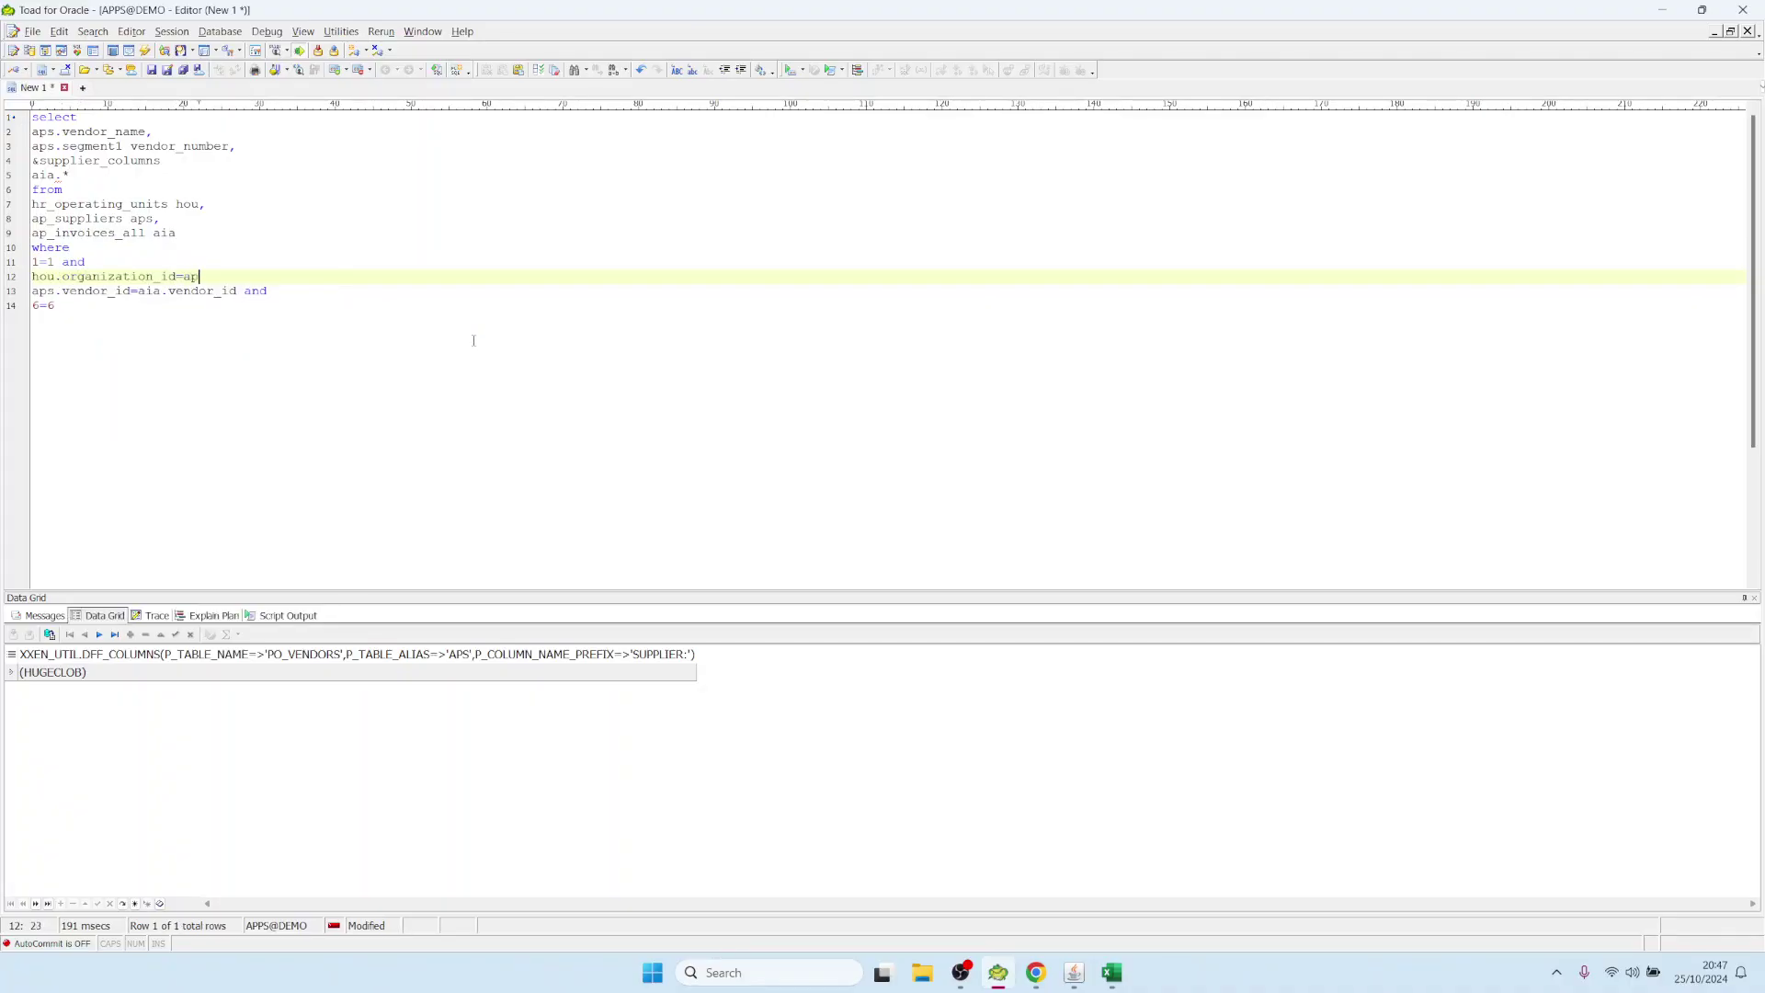
{"action": "type", "text": "s.or"}
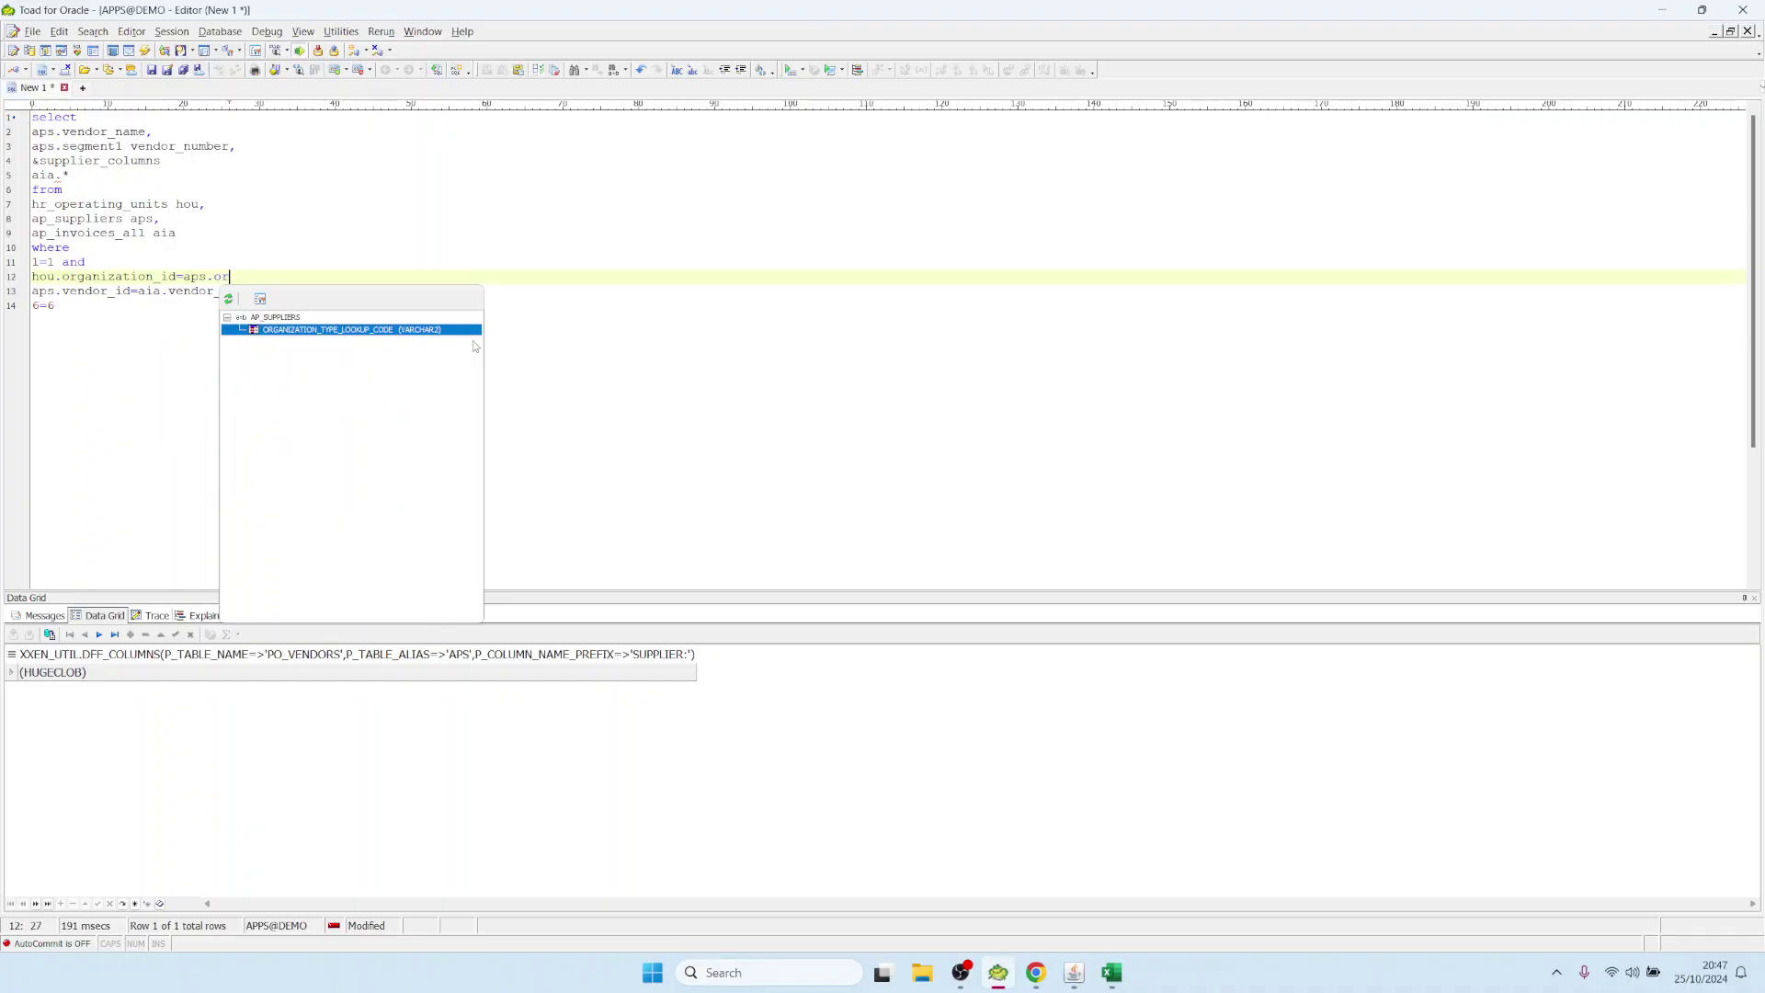
{"action": "key", "text": "BackSpace"}
{"action": "key", "text": "BackSpace"}
{"action": "key", "text": "BackSpace"}
{"action": "key", "text": "BackSpace"}
{"action": "key", "text": "BackSpace"}
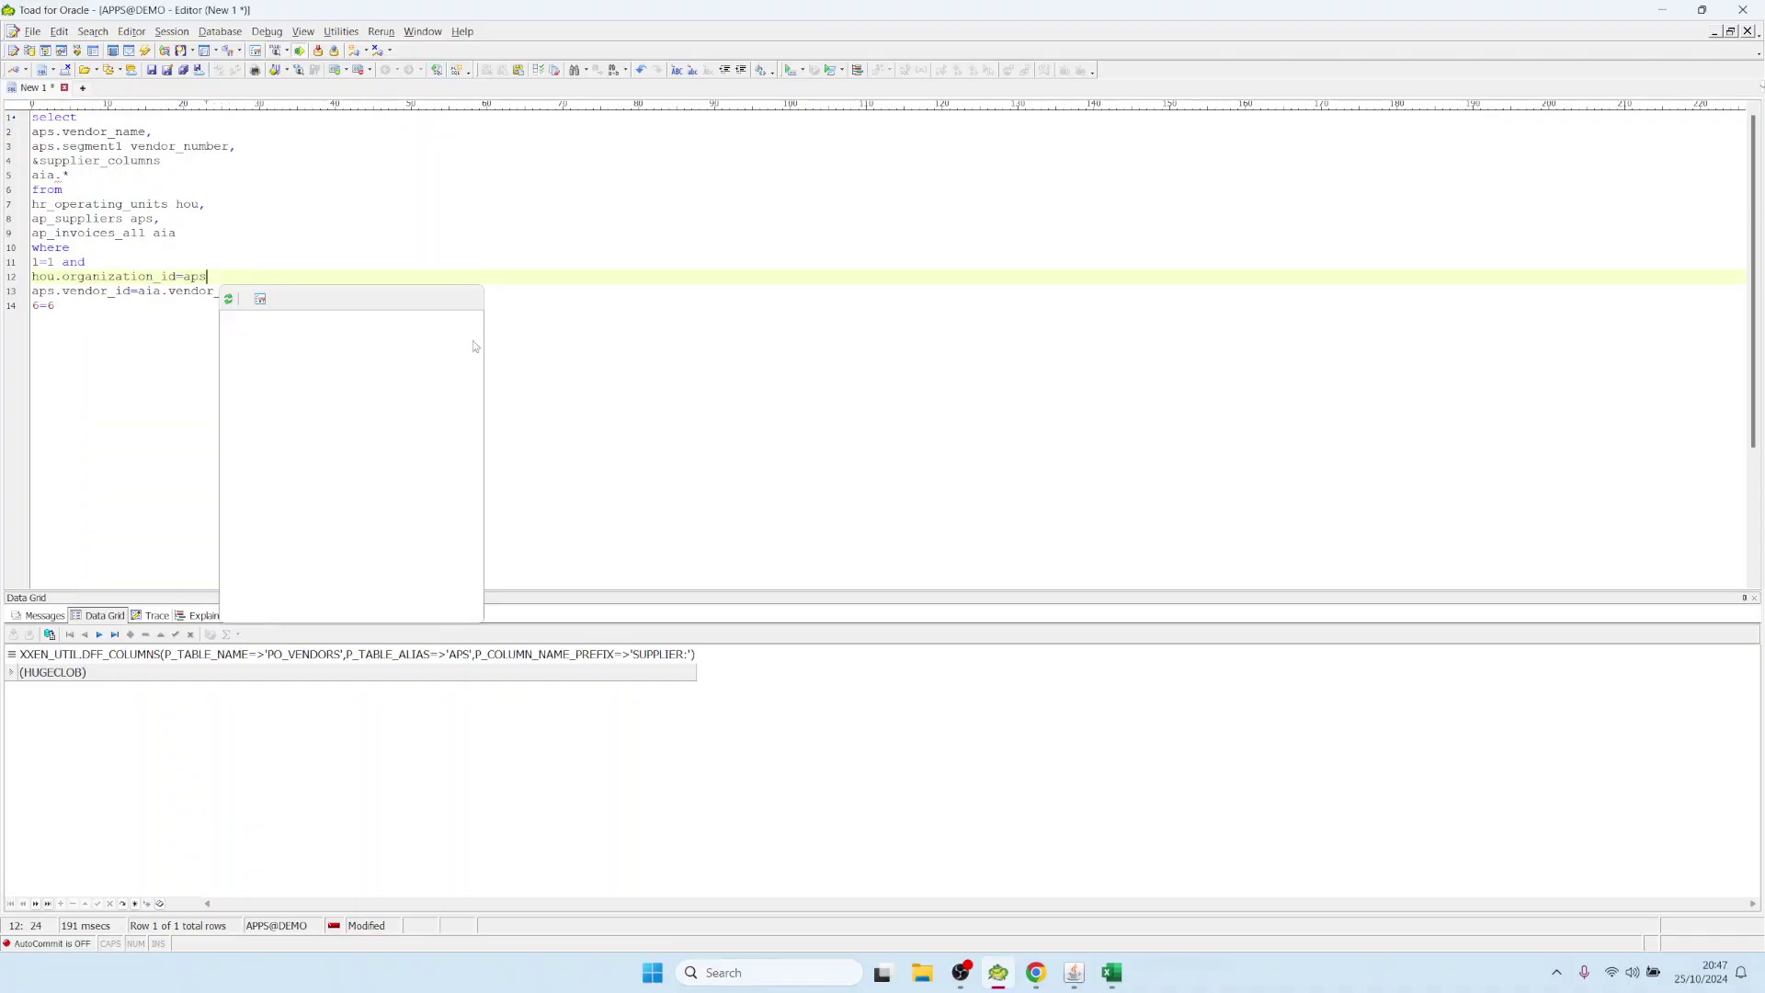
{"action": "type", "text": "ia."}
{"action": "type", "text": "or"}
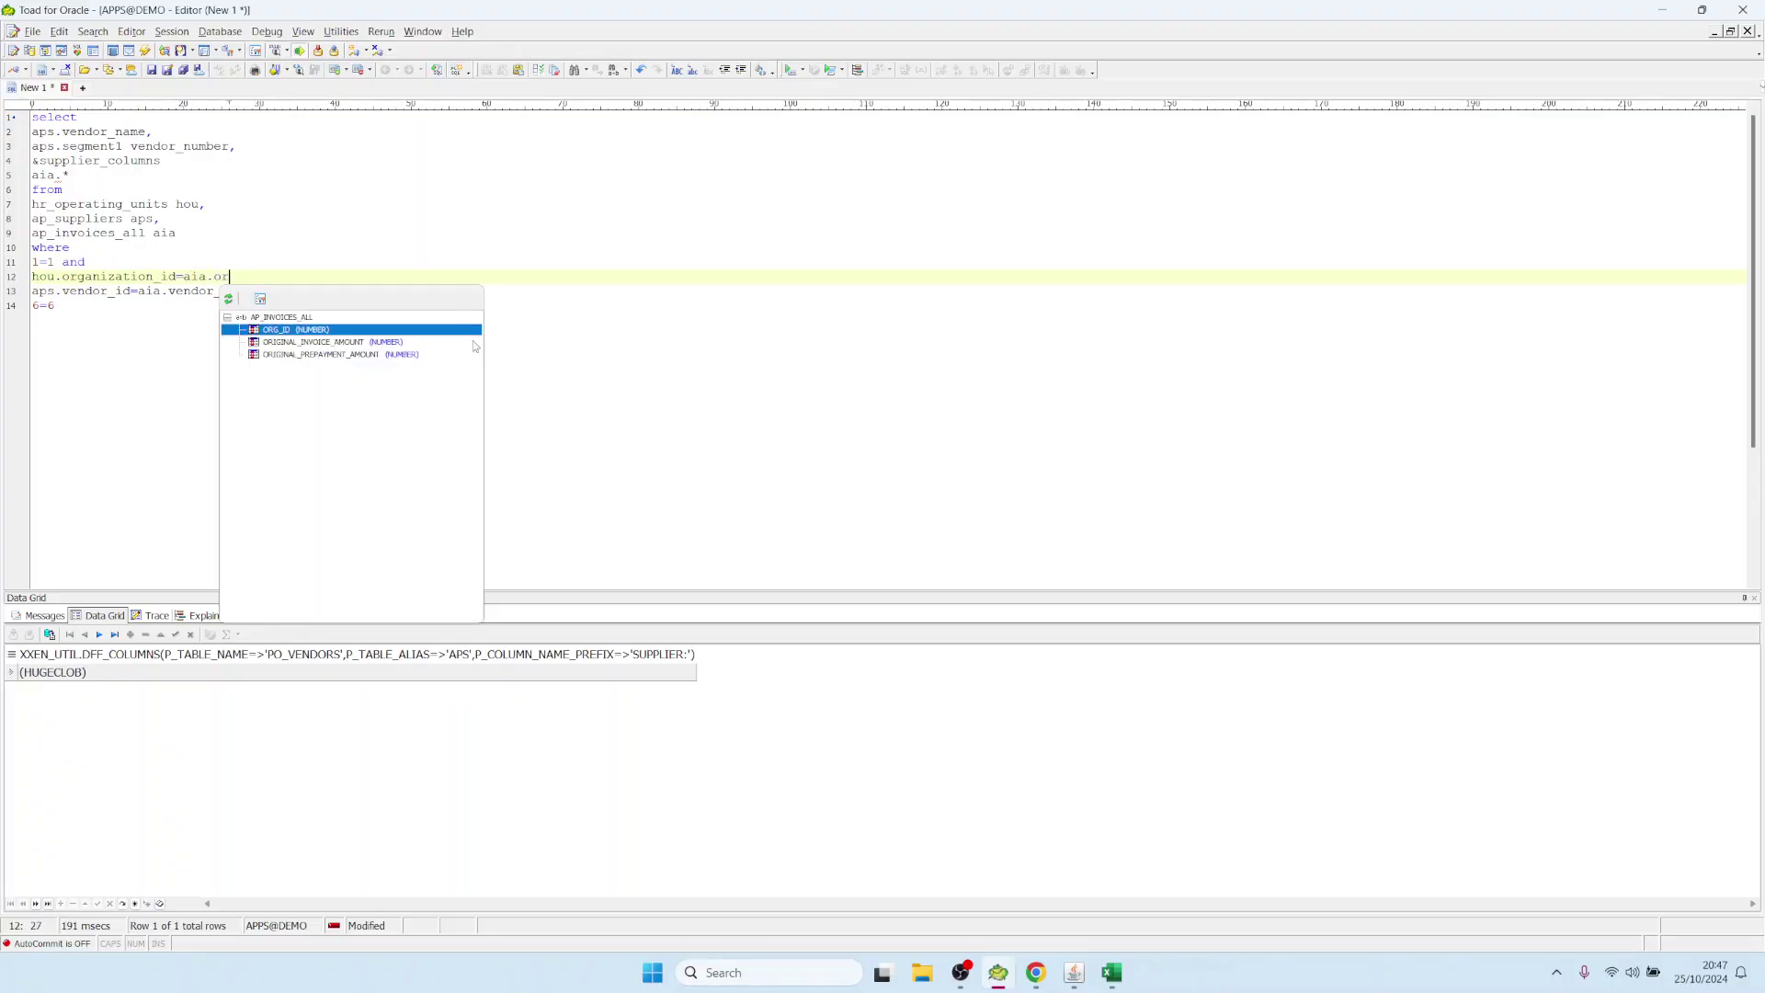
{"action": "type", "text": "g_id and"}
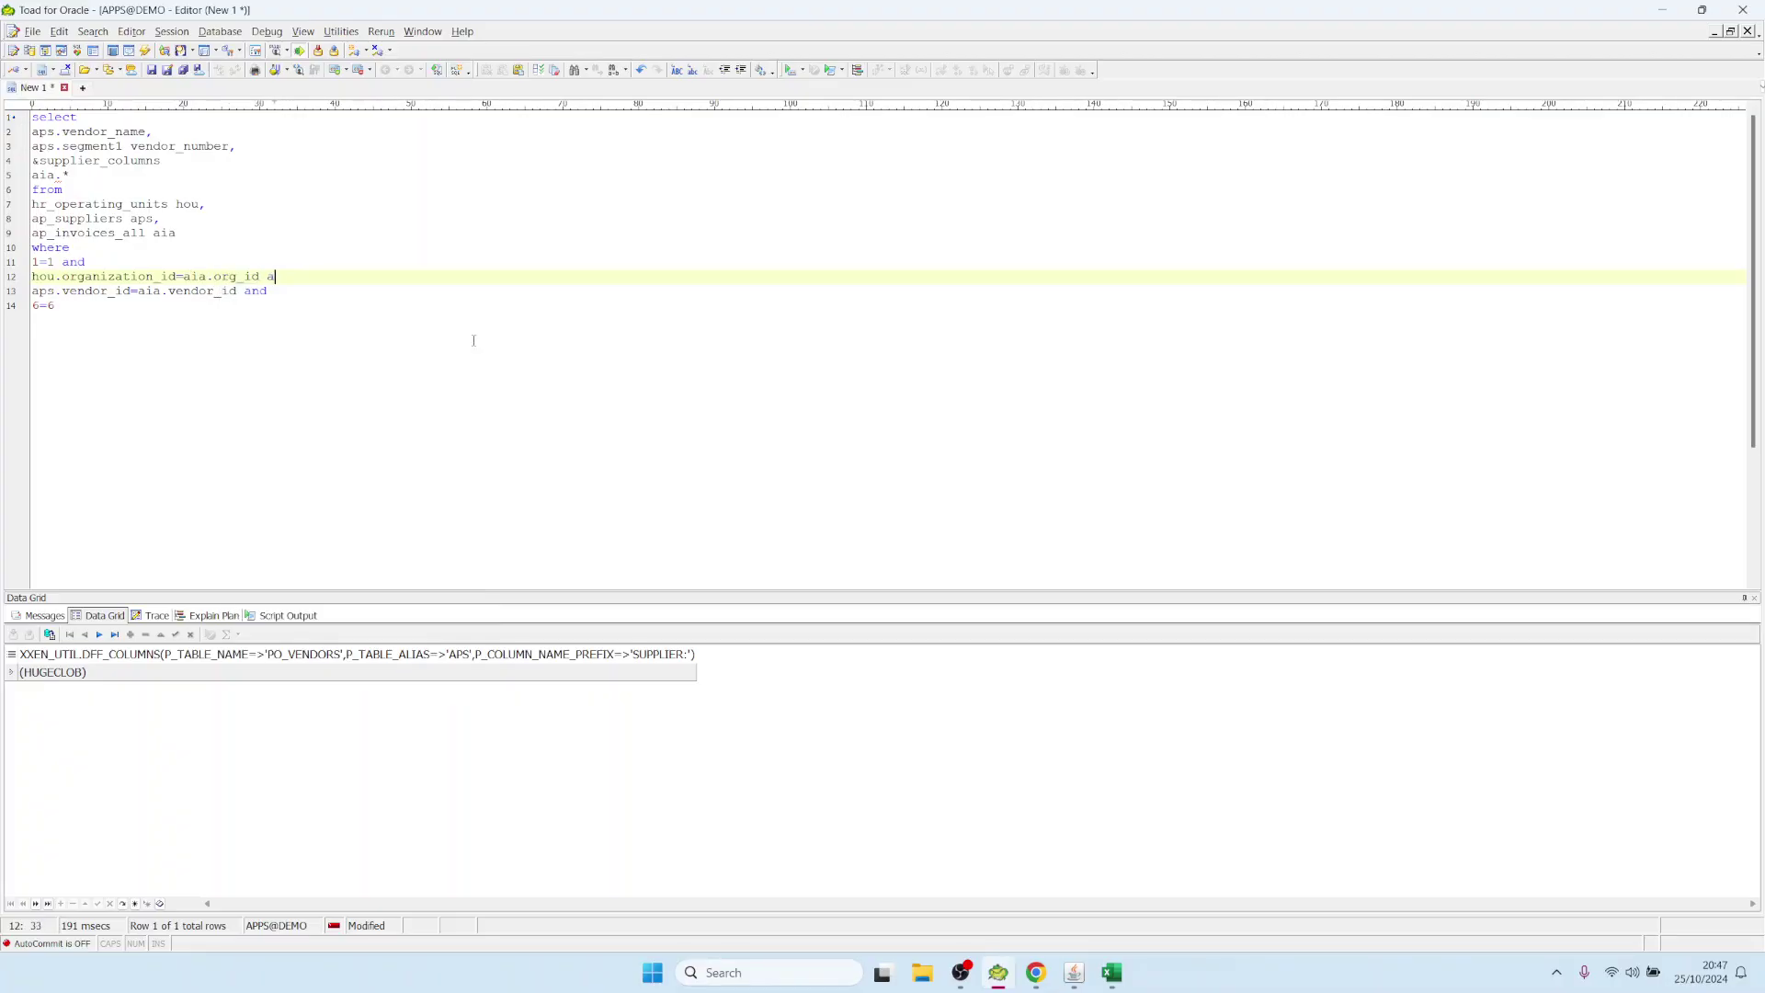
Copy the entire extended query from Toad and replace the AP Test report's SQL in Oracle Applications with it
{"action": "key", "text": "Down"}
{"action": "key", "text": "Down"}
{"action": "key", "text": "shift+Up"}
{"action": "key", "text": "shift+Up"}
{"action": "key", "text": "shift+Up"}
{"action": "key", "text": "shift+Up"}
{"action": "key", "text": "shift+Up"}
{"action": "key", "text": "shift+Up"}
{"action": "key", "text": "shift+Up"}
{"action": "key", "text": "shift+Up"}
{"action": "key", "text": "shift+Up"}
{"action": "key", "text": "shift+Up"}
{"action": "key", "text": "shift+Up"}
{"action": "key", "text": "shift+Up"}
{"action": "key", "text": "shift+Up"}
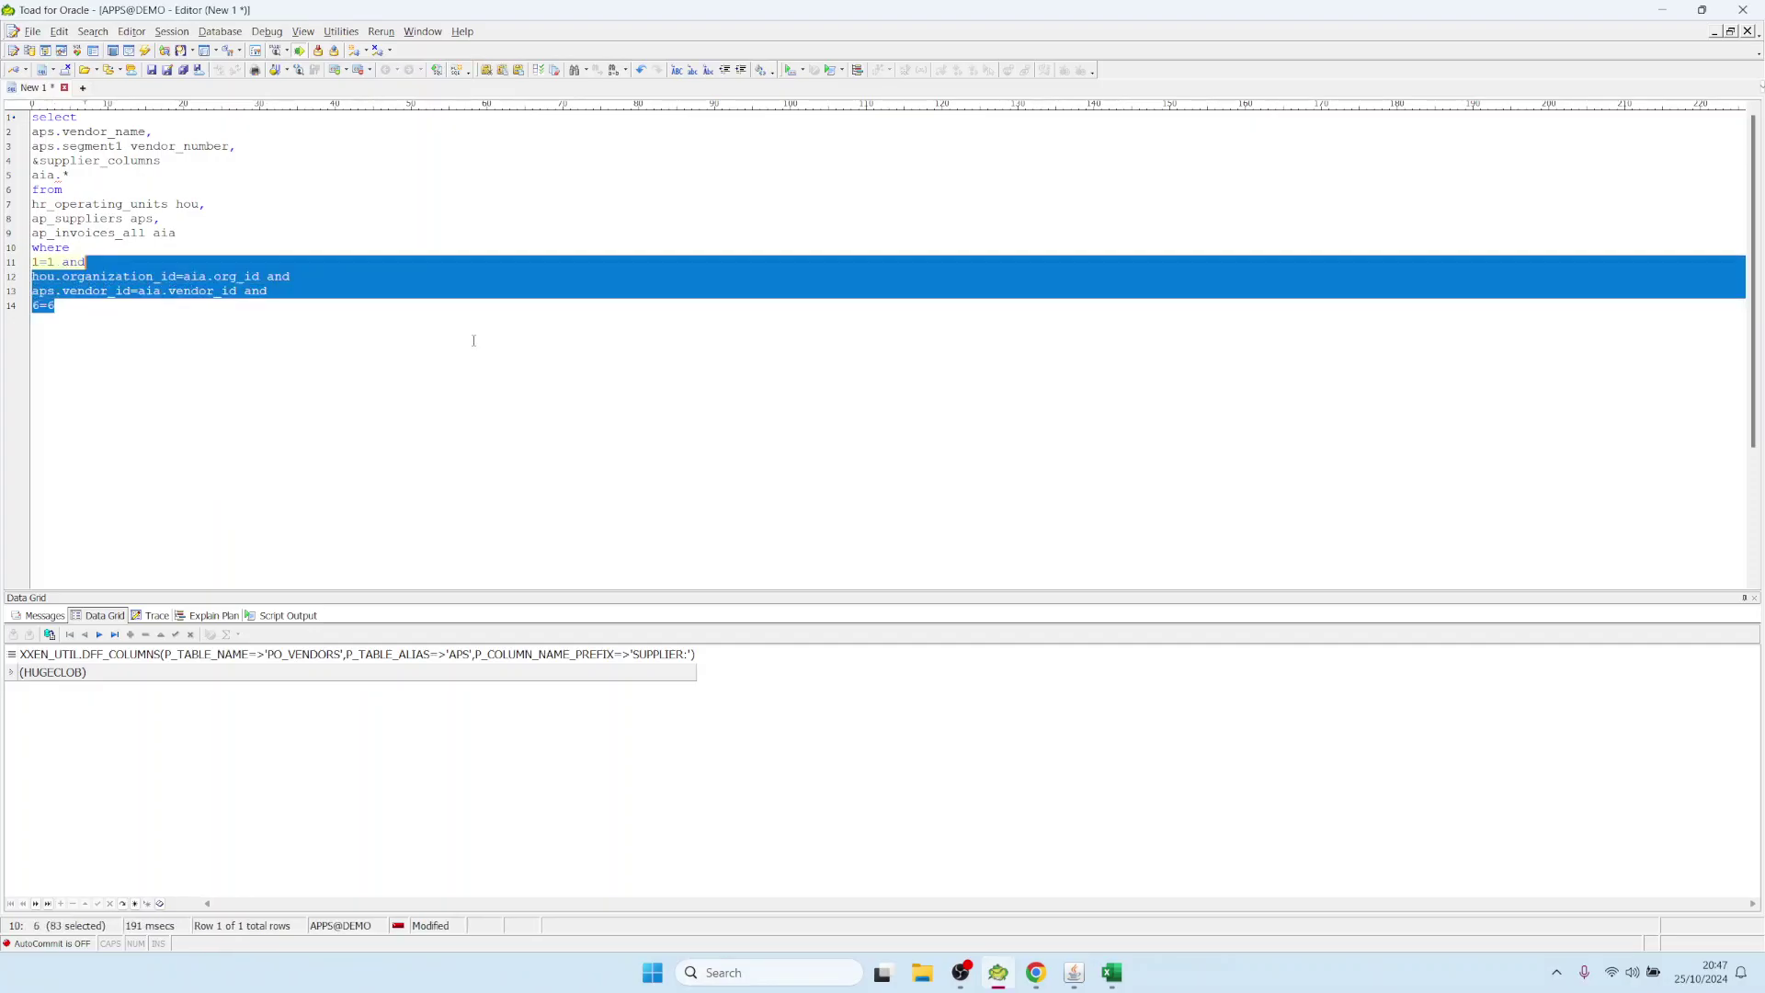
{"action": "key", "text": "shift+Home"}
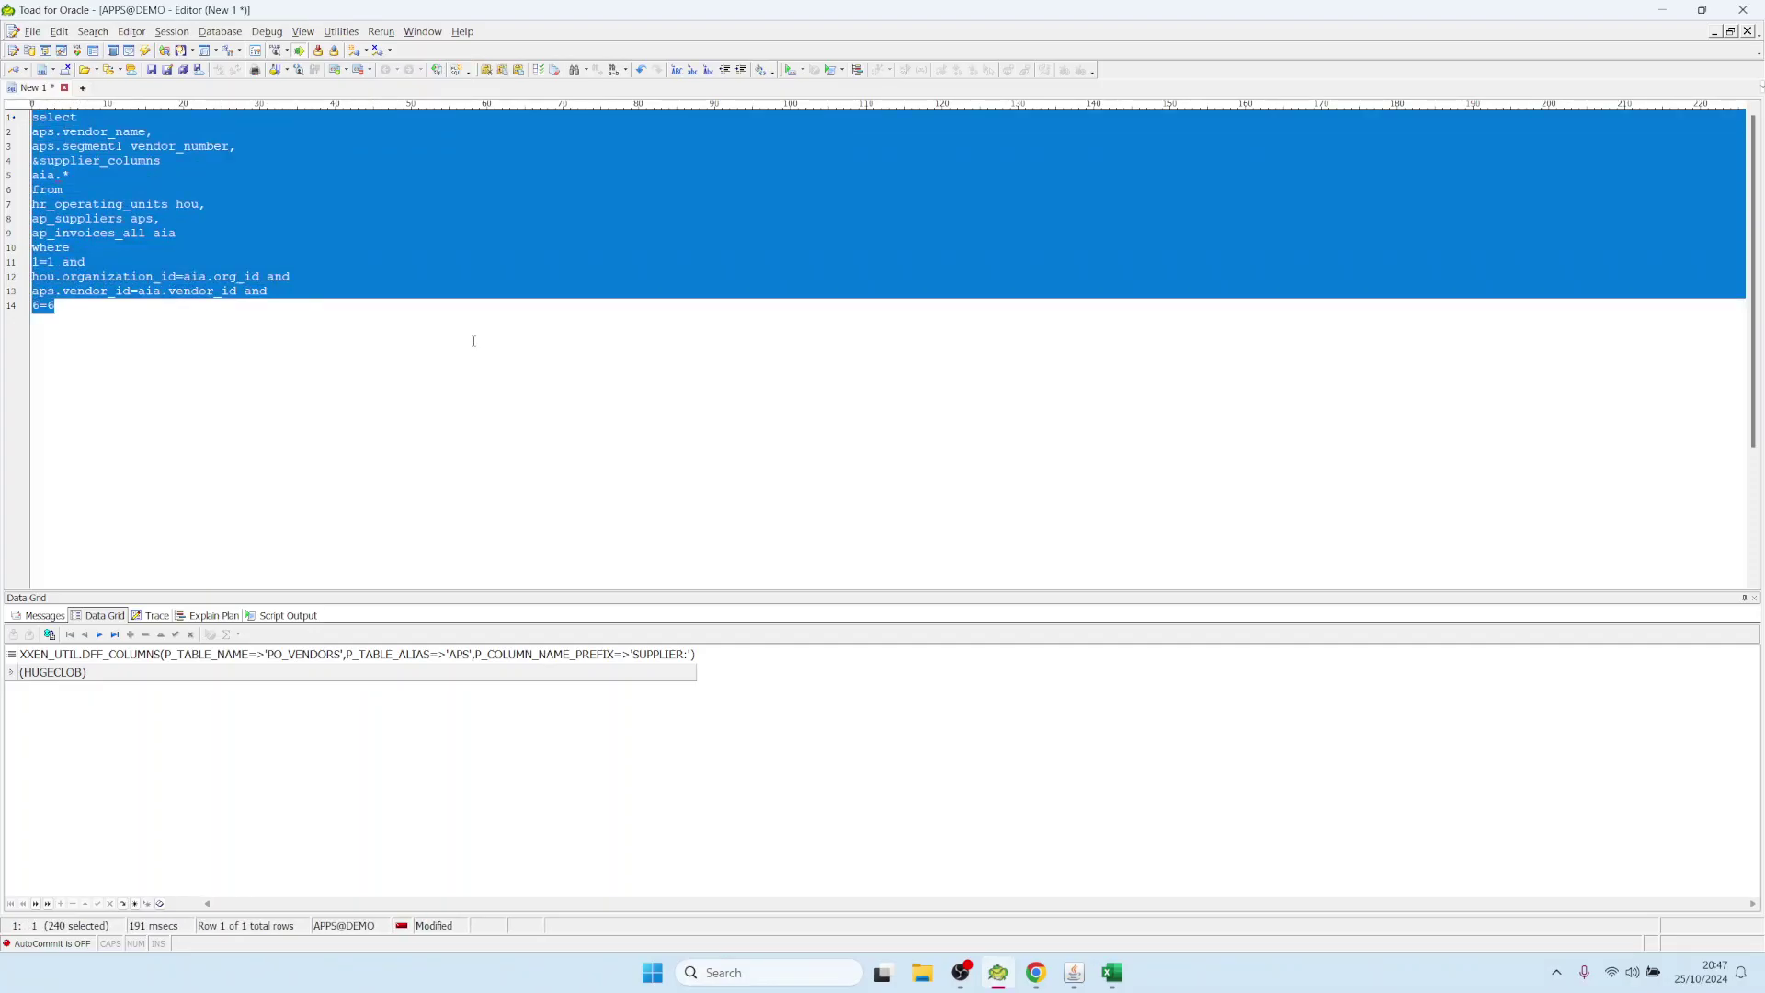
{"action": "left_click", "coordinate": [1074, 973]}
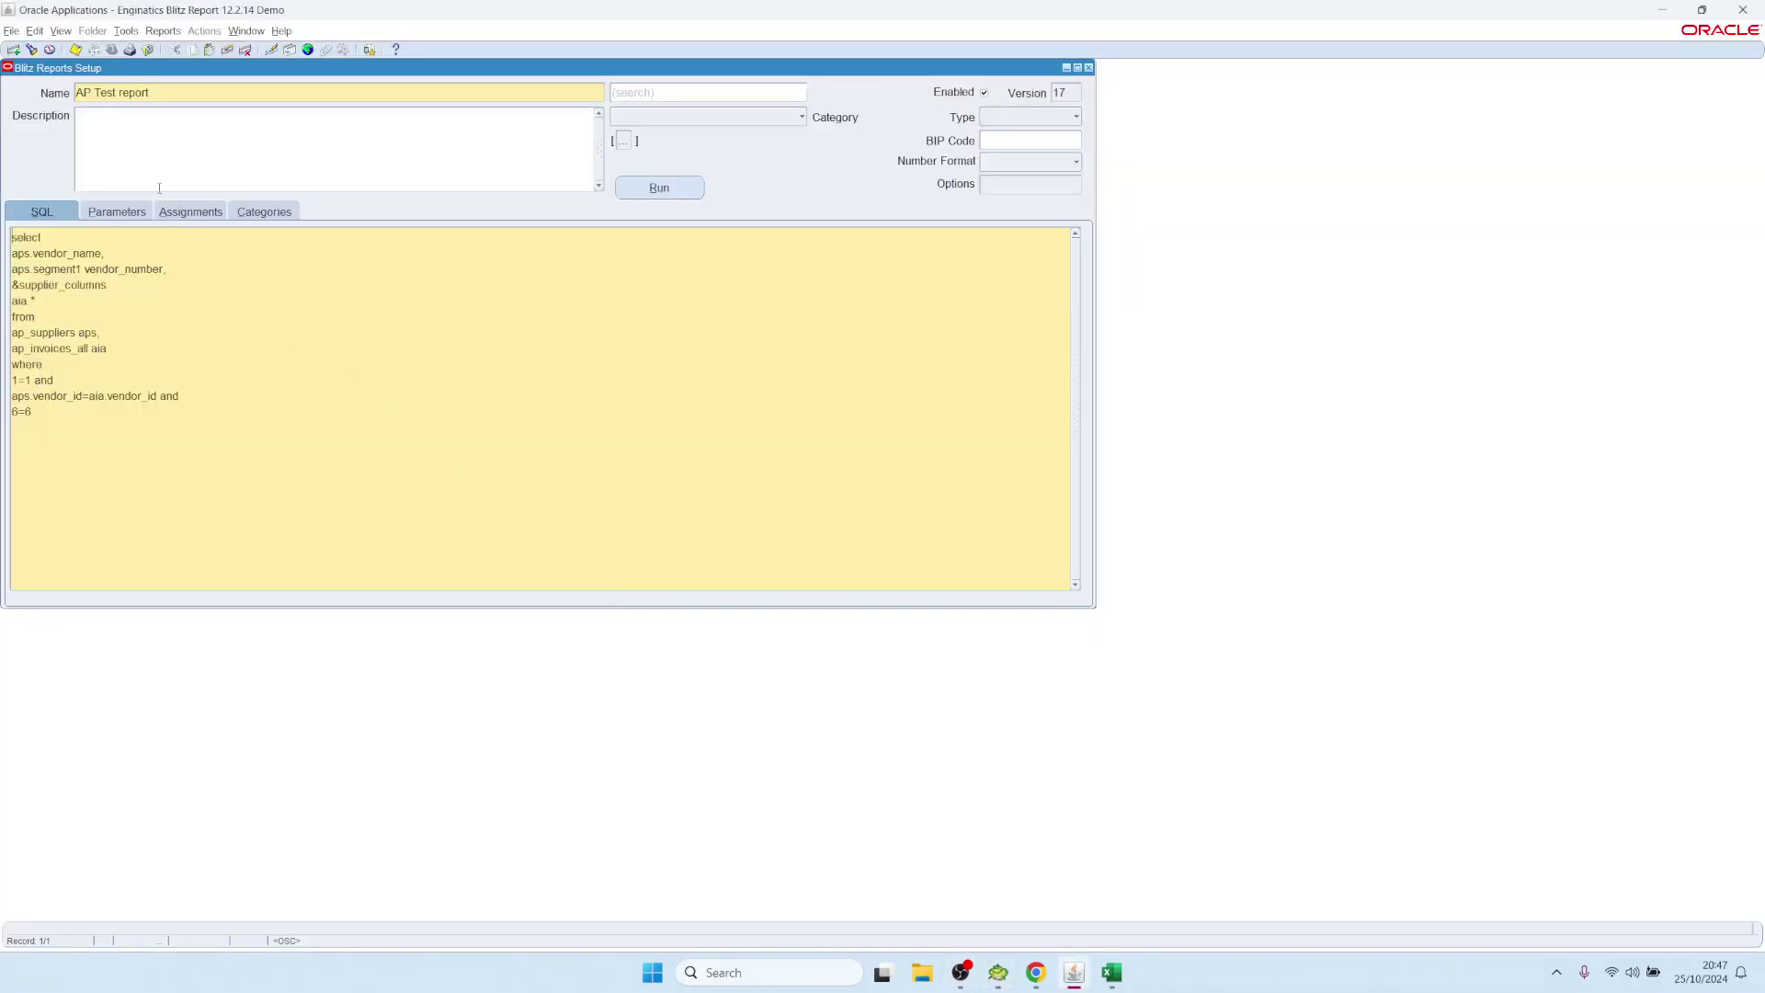
{"action": "key", "text": "ctrl+a"}
{"action": "key", "text": "ctrl+v"}
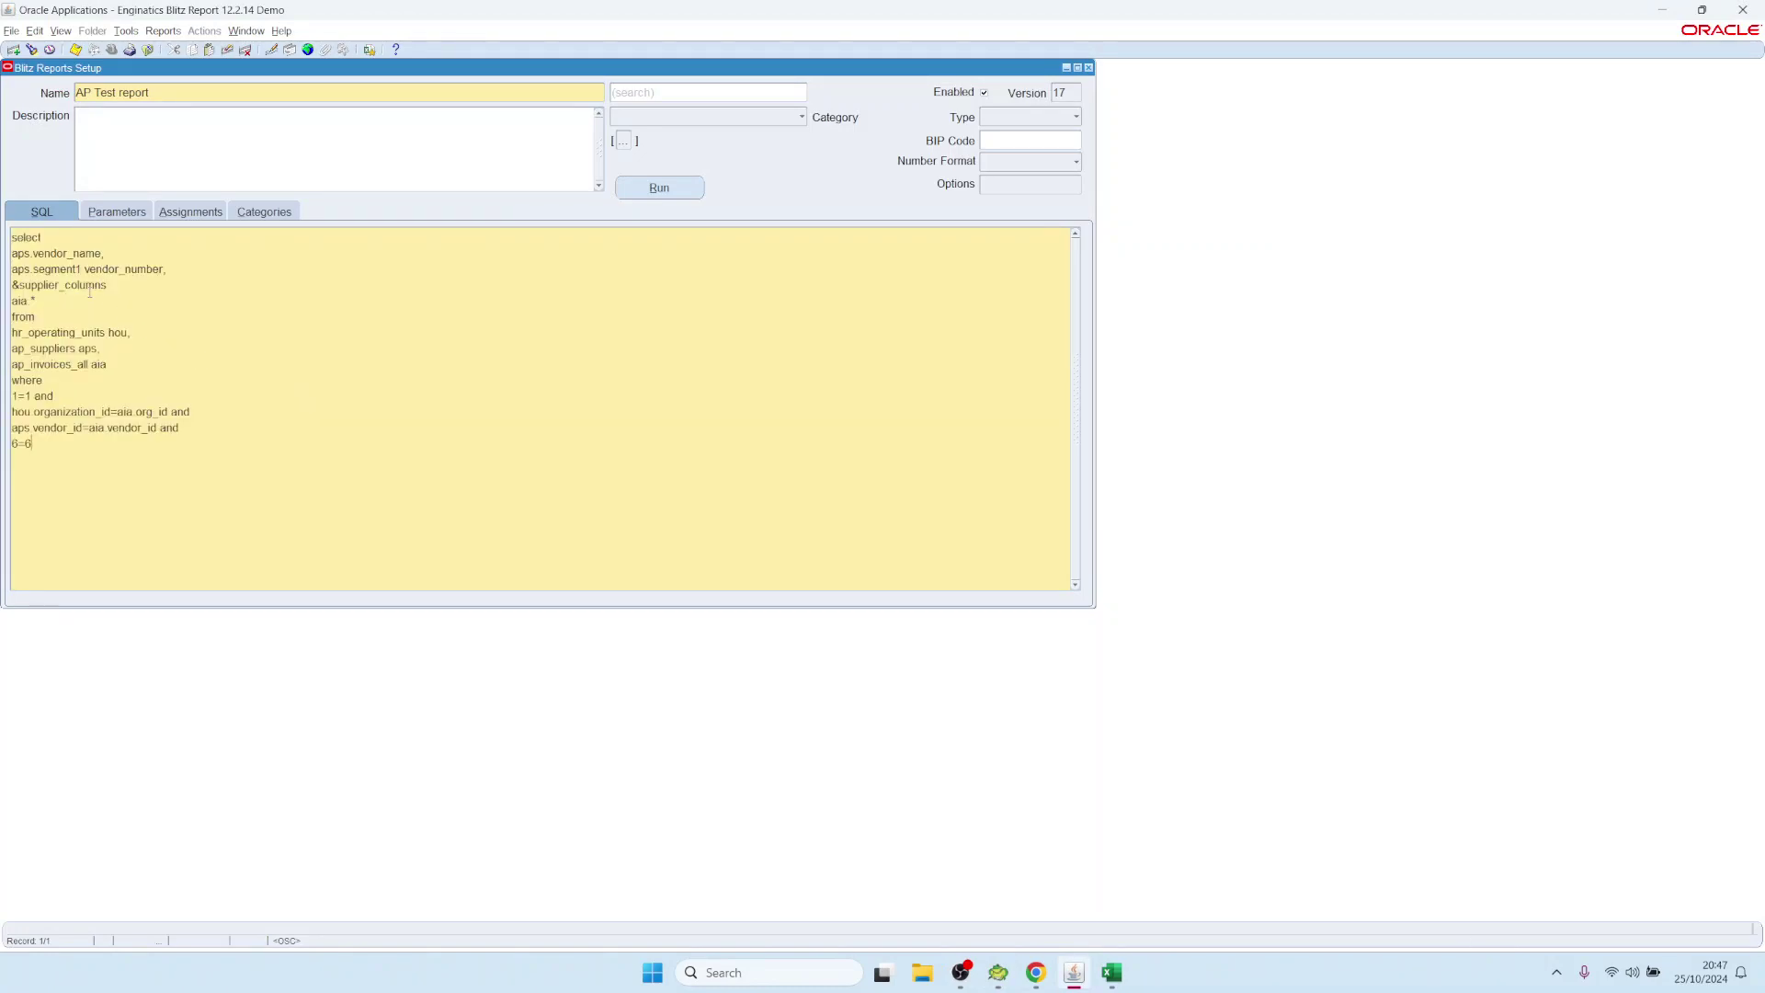
Add an Operating Unit parameter to the report by copying the one from AP Cash Requirement, with SQL text hou.name=:operating_unit
{"action": "left_click", "coordinate": [130, 213]}
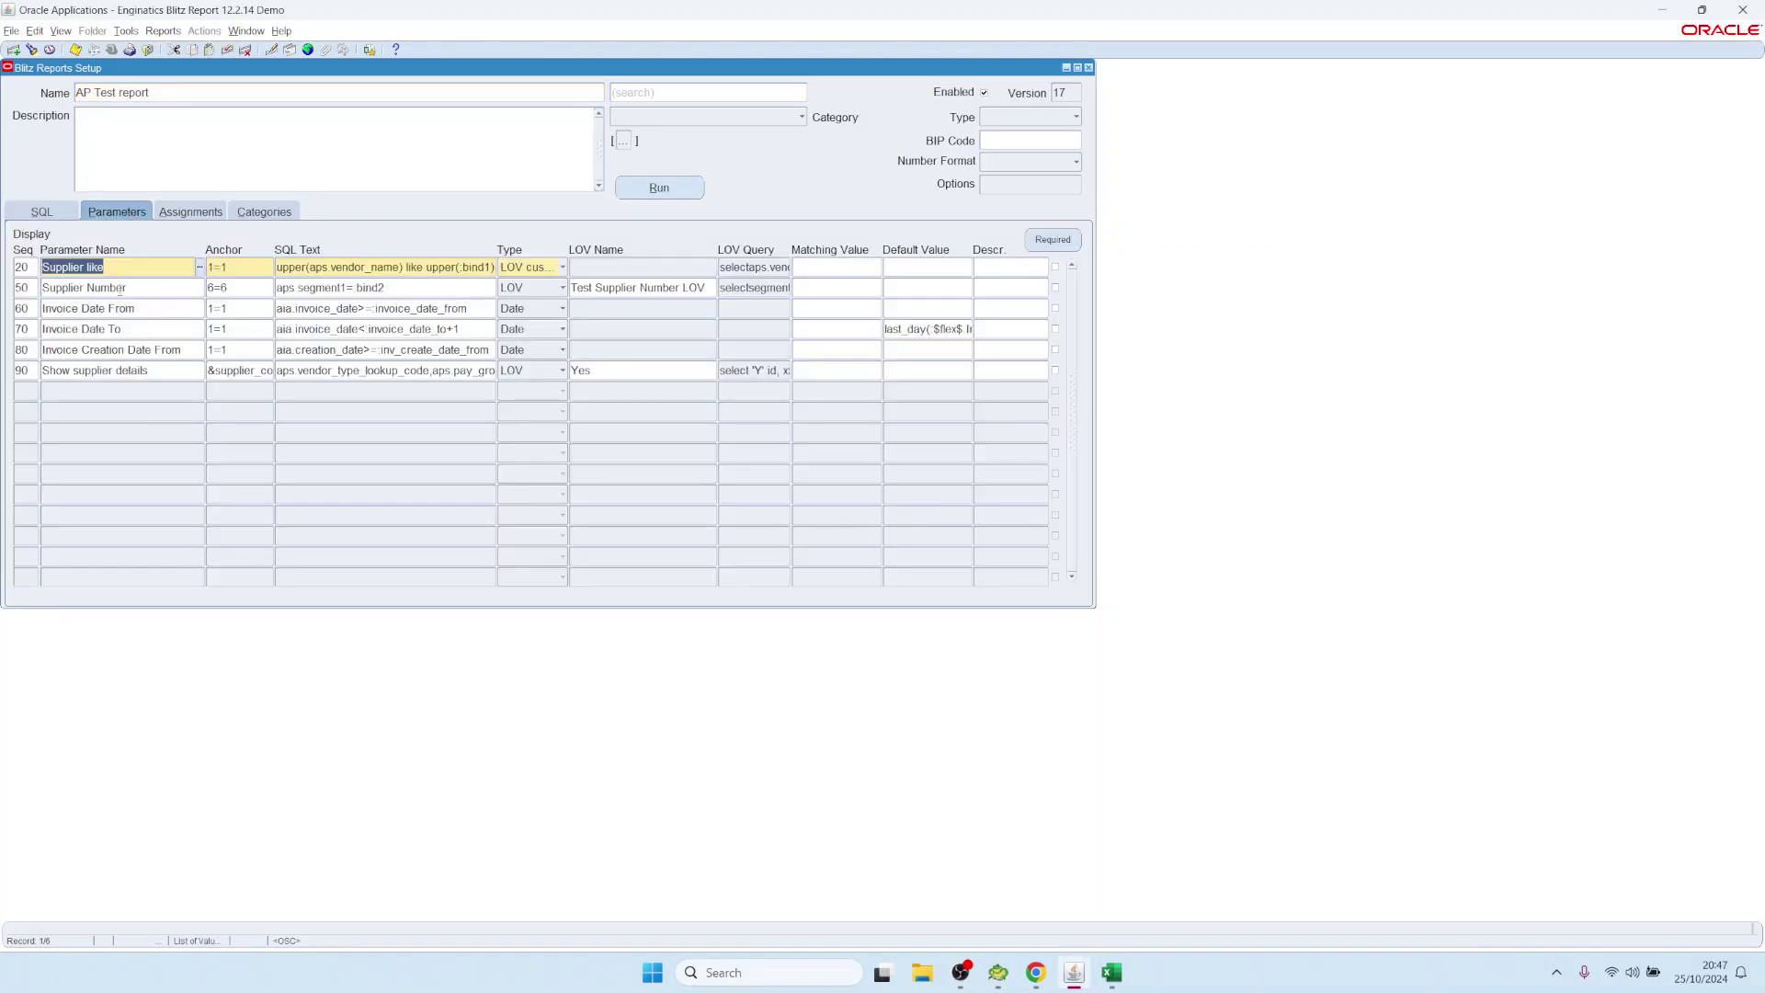
{"action": "left_click", "coordinate": [124, 370]}
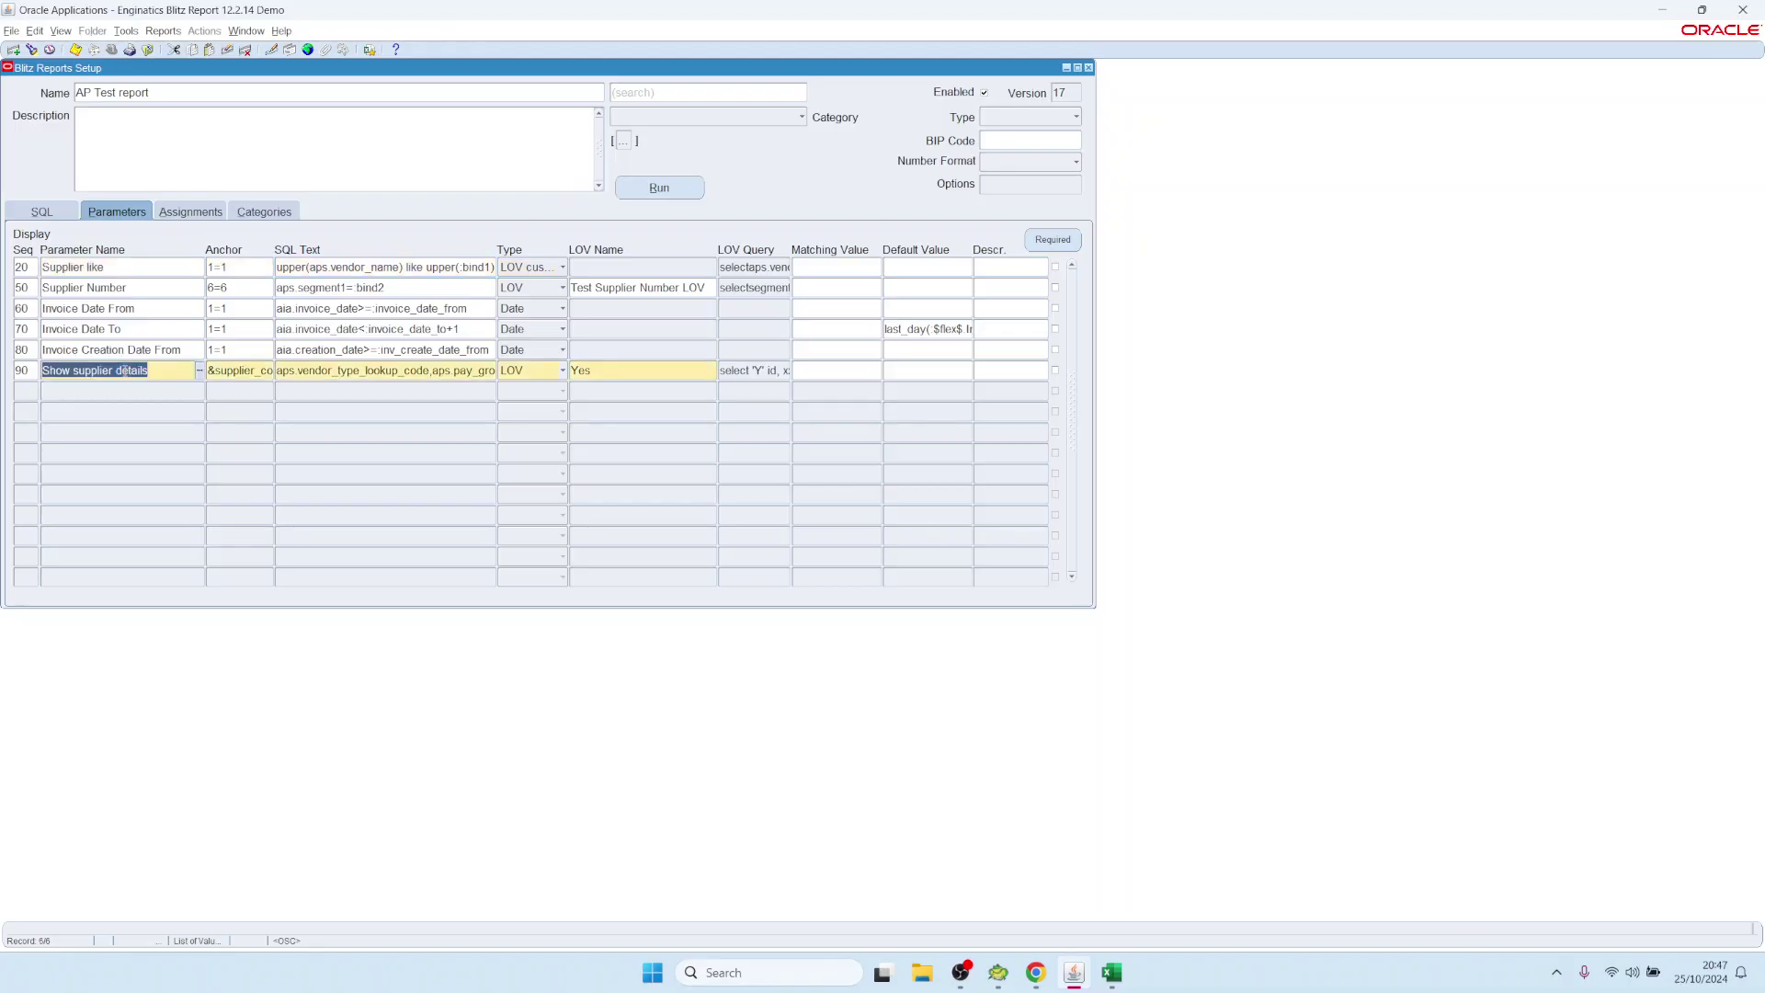
{"action": "key", "text": "Down"}
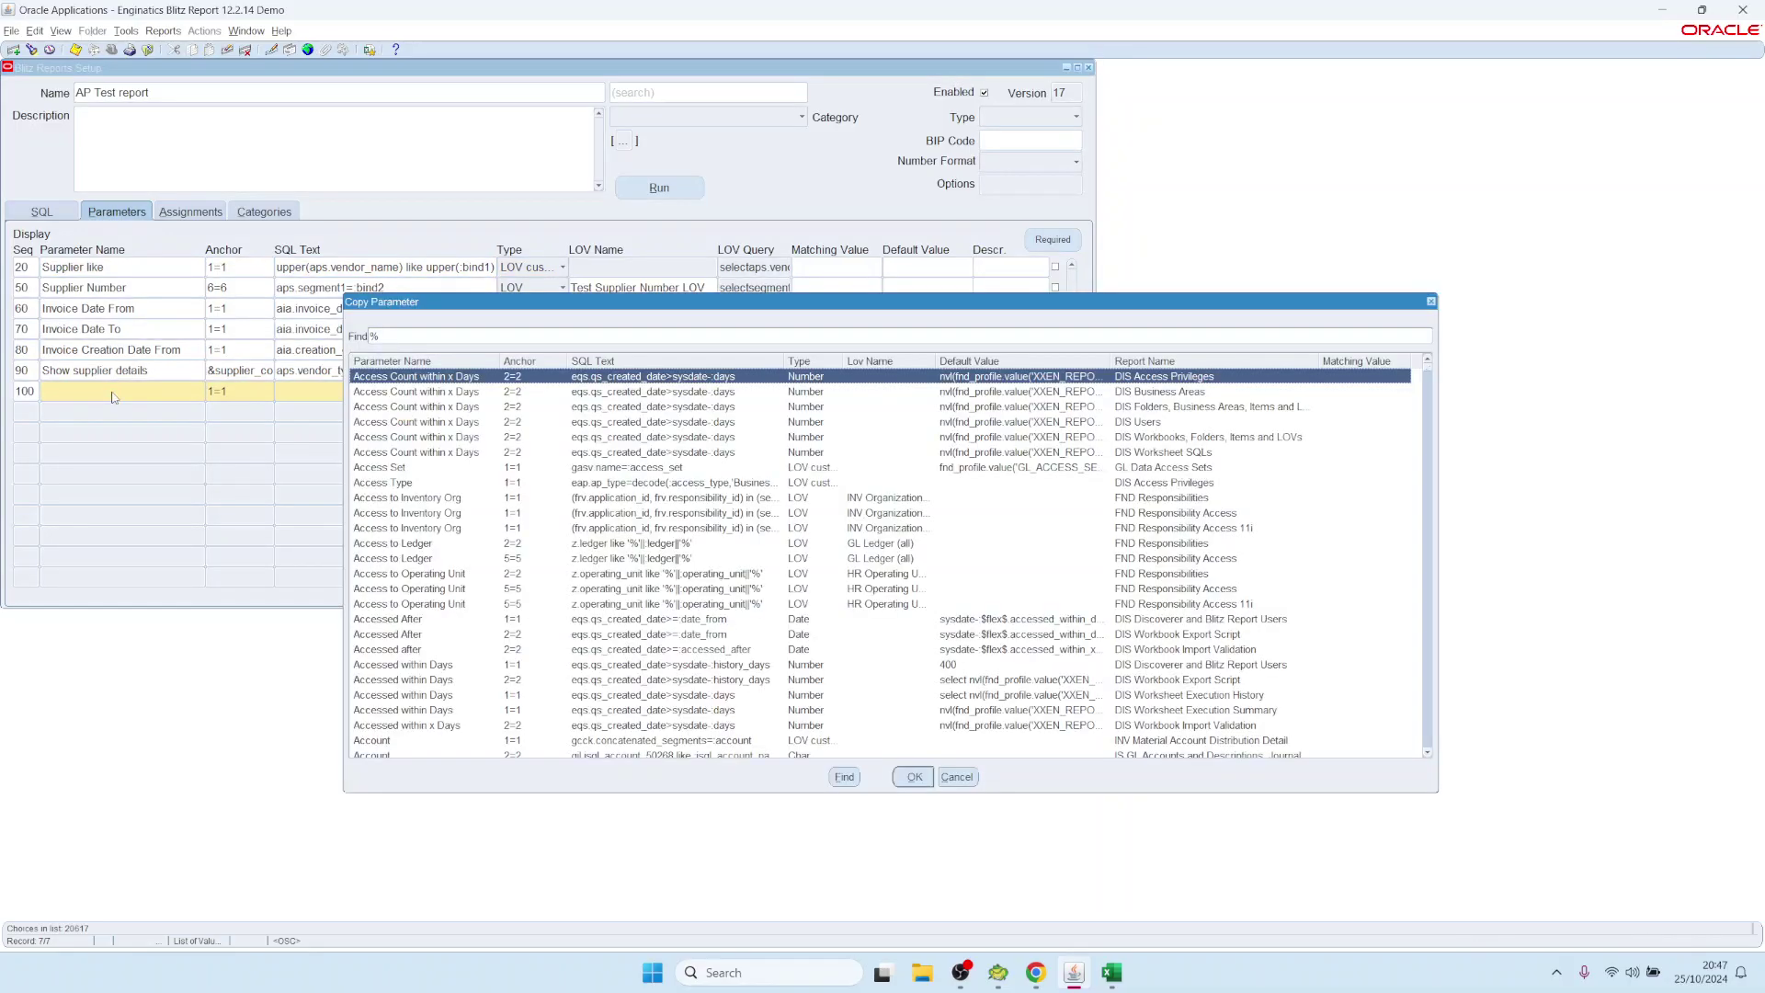
{"action": "type", "text": "ope"}
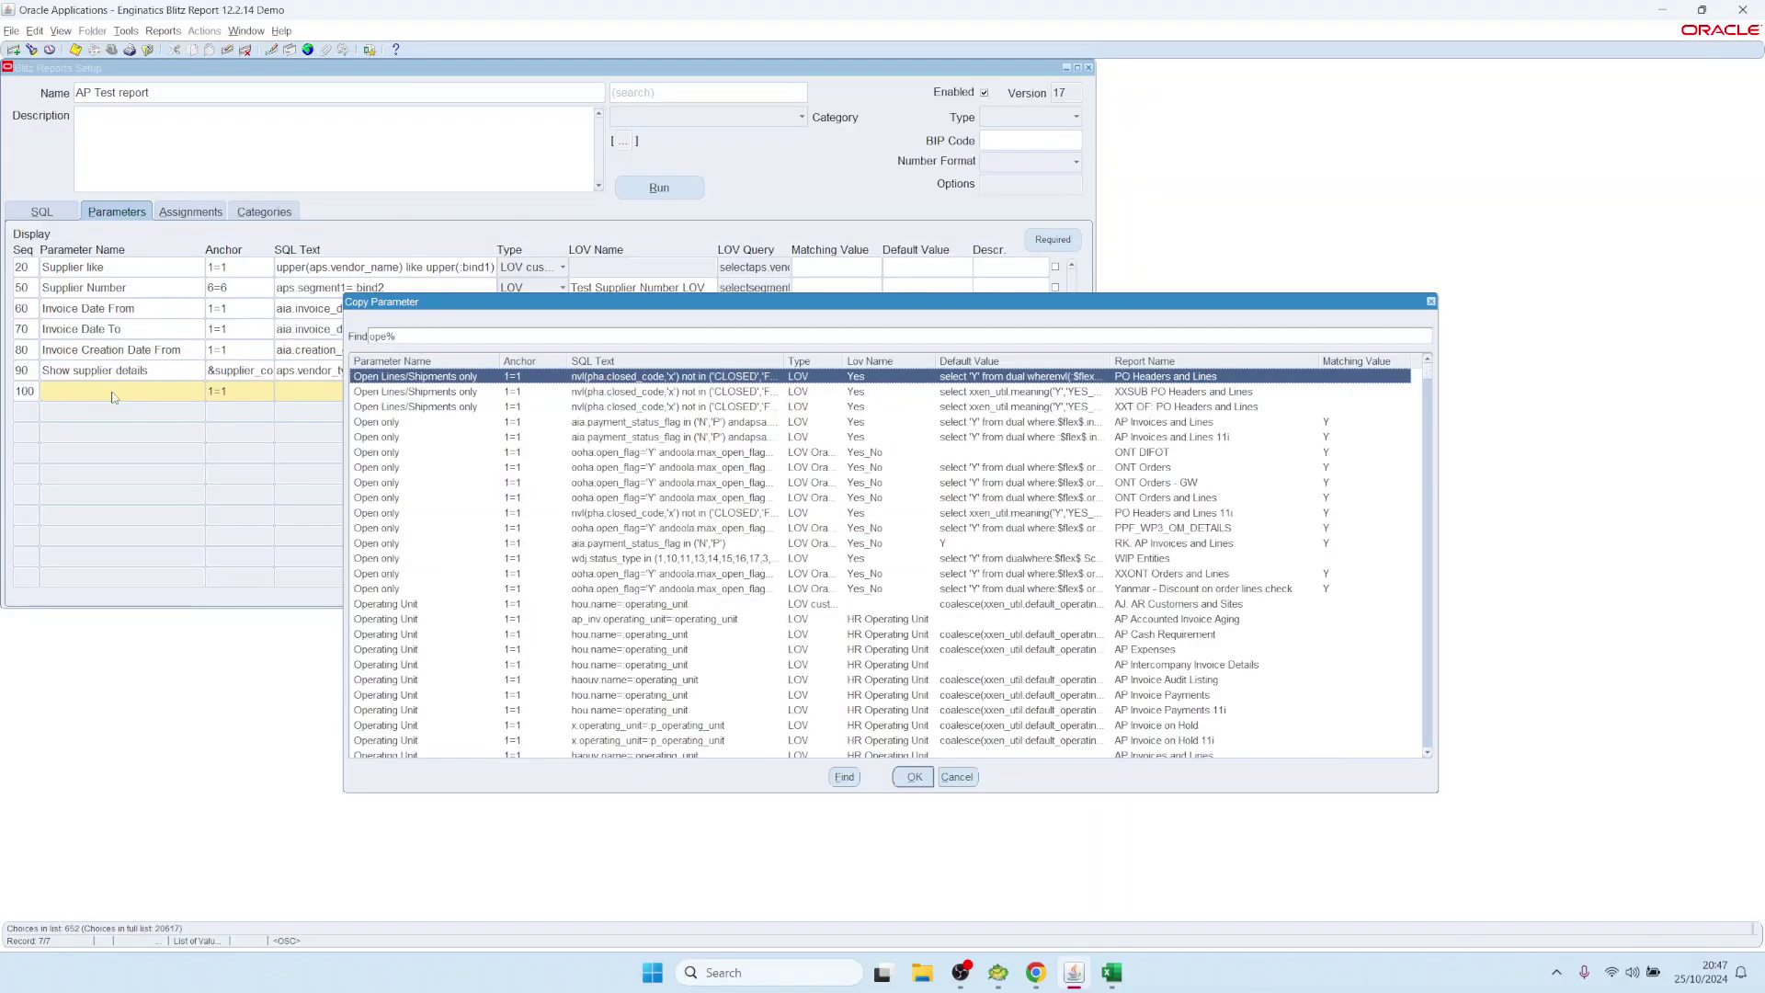
{"action": "type", "text": "rati"}
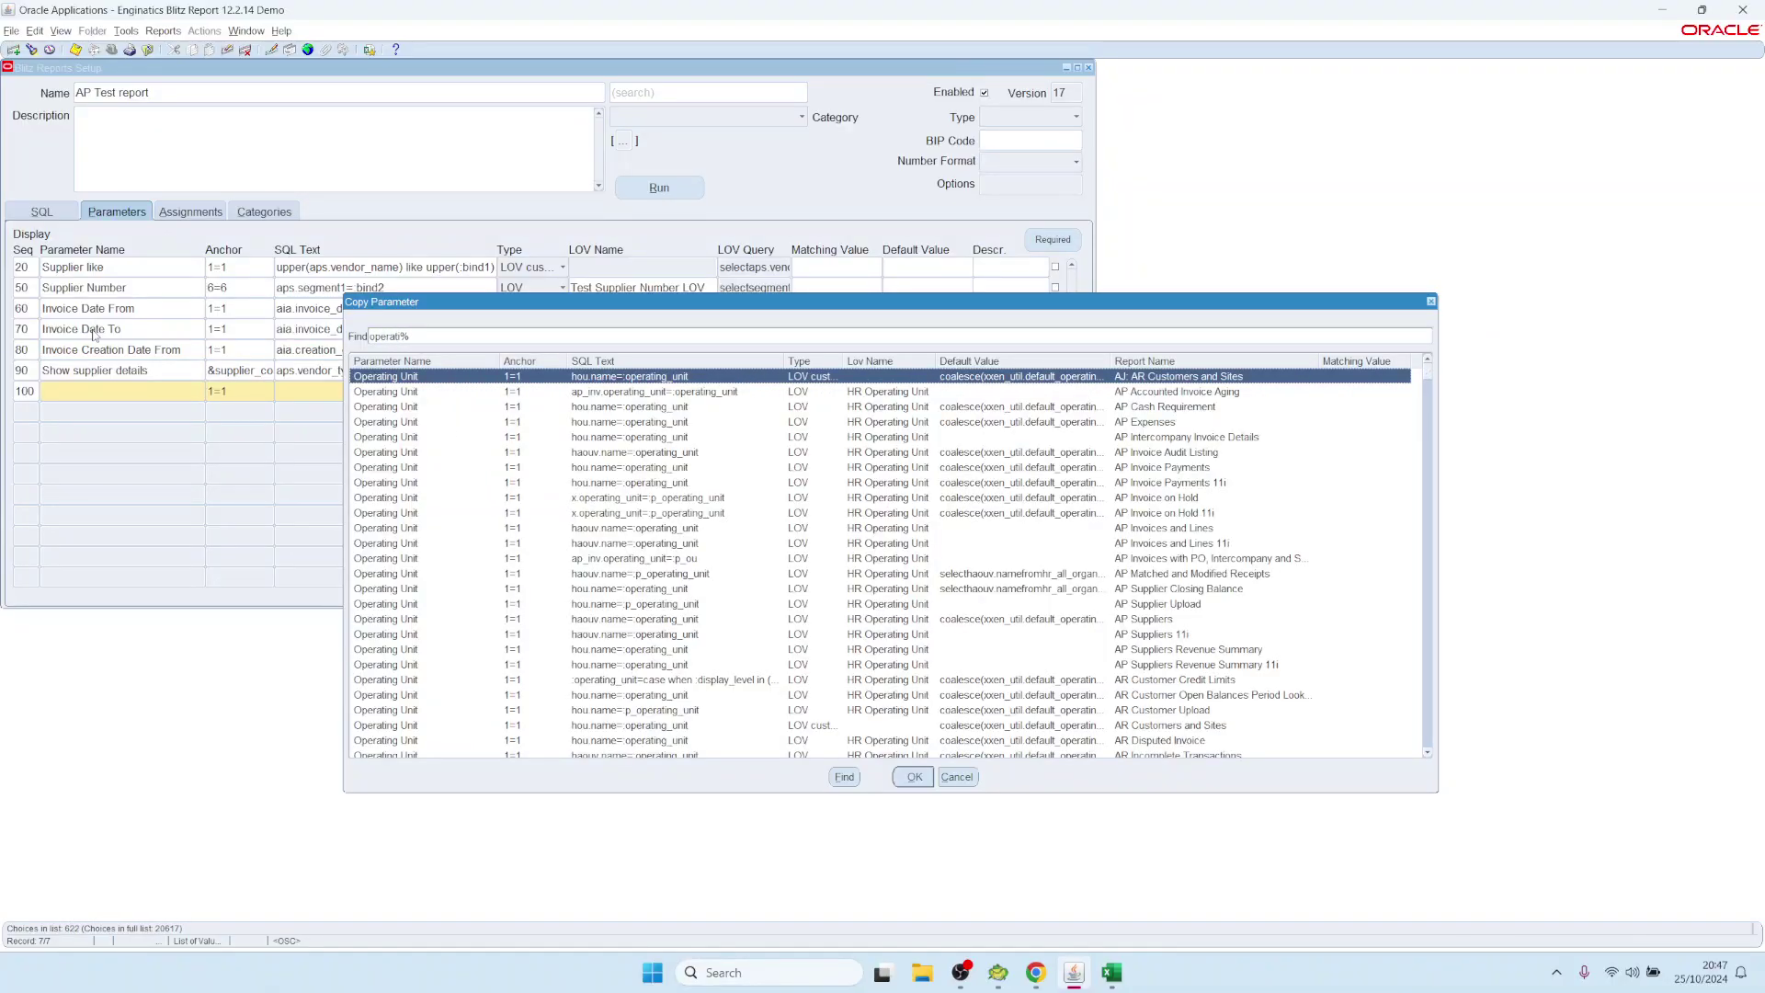
{"action": "key", "text": "Down"}
{"action": "key", "text": "Down"}
{"action": "key", "text": "Down"}
{"action": "key", "text": "Down"}
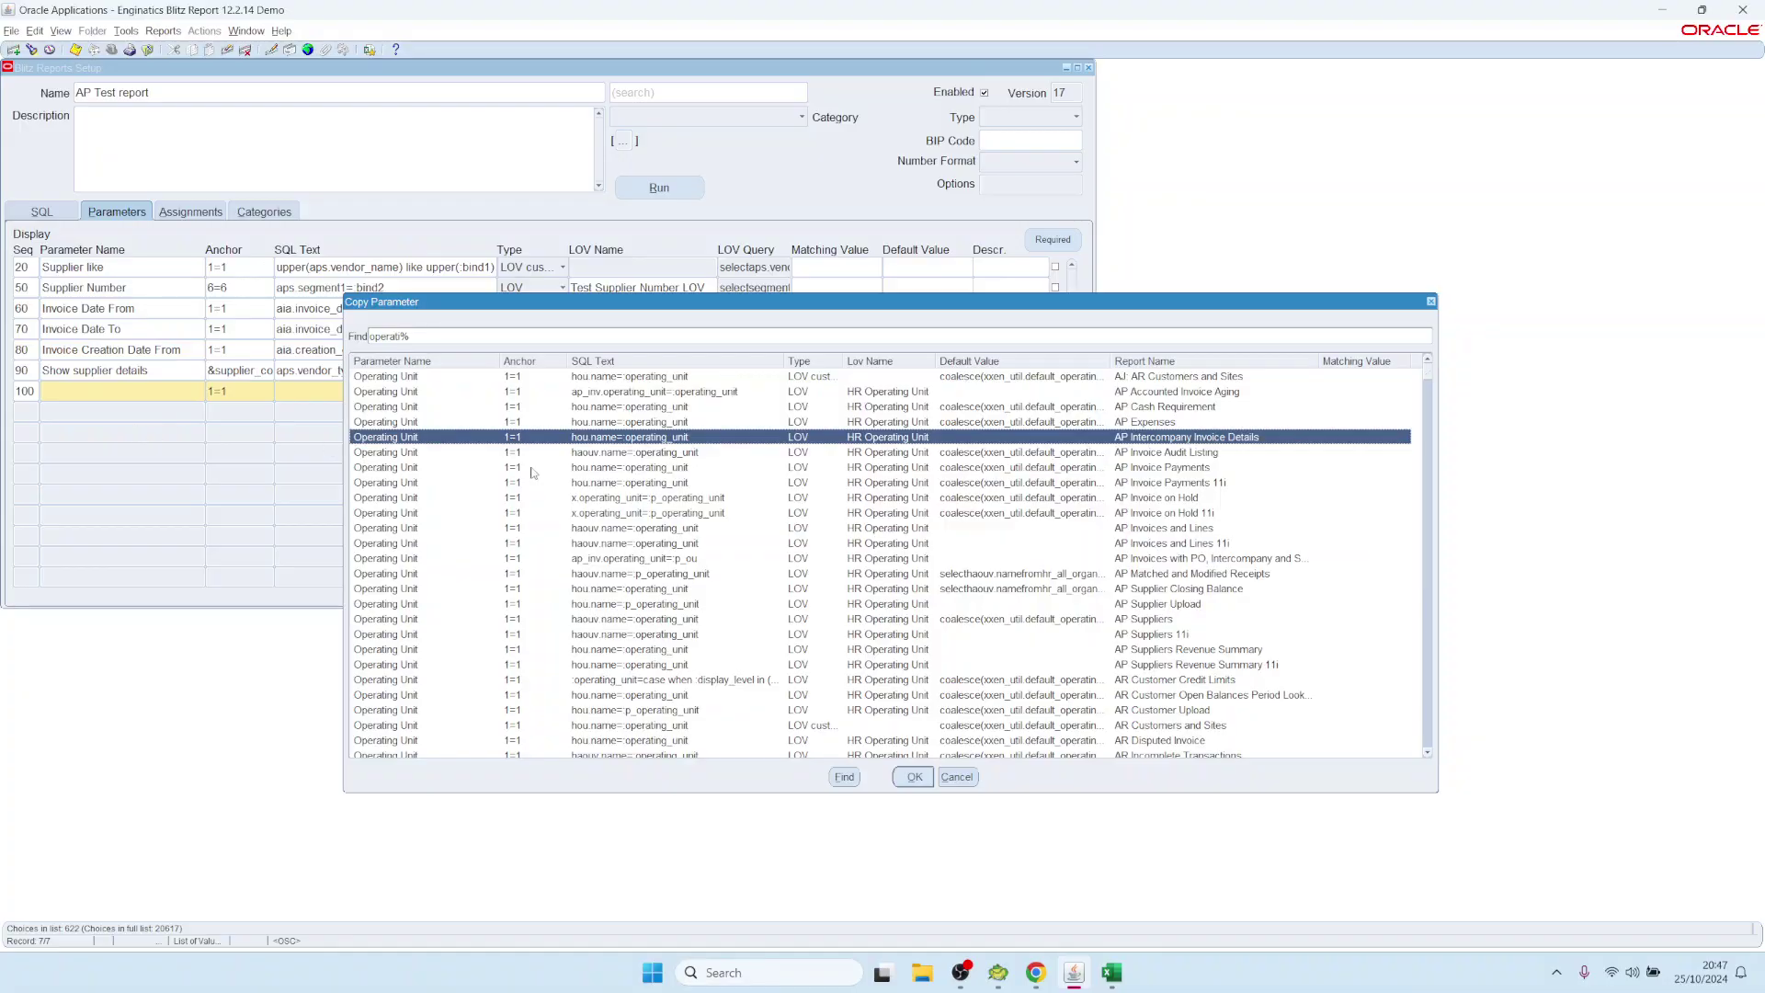
{"action": "left_click", "coordinate": [621, 409]}
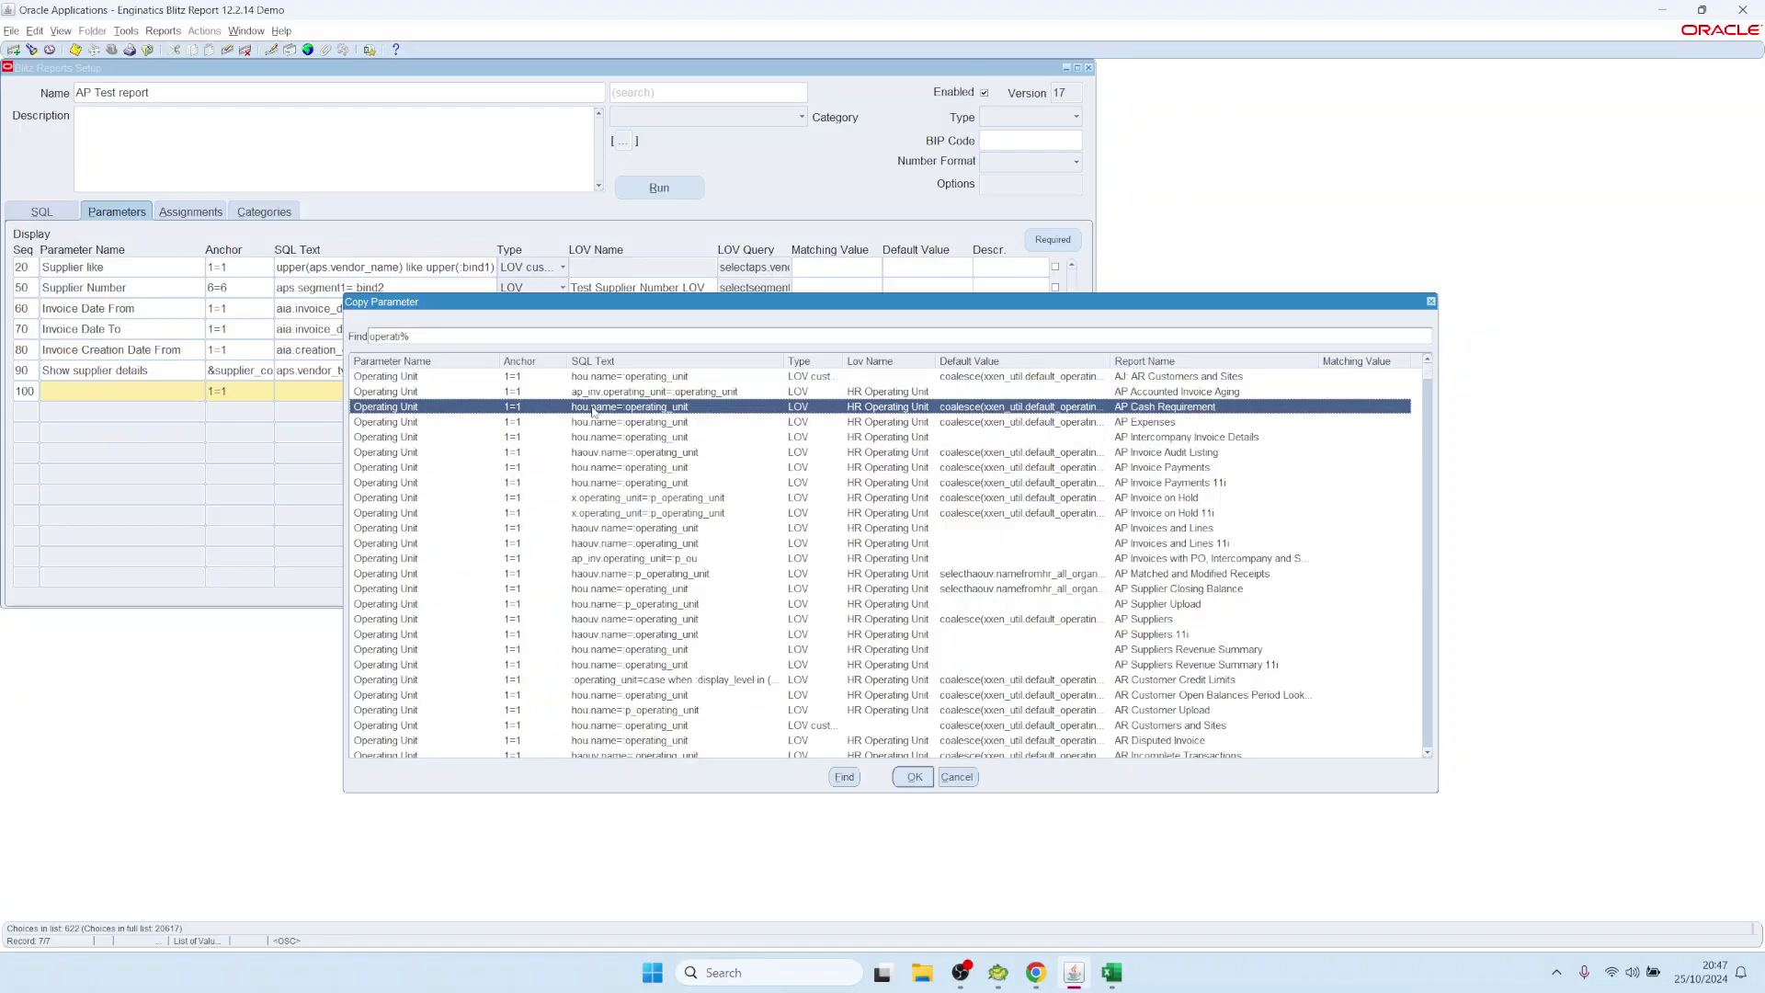
{"action": "double_click", "coordinate": [616, 411]}
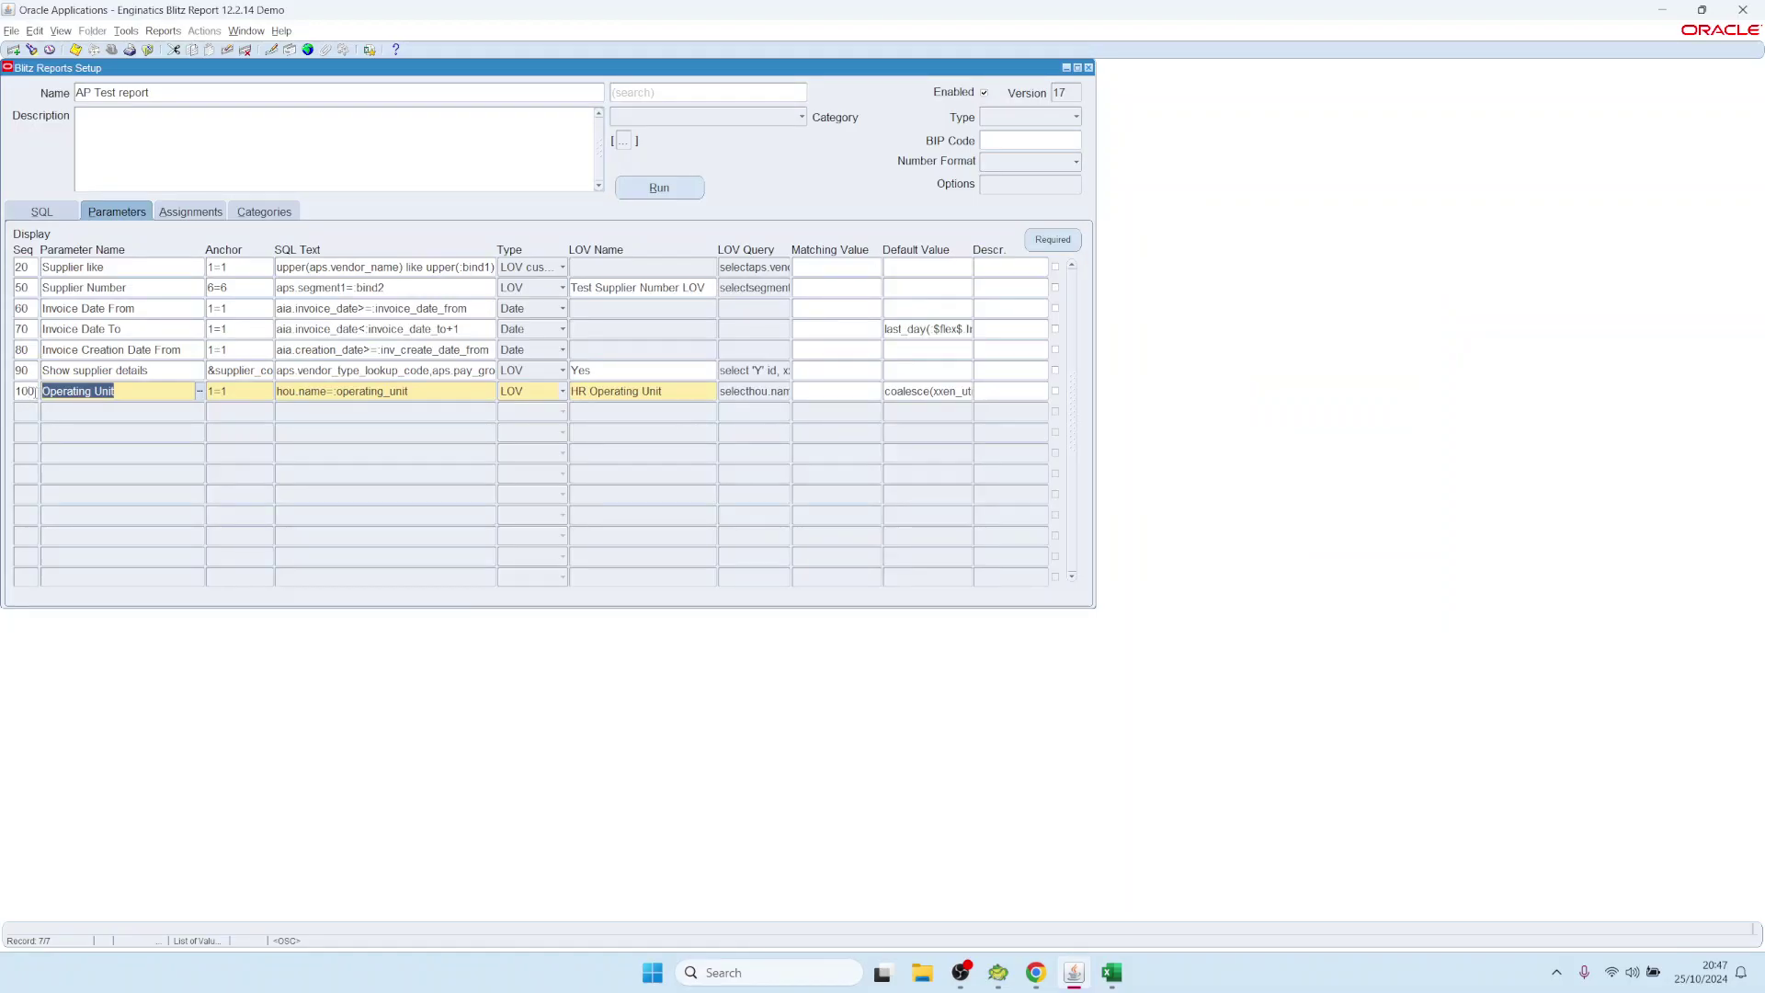
Set the Operating Unit parameter's display sequence to 5 and open the report's run form
{"action": "key", "text": "shift+Tab"}
{"action": "type", "text": "5"}
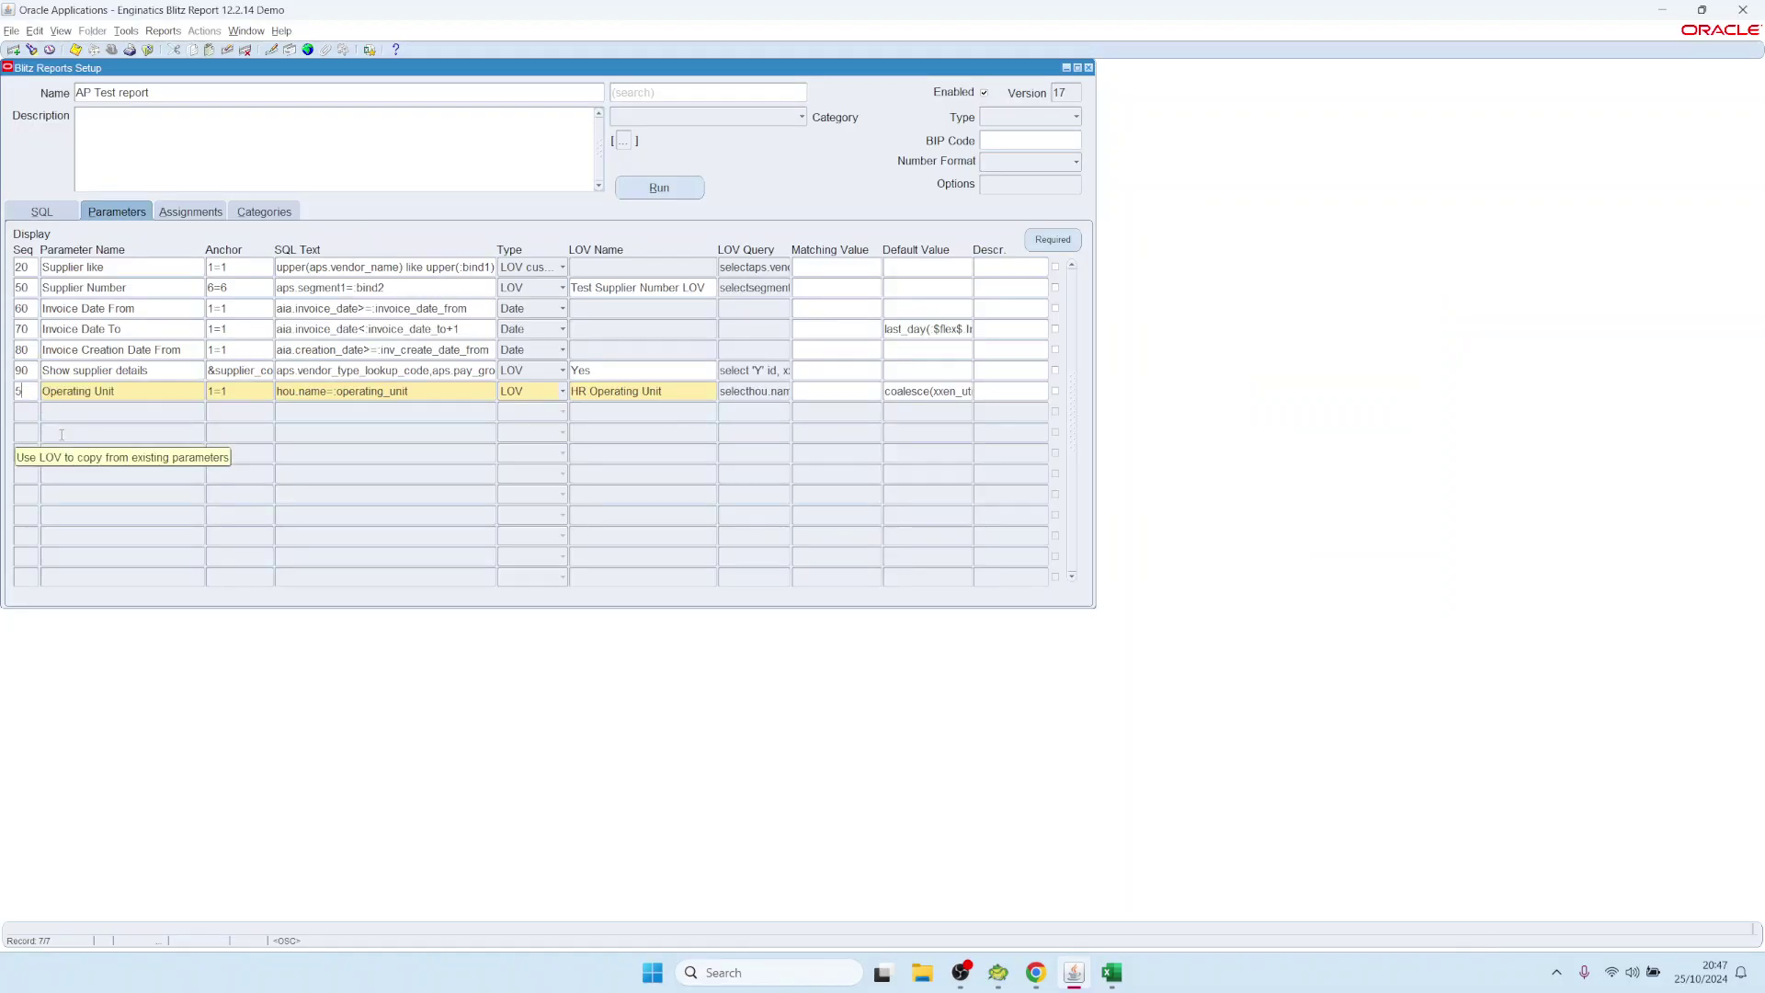
{"action": "key", "text": "alt+r"}
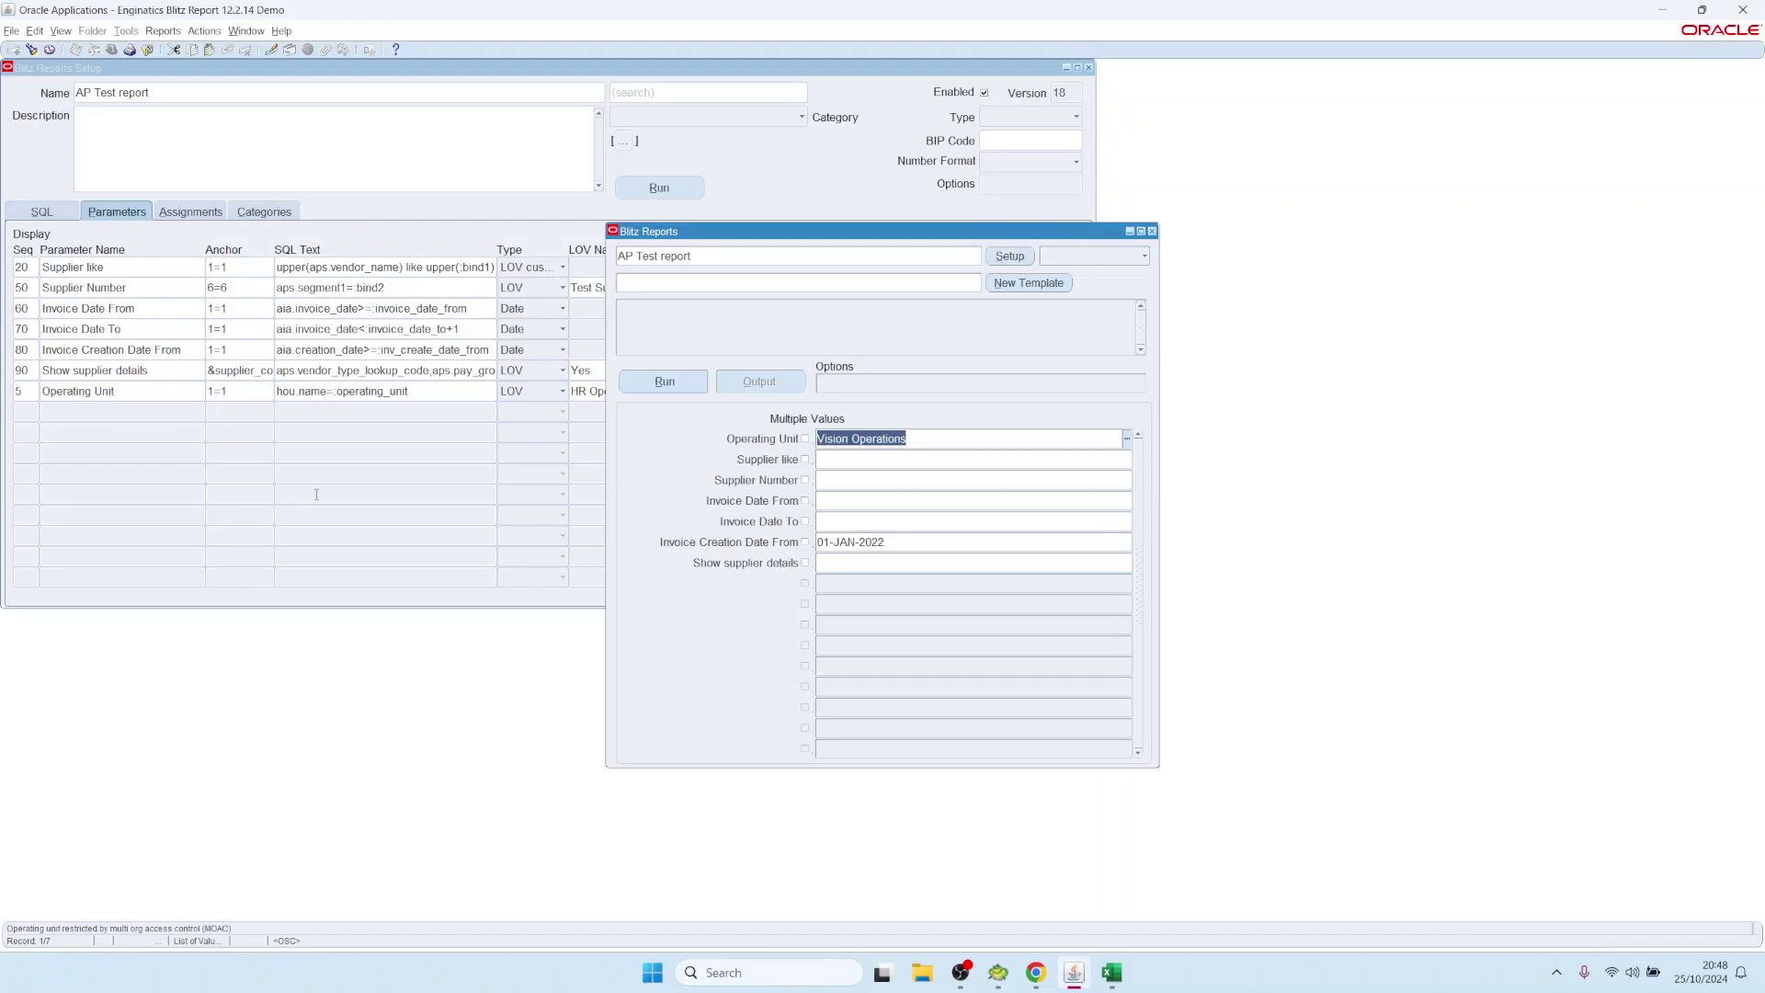
Look through the Supplier like and Operating Unit lists of values, and cancel both without choosing a value
{"action": "left_click", "coordinate": [892, 458]}
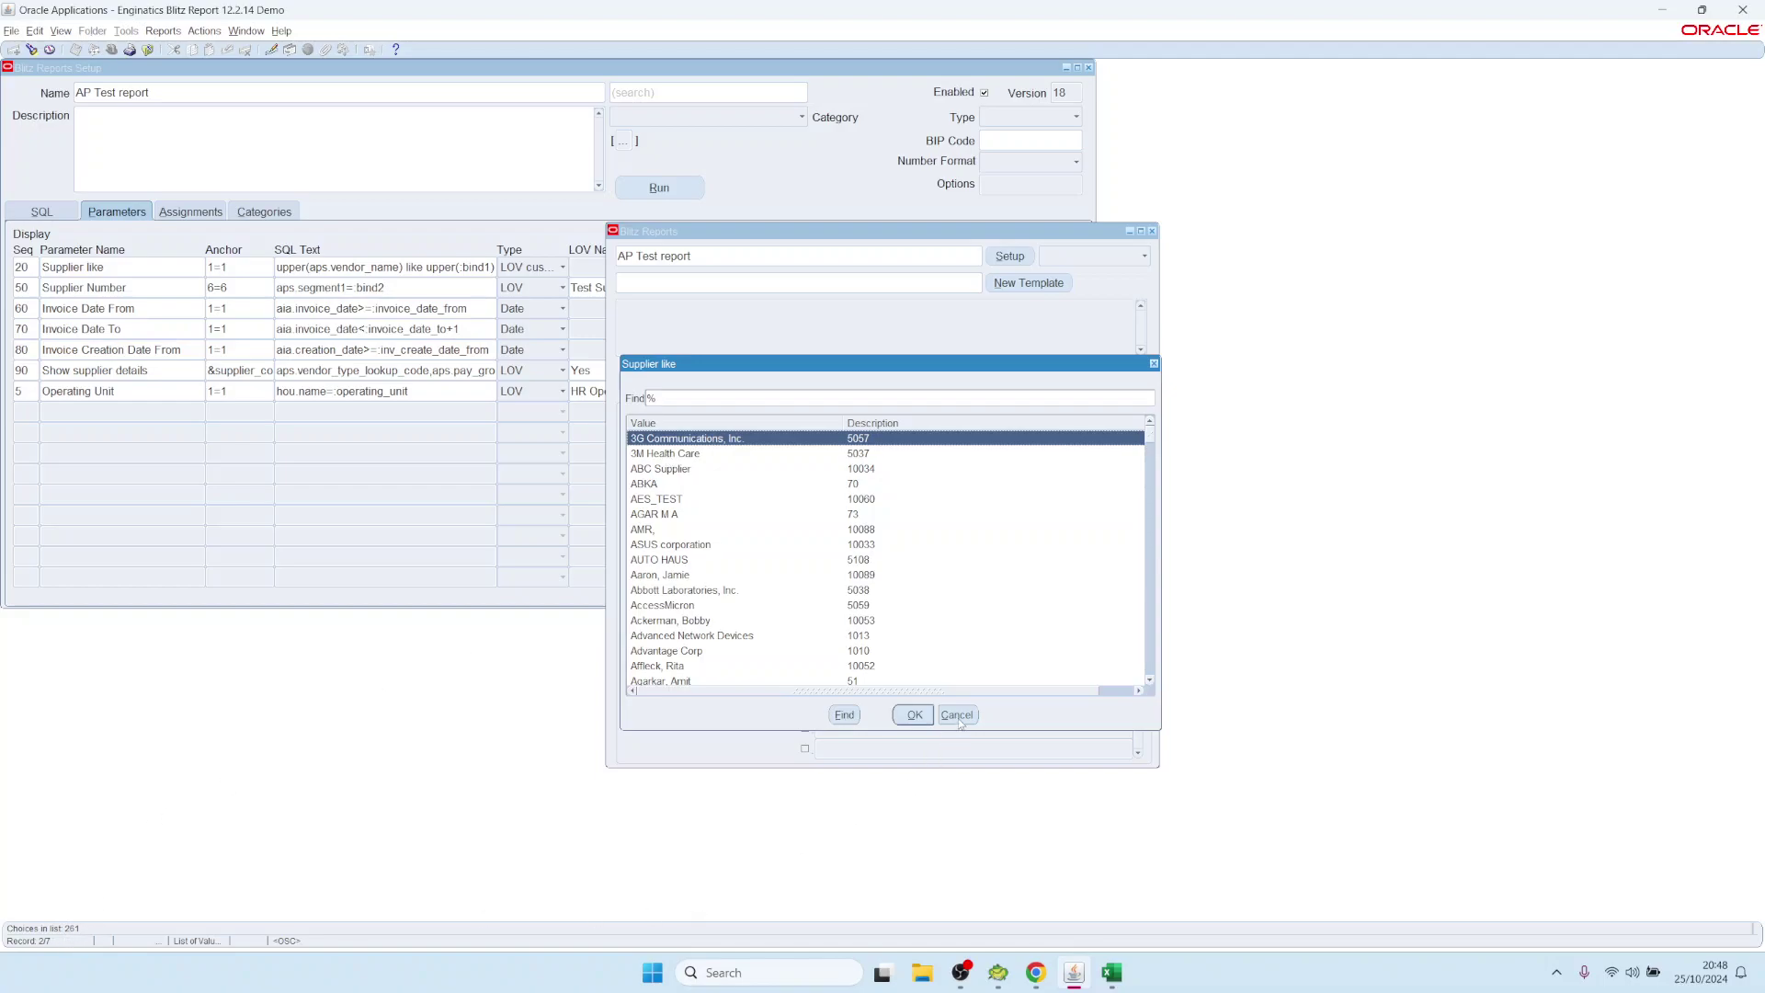
{"action": "left_click", "coordinate": [958, 717]}
{"action": "double_click", "coordinate": [936, 438]}
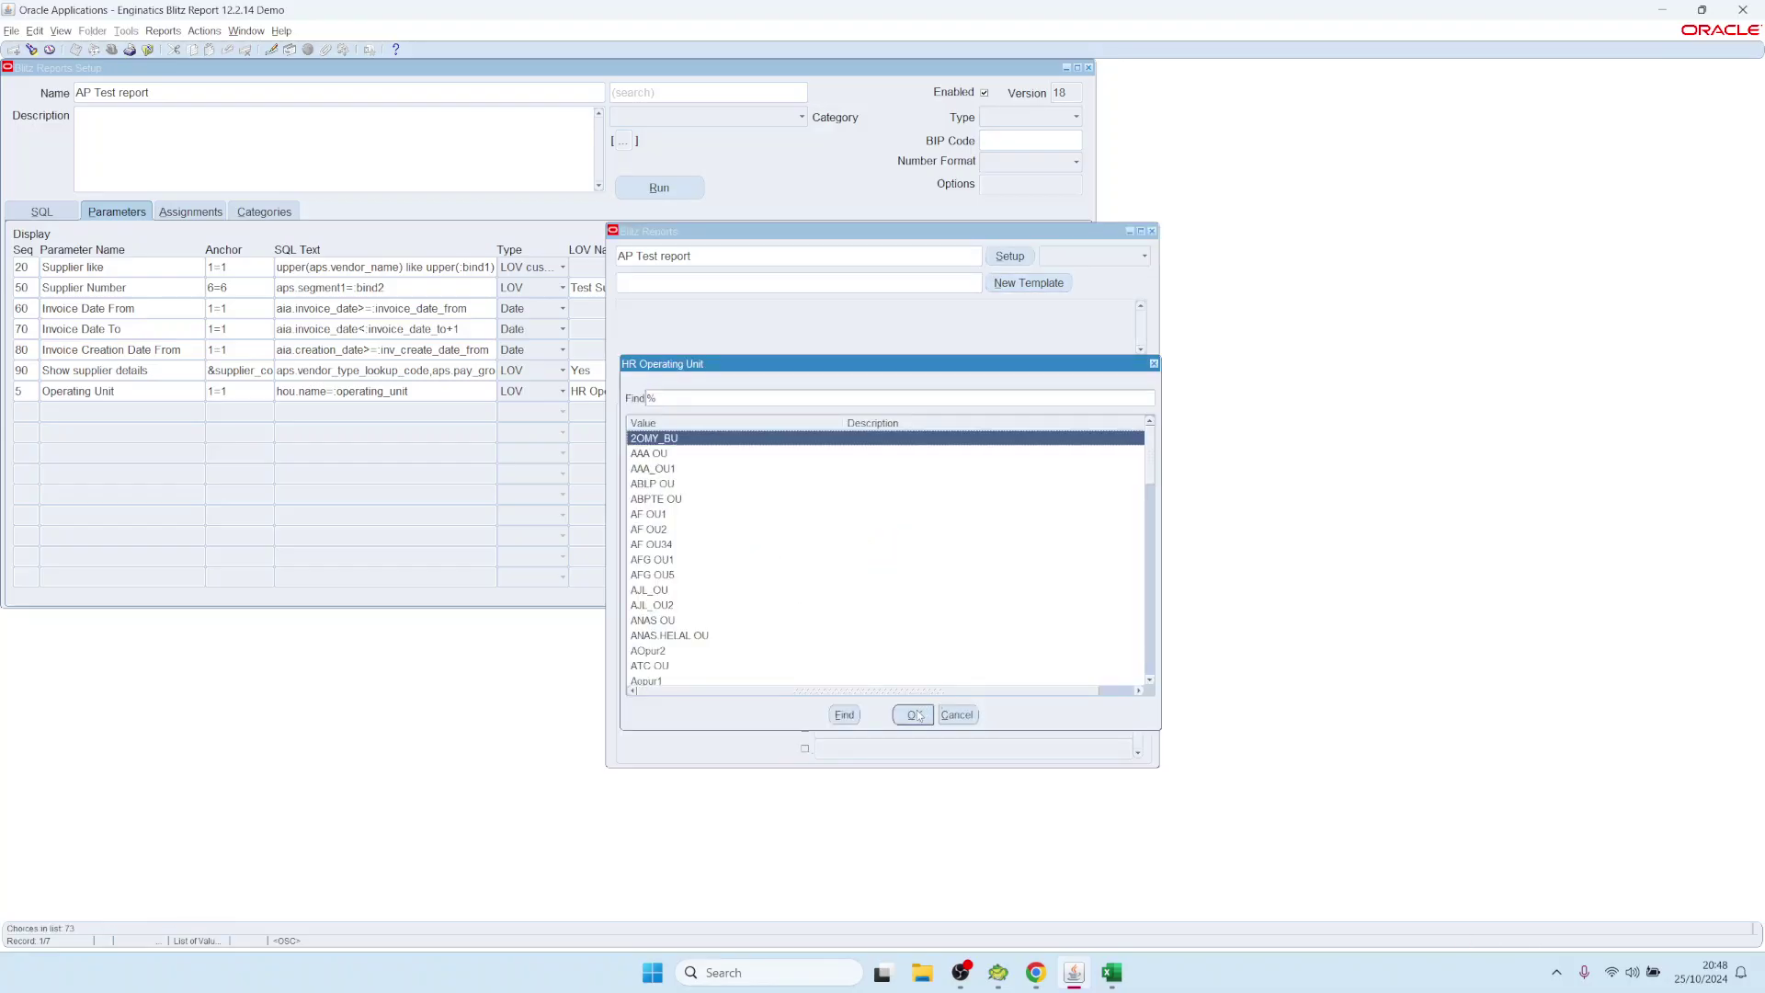
{"action": "left_click", "coordinate": [956, 714]}
Clear the Operating Unit parameter, search its values for vision, and choose Vision Services
{"action": "key", "text": "Delete"}
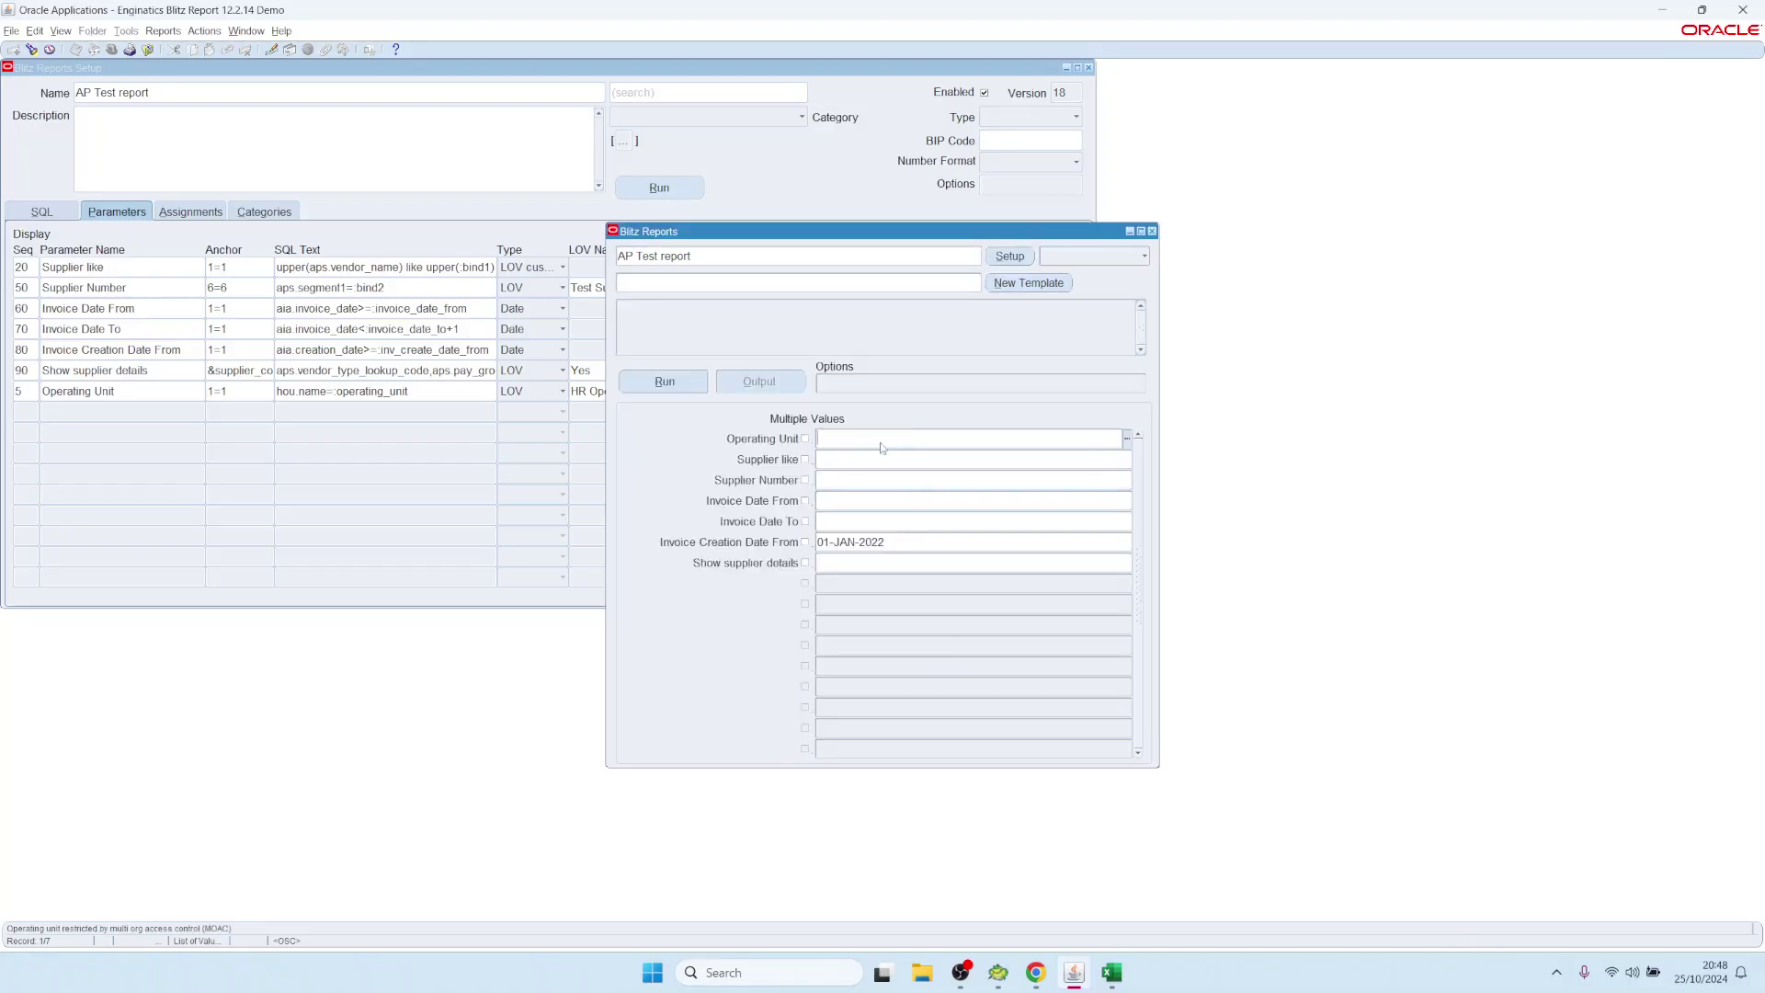
{"action": "type", "text": "%"}
{"action": "key", "text": "Tab"}
{"action": "type", "text": "vision"}
{"action": "key", "text": "Return"}
{"action": "key", "text": "Down"}
{"action": "key", "text": "Down"}
{"action": "key", "text": "Down"}
{"action": "key", "text": "Down"}
{"action": "key", "text": "Down"}
{"action": "key", "text": "Down"}
{"action": "key", "text": "Down"}
{"action": "key", "text": "Down"}
{"action": "key", "text": "Down"}
{"action": "key", "text": "Down"}
{"action": "key", "text": "Down"}
{"action": "key", "text": "Down"}
{"action": "key", "text": "Down"}
{"action": "key", "text": "Down"}
{"action": "key", "text": "Down"}
{"action": "key", "text": "Up"}
{"action": "key", "text": "Up"}
{"action": "key", "text": "Up"}
{"action": "key", "text": "Return"}
Review the Supplier like values offered for Vision Services, and cancel the list without choosing one
{"action": "type", "text": "%"}
{"action": "key", "text": "Tab"}
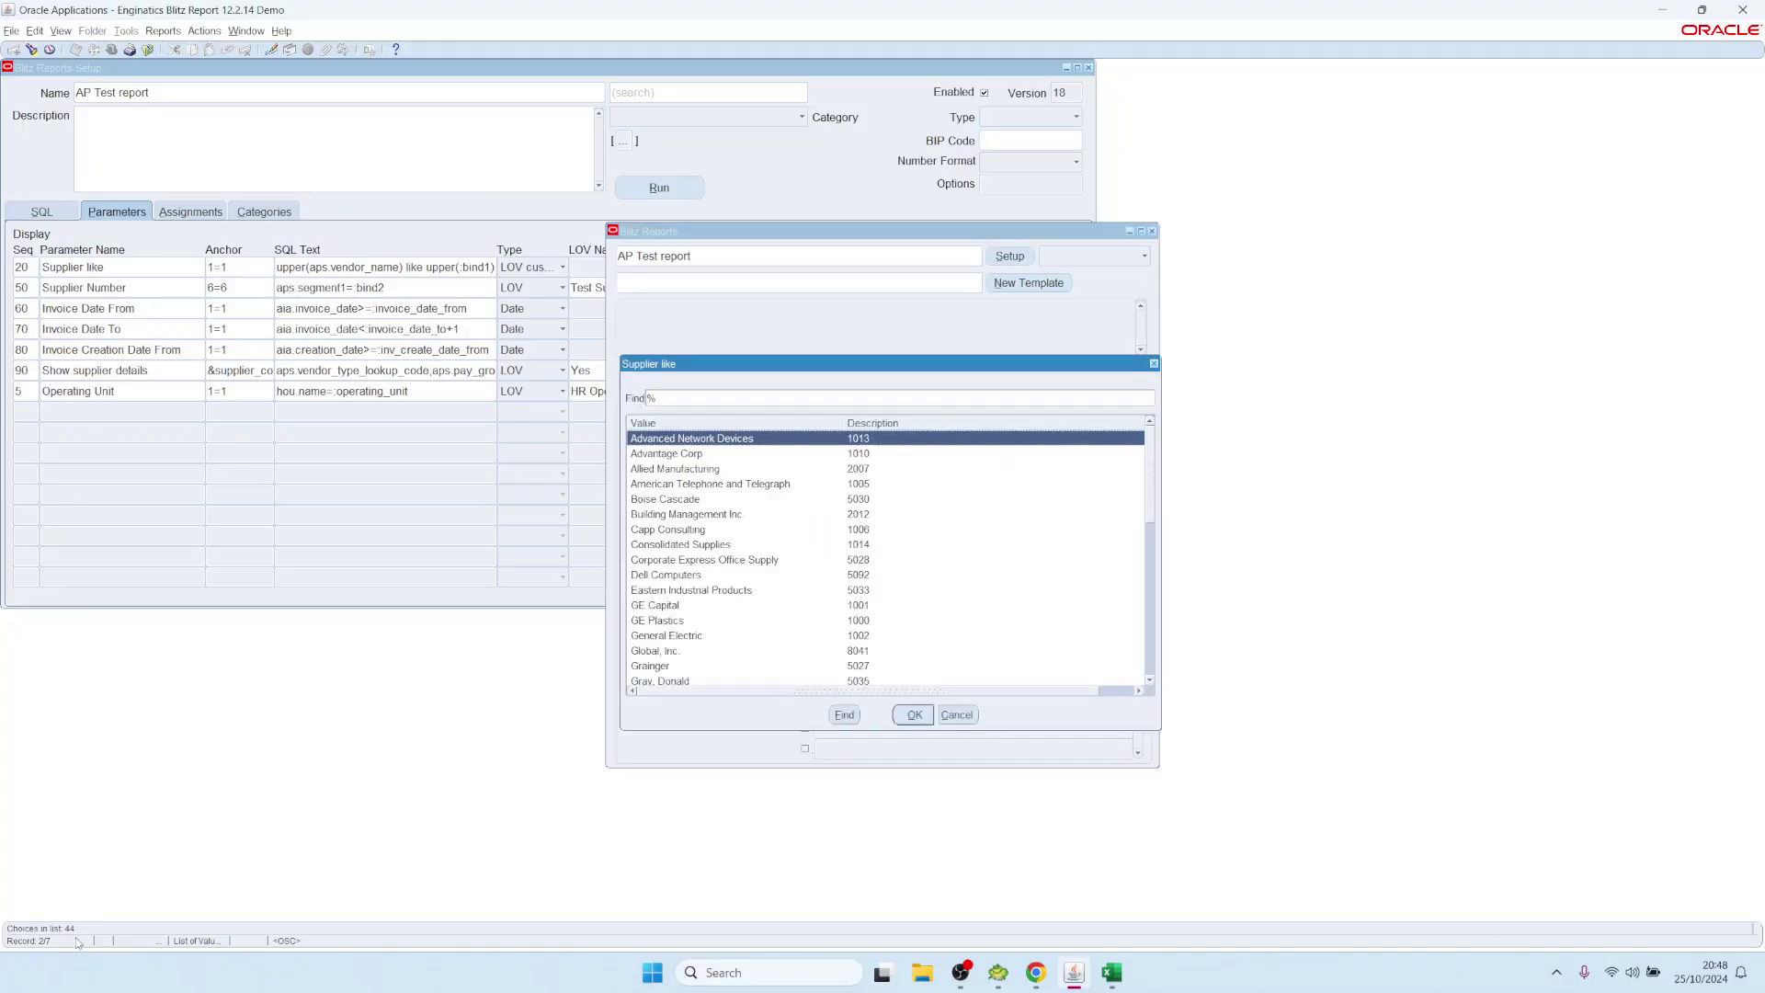
{"action": "left_click", "coordinate": [744, 514]}
{"action": "left_click", "coordinate": [809, 590]}
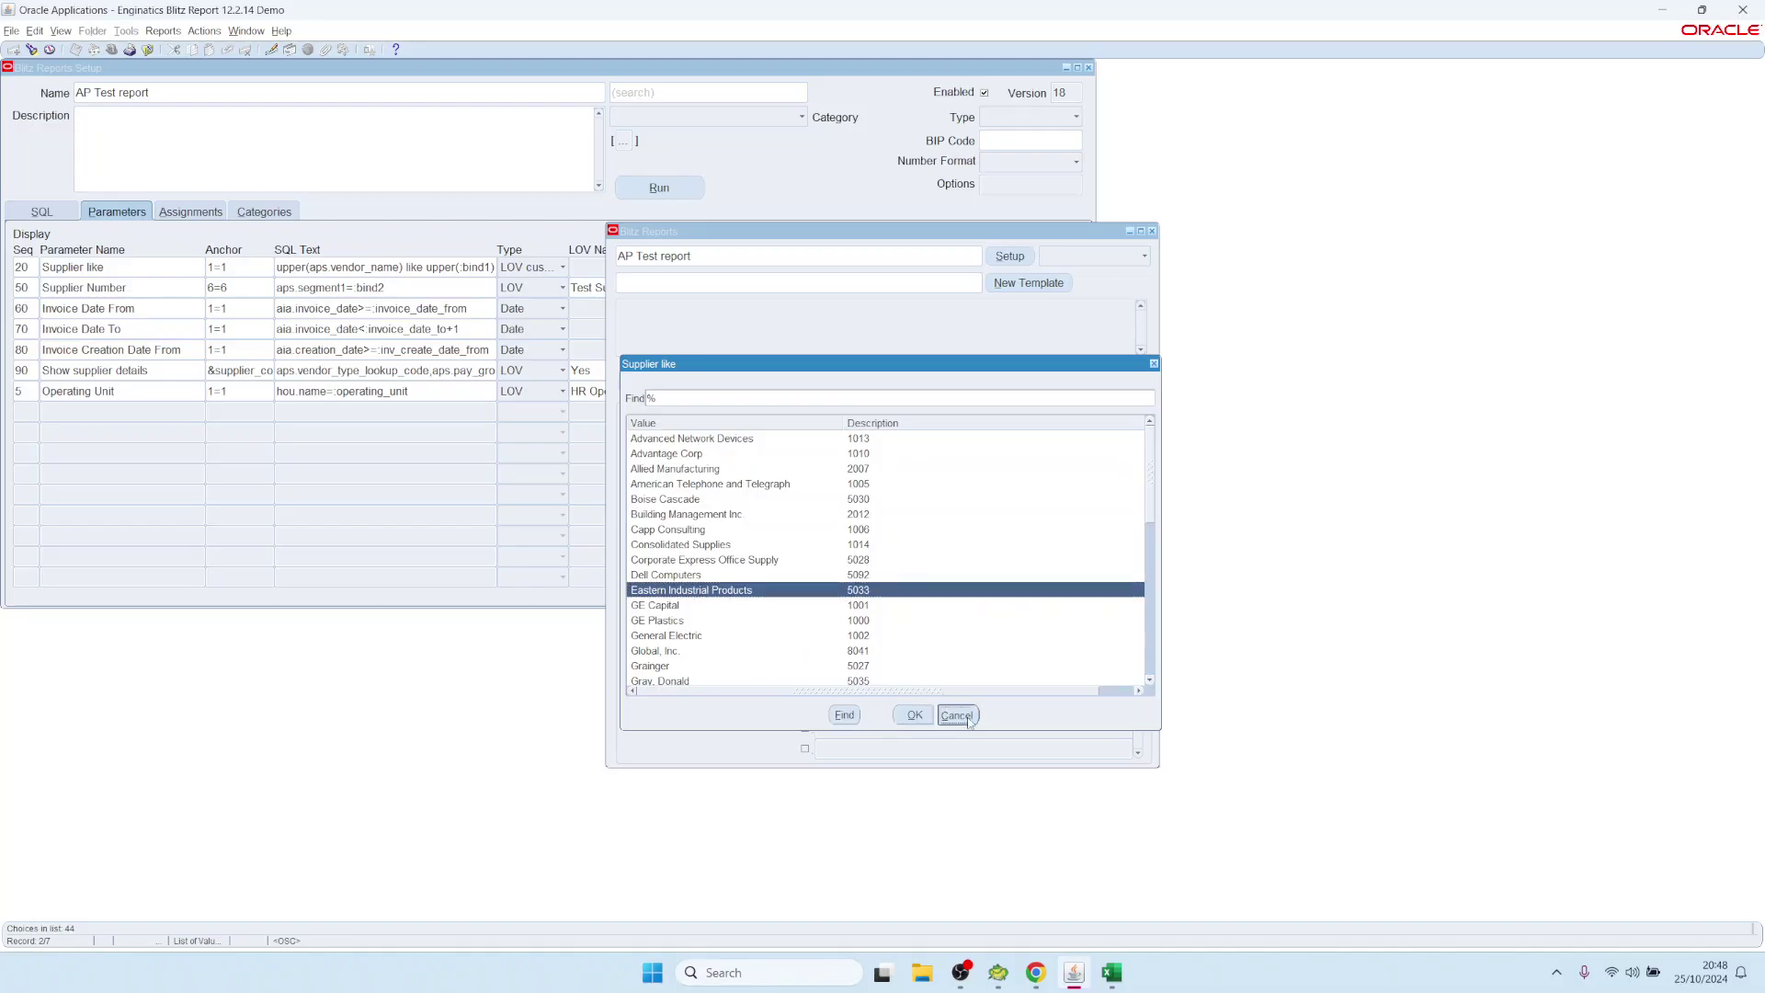
{"action": "left_click", "coordinate": [965, 716]}
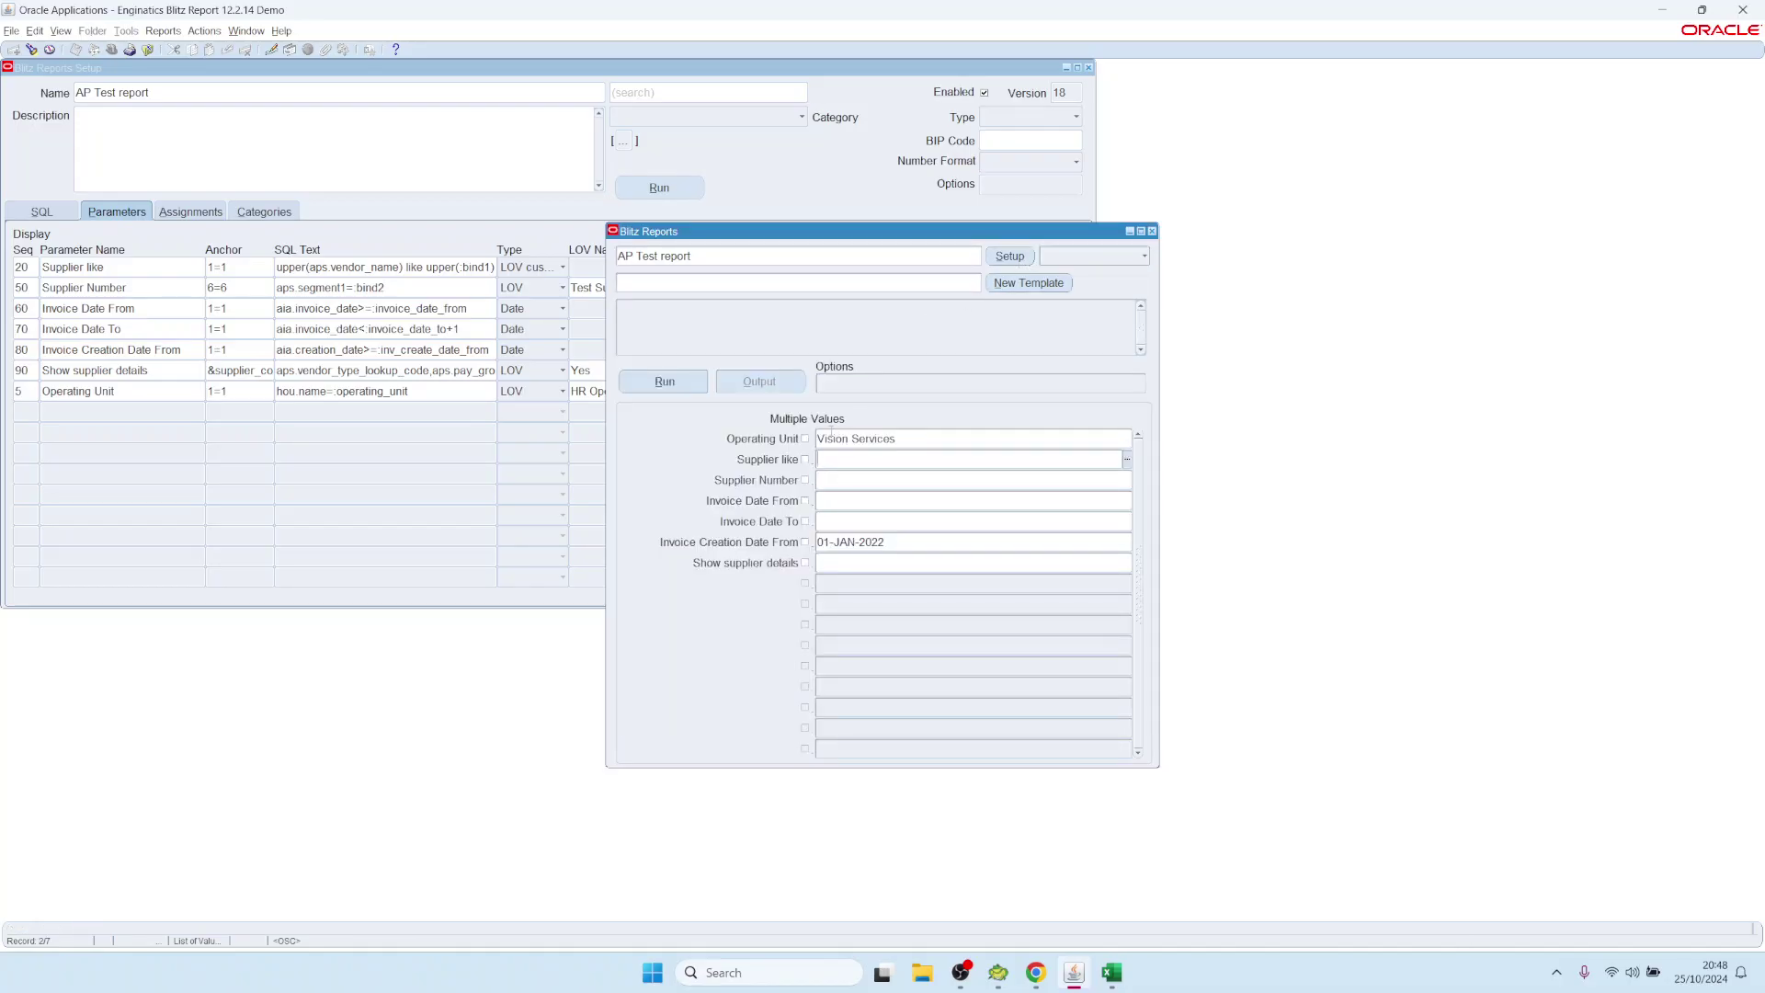
Allow multiple values for the Operating Unit parameter and add Vision Operations to the selection
{"action": "left_click", "coordinate": [805, 439]}
{"action": "double_click", "coordinate": [919, 440]}
{"action": "type", "text": "vision %"}
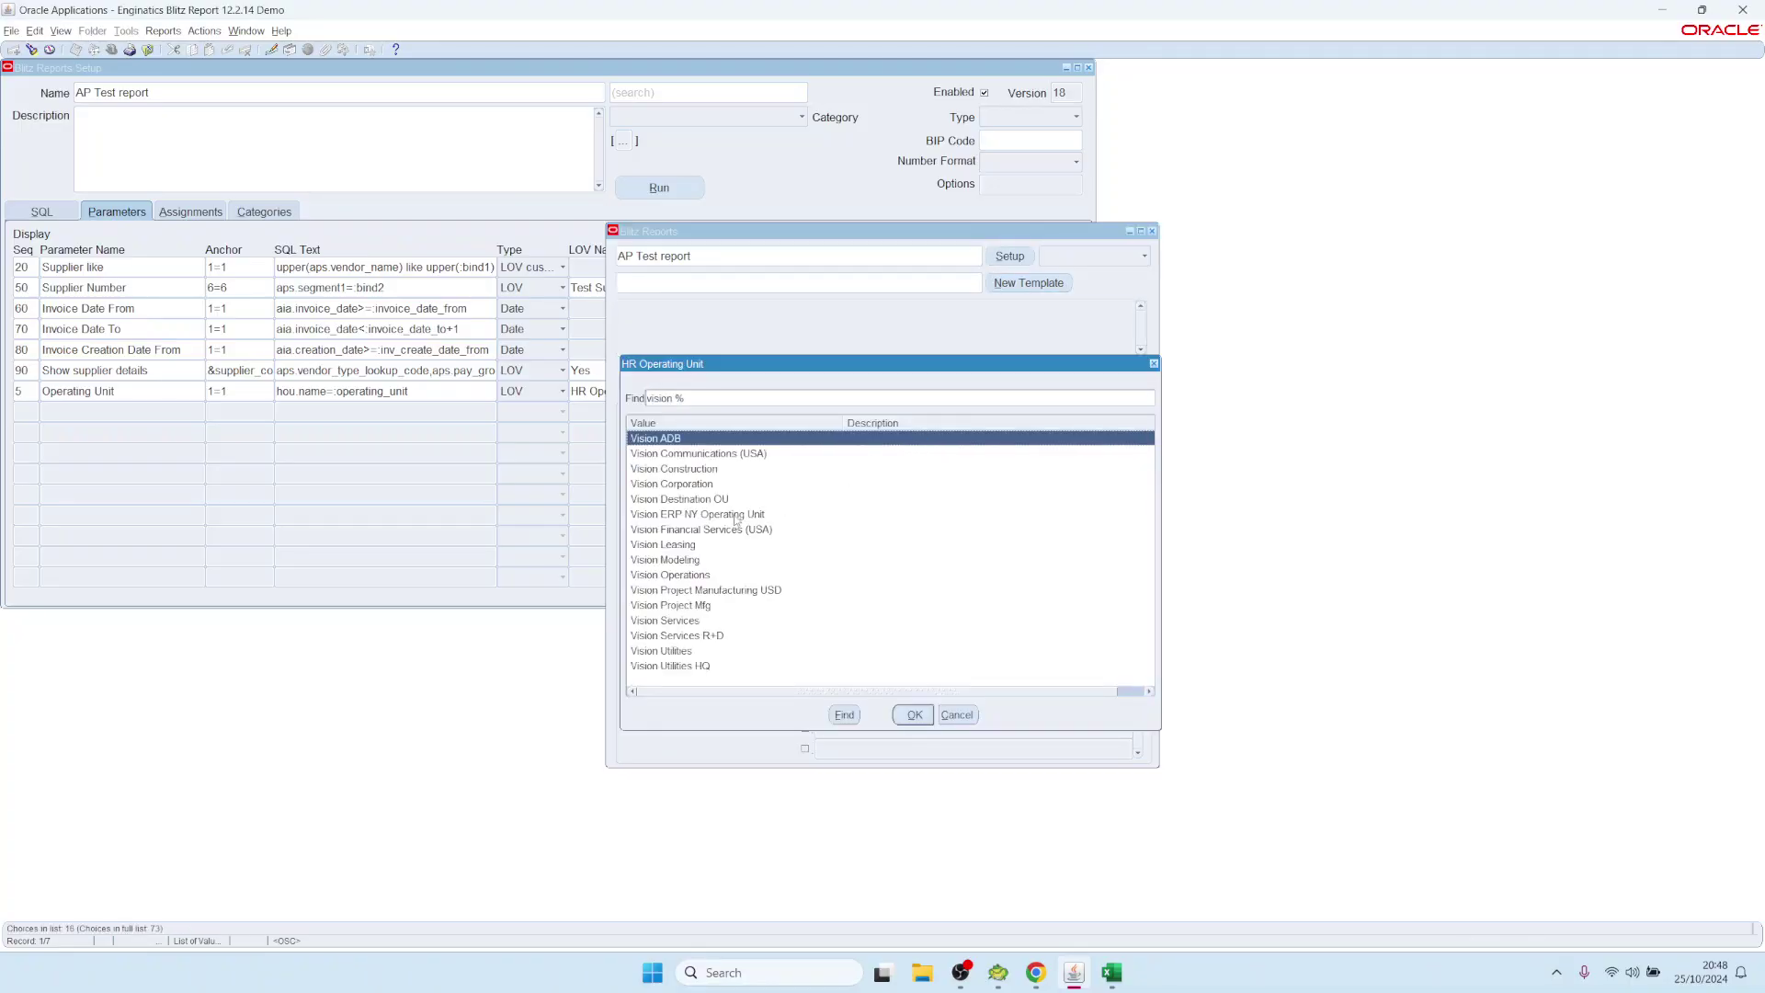
{"action": "double_click", "coordinate": [670, 575]}
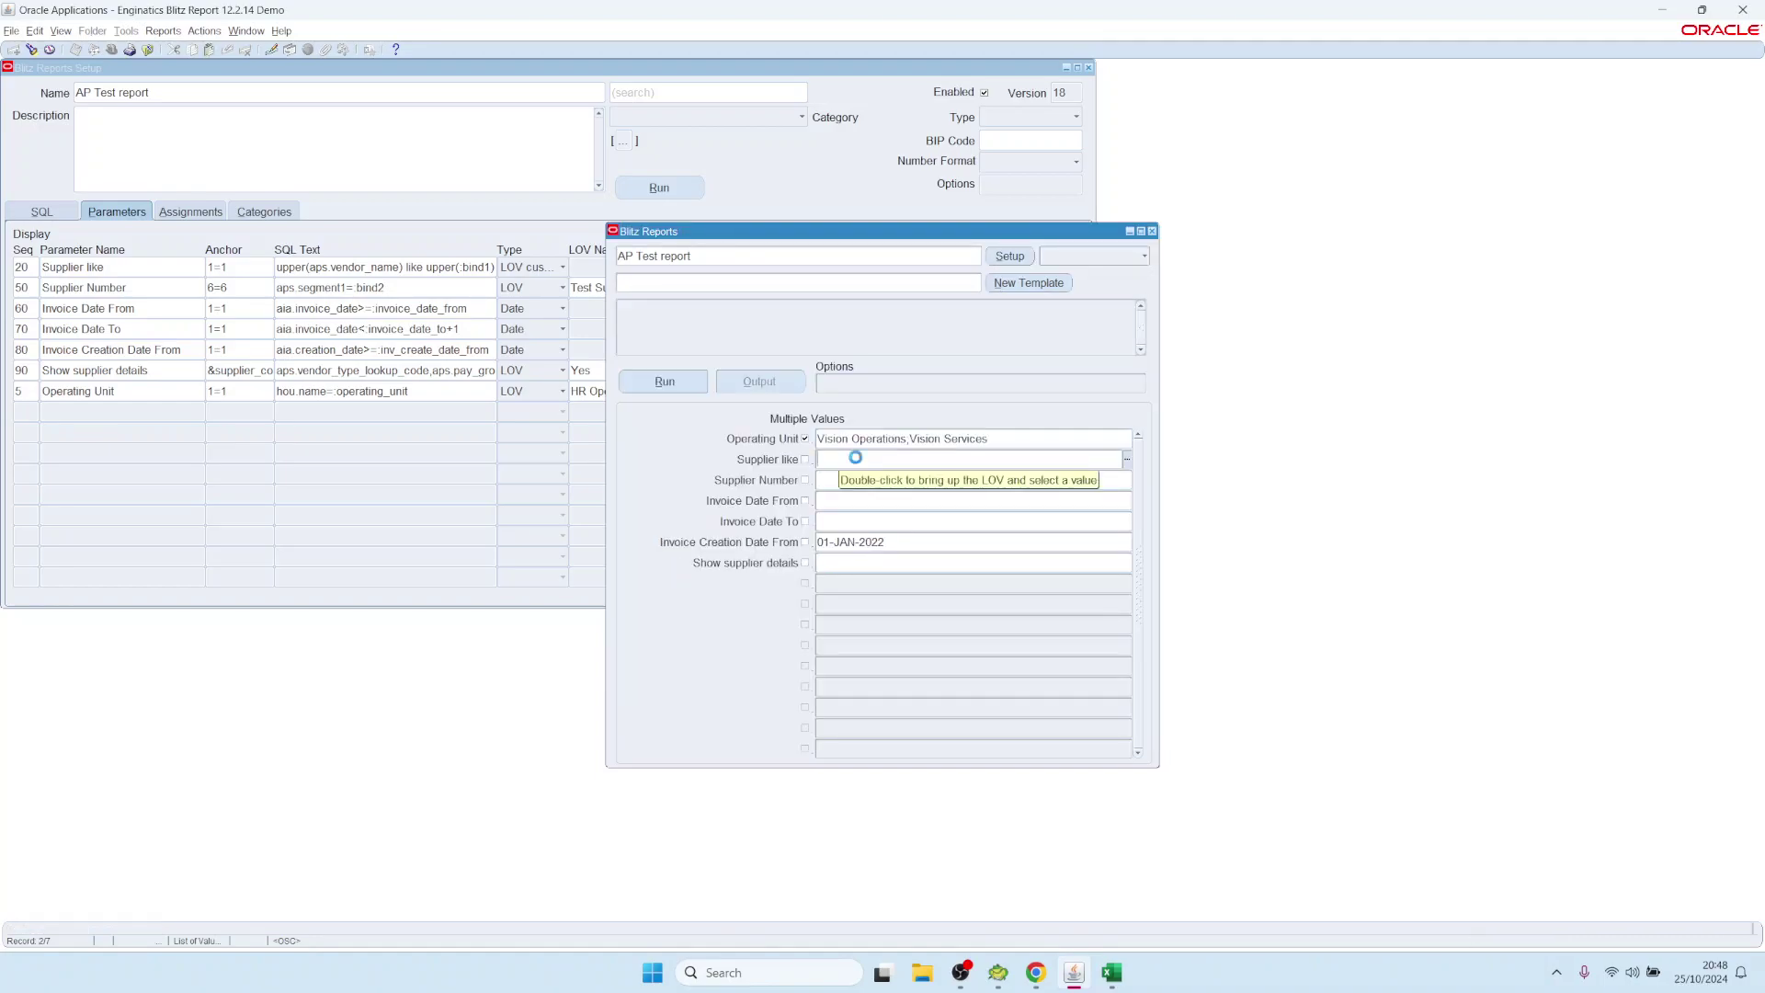
Review the Supplier like values for the two operating units, cancel the list, and return to the report setup
{"action": "double_click", "coordinate": [857, 458]}
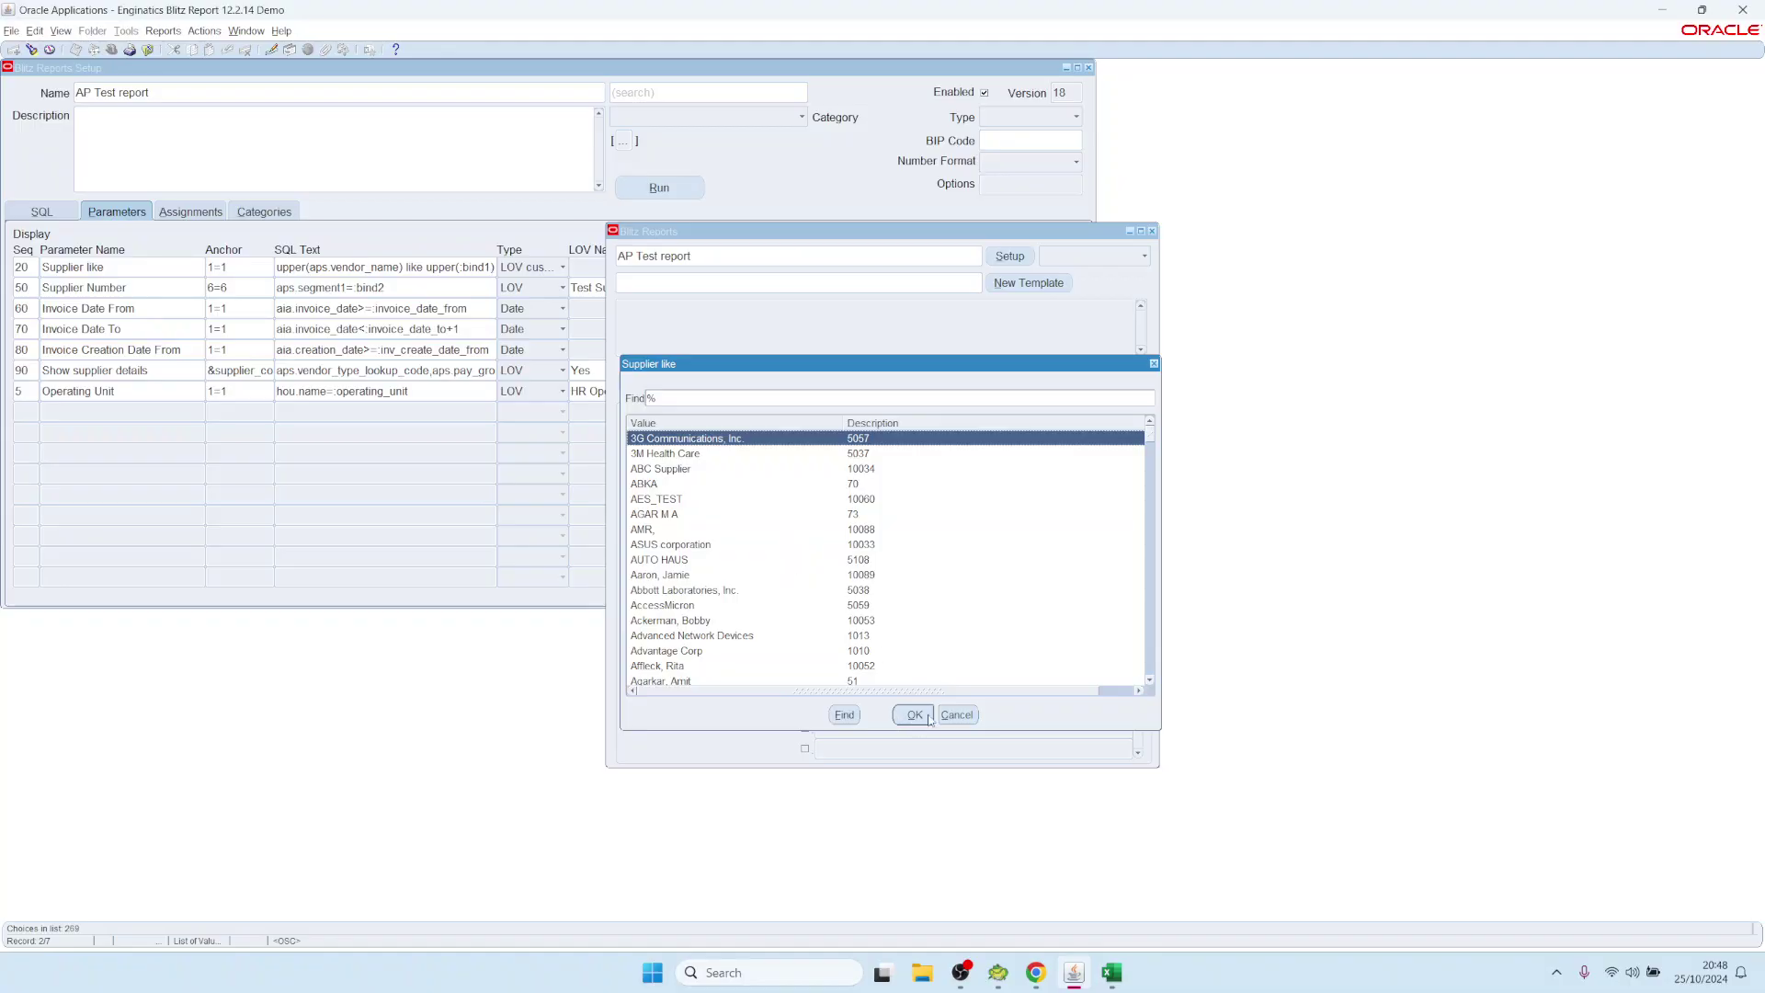
{"action": "left_click", "coordinate": [956, 714]}
{"action": "left_click", "coordinate": [1010, 256]}
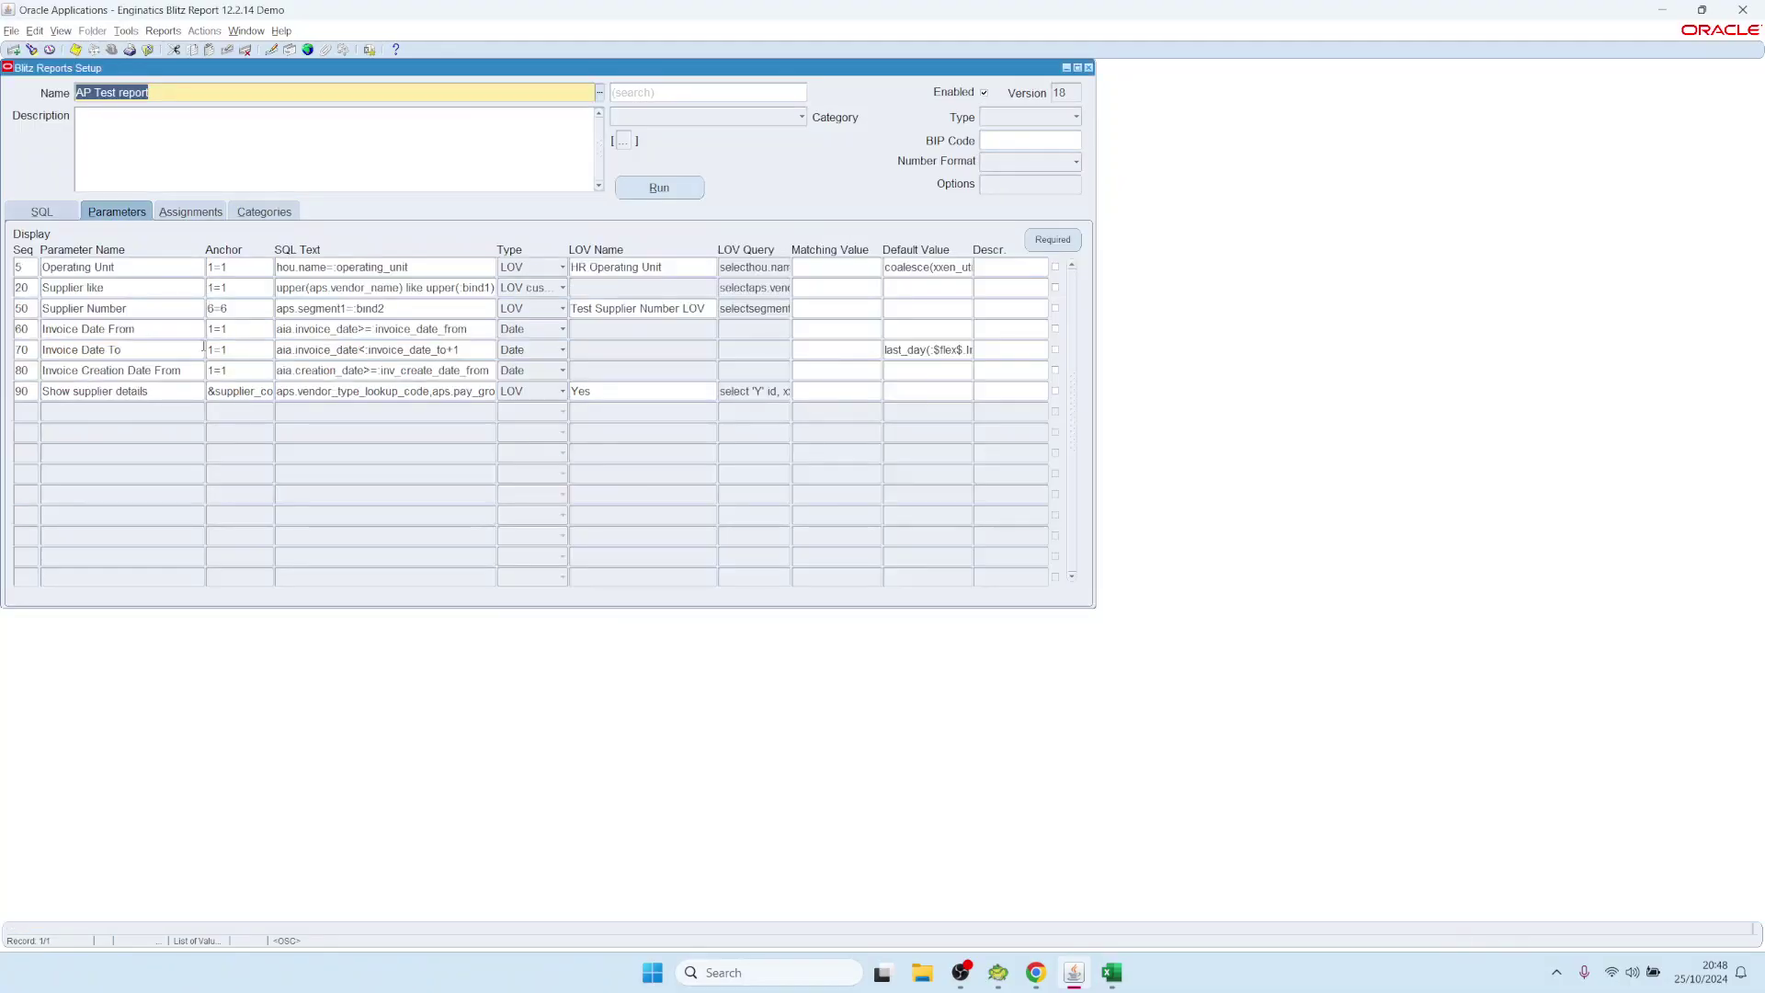
Copy the Supplier like parameter's custom LOV query and replace the contents of the Toad editor with it
{"action": "left_click", "coordinate": [103, 267]}
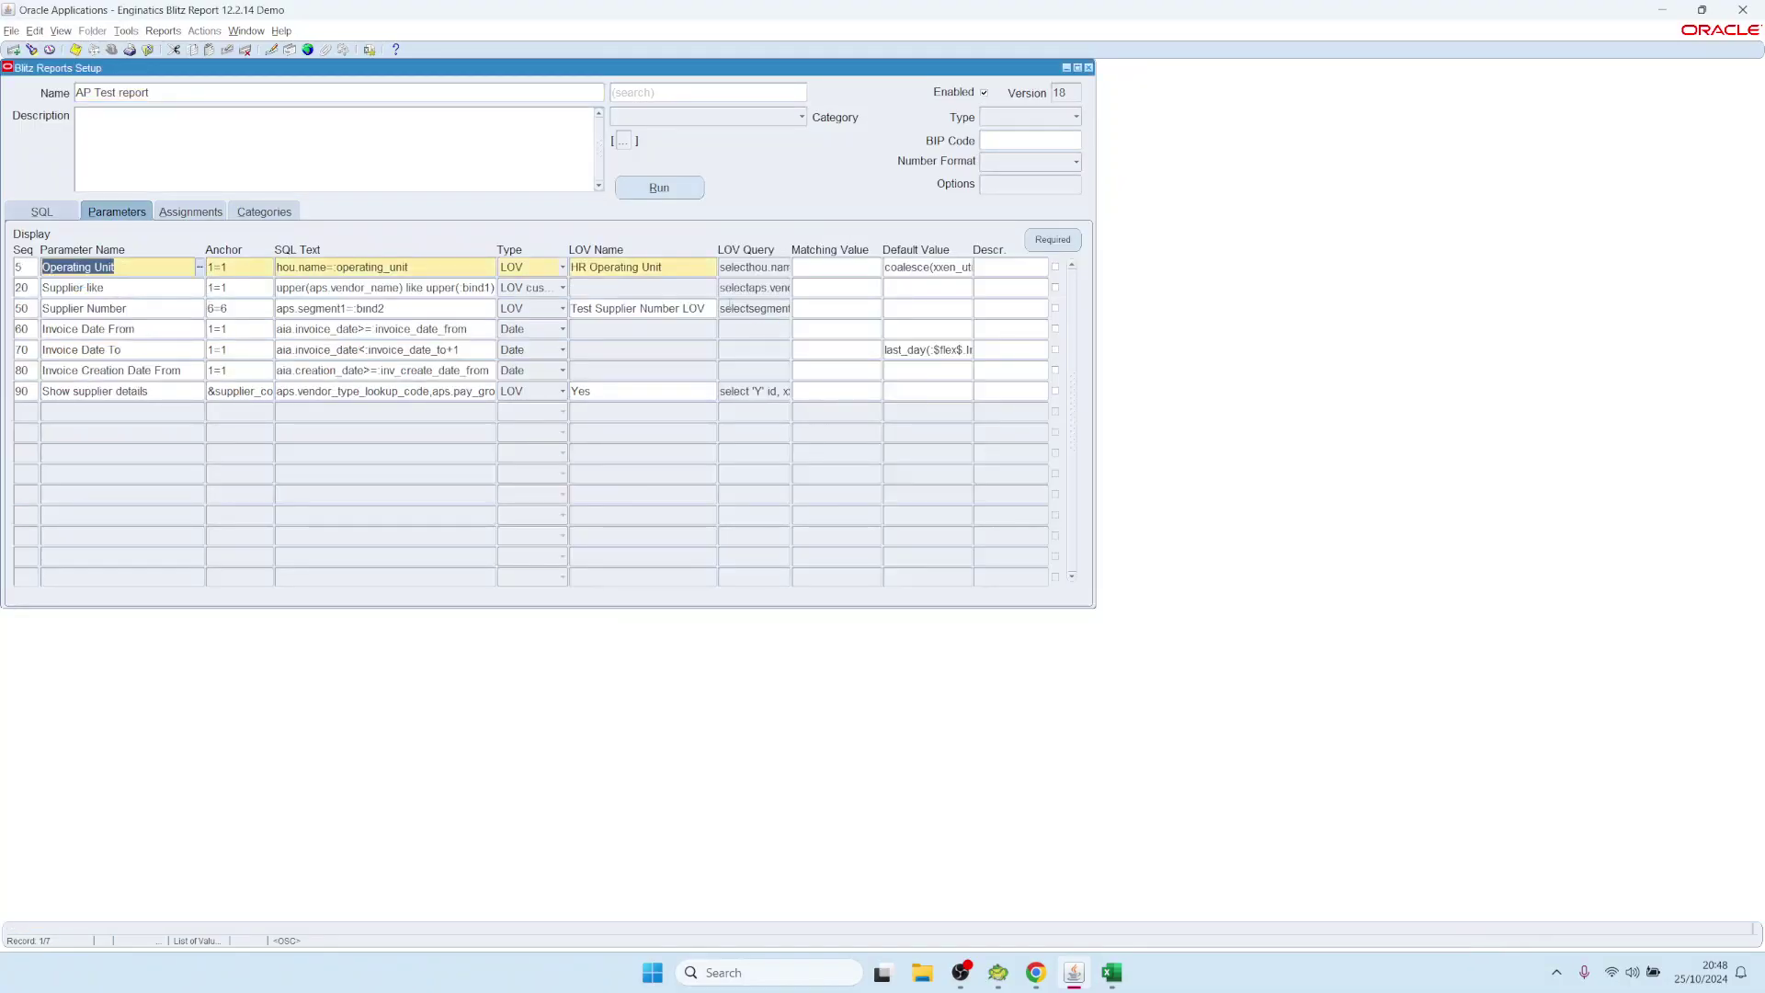
{"action": "left_click", "coordinate": [170, 287]}
{"action": "double_click", "coordinate": [749, 287]}
{"action": "key", "text": "ctrl+a"}
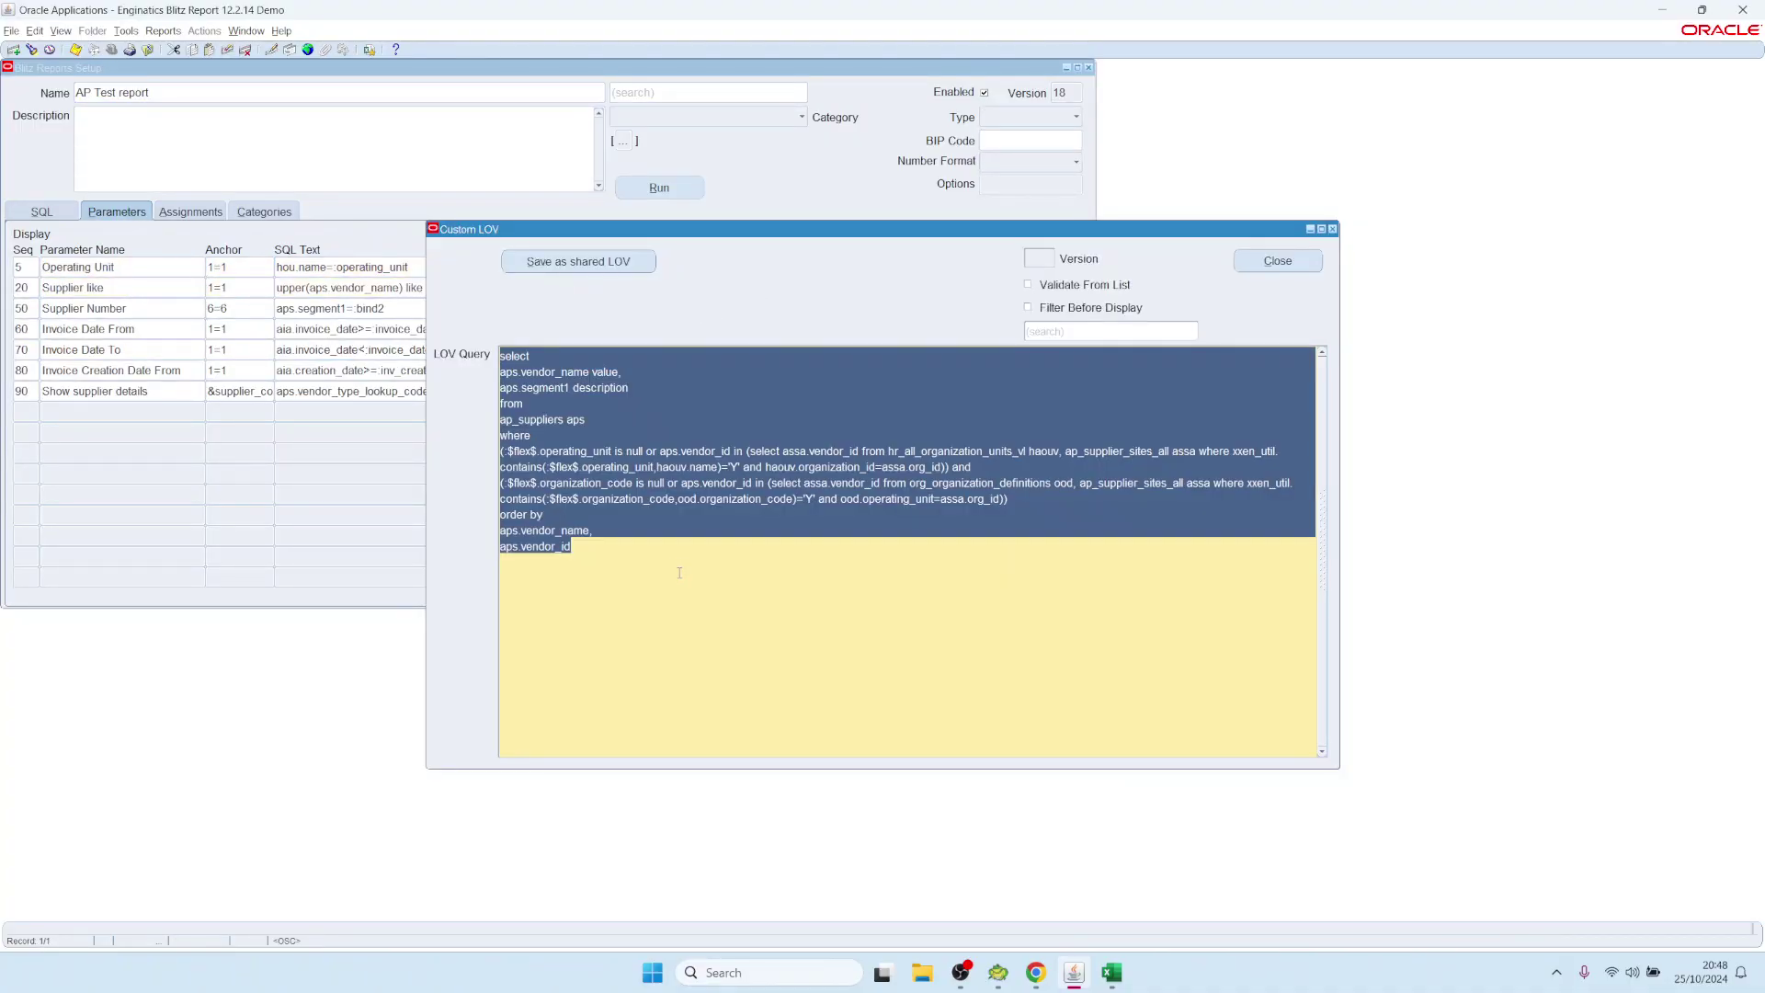
{"action": "key", "text": "alt+Tab"}
{"action": "key", "text": "ctrl+v"}
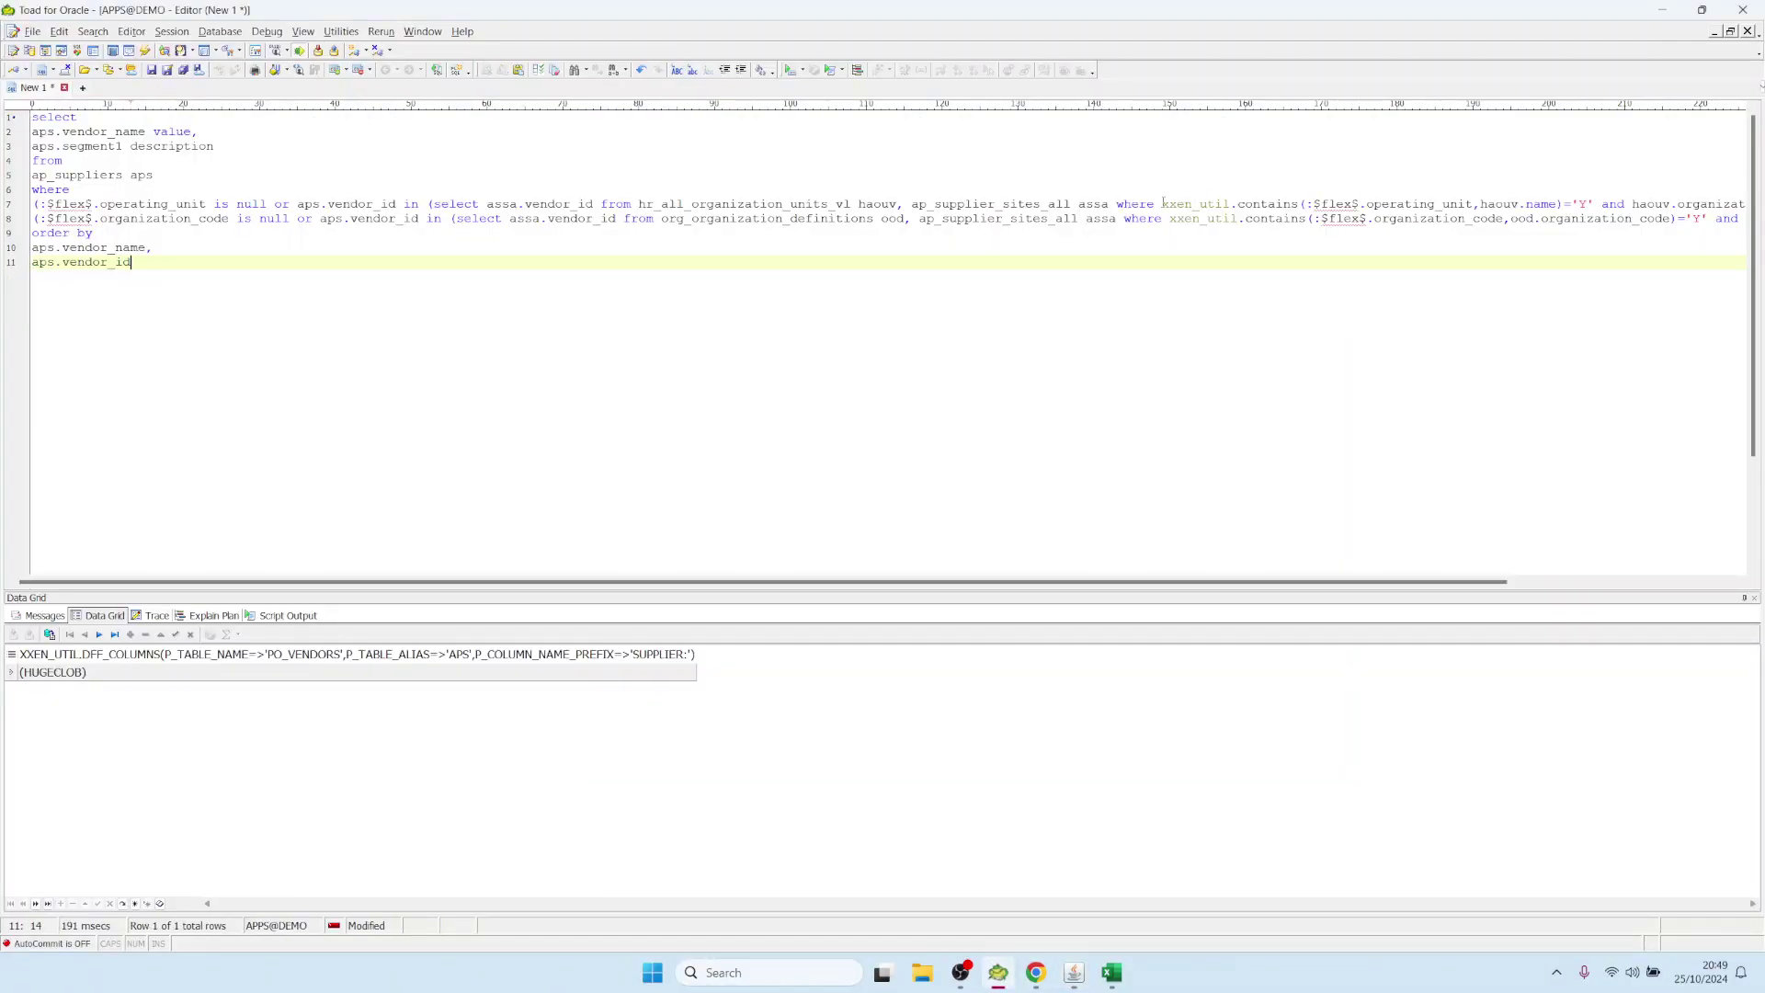
Examine the xxen_util.contains condition on :$flex$.operating_unit and haouv.name within the query's operating unit subquery
{"action": "mouse_move", "coordinate": [1161, 203]}
{"action": "left_mouse_down"}
{"action": "mouse_move", "coordinate": [1561, 204]}
{"action": "mouse_move", "coordinate": [37, 204]}
{"action": "mouse_move", "coordinate": [1162, 204]}
{"action": "left_mouse_up"}
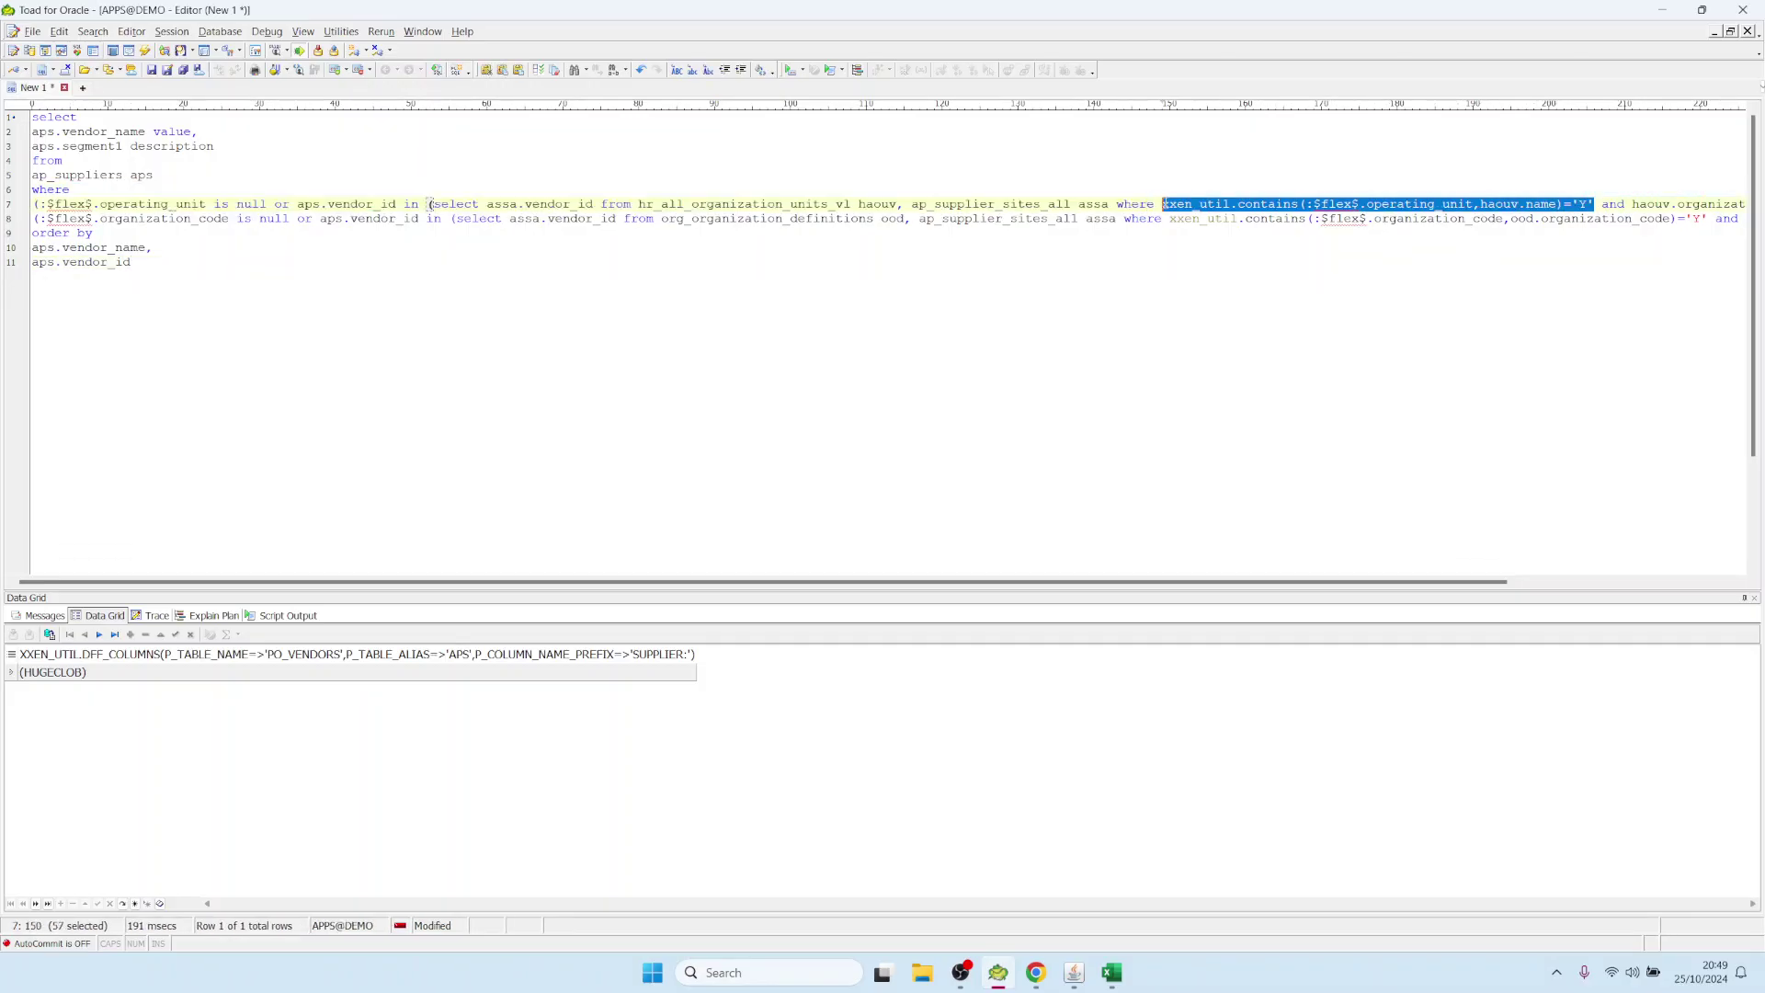
{"action": "key", "text": "ctrl+Left"}
{"action": "key", "text": "ctrl+Right"}
{"action": "key", "text": "ctrl+Right"}
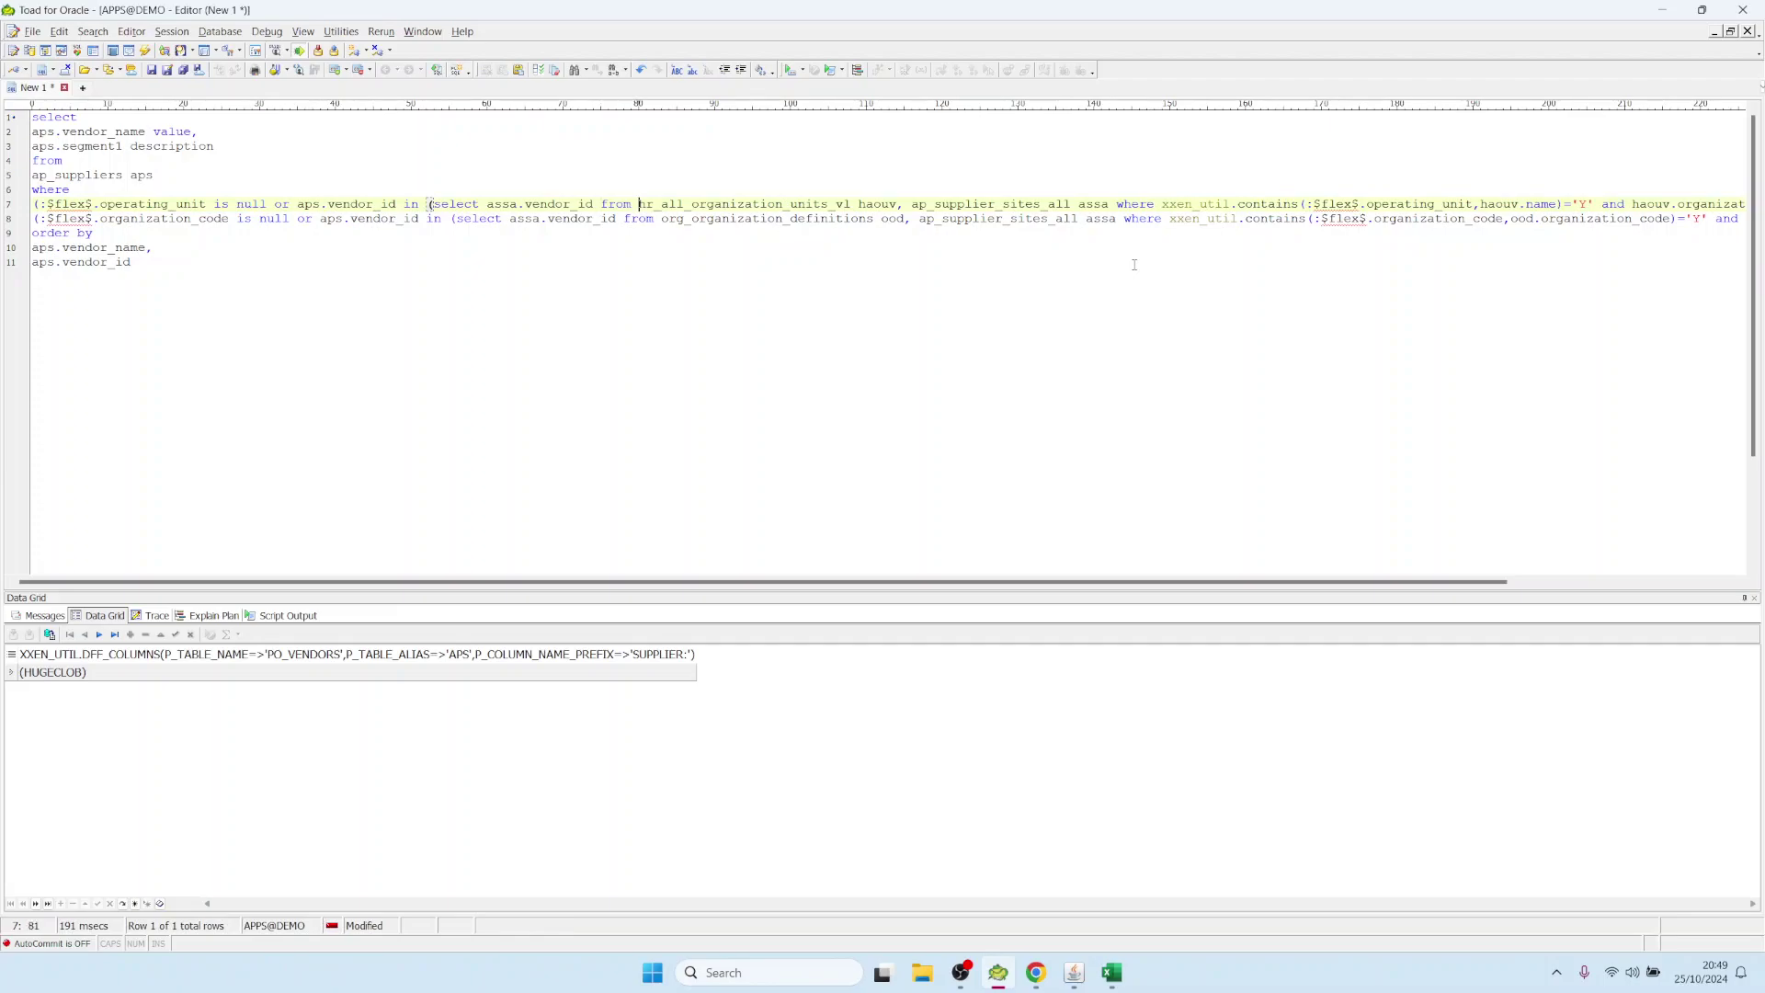
{"action": "key", "text": "ctrl+shift+Right"}
{"action": "key", "text": "ctrl+shift+Right"}
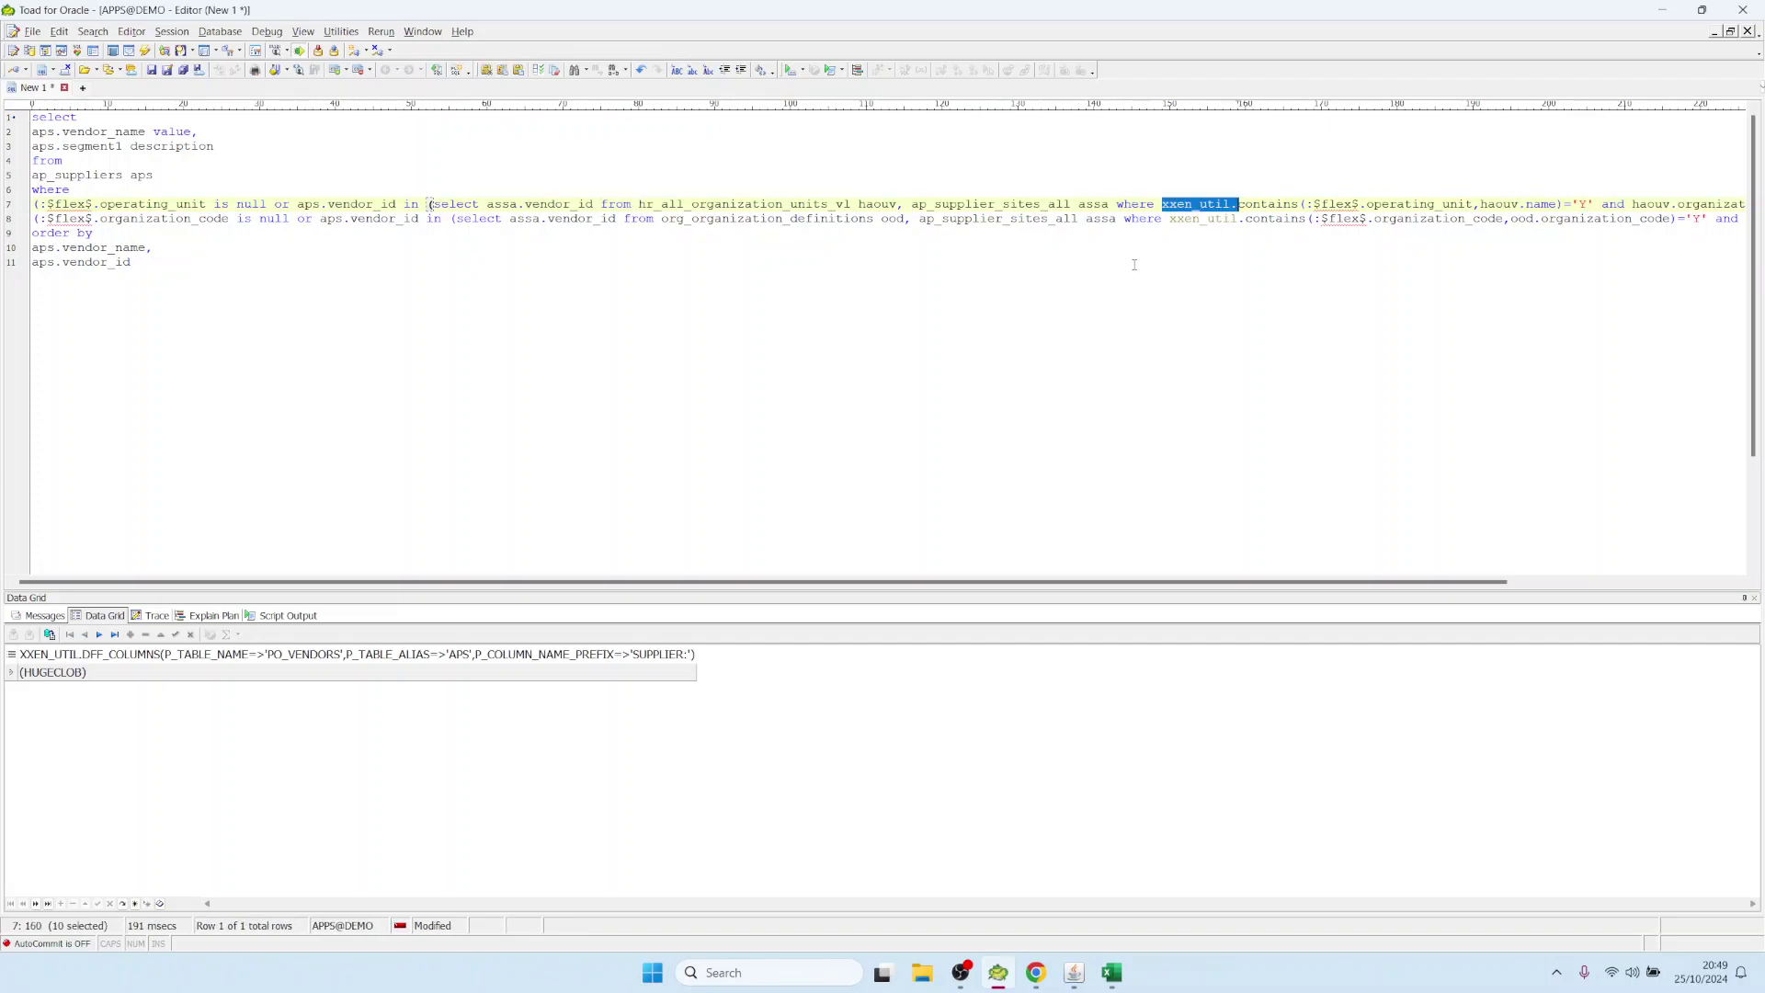
{"action": "key", "text": "ctrl+shift+Right"}
{"action": "key", "text": "ctrl+shift+Right"}
{"action": "key", "text": "ctrl+shift+Right"}
{"action": "key", "text": "ctrl+shift+Right"}
{"action": "key", "text": "ctrl+shift+Right"}
{"action": "key", "text": "ctrl+shift+Right"}
{"action": "key", "text": "ctrl+shift+Right"}
{"action": "key", "text": "ctrl+shift+Right"}
{"action": "key", "text": "ctrl+shift+Right"}
{"action": "key", "text": "ctrl+shift+Right"}
{"action": "key", "text": "ctrl+shift+Left"}
{"action": "key", "text": "ctrl+shift+Left"}
{"action": "key", "text": "ctrl+shift+Left"}
Replace the xxen_util.contains condition in the operating unit subquery with haouv.name=:$flex$.operating_unit
{"action": "key", "text": "ctrl+Left"}
{"action": "key", "text": "ctrl+shift+Right"}
{"action": "key", "text": "ctrl+shift+Right"}
{"action": "key", "text": "ctrl+shift+Left"}
{"action": "key", "text": "shift+Right"}
{"action": "key", "text": "shift+Right"}
{"action": "key", "text": "shift+Right"}
{"action": "key", "text": "shift+Right"}
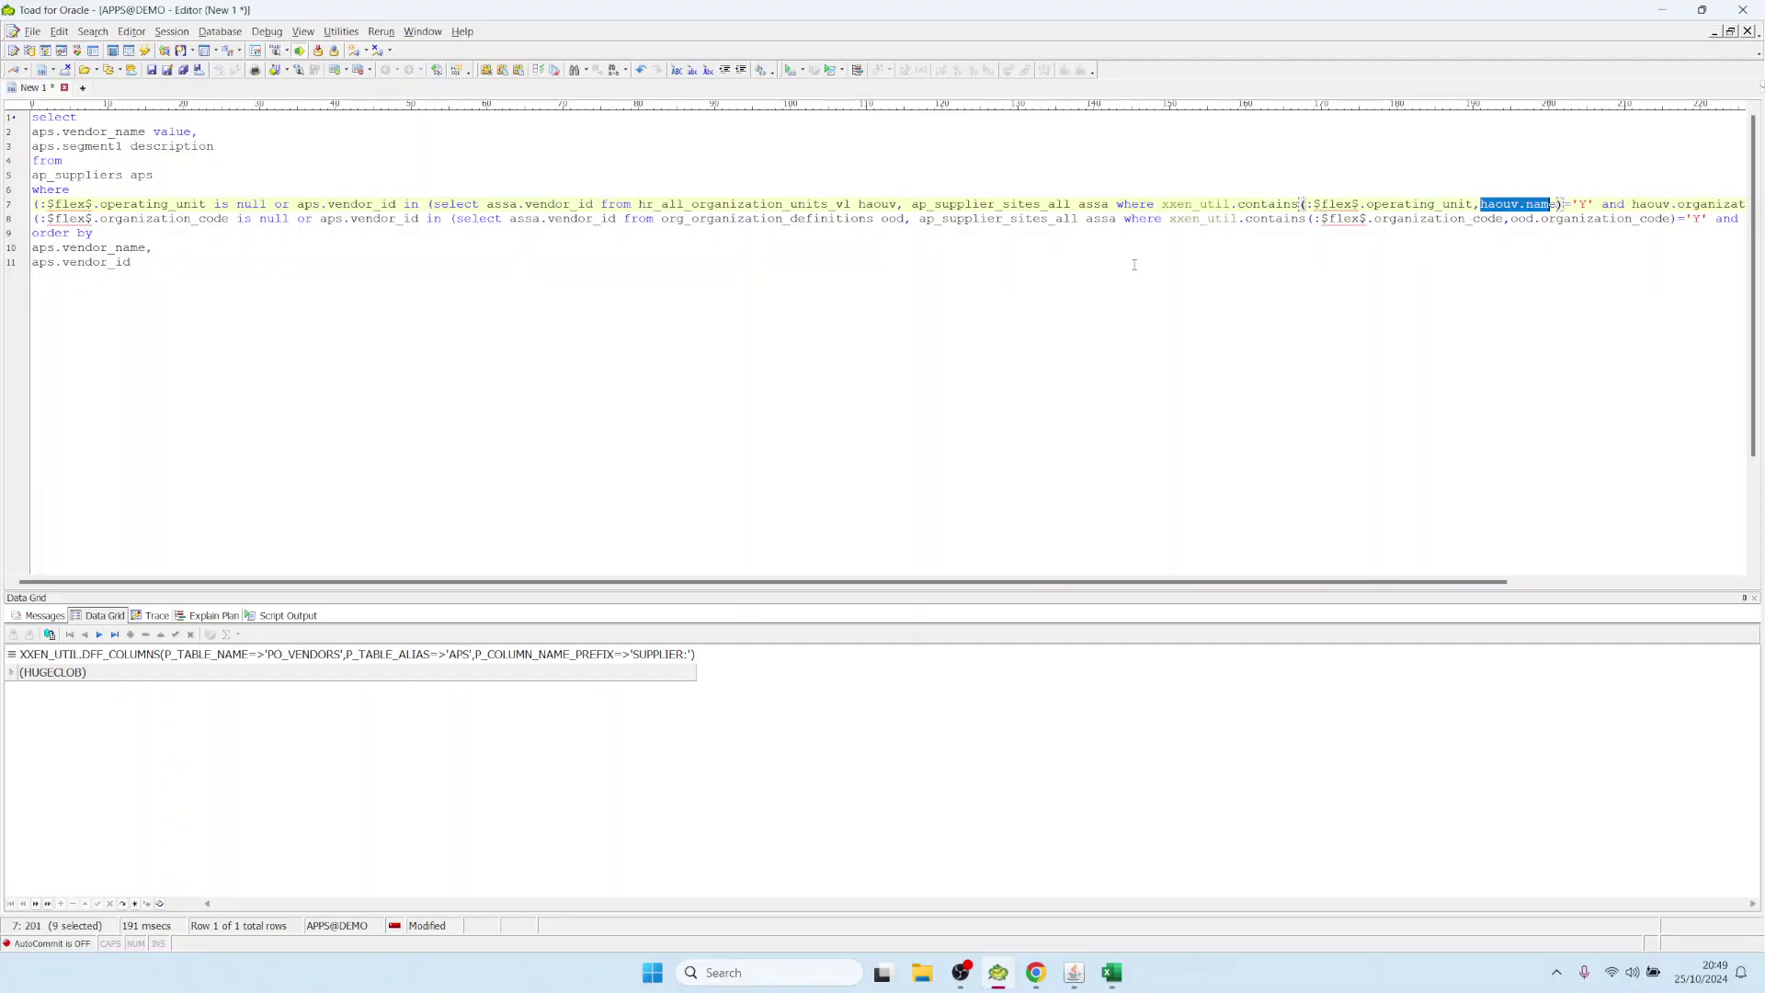
{"action": "key", "text": "ctrl+c"}
{"action": "key", "text": "ctrl+Left"}
{"action": "key", "text": "ctrl+Left"}
{"action": "key", "text": "ctrl+Left"}
{"action": "key", "text": "ctrl+Left"}
{"action": "key", "text": "ctrl+Left"}
{"action": "key", "text": "ctrl+Left"}
{"action": "key", "text": "ctrl+Left"}
{"action": "key", "text": "ctrl+Left"}
{"action": "key", "text": "ctrl+Left"}
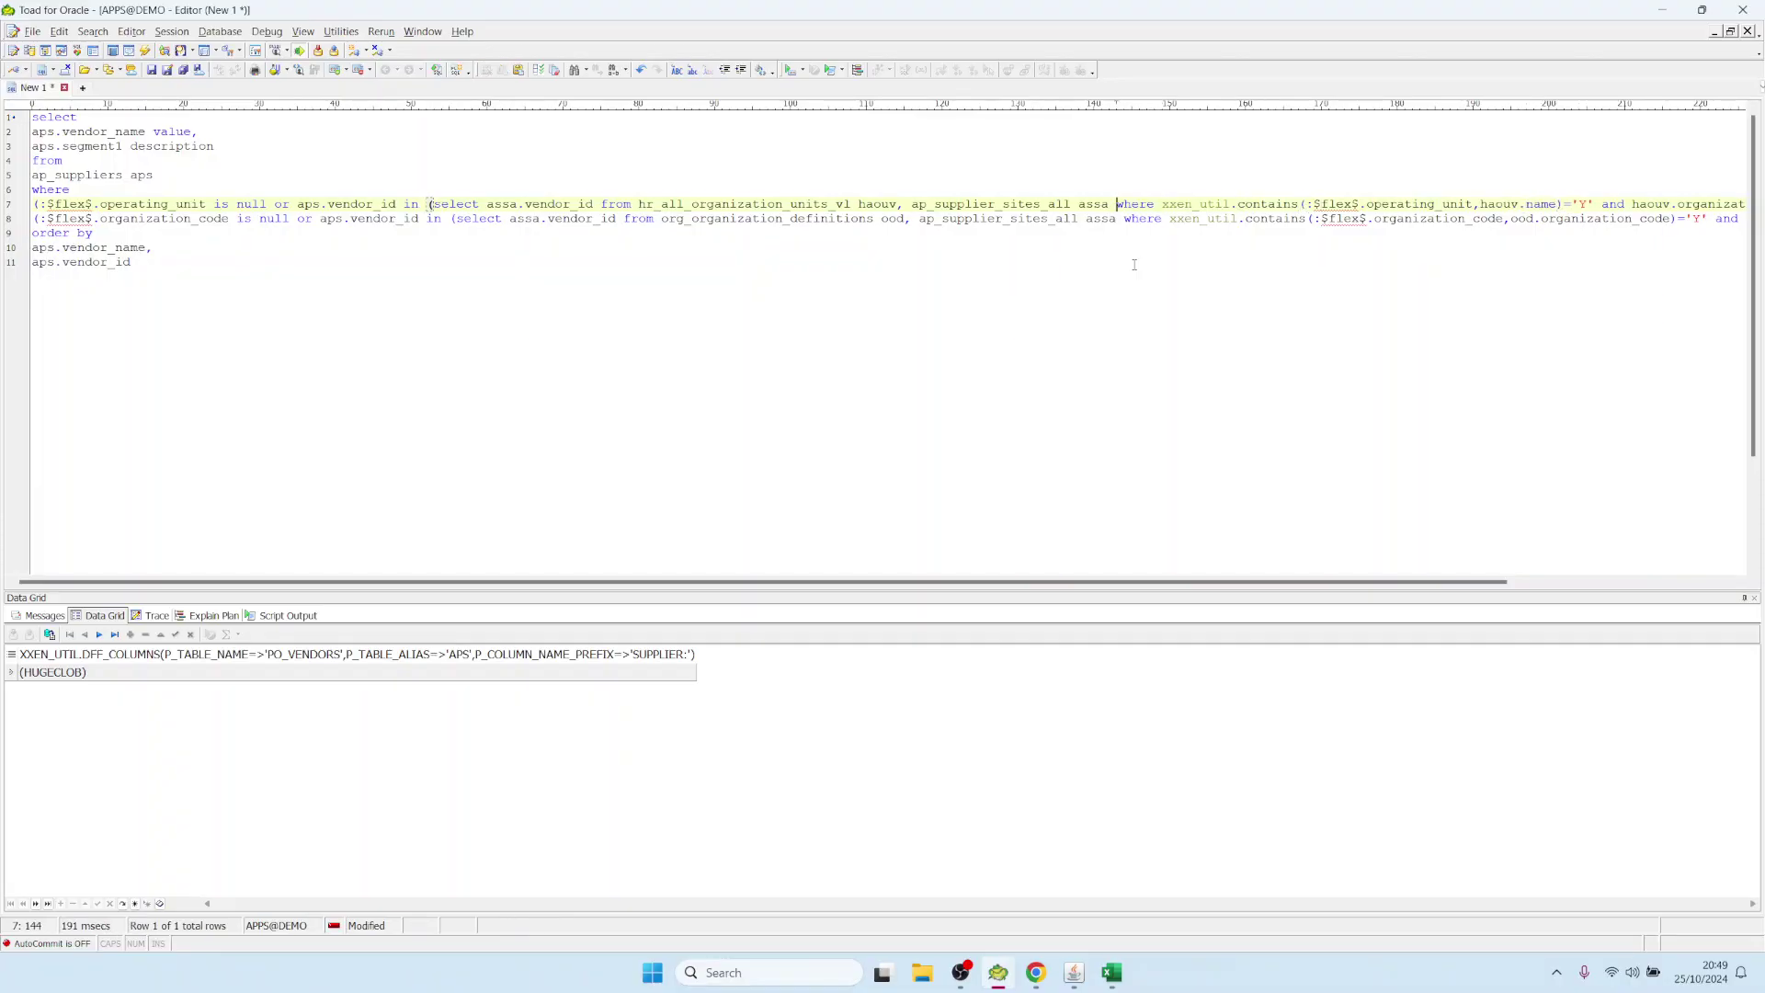
{"action": "key", "text": "ctrl+v"}
{"action": "key", "text": "Left"}
{"action": "type", "text": "="}
{"action": "key", "text": "shift+ctrl+Right"}
{"action": "key", "text": "shift+ctrl+Right"}
{"action": "key", "text": "shift+ctrl+Right"}
{"action": "key", "text": "shift+ctrl+Right"}
{"action": "key", "text": "shift+Left"}
{"action": "key", "text": "shift+Left"}
{"action": "key", "text": "Delete"}
{"action": "key", "text": "shift+ctrl+Right"}
{"action": "key", "text": "shift+ctrl+Right"}
{"action": "key", "text": "shift+ctrl+Right"}
{"action": "key", "text": "shift+ctrl+Right"}
{"action": "key", "text": "shift+ctrl+Right"}
{"action": "key", "text": "shift+Left"}
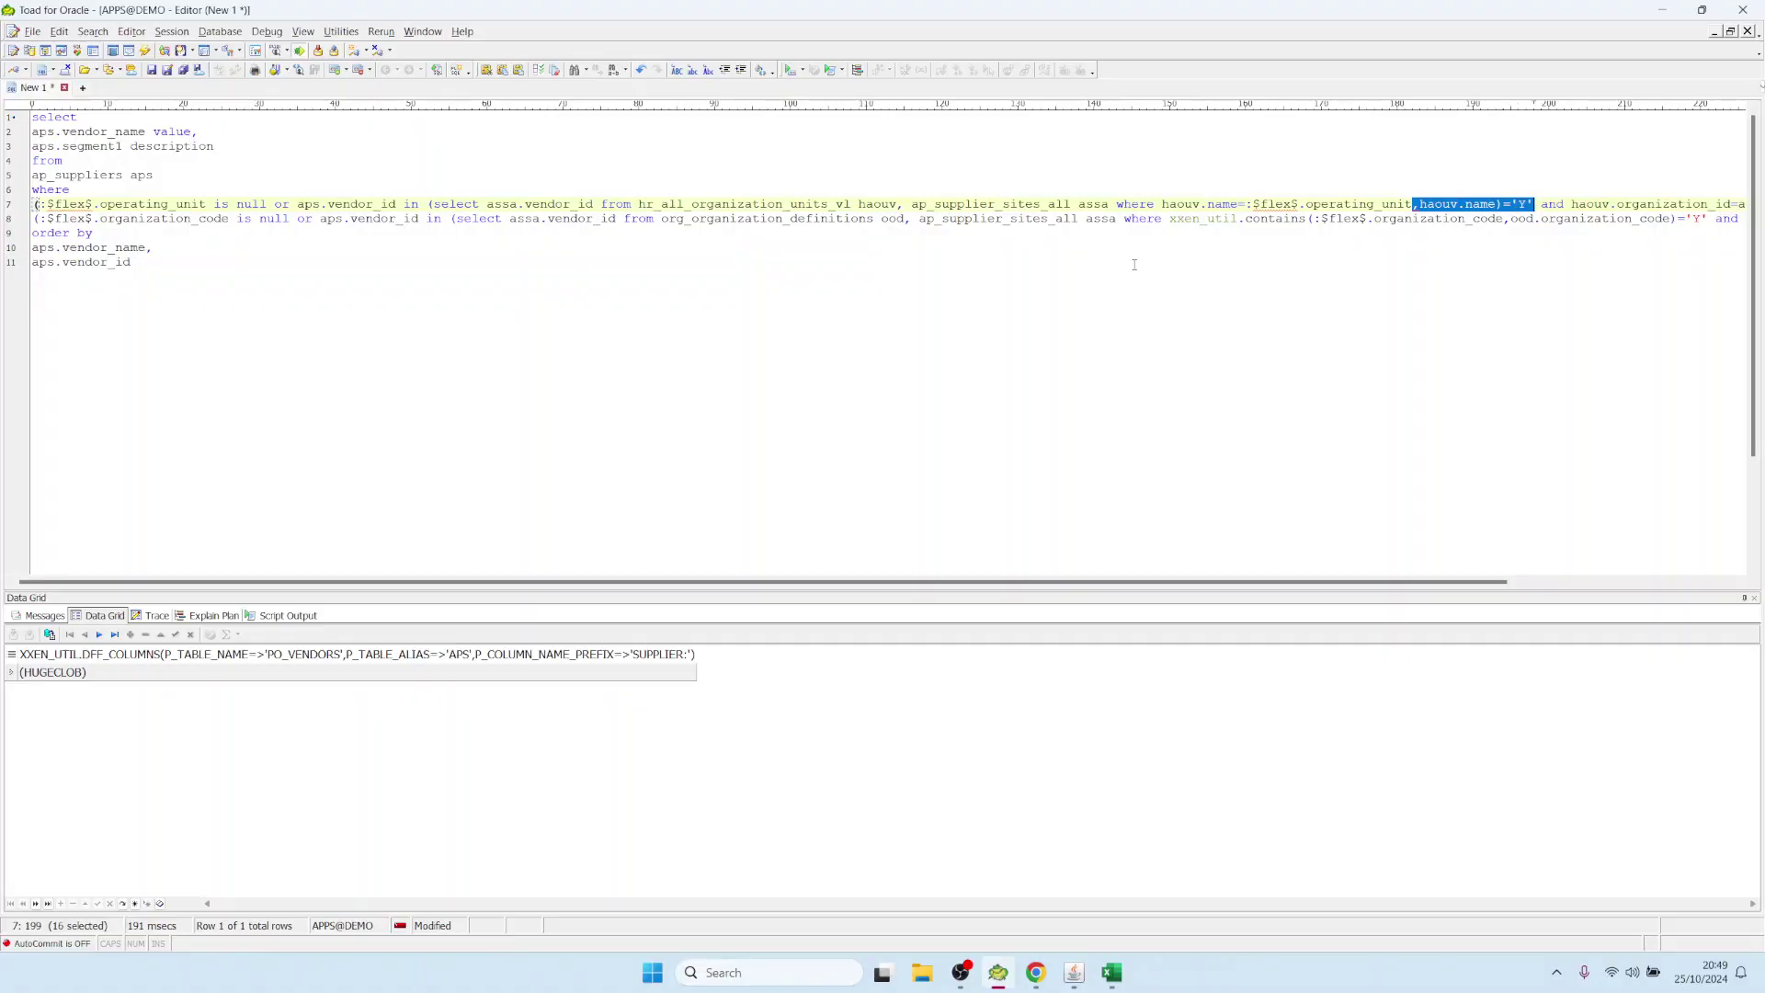
{"action": "key", "text": "Delete"}
Examine the :$flex$.operating_unit reference in the rewritten condition, and close the custom LOV window in Oracle Applications
{"action": "key", "text": "Left"}
{"action": "key", "text": "shift+ctrl+Left"}
{"action": "key", "text": "shift+ctrl+Left"}
{"action": "key", "text": "shift+ctrl+Left"}
{"action": "key", "text": "shift+ctrl+Left"}
{"action": "key", "text": "shift+ctrl+Left"}
{"action": "key", "text": "shift+ctrl+Right"}
{"action": "key", "text": "shift+ctrl+Right"}
{"action": "key", "text": "shift+Left"}
{"action": "key", "text": "shift+Left"}
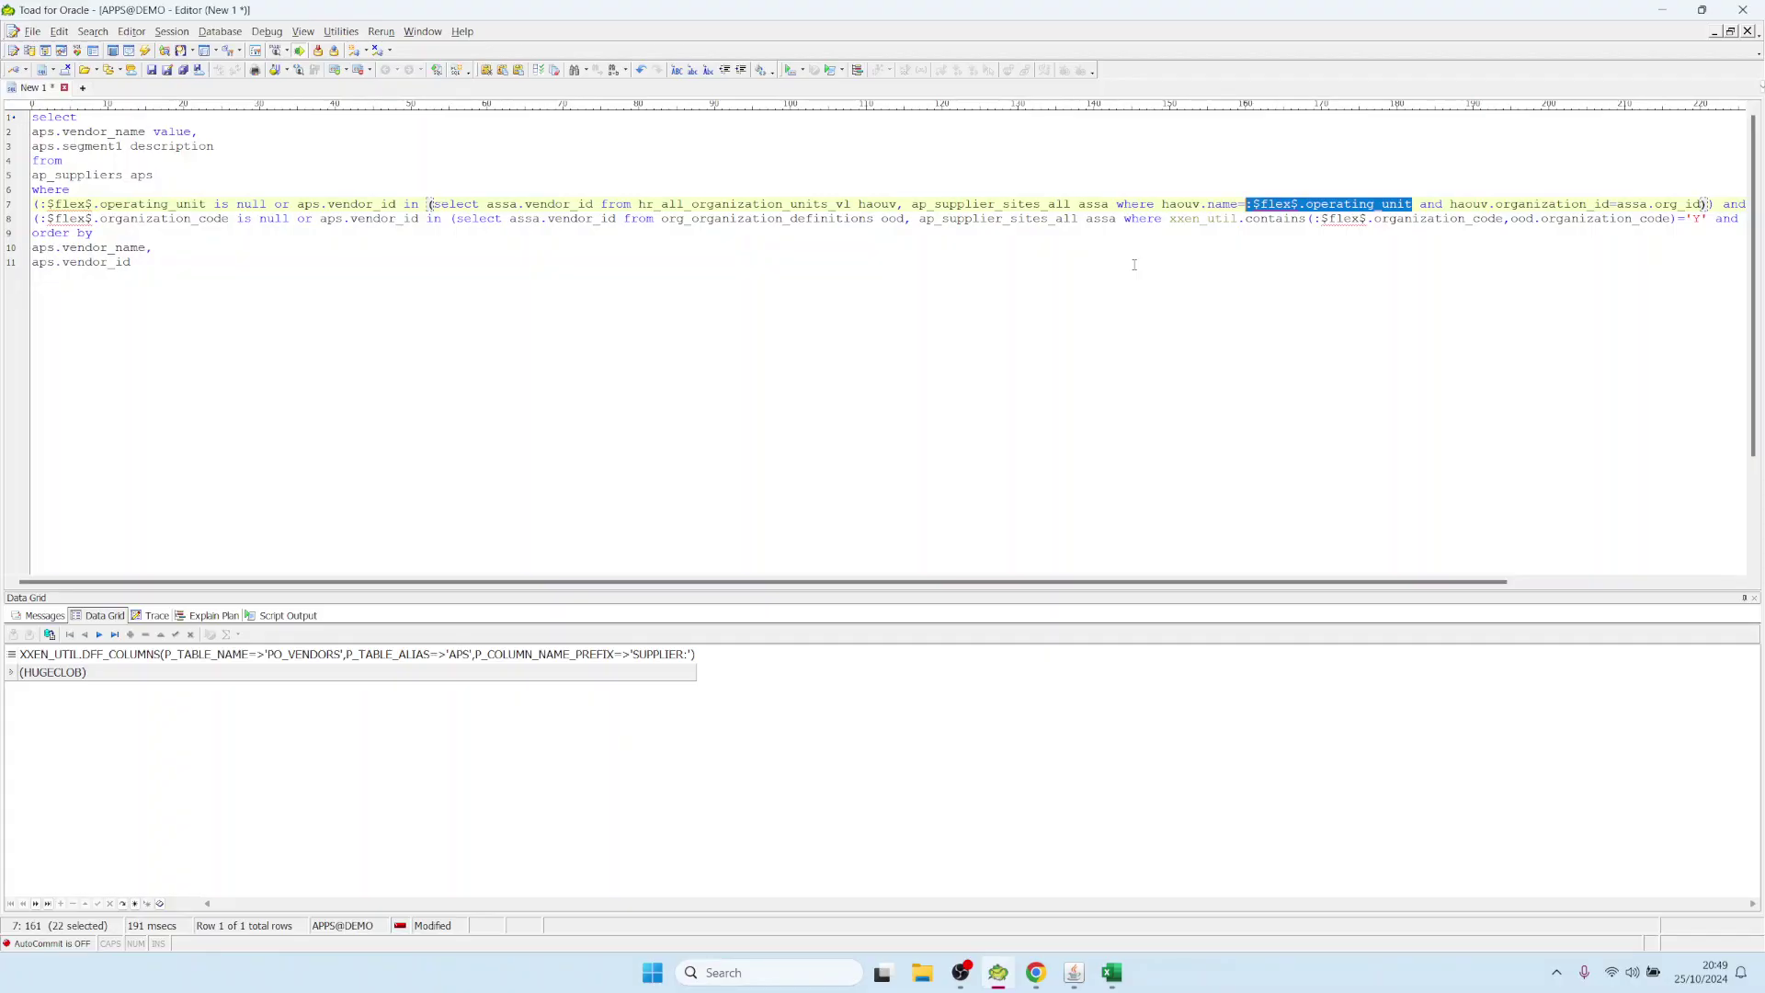
{"action": "left_click", "coordinate": [1074, 973]}
{"action": "left_click", "coordinate": [1277, 262]}
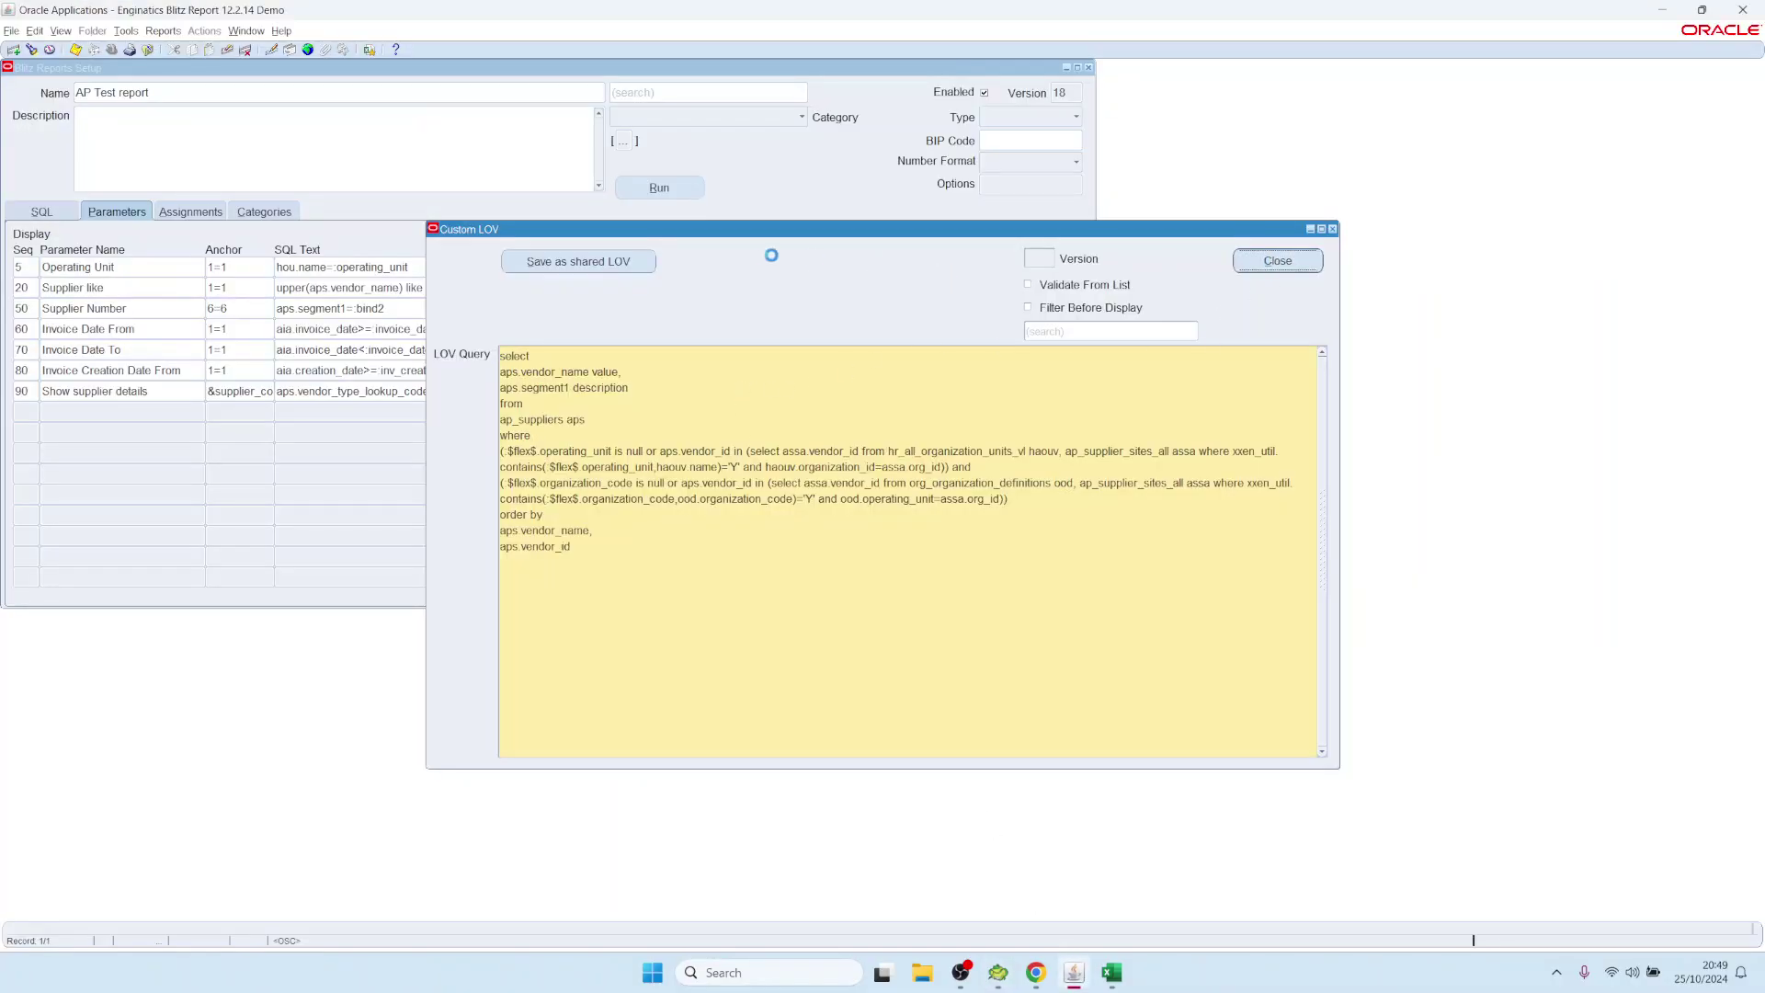
Open the report's run form and choose Vision Operations and Vision Services as multiple Operating Unit values
{"action": "left_click", "coordinate": [685, 197]}
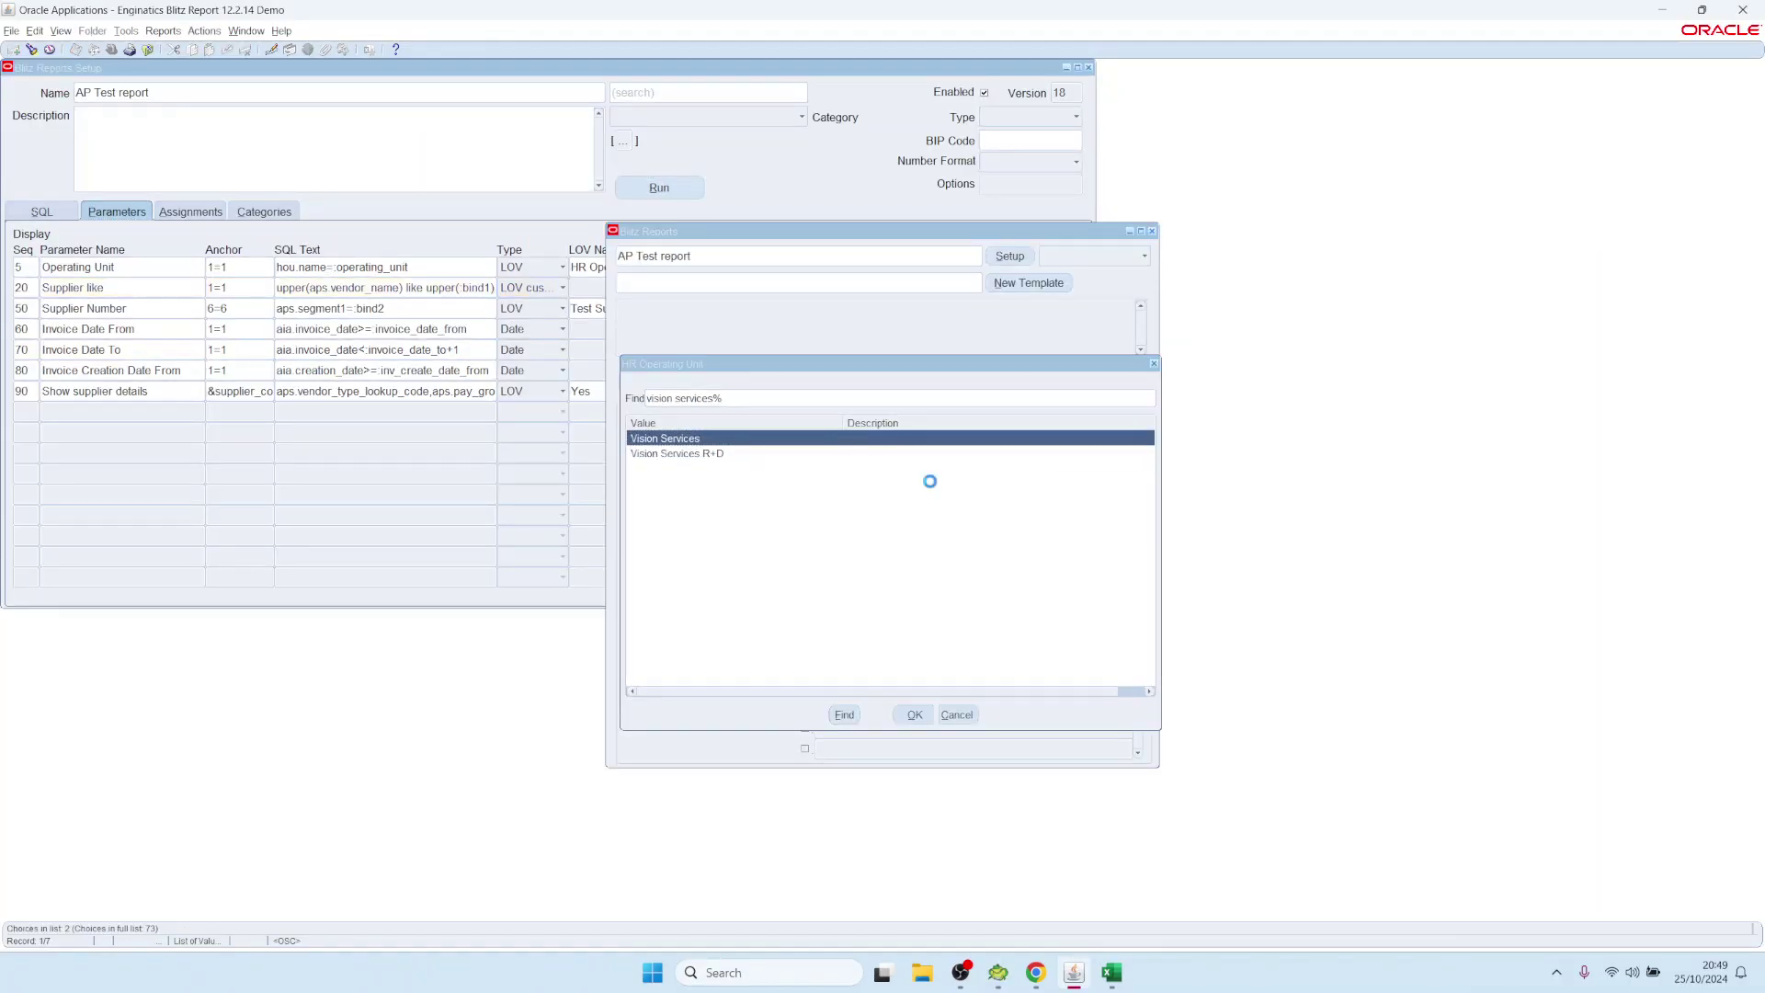
{"action": "left_click", "coordinate": [908, 440]}
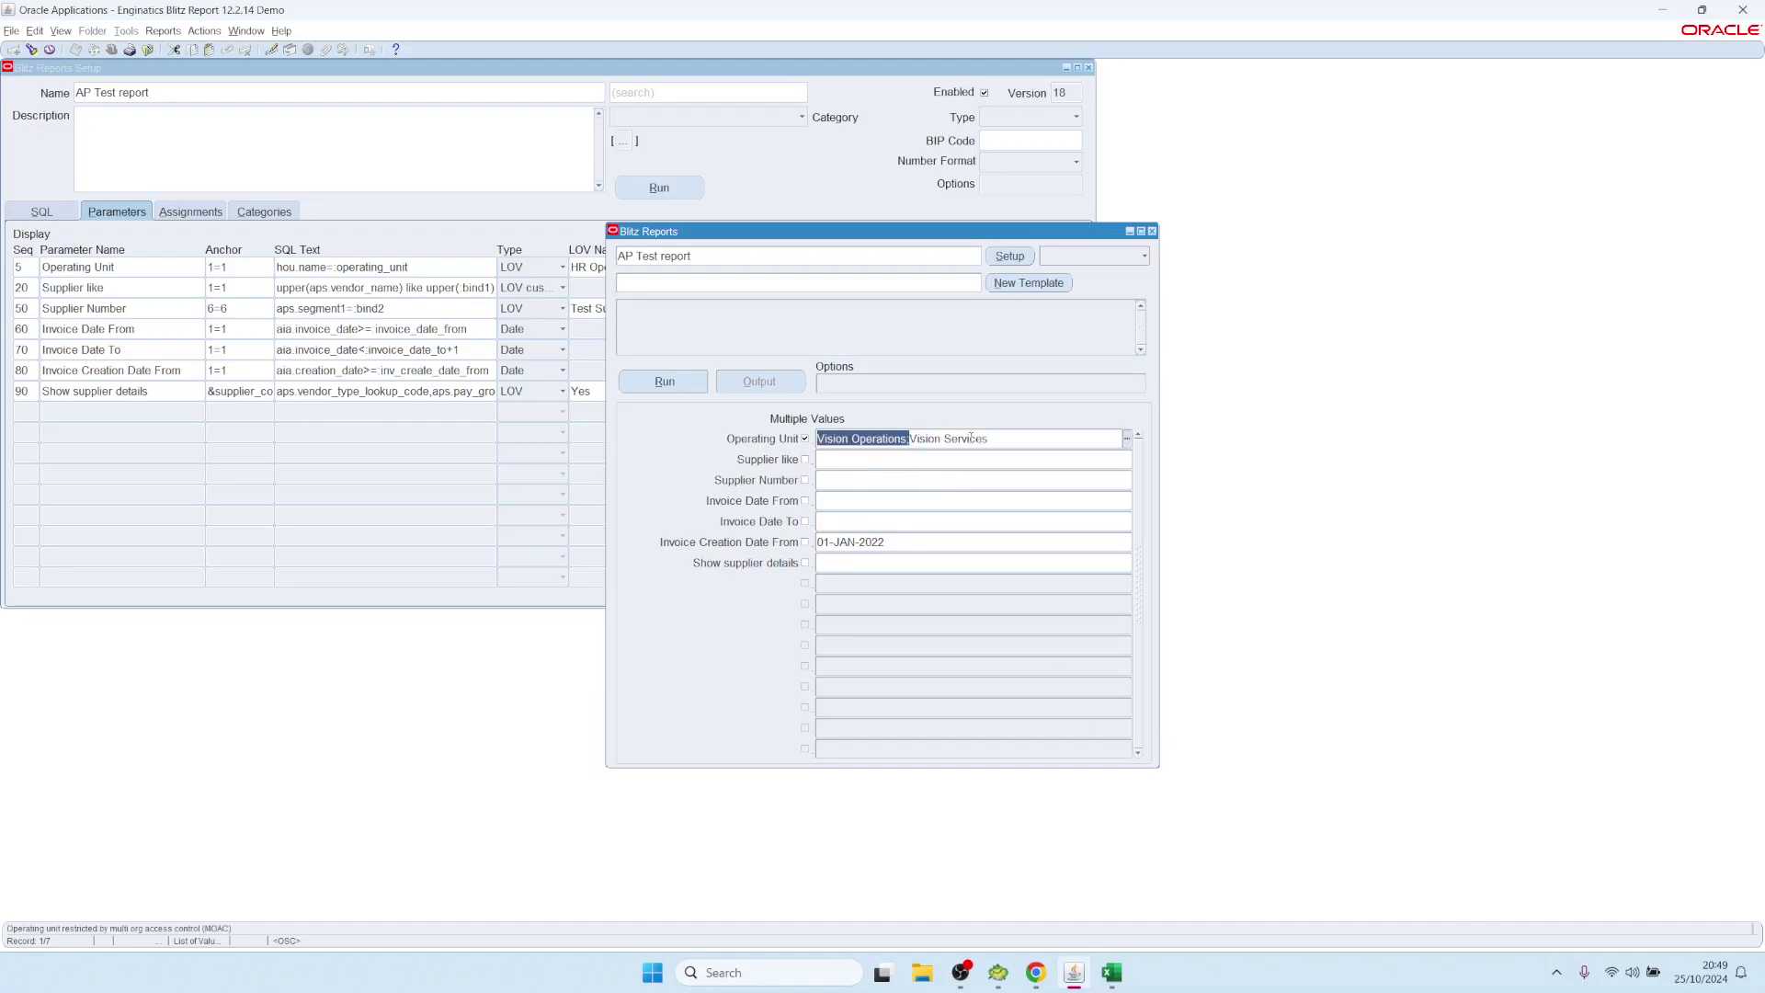
{"action": "mouse_move", "coordinate": [1004, 439]}
{"action": "left_mouse_down"}
{"action": "mouse_move", "coordinate": [804, 443]}
{"action": "mouse_move", "coordinate": [1005, 425]}
{"action": "left_mouse_up"}
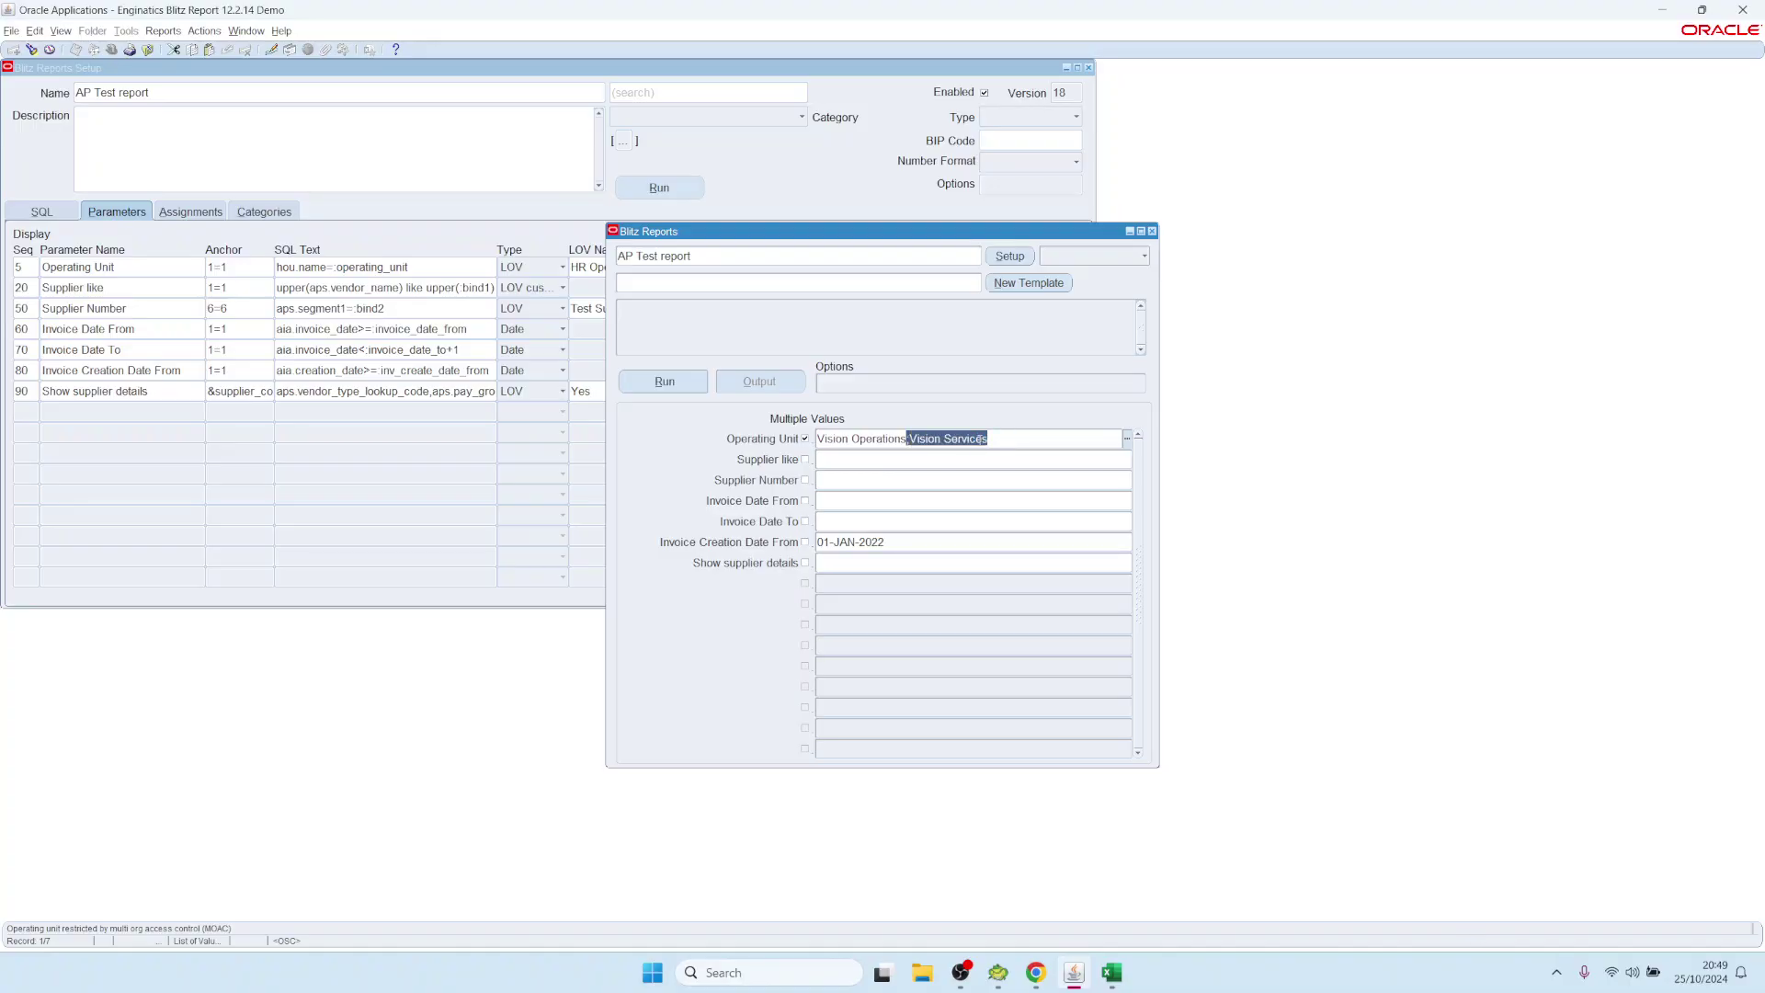
Switch to Toad and examine the haouv.name=:$flex$.operating_unit condition in the operating unit subquery
{"action": "left_click", "coordinate": [998, 972]}
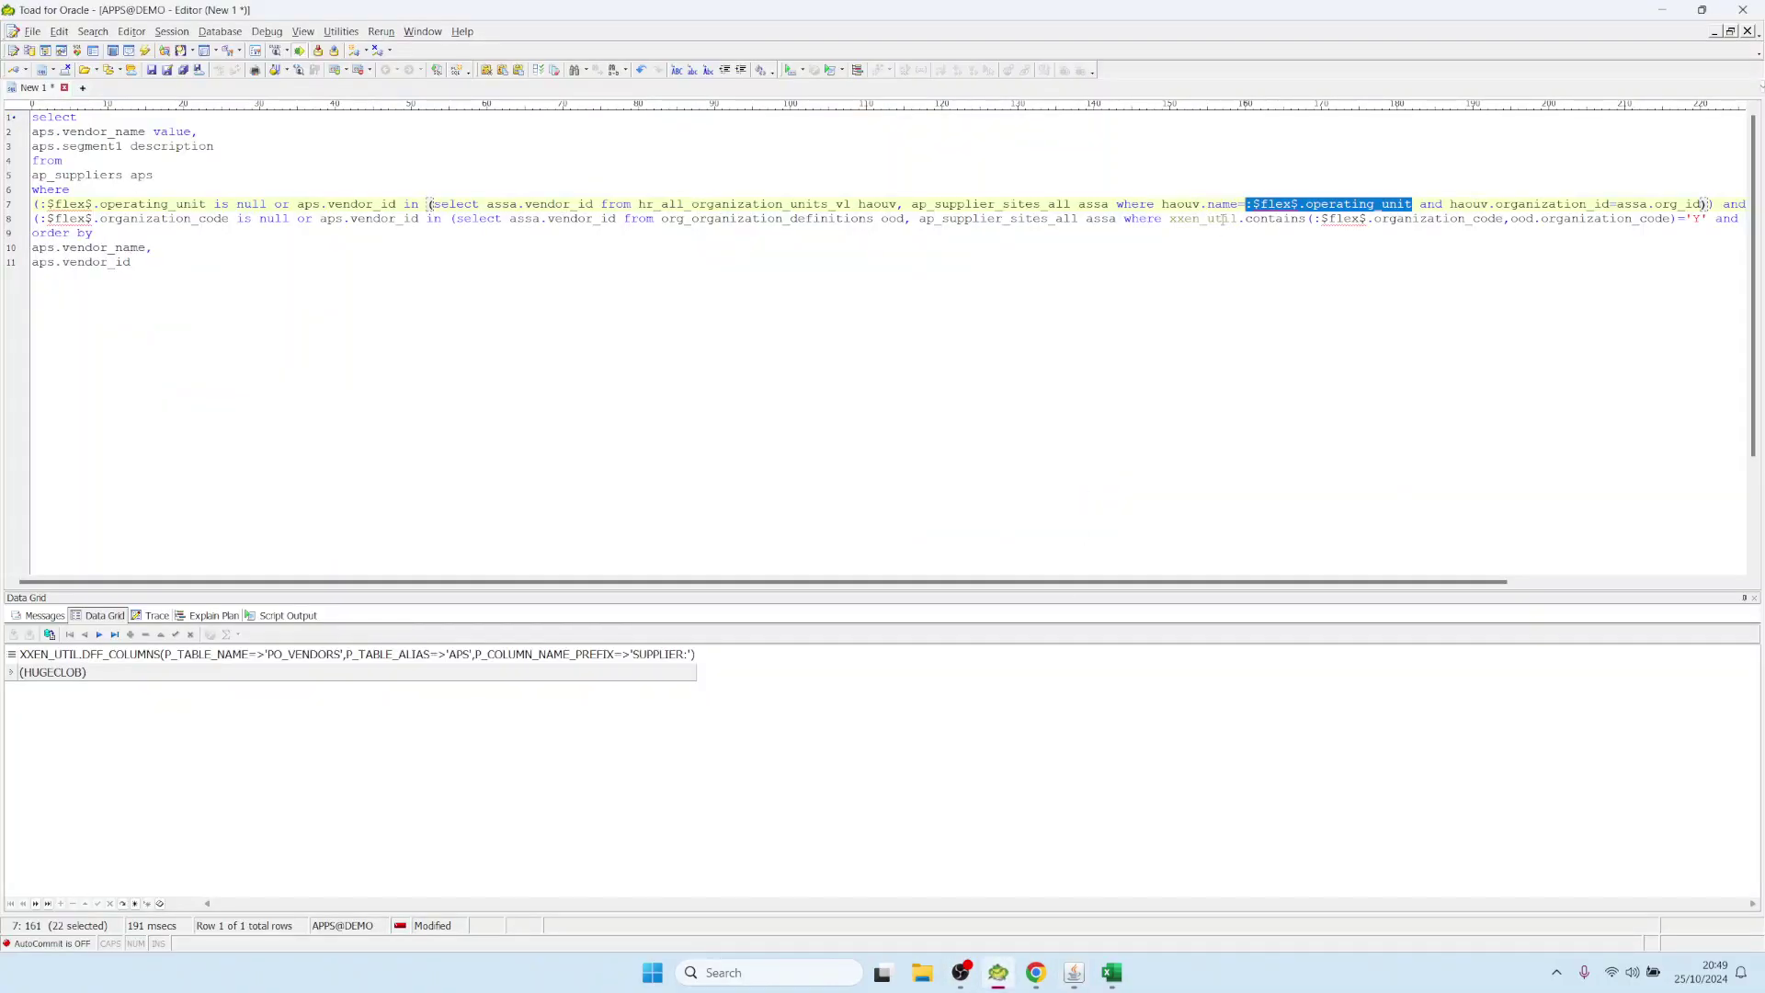
{"action": "left_click_drag", "start_coordinate": [1160, 204], "coordinate": [1416, 205]}
{"action": "left_click", "coordinate": [1238, 204]}
{"action": "left_click_drag", "start_coordinate": [1162, 204], "coordinate": [1414, 204]}
Look up the contains function in the xxen_util package body, examine its regexp_like expression, and close the description
{"action": "left_click", "coordinate": [1217, 219]}
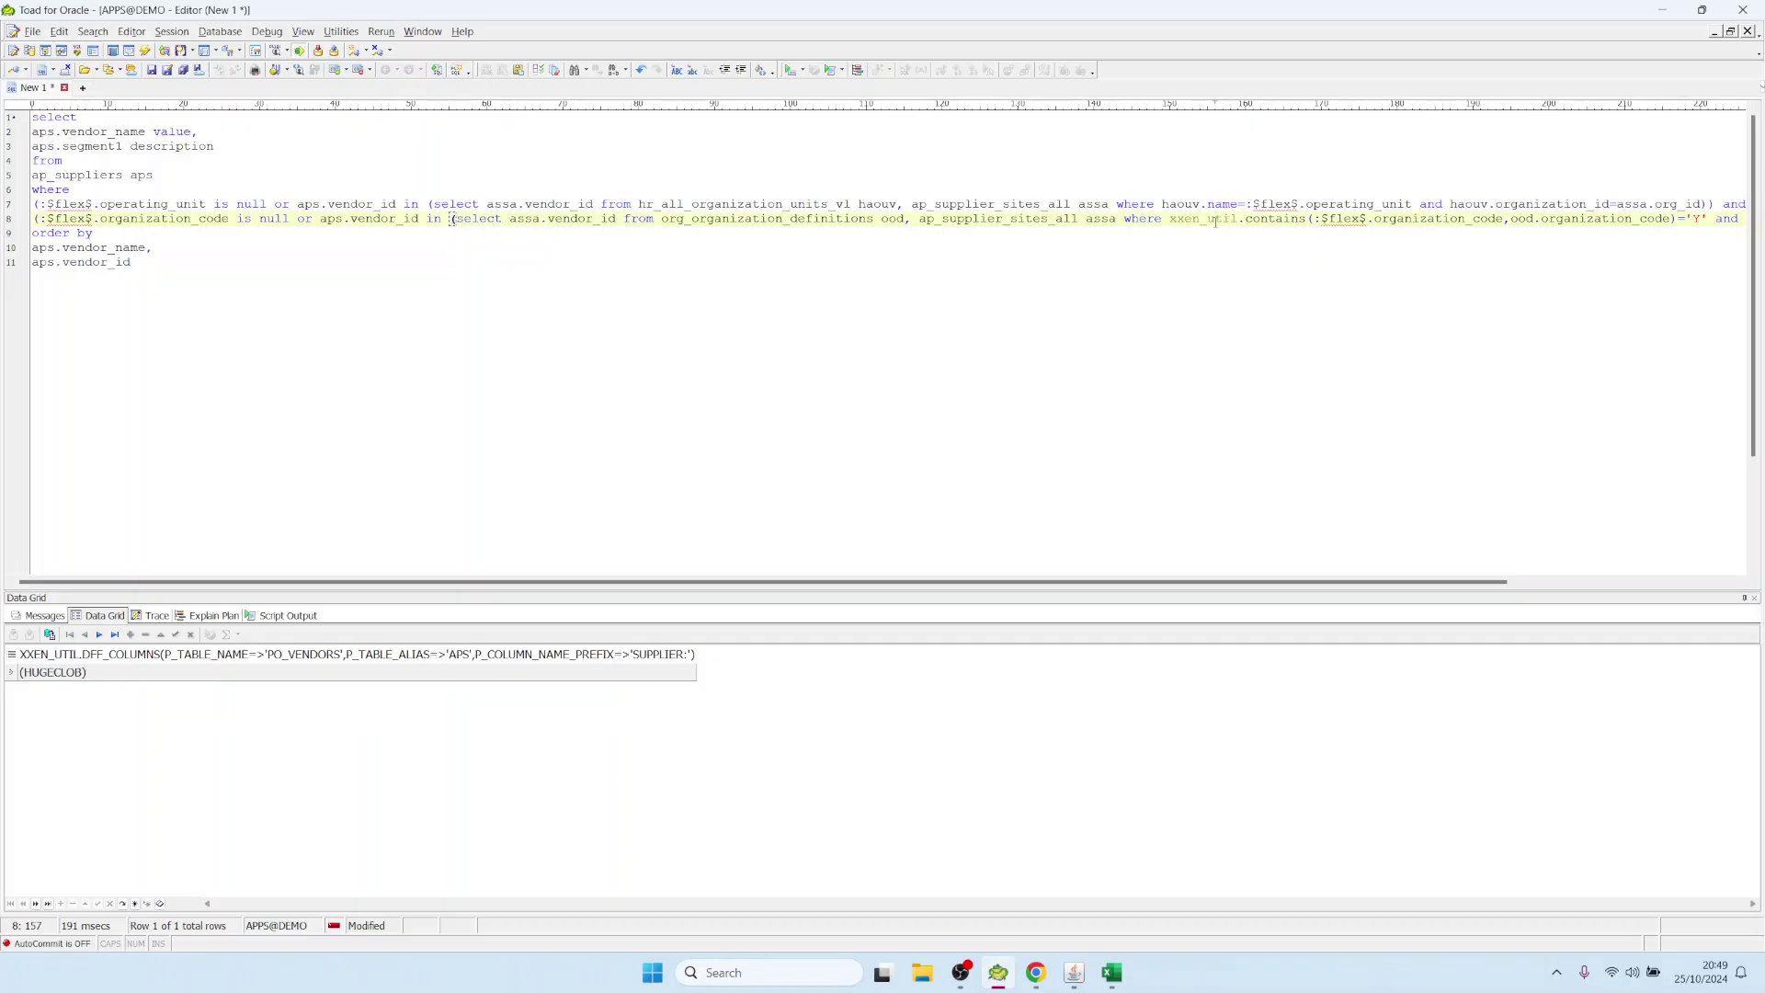
{"action": "key", "text": "F4"}
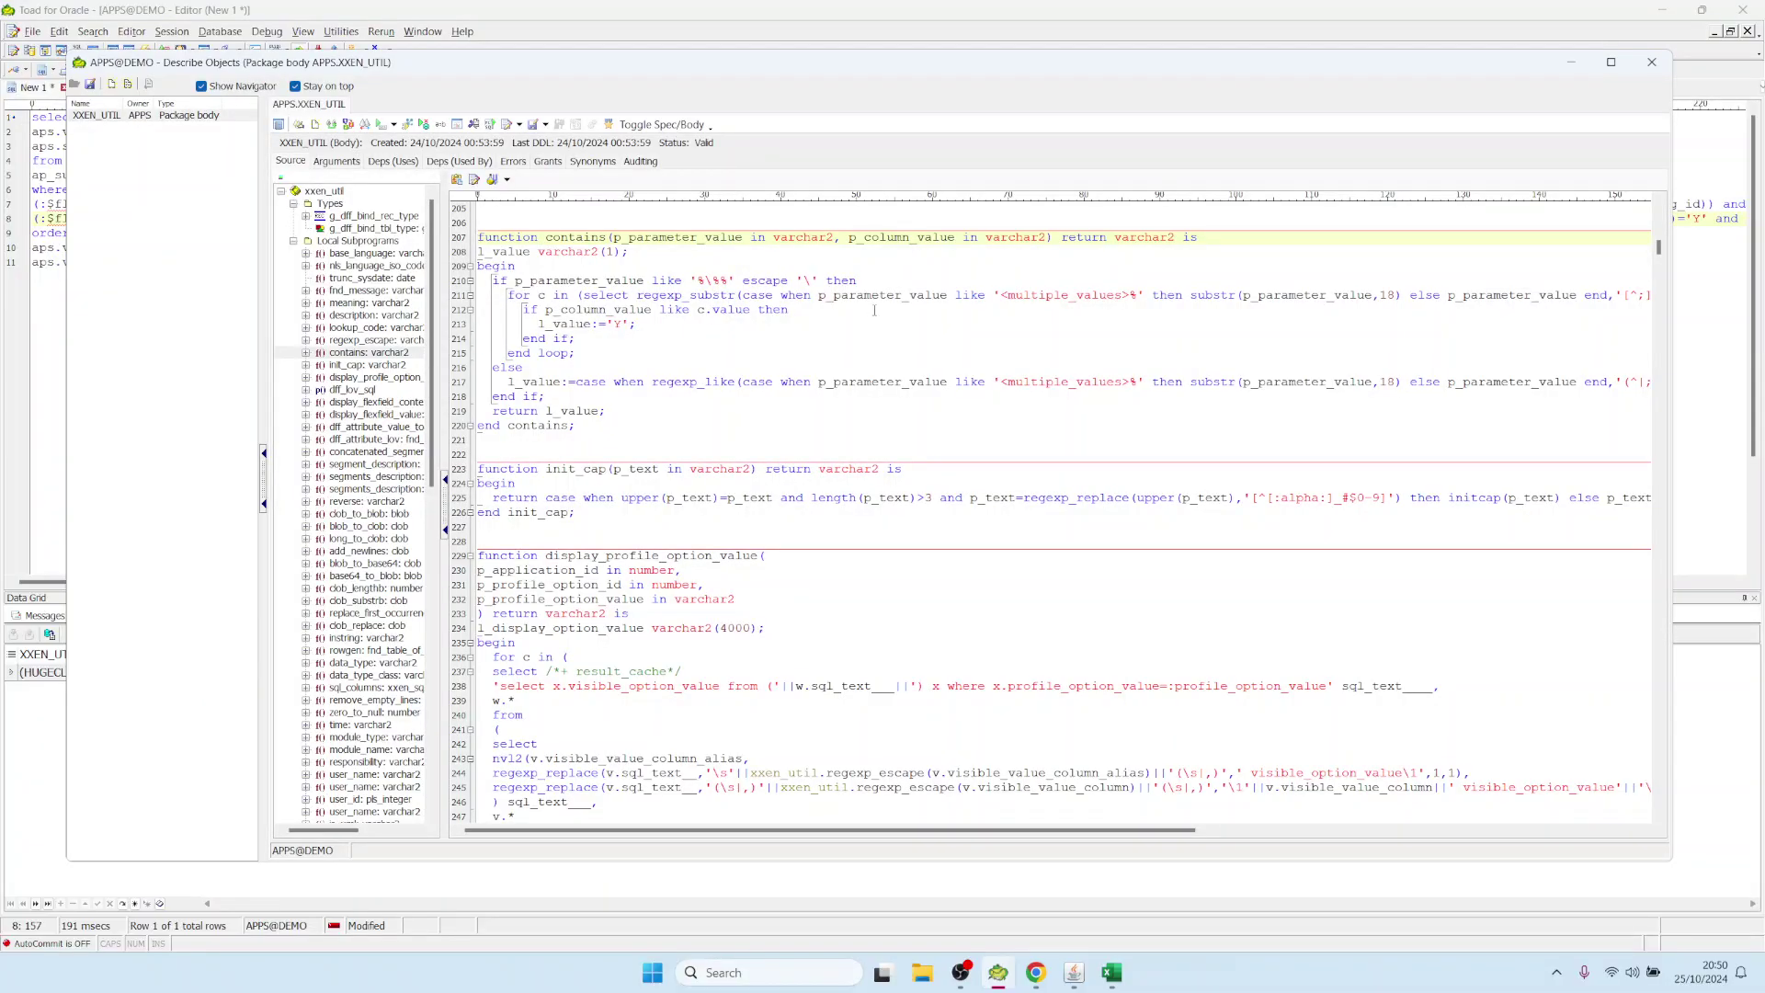
{"action": "left_click_drag", "start_coordinate": [651, 382], "coordinate": [792, 387]}
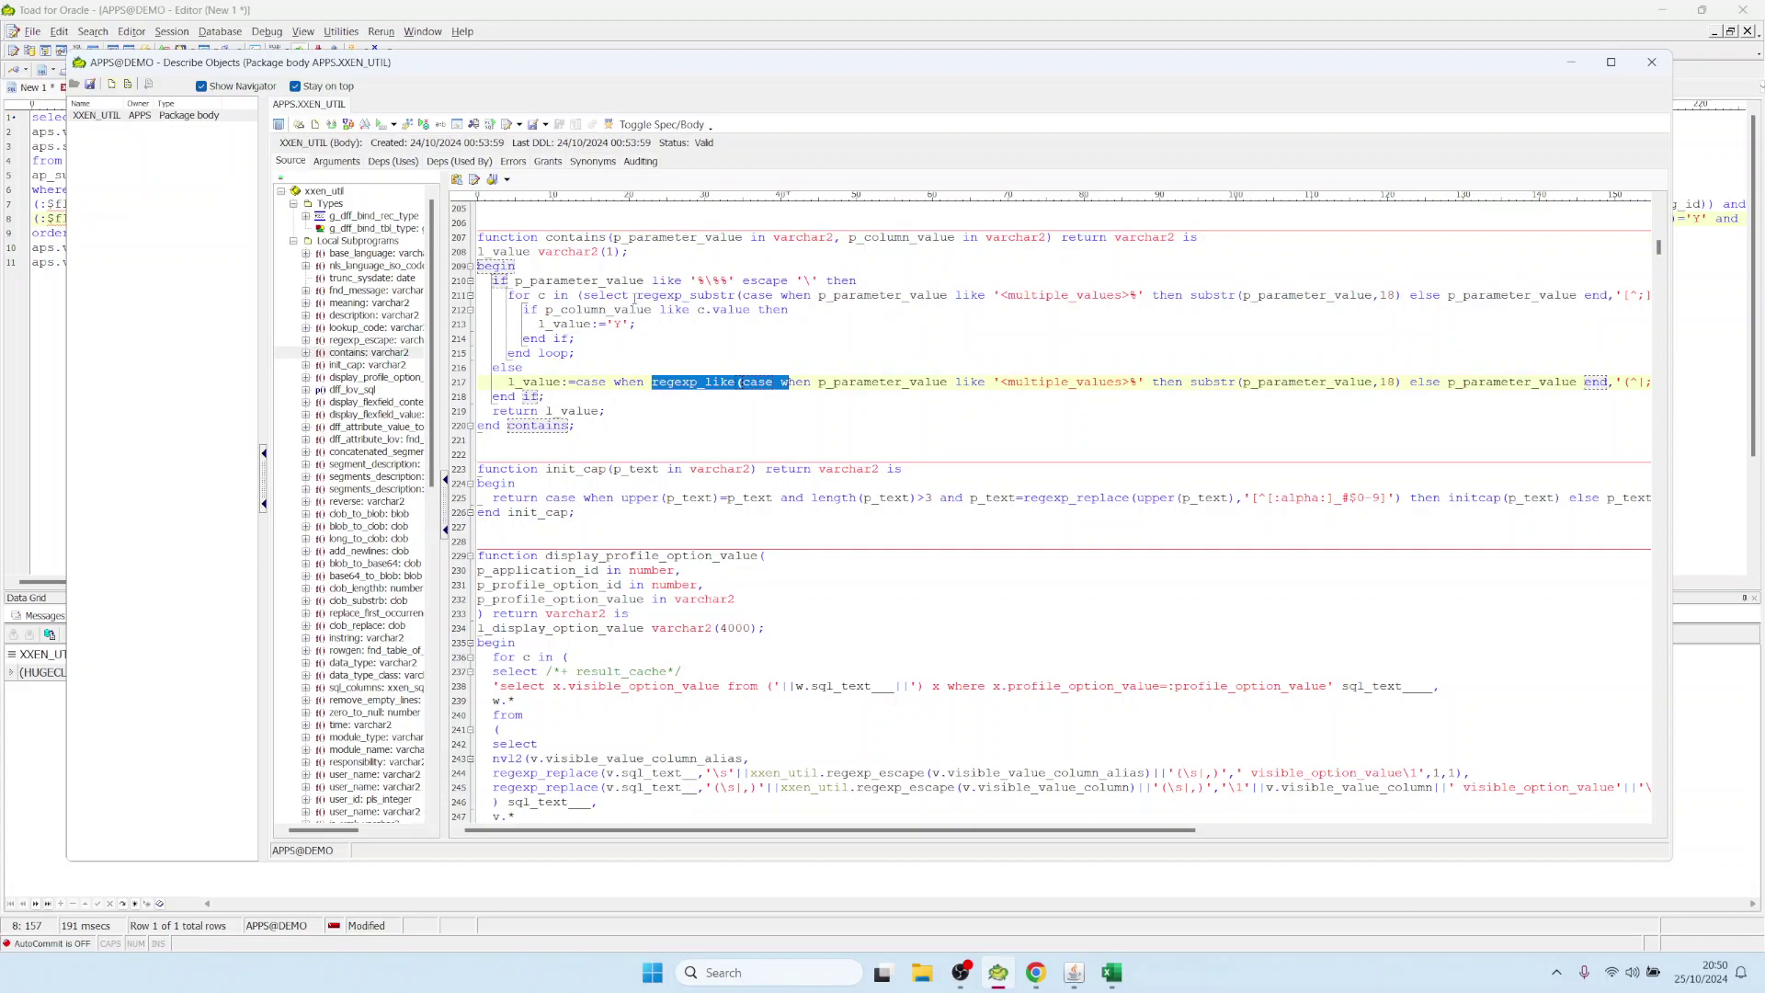
{"action": "key", "text": "Escape"}
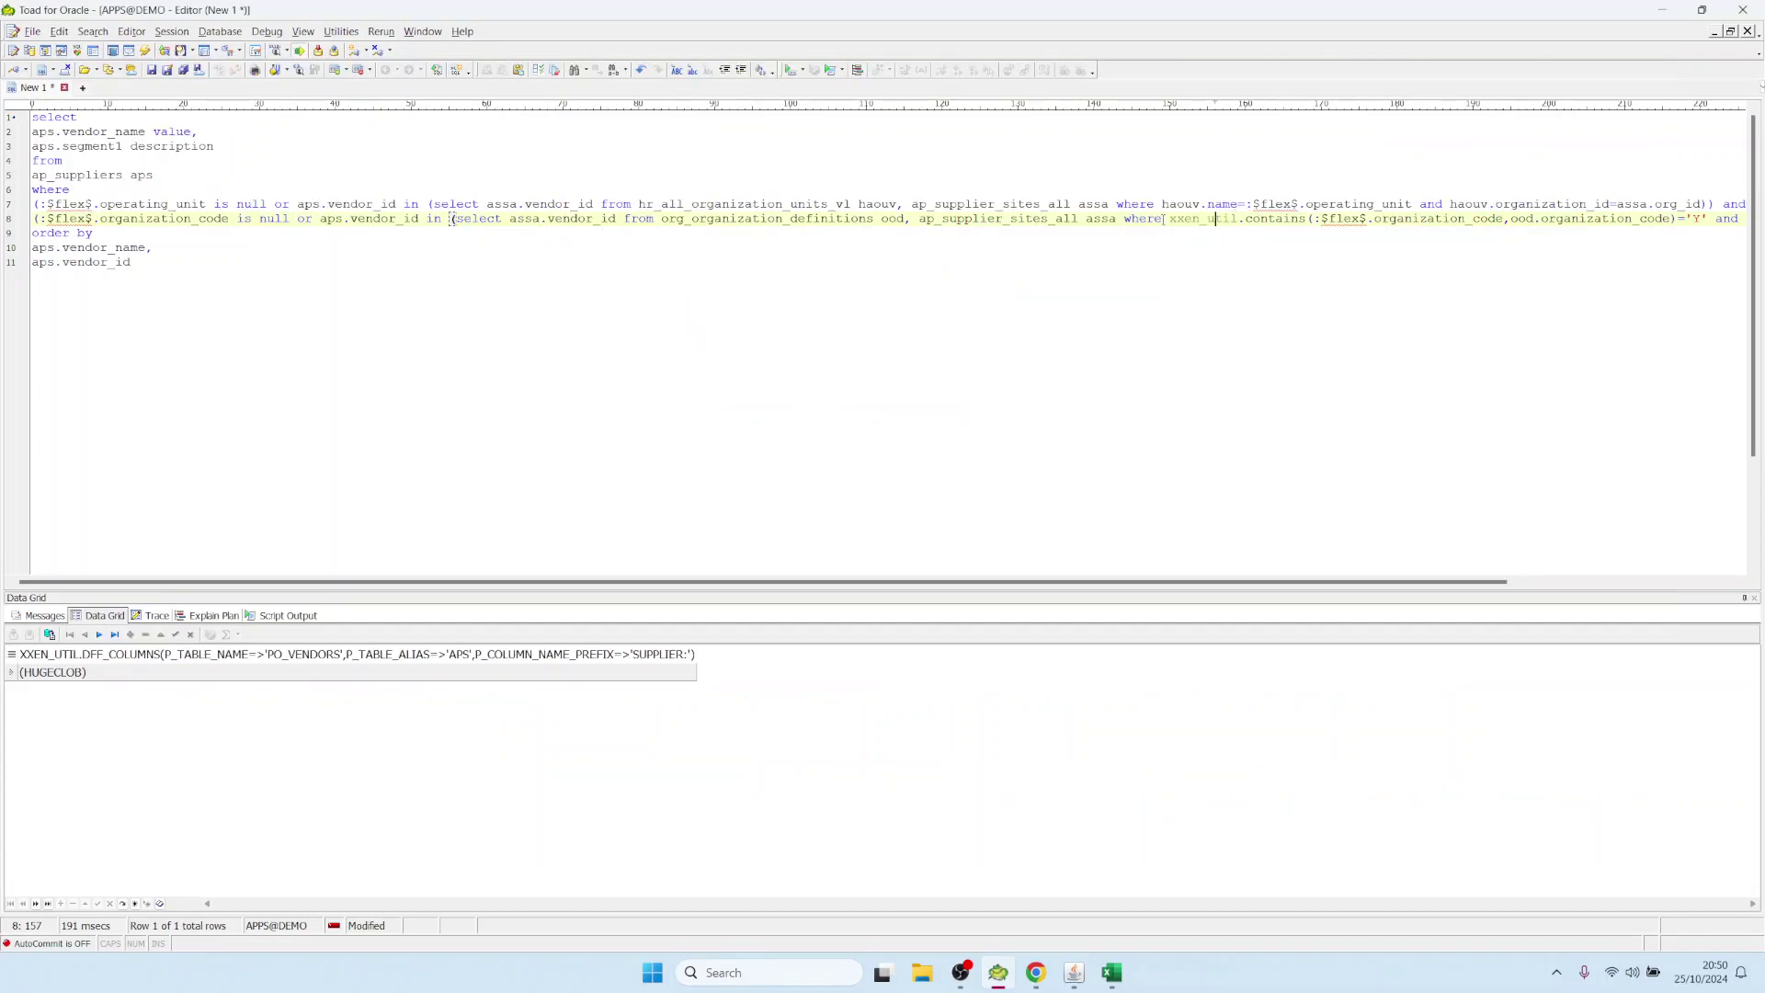
Examine the xxen_util.contains condition on :$flex$.organization_code in the organization code subquery
{"action": "left_click_drag", "start_coordinate": [1163, 203], "coordinate": [1298, 222]}
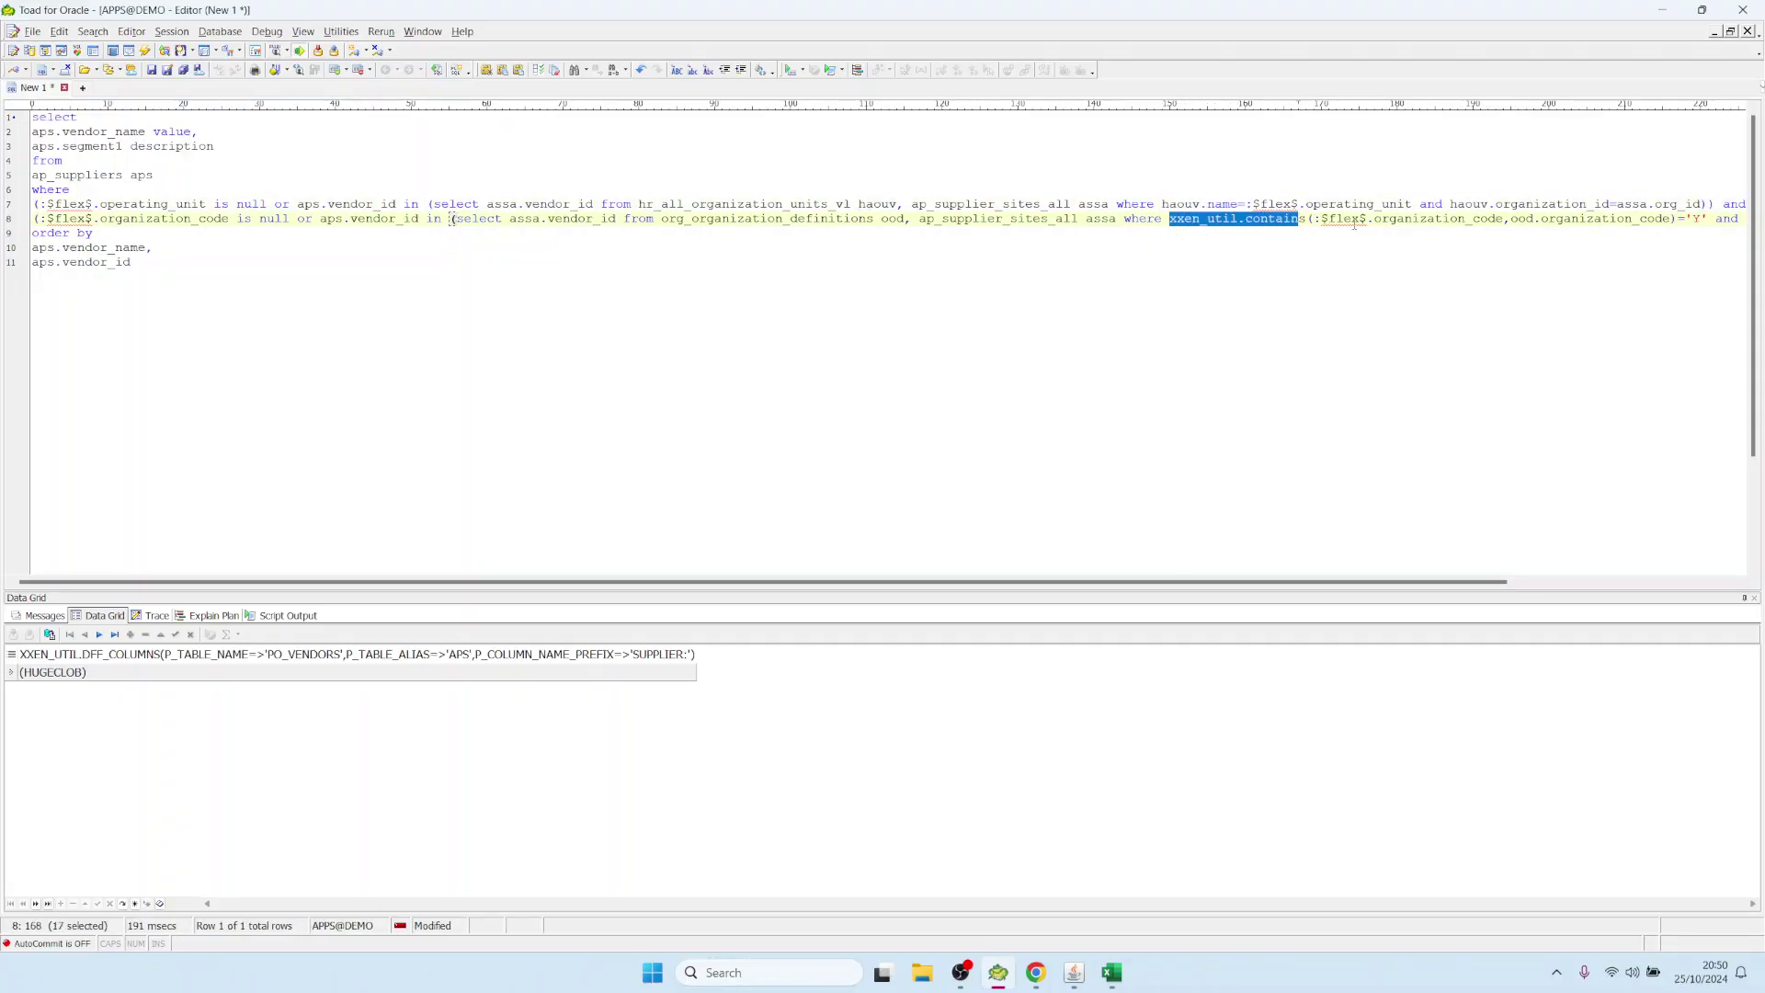
{"action": "left_click_drag", "start_coordinate": [1703, 219], "coordinate": [1186, 219]}
{"action": "left_click", "coordinate": [1115, 204]}
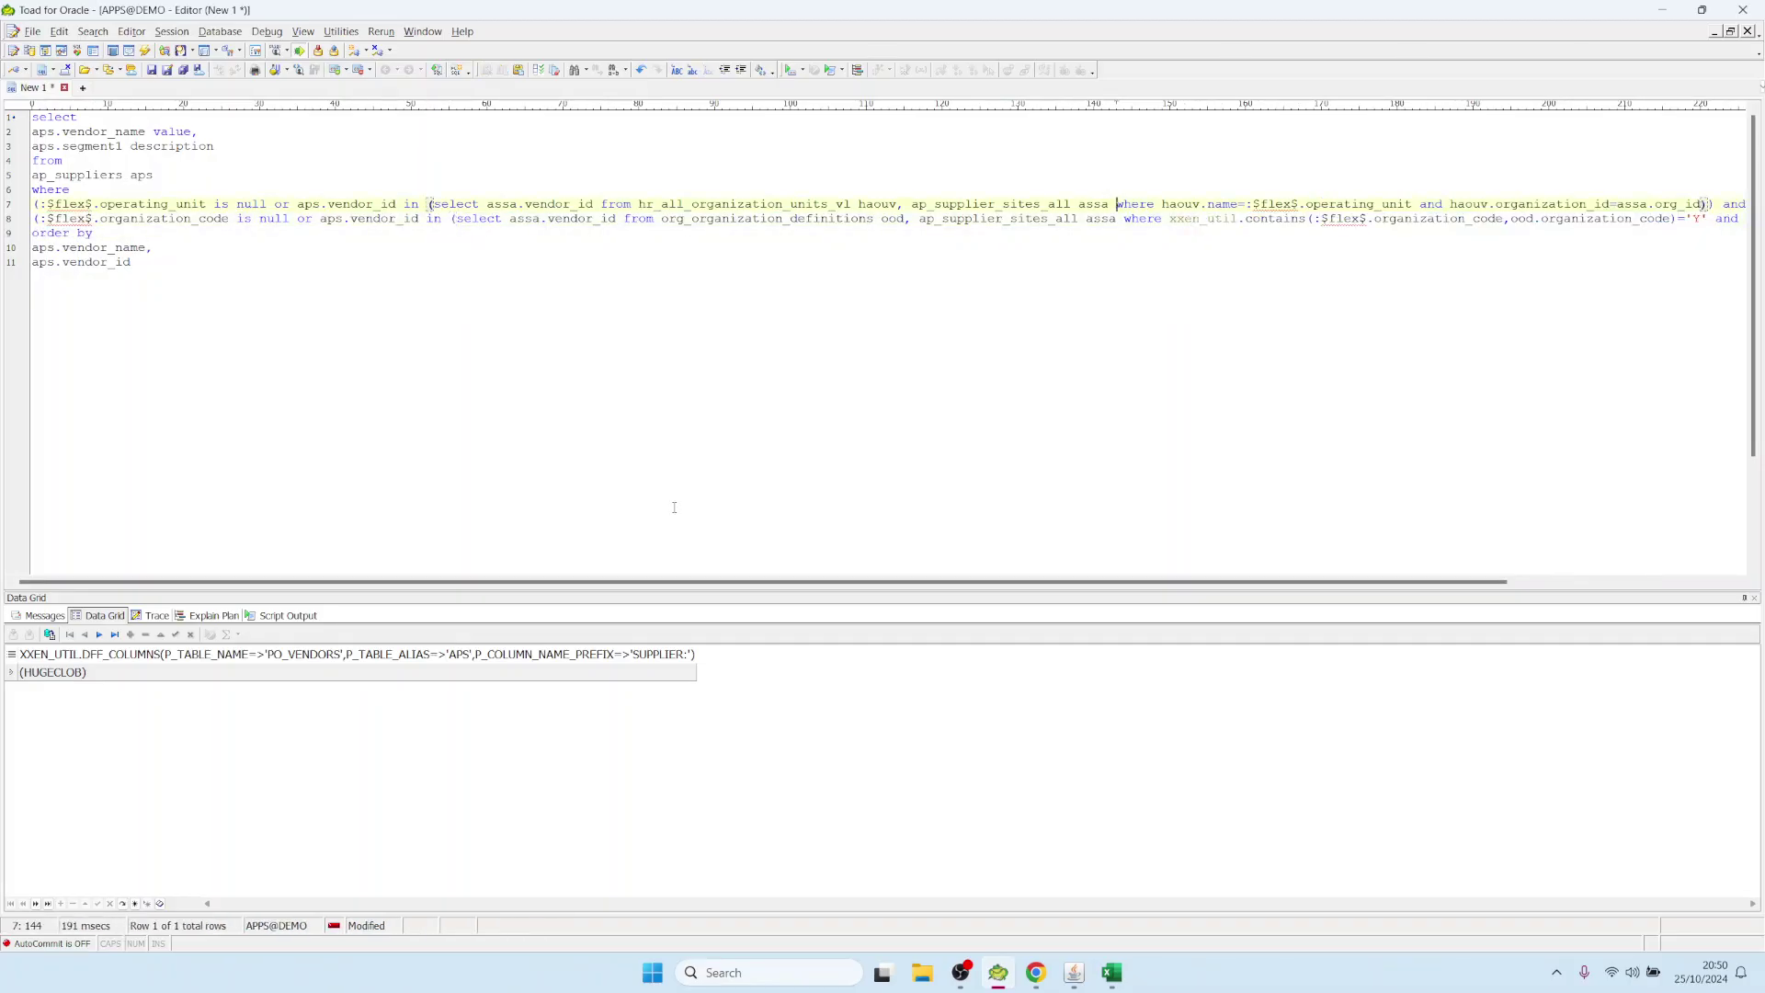
Return to the report setup in Oracle Applications and examine the Invoice Date To parameter's full default value expression
{"action": "mouse_move", "coordinate": [1071, 973]}
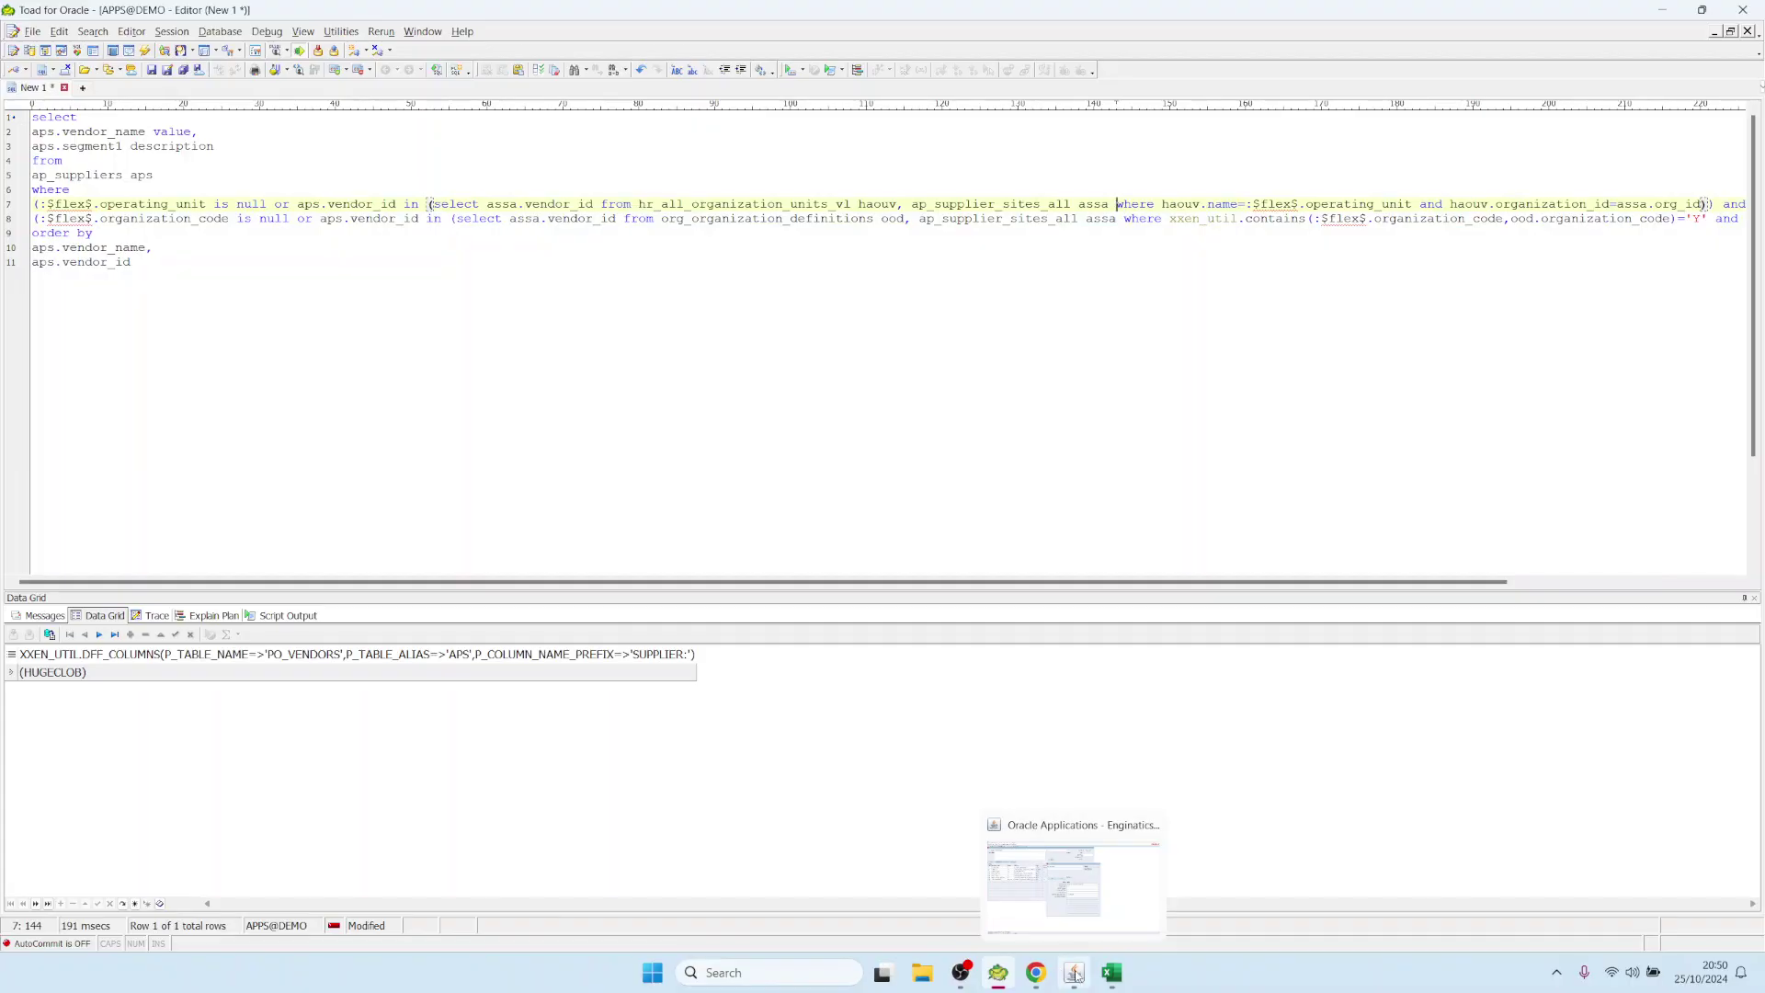
{"action": "left_click", "coordinate": [1070, 910]}
{"action": "left_click", "coordinate": [1009, 257]}
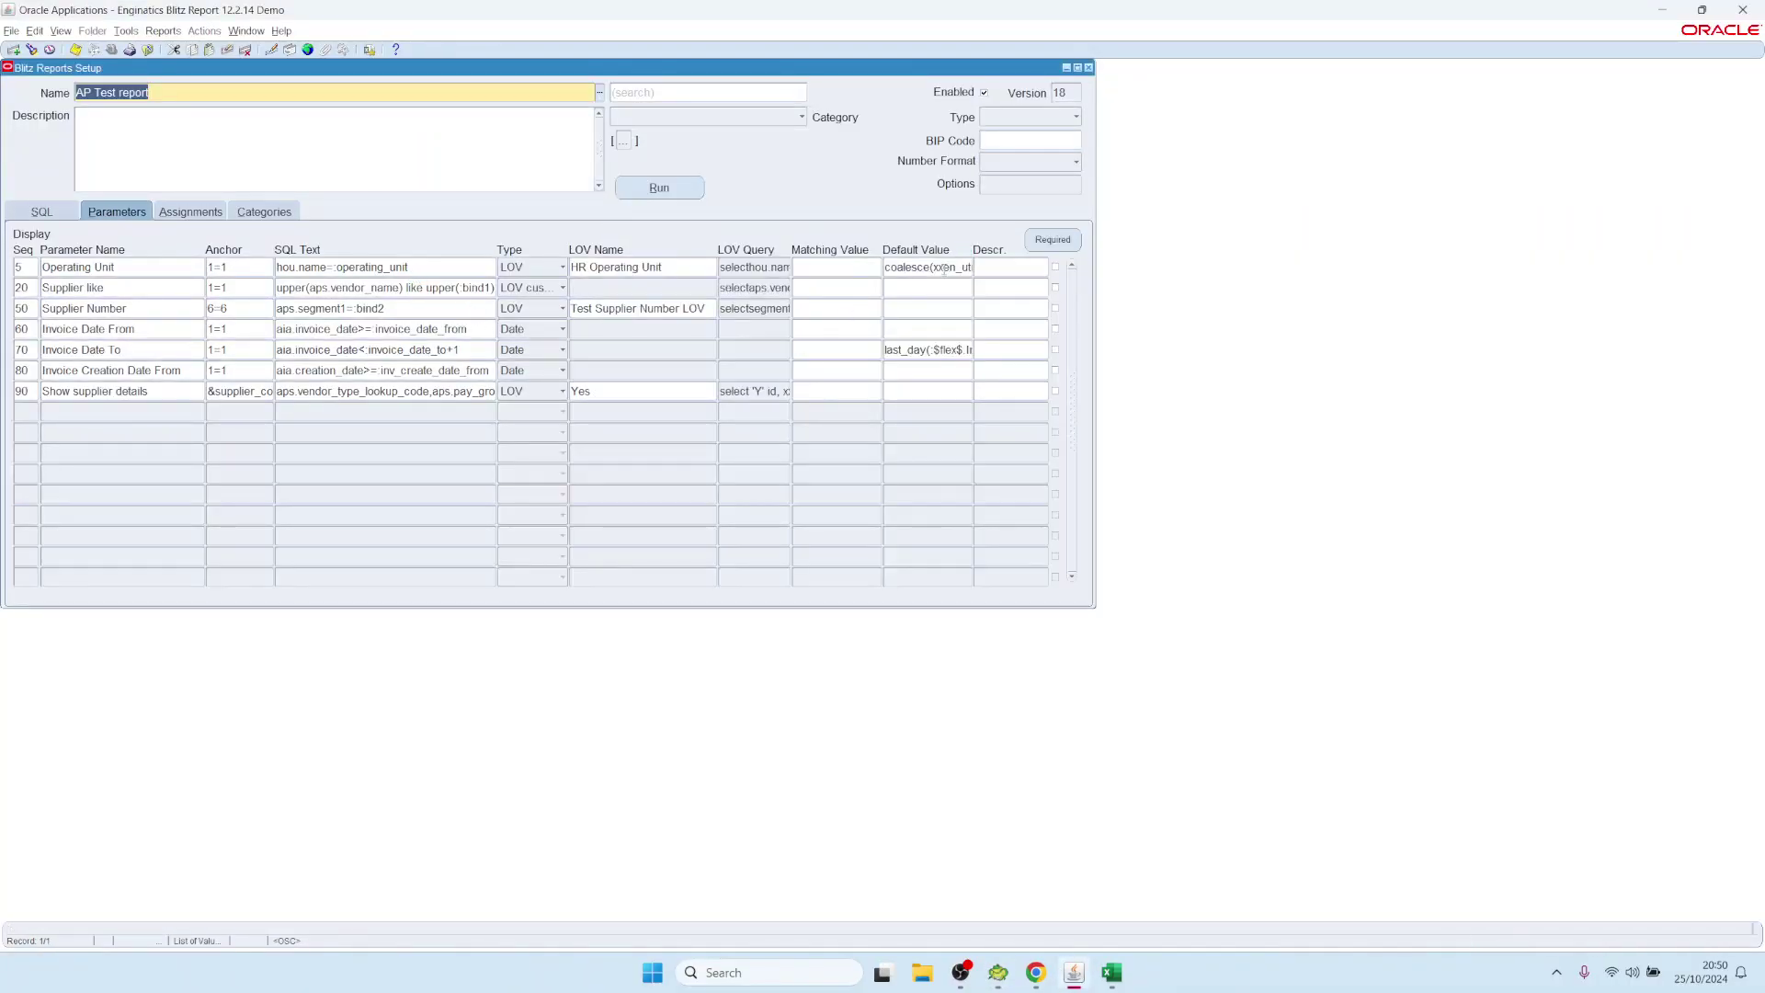
{"action": "left_click", "coordinate": [944, 268]}
{"action": "left_click", "coordinate": [916, 348]}
{"action": "double_click", "coordinate": [916, 348]}
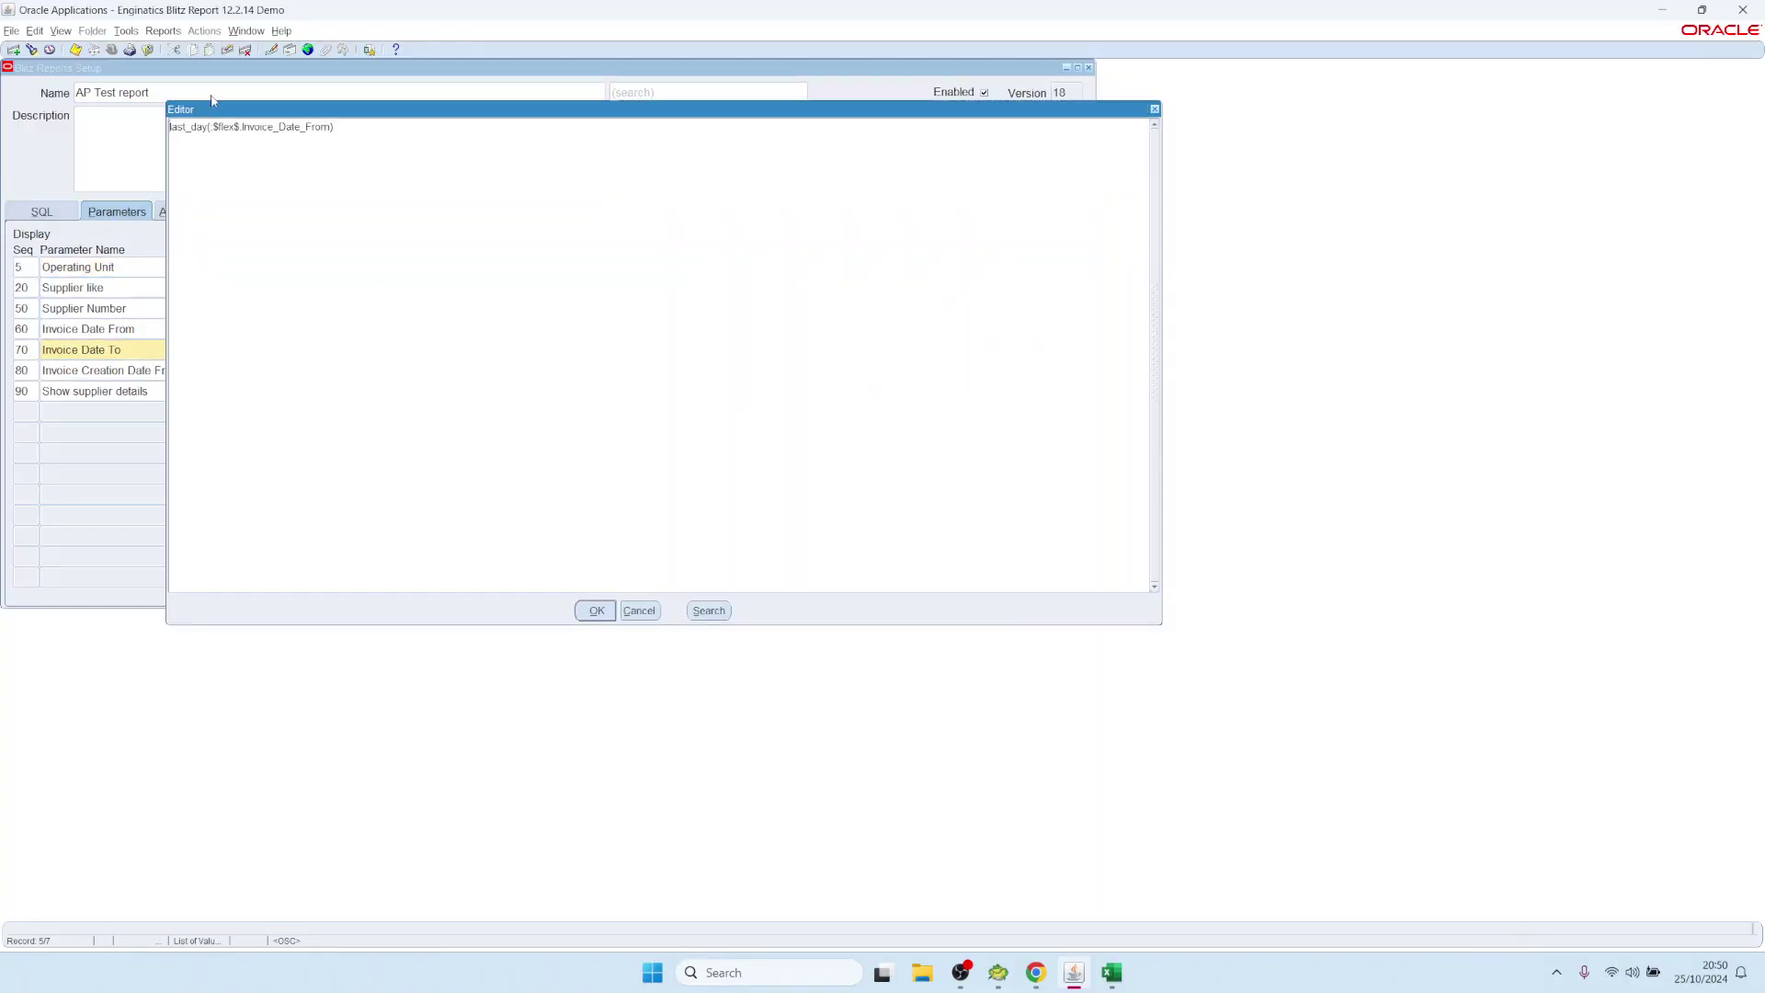
{"action": "left_click_drag", "start_coordinate": [246, 117], "coordinate": [669, 457]}
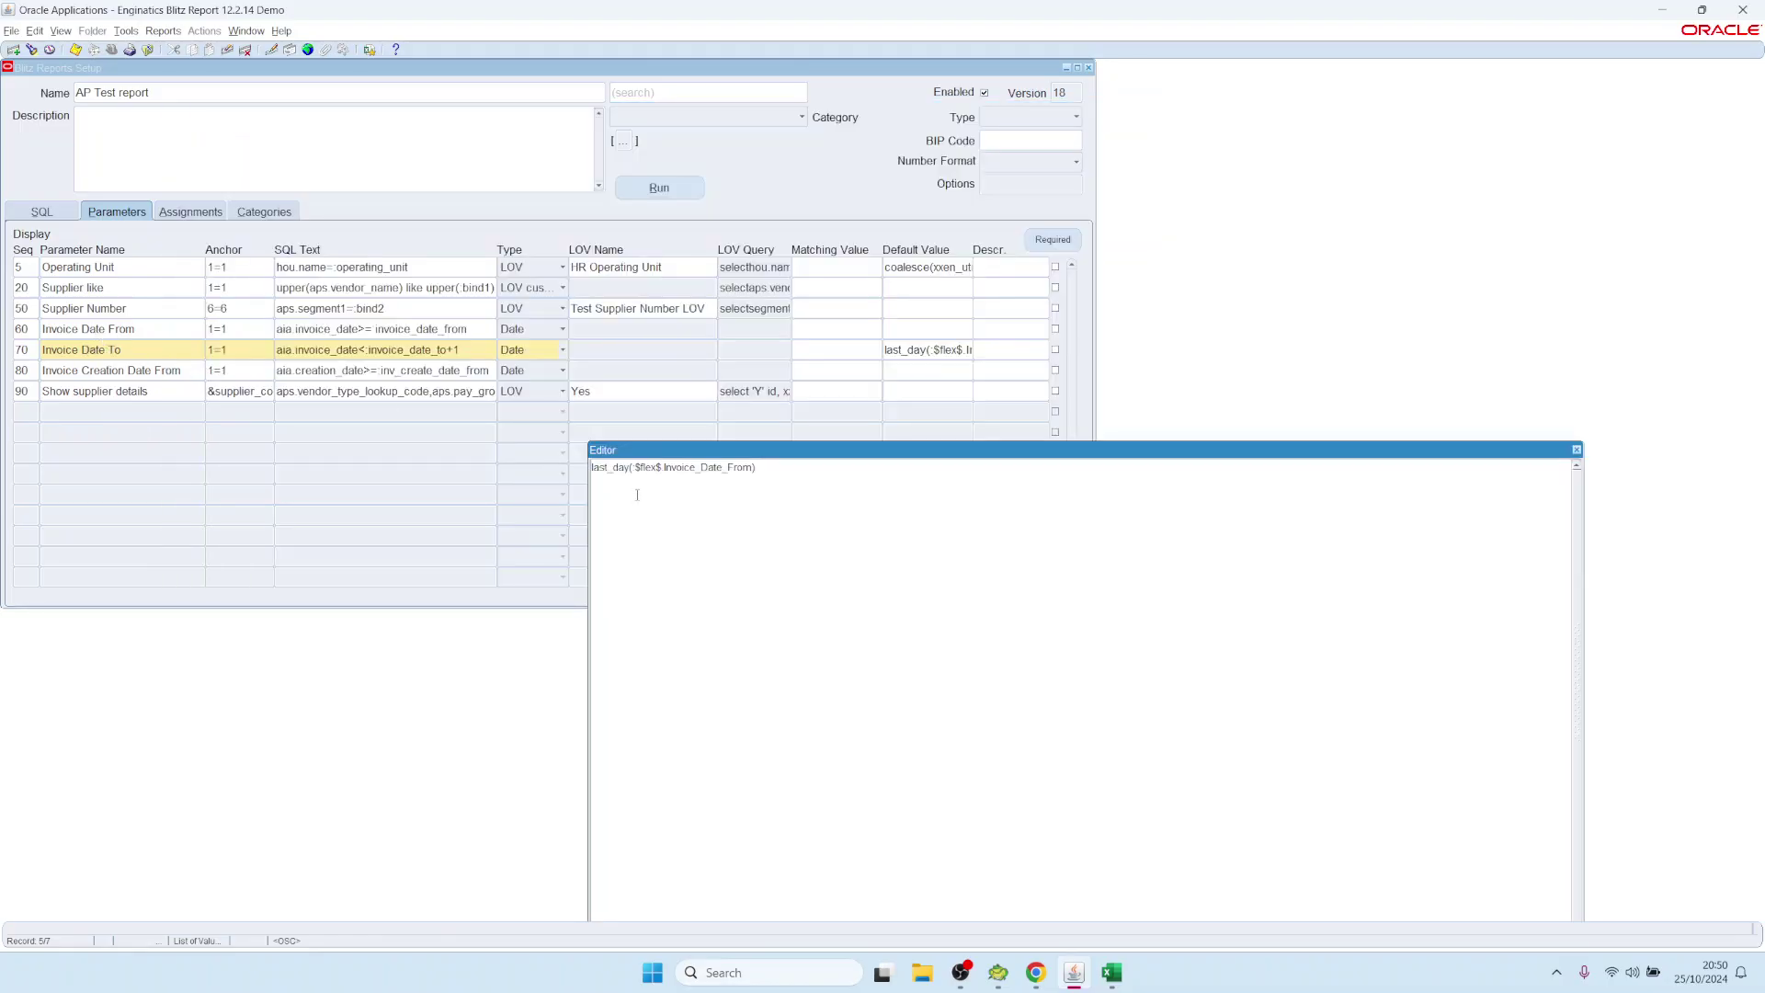
{"action": "left_click_drag", "start_coordinate": [723, 457], "coordinate": [752, 434]}
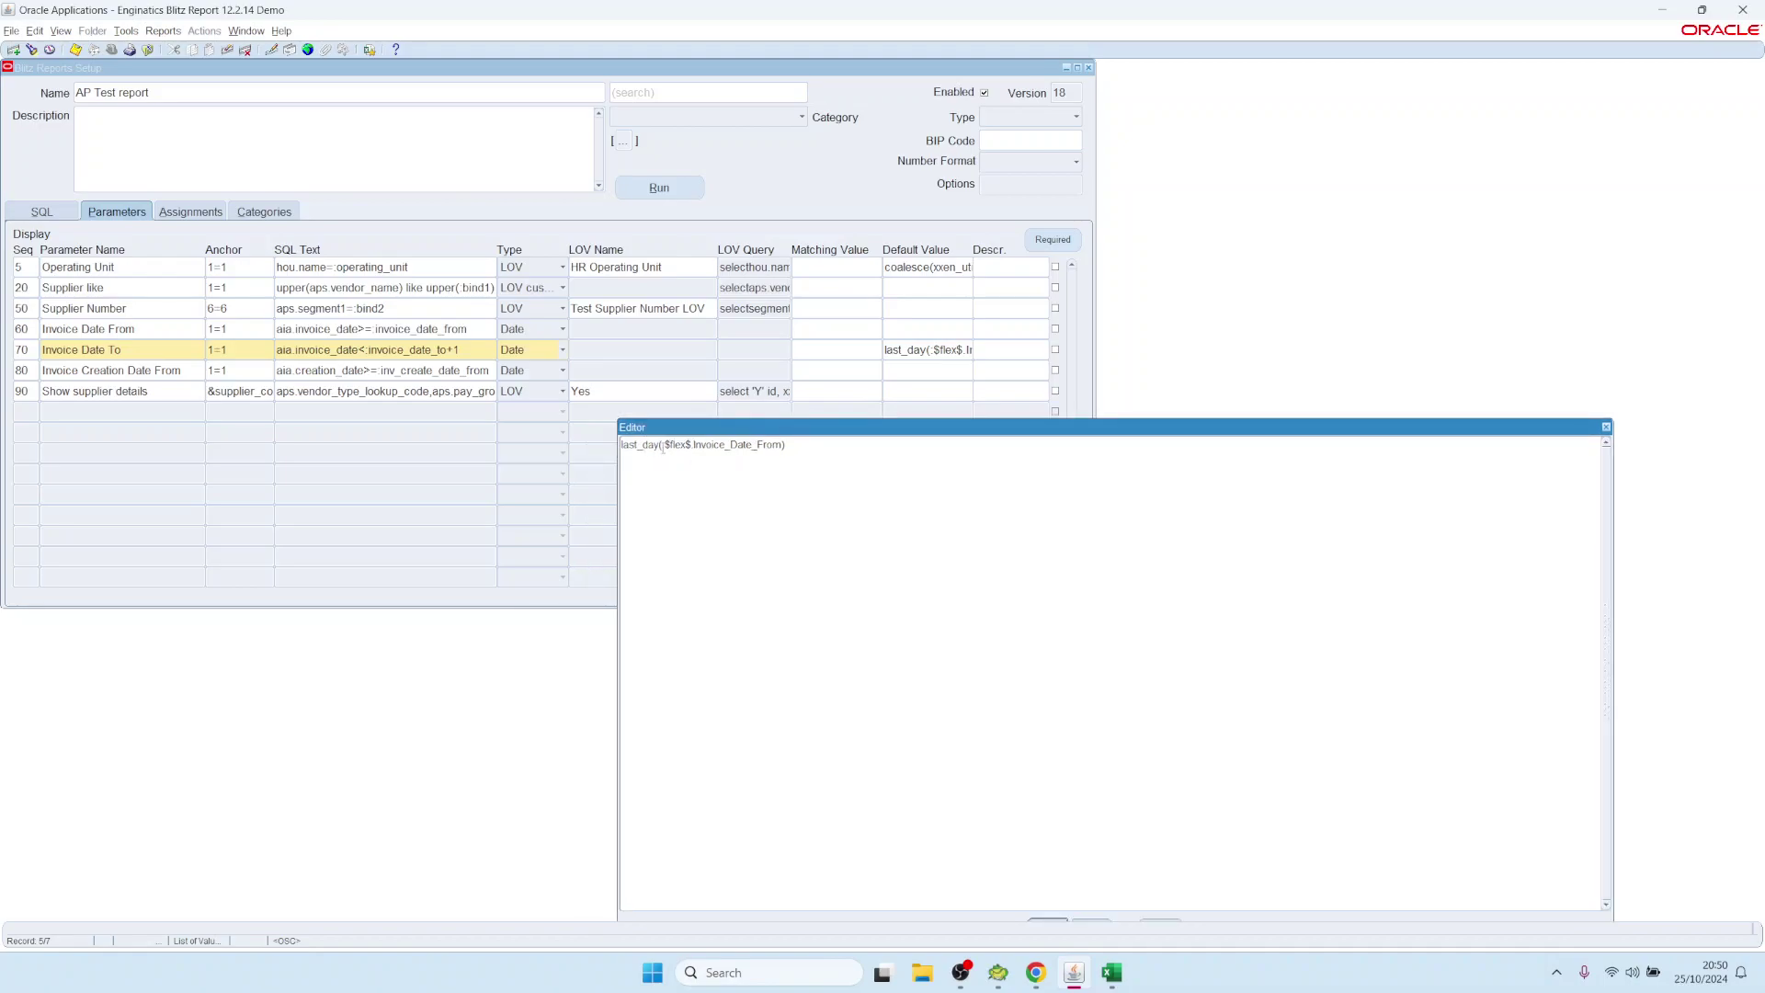
{"action": "key", "text": "ctrl+a"}
{"action": "left_click_drag", "start_coordinate": [950, 438], "coordinate": [939, 258]}
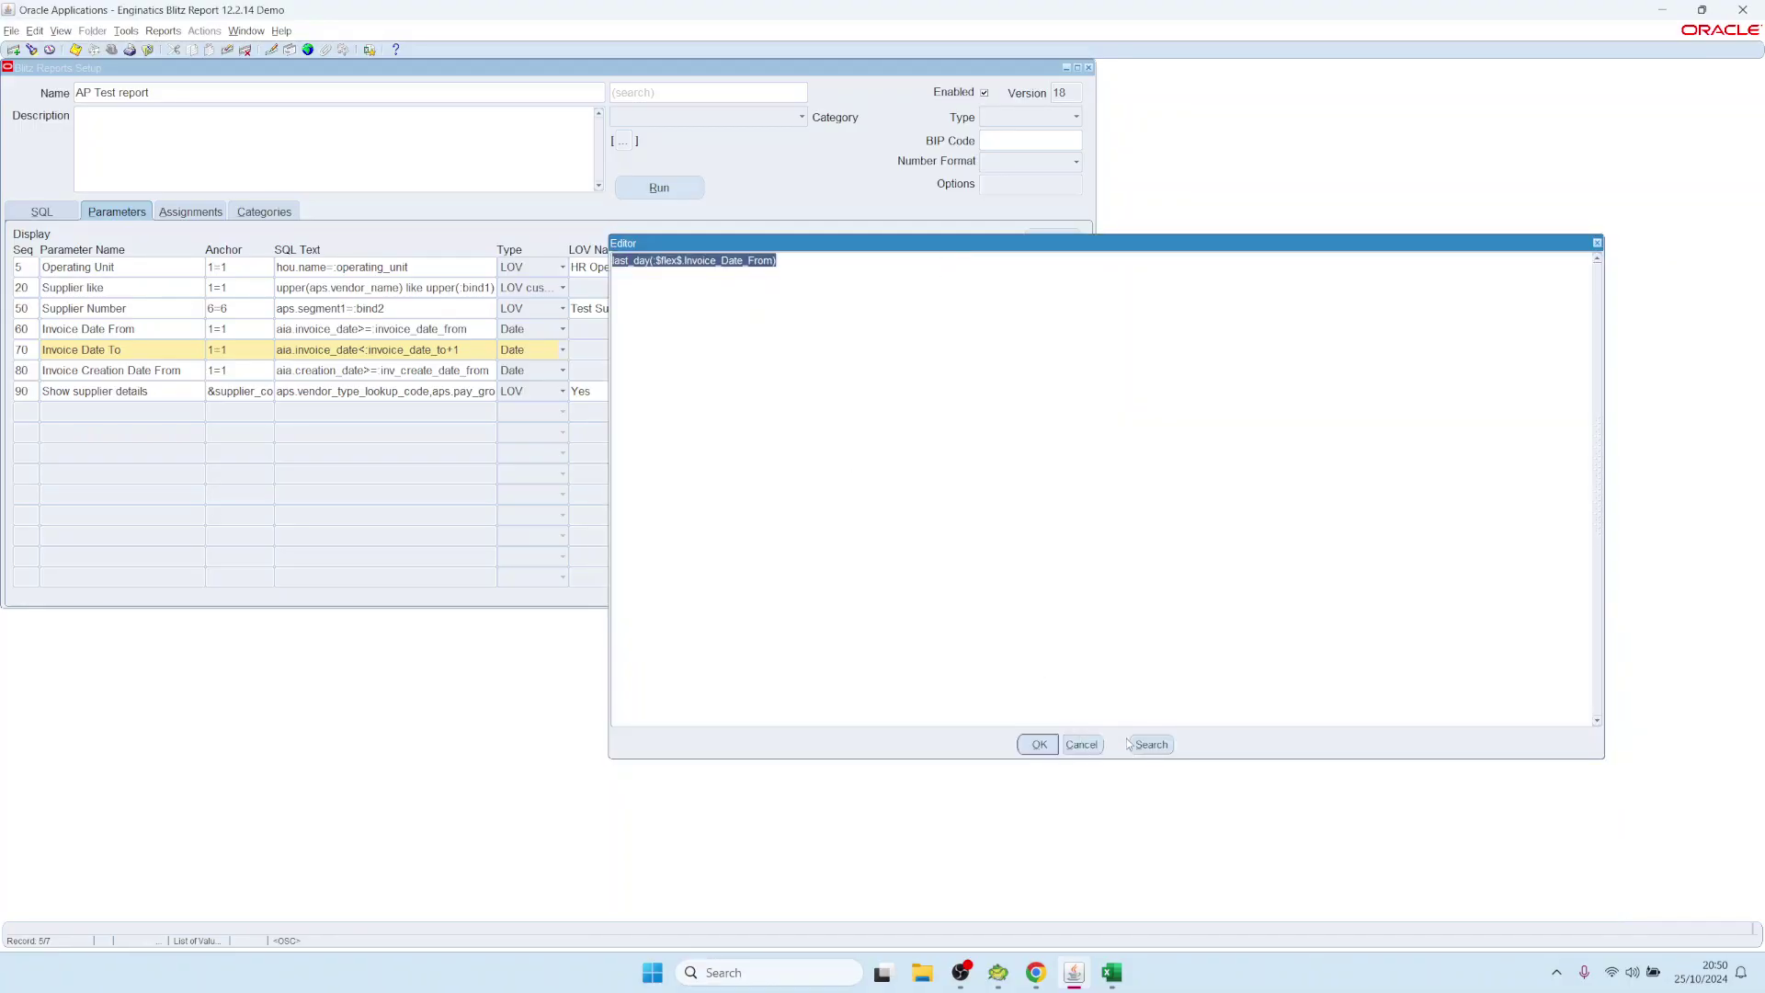
{"action": "left_click", "coordinate": [1072, 745]}
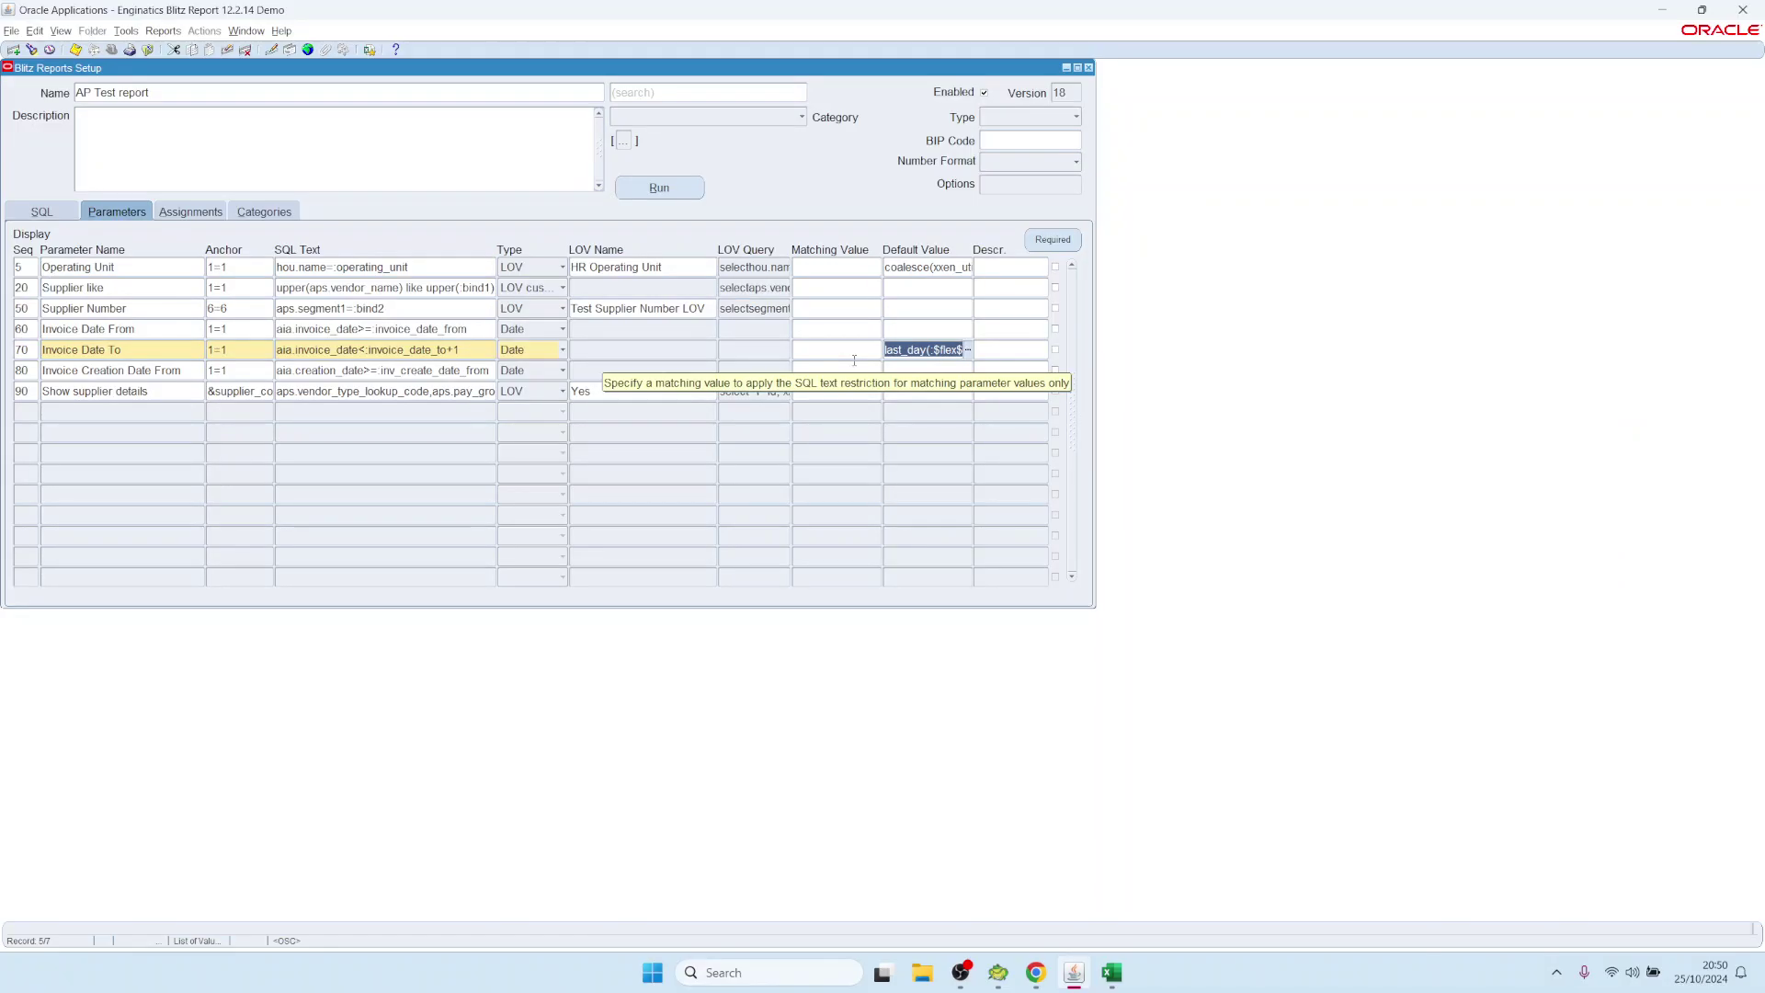
Clear the Invoice Date To default value, and set Invoice Date From to 01-SEP-2024 in the report's run form
{"action": "key", "text": "Delete"}
{"action": "left_click", "coordinate": [662, 189]}
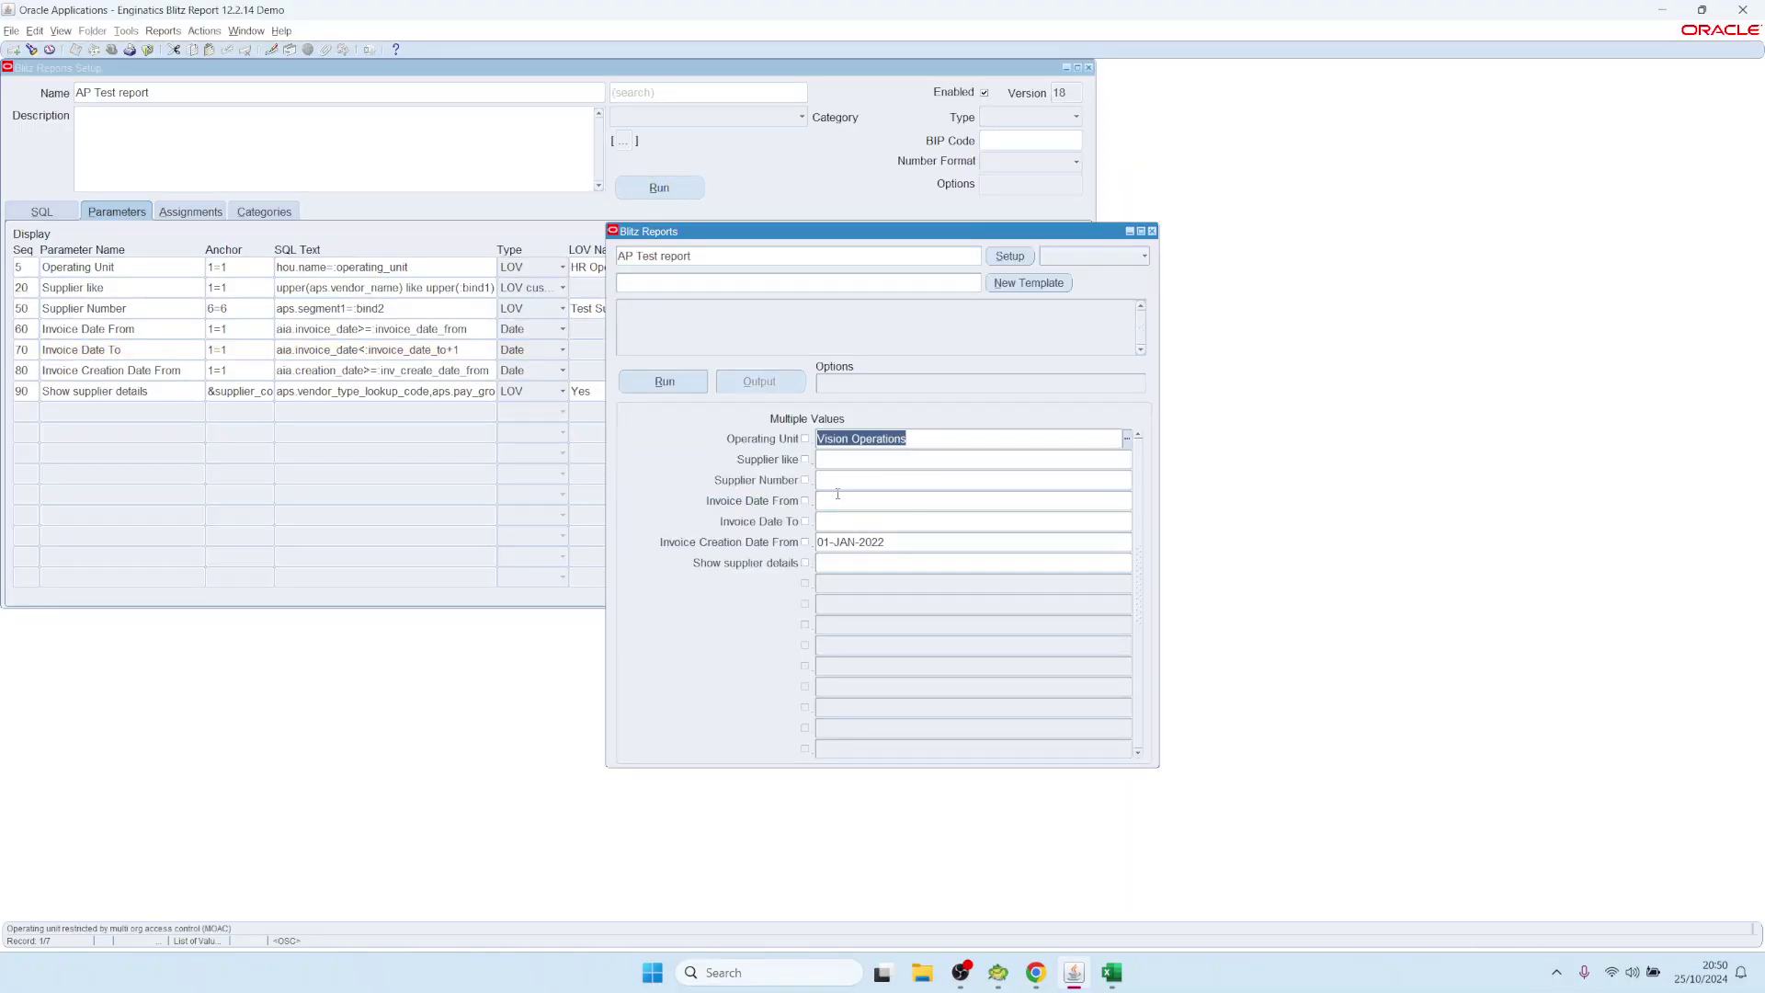
{"action": "double_click", "coordinate": [840, 501]}
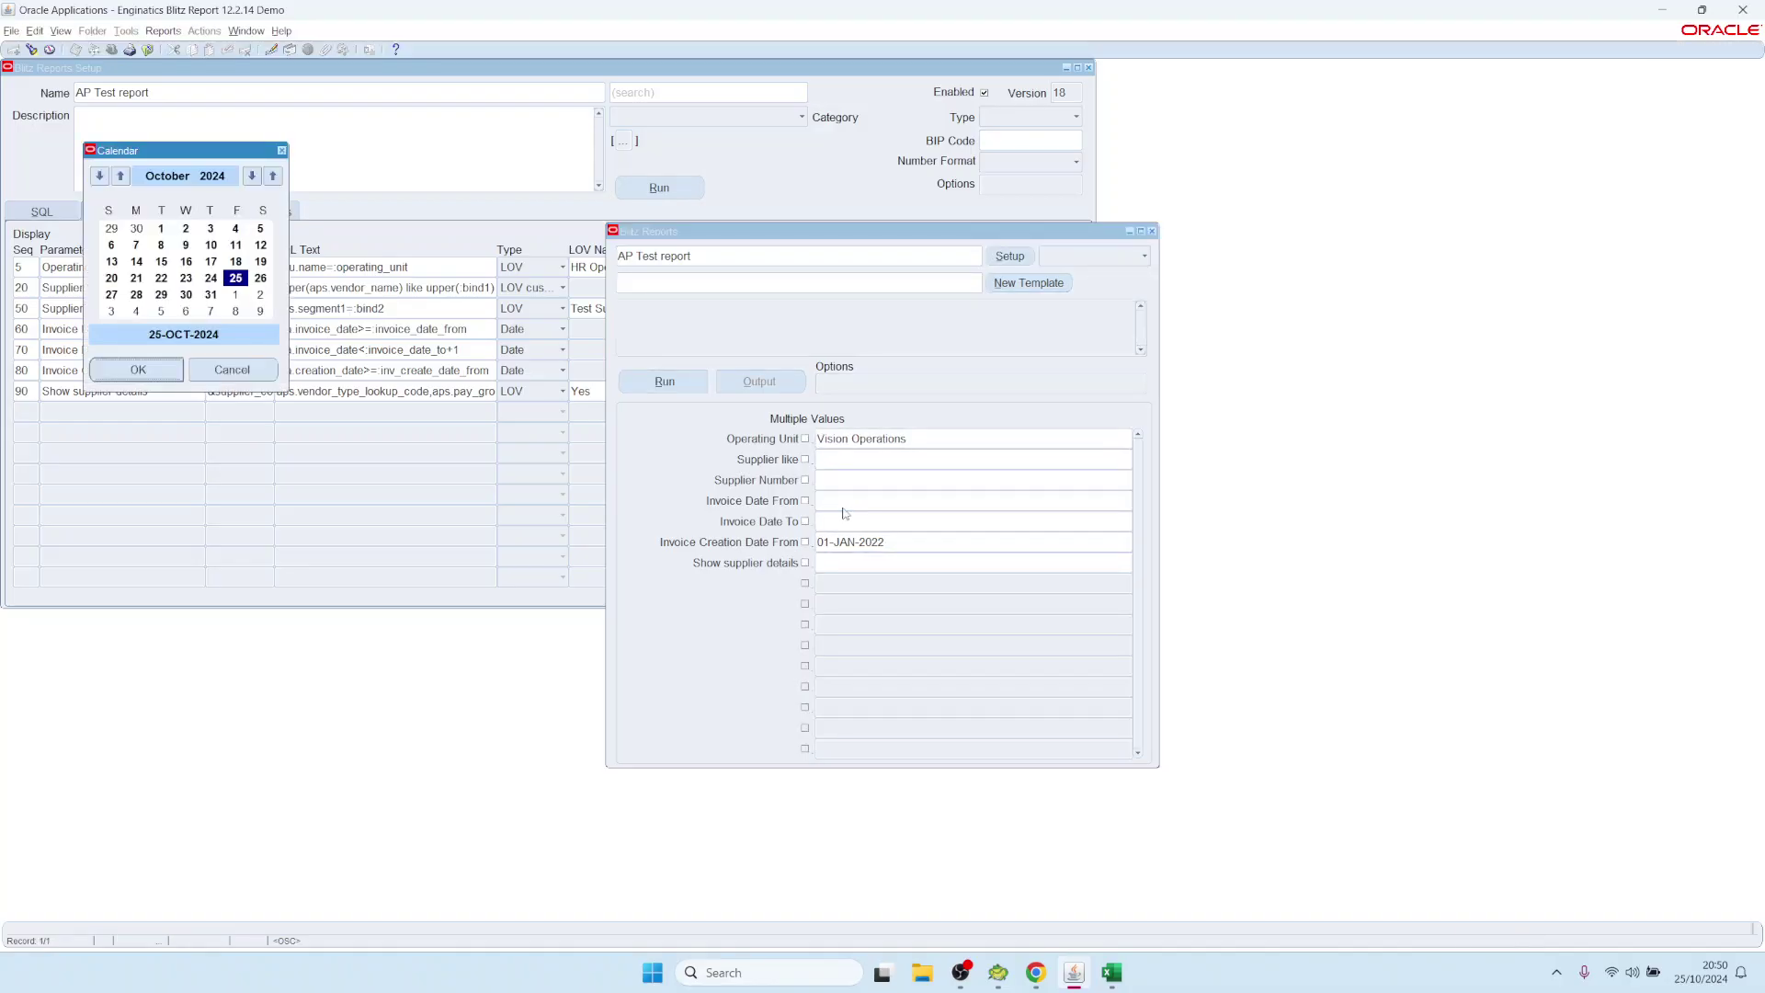
{"action": "key", "text": "Page_Up"}
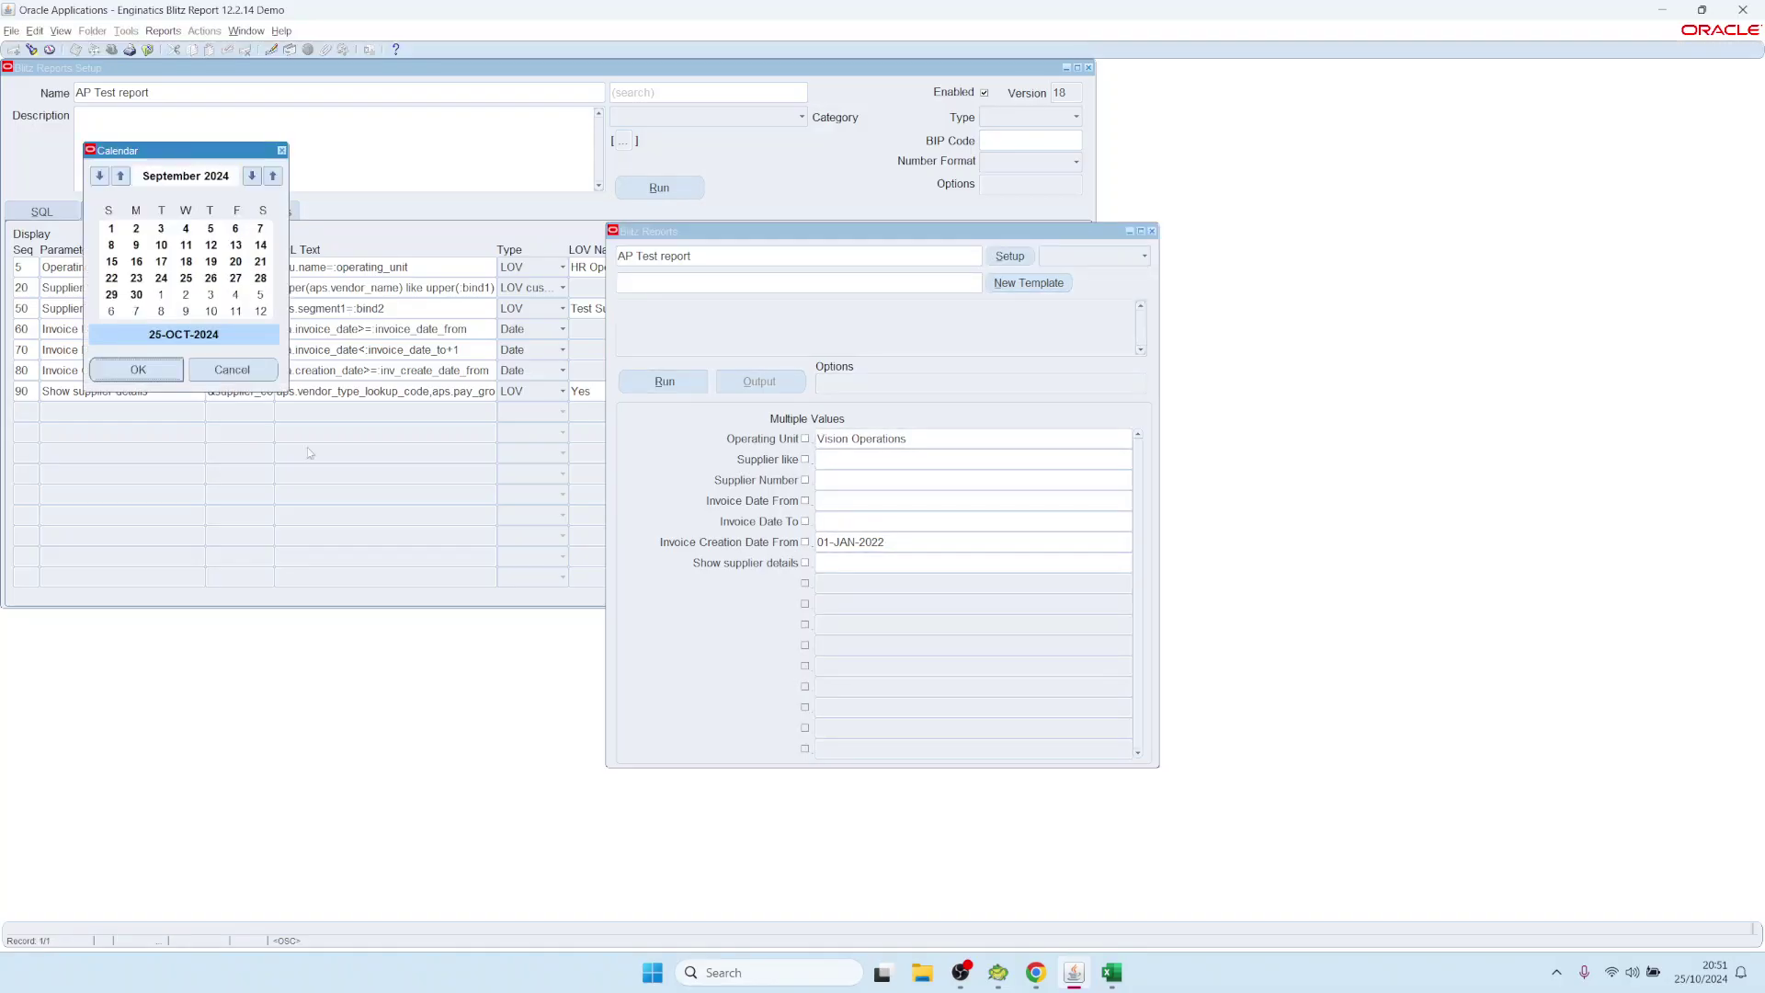
{"action": "left_click", "coordinate": [111, 228]}
{"action": "key", "text": "Return"}
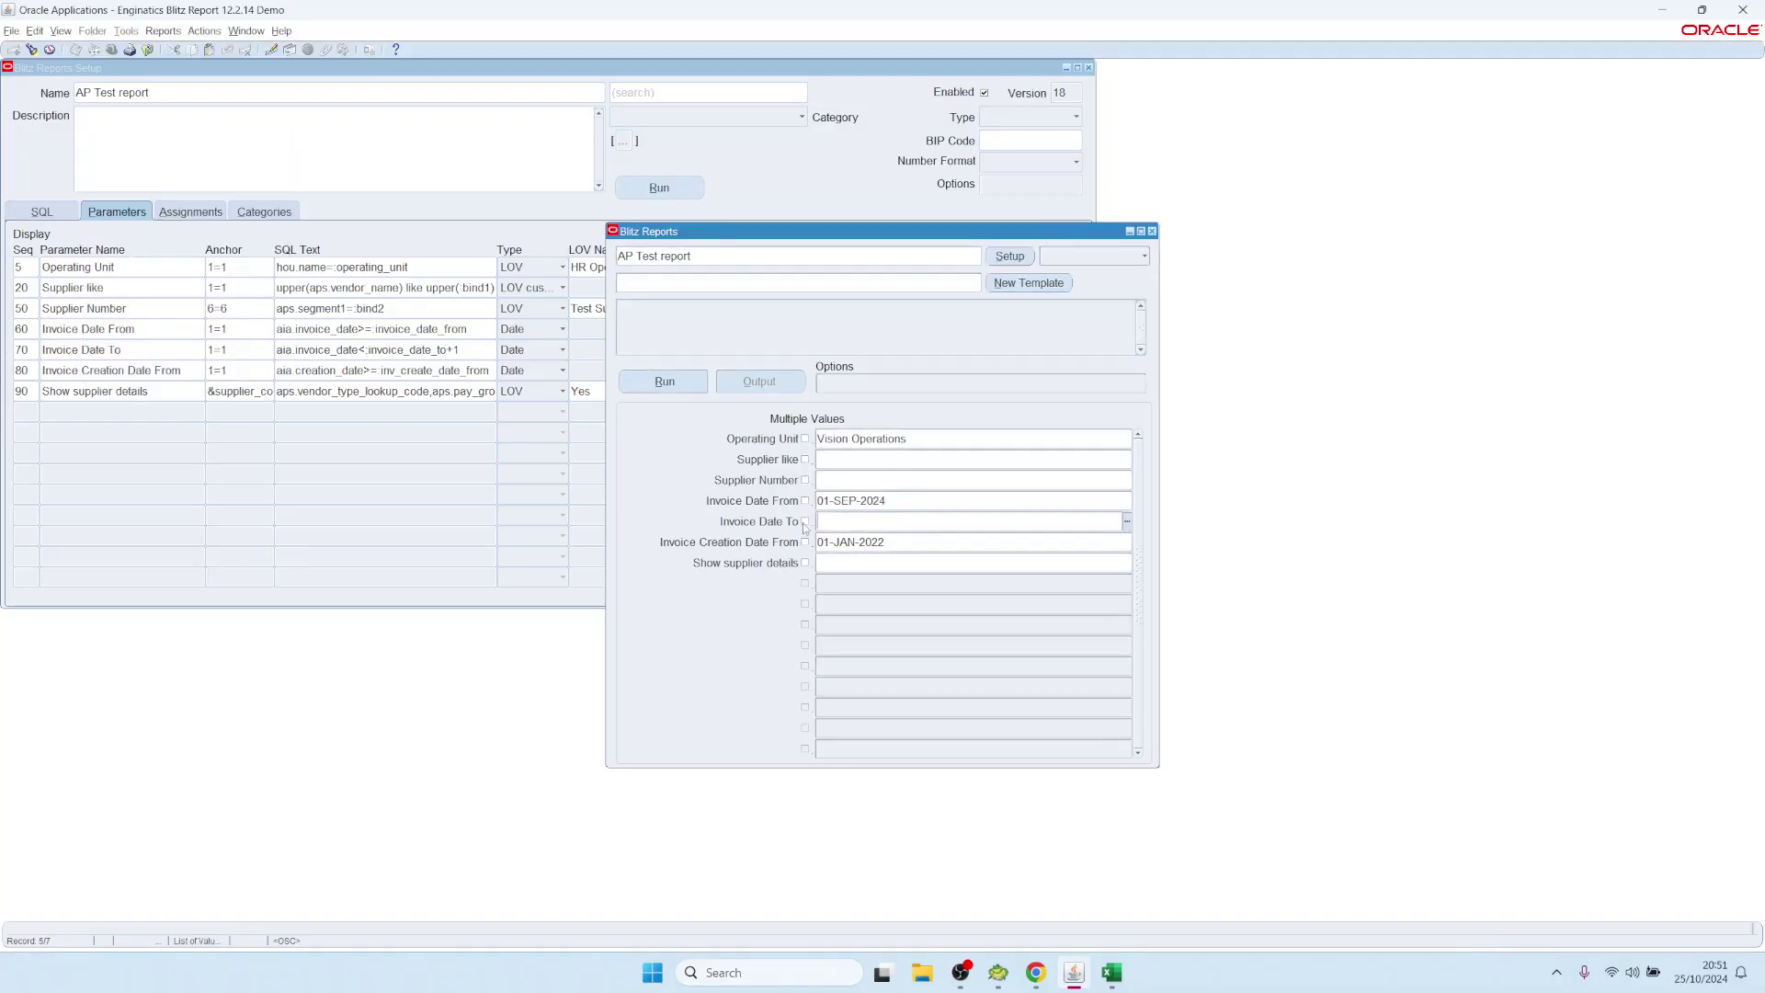
Return to the report setup and set the Invoice Date To default value to last_day(:$flex$.invoice_date_from)
{"action": "left_click", "coordinate": [1009, 257]}
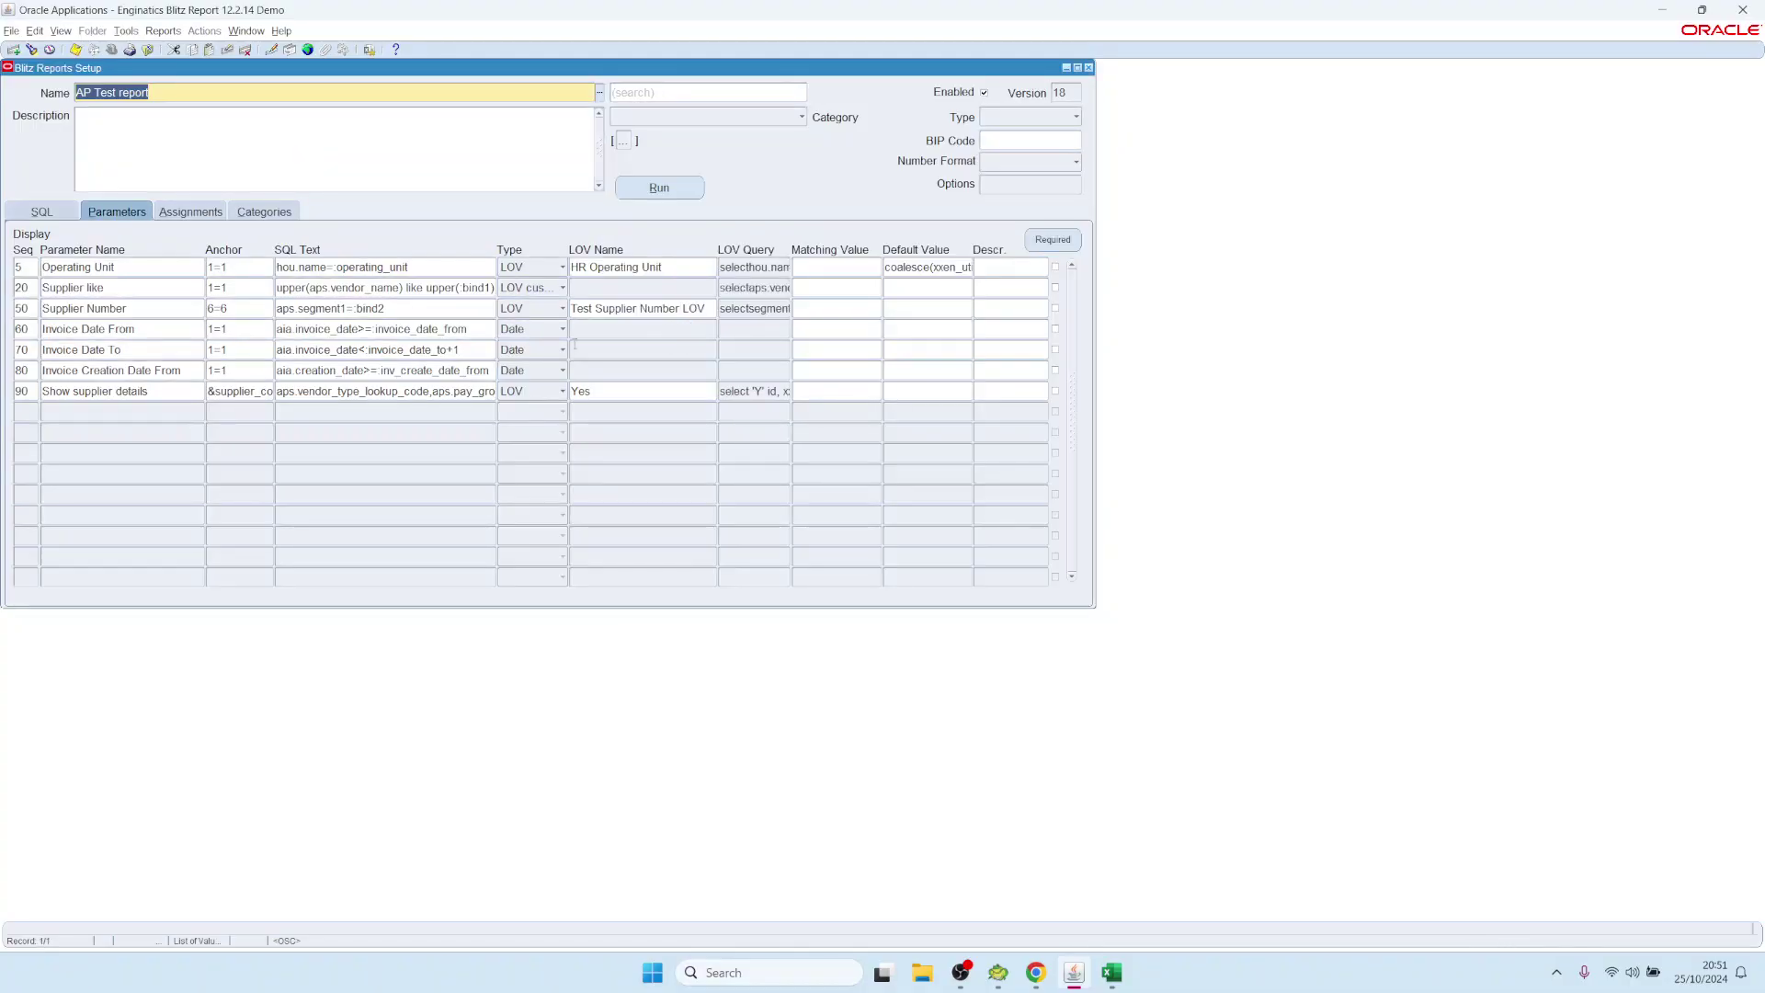
{"action": "left_click", "coordinate": [133, 349]}
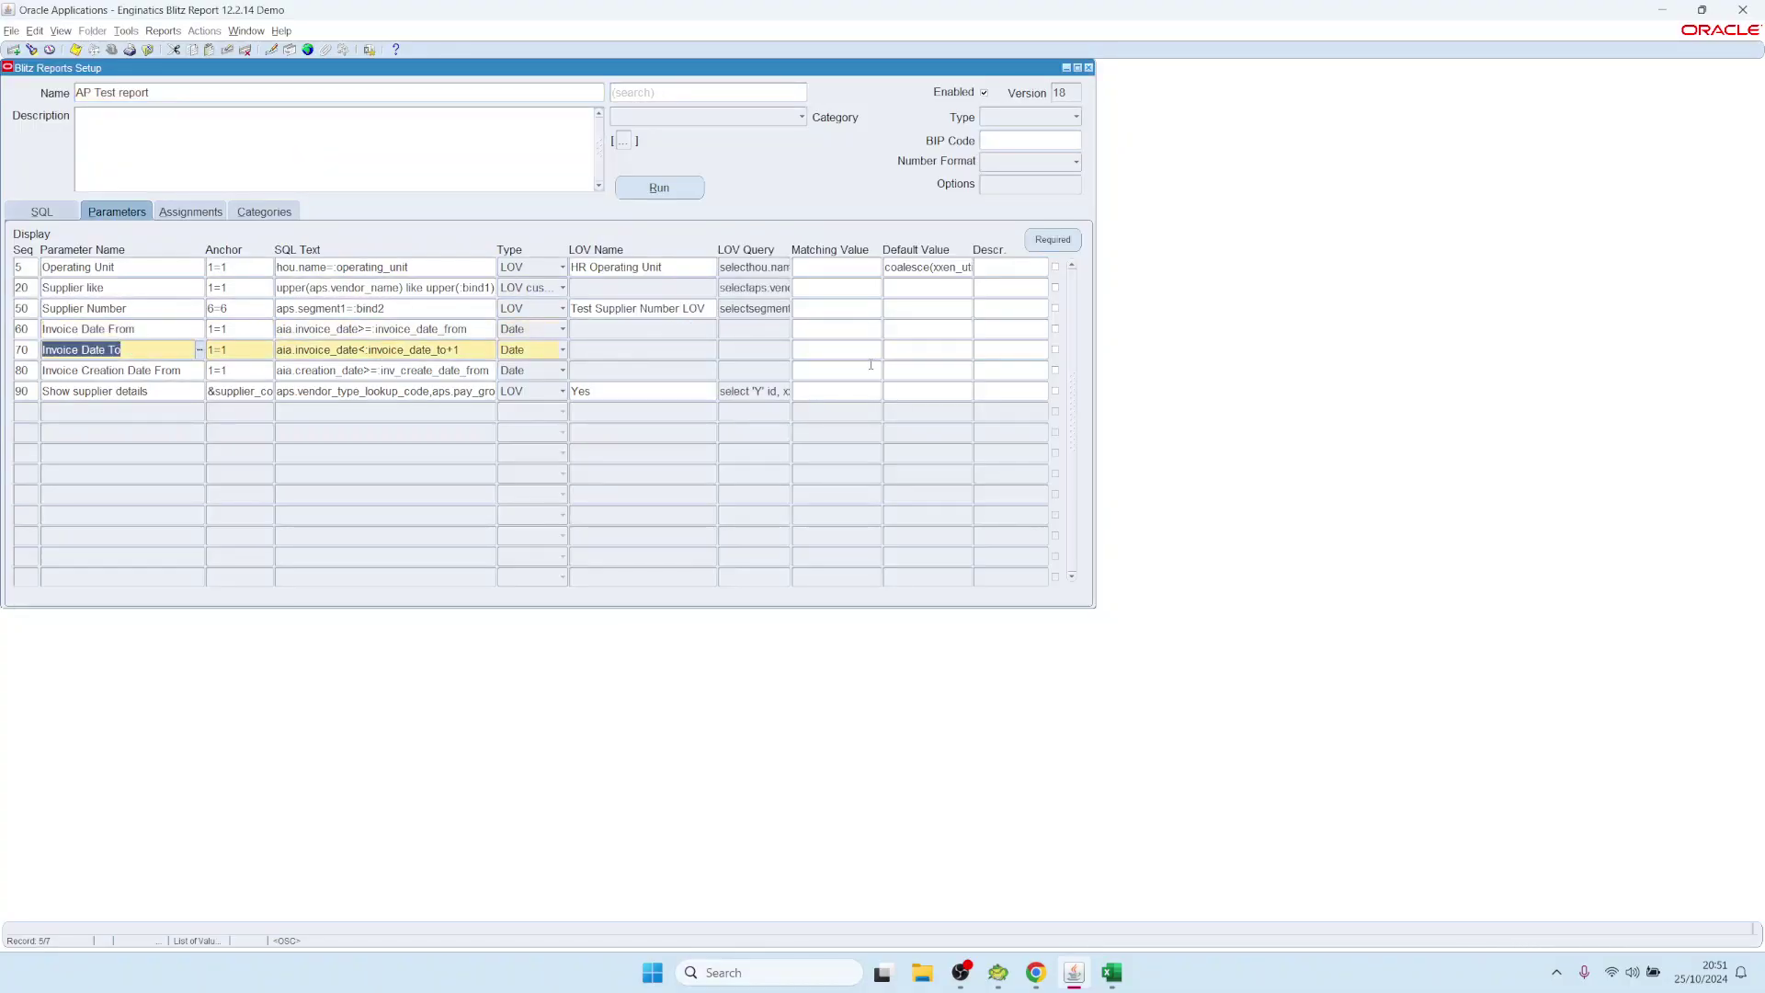
{"action": "left_click", "coordinate": [951, 328]}
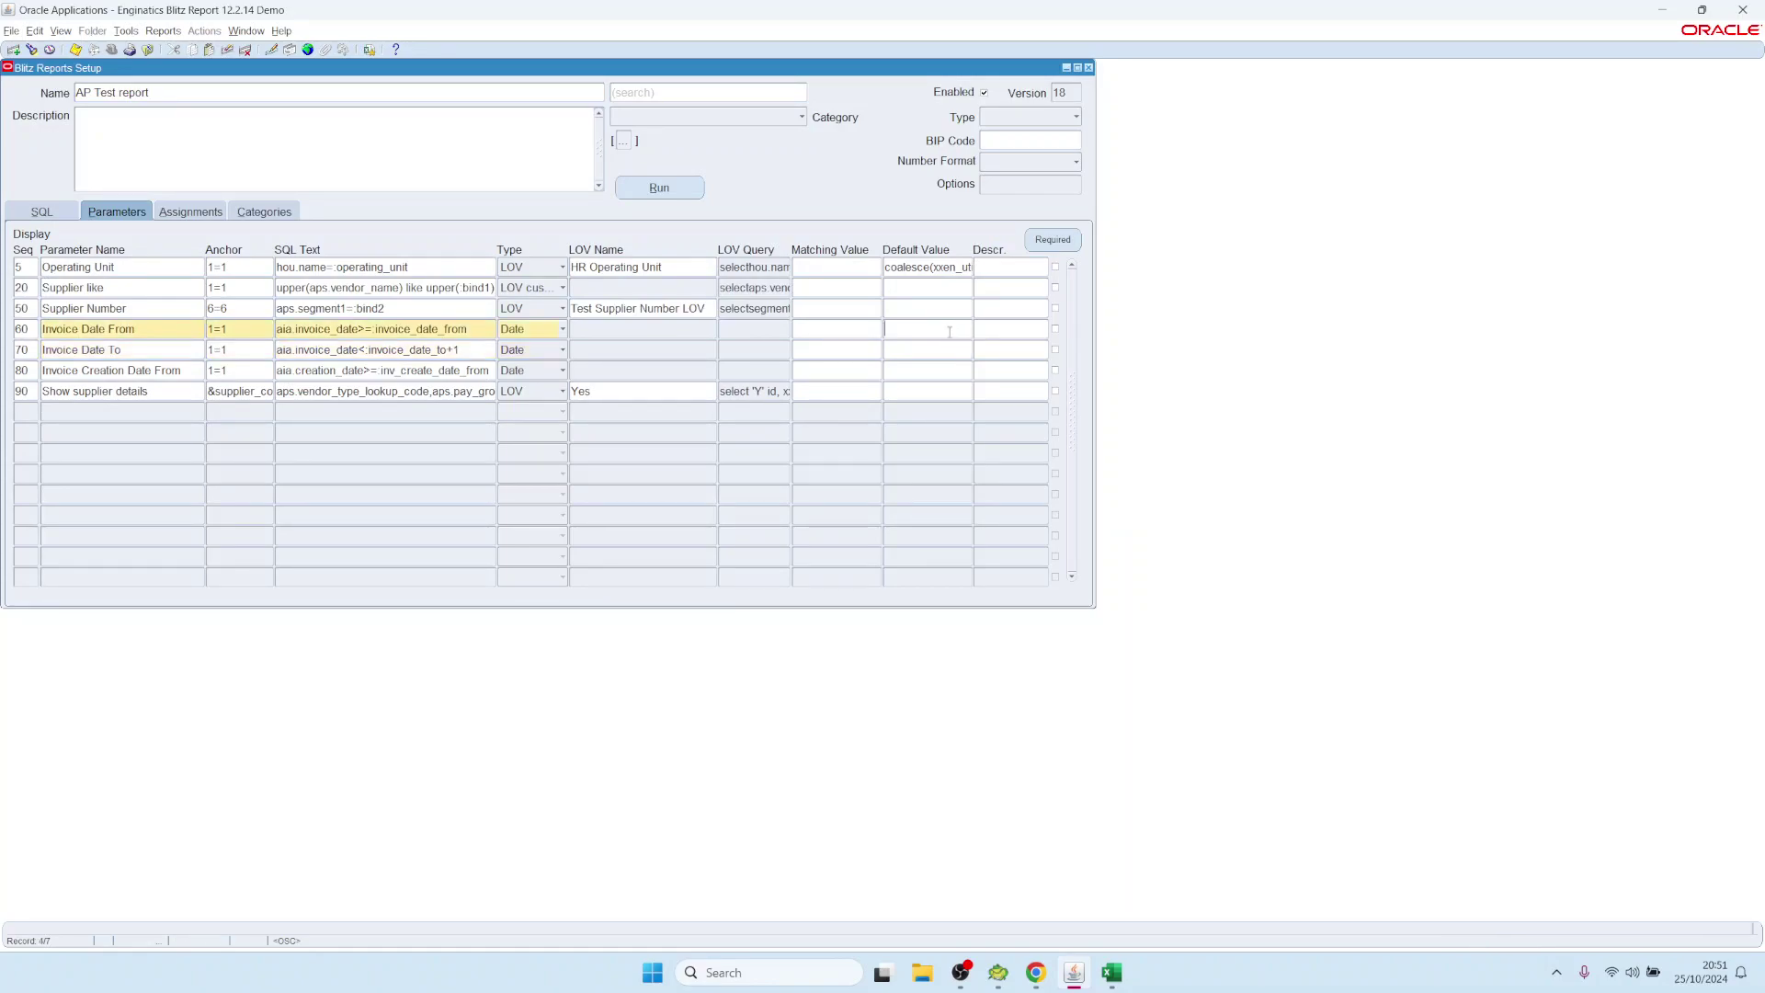
{"action": "left_click", "coordinate": [955, 349]}
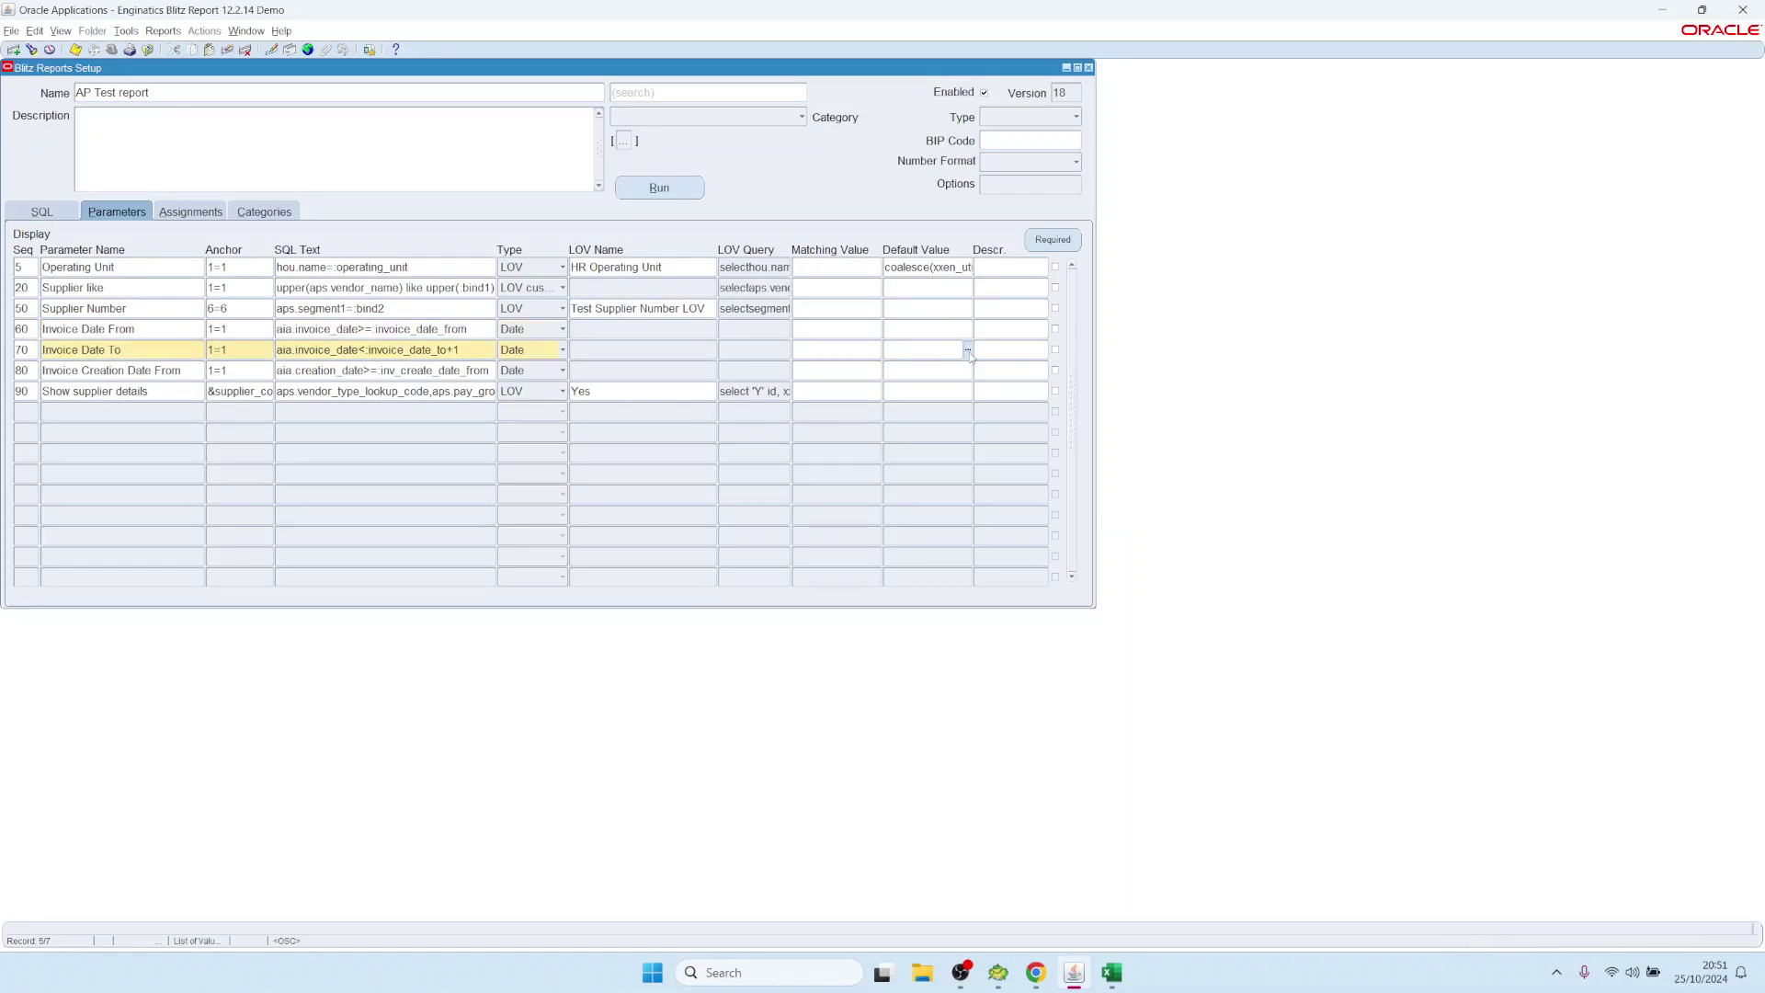
{"action": "key", "text": "ctrl+v"}
Examine the invoice_date_from reference in the Invoice Date To default value in the full-text editor, and cancel the editor
{"action": "key", "text": "ctrl+e"}
{"action": "key", "text": "ctrl+a"}
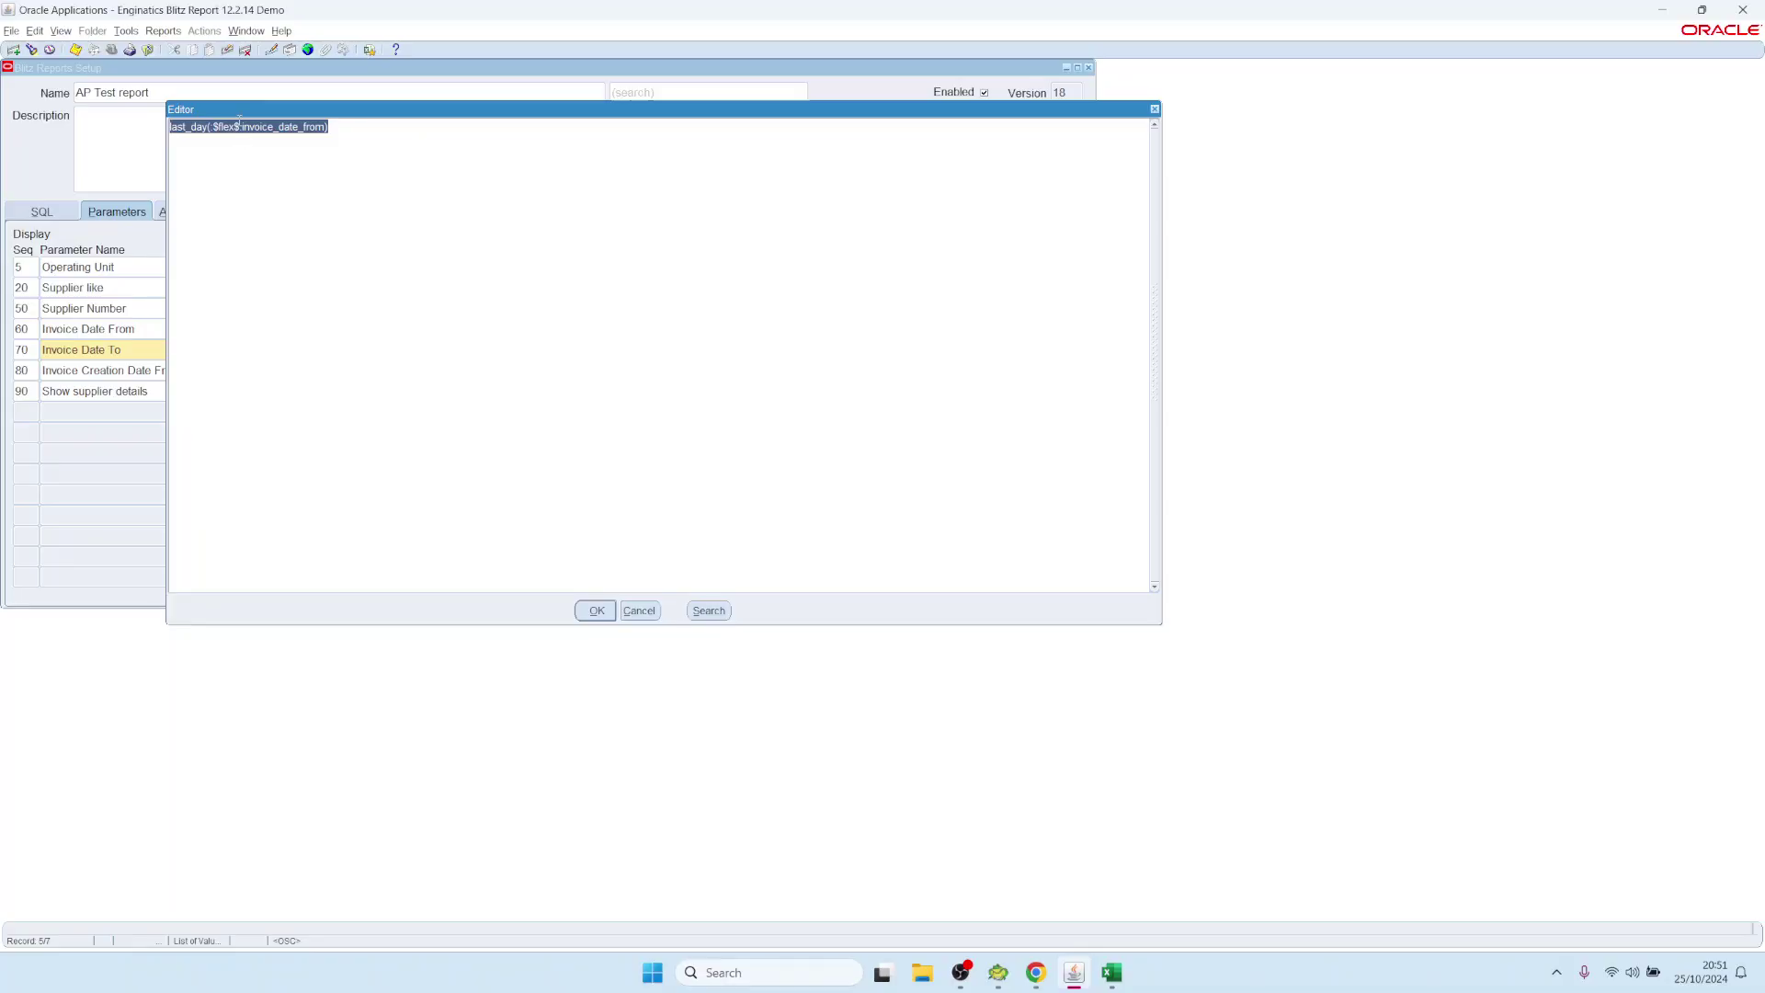
{"action": "left_click", "coordinate": [241, 125]}
{"action": "left_click_drag", "start_coordinate": [254, 112], "coordinate": [461, 202]}
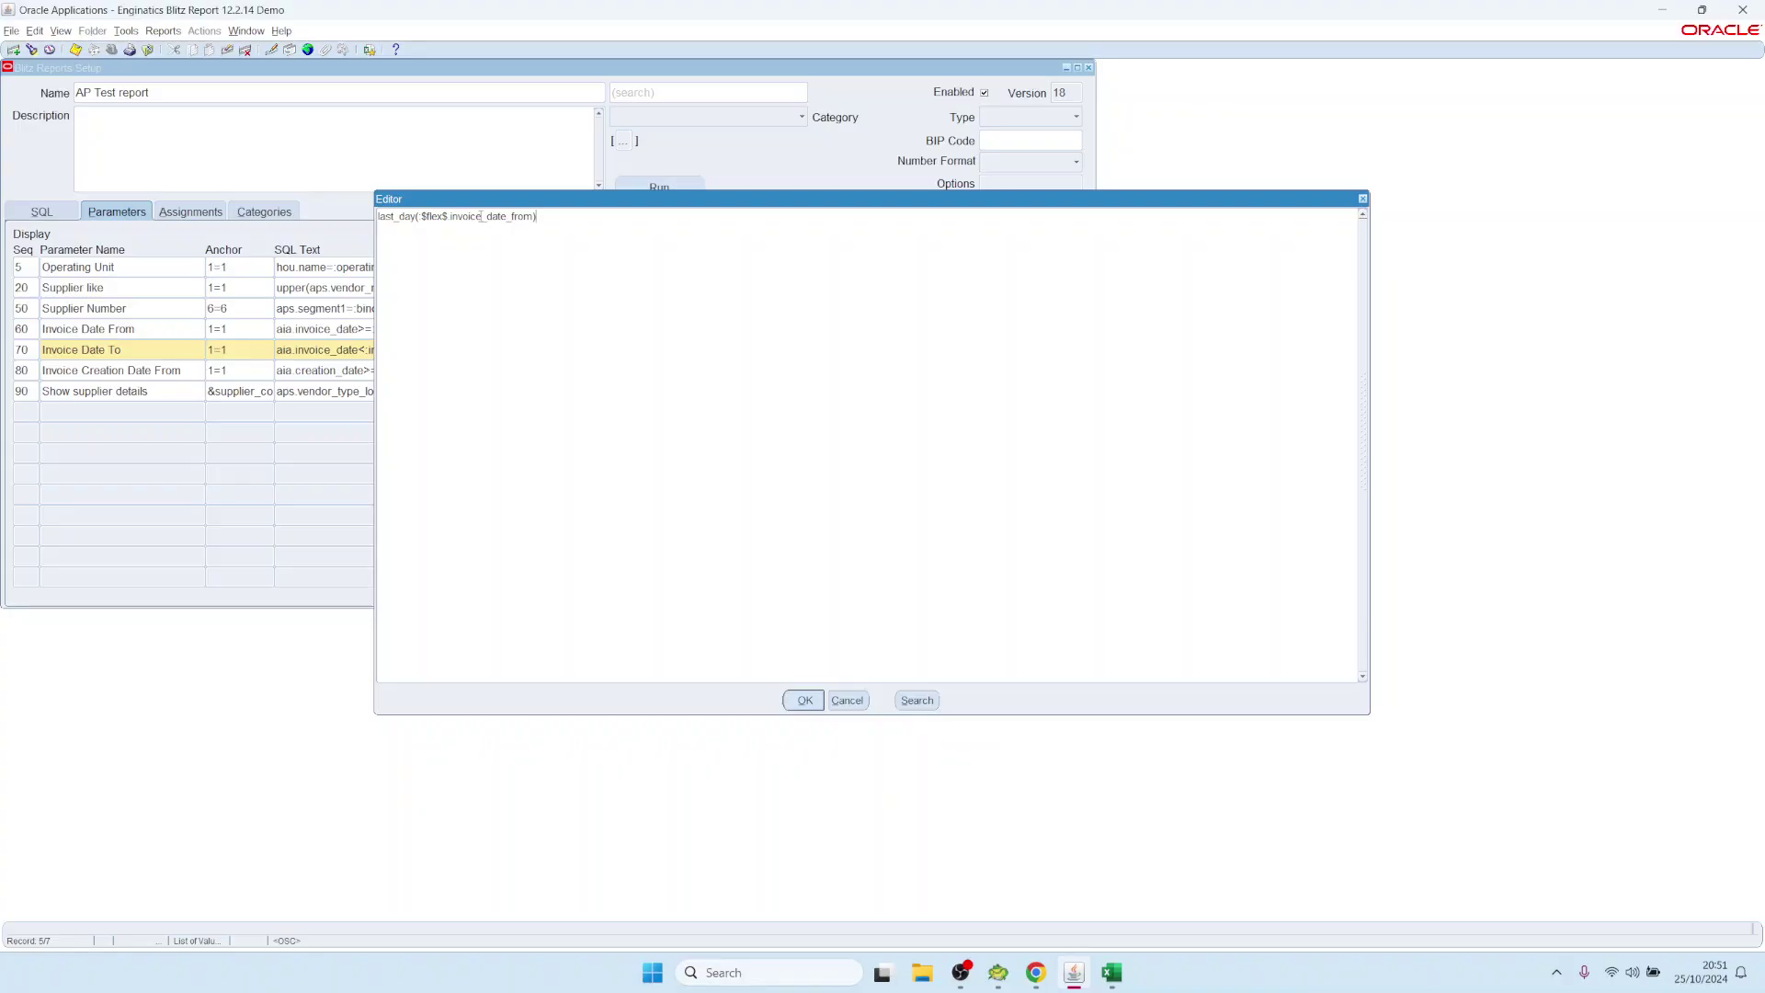
{"action": "left_click_drag", "start_coordinate": [482, 216], "coordinate": [517, 216]}
{"action": "left_click", "coordinate": [850, 701]}
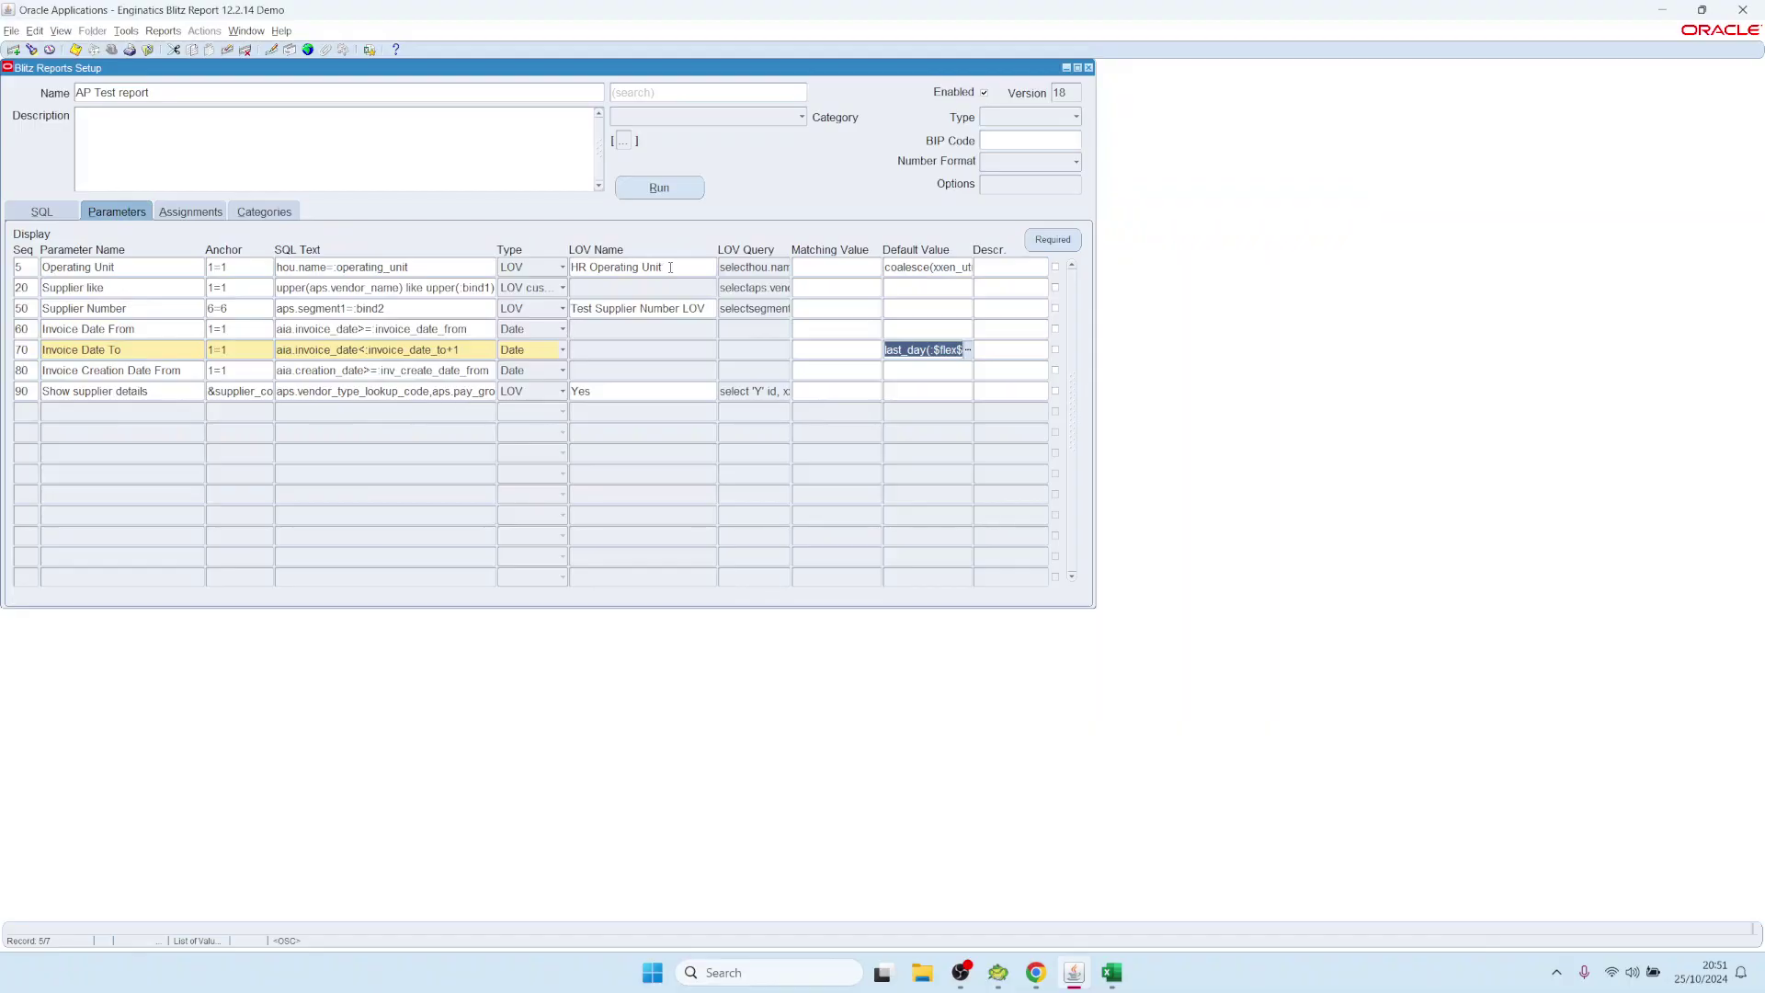
Examine the operating_unit reference in the Supplier like parameter's custom LOV query, and close the query window
{"action": "left_click", "coordinate": [155, 265]}
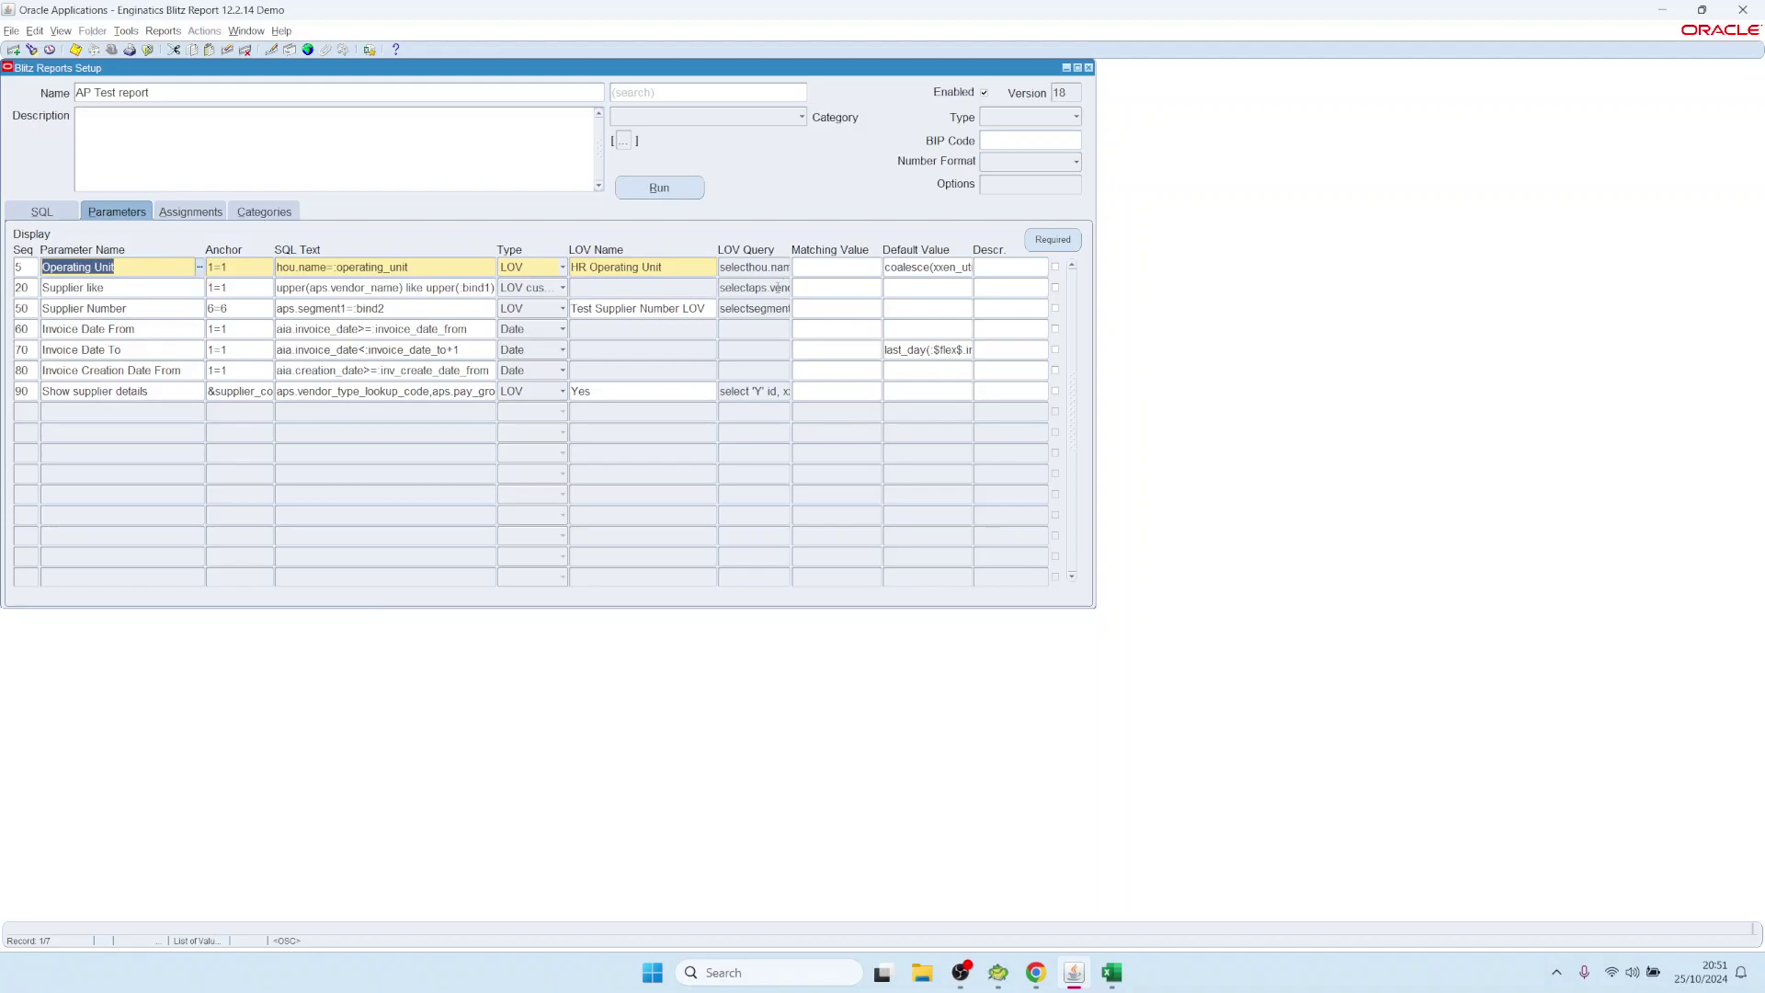
{"action": "double_click", "coordinate": [755, 286]}
{"action": "left_click", "coordinate": [825, 453]}
{"action": "left_click", "coordinate": [728, 448]}
{"action": "left_click_drag", "start_coordinate": [583, 466], "coordinate": [655, 467]}
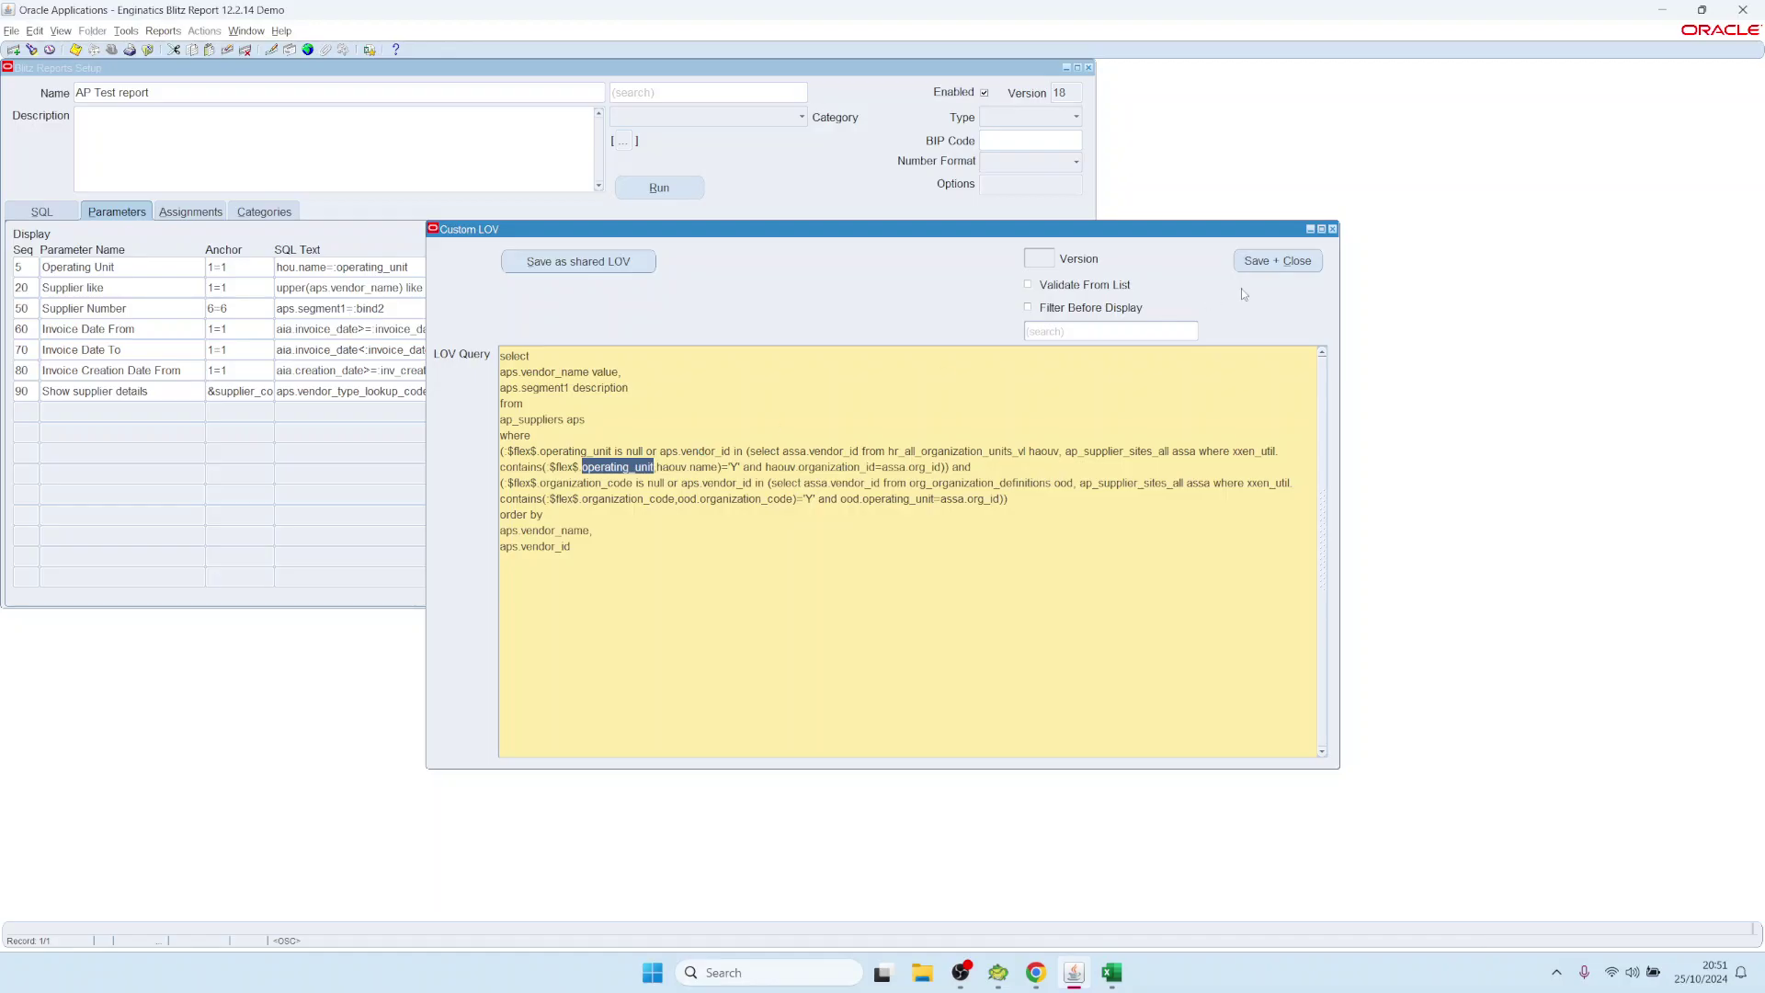
{"action": "left_click", "coordinate": [1296, 265]}
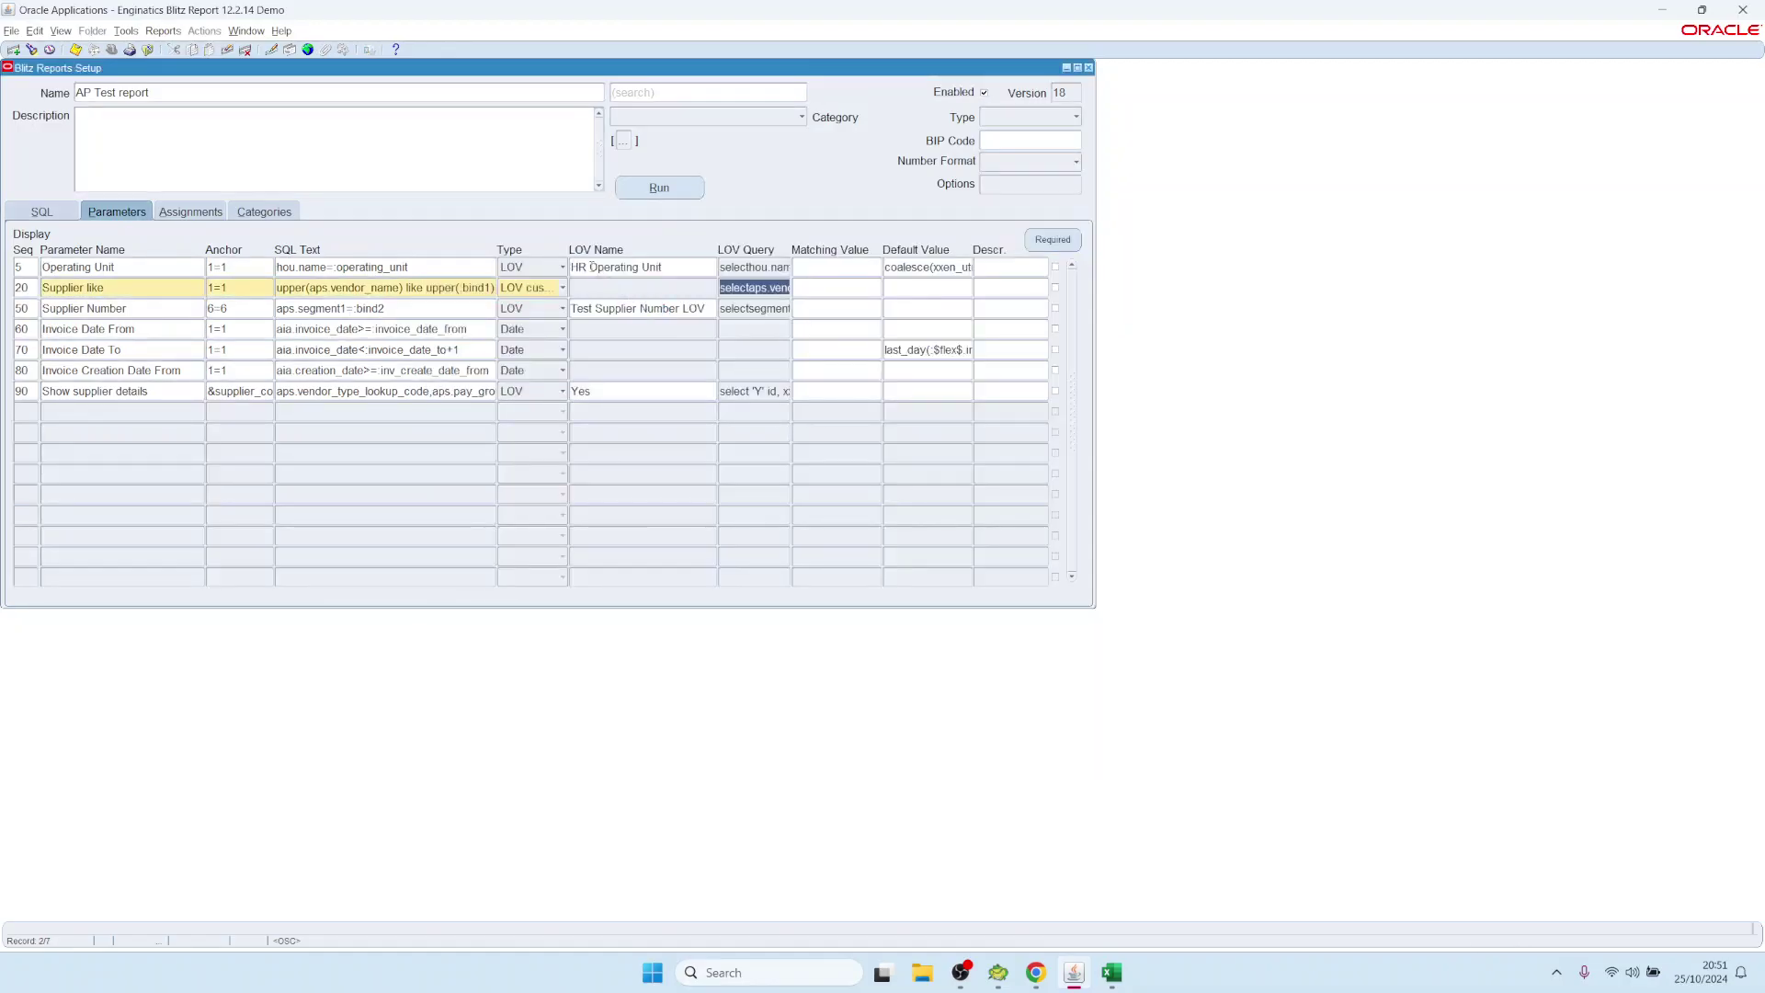
Examine the Operating Unit parameter's name and its HR Operating Unit LOV
{"action": "left_click", "coordinate": [677, 268]}
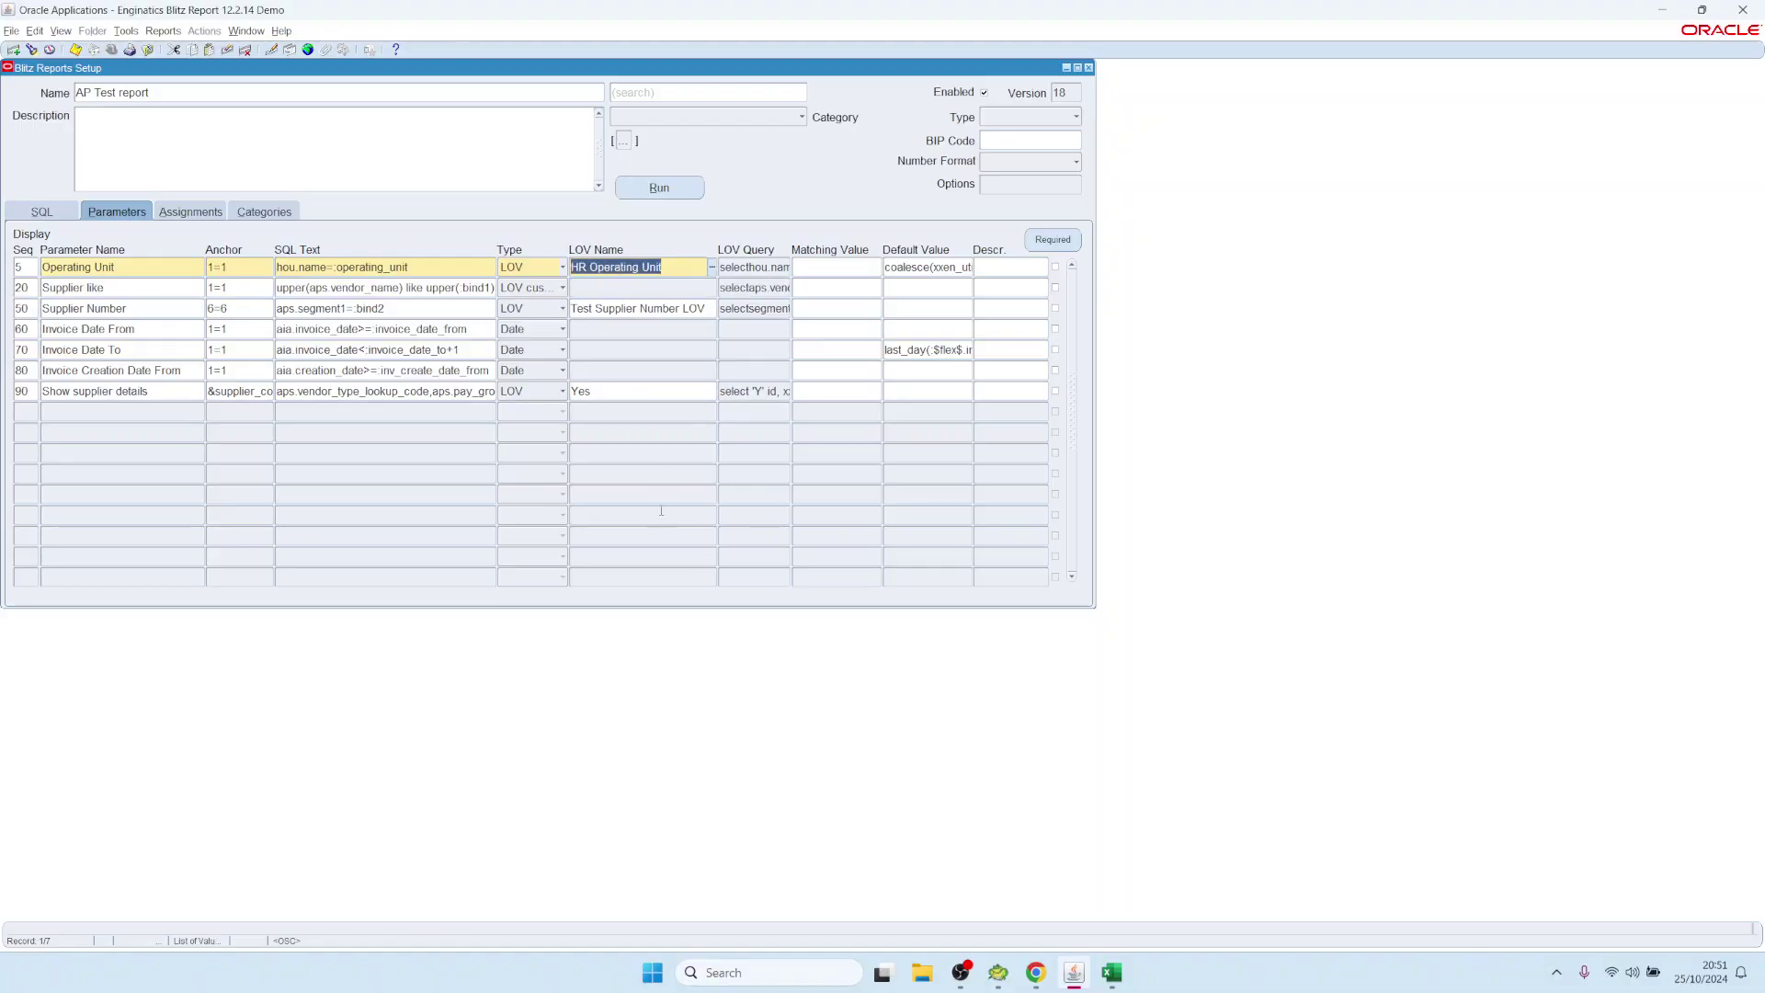
{"action": "left_click", "coordinate": [110, 272]}
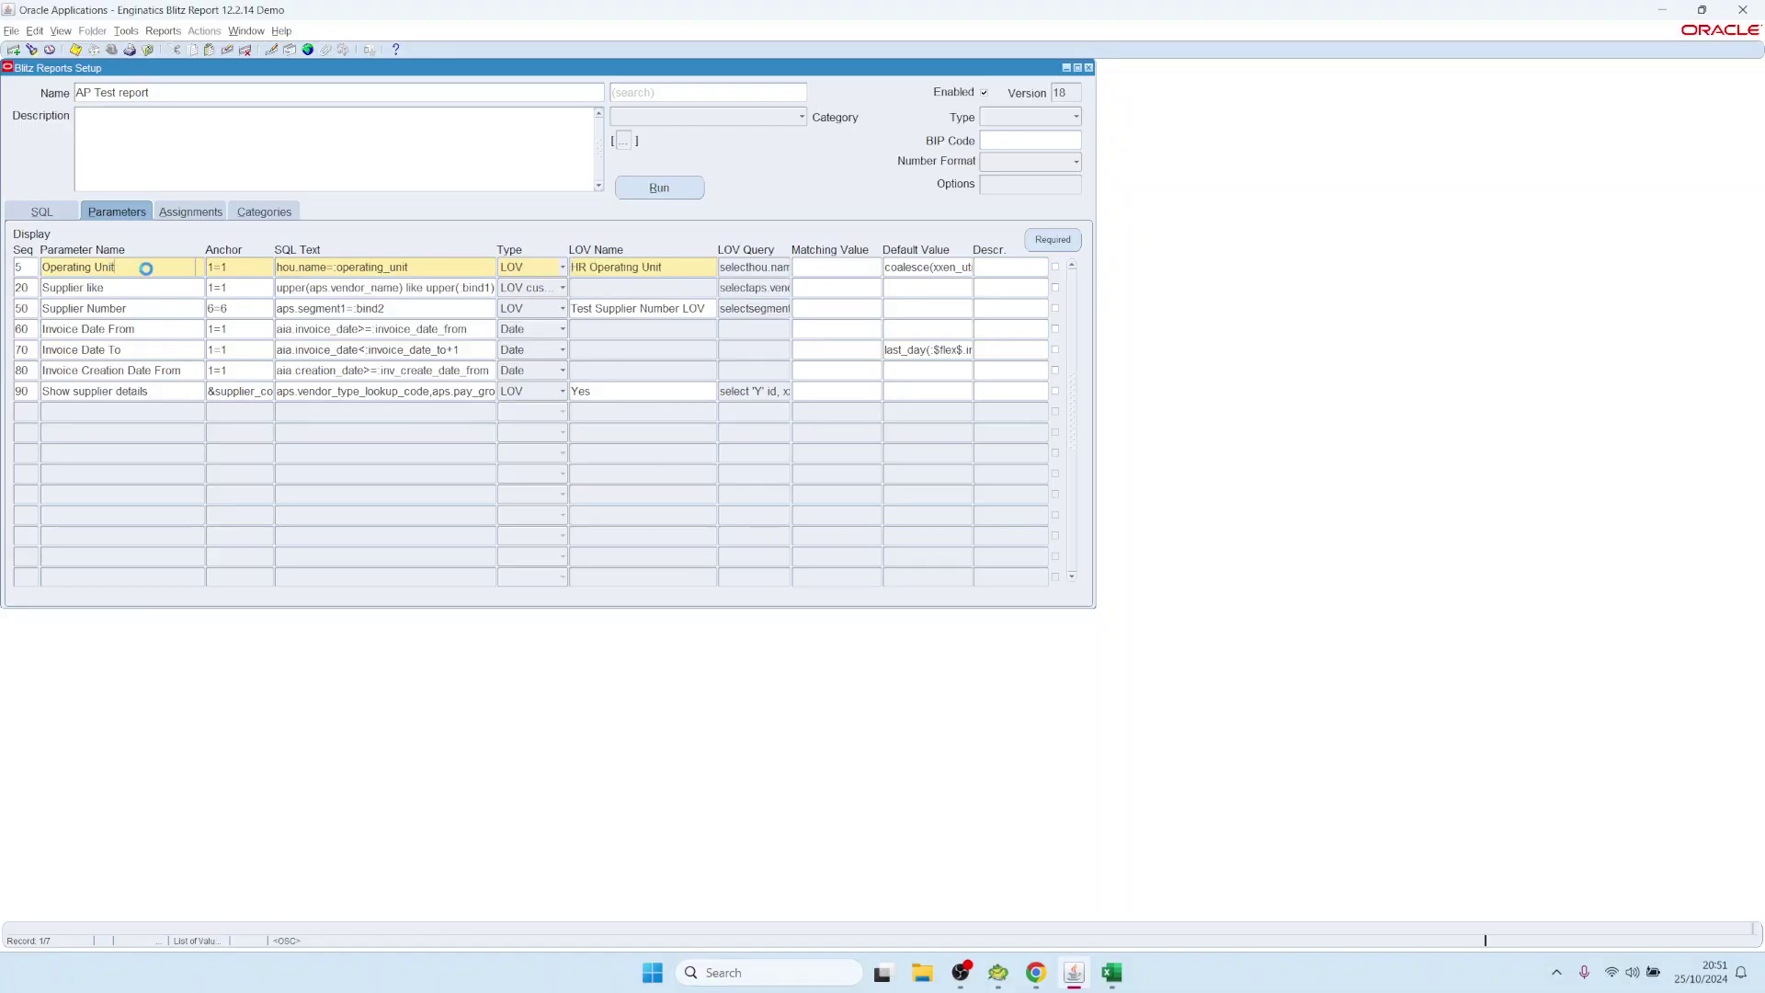
{"action": "left_click", "coordinate": [688, 267]}
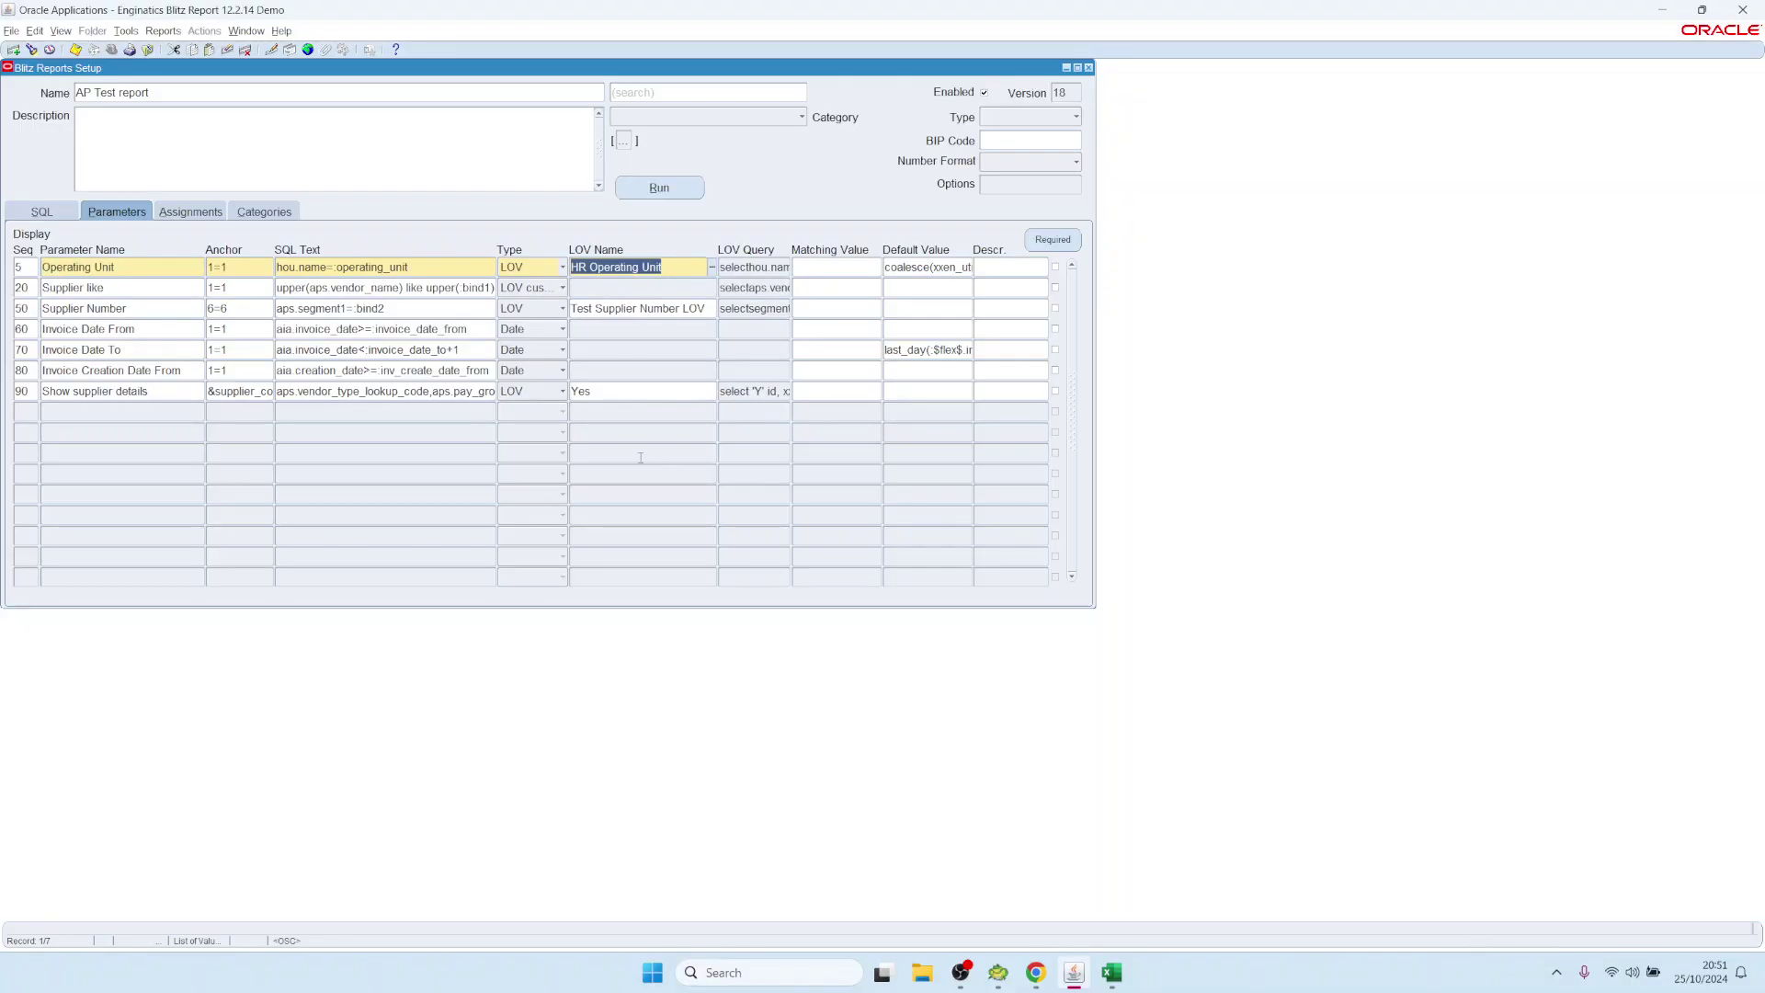
Rewrite the Invoice Date To default value as select last_day(:$flex$.invoice_date_from) from dual in the full-text editor
{"action": "double_click", "coordinate": [920, 350]}
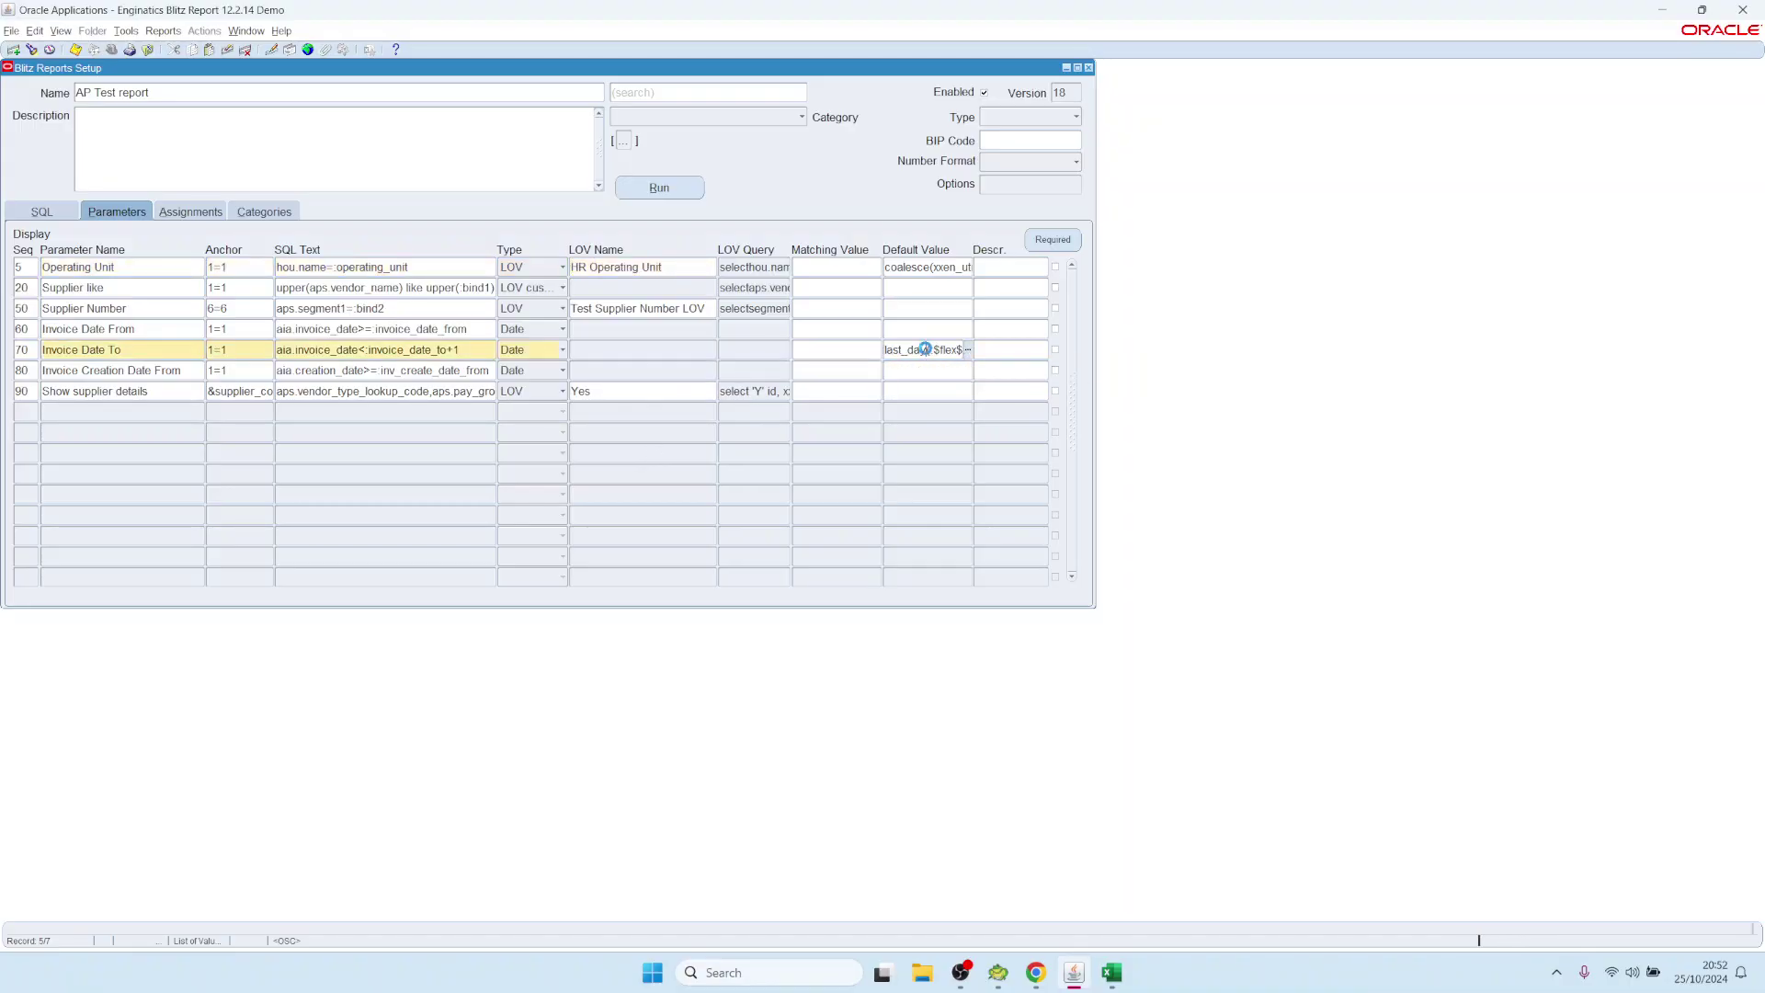
{"action": "key", "text": "ctrl+e"}
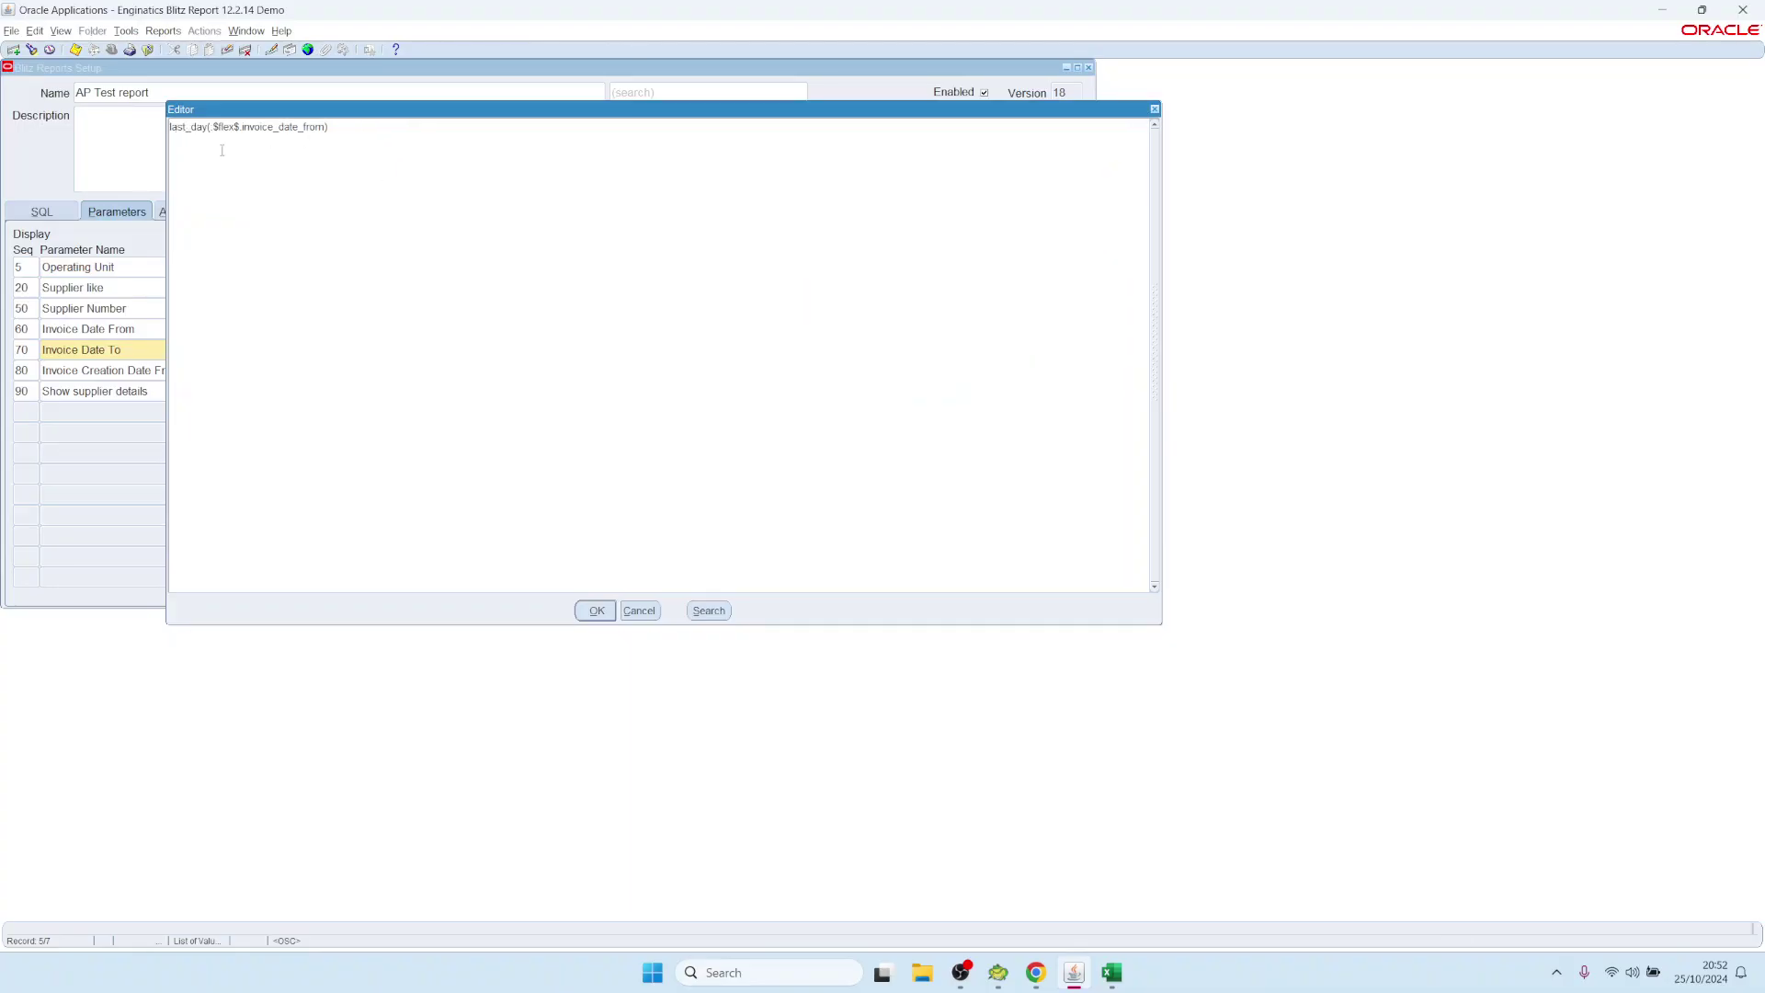
{"action": "type", "text": "select "}
{"action": "type", "text": "from dual"}
{"action": "key", "text": "ctrl+shift+Left"}
{"action": "key", "text": "ctrl+shift+Left"}
{"action": "key", "text": "ctrl+shift+Left"}
{"action": "key", "text": "ctrl+shift+Left"}
{"action": "key", "text": "ctrl+shift+Left"}
{"action": "key", "text": "ctrl+shift+Right"}
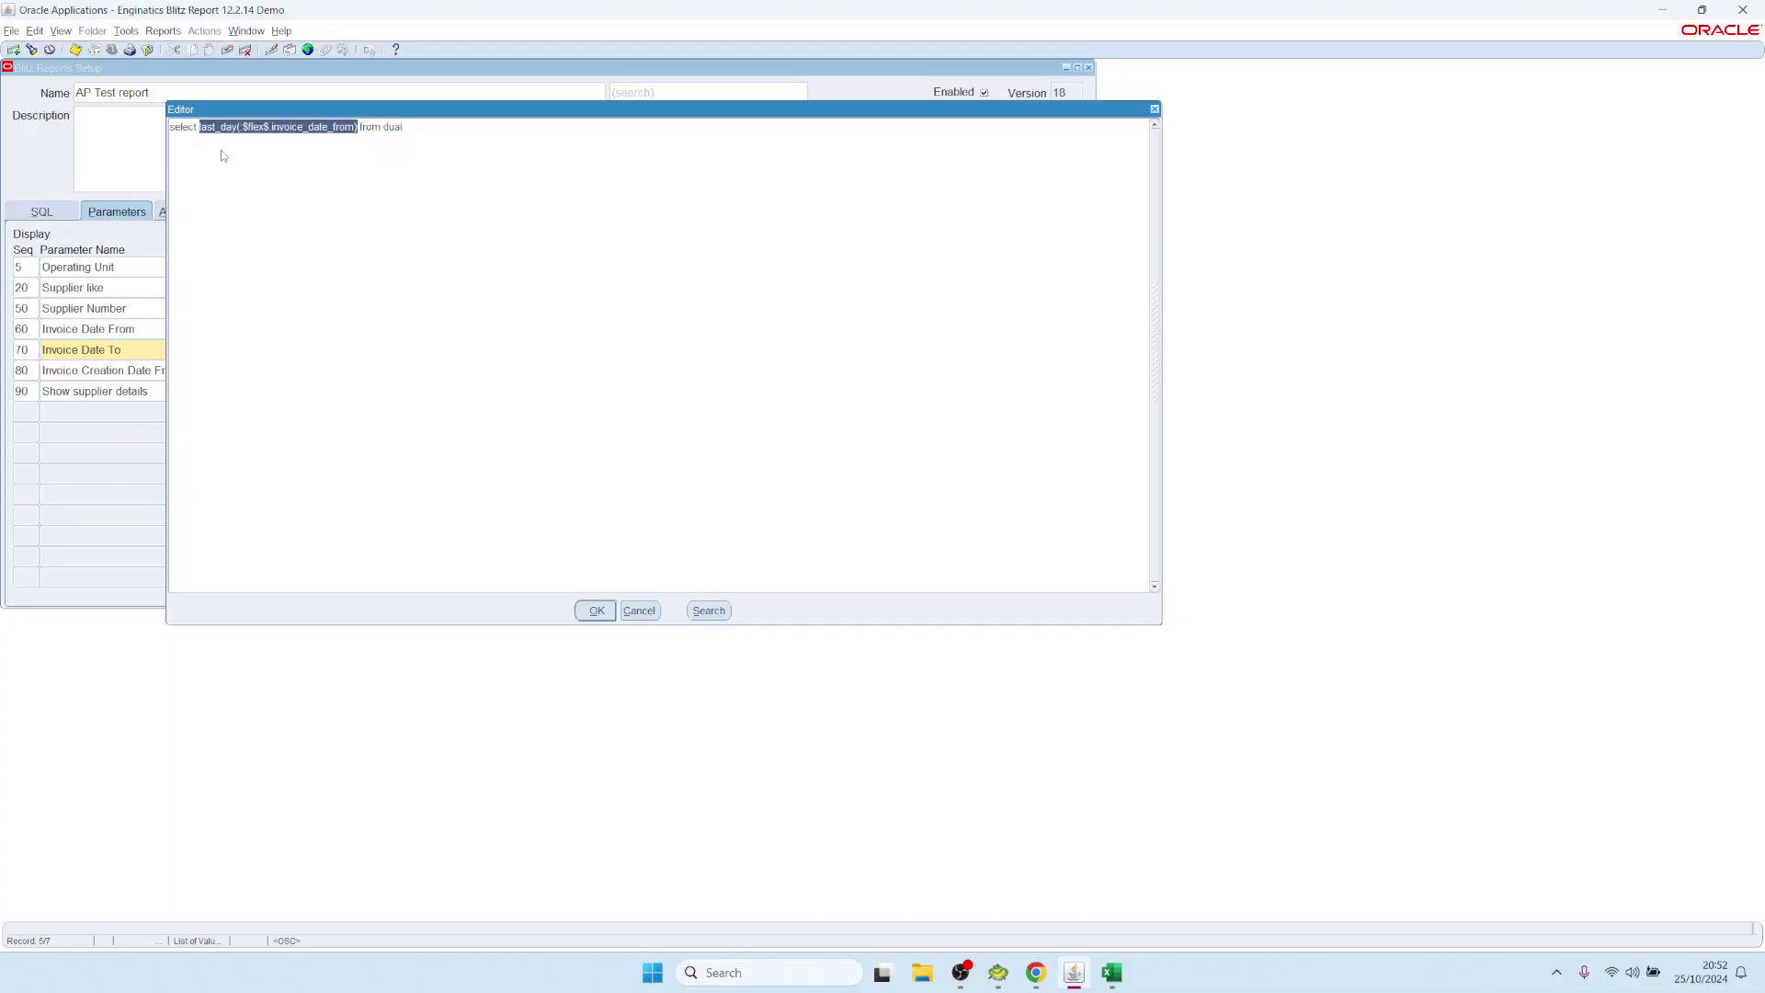
Strip the select and from dual wording from the Invoice Date To default value, leaving last_day(:$flex$.invoice_date_from), and accept the edit
{"action": "key", "text": "End"}
{"action": "key", "text": "ctrl+shift+Left"}
{"action": "key", "text": "ctrl+shift+Left"}
{"action": "key", "text": "ctrl+shift+Left"}
{"action": "key", "text": "shift+Right"}
{"action": "key", "text": "shift+Right"}
{"action": "key", "text": "shift+Right"}
{"action": "key", "text": "shift+Right"}
{"action": "key", "text": "shift+Right"}
{"action": "key", "text": "Delete"}
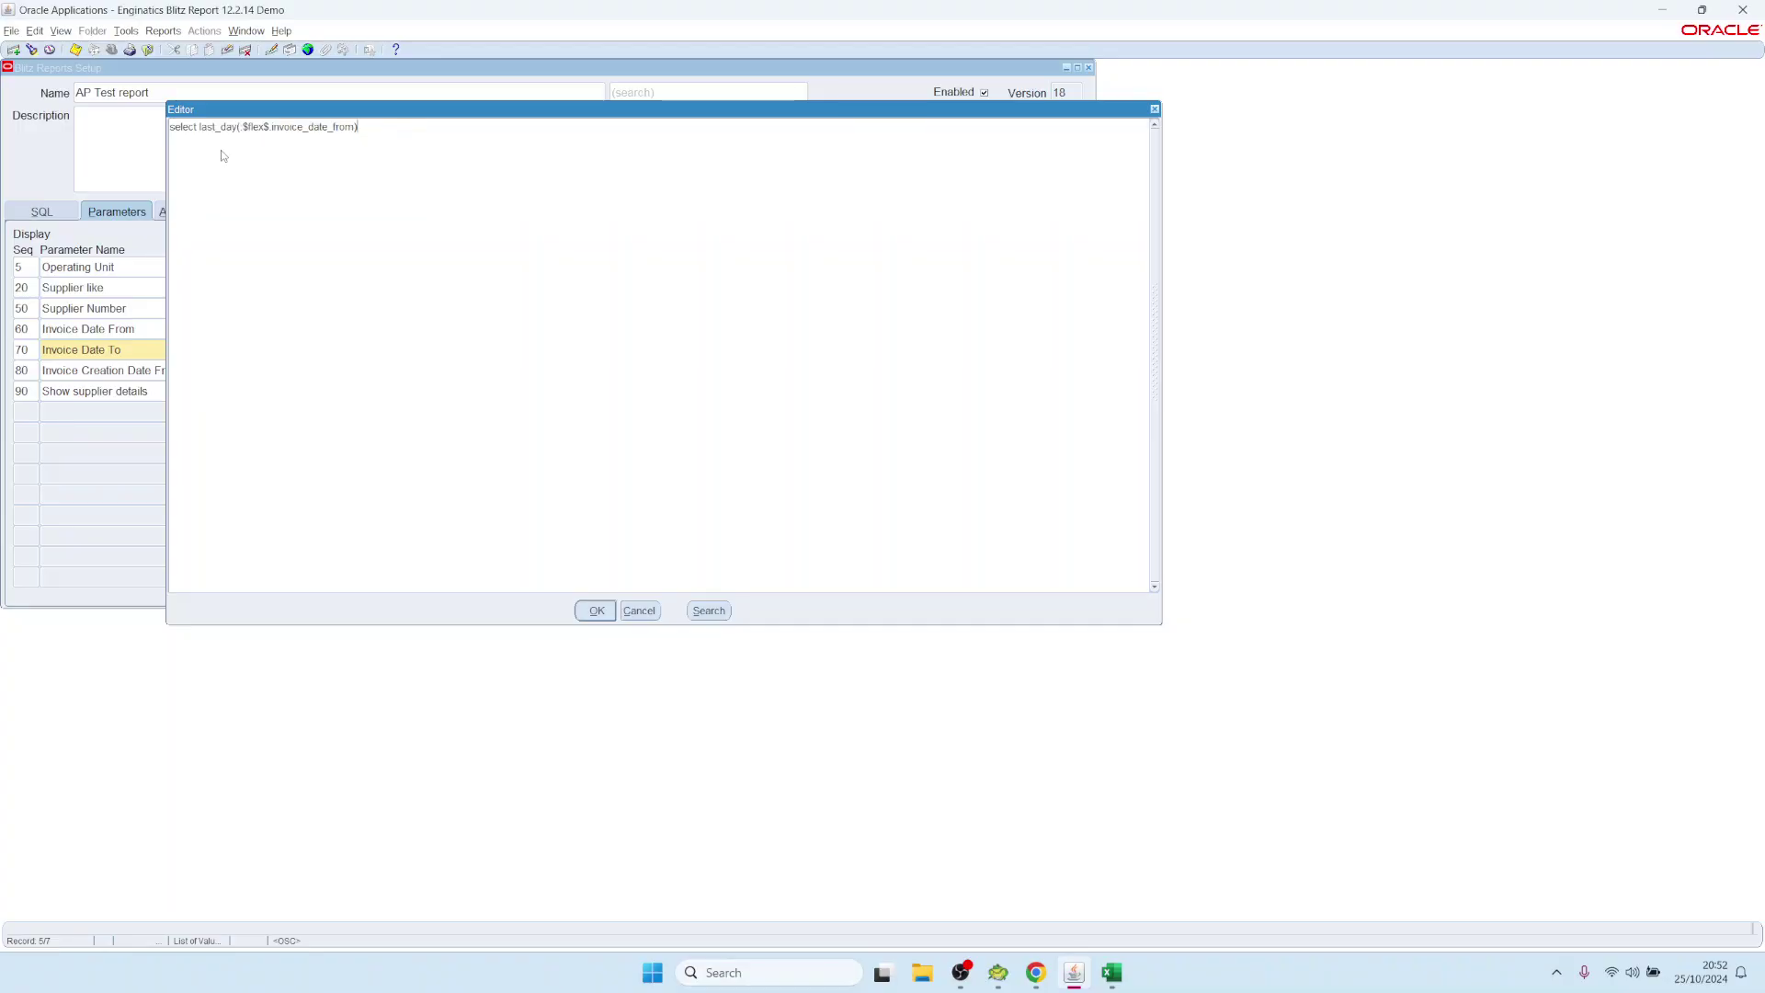
{"action": "key", "text": "Home"}
{"action": "key", "text": "ctrl+shift+Right"}
{"action": "key", "text": "Delete"}
{"action": "left_click", "coordinate": [596, 610]}
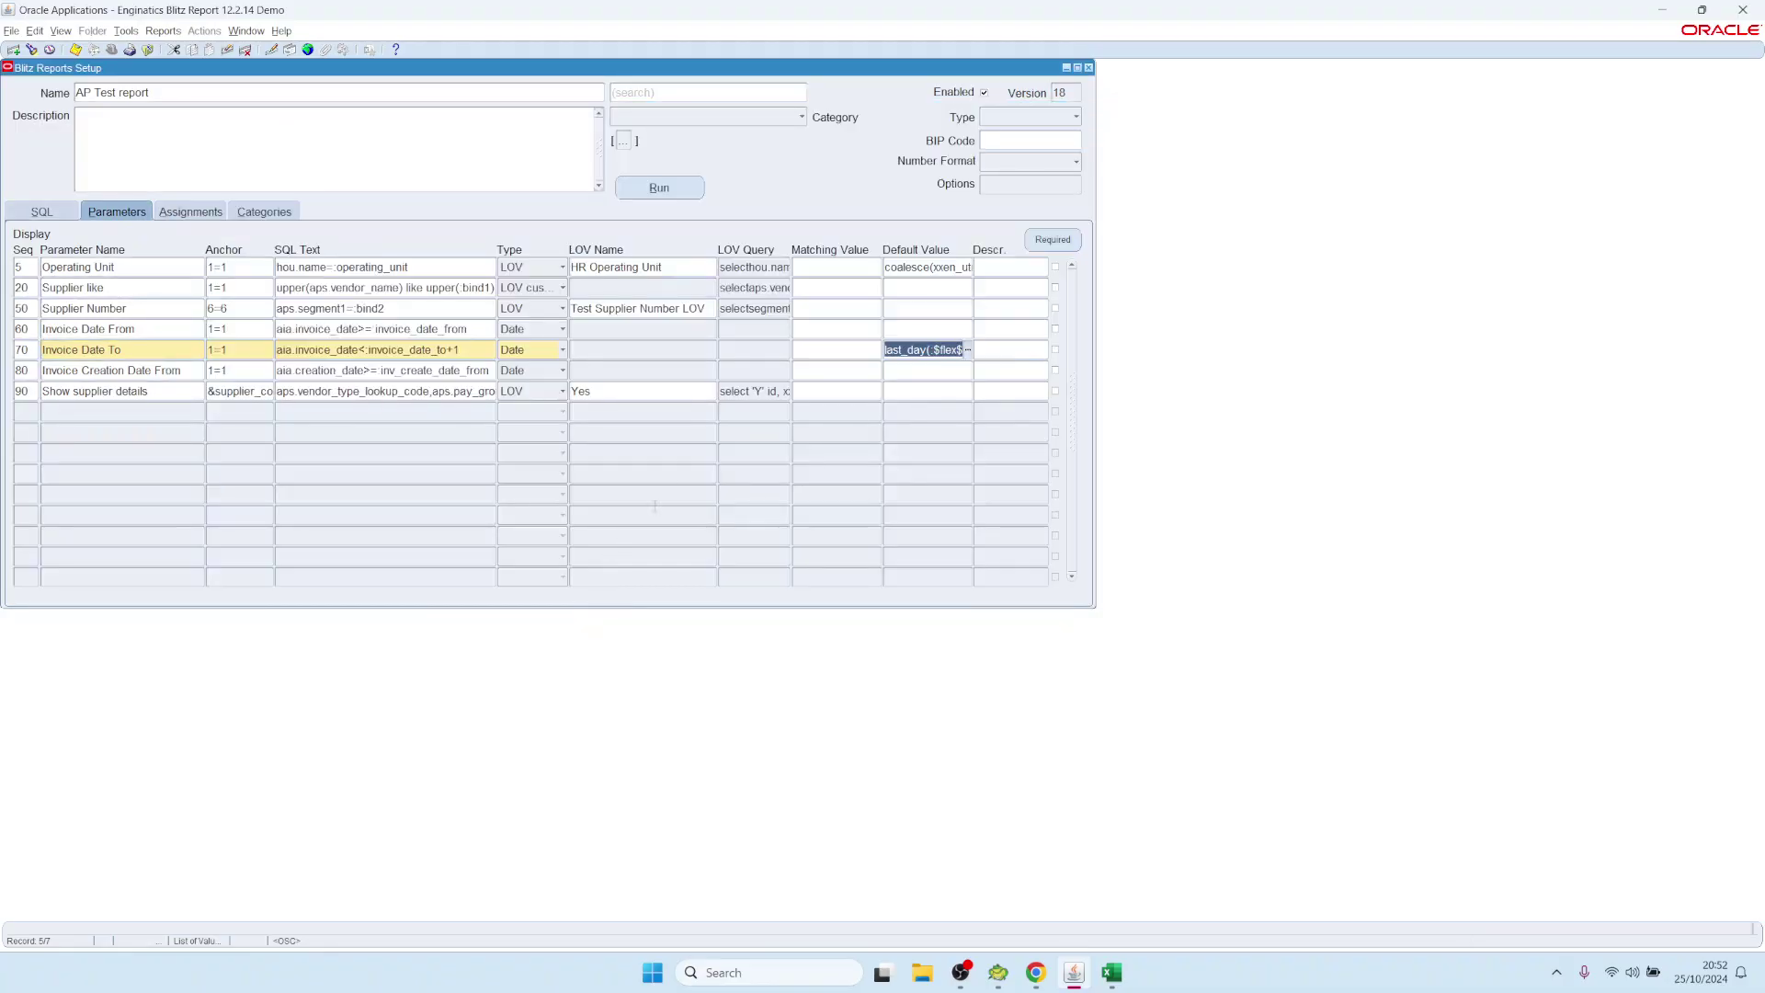
Set the Invoice Date From default value to sysdate-1100 and check both invoice dates in the run form
{"action": "left_click", "coordinate": [892, 333]}
{"action": "type", "text": "sysdate-1100"}
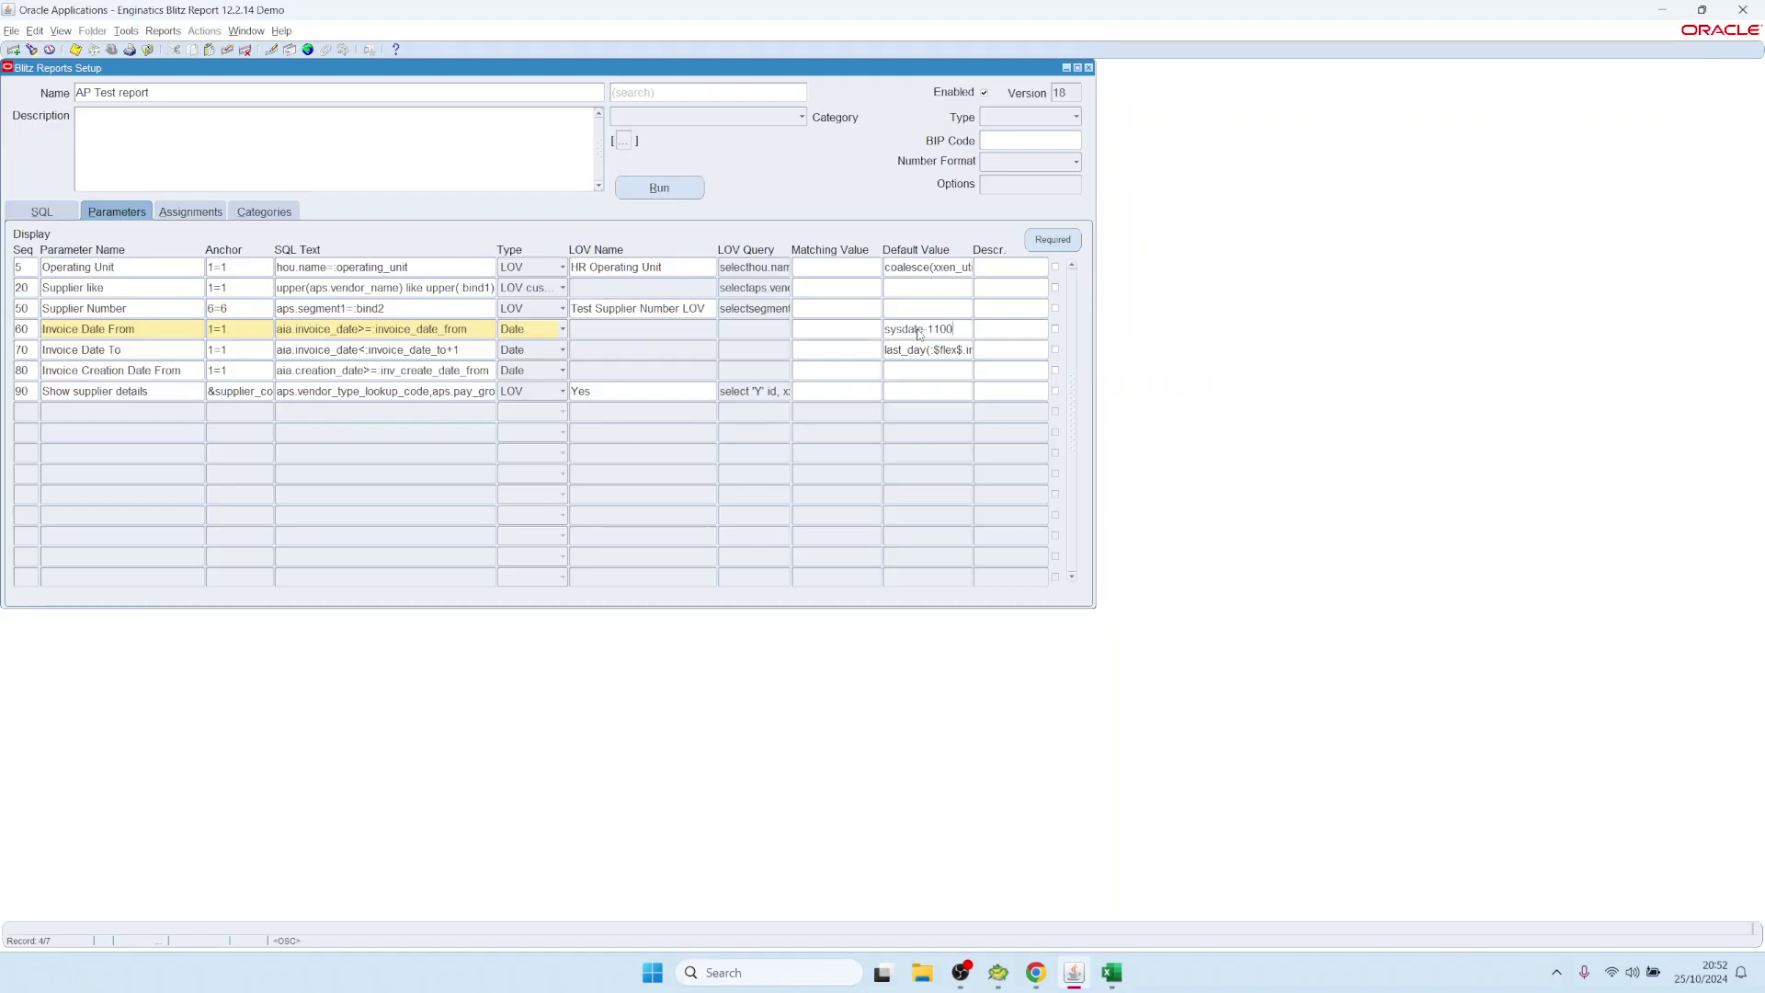
{"action": "key", "text": "alt+r"}
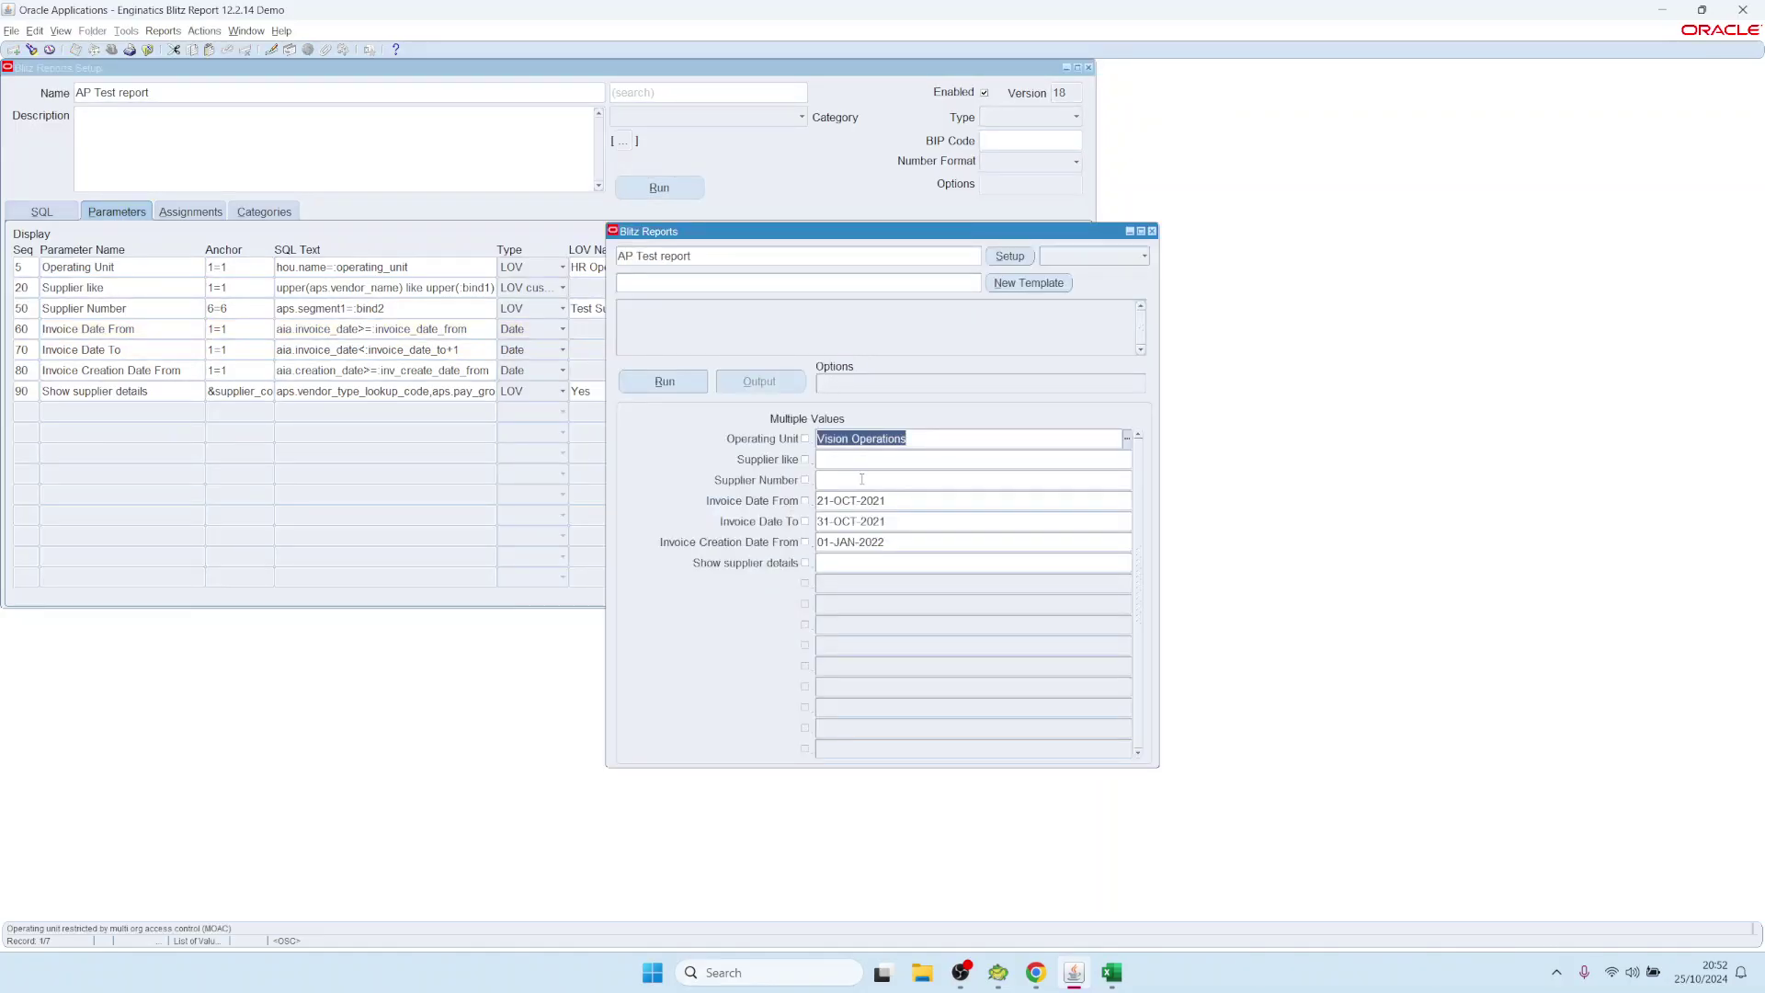
{"action": "key", "text": "Down"}
{"action": "key", "text": "Down"}
{"action": "key", "text": "Down"}
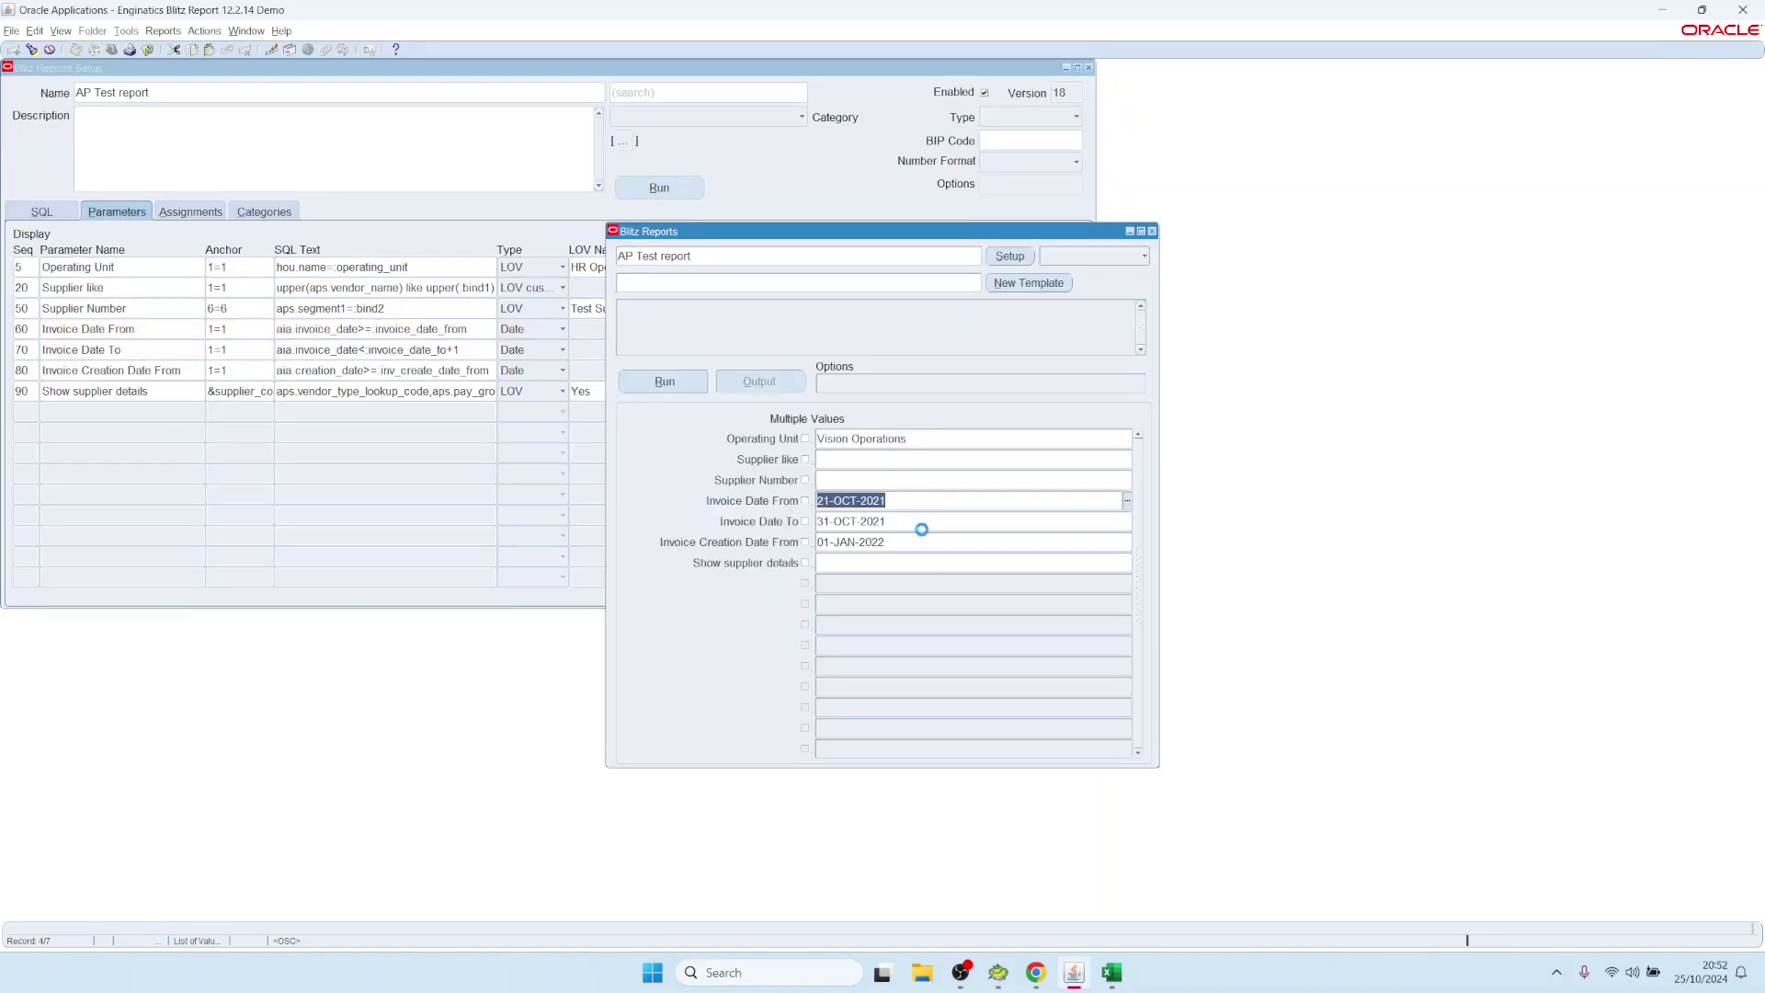
Return to the report setup and clear the Invoice Date From default value
{"action": "left_click", "coordinate": [1009, 256]}
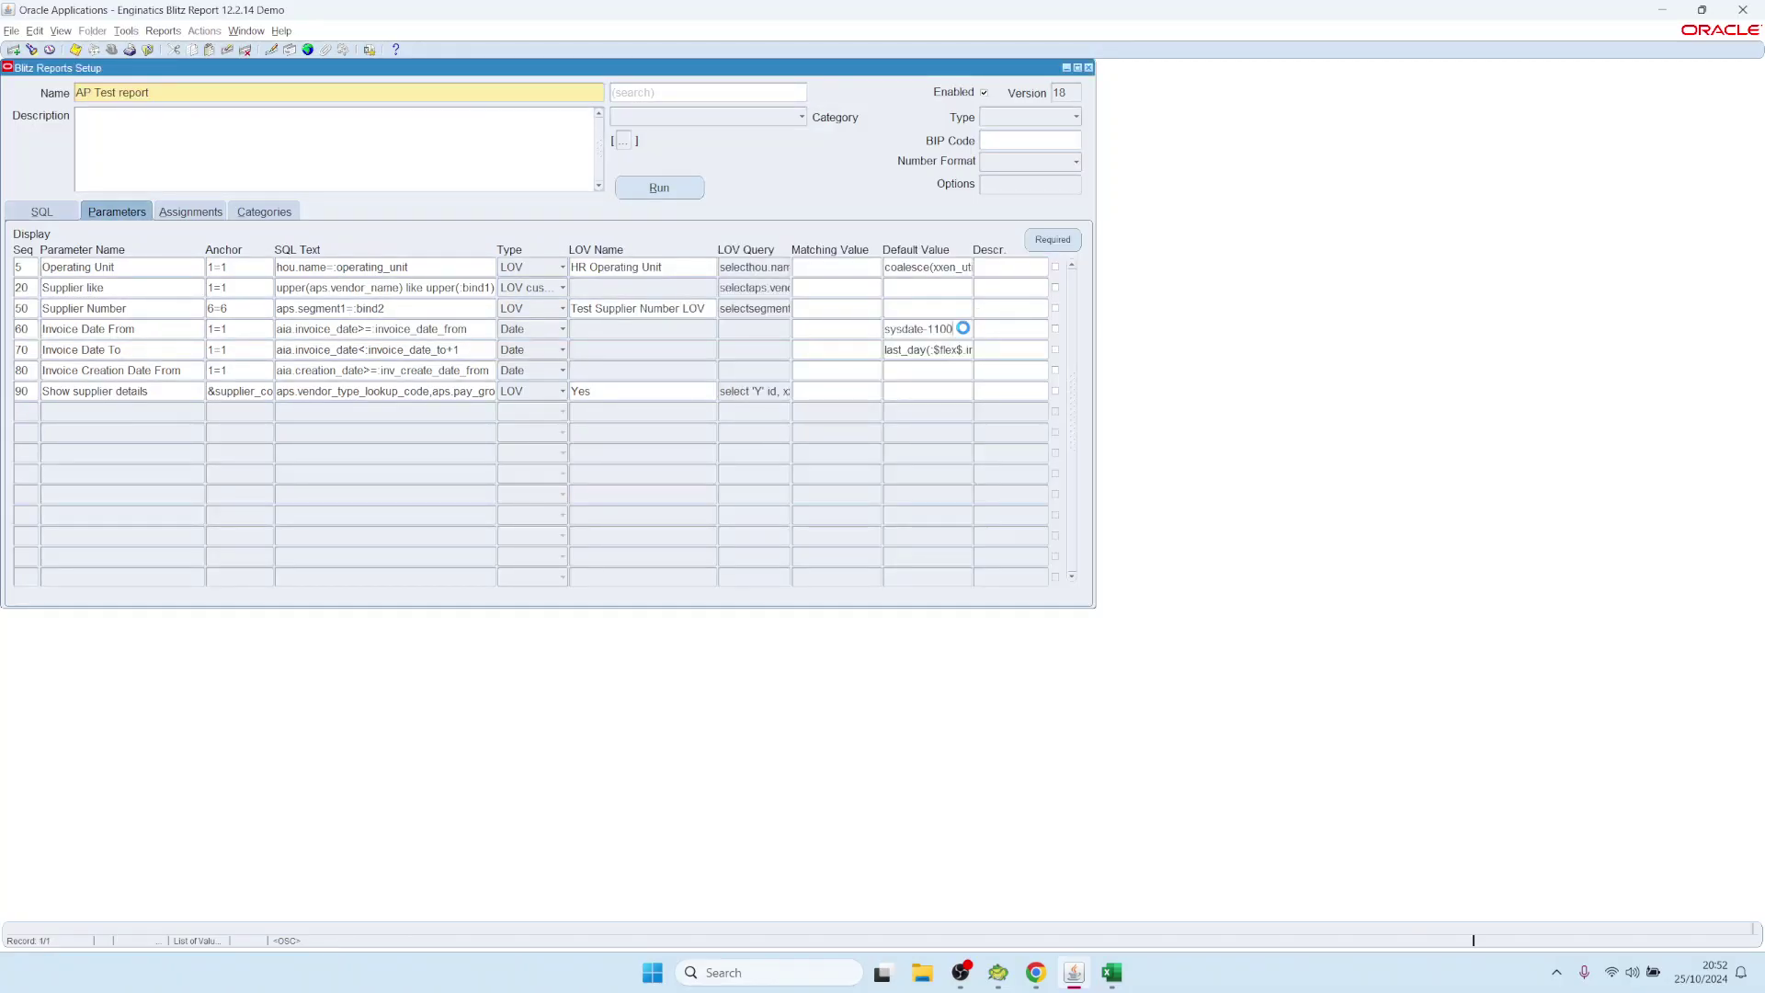
{"action": "key", "text": "Delete"}
{"action": "left_click", "coordinate": [915, 292]}
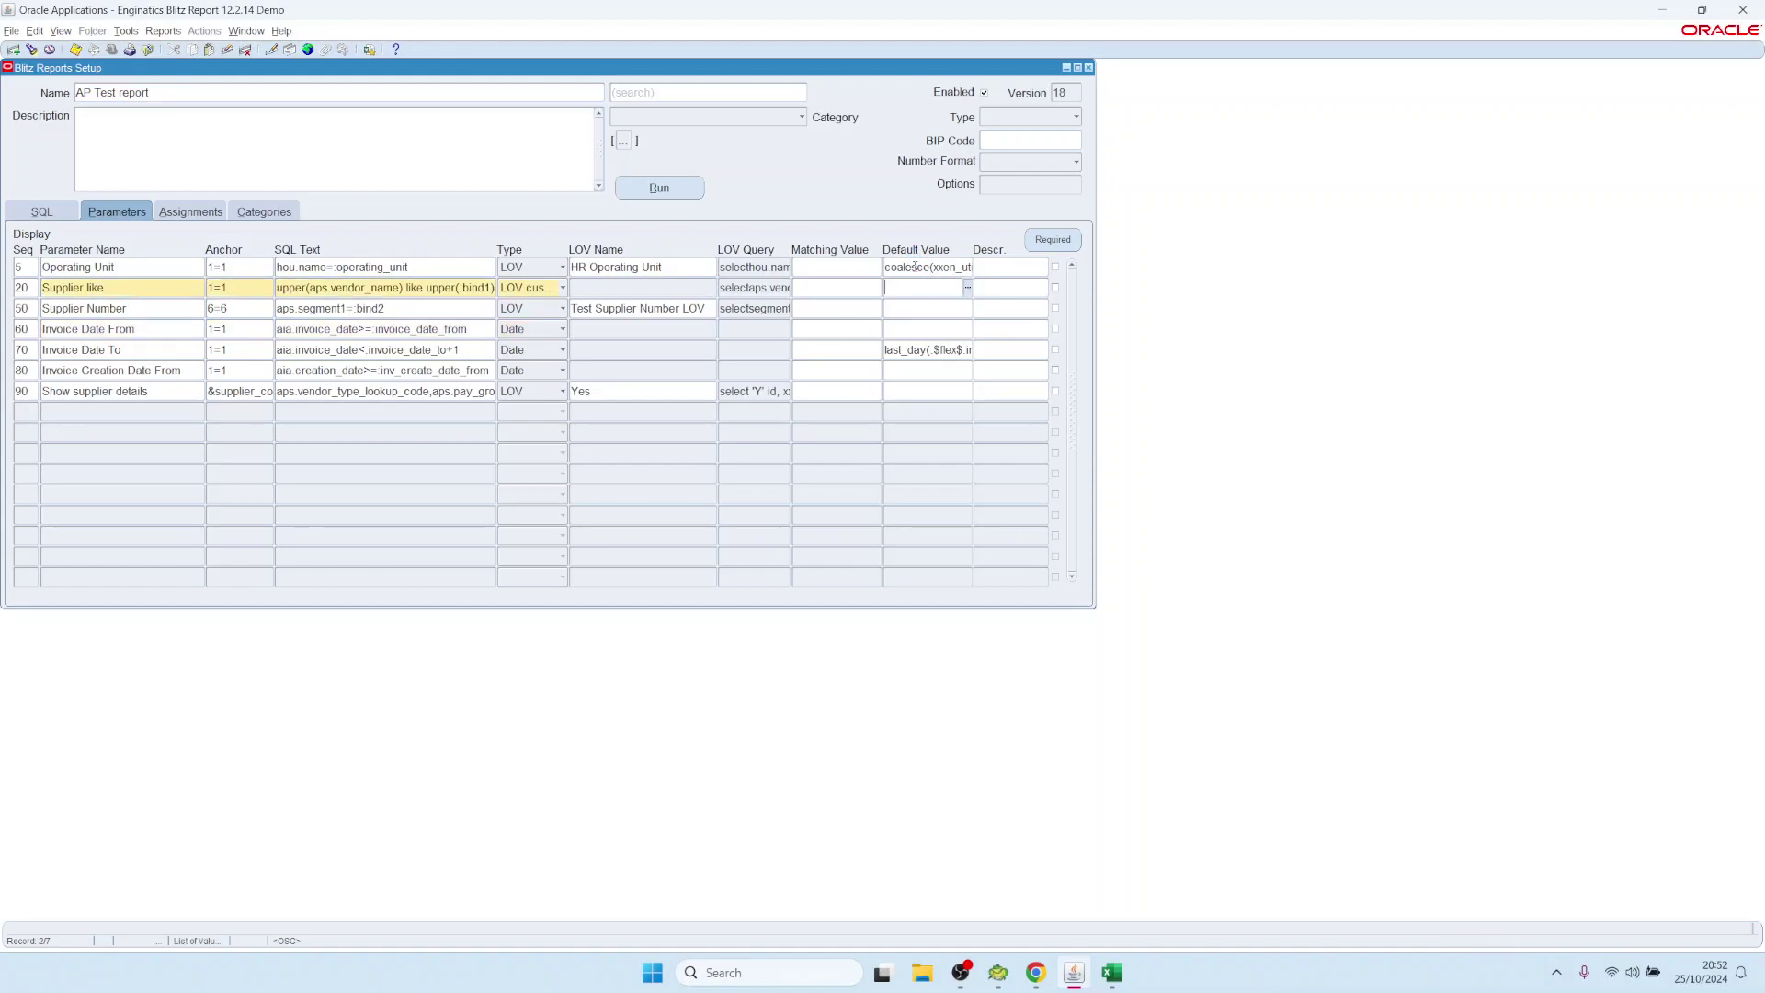
{"action": "left_click", "coordinate": [915, 266]}
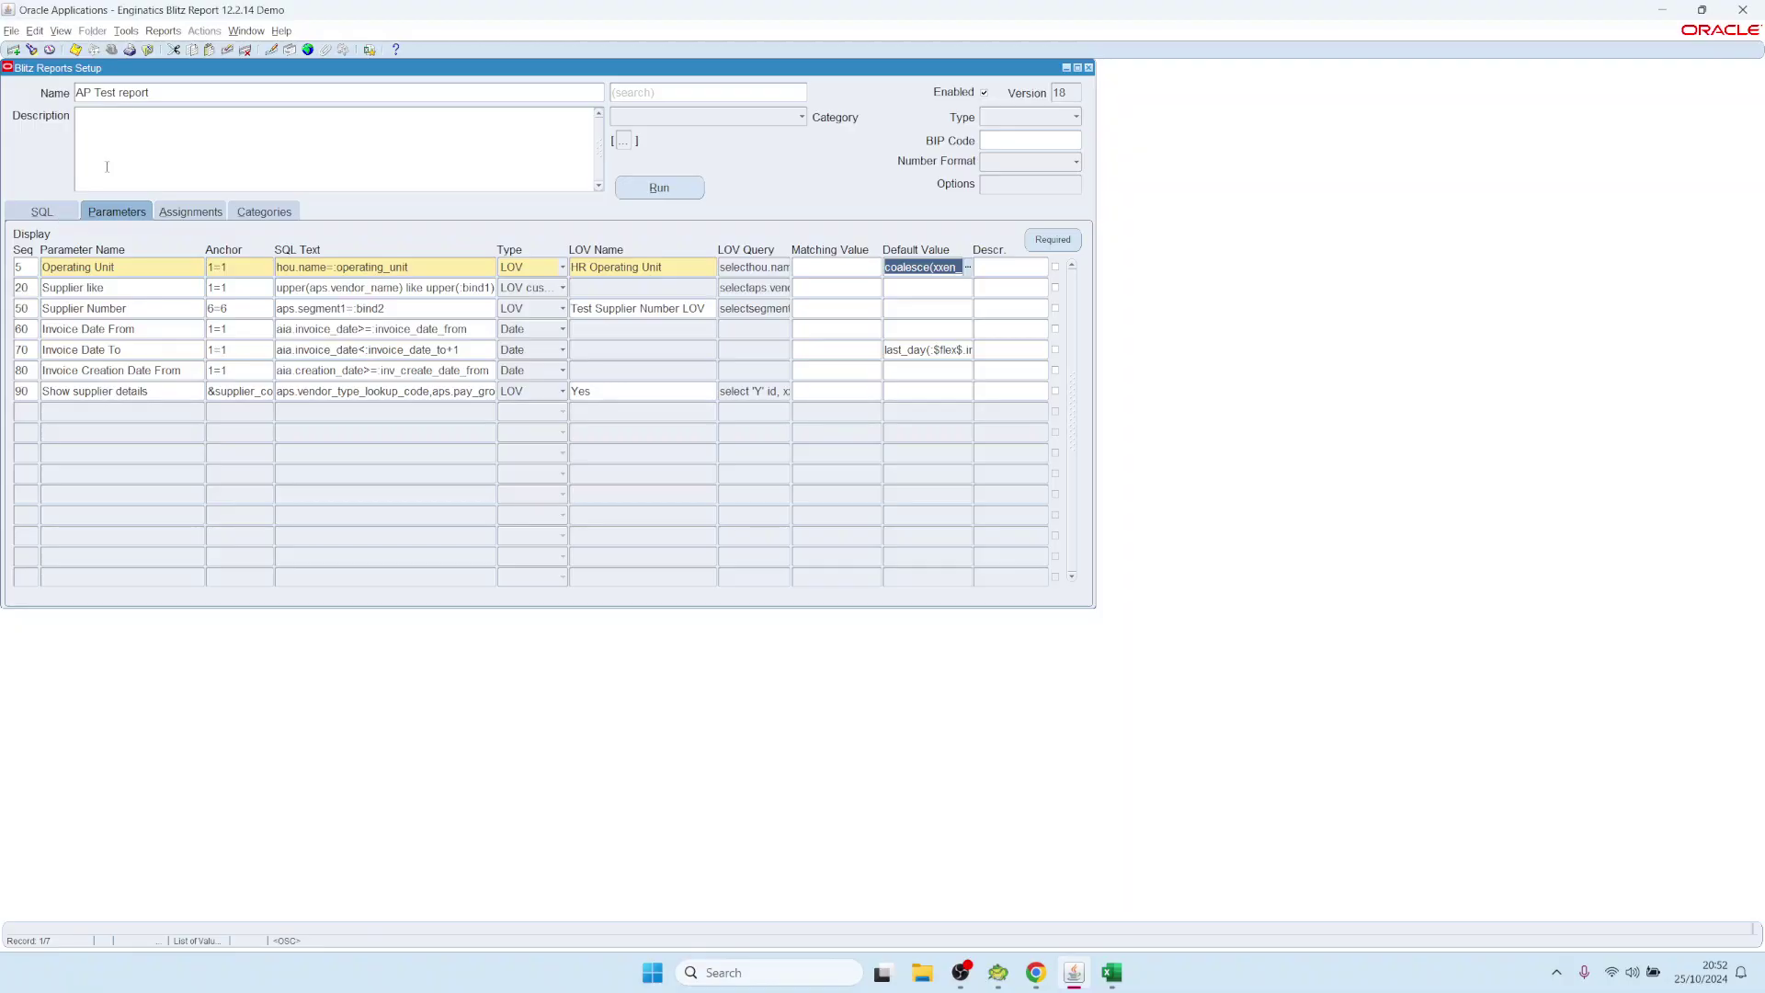
Save the AP Test report changes, search the report list for ap, and open AP Invoices and Lines in the setup
{"action": "double_click", "coordinate": [138, 92]}
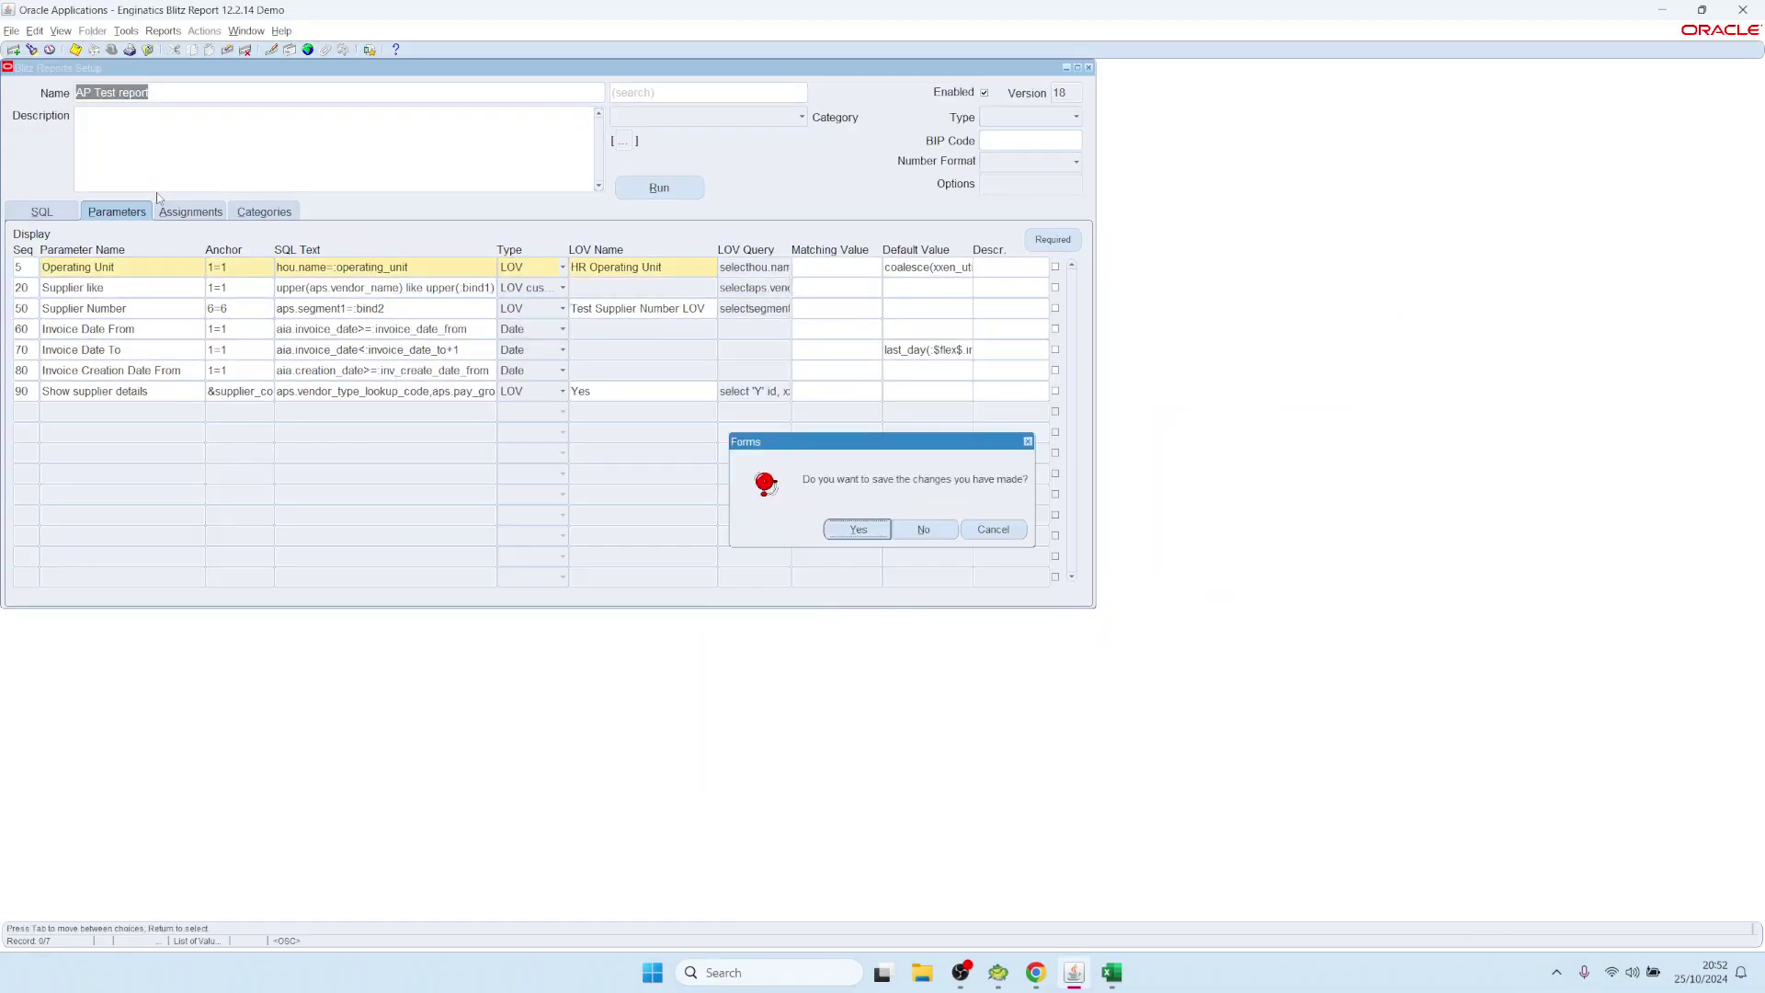
{"action": "left_click", "coordinate": [851, 524]}
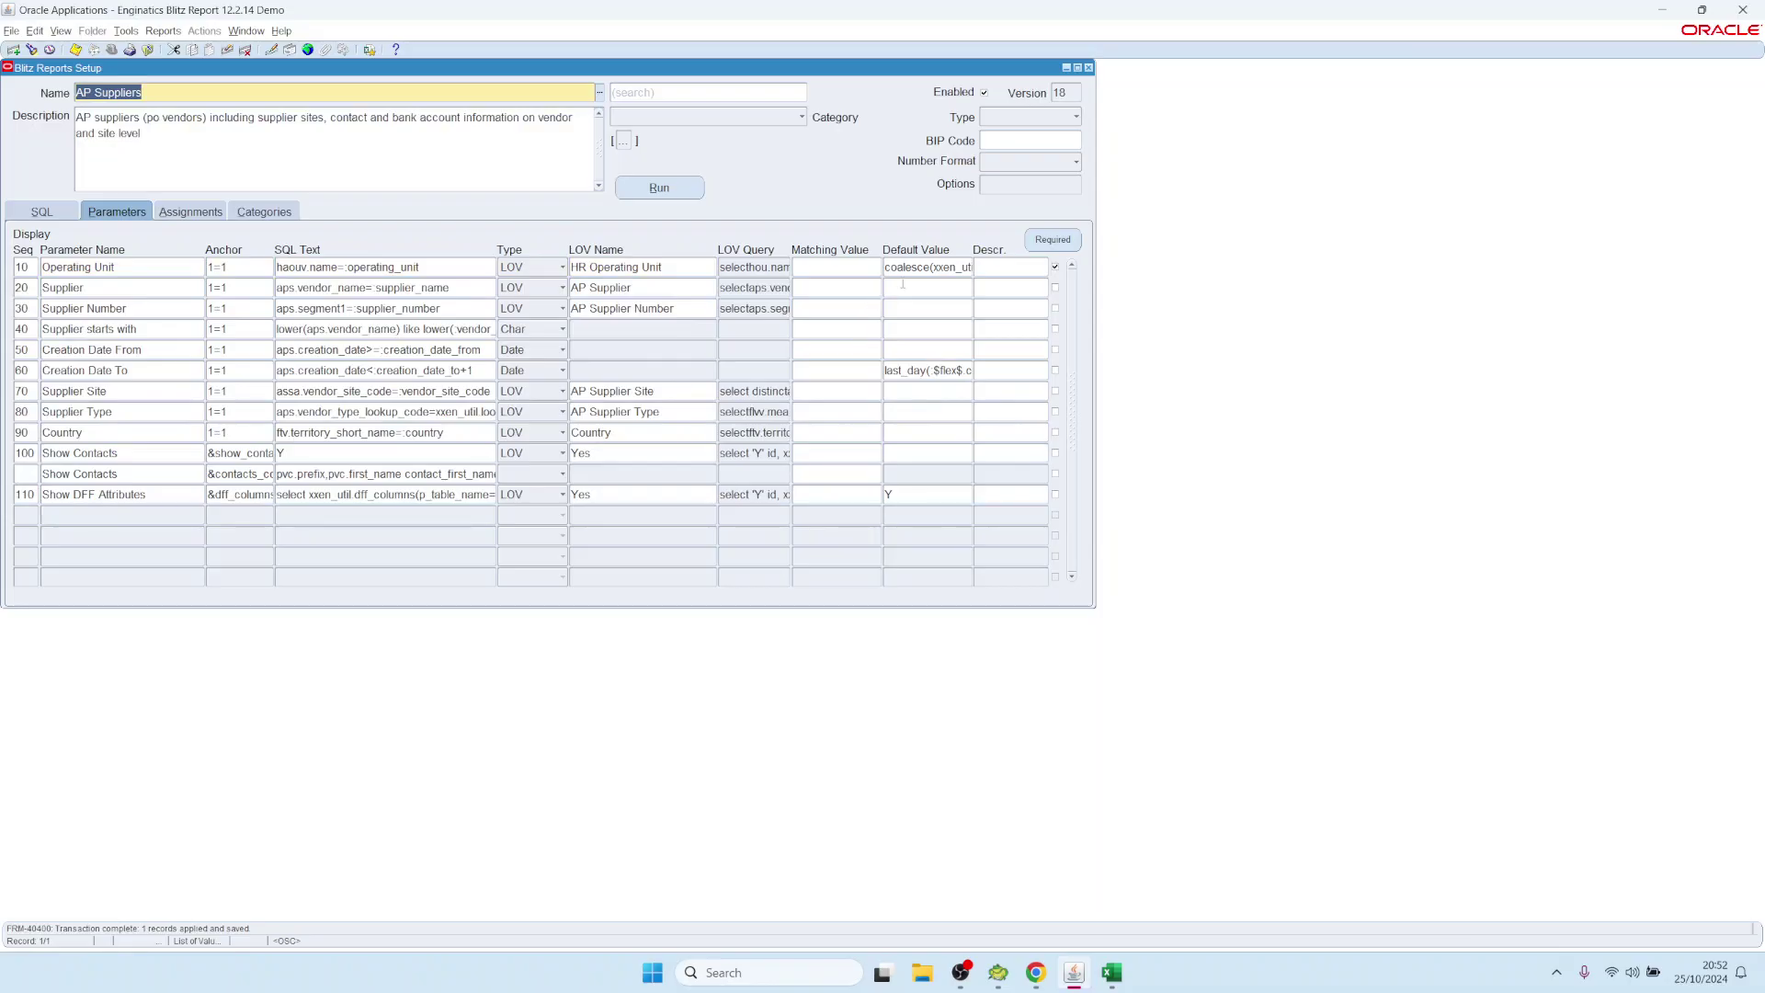
{"action": "key", "text": "ctrl+l"}
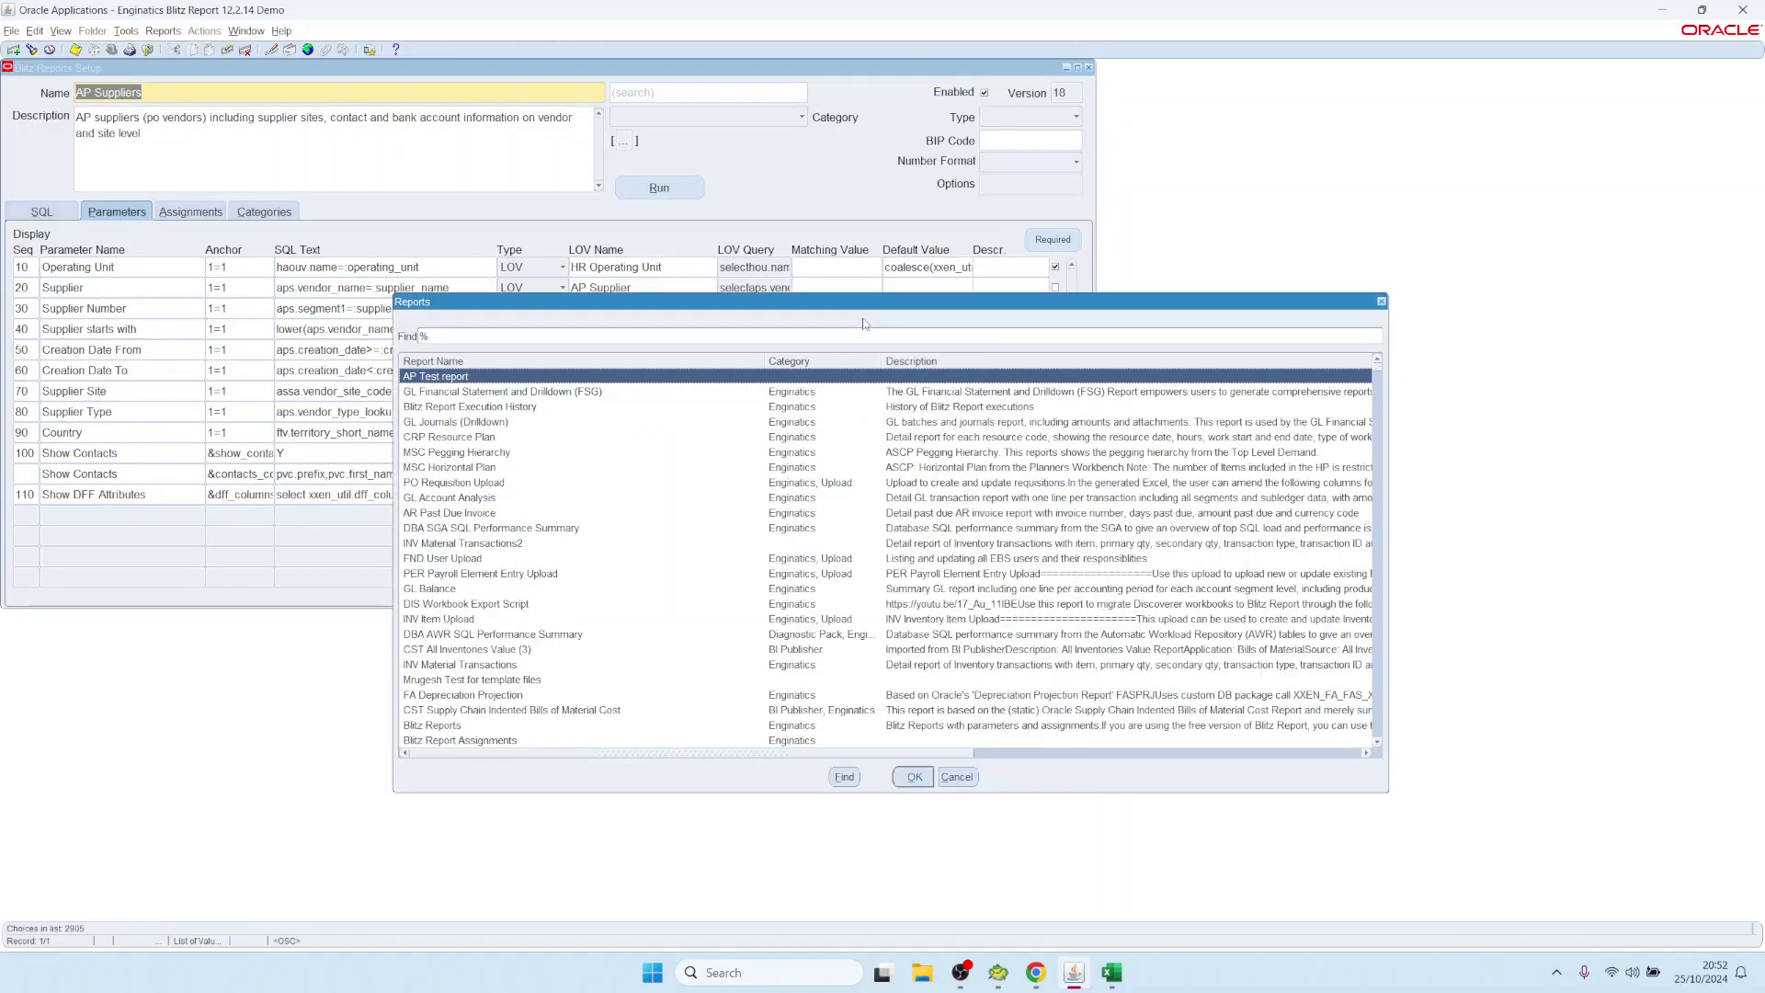
{"action": "type", "text": "ap"}
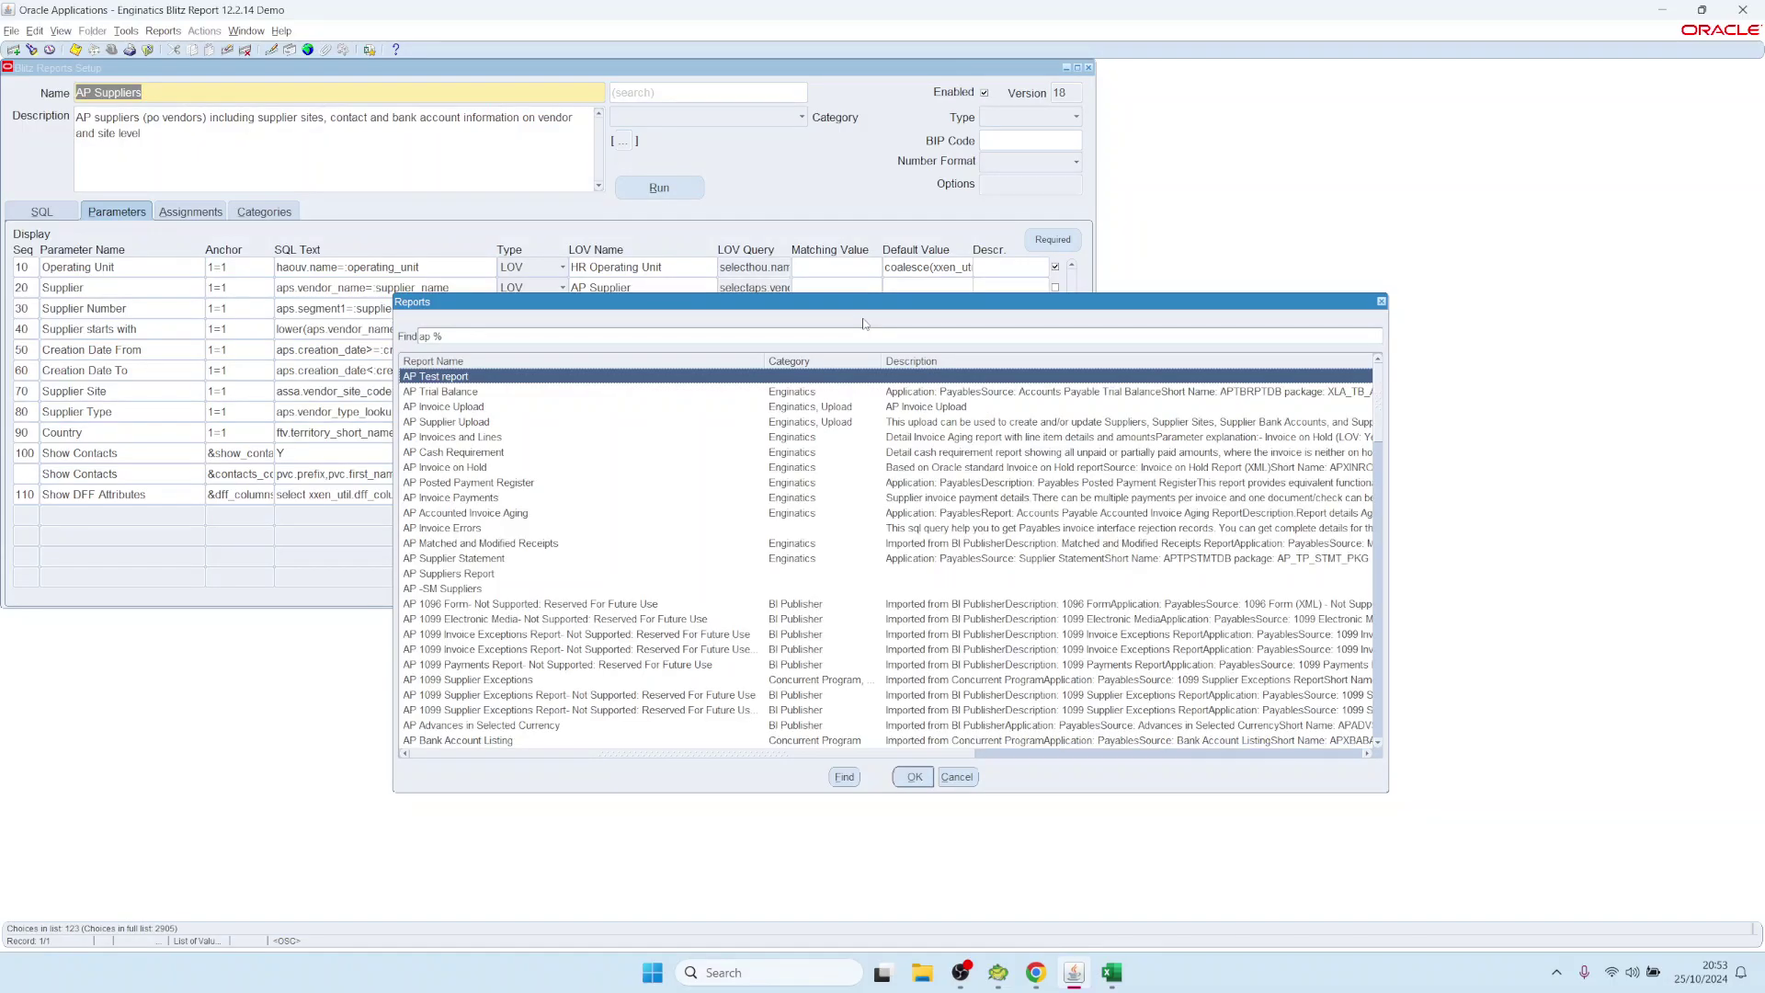
{"action": "key", "text": "Down"}
{"action": "key", "text": "Down"}
{"action": "key", "text": "Down"}
{"action": "key", "text": "Down"}
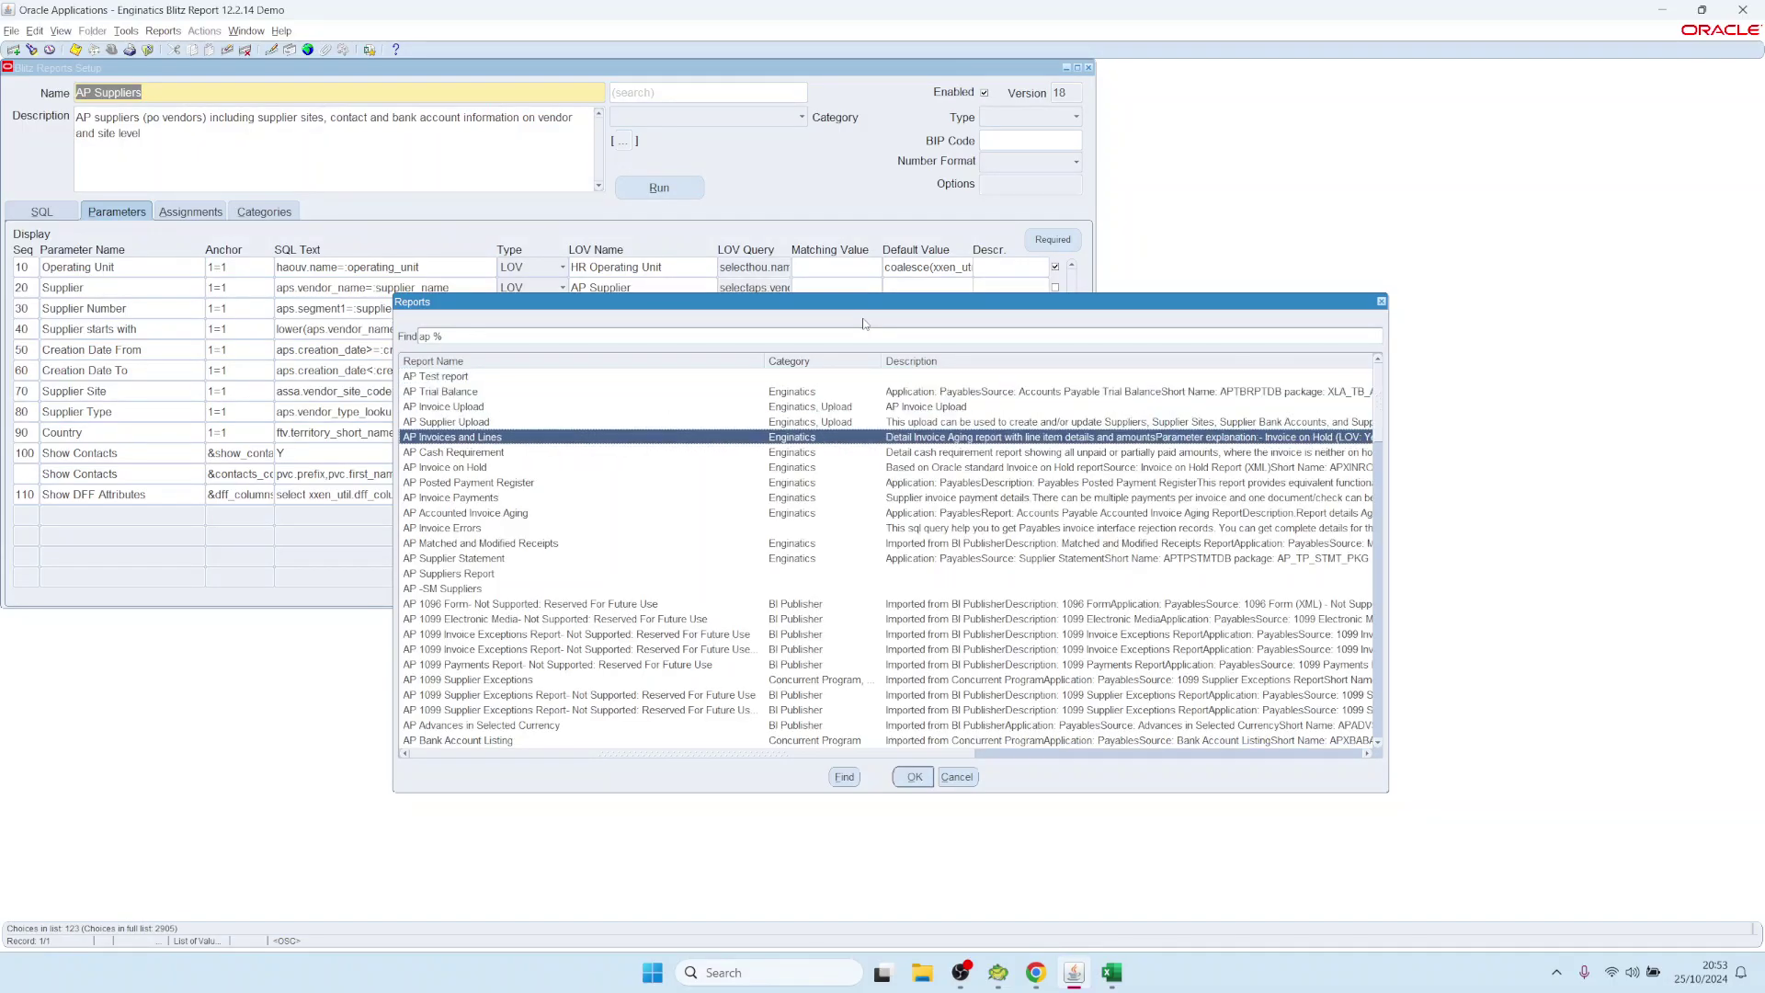
{"action": "key", "text": "Return"}
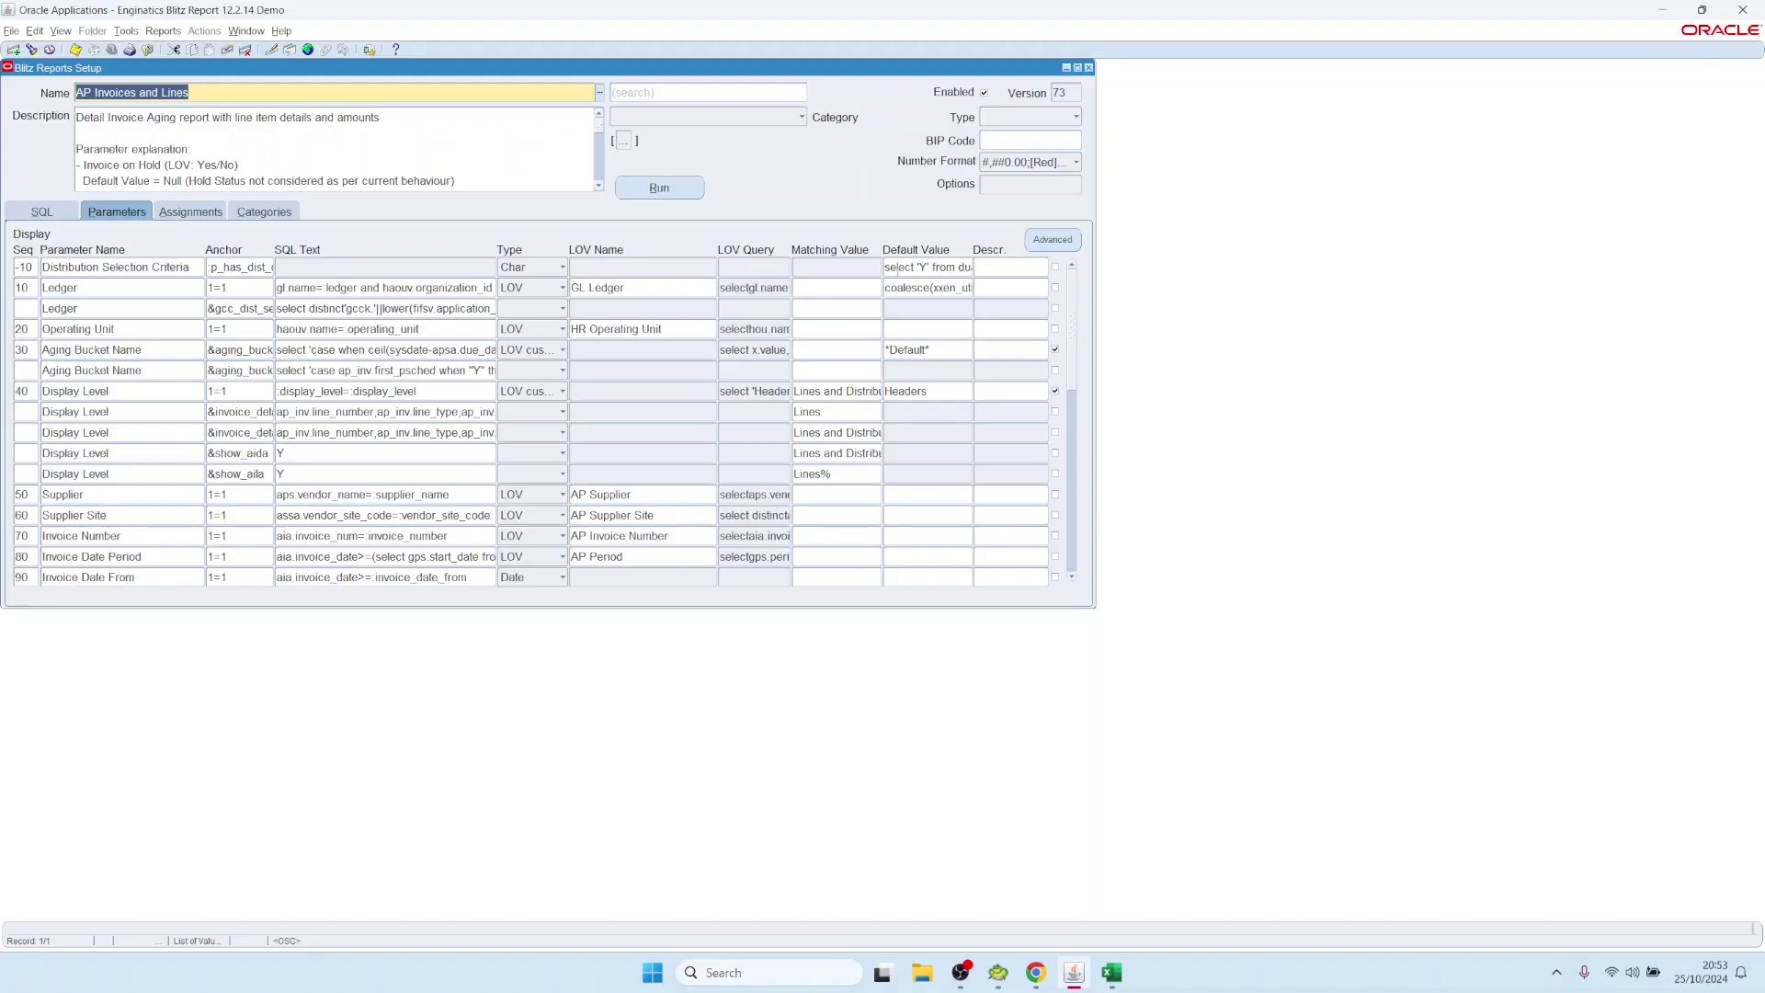
Open the Distribution Selection Criteria default value in the full-text editor and move the editor clear of the parameter names
{"action": "left_click", "coordinate": [936, 267]}
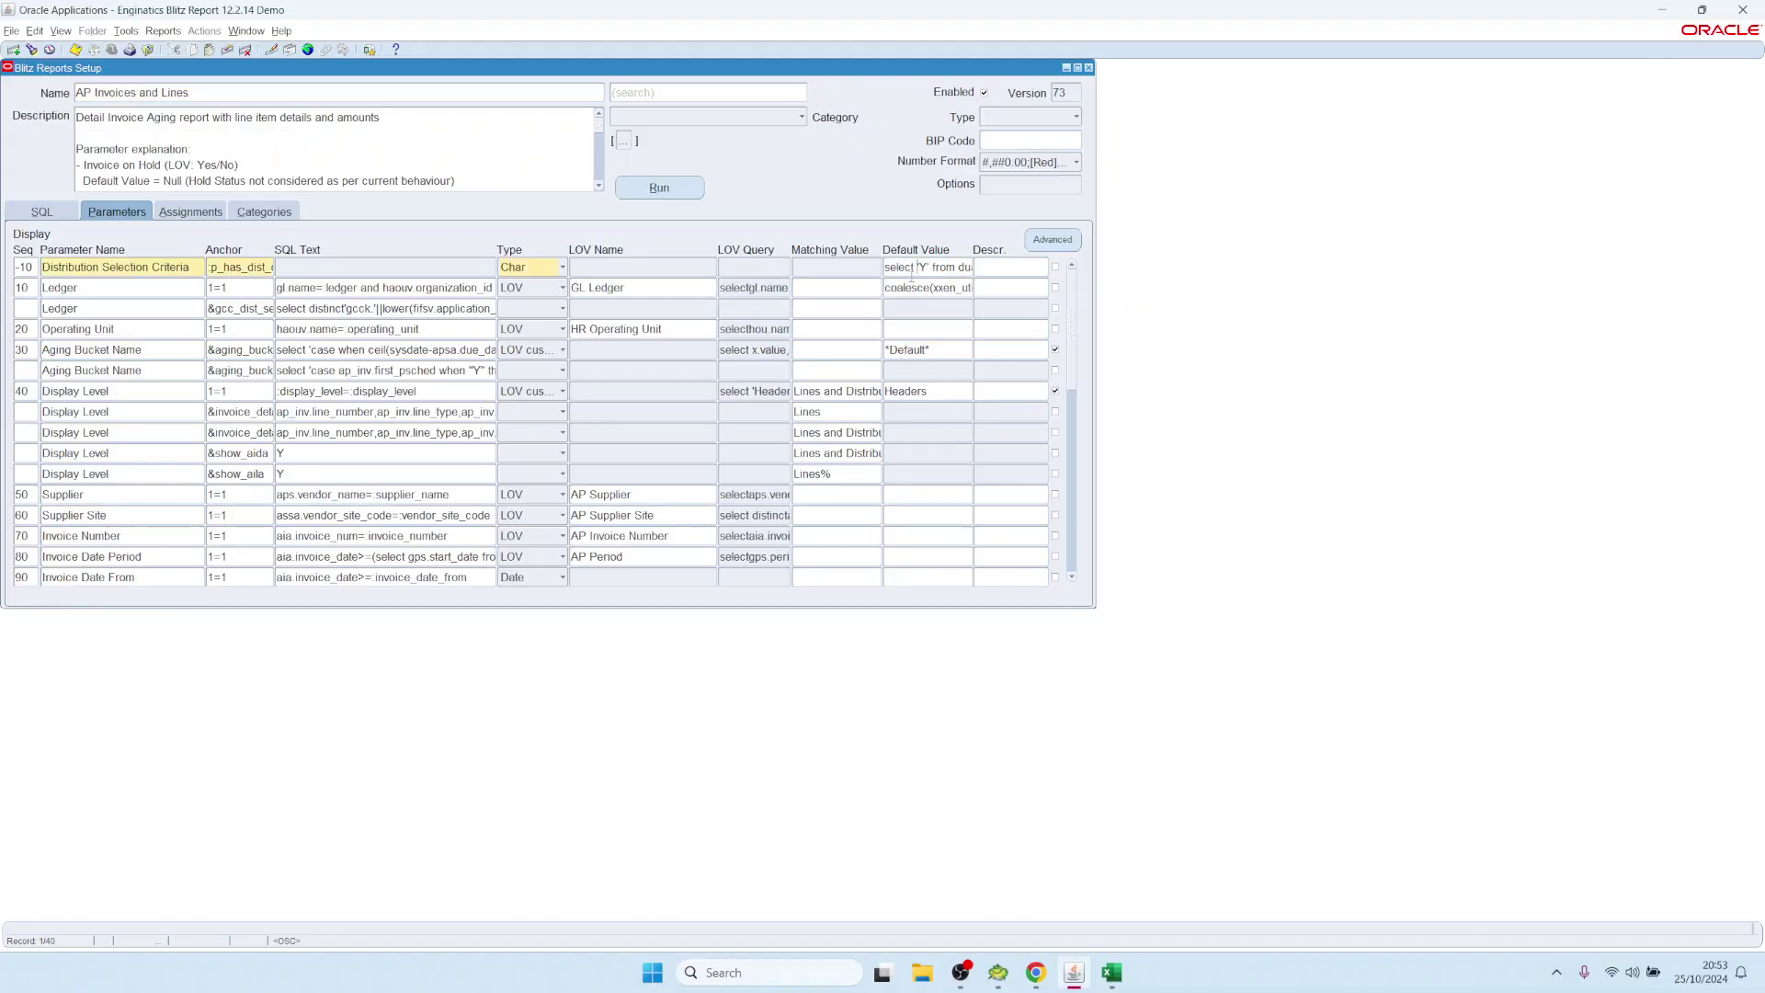
{"action": "left_click", "coordinate": [909, 268]}
{"action": "double_click", "coordinate": [910, 269]}
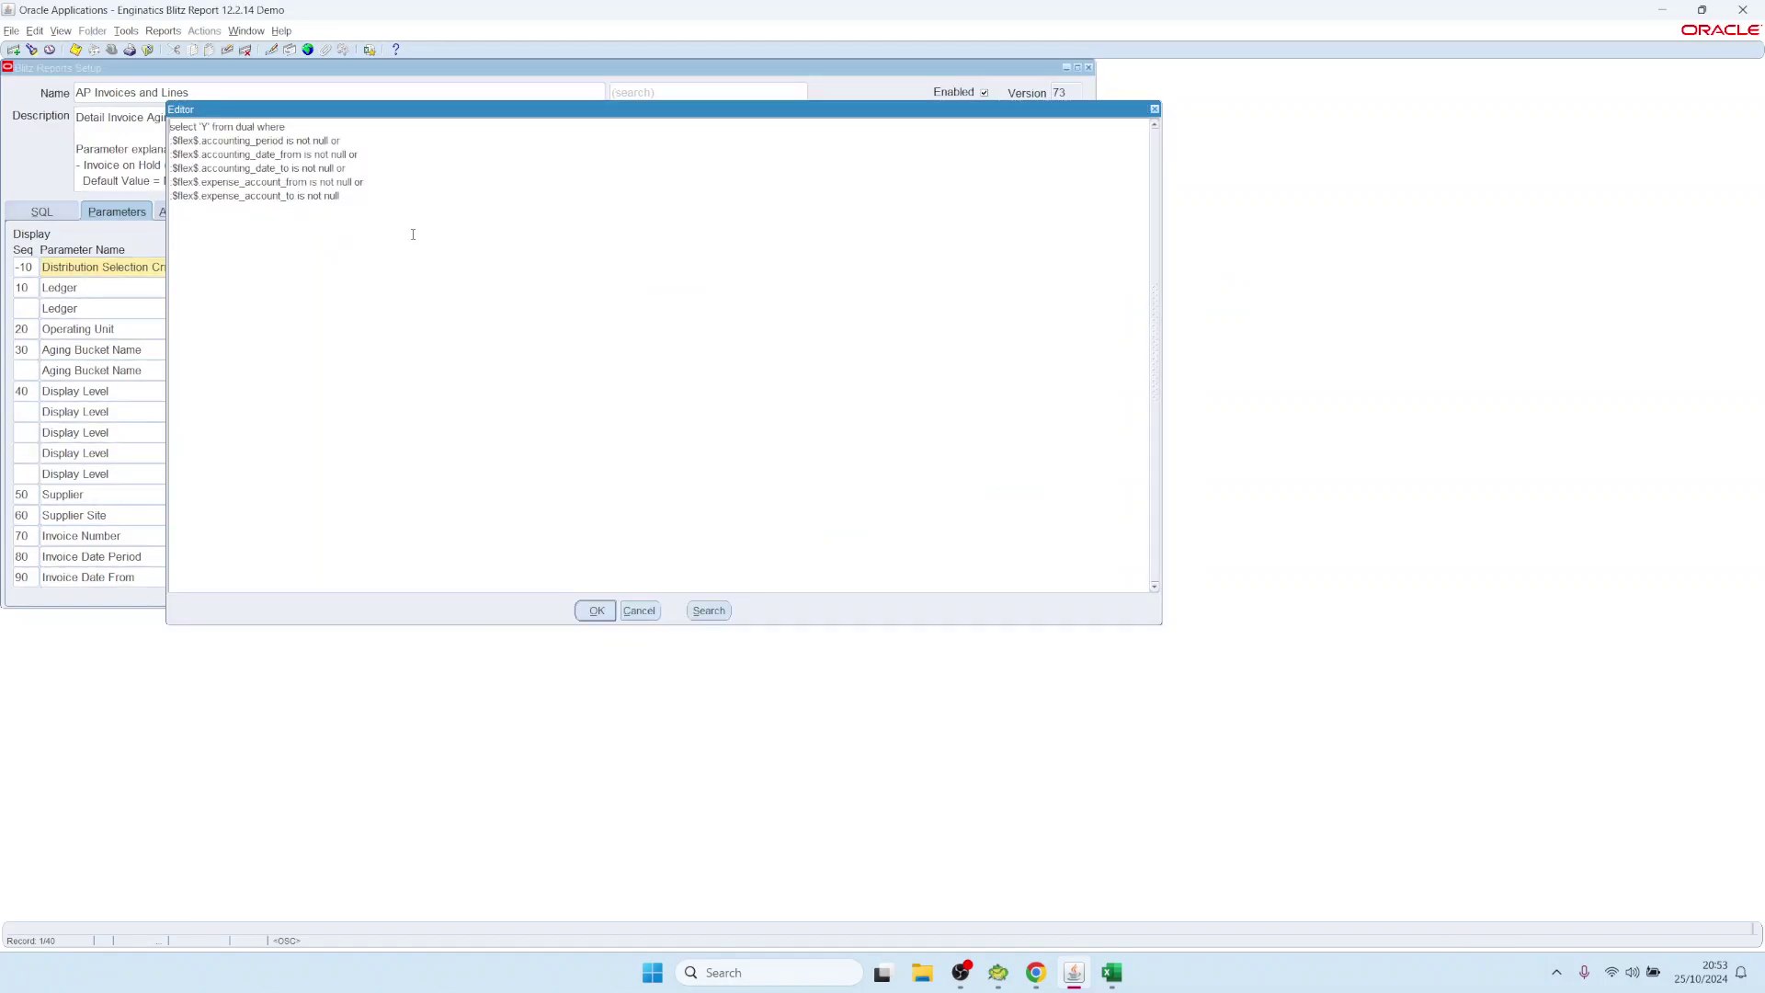
{"action": "left_click_drag", "start_coordinate": [340, 196], "coordinate": [170, 126]}
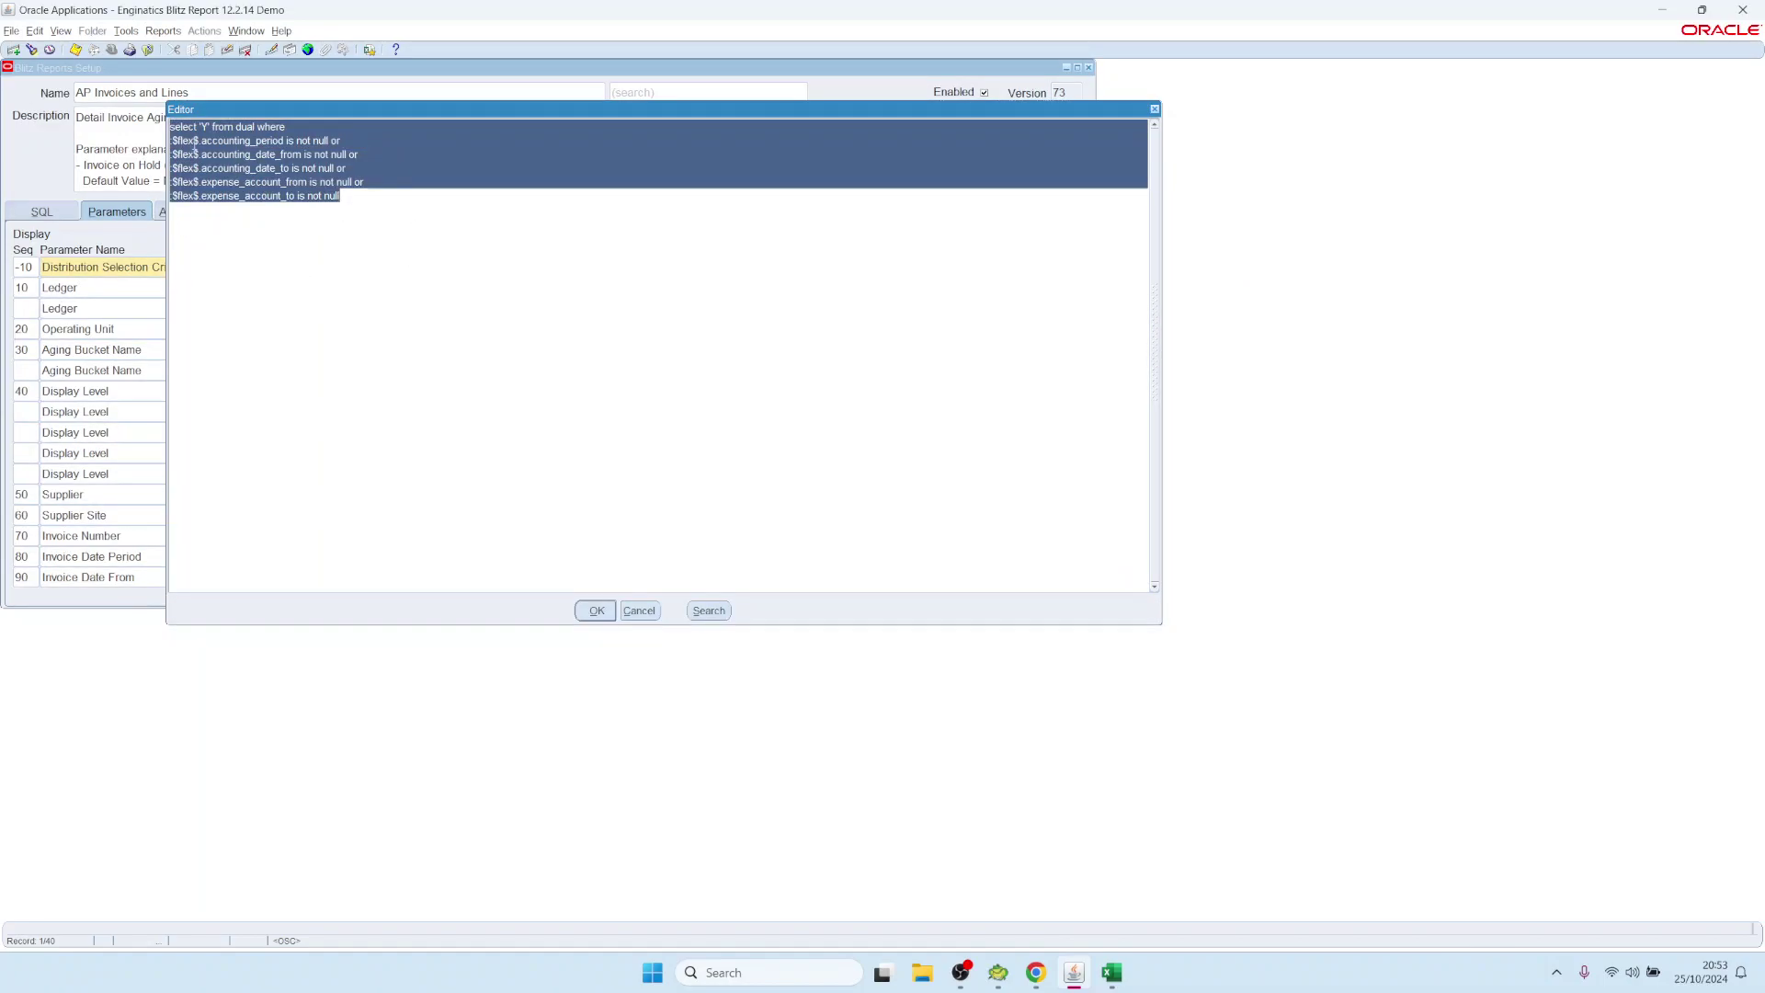
{"action": "left_click", "coordinate": [194, 126]}
{"action": "left_click_drag", "start_coordinate": [204, 110], "coordinate": [478, 241]}
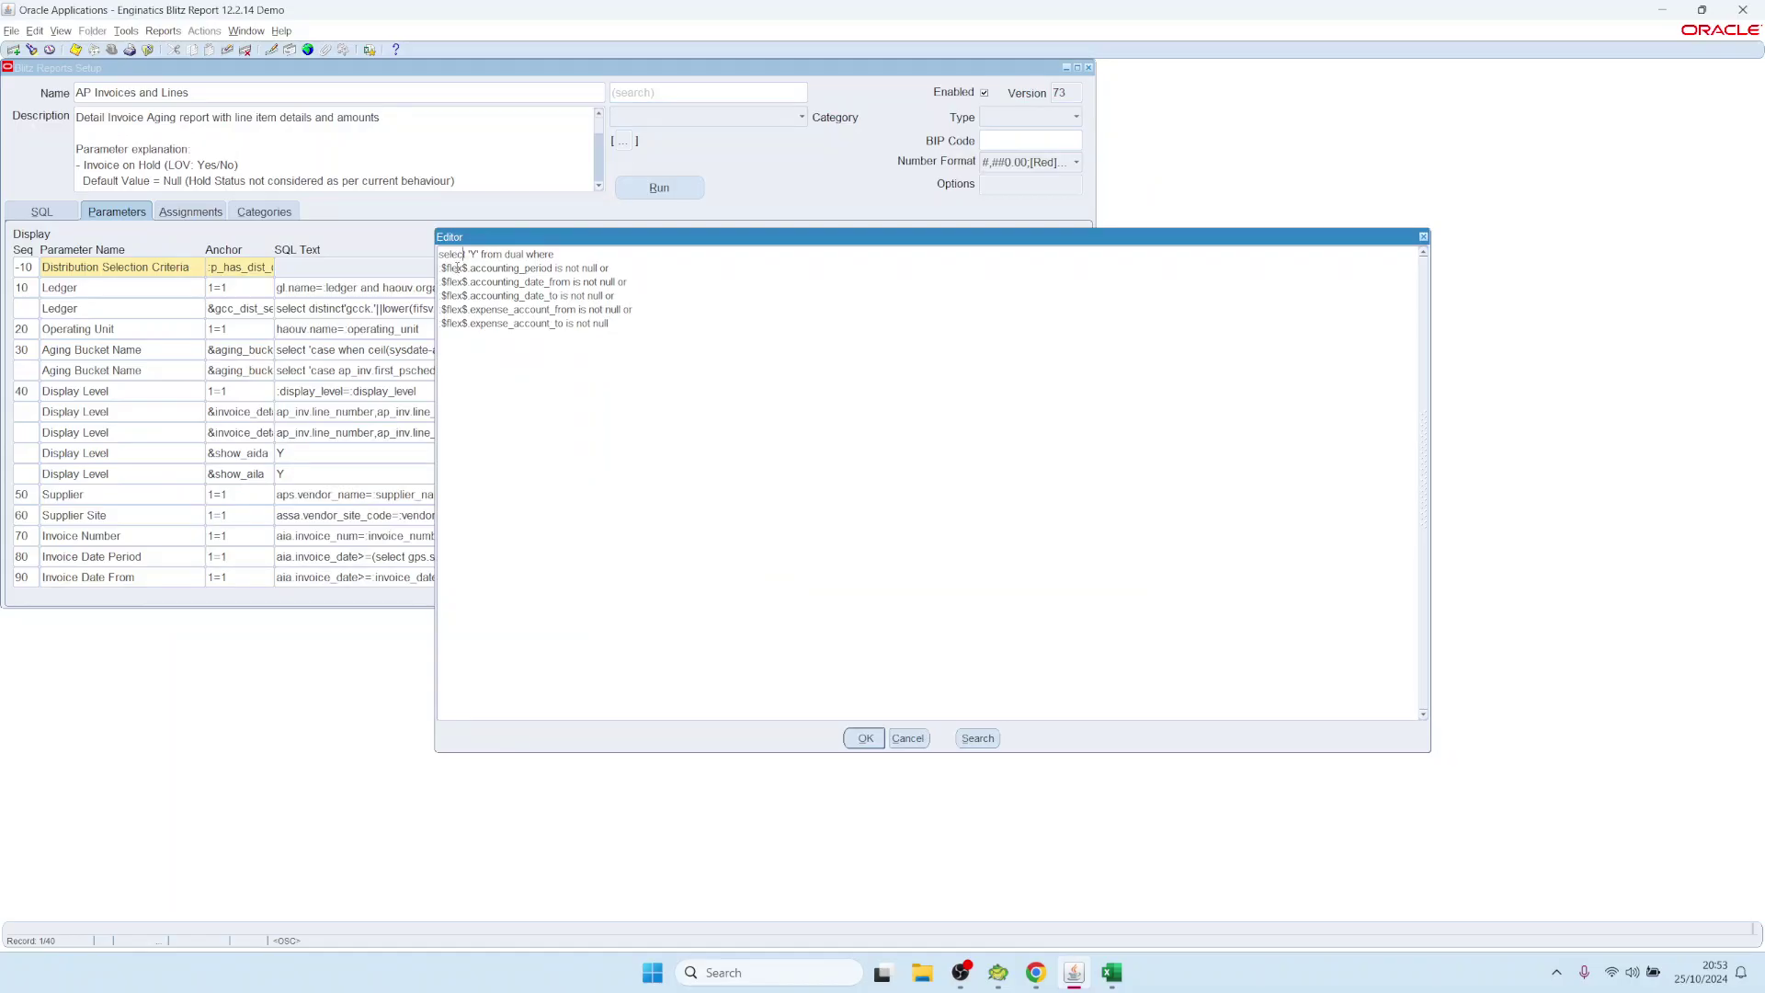
Examine the select from dual statement and its :$flex$ not-null conditions on accounting period, dates and expense accounts, and cancel the editor
{"action": "double_click", "coordinate": [472, 254]}
{"action": "left_click", "coordinate": [473, 276]}
{"action": "left_click_drag", "start_coordinate": [576, 255], "coordinate": [362, 255]}
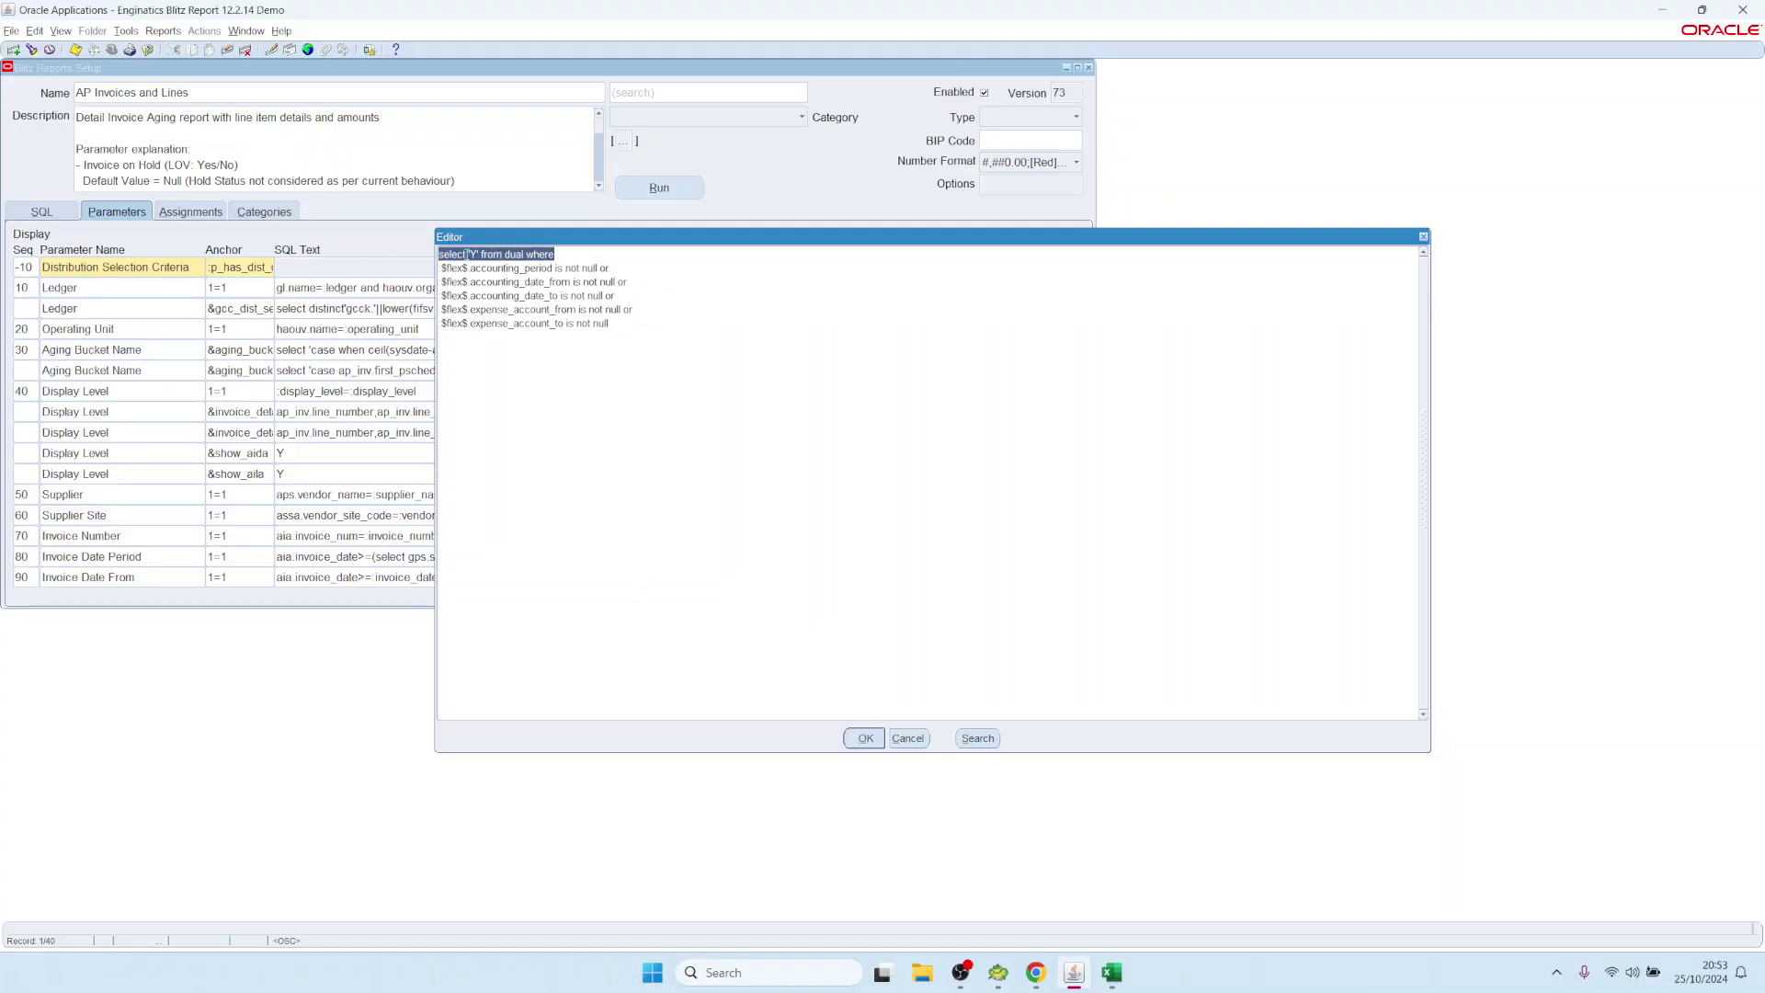
{"action": "left_click", "coordinate": [465, 255]}
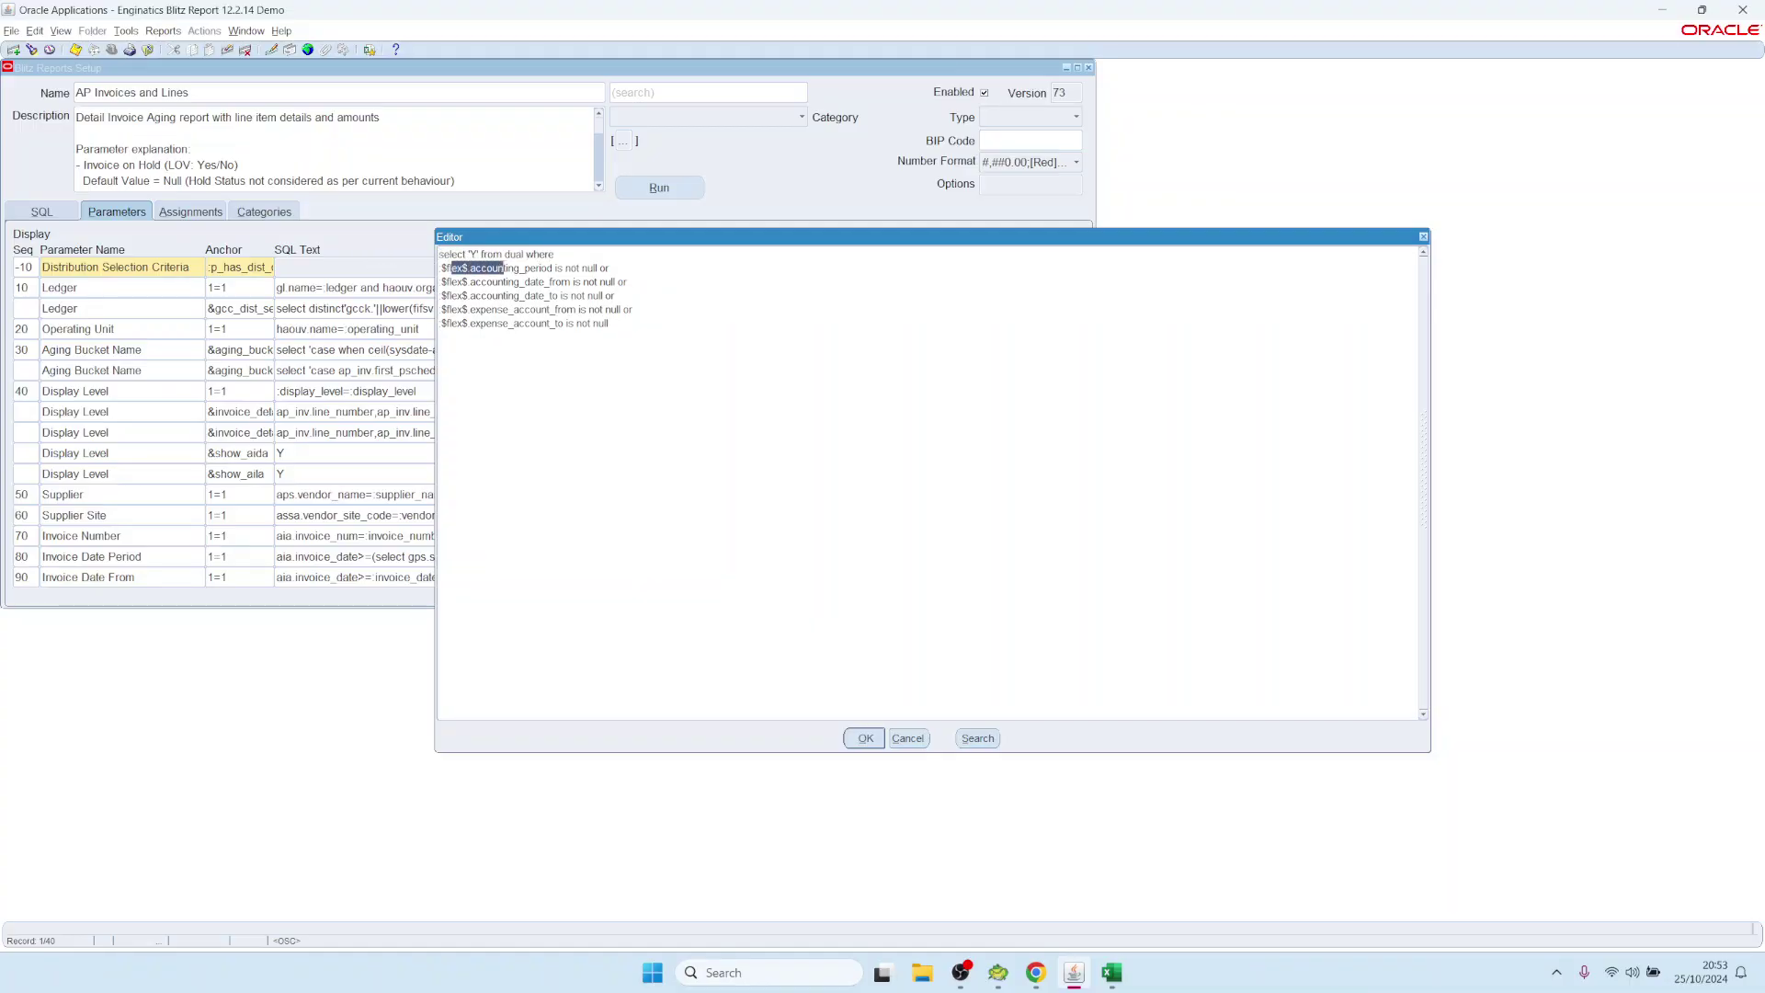
{"action": "left_click_drag", "start_coordinate": [468, 268], "coordinate": [608, 323]}
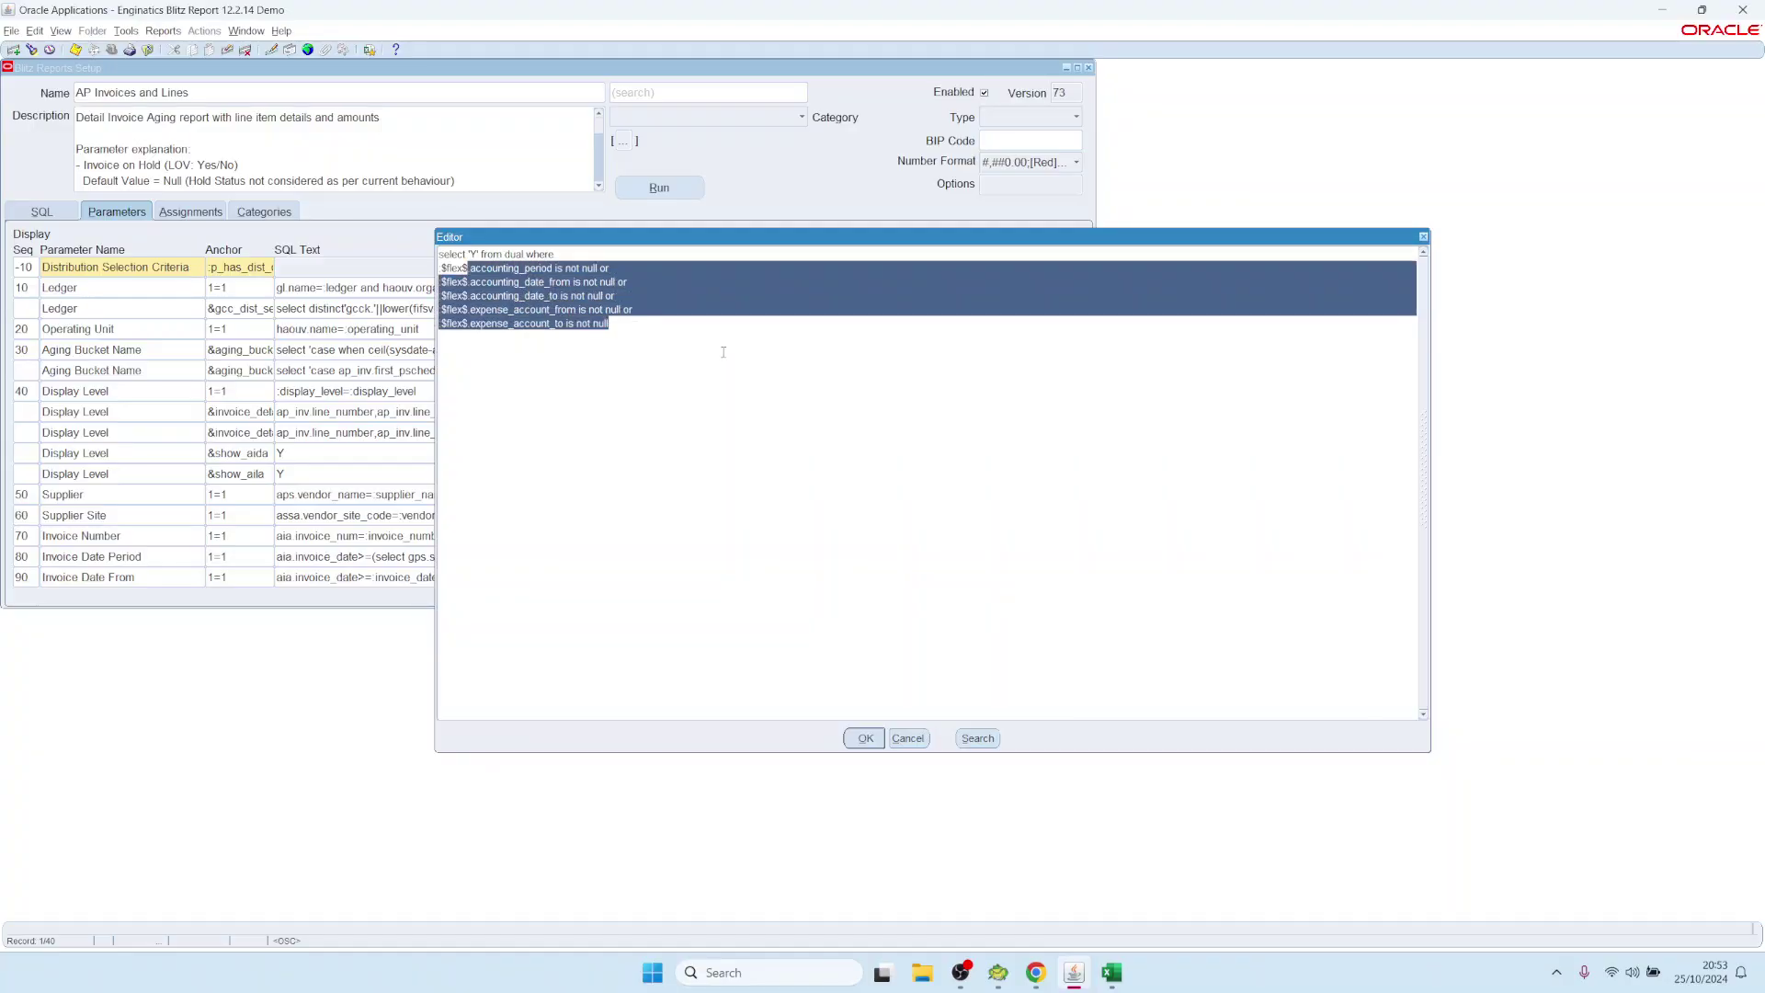
{"action": "left_click", "coordinate": [544, 295]}
{"action": "left_click", "coordinate": [909, 738]}
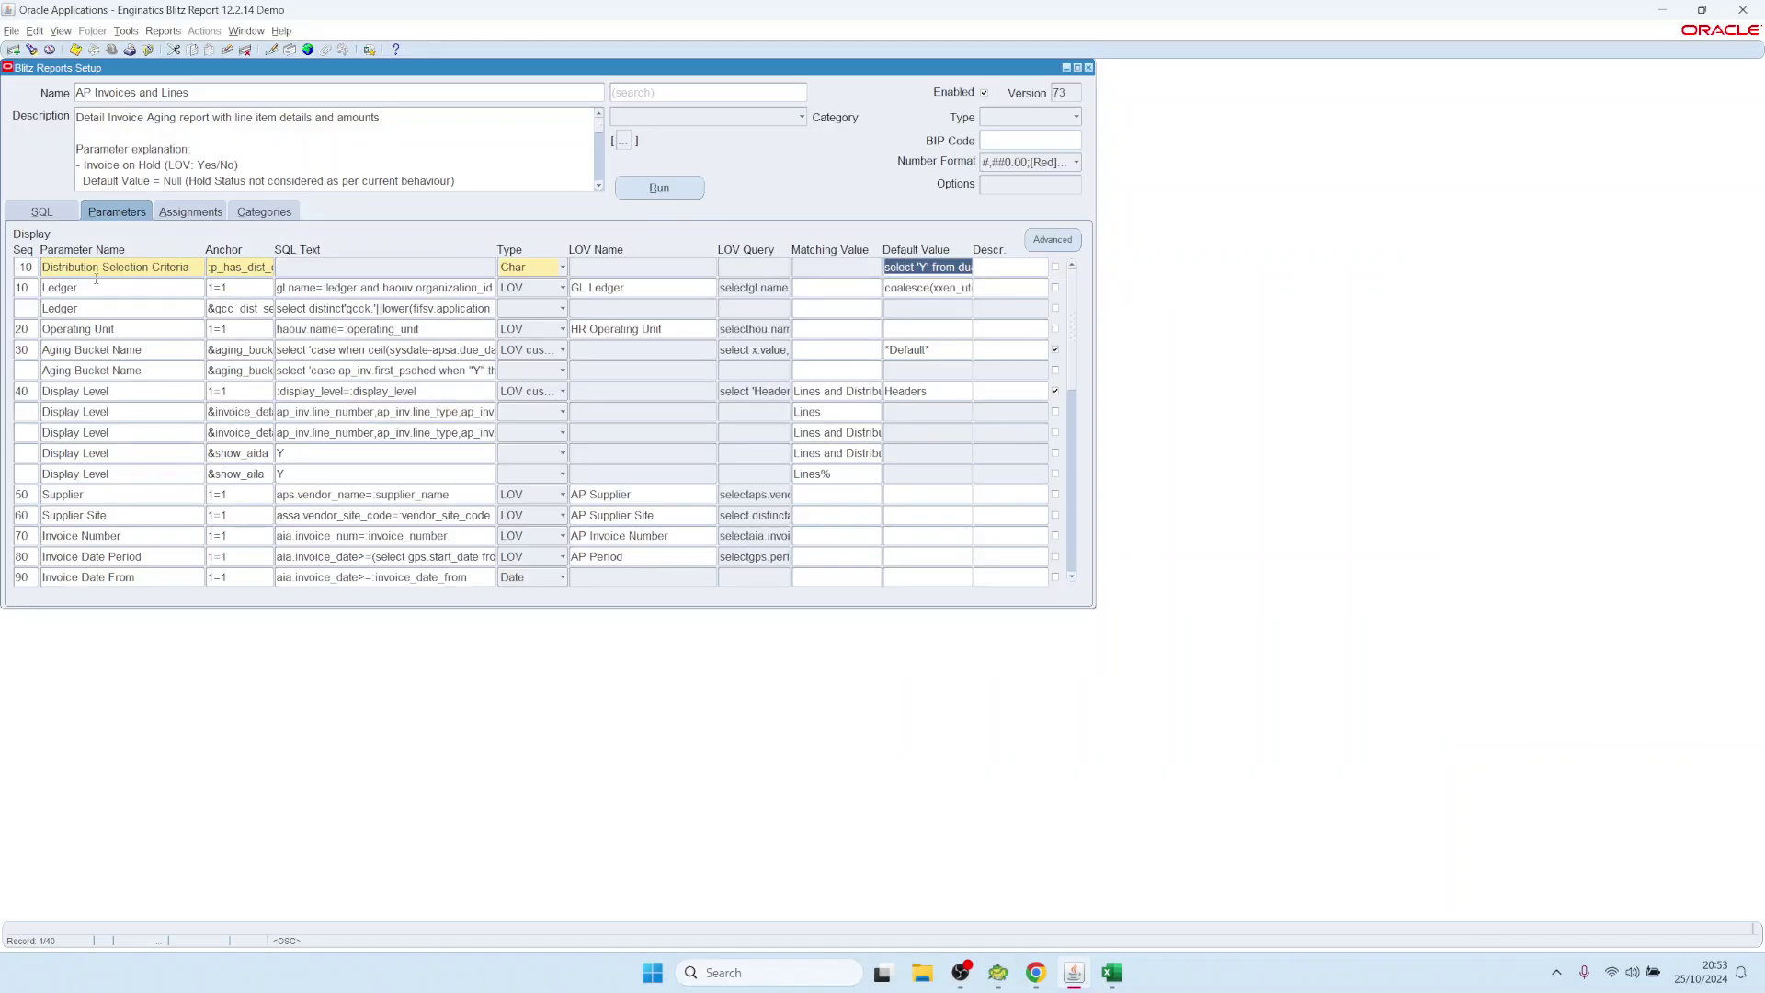
Examine the display sequence of Distribution Selection Criteria, check the report's run form for that parameter, and return to the setup
{"action": "left_click", "coordinate": [24, 267]}
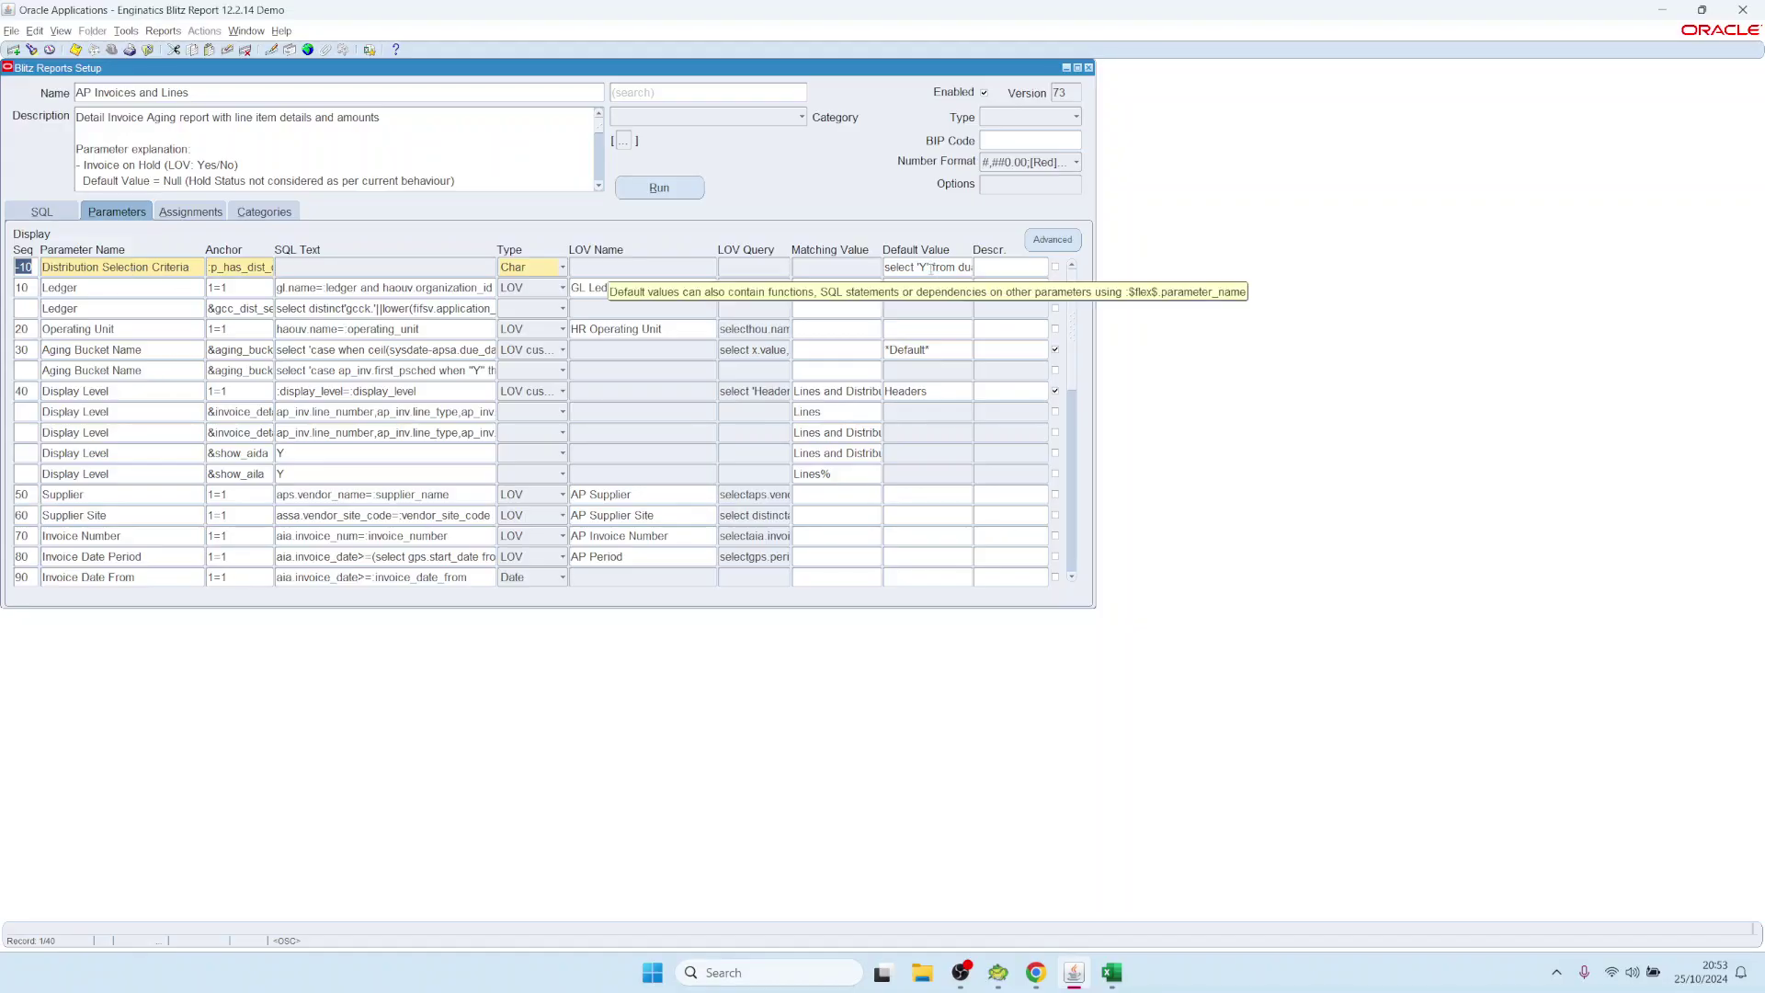
{"action": "left_click", "coordinate": [20, 268]}
{"action": "left_click", "coordinate": [661, 182]}
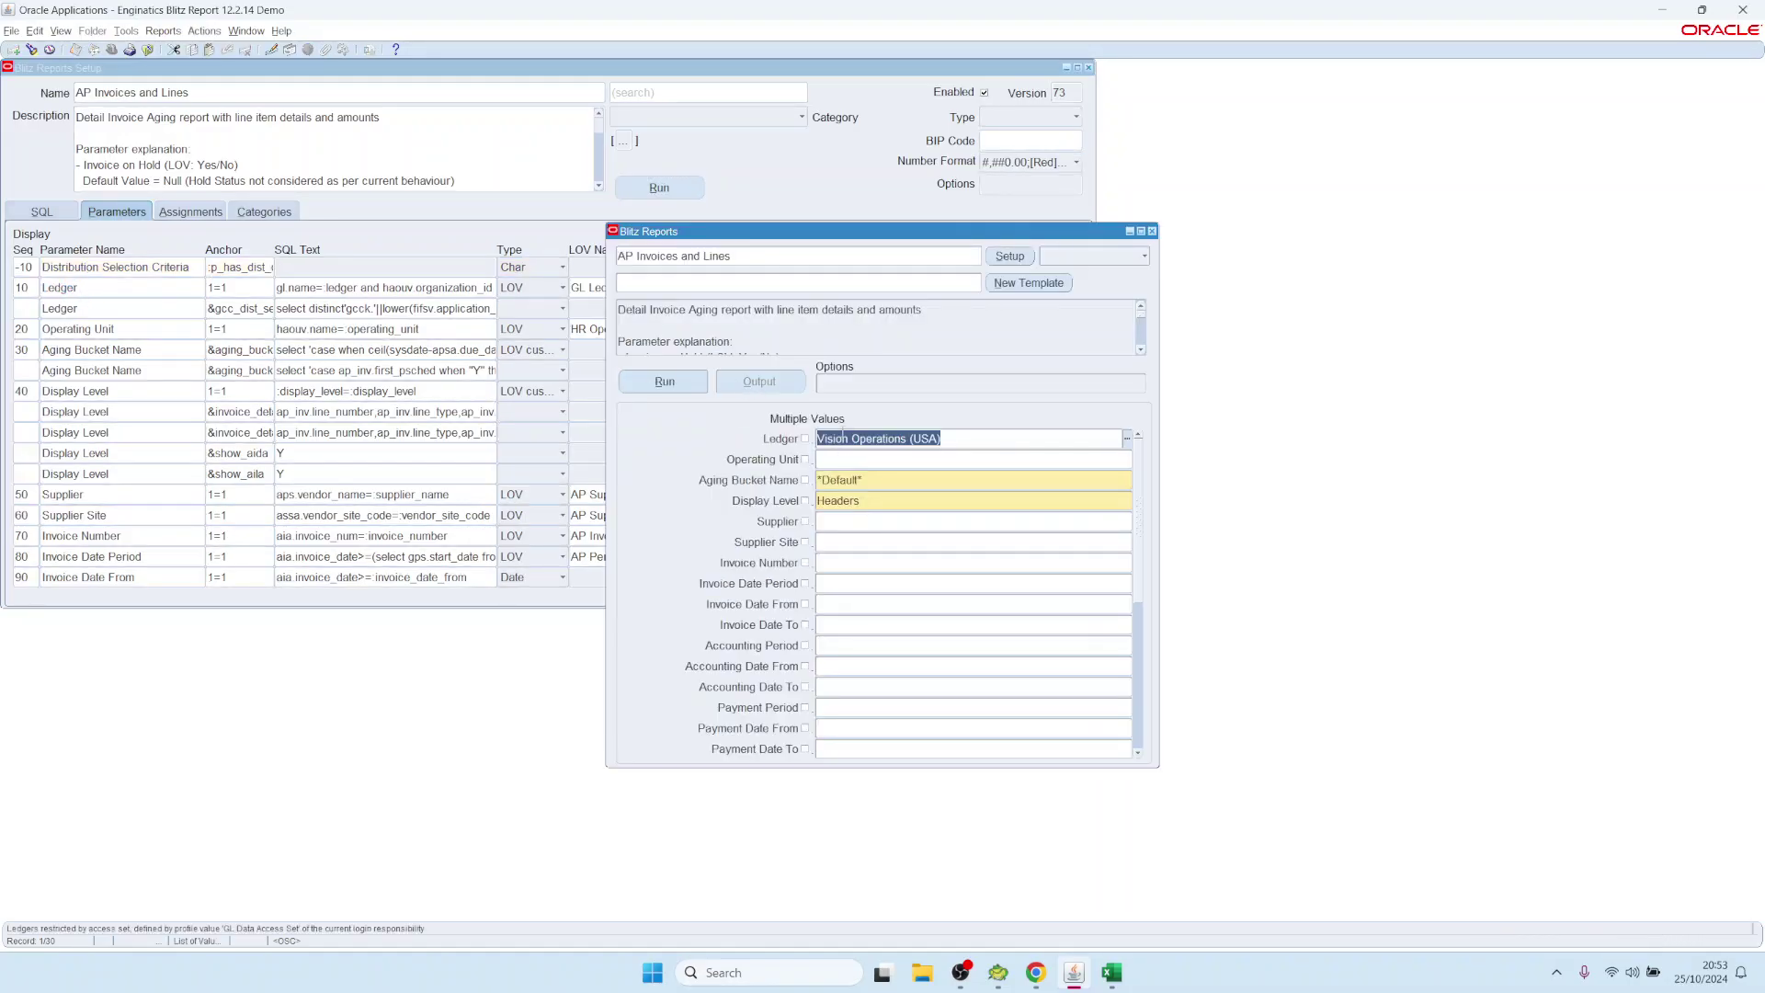
{"action": "left_click", "coordinate": [1010, 256]}
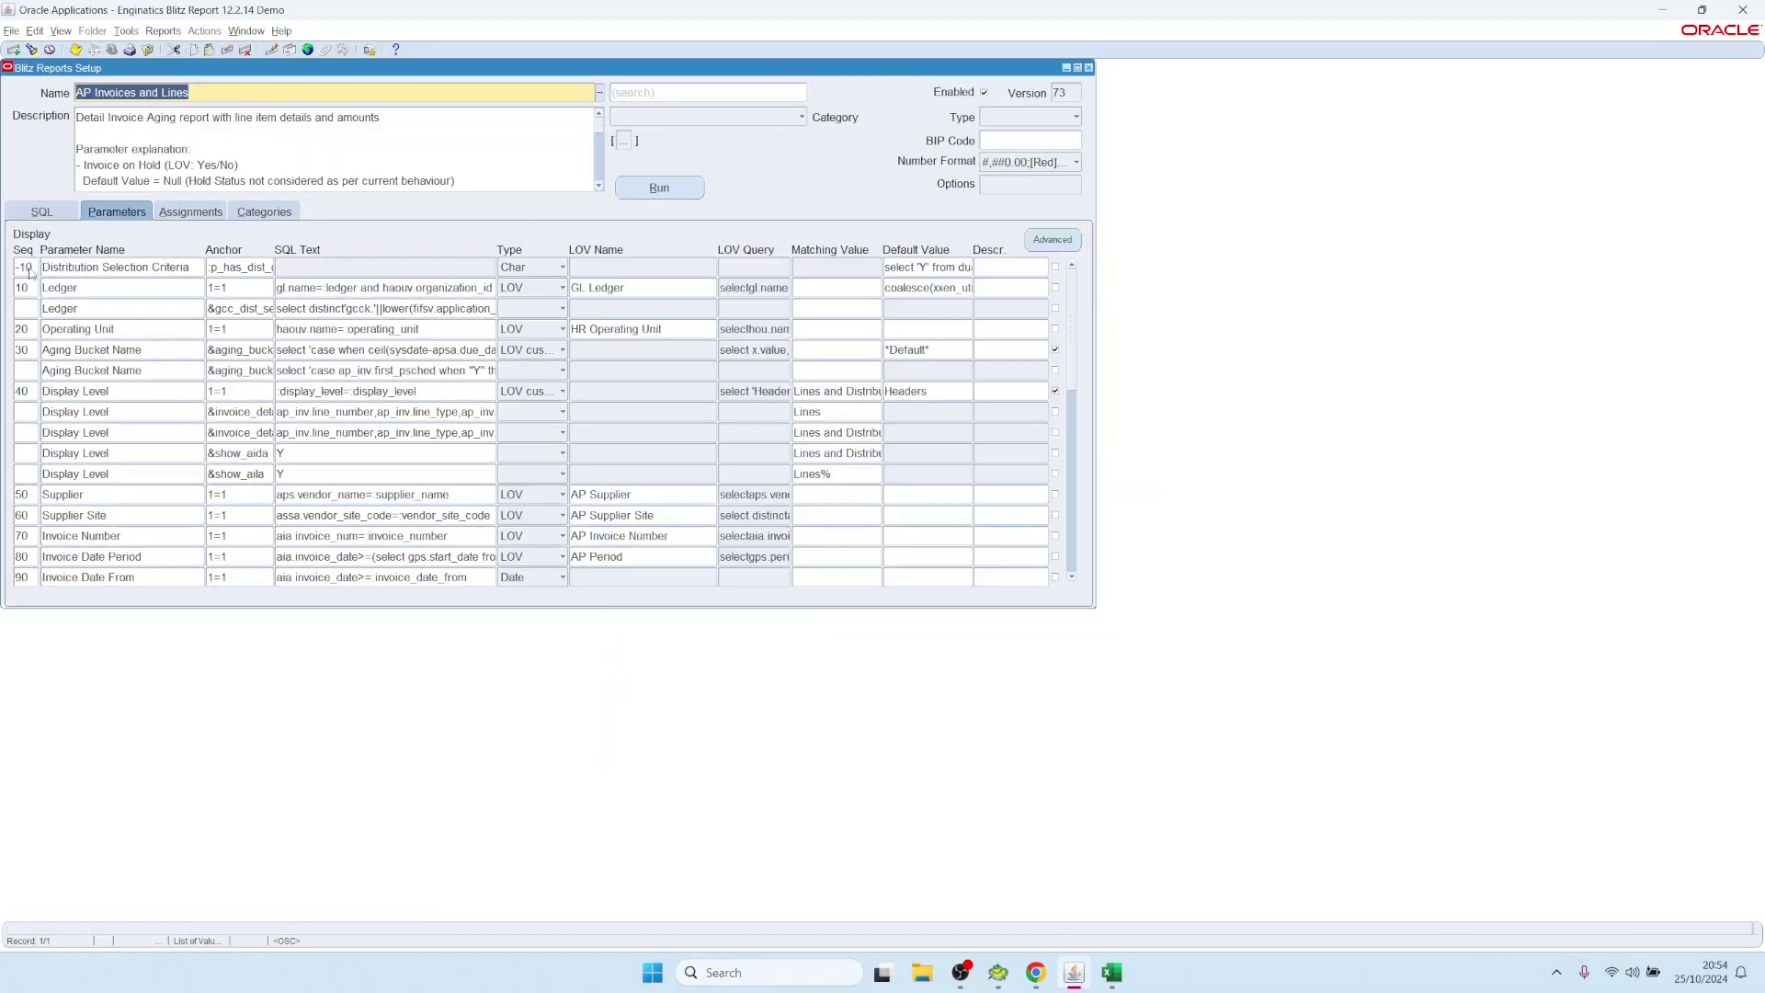
Compare the display sequences of the Distribution Selection Criteria, Ledger and Display Level parameter rows
{"action": "left_click", "coordinate": [33, 270]}
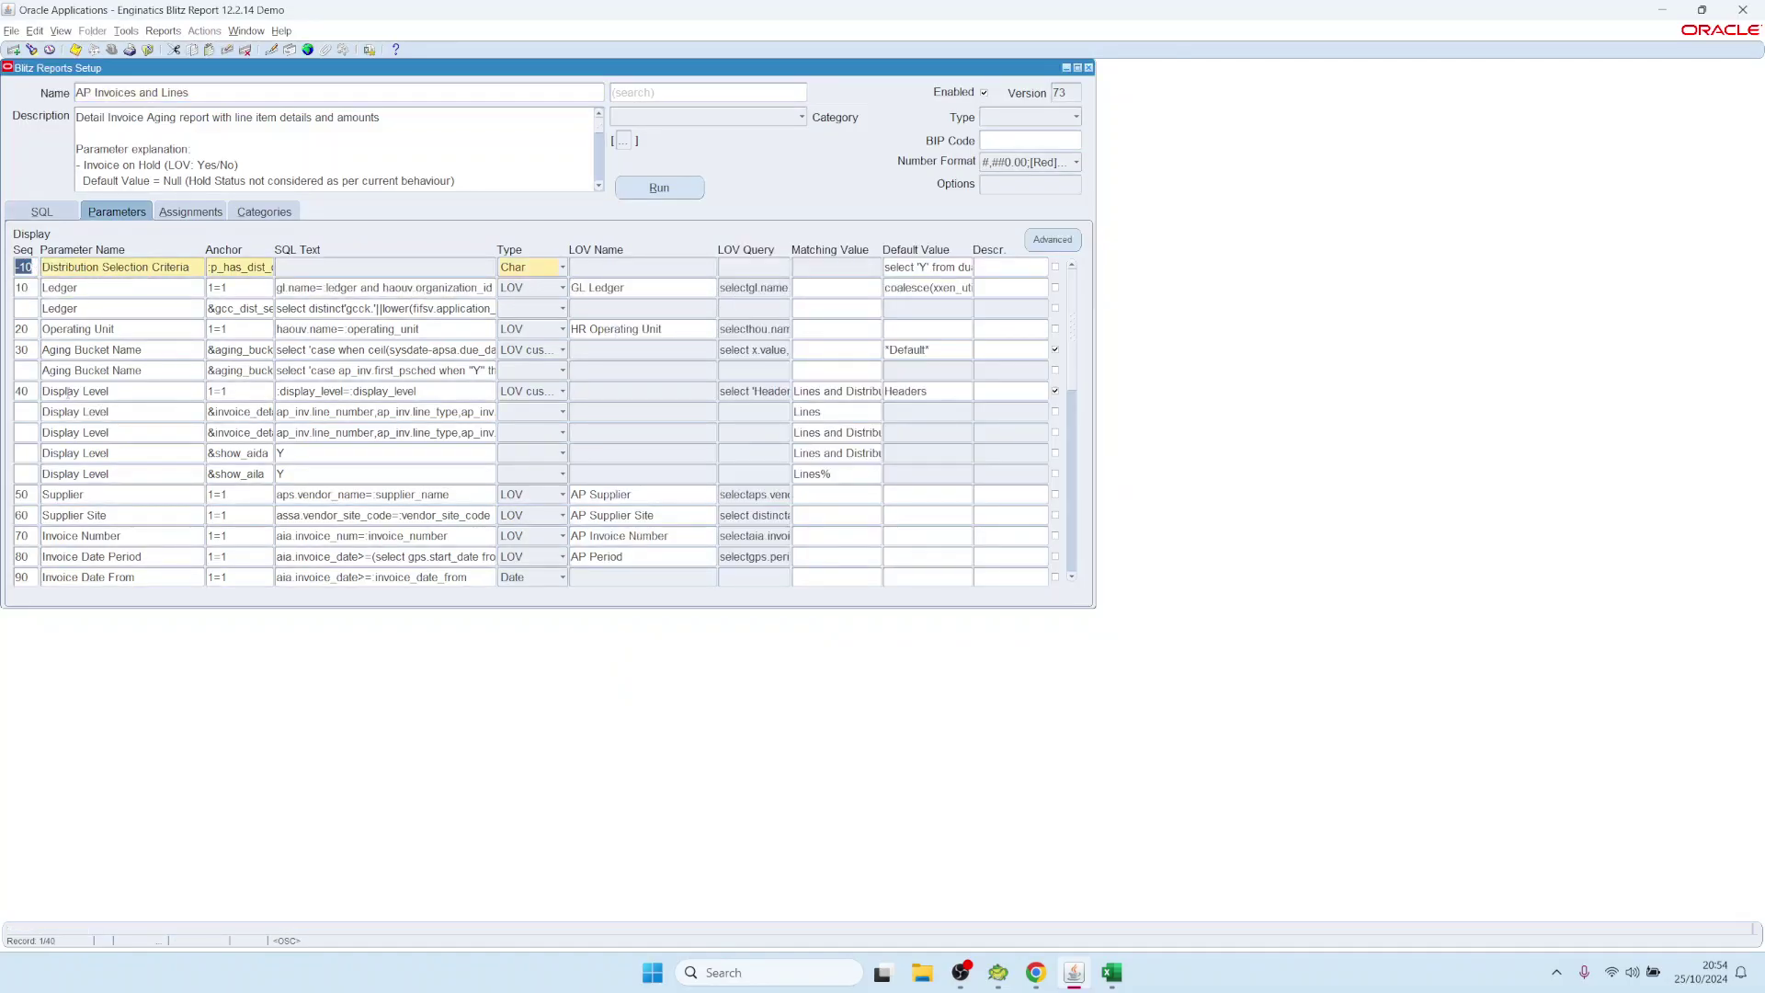
{"action": "left_click", "coordinate": [30, 308]}
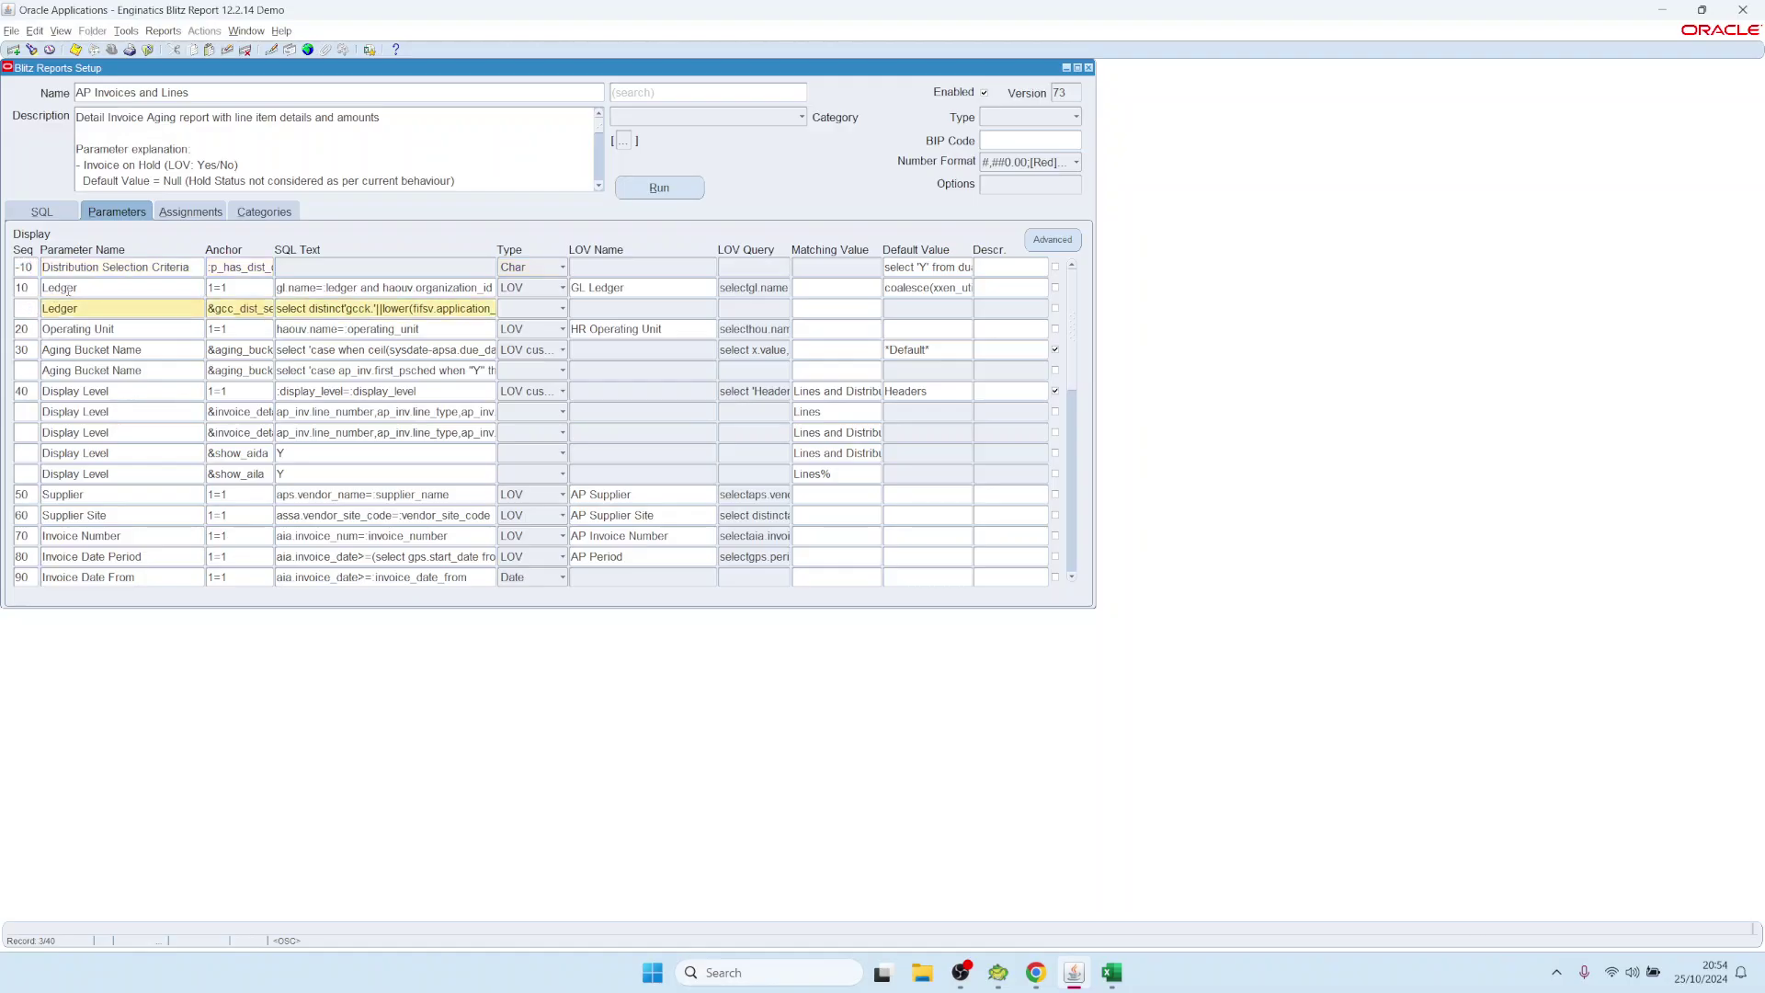
{"action": "left_click", "coordinate": [70, 288]}
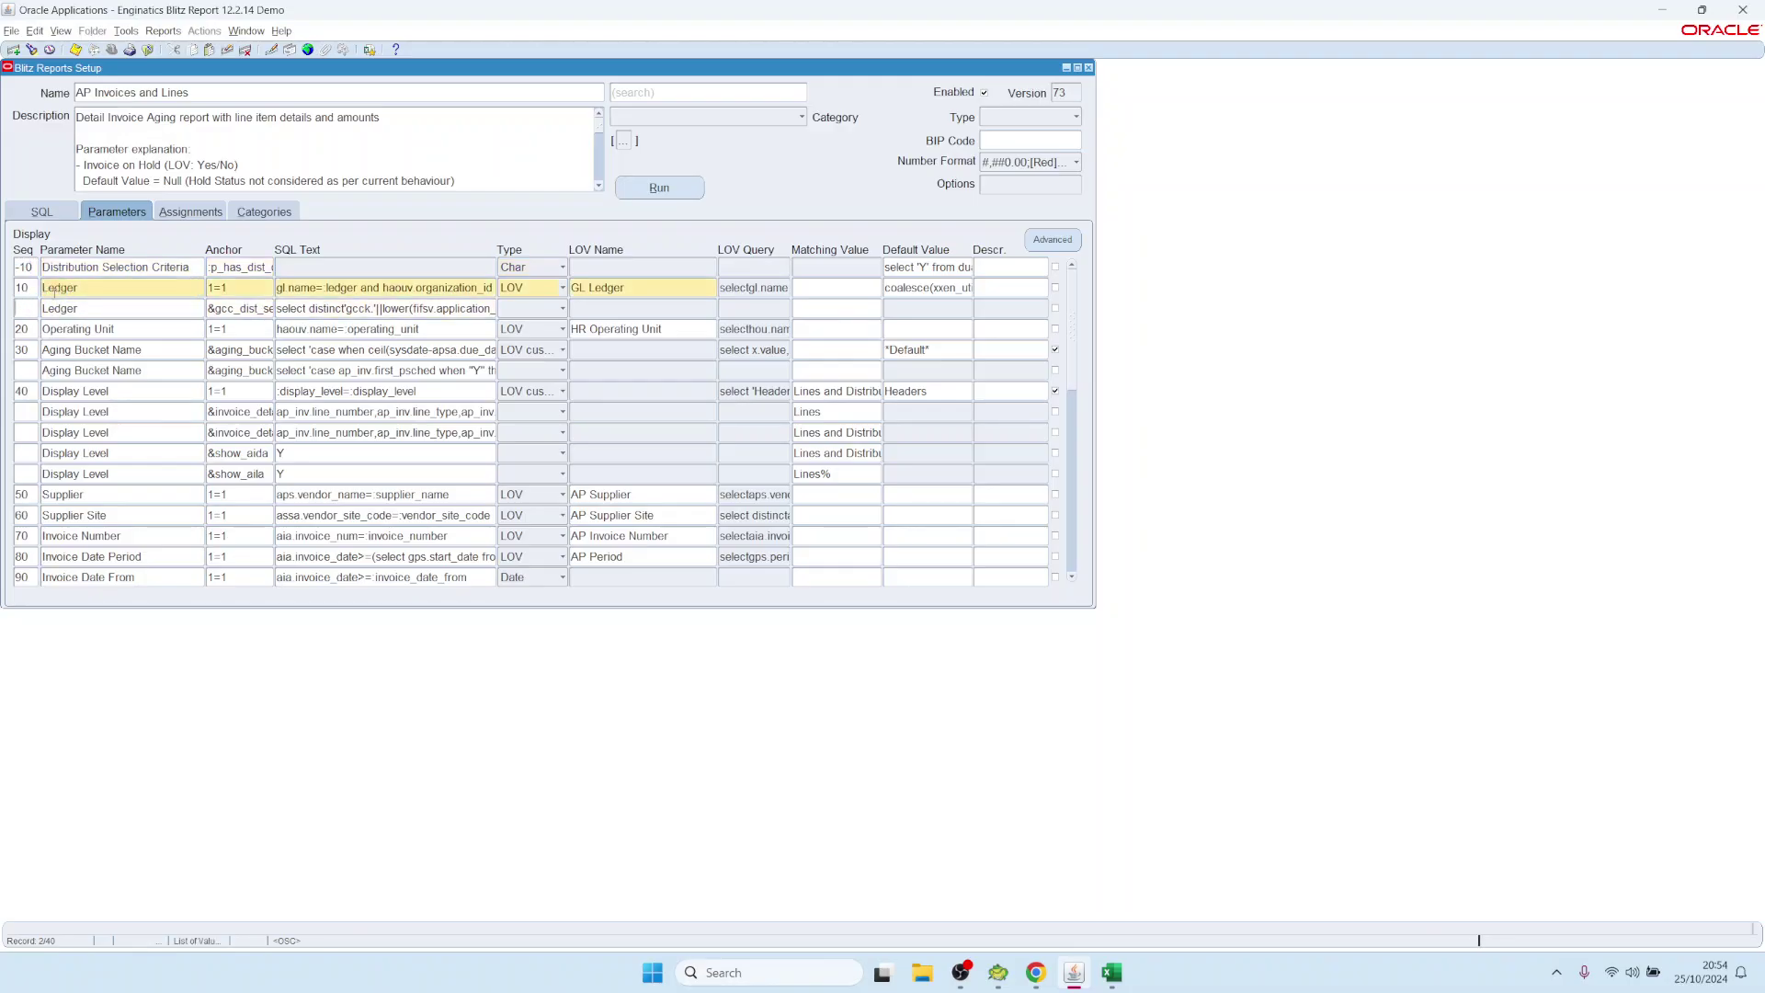
{"action": "left_click", "coordinate": [71, 288]}
{"action": "left_click", "coordinate": [97, 393]}
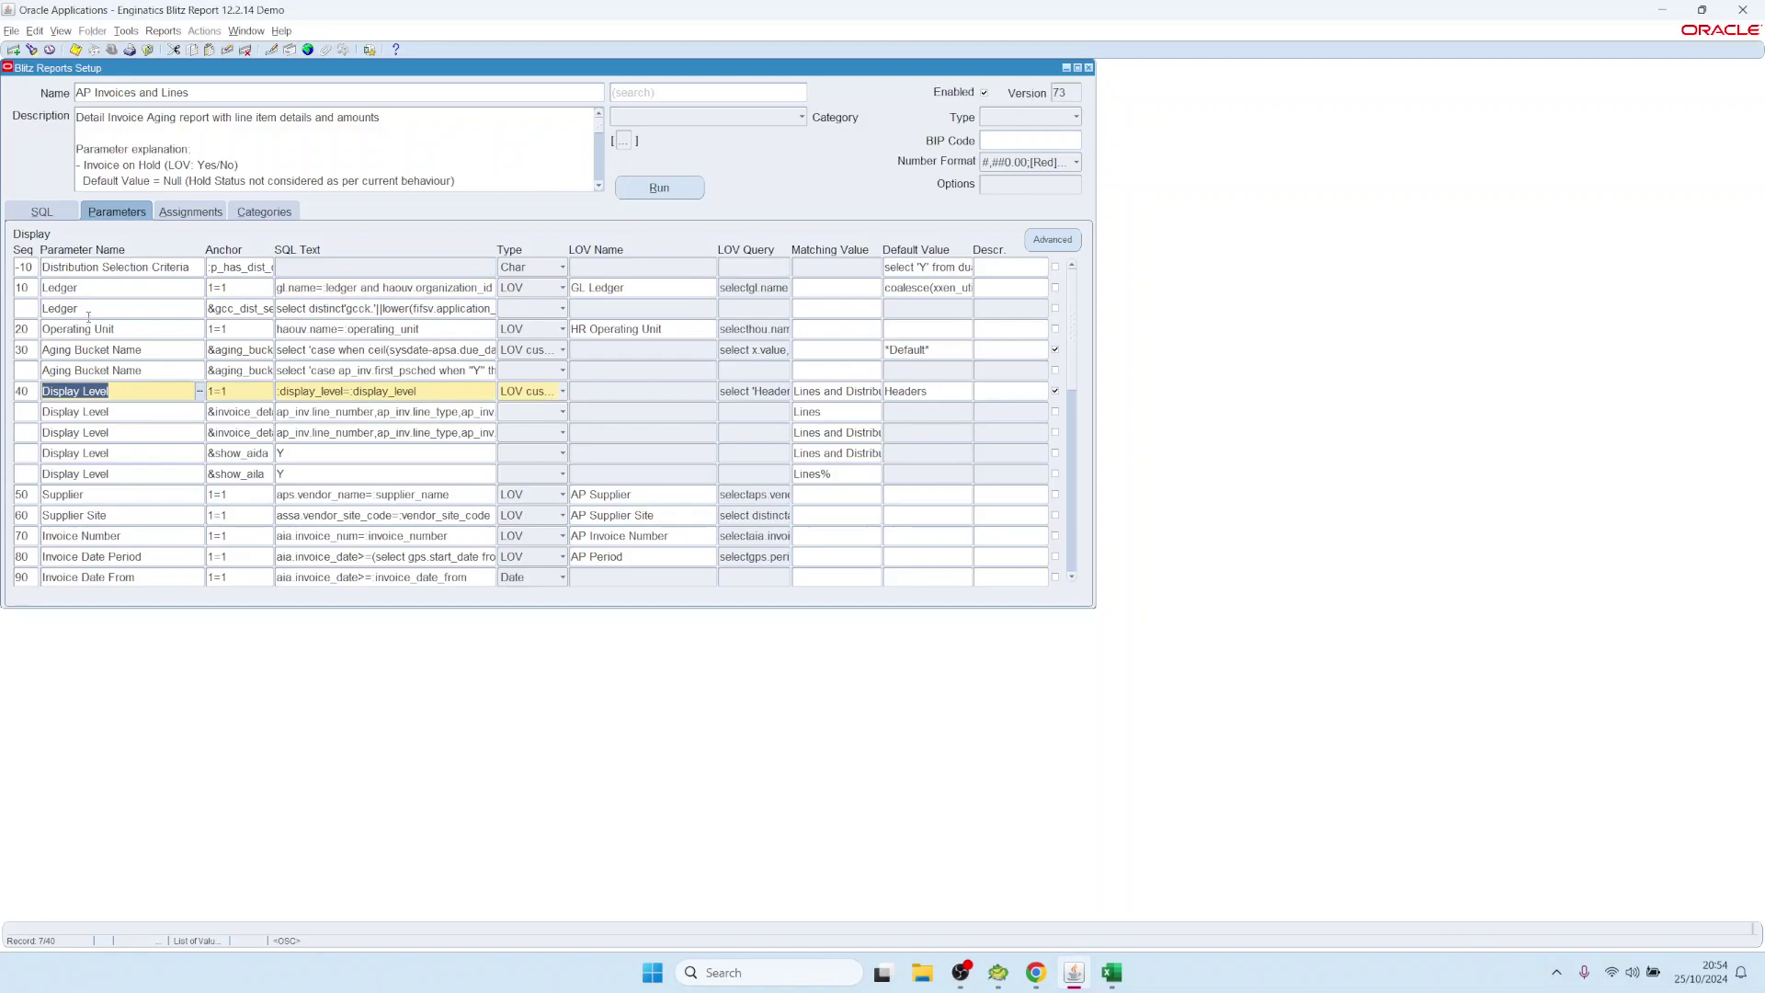
Compare the SQL texts and display sequences of the two Ledger parameter rows
{"action": "left_click", "coordinate": [138, 307]}
{"action": "left_click_drag", "start_coordinate": [292, 308], "coordinate": [454, 308]}
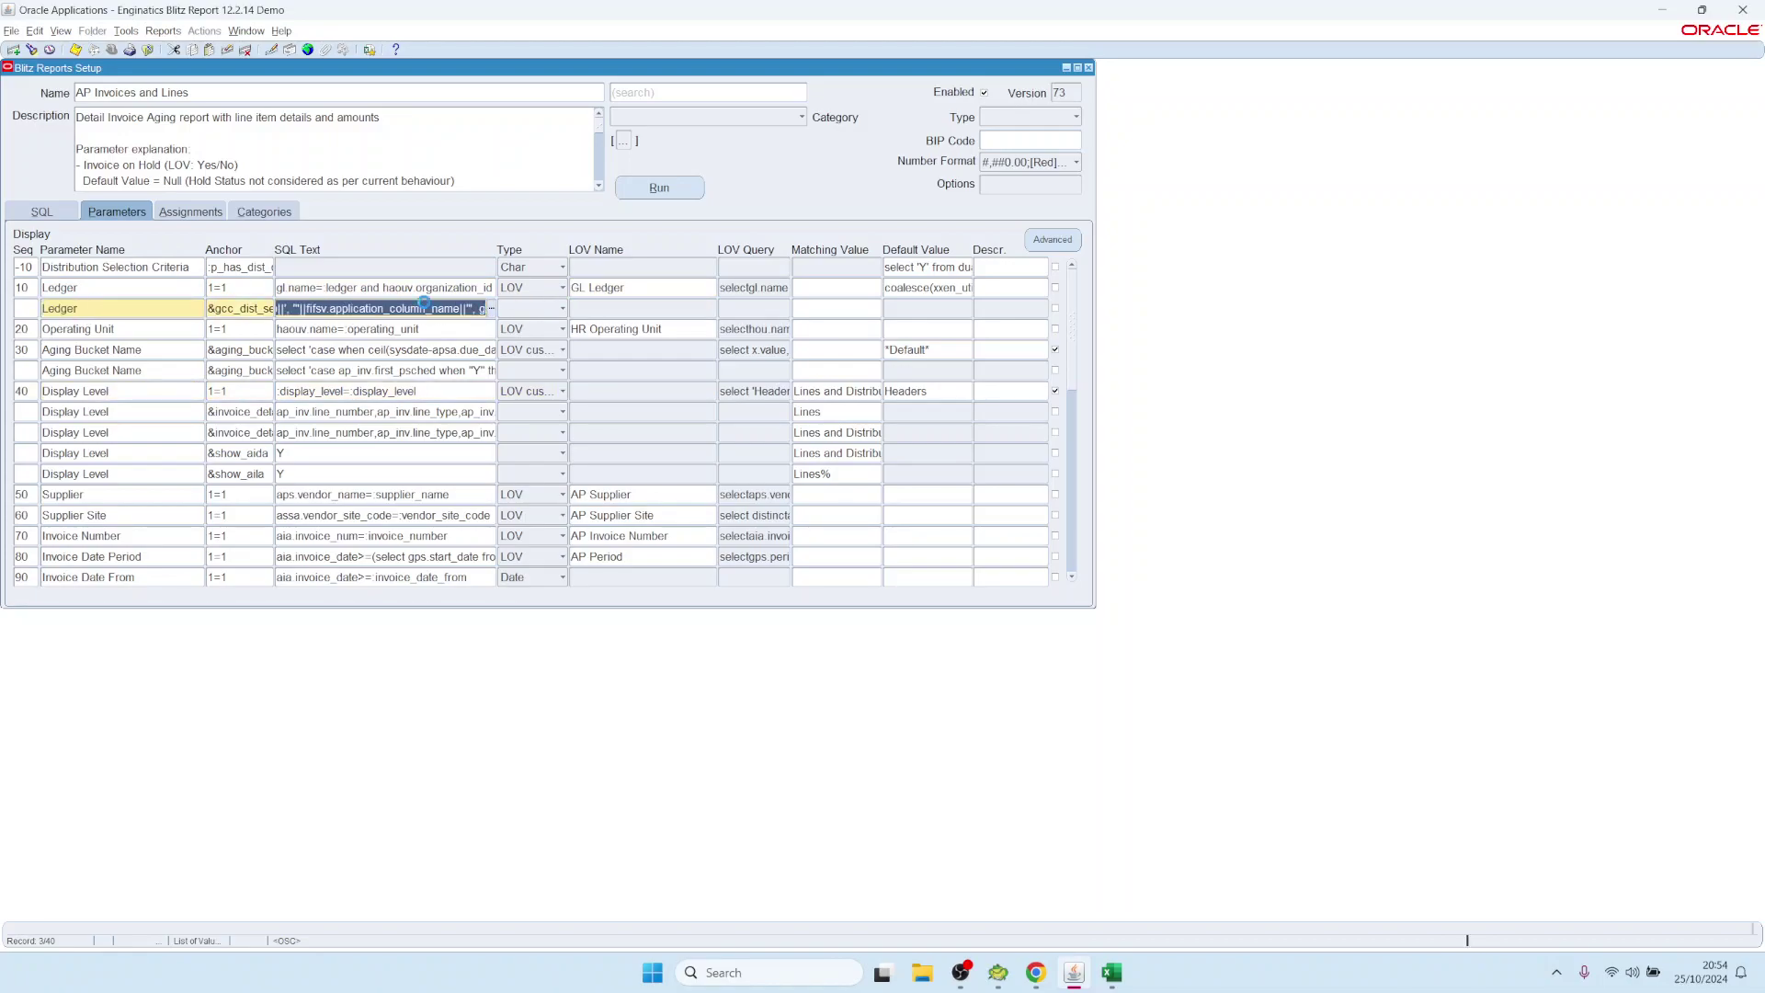
{"action": "left_click", "coordinate": [337, 288]}
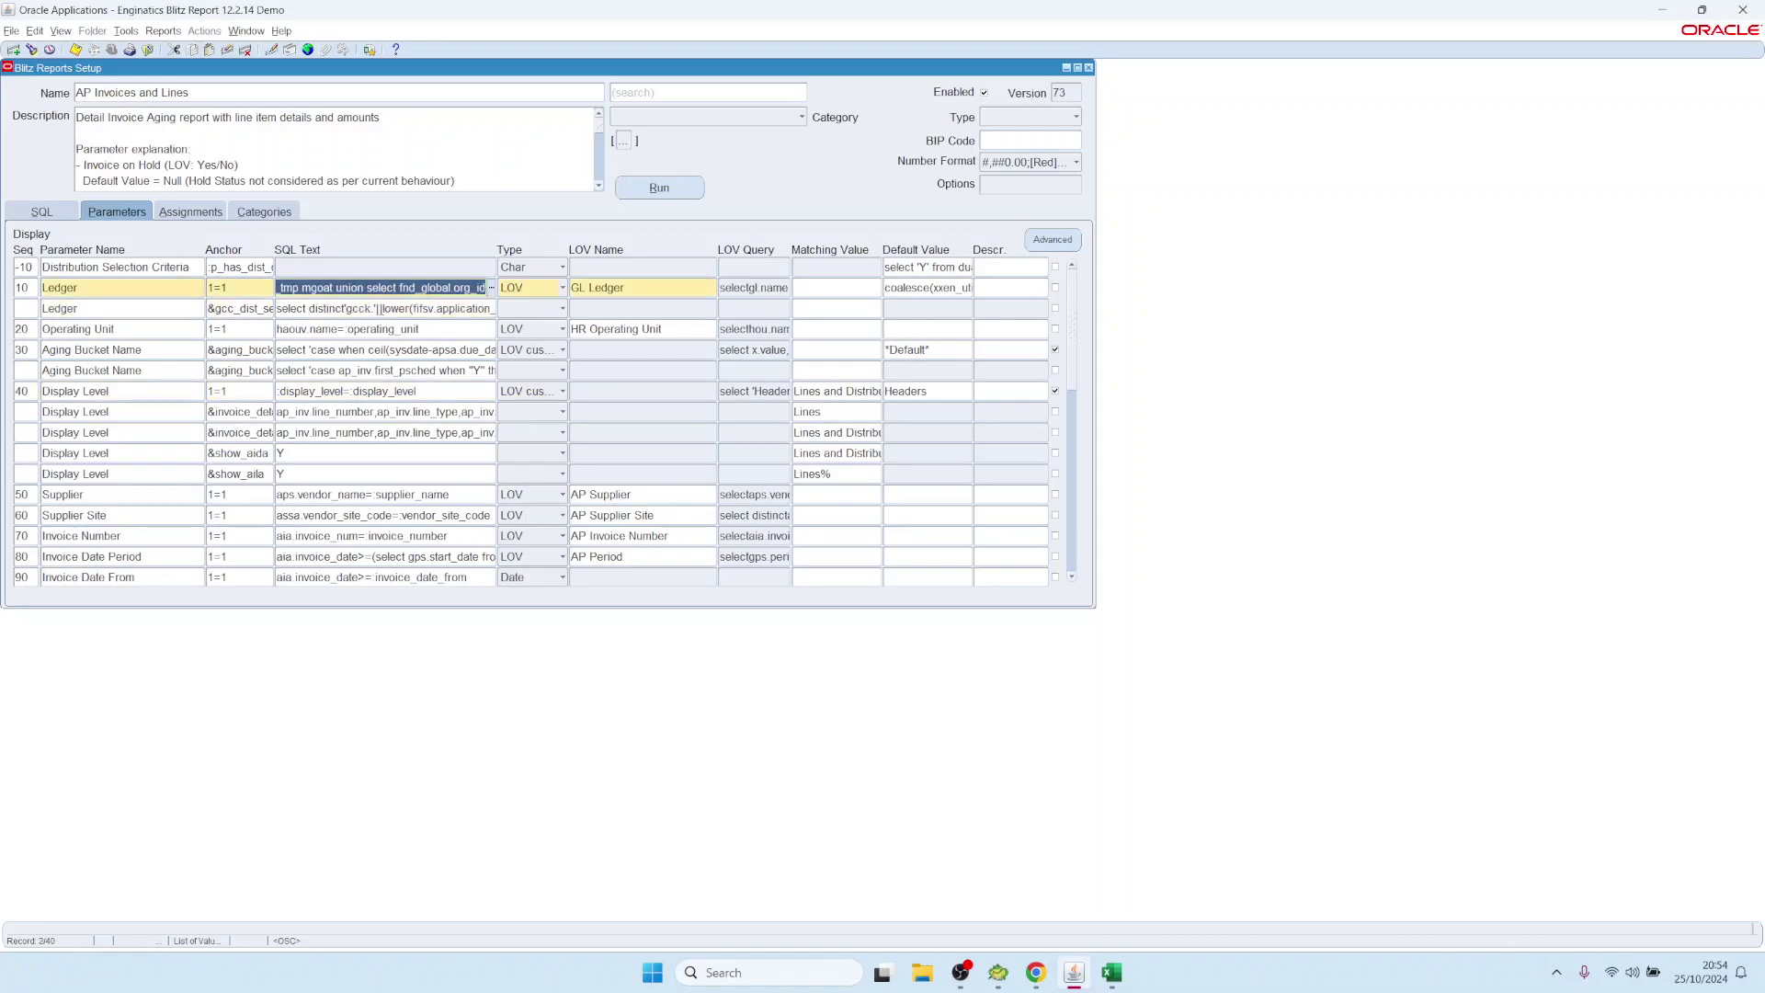
{"action": "key", "text": "Down"}
{"action": "left_click", "coordinate": [92, 283]}
{"action": "left_click", "coordinate": [91, 309]}
{"action": "left_click", "coordinate": [28, 296]}
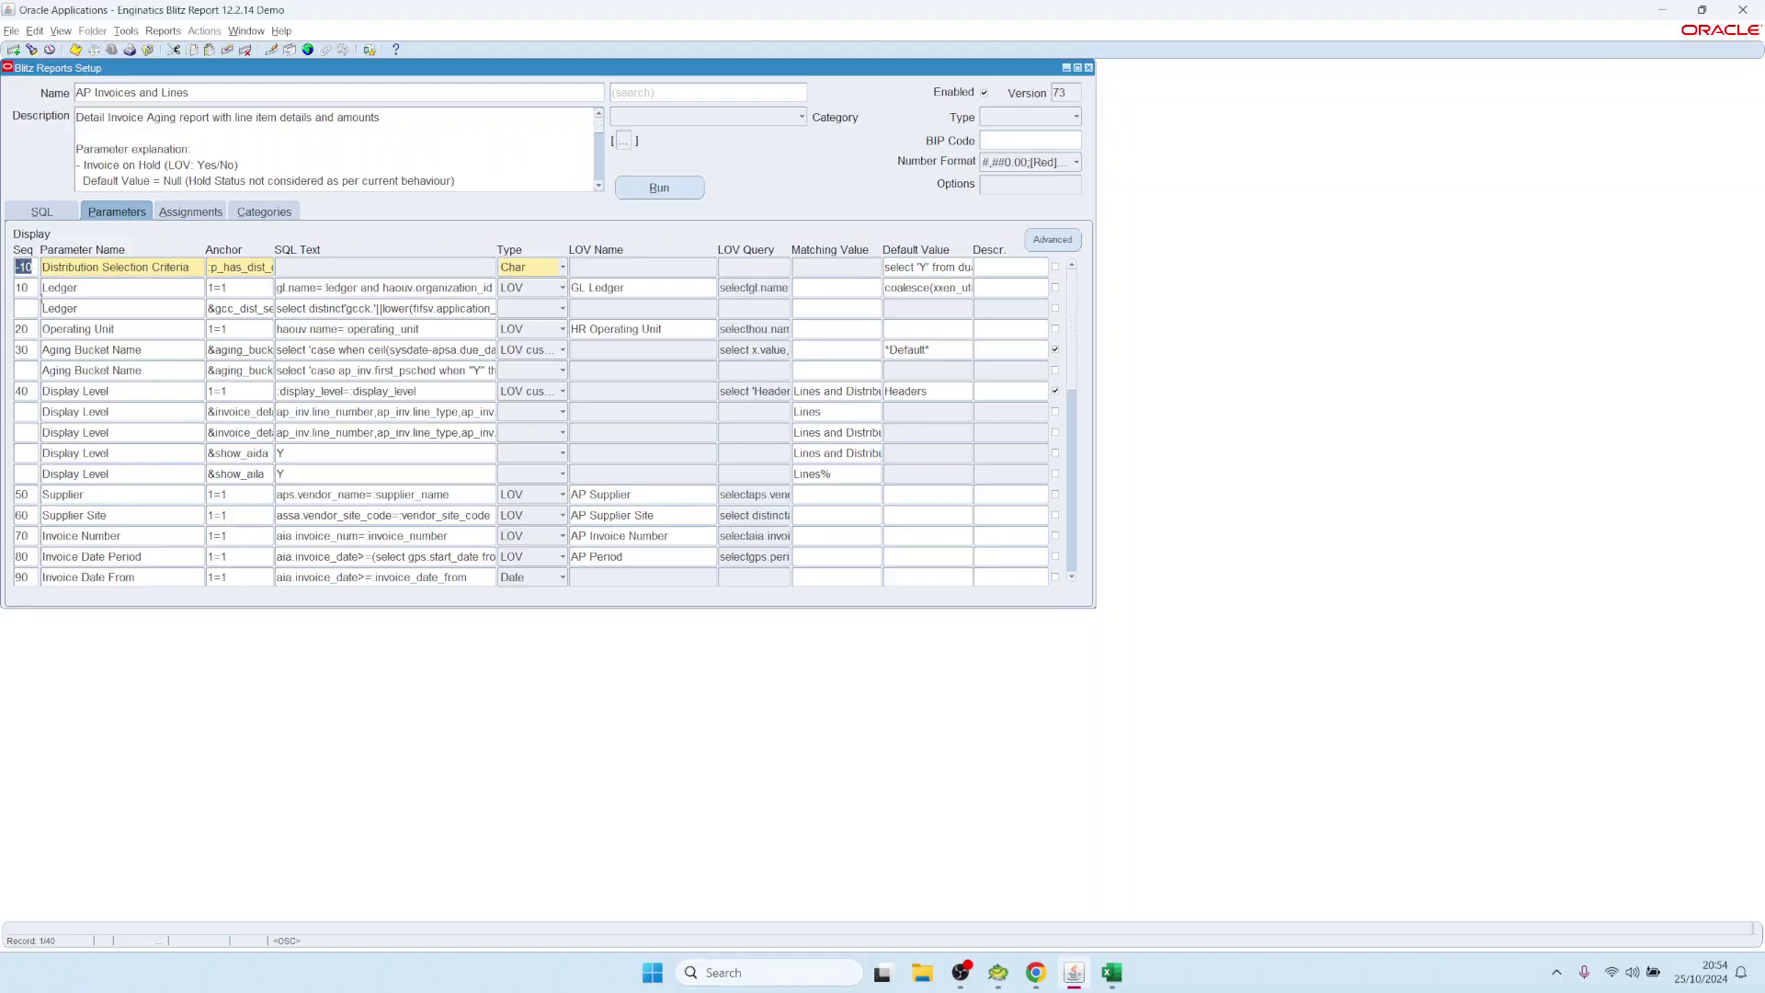
Examine the SQL texts and display sequences of the Display Level parameter rows, including those without a sequence number
{"action": "left_click", "coordinate": [326, 389]}
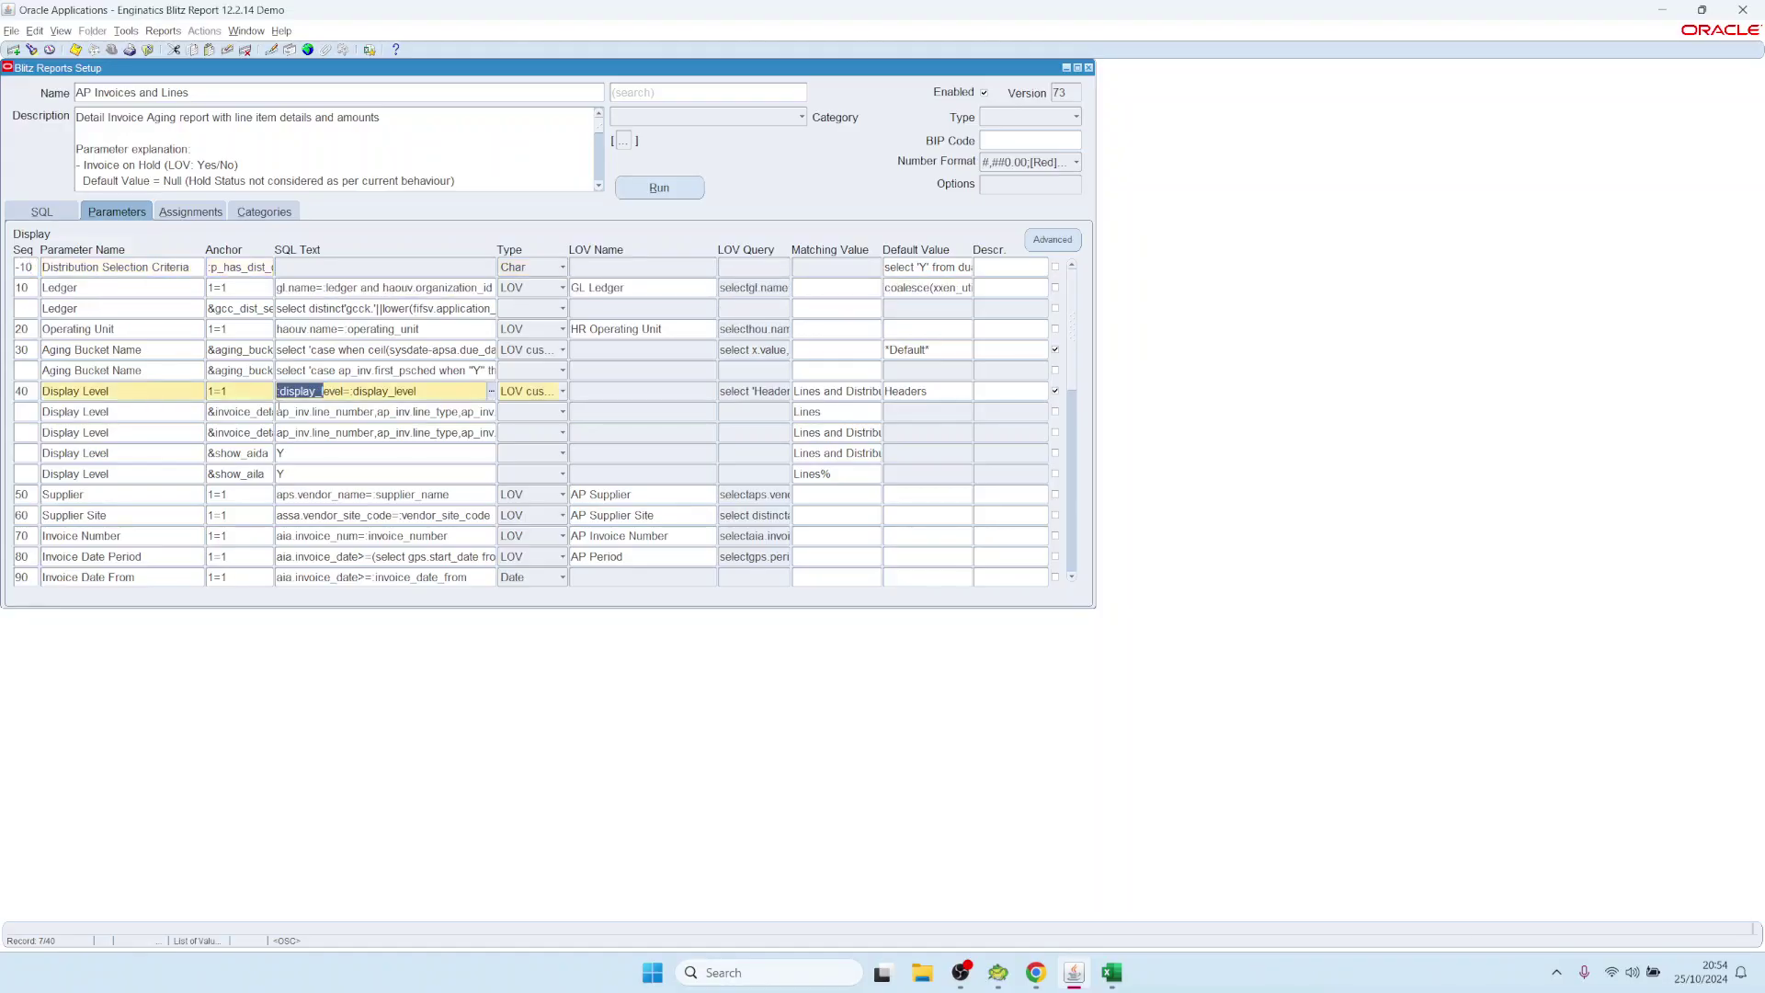
{"action": "left_click", "coordinate": [295, 411]}
{"action": "left_click_drag", "start_coordinate": [278, 432], "coordinate": [308, 457]}
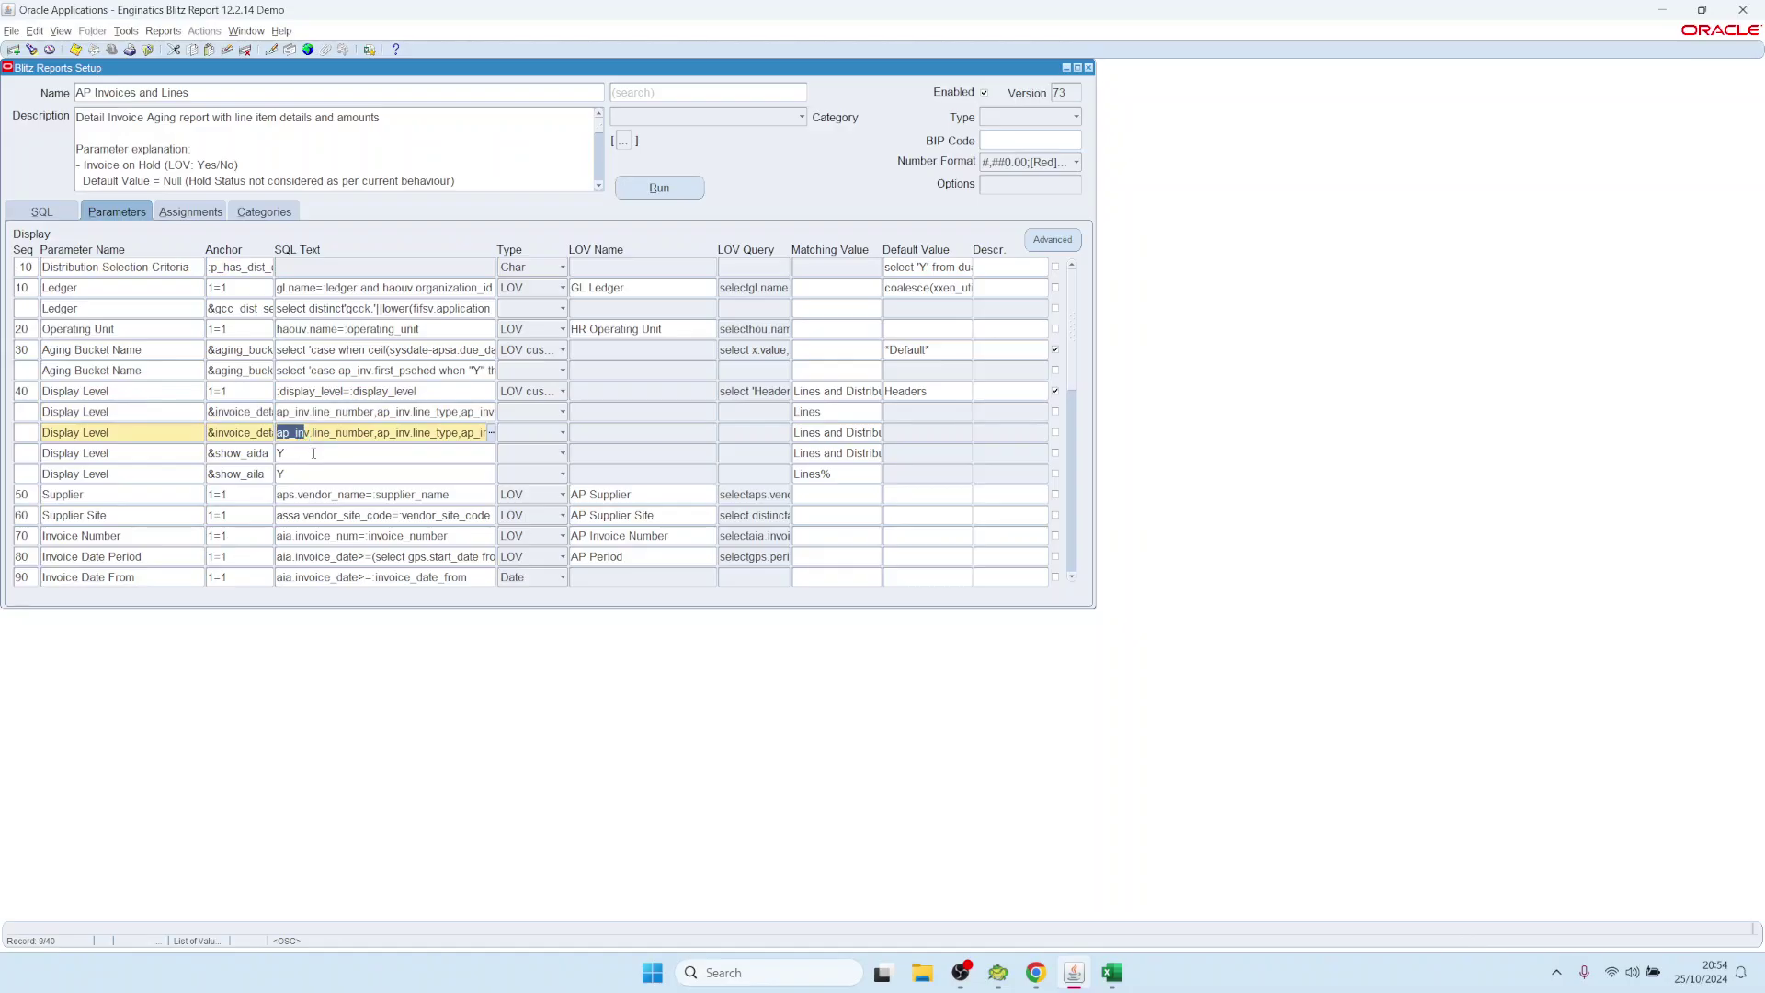
{"action": "left_click", "coordinate": [313, 453]}
{"action": "left_click", "coordinate": [27, 412]}
{"action": "left_click", "coordinate": [27, 432]}
{"action": "left_click", "coordinate": [29, 453]}
{"action": "left_click", "coordinate": [31, 470]}
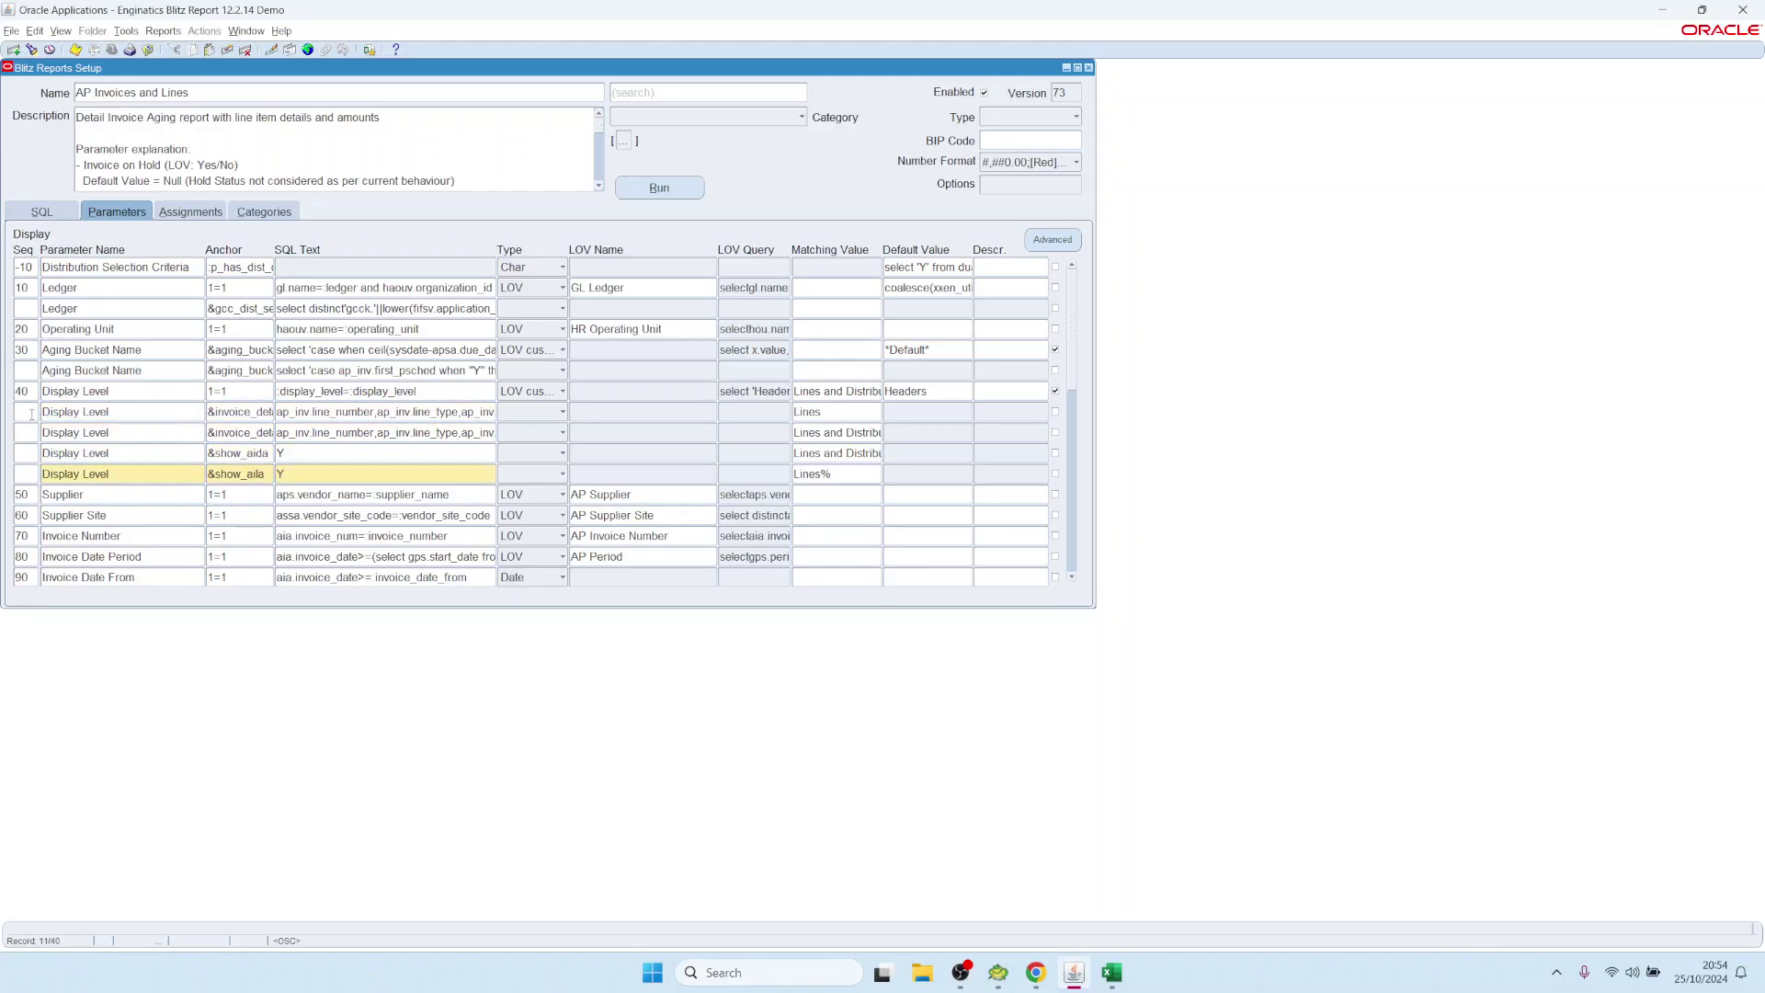
{"action": "left_click", "coordinate": [32, 412]}
{"action": "left_click", "coordinate": [26, 389]}
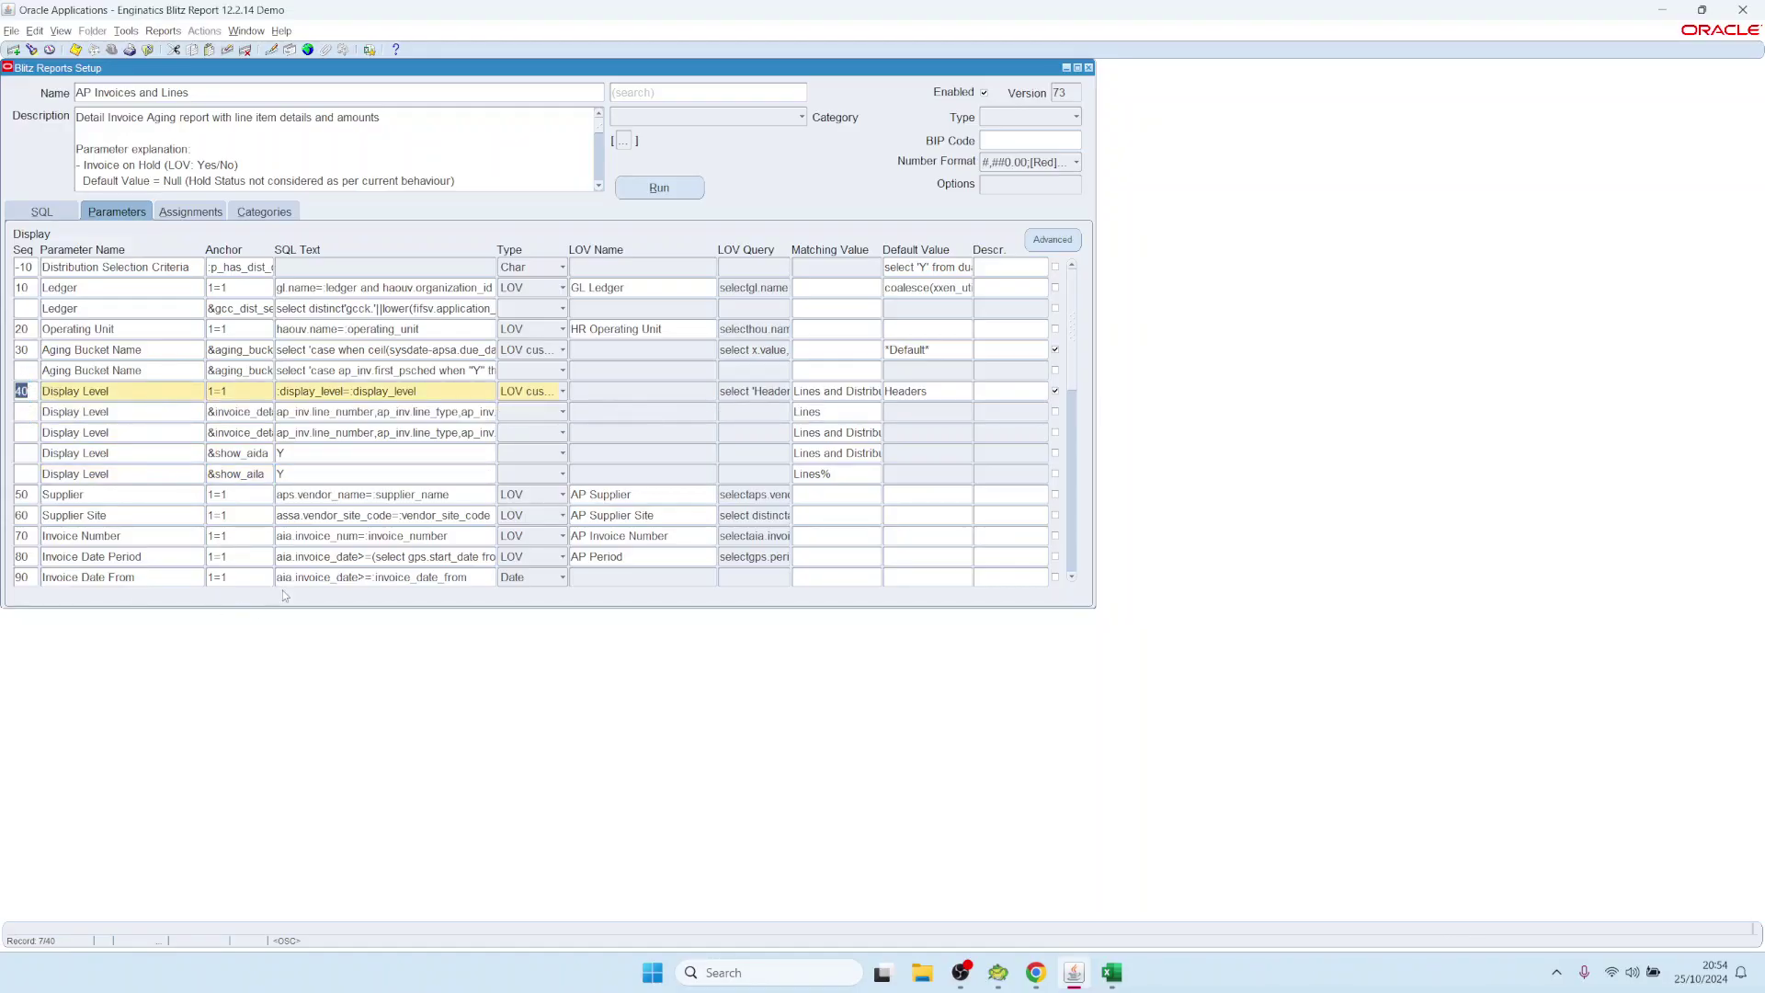
Load the AP Test report into the setup and show its parameters
{"action": "left_click", "coordinate": [48, 212]}
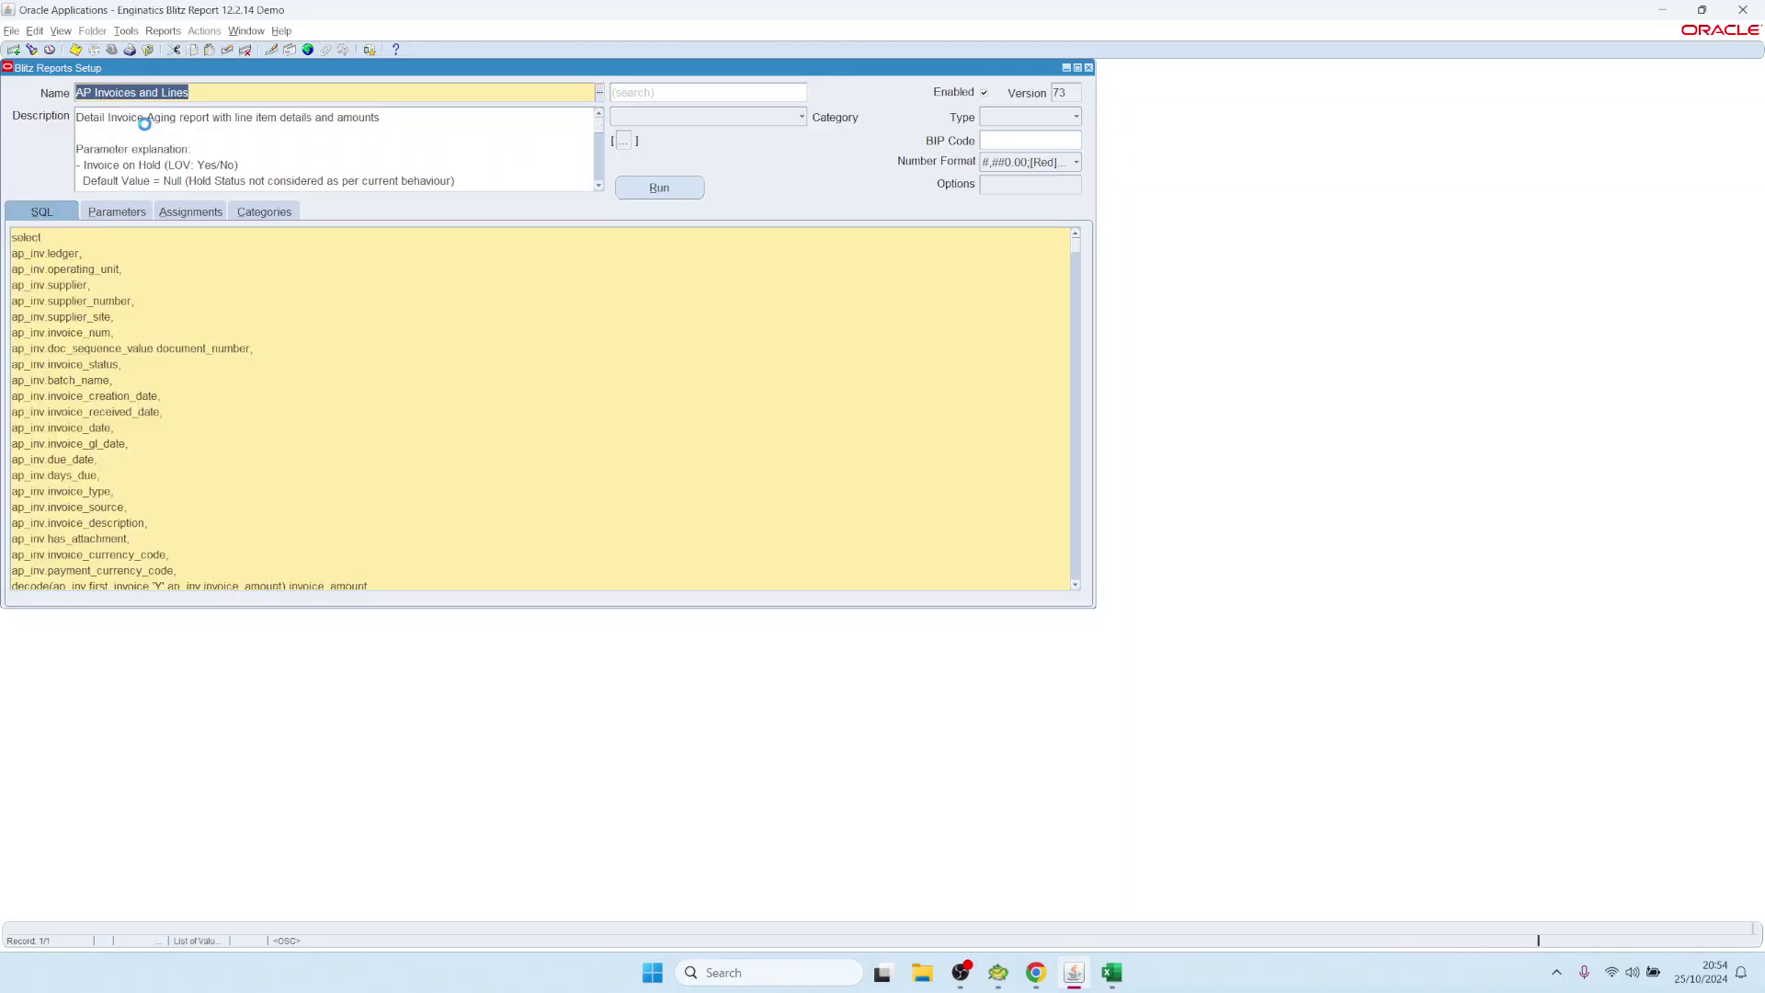
{"action": "key", "text": "ctrl+l"}
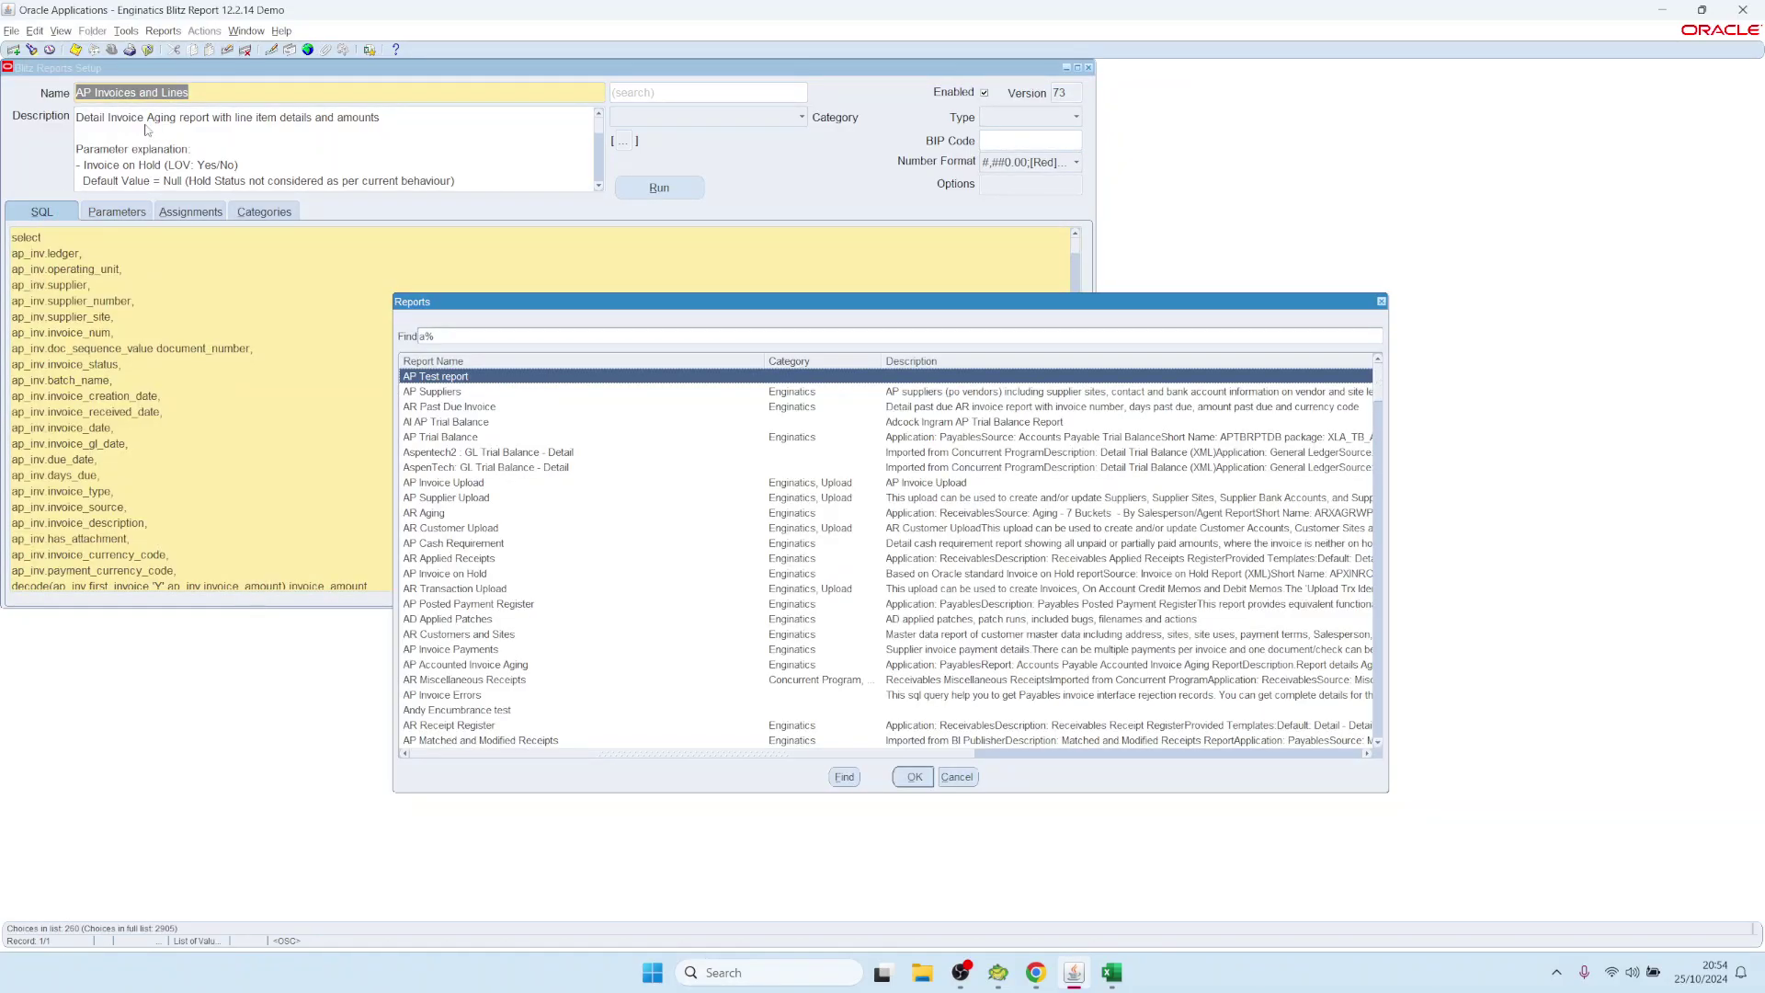
{"action": "key", "text": "Return"}
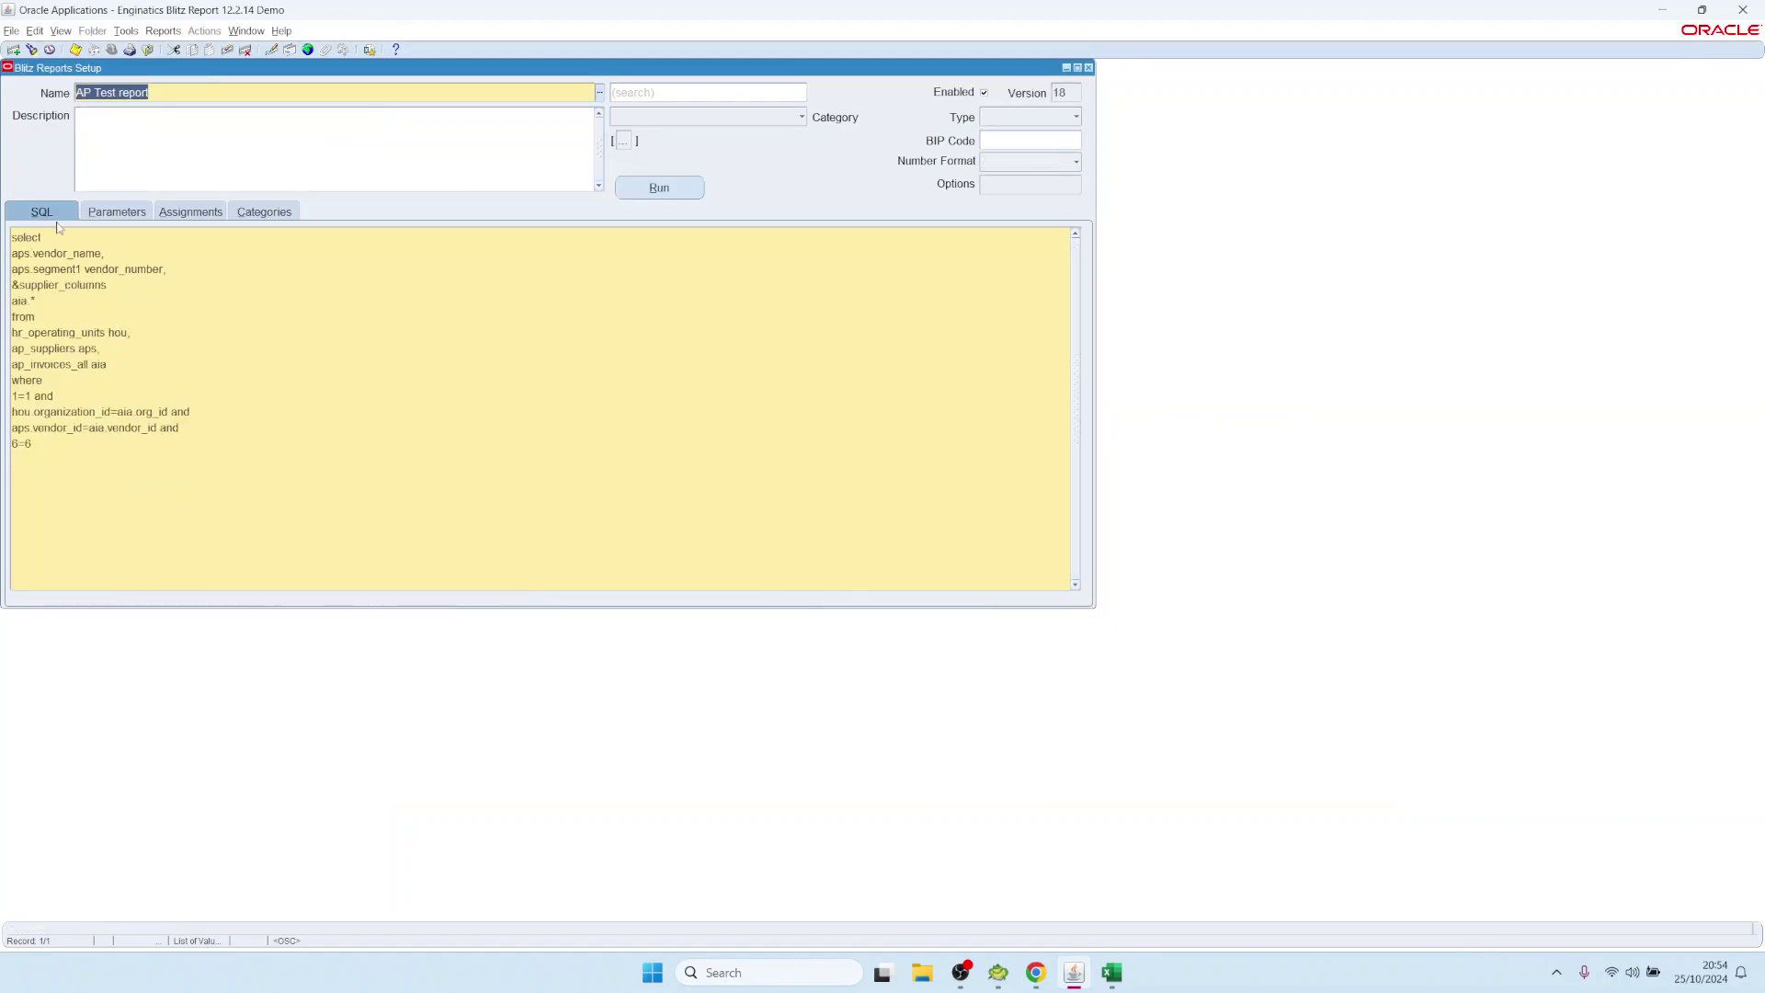
{"action": "left_click", "coordinate": [107, 212]}
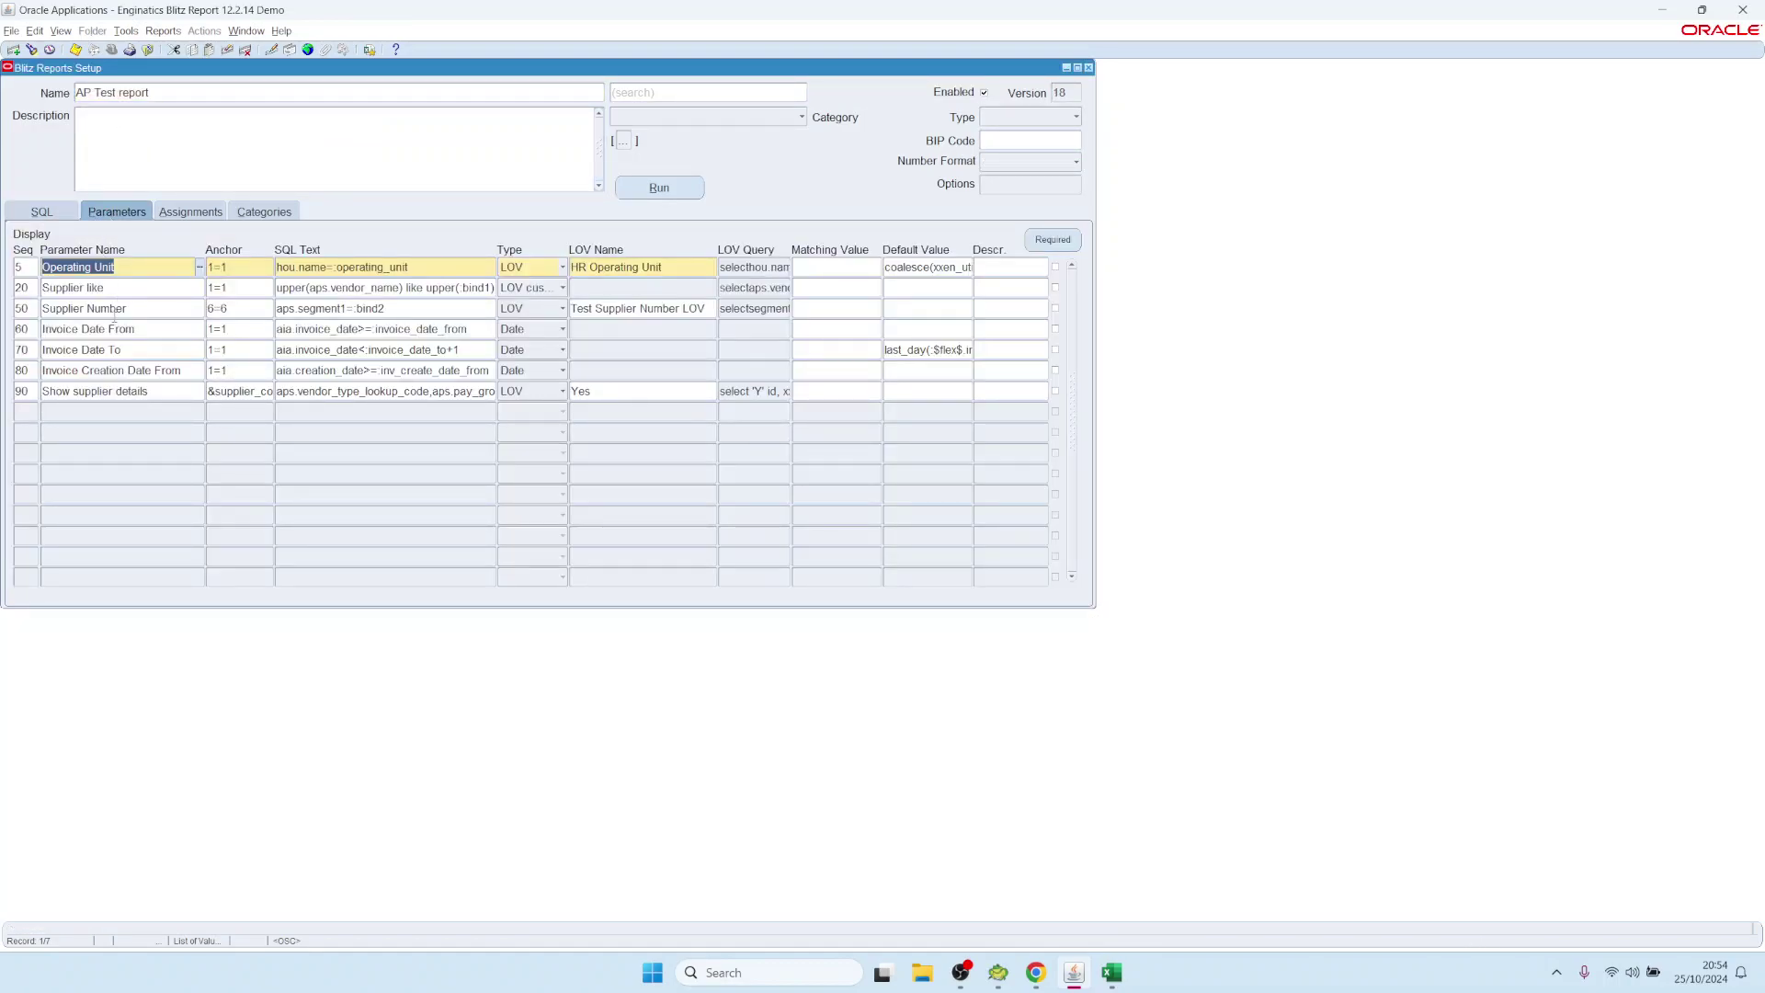
Insert a parameter named ewewg with SQL text rerwef after Operating Unit and save the report
{"action": "left_click", "coordinate": [128, 268]}
{"action": "key", "text": "ctrl+Down"}
{"action": "type", "text": "ewewg"}
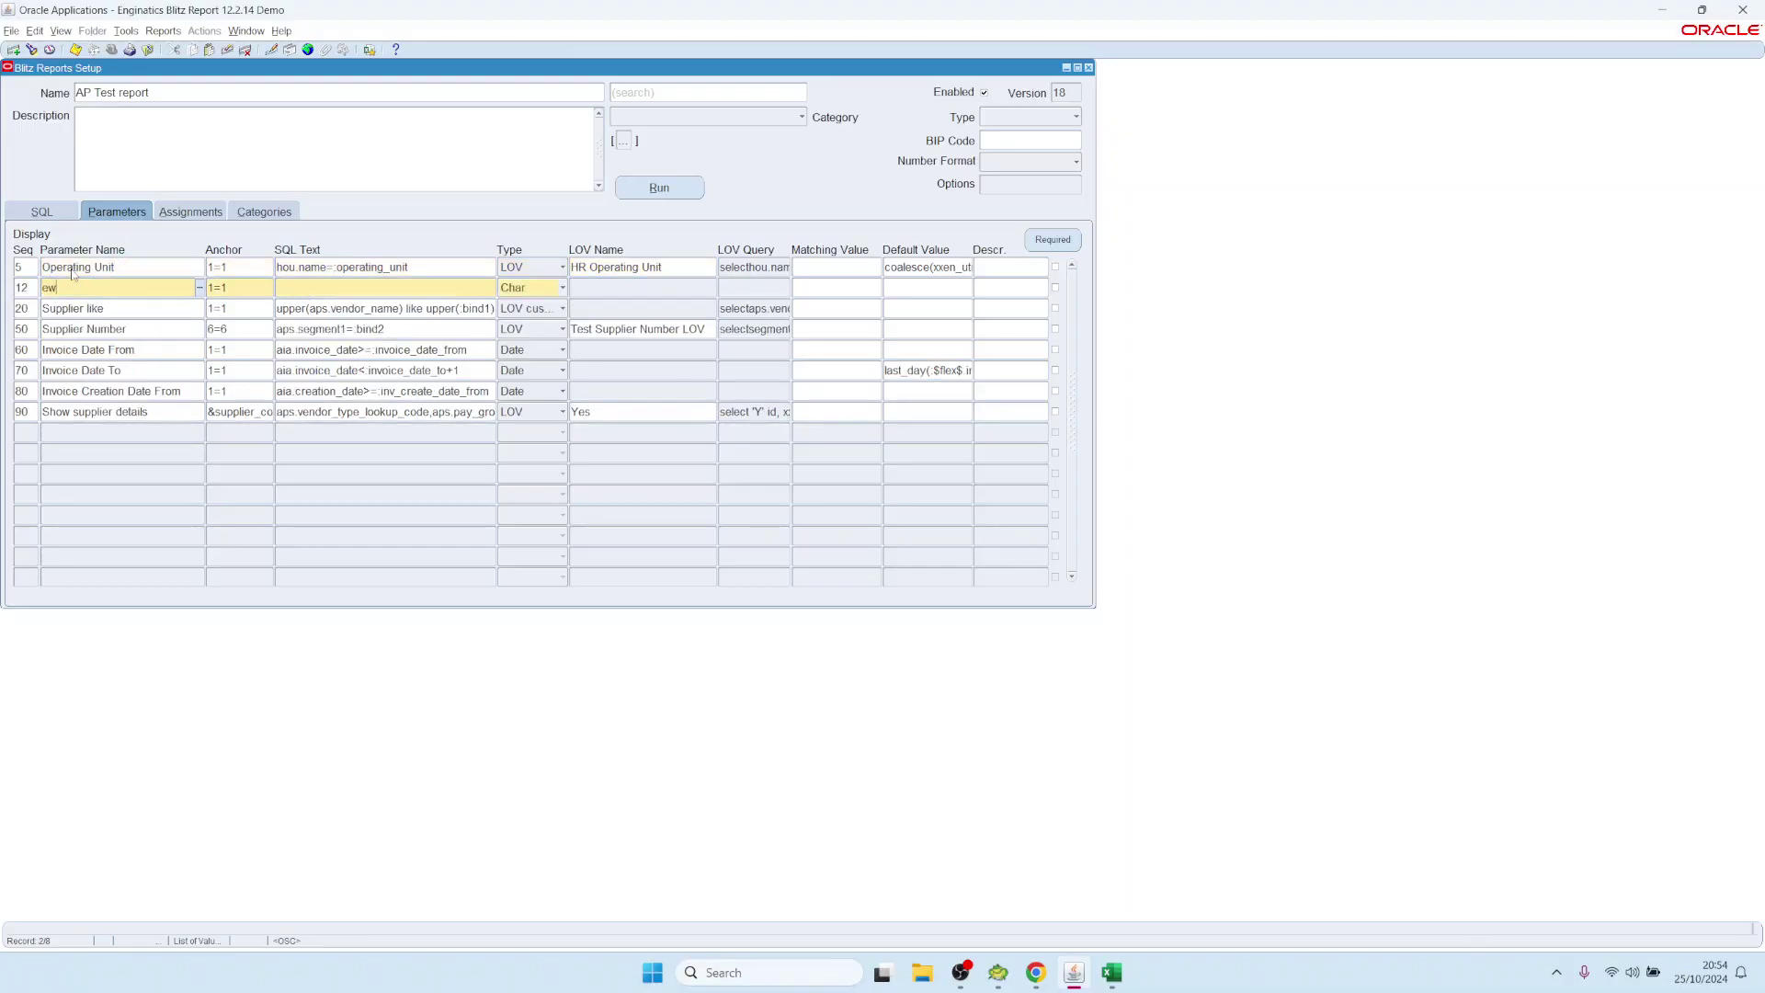
{"action": "left_click", "coordinate": [311, 292]}
{"action": "type", "text": "rerwef"}
{"action": "left_click", "coordinate": [165, 324]}
{"action": "key", "text": "ctrl+s"}
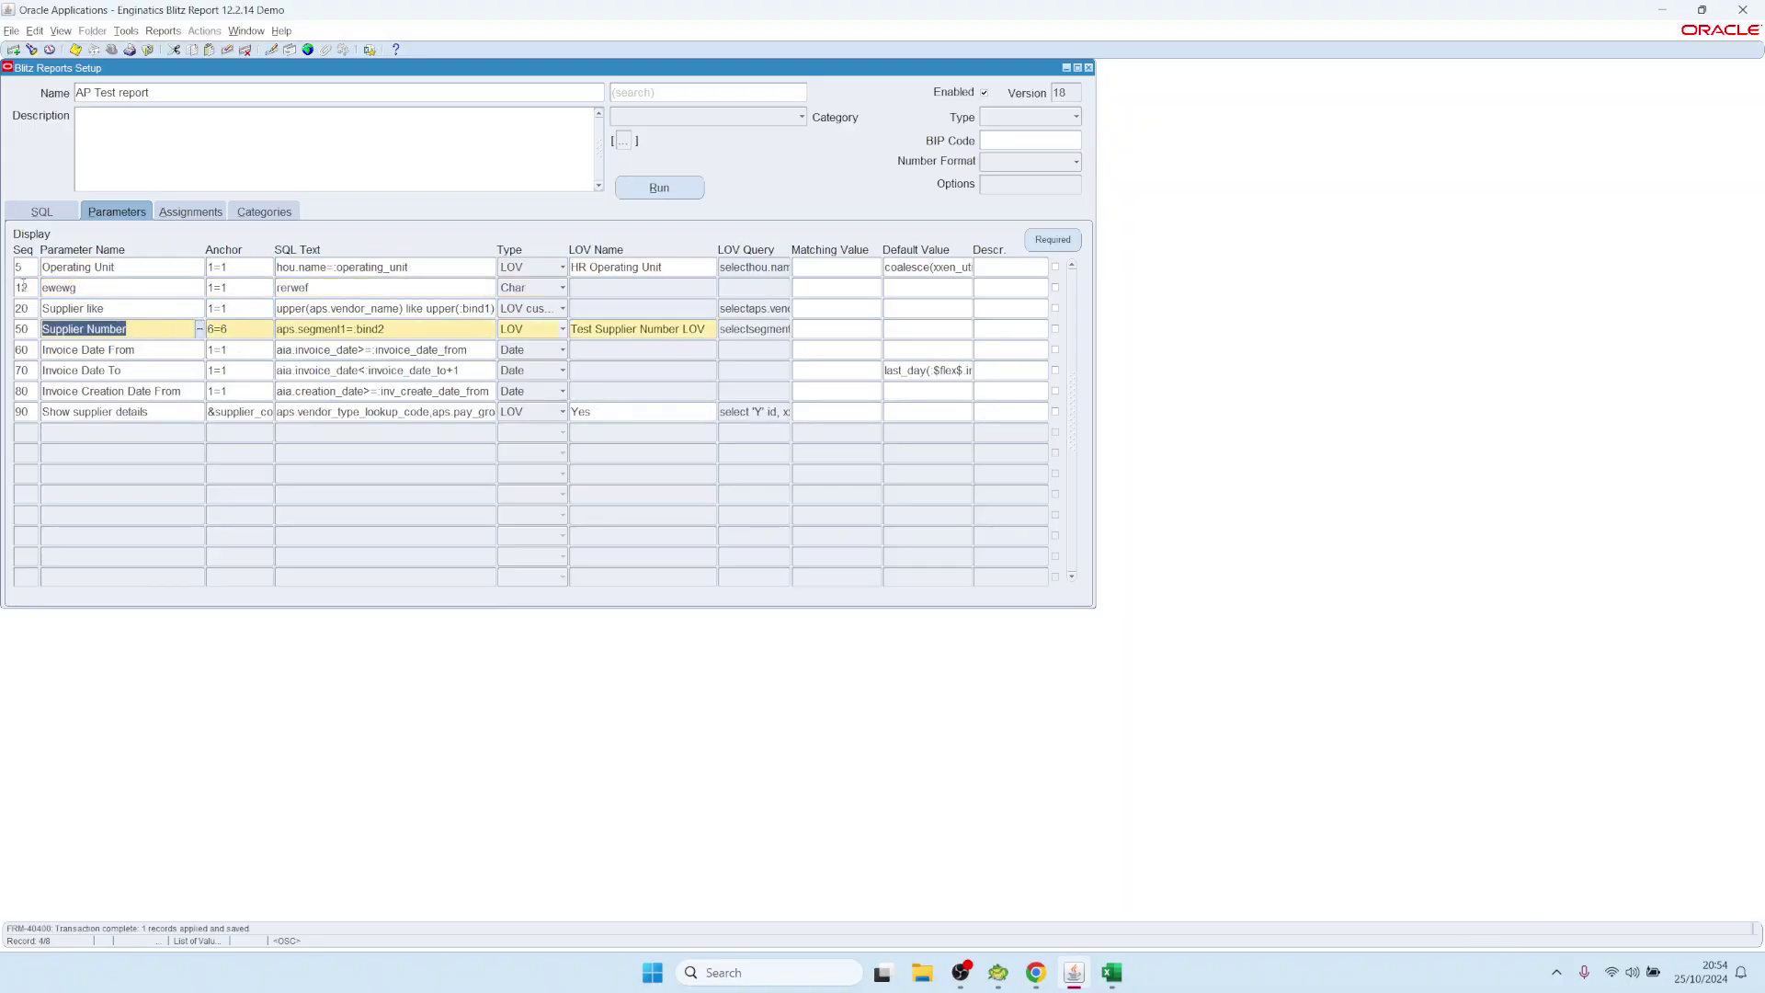
Insert a parameter named werwe with SQL text wewt after ewewg and save the report
{"action": "left_click", "coordinate": [34, 288]}
{"action": "left_click", "coordinate": [83, 288]}
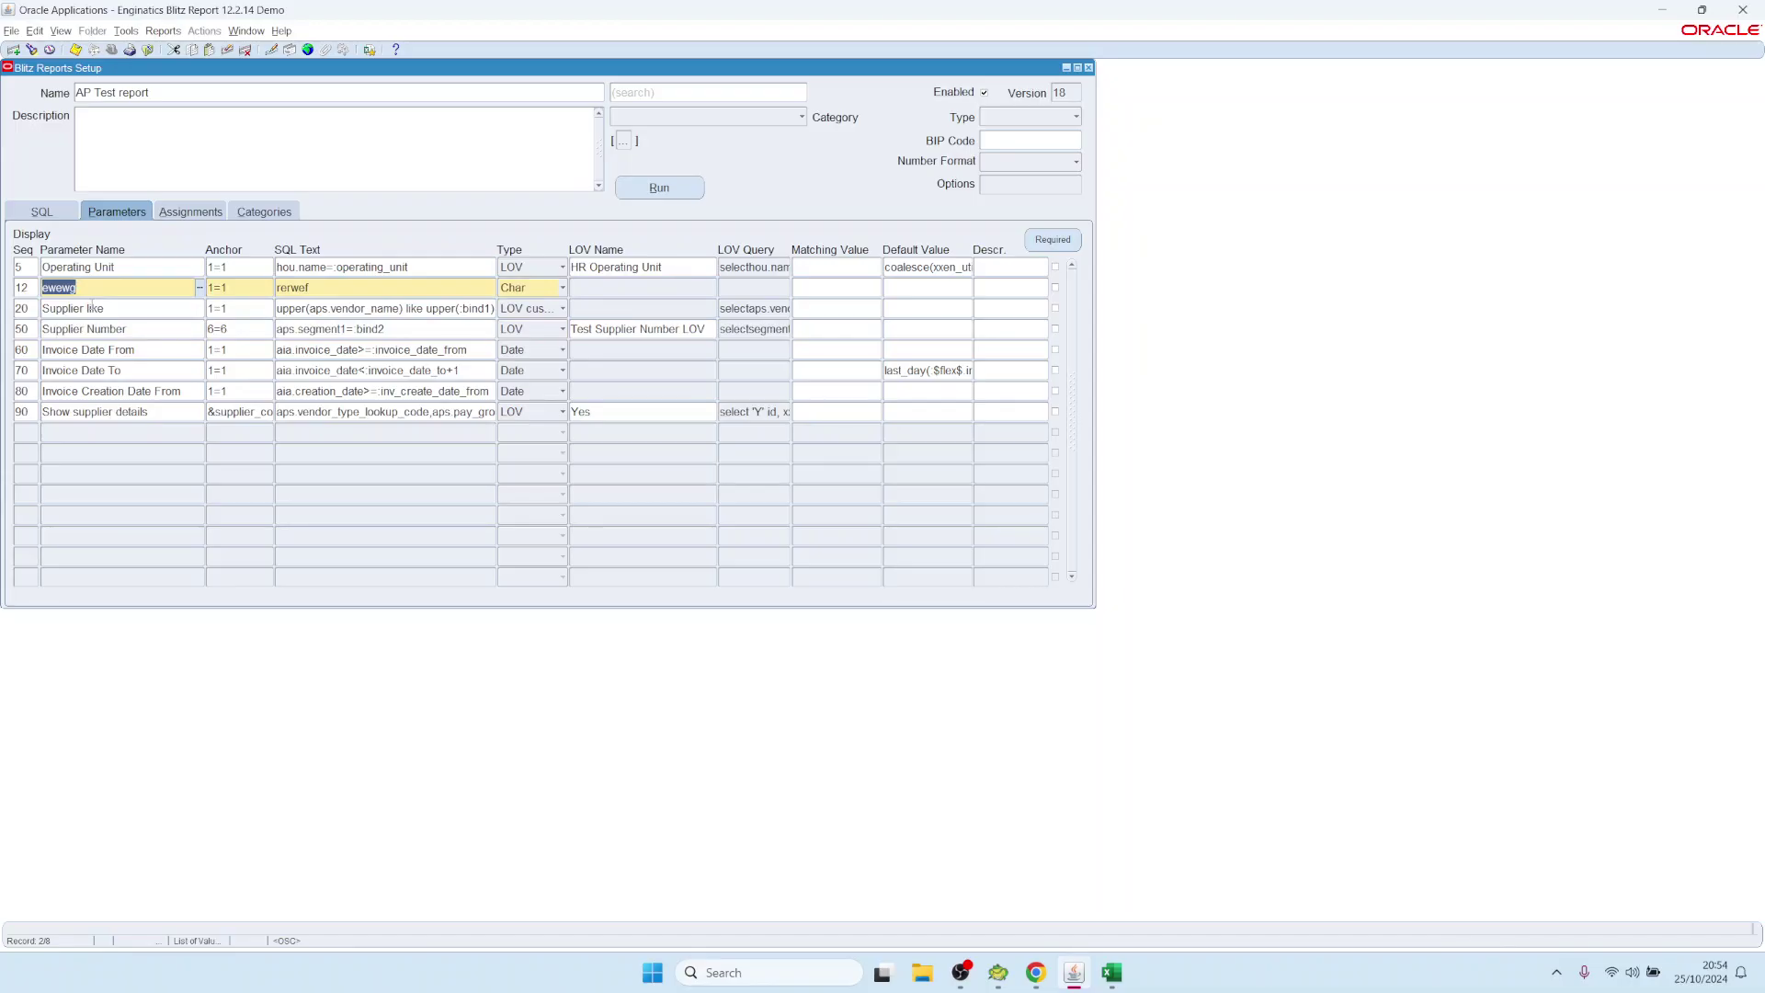
{"action": "key", "text": "ctrl+Down"}
{"action": "type", "text": "werwe"}
{"action": "left_click", "coordinate": [299, 309]}
{"action": "type", "text": "wewt"}
{"action": "left_click", "coordinate": [87, 329]}
{"action": "key", "text": "ctrl+s"}
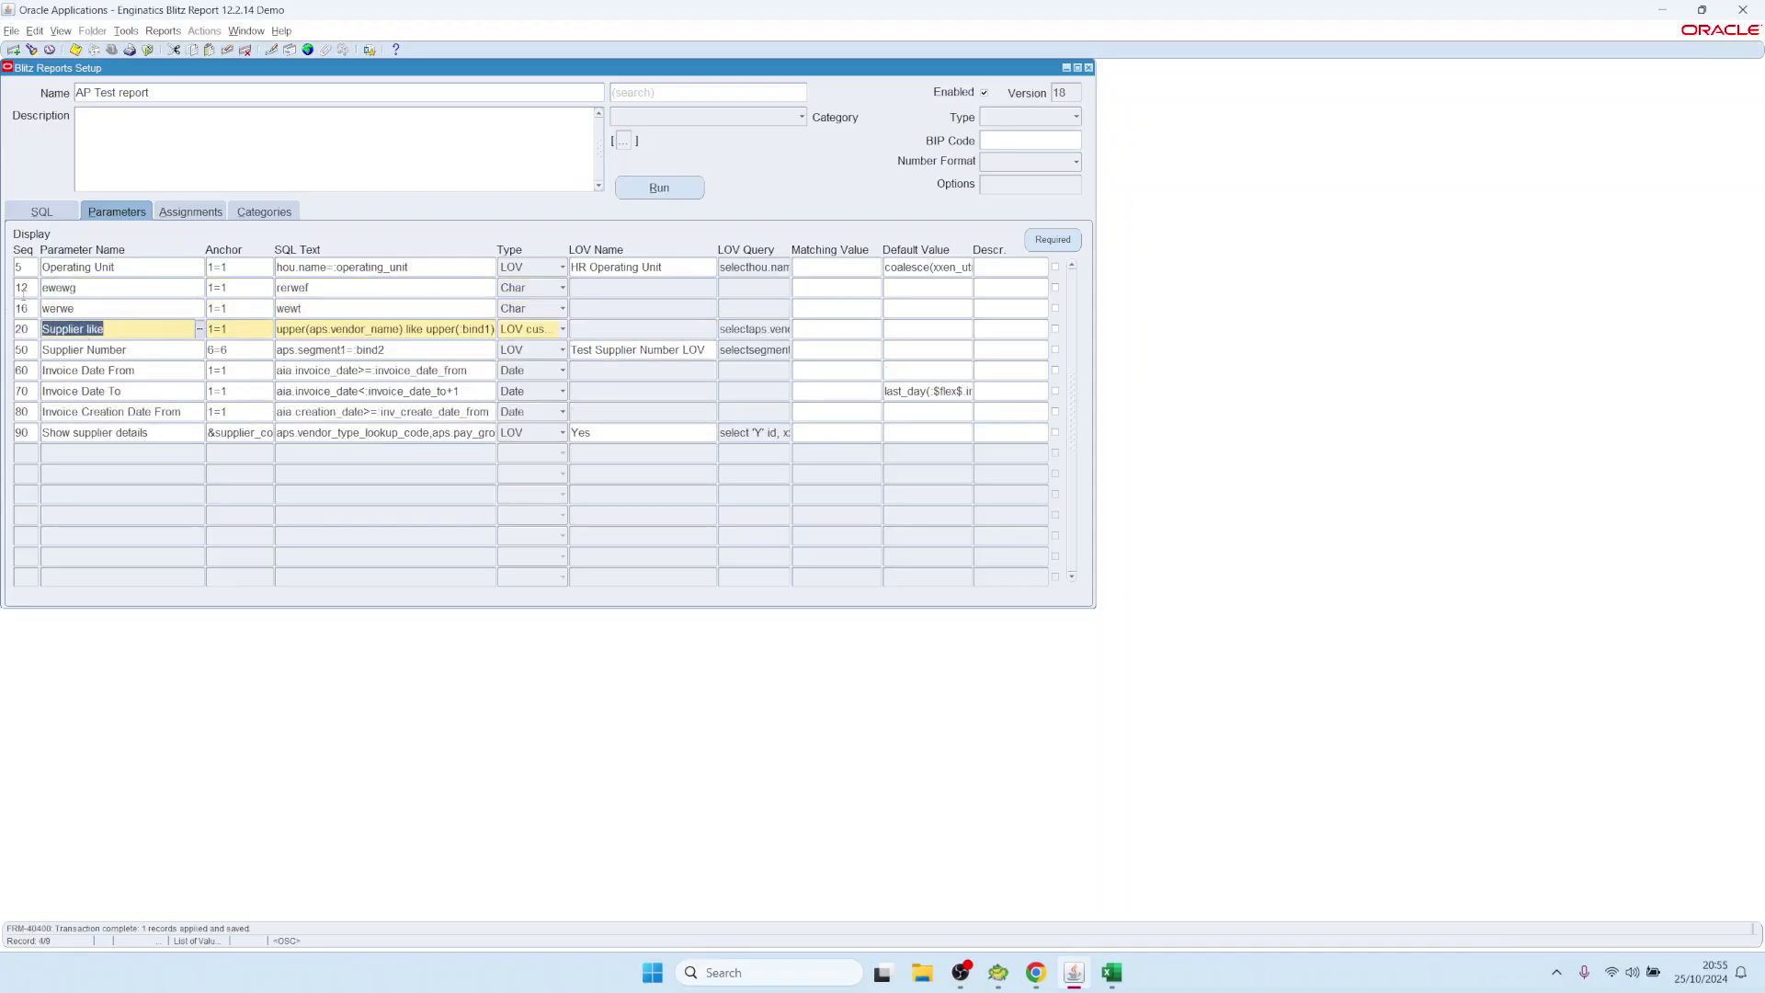
Compare the display sequences of the werwe and Supplier like parameter rows
{"action": "left_click", "coordinate": [22, 308]}
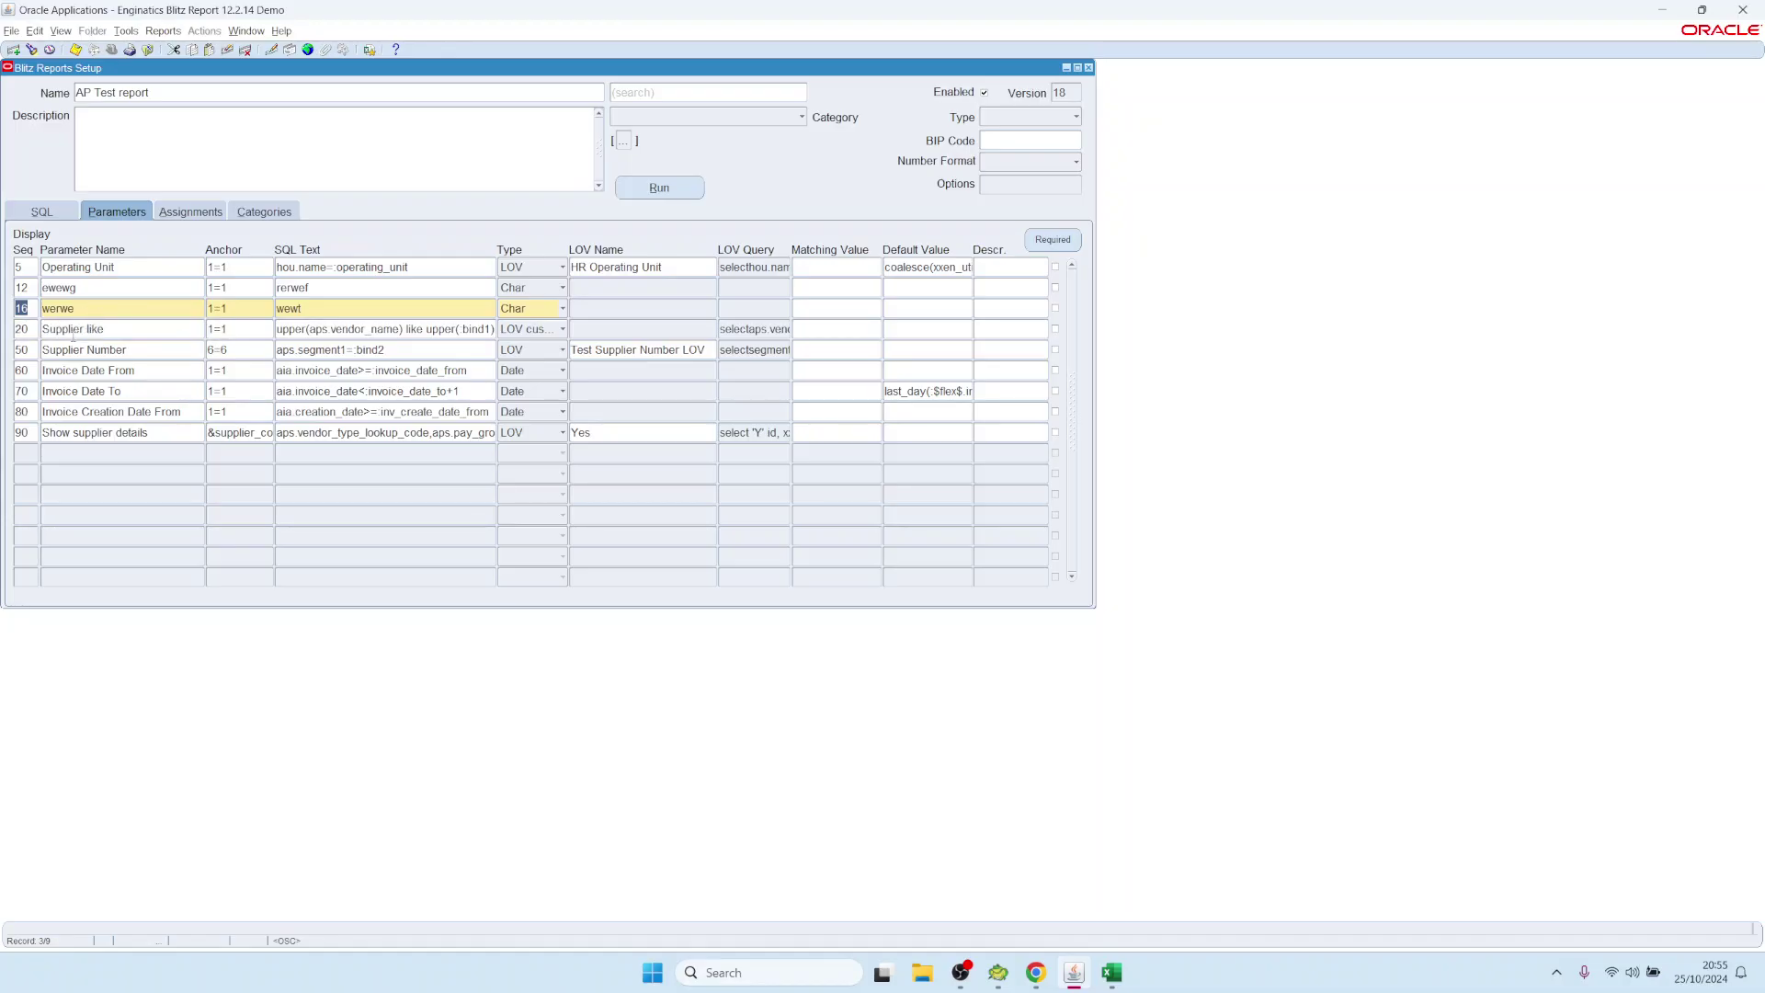
{"action": "key", "text": "Down"}
{"action": "key", "text": "Up"}
{"action": "key", "text": "Down"}
{"action": "key", "text": "Up"}
{"action": "key", "text": "Down"}
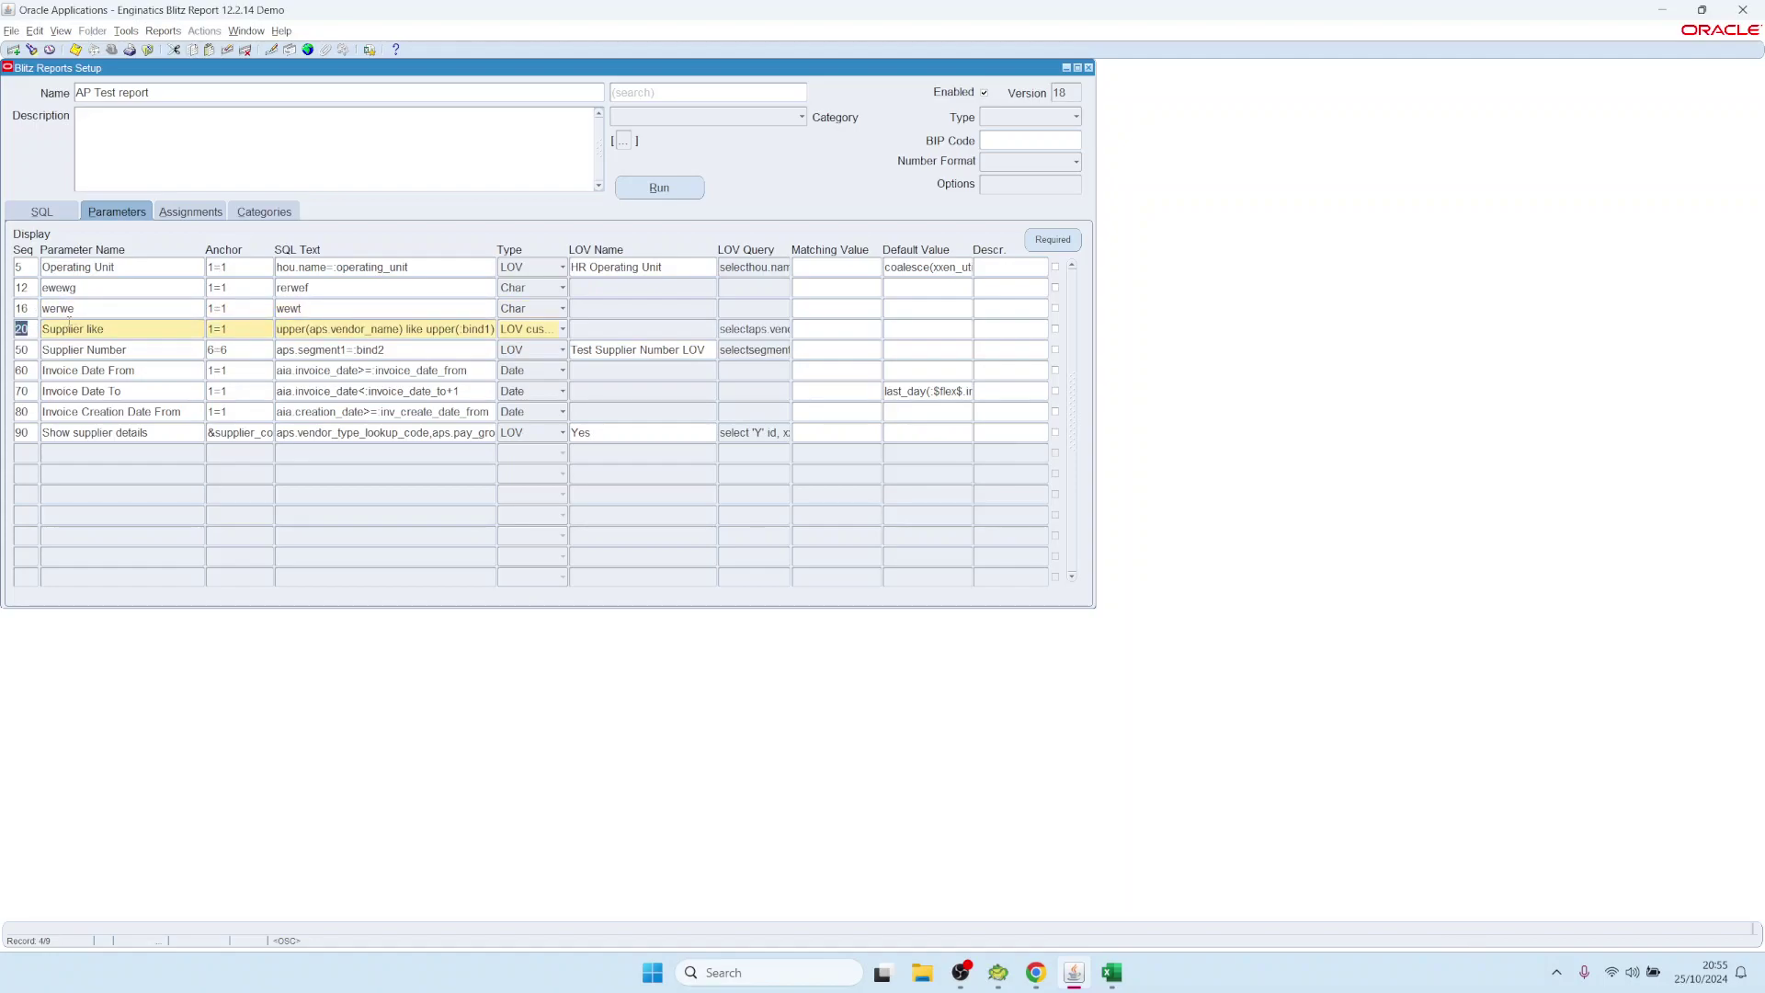
{"action": "key", "text": "Up"}
{"action": "key", "text": "Tab"}
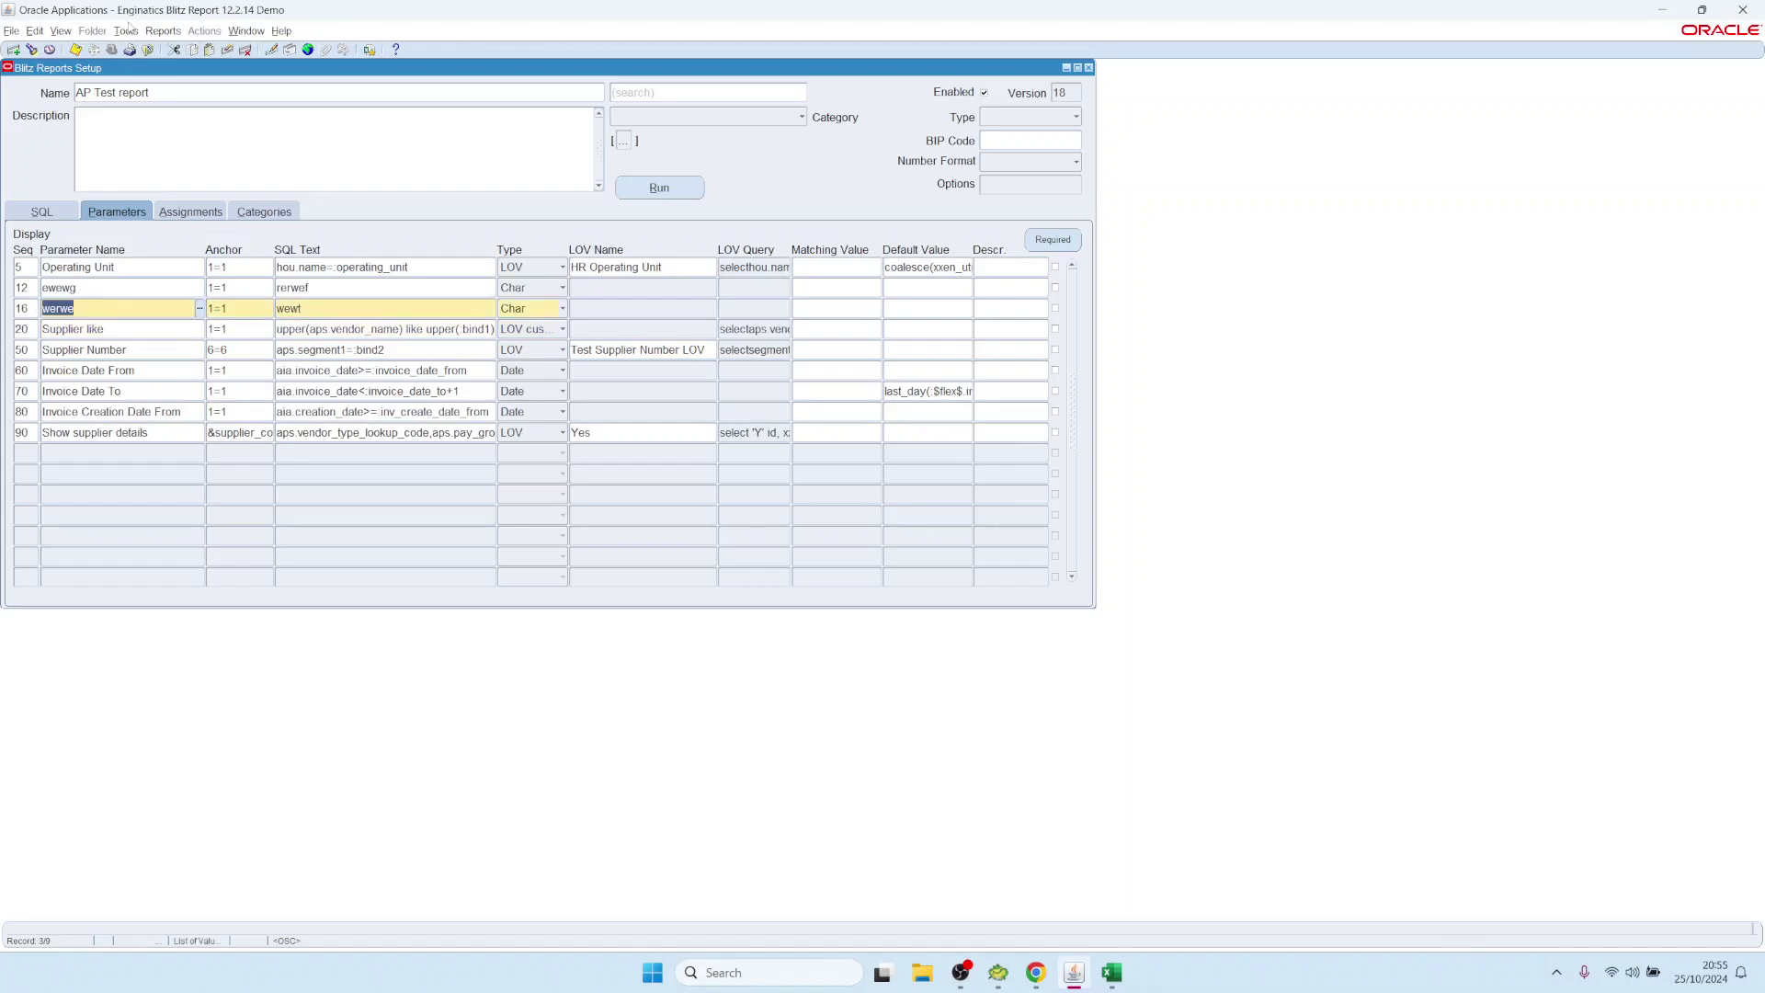
Resequence the AP Test report's parameters and check the display sequences of the first three rows
{"action": "left_click", "coordinate": [128, 31]}
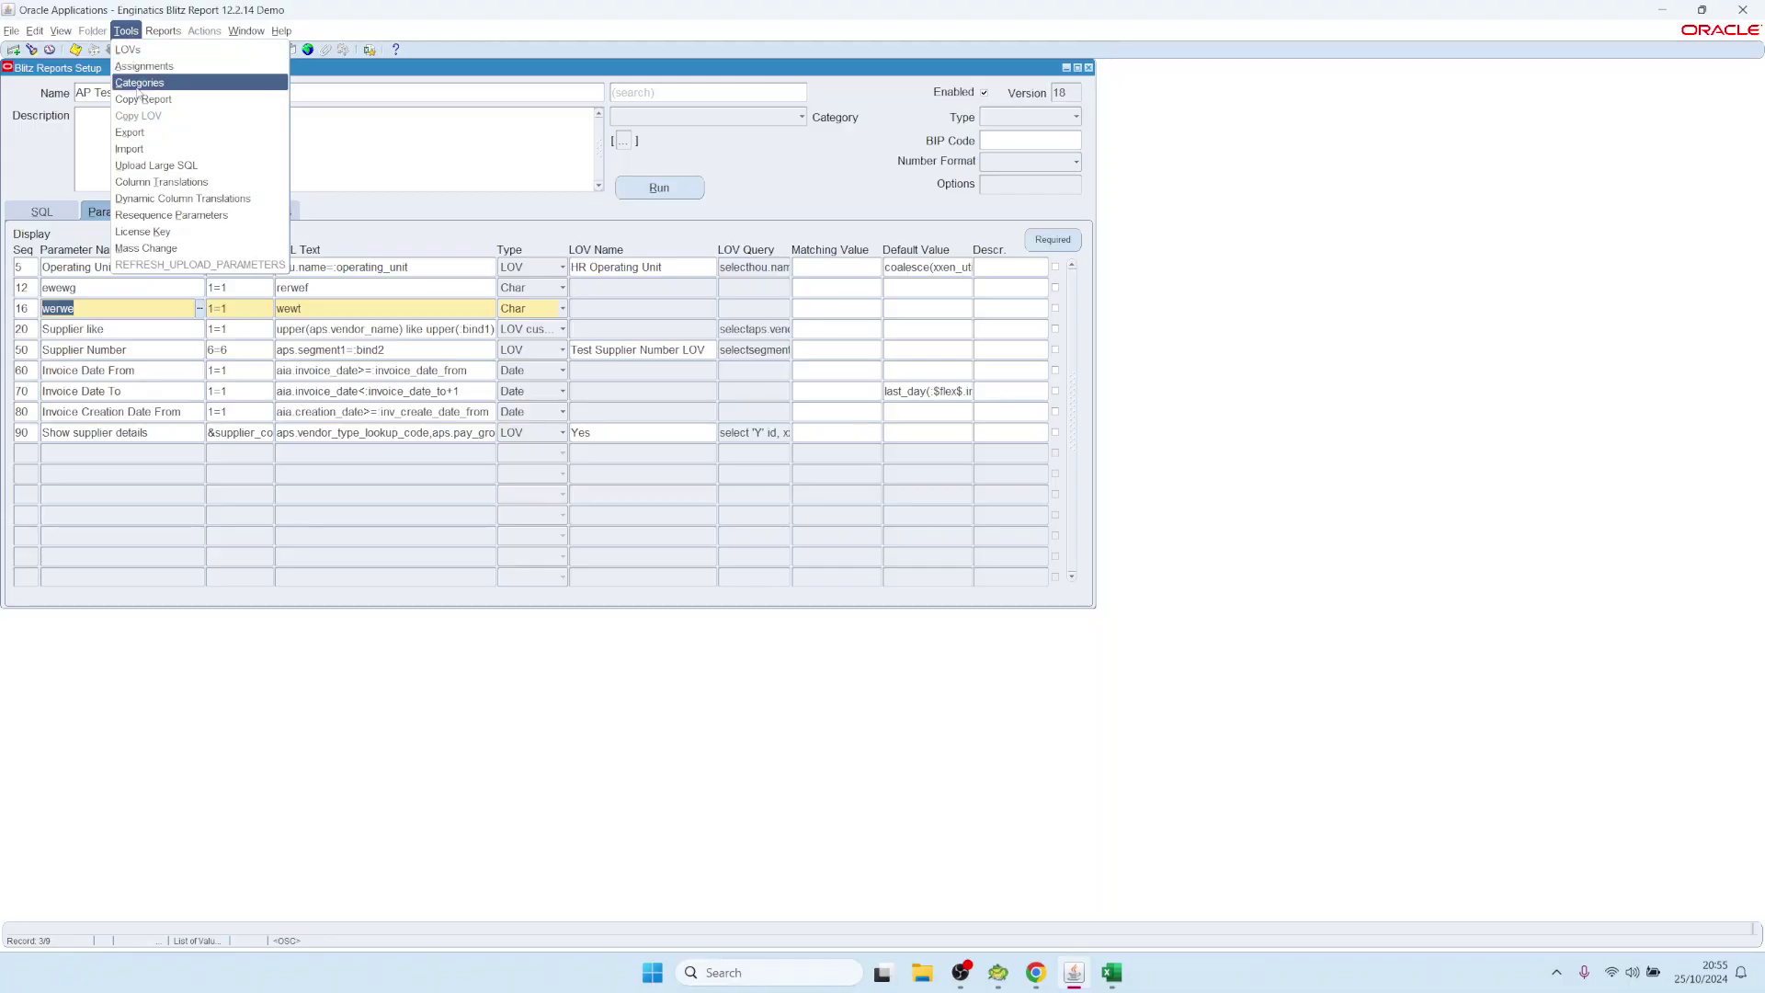
{"action": "left_click", "coordinate": [191, 217]}
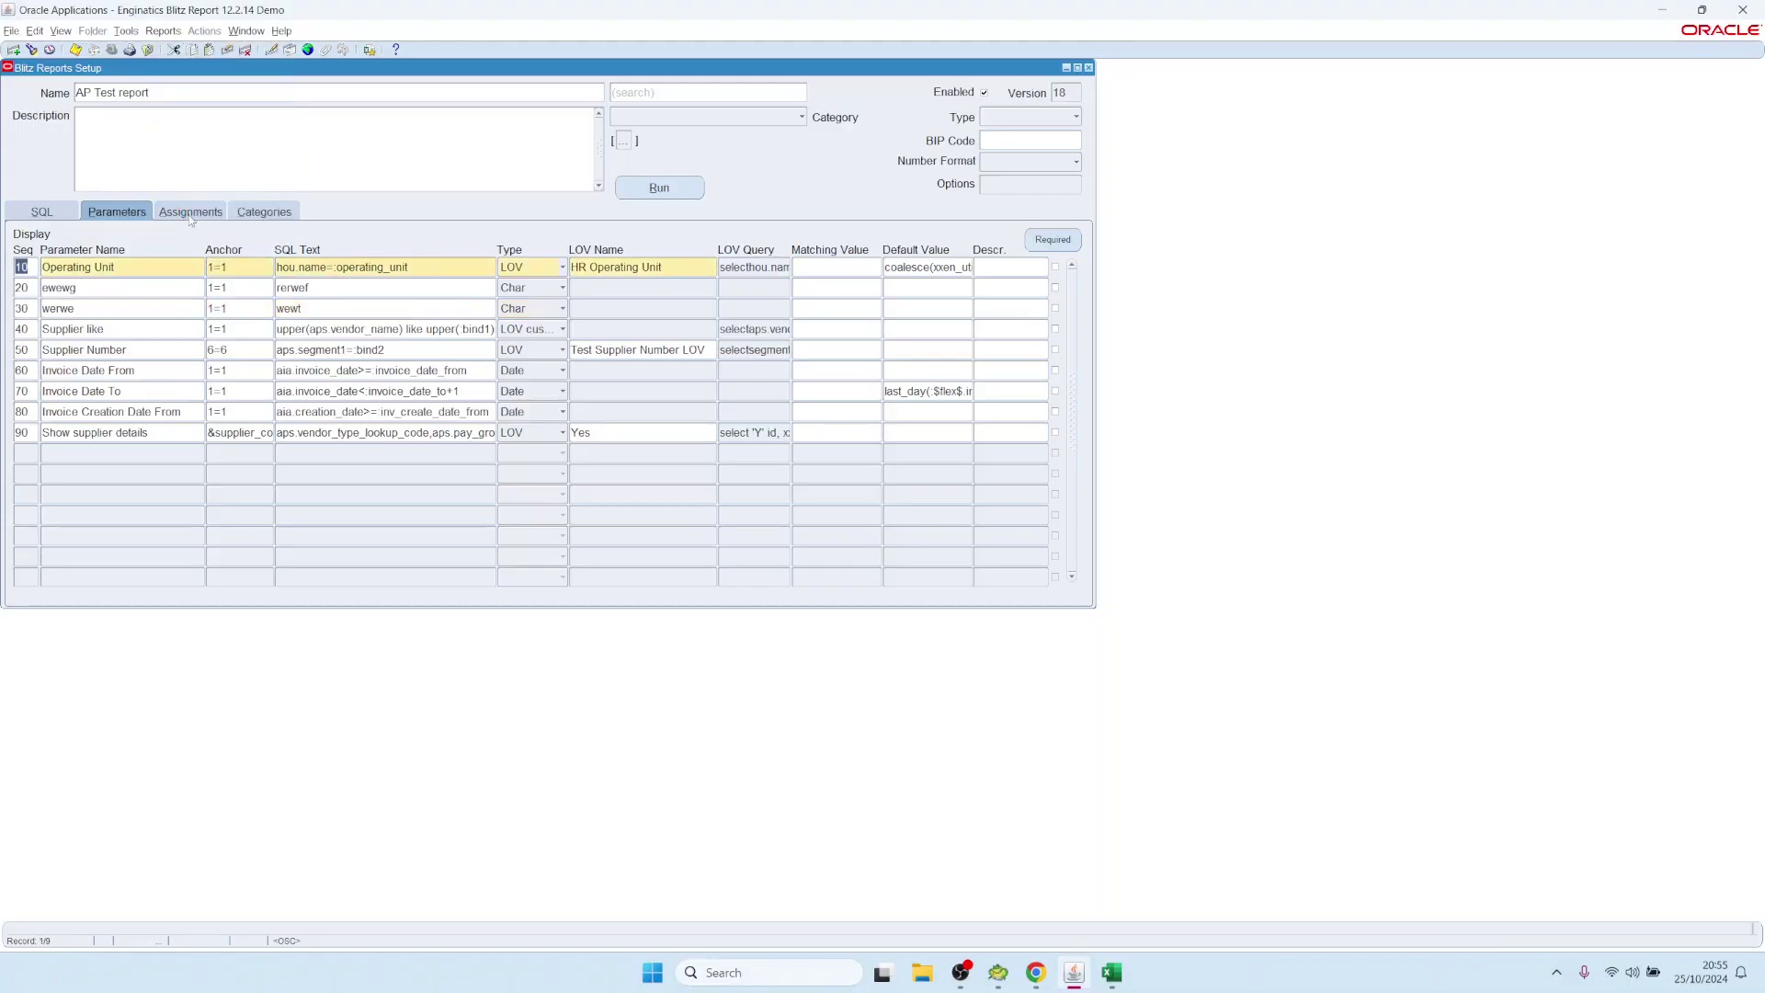
{"action": "left_click", "coordinate": [20, 287]}
{"action": "left_click", "coordinate": [27, 309]}
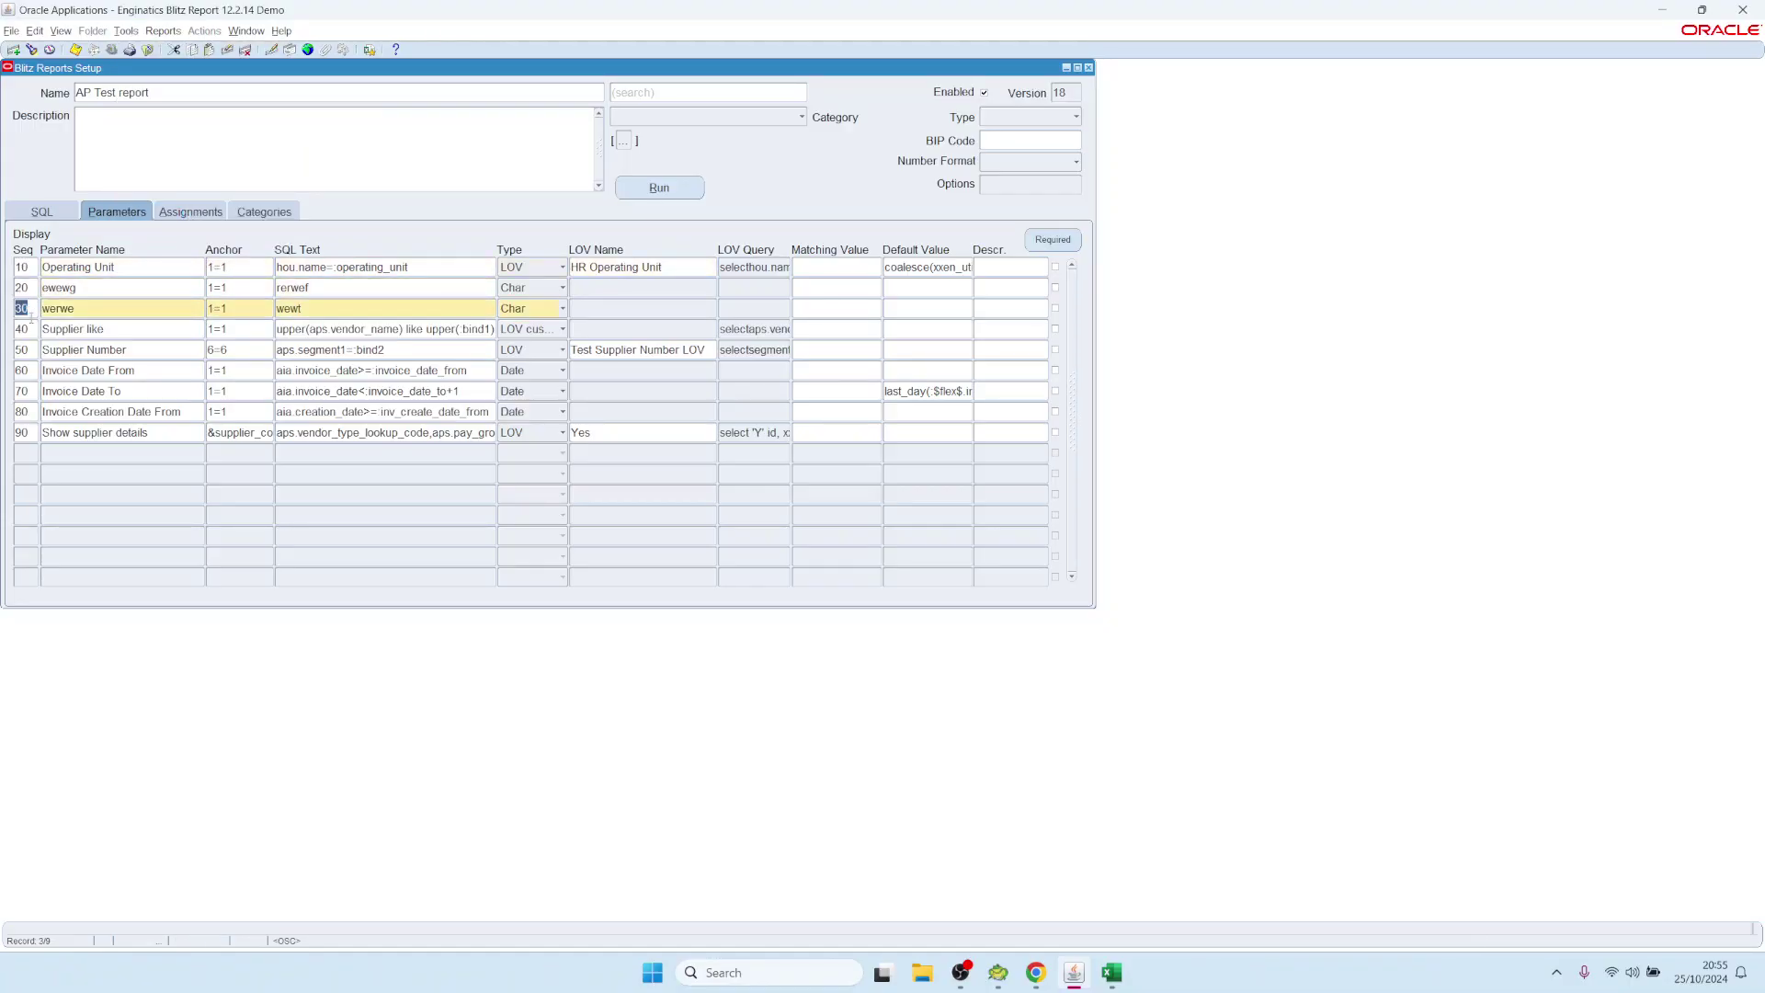
{"action": "left_click", "coordinate": [29, 268]}
{"action": "left_click", "coordinate": [25, 287]}
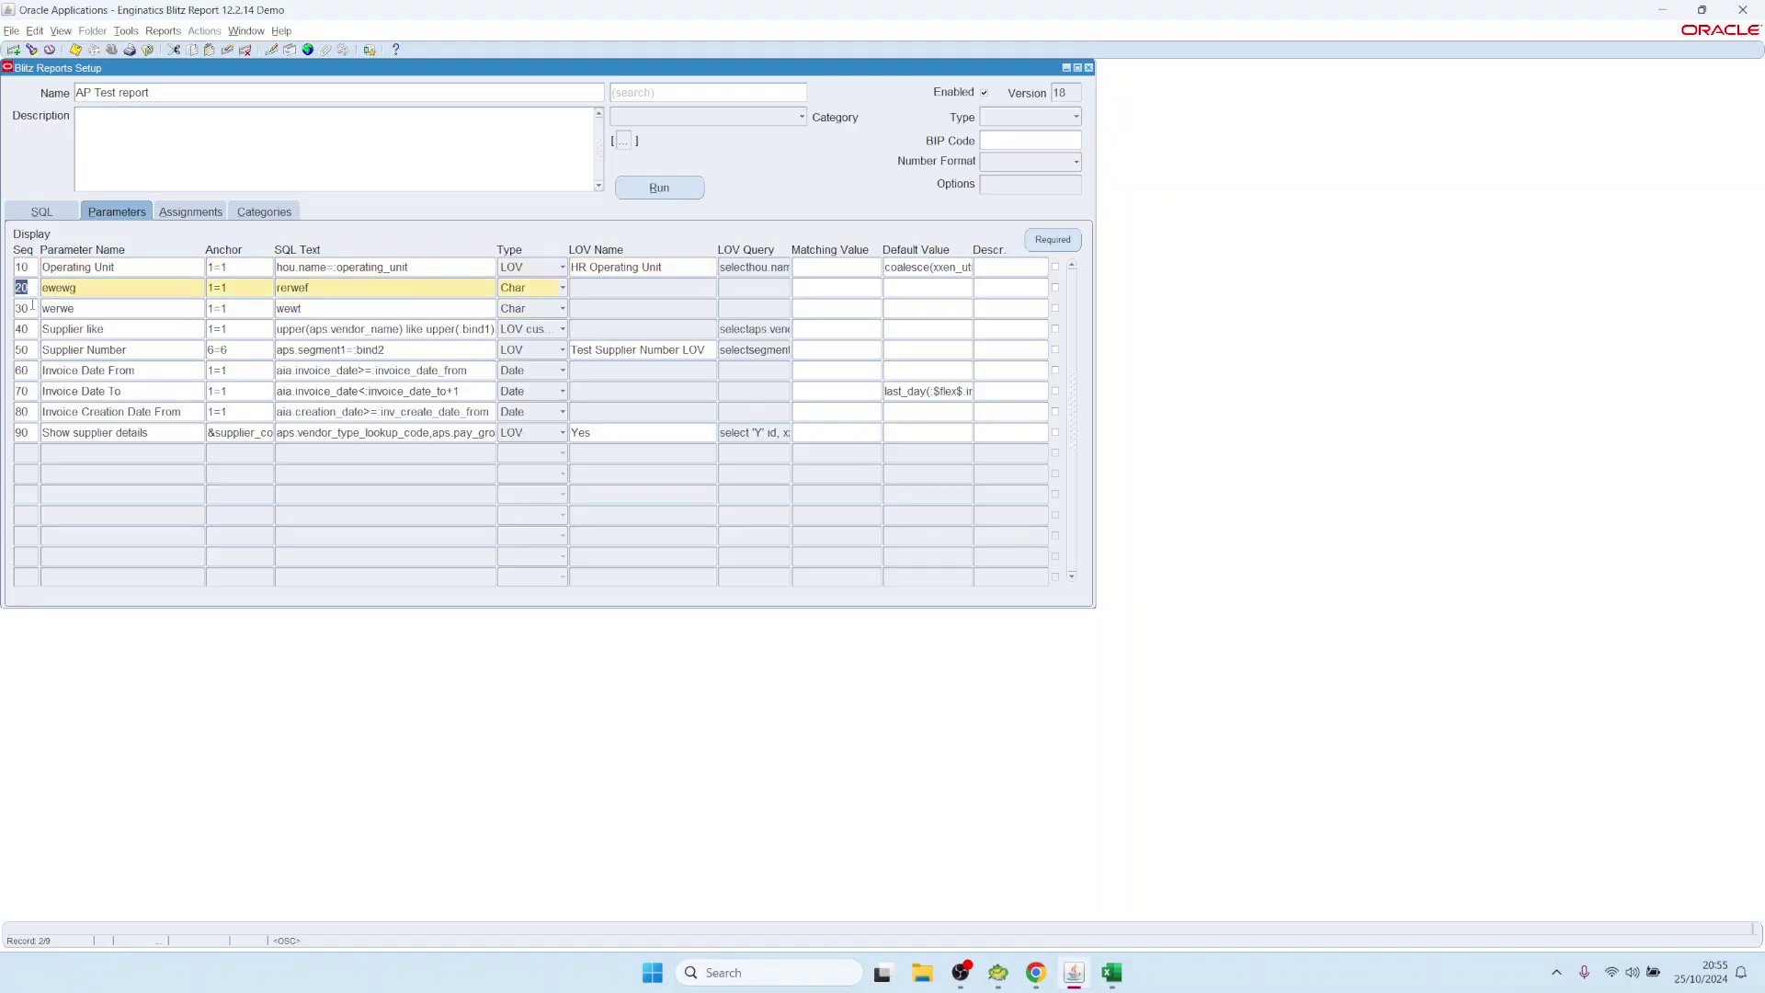
{"action": "left_click", "coordinate": [27, 309]}
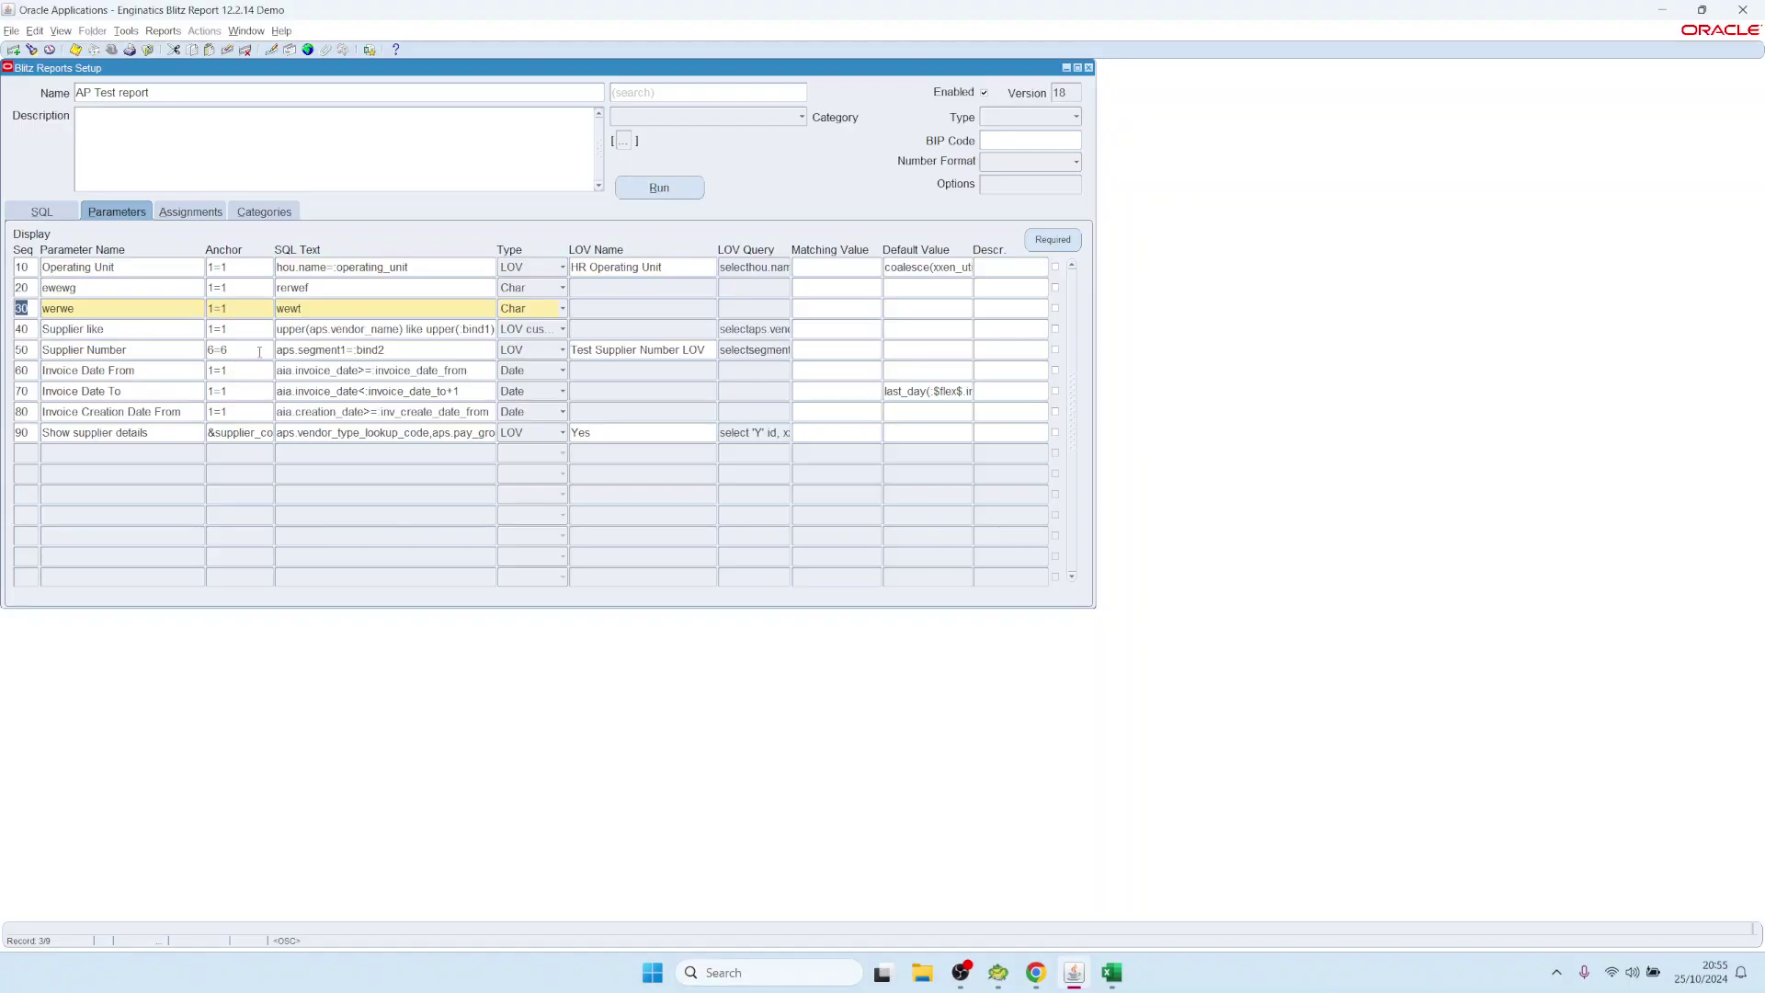